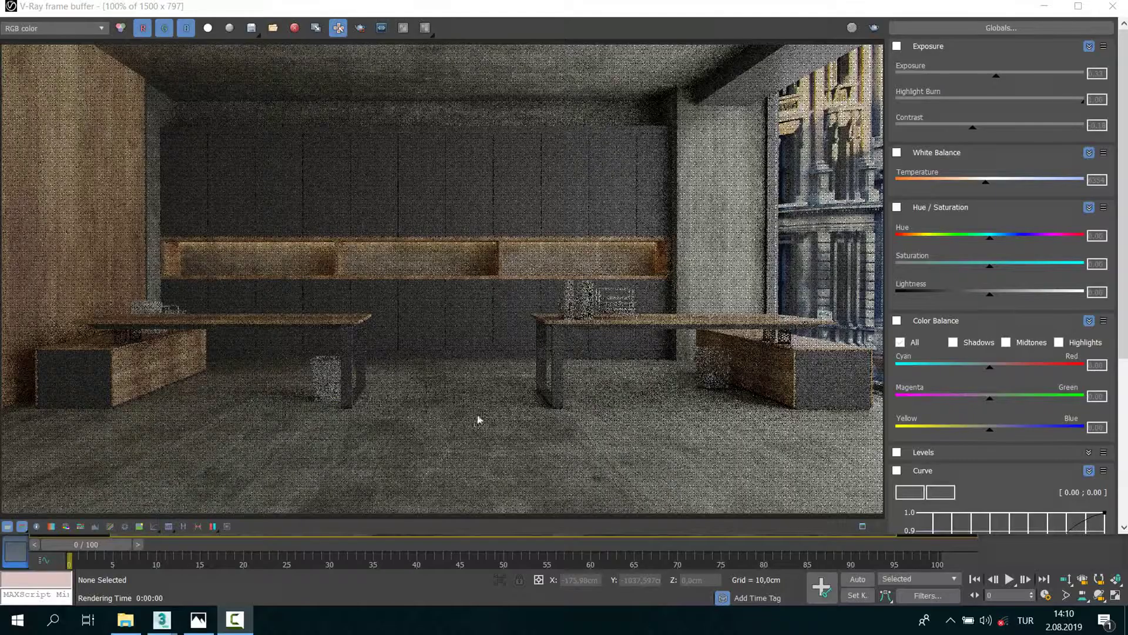
# Step: Show the last V-Ray render of the office scene in the frame buffer
pyautogui.scroll(-2, 465, 411)
pyautogui.scroll(2, 440, 388)
# Step: Zoom the frame buffer between 50% and 100%, then bring up the 3 Ds Max Arşiv folder
pyautogui.scroll(-2, 425, 361)
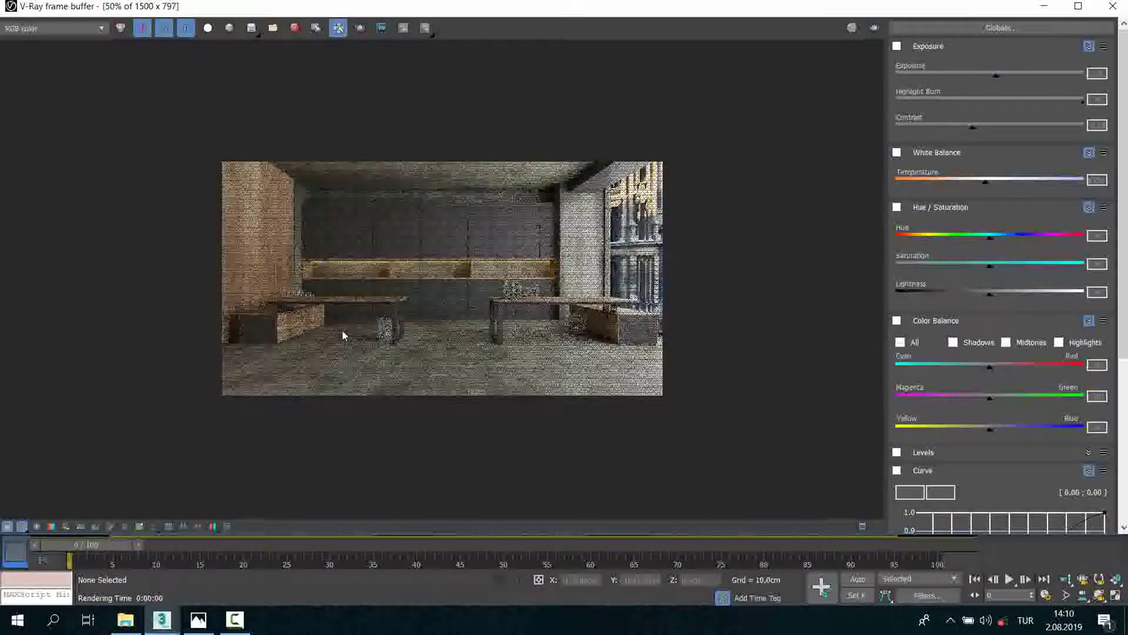
pyautogui.scroll(1, 352, 230)
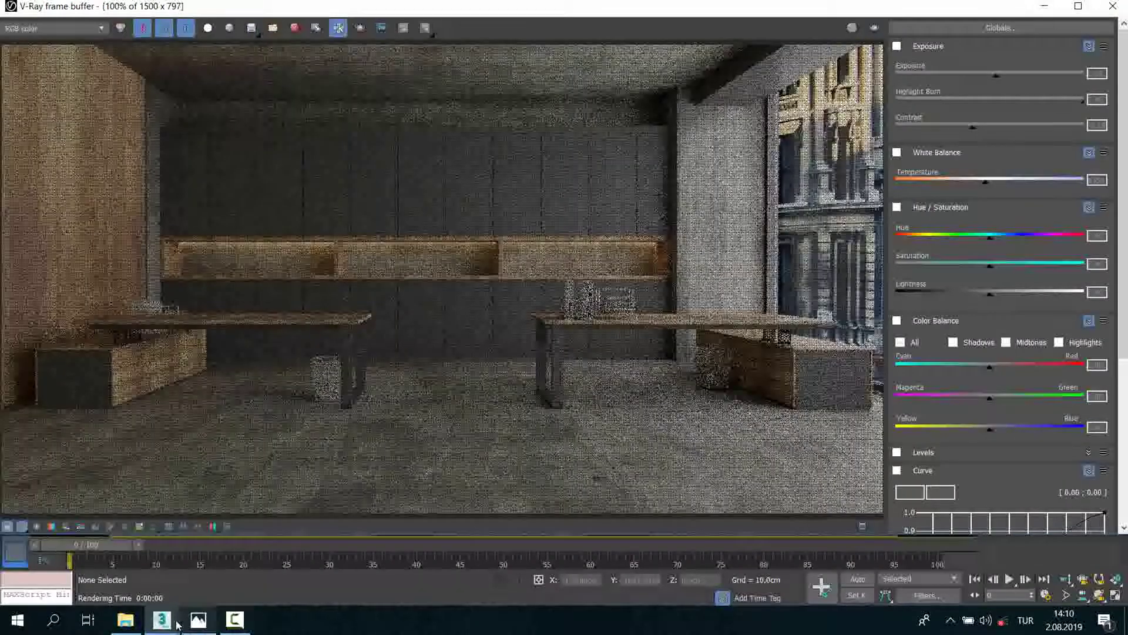
pyautogui.click(132, 625)
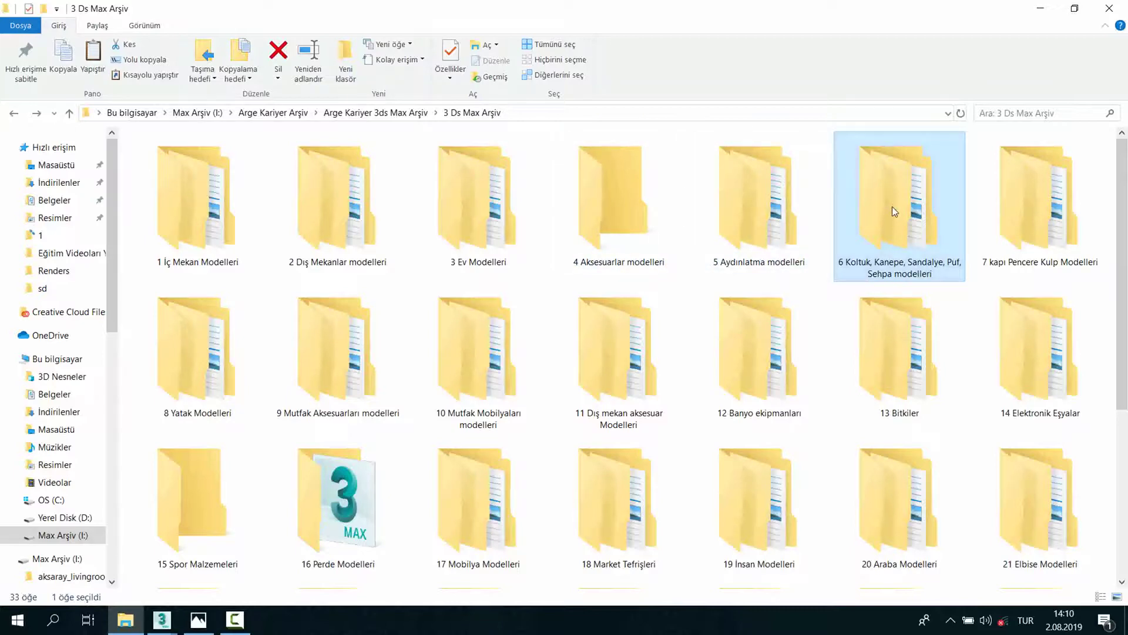
# Step: Navigate into 6 Koltuk, Kanepe, Sandalye, Puf, Sehpa modelleri > New Model > Seating Furniture > Renders
pyautogui.doubleClick(934, 226)
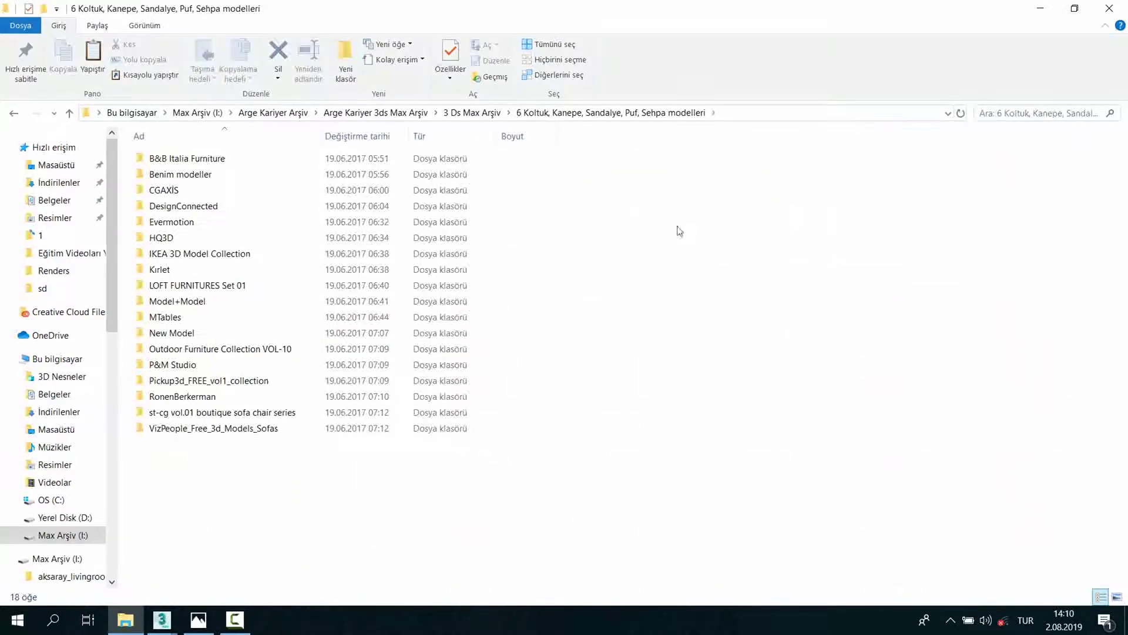
pyautogui.click(182, 333)
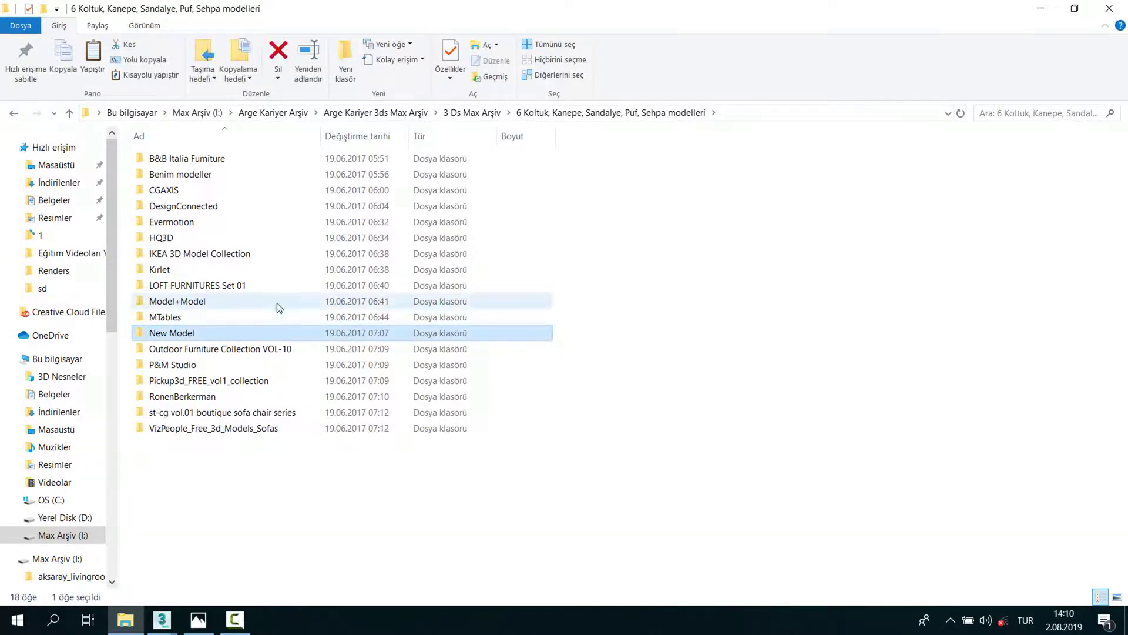
pyautogui.doubleClick(182, 333)
pyautogui.doubleClick(200, 190)
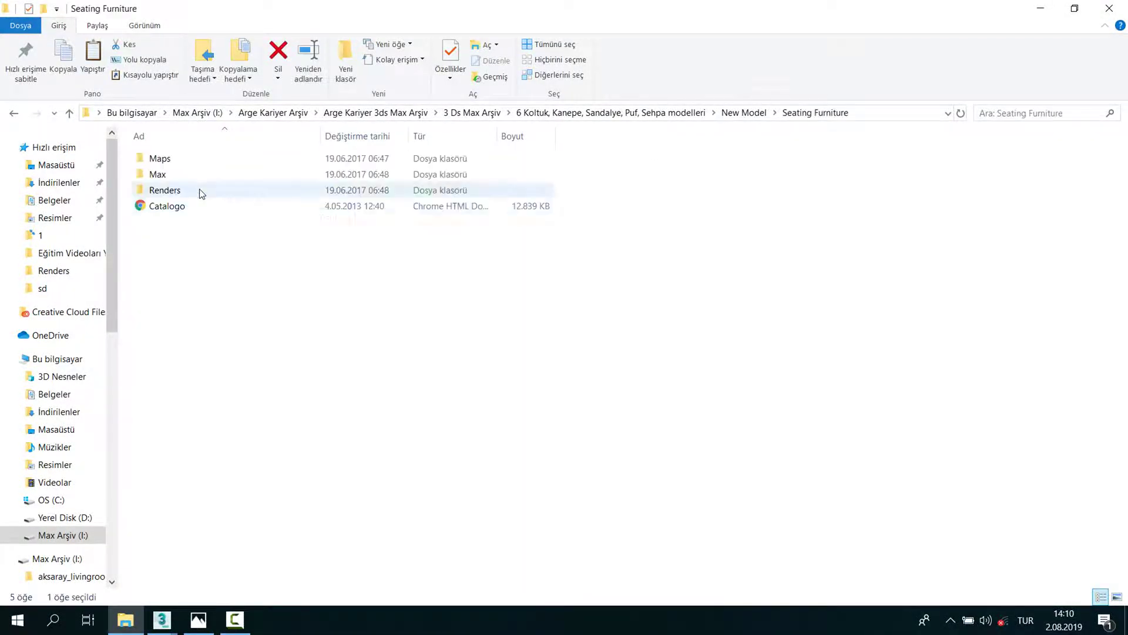
pyautogui.doubleClick(198, 189)
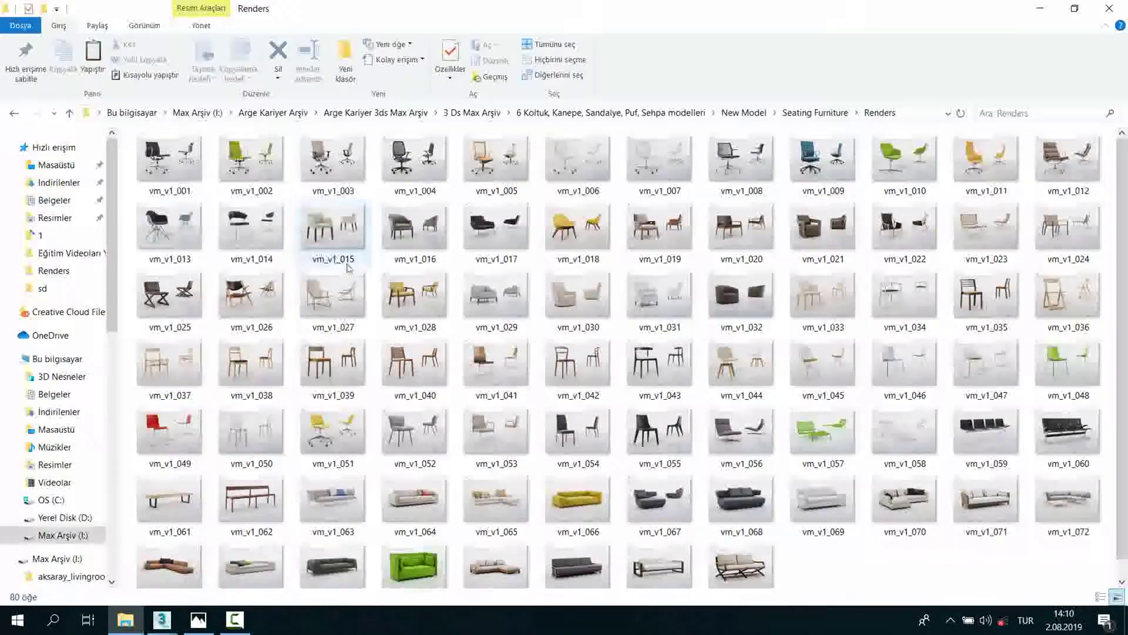
# Step: Open the vm_v1_001 chair preview image in Photos
pyautogui.scroll(-1, 382, 323)
pyautogui.scroll(1, 382, 323)
pyautogui.doubleClick(197, 175)
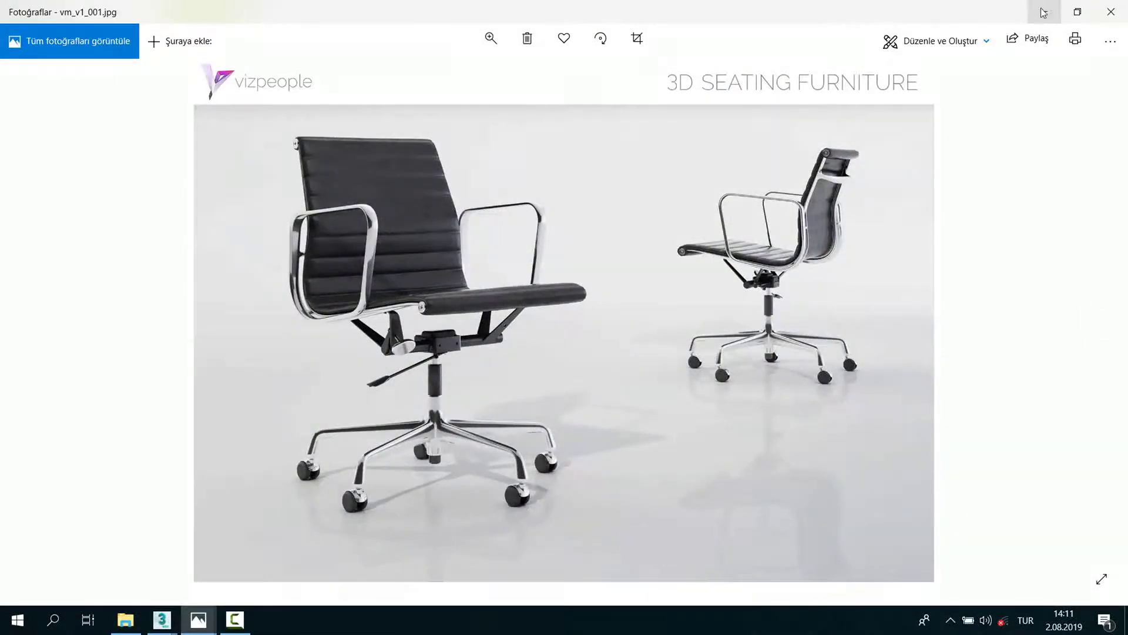
# Step: Browse the chair previews in Photos, stopping on the vm_v1_012 lounge chair
pyautogui.click(1050, 10)
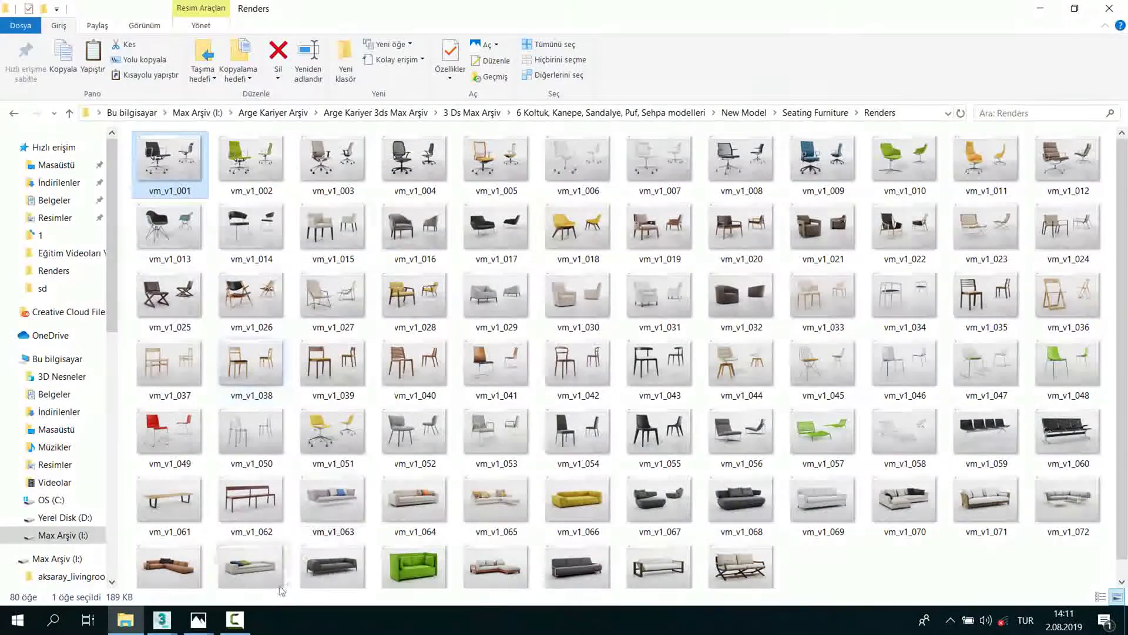
pyautogui.moveTo(199, 619)
pyautogui.click(117, 559)
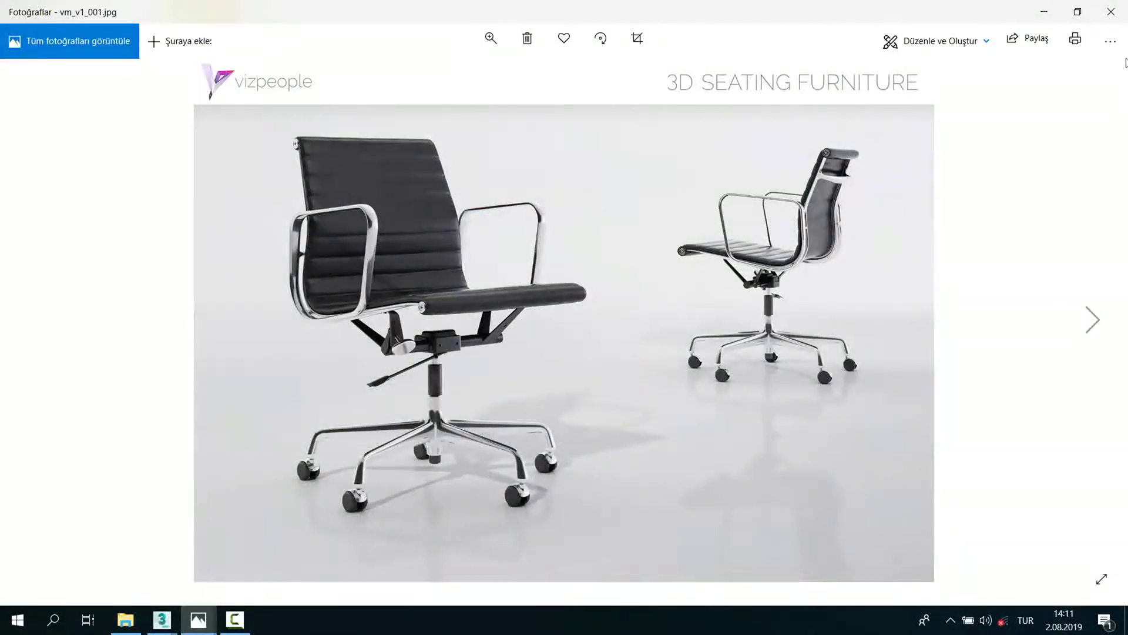
pyautogui.click(1126, 6)
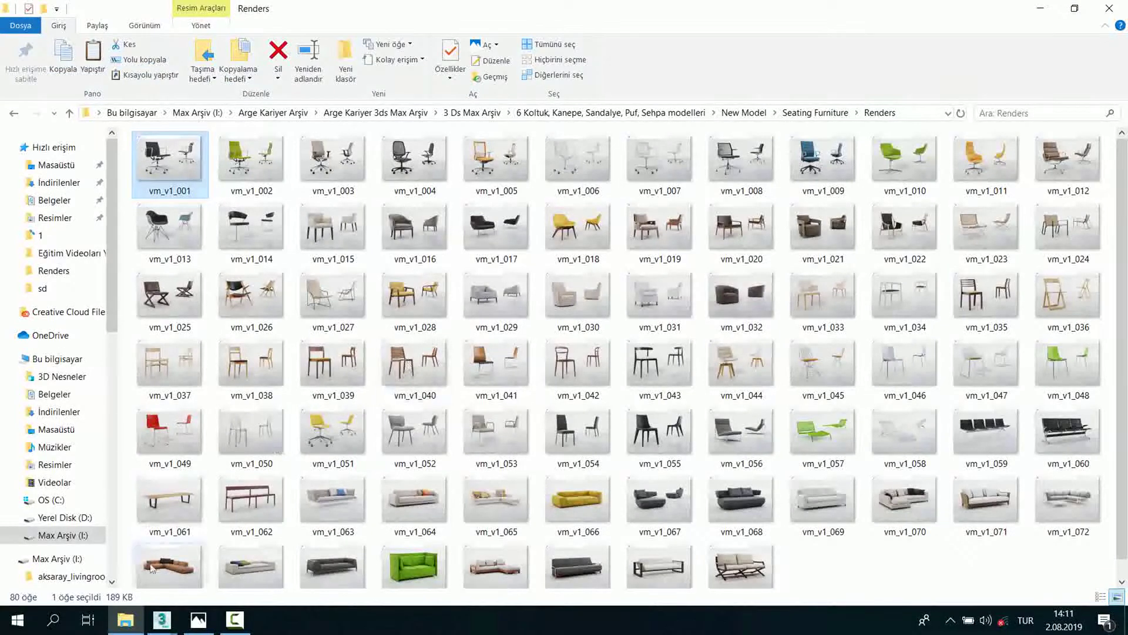
pyautogui.click(209, 616)
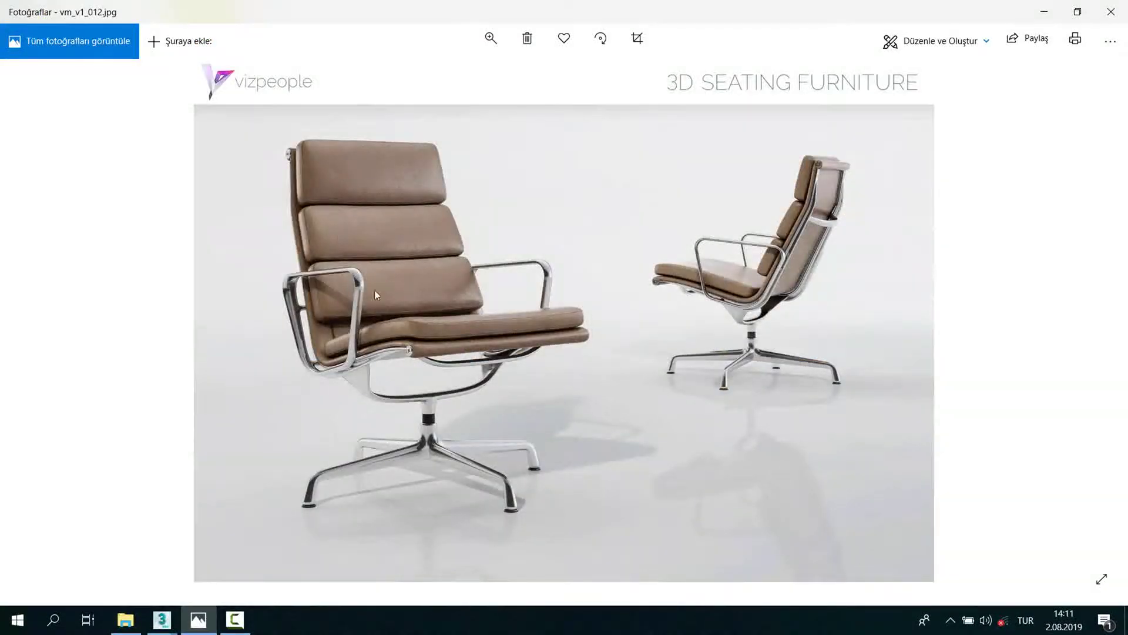
pyautogui.scroll(-1, 817, 298)
pyautogui.scroll(-1, 773, 306)
pyautogui.click(1112, 8)
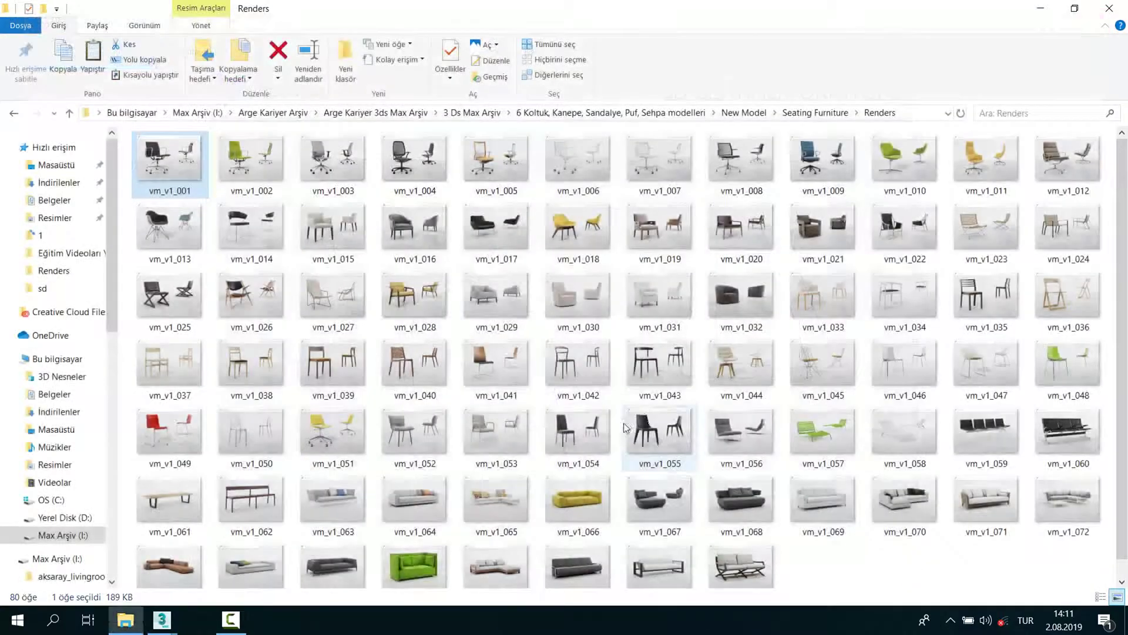
# Step: Compare vm_v1_051 with vm_v1_012, then return to the Seating Furniture folder
pyautogui.scroll(-1, 624, 428)
pyautogui.scroll(1, 418, 426)
pyautogui.doubleClick(336, 426)
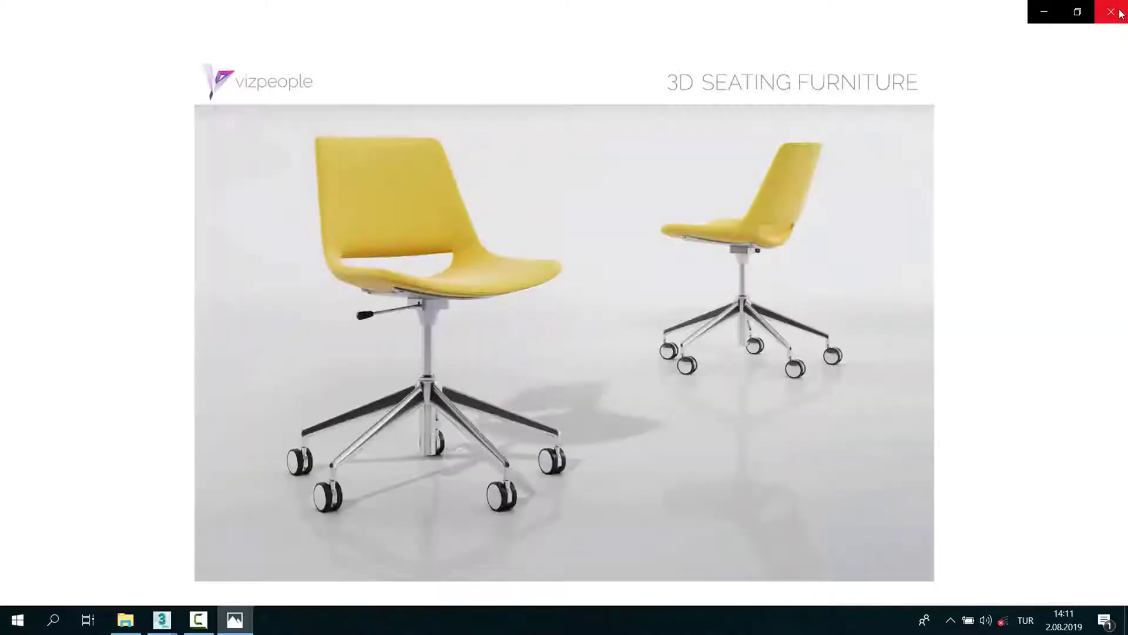
pyautogui.click(1120, 7)
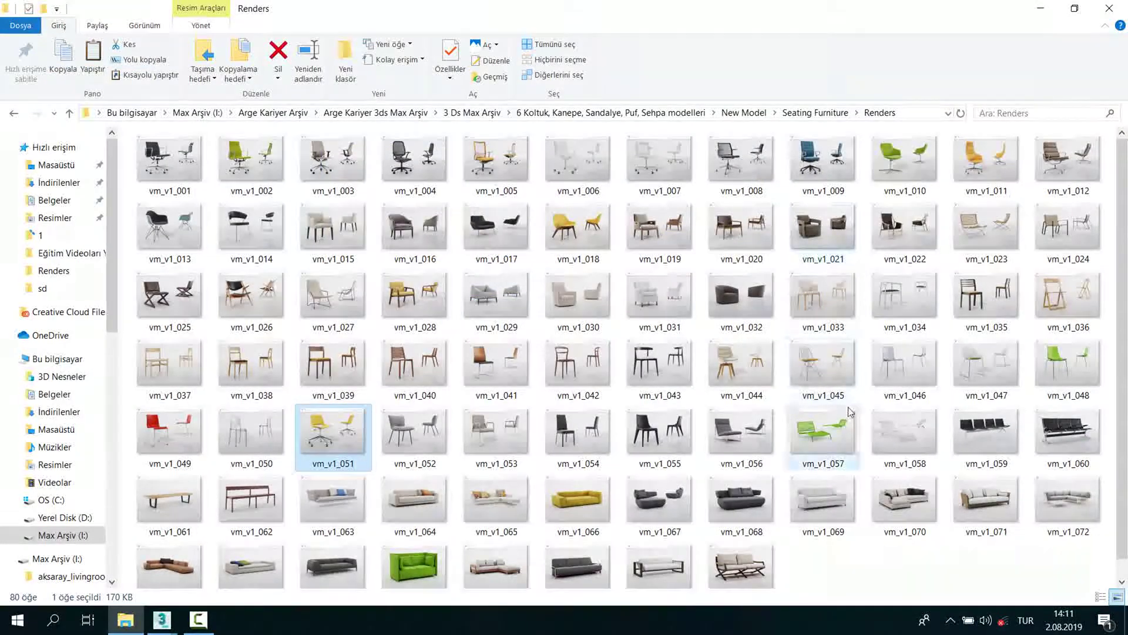
pyautogui.doubleClick(1068, 162)
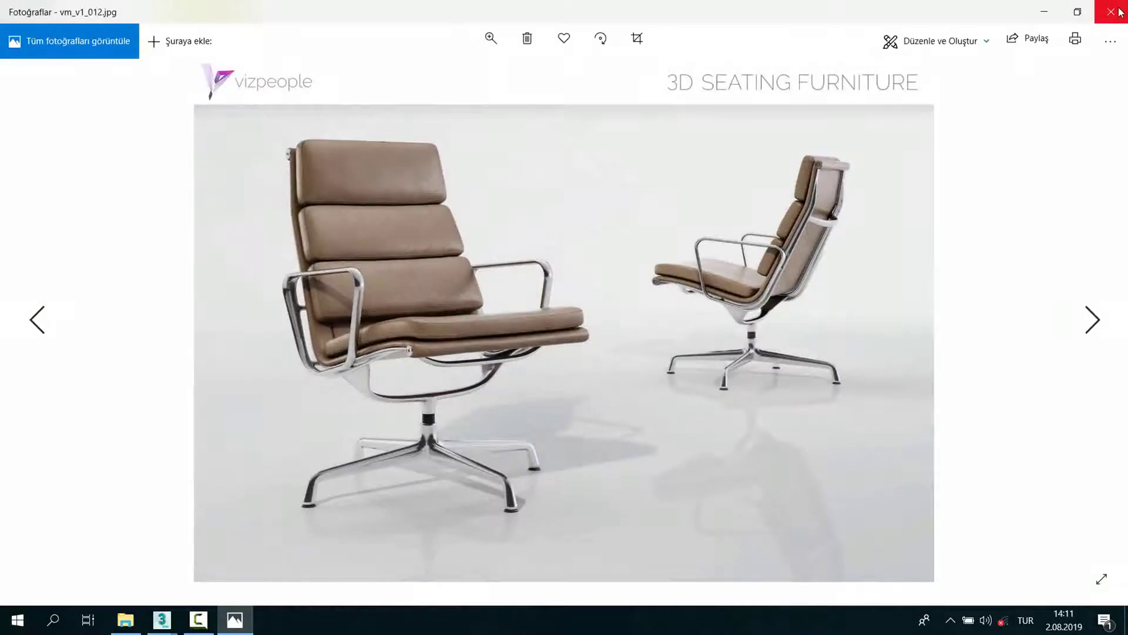
pyautogui.click(1120, 12)
pyautogui.hotkey('alt', 'Up')
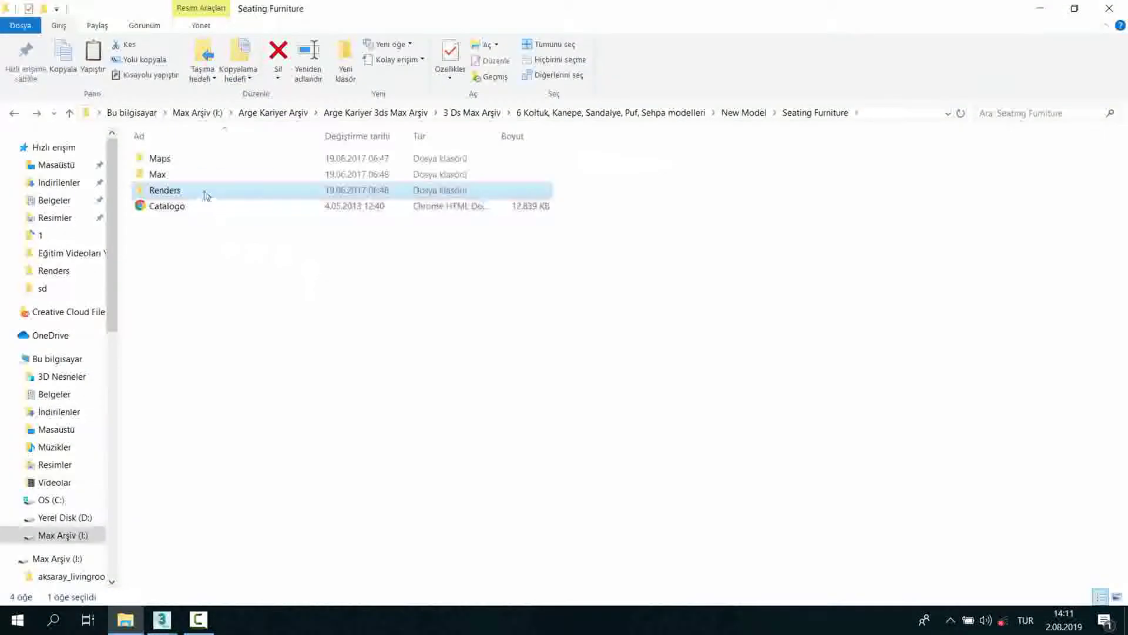
# Step: Open the Max folder, pick vm_v1_012 and drag it toward the 3ds Max office scene
pyautogui.click(184, 172)
pyautogui.doubleClick(184, 171)
pyautogui.click(179, 267)
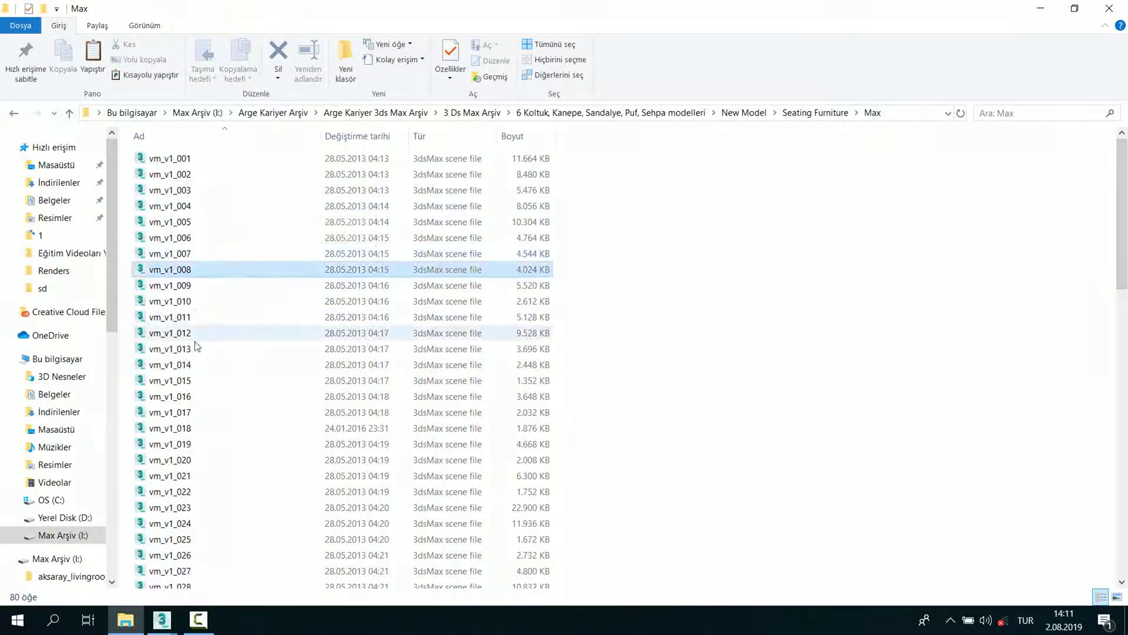
pyautogui.scroll(-1, 180, 306)
pyautogui.moveTo(170, 294); pyautogui.dragTo(448, 573)
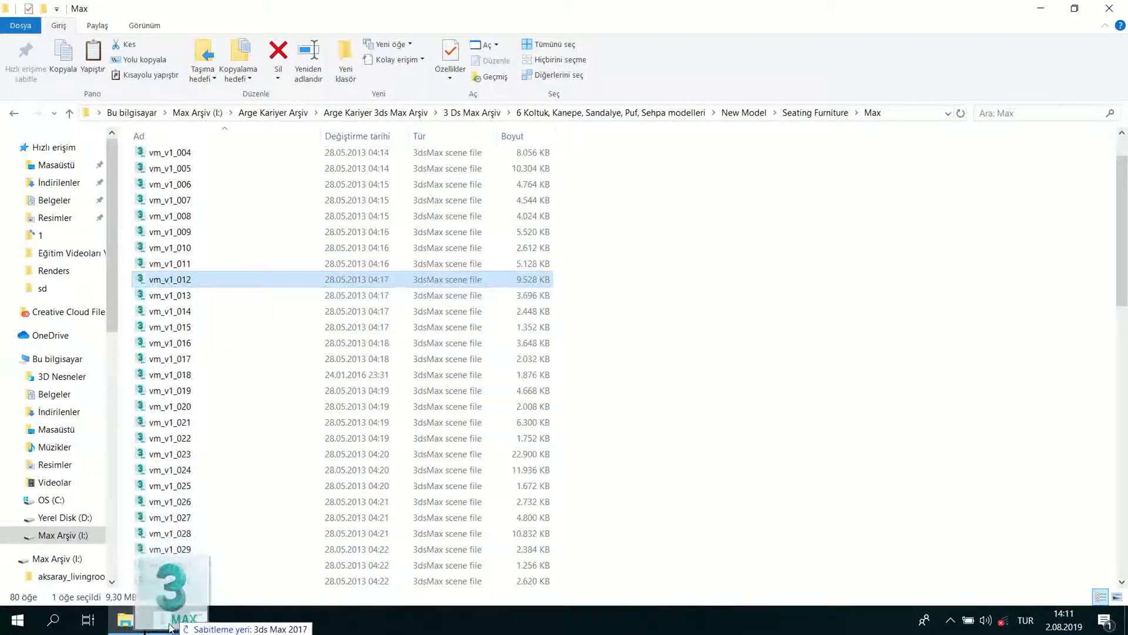
pyautogui.moveTo(161, 619)
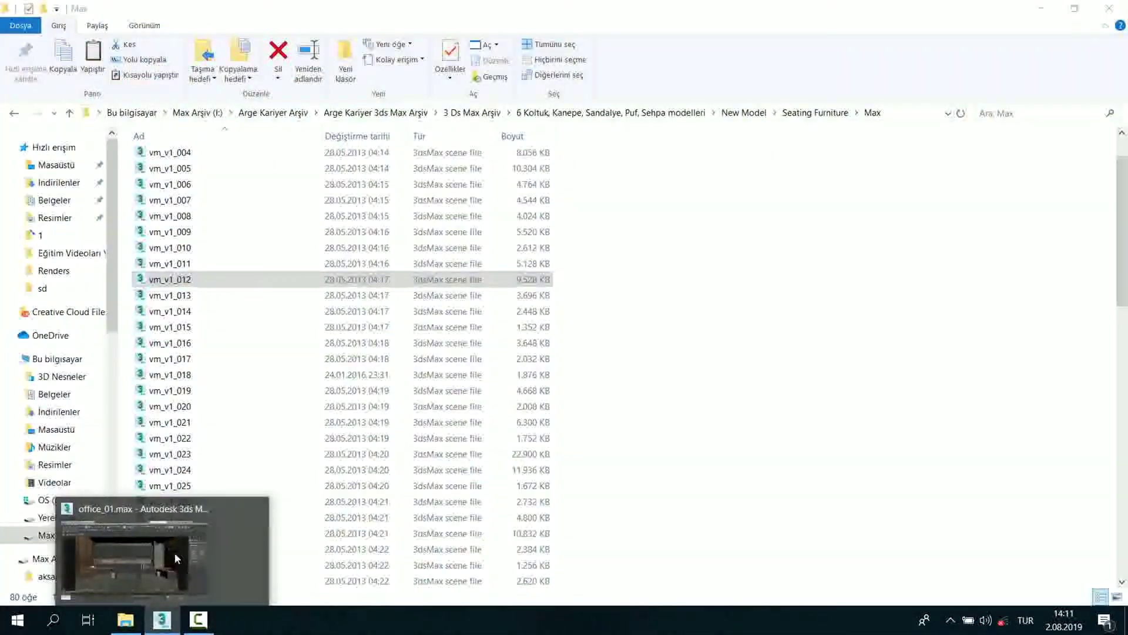
pyautogui.click(175, 553)
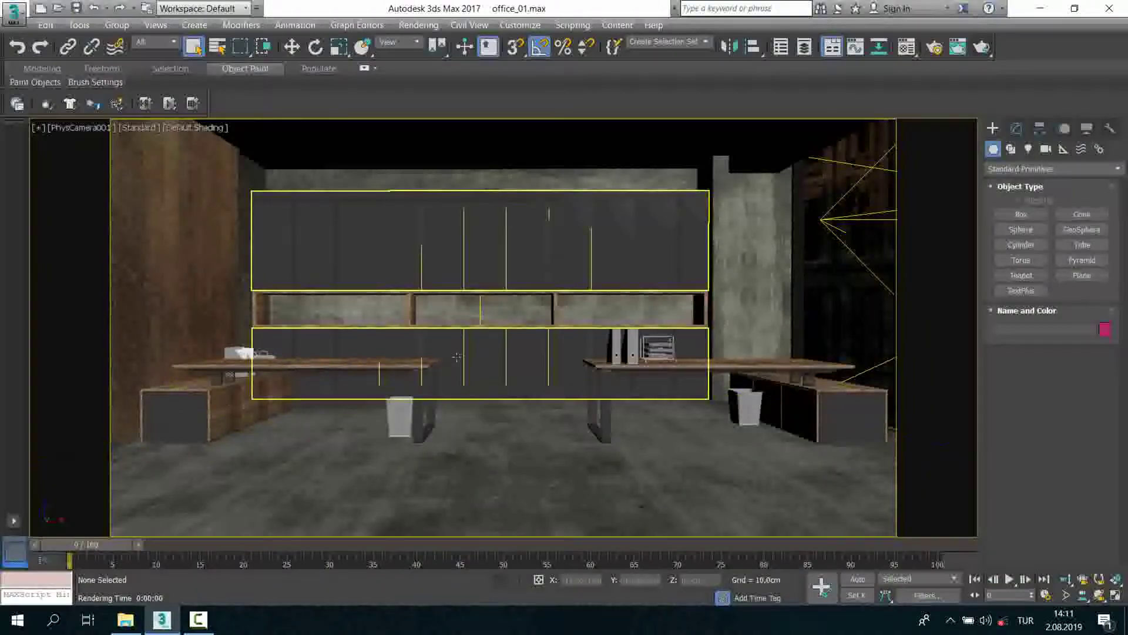
# Step: Hide the outer box enclosing the room
pyautogui.scroll(5, 457, 357)
pyautogui.scroll(5, 456, 357)
pyautogui.moveTo(457, 357)
pyautogui.keyDown('alt'); pyautogui.mouseDown(button='middle')
pyautogui.moveTo(441, 395)
pyautogui.moveTo(451, 383)
pyautogui.mouseUp(button='middle'); pyautogui.keyUp('alt')
pyautogui.scroll(-4, 450, 383)
pyautogui.scroll(-2, 435, 417)
pyautogui.click(421, 451)
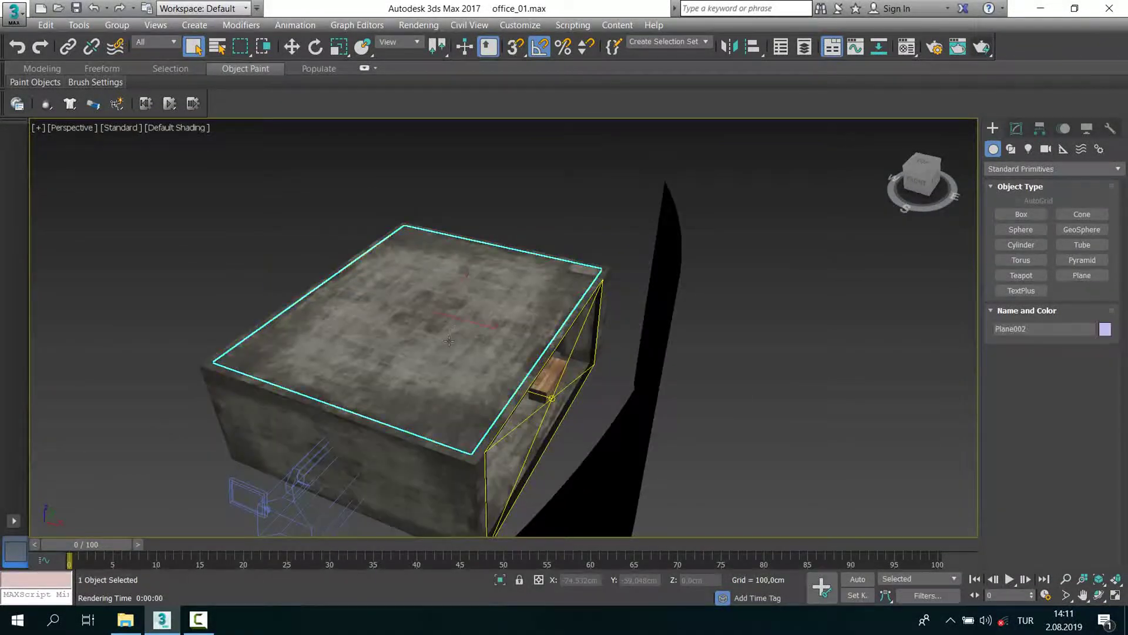
pyautogui.rightClick(429, 398)
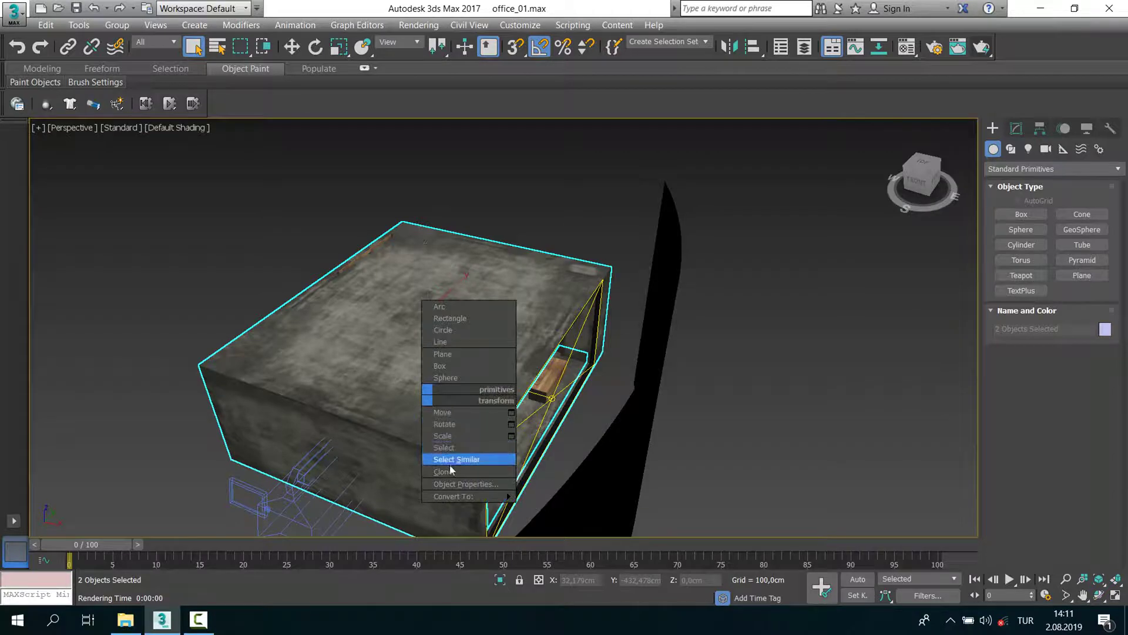
pyautogui.rightClick(359, 352)
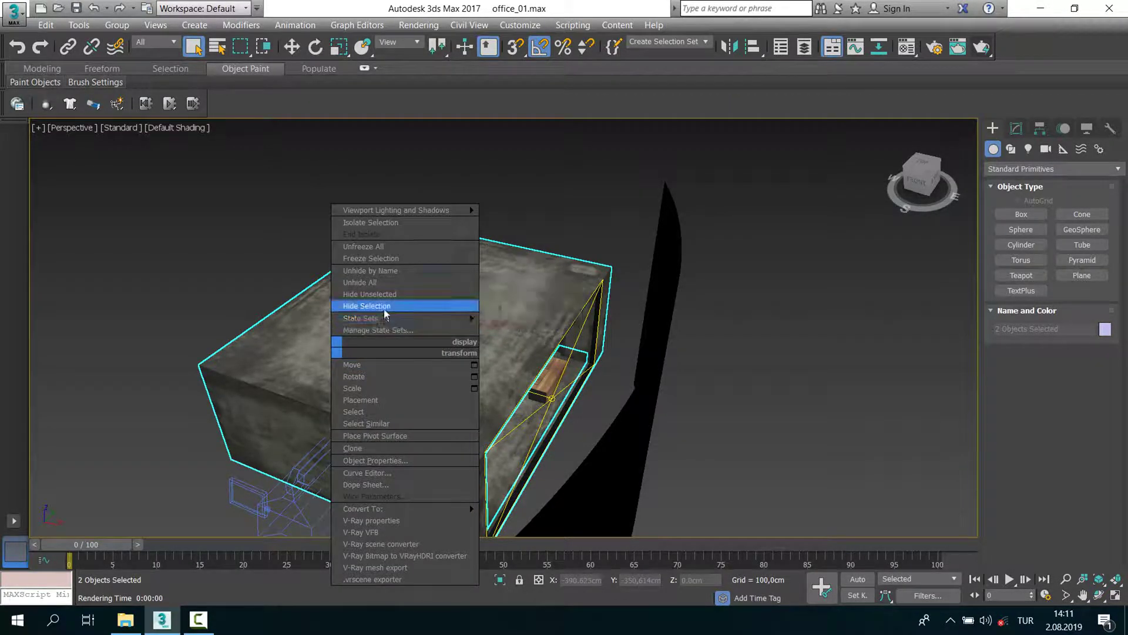
pyautogui.click(377, 306)
# Step: Hide the Plane003 backdrop, then drag vm_v1_012 from the Max folder into the scene
pyautogui.click(552, 221)
pyautogui.rightClick(553, 221)
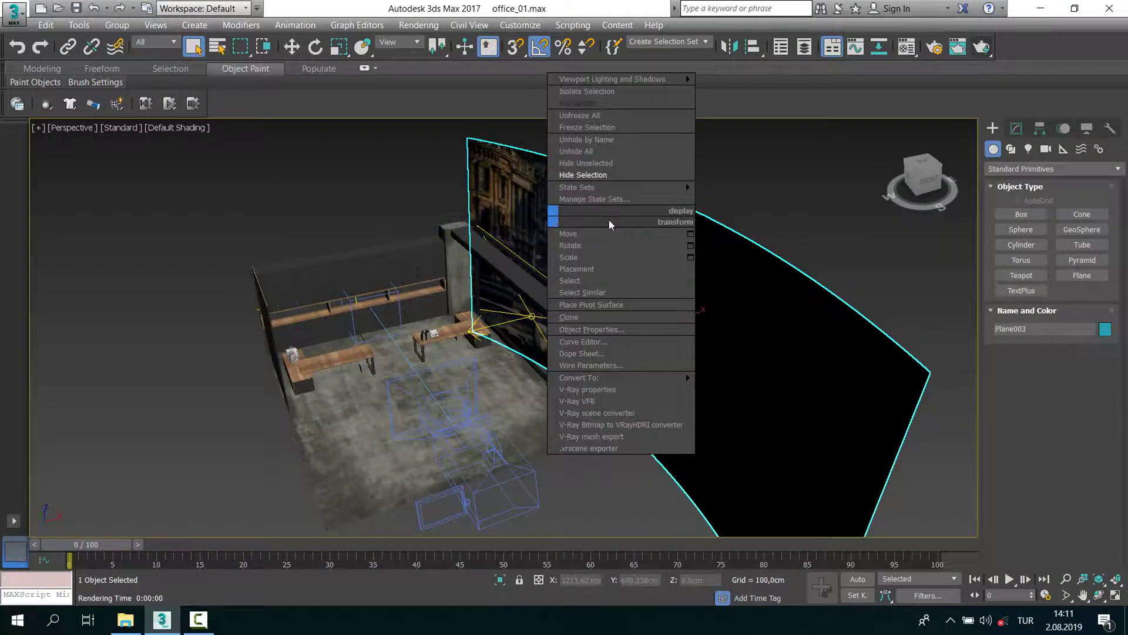
pyautogui.click(595, 177)
pyautogui.moveTo(679, 185)
pyautogui.keyDown('alt'); pyautogui.mouseDown(button='middle')
pyautogui.moveTo(373, 381)
pyautogui.moveTo(347, 412)
pyautogui.mouseUp(button='middle'); pyautogui.keyUp('alt')
pyautogui.scroll(3, 373, 381)
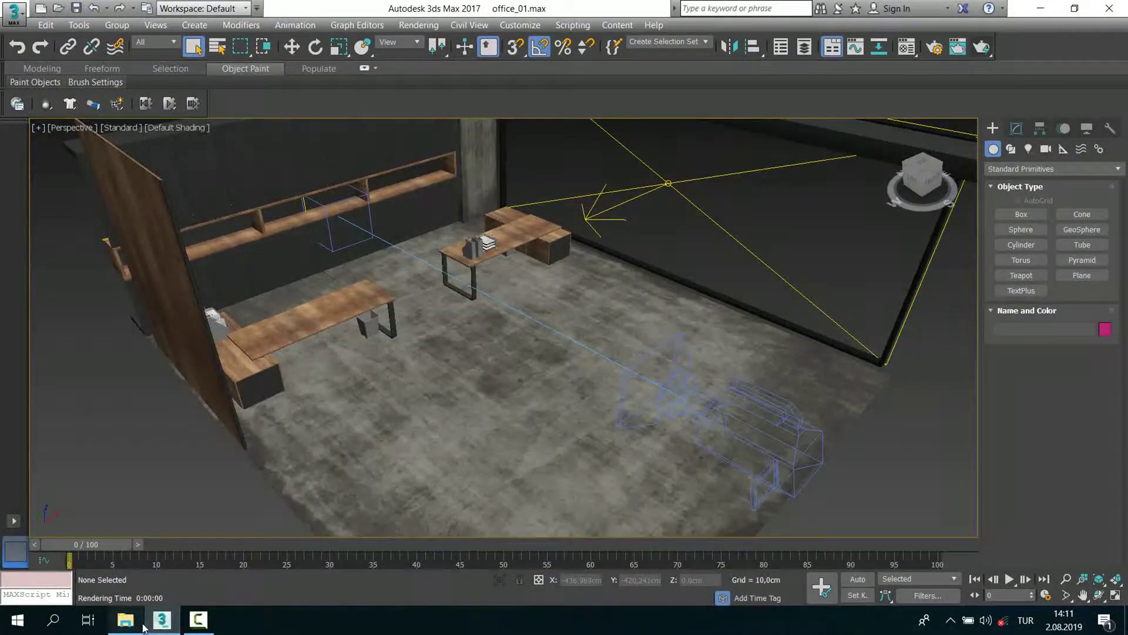
pyautogui.click(142, 625)
pyautogui.moveTo(179, 286); pyautogui.dragTo(50, 468)
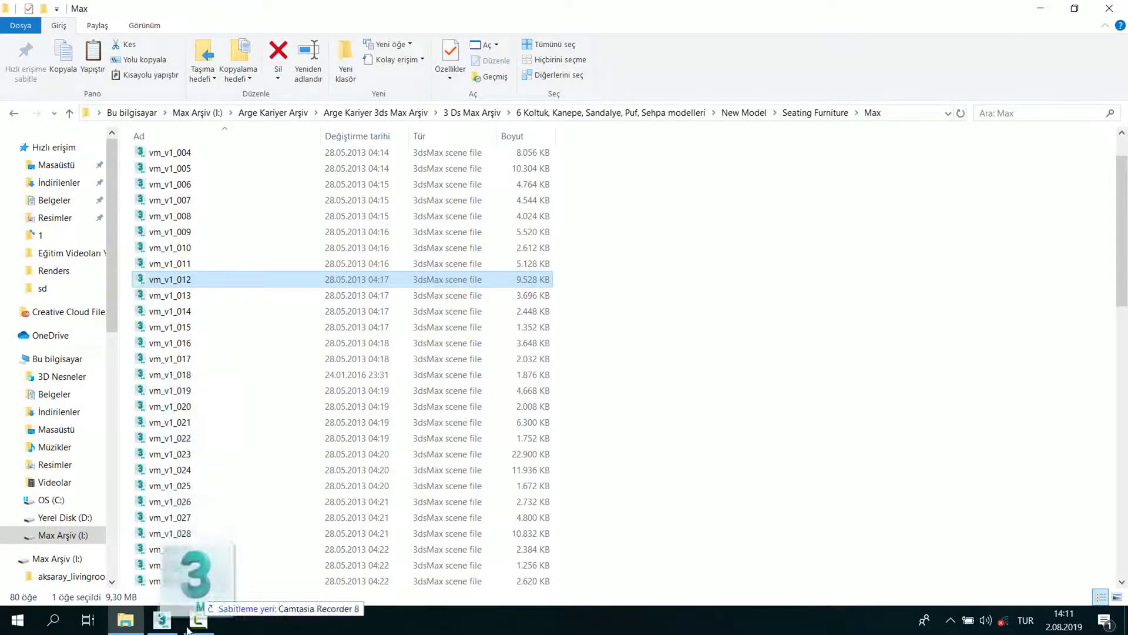
# Step: Merge the vm_v1_012 chair, unfreeze all objects and delete the CGI logo shape
pyautogui.click(94, 491)
pyautogui.scroll(-5, 479, 407)
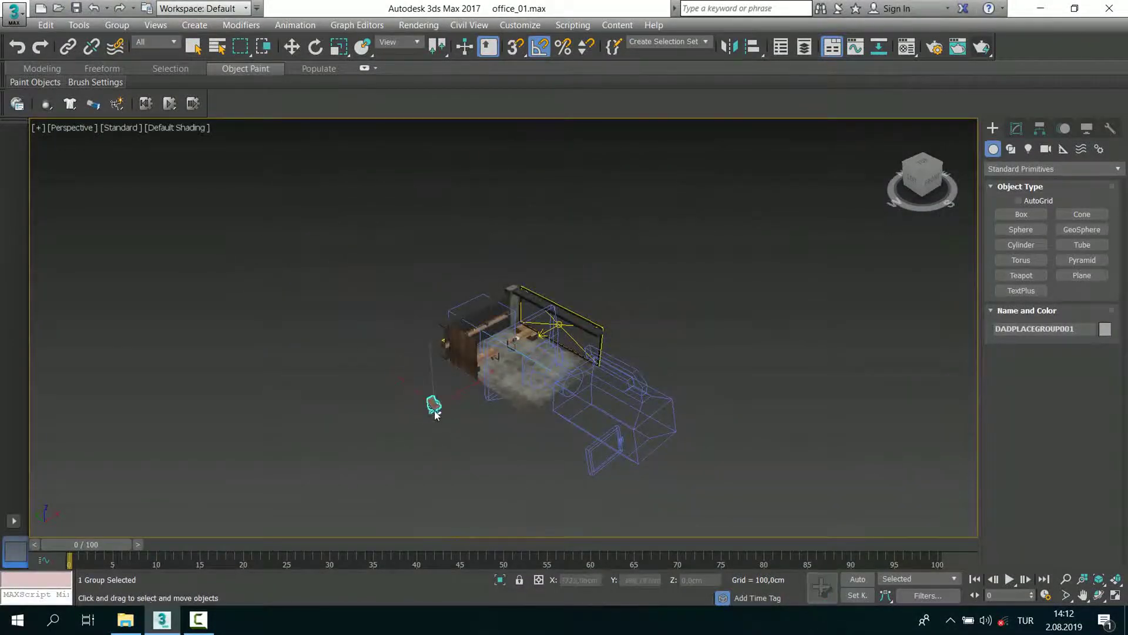
pyautogui.press('z')
pyautogui.scroll(2, 479, 436)
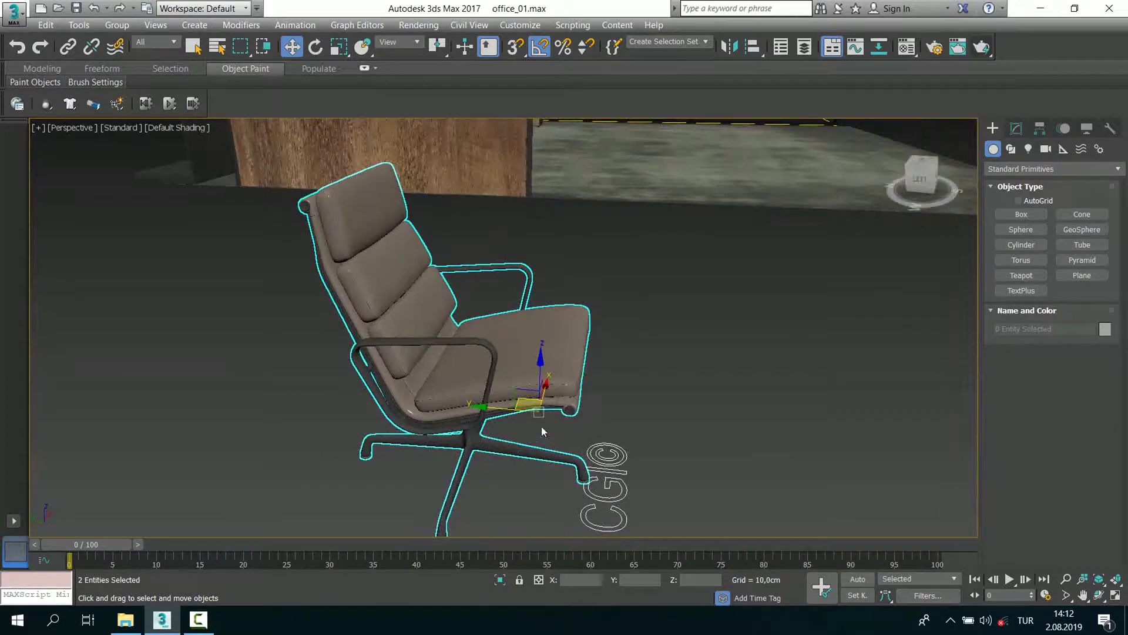
pyautogui.keyDown('alt'); pyautogui.moveTo(542, 432); pyautogui.dragTo(590, 436, button='middle'); pyautogui.keyUp('alt')
pyautogui.click(591, 436)
pyautogui.rightClick(579, 444)
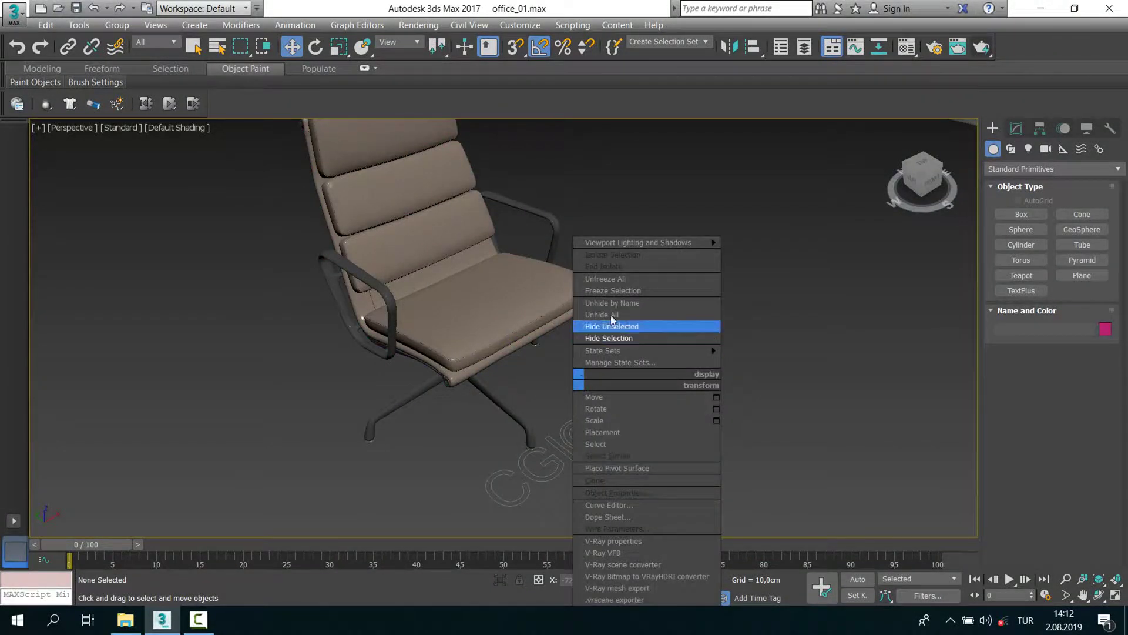
pyautogui.click(610, 282)
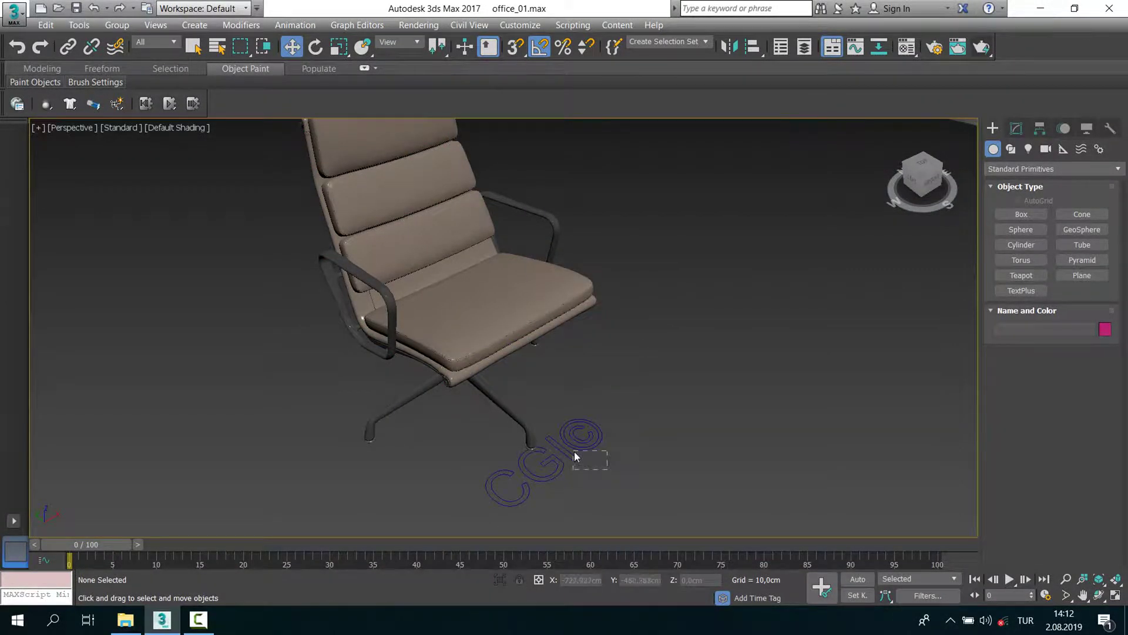
pyautogui.press('Delete')
pyautogui.scroll(-5, 639, 440)
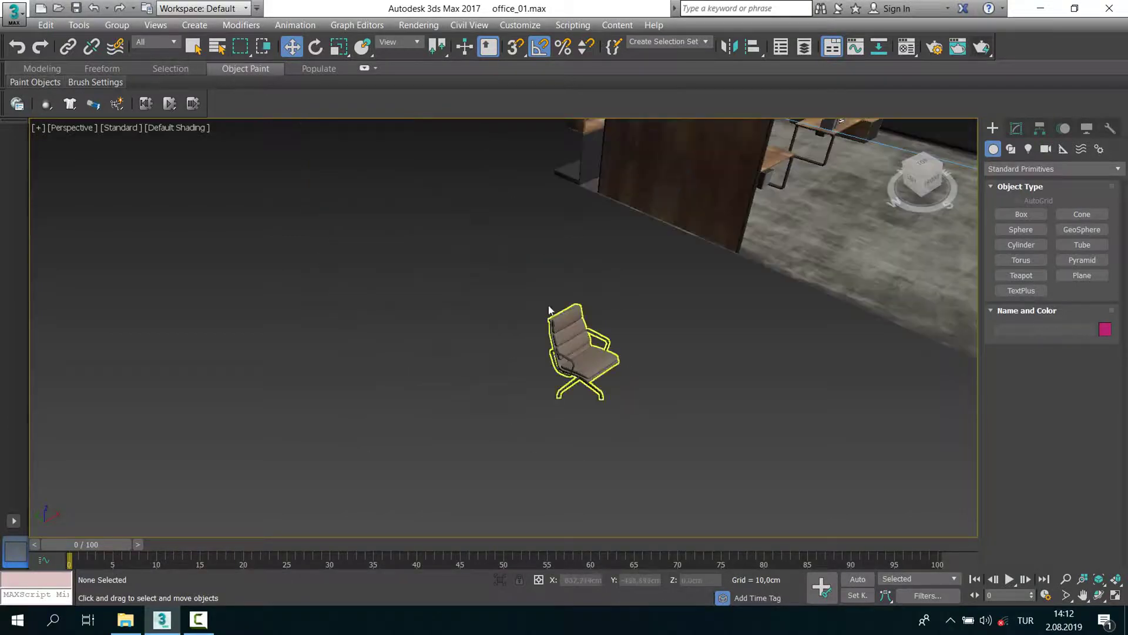
# Step: Group all the chair's parts into a single group
pyautogui.moveTo(644, 424); pyautogui.dragTo(644, 425)
pyautogui.press('z')
pyautogui.click(117, 25)
pyautogui.click(579, 333)
pyautogui.click(674, 388)
pyautogui.click(559, 381)
# Step: In the maximized Top view, move the chair group beside the right-hand desk
pyautogui.hotkey('alt', 'w')
pyautogui.rightClick(322, 259)
pyautogui.hotkey('alt', 'w')
pyautogui.scroll(-5, 407, 314)
pyautogui.scroll(3, 364, 337)
pyautogui.moveTo(142, 404)
pyautogui.mouseDown()
pyautogui.moveTo(600, 261)
pyautogui.moveTo(715, 240)
pyautogui.mouseUp()
pyautogui.scroll(4, 707, 247)
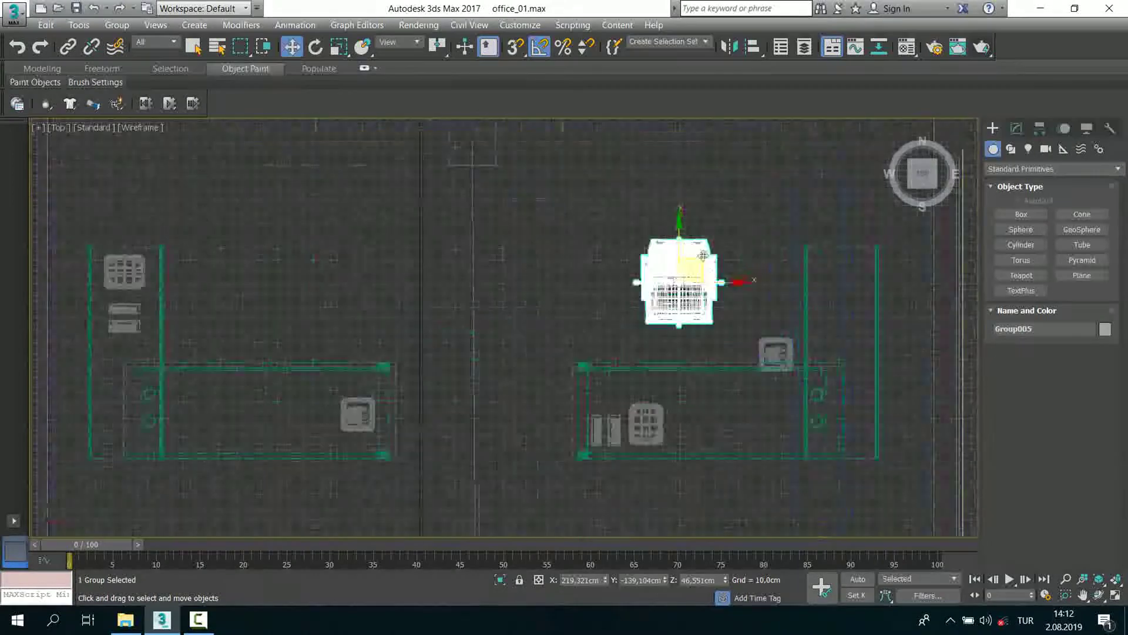
# Step: Copy the chair to the left desk and rotate the copy about 25° on Z
pyautogui.keyDown('shift'); pyautogui.moveTo(705, 293); pyautogui.dragTo(312, 285); pyautogui.keyUp('shift')
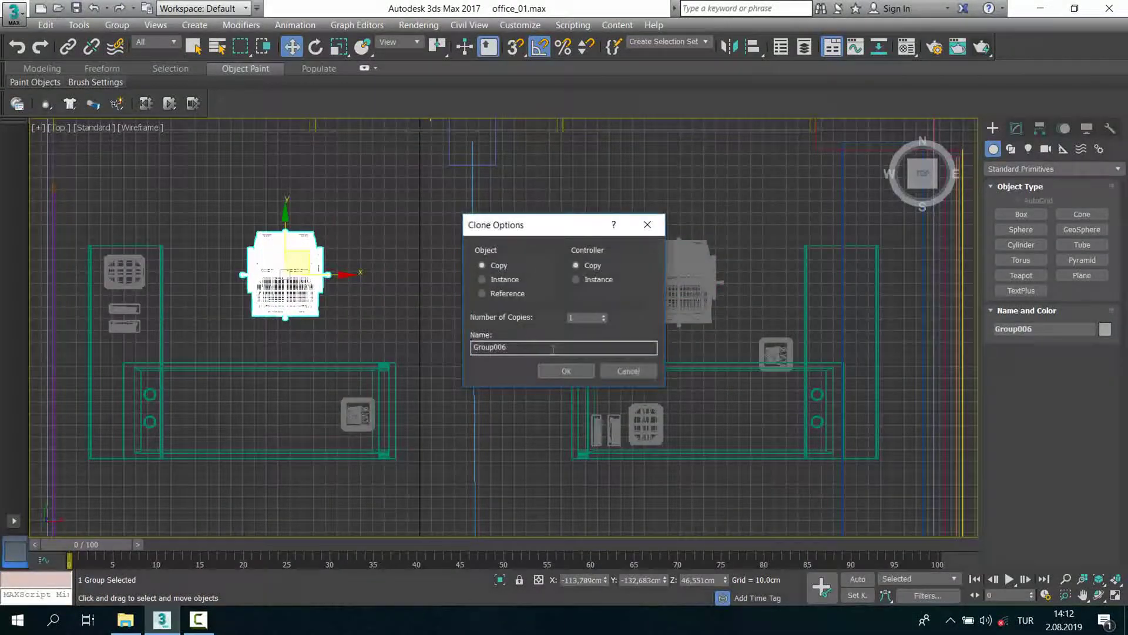
pyautogui.click(569, 371)
pyautogui.moveTo(232, 272); pyautogui.dragTo(313, 279, button='middle')
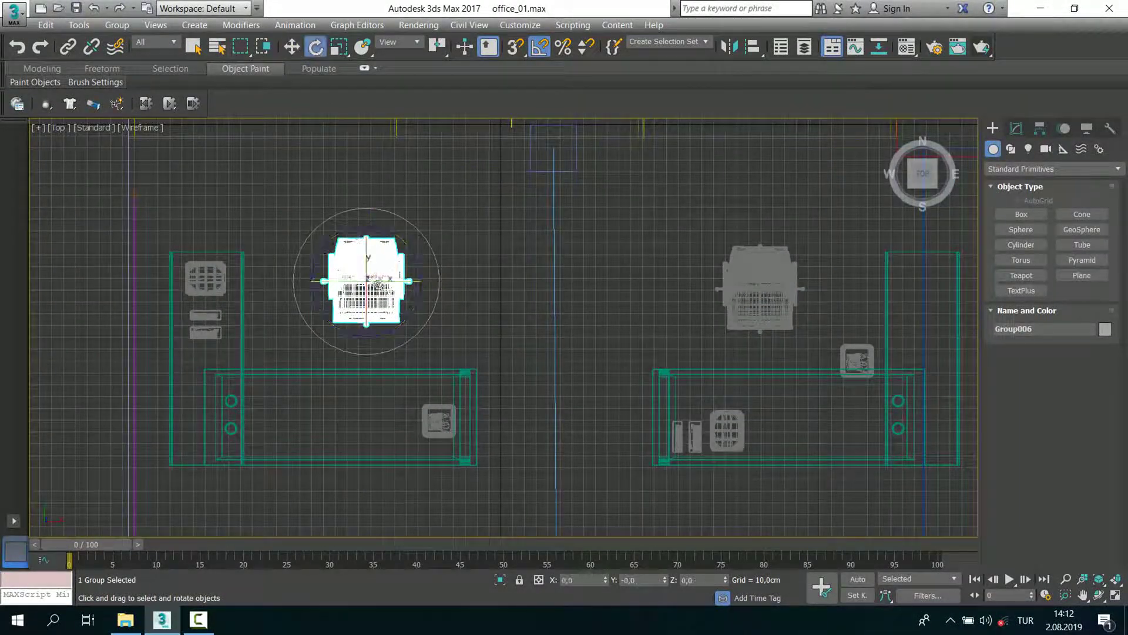
pyautogui.moveTo(395, 323); pyautogui.dragTo(408, 311)
# Step: Inspect the rotated copy in Perspective and start aligning it to the floor plane
pyautogui.hotkey('alt', 'w')
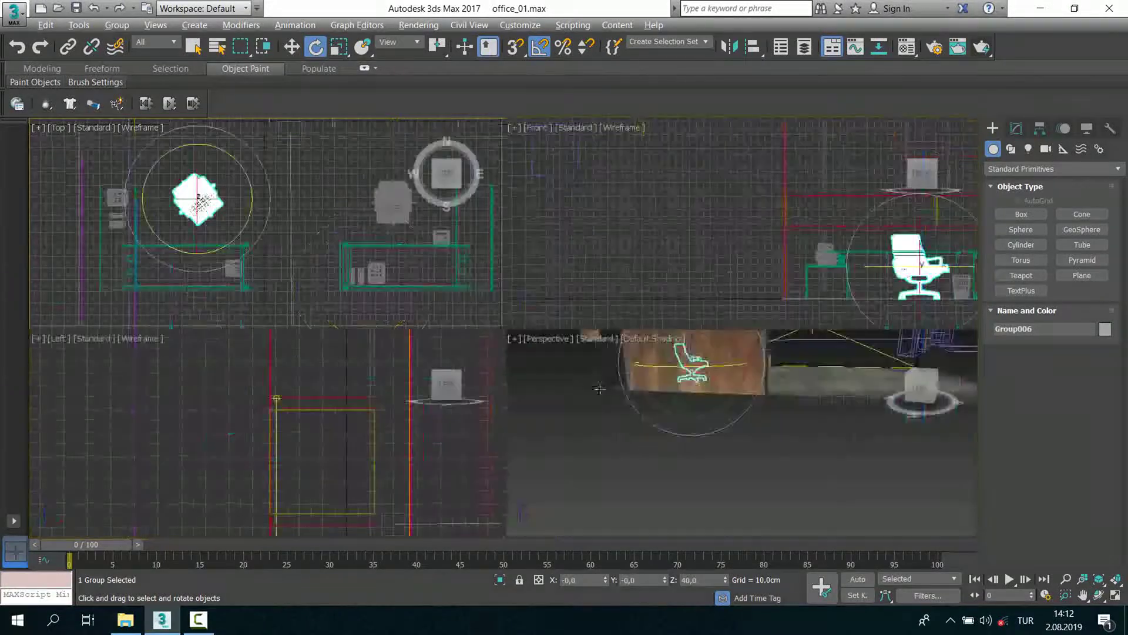
pyautogui.hotkey('alt', 'w')
pyautogui.moveTo(574, 397)
pyautogui.keyDown('alt'); pyautogui.mouseDown(button='middle')
pyautogui.moveTo(527, 411)
pyautogui.moveTo(433, 271)
pyautogui.moveTo(482, 317)
pyautogui.moveTo(588, 305)
pyautogui.mouseUp(button='middle'); pyautogui.keyUp('alt')
pyautogui.press('w')
pyautogui.hotkey('alt', 'a')
pyautogui.click(632, 294)
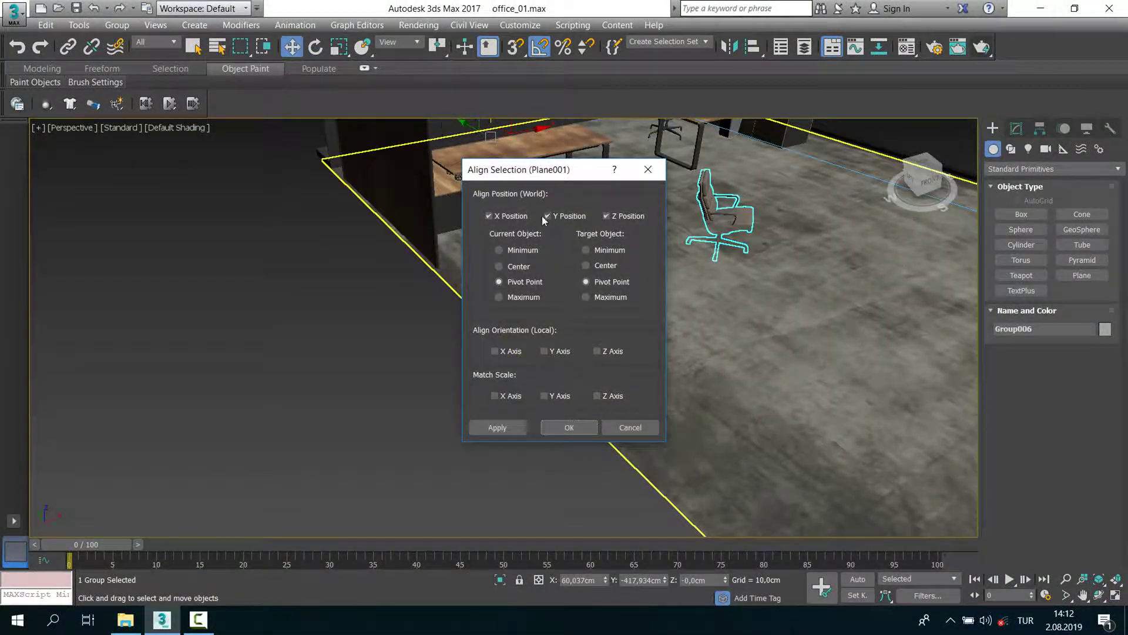
# Step: Align the first chair's Z minimum to the floor plane's minimum
pyautogui.click(547, 215)
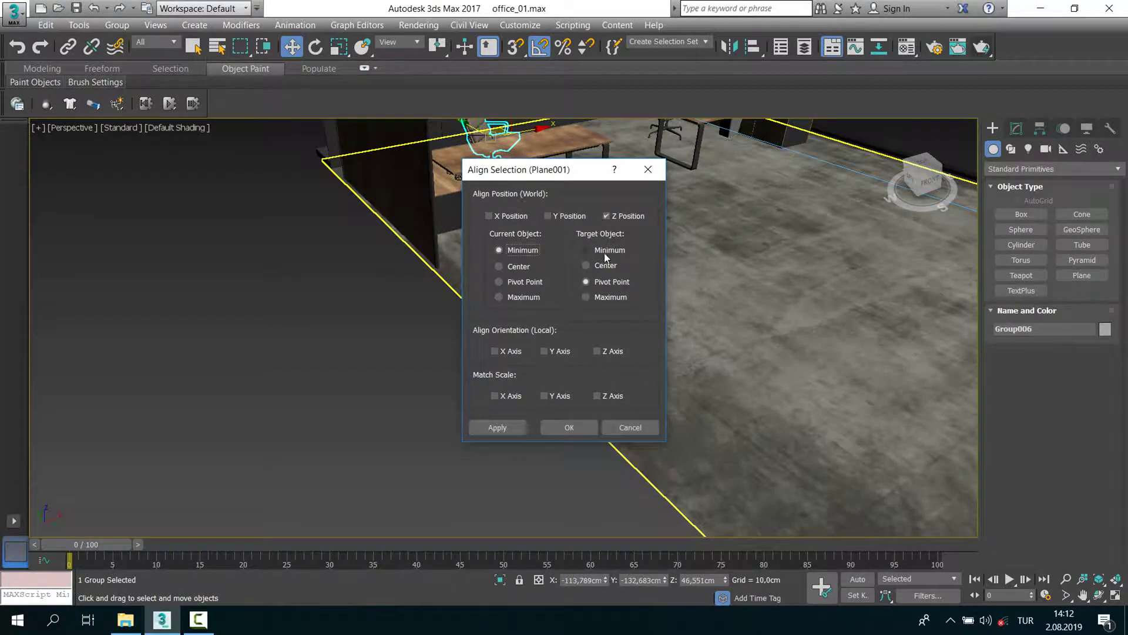
pyautogui.click(569, 427)
pyautogui.scroll(-5, 573, 352)
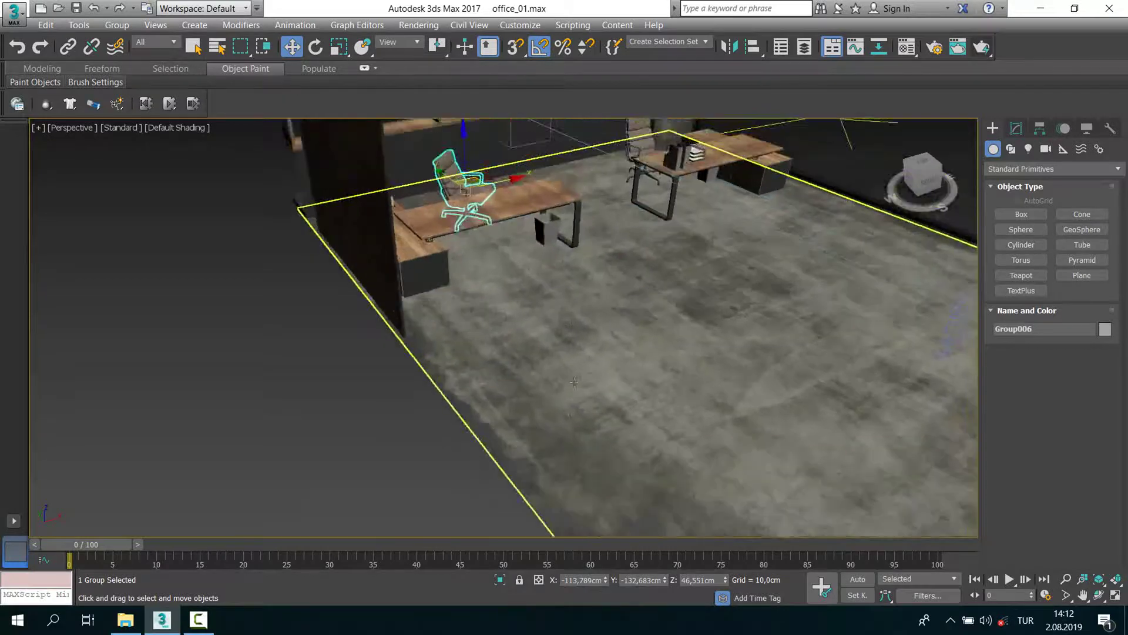
pyautogui.press('z')
pyautogui.keyDown('alt'); pyautogui.moveTo(558, 329); pyautogui.dragTo(541, 376, button='middle'); pyautogui.keyUp('alt')
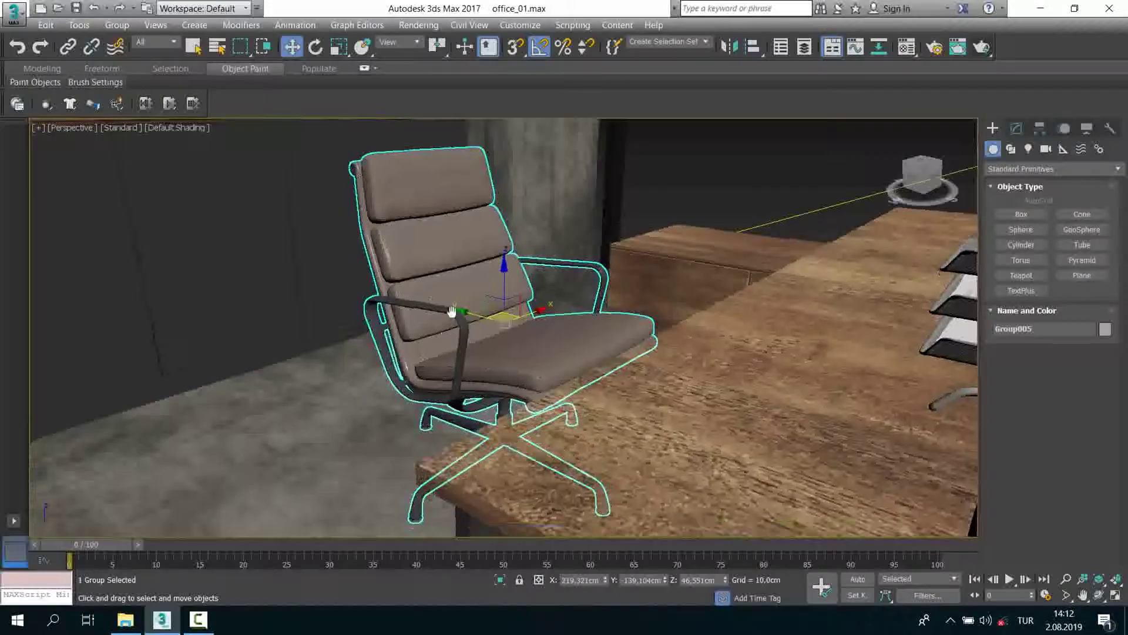
pyautogui.scroll(5, 541, 382)
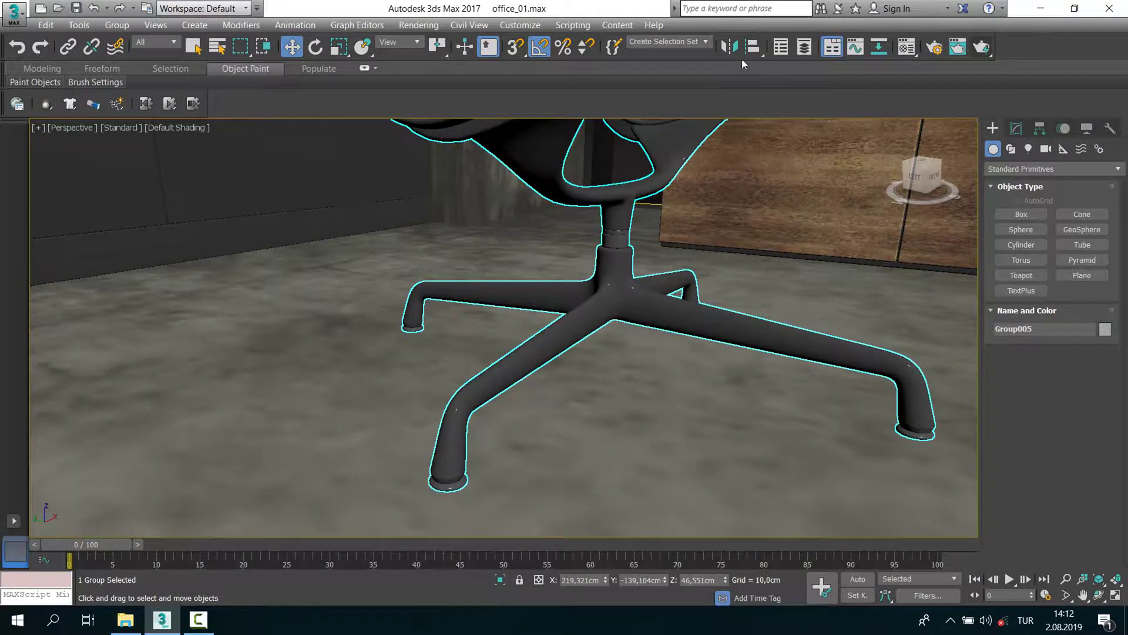
# Step: Rest the second chair on the floor with the same Z-minimum alignment
pyautogui.click(316, 414)
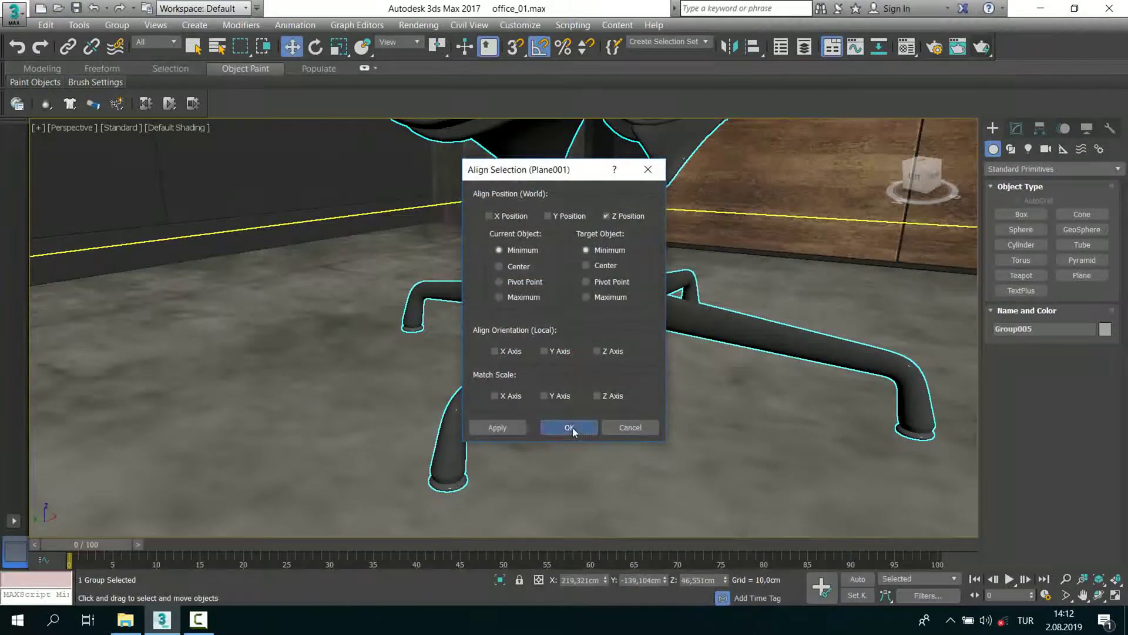
pyautogui.click(573, 428)
pyautogui.scroll(-4, 572, 428)
pyautogui.moveTo(572, 428)
pyautogui.keyDown('alt'); pyautogui.mouseDown(button='middle')
pyautogui.moveTo(447, 412)
pyautogui.moveTo(446, 376)
pyautogui.mouseUp(button='middle'); pyautogui.keyUp('alt')
pyautogui.scroll(-4, 446, 411)
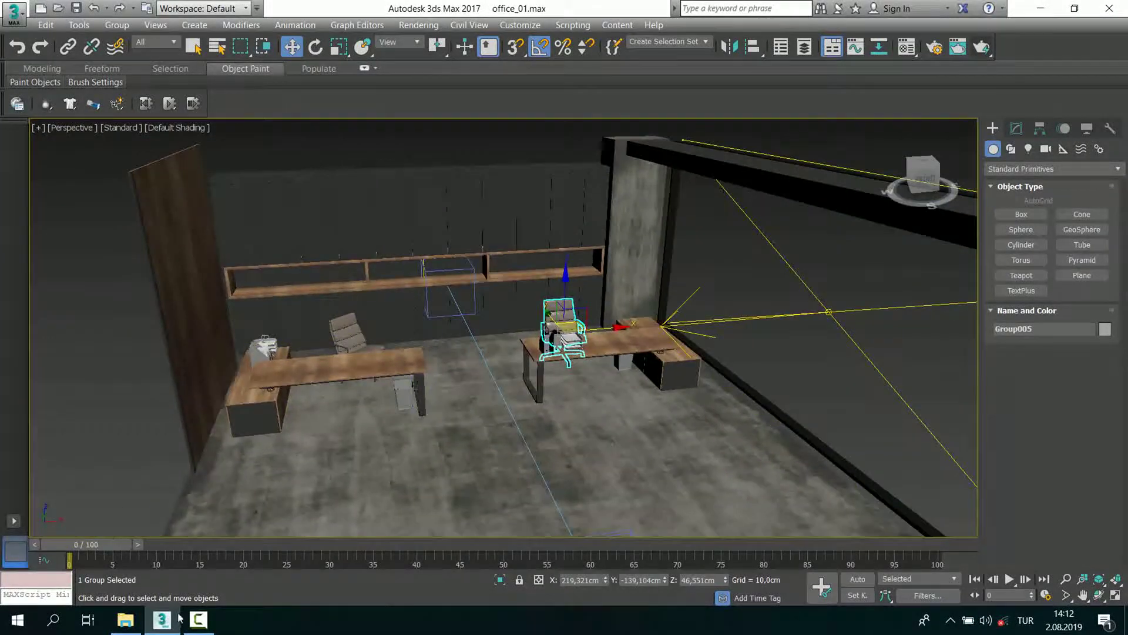
pyautogui.click(127, 620)
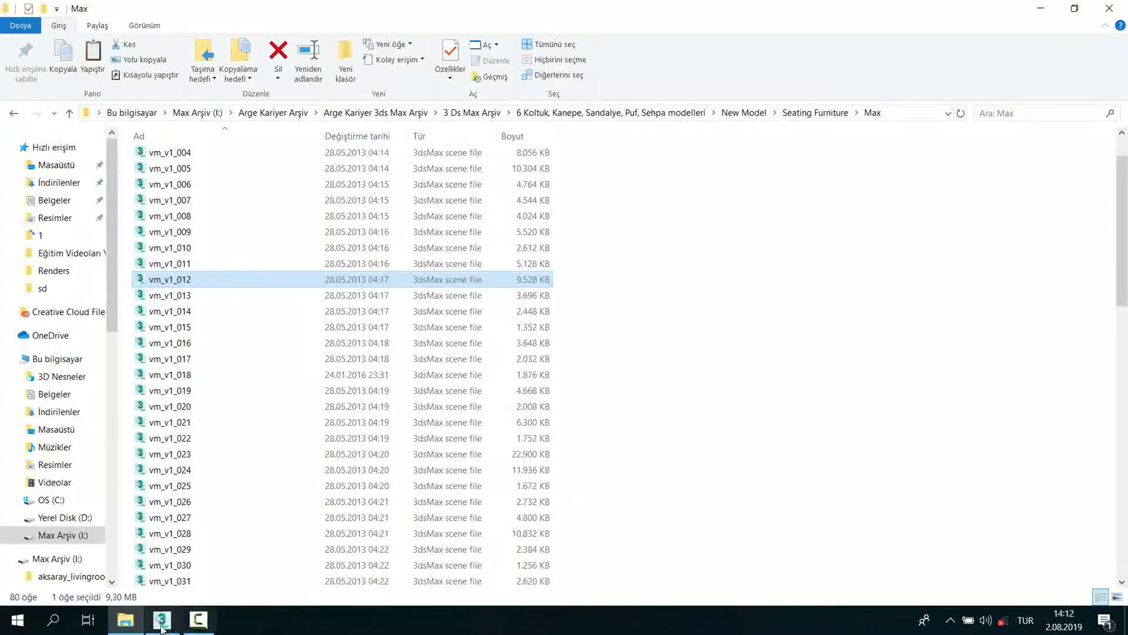
# Step: View the office reference photo on the Desktop
pyautogui.press('super+e')
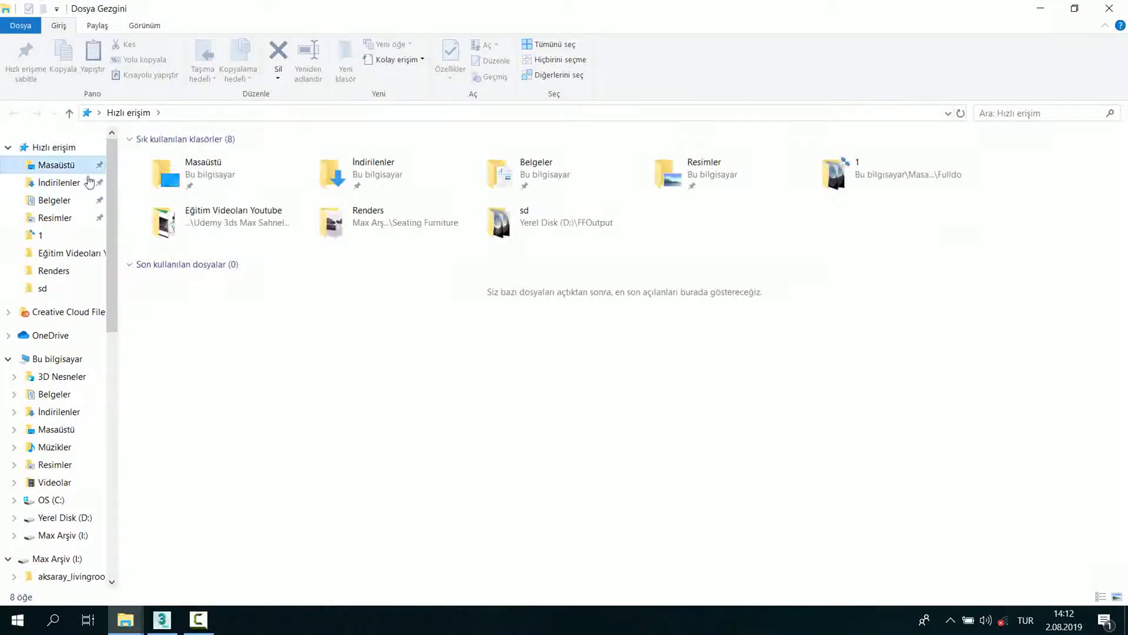
pyautogui.click(68, 170)
pyautogui.click(603, 391)
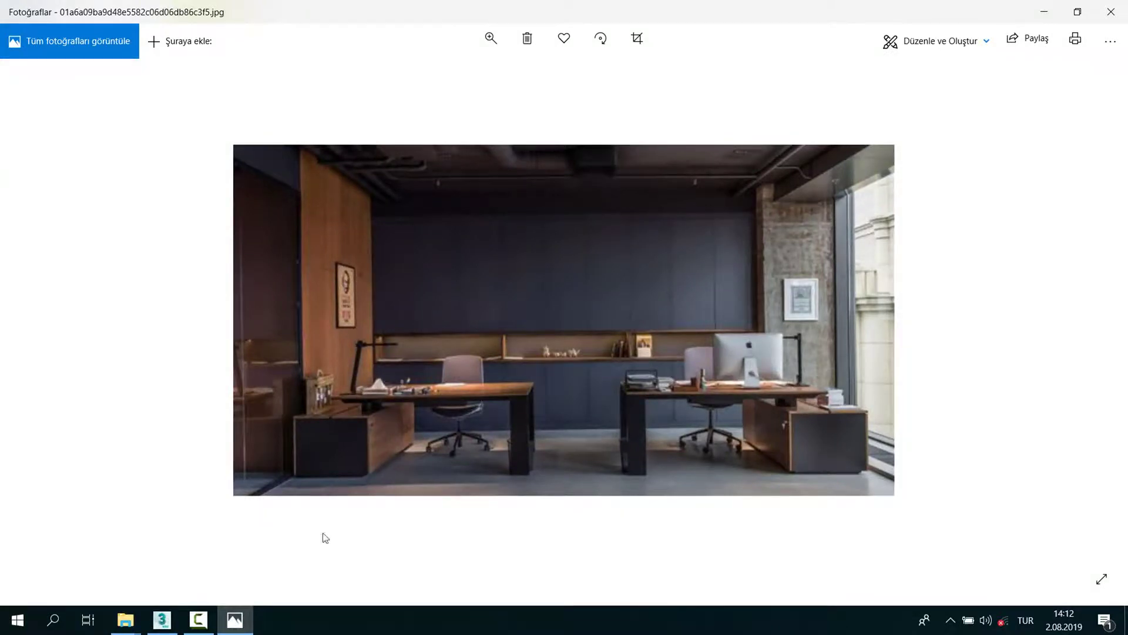
pyautogui.click(125, 619)
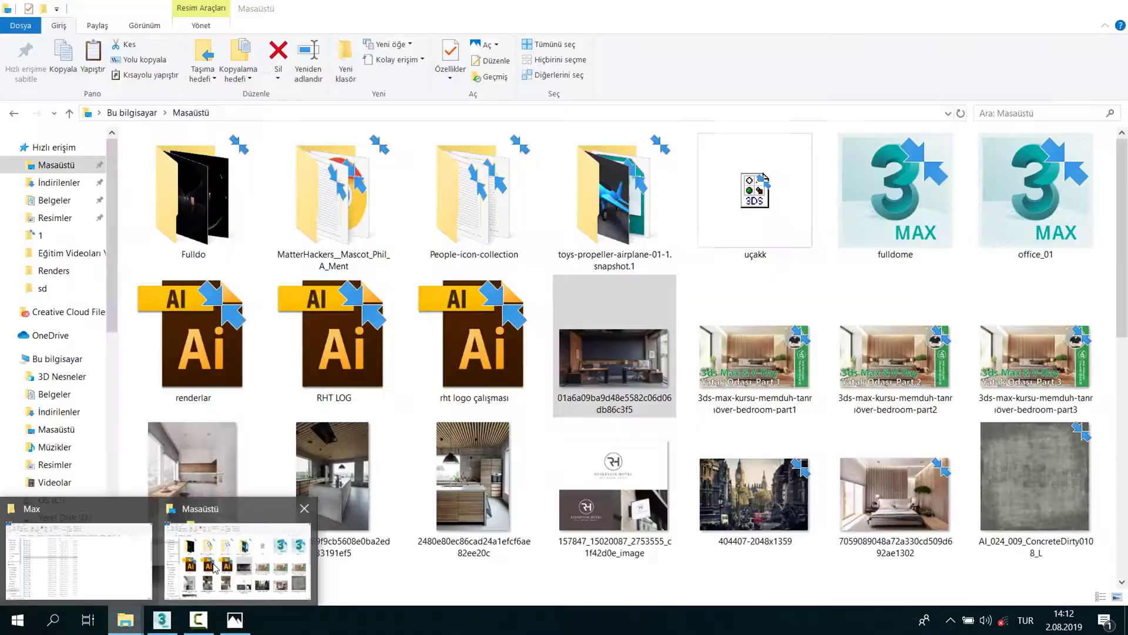
pyautogui.click(77, 559)
# Step: Open the 3D Home Gadgets catalog in 9 Mutfak Aksesuarları modelleri > Viz people
pyautogui.press('BackSpace')
pyautogui.press('BackSpace')
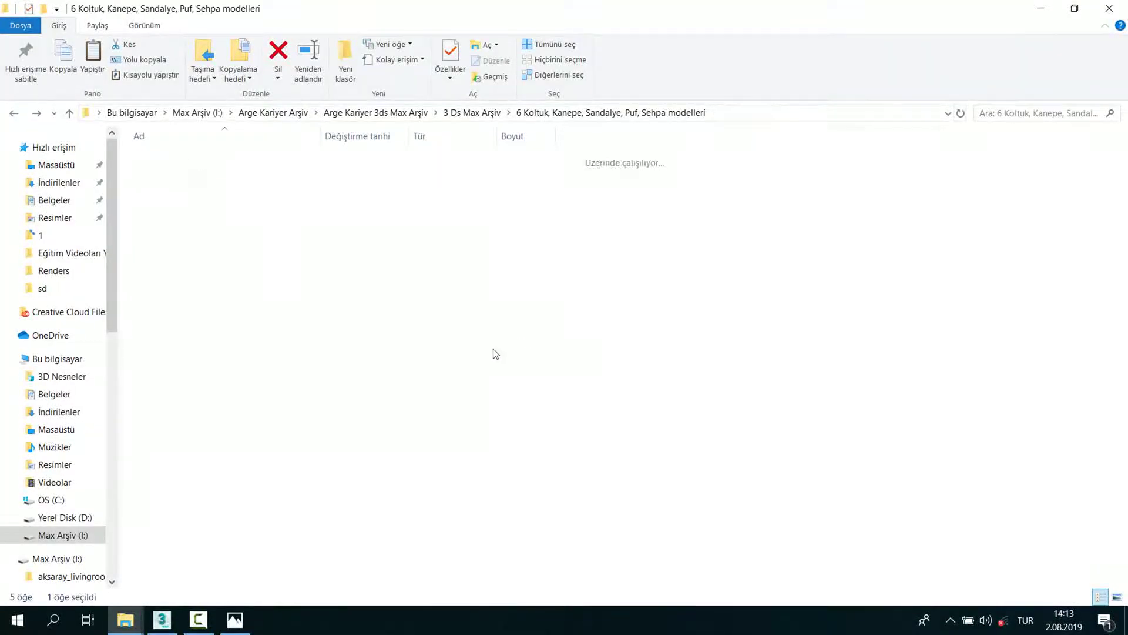
pyautogui.press('BackSpace')
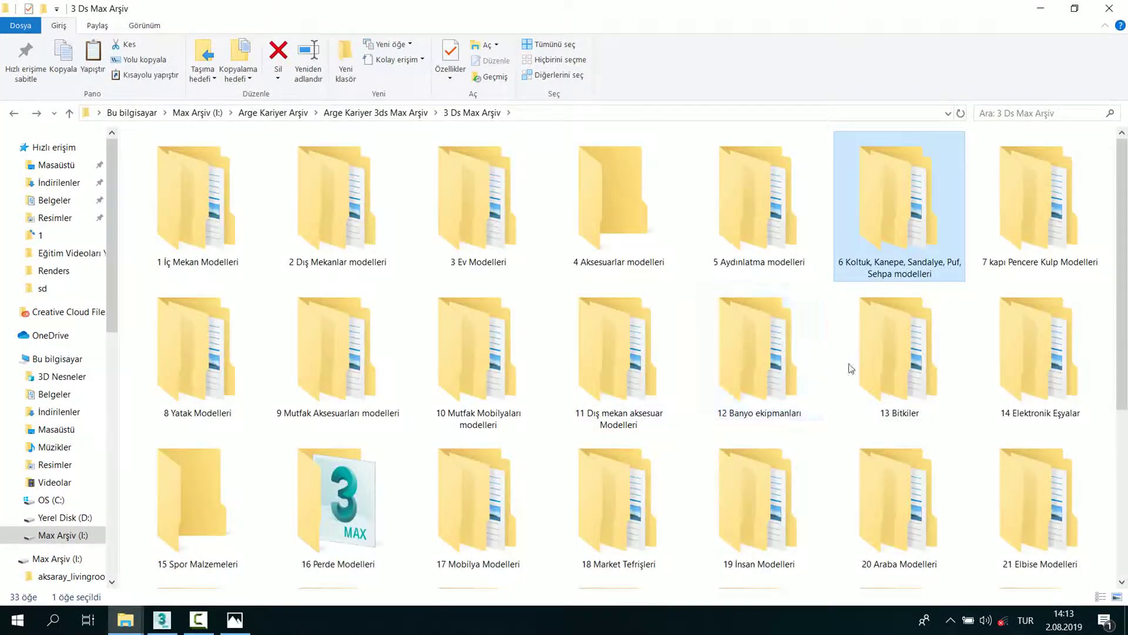
pyautogui.doubleClick(338, 352)
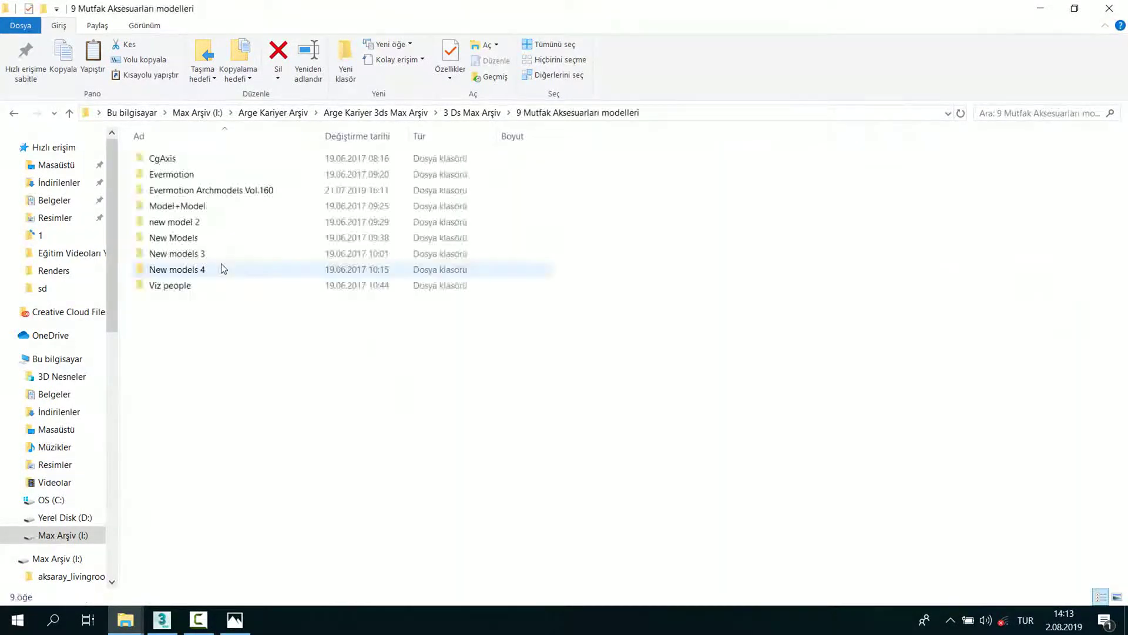
pyautogui.doubleClick(222, 171)
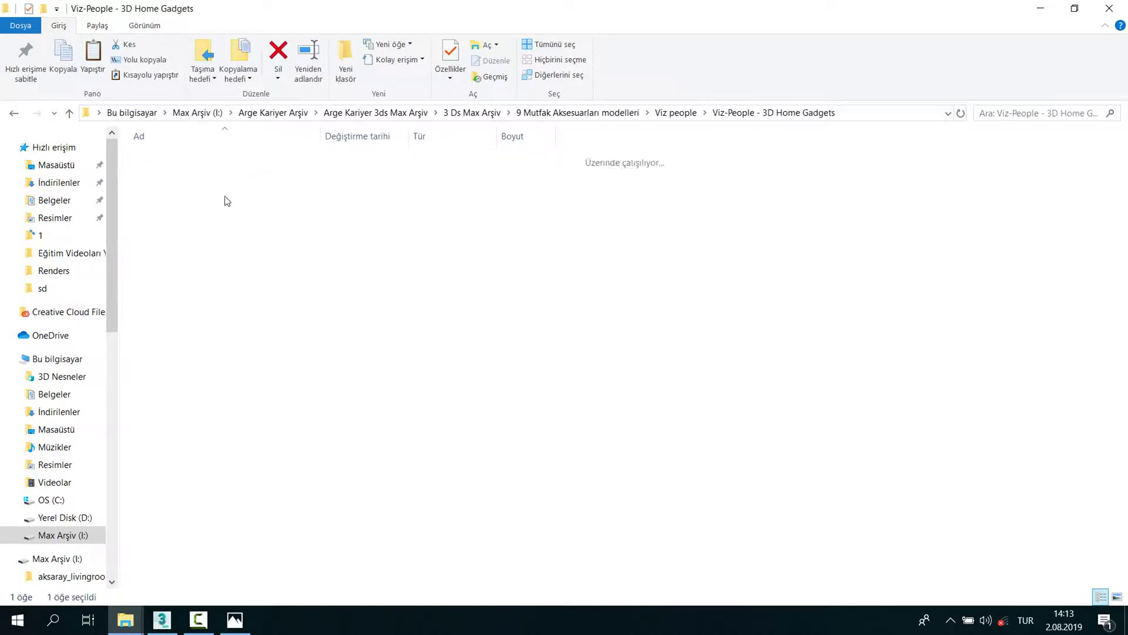
pyautogui.doubleClick(235, 174)
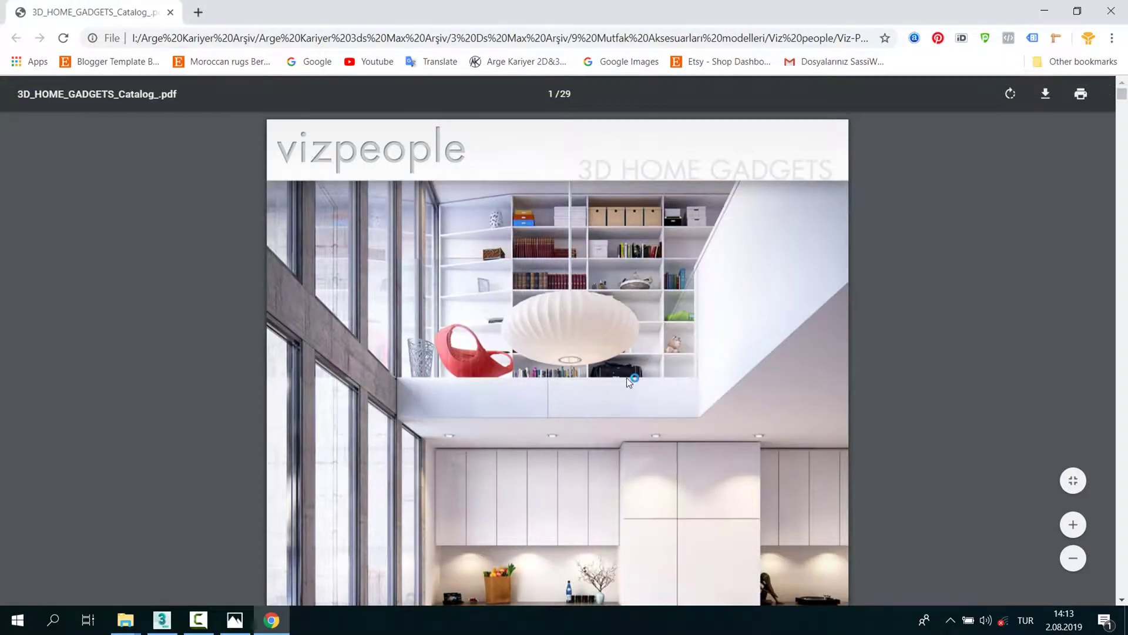
# Step: Dismiss the McAfee banner, browse the 29-page 3D Home Gadgets catalog, then minimise Chrome
pyautogui.click(1120, 129)
pyautogui.moveTo(1122, 167)
pyautogui.mouseDown()
pyautogui.moveTo(1123, 605)
pyautogui.moveTo(1122, 509)
pyautogui.mouseUp()
pyautogui.scroll(5, 824, 410)
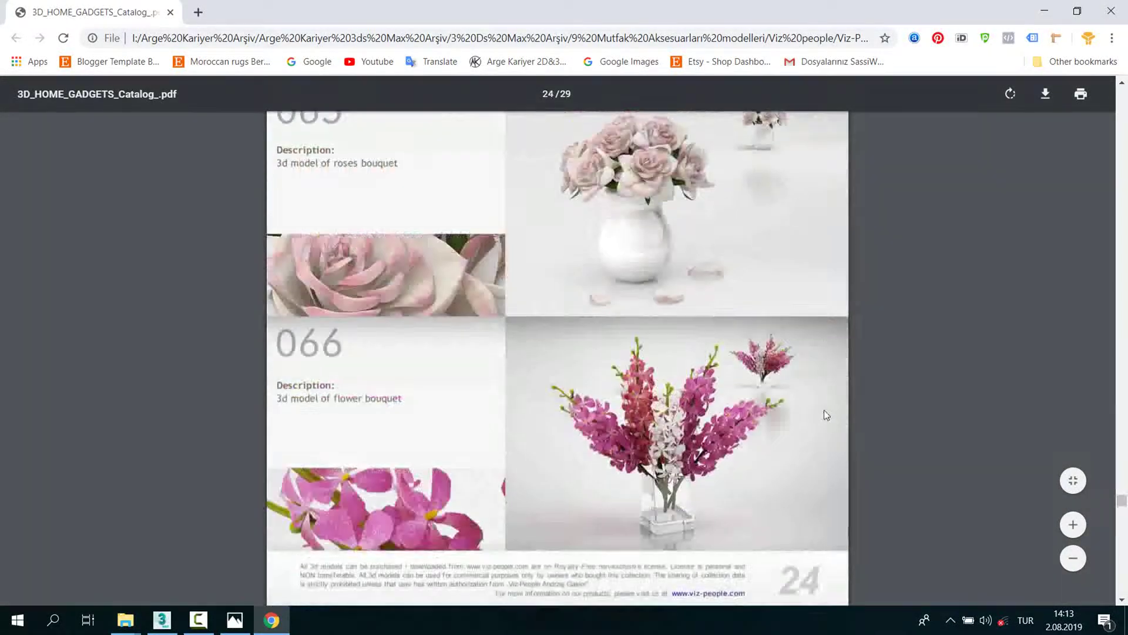
pyautogui.scroll(8, 811, 400)
pyautogui.scroll(5, 806, 390)
pyautogui.scroll(6, 808, 393)
pyautogui.scroll(7, 809, 393)
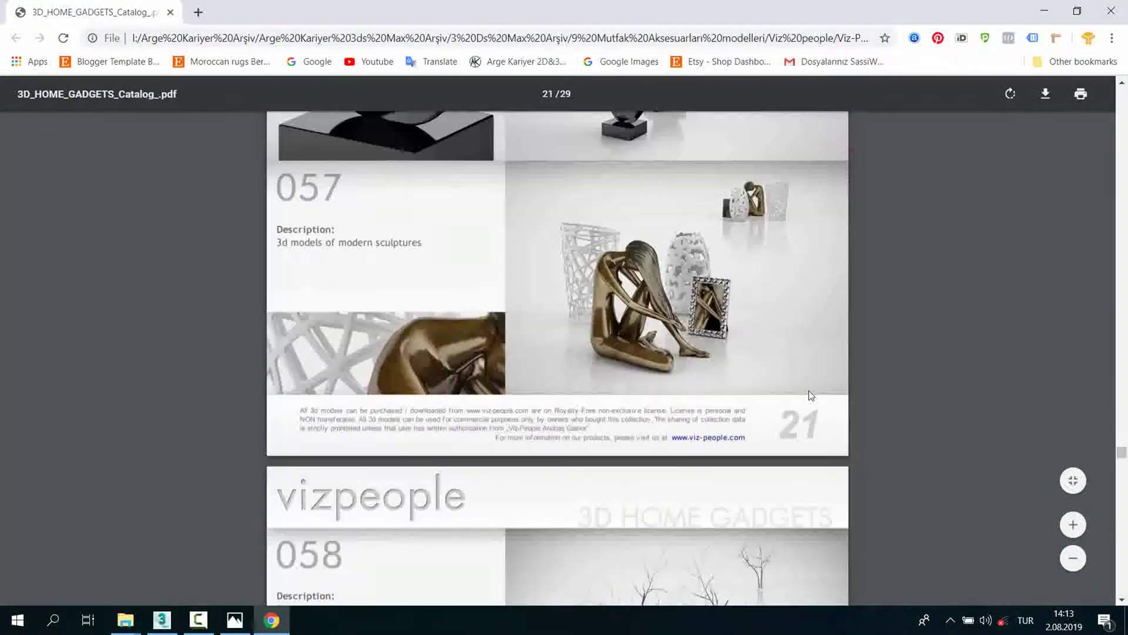
pyautogui.scroll(8, 809, 390)
pyautogui.scroll(10, 808, 390)
pyautogui.scroll(3, 841, 328)
pyautogui.click(1045, 12)
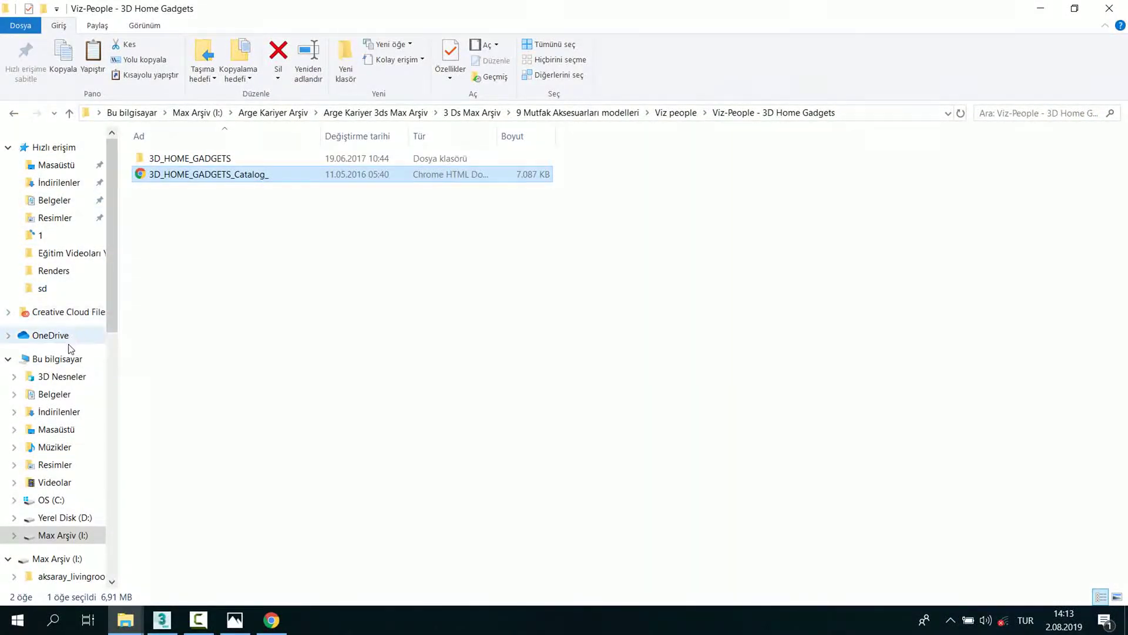
# Step: Navigate from This PC into Novussi > Novussi Sahne Render and maximise the folder window
pyautogui.click(89, 359)
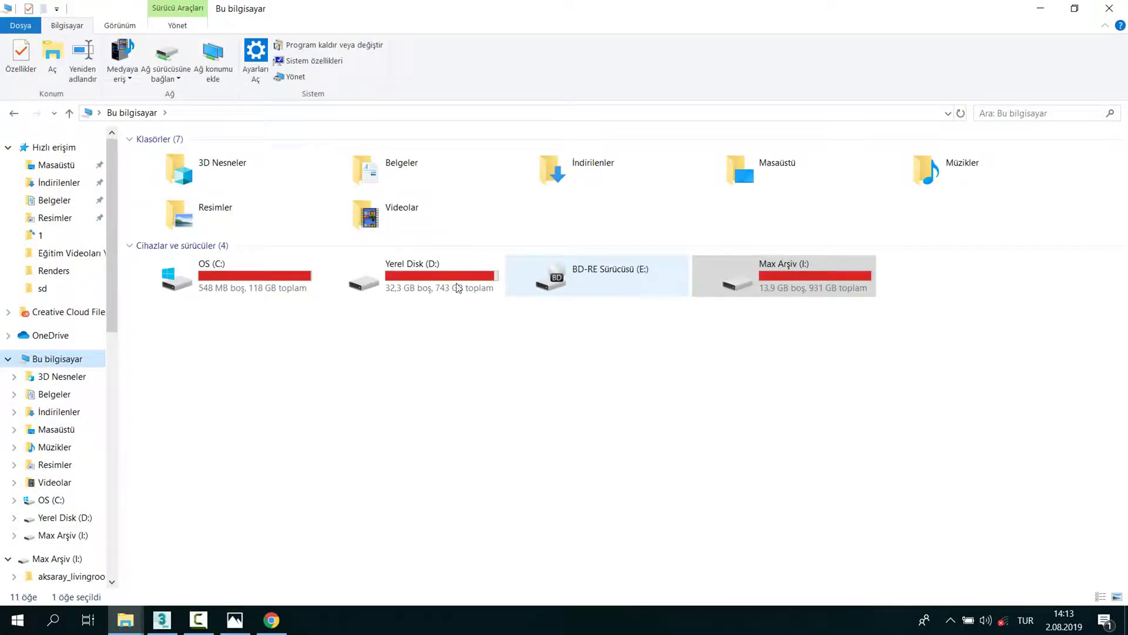
pyautogui.scroll(-10, 547, 347)
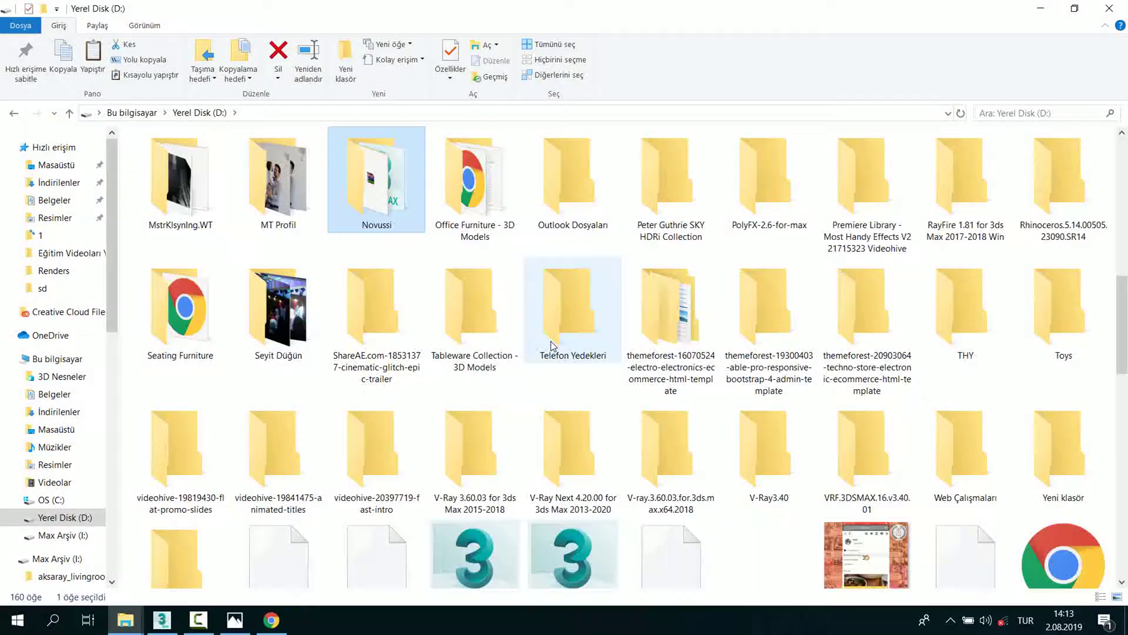
pyautogui.doubleClick(376, 177)
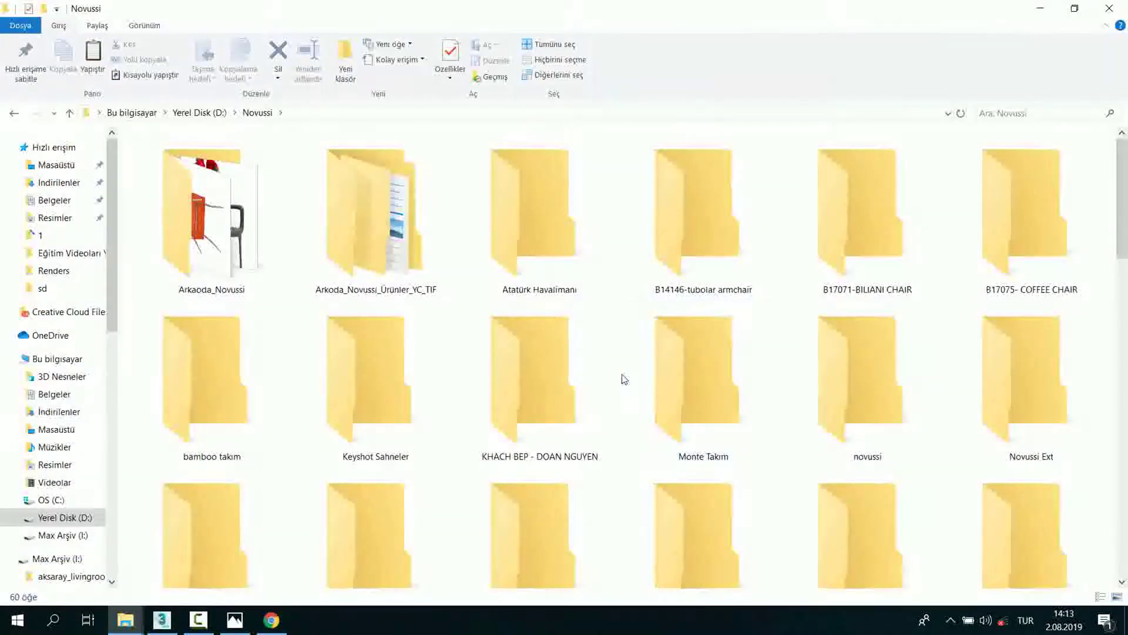
pyautogui.click(869, 376)
pyautogui.scroll(-2, 869, 376)
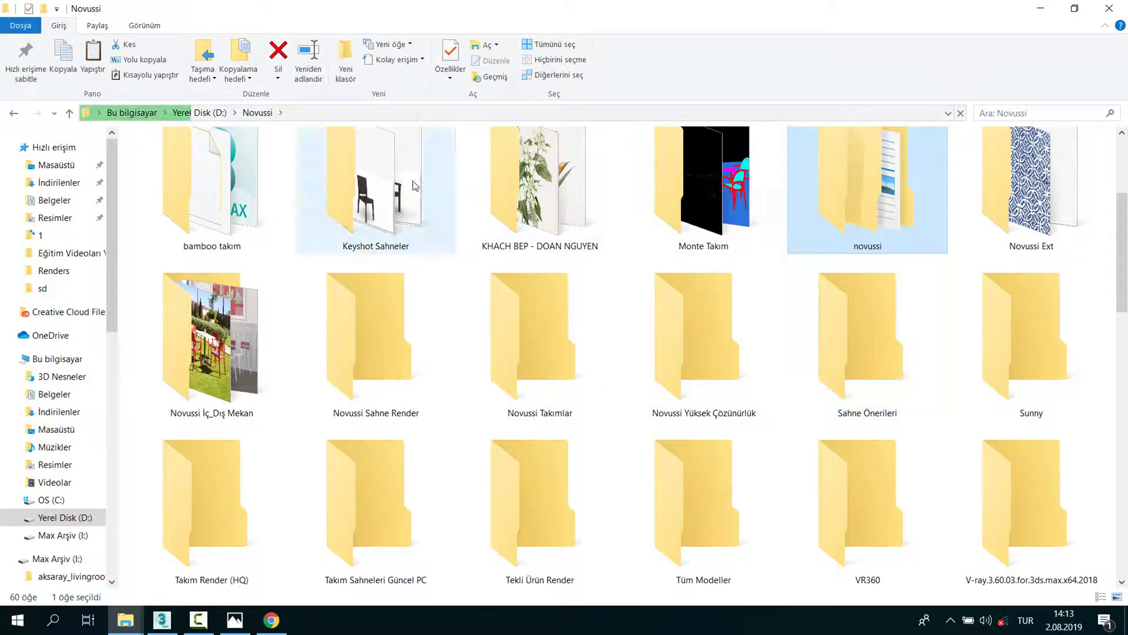
pyautogui.click(371, 372)
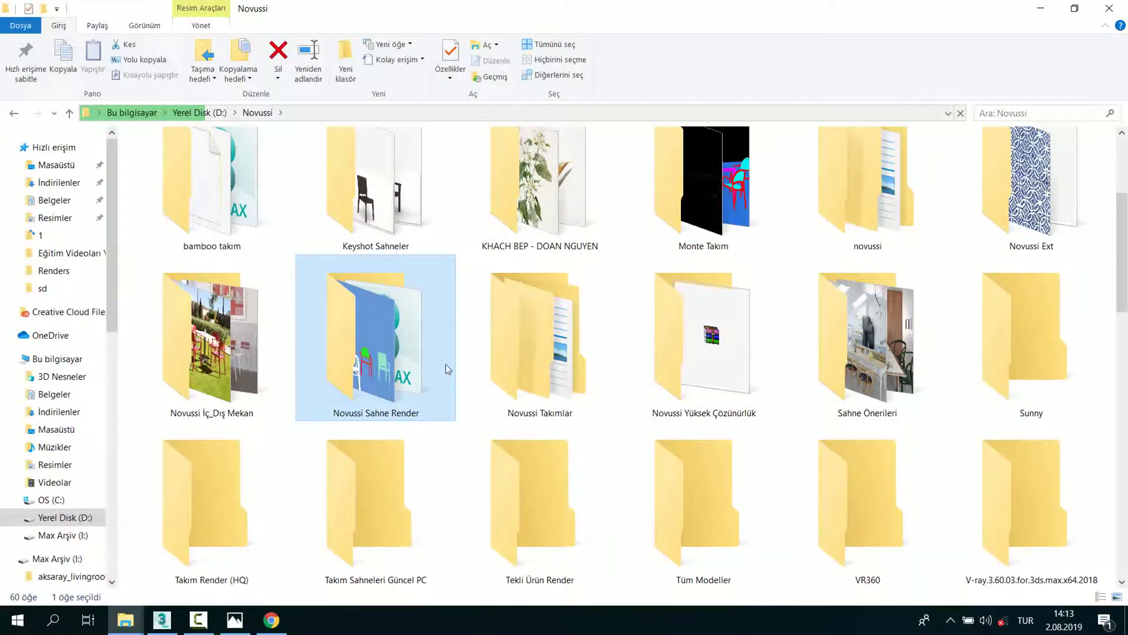
pyautogui.doubleClick(428, 355)
pyautogui.click(691, 426)
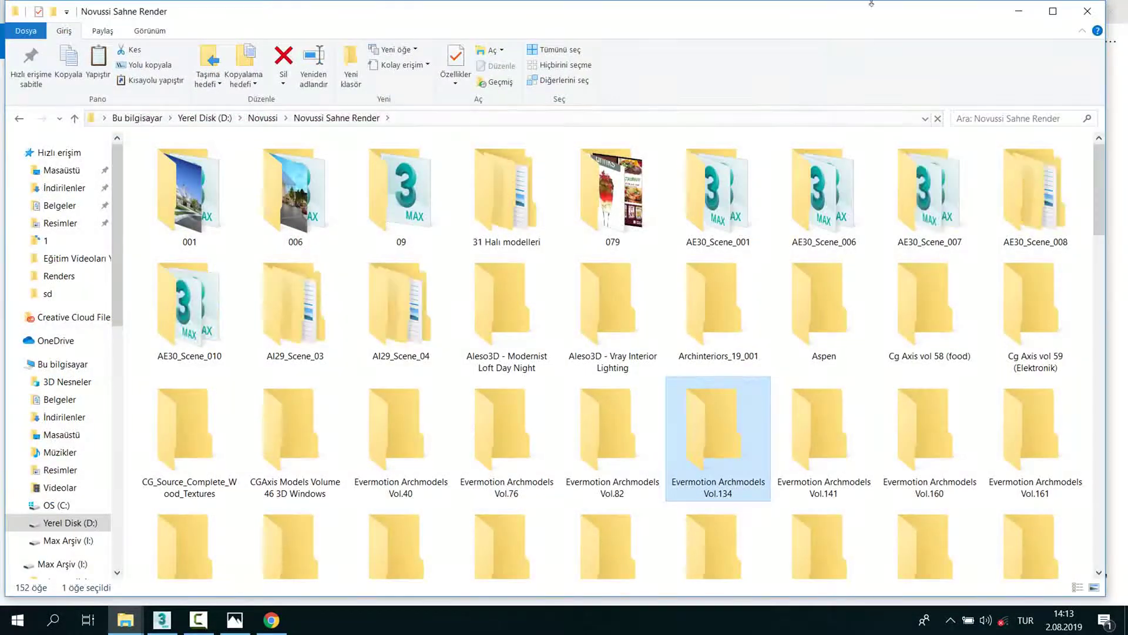
pyautogui.moveTo(872, 3); pyautogui.dragTo(871, 1)
# Step: Open Evermotion Archmodels Vol.160, peek into MAX_VRAY, then go back and open Renders
pyautogui.doubleClick(935, 425)
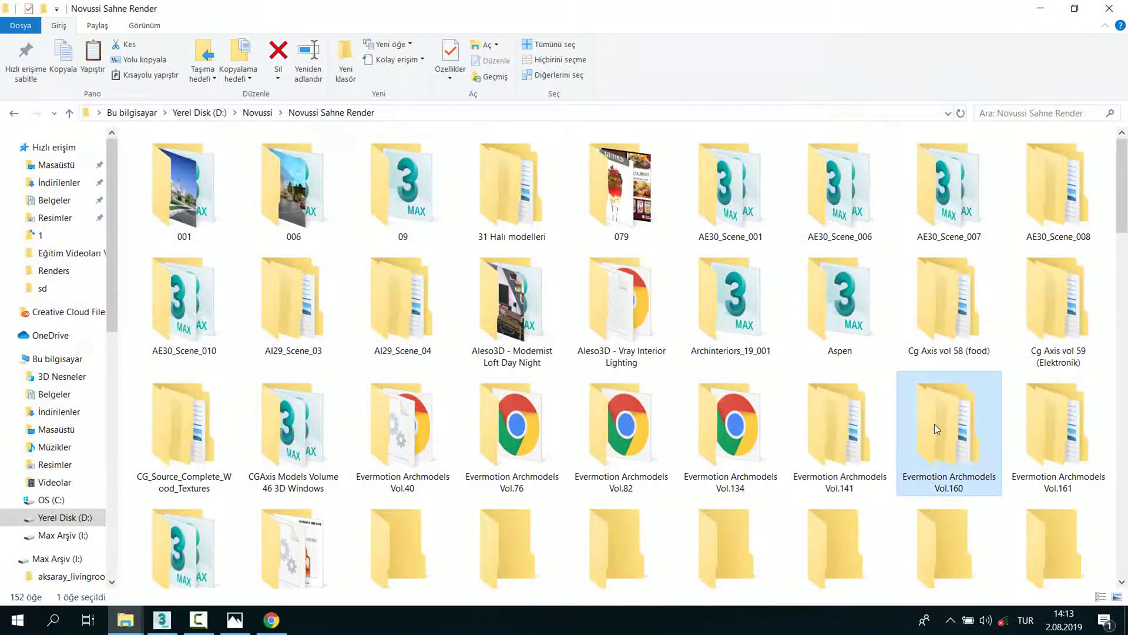
pyautogui.doubleClick(206, 177)
pyautogui.hotkey('alt', 'Left')
pyautogui.doubleClick(182, 191)
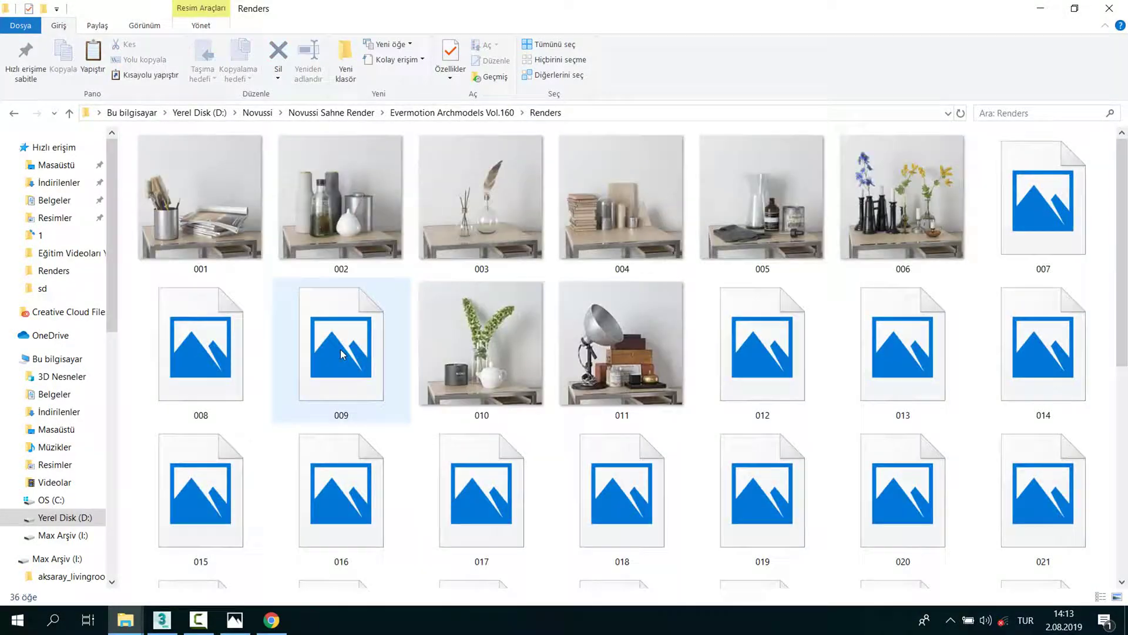
# Step: Browse the Renders thumbnails, selecting previews 030, 014 and 018
pyautogui.scroll(-2, 601, 480)
pyautogui.scroll(-2, 617, 485)
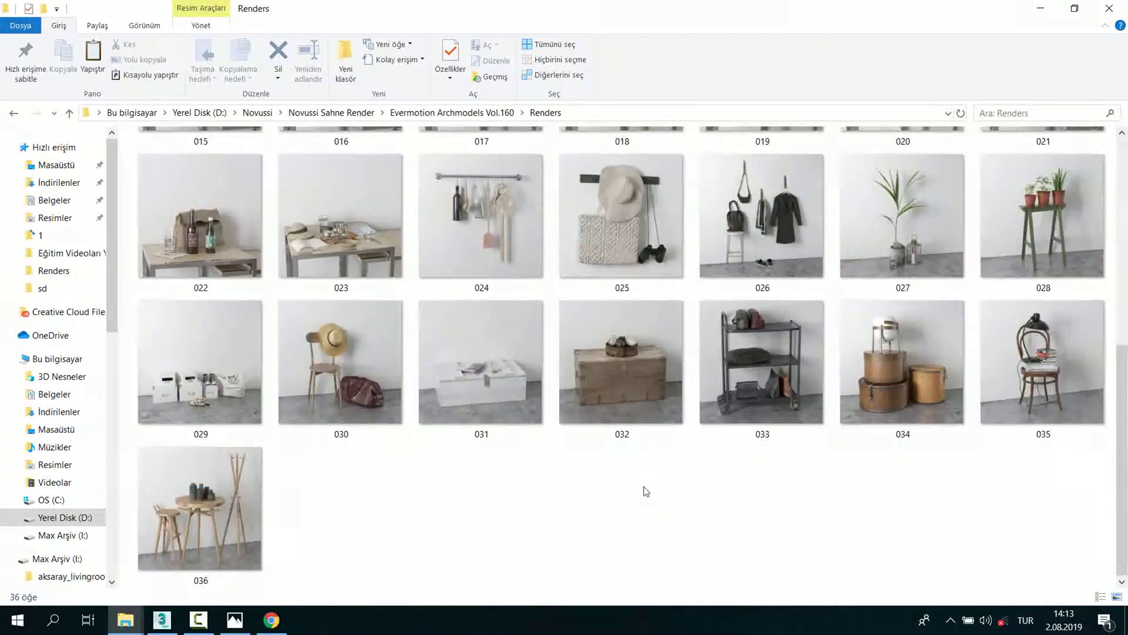
pyautogui.scroll(3, 699, 477)
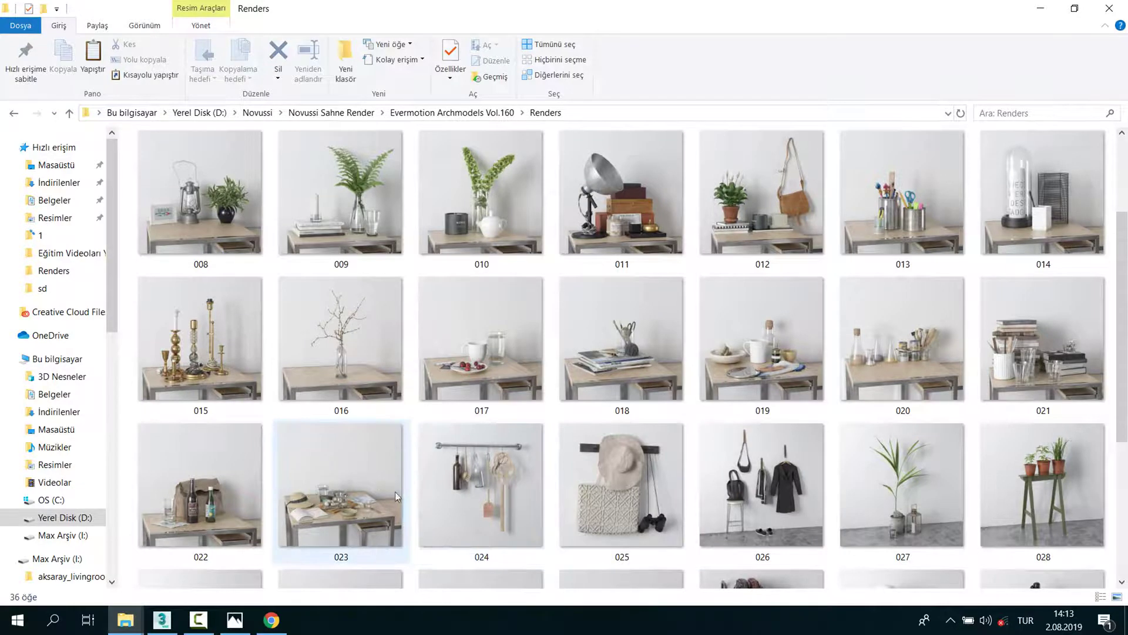
pyautogui.scroll(2, 350, 459)
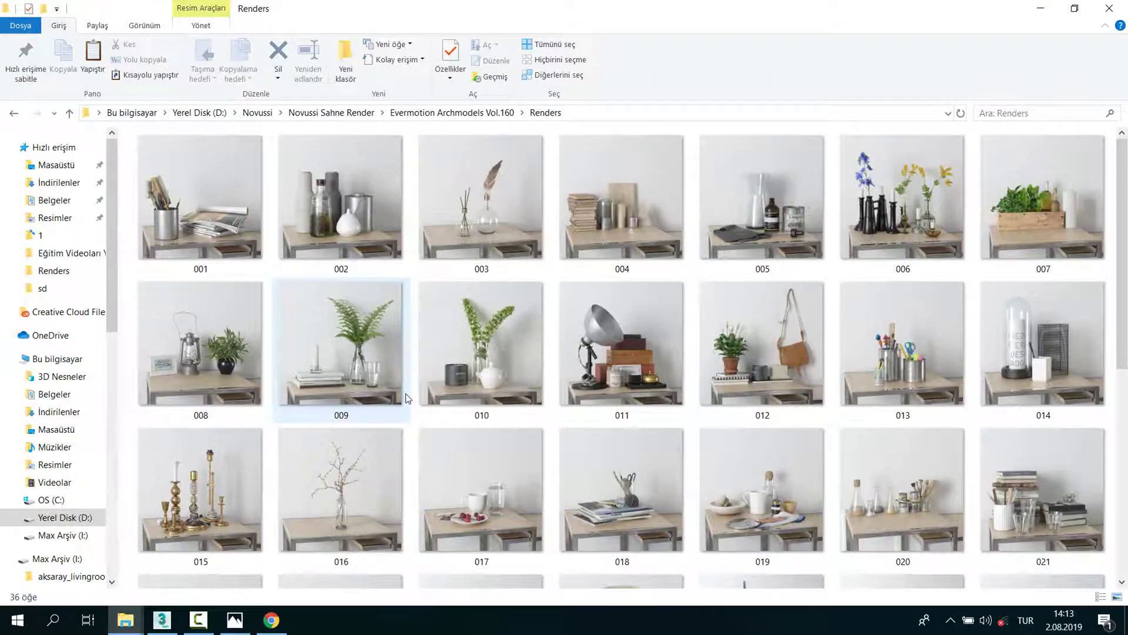
pyautogui.scroll(-3, 406, 393)
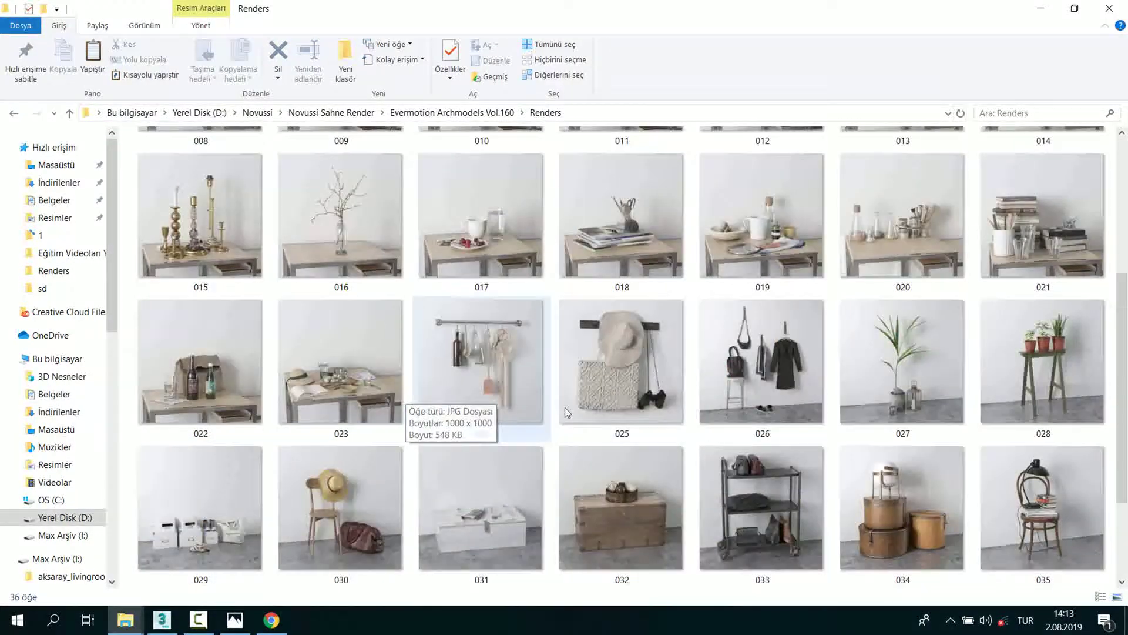
pyautogui.scroll(-1, 737, 427)
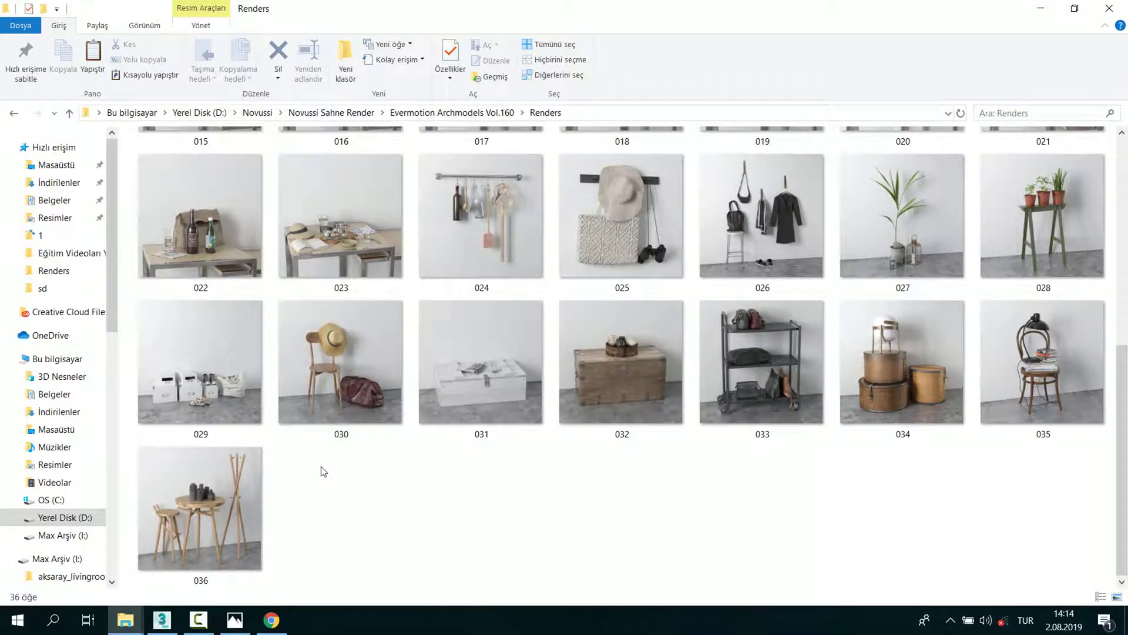
pyautogui.click(379, 415)
pyautogui.scroll(5, 379, 410)
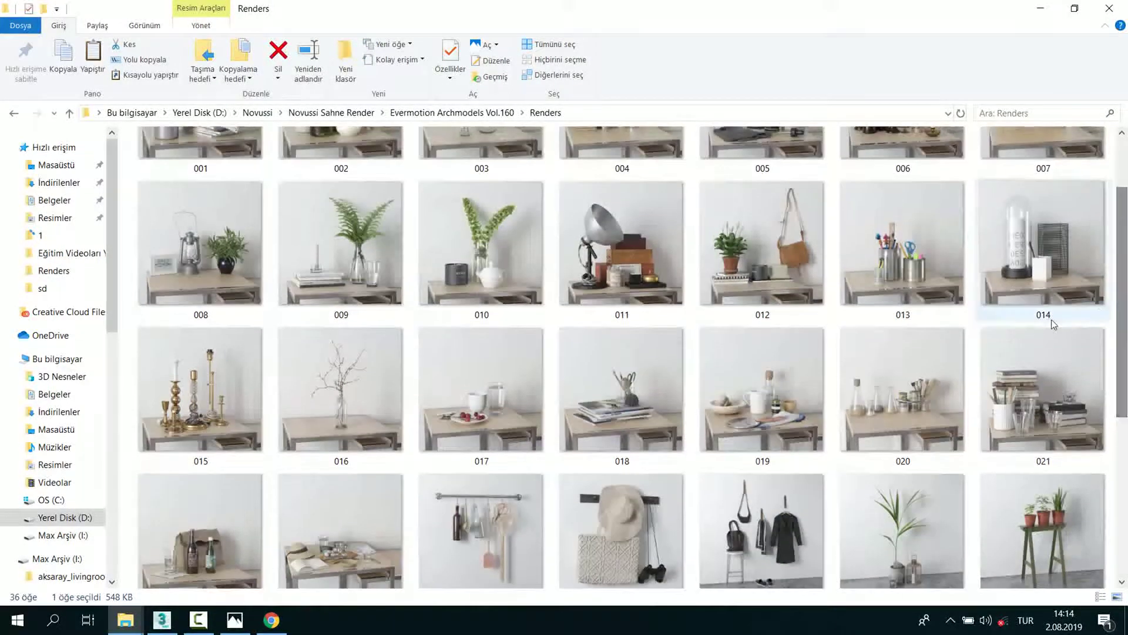
pyautogui.scroll(2, 901, 355)
pyautogui.click(1045, 351)
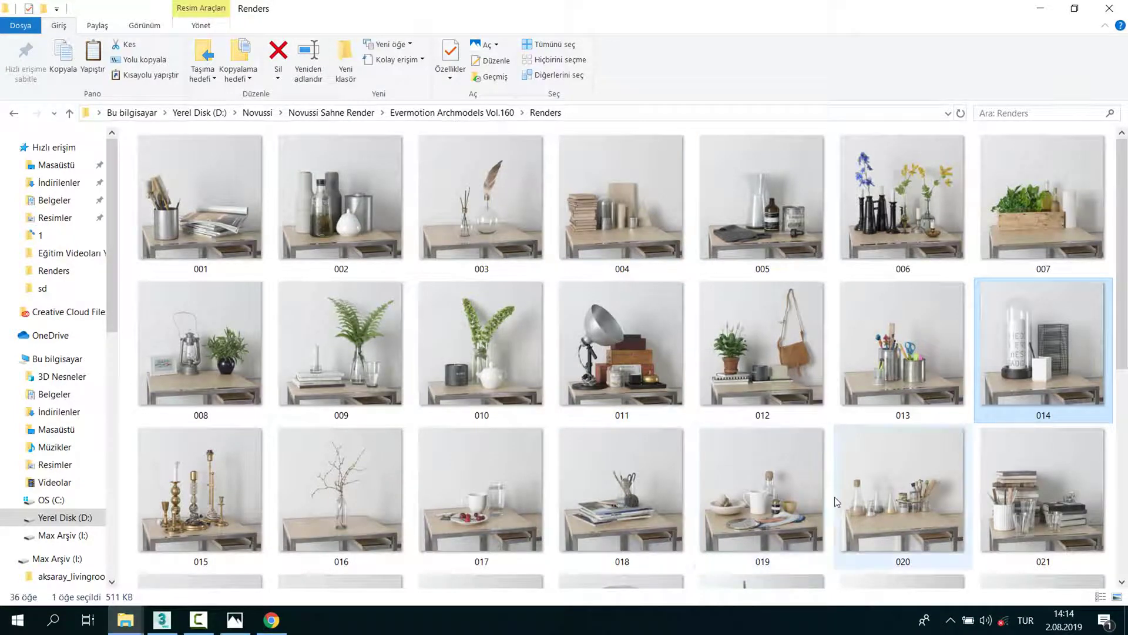
pyautogui.scroll(-3, 753, 429)
pyautogui.click(627, 201)
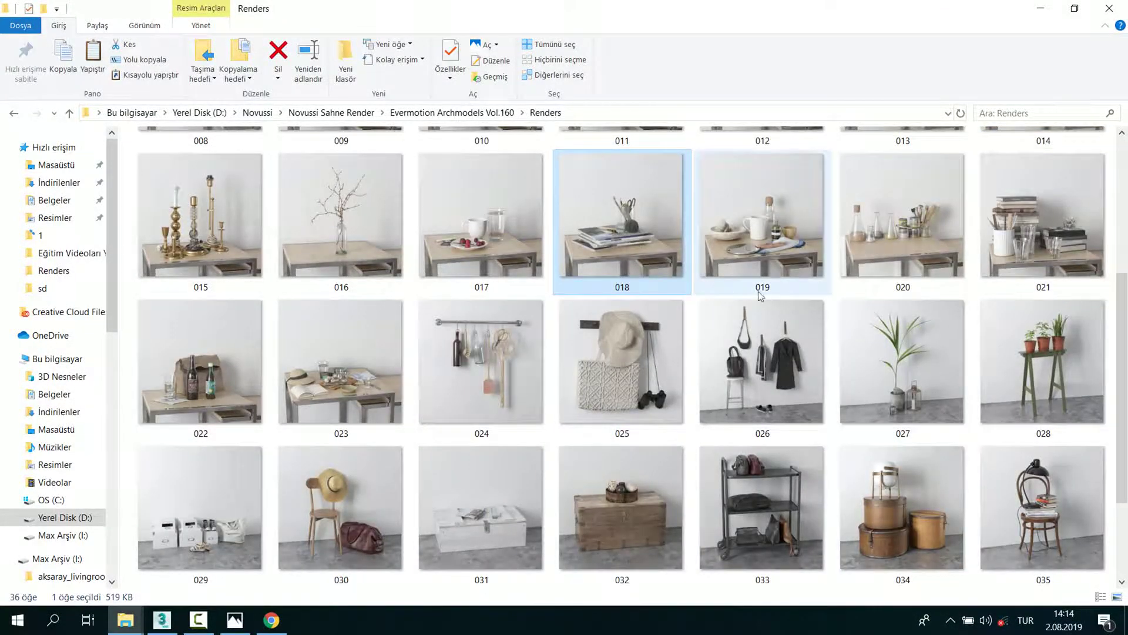
# Step: Check the Maps folder, open MAX_VRAY and drag 018_VRAY toward 3ds Max
pyautogui.press('BackSpace')
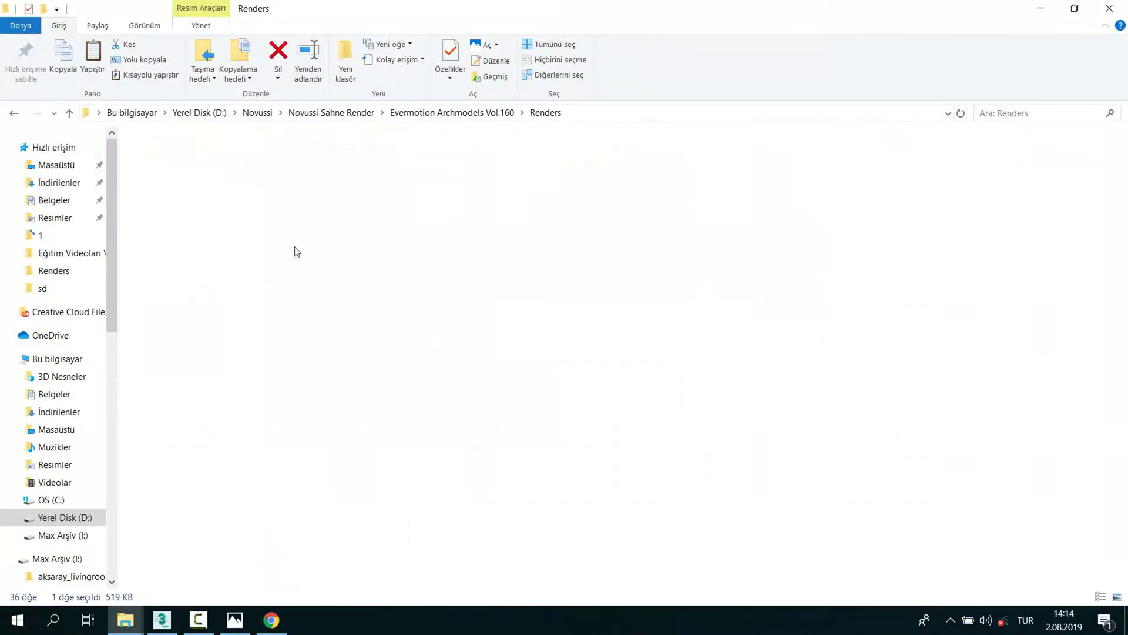
pyautogui.doubleClick(188, 157)
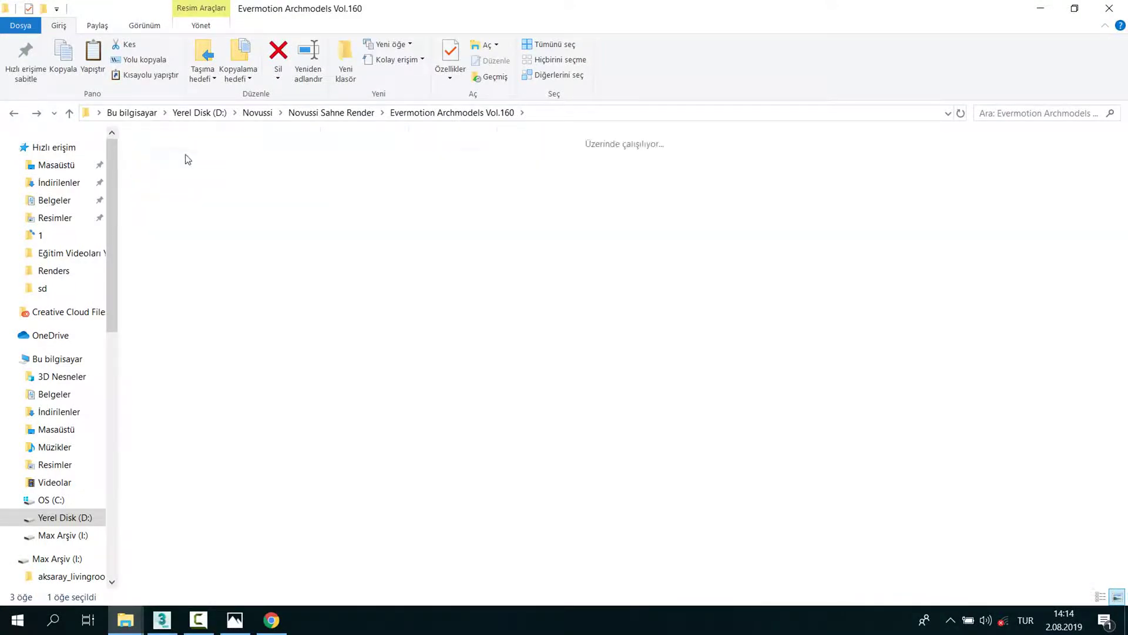
pyautogui.press('BackSpace')
pyautogui.click(207, 176)
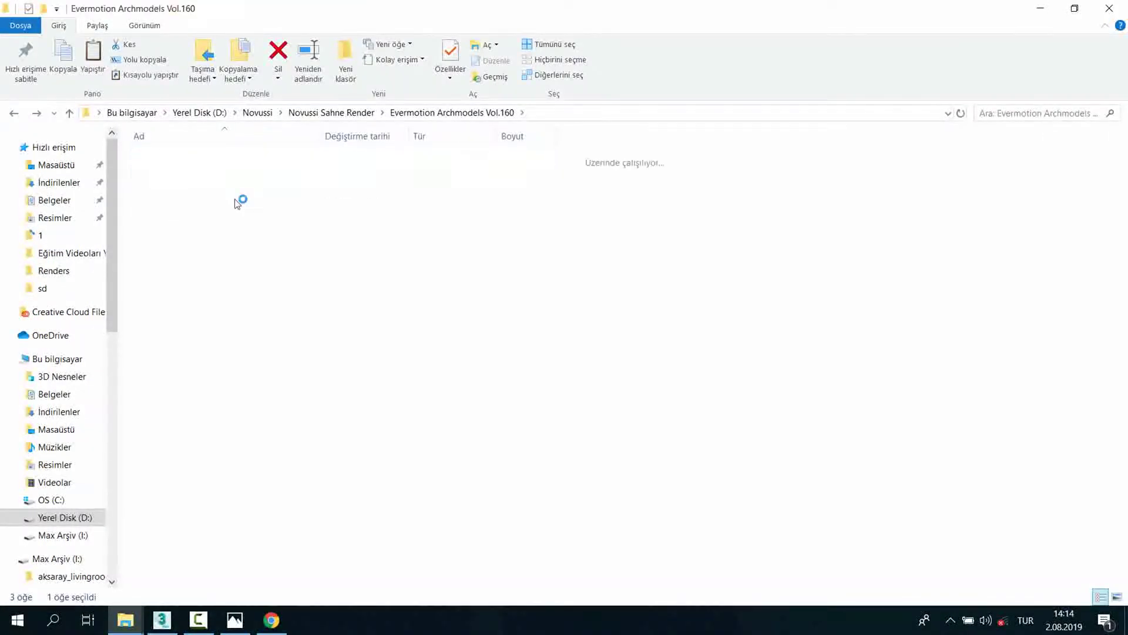
pyautogui.doubleClick(207, 180)
pyautogui.scroll(-2, 247, 388)
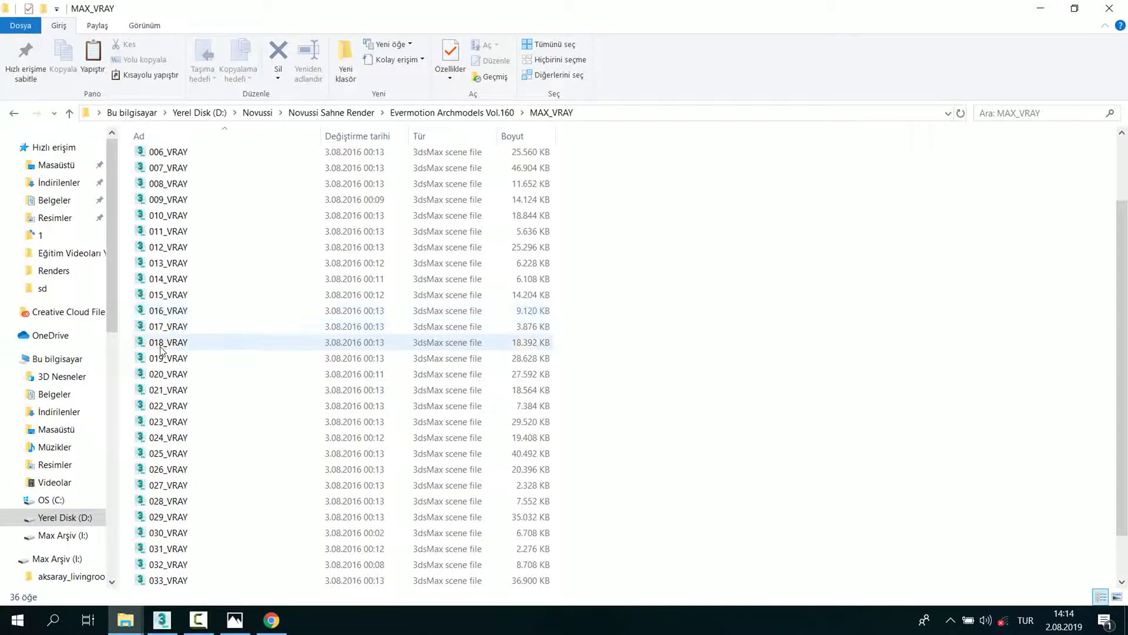
pyautogui.moveTo(162, 346); pyautogui.dragTo(191, 523)
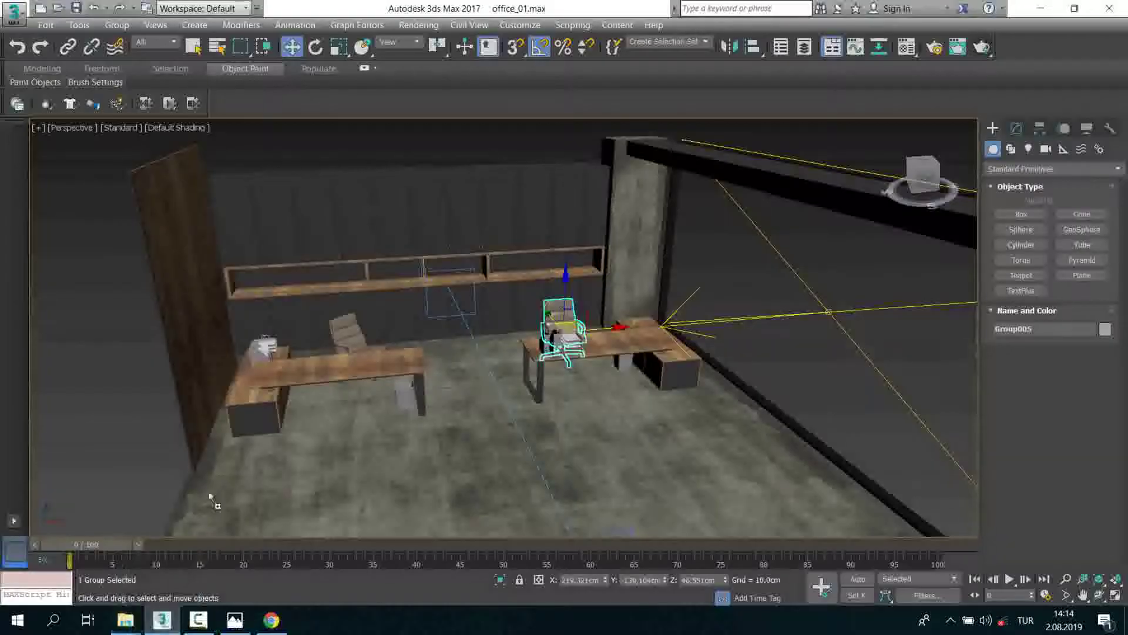
# Step: Merge 018_VRAY.max into the office scene and frame the AM160_018 group
pyautogui.moveTo(406, 468); pyautogui.dragTo(406, 468)
pyautogui.click(452, 488)
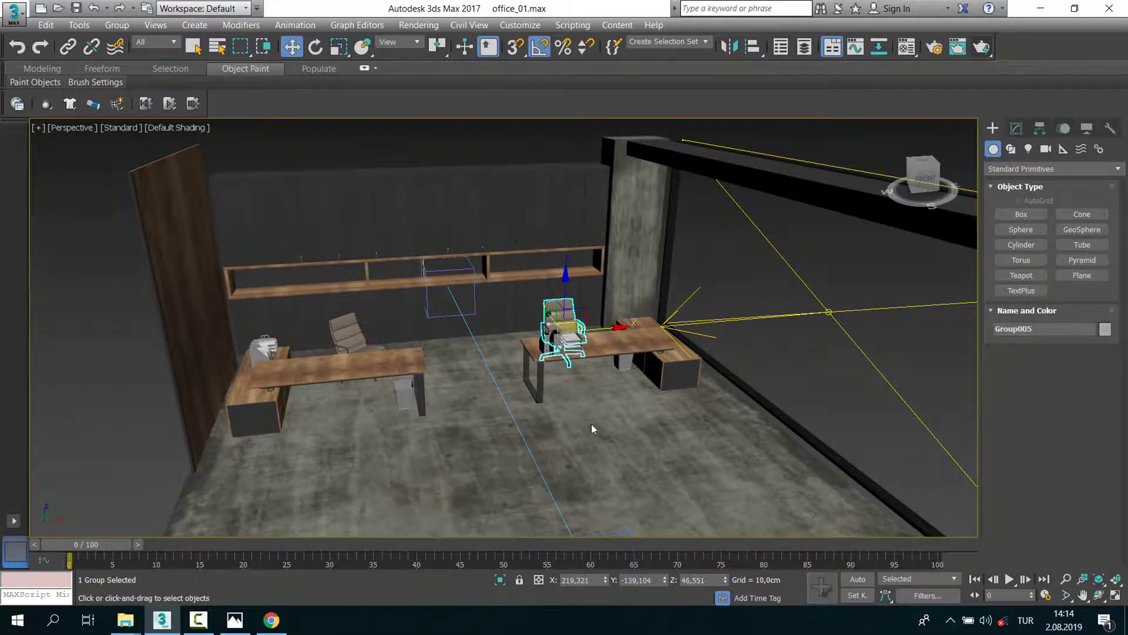
pyautogui.scroll(-5, 595, 422)
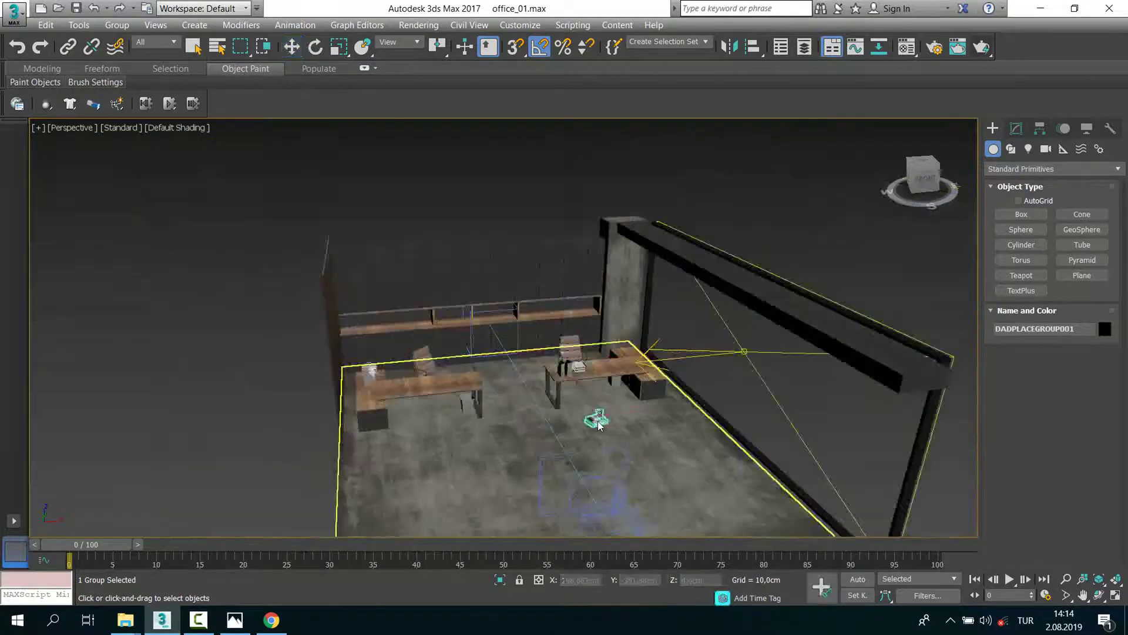
pyautogui.click(236, 466)
pyautogui.press('z')
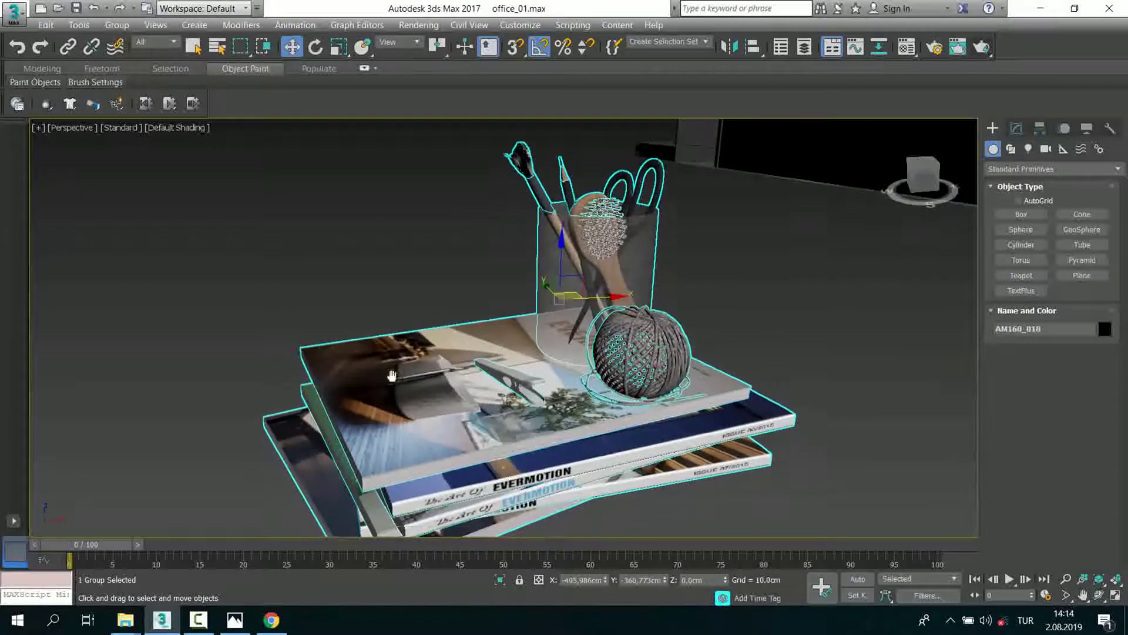
# Step: Open the AM160_018 group for editing and inspect its parts across viewports
pyautogui.click(117, 24)
pyautogui.click(140, 73)
pyautogui.scroll(2, 603, 272)
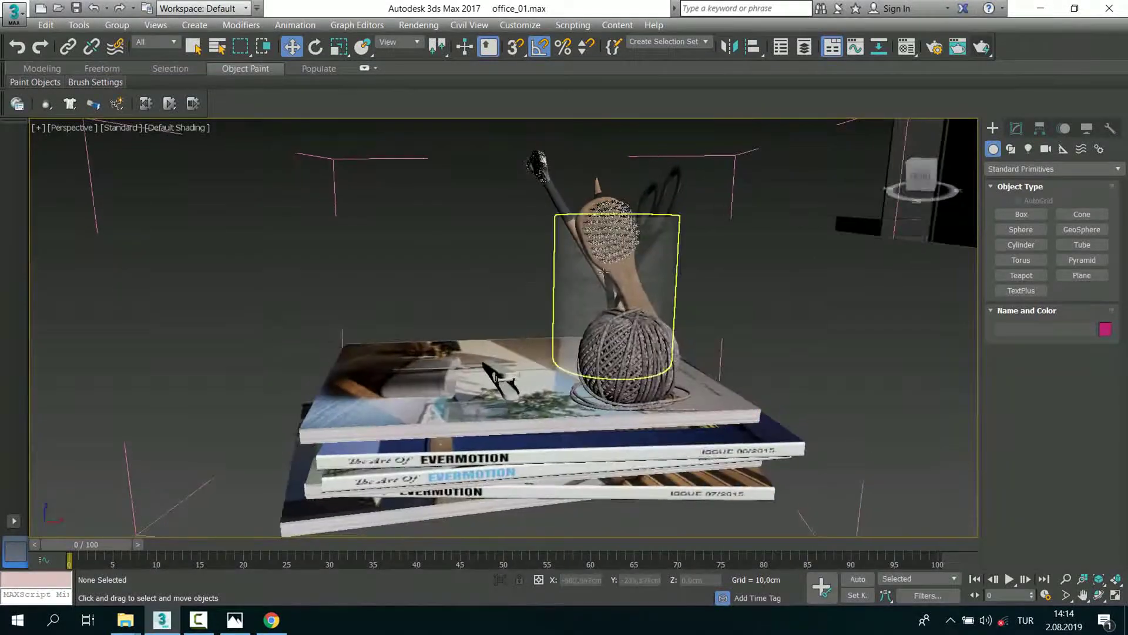
pyautogui.click(617, 264)
pyautogui.hotkey('alt', 'w')
pyautogui.hotkey('alt', 'w')
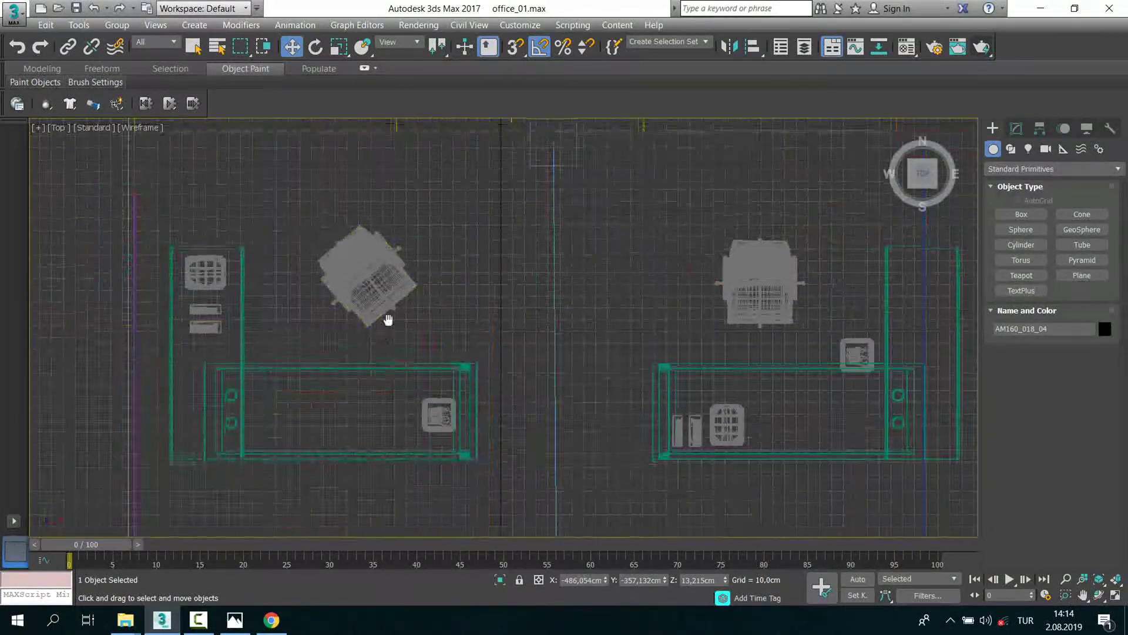
pyautogui.hotkey('alt', 'w')
pyautogui.hotkey('alt', 'w')
pyautogui.press('z')
pyautogui.scroll(-2, 461, 348)
pyautogui.scroll(-2, 579, 310)
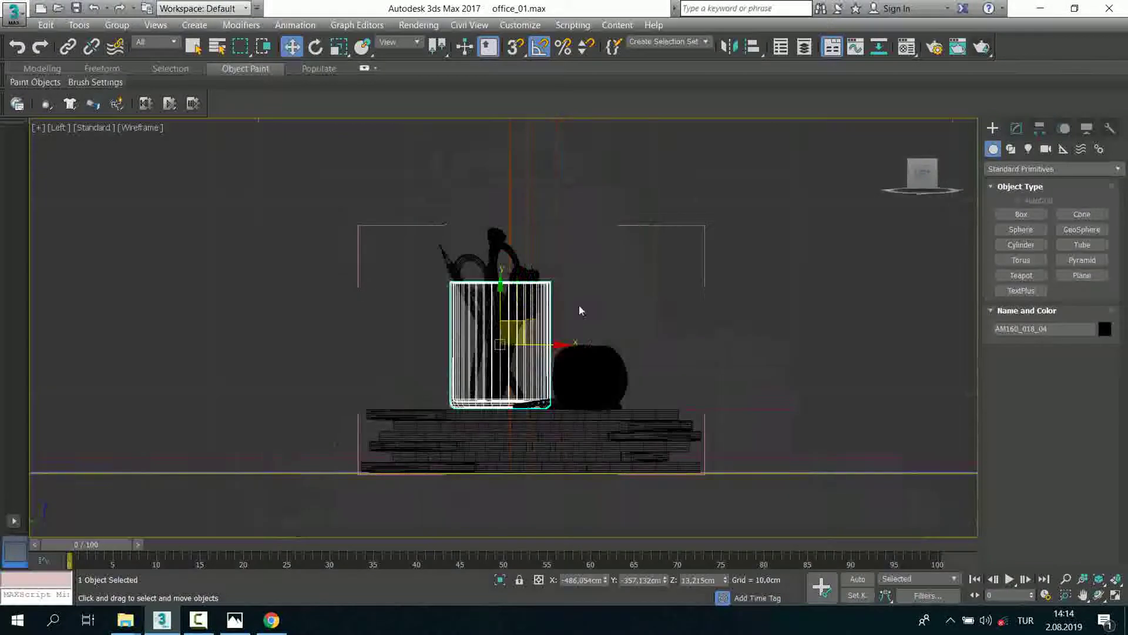
# Step: In the front view, select and delete the glass, utensils and stapler
pyautogui.click(579, 310)
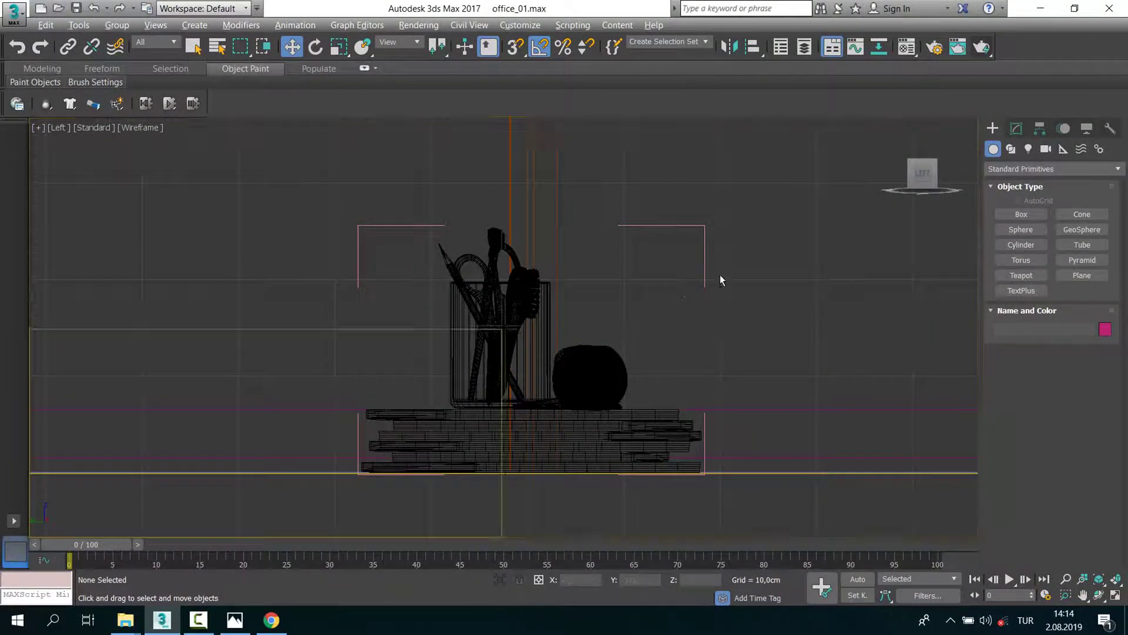
pyautogui.press('f')
pyautogui.scroll(3, 494, 470)
pyautogui.scroll(3, 588, 441)
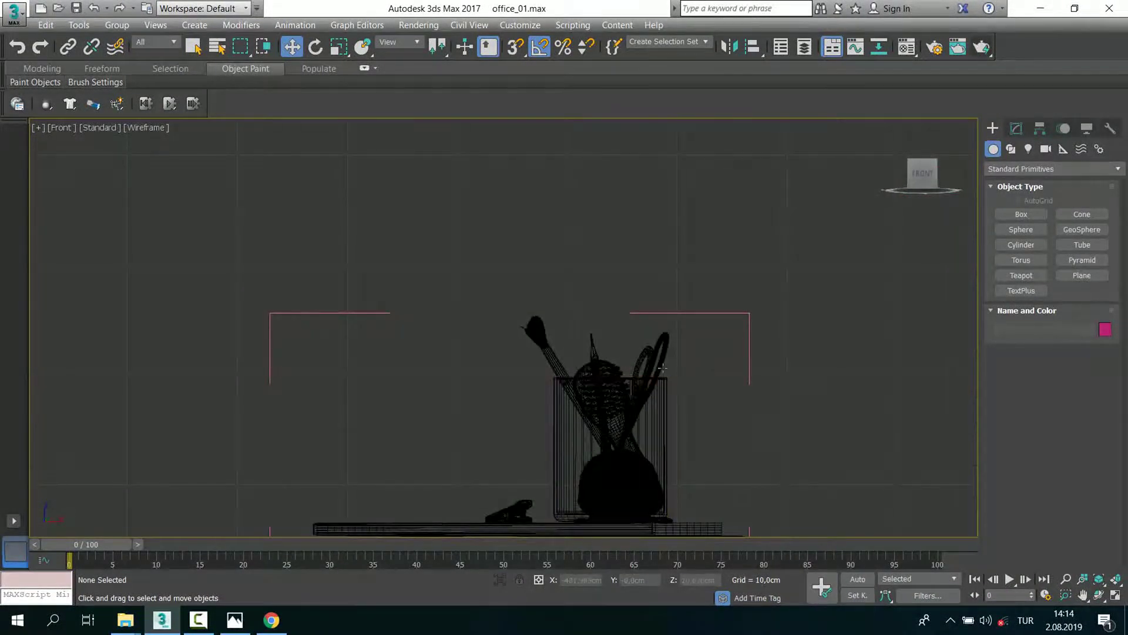
pyautogui.moveTo(662, 368); pyautogui.dragTo(669, 316, button='middle')
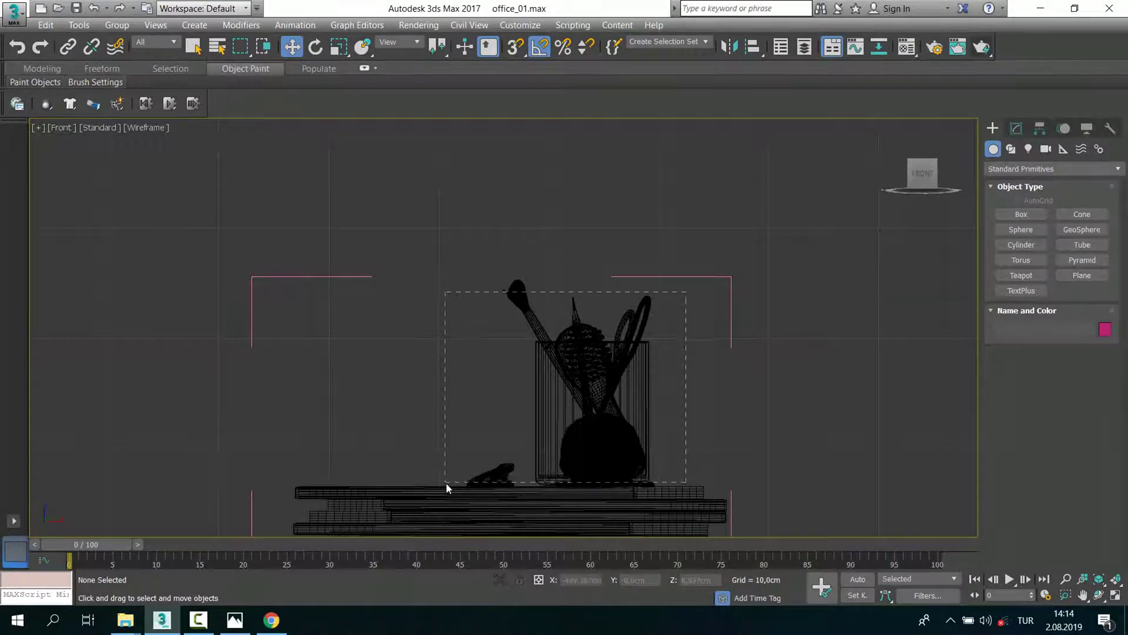
pyautogui.moveTo(447, 481); pyautogui.dragTo(446, 482)
pyautogui.press('Delete')
# Step: Close the AM160_018 group and compare it against the office reference photo
pyautogui.hotkey('alt', 'w')
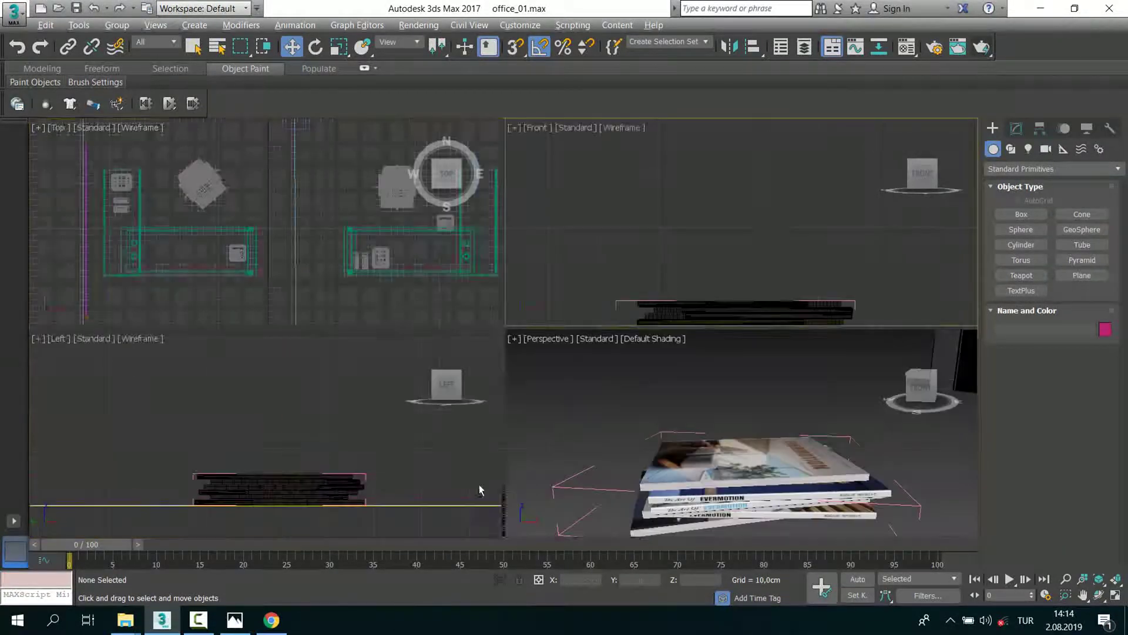
pyautogui.hotkey('alt', 'w')
pyautogui.scroll(-4, 529, 377)
pyautogui.click(551, 380)
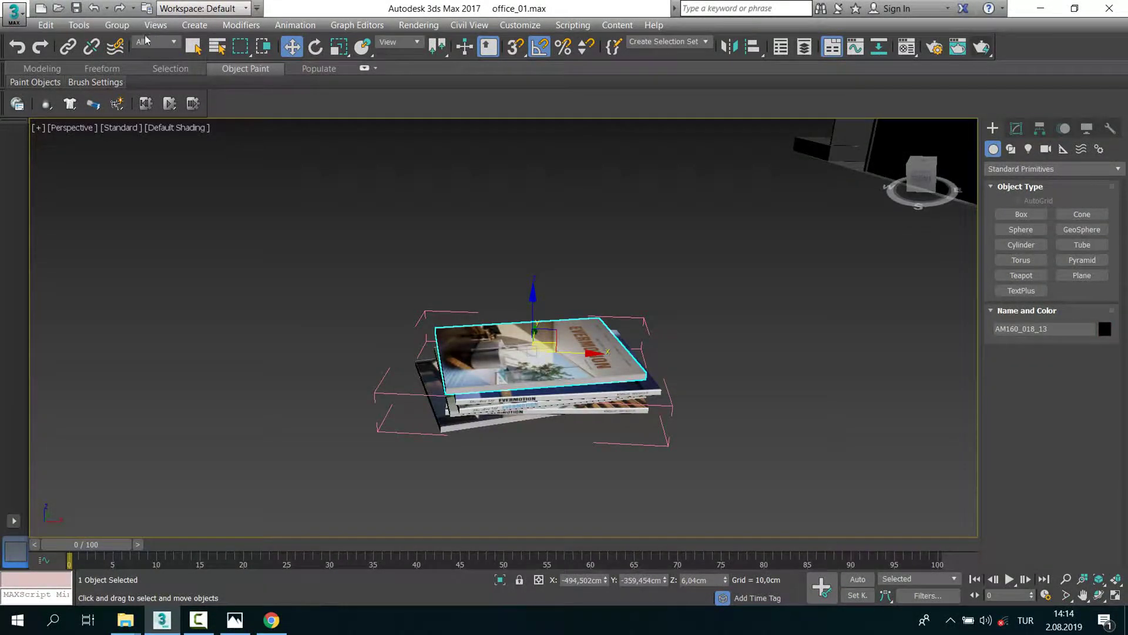
pyautogui.click(117, 25)
pyautogui.click(133, 98)
pyautogui.scroll(-3, 368, 286)
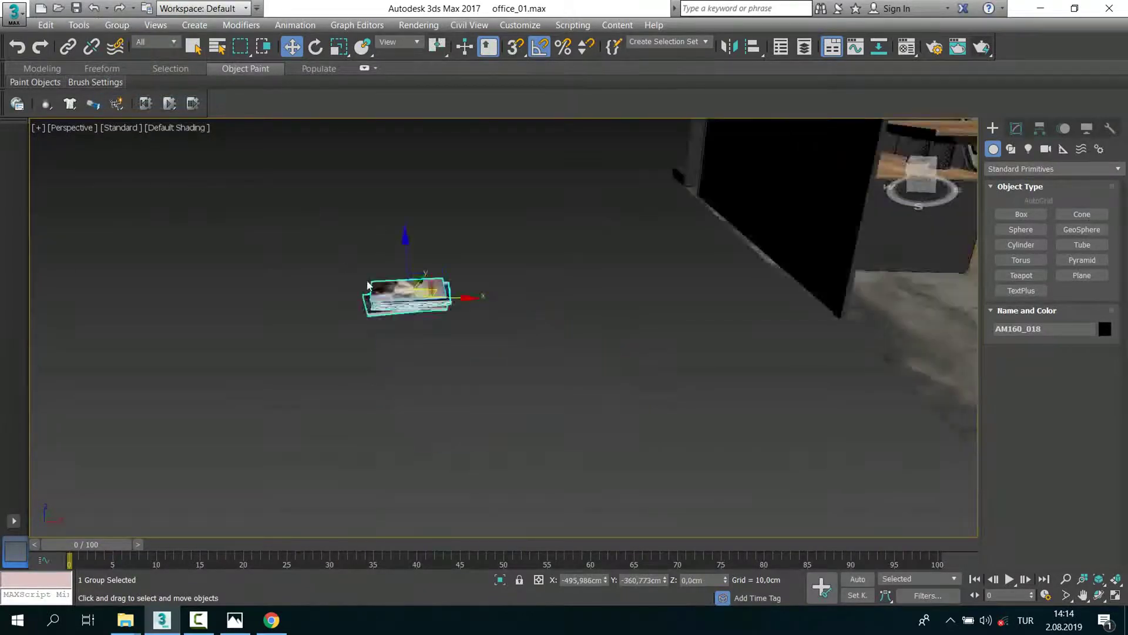
pyautogui.scroll(-3, 369, 285)
pyautogui.click(233, 620)
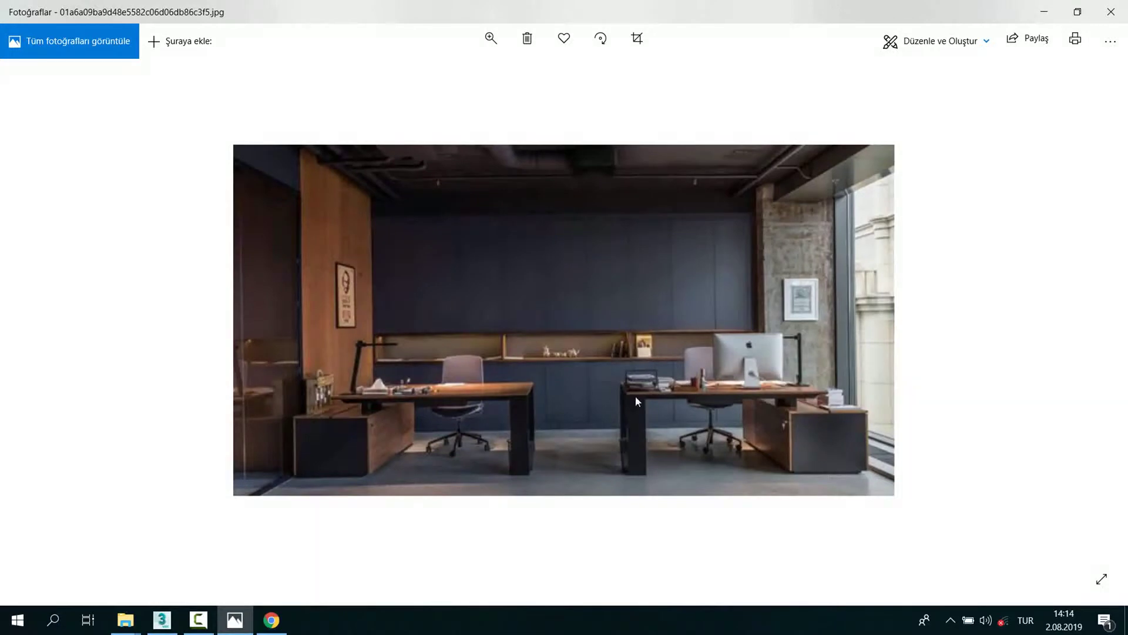
pyautogui.click(234, 620)
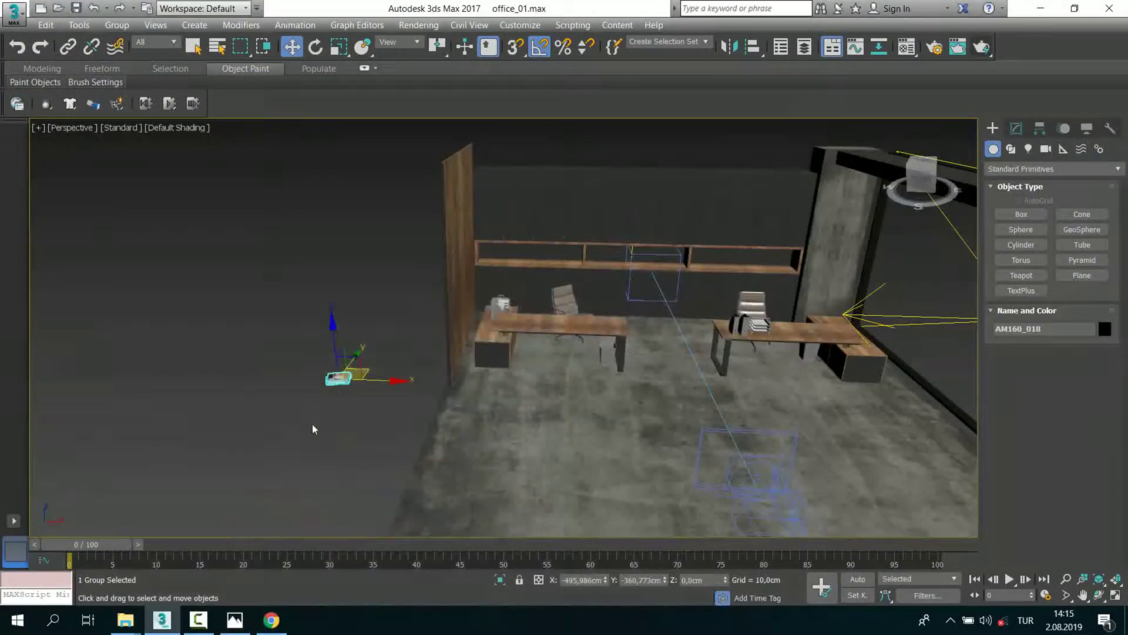
# Step: In the Top view, move the magazine group onto the right-hand desk
pyautogui.press('t')
pyautogui.scroll(-4, 238, 342)
pyautogui.scroll(2, 265, 358)
pyautogui.scroll(2, 255, 376)
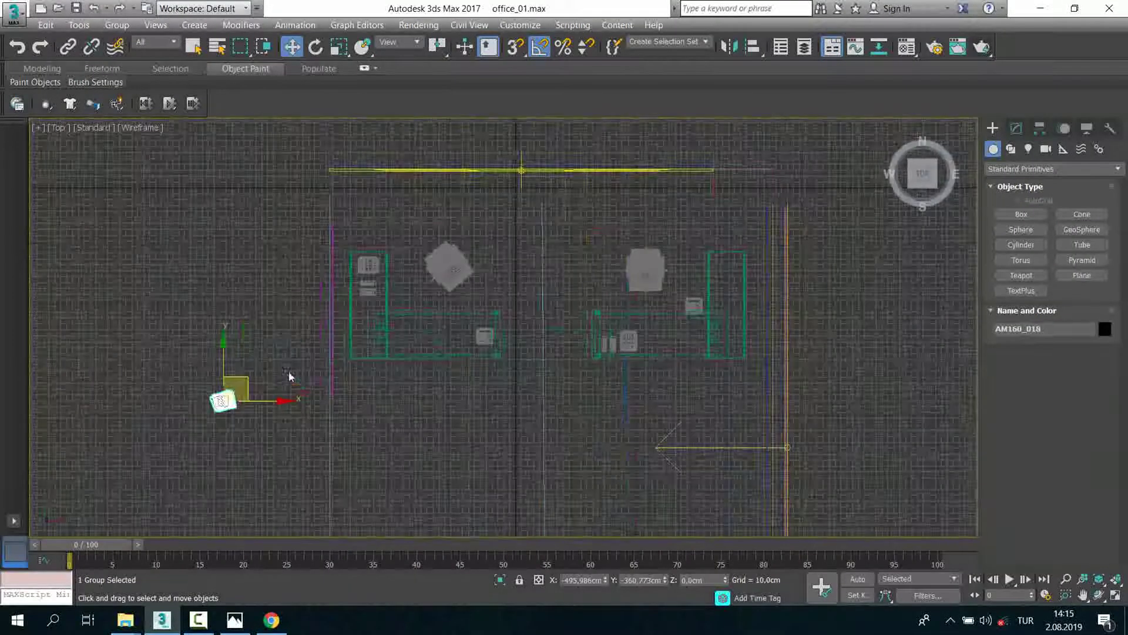
pyautogui.moveTo(259, 358); pyautogui.dragTo(655, 340)
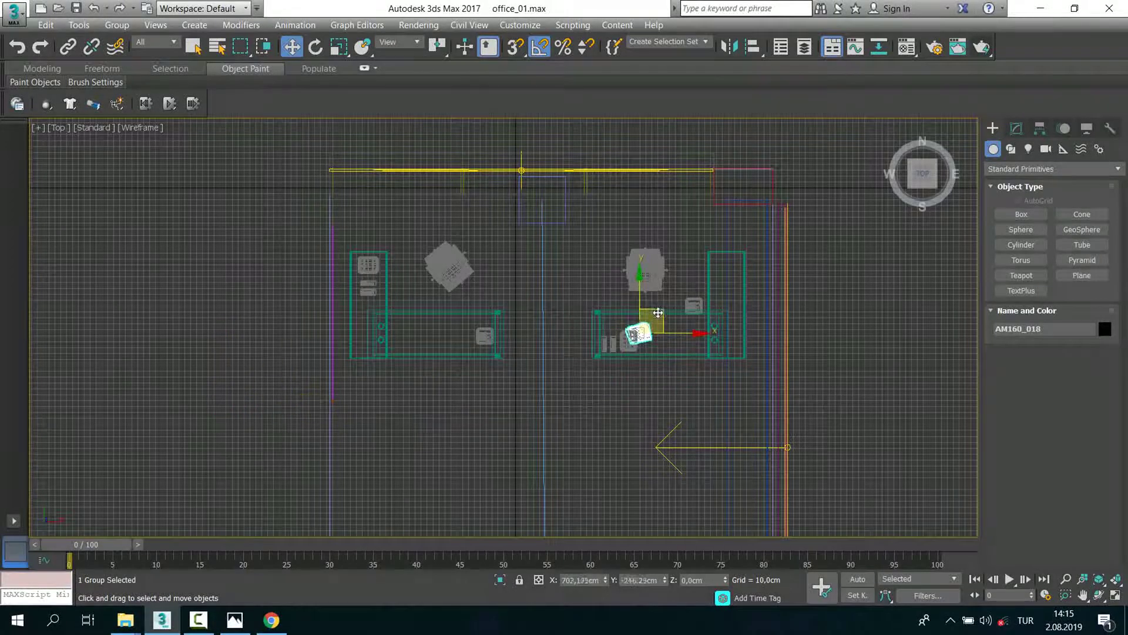
pyautogui.scroll(3, 659, 313)
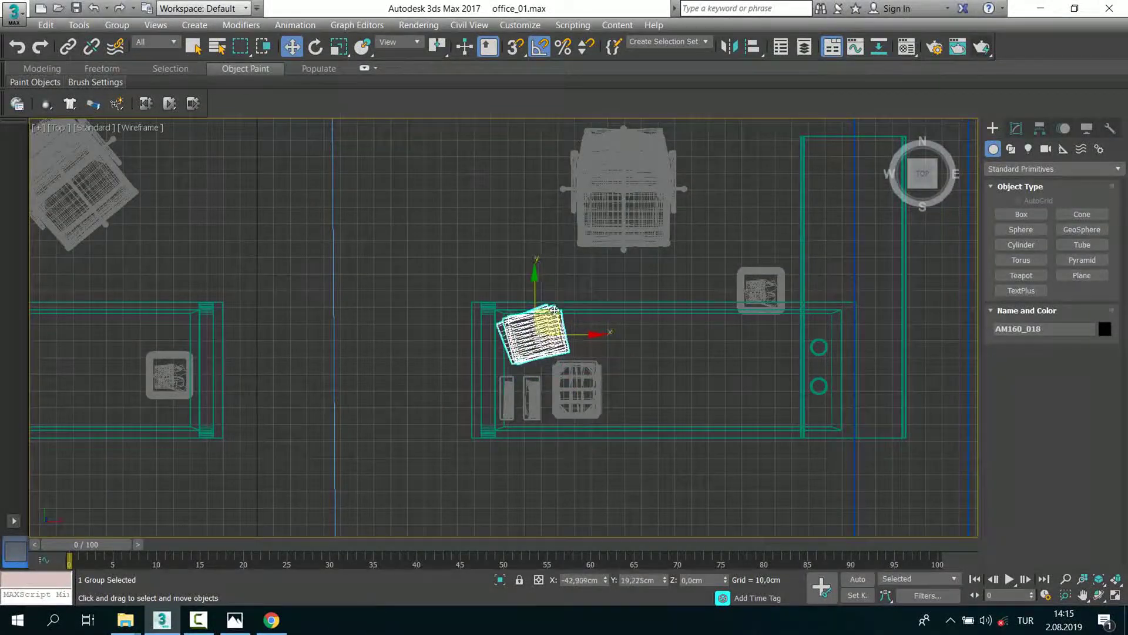
pyautogui.moveTo(553, 311); pyautogui.dragTo(533, 352)
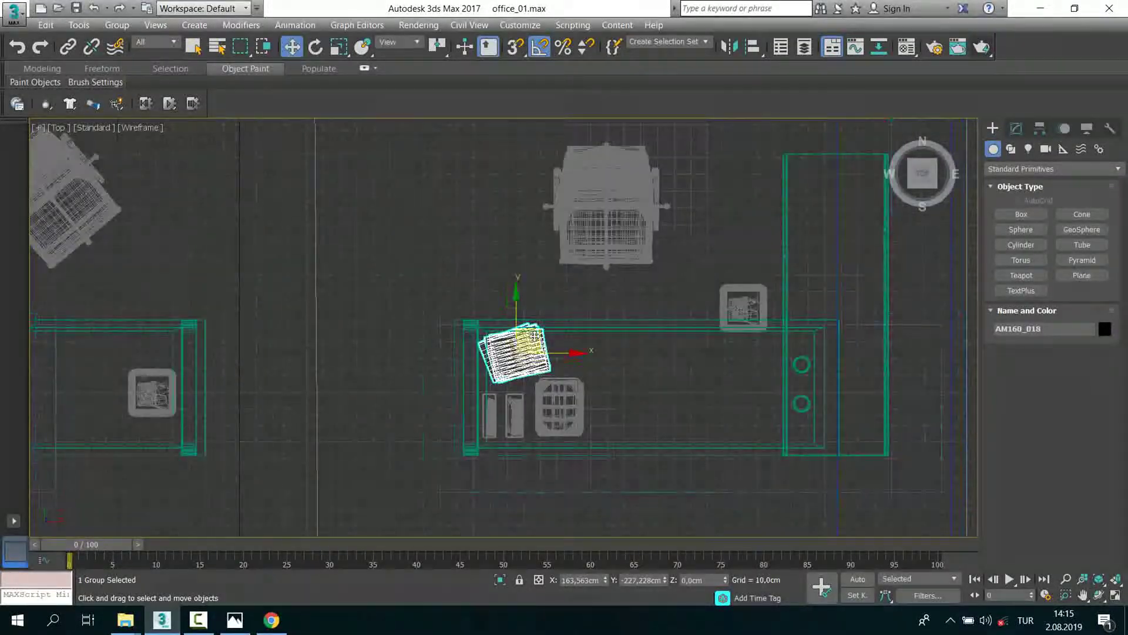
# Step: Shift-clone the magazines as copy AM160_019 and maximise the Perspective view on it
pyautogui.moveTo(761, 301); pyautogui.dragTo(765, 269)
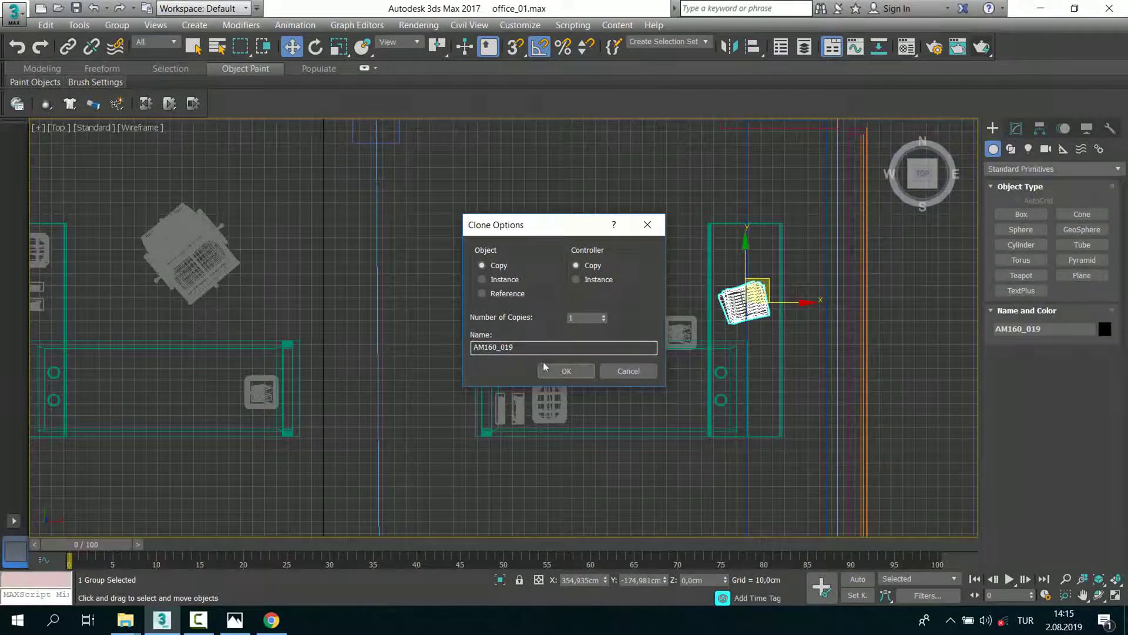
pyautogui.scroll(-4, 410, 315)
pyautogui.hotkey('alt', 'w')
pyautogui.rightClick(661, 396)
pyautogui.hotkey('alt', 'w')
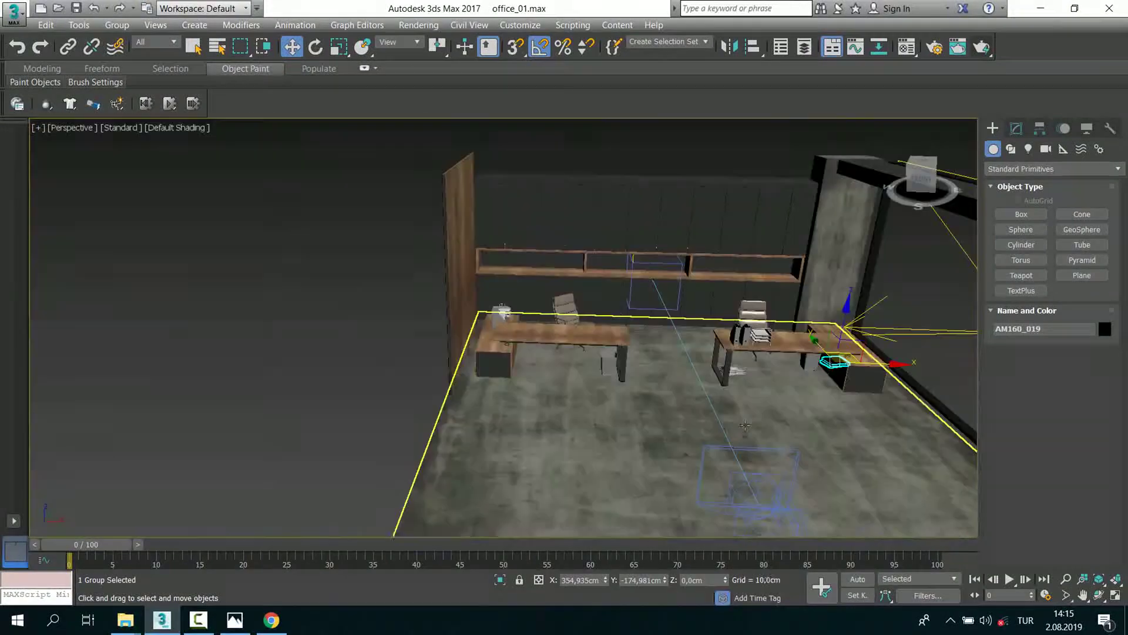
# Step: Maximise Perspective and orbit around the copied magazine stack to see the desk
pyautogui.press('z')
pyautogui.scroll(-2, 661, 396)
pyautogui.scroll(-5, 661, 396)
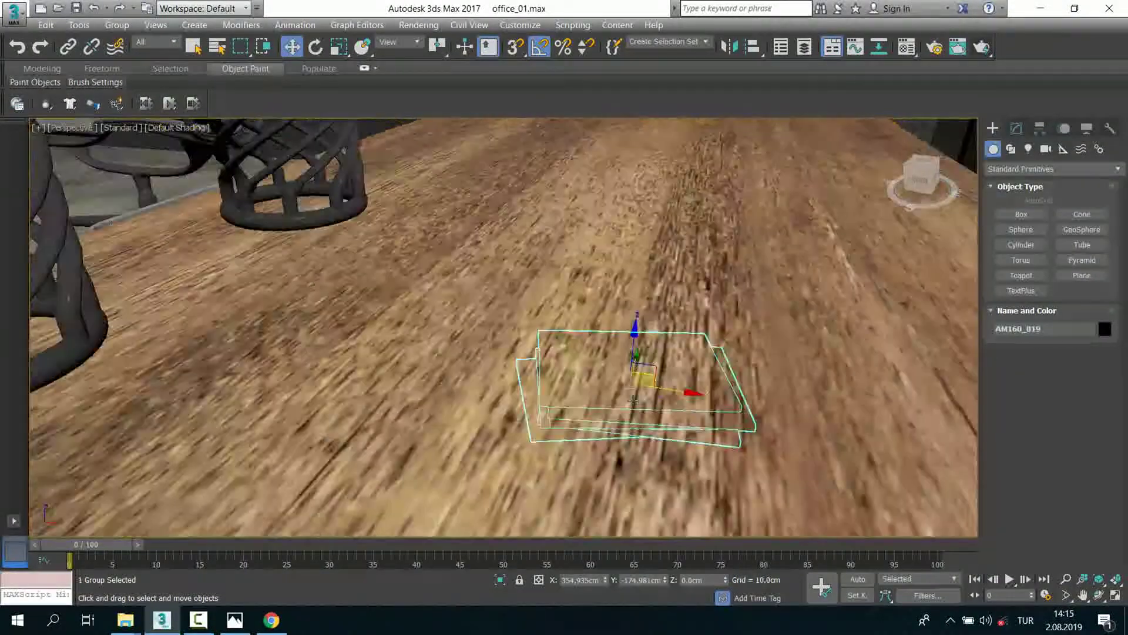
pyautogui.scroll(2, 669, 385)
pyautogui.scroll(-1, 669, 385)
pyautogui.scroll(5, 669, 385)
pyautogui.scroll(-5, 647, 391)
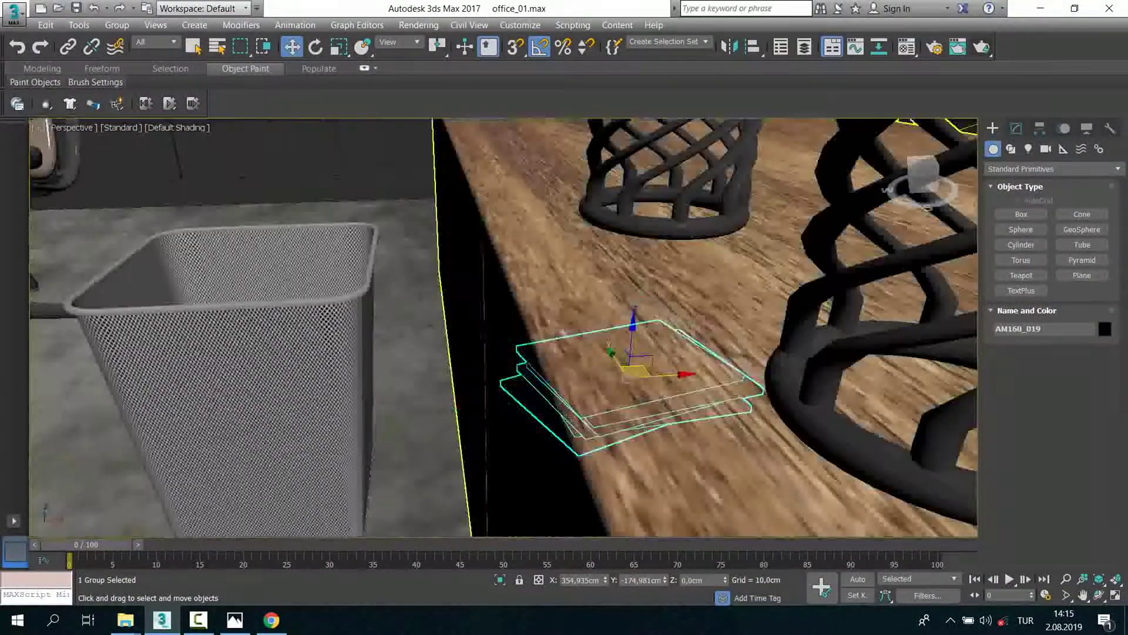
pyautogui.scroll(2, 615, 402)
pyautogui.scroll(-2, 614, 402)
pyautogui.scroll(-3, 623, 394)
pyautogui.scroll(-2, 647, 385)
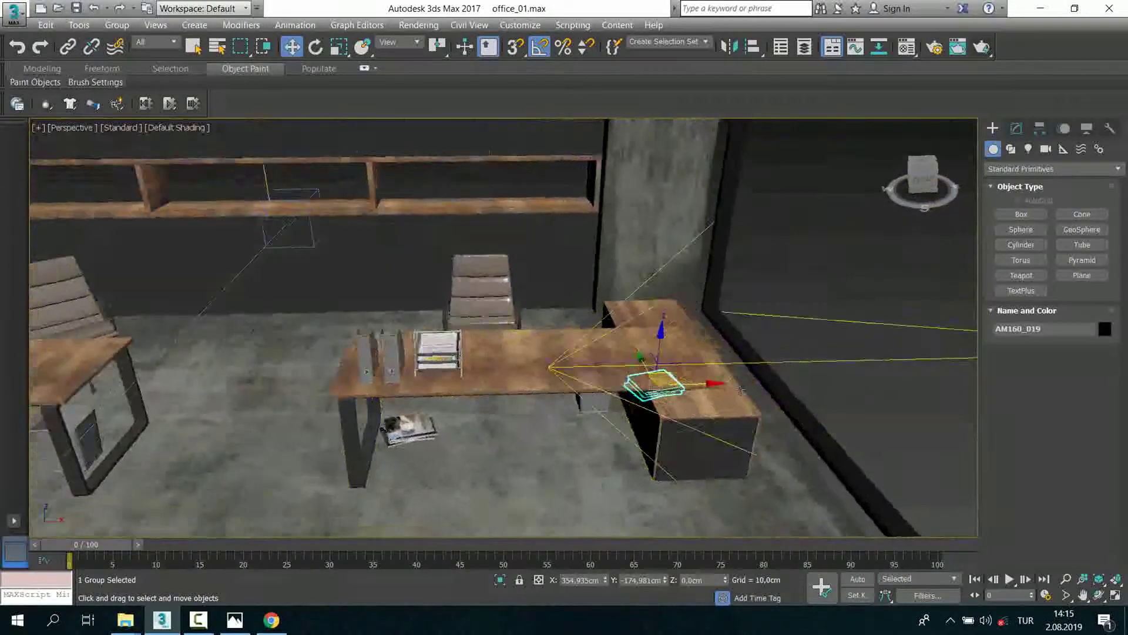
pyautogui.scroll(2, 673, 381)
pyautogui.keyDown('alt'); pyautogui.moveTo(673, 381); pyautogui.dragTo(666, 298, button='middle'); pyautogui.keyUp('alt')
# Step: Align the magazine copy's Z minimum to the desk's Z maximum so it rests on top
pyautogui.click(752, 47)
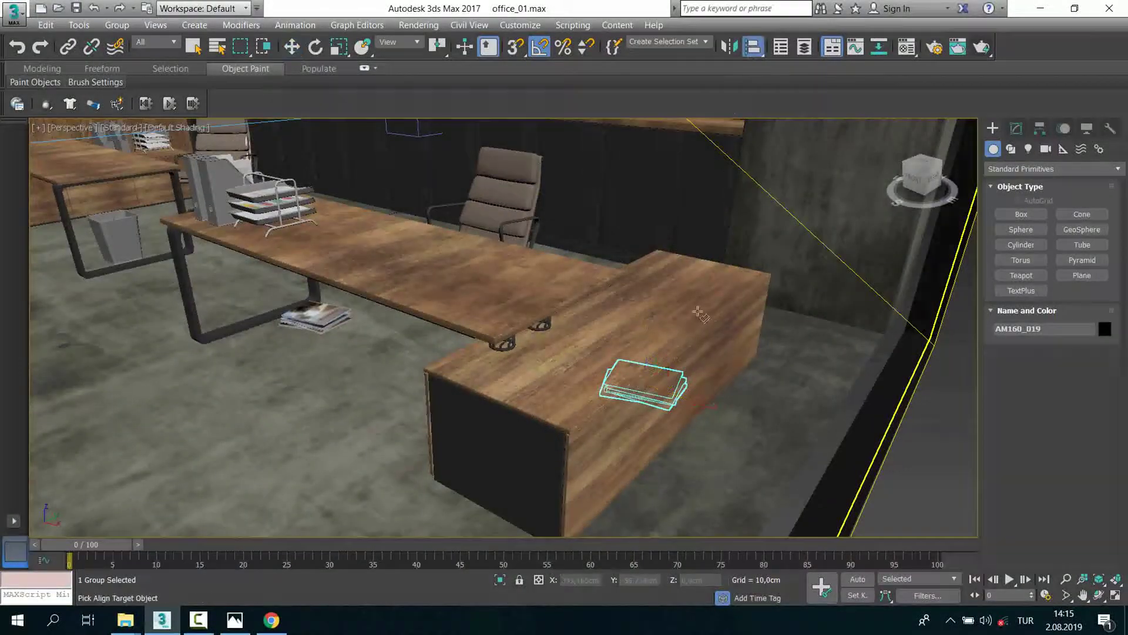
pyautogui.keyDown('alt'); pyautogui.moveTo(588, 382); pyautogui.dragTo(573, 319, button='middle'); pyautogui.keyUp('alt')
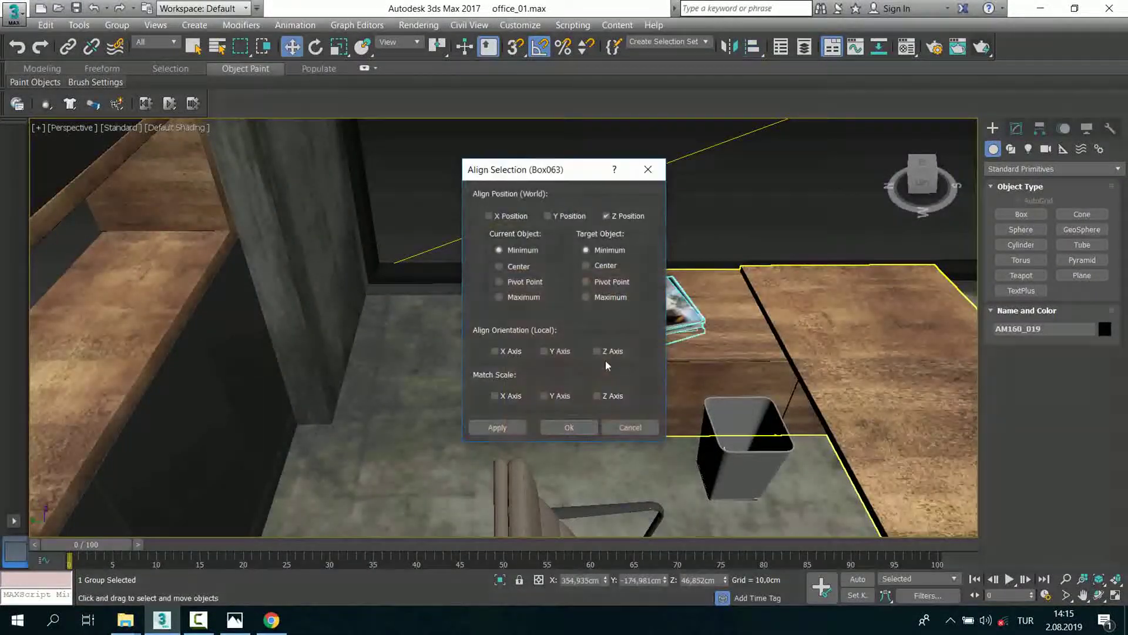
pyautogui.click(561, 429)
pyautogui.moveTo(561, 428)
pyautogui.keyDown('alt'); pyautogui.mouseDown(button='middle')
pyautogui.moveTo(723, 339)
pyautogui.moveTo(713, 178)
pyautogui.mouseUp(button='middle'); pyautogui.keyUp('alt')
pyautogui.scroll(3, 722, 340)
pyautogui.scroll(5, 723, 340)
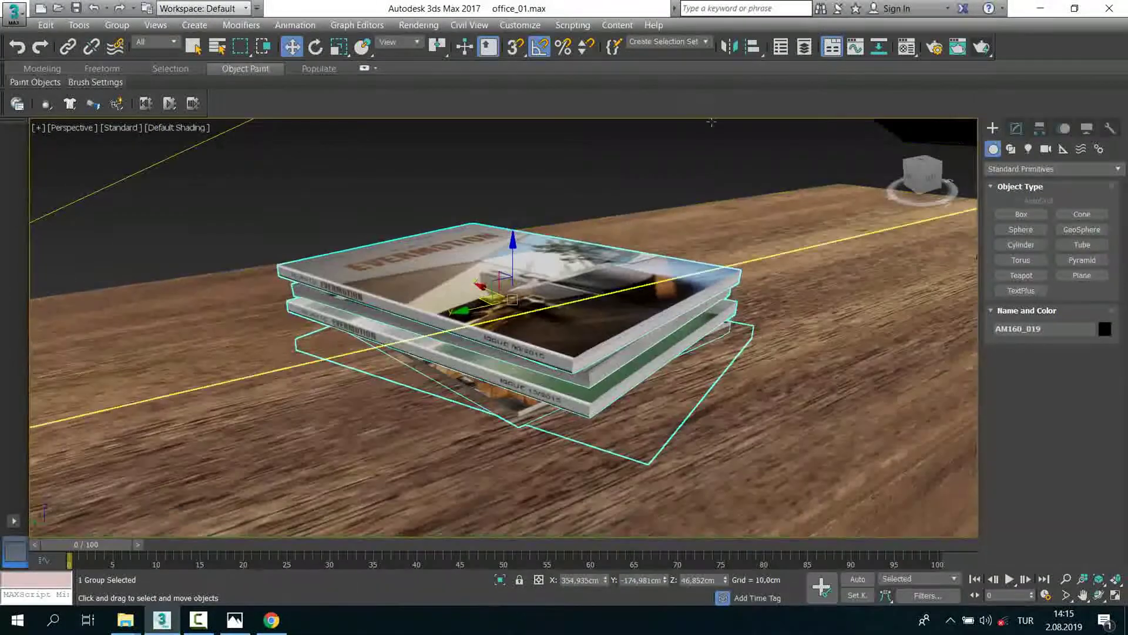
pyautogui.click(785, 400)
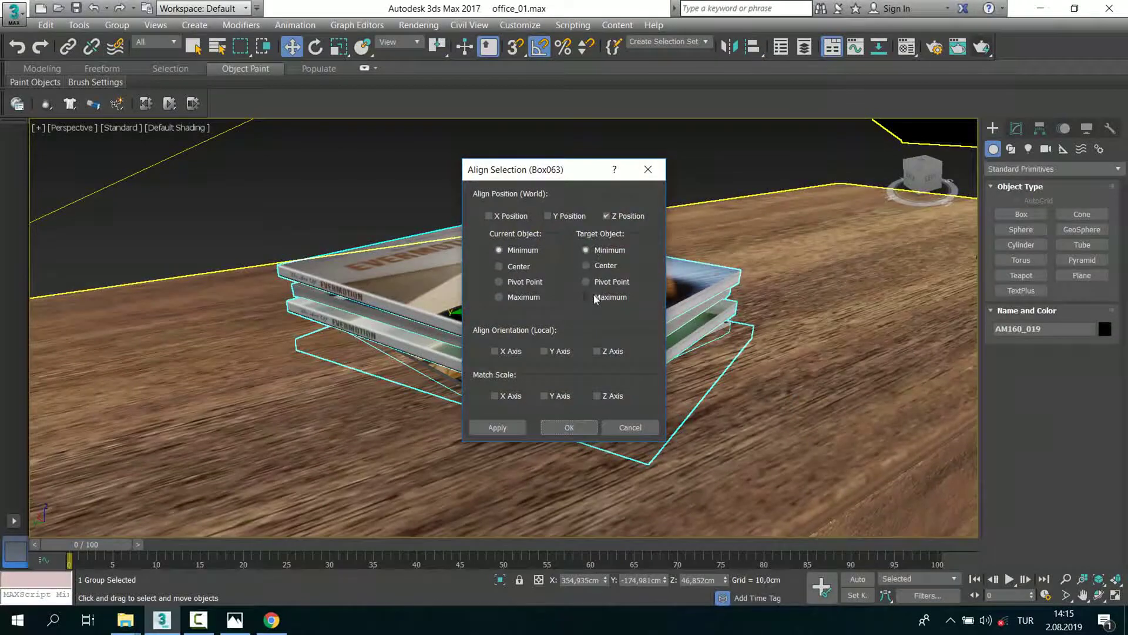
pyautogui.click(570, 427)
pyautogui.moveTo(570, 427)
pyautogui.keyDown('alt'); pyautogui.mouseDown(button='middle')
pyautogui.moveTo(587, 353)
pyautogui.moveTo(670, 348)
pyautogui.mouseUp(button='middle'); pyautogui.keyUp('alt')
pyautogui.scroll(-3, 588, 353)
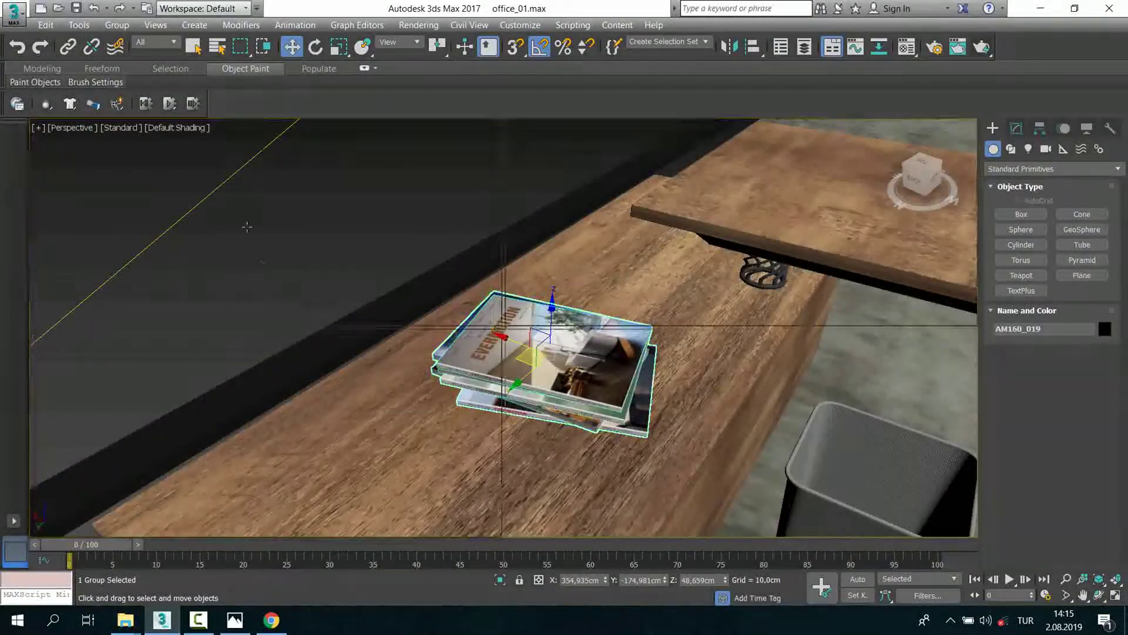
pyautogui.press('t')
pyautogui.scroll(5, 670, 347)
pyautogui.scroll(-2, 573, 342)
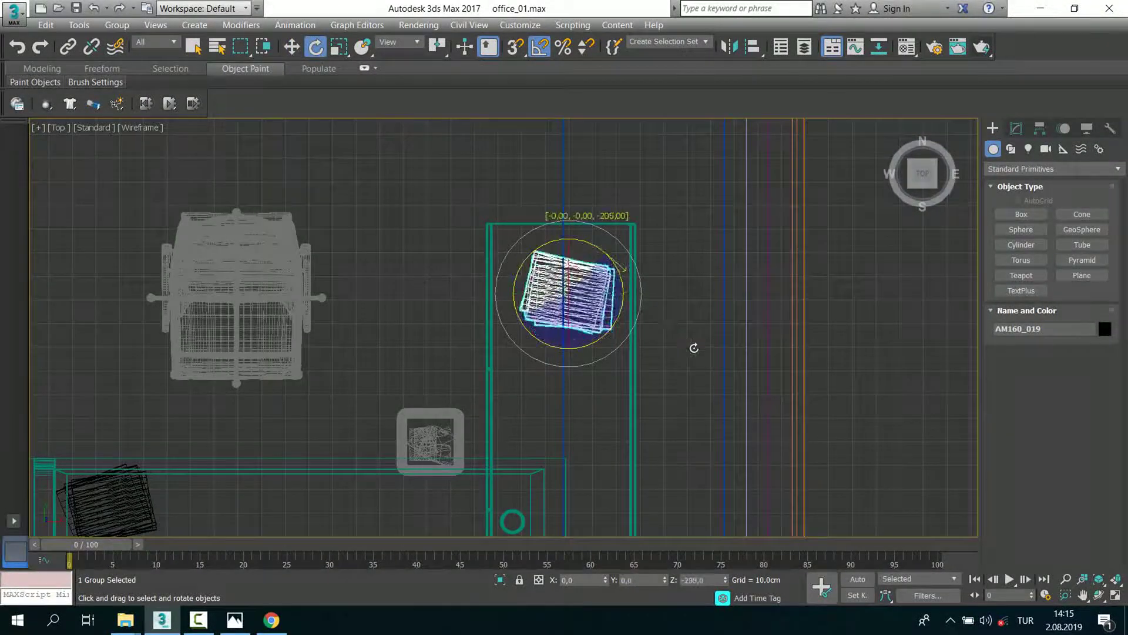
# Step: Maximise Perspective and orbit around the magazine stack on the right-hand desk
pyautogui.hotkey('alt', 'w')
pyautogui.rightClick(699, 376)
pyautogui.hotkey('alt', 'w')
pyautogui.press('z')
pyautogui.scroll(-4, 595, 346)
pyautogui.scroll(-3, 596, 346)
pyautogui.scroll(-5, 675, 260)
pyautogui.click(675, 259)
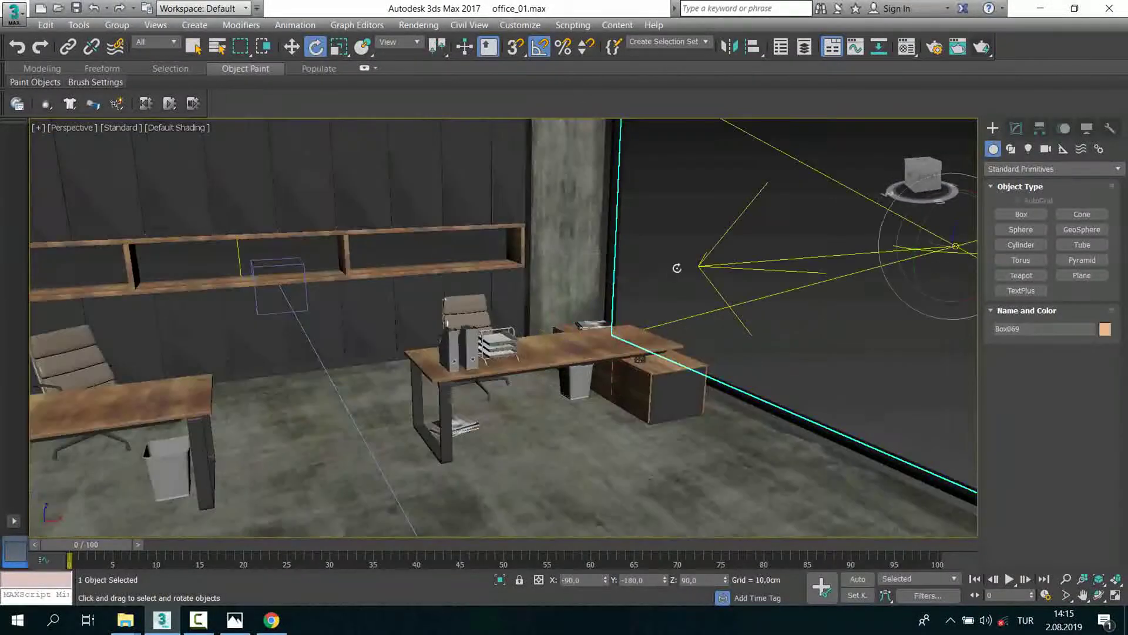
pyautogui.keyDown('alt'); pyautogui.moveTo(674, 260); pyautogui.dragTo(524, 299, button='middle'); pyautogui.keyUp('alt')
pyautogui.scroll(6, 524, 298)
# Step: Check the scene through PhysCamera001, select the right-hand chair and undo the last change
pyautogui.press('c')
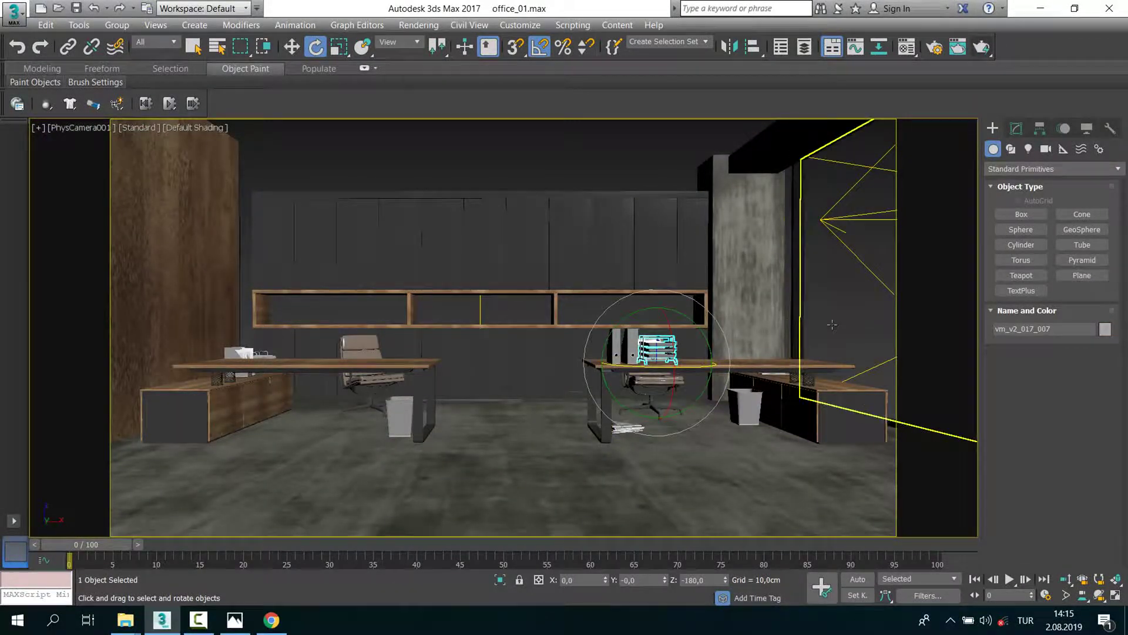
pyautogui.click(835, 340)
pyautogui.hotkey('ctrl', 'z')
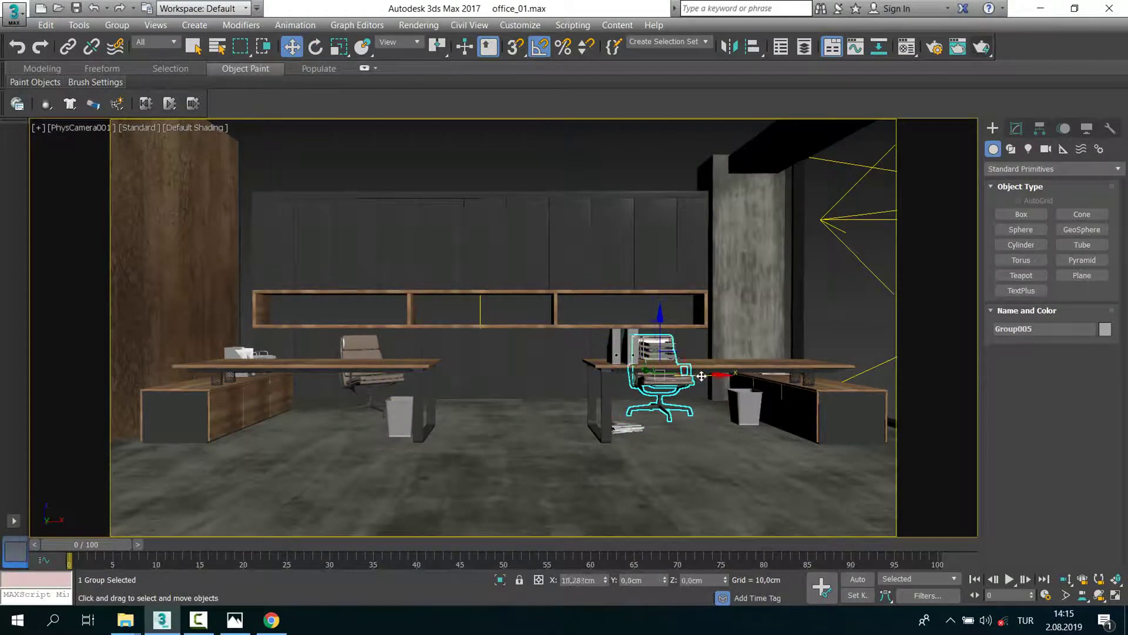
pyautogui.click(818, 313)
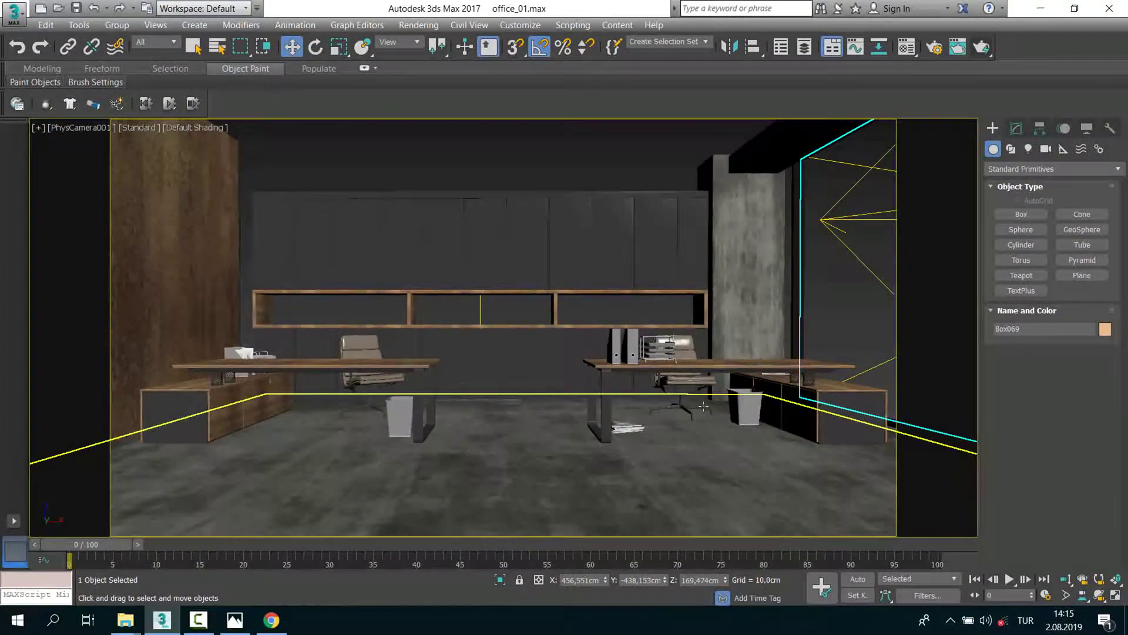
pyautogui.keyDown('alt'); pyautogui.moveTo(705, 410); pyautogui.dragTo(660, 413, button='middle'); pyautogui.keyUp('alt')
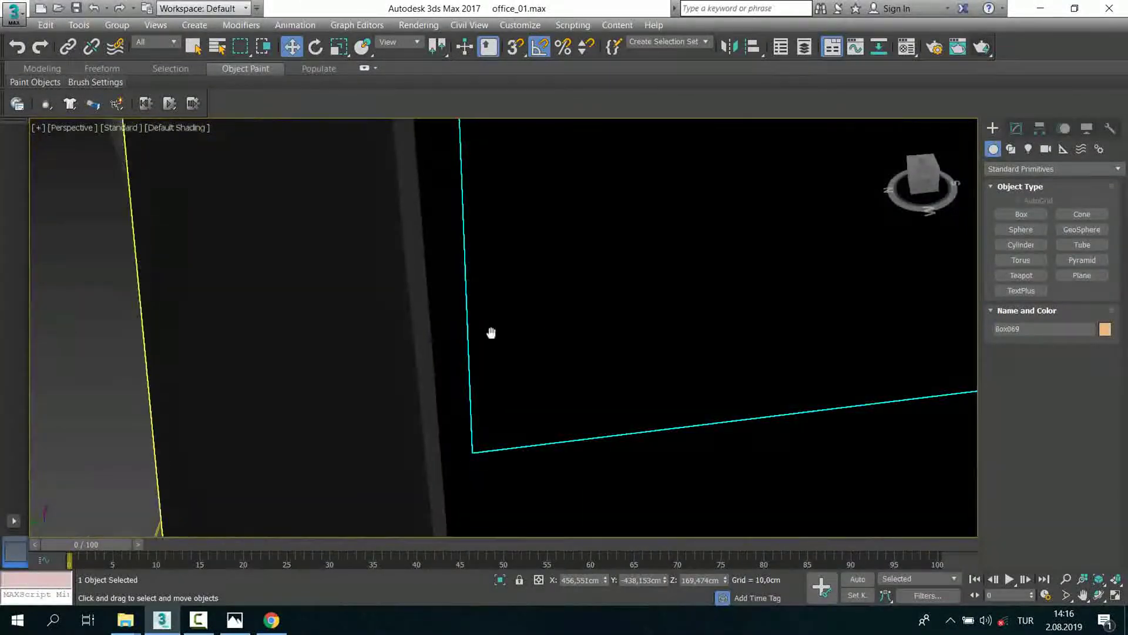
# Step: Align the magazine group from under the desk onto the desk top
pyautogui.press('z')
pyautogui.scroll(-5, 557, 382)
pyautogui.moveTo(558, 382)
pyautogui.keyDown('alt'); pyautogui.mouseDown(button='middle')
pyautogui.moveTo(481, 382)
pyautogui.moveTo(518, 330)
pyautogui.mouseUp(button='middle'); pyautogui.keyUp('alt')
pyautogui.scroll(6, 482, 382)
pyautogui.click(471, 384)
pyautogui.press('z')
pyautogui.scroll(-4, 505, 352)
pyautogui.scroll(-2, 517, 329)
pyautogui.click(753, 48)
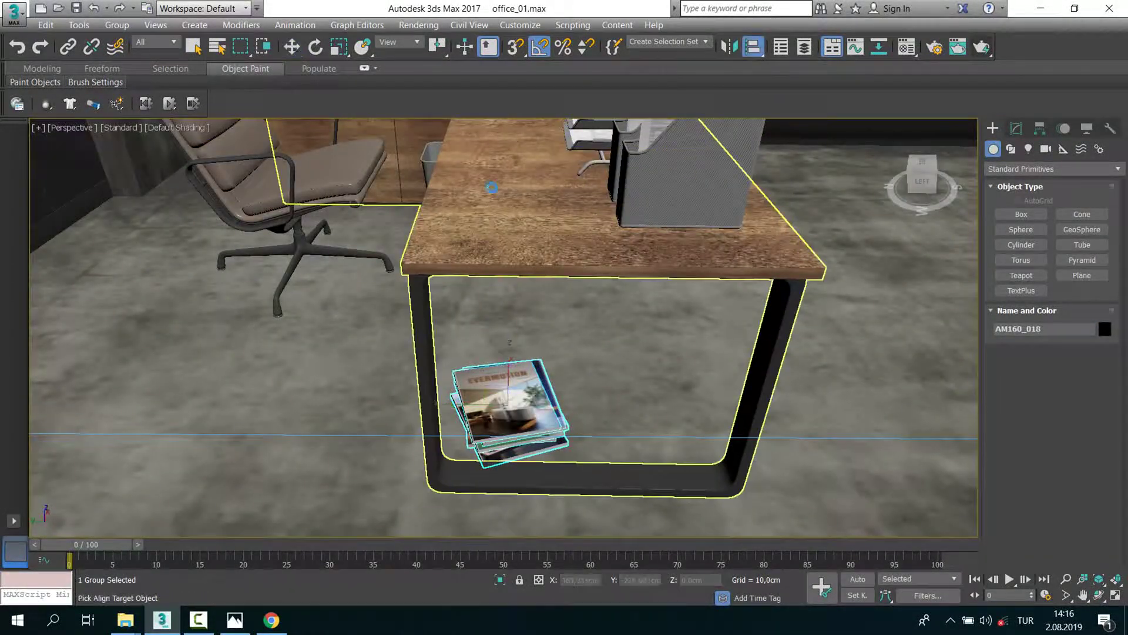
pyautogui.click(617, 259)
pyautogui.click(568, 428)
# Step: In the framed camera view, ungroup the desk tray, select two tray pieces, and regroup
pyautogui.press('c')
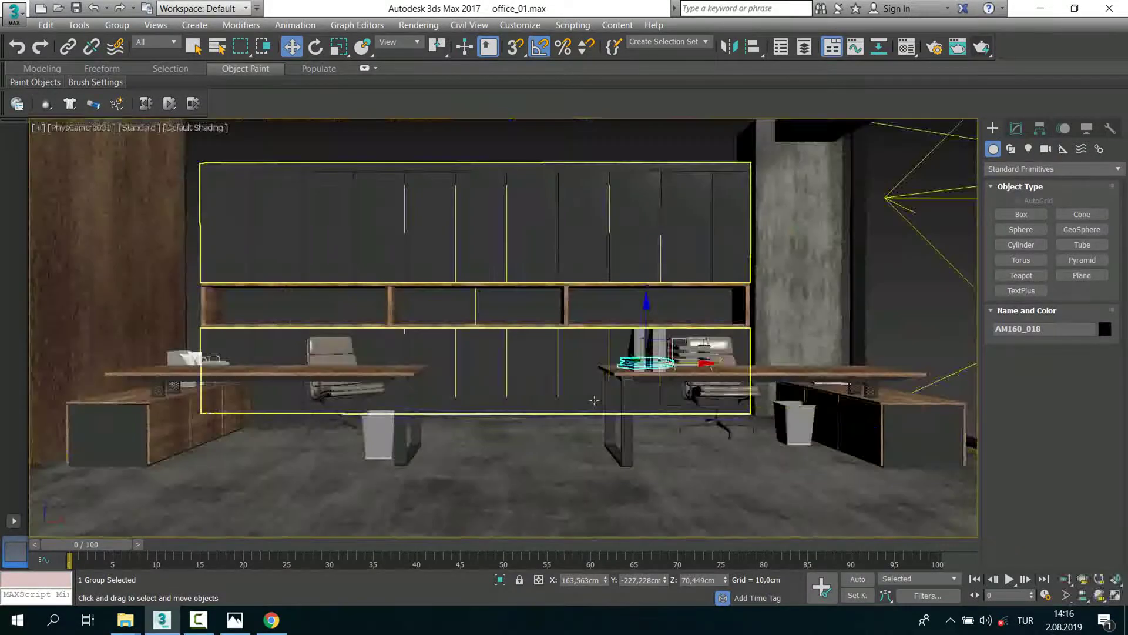
pyautogui.hotkey('shift', 'f')
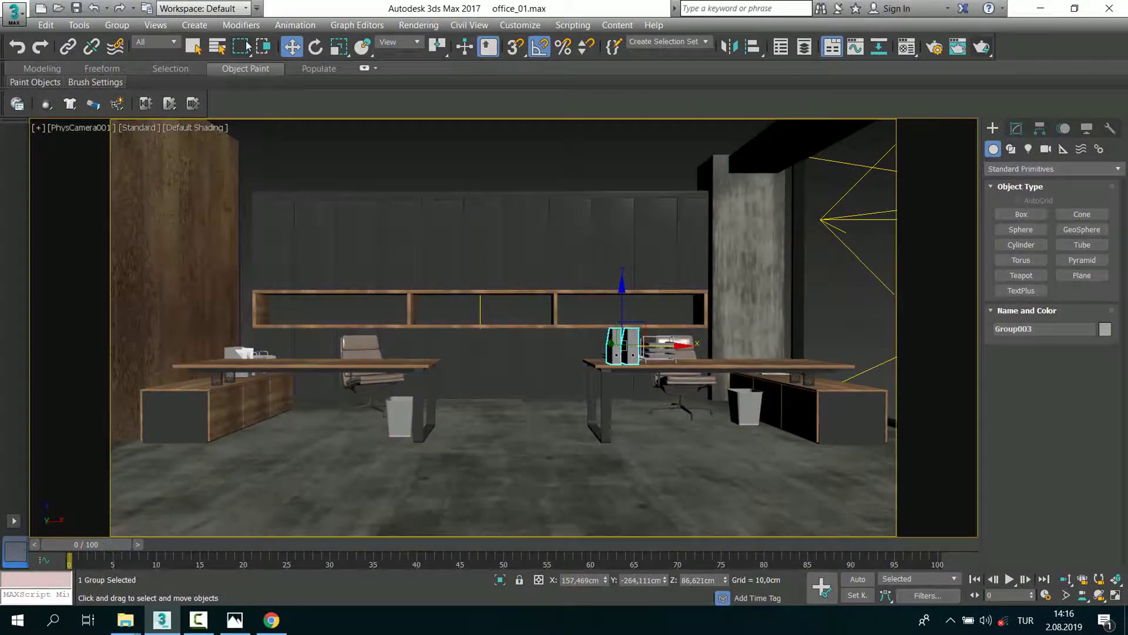
pyautogui.click(117, 25)
pyautogui.click(127, 56)
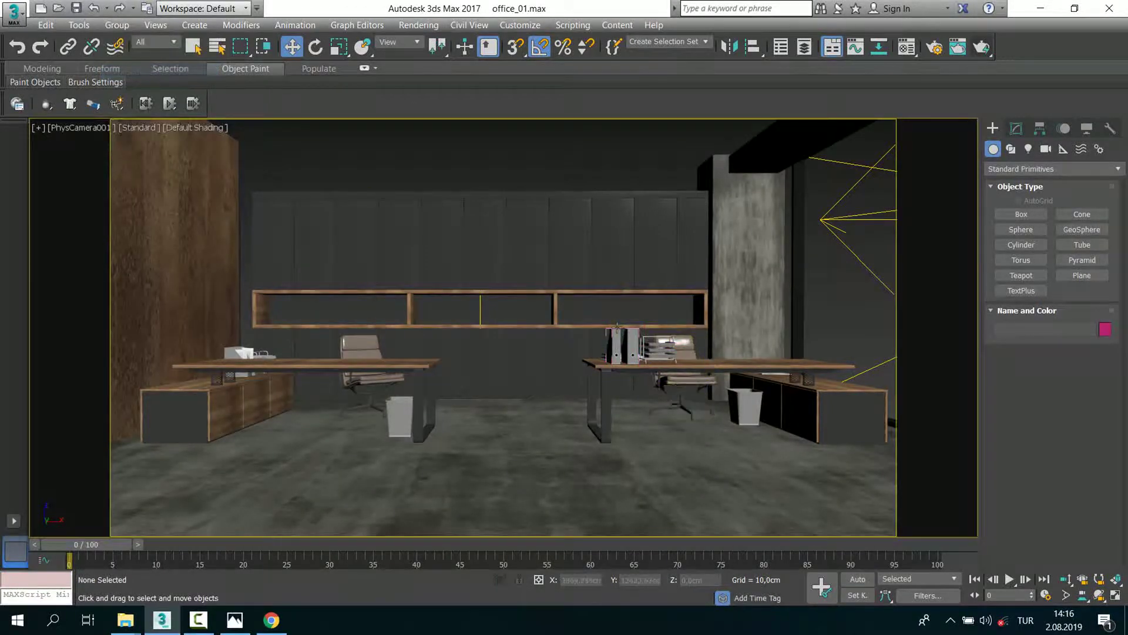
pyautogui.click(616, 344)
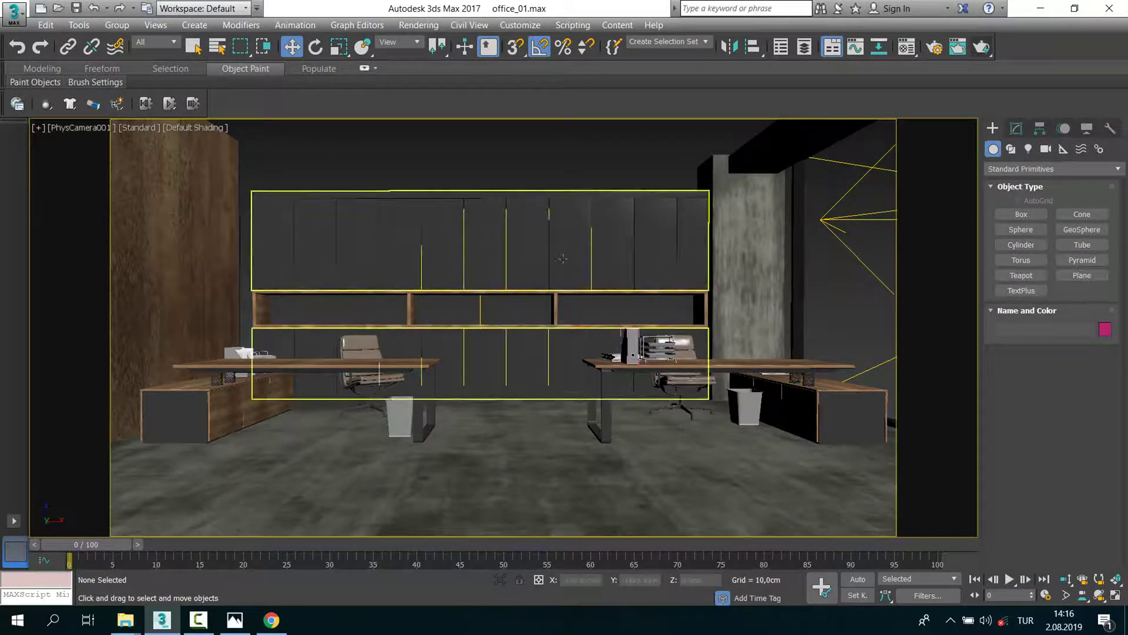
pyautogui.click(630, 347)
pyautogui.click(116, 24)
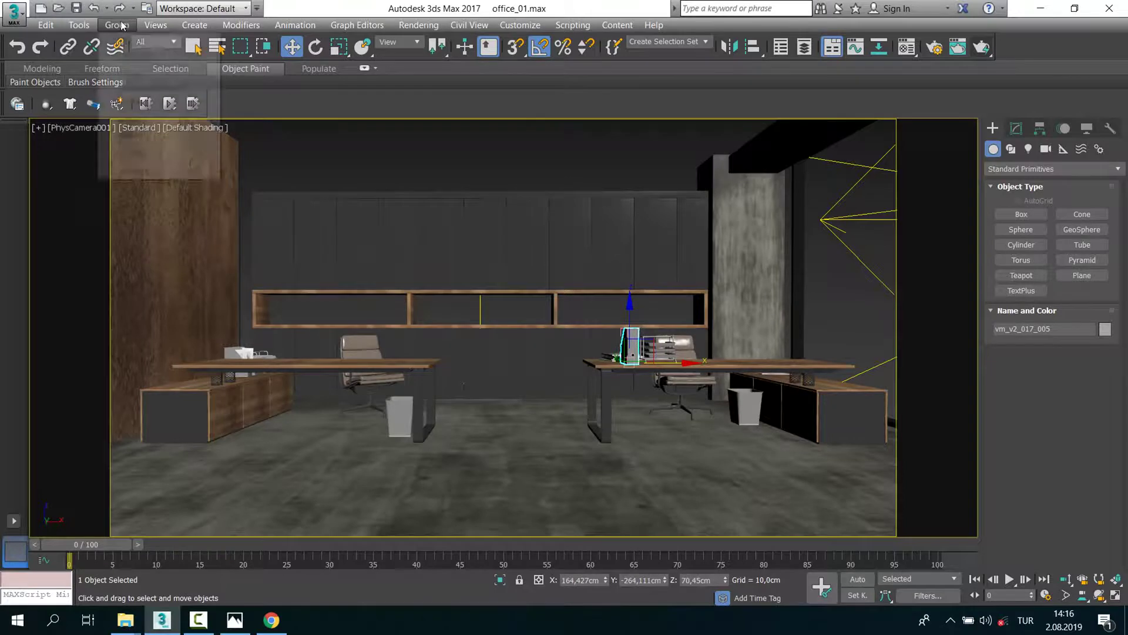
pyautogui.click(127, 102)
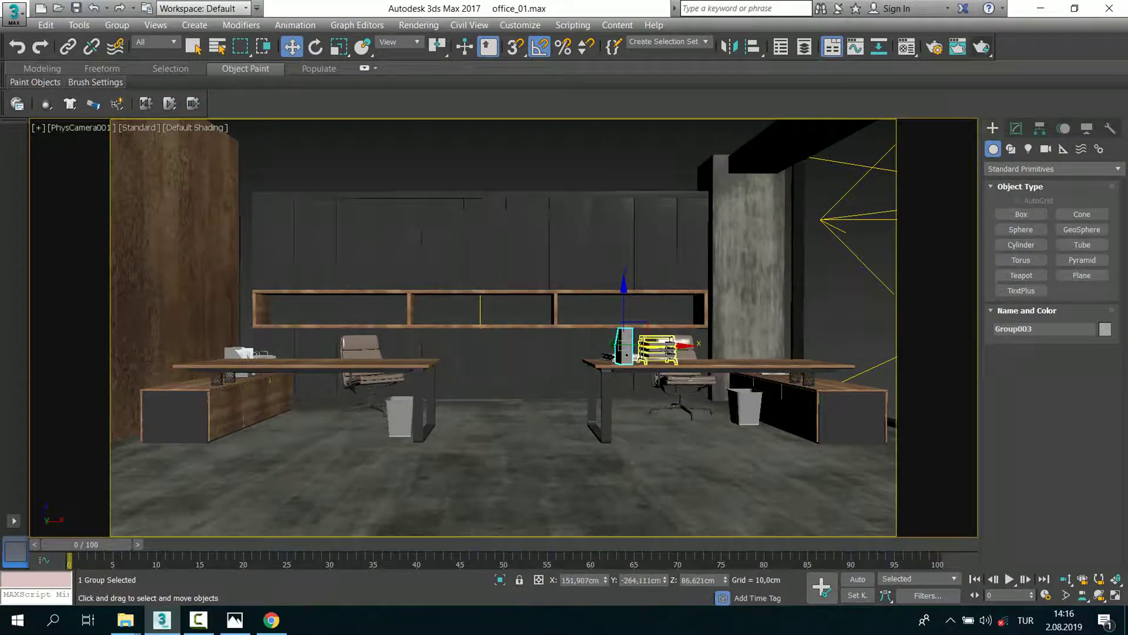
# Step: Review the whole office layout in the maximized Top view
pyautogui.hotkey('alt', 'w')
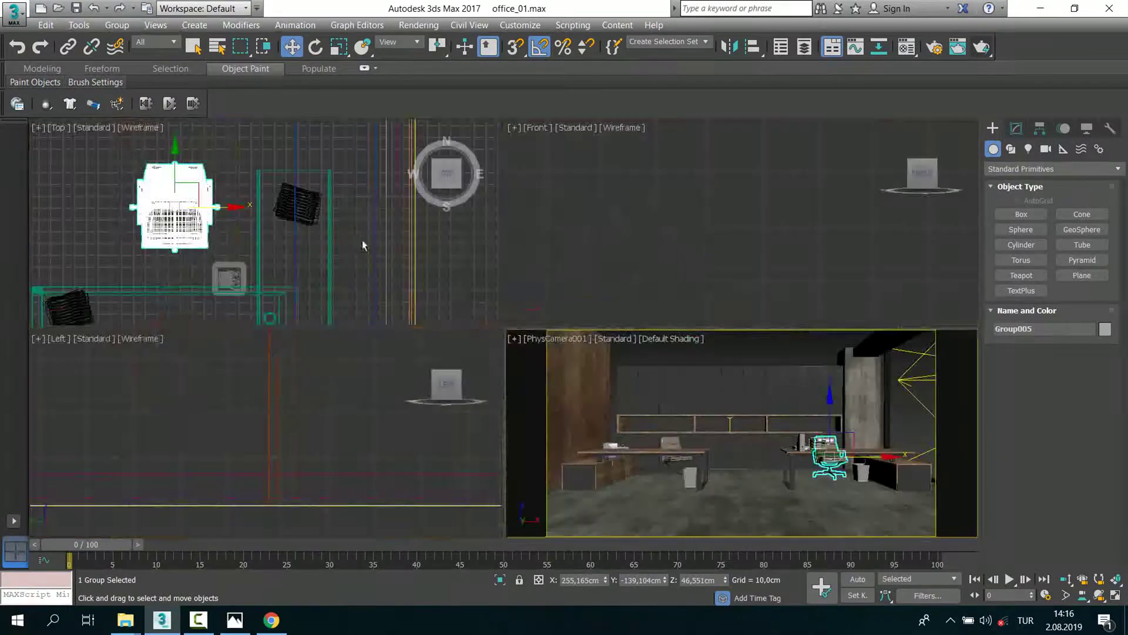
pyautogui.hotkey('alt', 'w')
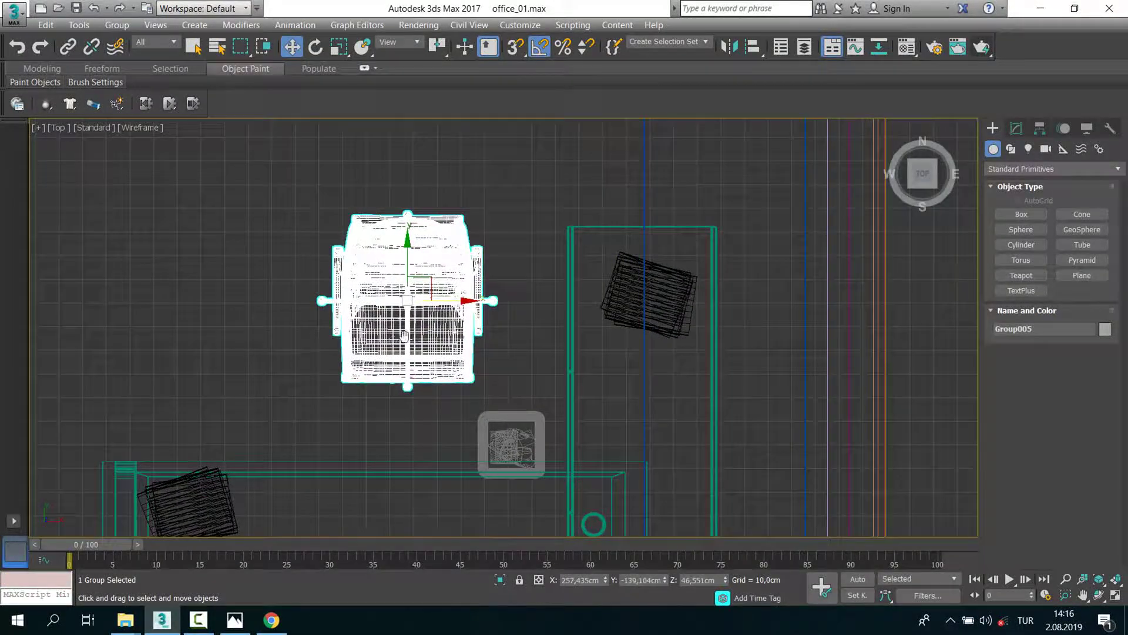
pyautogui.scroll(-3, 452, 302)
pyautogui.click(433, 292)
pyautogui.moveTo(433, 292); pyautogui.dragTo(569, 335, button='middle')
pyautogui.scroll(-2, 569, 335)
pyautogui.hotkey('alt', 'w')
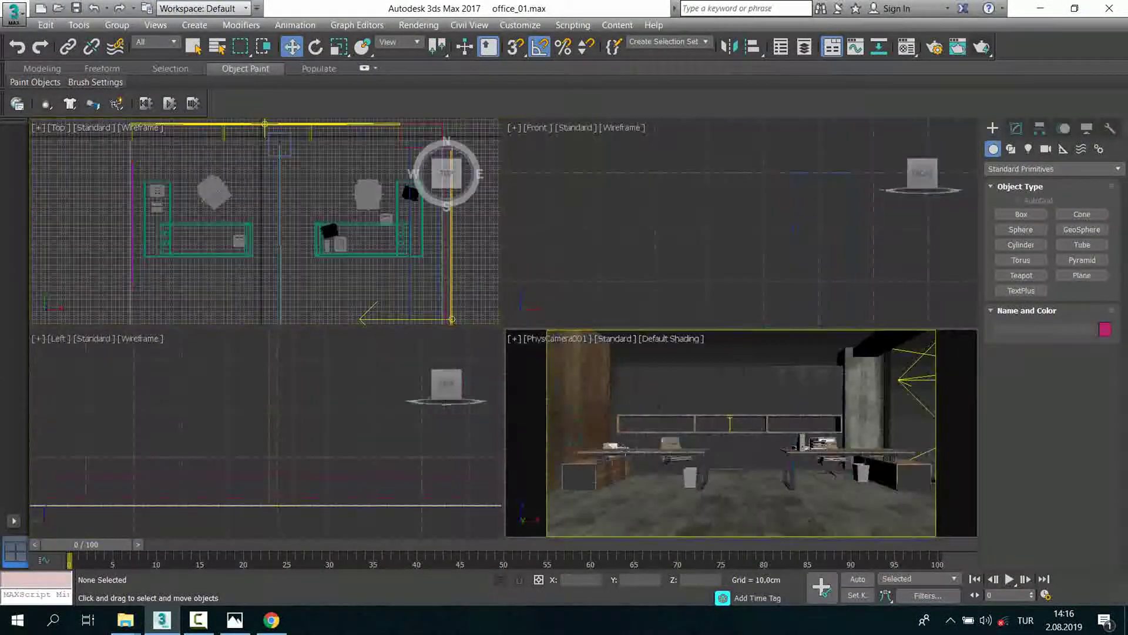
# Step: Orbit to an elevated perspective, then view the reference photo and the MAX_VRAY folder
pyautogui.click(524, 416)
pyautogui.hotkey('alt', 'w')
pyautogui.press('p')
pyautogui.scroll(-5, 529, 418)
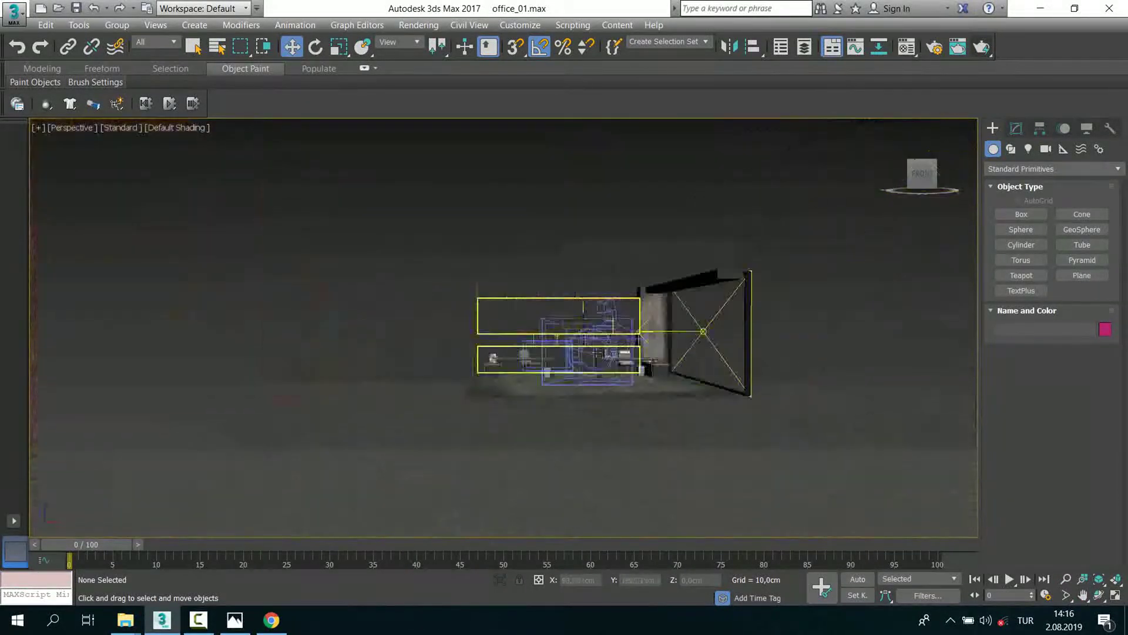
pyautogui.keyDown('alt'); pyautogui.moveTo(529, 419); pyautogui.dragTo(525, 439, button='middle'); pyautogui.keyUp('alt')
pyautogui.click(233, 620)
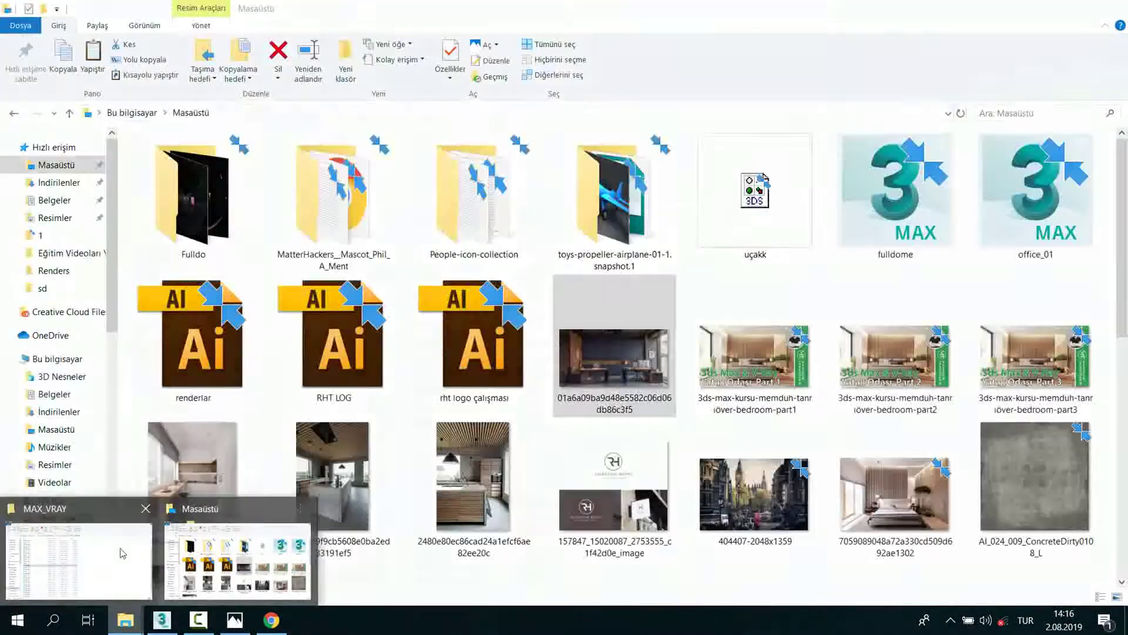
pyautogui.moveTo(125, 619)
pyautogui.click(80, 552)
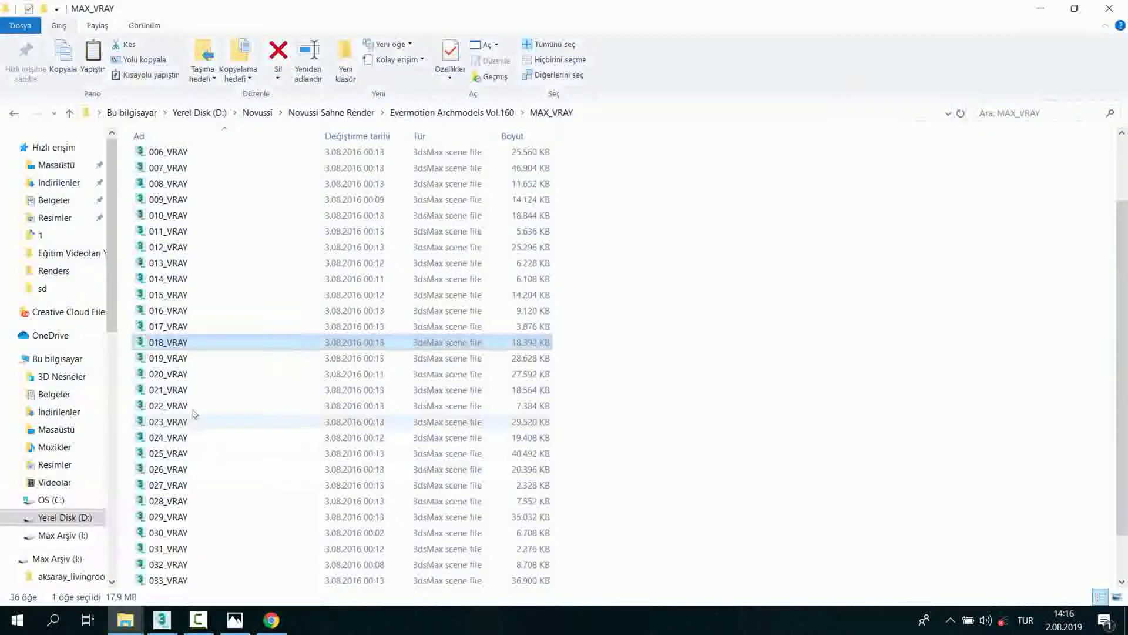
# Step: Open the Renders folder and preview render 013 at full size
pyautogui.press('BackSpace')
pyautogui.doubleClick(188, 189)
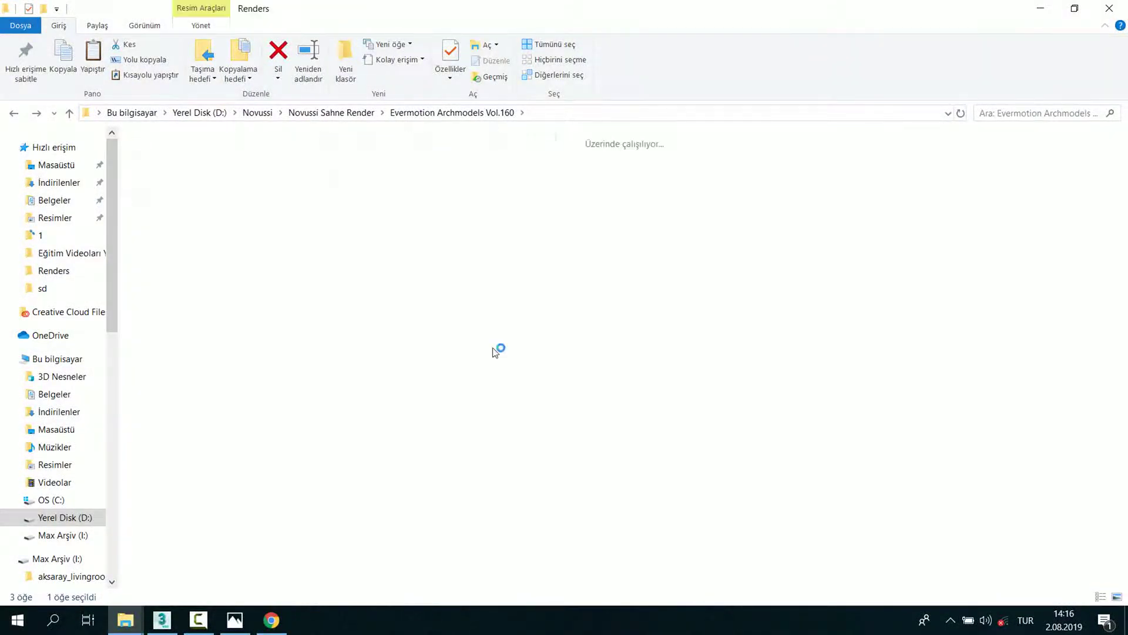
pyautogui.scroll(-3, 702, 405)
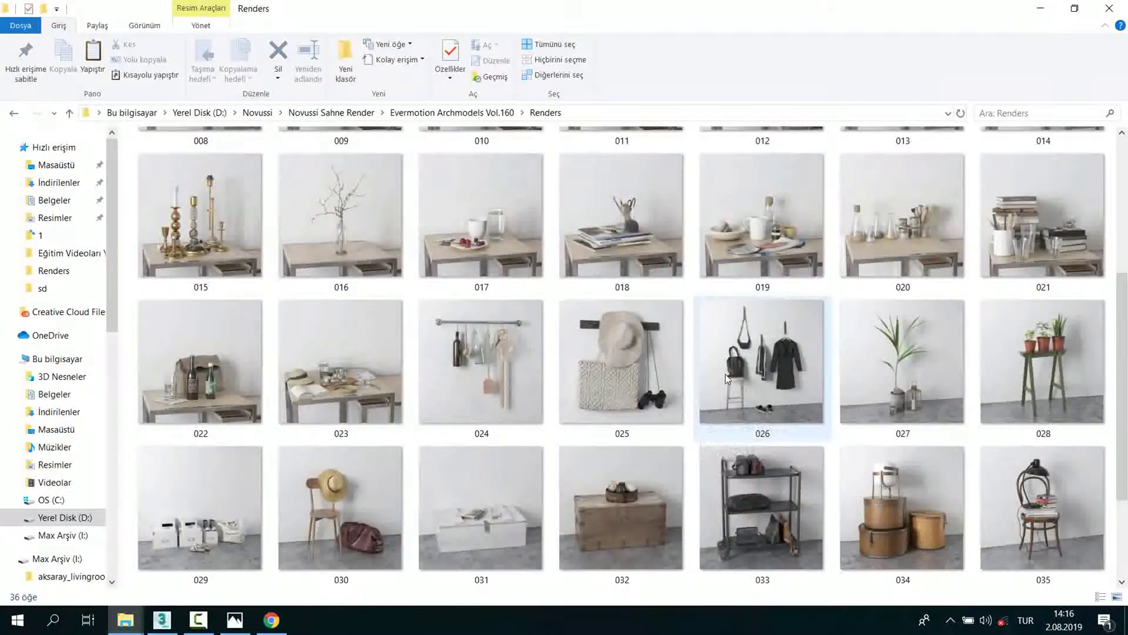
pyautogui.scroll(3, 411, 235)
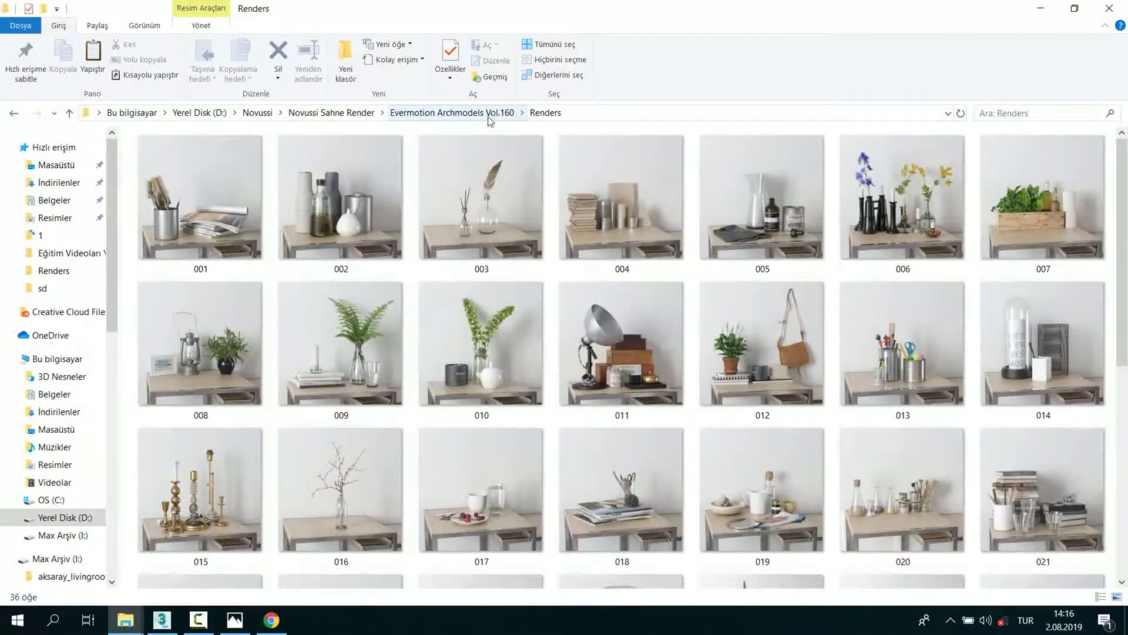
pyautogui.click(621, 343)
pyautogui.scroll(-3, 764, 353)
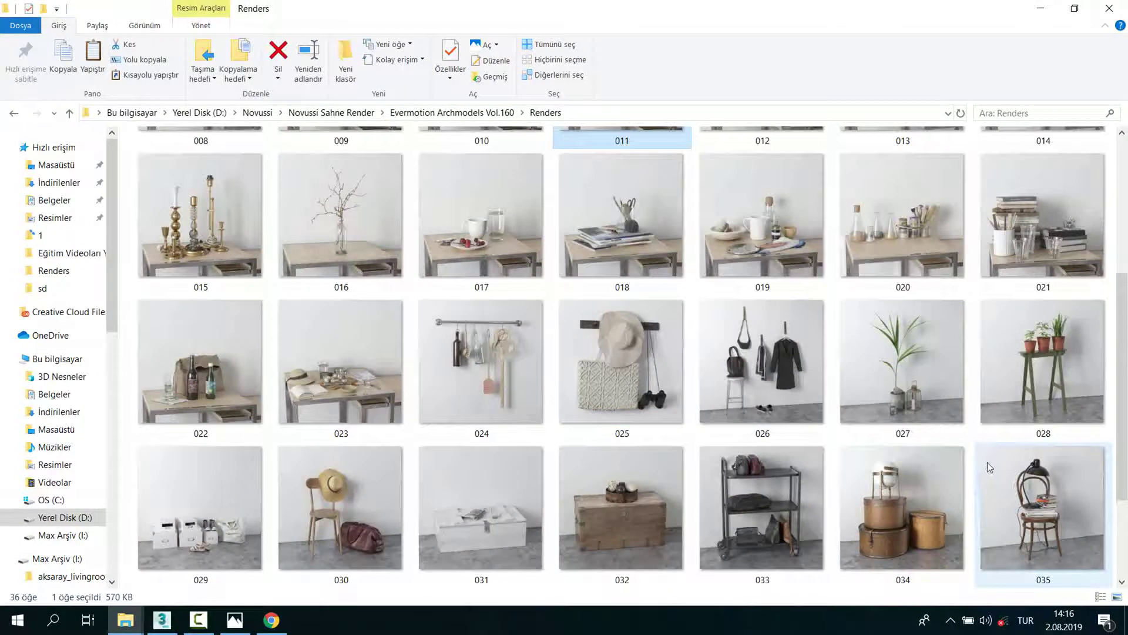
pyautogui.scroll(3, 970, 411)
pyautogui.doubleClick(936, 379)
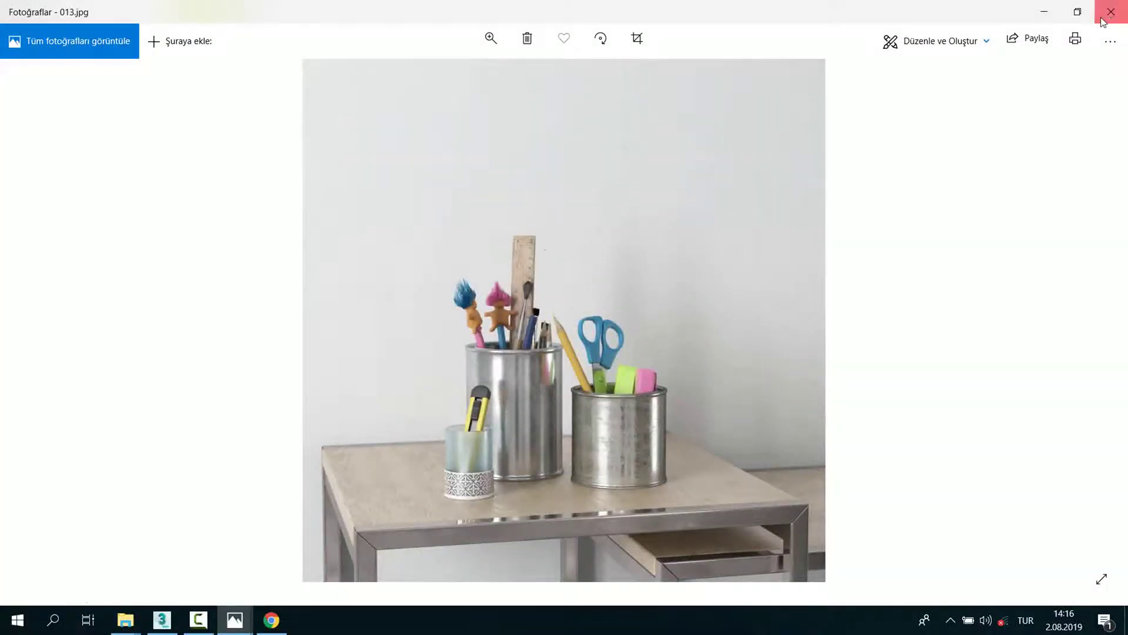
pyautogui.click(1107, 16)
# Step: Preview render 014 of the glass-dome gadget at full size
pyautogui.scroll(-3, 967, 464)
pyautogui.scroll(2, 968, 465)
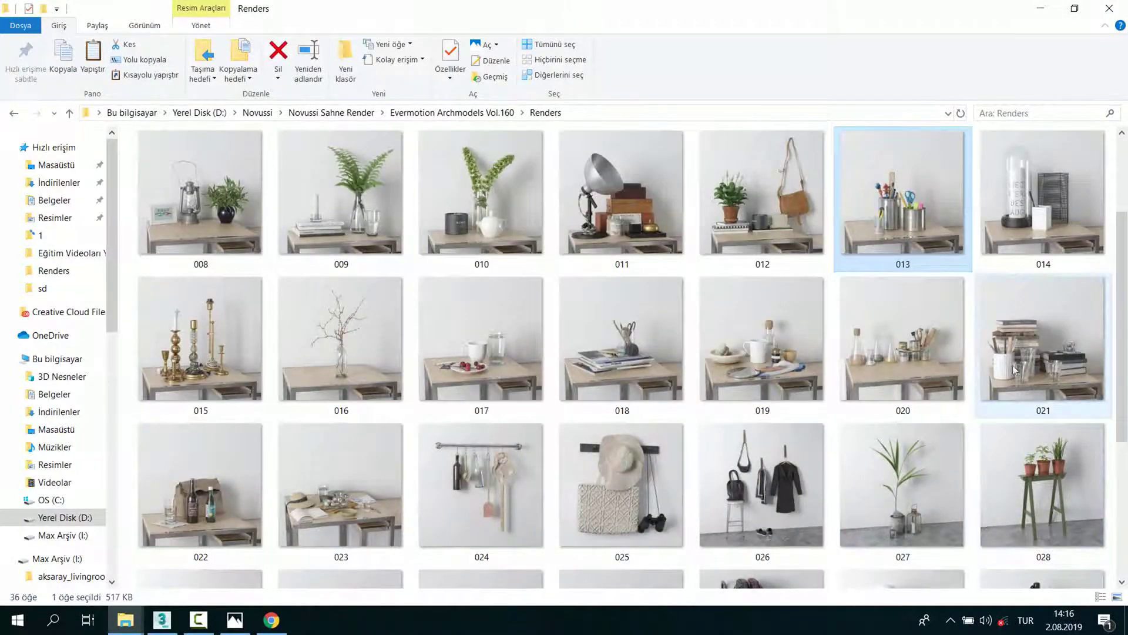
pyautogui.scroll(1, 990, 393)
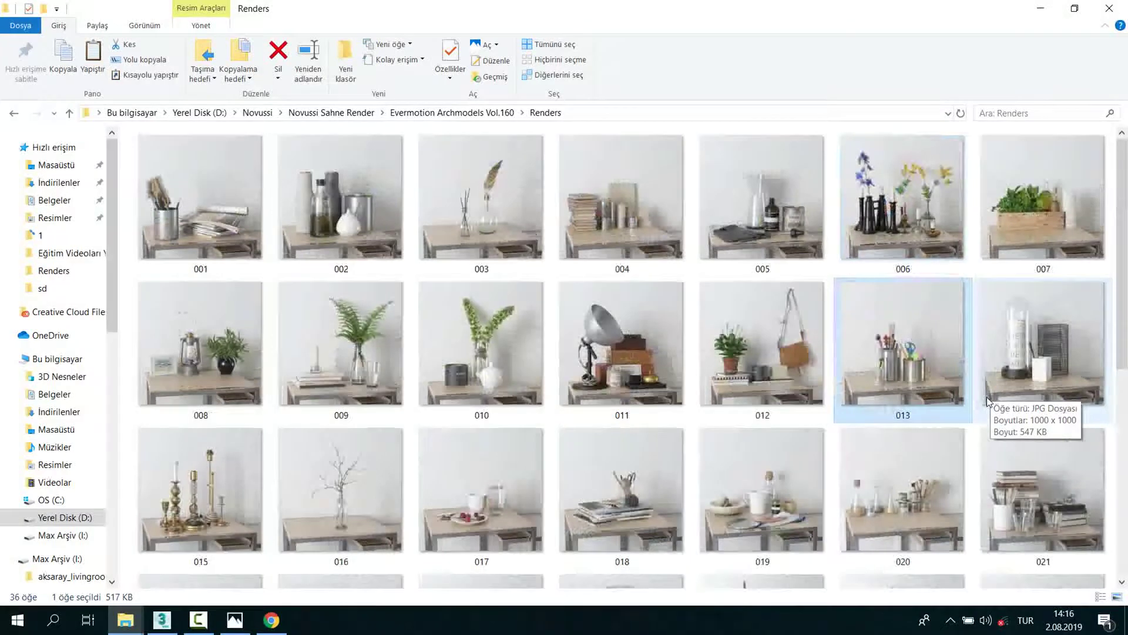
pyautogui.doubleClick(1060, 359)
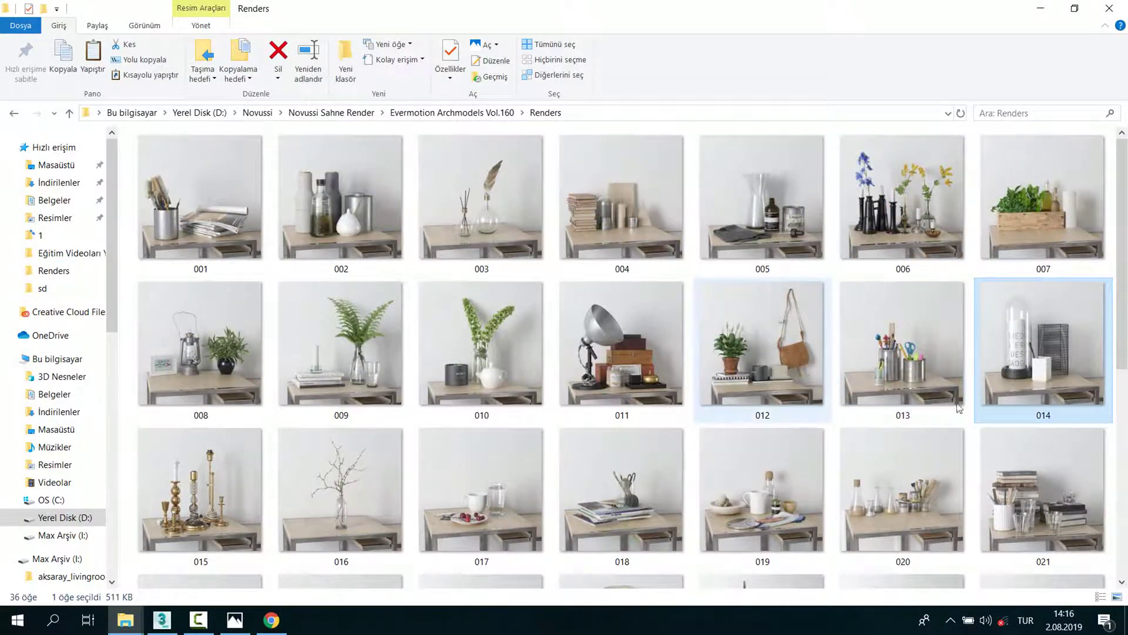
pyautogui.scroll(2, 564, 288)
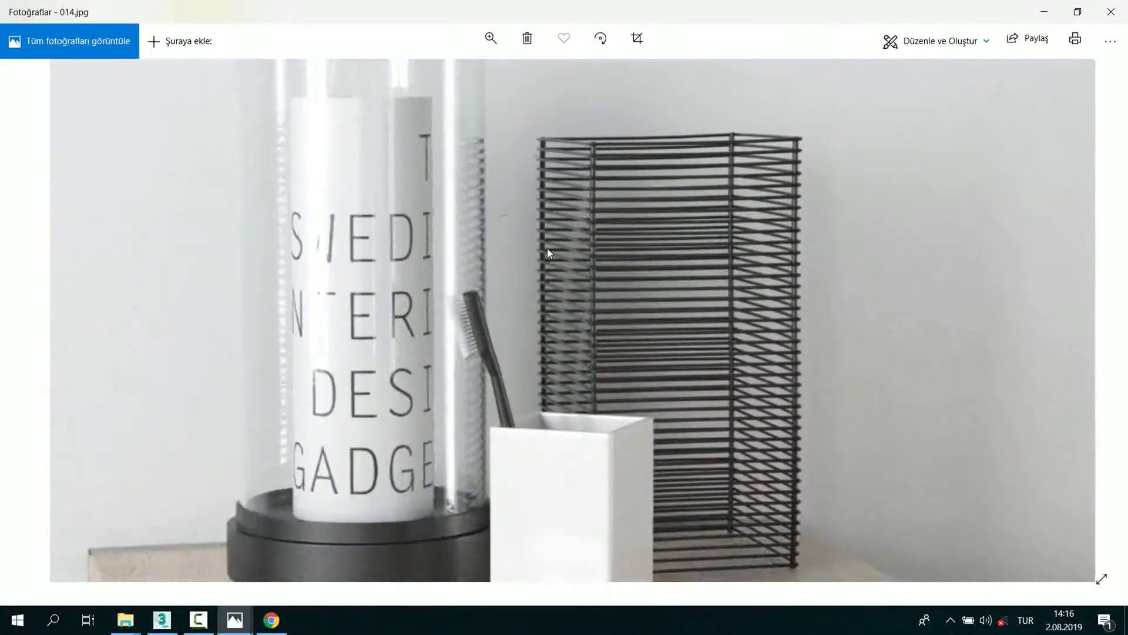
pyautogui.scroll(-2, 548, 249)
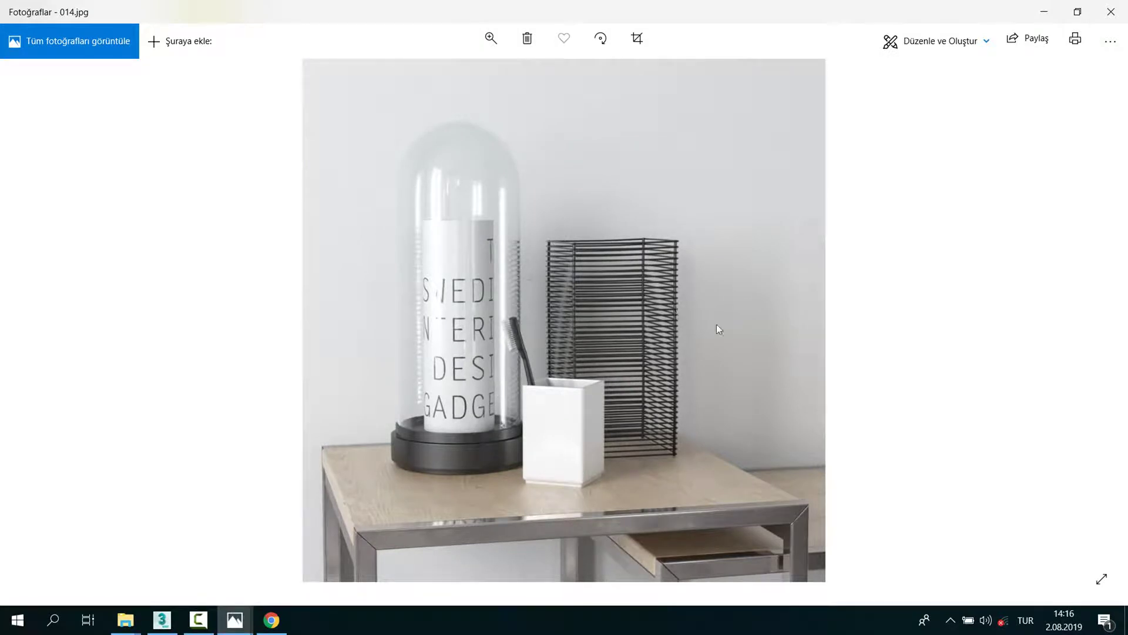
pyautogui.scroll(2, 551, 243)
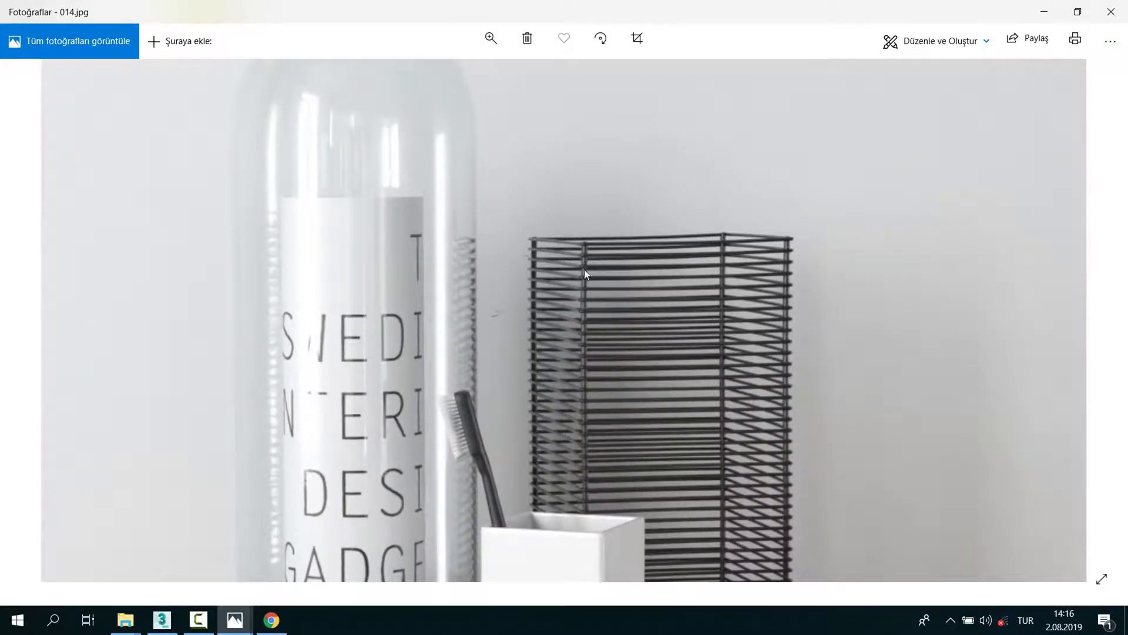
pyautogui.scroll(-2, 584, 288)
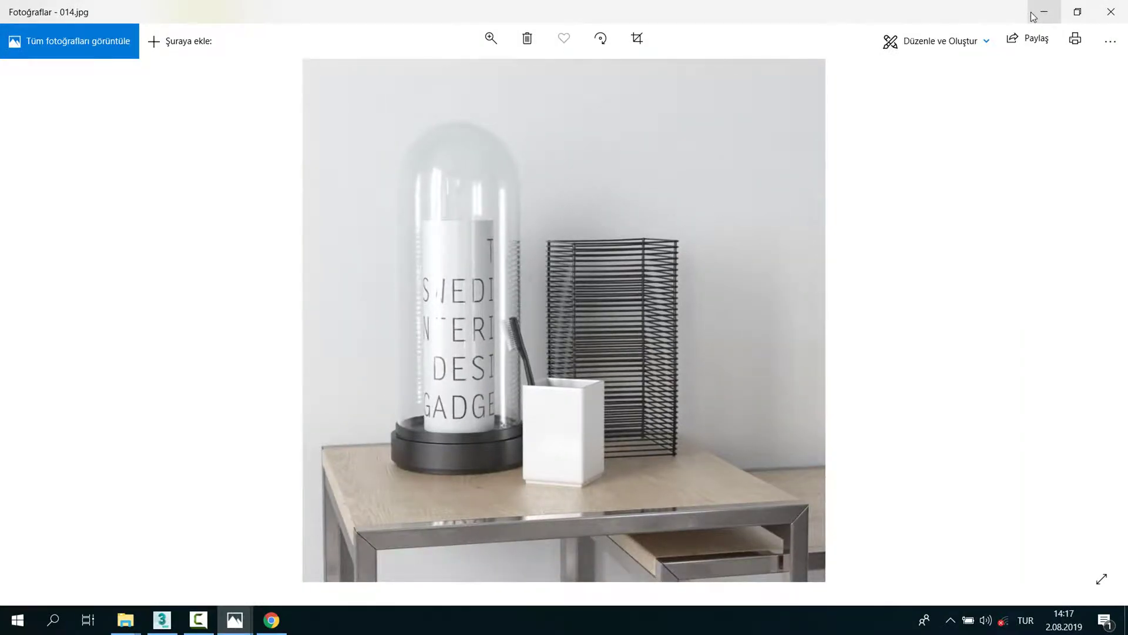
pyautogui.click(1124, 12)
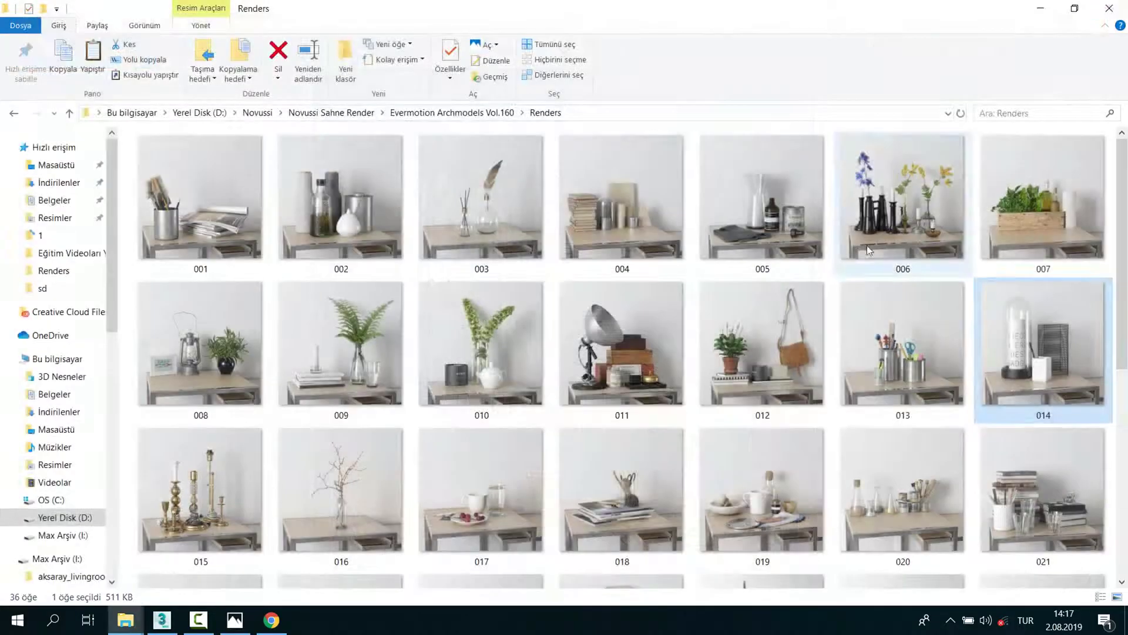
# Step: Return to the MAX_VRAY folder and drag the 014_VRAY scene file into 3ds Max
pyautogui.press('BackSpace')
pyautogui.press('Up')
pyautogui.press('Return')
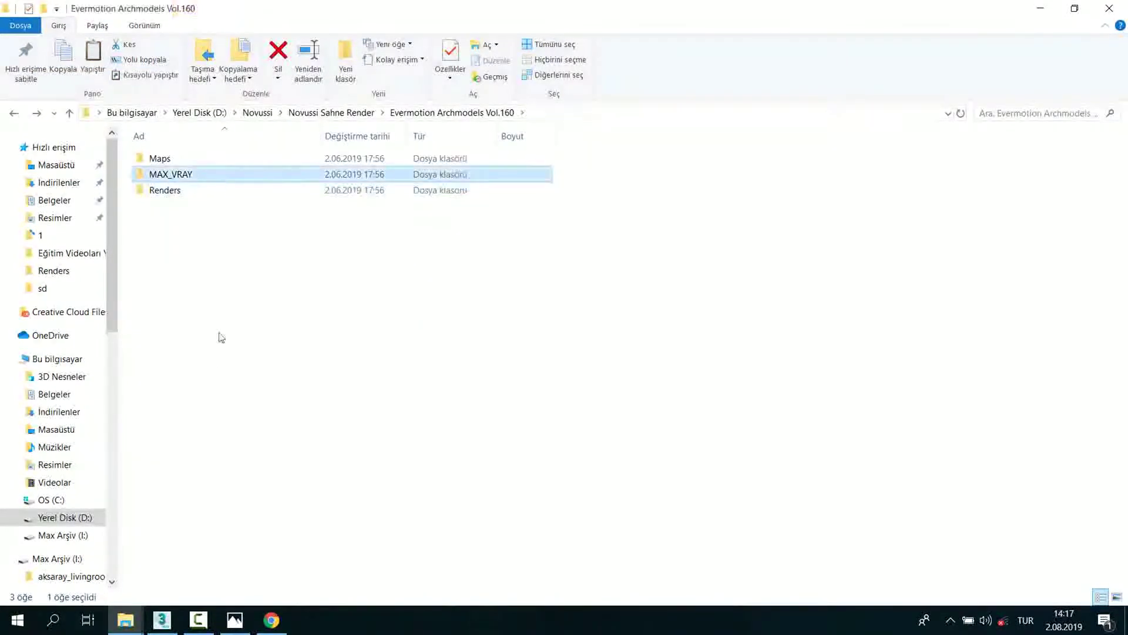
pyautogui.moveTo(152, 369); pyautogui.dragTo(345, 449)
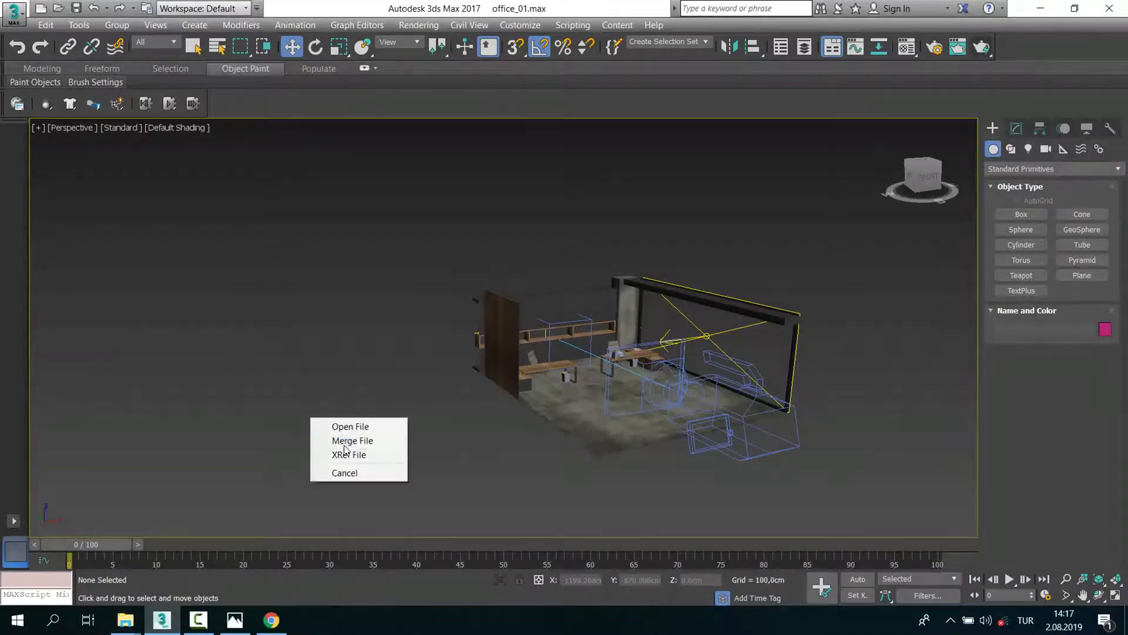
# Step: Merge 014_VRAY into the office scene and select the merged prop group
pyautogui.click(345, 445)
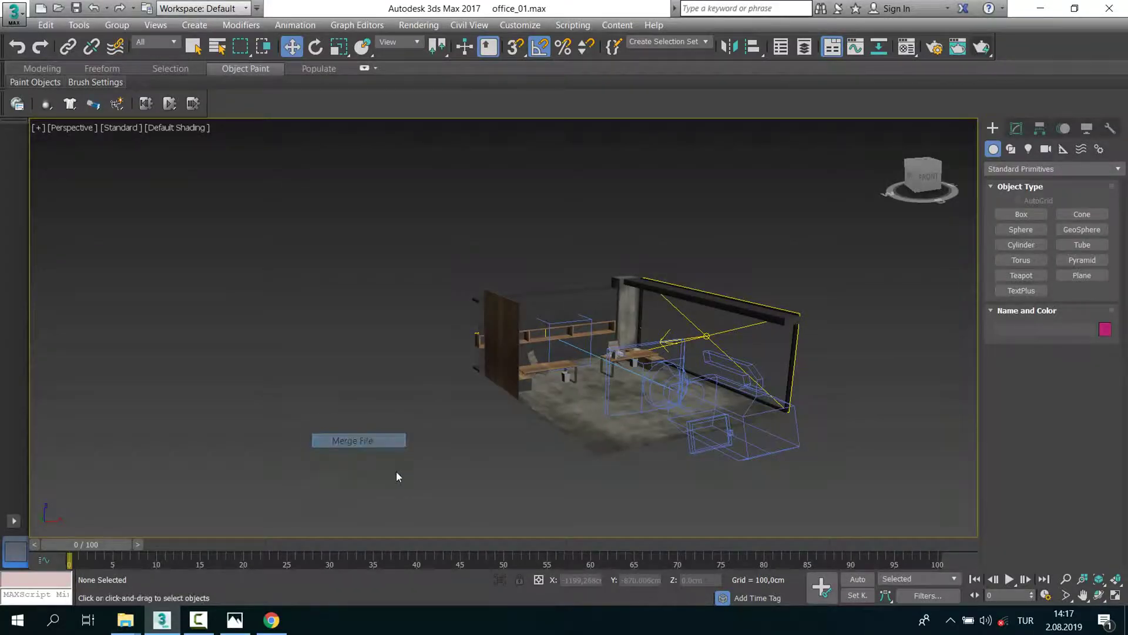
pyautogui.press('z')
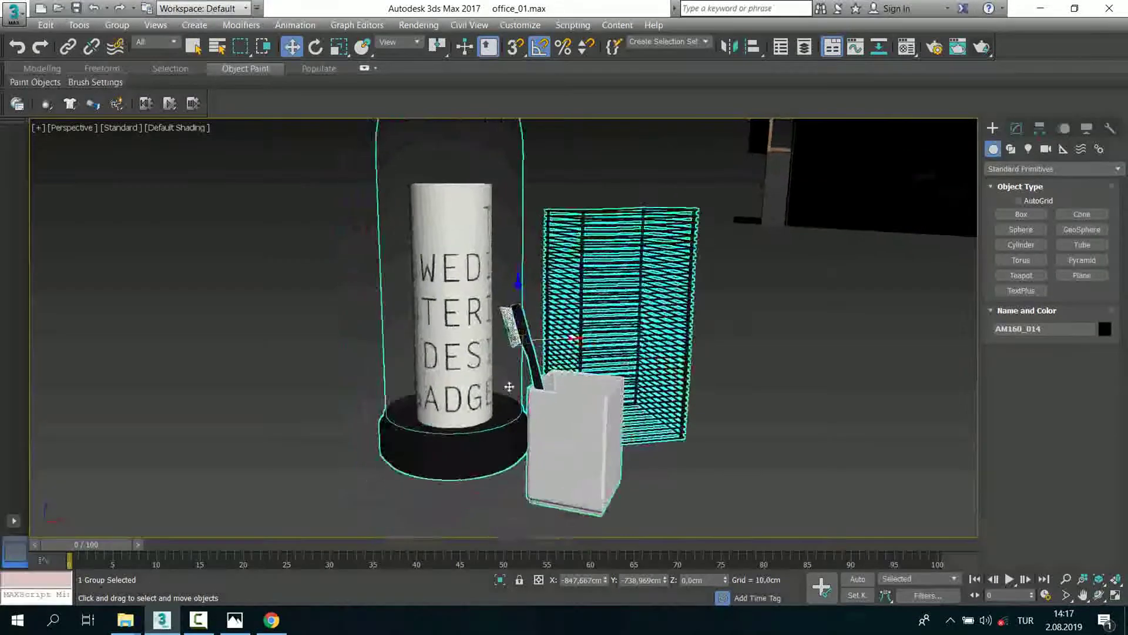
pyautogui.keyDown('alt'); pyautogui.moveTo(529, 382); pyautogui.dragTo(637, 417, button='middle'); pyautogui.keyUp('alt')
pyautogui.press('w')
pyautogui.click(637, 417)
pyautogui.click(611, 395)
pyautogui.keyDown('alt'); pyautogui.moveTo(692, 370); pyautogui.dragTo(498, 191, button='middle'); pyautogui.keyUp('alt')
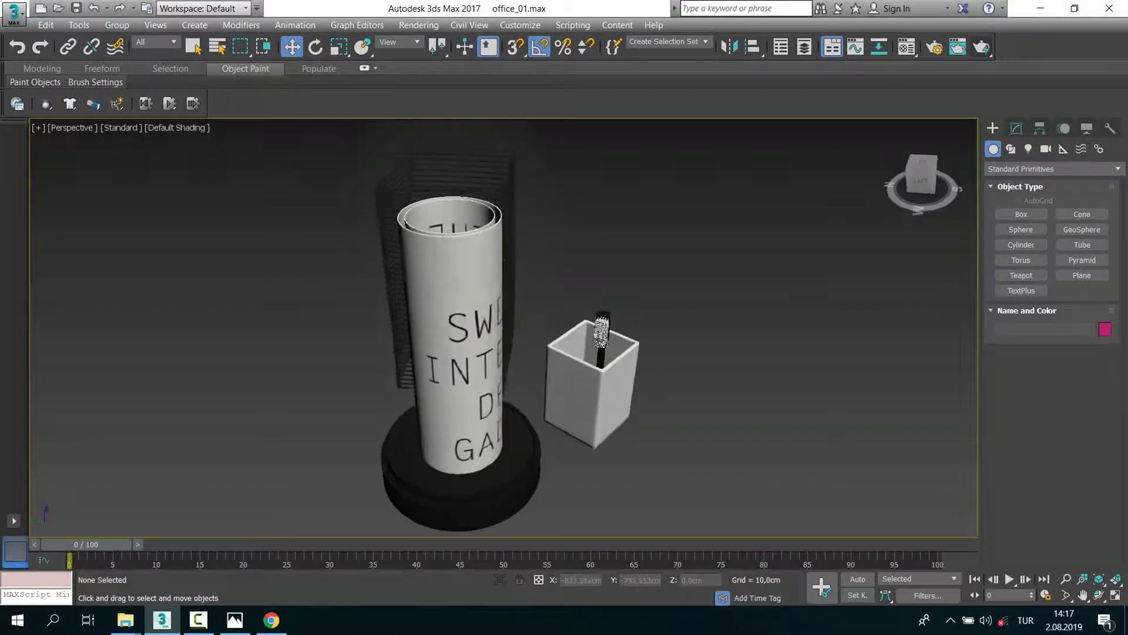
# Step: Open the prop group and delete the white cup and toothbrush
pyautogui.click(117, 25)
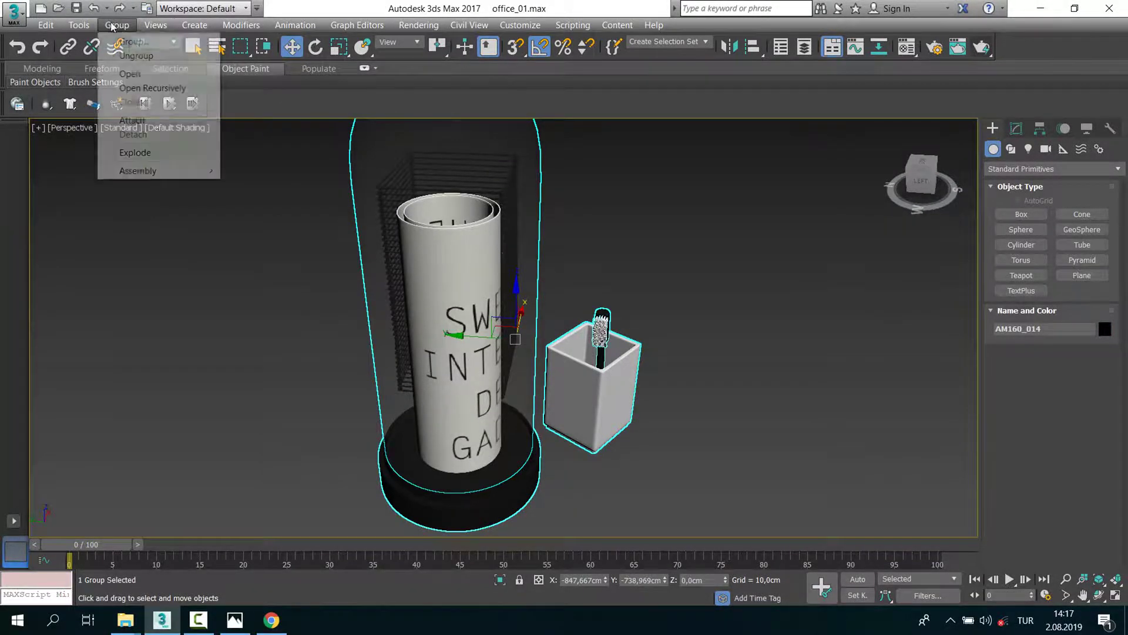
pyautogui.click(126, 54)
pyautogui.click(630, 329)
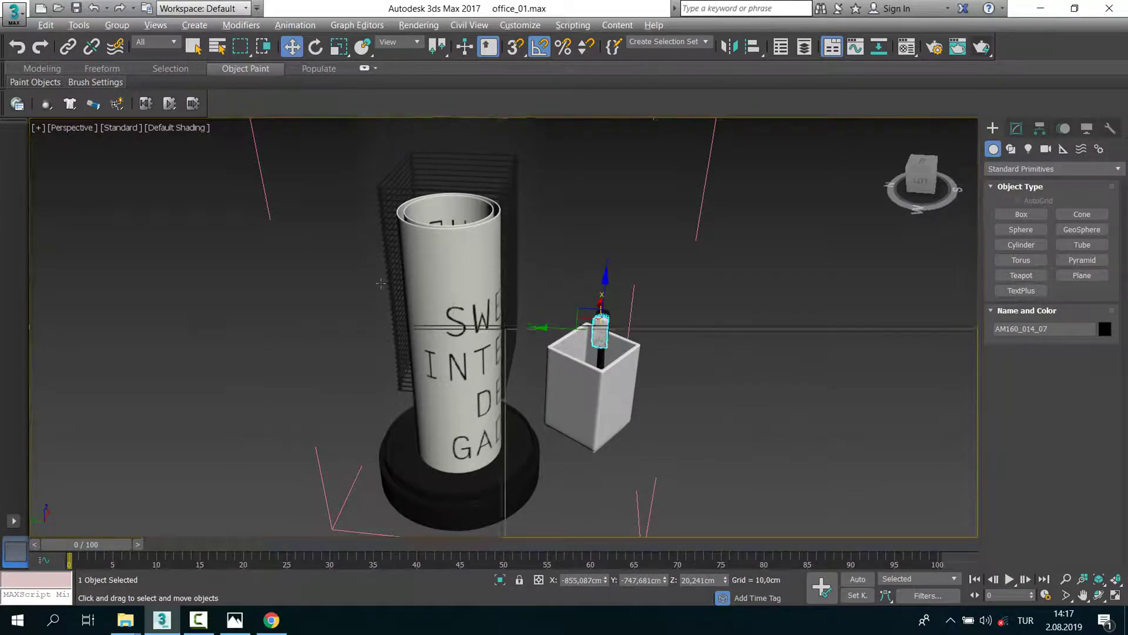
pyautogui.press('t')
pyautogui.press('z')
pyautogui.click(558, 392)
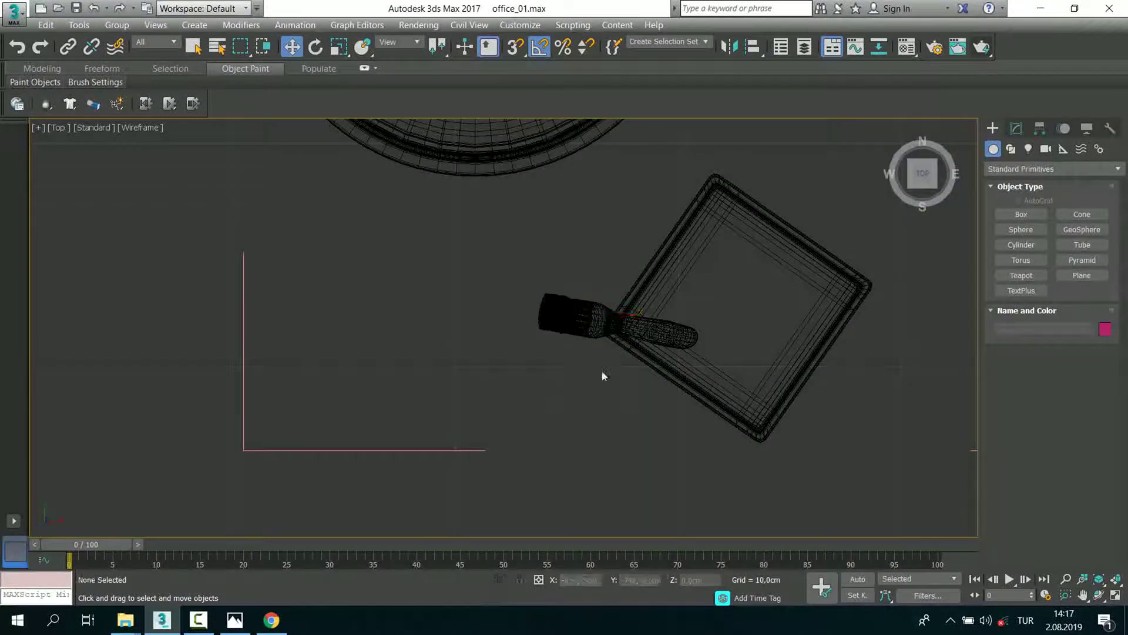
pyautogui.scroll(-3, 635, 288)
pyautogui.click(592, 343)
pyautogui.press('Delete')
pyautogui.scroll(-5, 605, 335)
pyautogui.scroll(-2, 632, 328)
pyautogui.scroll(3, 602, 314)
# Step: Shift the glass dome to the left and close the prop group
pyautogui.click(602, 316)
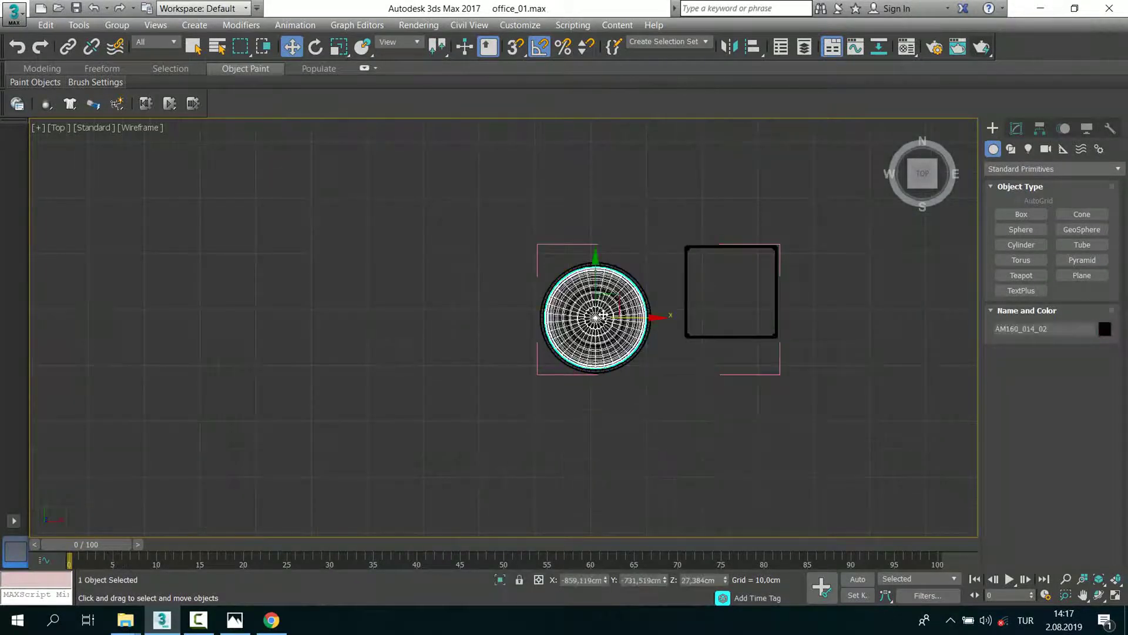
pyautogui.click(681, 396)
pyautogui.doubleClick(602, 295)
pyautogui.moveTo(653, 317); pyautogui.dragTo(563, 320)
pyautogui.scroll(-2, 555, 365)
pyautogui.click(510, 317)
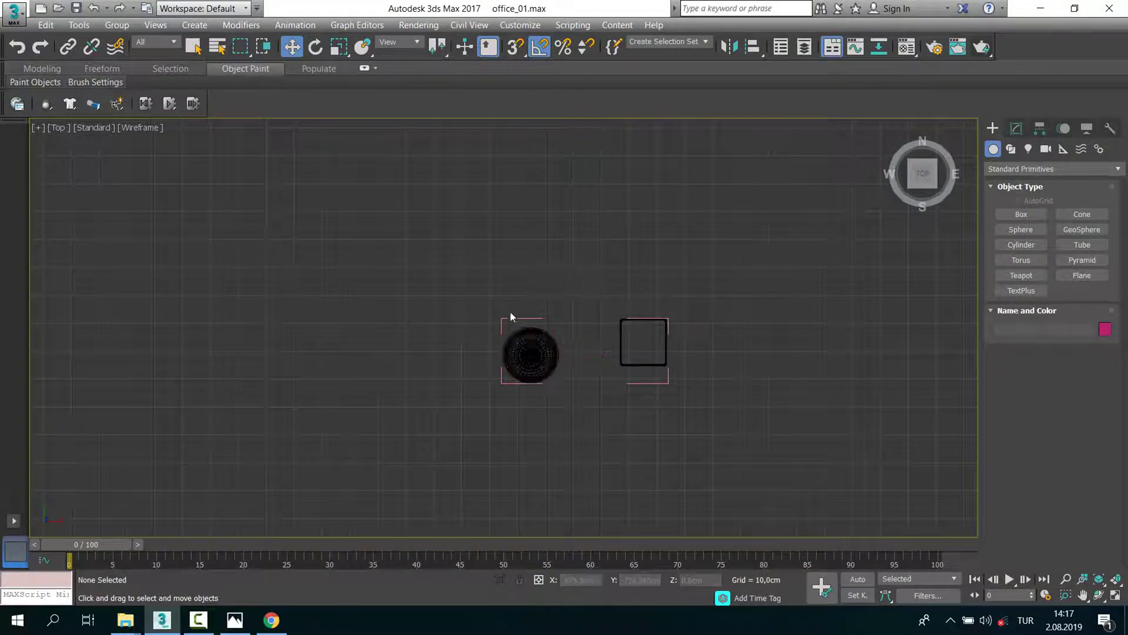
pyautogui.click(531, 334)
pyautogui.click(131, 25)
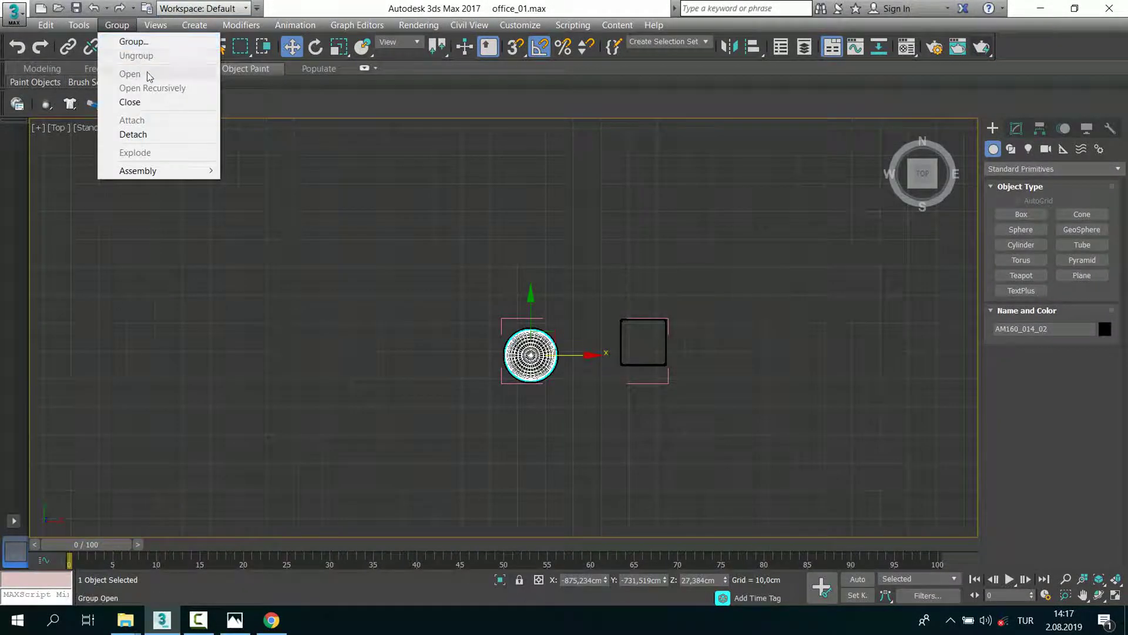
pyautogui.click(145, 102)
# Step: Frame and orbit around the closed prop group in perspective view
pyautogui.press('p')
pyautogui.press('z')
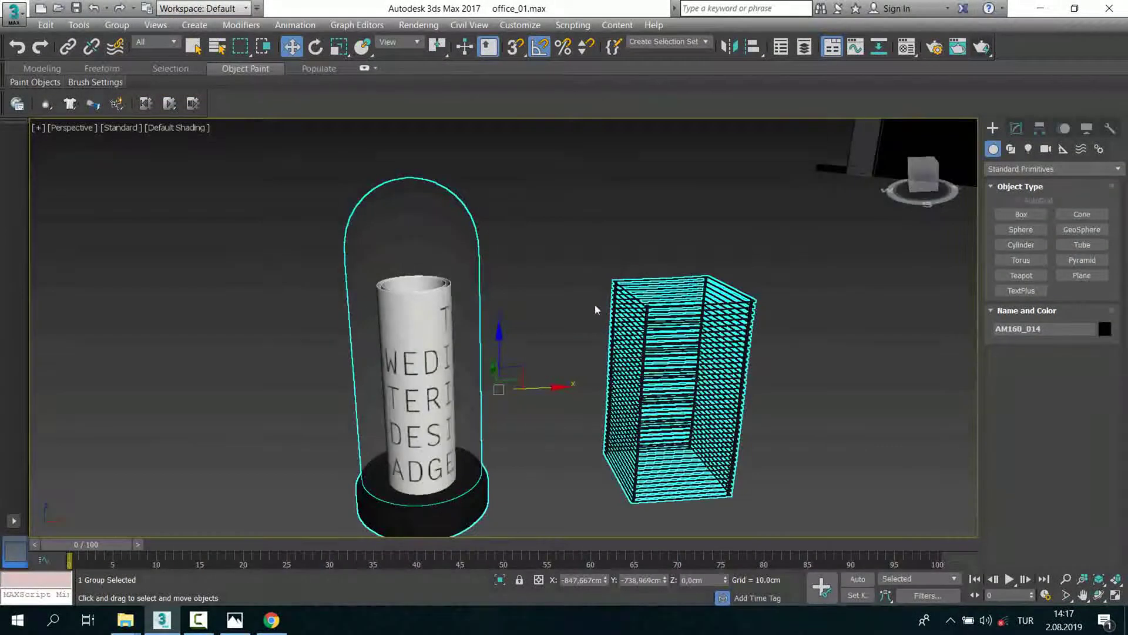
pyautogui.click(594, 304)
pyautogui.moveTo(620, 284); pyautogui.dragTo(613, 294, button='middle')
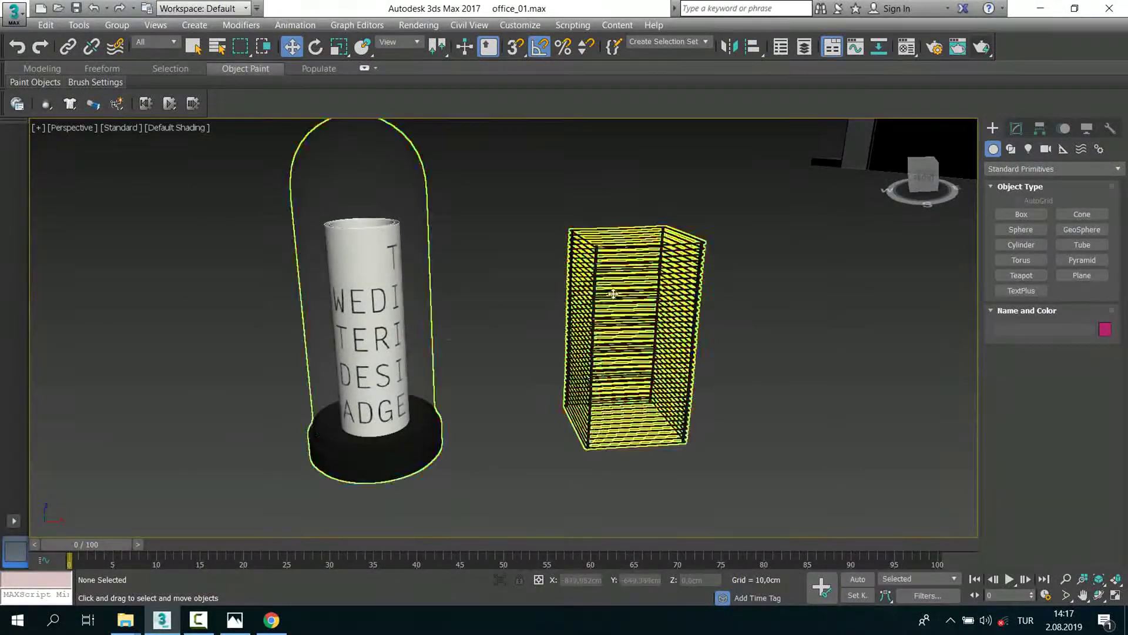
pyautogui.click(613, 294)
pyautogui.moveTo(544, 255)
pyautogui.keyDown('alt'); pyautogui.mouseDown(button='middle')
pyautogui.moveTo(682, 221)
pyautogui.moveTo(700, 229)
pyautogui.mouseUp(button='middle'); pyautogui.keyUp('alt')
pyautogui.scroll(5, 708, 240)
pyautogui.scroll(-3, 700, 229)
pyautogui.scroll(-3, 682, 254)
pyautogui.scroll(-3, 705, 255)
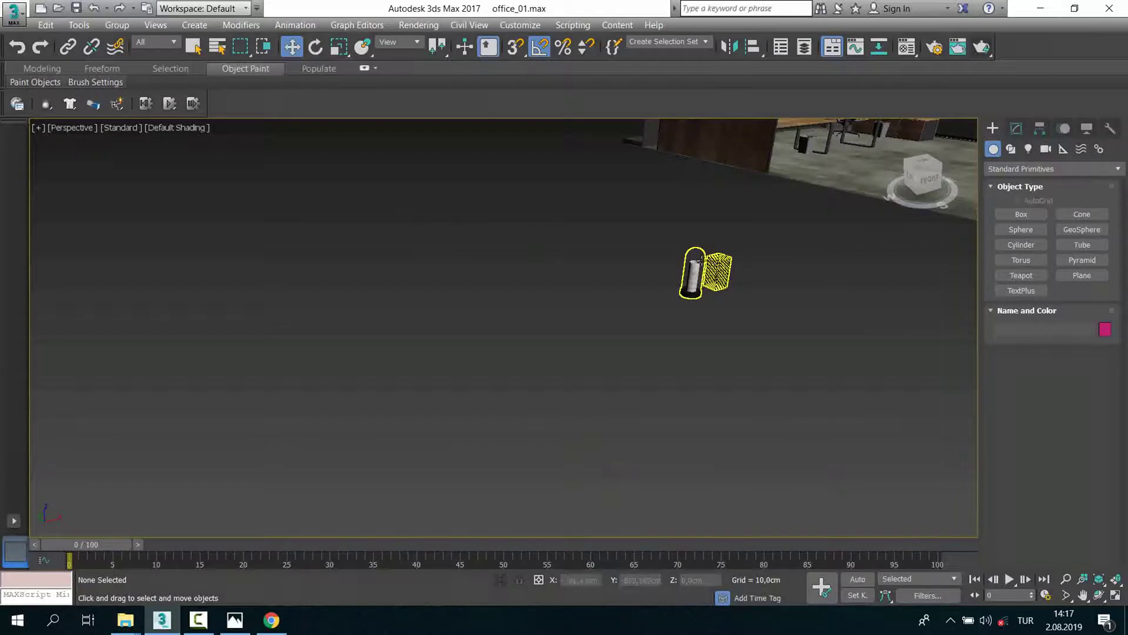
pyautogui.scroll(-5, 705, 264)
pyautogui.scroll(-5, 685, 281)
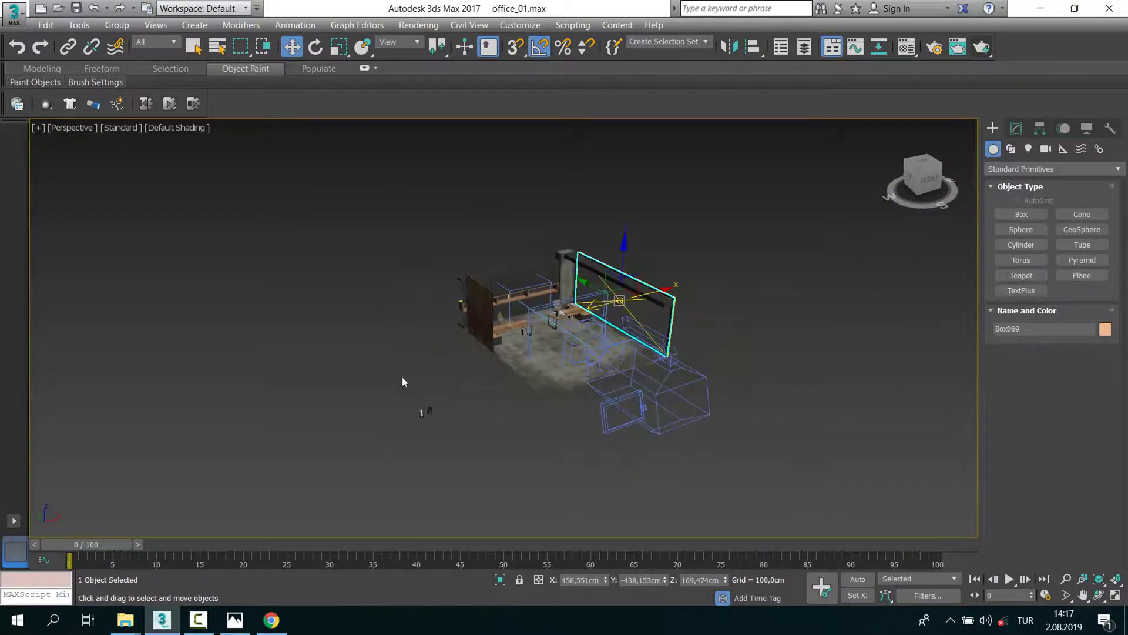
# Step: Region-select the AM160_014 group, zoom to it, then deselect
pyautogui.click(444, 449)
pyautogui.moveTo(361, 365); pyautogui.dragTo(520, 467)
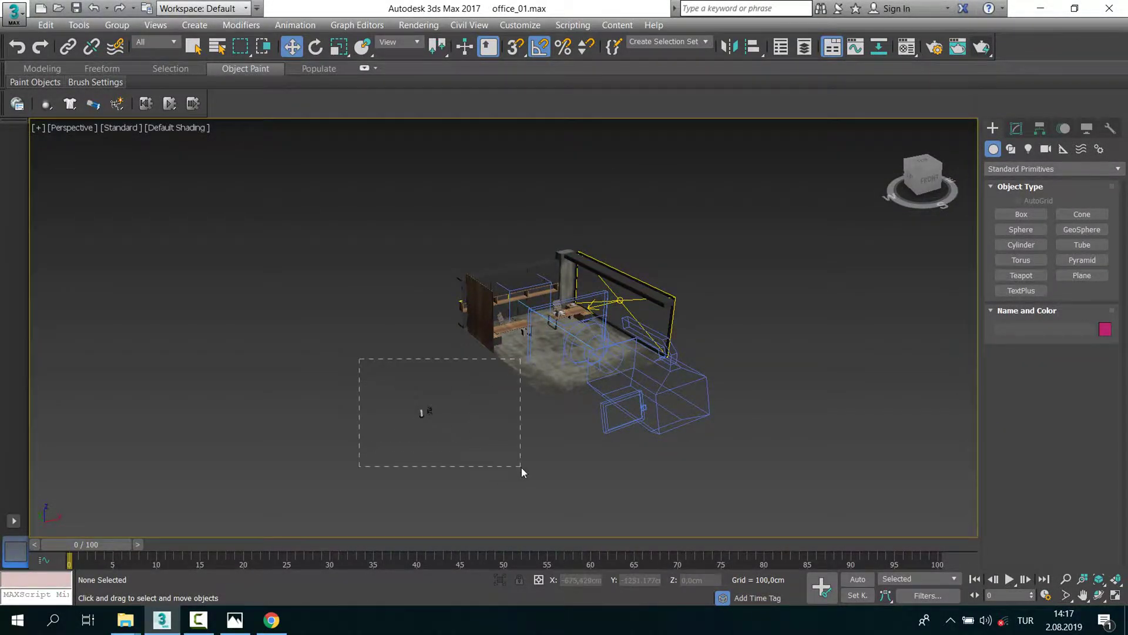
pyautogui.moveTo(416, 405); pyautogui.dragTo(425, 438)
pyautogui.press('z')
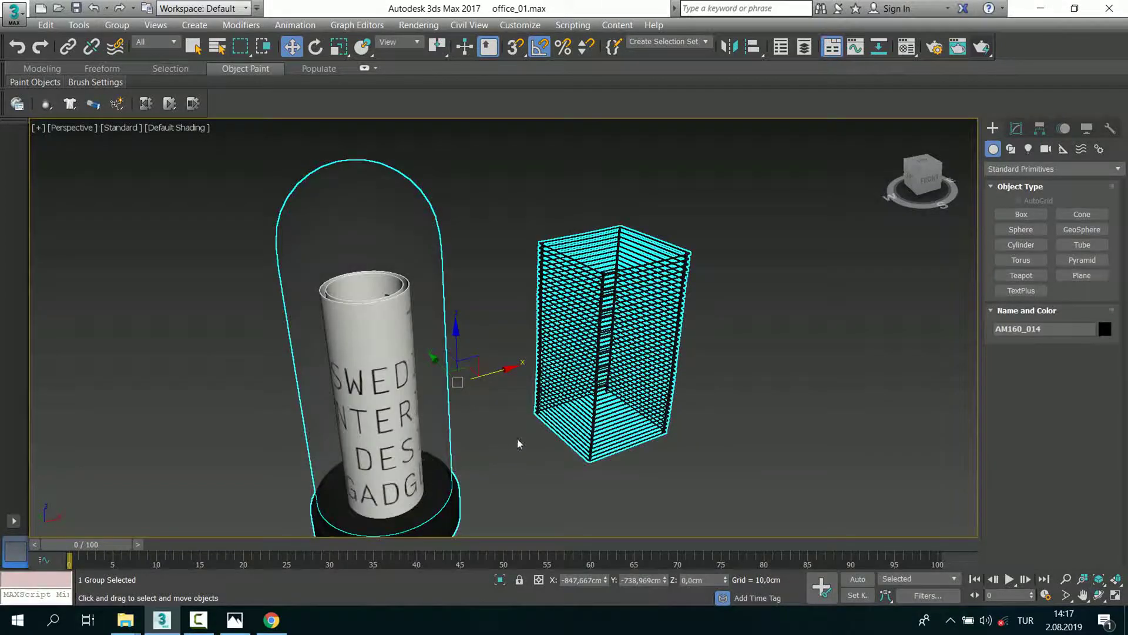
pyautogui.click(802, 258)
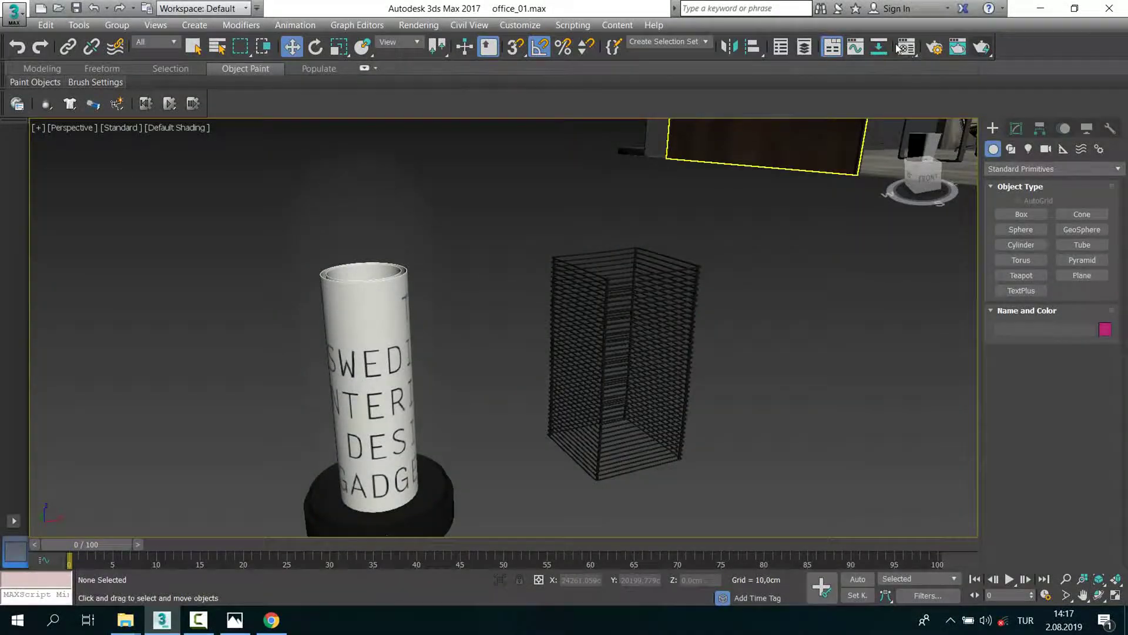
# Step: Pick the prop's black material into a Material Editor sample slot
pyautogui.press('m')
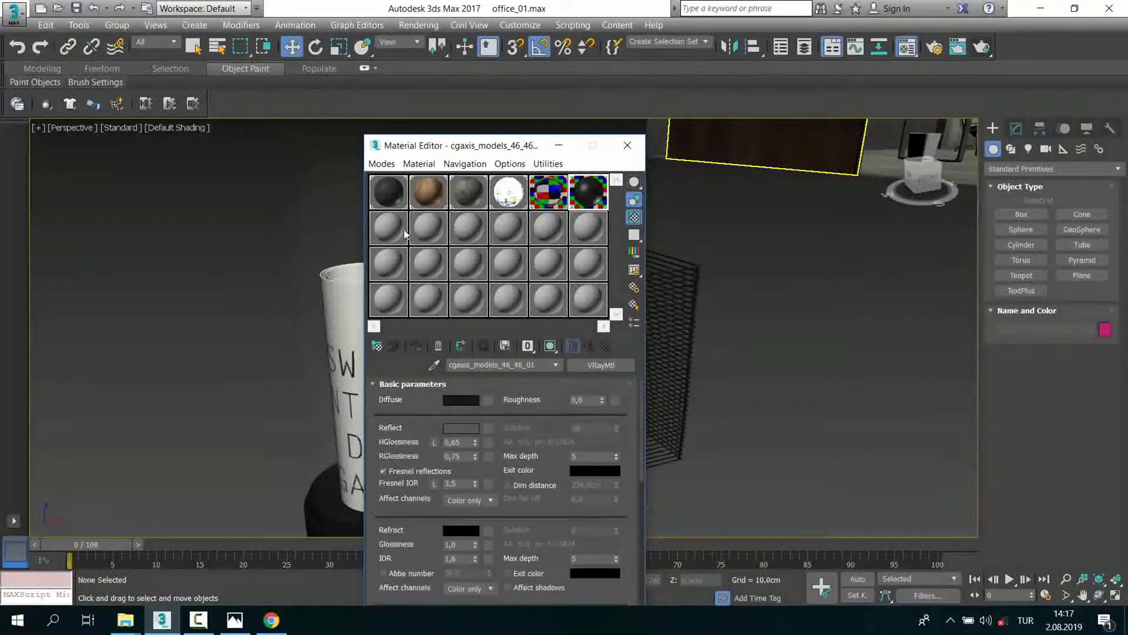
pyautogui.moveTo(483, 148); pyautogui.dragTo(209, 148)
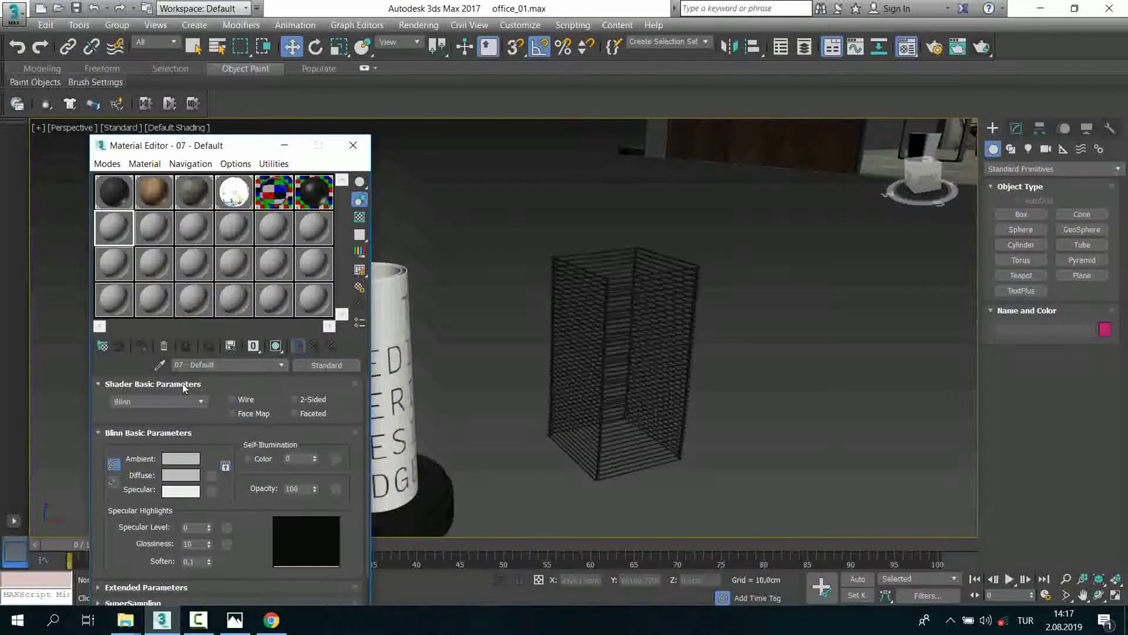
pyautogui.click(623, 353)
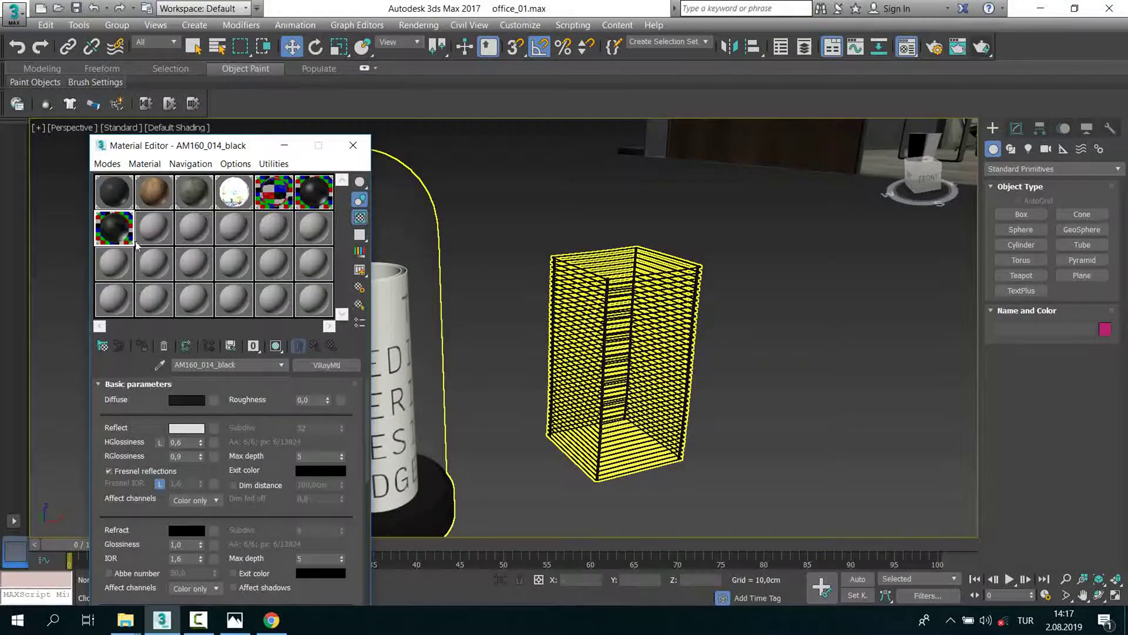
pyautogui.click(366, 149)
pyautogui.click(595, 241)
# Step: Move the prop group over the wall shelf in the maximized Top view
pyautogui.scroll(-10, 560, 282)
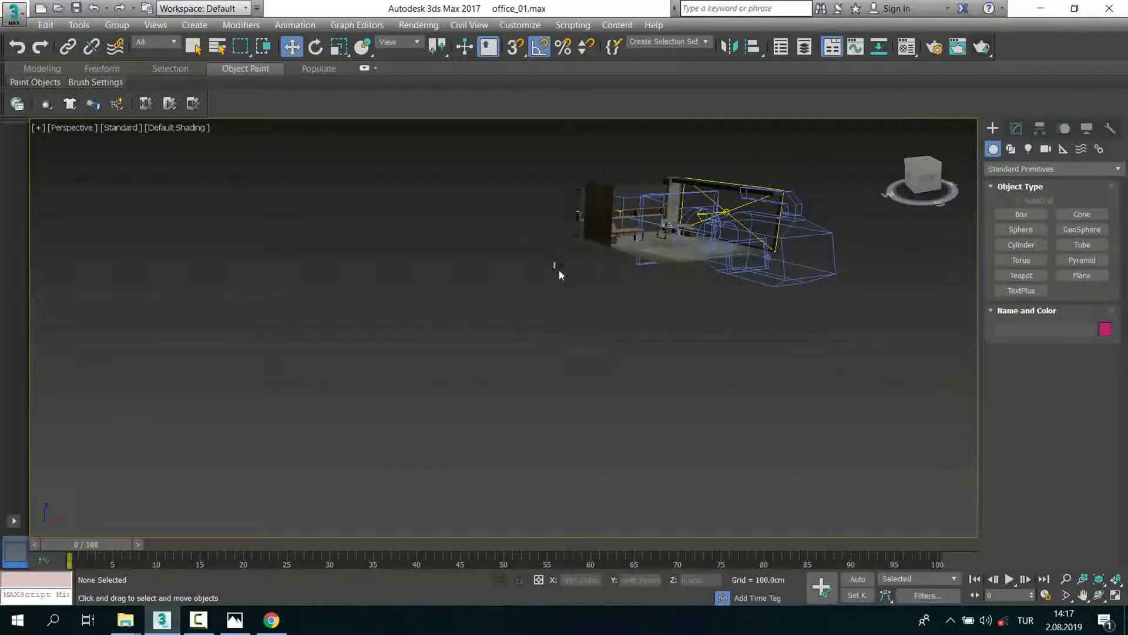
pyautogui.hotkey('alt', 'w')
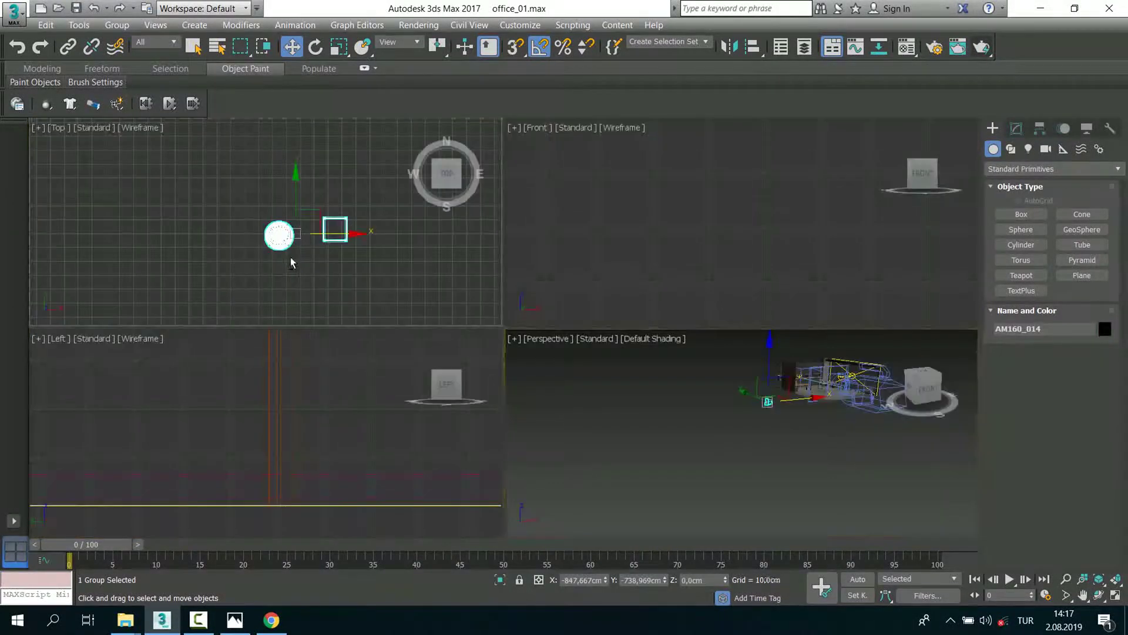
pyautogui.hotkey('alt', 'w')
pyautogui.scroll(5, 478, 340)
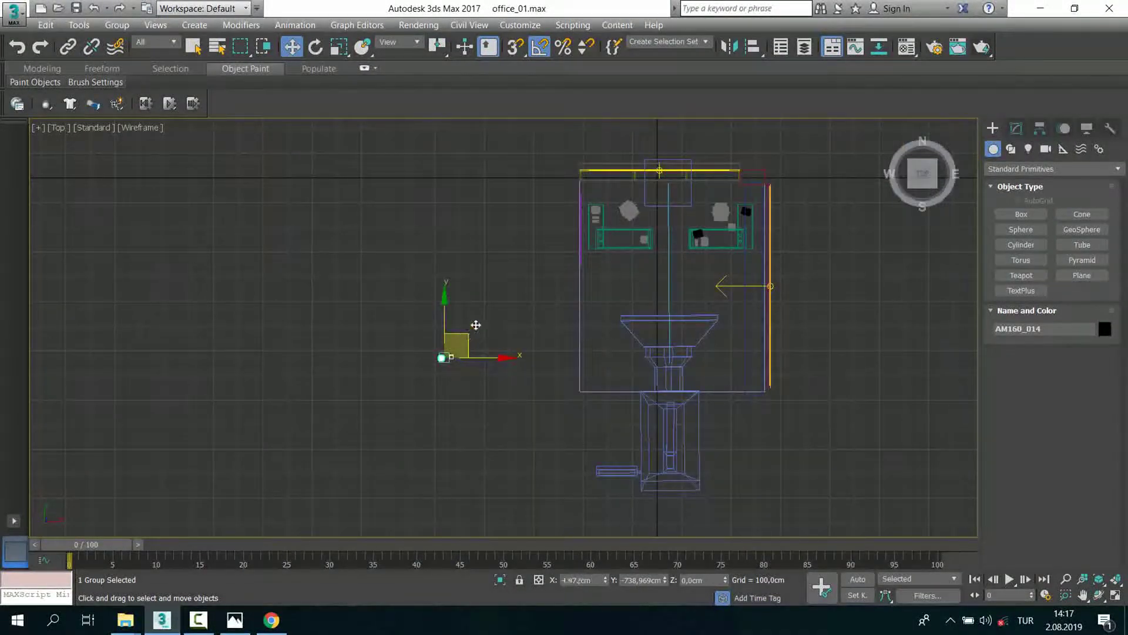
pyautogui.scroll(4, 705, 175)
pyautogui.scroll(2, 703, 235)
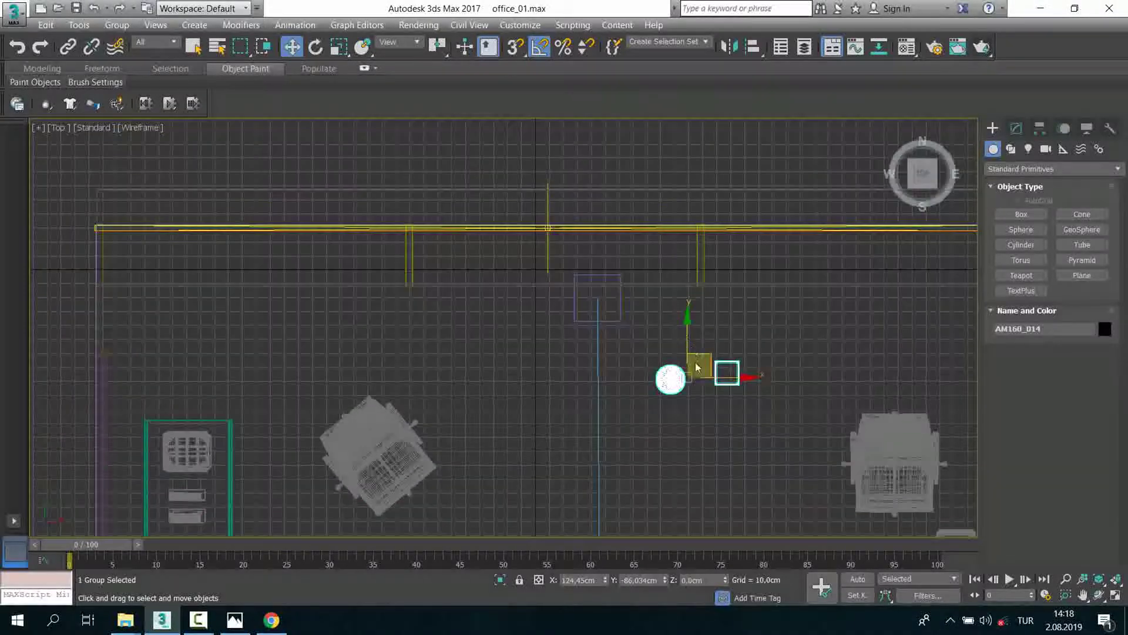
pyautogui.scroll(2, 697, 362)
pyautogui.moveTo(698, 363); pyautogui.dragTo(629, 214)
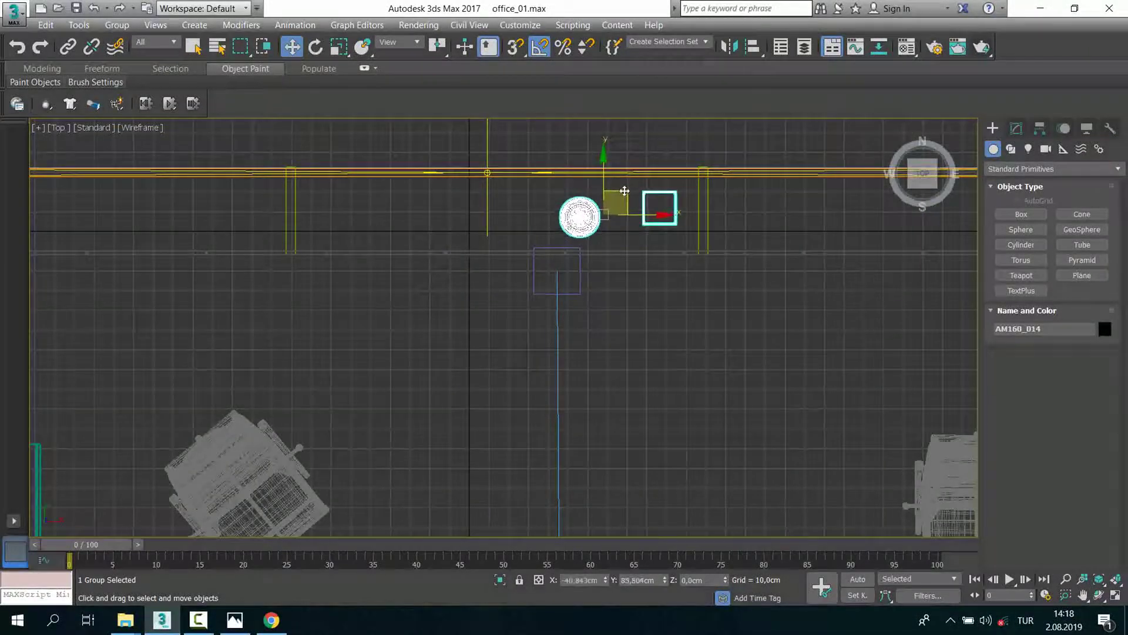
pyautogui.scroll(2, 629, 214)
# Step: Align the group's Z minimum to the shelf's top surface
pyautogui.hotkey('alt', 'w')
pyautogui.hotkey('alt', 'w')
pyautogui.press('z')
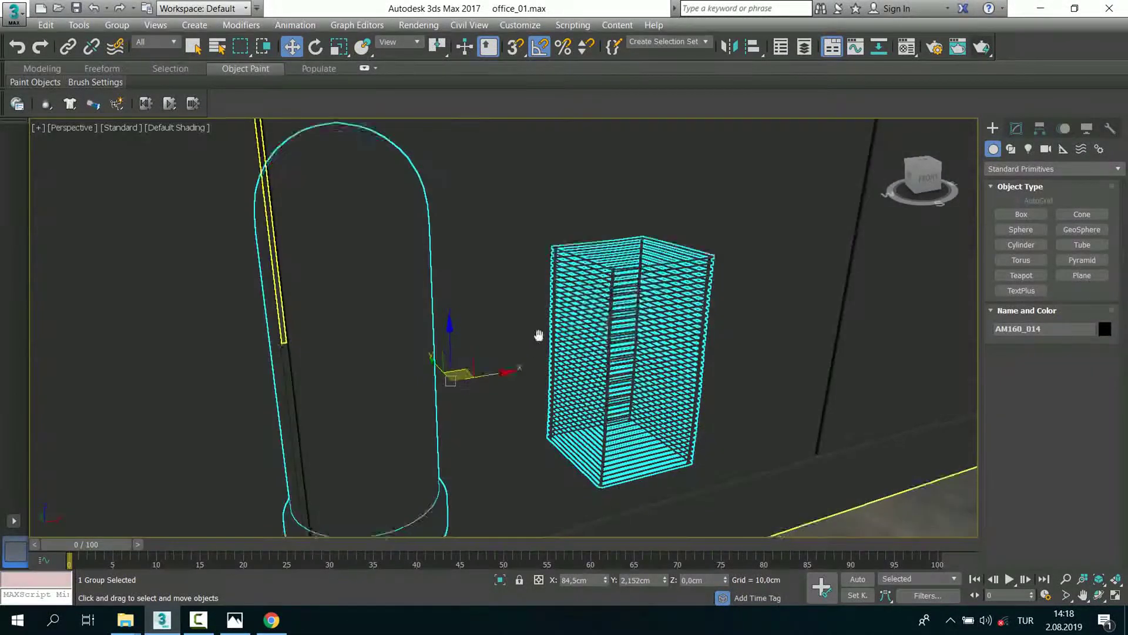
pyautogui.scroll(-5, 536, 329)
pyautogui.scroll(4, 539, 313)
pyautogui.scroll(2, 556, 221)
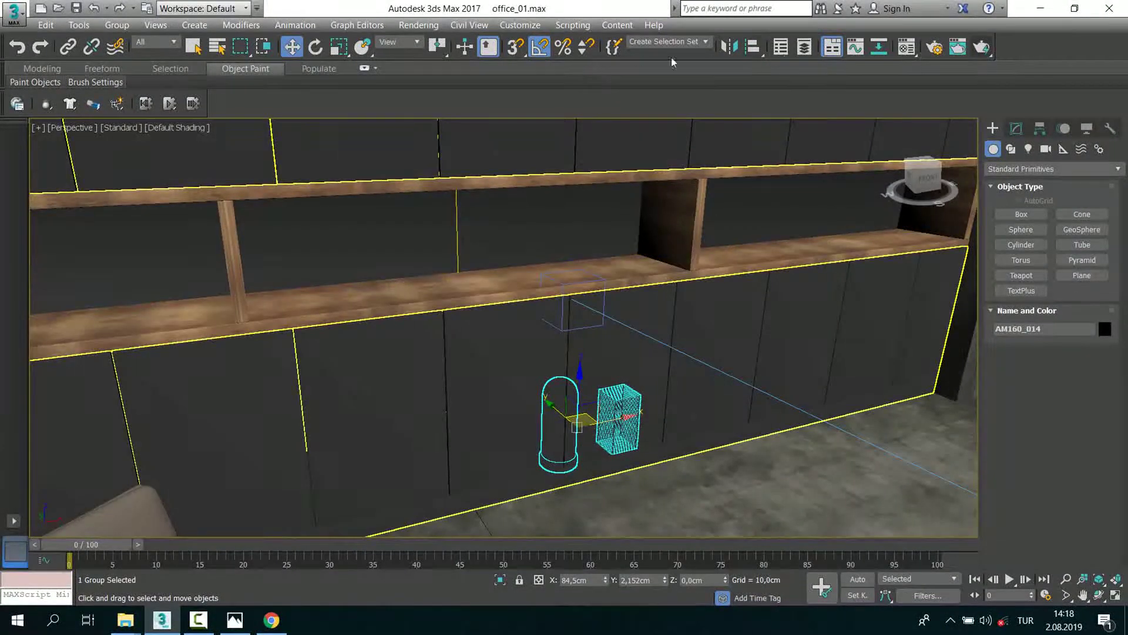
pyautogui.click(754, 47)
pyautogui.click(617, 294)
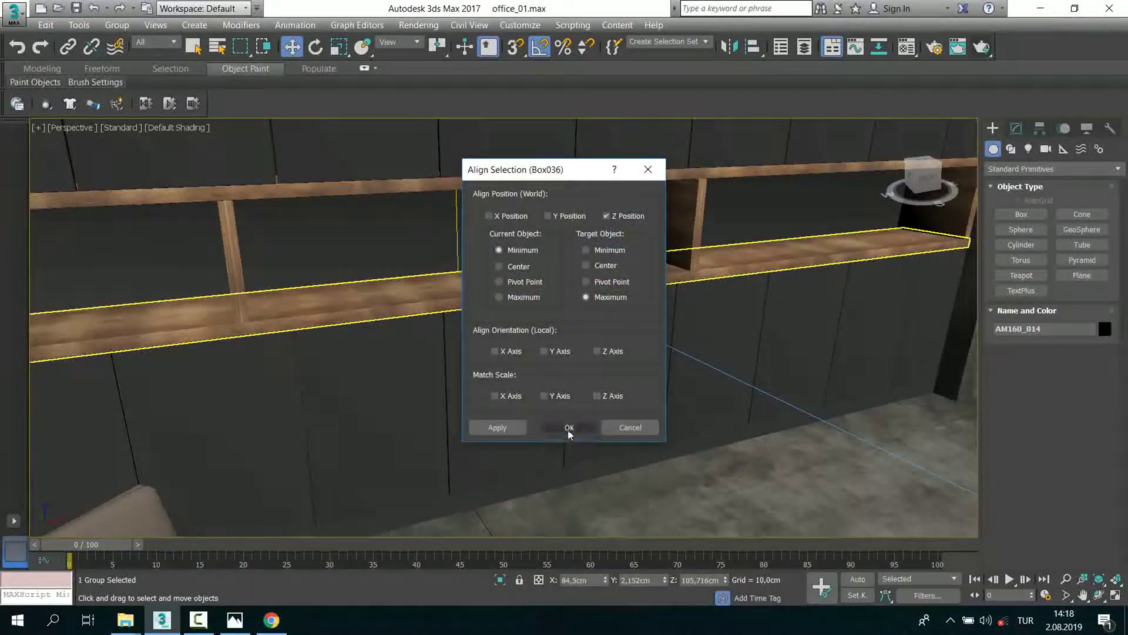
pyautogui.click(569, 428)
# Step: Scale the group uniformly to 78%, re-align it on the shelf, and slide it left
pyautogui.scroll(2, 565, 264)
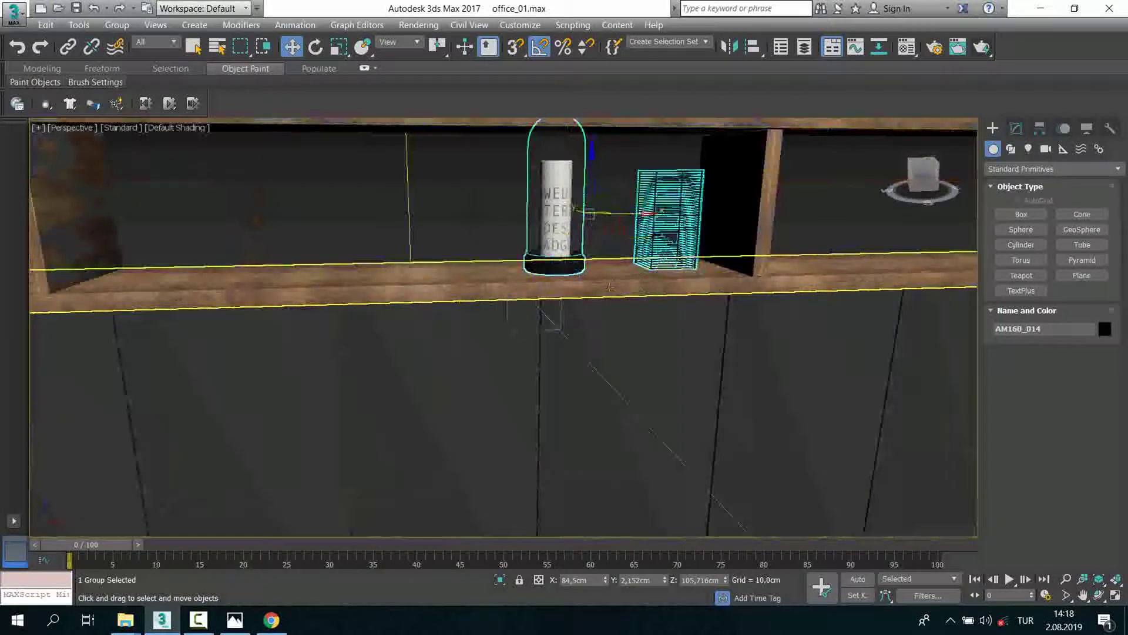
pyautogui.scroll(2, 564, 264)
pyautogui.click(339, 47)
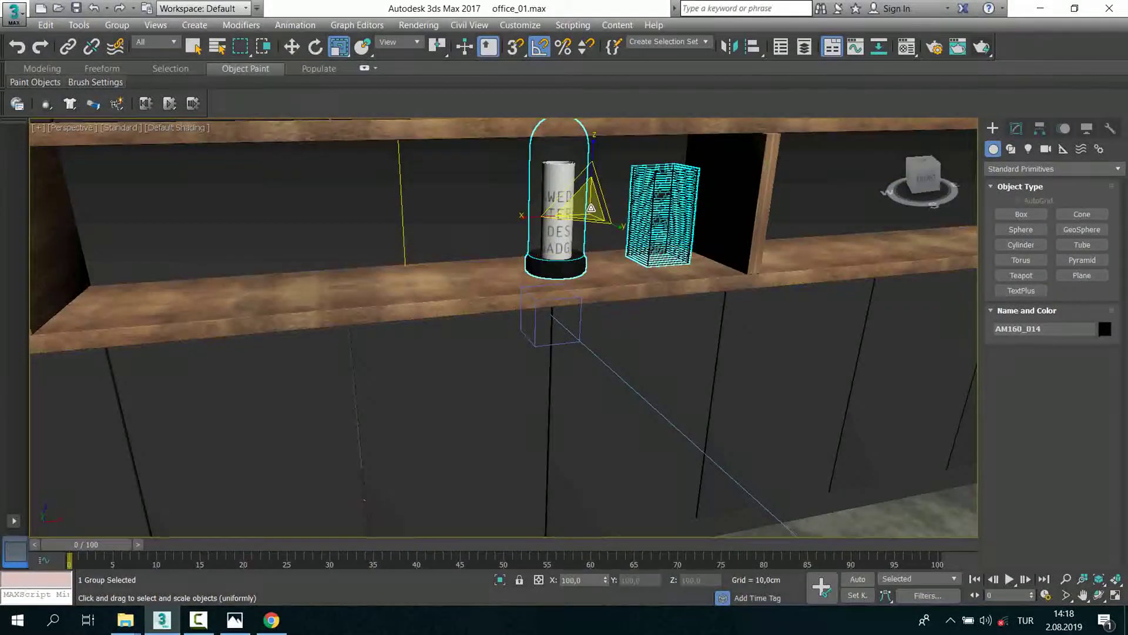
pyautogui.moveTo(593, 212); pyautogui.dragTo(595, 227)
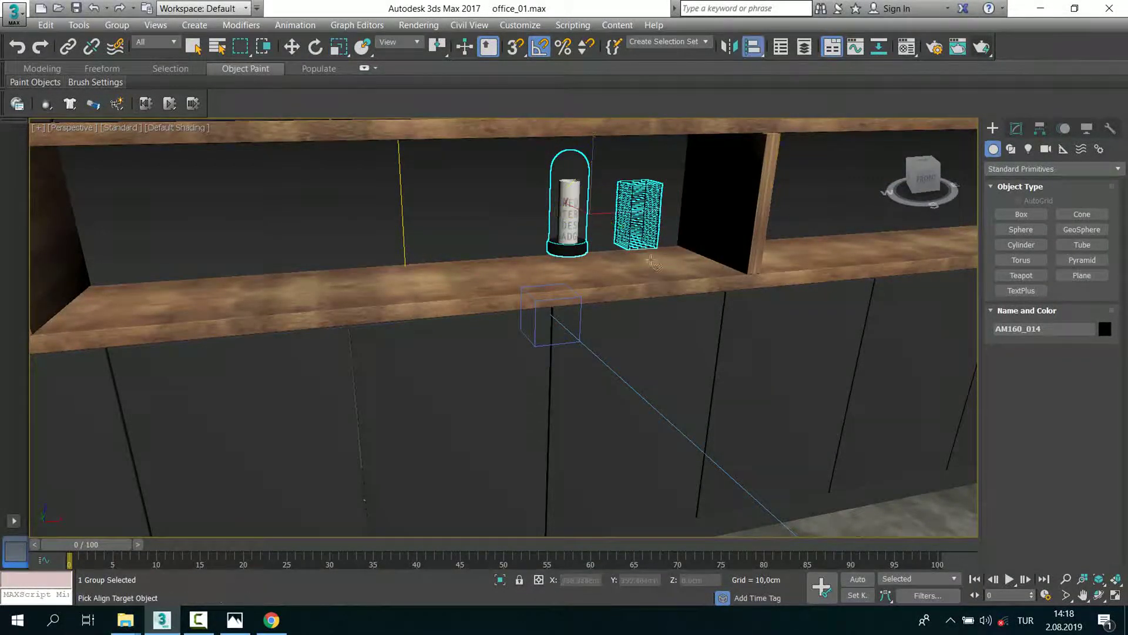
pyautogui.click(641, 275)
pyautogui.click(569, 427)
pyautogui.scroll(2, 492, 409)
pyautogui.moveTo(543, 233); pyautogui.dragTo(515, 233)
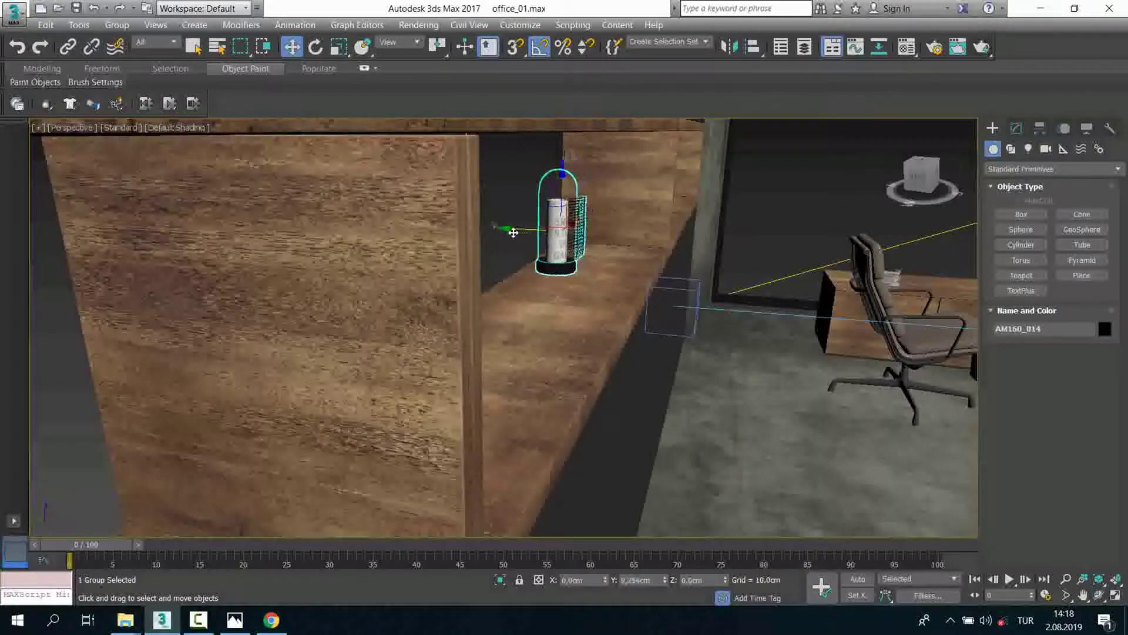
pyautogui.scroll(-5, 611, 298)
pyautogui.scroll(-5, 646, 311)
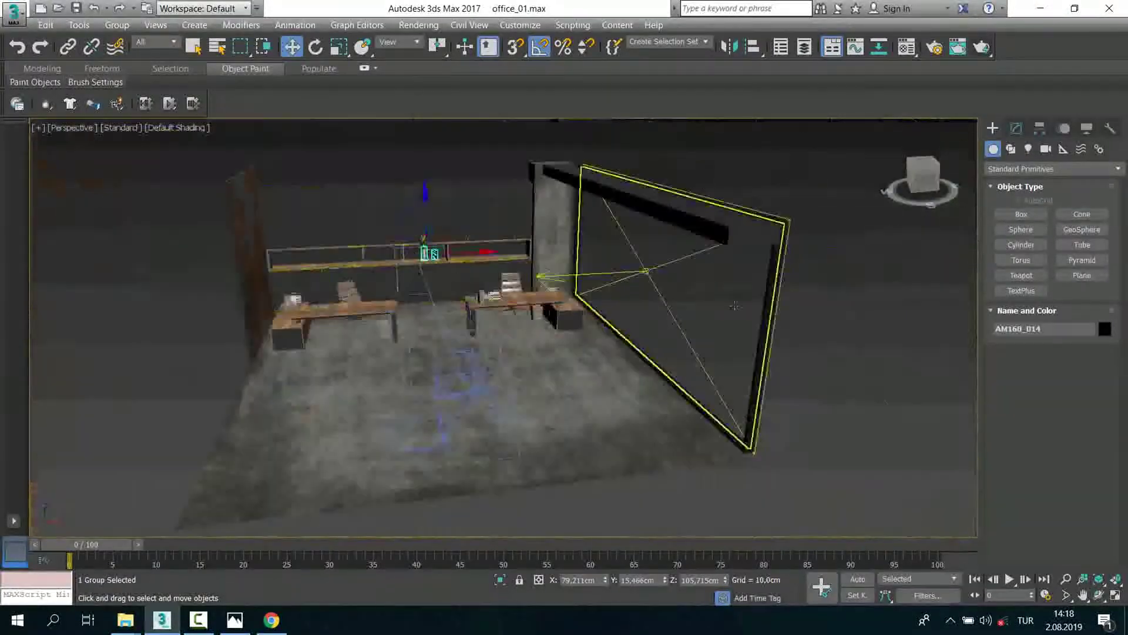
# Step: Orbit in to inspect the L-shaped desk group, then deselect it
pyautogui.click(788, 333)
pyautogui.moveTo(721, 338)
pyautogui.keyDown('alt'); pyautogui.mouseDown(button='middle')
pyautogui.moveTo(539, 333)
pyautogui.moveTo(459, 362)
pyautogui.mouseUp(button='middle'); pyautogui.keyUp('alt')
pyautogui.scroll(3, 539, 333)
pyautogui.scroll(3, 388, 411)
pyautogui.click(387, 411)
pyautogui.scroll(5, 387, 411)
pyautogui.keyDown('alt'); pyautogui.moveTo(412, 400); pyautogui.dragTo(454, 367, button='middle'); pyautogui.keyUp('alt')
pyautogui.scroll(-5, 454, 368)
pyautogui.scroll(3, 454, 368)
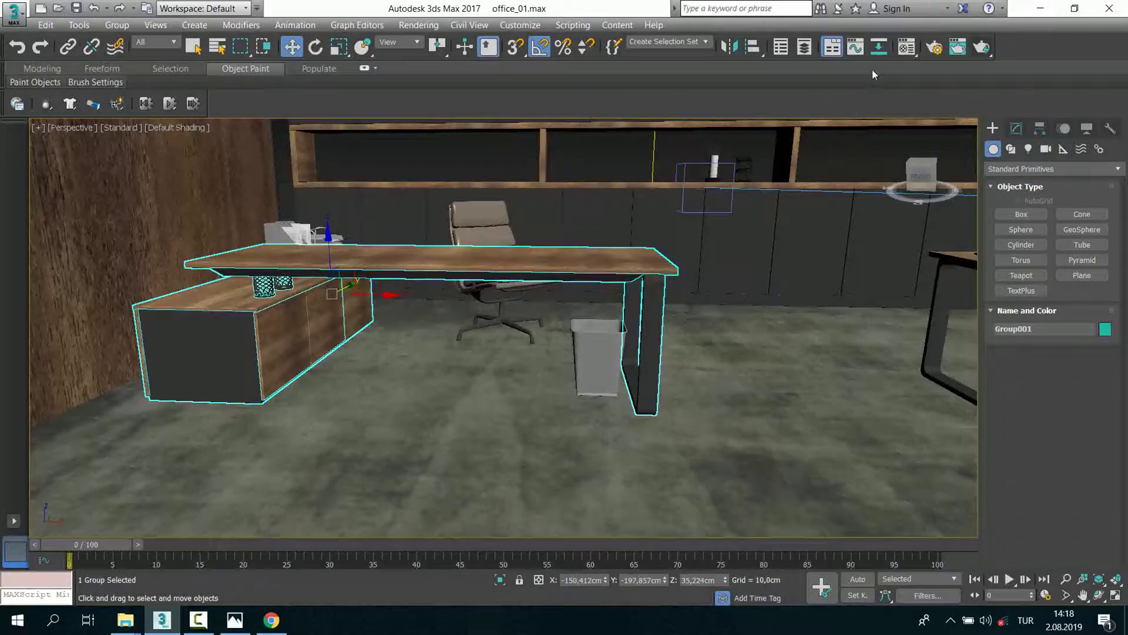
pyautogui.keyDown('alt'); pyautogui.moveTo(89, 361); pyautogui.dragTo(56, 422, button='middle'); pyautogui.keyUp('alt')
pyautogui.hotkey('ctrl', 'd')
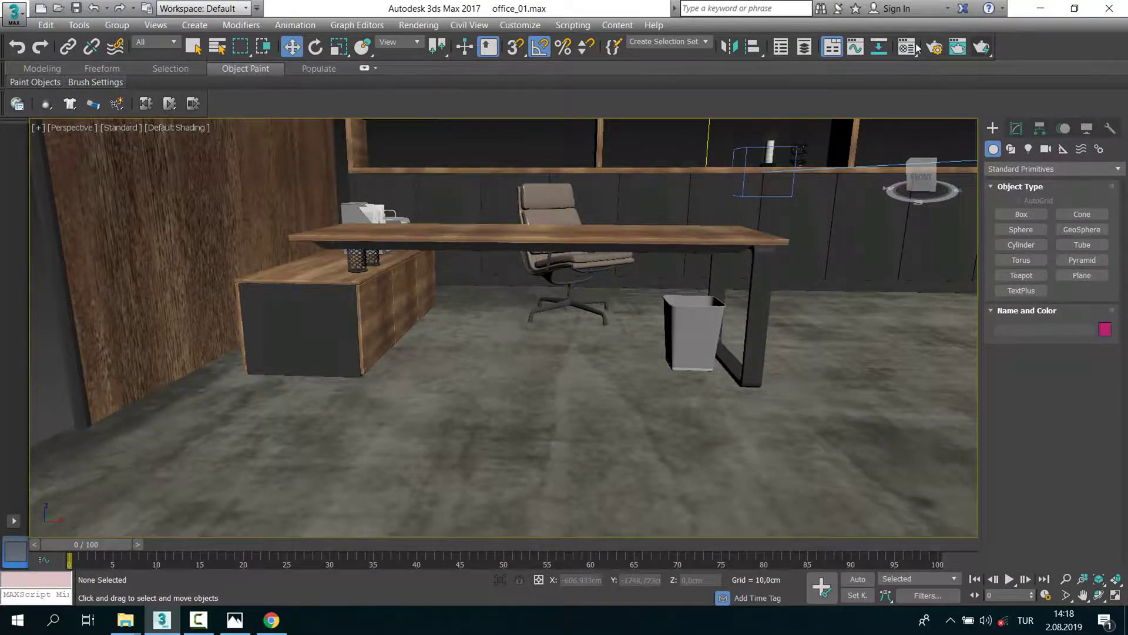
# Step: Magnify the AM160_014_black material preview in the Material Editor, then close it
pyautogui.press('m')
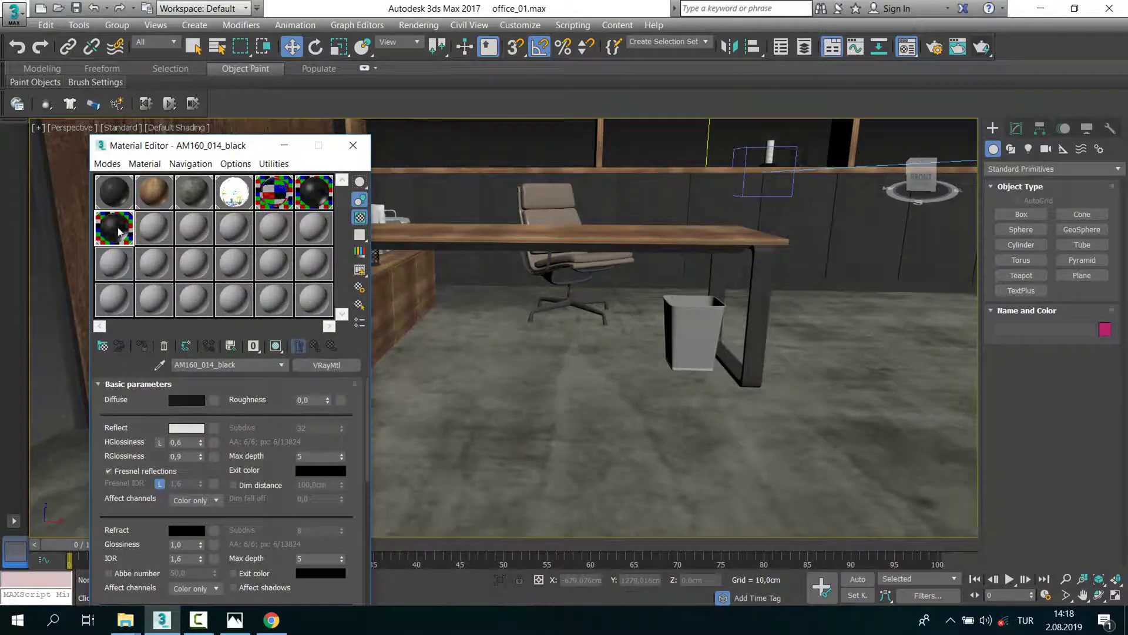
pyautogui.doubleClick(120, 231)
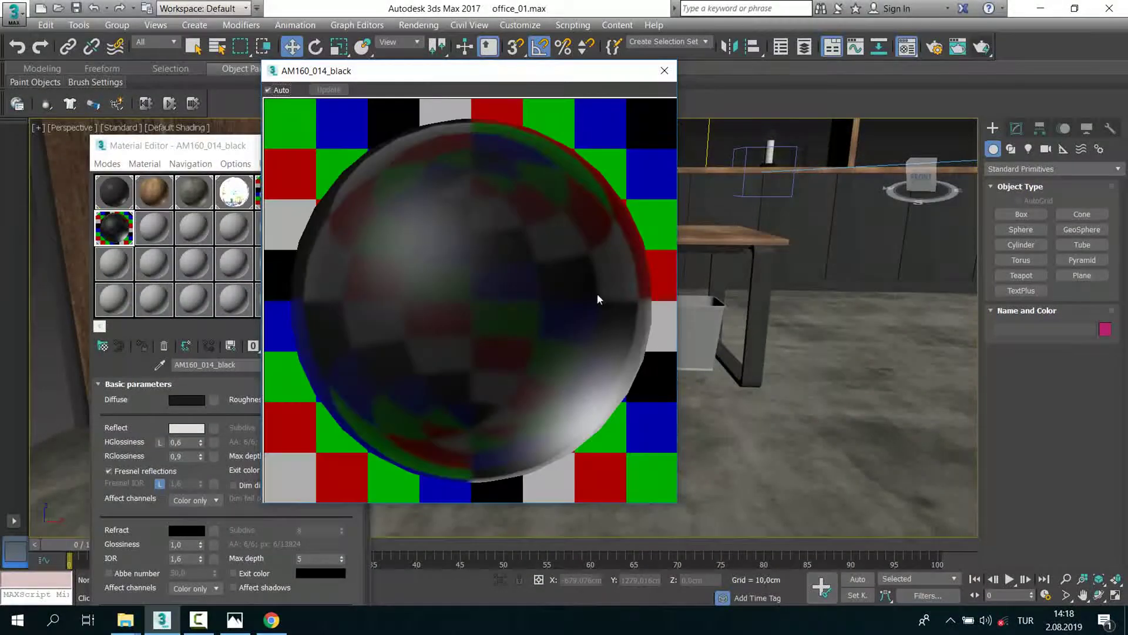
pyautogui.click(663, 80)
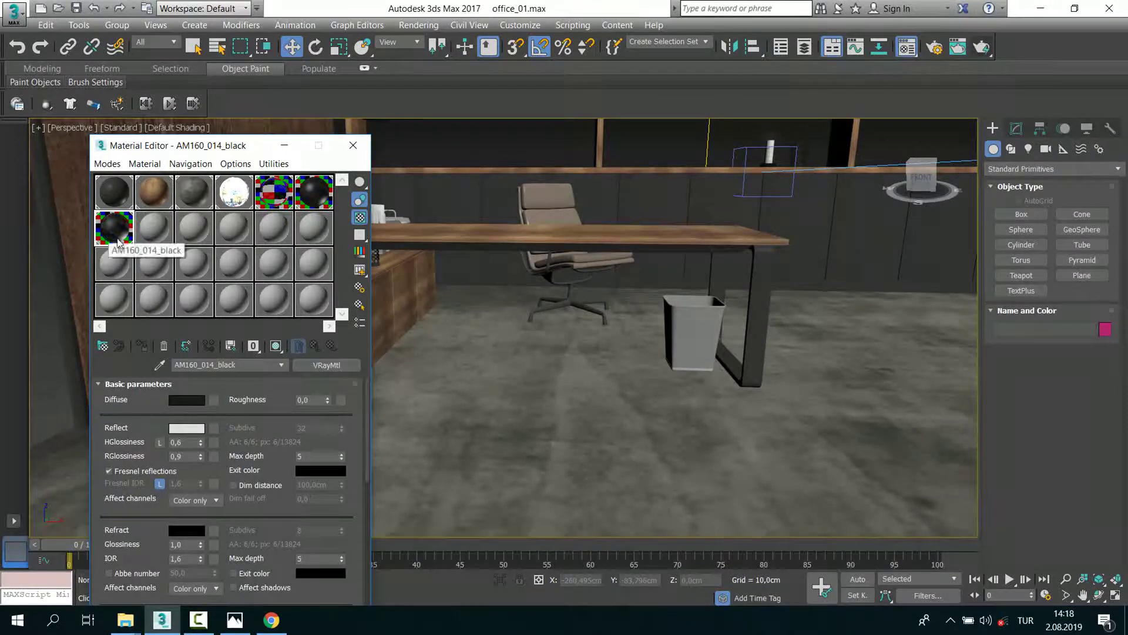
# Step: Select and frame the desk group, then bring up its right-click options
pyautogui.click(764, 291)
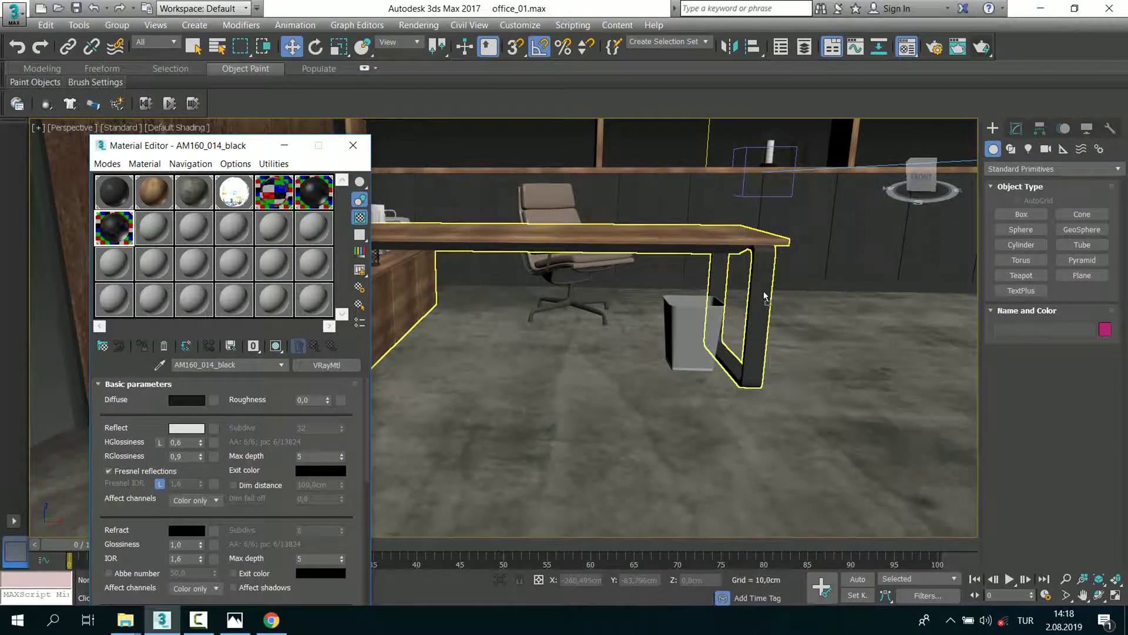
pyautogui.press('z')
pyautogui.moveTo(112, 222); pyautogui.dragTo(462, 250)
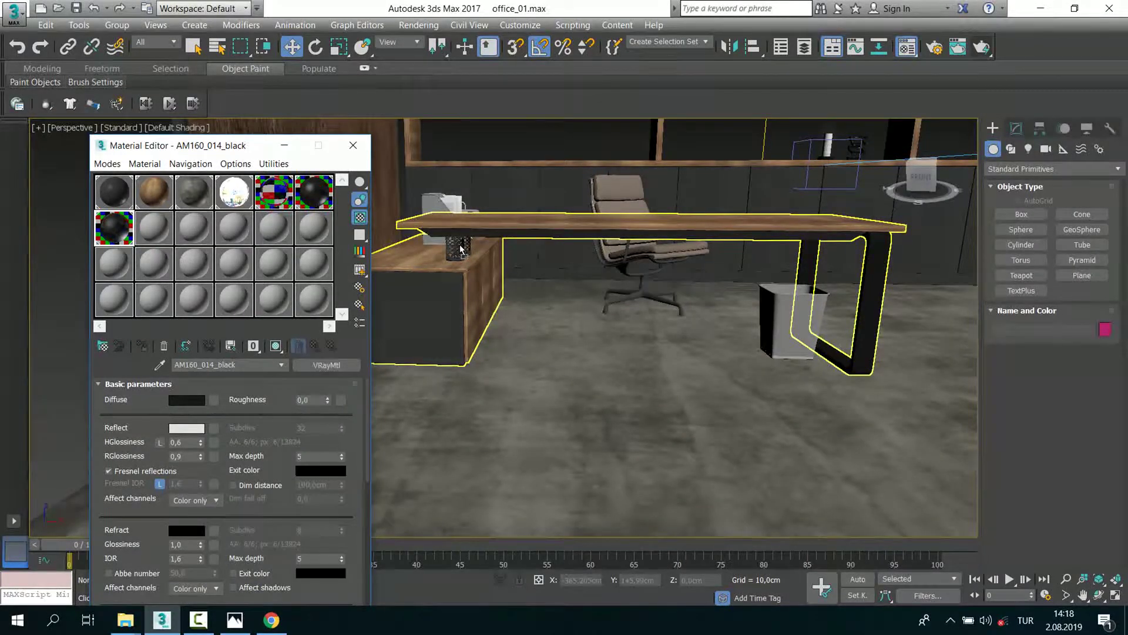
pyautogui.click(435, 285)
pyautogui.rightClick(434, 288)
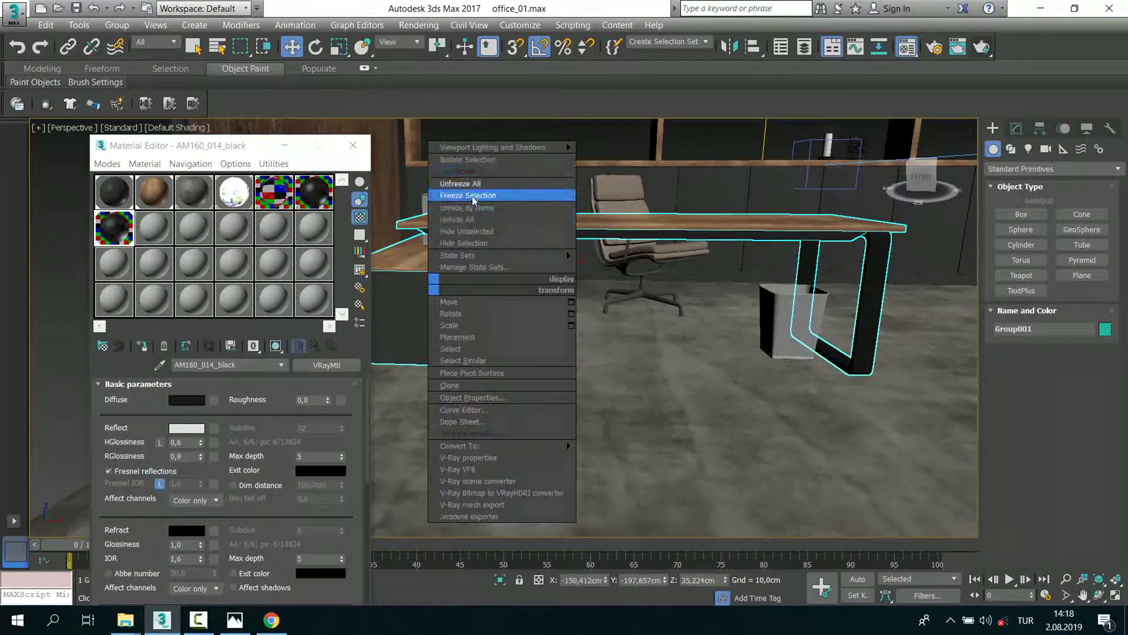
# Step: Isolate the first desk group and open it to reach its parts
pyautogui.click(482, 162)
pyautogui.moveTo(549, 374)
pyautogui.keyDown('alt'); pyautogui.mouseDown(button='middle')
pyautogui.moveTo(599, 340)
pyautogui.moveTo(636, 357)
pyautogui.mouseUp(button='middle'); pyautogui.keyUp('alt')
pyautogui.scroll(3, 636, 357)
pyautogui.scroll(2, 635, 356)
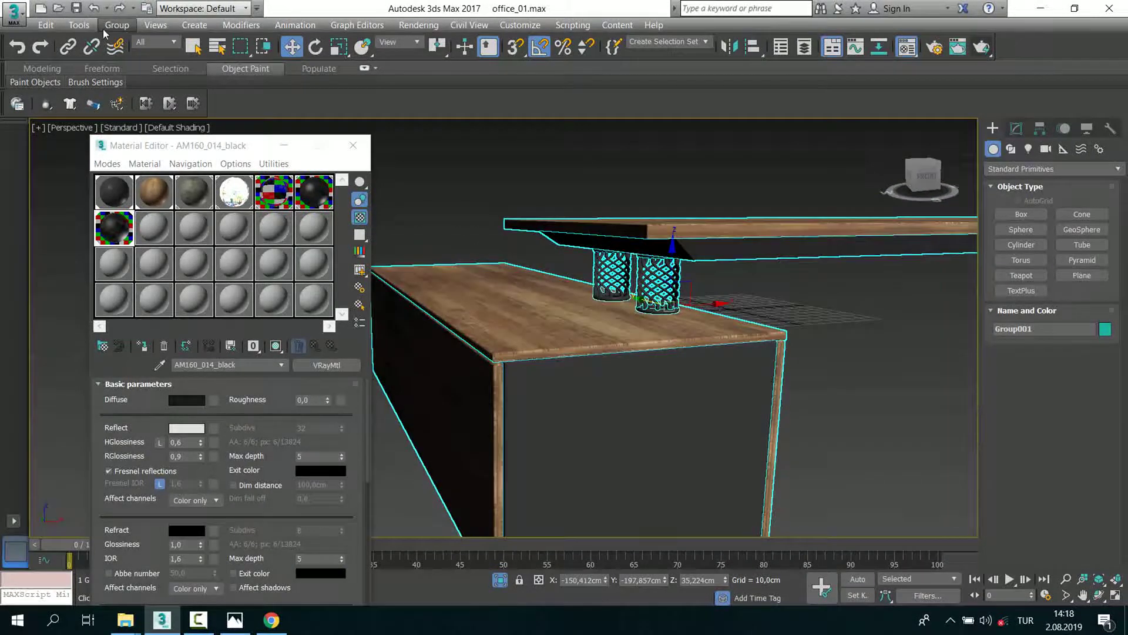
pyautogui.click(117, 25)
pyautogui.click(115, 71)
pyautogui.scroll(4, 639, 251)
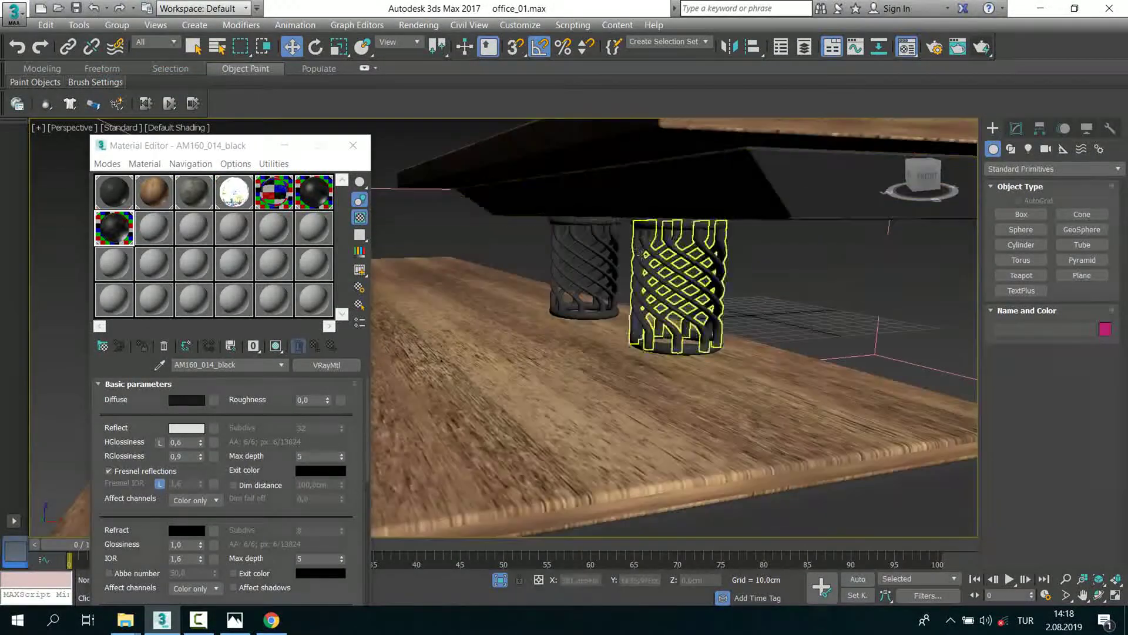
# Step: Assign AM160_014_black to both lattice cups' rims, bodies and bottoms
pyautogui.click(676, 222)
pyautogui.keyDown('ctrl'); pyautogui.click(585, 222); pyautogui.keyUp('ctrl')
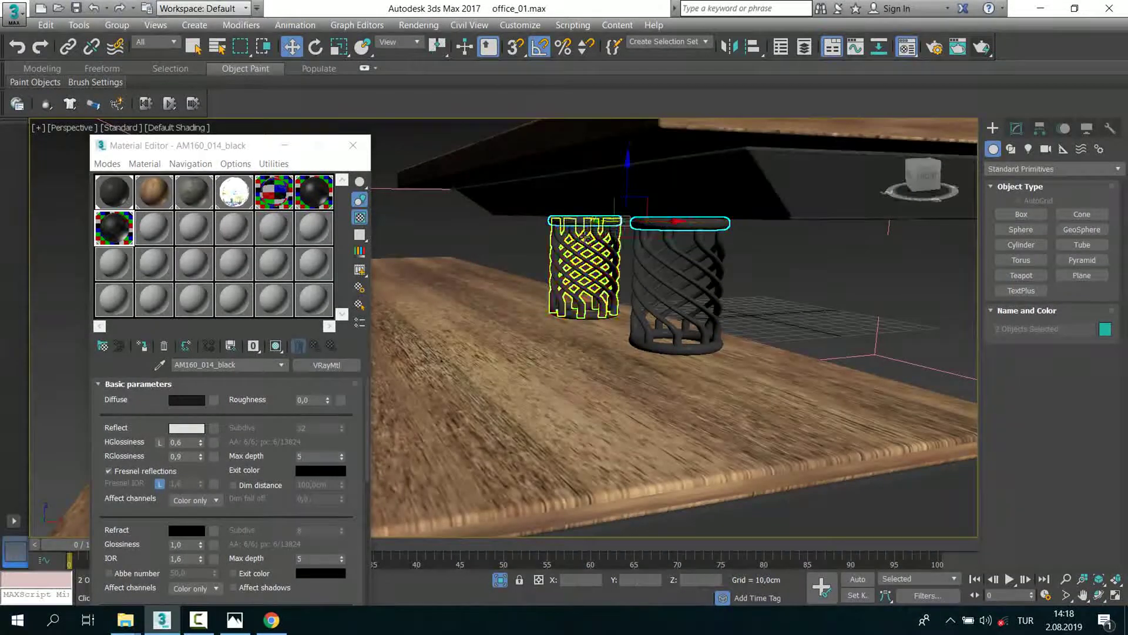
pyautogui.keyDown('ctrl'); pyautogui.click(587, 239); pyautogui.keyUp('ctrl')
pyautogui.keyDown('ctrl'); pyautogui.click(586, 320); pyautogui.keyUp('ctrl')
pyautogui.moveTo(136, 233); pyautogui.dragTo(495, 257)
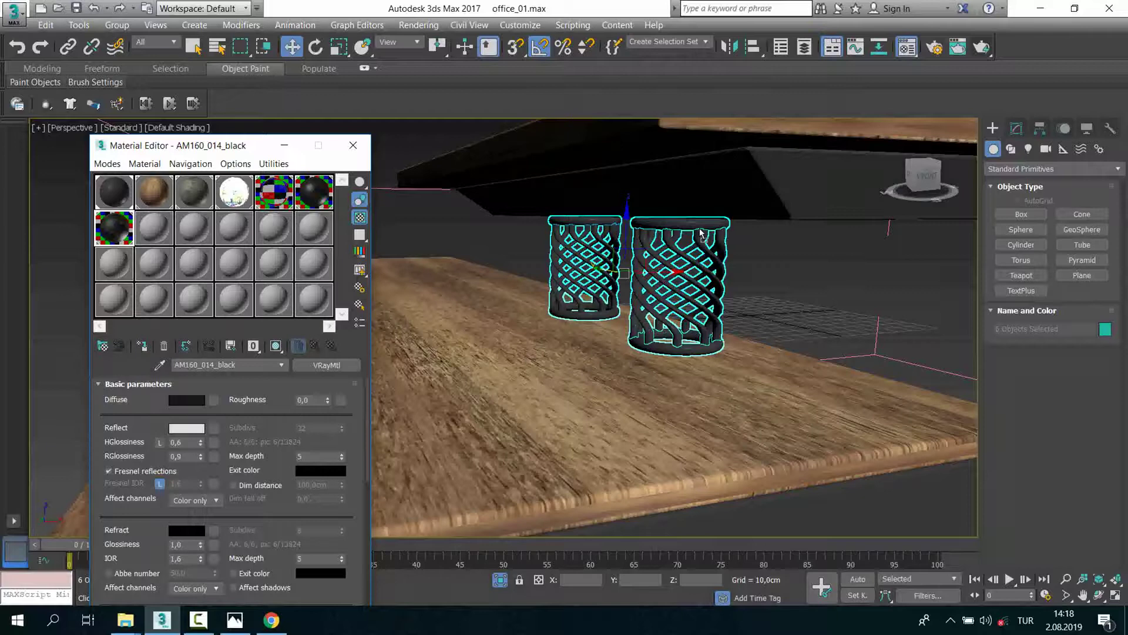
pyautogui.moveTo(701, 232); pyautogui.dragTo(701, 233)
pyautogui.click(527, 336)
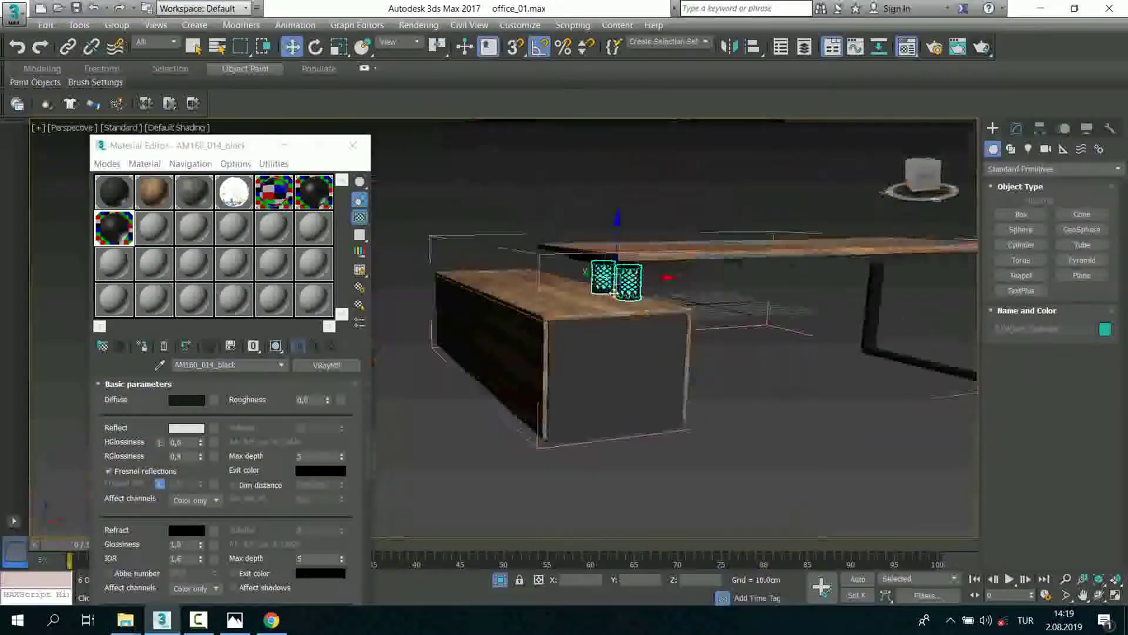
# Step: Close the first desk group and end isolation to show the whole scene
pyautogui.keyDown('alt'); pyautogui.moveTo(542, 340); pyautogui.dragTo(690, 269, button='middle'); pyautogui.keyUp('alt')
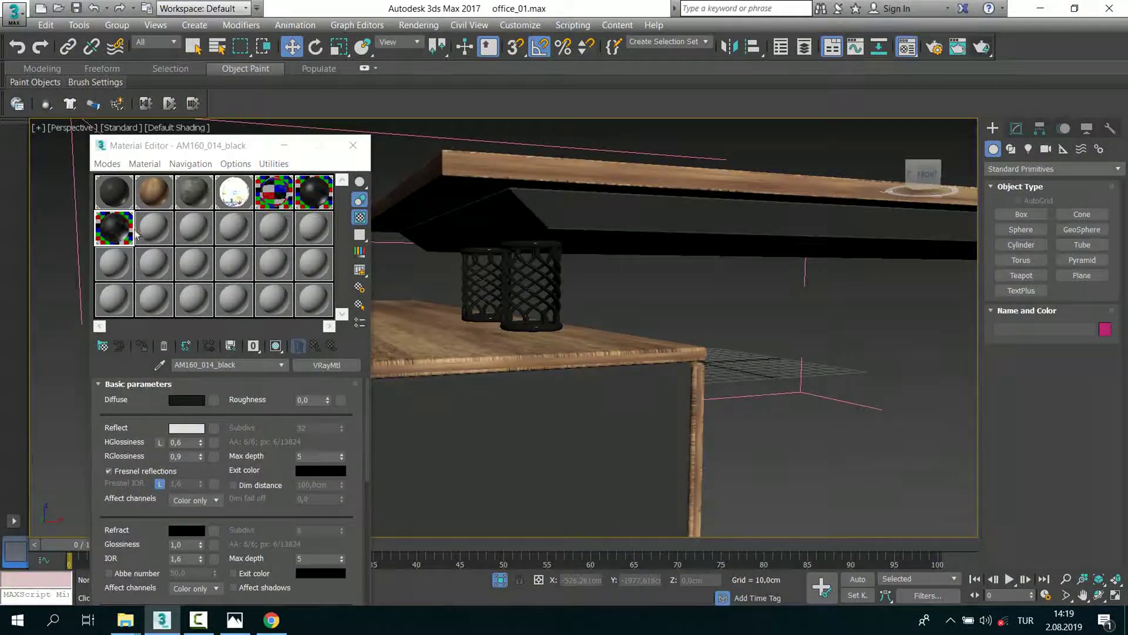
pyautogui.scroll(-10, 637, 270)
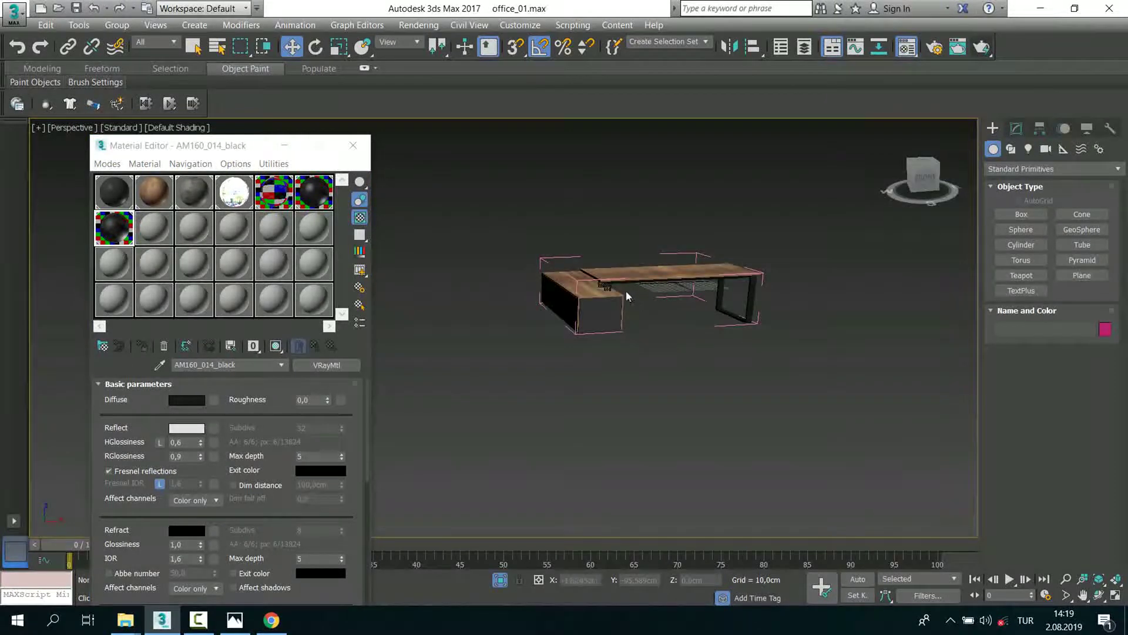
pyautogui.click(640, 274)
pyautogui.click(117, 25)
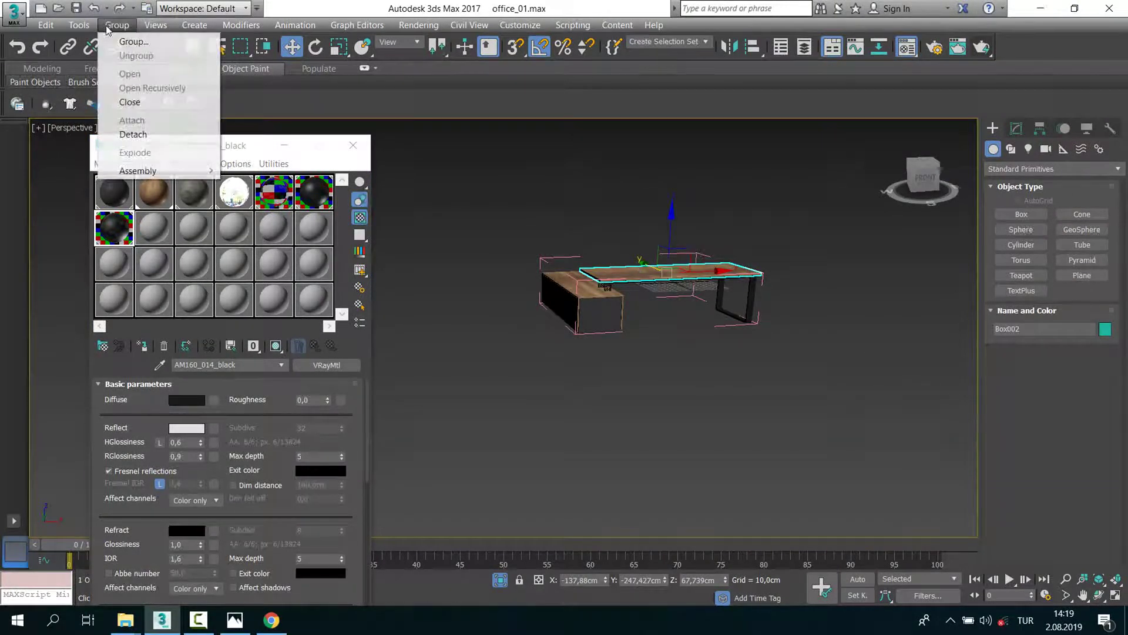
pyautogui.click(125, 101)
pyautogui.moveTo(656, 250); pyautogui.dragTo(529, 241, button='middle')
pyautogui.rightClick(501, 212)
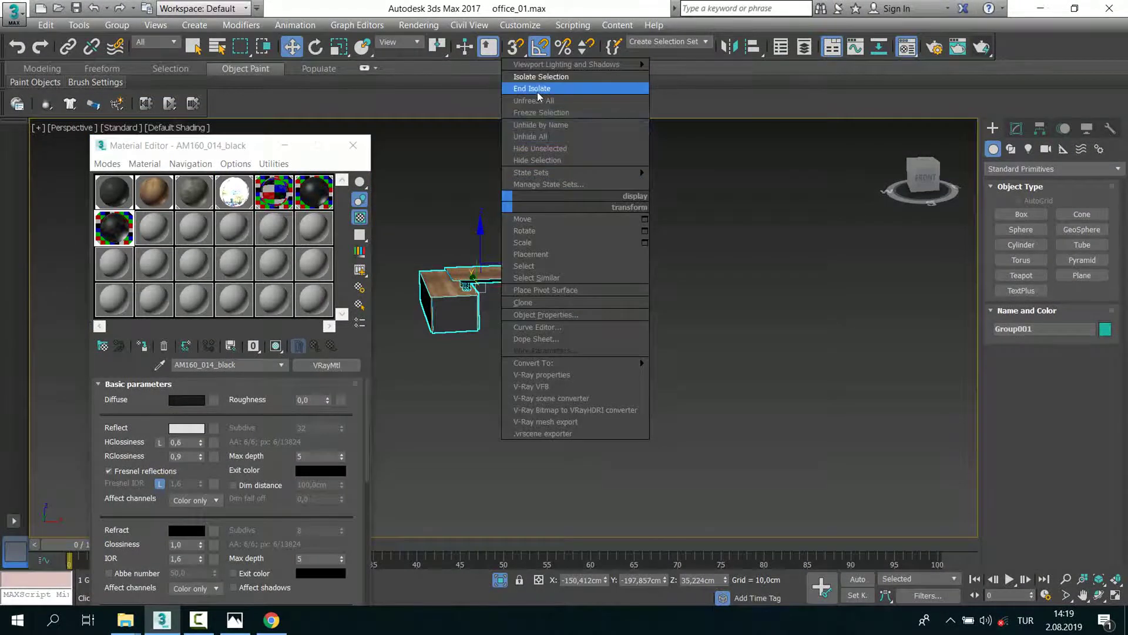
pyautogui.click(544, 94)
# Step: Isolate the second desk group, Group002, and select it
pyautogui.scroll(-5, 571, 297)
pyautogui.keyDown('alt'); pyautogui.moveTo(571, 297); pyautogui.dragTo(649, 263, button='middle'); pyautogui.keyUp('alt')
pyautogui.rightClick(703, 260)
pyautogui.click(755, 179)
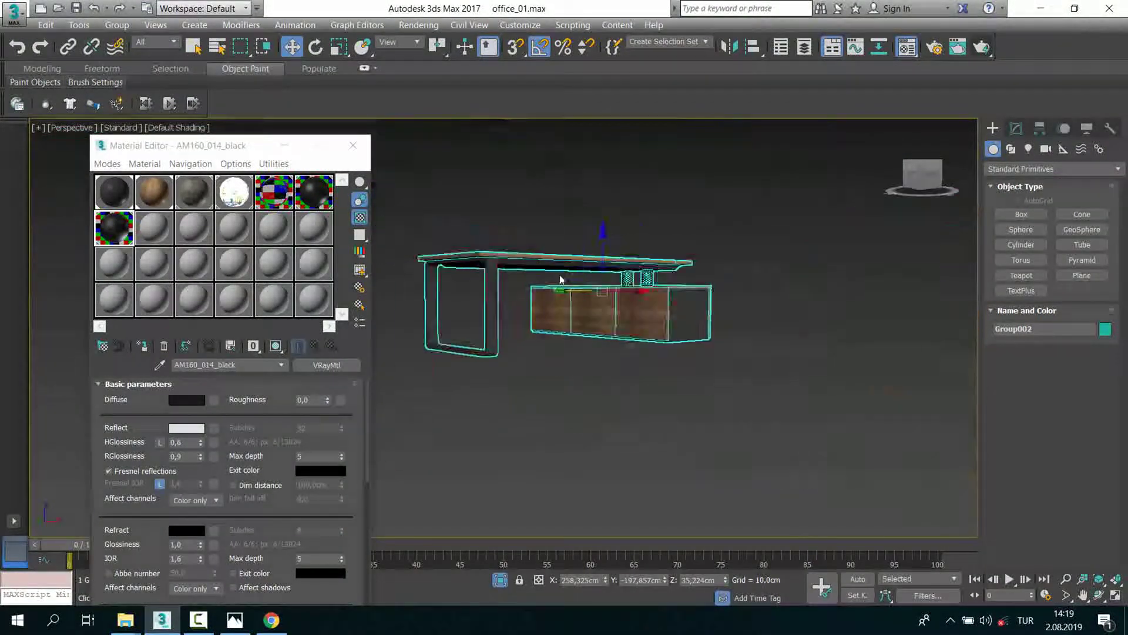
pyautogui.keyDown('alt'); pyautogui.moveTo(560, 279); pyautogui.dragTo(455, 369, button='middle'); pyautogui.keyUp('alt')
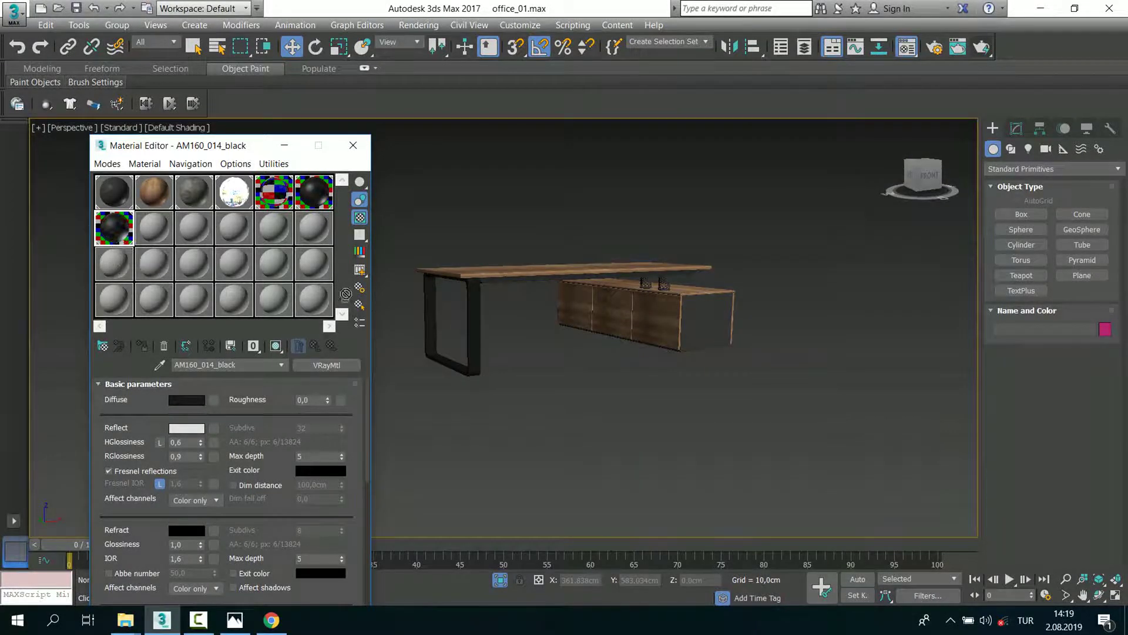
pyautogui.click(519, 286)
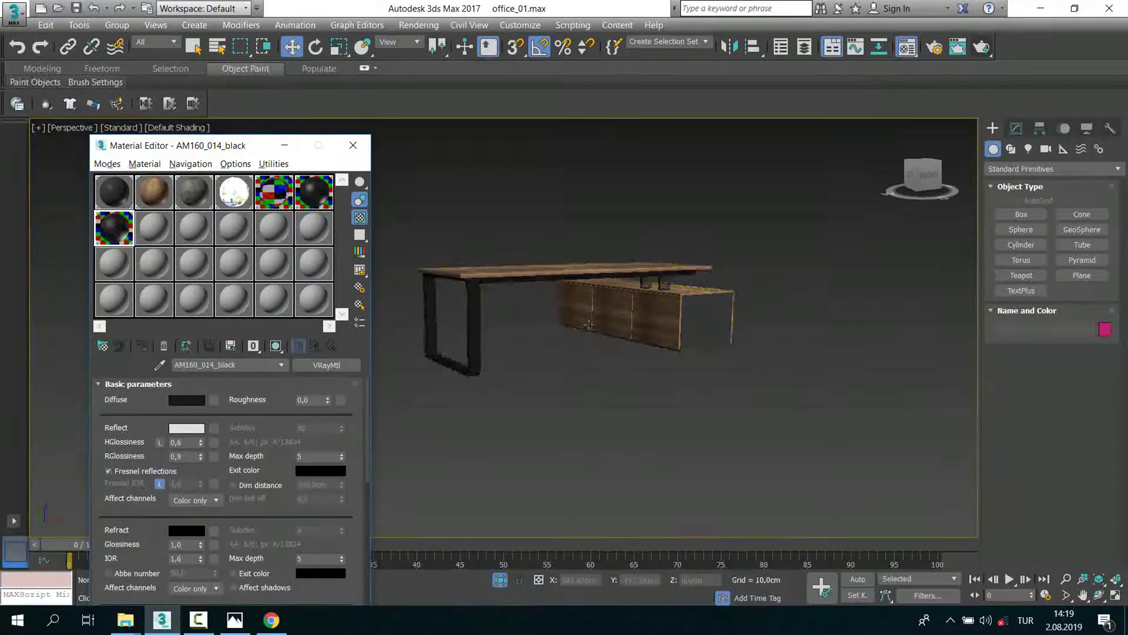
# Step: Open the second desk group and select the two cups on its cabinet
pyautogui.press('z')
pyautogui.click(125, 25)
pyautogui.click(138, 54)
pyautogui.hotkey('alt', 'w')
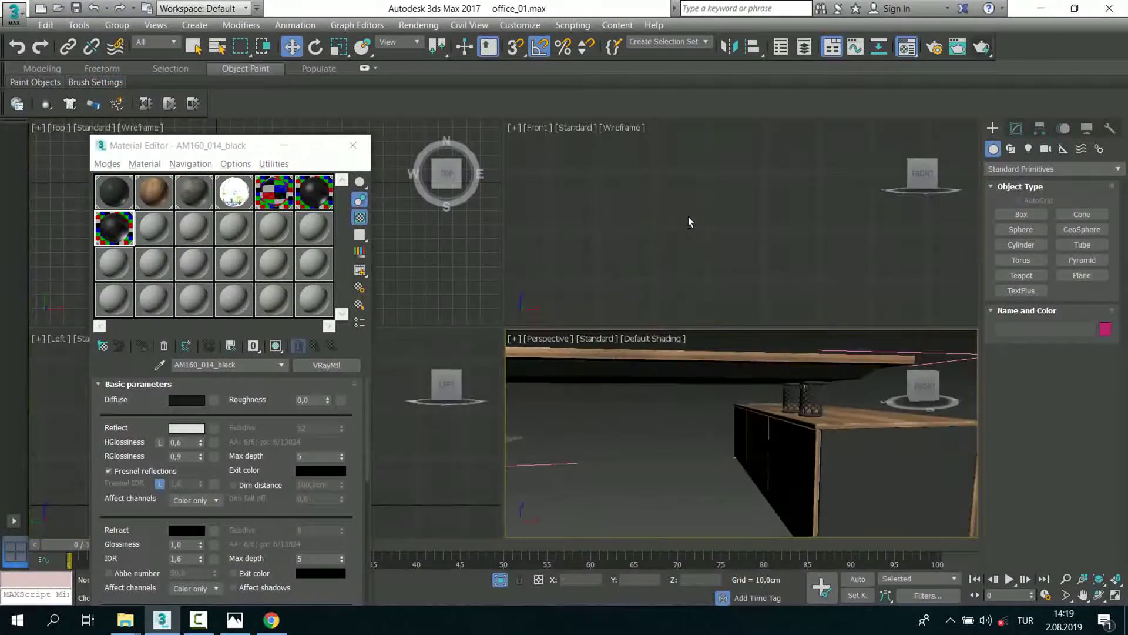
pyautogui.hotkey('alt', 'w')
pyautogui.scroll(2, 654, 291)
pyautogui.scroll(2, 711, 234)
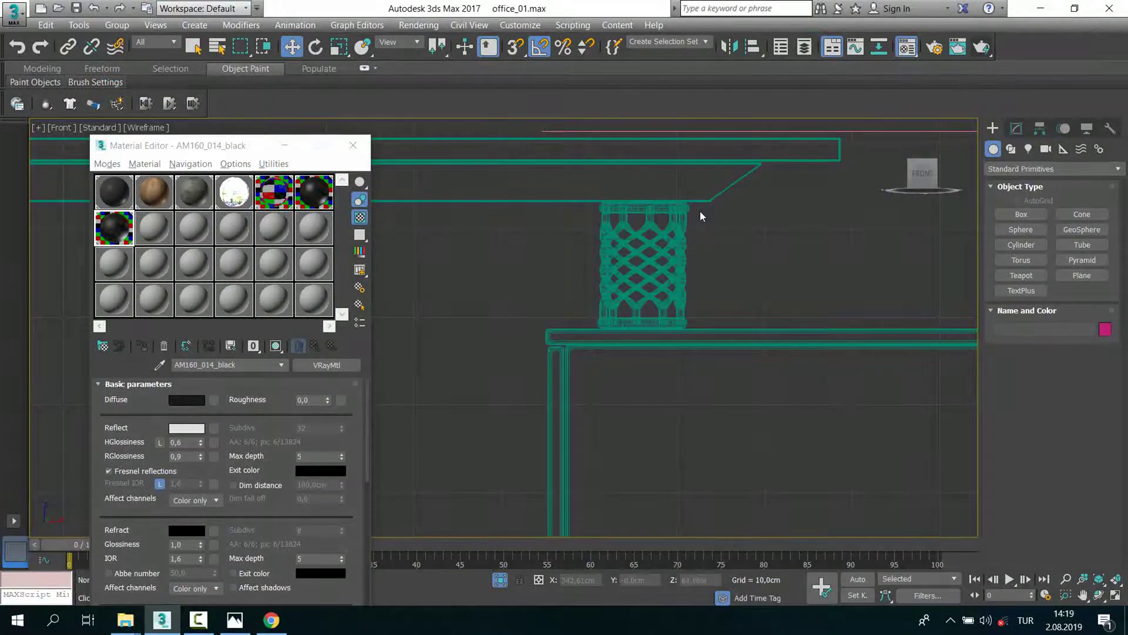
pyautogui.moveTo(590, 327); pyautogui.dragTo(590, 326)
pyautogui.hotkey('alt', 'w')
pyautogui.hotkey('alt', 'w')
# Step: Assign the AM160_014_black material to the second desk's two cups
pyautogui.scroll(2, 653, 294)
pyautogui.keyDown('alt'); pyautogui.moveTo(652, 293); pyautogui.dragTo(651, 286, button='middle'); pyautogui.keyUp('alt')
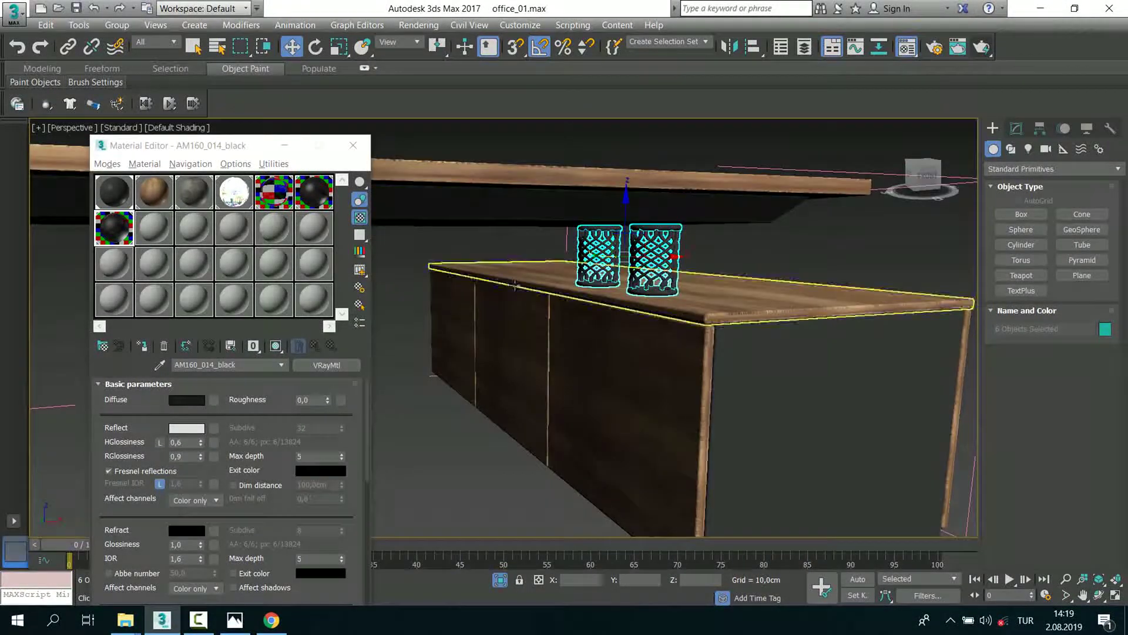
pyautogui.moveTo(680, 238); pyautogui.dragTo(676, 244)
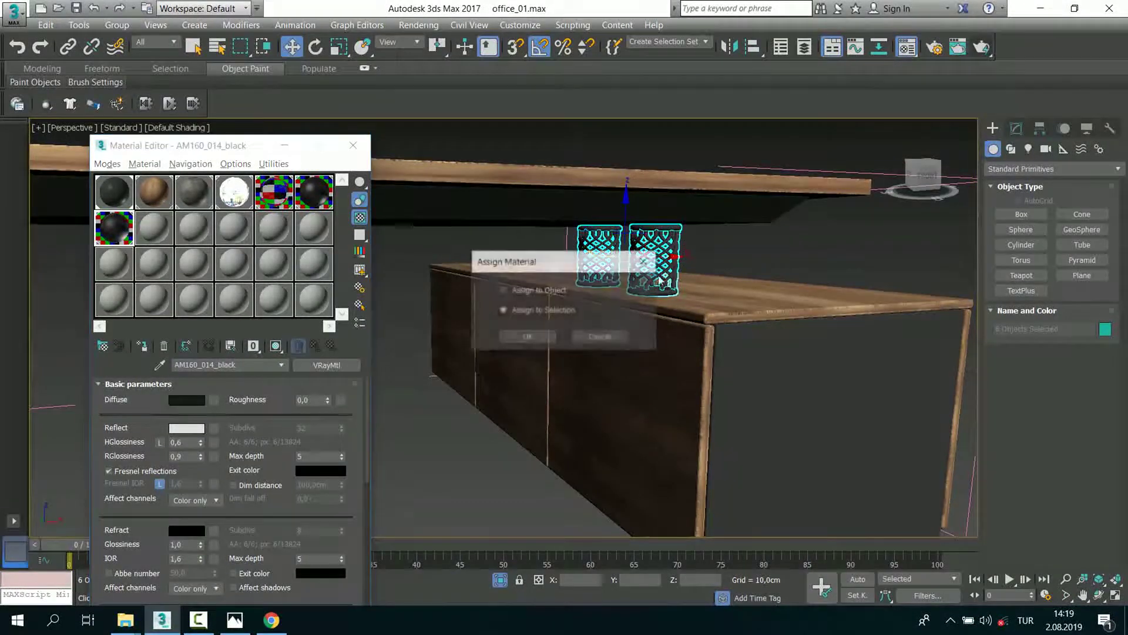
pyautogui.click(513, 336)
pyautogui.scroll(-2, 579, 265)
pyautogui.scroll(-2, 579, 265)
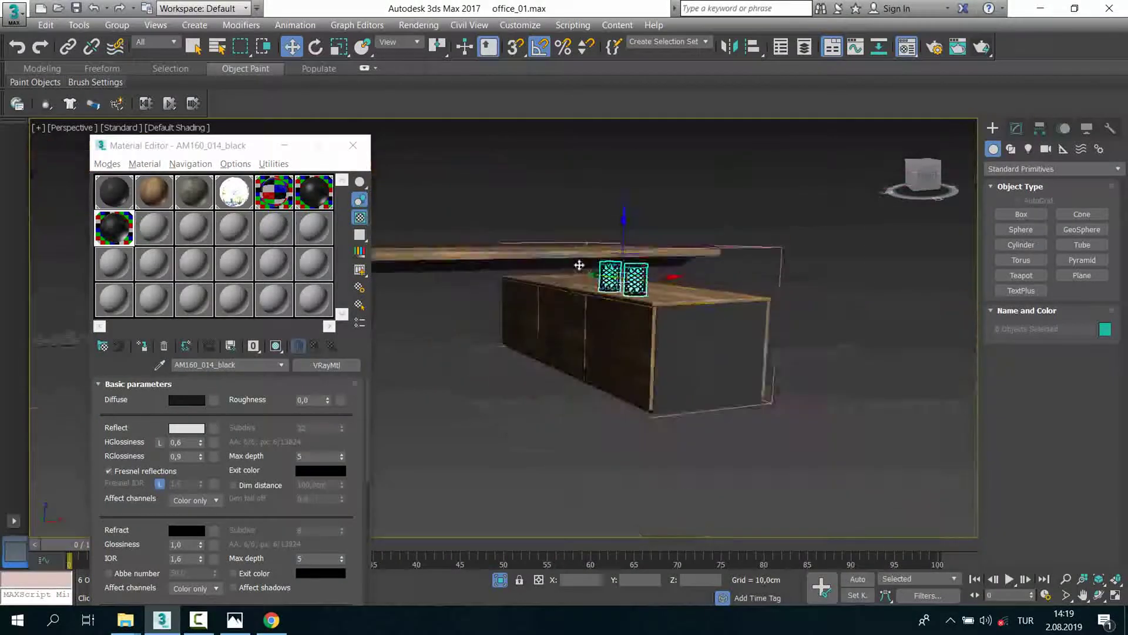
# Step: Close the desk group and Material Editor, and end isolation to show the office
pyautogui.click(117, 24)
pyautogui.click(129, 101)
pyautogui.click(353, 145)
pyautogui.rightClick(454, 143)
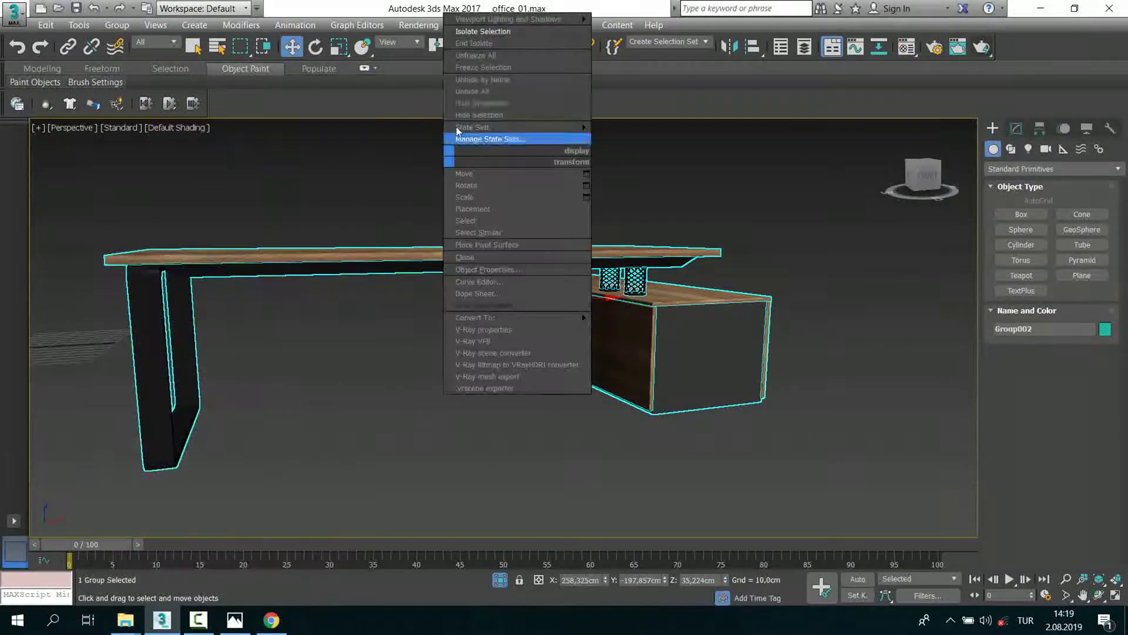
pyautogui.click(474, 43)
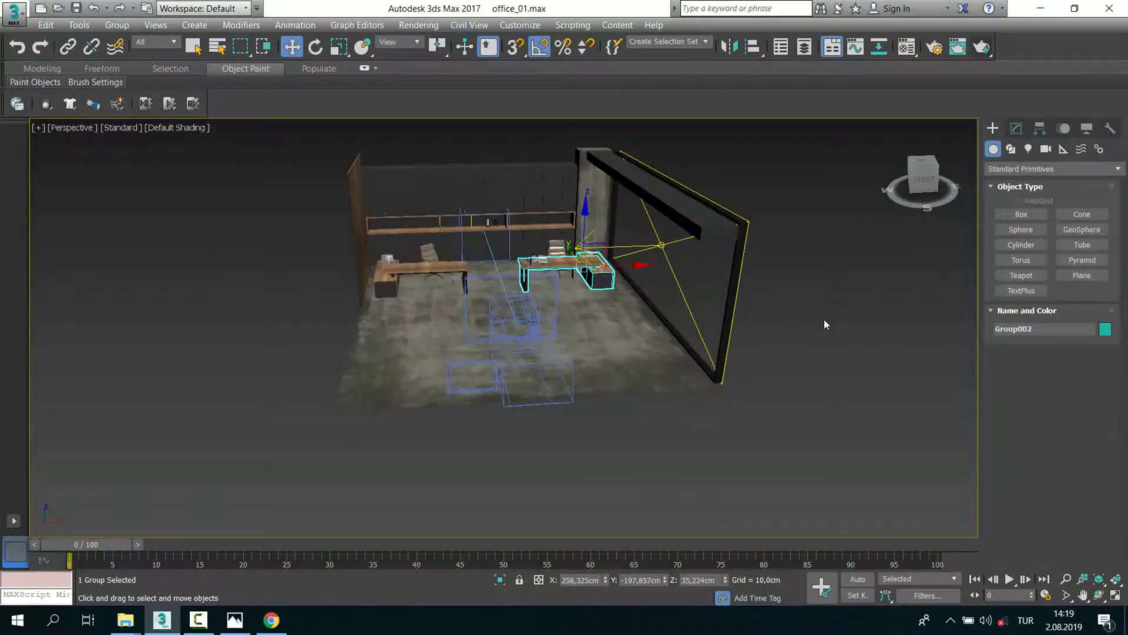
pyautogui.click(585, 353)
pyautogui.keyDown('alt'); pyautogui.moveTo(585, 353); pyautogui.dragTo(590, 312, button='middle'); pyautogui.keyUp('alt')
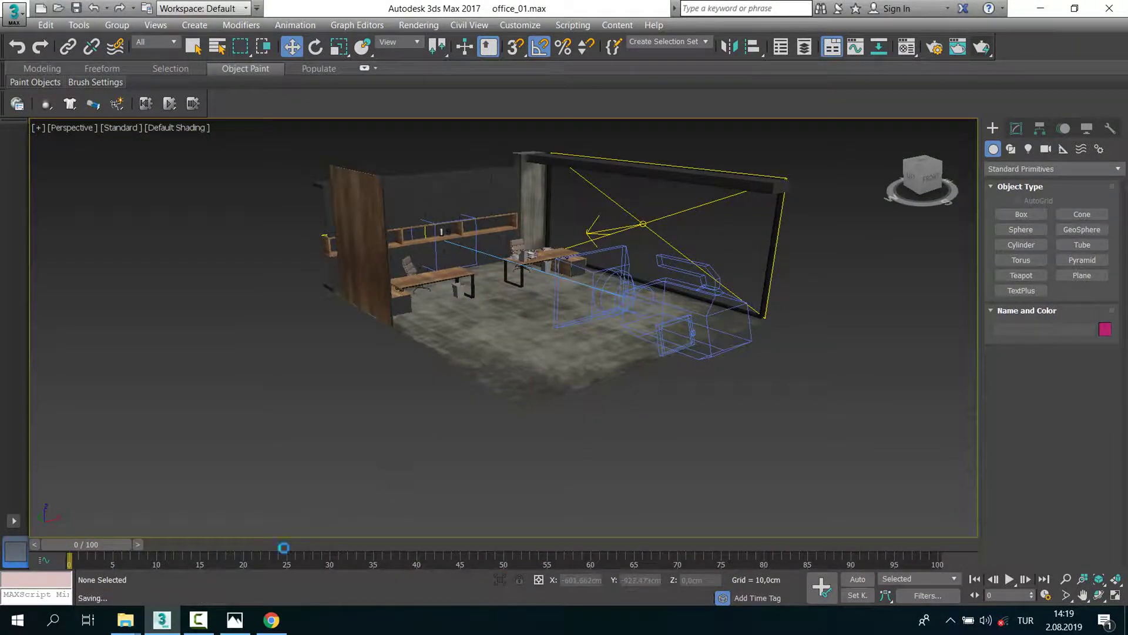
# Step: Check the reference office photo, then move File Explorer up to the parent folder
pyautogui.click(246, 621)
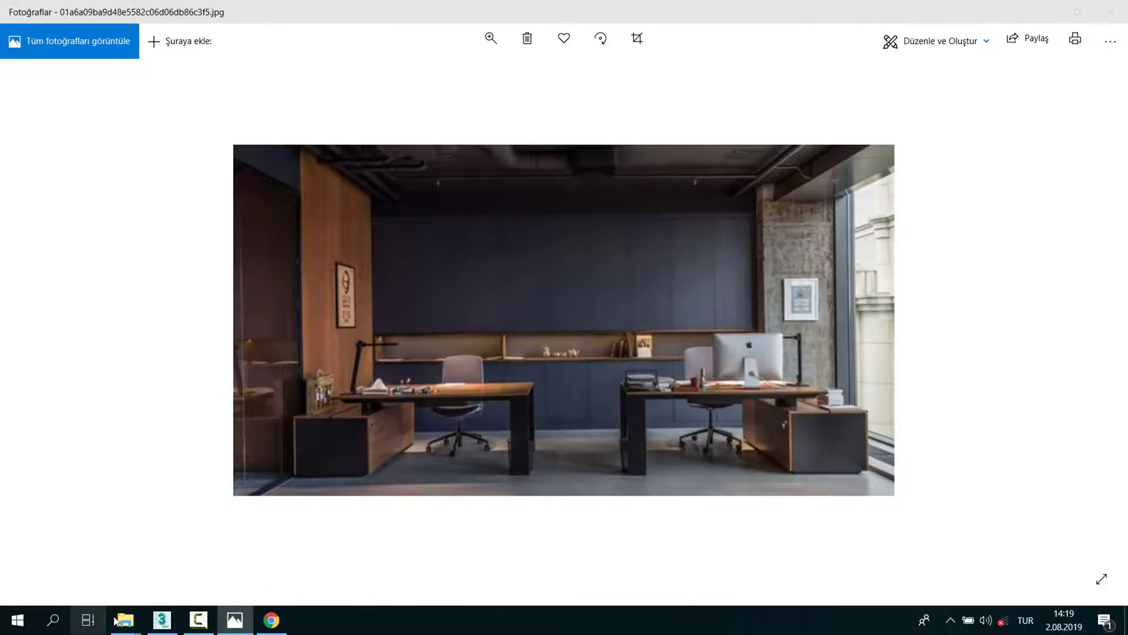
pyautogui.click(88, 619)
pyautogui.moveTo(125, 620)
pyautogui.click(118, 575)
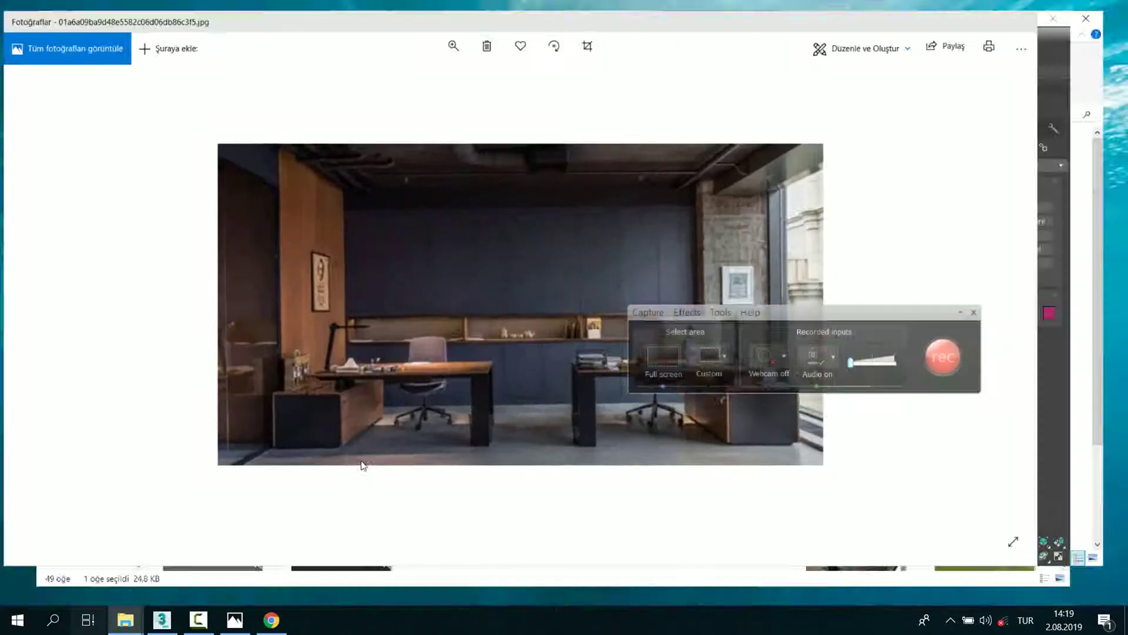
pyautogui.hotkey('alt', 'Up')
pyautogui.hotkey('alt', 'Up')
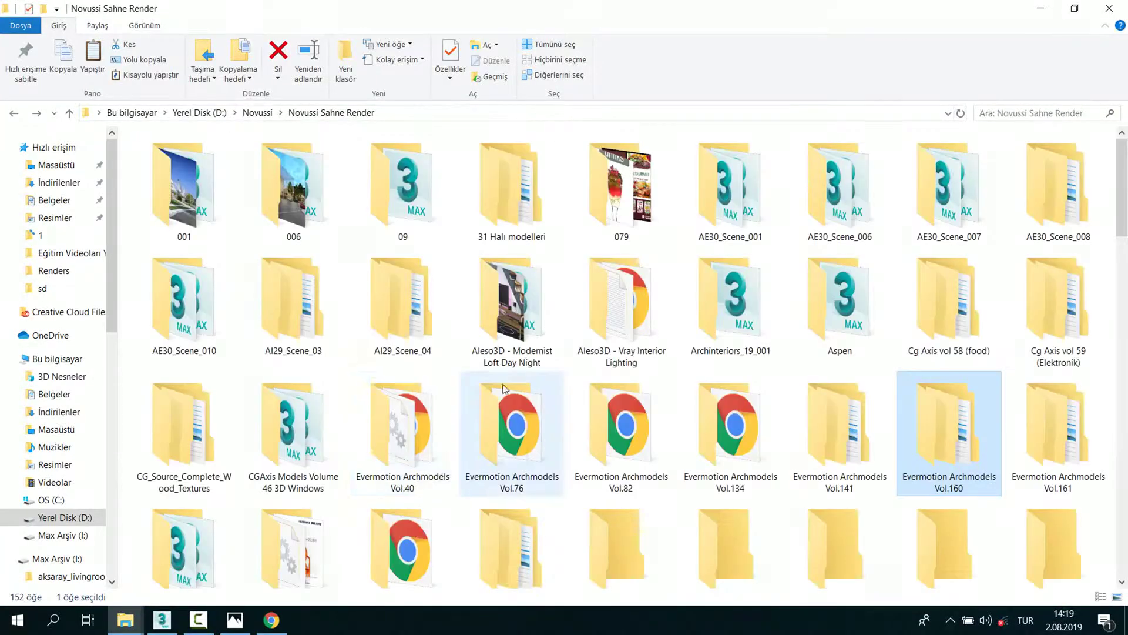
# Step: Browse the Vol.161 Renders and Vol.141 Catalog folders under Novussi Sahne Render
pyautogui.press('Right')
pyautogui.press('Return')
pyautogui.doubleClick(167, 177)
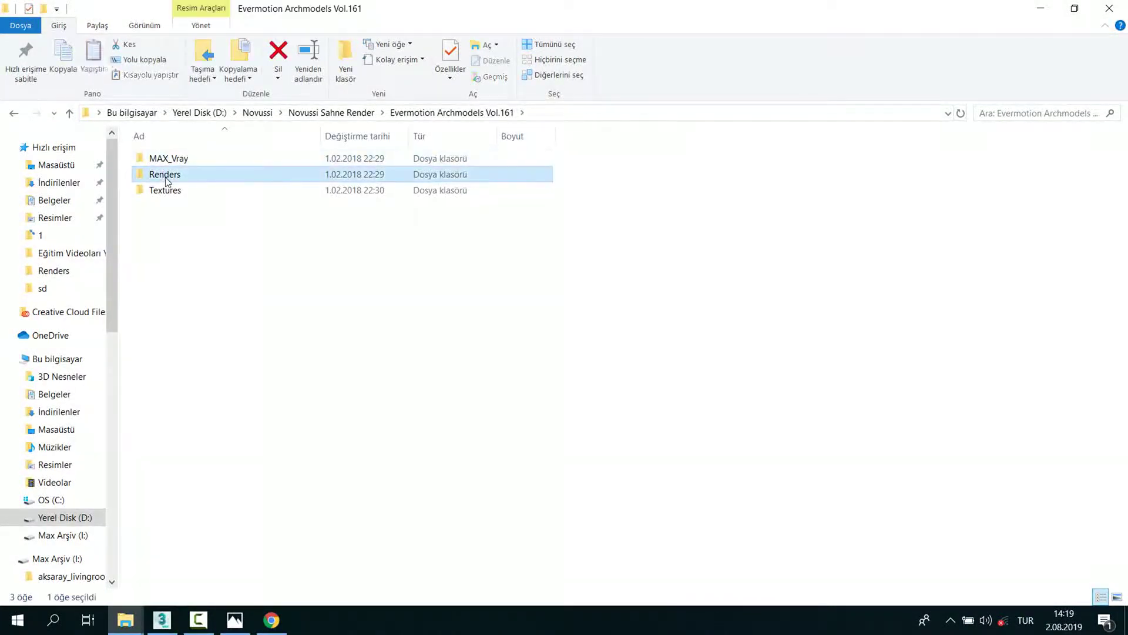
pyautogui.hotkey('alt', 'Left')
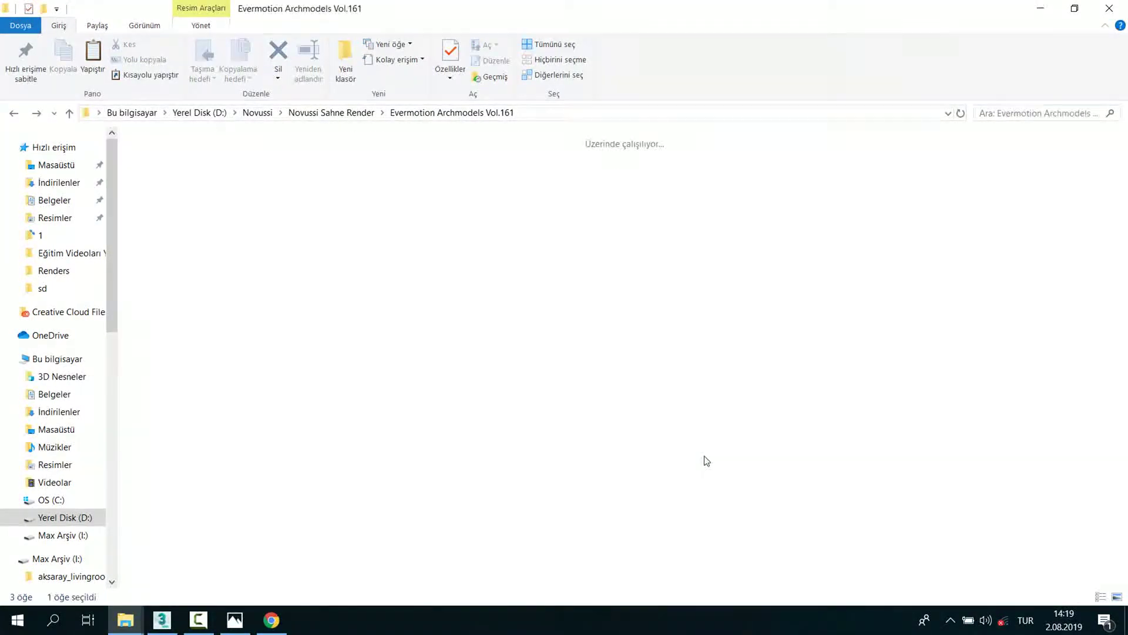
pyautogui.hotkey('alt', 'Left')
pyautogui.doubleClick(862, 462)
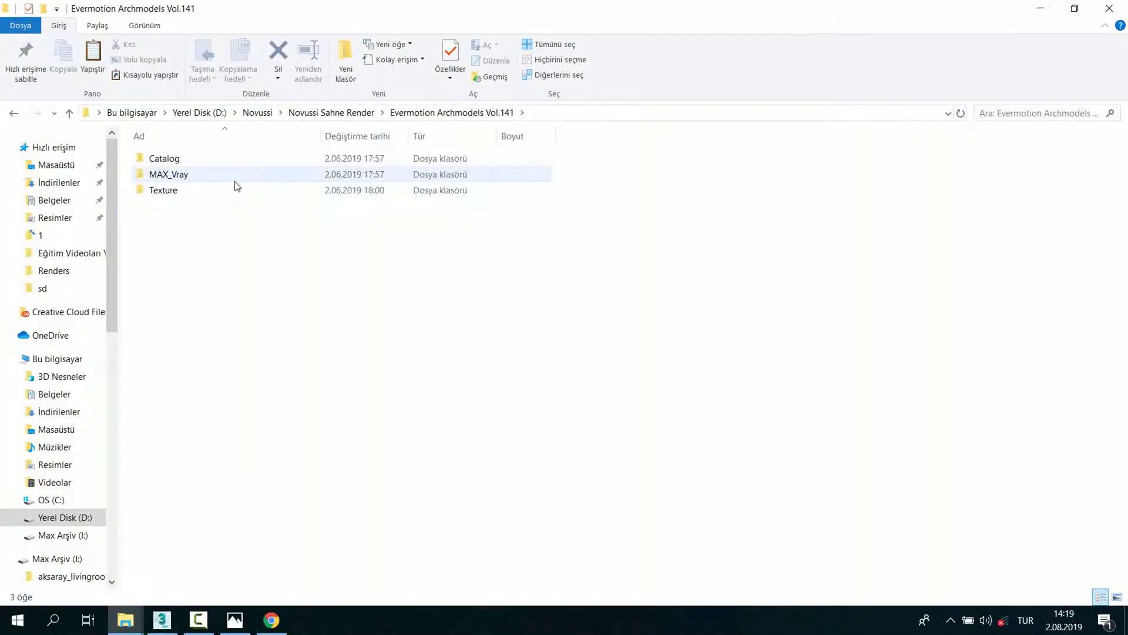
pyautogui.click(212, 157)
pyautogui.doubleClick(213, 157)
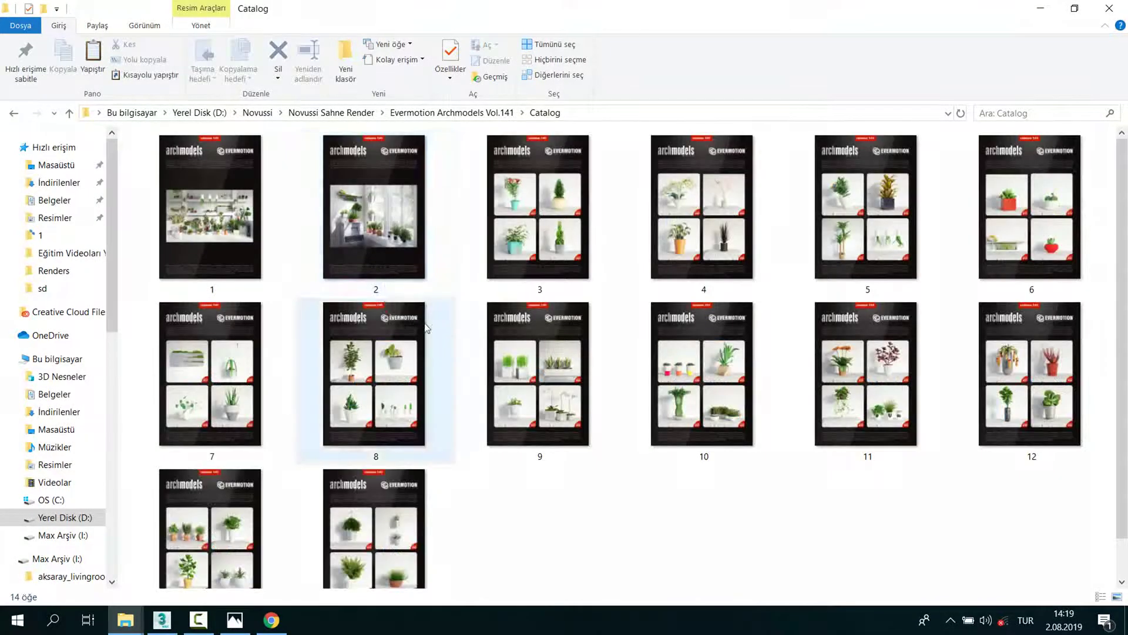
pyautogui.hotkey('alt', 'Left')
pyautogui.hotkey('alt', 'Left')
# Step: Scroll through the preview images in the Vol.134 RENDERS folder
pyautogui.doubleClick(735, 446)
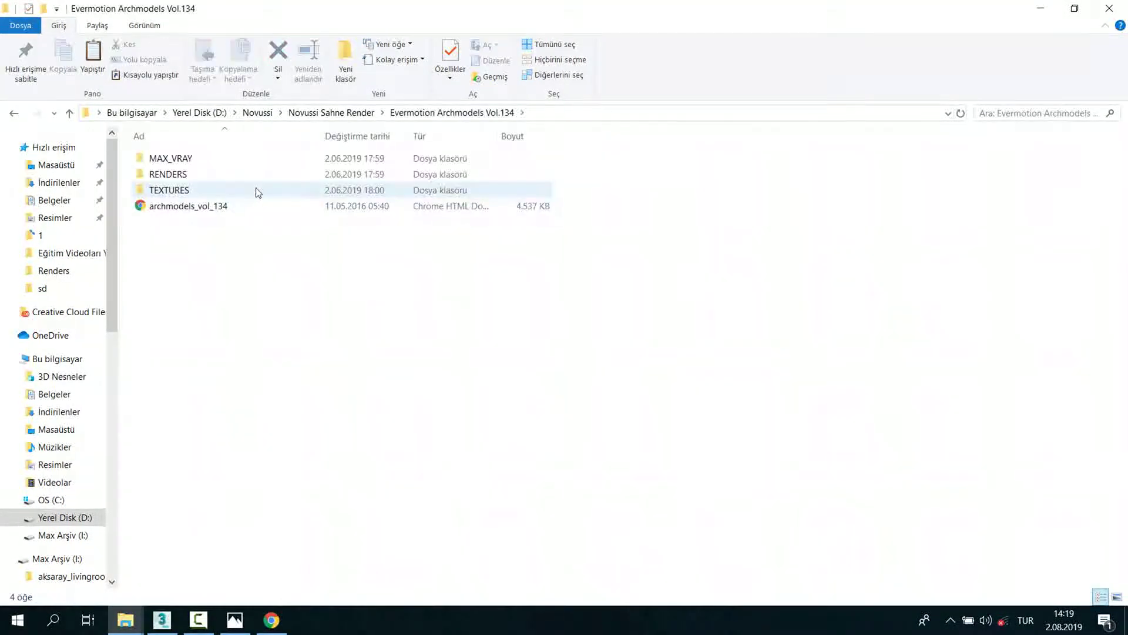
pyautogui.doubleClick(242, 175)
pyautogui.click(428, 369)
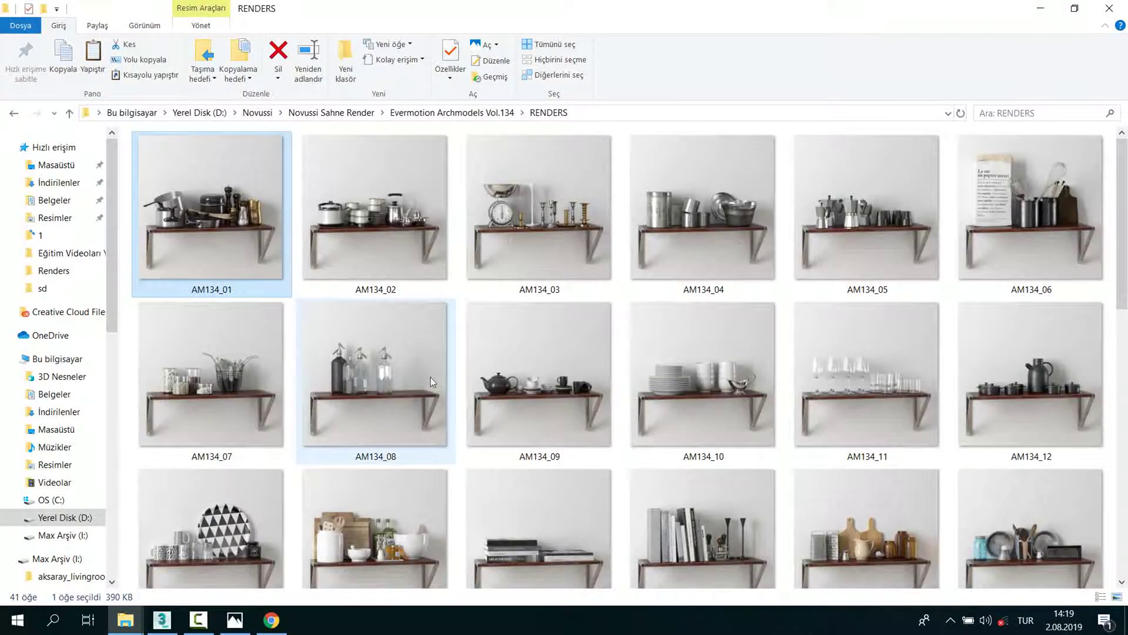
pyautogui.scroll(-1, 428, 408)
pyautogui.scroll(-3, 428, 408)
pyautogui.scroll(-1, 635, 447)
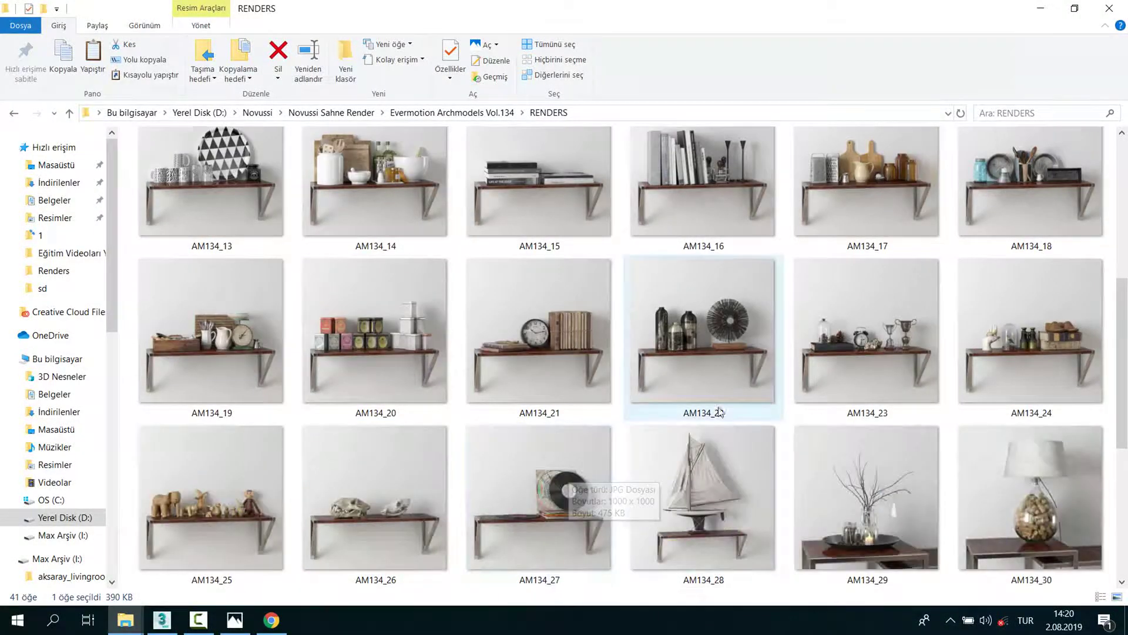
pyautogui.scroll(-2, 882, 376)
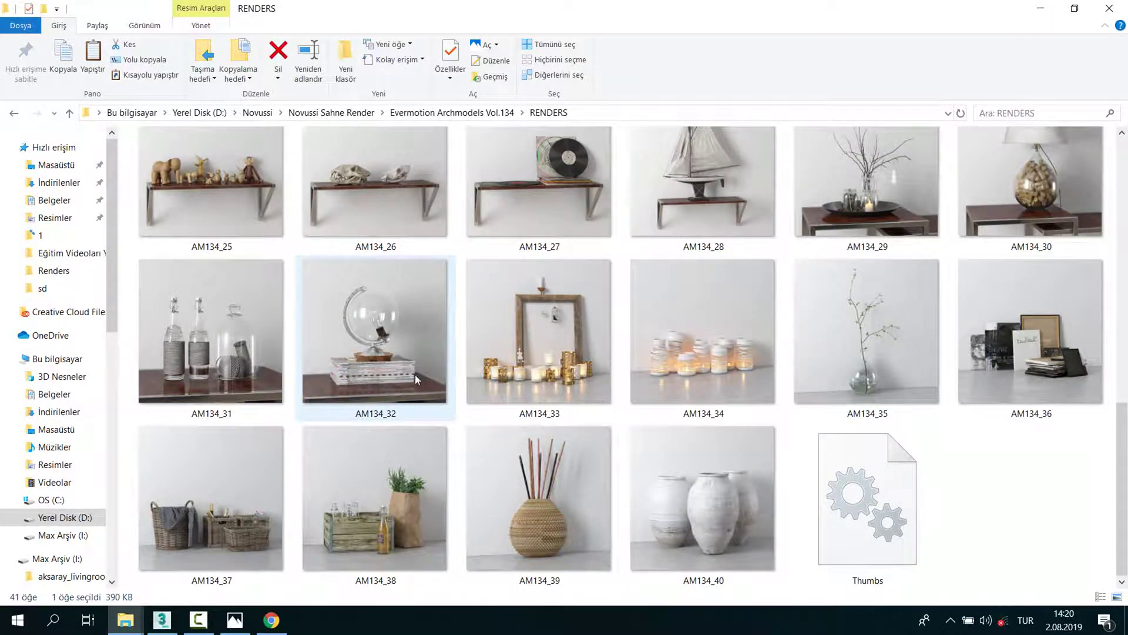
pyautogui.scroll(1, 415, 377)
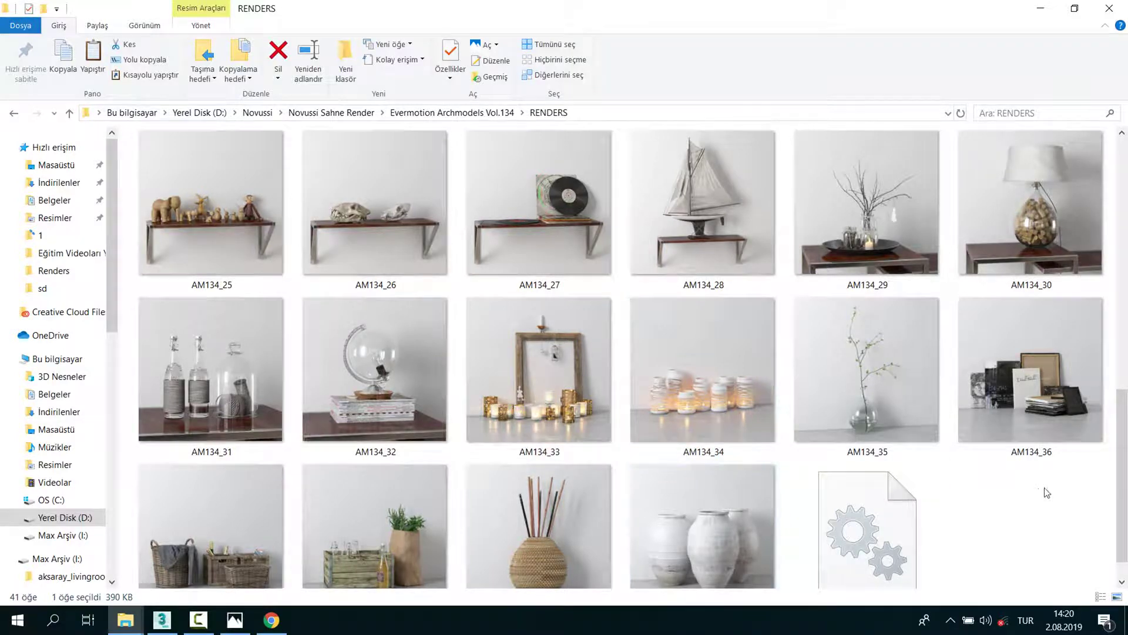
pyautogui.scroll(3, 1010, 504)
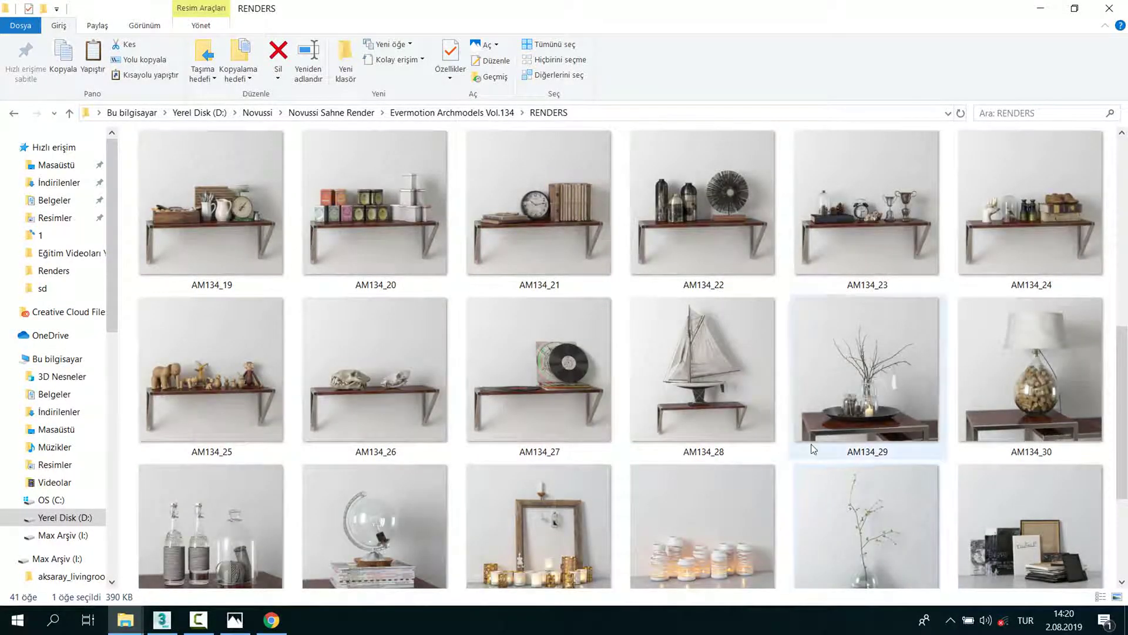
pyautogui.scroll(3, 714, 425)
# Step: Preview the AM134_23 trophies-and-clock shelf render full-size, then close it
pyautogui.click(883, 383)
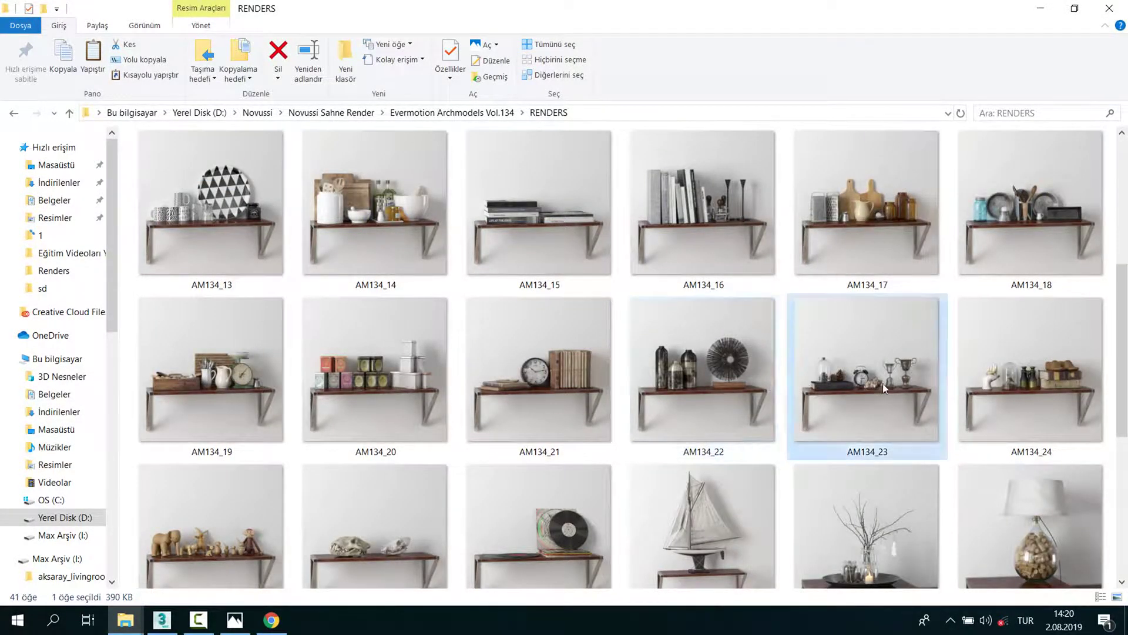
pyautogui.doubleClick(904, 403)
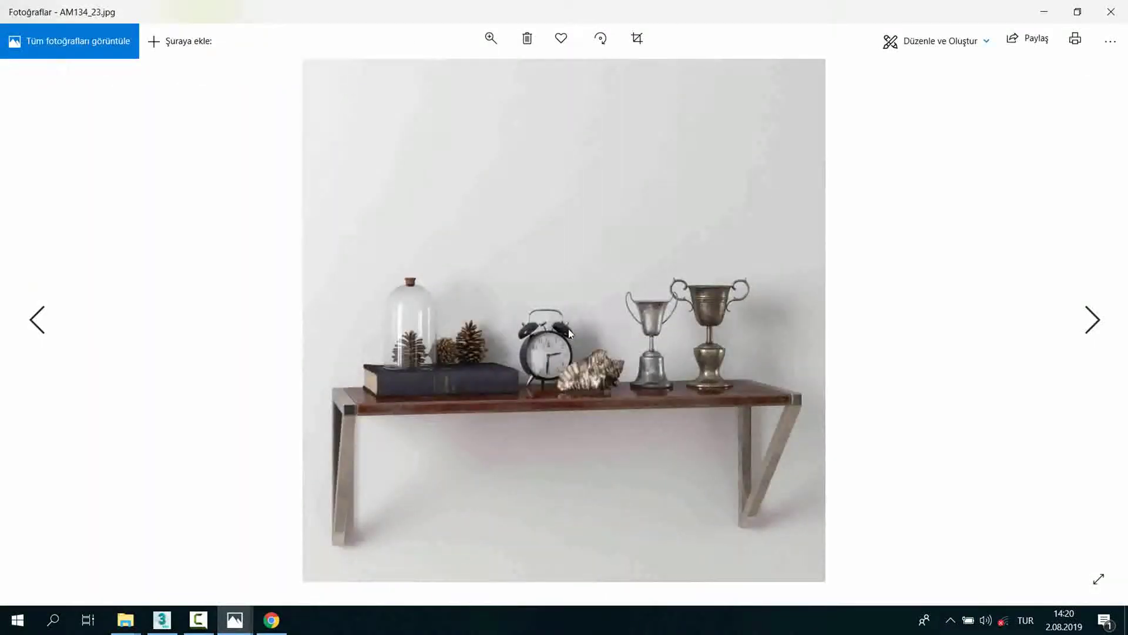
pyautogui.scroll(3, 573, 353)
pyautogui.scroll(-3, 573, 352)
pyautogui.click(1111, 13)
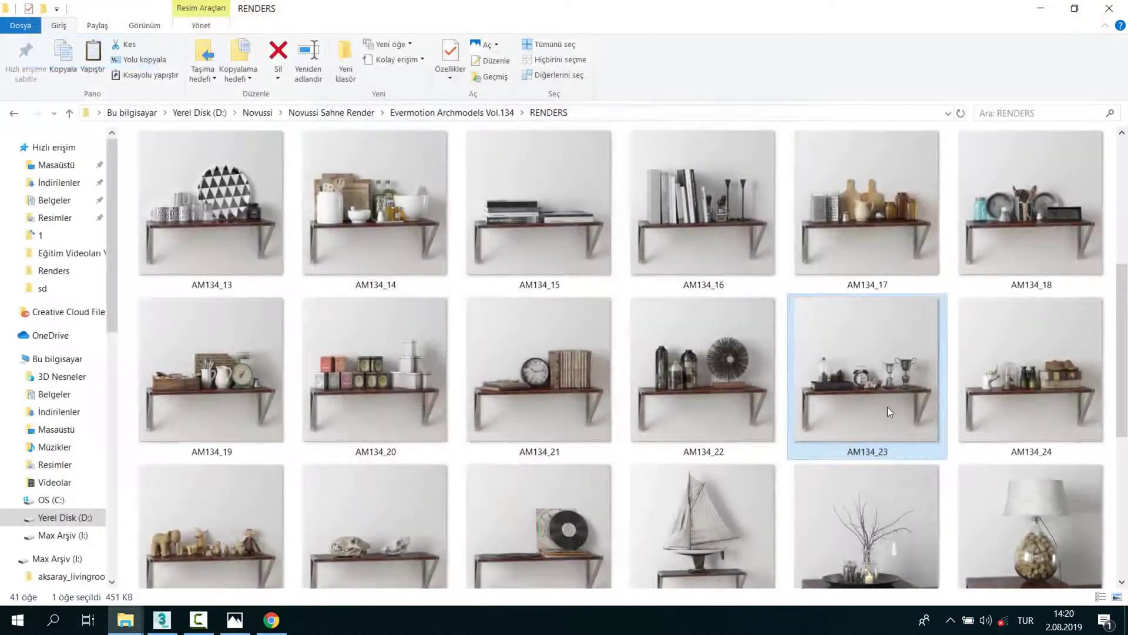
pyautogui.scroll(2, 882, 388)
pyautogui.scroll(-3, 793, 382)
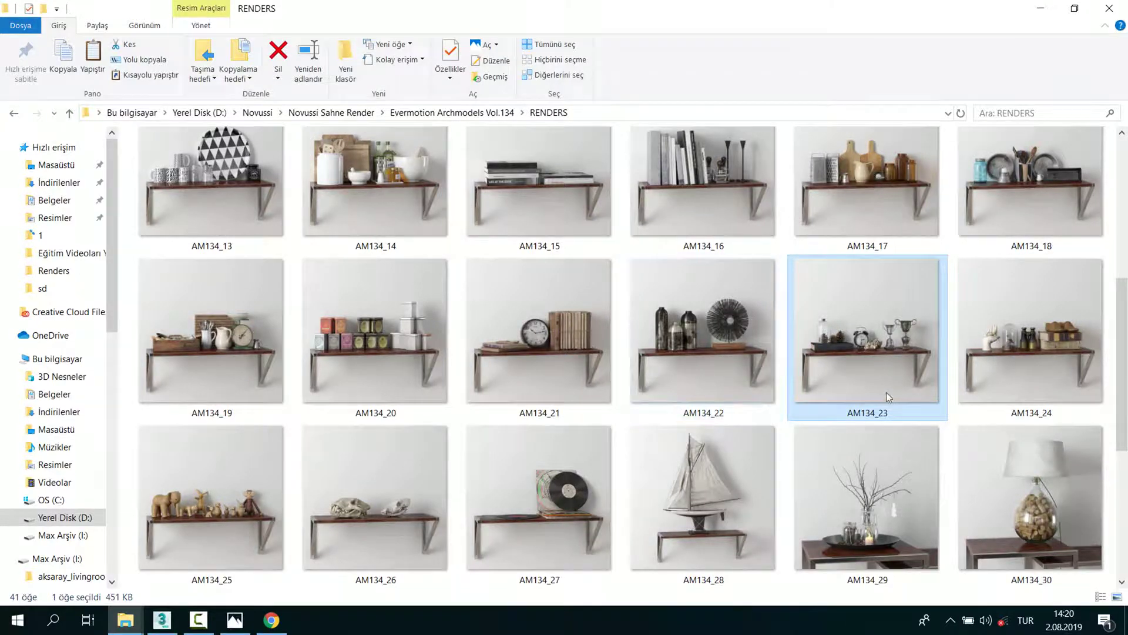
# Step: Send AM134_23_vray from the MAX_VRAY folder to 3ds Max as a merge
pyautogui.hotkey('ctrl', 'shift', '6')
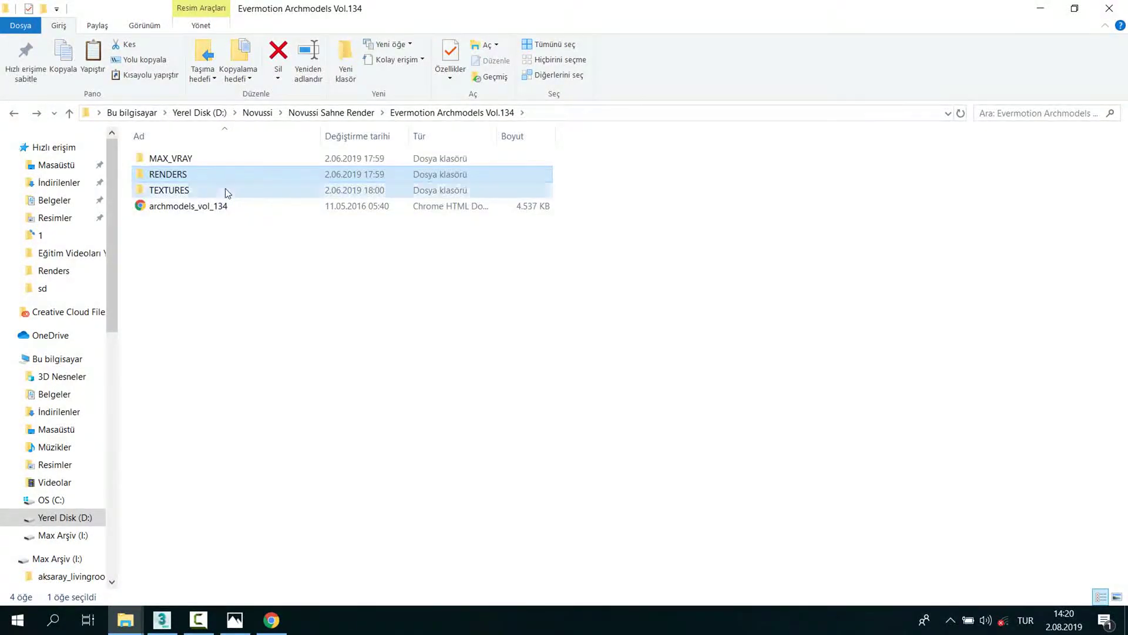
pyautogui.doubleClick(202, 159)
pyautogui.scroll(-2, 257, 365)
pyautogui.scroll(-1, 257, 371)
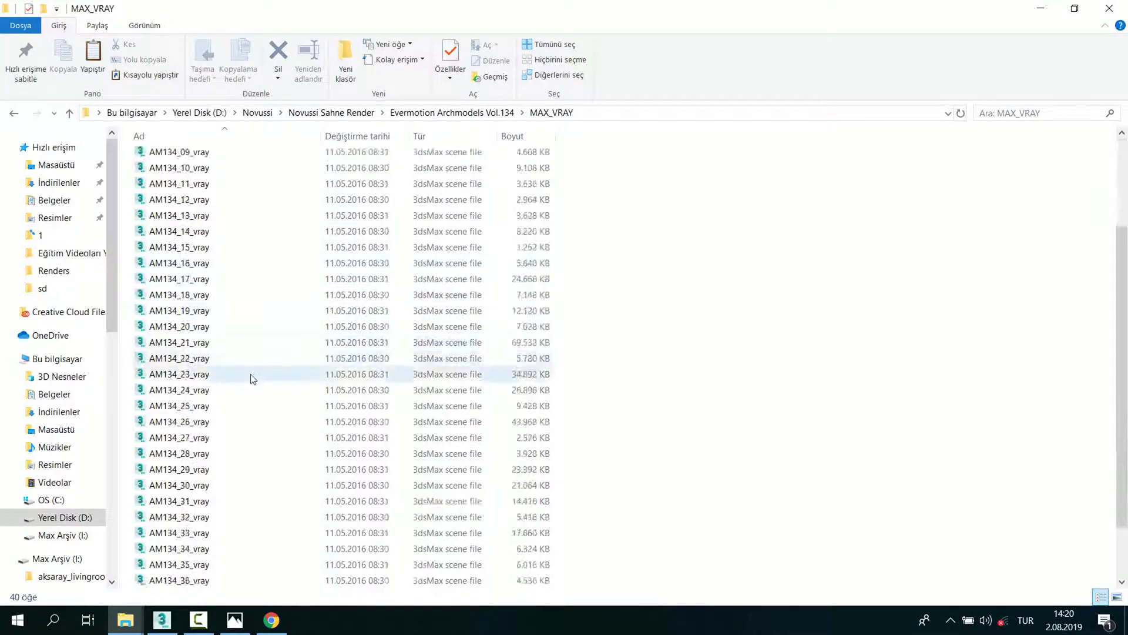
pyautogui.moveTo(257, 370)
pyautogui.mouseDown()
pyautogui.moveTo(158, 623)
pyautogui.moveTo(226, 416)
pyautogui.mouseUp()
pyautogui.click(272, 428)
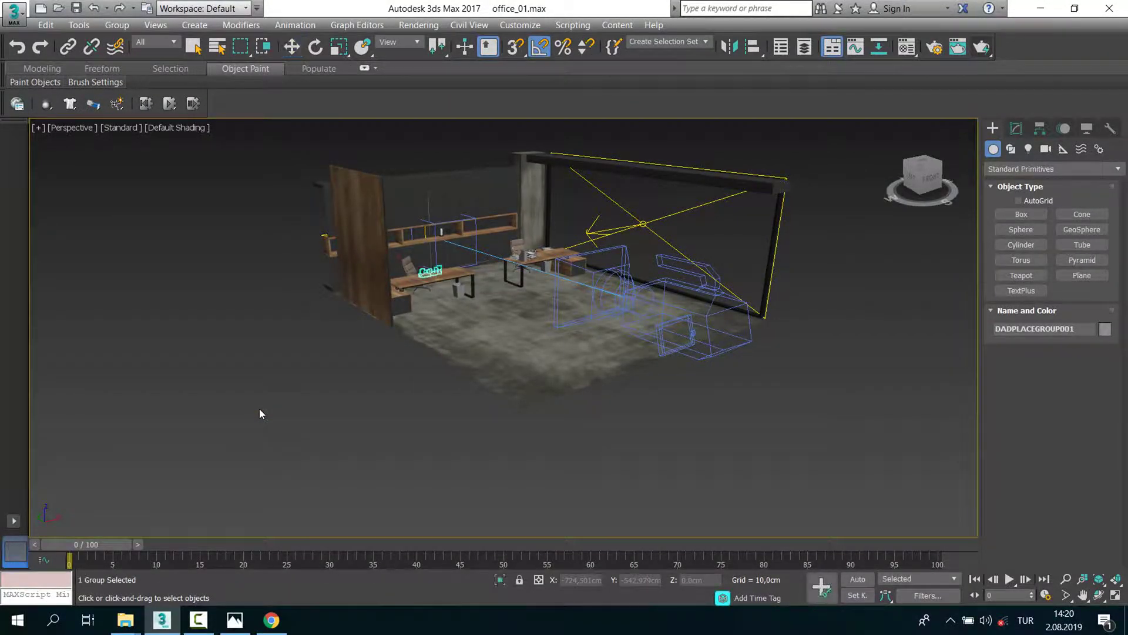
# Step: Place the merged AM134_23 set in the scene and nudge it up and left
pyautogui.click(259, 408)
pyautogui.press('z')
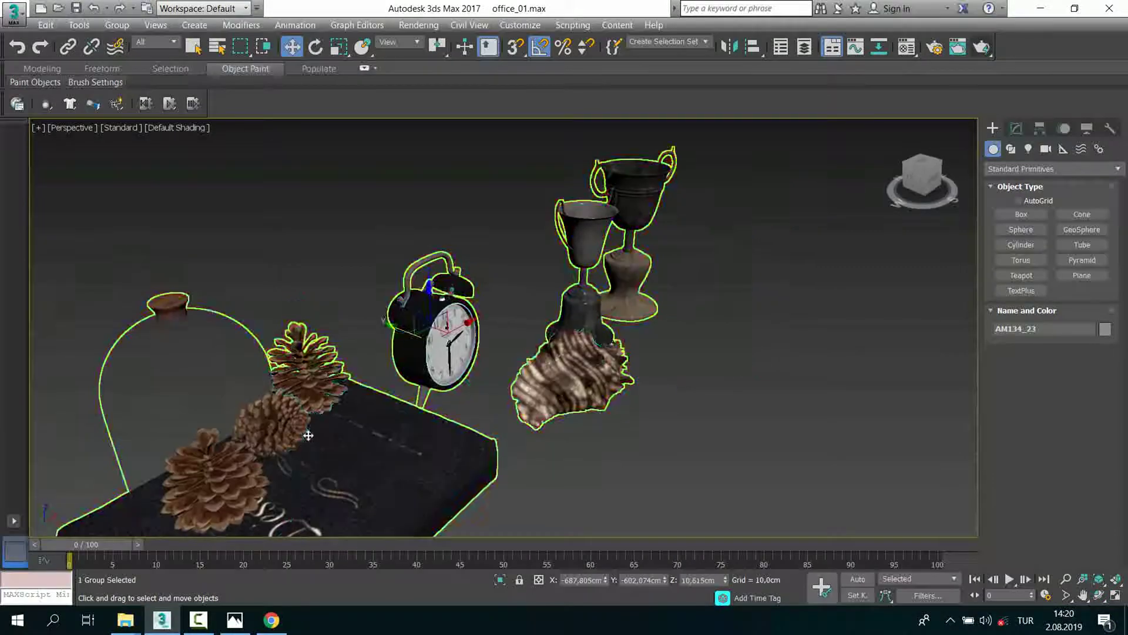
pyautogui.scroll(-5, 663, 438)
pyautogui.click(459, 364)
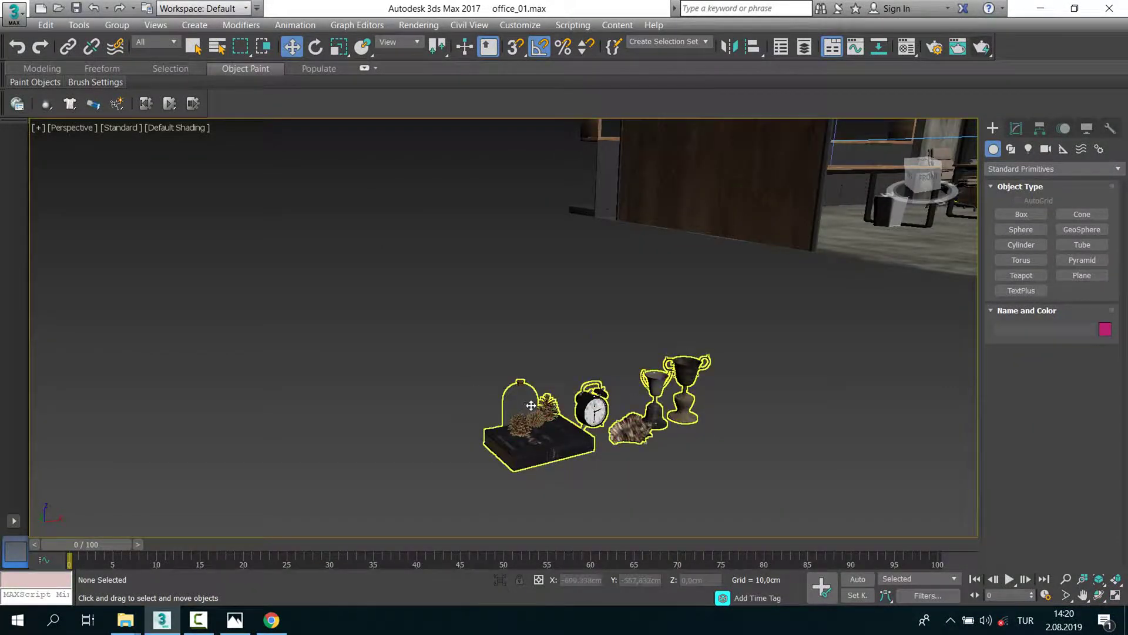
pyautogui.click(531, 405)
pyautogui.moveTo(570, 394); pyautogui.dragTo(543, 378)
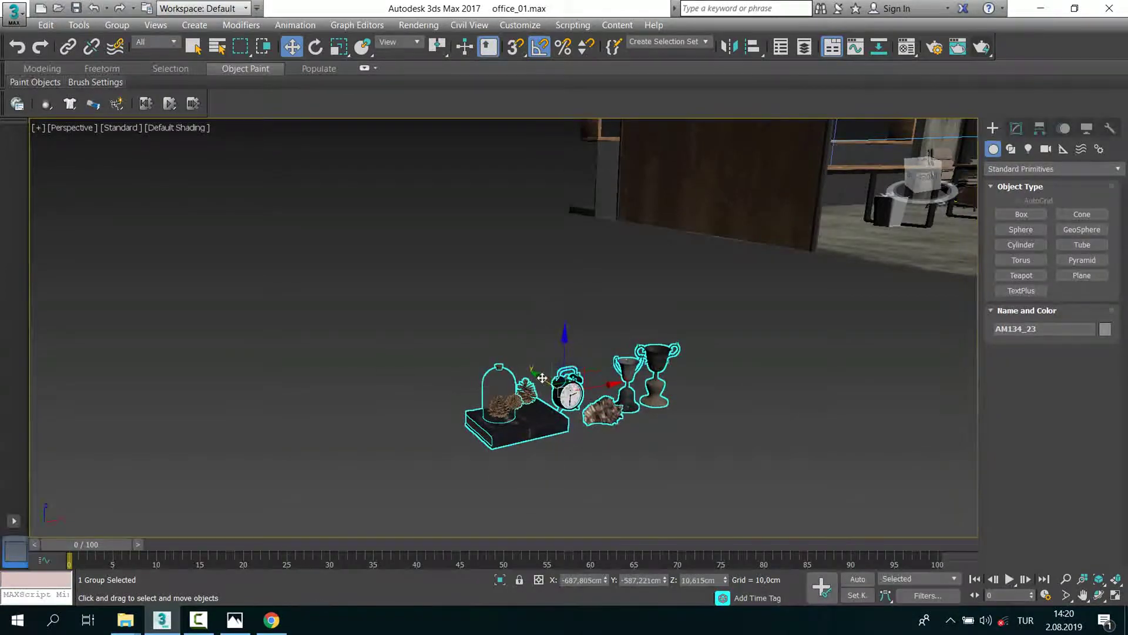
# Step: In Top view, shift the AM134_23 group left beside the back-wall shelf
pyautogui.press('t')
pyautogui.scroll(-3, 269, 241)
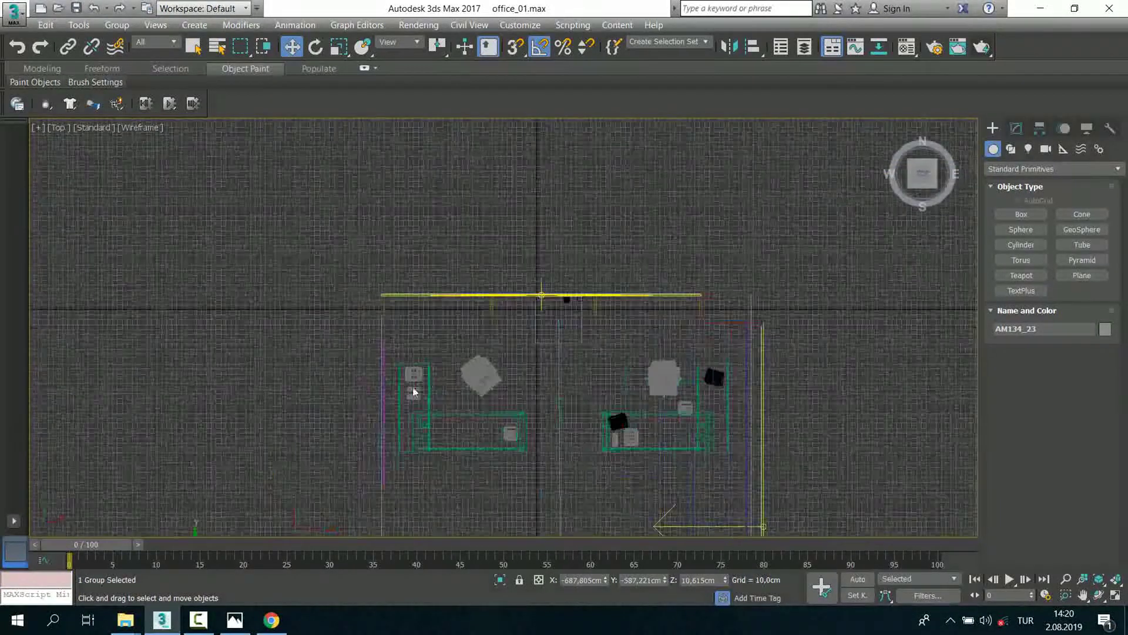
pyautogui.moveTo(306, 435); pyautogui.dragTo(439, 336, button='middle')
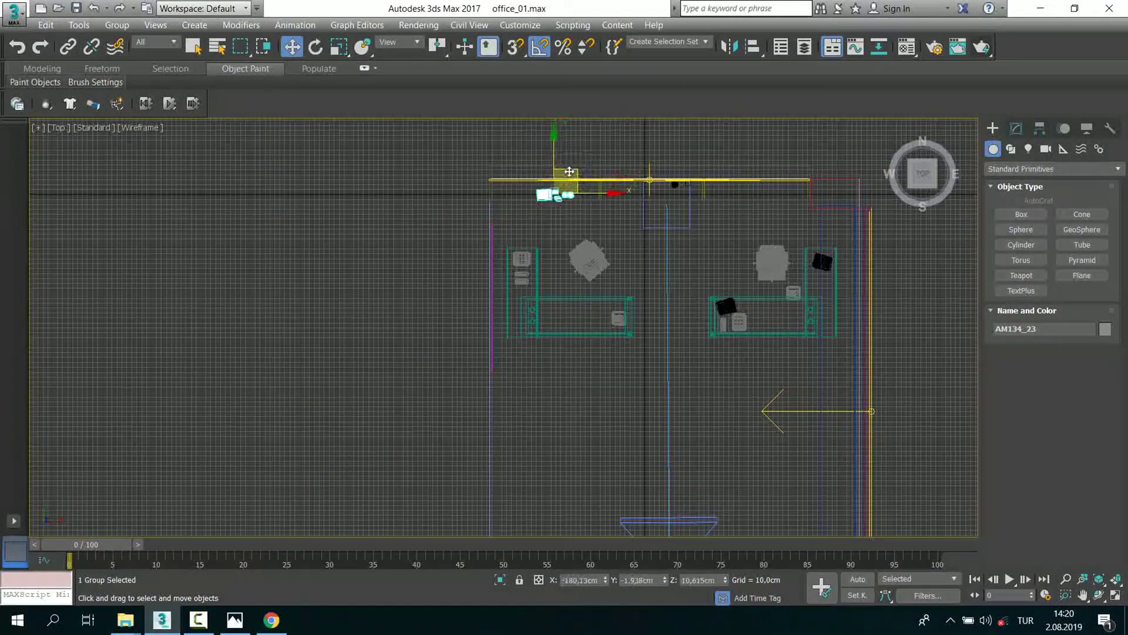
pyautogui.scroll(10, 569, 171)
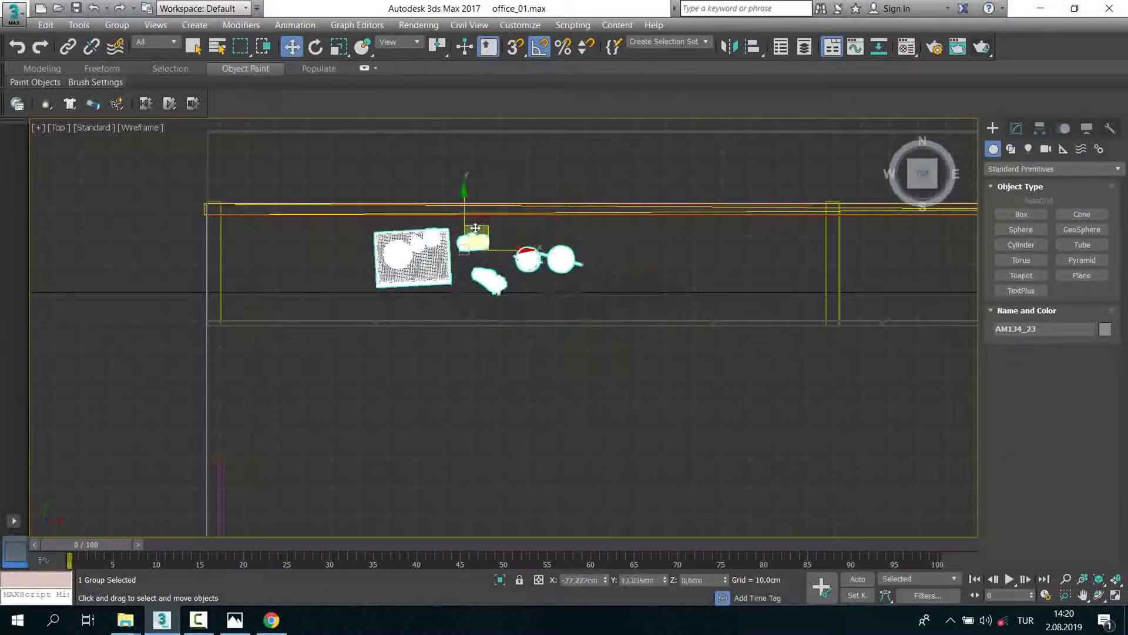
pyautogui.moveTo(475, 228); pyautogui.dragTo(446, 228)
# Step: Open the AM134_23 group and move the trophies and rock piece to the right
pyautogui.click(118, 27)
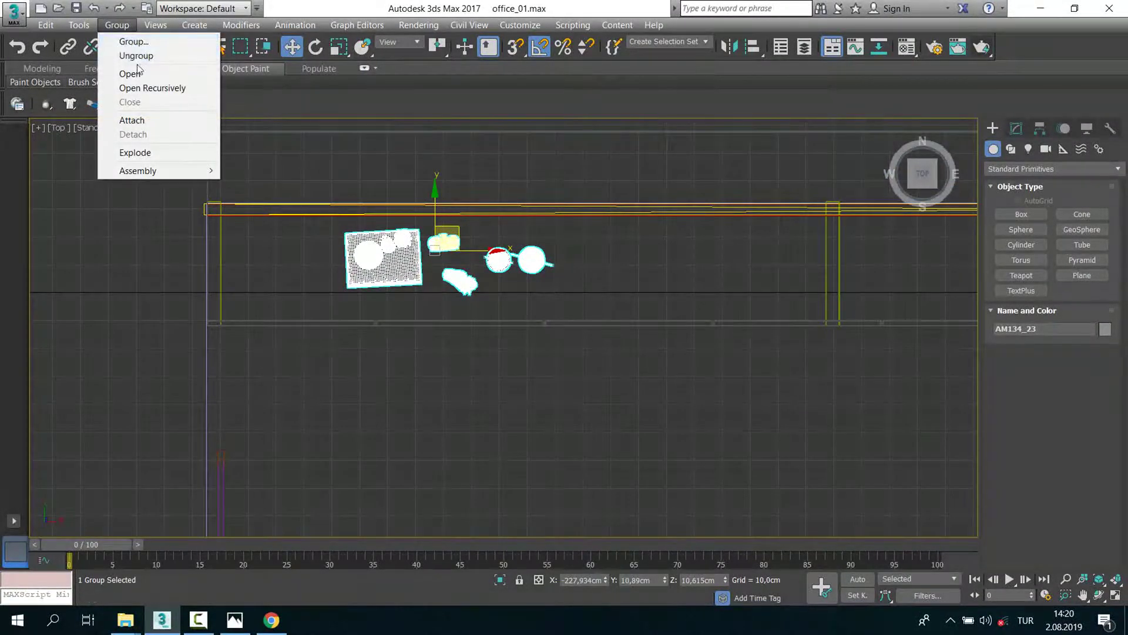
pyautogui.click(136, 72)
pyautogui.click(527, 263)
pyautogui.click(547, 279)
pyautogui.scroll(3, 549, 283)
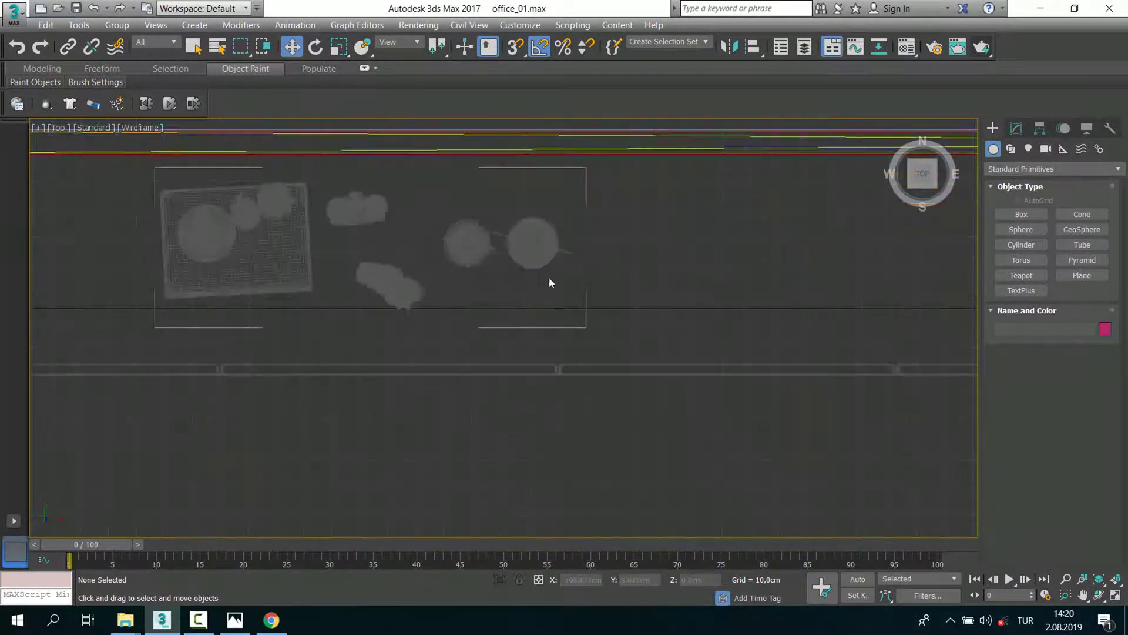
pyautogui.moveTo(548, 276); pyautogui.dragTo(393, 260)
pyautogui.click(554, 293)
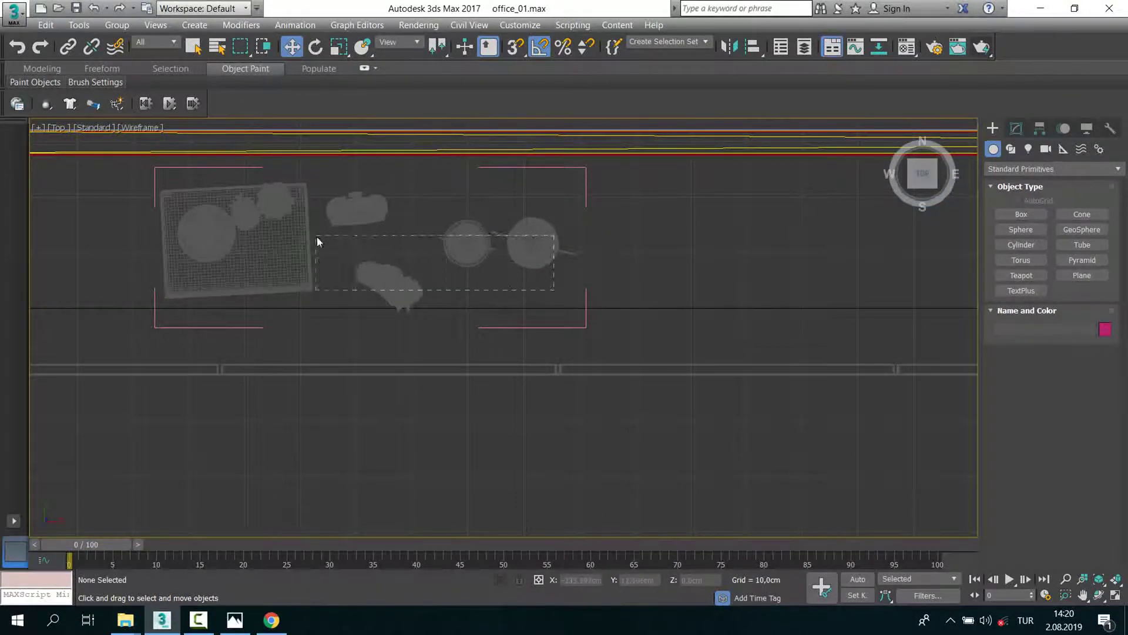
pyautogui.moveTo(554, 290); pyautogui.dragTo(316, 236)
pyautogui.moveTo(501, 261)
pyautogui.mouseDown()
pyautogui.moveTo(540, 262)
pyautogui.moveTo(509, 235)
pyautogui.mouseUp()
# Step: Shift the right trophy cup further right so the cups sit farther apart
pyautogui.click(567, 253)
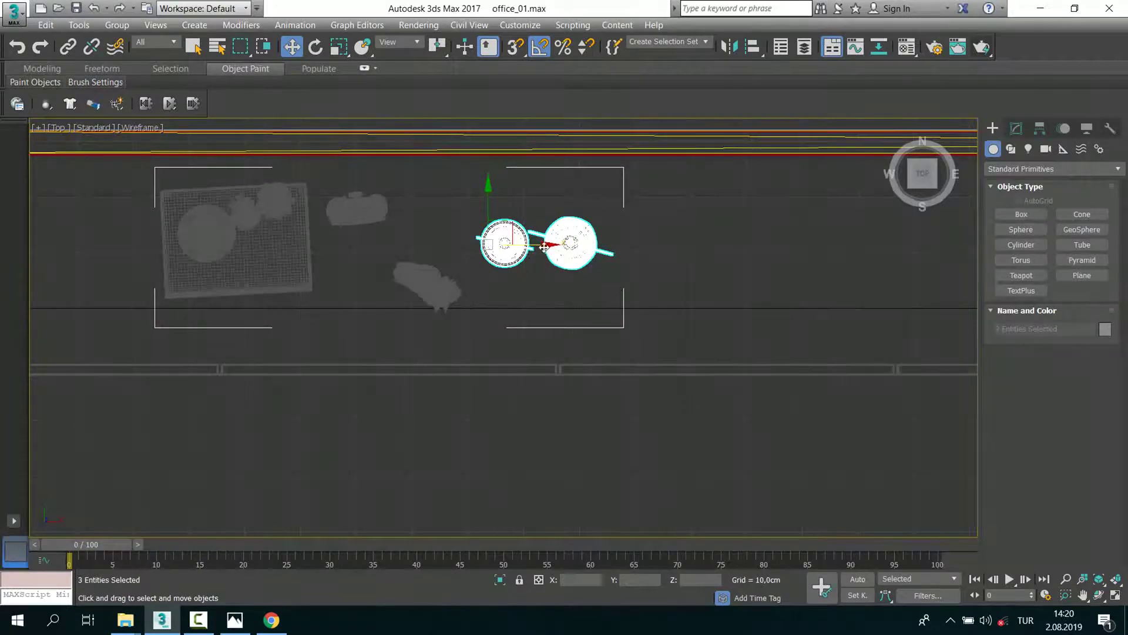
pyautogui.click(591, 289)
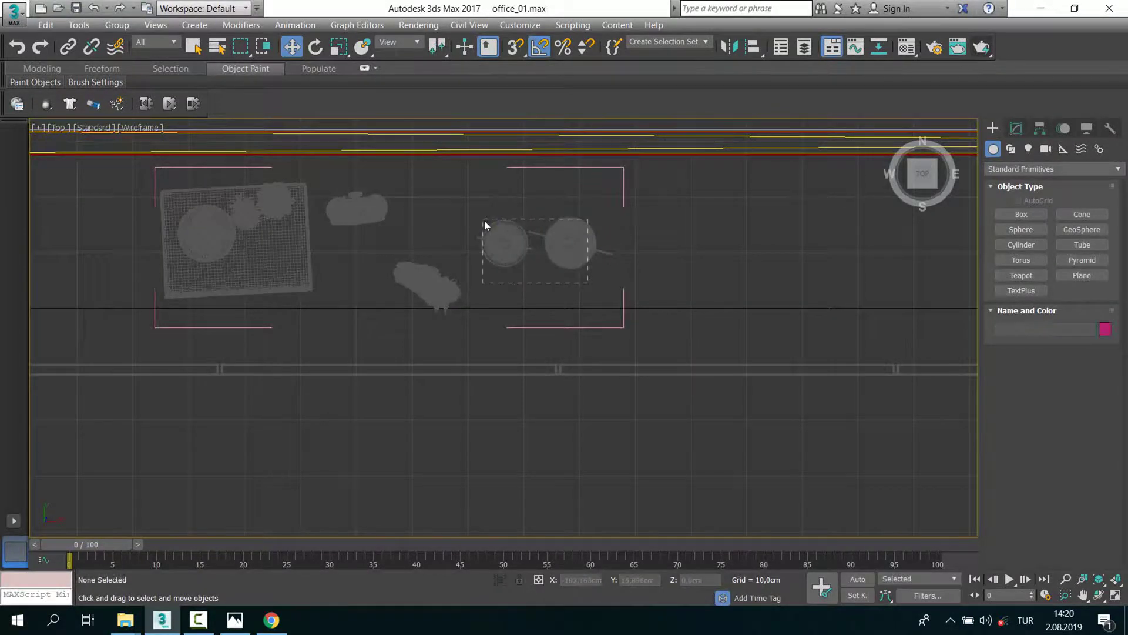
pyautogui.moveTo(485, 224); pyautogui.dragTo(483, 221)
pyautogui.click(632, 294)
pyautogui.moveTo(612, 245); pyautogui.dragTo(687, 251)
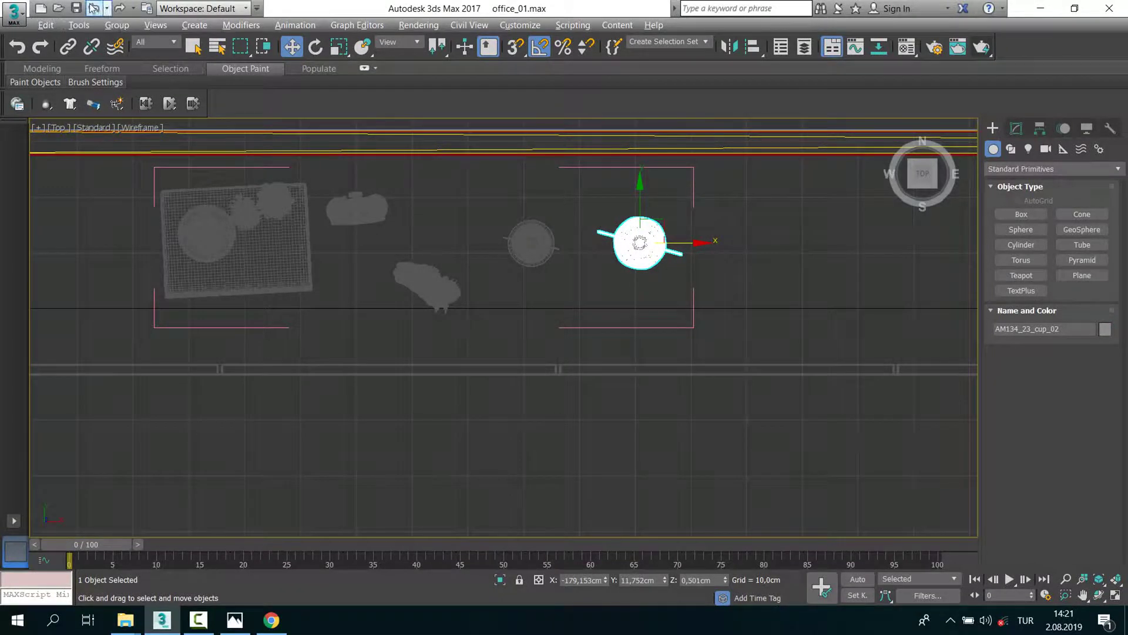
# Step: Close the group and align the whole AM134_23 set onto the wall shelf
pyautogui.click(126, 100)
pyautogui.hotkey('alt', 'w')
pyautogui.hotkey('alt', 'w')
pyautogui.scroll(-3, 552, 315)
pyautogui.scroll(-1, 470, 341)
pyautogui.scroll(-3, 412, 352)
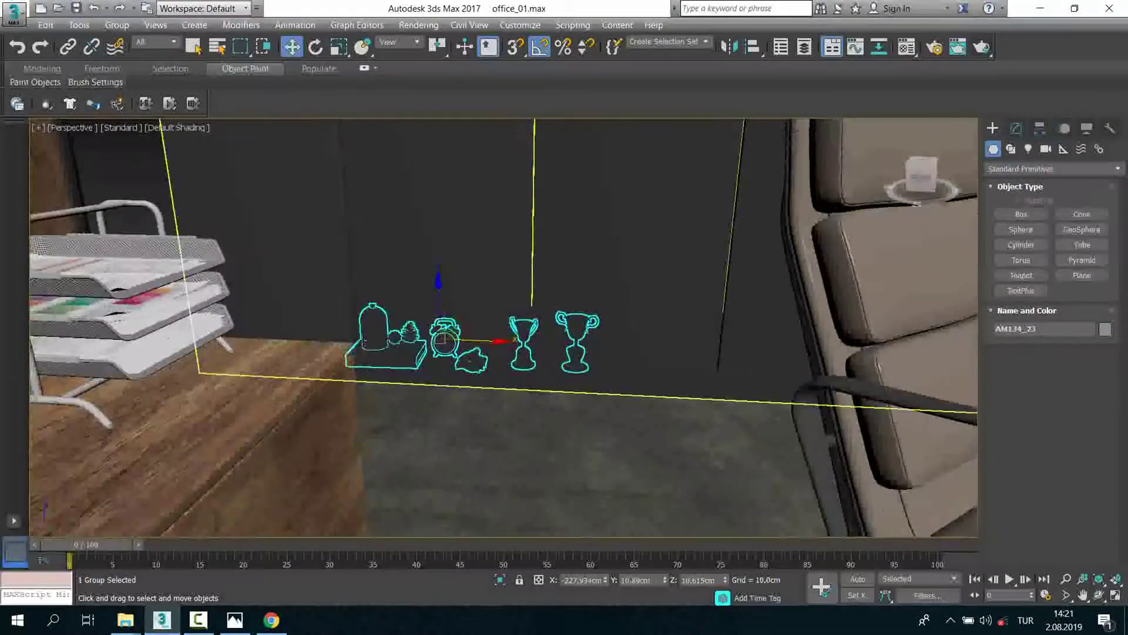
pyautogui.scroll(-2, 362, 367)
pyautogui.keyDown('alt'); pyautogui.moveTo(363, 368); pyautogui.dragTo(550, 144, button='middle'); pyautogui.keyUp('alt')
pyautogui.hotkey('alt', 'a')
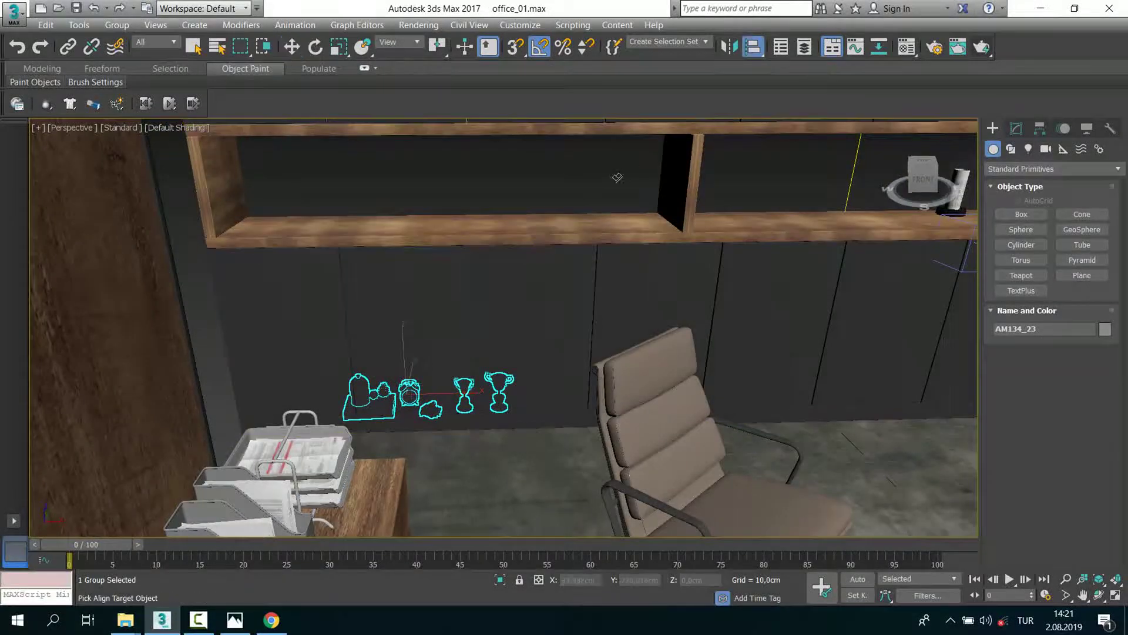
pyautogui.click(581, 219)
pyautogui.click(570, 429)
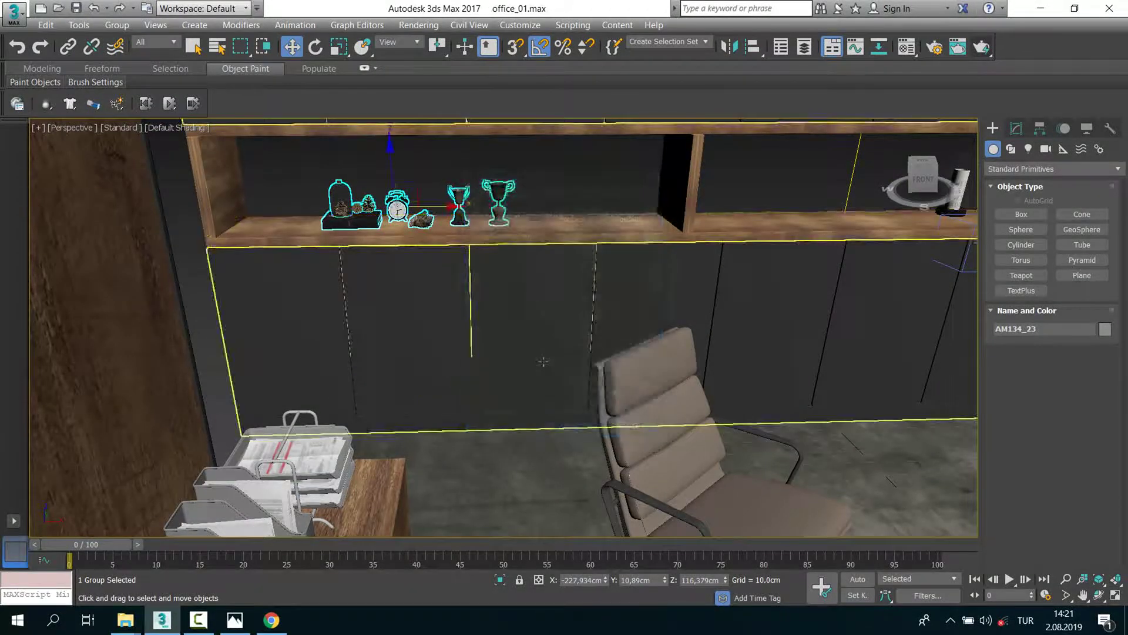
# Step: Check the seated set from a wider view, then go up to Vol.134 in File Explorer
pyautogui.keyDown('alt'); pyautogui.moveTo(570, 429); pyautogui.dragTo(519, 300, button='middle'); pyautogui.keyUp('alt')
pyautogui.scroll(-5, 519, 300)
pyautogui.click(349, 355)
pyautogui.scroll(5, 513, 285)
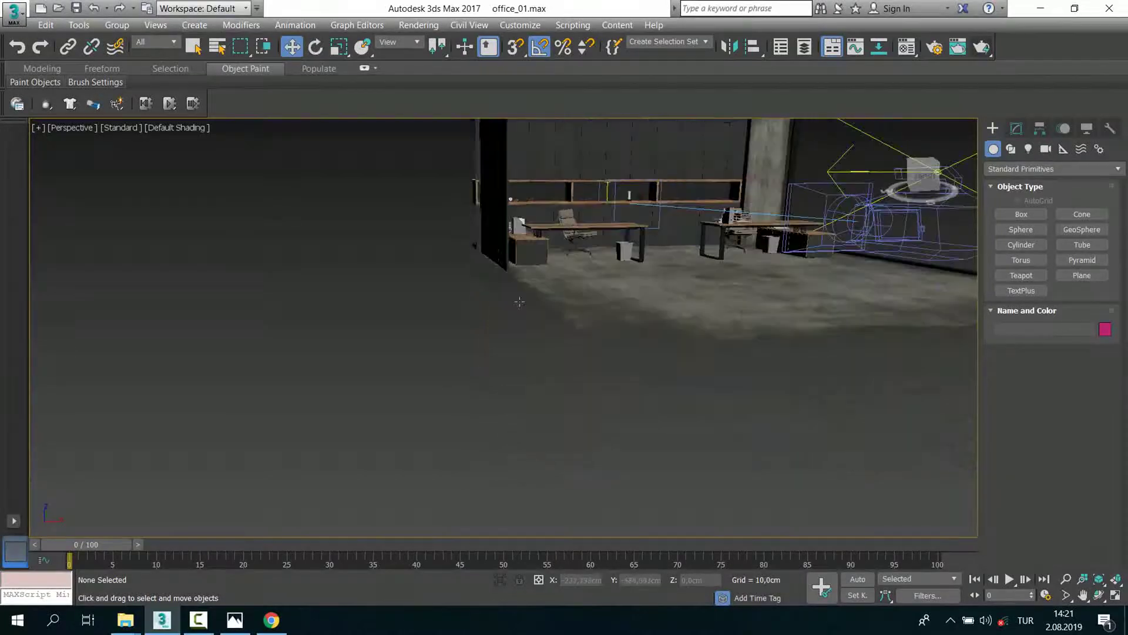
pyautogui.keyDown('alt'); pyautogui.moveTo(513, 286); pyautogui.dragTo(503, 288, button='middle'); pyautogui.keyUp('alt')
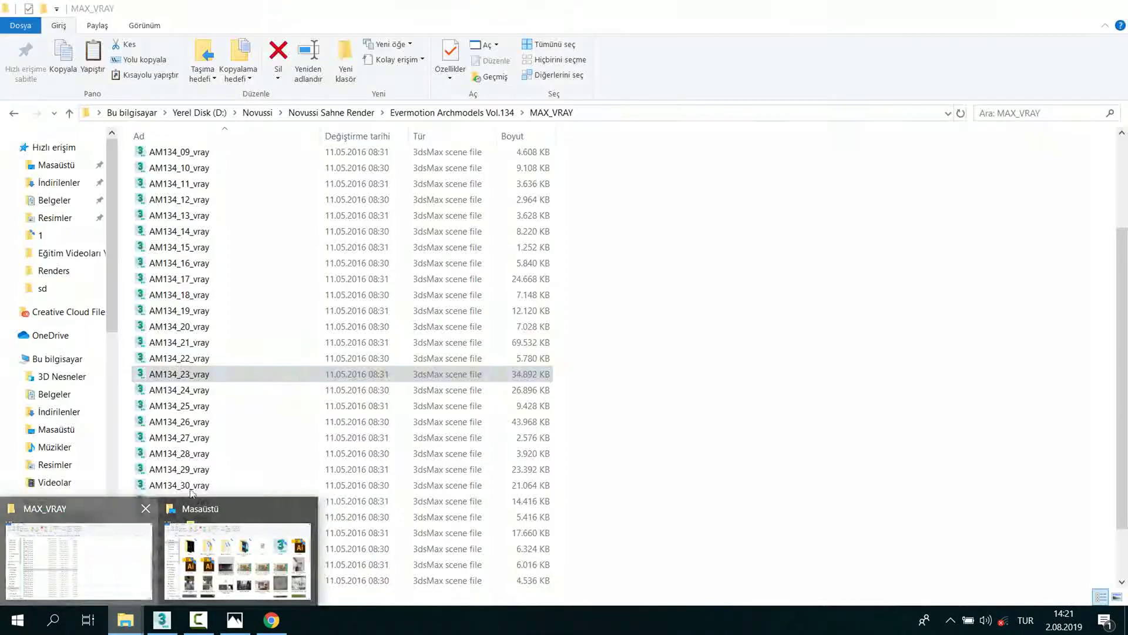
pyautogui.click(130, 570)
pyautogui.press('BackSpace')
# Step: Open the RENDERS folder and preview the AM134_16 books render full-size
pyautogui.doubleClick(199, 176)
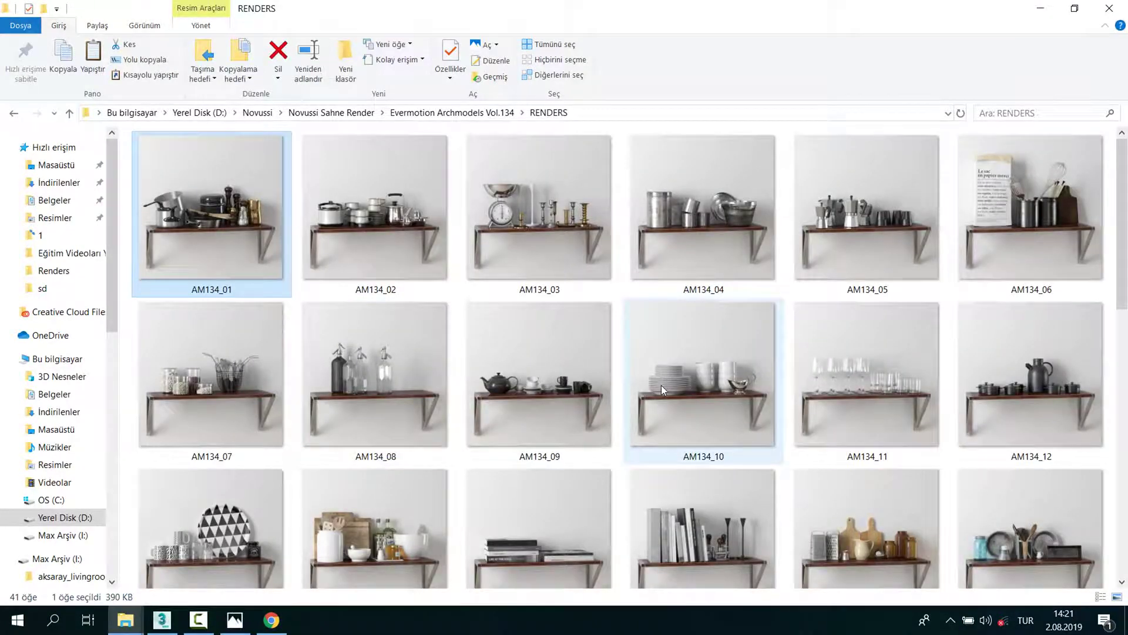
pyautogui.scroll(-1, 740, 446)
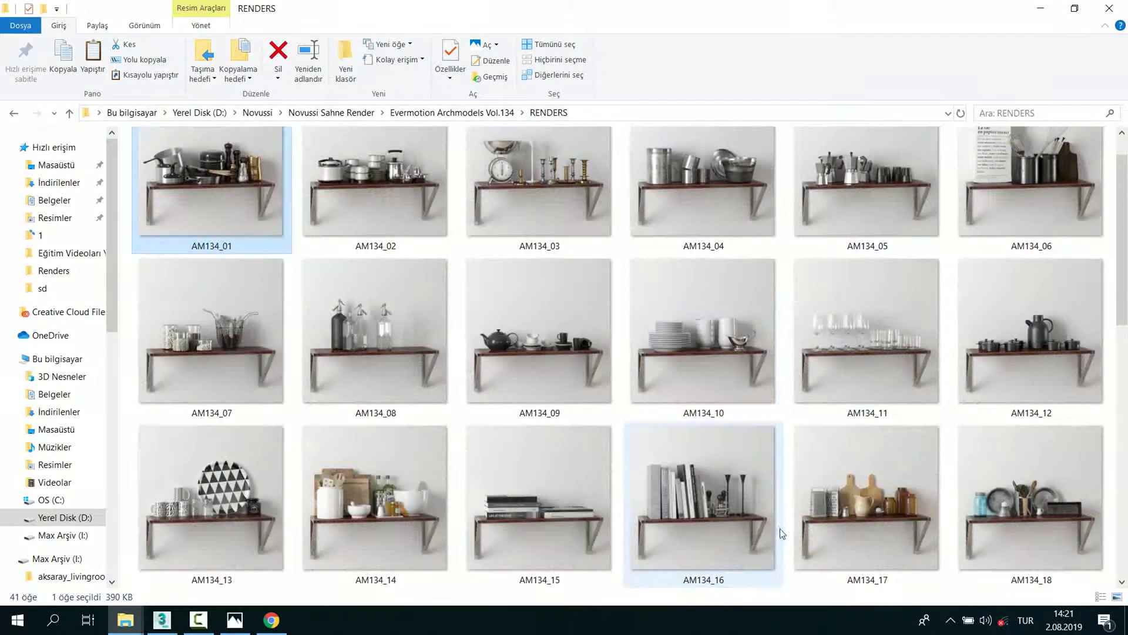
pyautogui.scroll(-4, 781, 528)
pyautogui.click(722, 212)
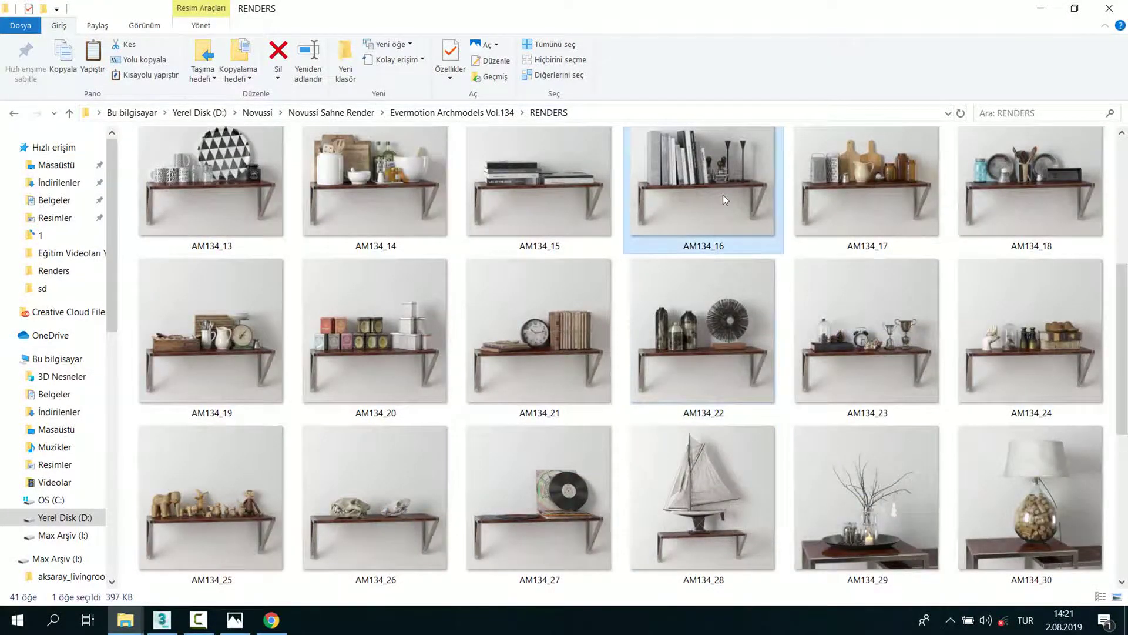
pyautogui.doubleClick(722, 196)
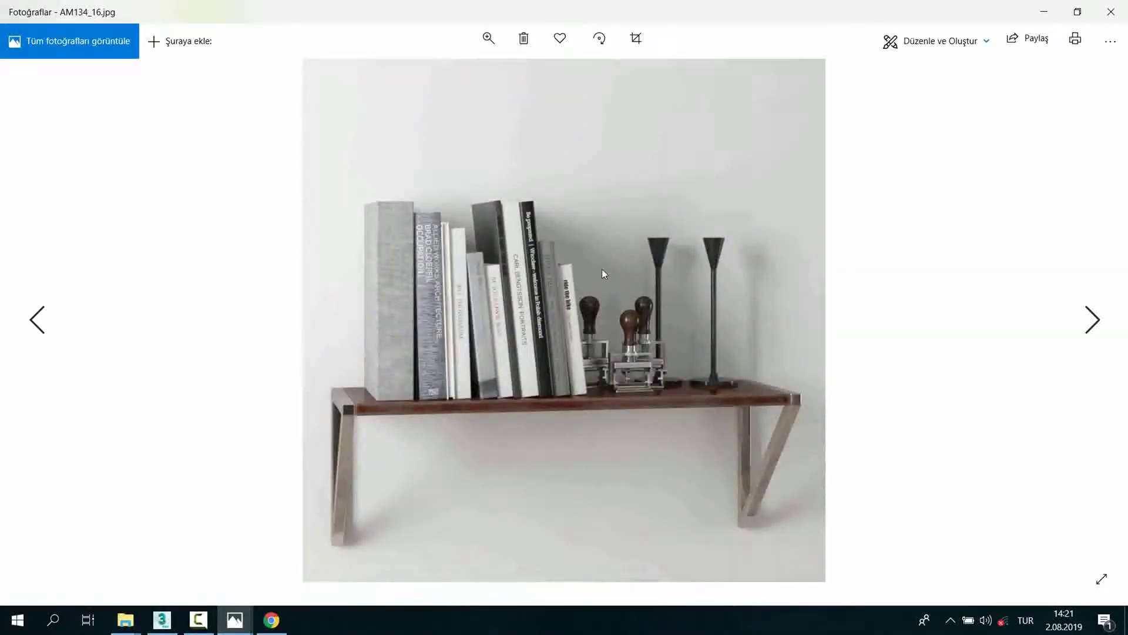
pyautogui.scroll(2, 602, 269)
pyautogui.scroll(-2, 593, 290)
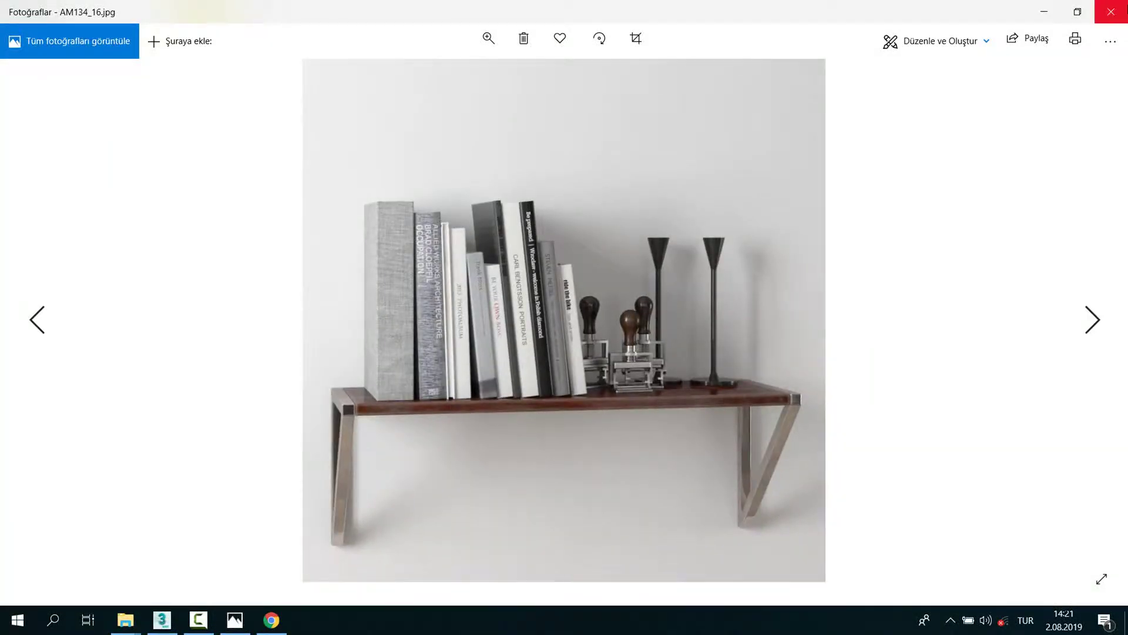
pyautogui.hotkey('alt', 'F4')
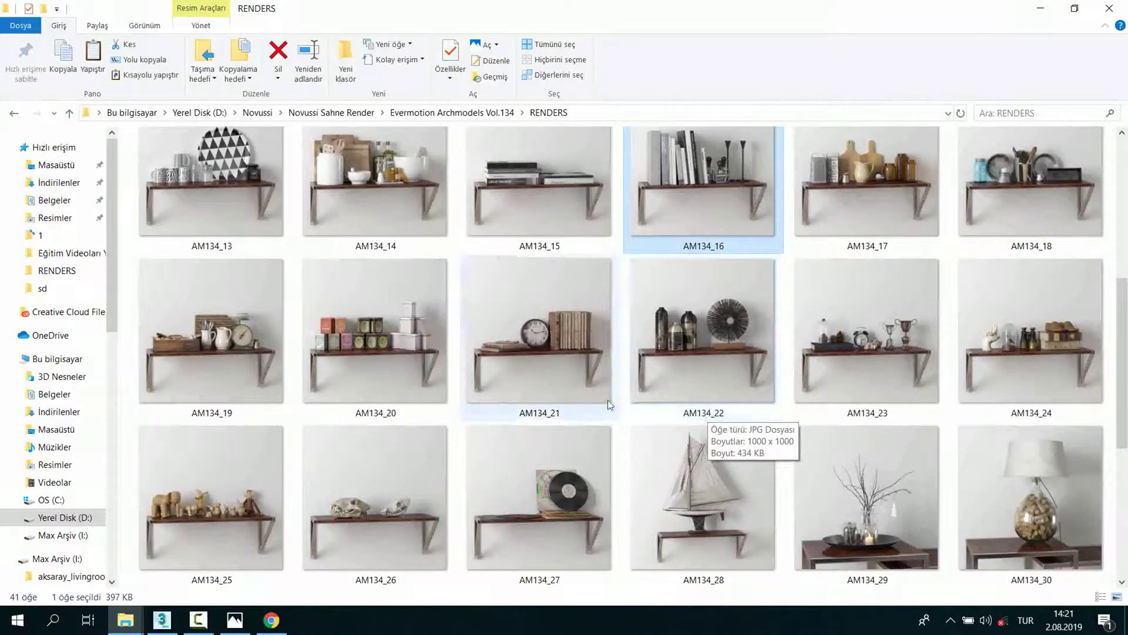
# Step: Open Vol.134's MAX_VRAY folder and drag the AM134_16 scene into the office file
pyautogui.scroll(-1, 569, 431)
pyautogui.scroll(-1, 569, 432)
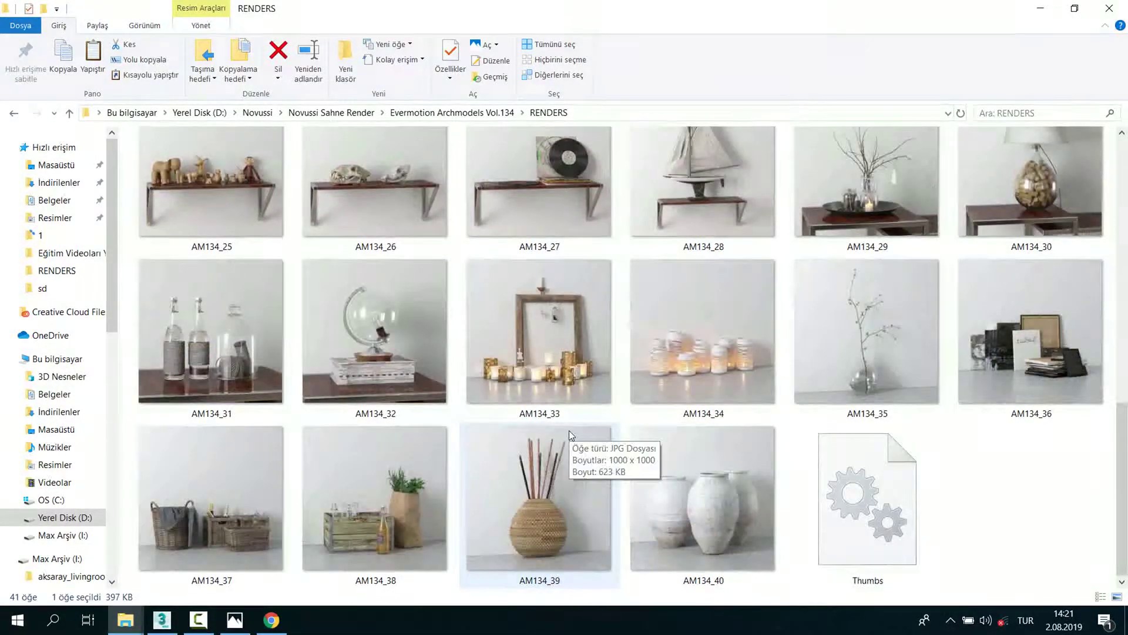
pyautogui.scroll(1, 617, 424)
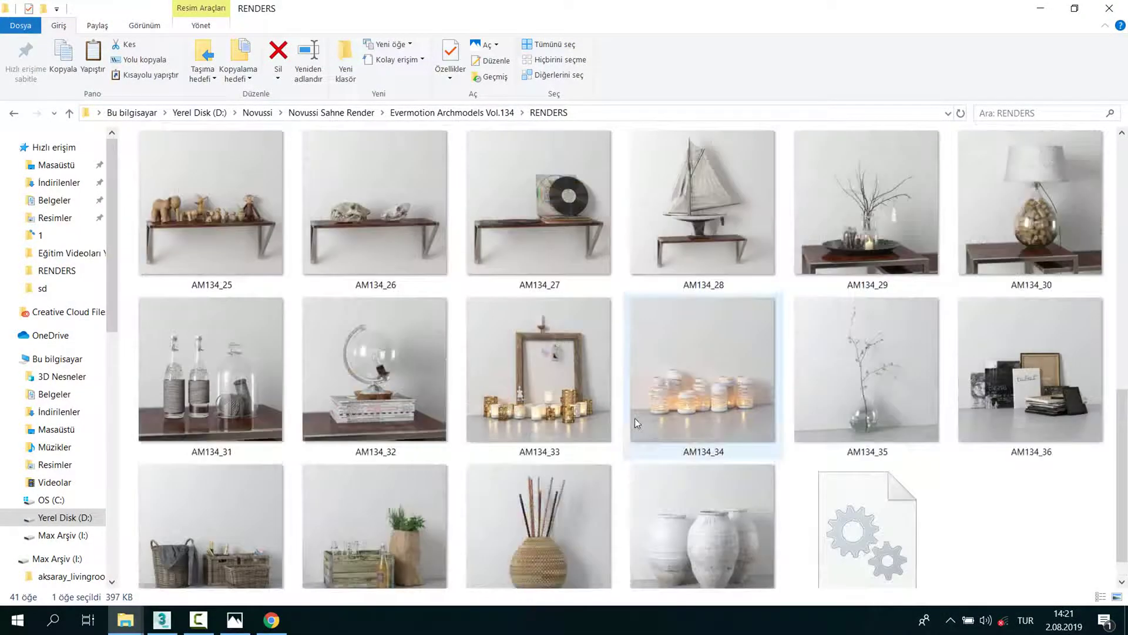
pyautogui.scroll(1, 683, 430)
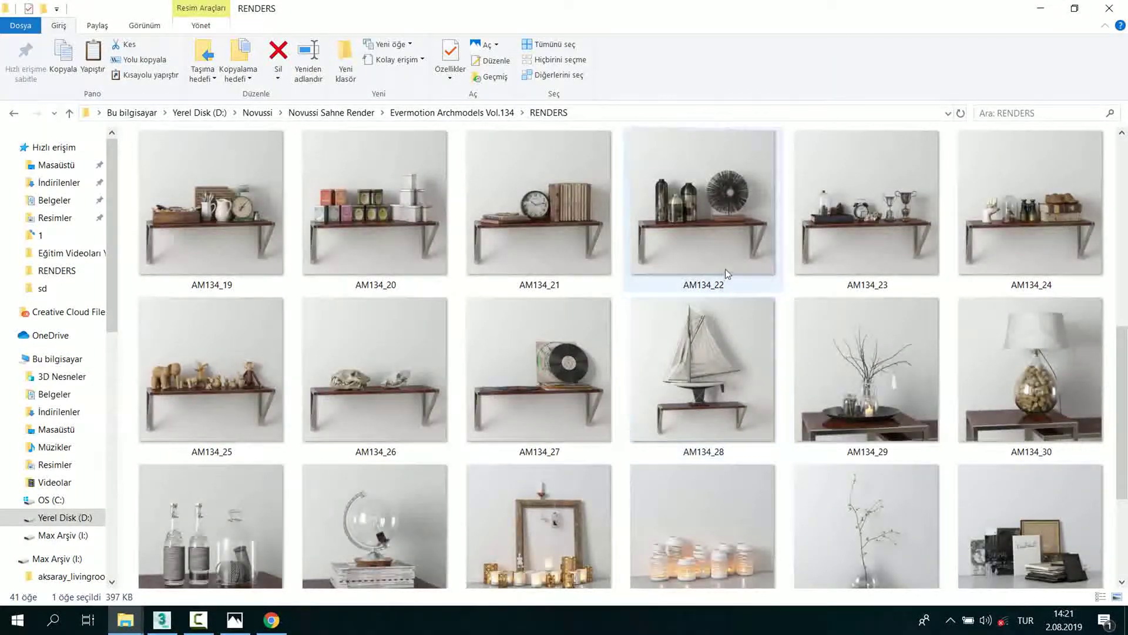
pyautogui.scroll(1, 601, 400)
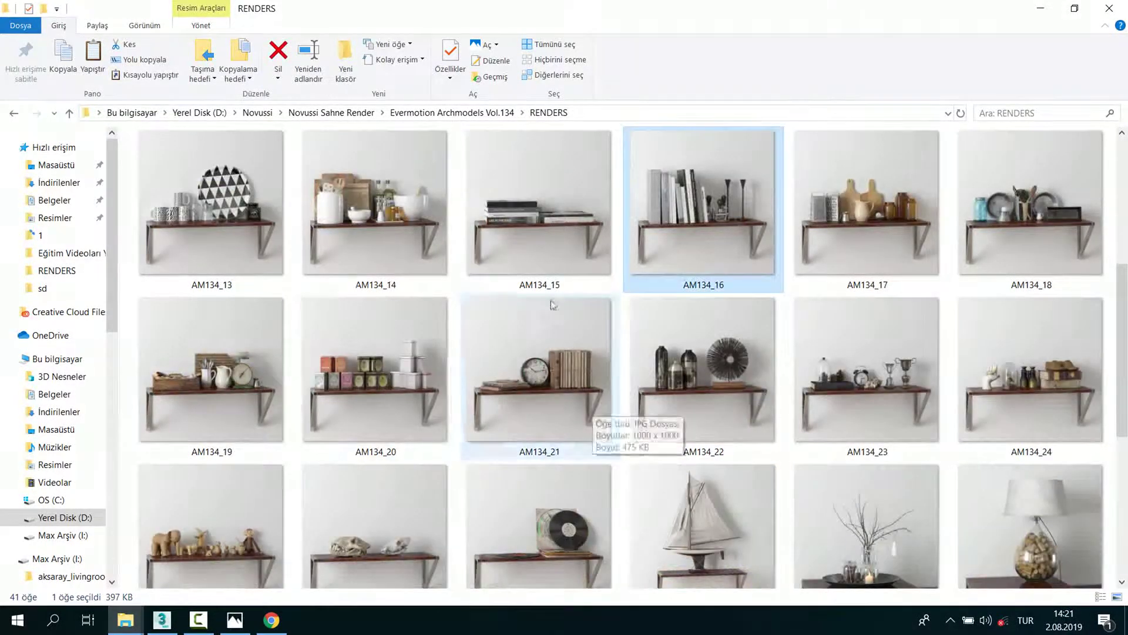
pyautogui.scroll(2, 611, 277)
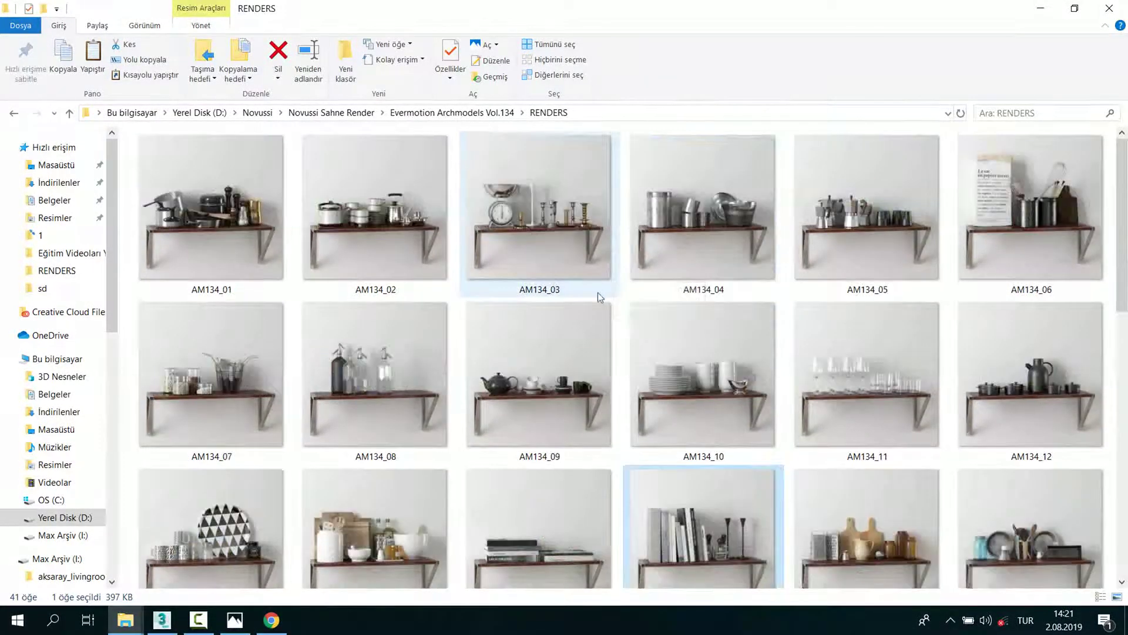
pyautogui.hotkey('alt', 'Up')
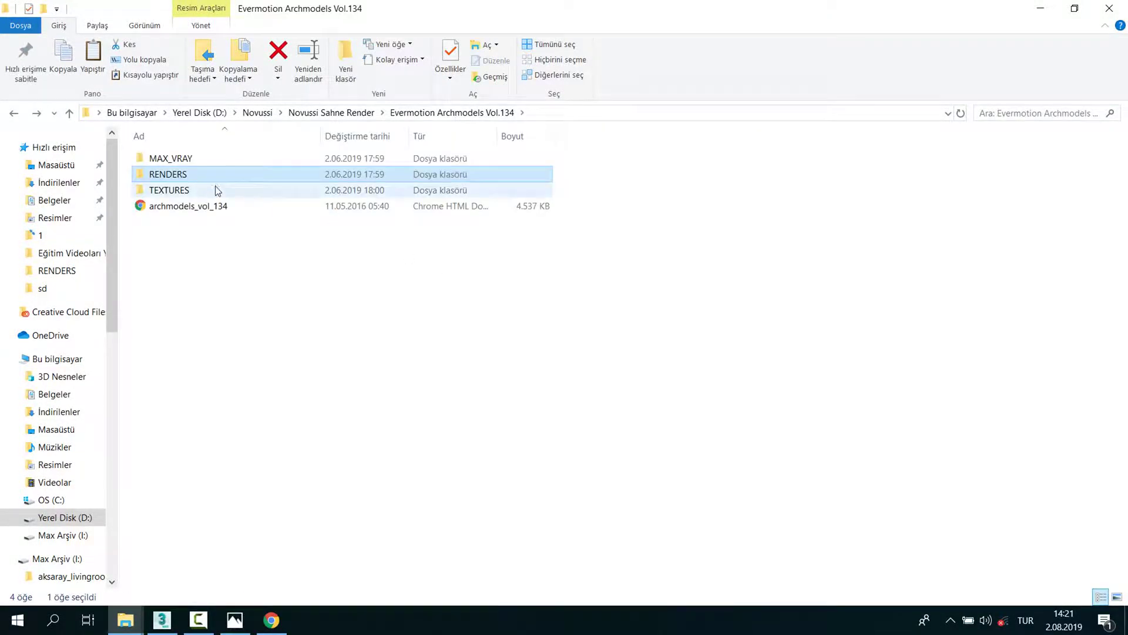
pyautogui.doubleClick(193, 154)
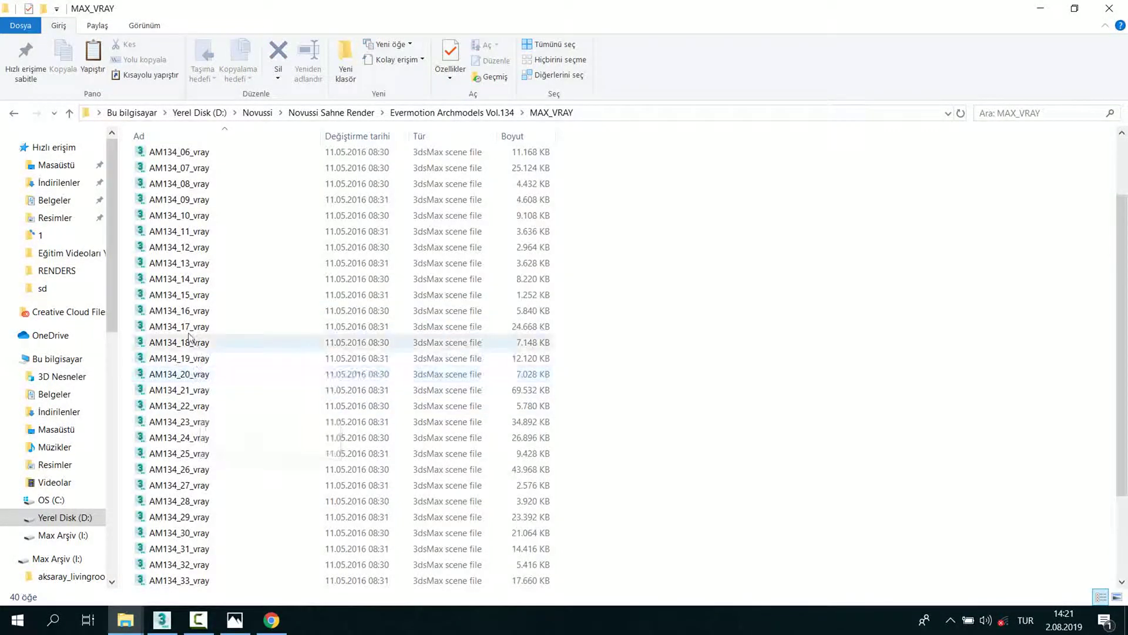
pyautogui.moveTo(167, 311)
pyautogui.mouseDown()
pyautogui.moveTo(241, 545)
pyautogui.moveTo(309, 413)
pyautogui.mouseUp()
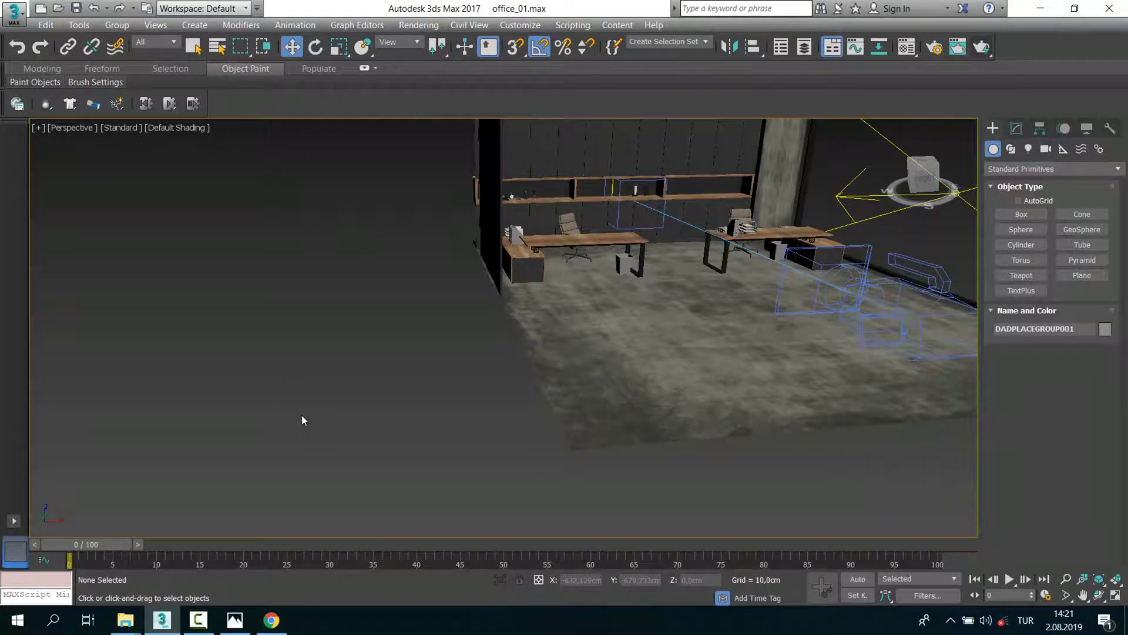
# Step: Place the merged AM134_16 set in the scene and frame its group in view
pyautogui.click(302, 415)
pyautogui.press('z')
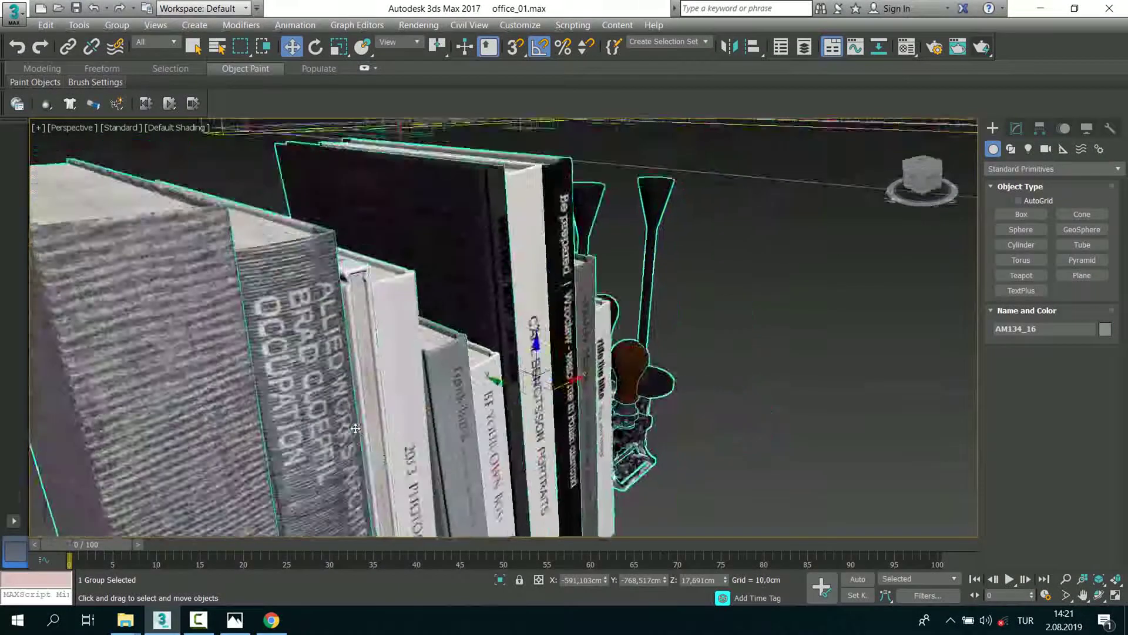
pyautogui.hotkey('shift', 'z')
pyautogui.click(635, 476)
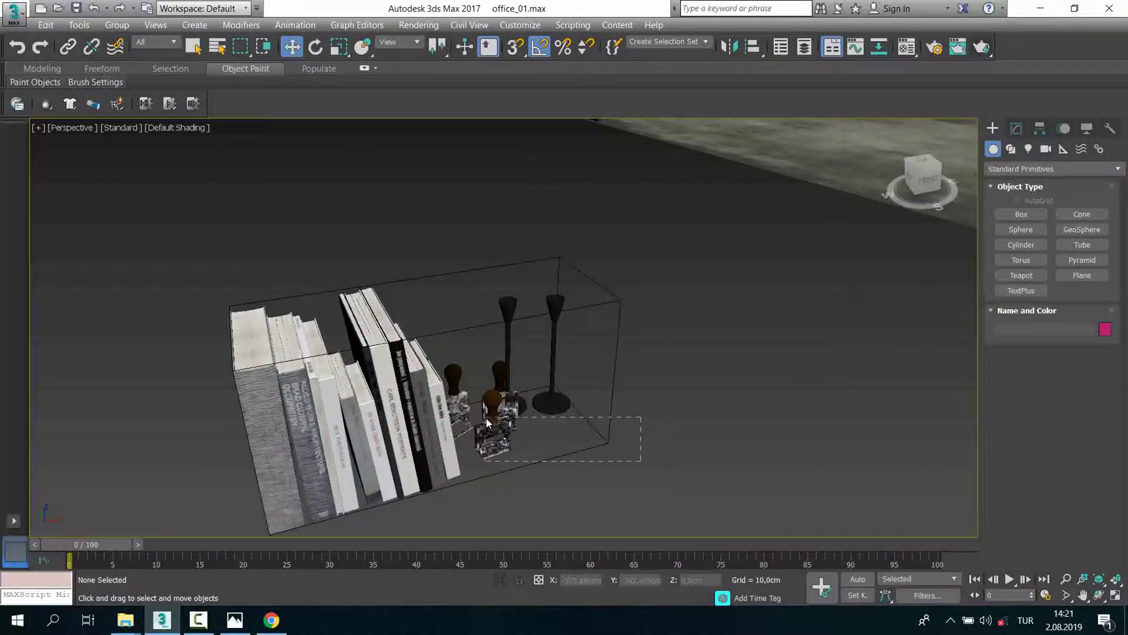
pyautogui.moveTo(486, 418); pyautogui.dragTo(496, 421)
pyautogui.press('z')
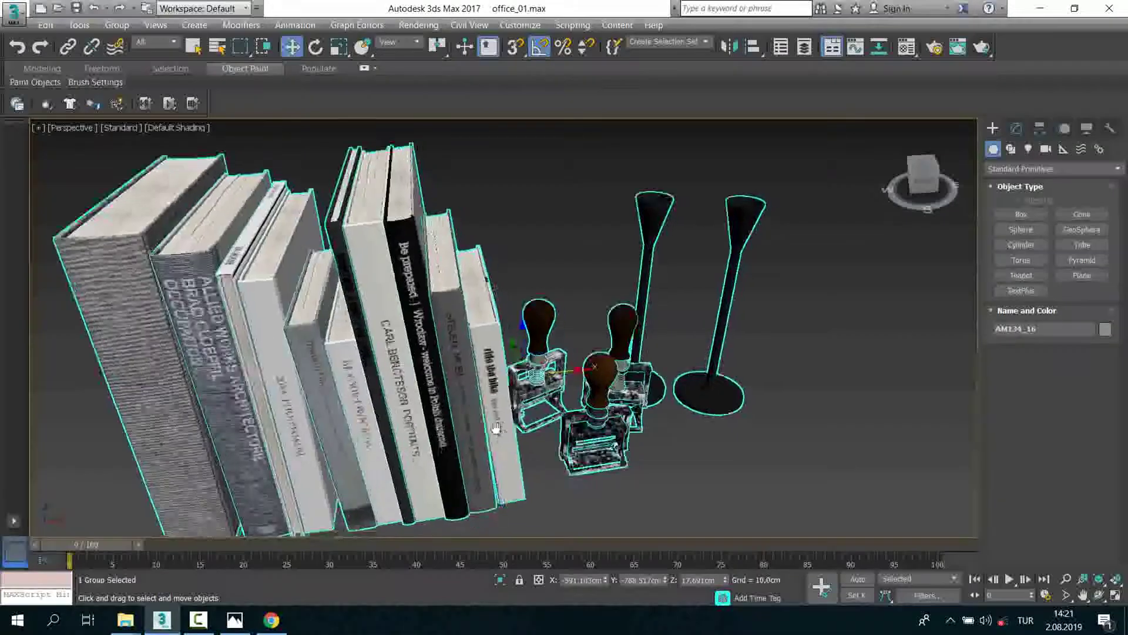
# Step: Open the AM134_16 group and centre its props in a full-size top view
pyautogui.click(109, 27)
pyautogui.click(125, 73)
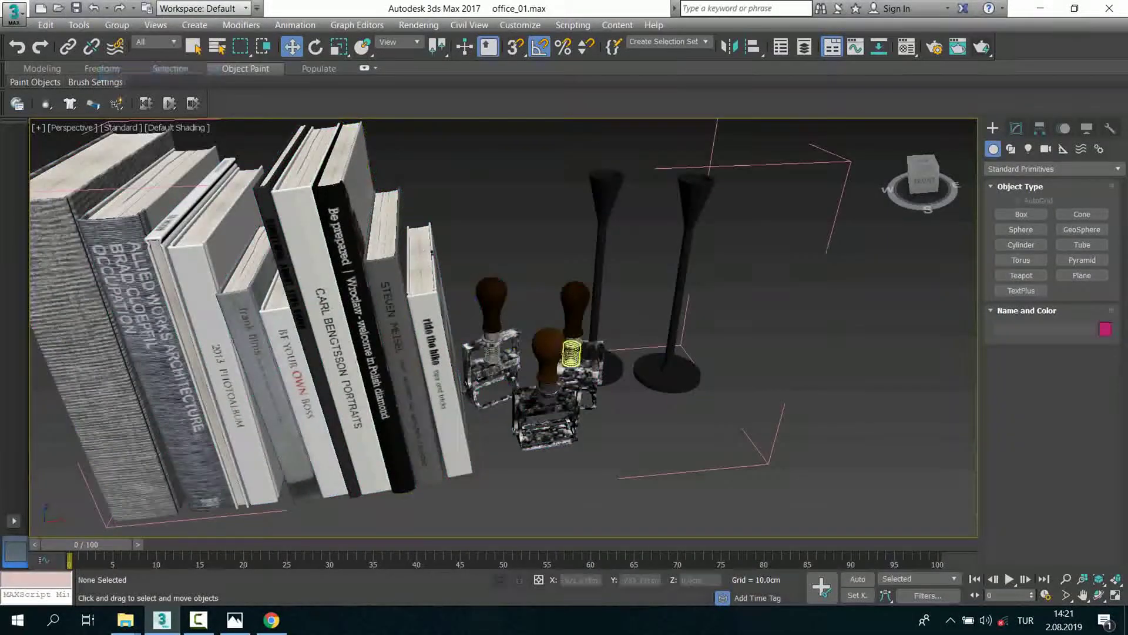
pyautogui.hotkey('alt', 'w')
pyautogui.hotkey('alt', 'w')
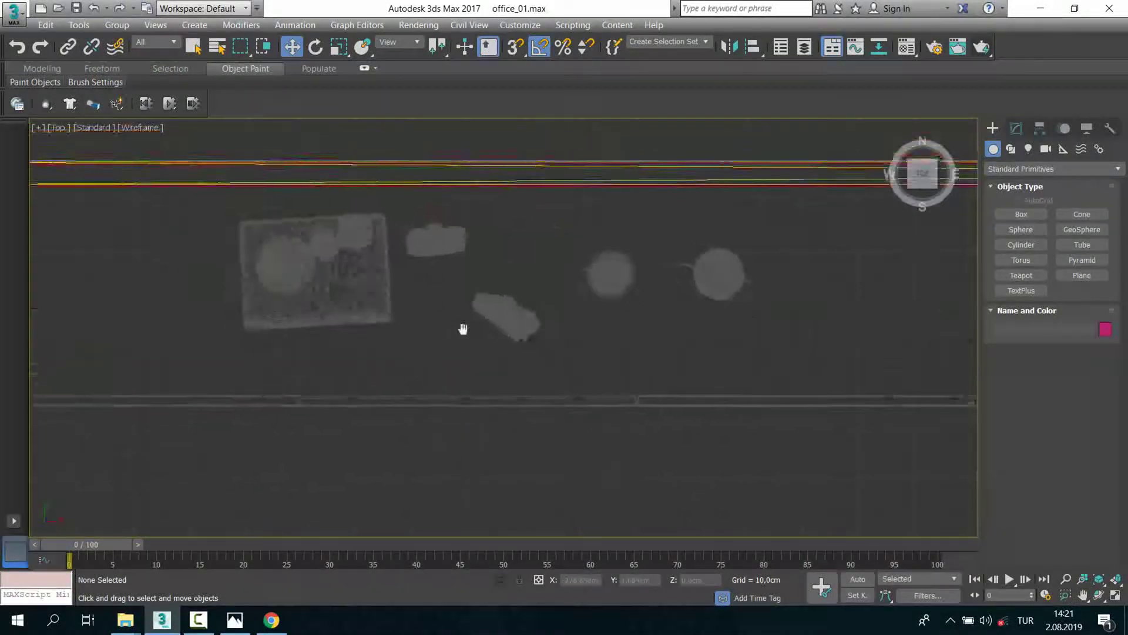
pyautogui.scroll(3, 657, 291)
pyautogui.moveTo(657, 290); pyautogui.dragTo(580, 428, button='middle')
pyautogui.scroll(-4, 579, 428)
pyautogui.scroll(5, 593, 334)
pyautogui.moveTo(594, 334); pyautogui.dragTo(586, 364, button='middle')
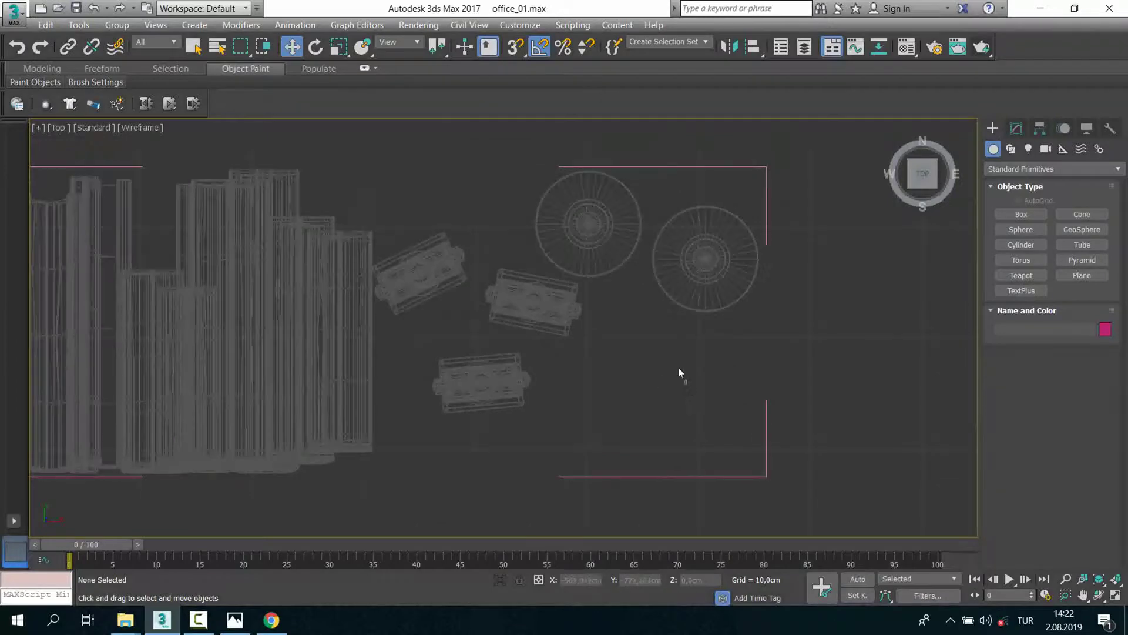
# Step: Try shifting the stamps and vases right, undo it, and reframe the top view
pyautogui.moveTo(393, 213); pyautogui.dragTo(393, 214)
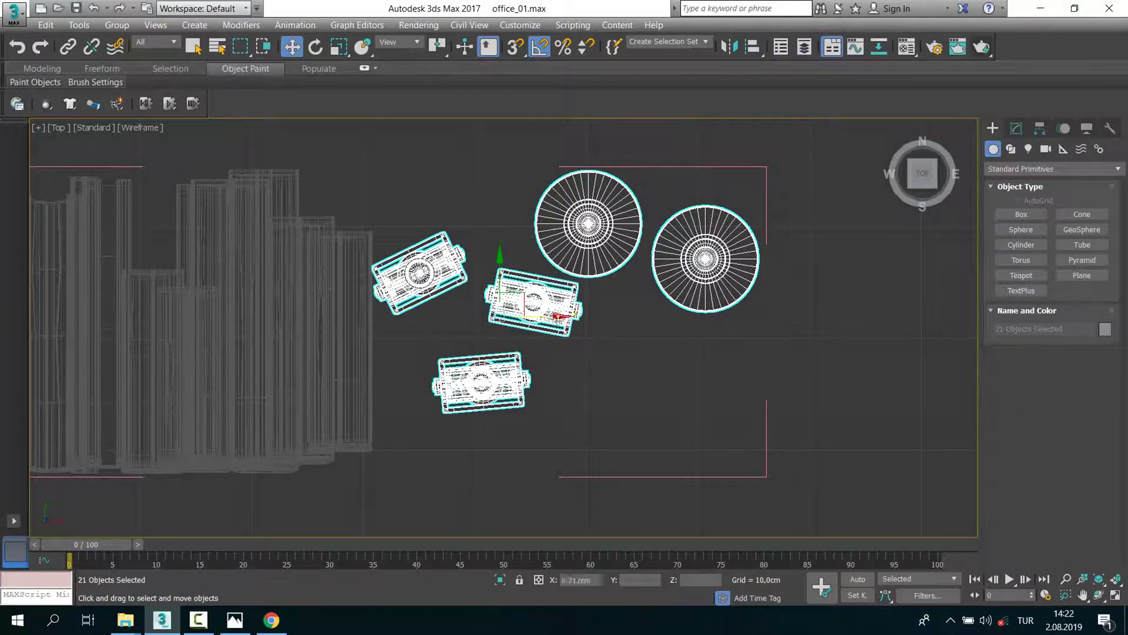
pyautogui.moveTo(541, 316); pyautogui.dragTo(625, 316)
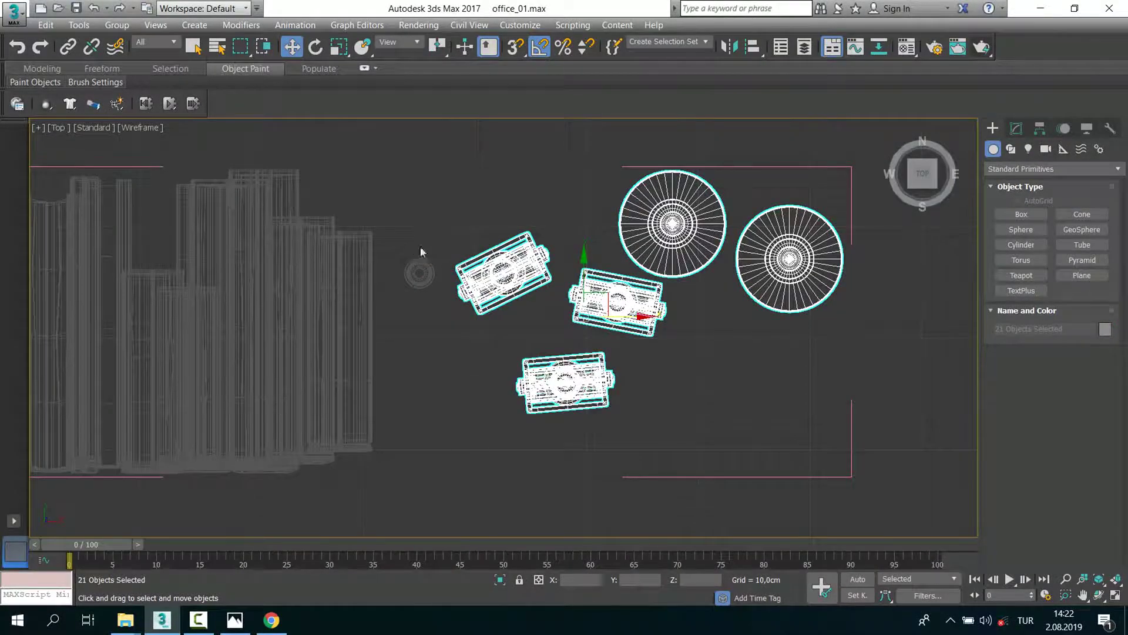
pyautogui.hotkey('ctrl', 'z')
pyautogui.click(722, 395)
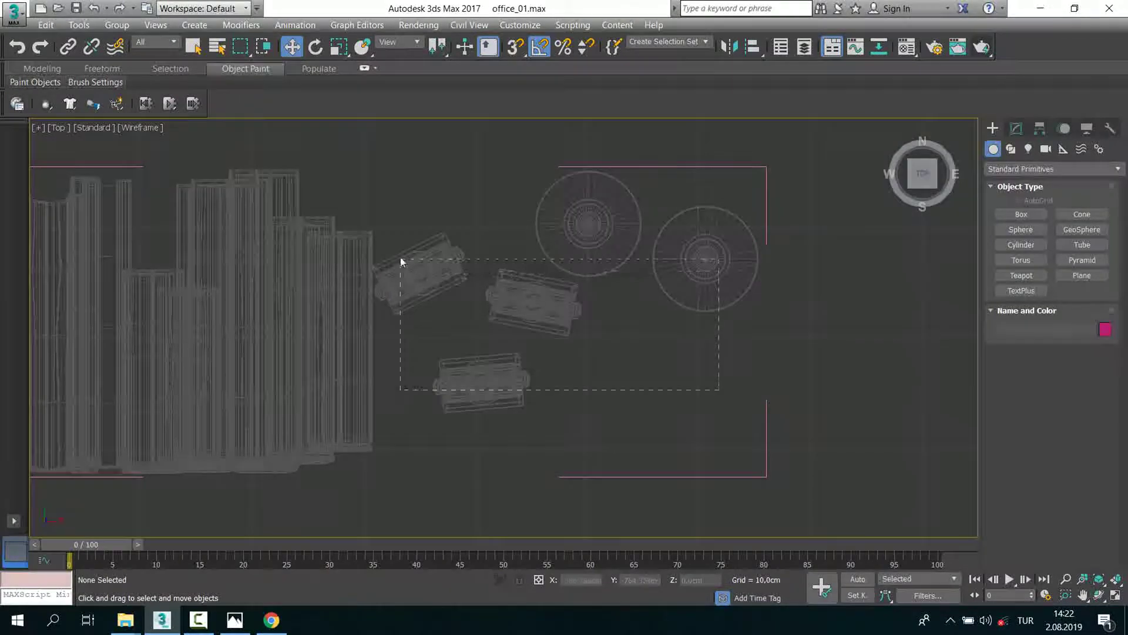
pyautogui.moveTo(401, 262); pyautogui.dragTo(401, 259)
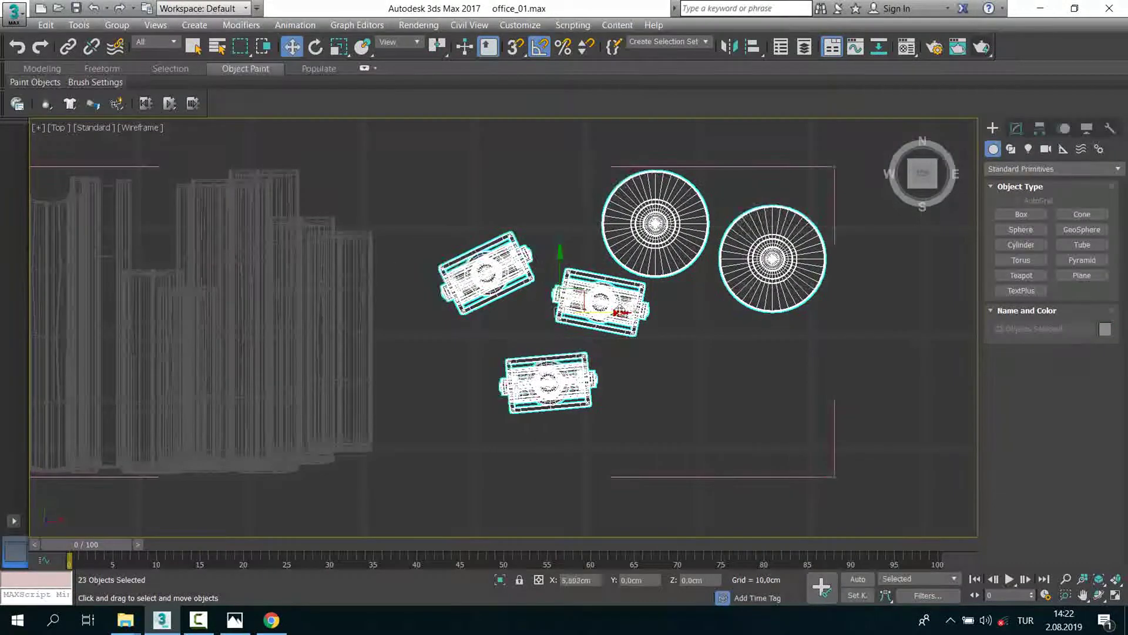
pyautogui.click(617, 309)
pyautogui.moveTo(617, 308); pyautogui.dragTo(557, 259, button='middle')
pyautogui.click(557, 259)
pyautogui.moveTo(453, 317); pyautogui.dragTo(572, 317, button='middle')
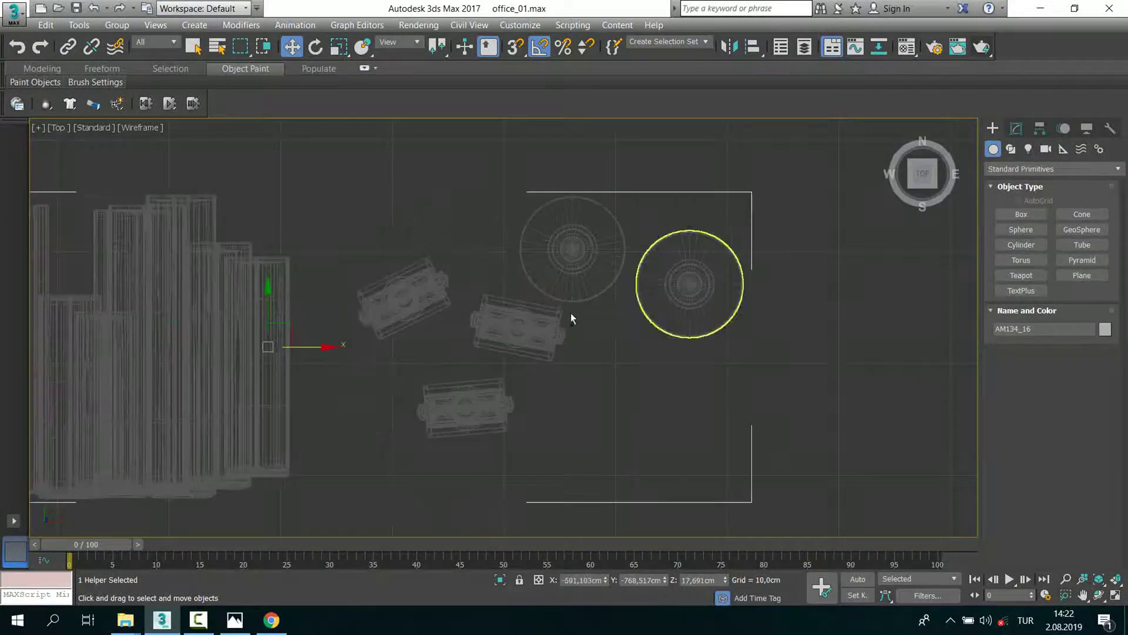
# Step: Move both vases and one stamp to the right
pyautogui.moveTo(701, 355); pyautogui.dragTo(530, 263)
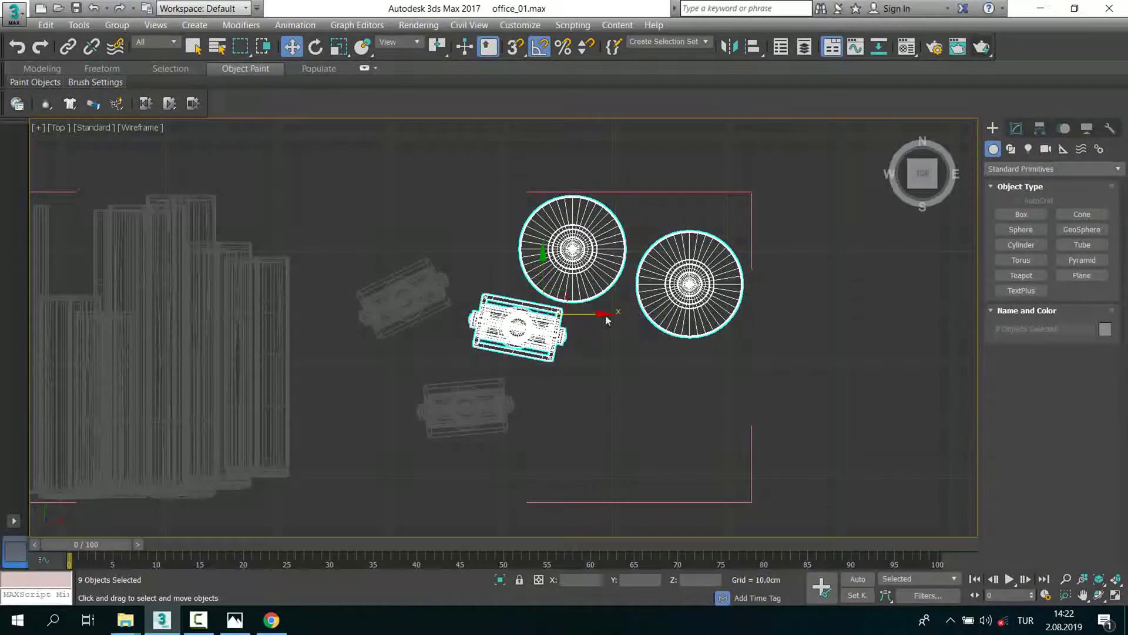
pyautogui.click(644, 351)
pyautogui.moveTo(488, 259); pyautogui.dragTo(515, 268)
pyautogui.click(706, 365)
pyautogui.moveTo(600, 313); pyautogui.dragTo(650, 313)
pyautogui.click(711, 353)
# Step: Move the right vase further right and nudge the left vase slightly right
pyautogui.click(787, 292)
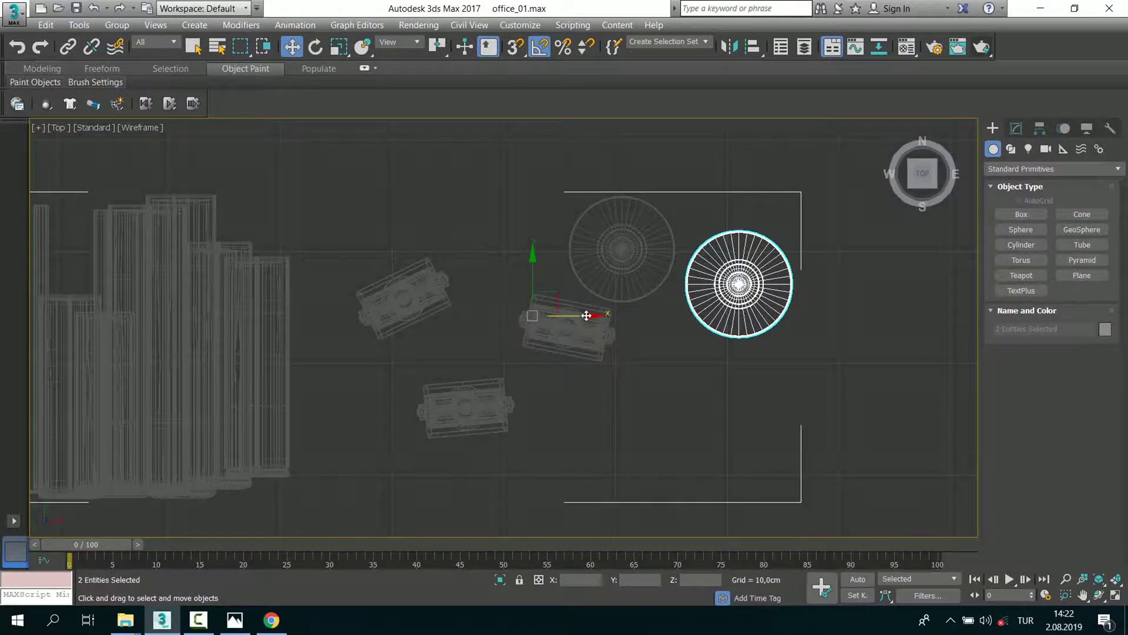
pyautogui.click(692, 345)
pyautogui.click(729, 286)
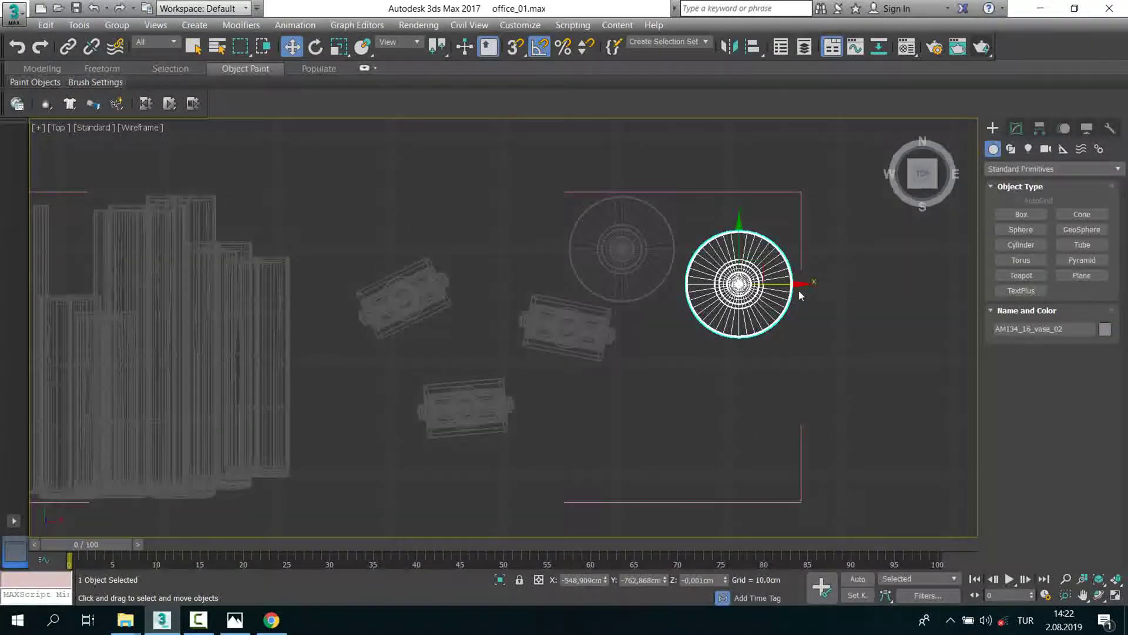
pyautogui.moveTo(803, 292); pyautogui.dragTo(857, 288)
pyautogui.moveTo(658, 326); pyautogui.dragTo(614, 232)
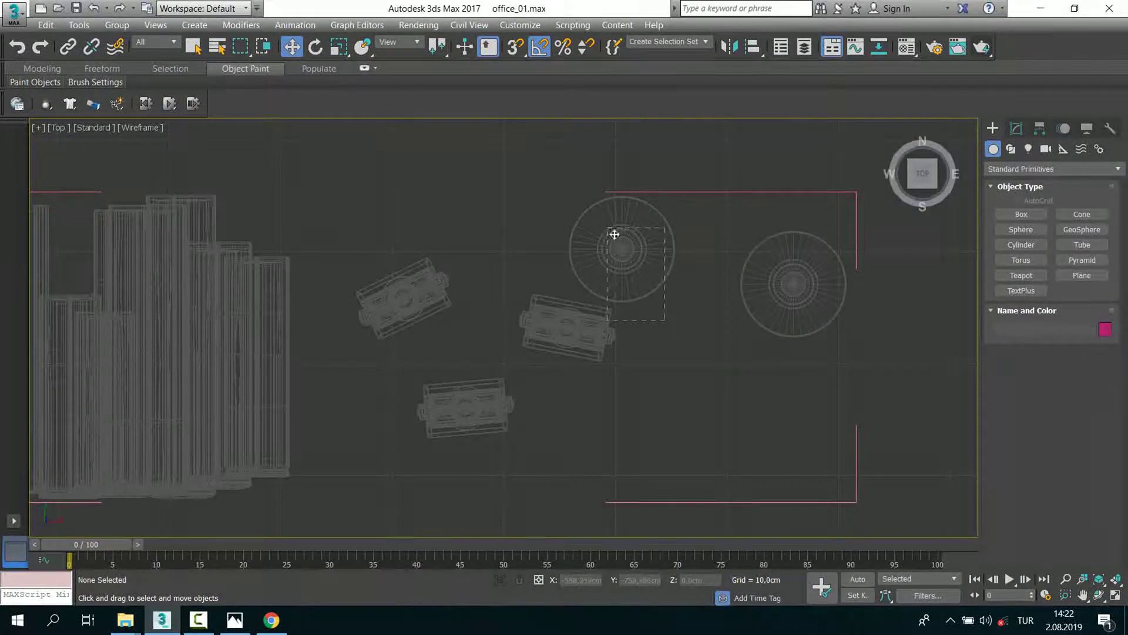
pyautogui.click(660, 320)
pyautogui.click(672, 257)
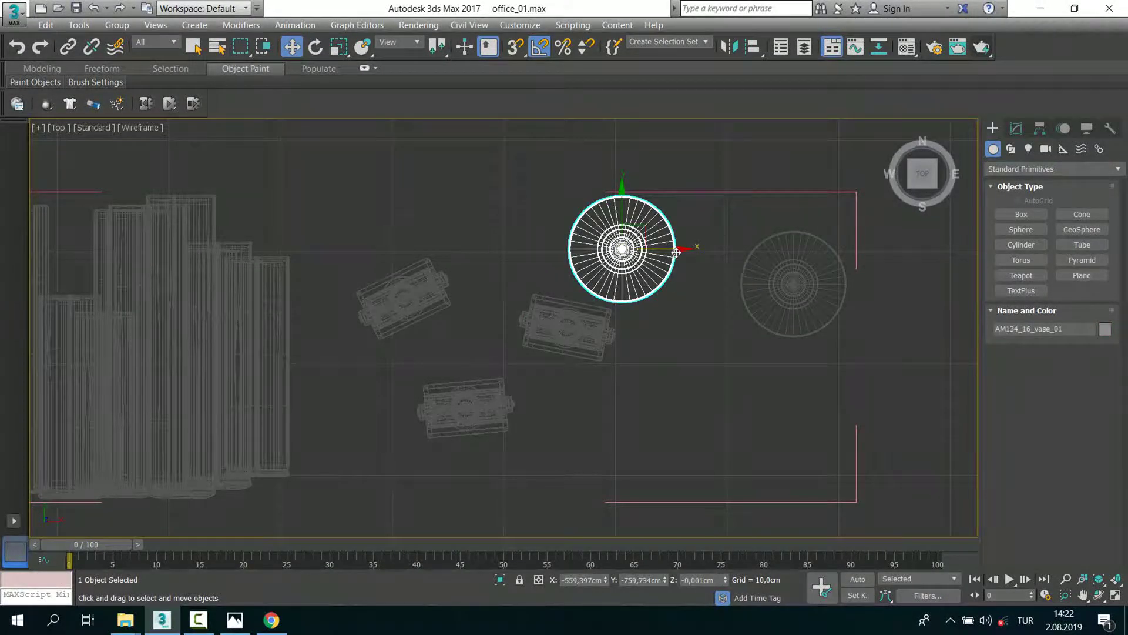
pyautogui.moveTo(675, 251); pyautogui.dragTo(706, 252)
# Step: Switch back to the perspective view to check the spaced-out vases
pyautogui.press('p')
pyautogui.scroll(5, 738, 416)
pyautogui.scroll(-8, 590, 417)
pyautogui.scroll(4, 539, 326)
pyautogui.click(107, 27)
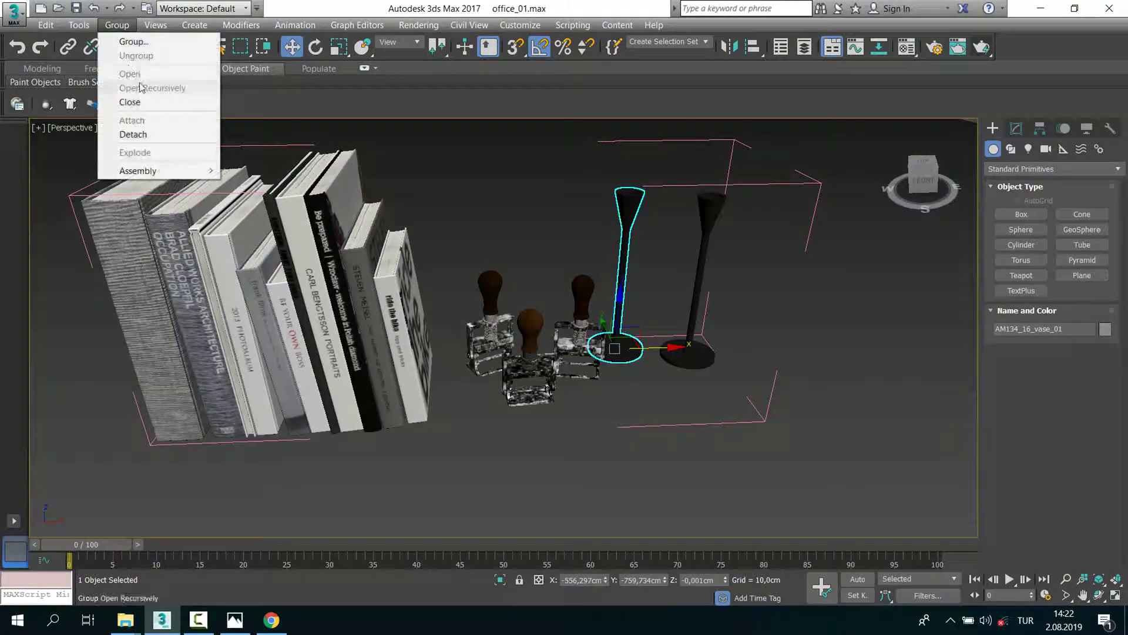
# Step: Close the AM134_16 group and move it up toward the wall shelf in top view
pyautogui.click(139, 103)
pyautogui.press('t')
pyautogui.scroll(-8, 487, 329)
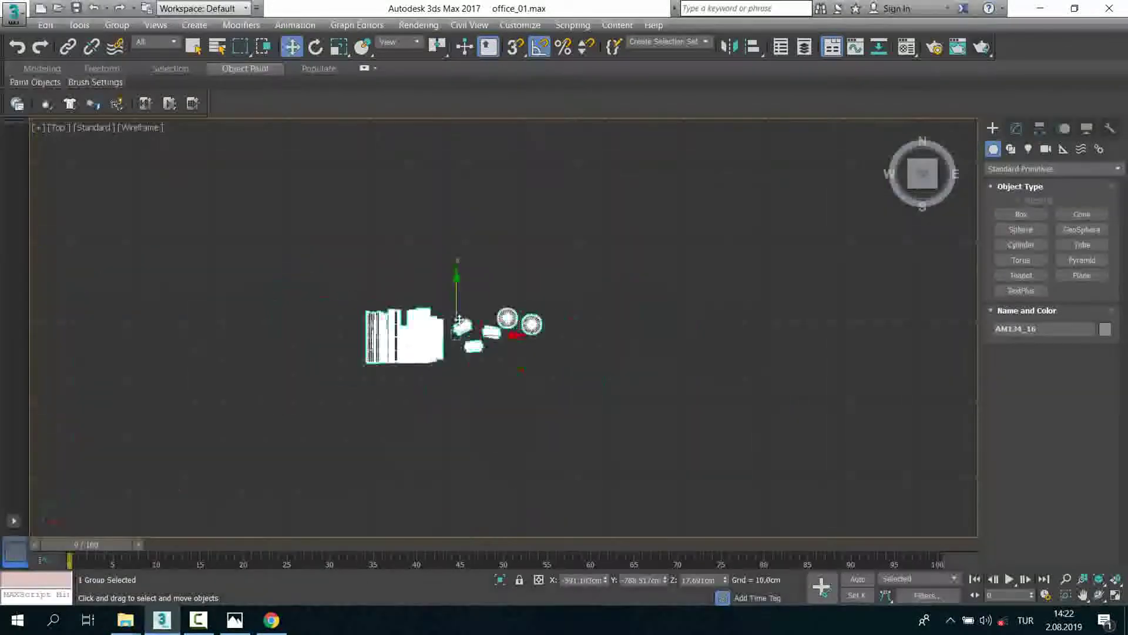
pyautogui.scroll(4, 487, 335)
pyautogui.moveTo(393, 373); pyautogui.dragTo(662, 130)
pyautogui.scroll(3, 662, 130)
pyautogui.scroll(-1, 539, 388)
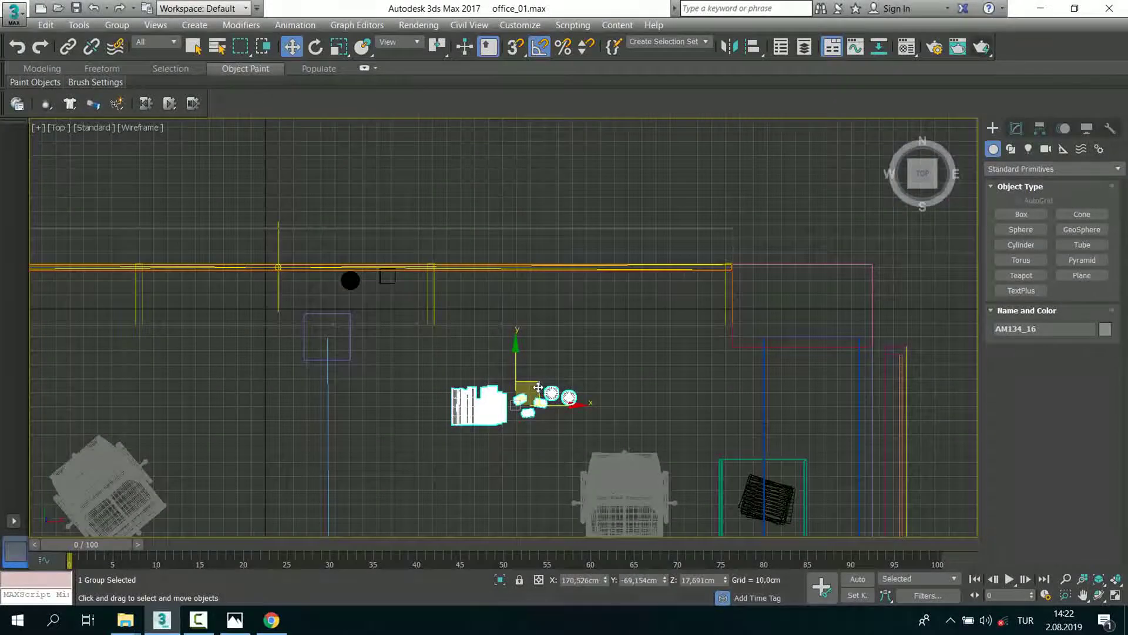
pyautogui.moveTo(538, 388); pyautogui.dragTo(613, 286)
# Step: Frame the set in perspective and align the group onto the shelf cabinet
pyautogui.hotkey('alt', 'w')
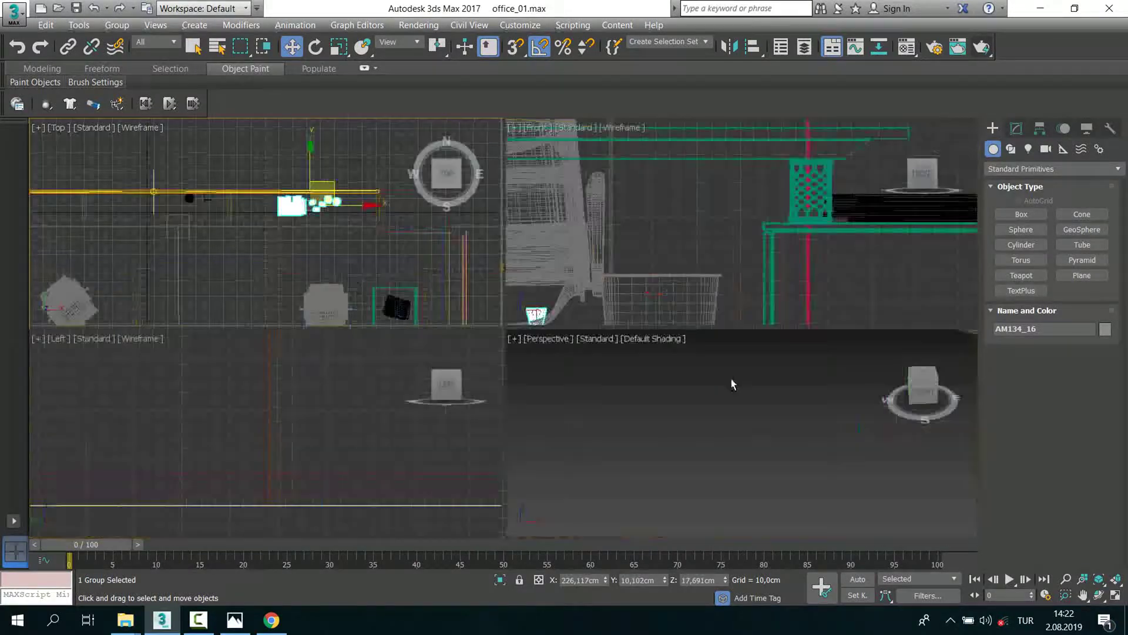
pyautogui.middleClick(731, 378)
pyautogui.hotkey('alt', 'w')
pyautogui.press('z')
pyautogui.scroll(-3, 564, 353)
pyautogui.scroll(-3, 564, 353)
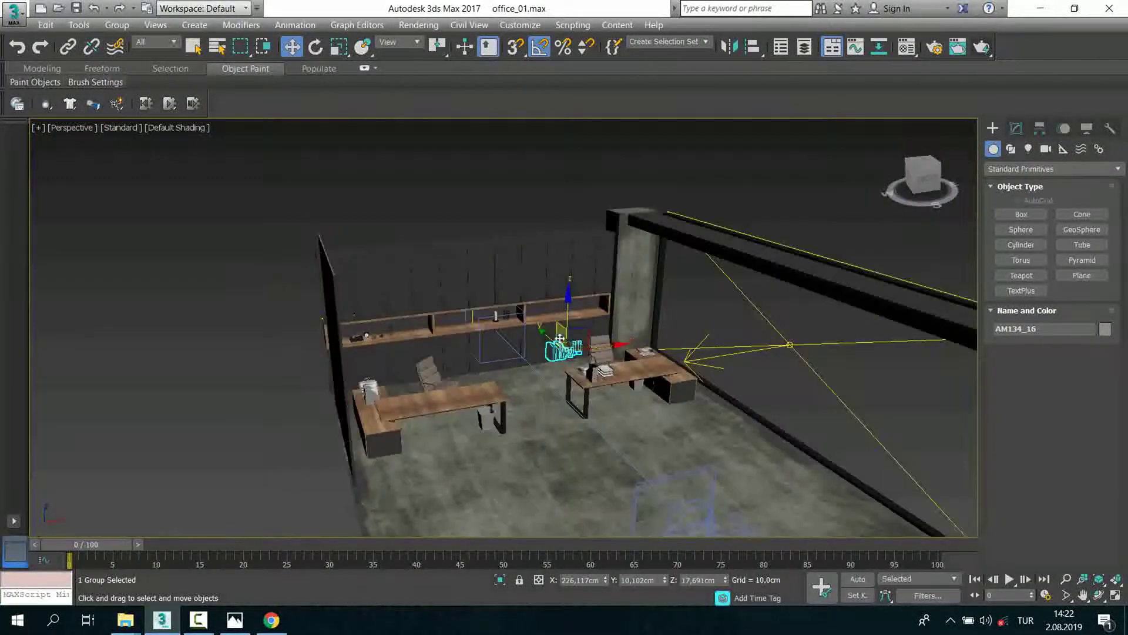
pyautogui.scroll(5, 567, 352)
pyautogui.click(656, 220)
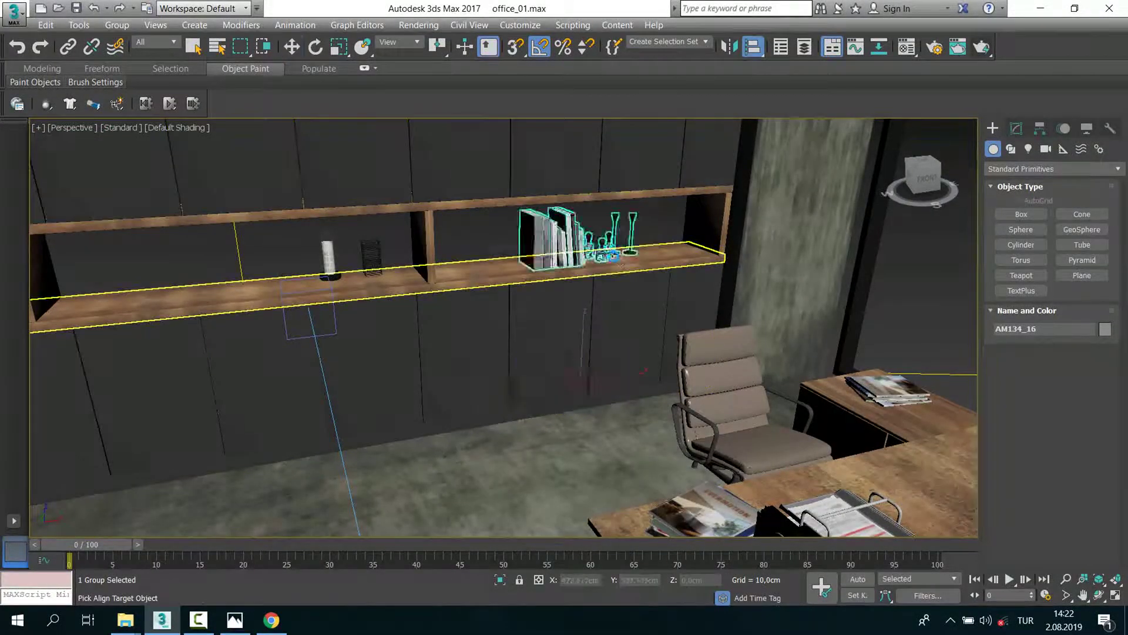
pyautogui.click(568, 428)
# Step: In the front view, slide the books and props group left along the shelf
pyautogui.scroll(2, 437, 276)
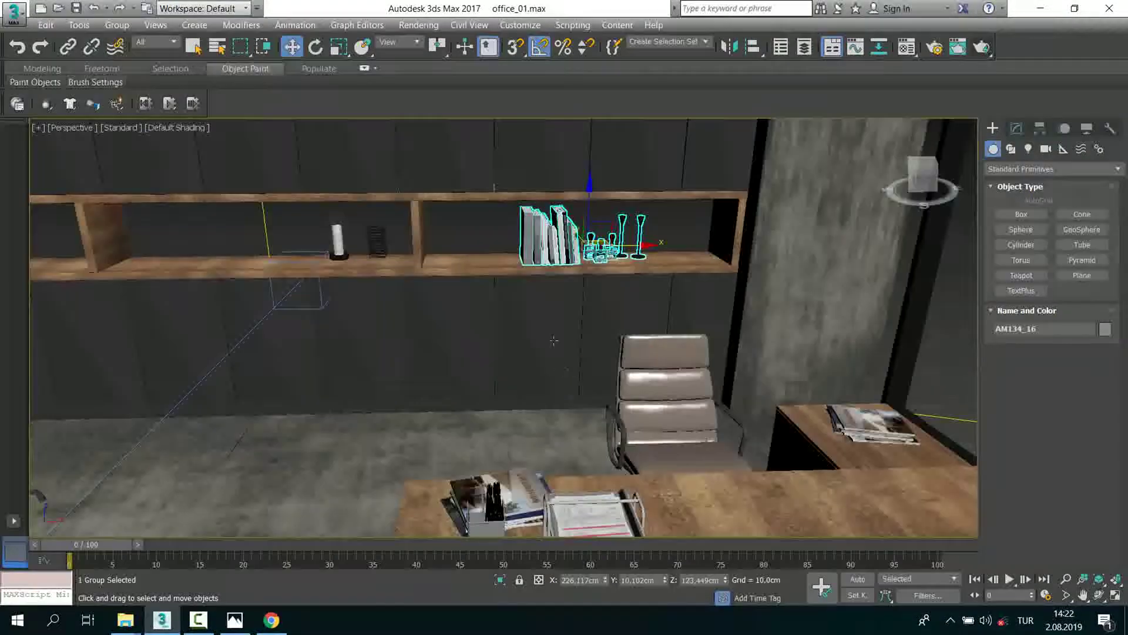
pyautogui.scroll(2, 437, 276)
pyautogui.scroll(2, 438, 276)
pyautogui.moveTo(438, 276)
pyautogui.keyDown('alt'); pyautogui.mouseDown(button='middle')
pyautogui.moveTo(462, 273)
pyautogui.moveTo(342, 306)
pyautogui.mouseUp(button='middle'); pyautogui.keyUp('alt')
pyautogui.hotkey('alt', 'w')
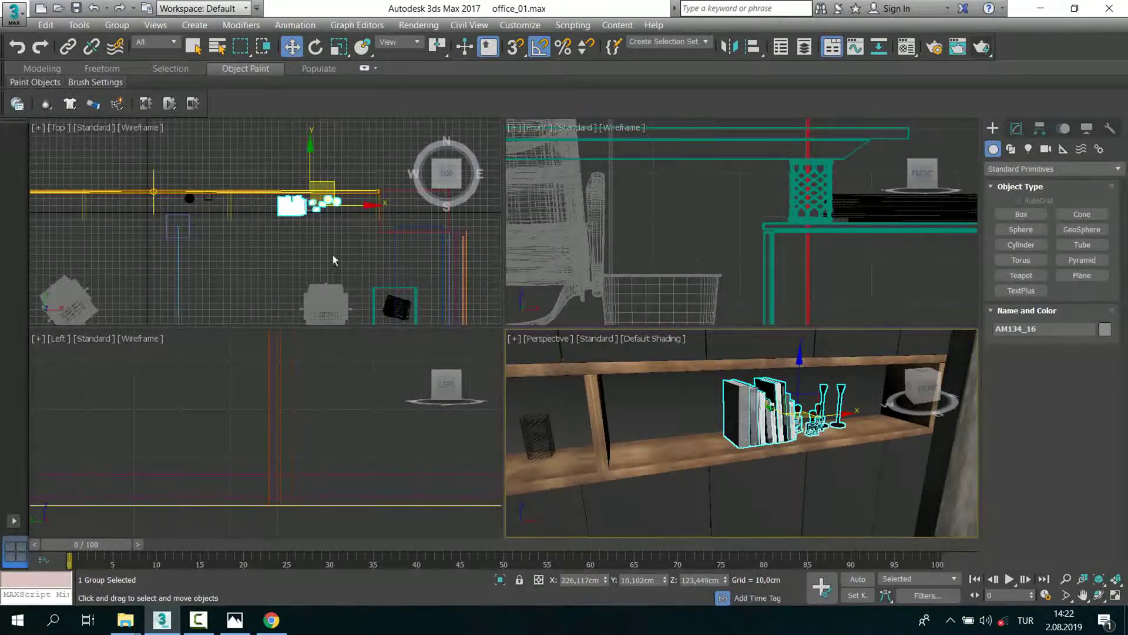
pyautogui.hotkey('alt', 'w')
pyautogui.press('f')
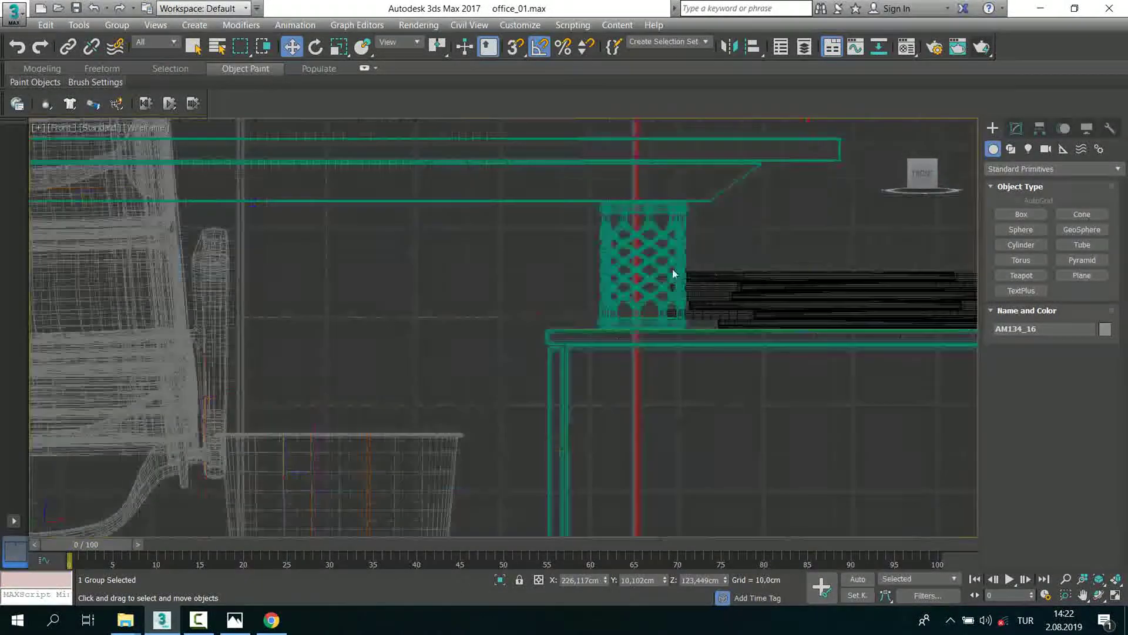
pyautogui.scroll(2, 616, 341)
pyautogui.scroll(2, 616, 341)
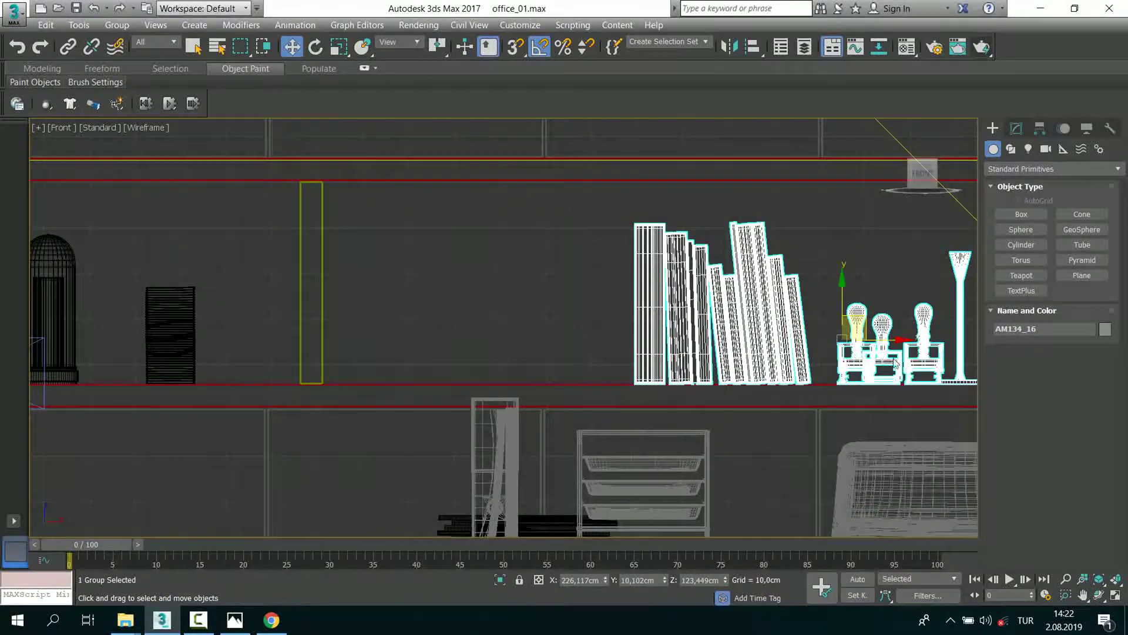
pyautogui.moveTo(901, 340); pyautogui.dragTo(591, 340)
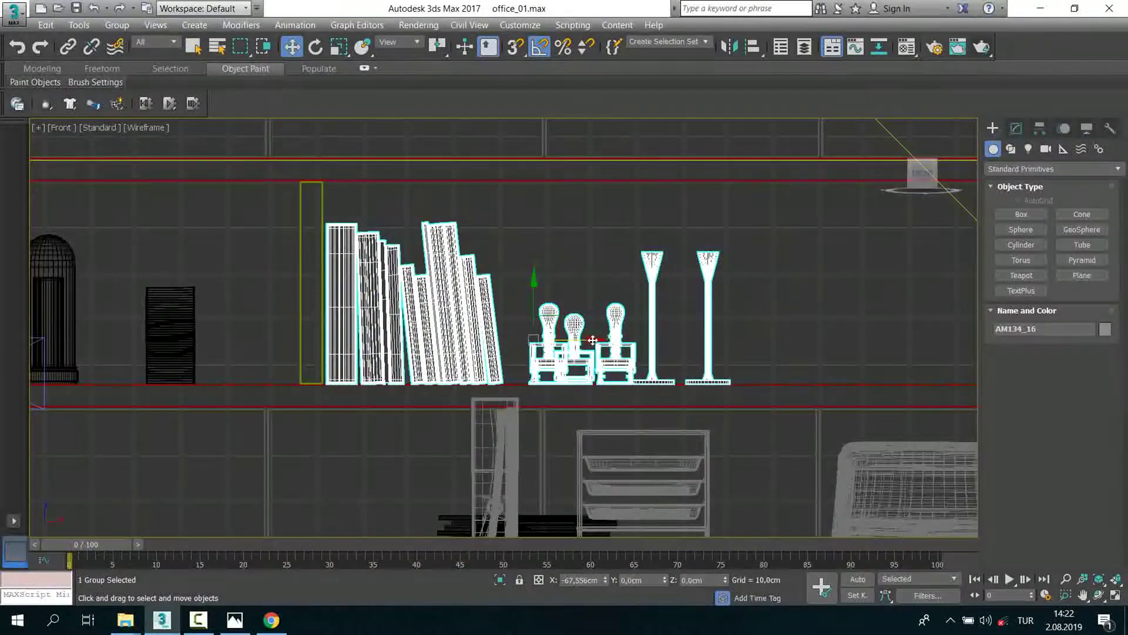
# Step: Review the shelf placement in the perspective and four-view layouts
pyautogui.hotkey('alt', 'w')
pyautogui.hotkey('alt', 'w')
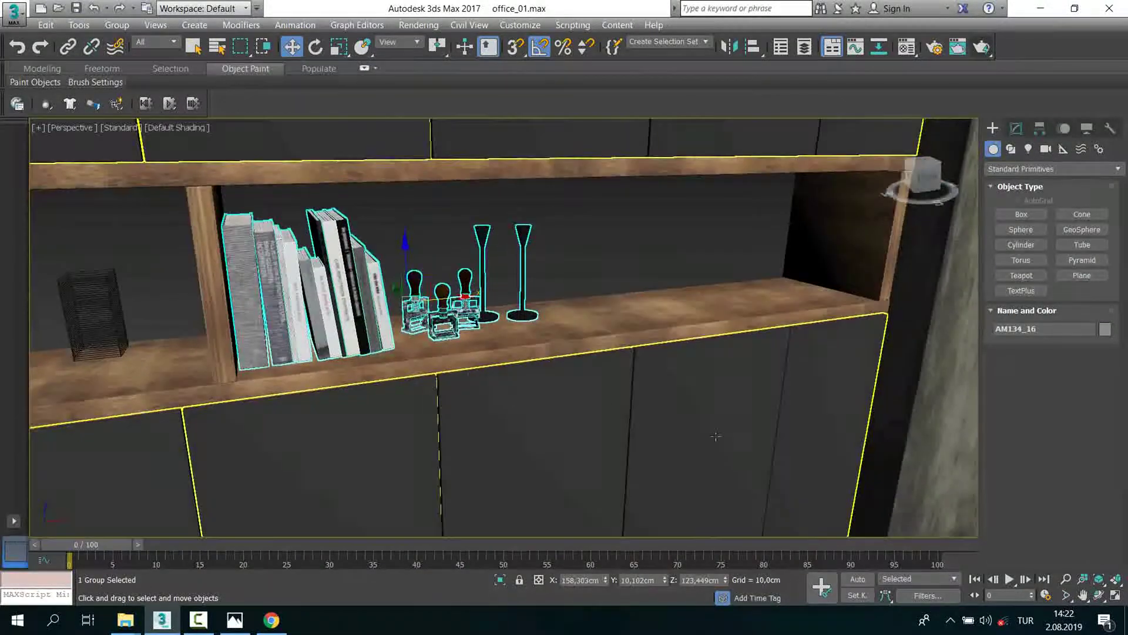
pyautogui.scroll(3, 395, 342)
pyautogui.keyDown('alt'); pyautogui.moveTo(353, 329); pyautogui.dragTo(395, 343, button='middle'); pyautogui.keyUp('alt')
pyautogui.hotkey('alt', 'w')
pyautogui.rightClick(294, 236)
pyautogui.hotkey('alt', 'w')
pyautogui.scroll(3, 573, 351)
pyautogui.scroll(1, 574, 350)
pyautogui.scroll(1, 564, 352)
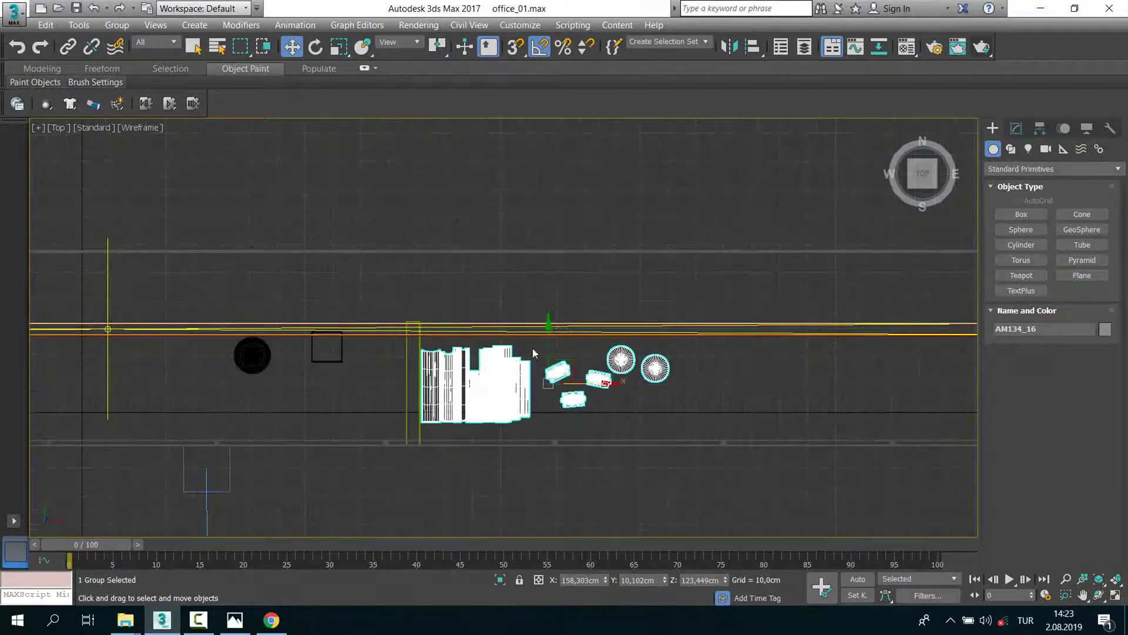
# Step: In Top view, push the props group and the round and square objects back toward the wall
pyautogui.scroll(1, 548, 352)
pyautogui.moveTo(557, 345); pyautogui.dragTo(559, 317)
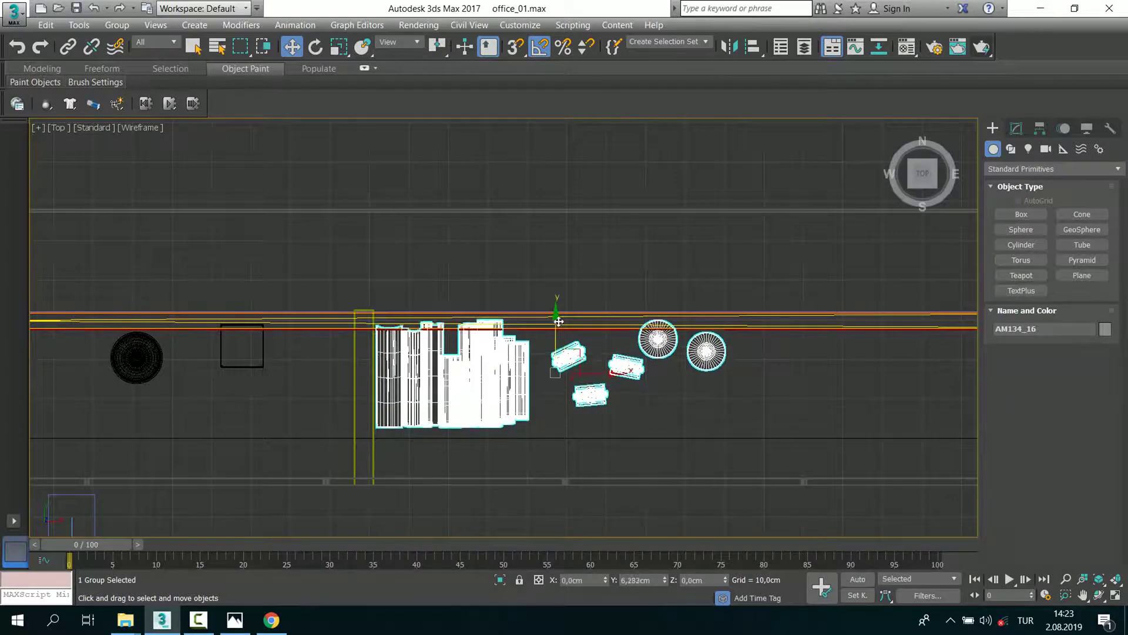
pyautogui.moveTo(146, 362); pyautogui.dragTo(621, 329, button='middle')
pyautogui.click(620, 328)
pyautogui.scroll(1, 621, 285)
pyautogui.moveTo(632, 283); pyautogui.dragTo(632, 269)
# Step: Pan over to the monitor group and select it
pyautogui.scroll(-1, 504, 396)
pyautogui.scroll(-1, 635, 358)
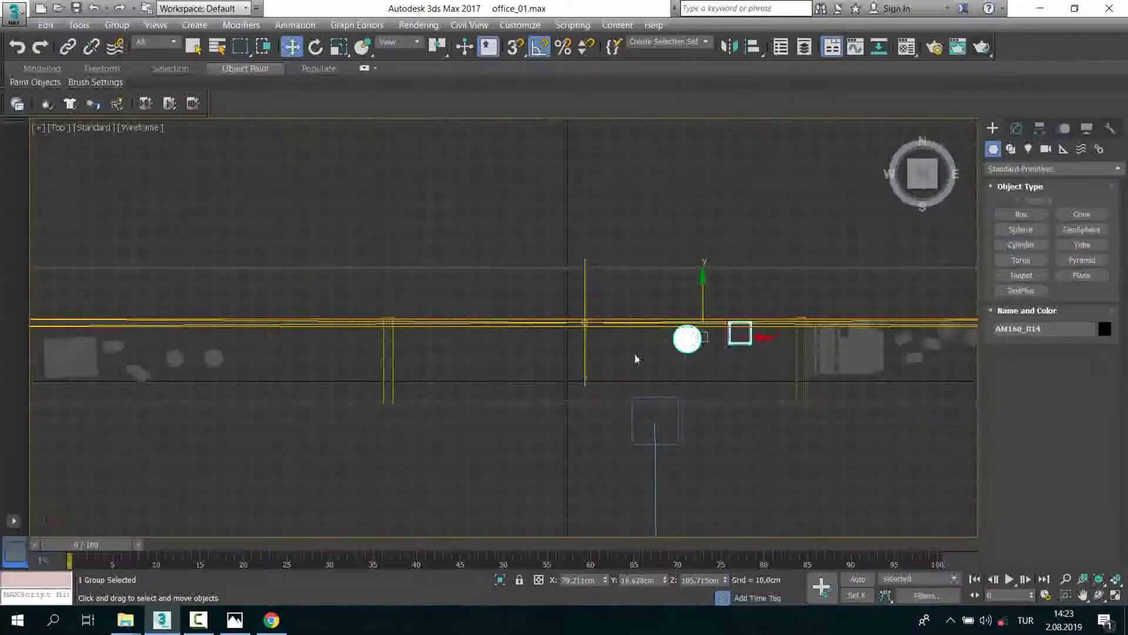
pyautogui.scroll(2, 690, 337)
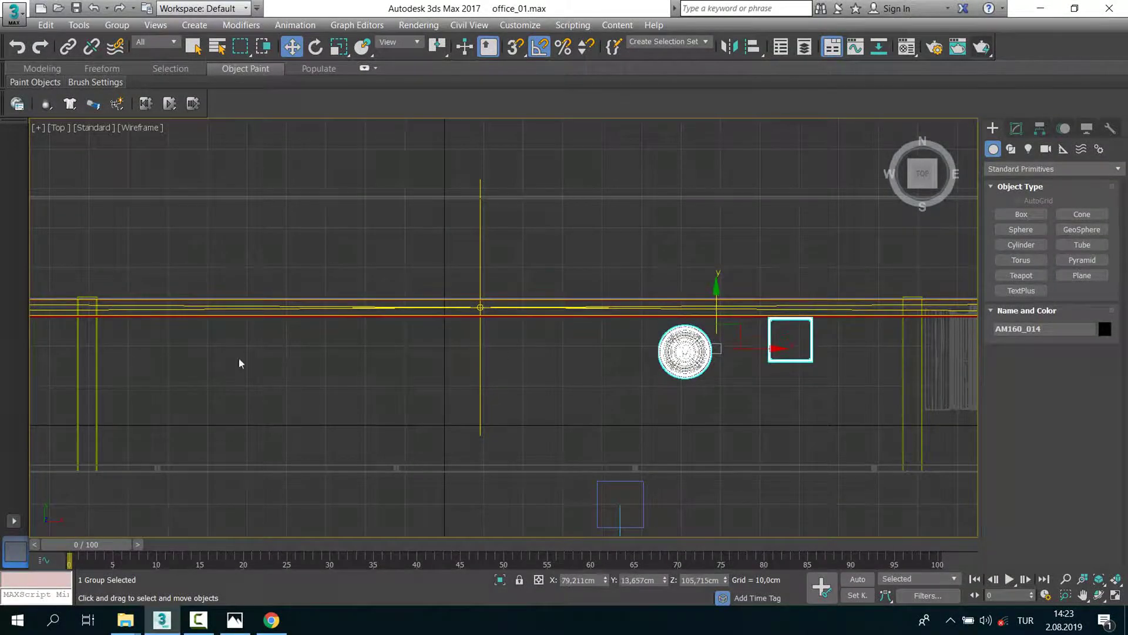
pyautogui.moveTo(239, 363)
pyautogui.mouseDown(button='middle')
pyautogui.moveTo(605, 345)
pyautogui.moveTo(264, 355)
pyautogui.moveTo(441, 346)
pyautogui.mouseUp(button='middle')
pyautogui.click(339, 351)
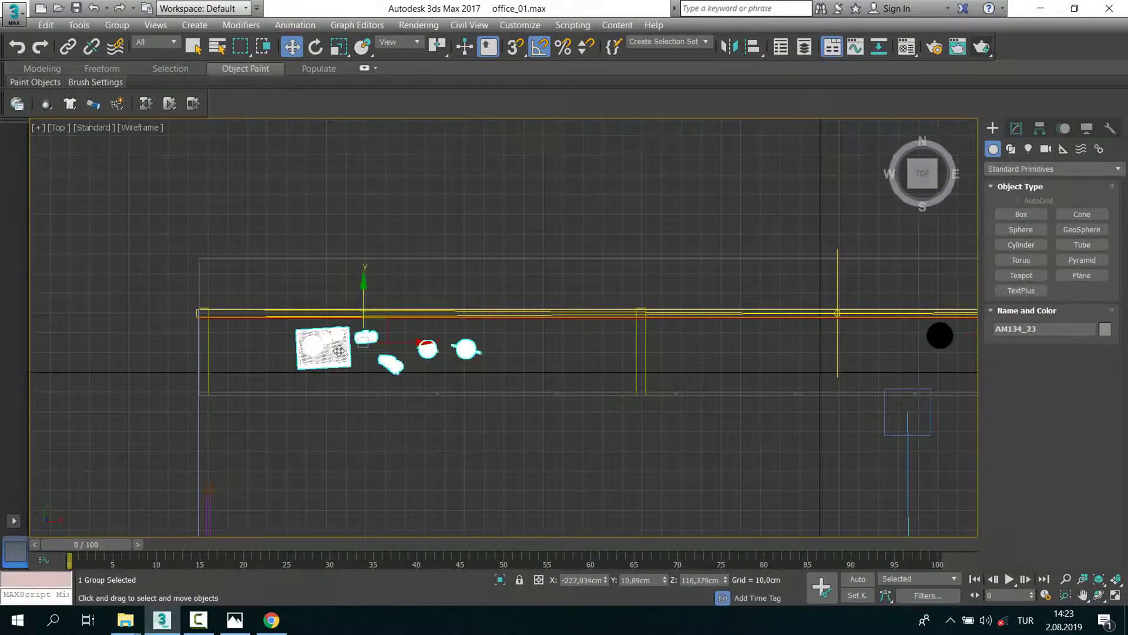
pyautogui.scroll(2, 339, 351)
# Step: Maximize the Perspective view, orbit around the selection, and Unhide All hidden objects
pyautogui.hotkey('alt', 'w')
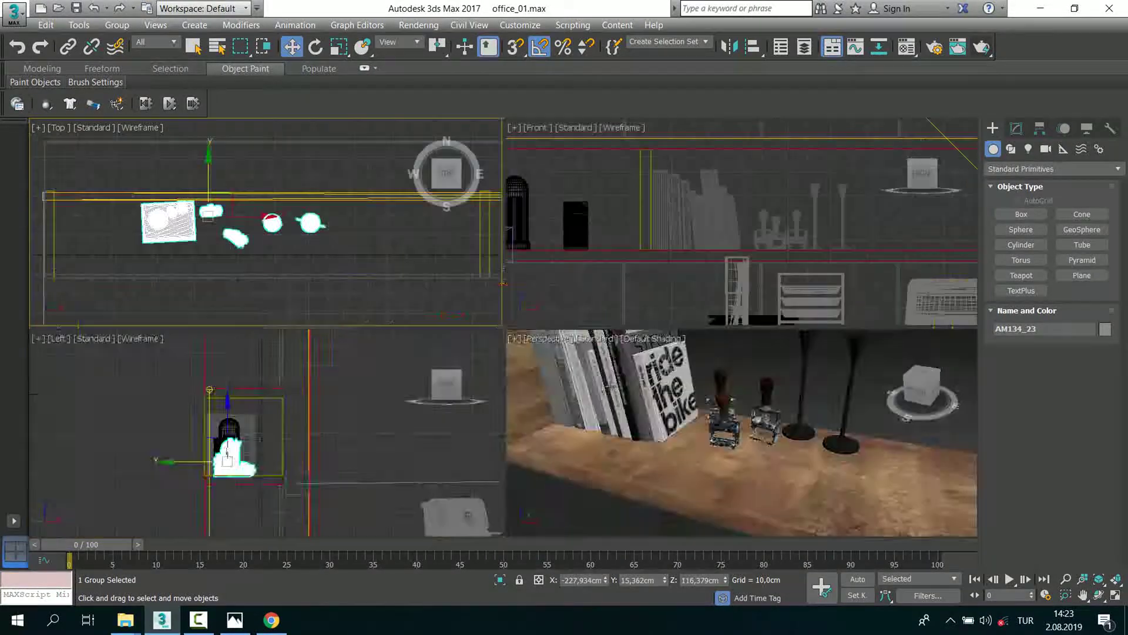
pyautogui.hotkey('alt', 'w')
pyautogui.moveTo(574, 380)
pyautogui.keyDown('alt'); pyautogui.mouseDown(button='middle')
pyautogui.moveTo(599, 410)
pyautogui.moveTo(536, 395)
pyautogui.moveTo(564, 368)
pyautogui.mouseUp(button='middle'); pyautogui.keyUp('alt')
pyautogui.scroll(-5, 564, 367)
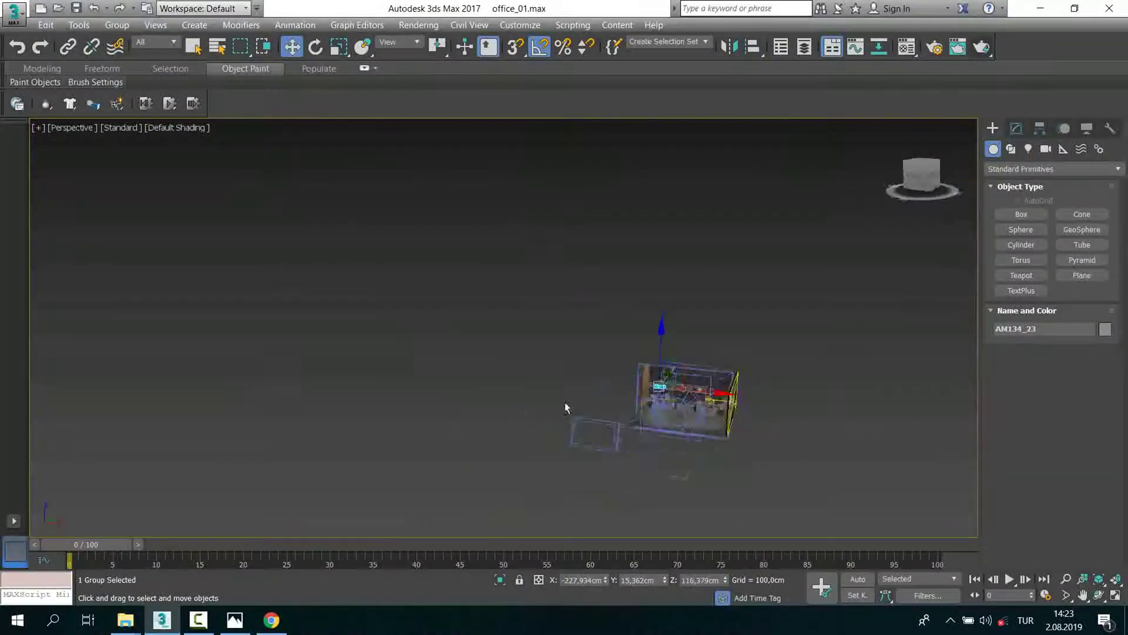
pyautogui.rightClick(565, 368)
pyautogui.click(586, 308)
pyautogui.rightClick(510, 372)
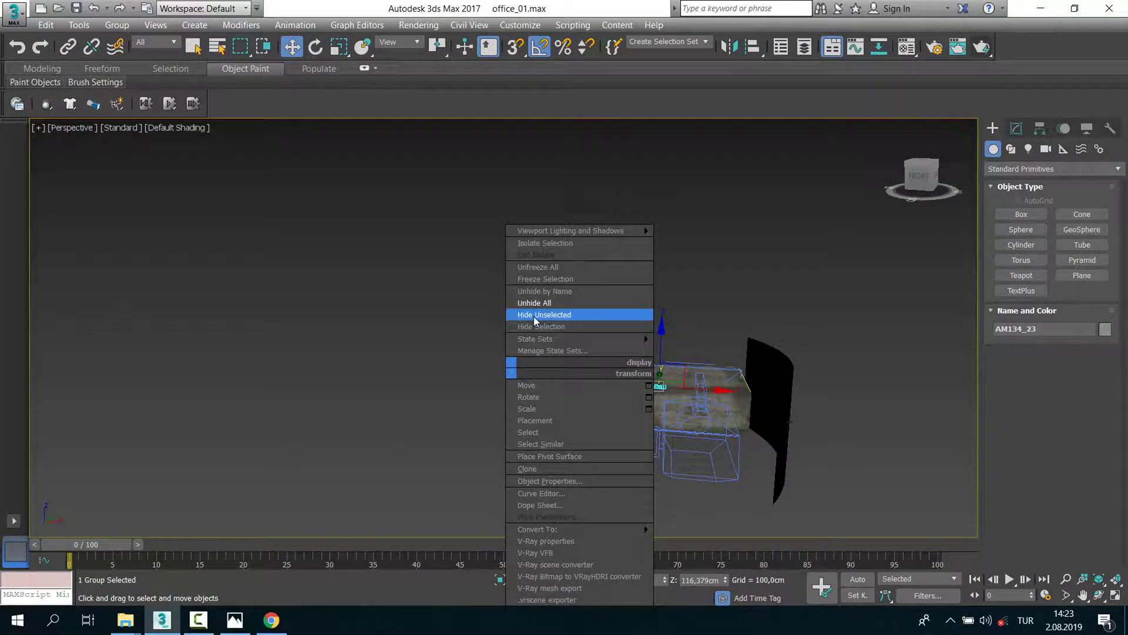
# Step: Switch to PhysCamera001 and V-Ray render it, zooming the frame buffer onto the shelf props
pyautogui.press('c')
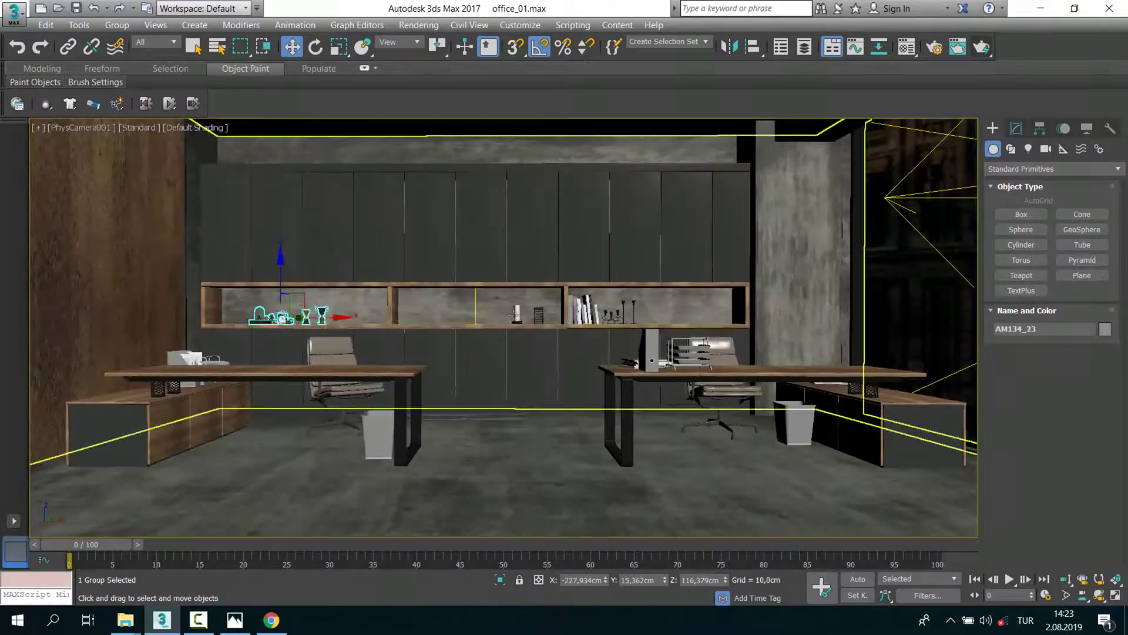
pyautogui.click(983, 47)
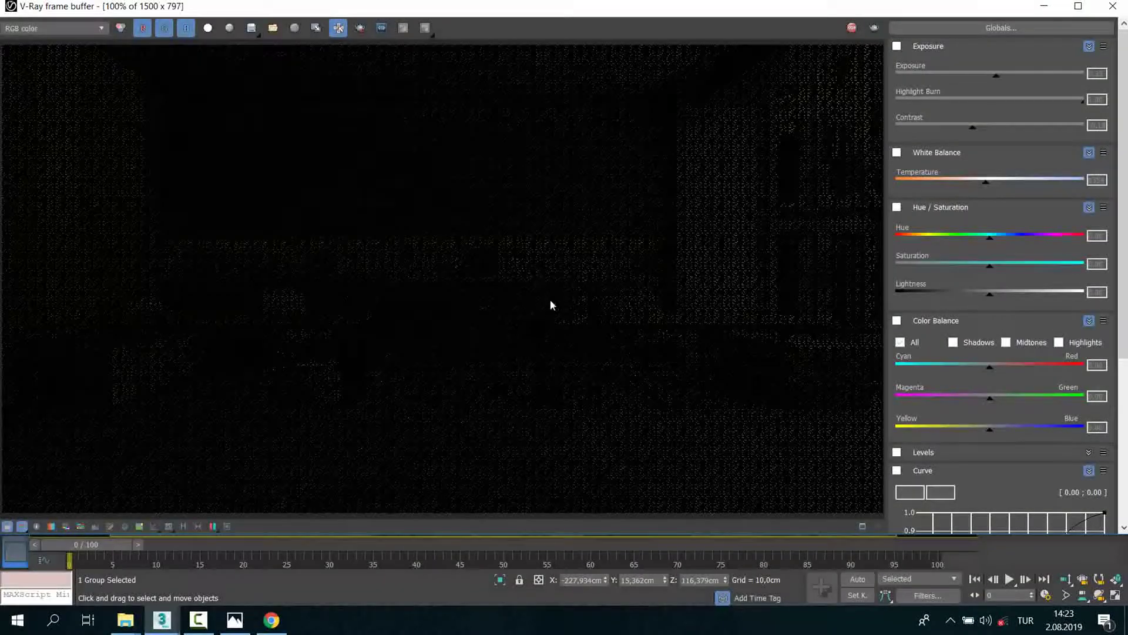
pyautogui.scroll(-1, 559, 322)
pyautogui.scroll(1, 365, 274)
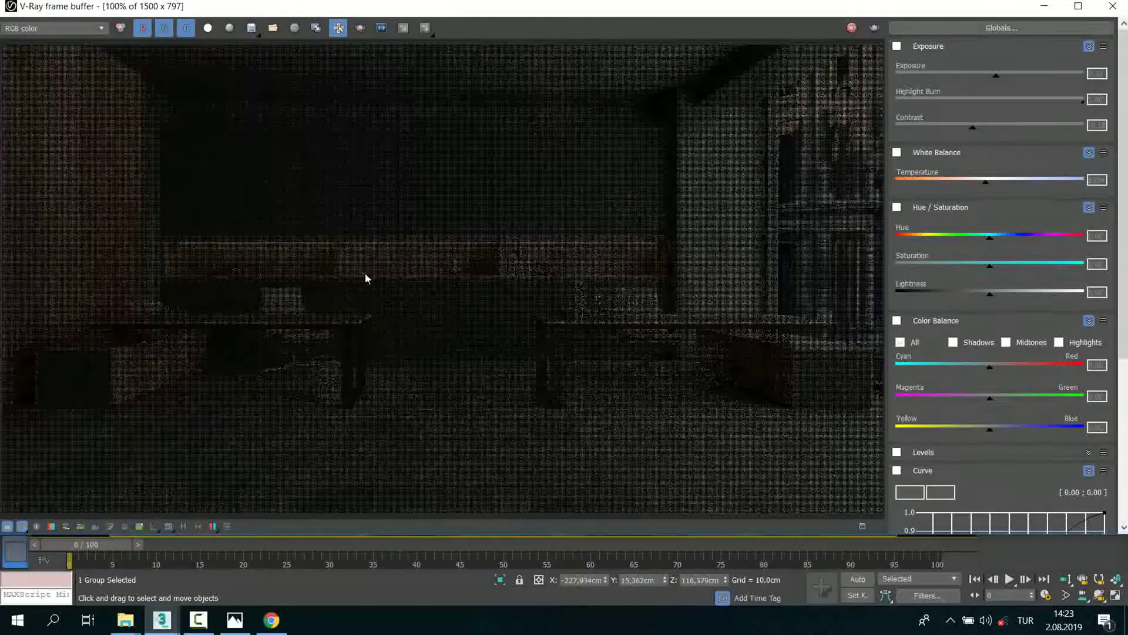
pyautogui.scroll(-1, 406, 318)
pyautogui.scroll(1, 325, 268)
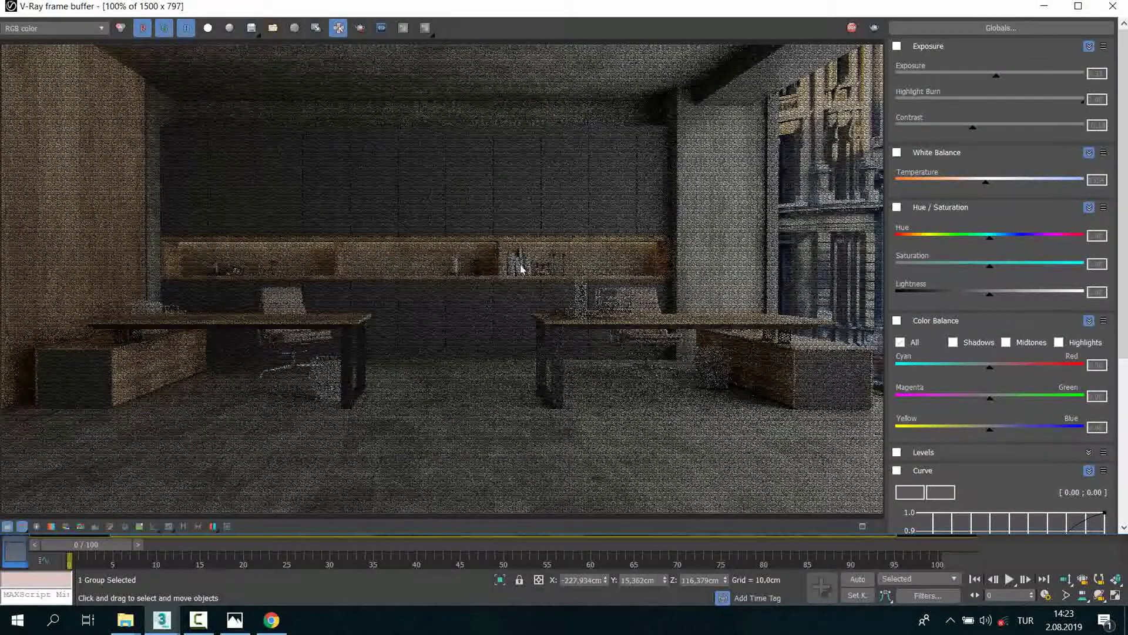
pyautogui.scroll(1, 521, 269)
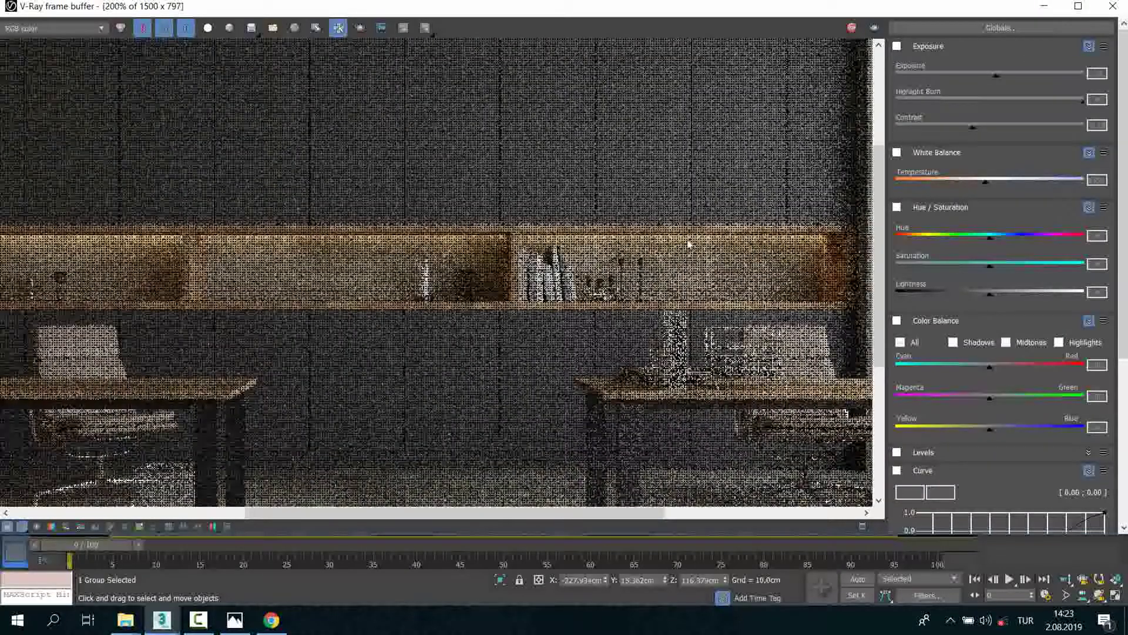
pyautogui.scroll(-1, 689, 244)
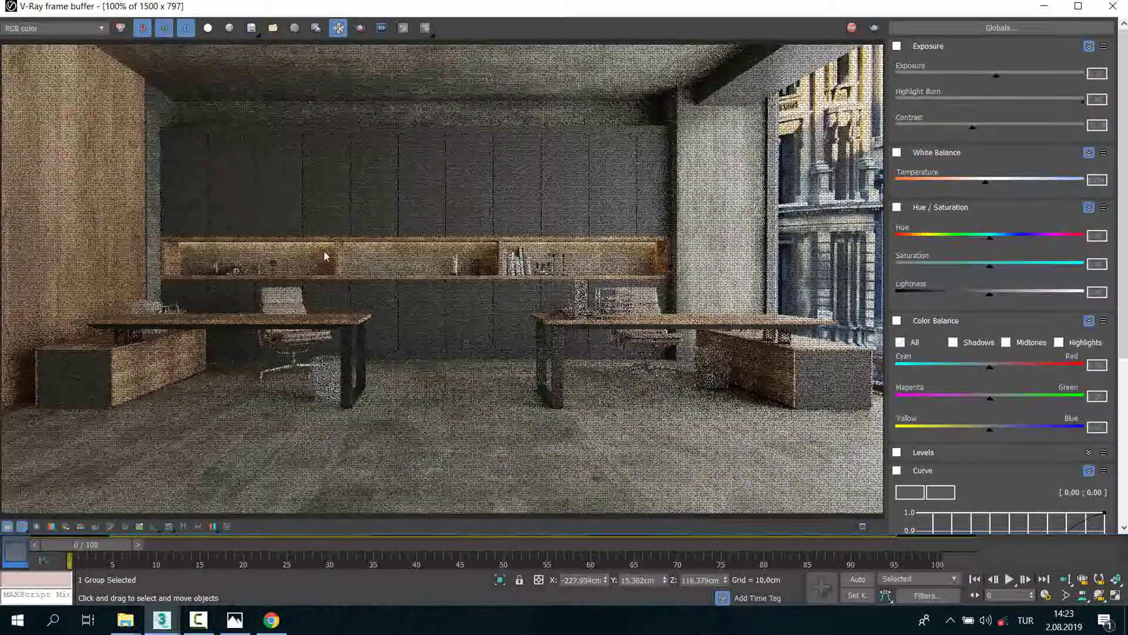
pyautogui.scroll(-1, 385, 288)
pyautogui.scroll(1, 370, 280)
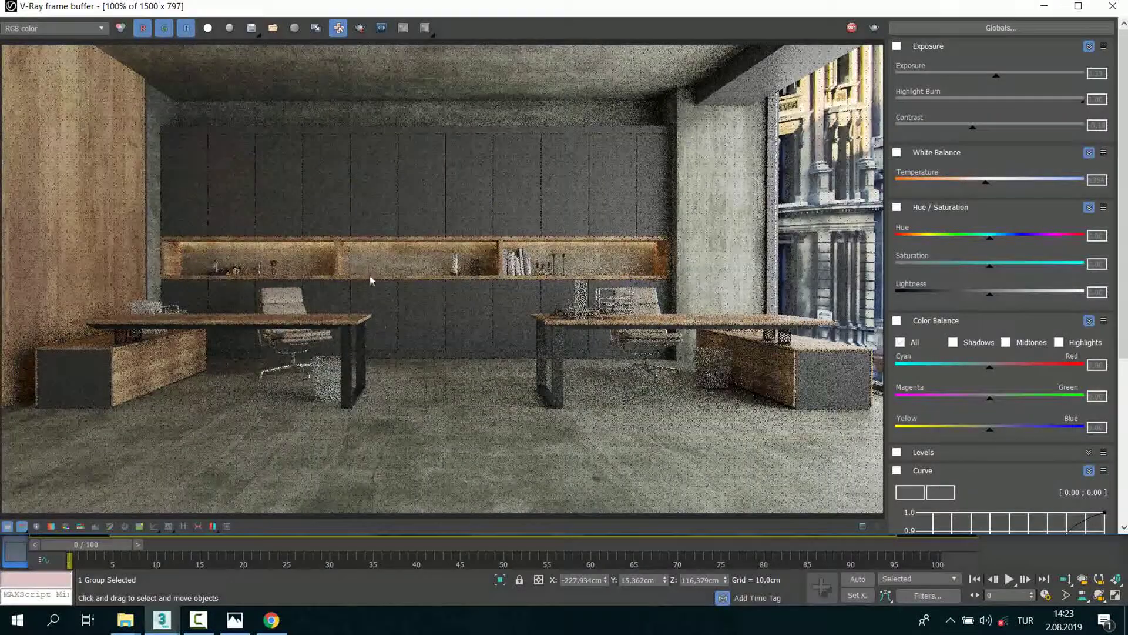
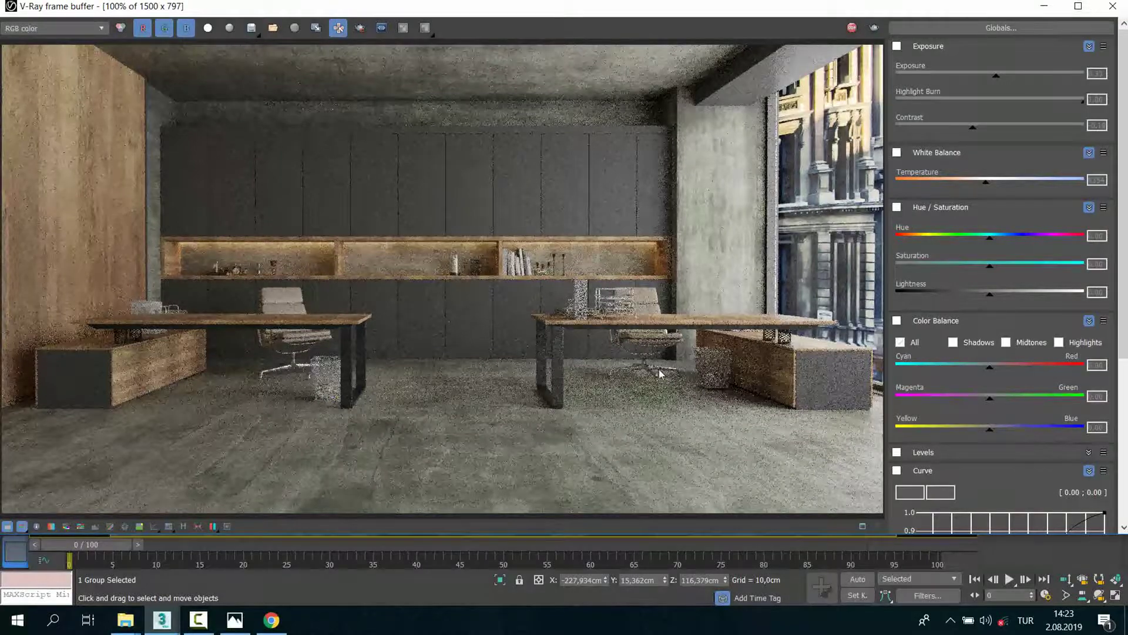
# Step: Zoom into the finished V-Ray office render to inspect it, then close the frame buffer
pyautogui.scroll(1, 569, 351)
pyautogui.moveTo(570, 351); pyautogui.dragTo(394, 355, button='middle')
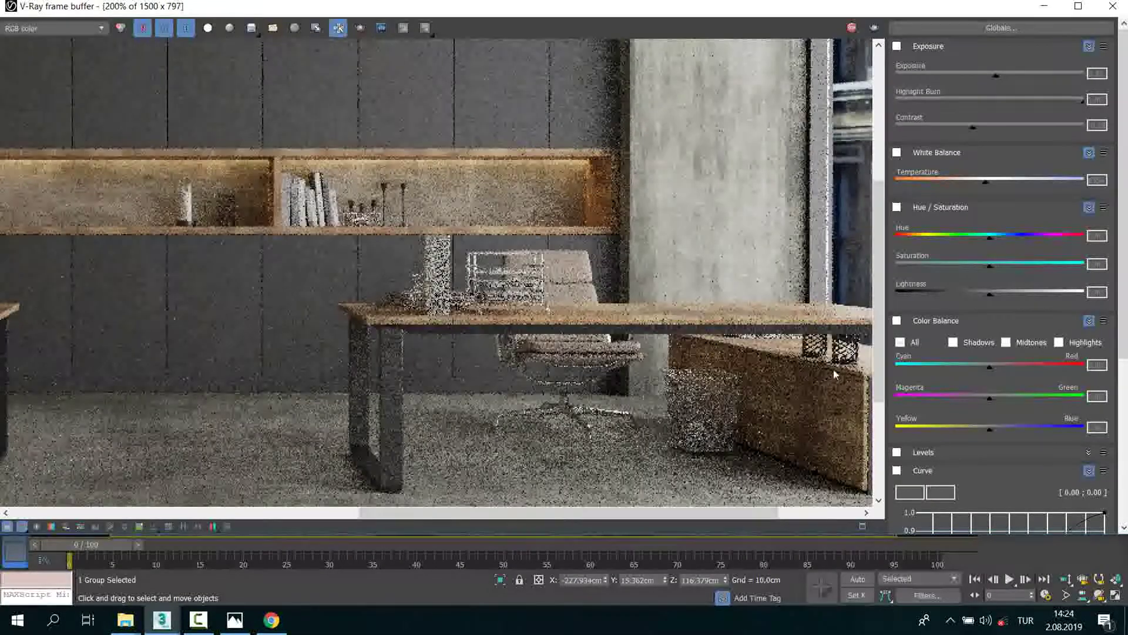
pyautogui.scroll(-1, 698, 406)
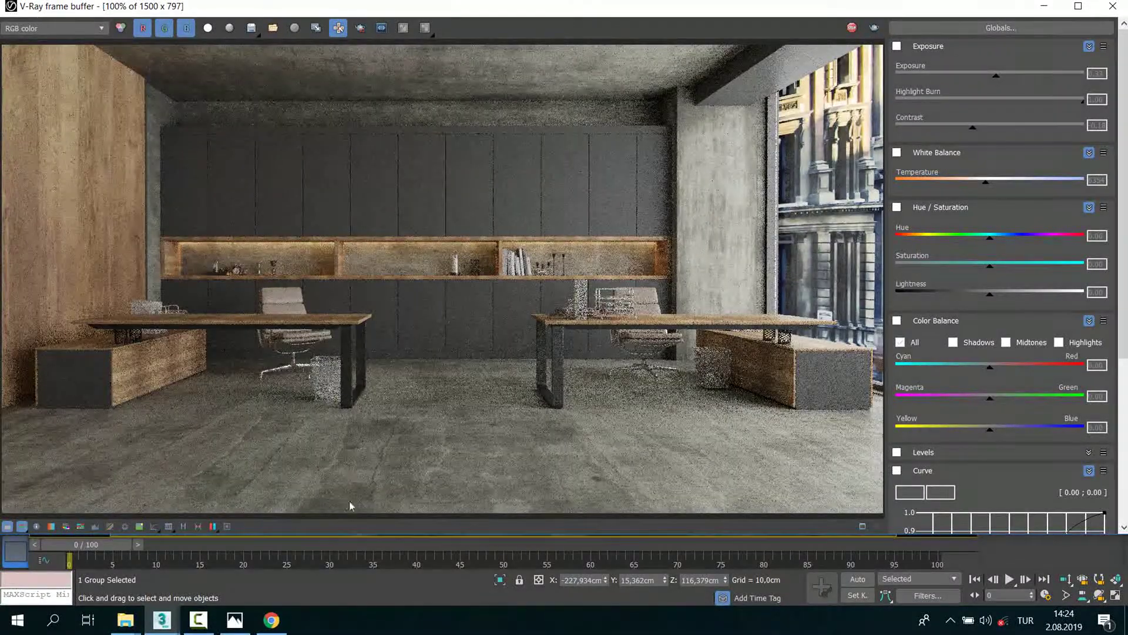
pyautogui.click(1115, 7)
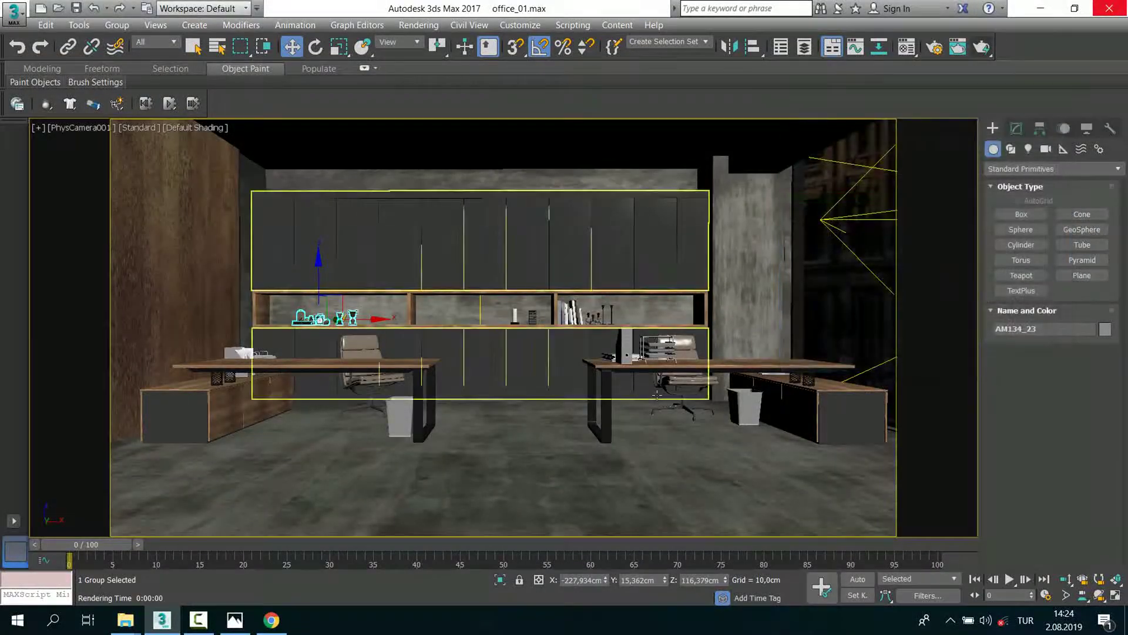
# Step: Switch to a perspective view and isolate the wastebasket beside the right desk
pyautogui.press('p')
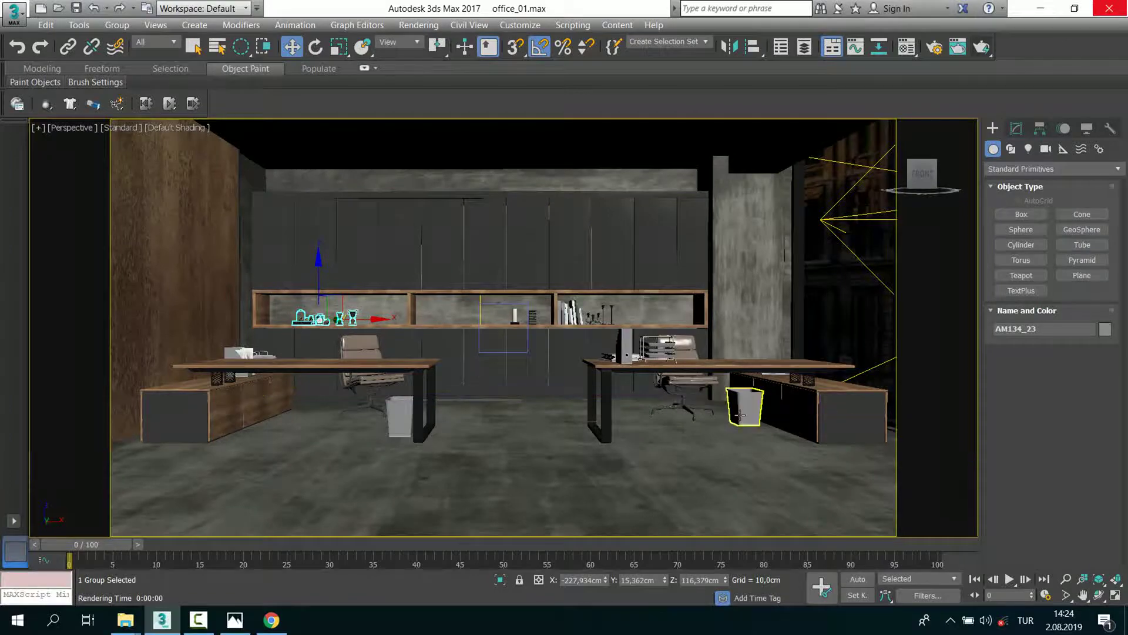
pyautogui.click(742, 411)
pyautogui.rightClick(769, 365)
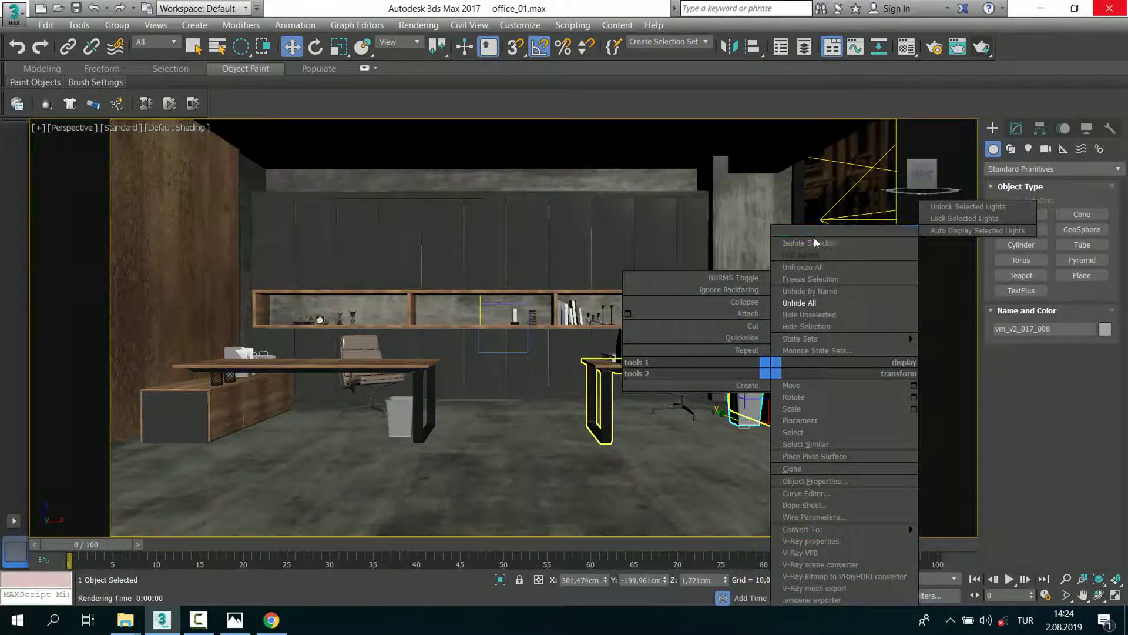
pyautogui.click(667, 351)
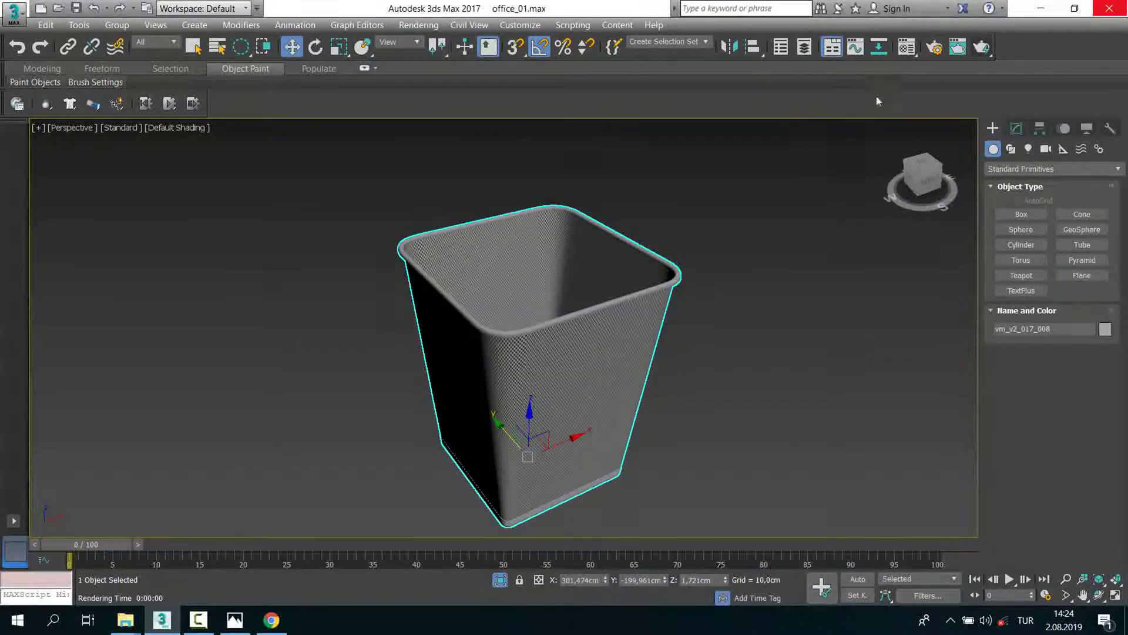
# Step: Pick the wastebasket's multi-material into an unused Material Editor slot
pyautogui.press('m')
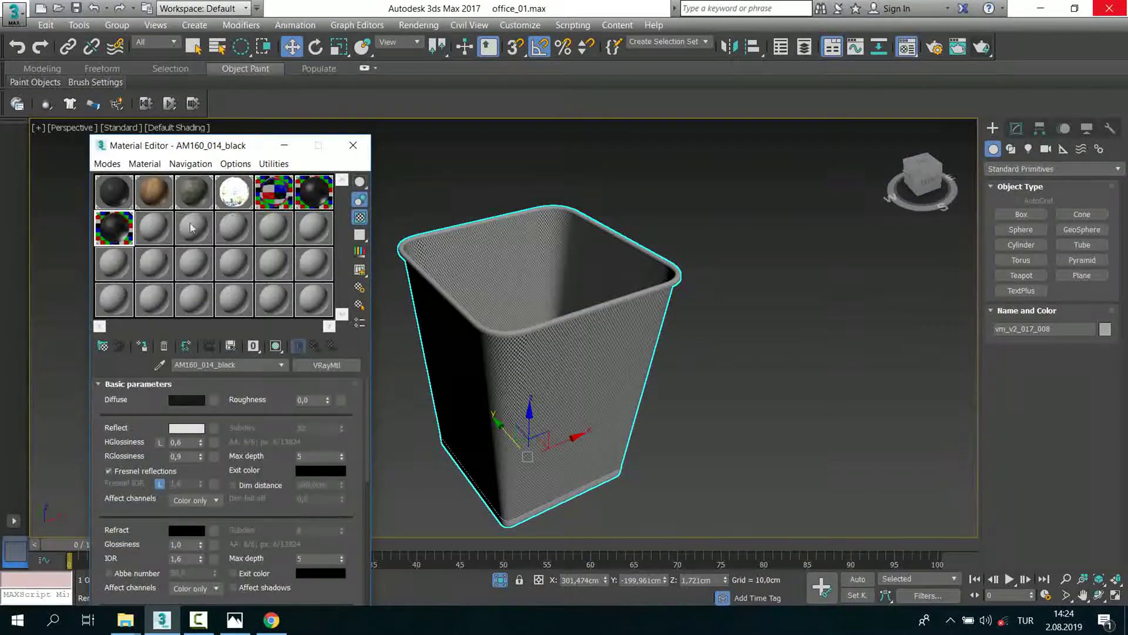
pyautogui.click(149, 235)
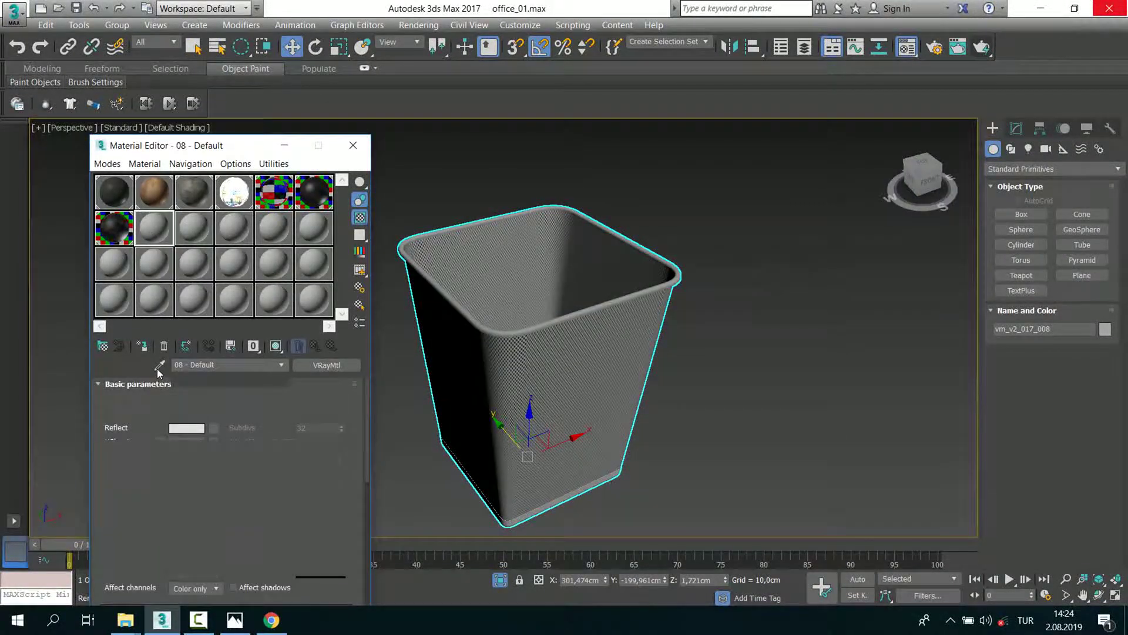
pyautogui.click(159, 365)
pyautogui.click(476, 265)
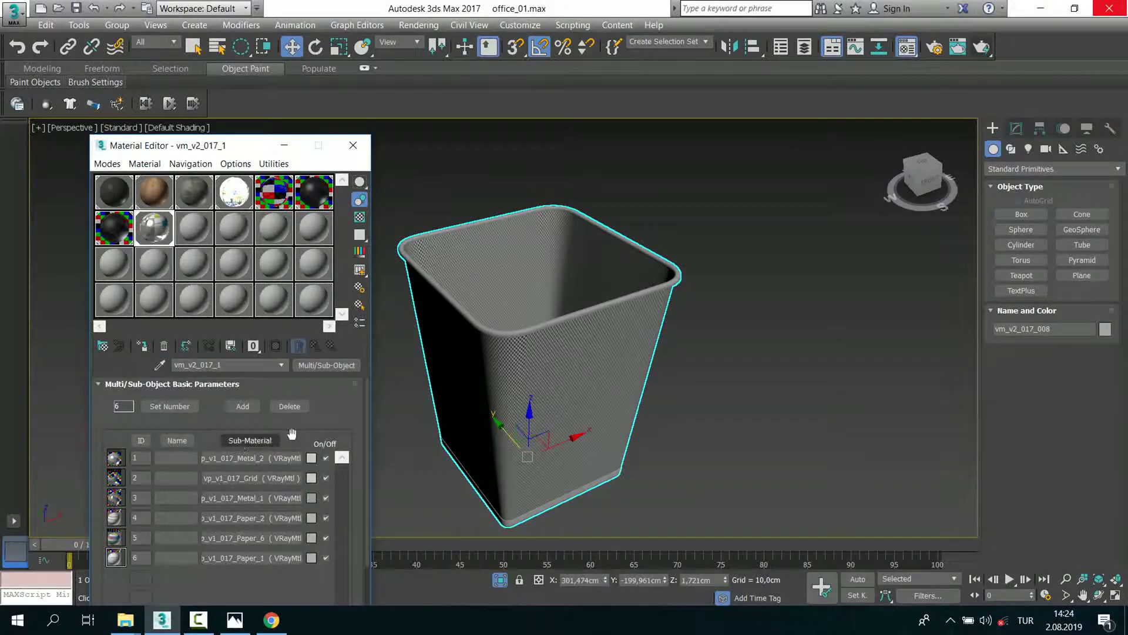
pyautogui.moveTo(347, 407); pyautogui.dragTo(347, 395)
# Step: Enlarge the material preview, look into the basket, and open sub-material vp_v1_017_Metal_2
pyautogui.doubleClick(154, 228)
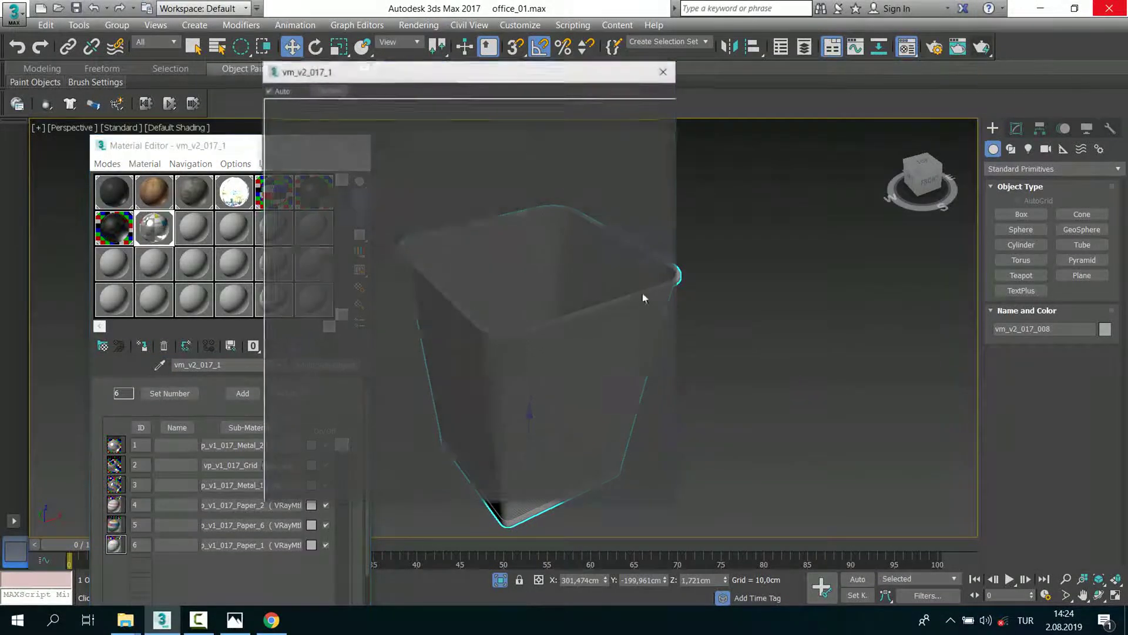
pyautogui.moveTo(552, 72); pyautogui.dragTo(930, 98)
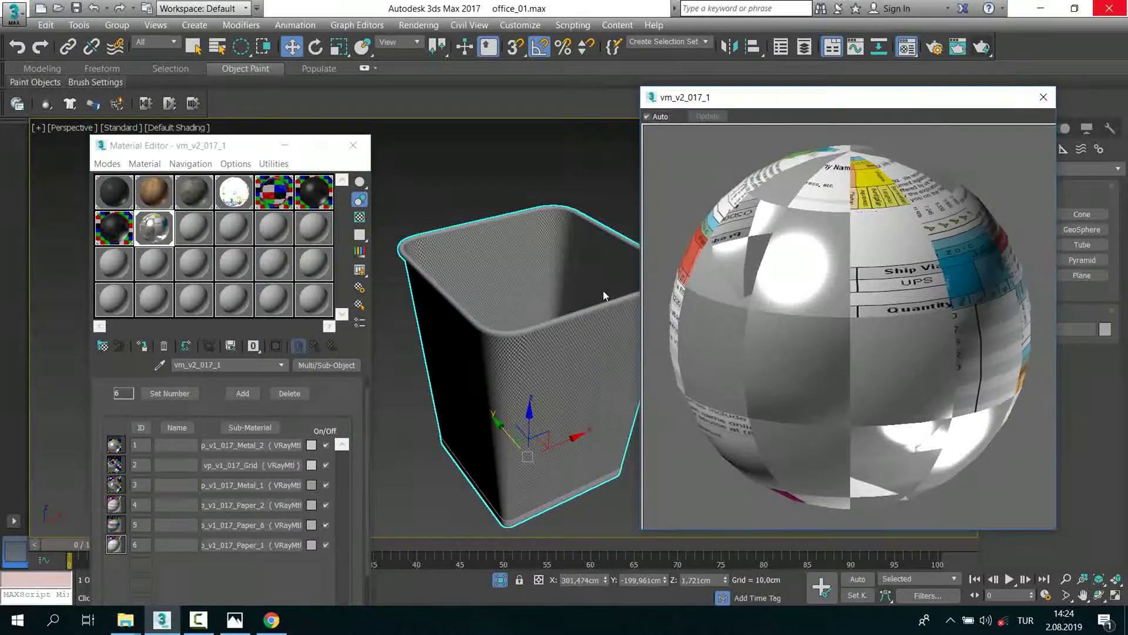
pyautogui.moveTo(565, 312)
pyautogui.keyDown('alt'); pyautogui.mouseDown(button='middle')
pyautogui.moveTo(470, 329)
pyautogui.moveTo(440, 364)
pyautogui.mouseUp(button='middle'); pyautogui.keyUp('alt')
pyautogui.scroll(5, 470, 329)
pyautogui.scroll(-3, 439, 365)
pyautogui.scroll(-5, 440, 364)
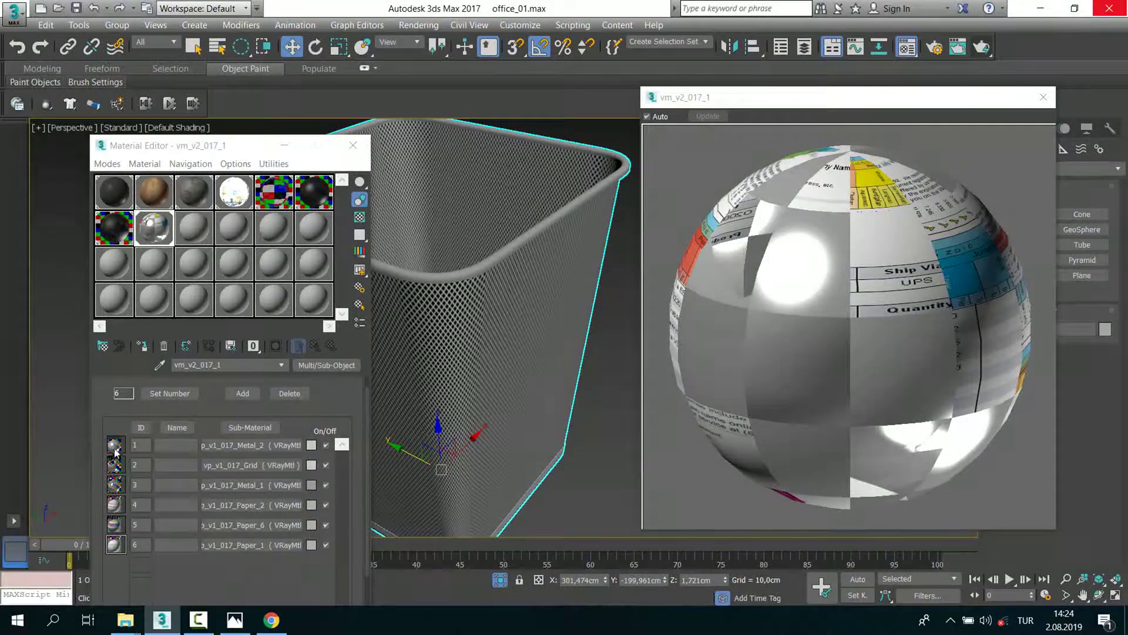
pyautogui.click(241, 445)
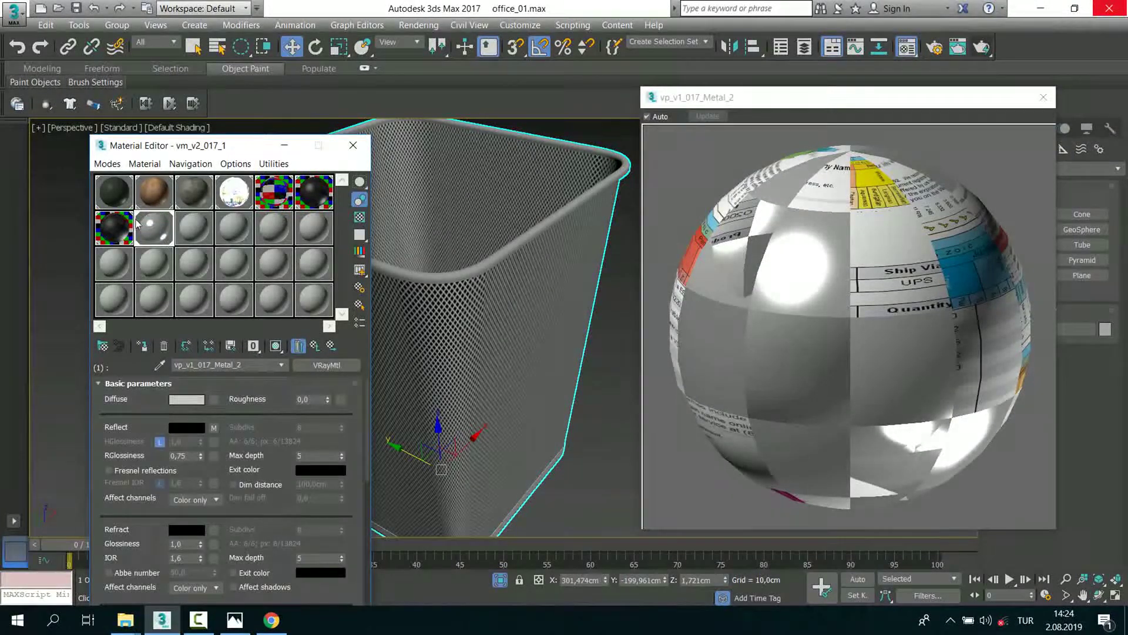
# Step: Browse the Metal_1 and Metal_2 sub-materials, closing the enlarged preview
pyautogui.click(317, 348)
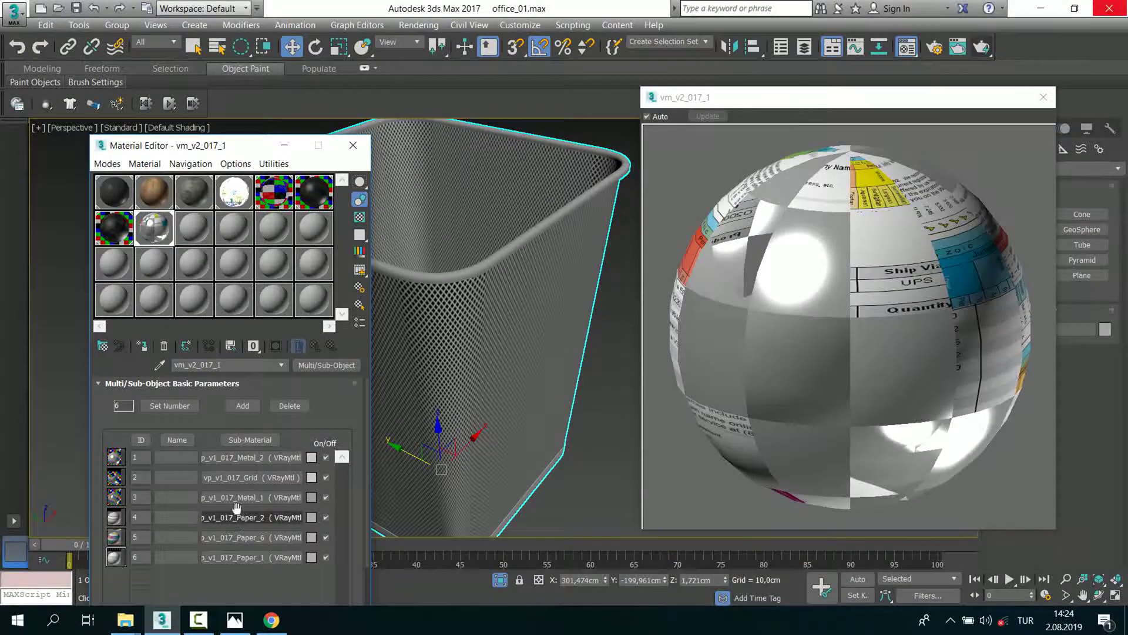
pyautogui.click(237, 497)
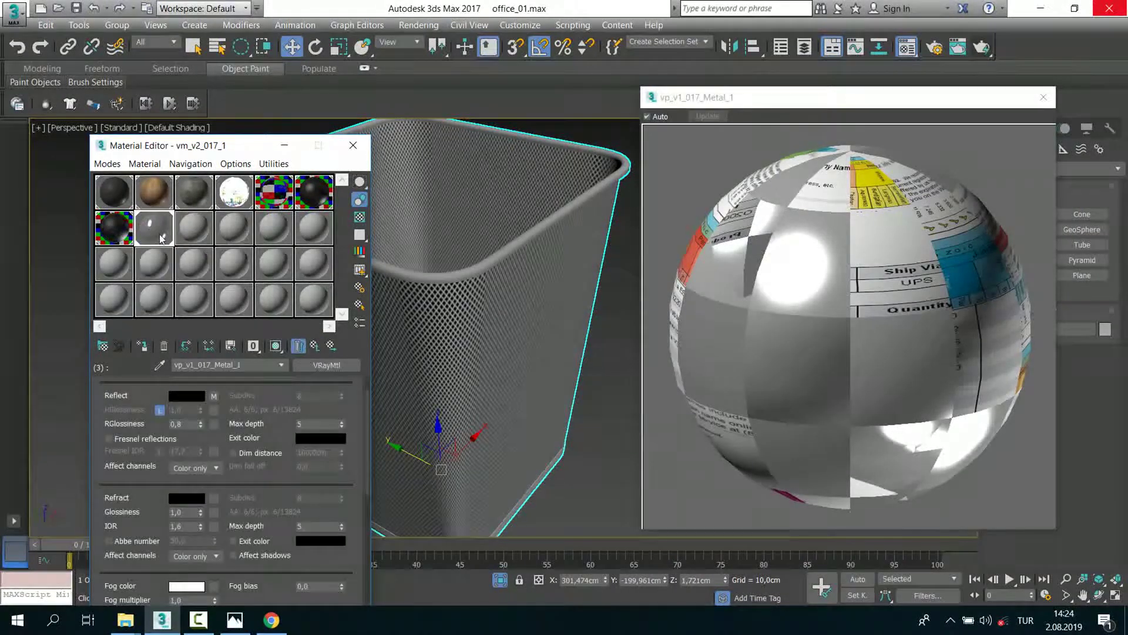
pyautogui.click(1044, 97)
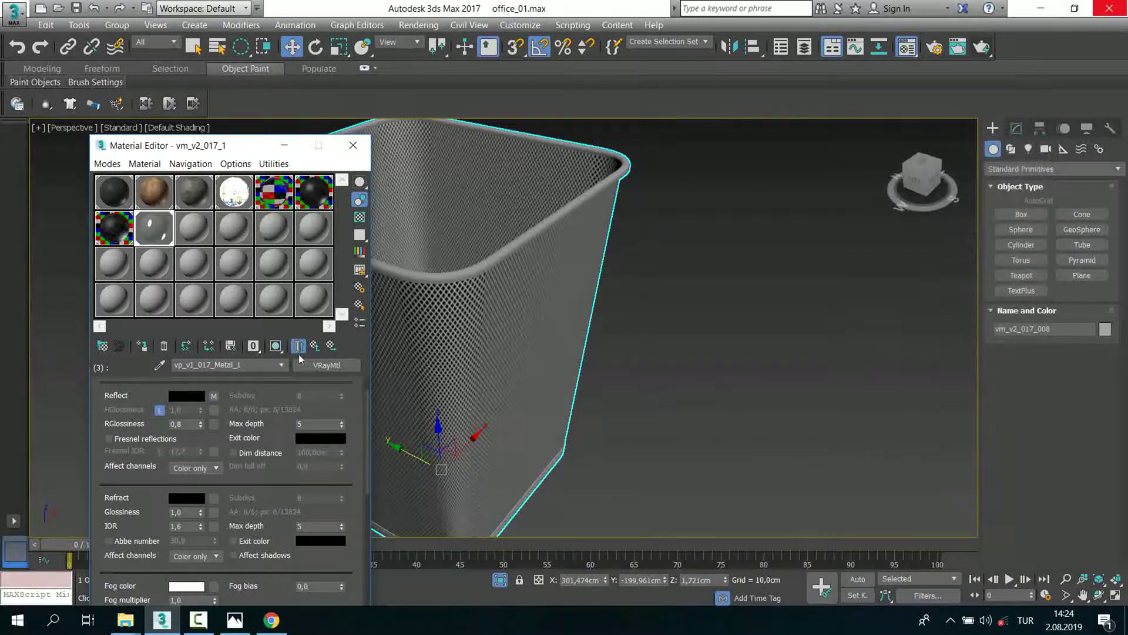
pyautogui.click(316, 348)
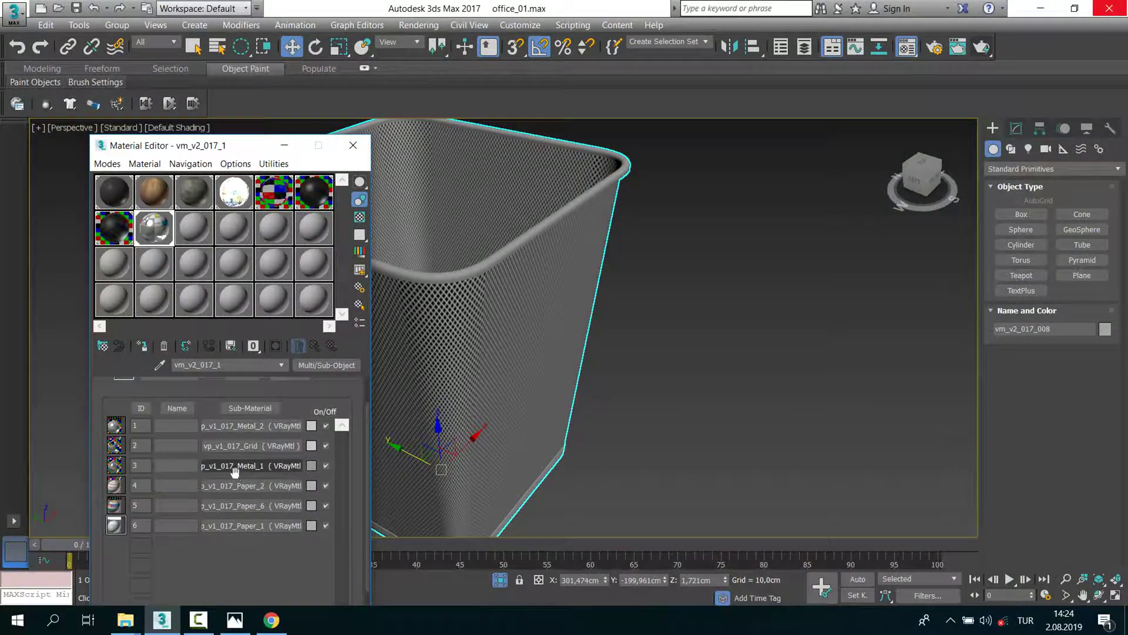
pyautogui.click(246, 427)
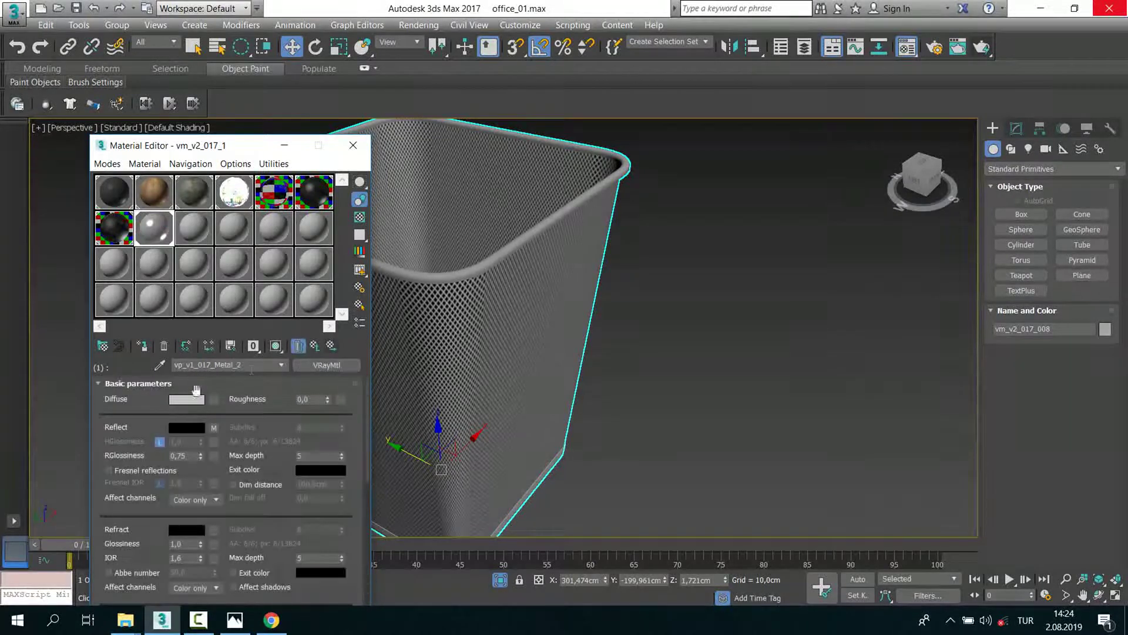
# Step: Darken the vp_v1_017_Metal_2 diffuse colour almost to black
pyautogui.keyDown('alt'); pyautogui.moveTo(473, 316); pyautogui.dragTo(545, 295, button='middle'); pyautogui.keyUp('alt')
pyautogui.click(187, 399)
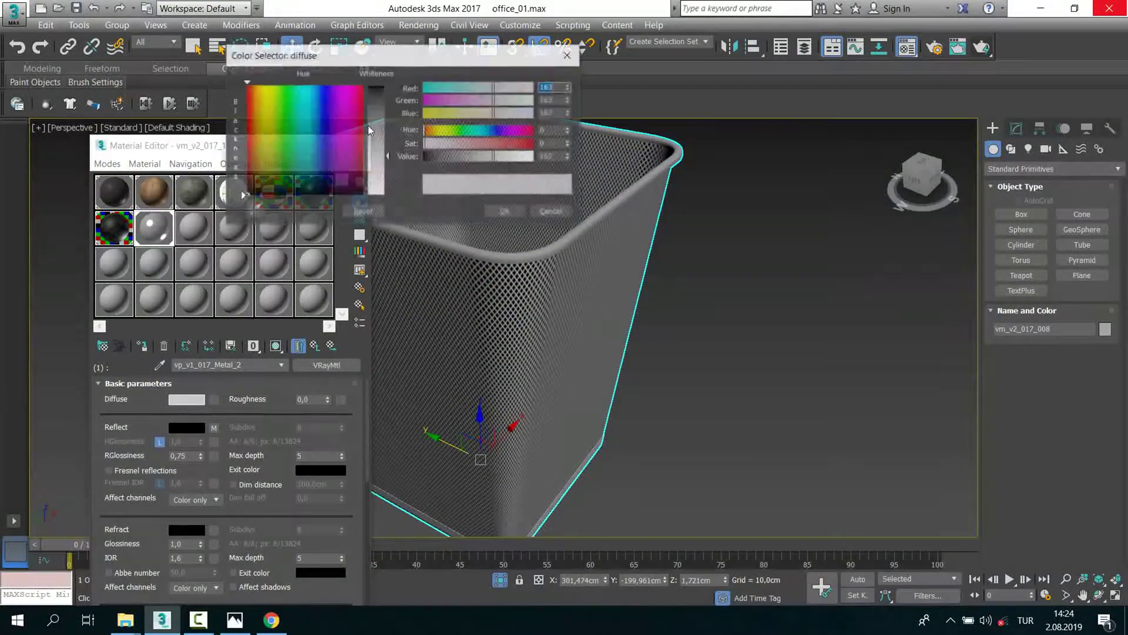
pyautogui.moveTo(382, 113); pyautogui.dragTo(384, 96)
pyautogui.moveTo(473, 310)
pyautogui.mouseDown(button='middle')
pyautogui.moveTo(542, 341)
pyautogui.moveTo(539, 380)
pyautogui.mouseUp(button='middle')
pyautogui.click(505, 213)
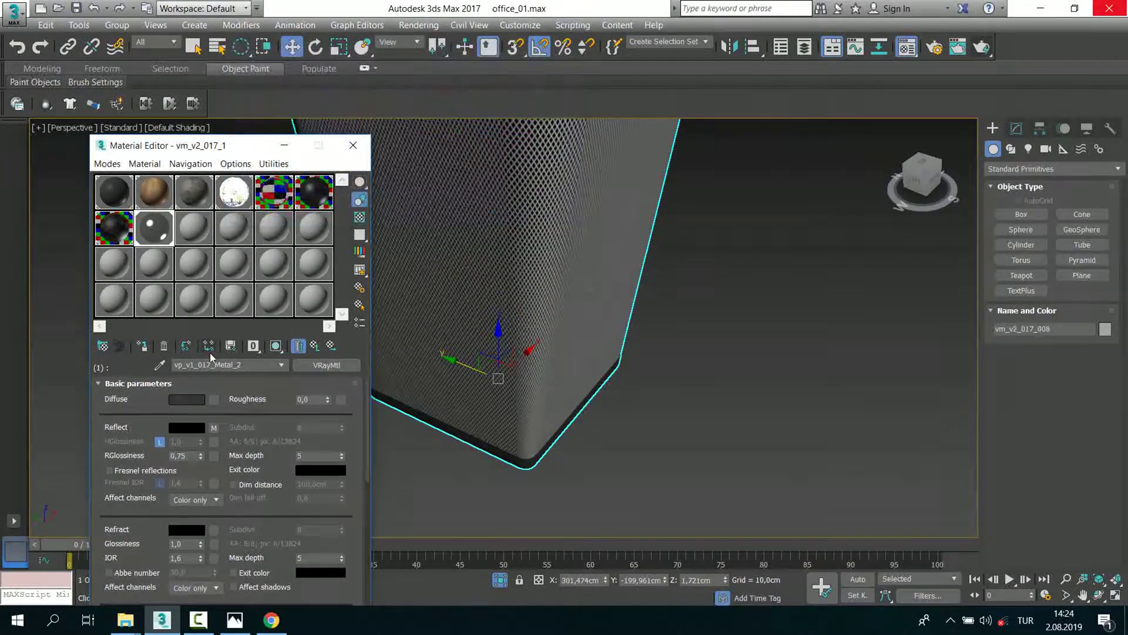
# Step: Open the Falloff map driving vp_v1_017_Metal_1's reflection
pyautogui.click(319, 349)
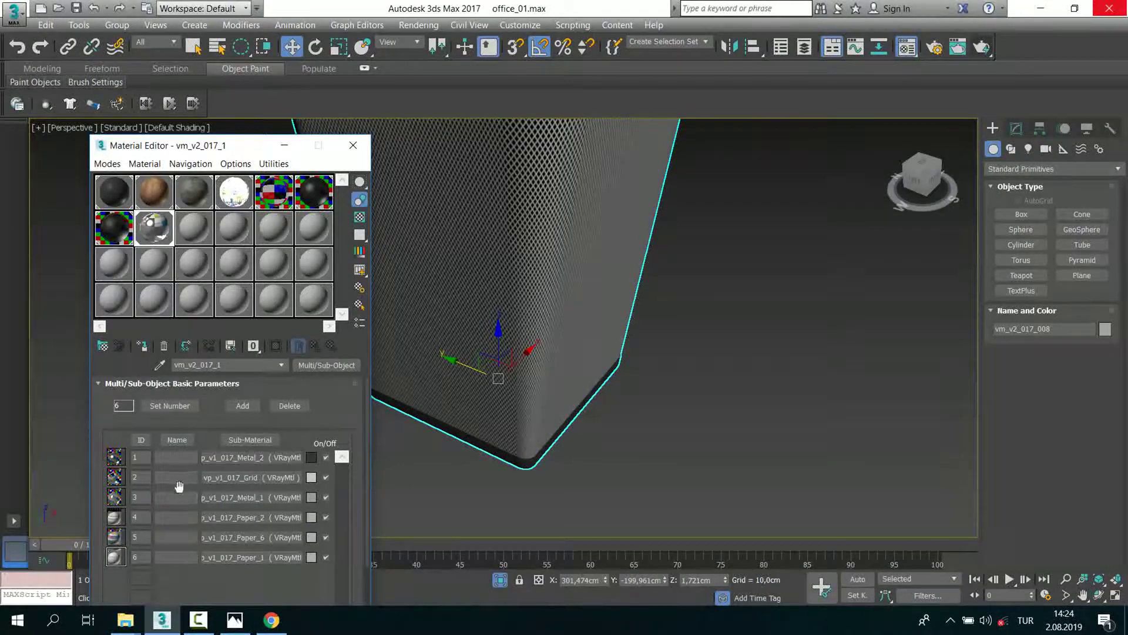
pyautogui.click(243, 503)
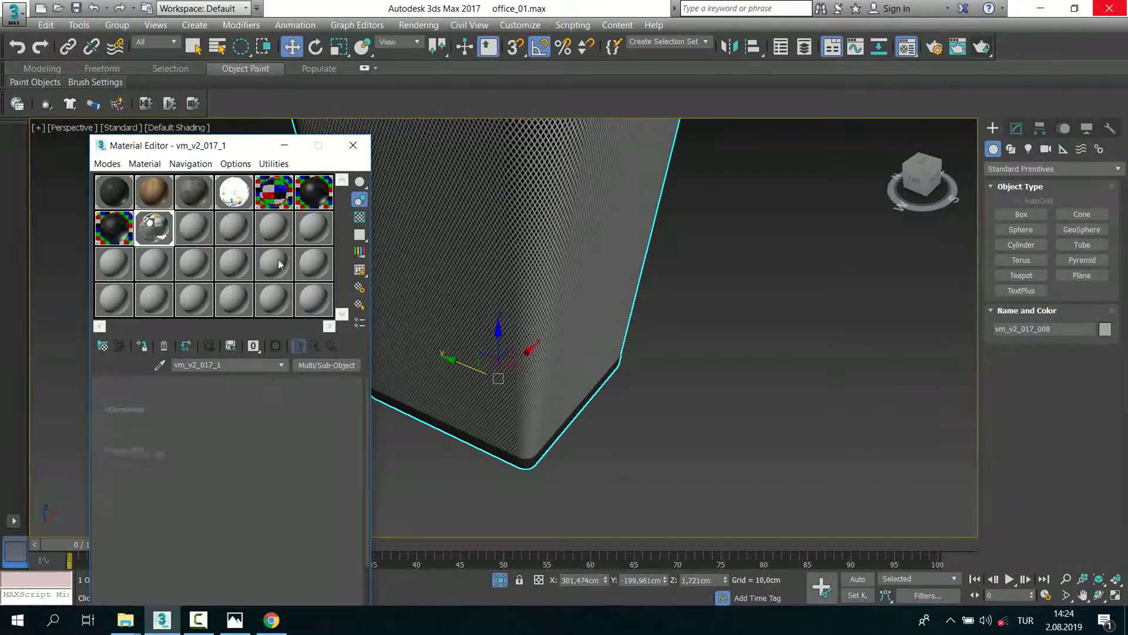
pyautogui.click(212, 398)
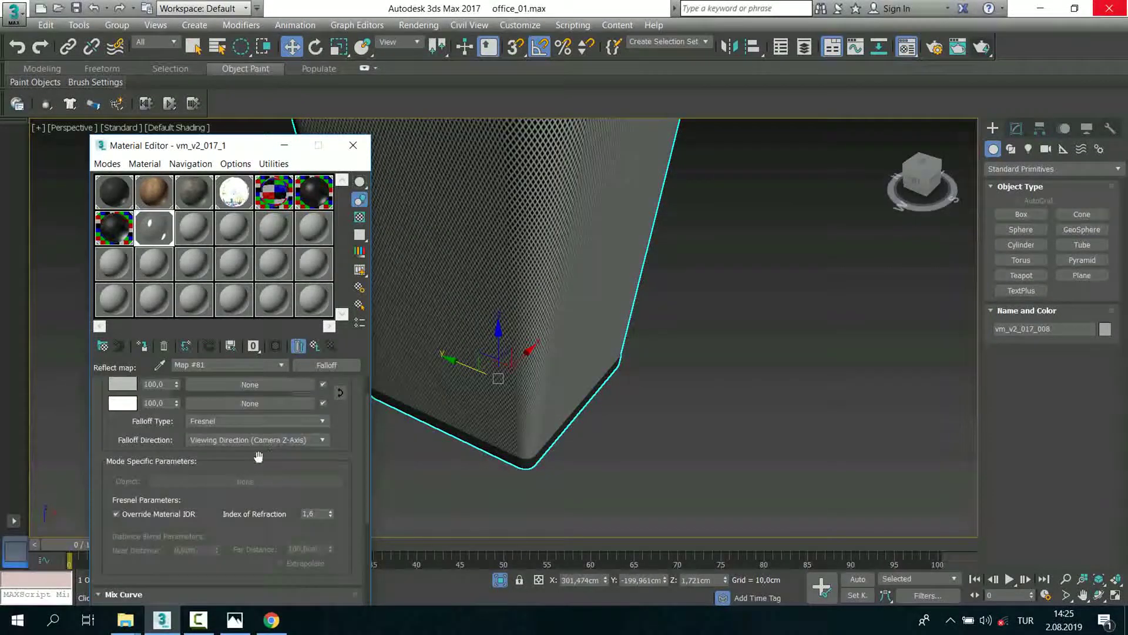
pyautogui.moveTo(245, 473); pyautogui.dragTo(238, 527)
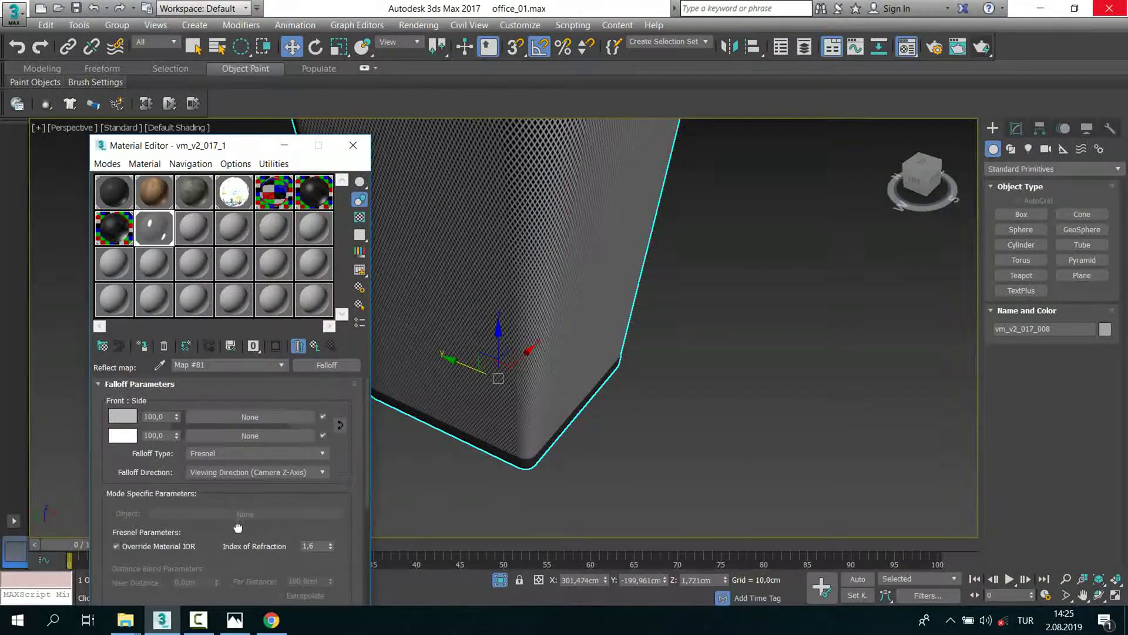
pyautogui.click(315, 346)
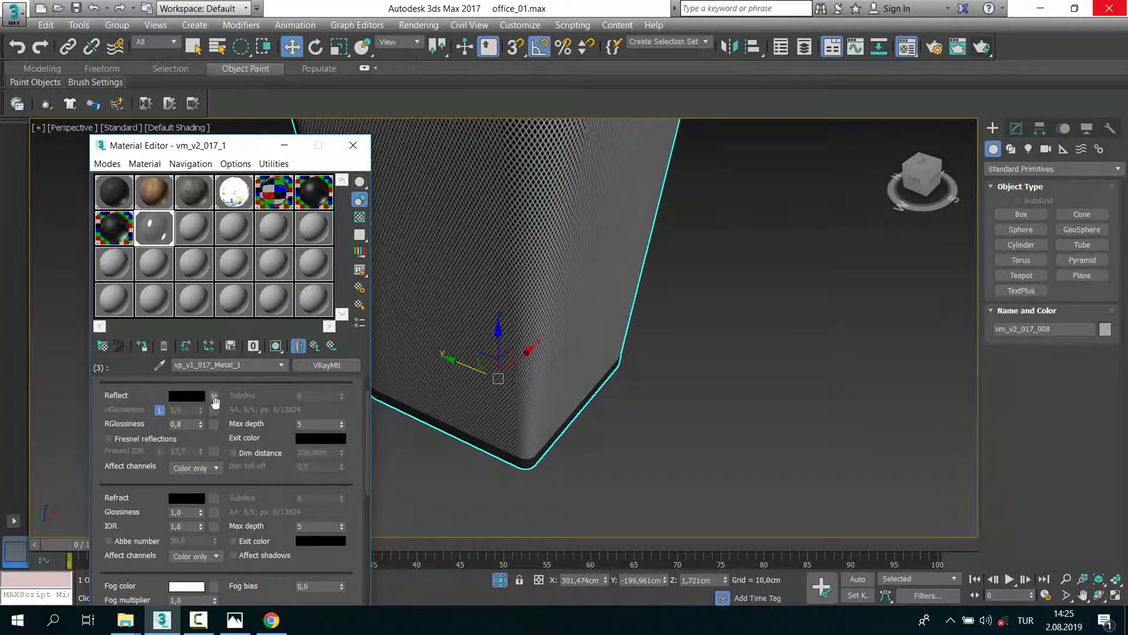
pyautogui.click(216, 395)
# Step: Darken the Falloff colours to grays: Color 1 at 8, Color 2 at 49
pyautogui.click(124, 384)
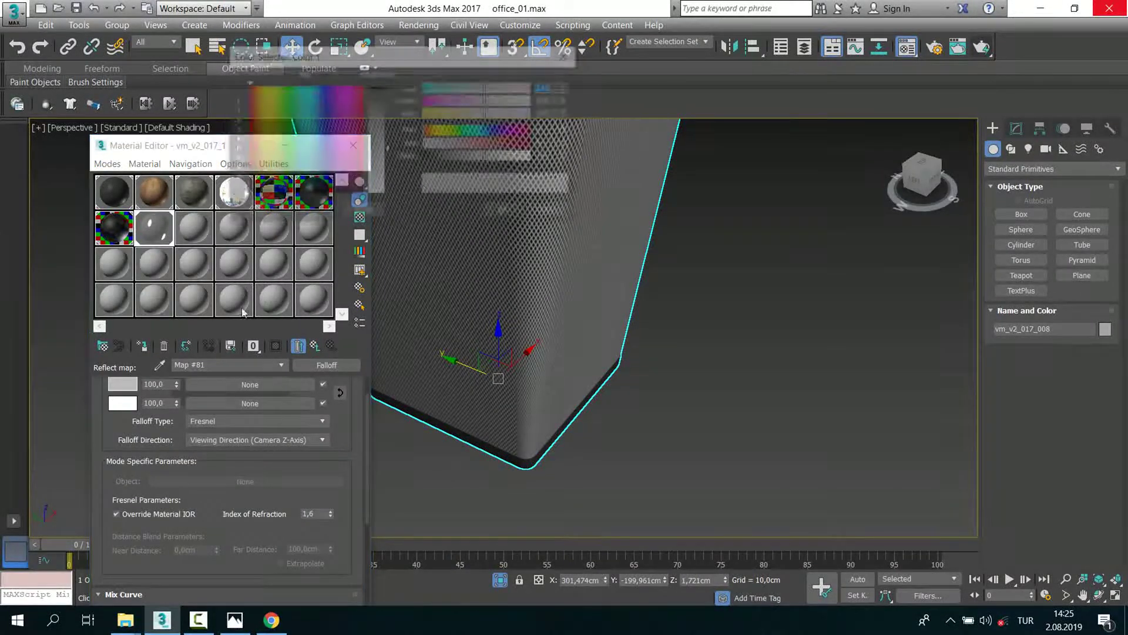
pyautogui.moveTo(383, 136); pyautogui.dragTo(382, 86)
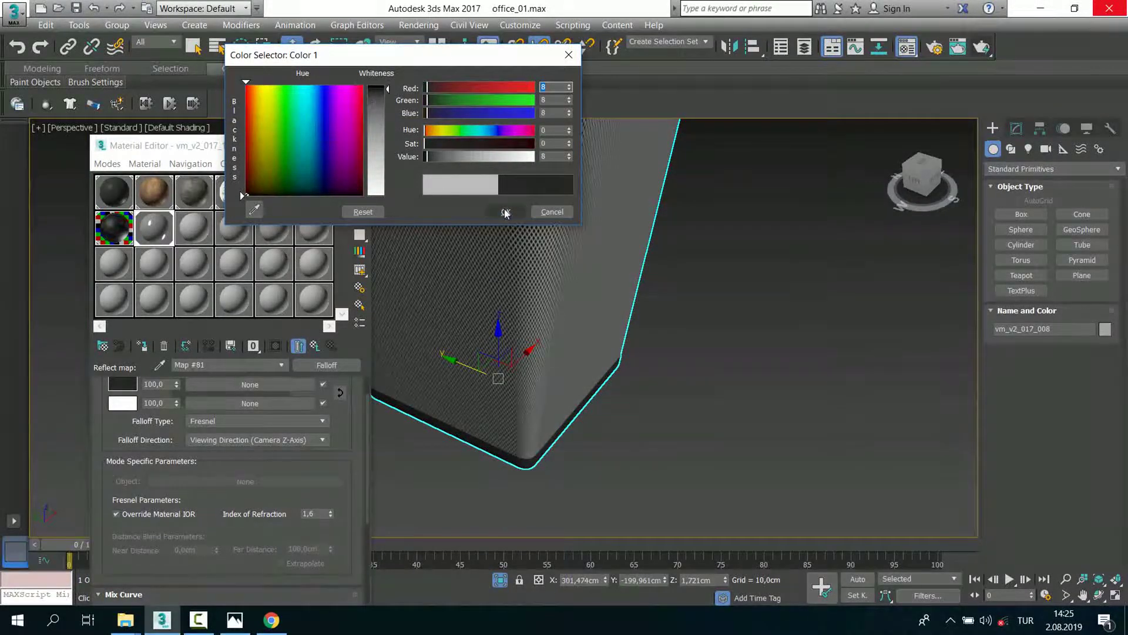
pyautogui.click(506, 212)
pyautogui.click(122, 404)
pyautogui.moveTo(380, 191); pyautogui.dragTo(379, 94)
pyautogui.click(506, 213)
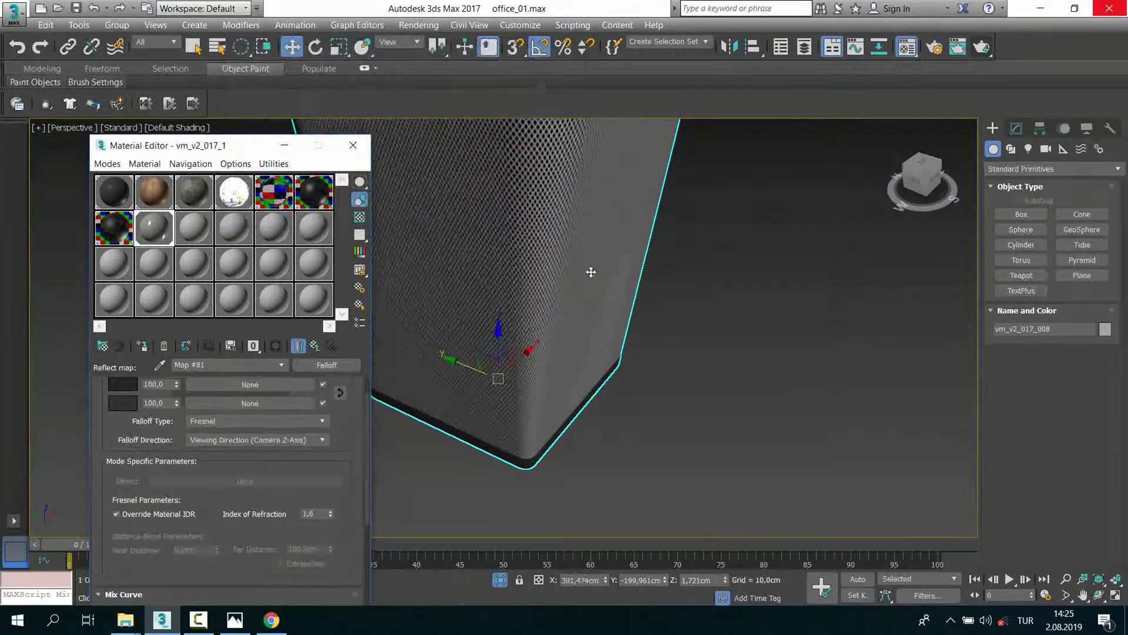
# Step: Return to Metal_1's main parameters and close the Material Editor
pyautogui.scroll(-3, 606, 338)
pyautogui.scroll(1, 267, 459)
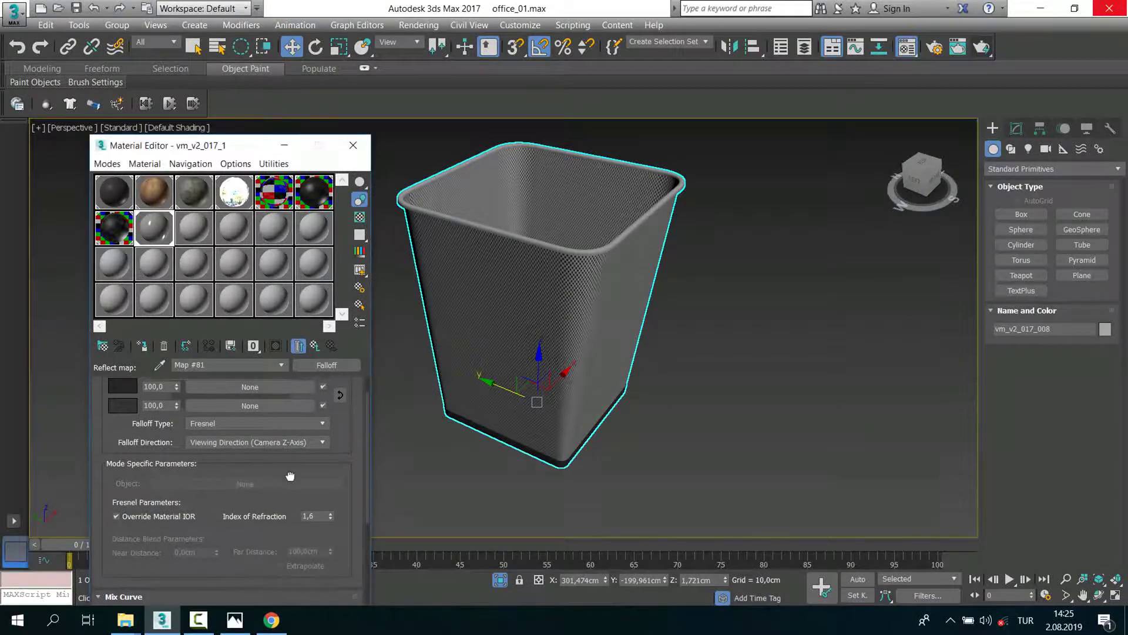
pyautogui.scroll(2, 283, 548)
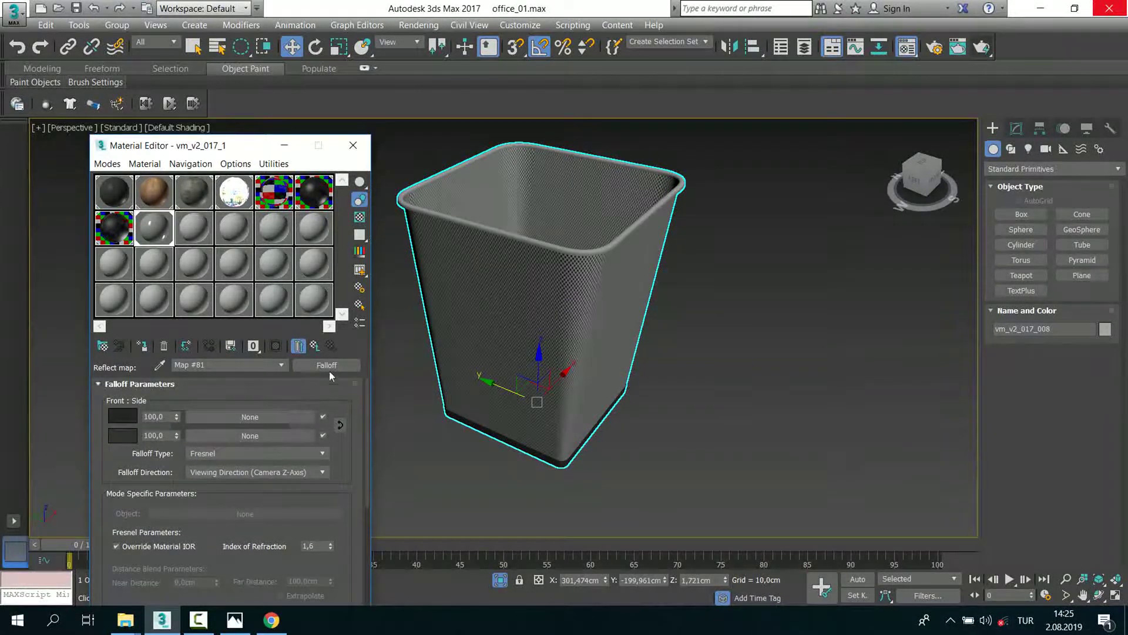
pyautogui.click(318, 347)
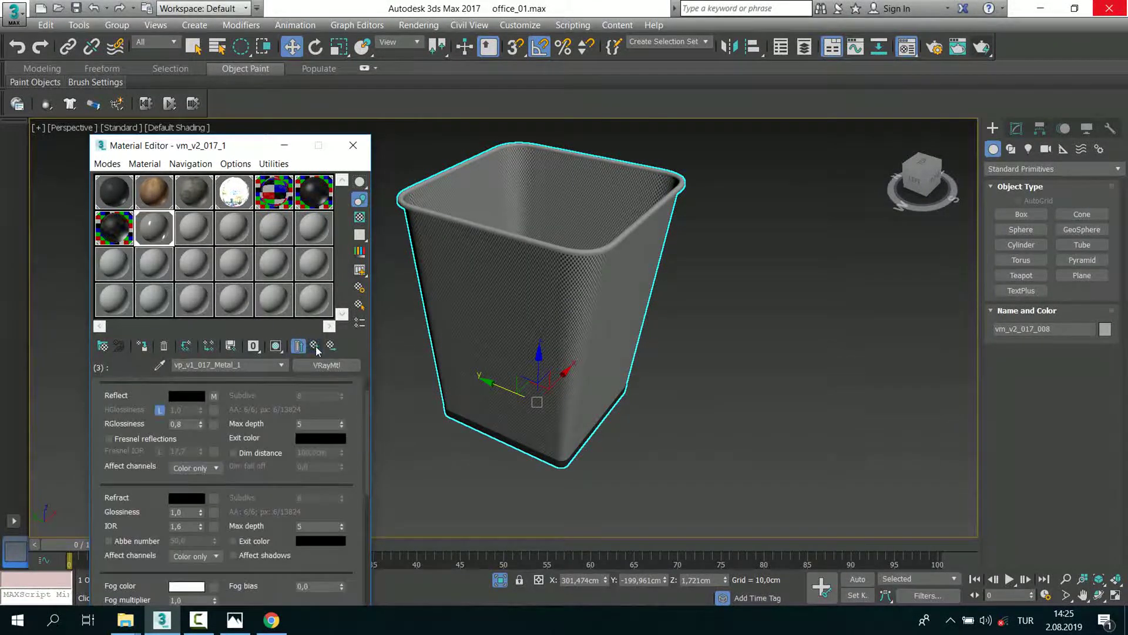
pyautogui.click(352, 146)
# Step: Restore the full office scene and render from PhysCamera001
pyautogui.rightClick(397, 160)
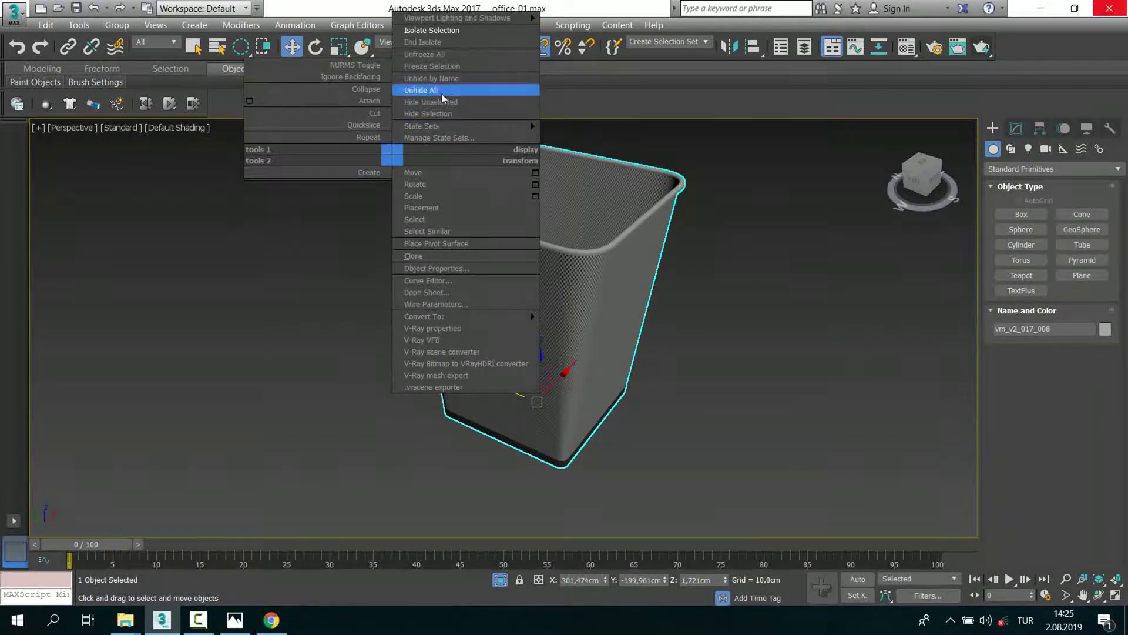
pyautogui.click(466, 88)
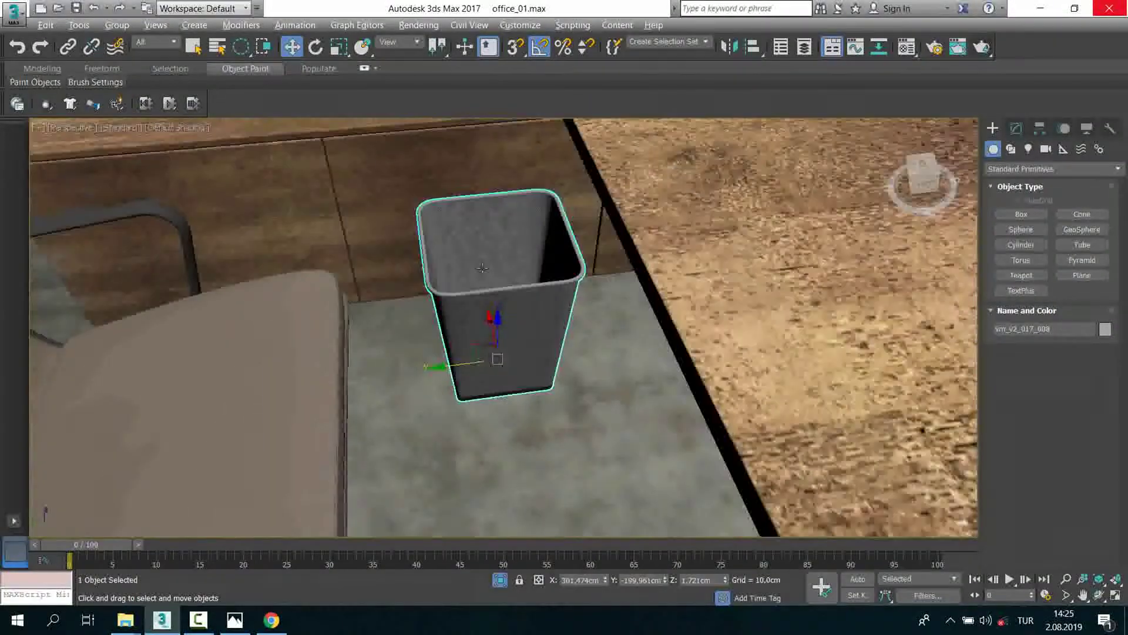
pyautogui.press('c')
pyautogui.click(982, 47)
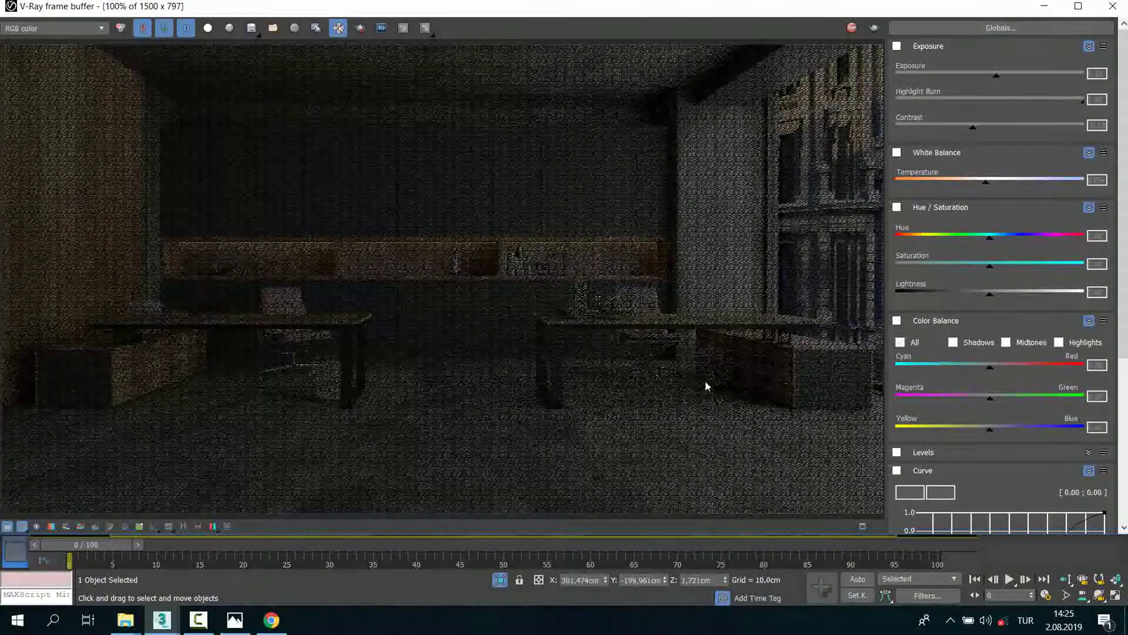
# Step: Zoom and pan the render to inspect the wastebasket near both desks
pyautogui.scroll(1, 717, 370)
pyautogui.scroll(-2, 721, 346)
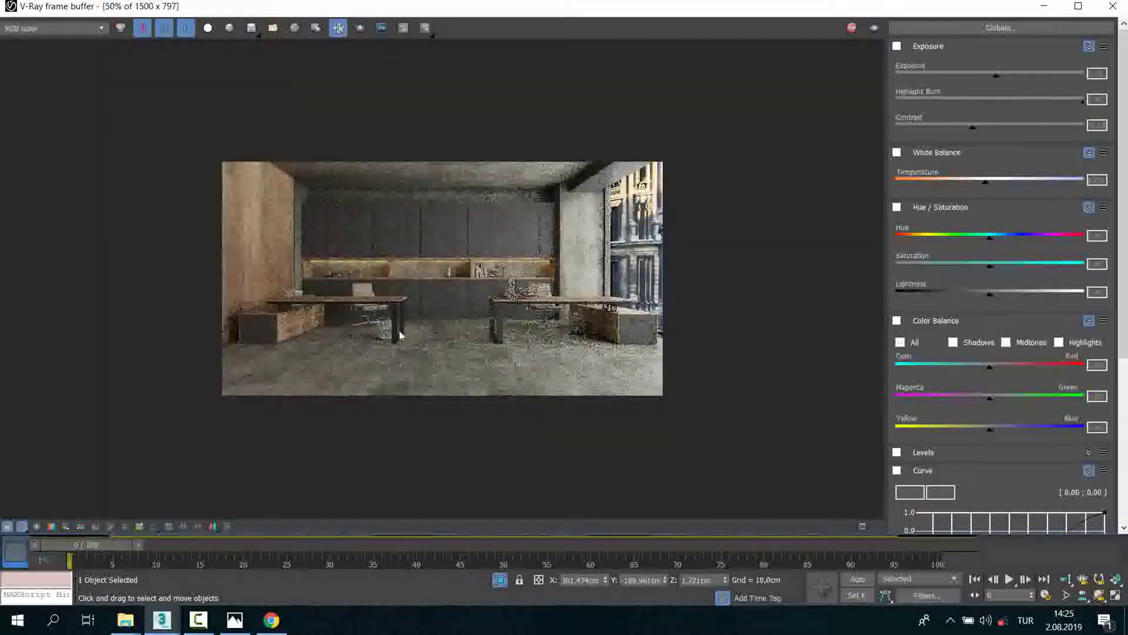
pyautogui.scroll(2, 383, 344)
pyautogui.scroll(-1, 306, 407)
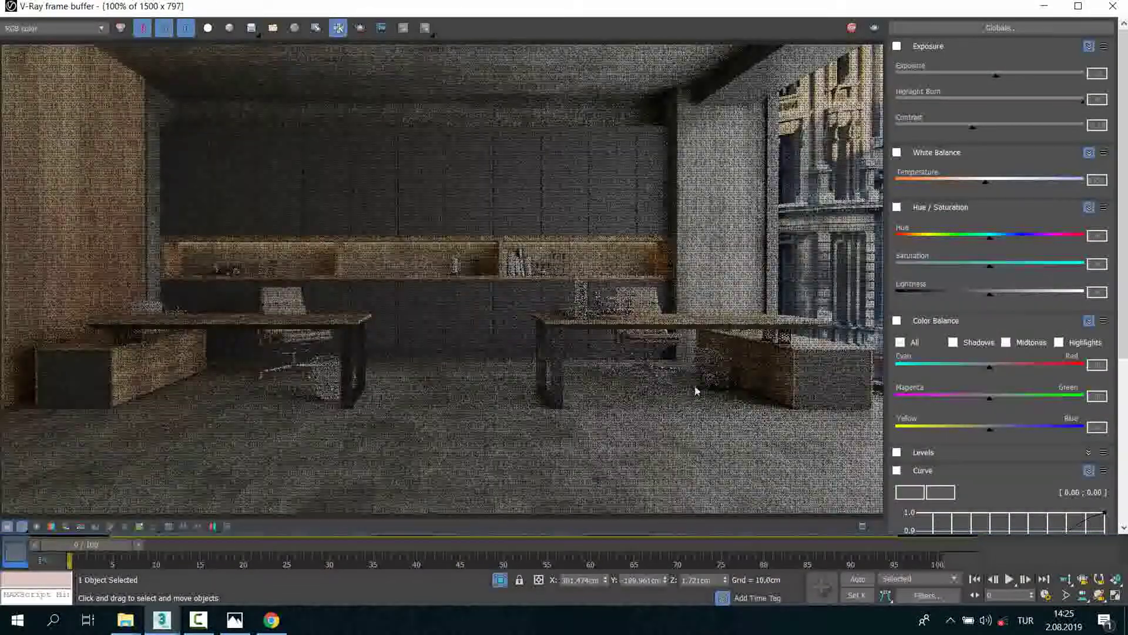
pyautogui.scroll(1, 736, 390)
pyautogui.scroll(1, 730, 357)
pyautogui.scroll(-1, 712, 344)
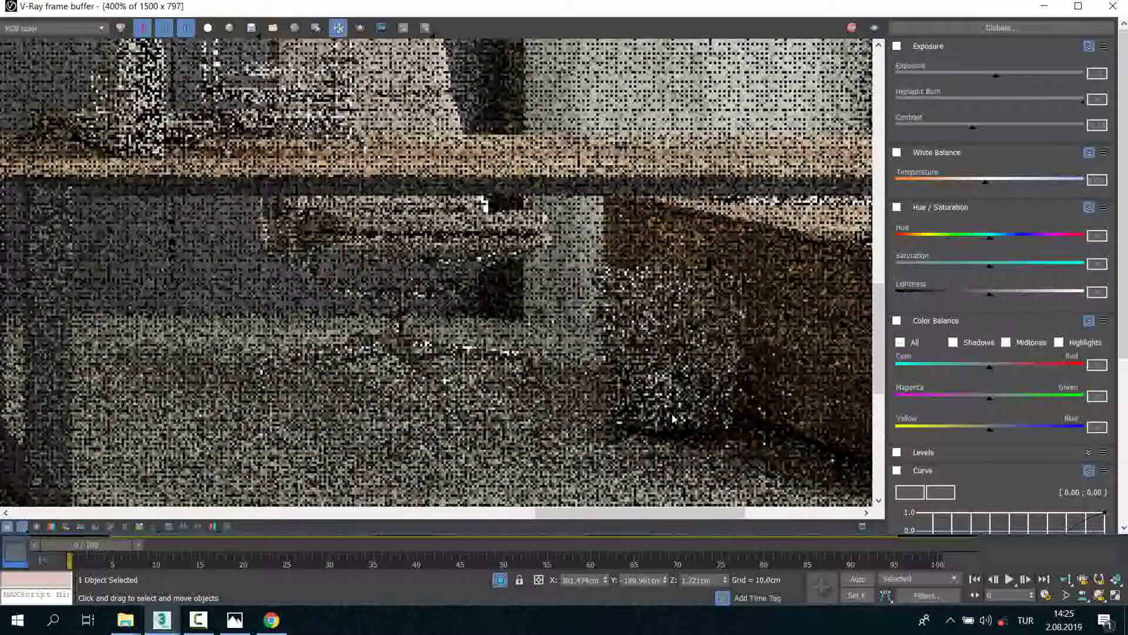
pyautogui.scroll(-1, 713, 344)
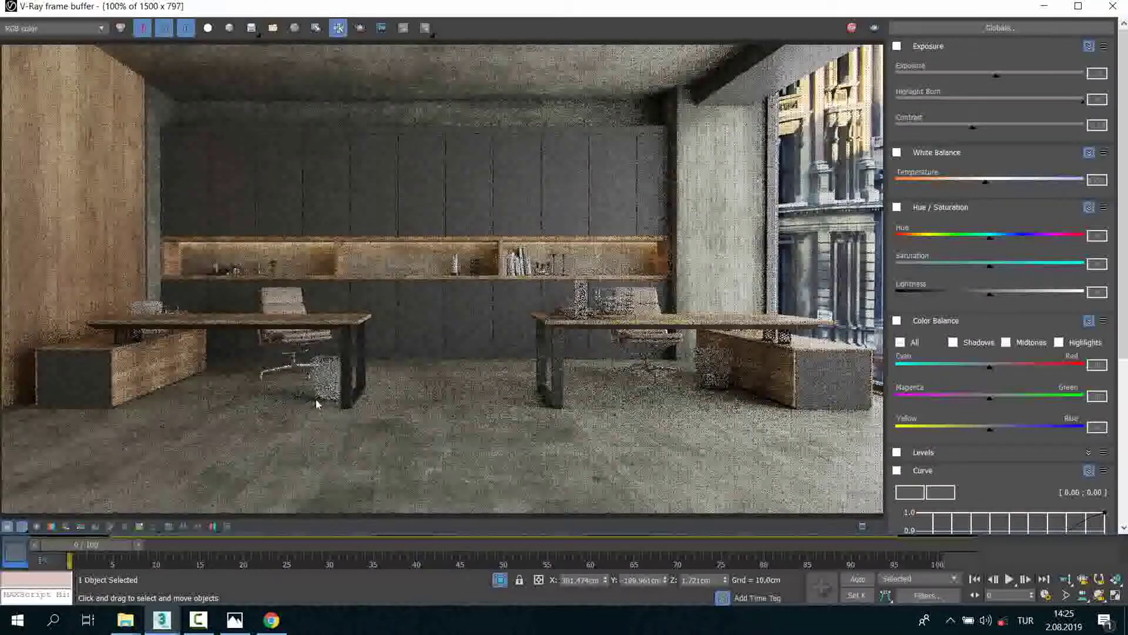
pyautogui.scroll(1, 315, 396)
pyautogui.moveTo(285, 395); pyautogui.dragTo(53, 388, button='middle')
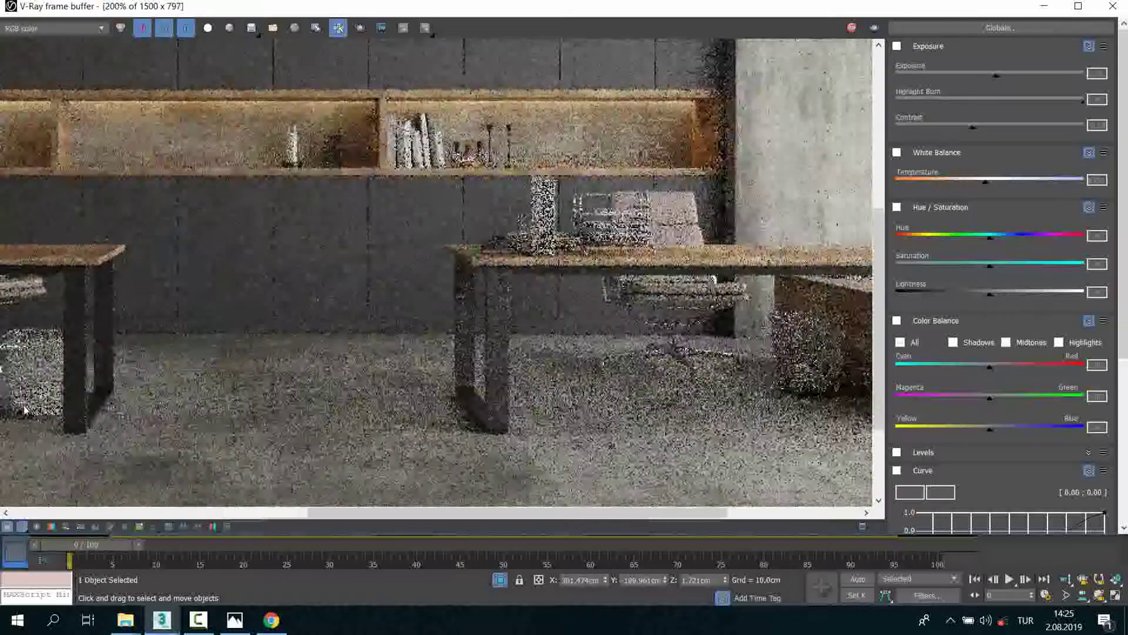
pyautogui.moveTo(353, 335); pyautogui.dragTo(612, 288, button='middle')
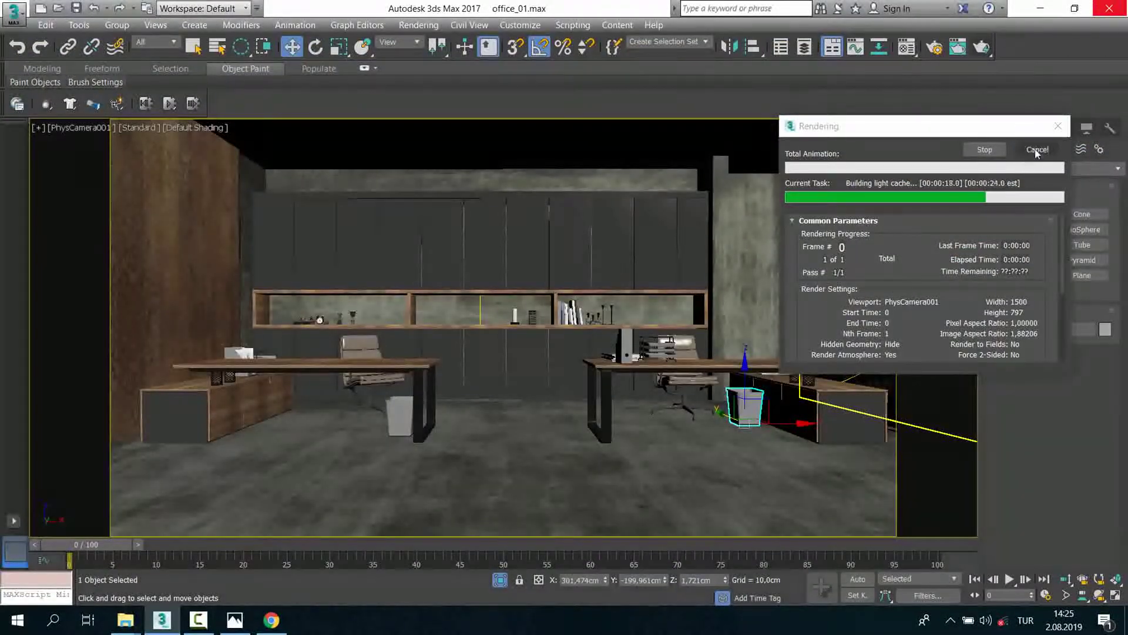
# Step: Stop the render and return to the isolated wastebasket
pyautogui.click(1036, 150)
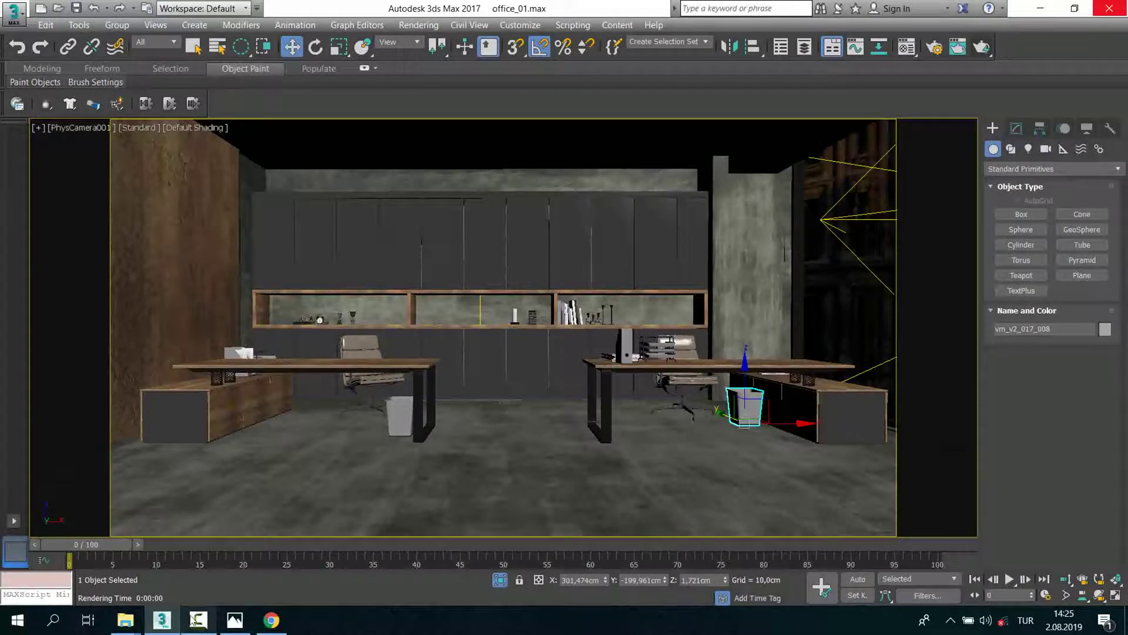
pyautogui.click(198, 620)
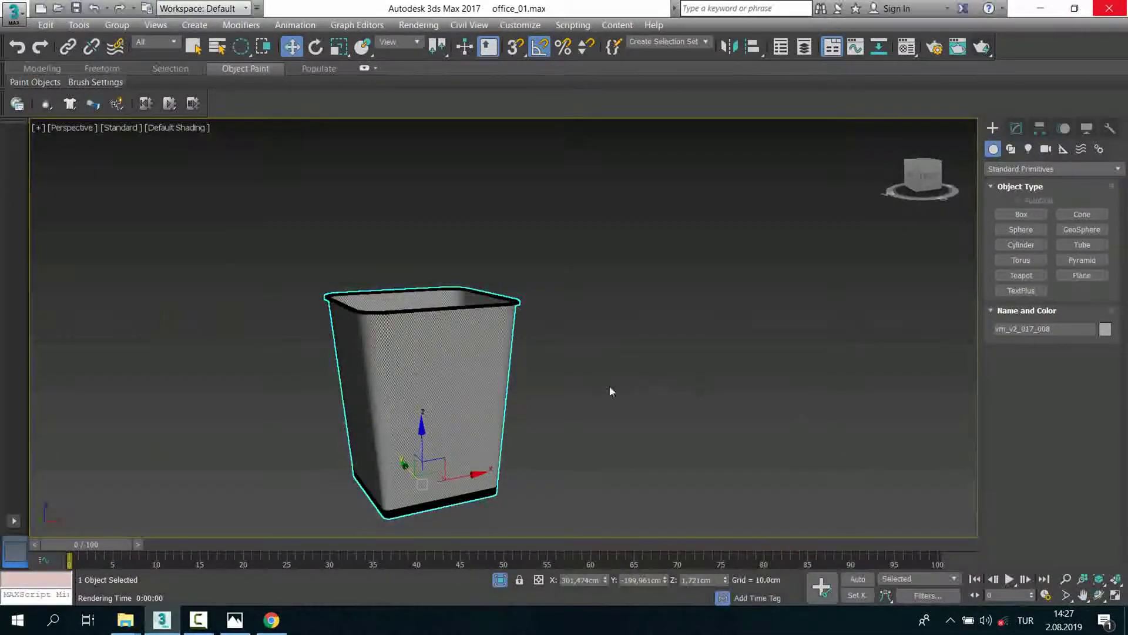
pyautogui.keyDown('alt'); pyautogui.moveTo(610, 390); pyautogui.dragTo(580, 382, button='middle'); pyautogui.keyUp('alt')
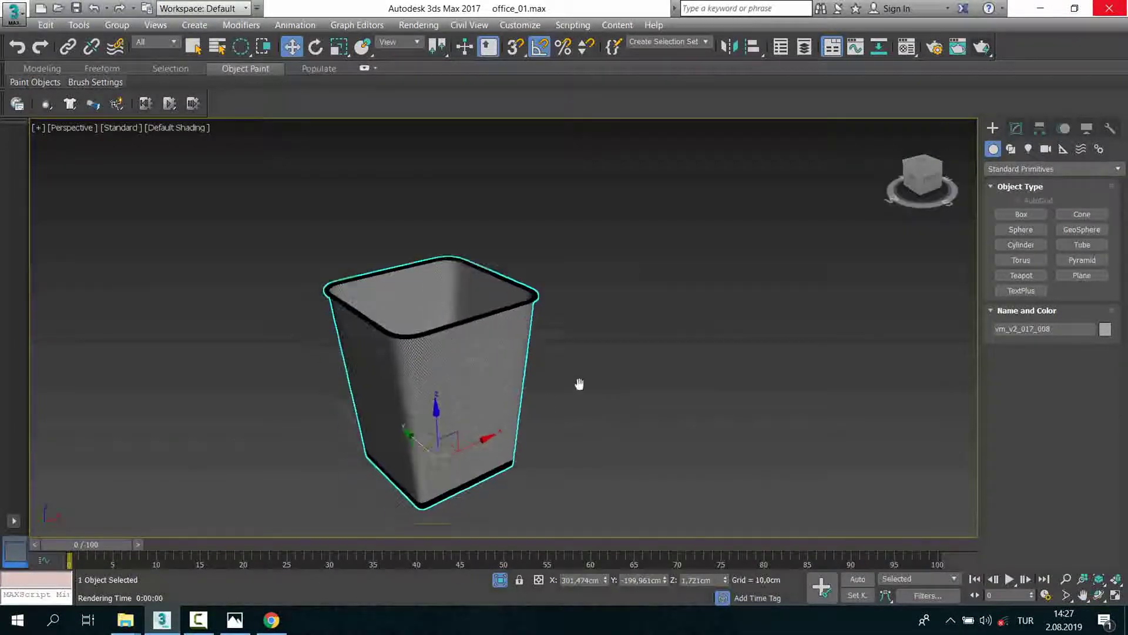
# Step: Try a red diffuse on the Metal_2 bottom rim, then cancel it
pyautogui.scroll(3, 580, 383)
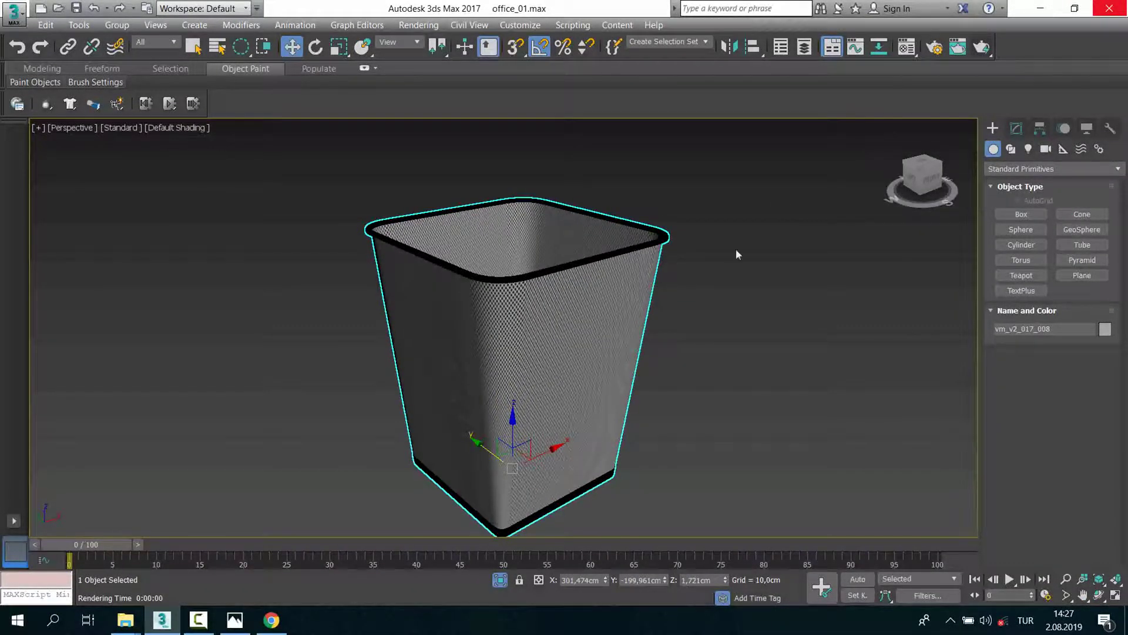
pyautogui.press('m')
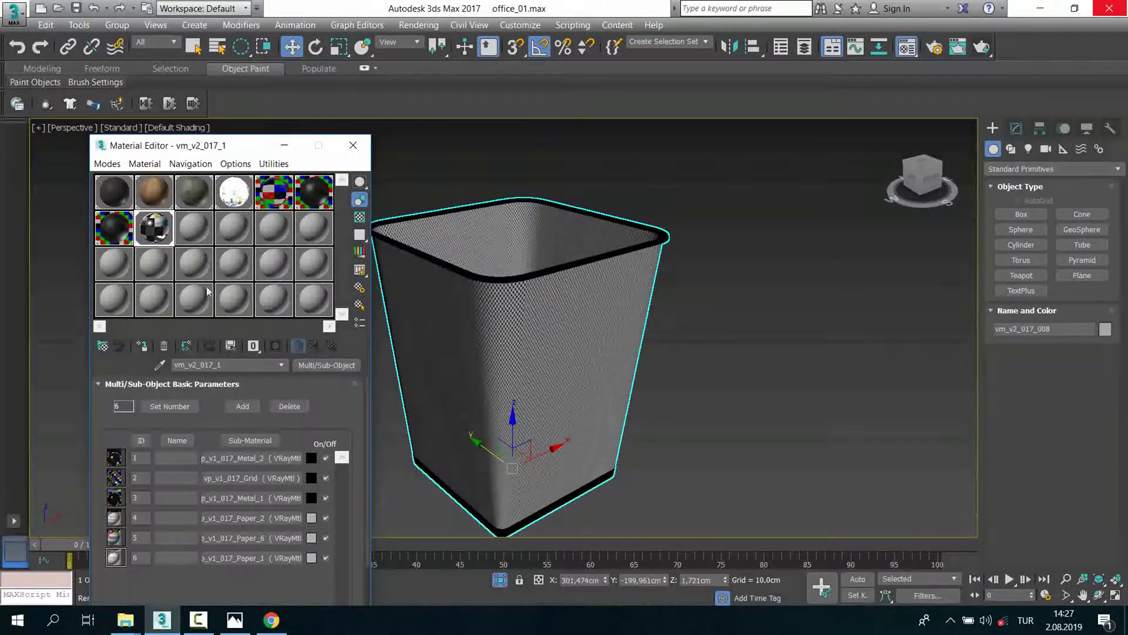
pyautogui.click(235, 461)
pyautogui.click(187, 400)
pyautogui.moveTo(347, 121); pyautogui.dragTo(362, 119)
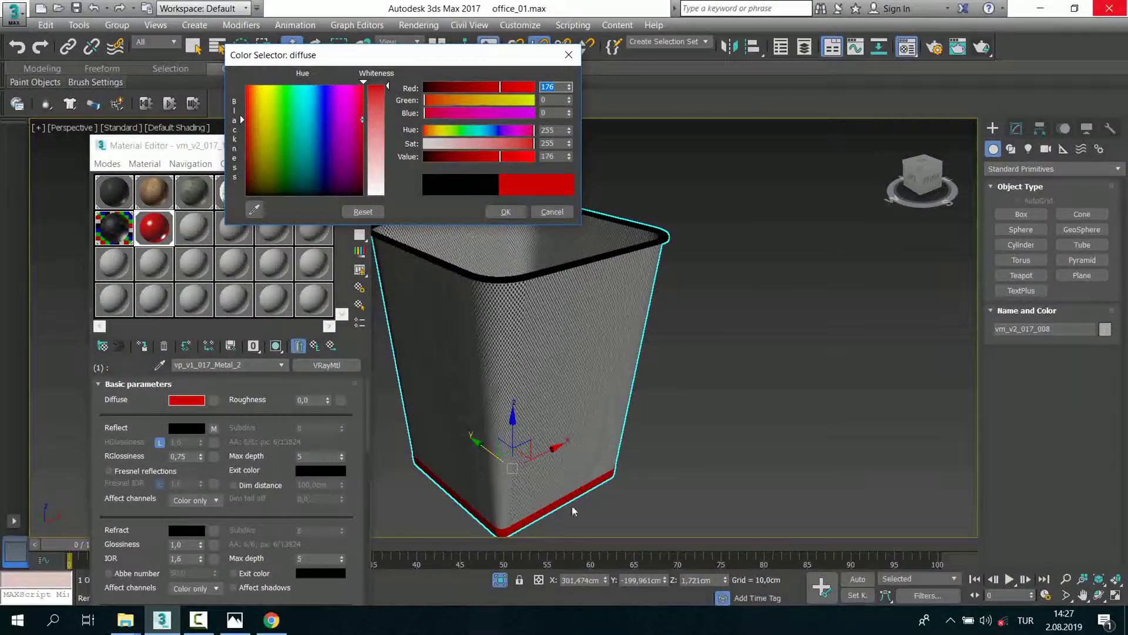
pyautogui.moveTo(623, 476); pyautogui.dragTo(649, 391, button='middle')
pyautogui.click(553, 211)
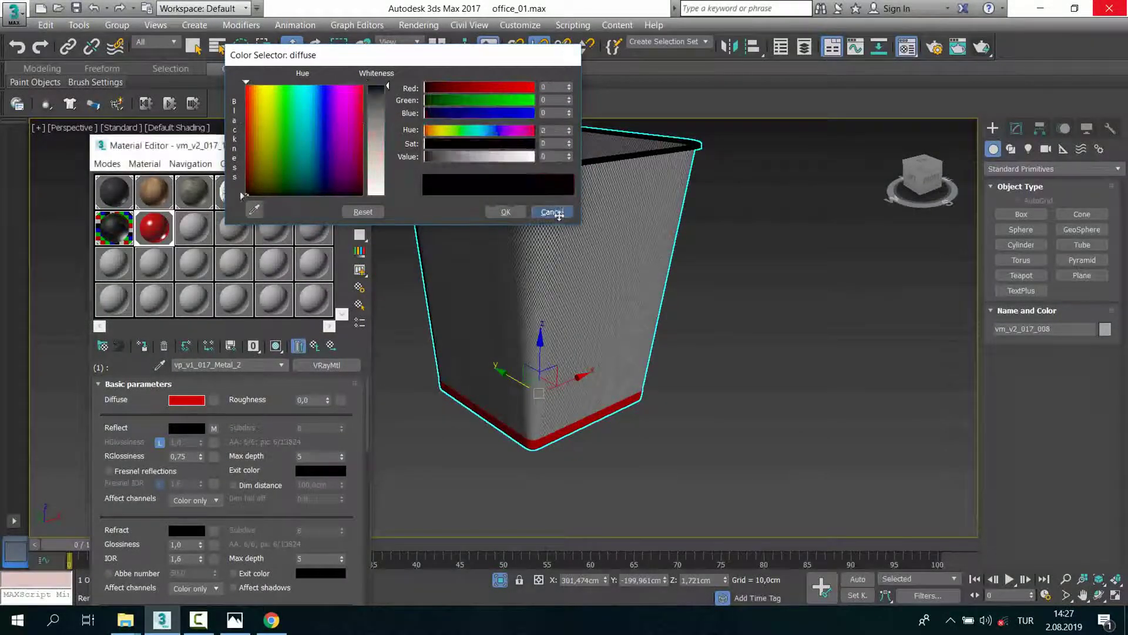
# Step: Try pure red diffuse on the Metal_1 top rim, then cancel it
pyautogui.click(315, 347)
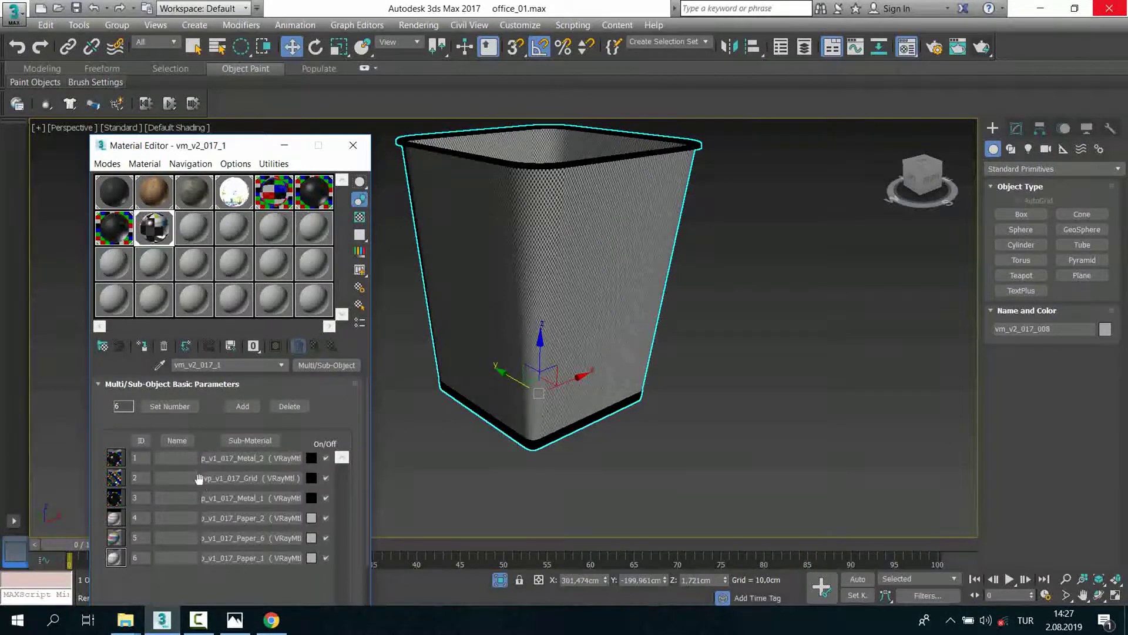
pyautogui.click(198, 382)
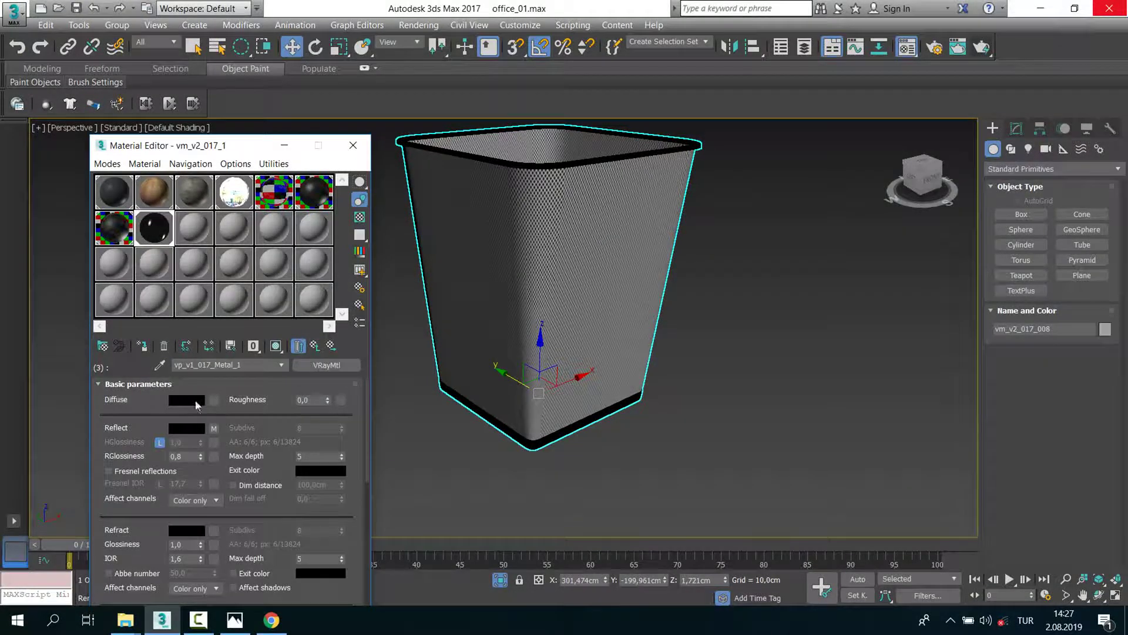
pyautogui.click(198, 400)
pyautogui.moveTo(298, 153); pyautogui.dragTo(362, 86)
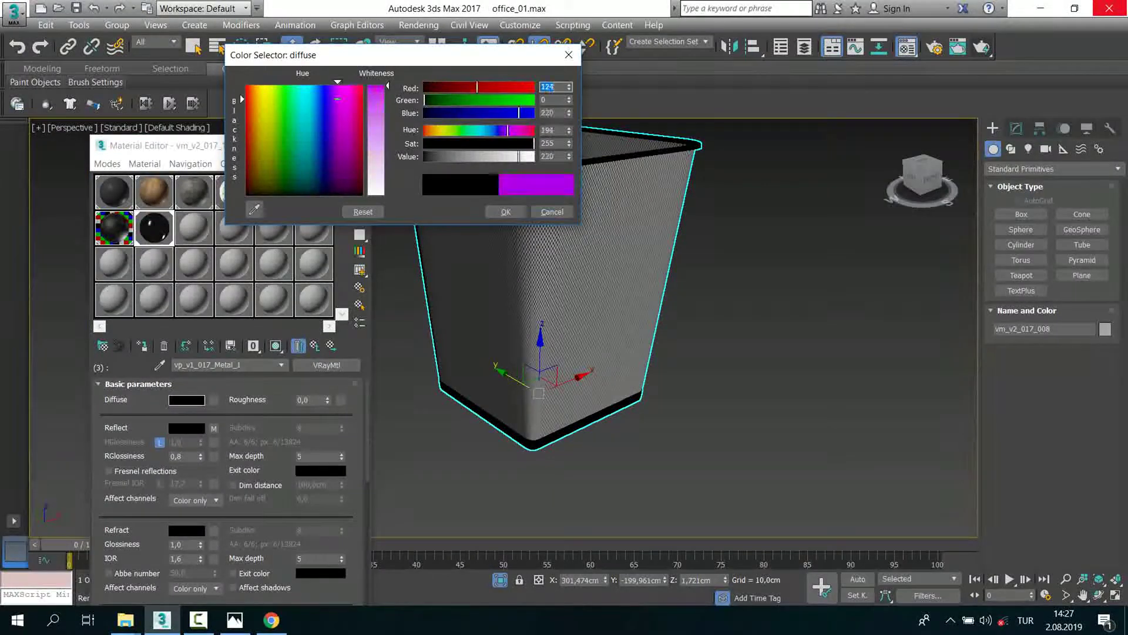
pyautogui.click(552, 212)
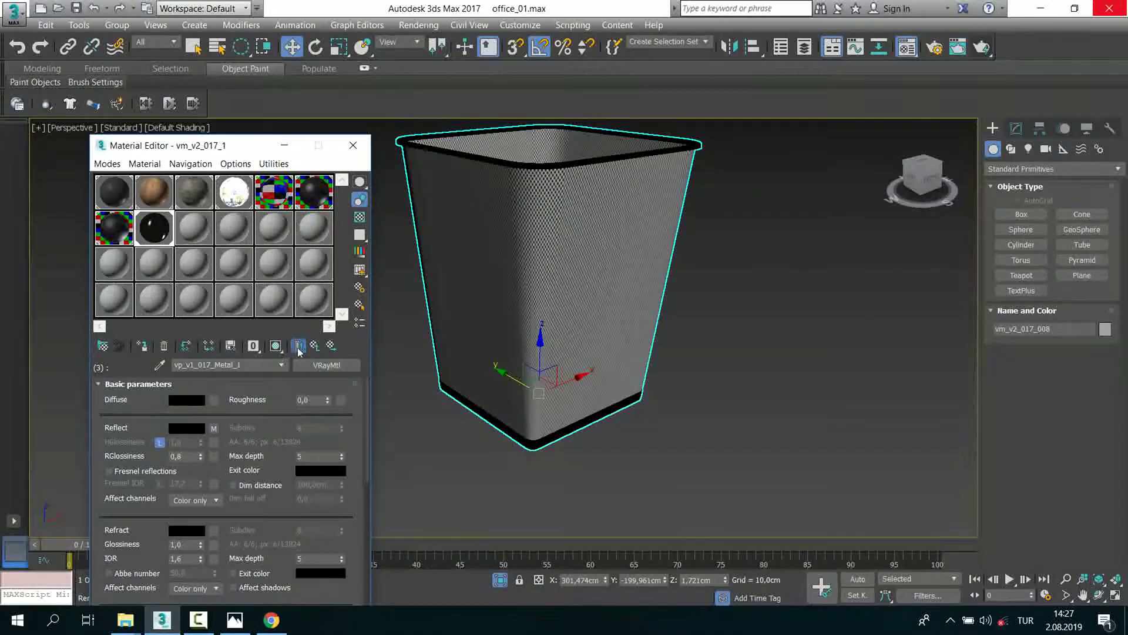
pyautogui.press('Up')
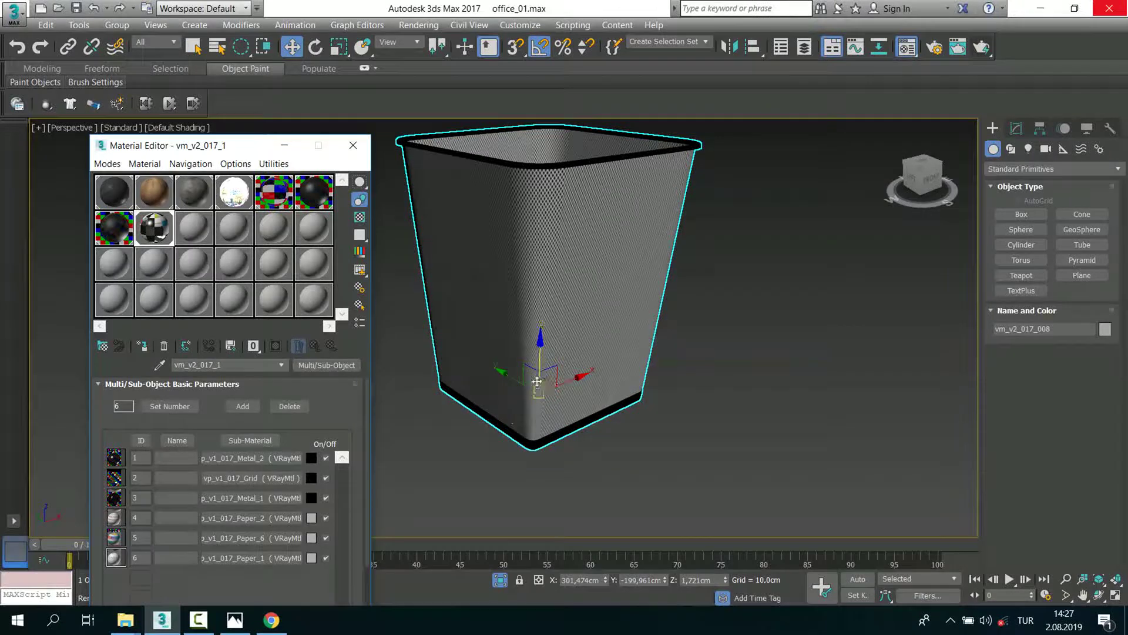
# Step: Set the vp_v1_017_Grid diffuse colour to pure black (0, 0, 0)
pyautogui.moveTo(529, 294); pyautogui.dragTo(600, 297, button='middle')
pyautogui.click(269, 480)
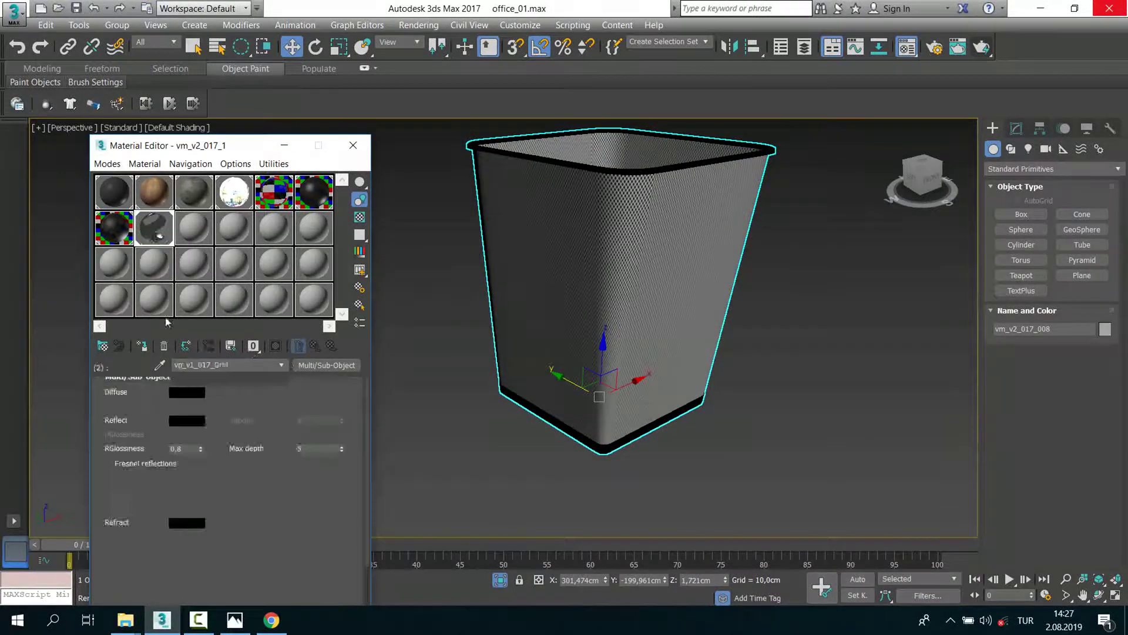
pyautogui.click(186, 399)
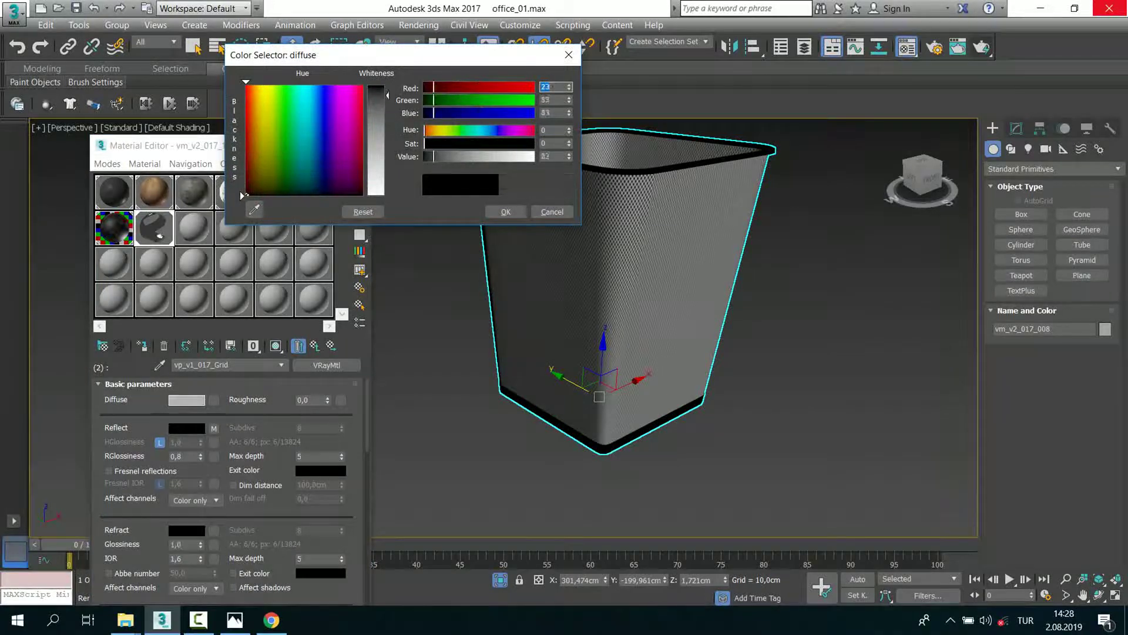
pyautogui.moveTo(385, 133); pyautogui.dragTo(385, 171)
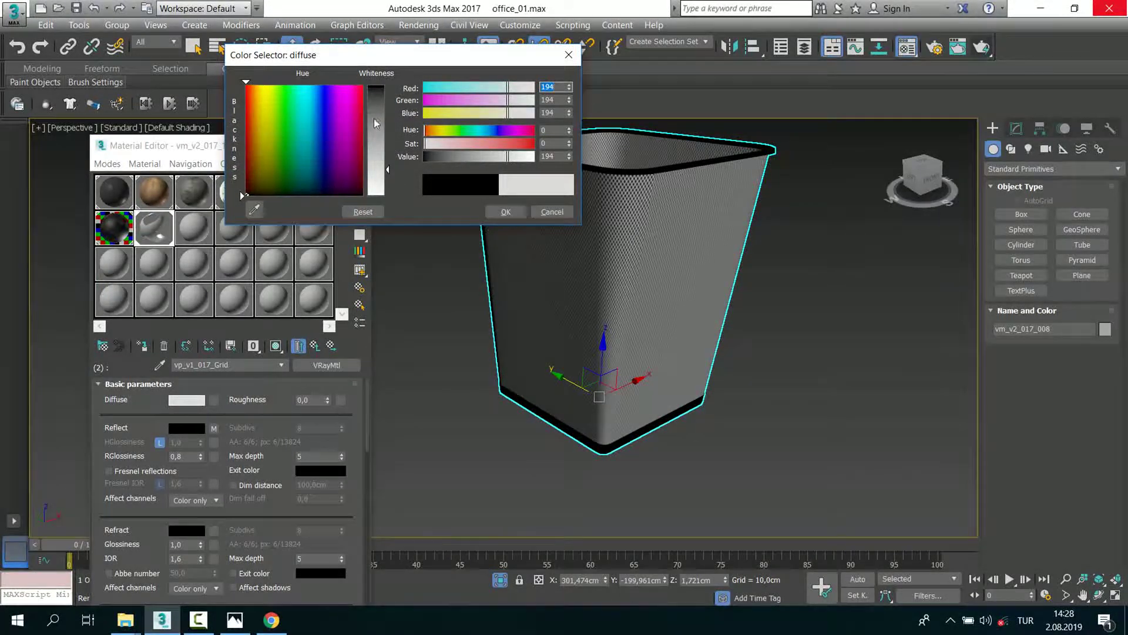
pyautogui.moveTo(375, 122); pyautogui.dragTo(376, 83)
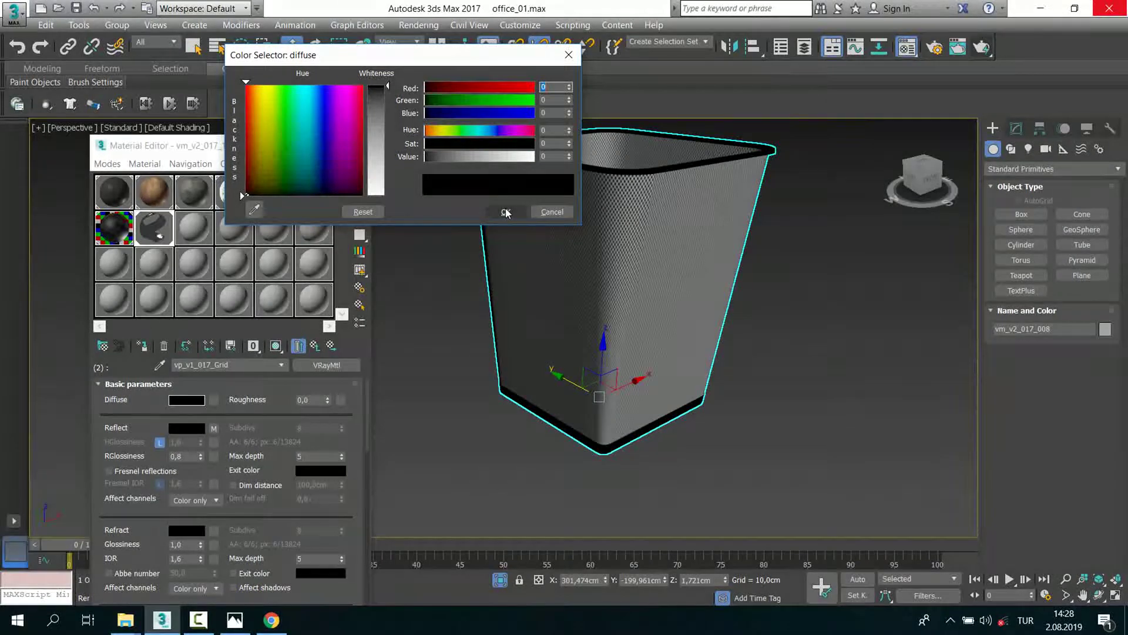
pyautogui.click(506, 212)
pyautogui.click(360, 145)
pyautogui.rightClick(408, 258)
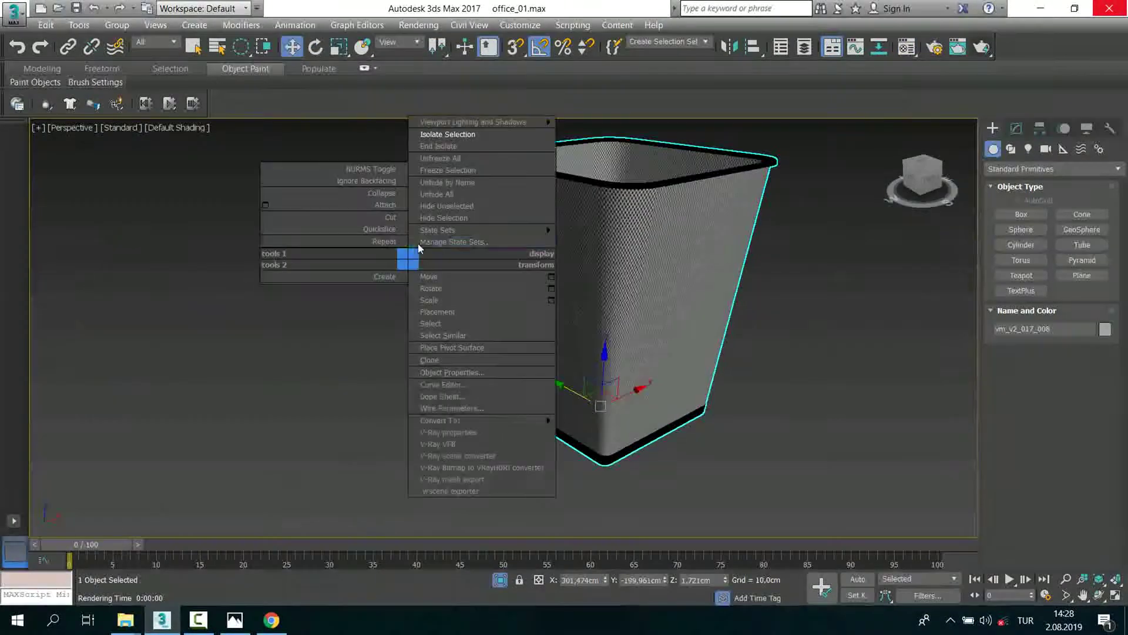
# Step: Restore the full office, start a test render, then close and cancel it
pyautogui.click(438, 146)
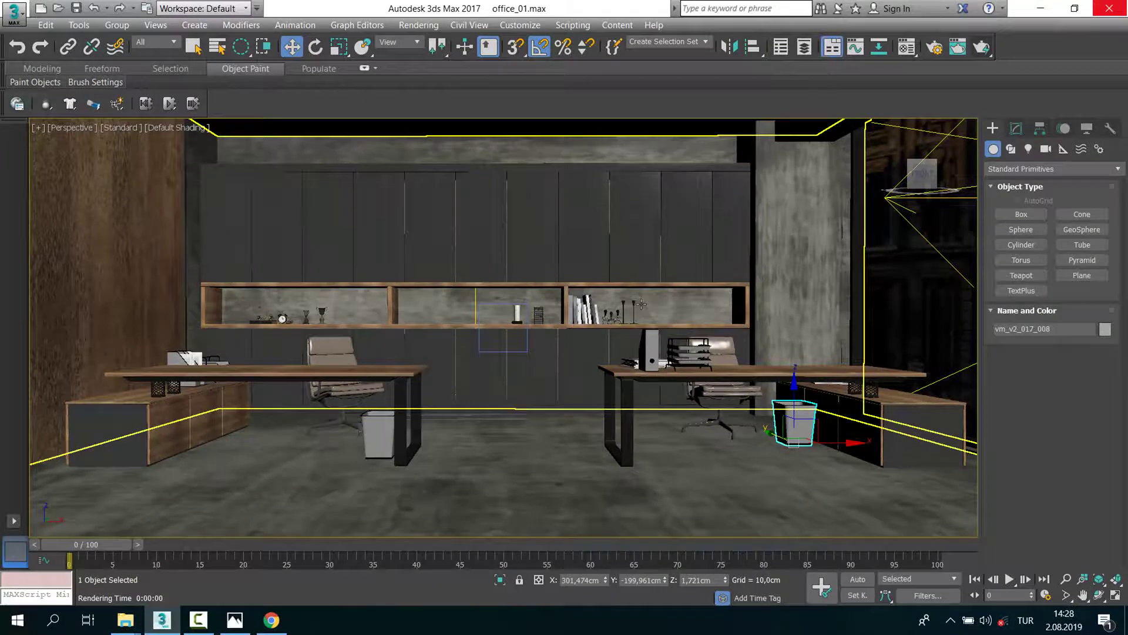
pyautogui.hotkey('shift', 'q')
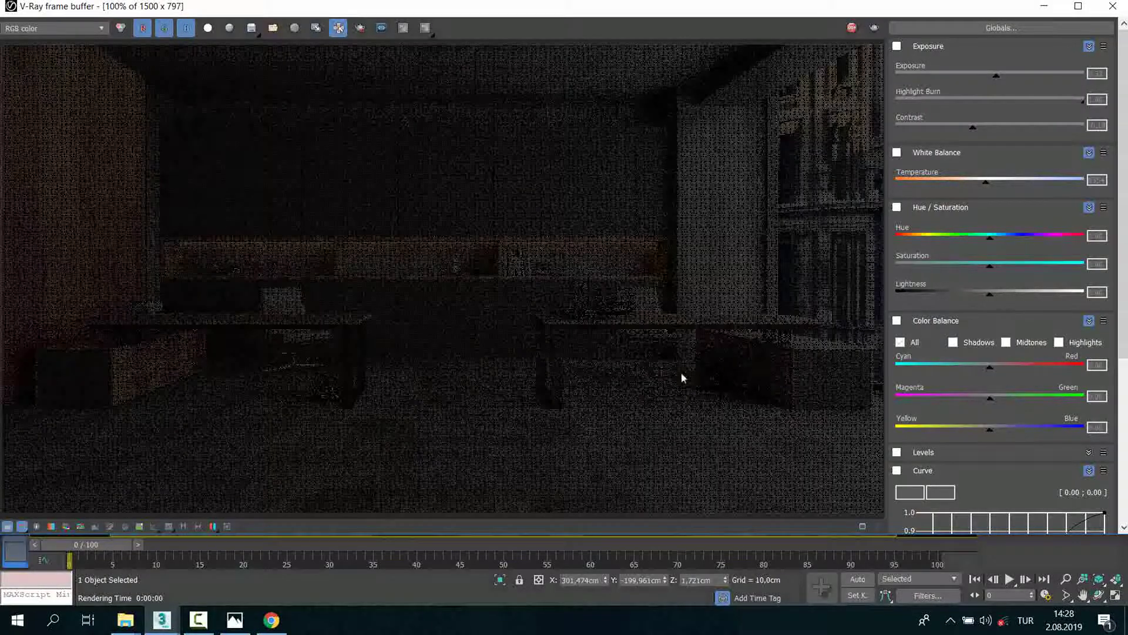
pyautogui.scroll(2, 329, 380)
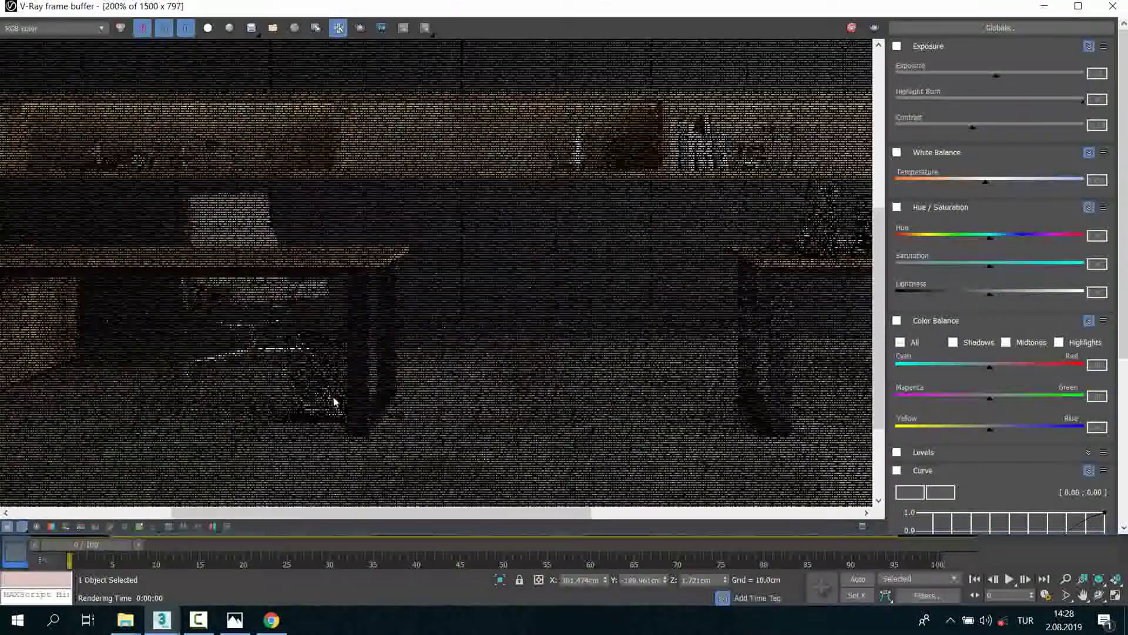
pyautogui.scroll(-2, 334, 401)
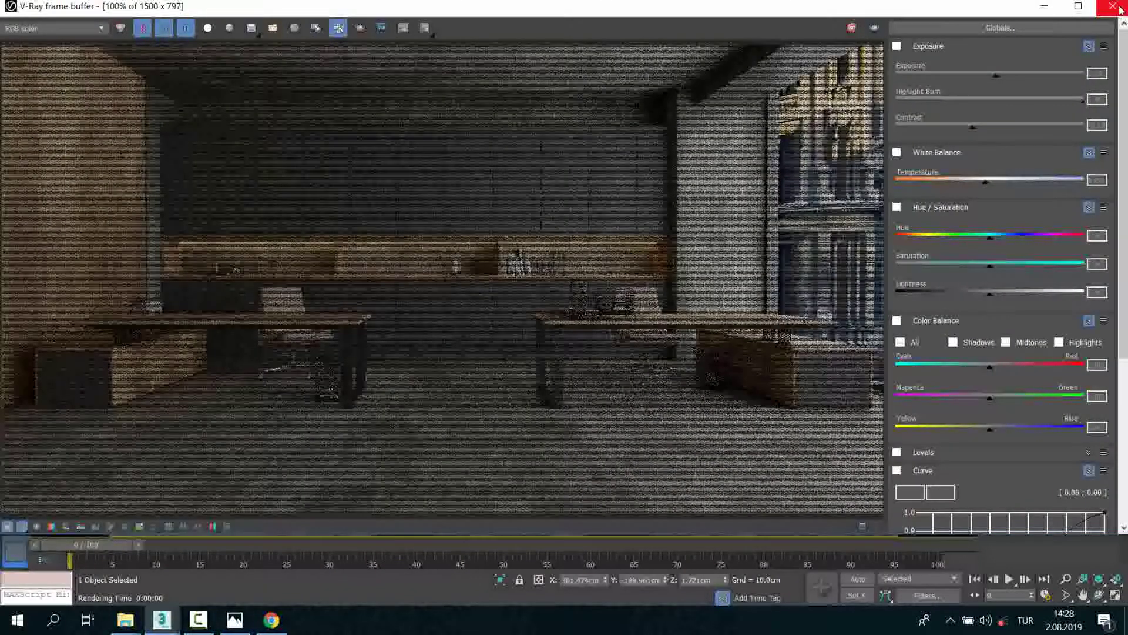
pyautogui.click(1120, 9)
pyautogui.click(1037, 149)
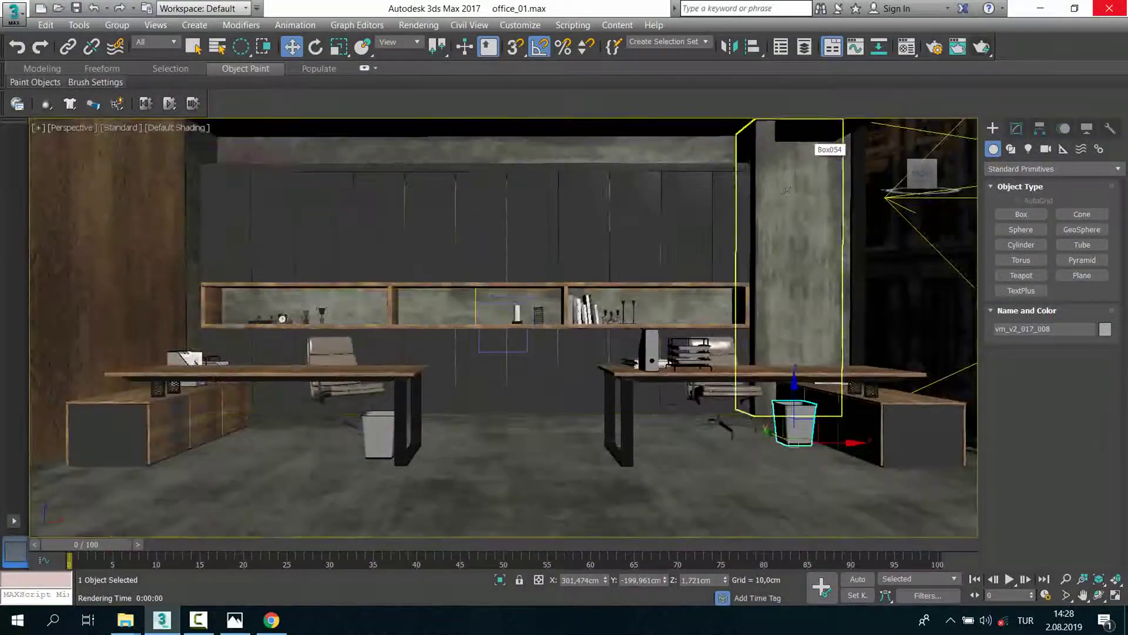
# Step: Hide the big box and the other selected object
pyautogui.keyDown('alt'); pyautogui.moveTo(805, 148); pyautogui.dragTo(546, 361, button='middle'); pyautogui.keyUp('alt')
pyautogui.scroll(5, 547, 360)
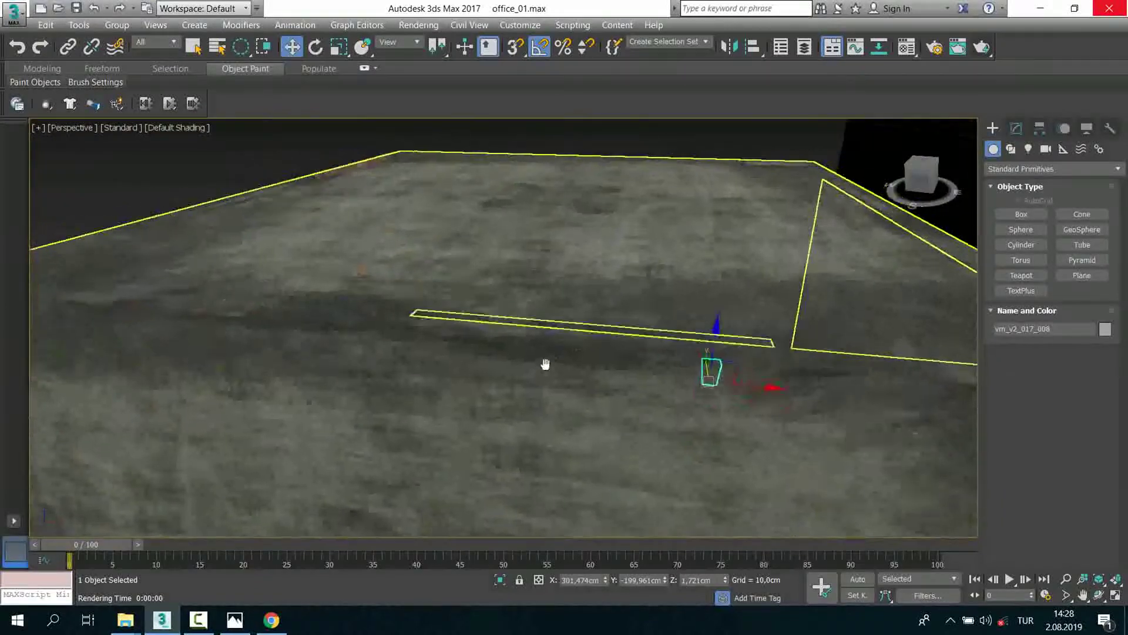
pyautogui.scroll(-4, 559, 388)
pyautogui.click(495, 450)
pyautogui.rightClick(495, 450)
pyautogui.click(527, 327)
# Step: Select the desk group and zoom the view onto it
pyautogui.scroll(-5, 527, 327)
pyautogui.keyDown('alt'); pyautogui.moveTo(529, 329); pyautogui.dragTo(666, 302, button='middle'); pyautogui.keyUp('alt')
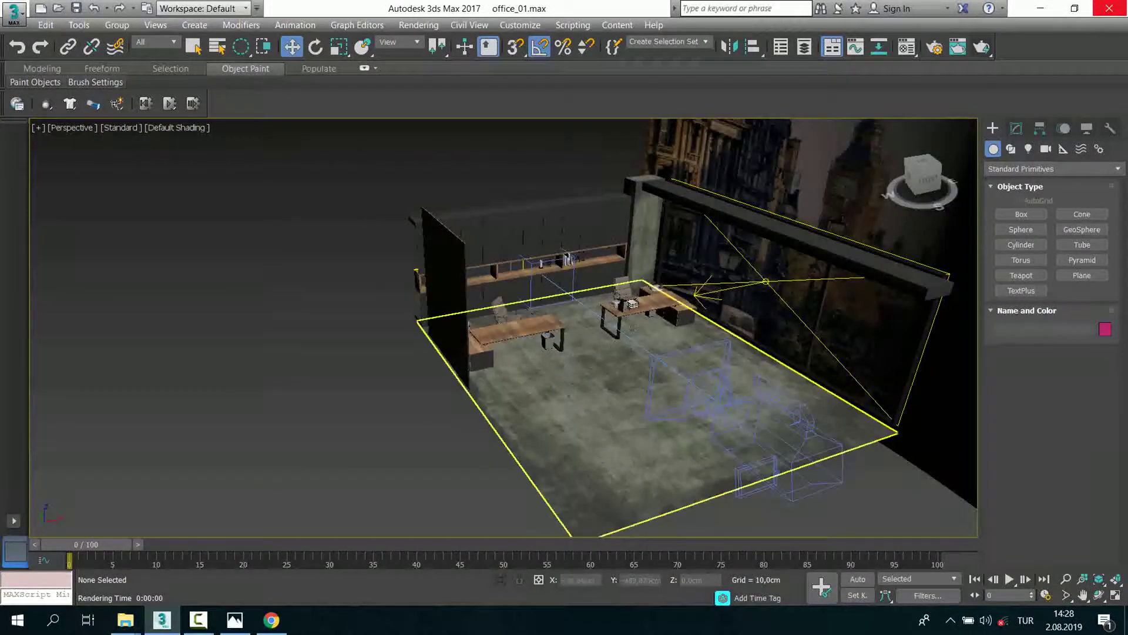
pyautogui.click(666, 303)
pyautogui.press('z')
pyautogui.moveTo(666, 303)
pyautogui.keyDown('alt'); pyautogui.mouseDown(button='middle')
pyautogui.moveTo(635, 367)
pyautogui.moveTo(406, 499)
pyautogui.mouseUp(button='middle'); pyautogui.keyUp('alt')
pyautogui.scroll(-4, 634, 367)
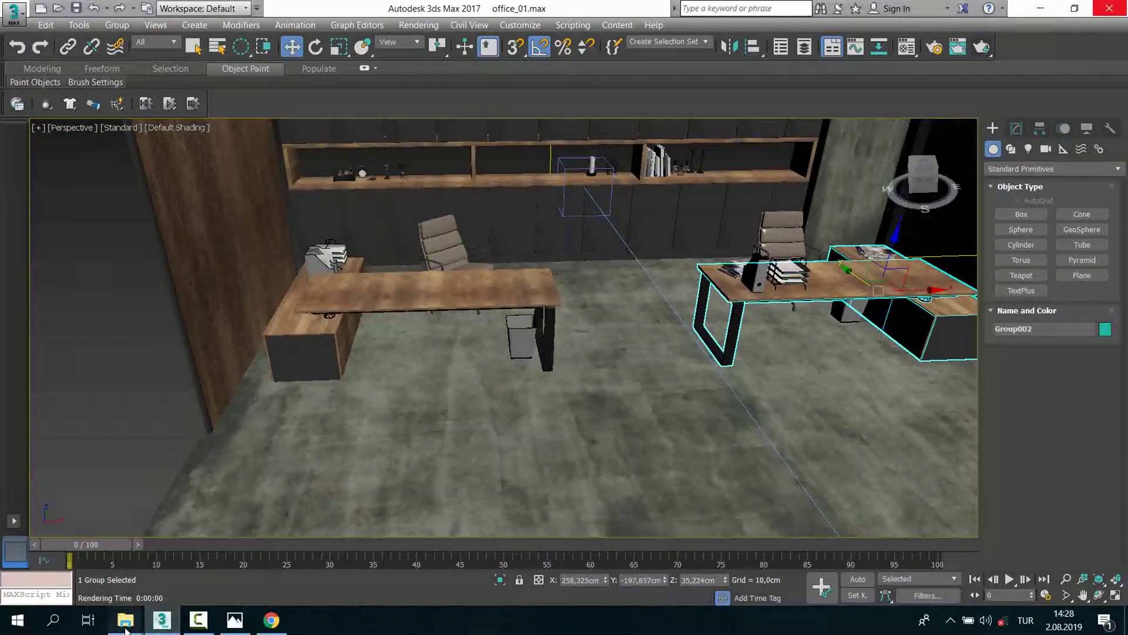
pyautogui.click(100, 573)
# Step: Browse the Evermotion Archmodels Vol.134 RENDERS preview images
pyautogui.press('BackSpace')
pyautogui.doubleClick(229, 175)
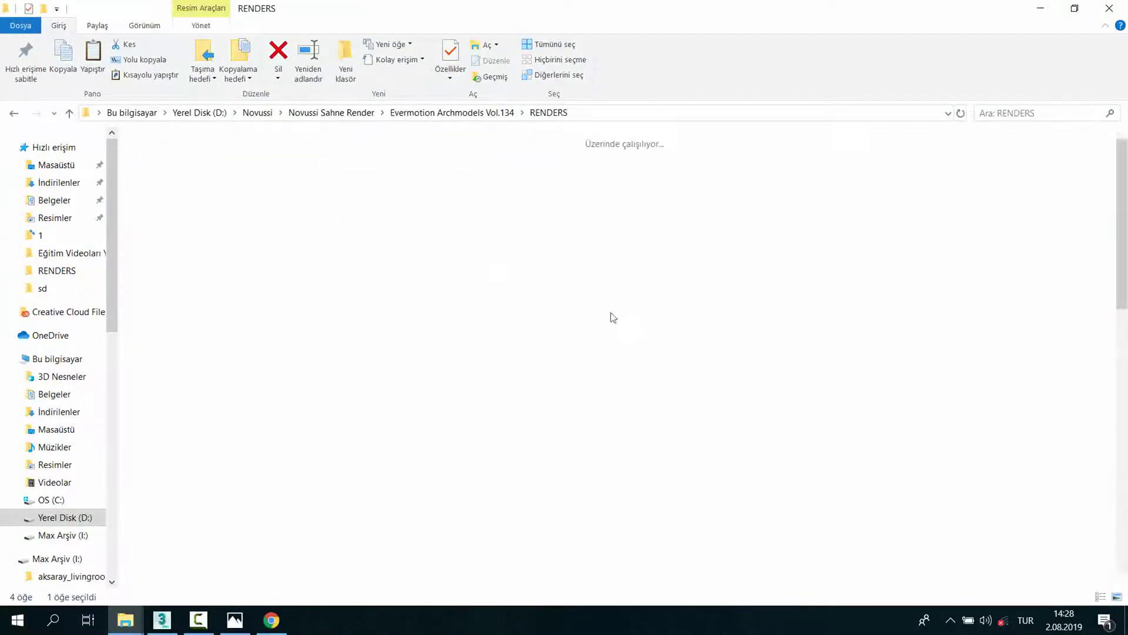
pyautogui.click(646, 374)
pyautogui.scroll(-3, 693, 473)
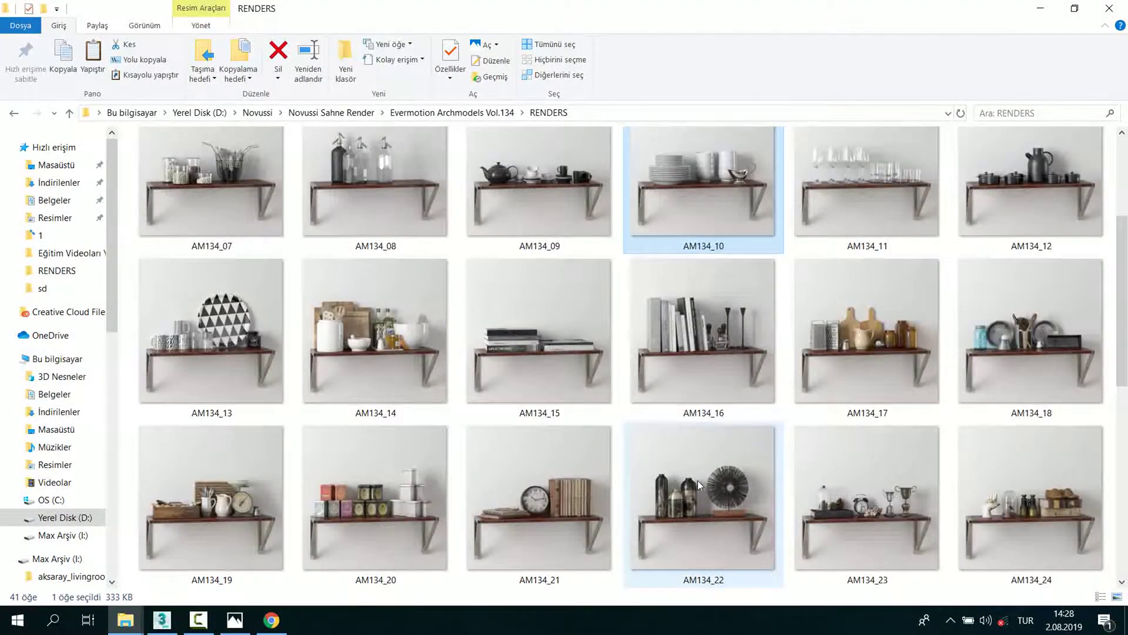
pyautogui.scroll(-5, 697, 480)
pyautogui.scroll(-2, 697, 478)
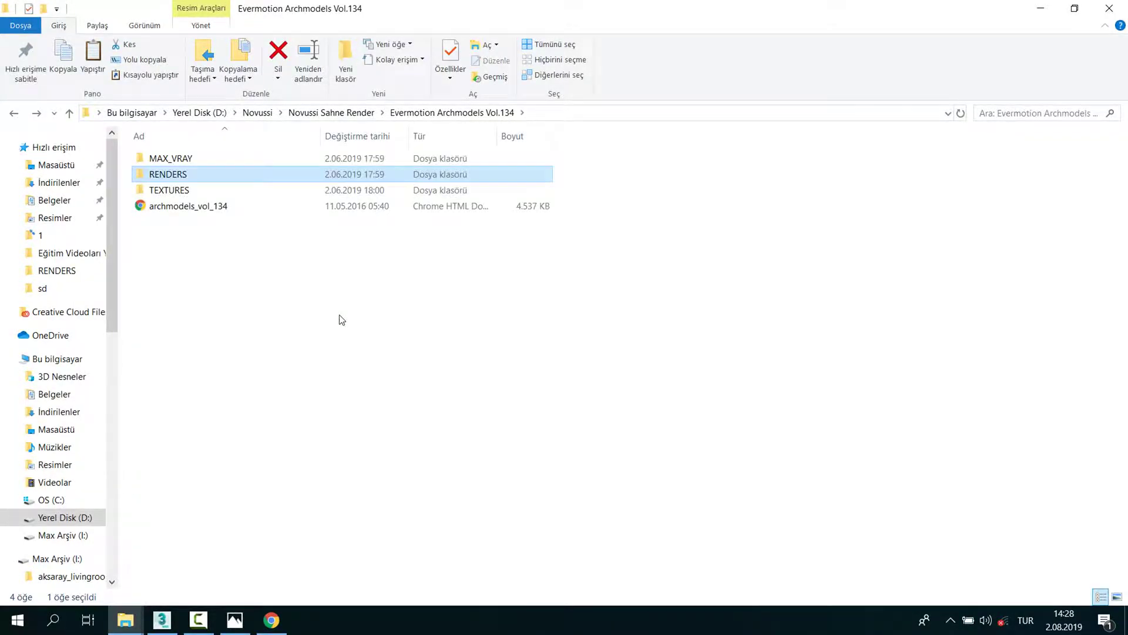
# Step: Go back and open the Viz people folder and its 3D Mall Equipment subfolder
pyautogui.press('BackSpace')
pyautogui.scroll(-2, 349, 407)
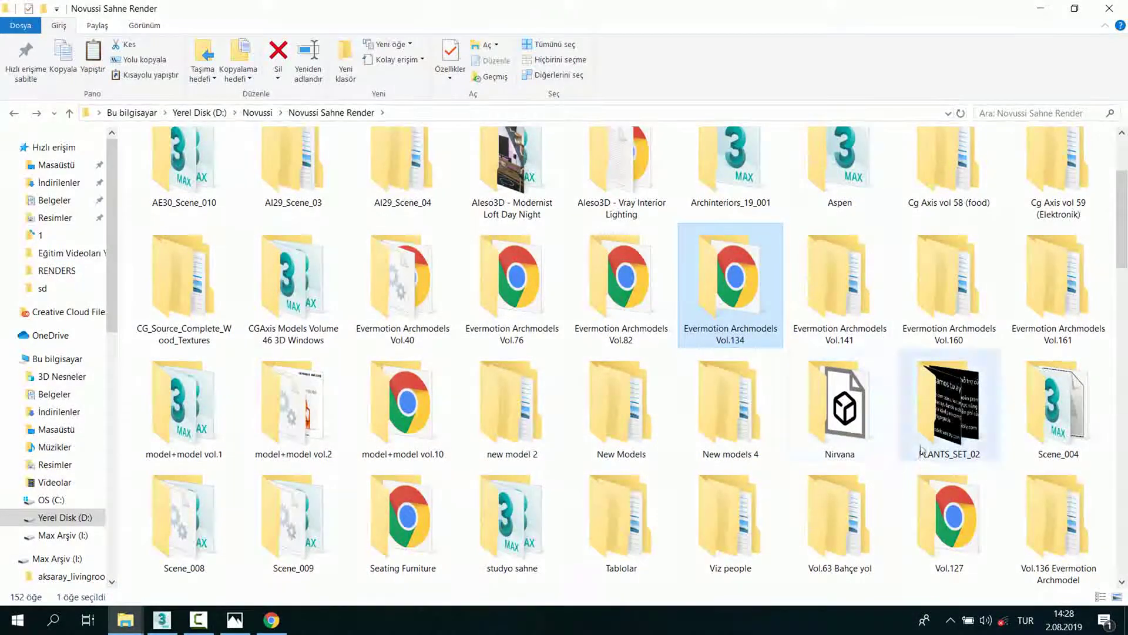
pyautogui.click(739, 521)
pyautogui.scroll(-3, 739, 522)
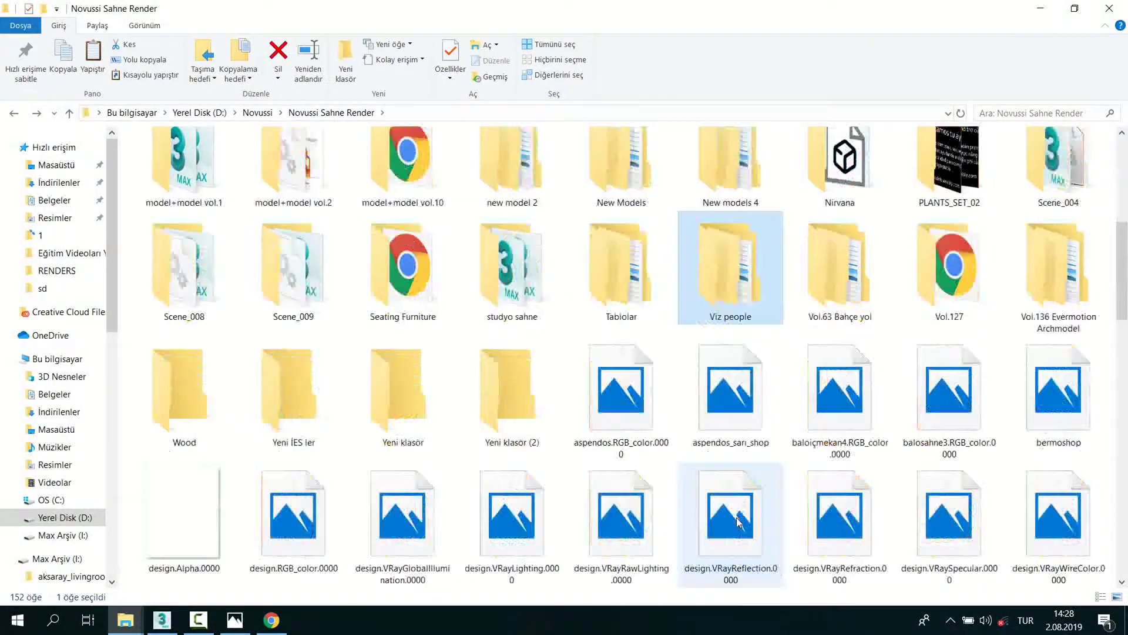
pyautogui.doubleClick(758, 285)
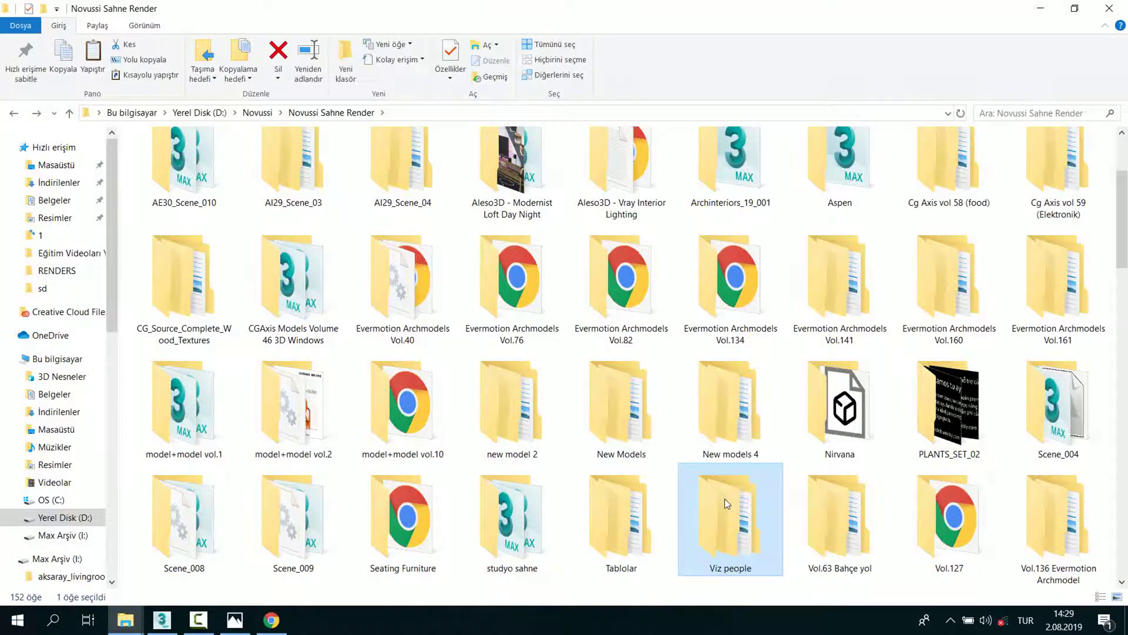
pyautogui.moveTo(730, 520)
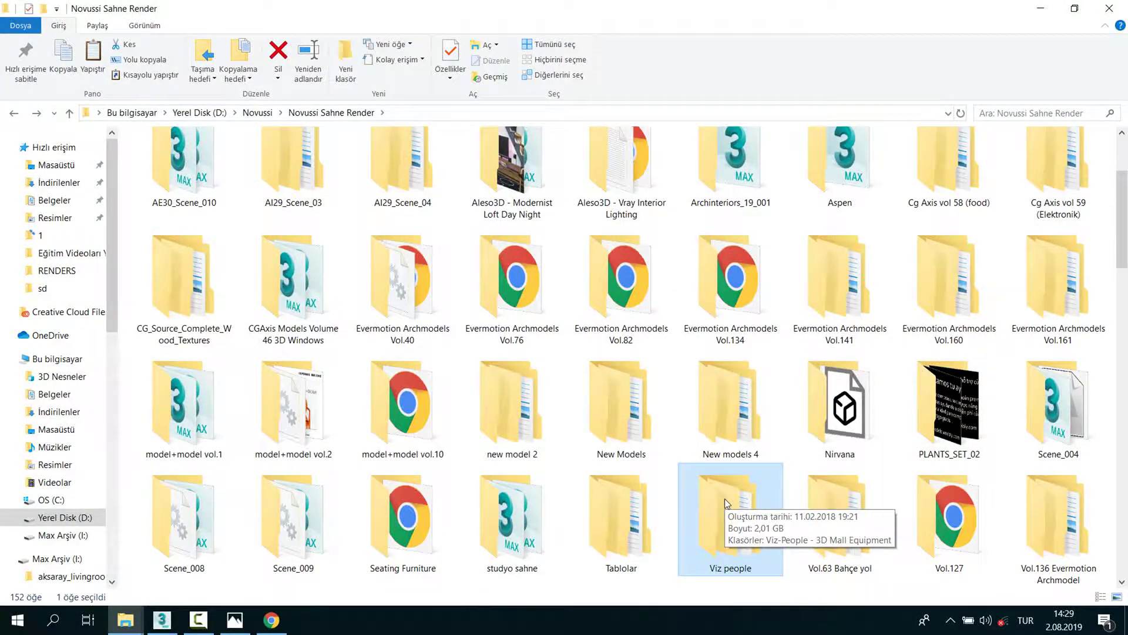
pyautogui.doubleClick(725, 499)
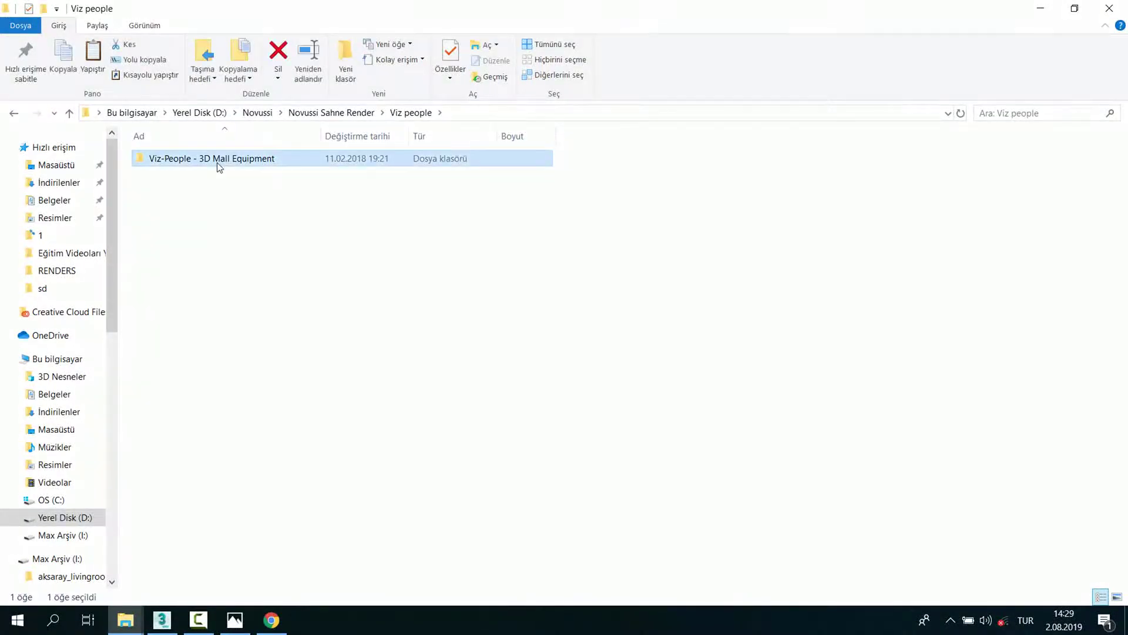
pyautogui.doubleClick(217, 160)
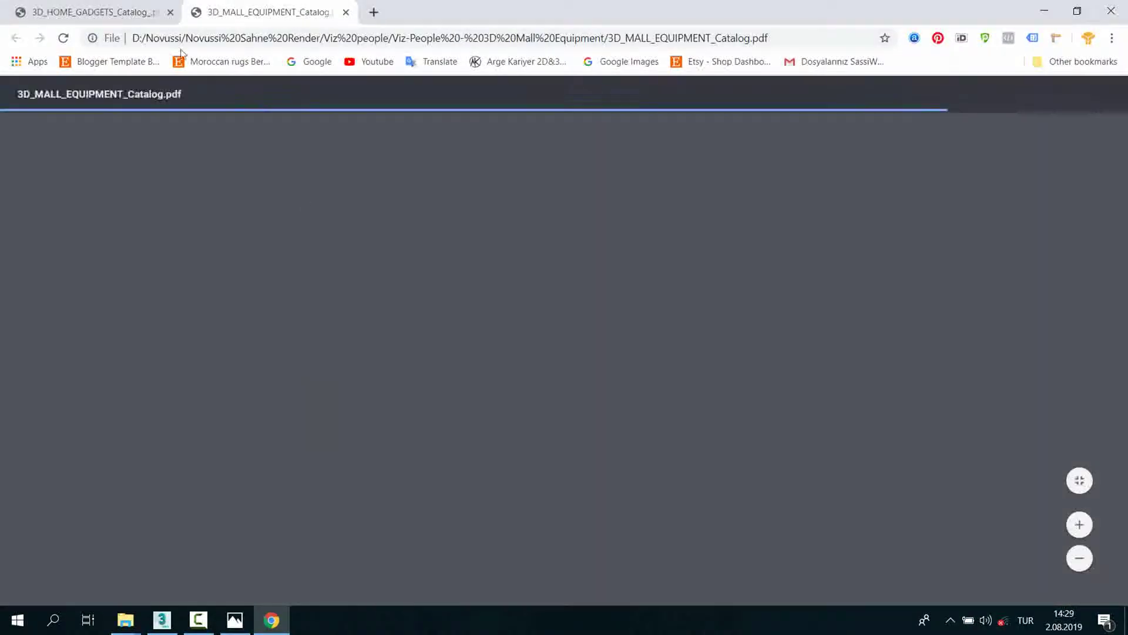
# Step: Scroll through the 3D Mall Equipment catalog PDF in Chrome
pyautogui.scroll(-1, 1020, 244)
pyautogui.scroll(-3, 1021, 244)
pyautogui.scroll(1, 1126, 123)
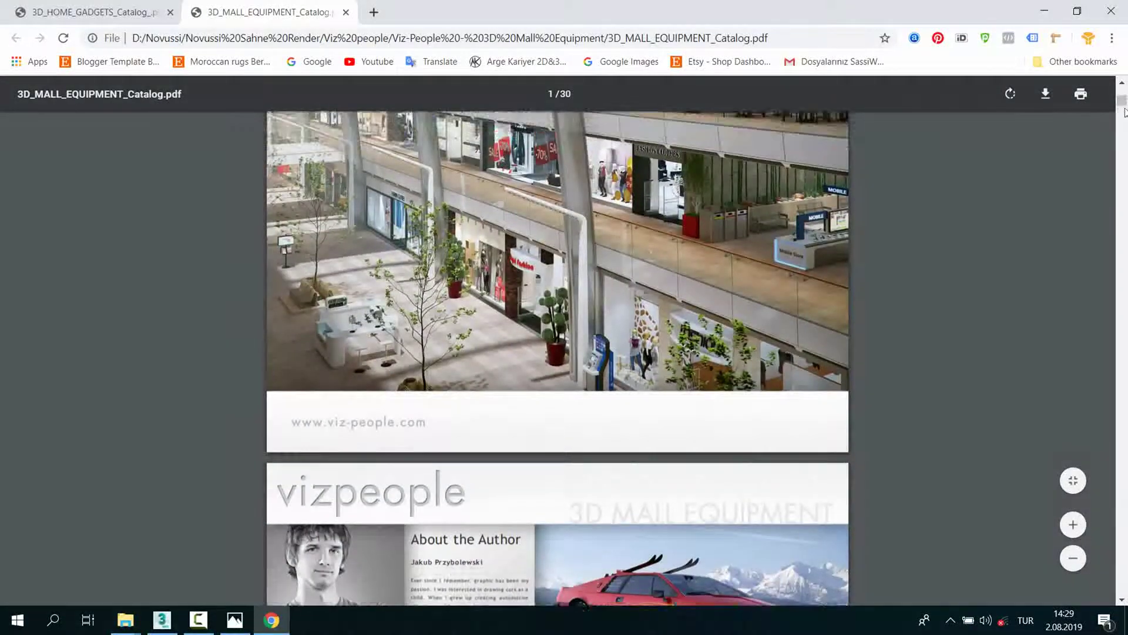
pyautogui.scroll(3, 1127, 116)
pyautogui.moveTo(1123, 101)
pyautogui.mouseDown()
pyautogui.moveTo(1120, 287)
pyautogui.moveTo(1094, 505)
pyautogui.mouseUp()
# Step: Switch to the 3D Home Gadgets catalog and scroll to the classic Macintosh and iMac items 004 and 005
pyautogui.hotkey('ctrl', 'Tab')
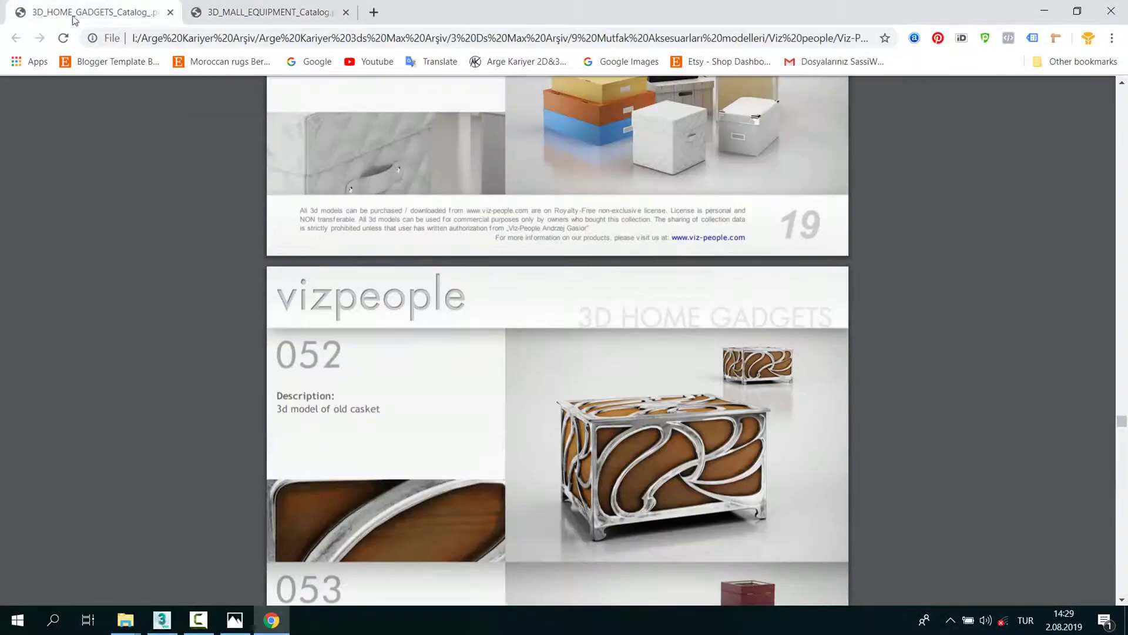
pyautogui.scroll(-5, 1127, 308)
pyautogui.moveTo(1123, 429)
pyautogui.mouseDown()
pyautogui.moveTo(1124, 504)
pyautogui.moveTo(1098, 196)
pyautogui.moveTo(1096, 223)
pyautogui.moveTo(1093, 208)
pyautogui.mouseUp()
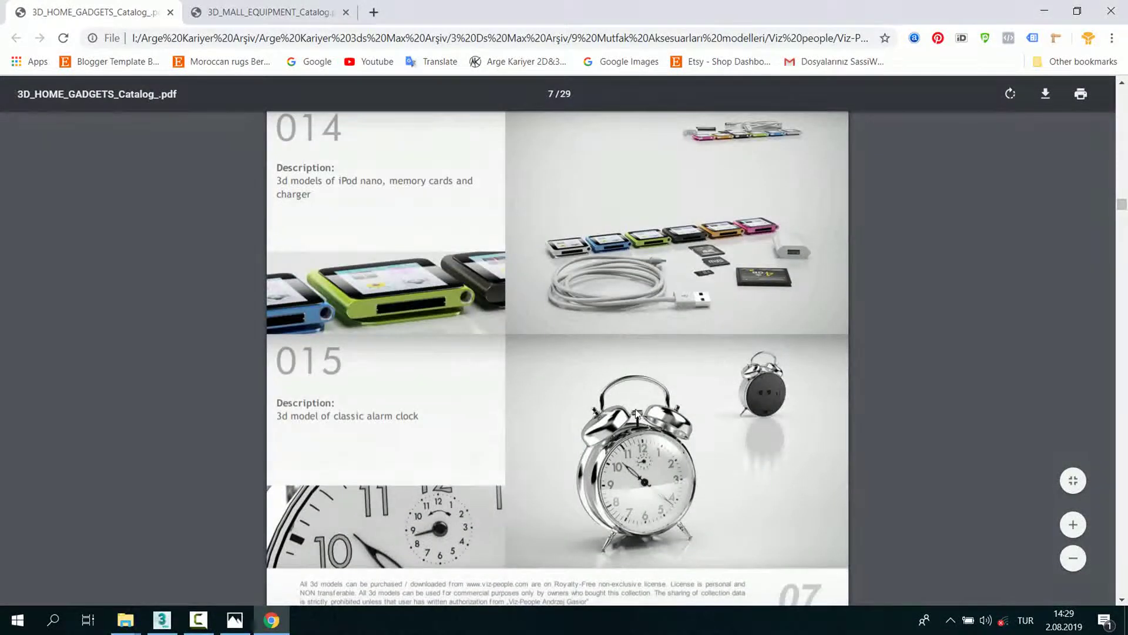
pyautogui.scroll(2, 670, 417)
pyautogui.scroll(2, 705, 422)
pyautogui.scroll(2, 707, 422)
pyautogui.scroll(3, 711, 434)
pyautogui.scroll(5, 714, 445)
pyautogui.scroll(3, 715, 445)
pyautogui.scroll(3, 716, 445)
pyautogui.scroll(3, 713, 440)
pyautogui.scroll(4, 713, 441)
pyautogui.scroll(4, 713, 441)
pyautogui.scroll(4, 723, 435)
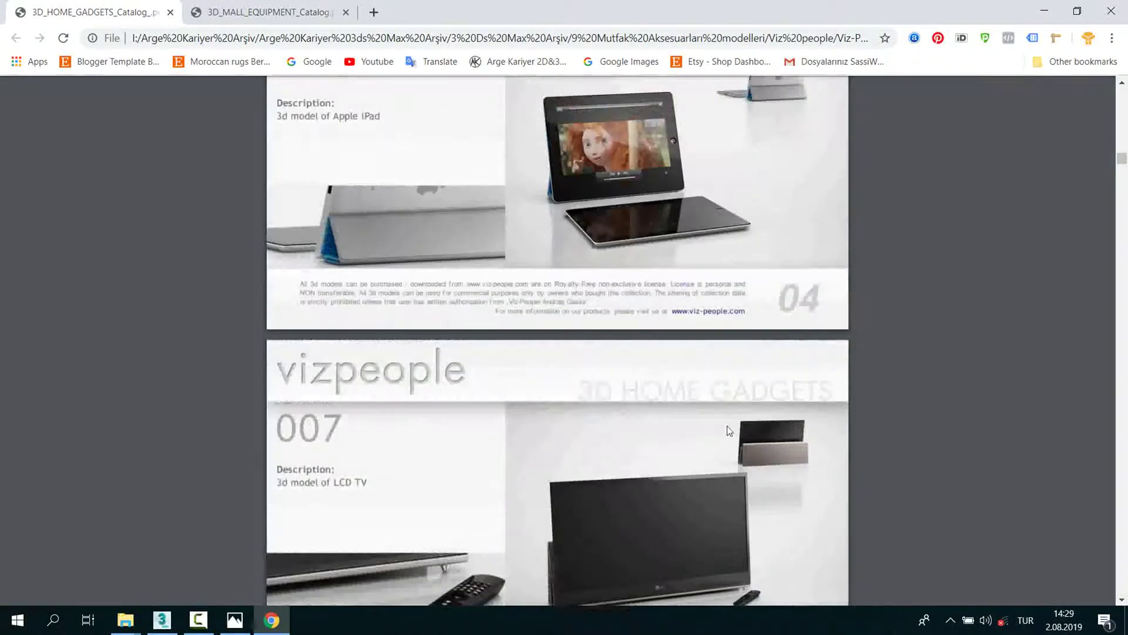
pyautogui.scroll(2, 728, 425)
pyautogui.scroll(3, 728, 425)
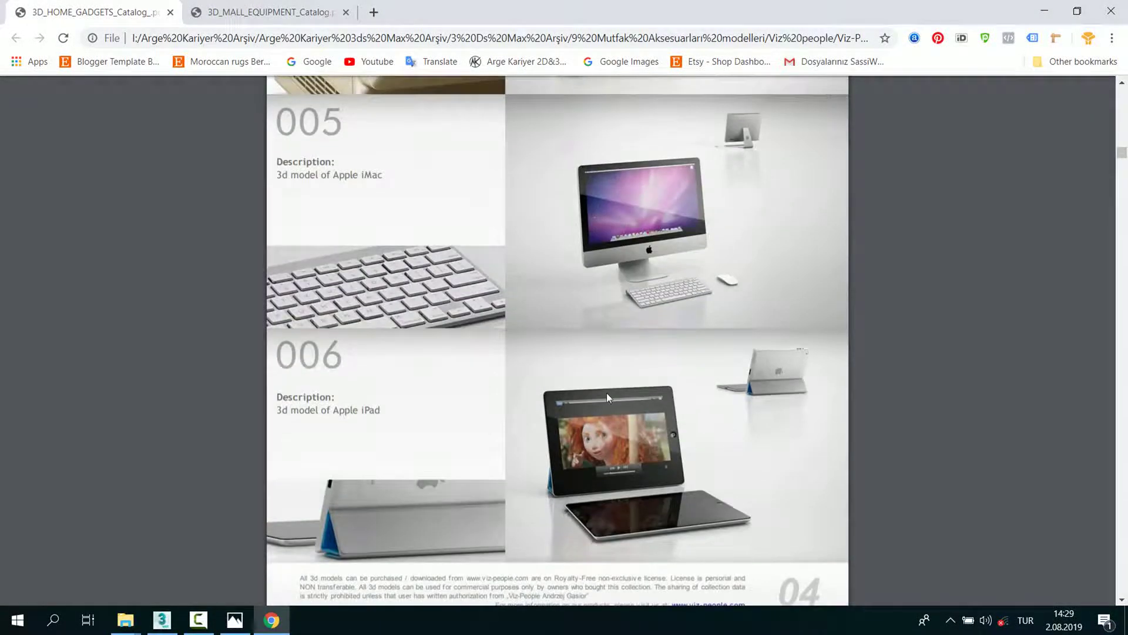
pyautogui.scroll(3, 659, 346)
pyautogui.scroll(3, 697, 357)
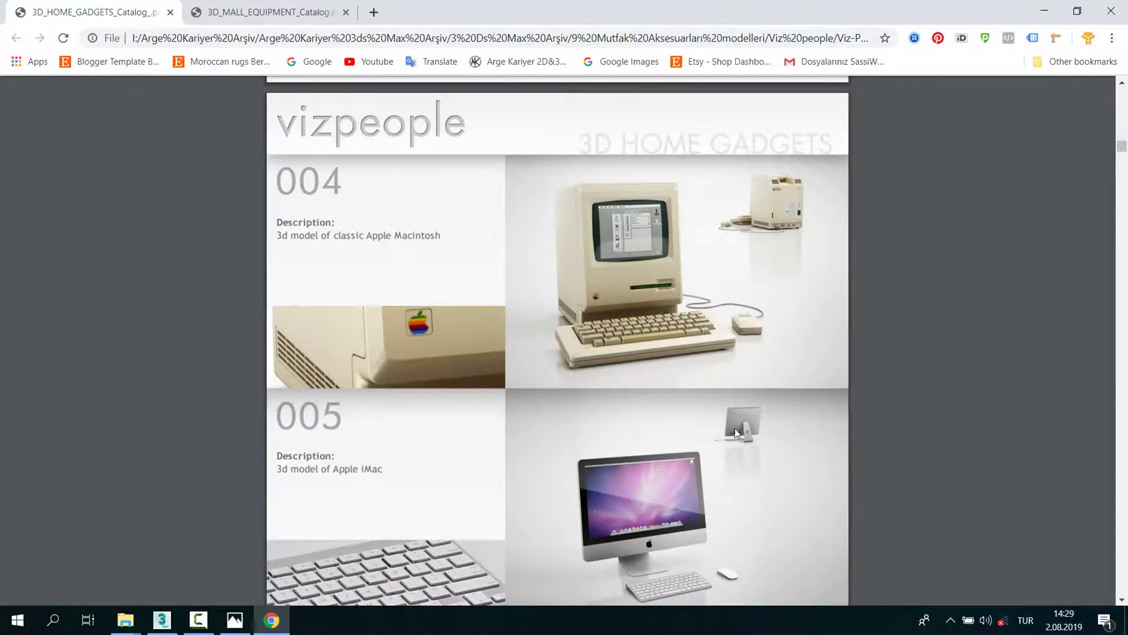
pyautogui.scroll(-2, 775, 339)
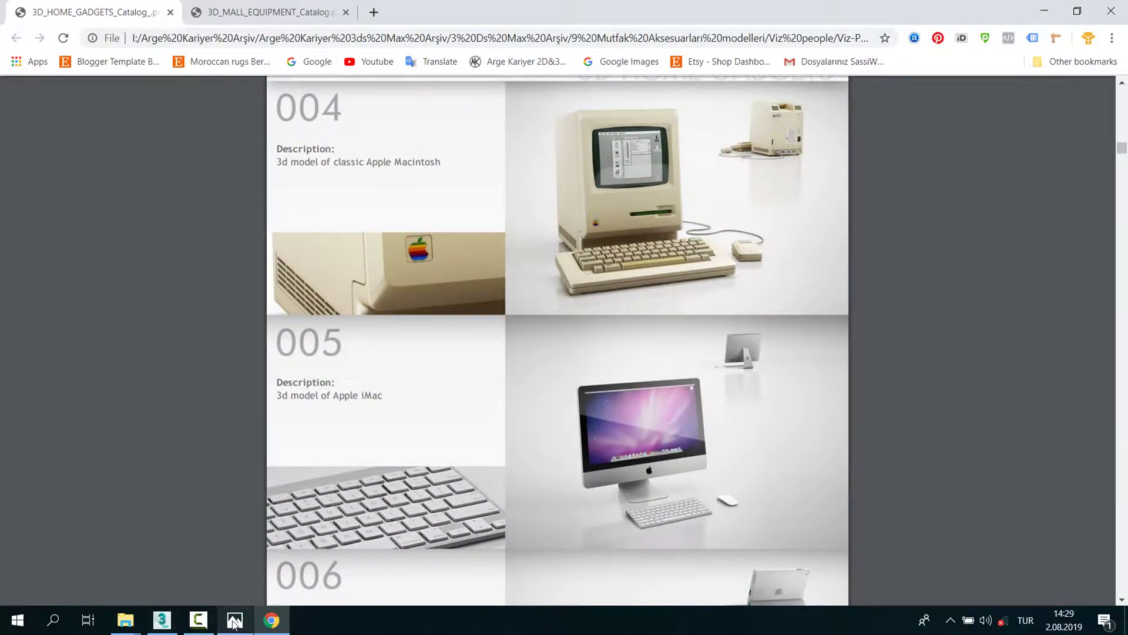
pyautogui.moveTo(199, 620)
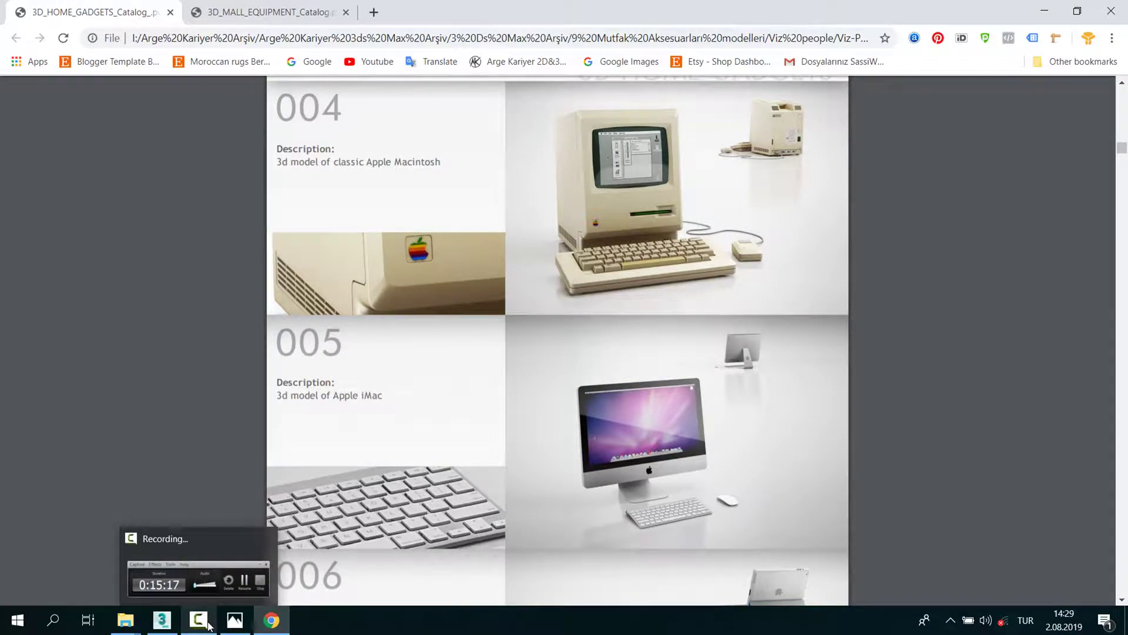
pyautogui.click(210, 625)
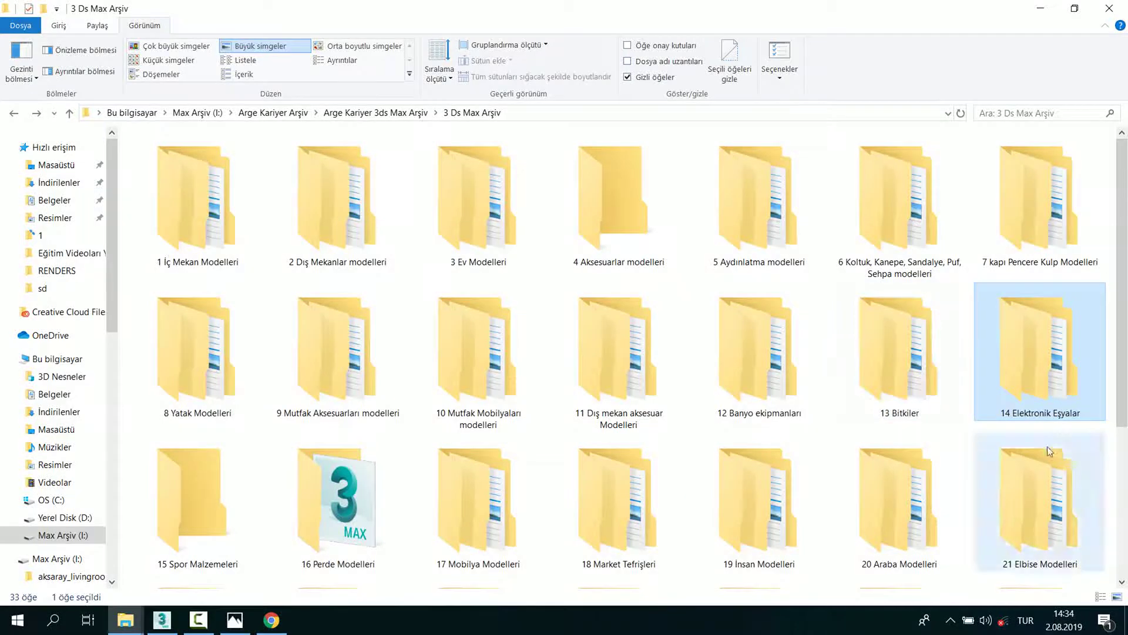
# Step: Open 14 Elektronik Eşyalar > CgAxis > Cg Axis vol 59 (Elektronik) > Render
pyautogui.doubleClick(1055, 365)
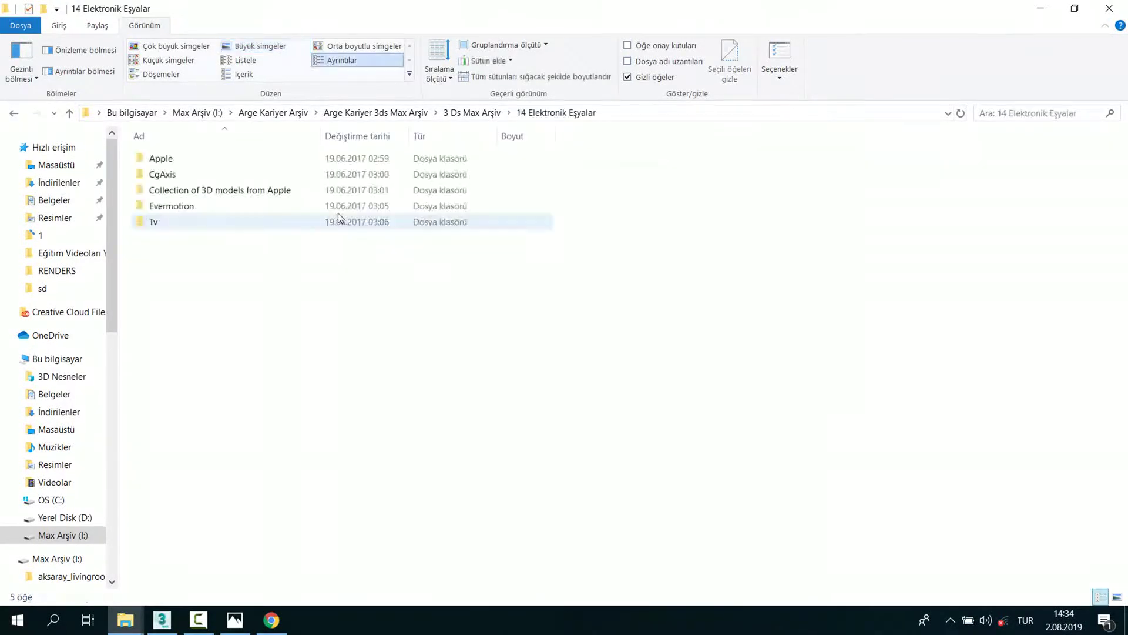
pyautogui.doubleClick(266, 174)
pyautogui.click(266, 174)
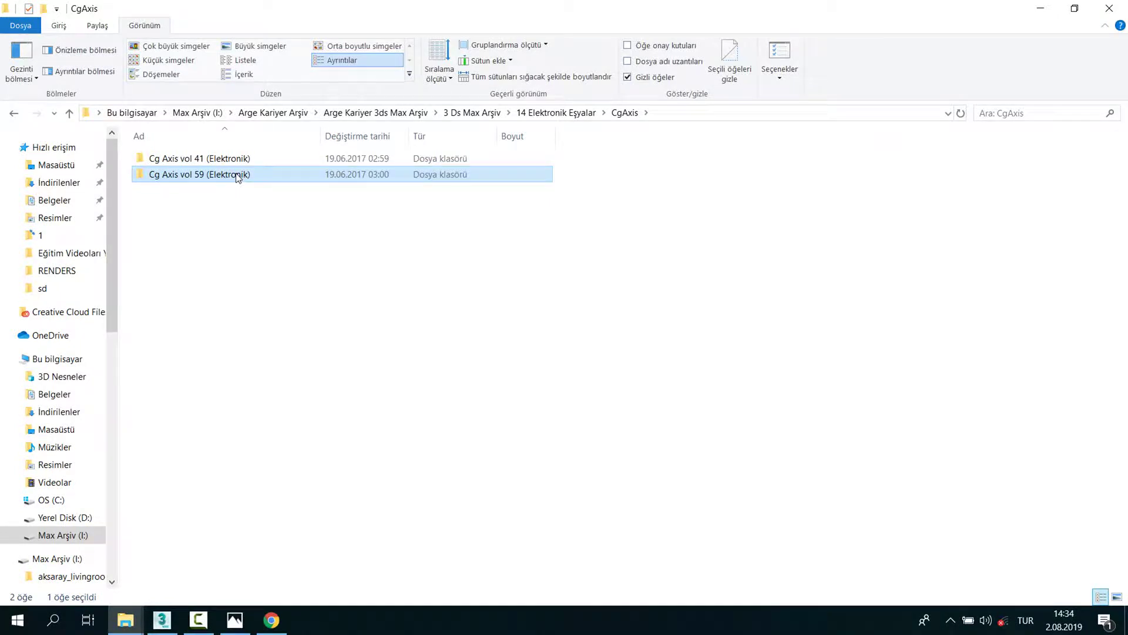
pyautogui.doubleClick(238, 175)
pyautogui.doubleClick(243, 176)
# Step: Browse the electronics preview renders, then go back to the Cg Axis vol 59 folder
pyautogui.click(257, 235)
pyautogui.scroll(-1, 277, 294)
pyautogui.scroll(1, 298, 357)
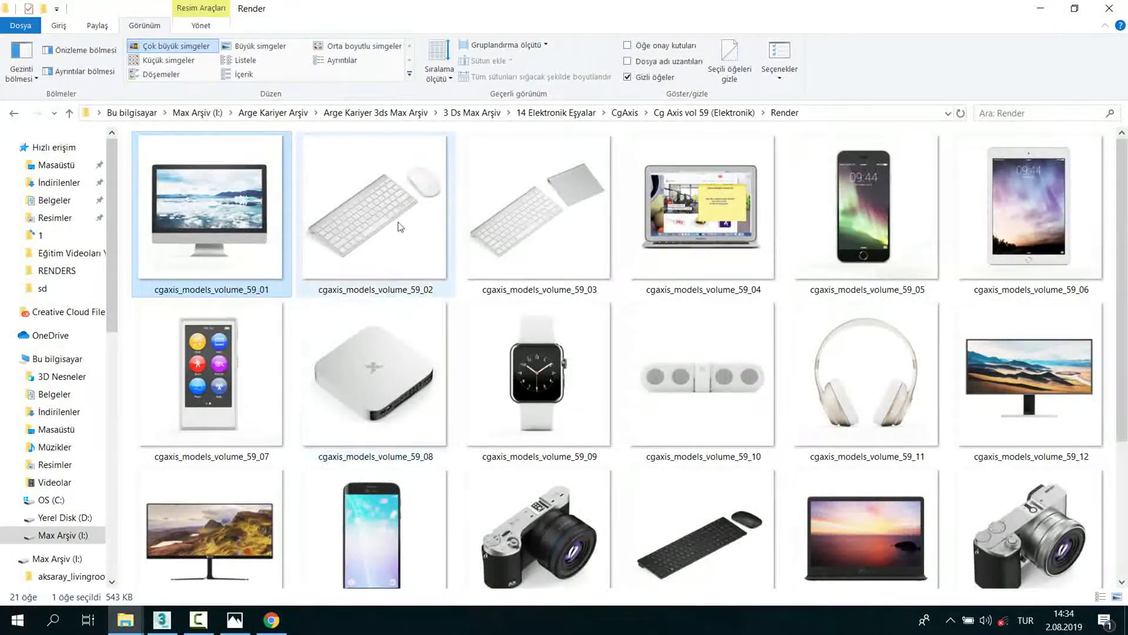
pyautogui.scroll(-2, 458, 364)
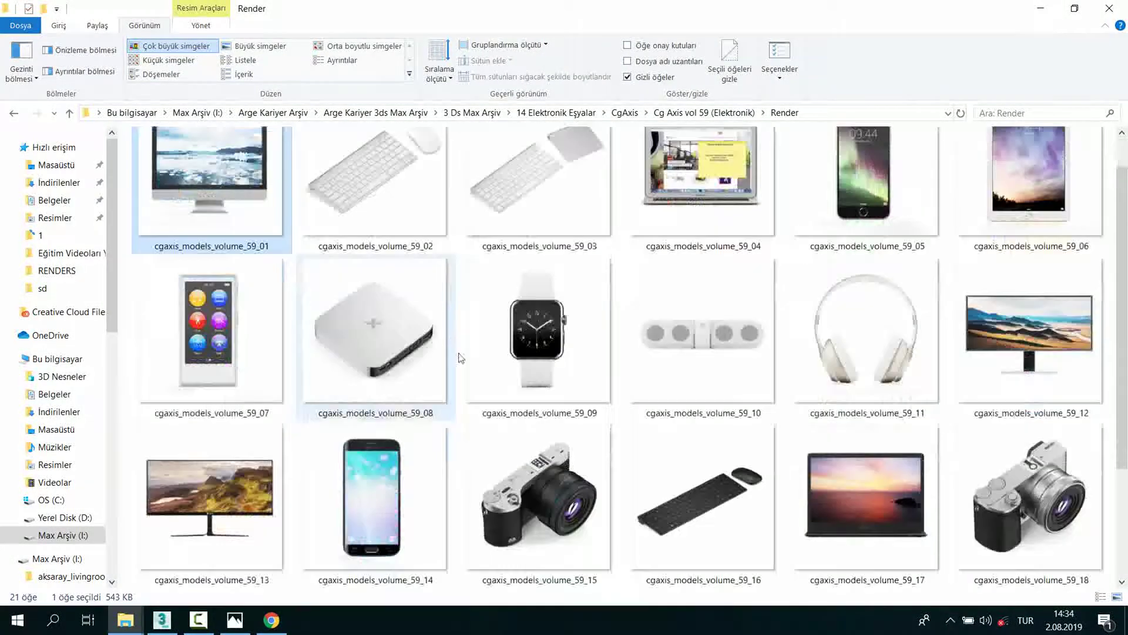
pyautogui.scroll(-3, 491, 390)
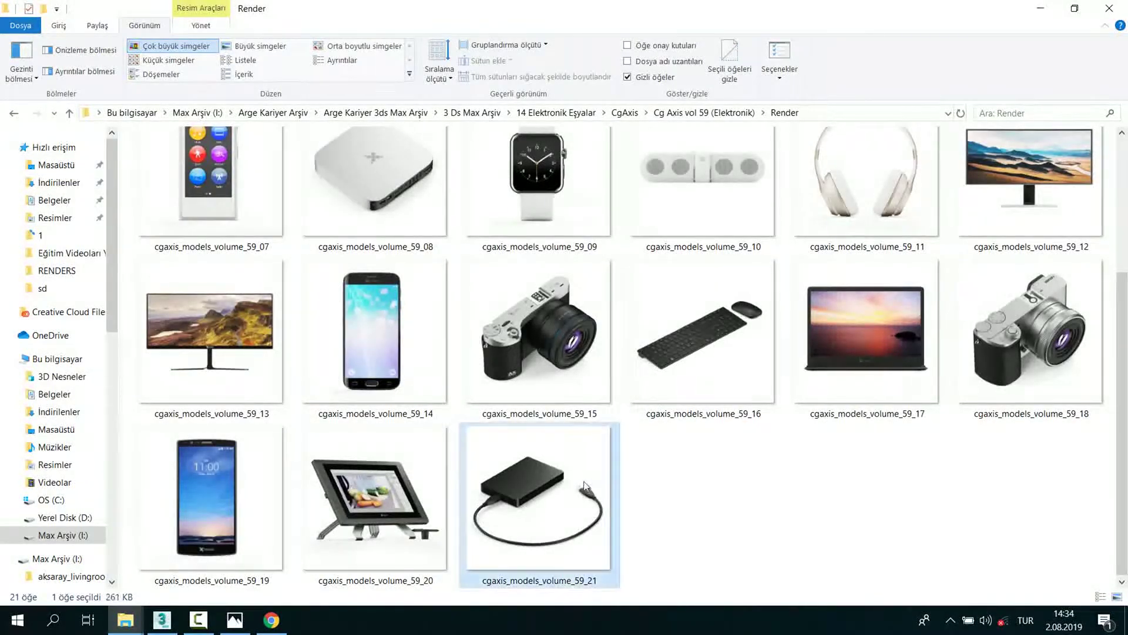
pyautogui.scroll(3, 647, 447)
pyautogui.click(751, 433)
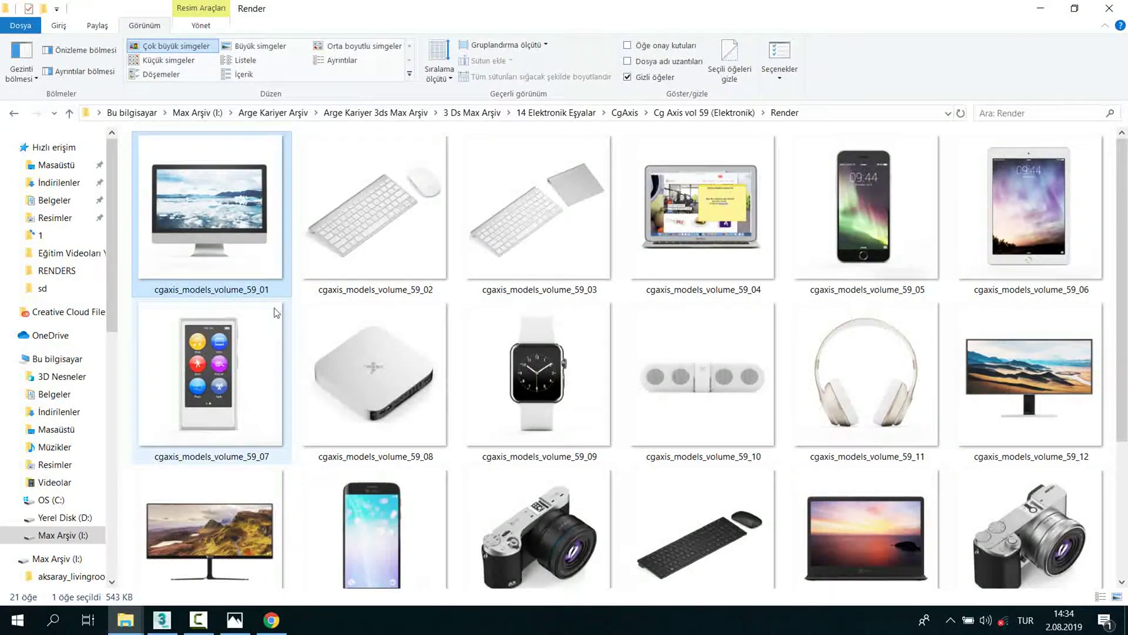
pyautogui.press('BackSpace')
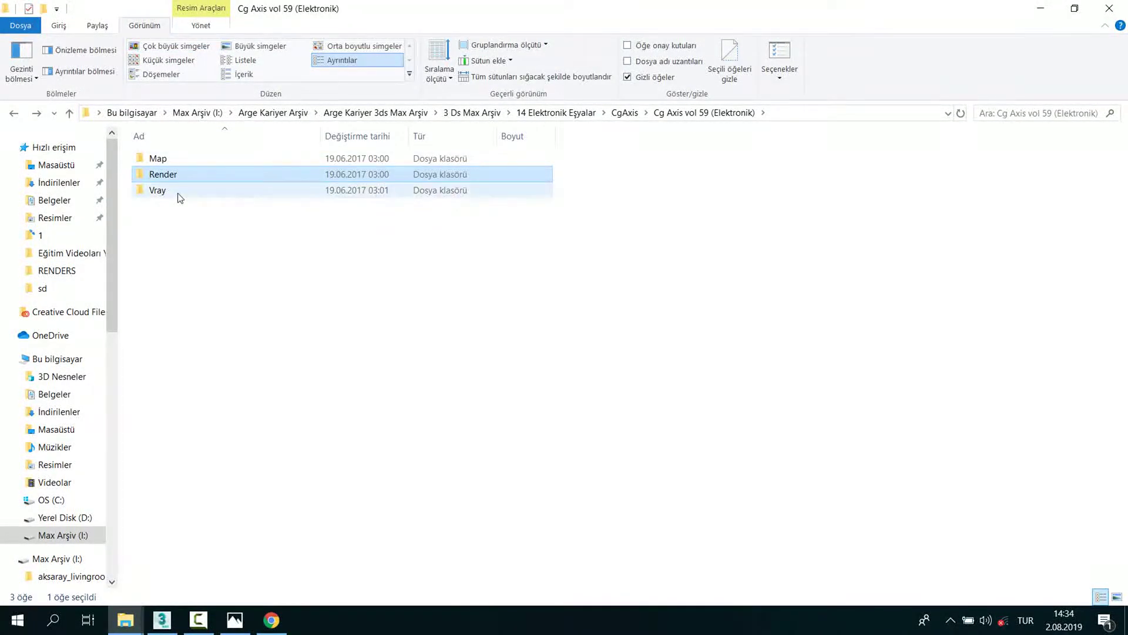
# Step: In 3ds Max, zoom to the monitor group and orbit to a side view
pyautogui.click(200, 624)
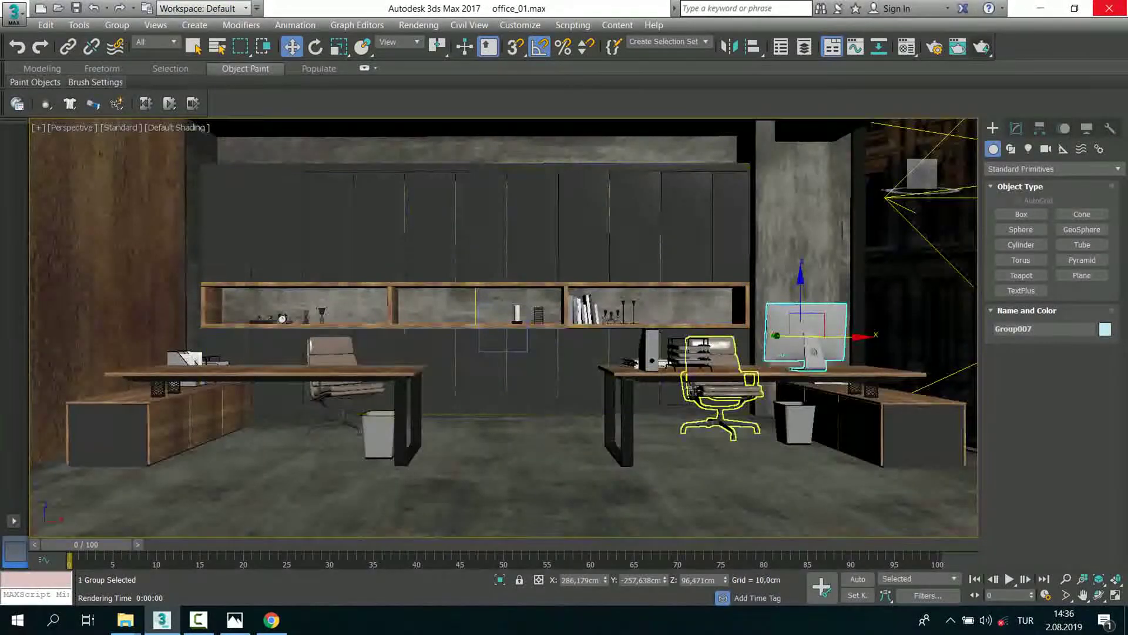
pyautogui.press('z')
pyautogui.moveTo(732, 382)
pyautogui.keyDown('alt'); pyautogui.mouseDown(button='middle')
pyautogui.moveTo(784, 422)
pyautogui.moveTo(632, 396)
pyautogui.moveTo(272, 422)
pyautogui.mouseUp(button='middle'); pyautogui.keyUp('alt')
pyautogui.scroll(-5, 633, 395)
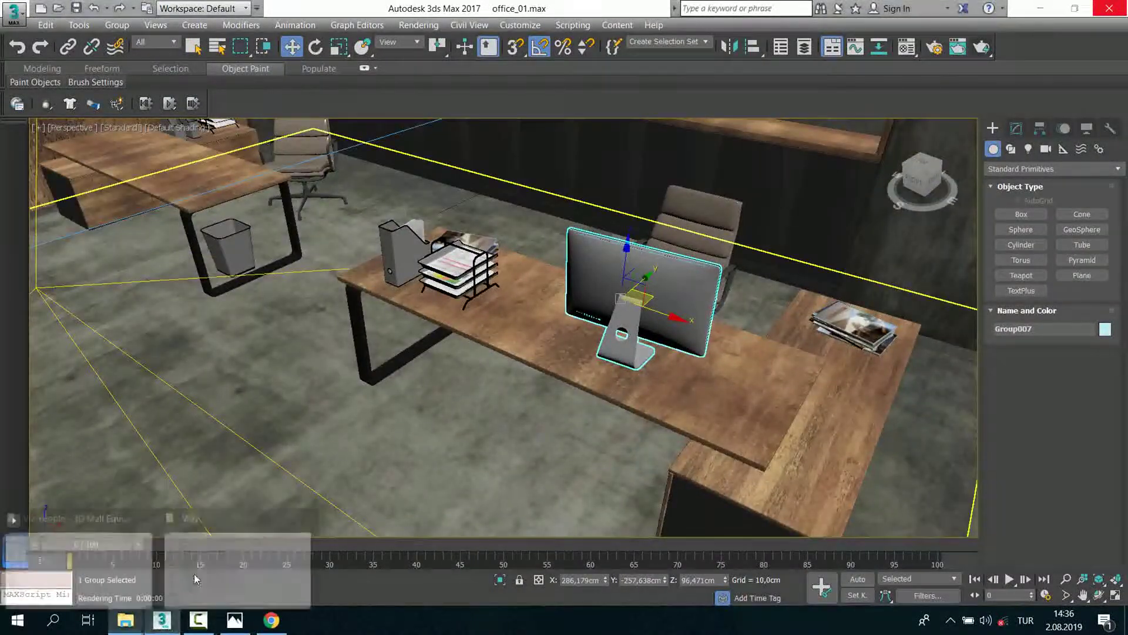
pyautogui.moveTo(124, 620)
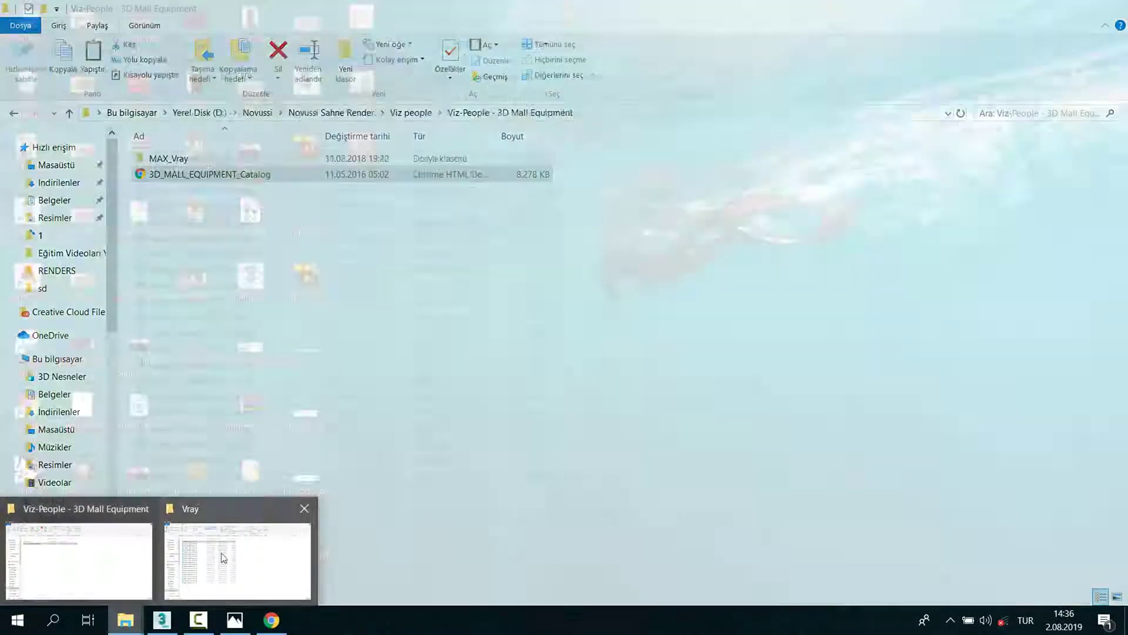
# Step: View the keyboard-and-mouse and laptop previews, then open the Cg Axis vol 59 Vray folder
pyautogui.click(235, 559)
pyautogui.hotkey('alt', 'Up')
pyautogui.doubleClick(215, 175)
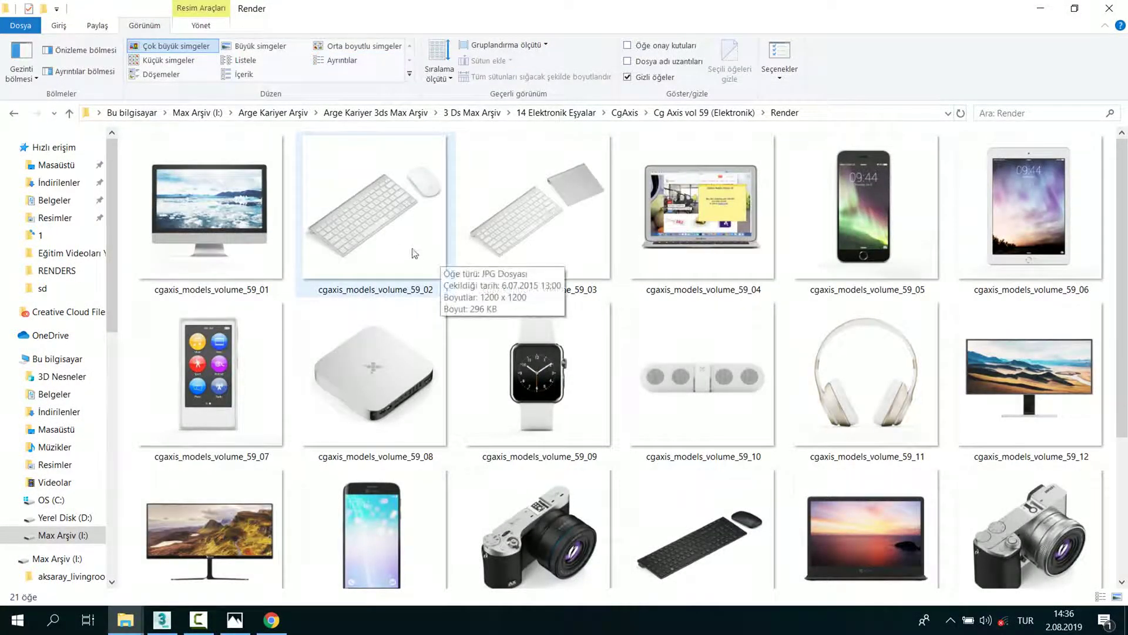
pyautogui.click(377, 254)
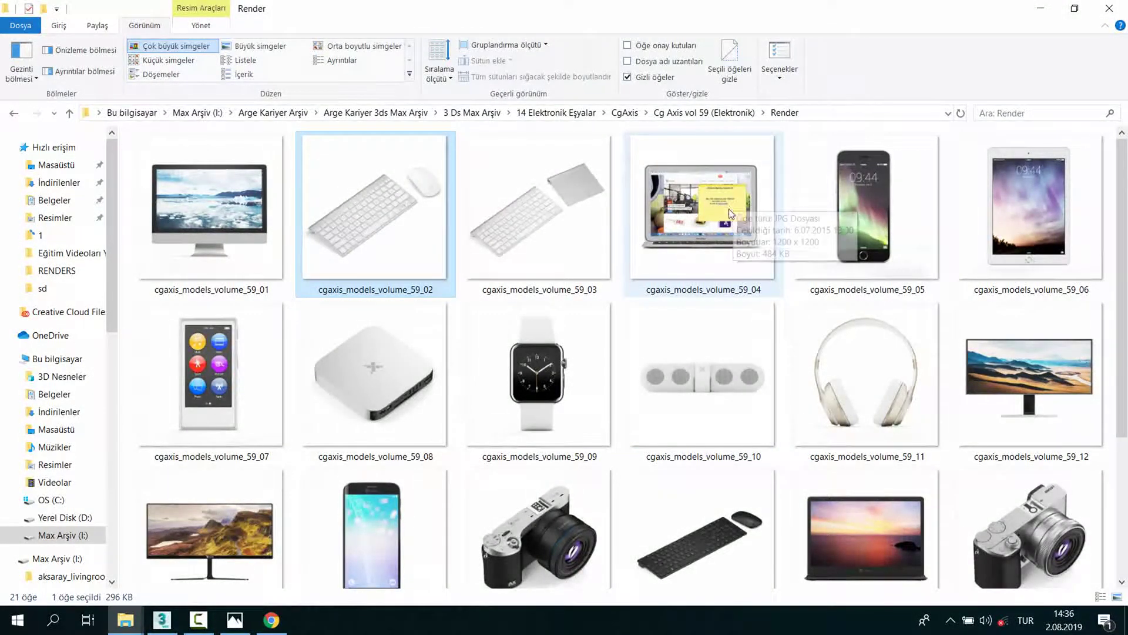
pyautogui.click(756, 231)
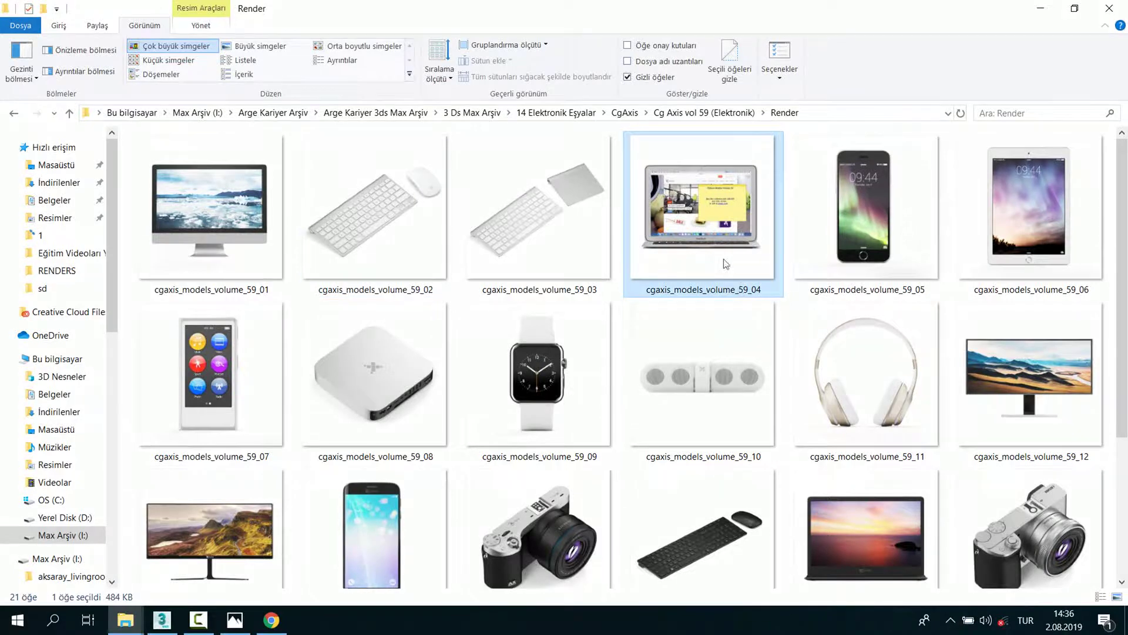
pyautogui.press('BackSpace')
pyautogui.doubleClick(171, 188)
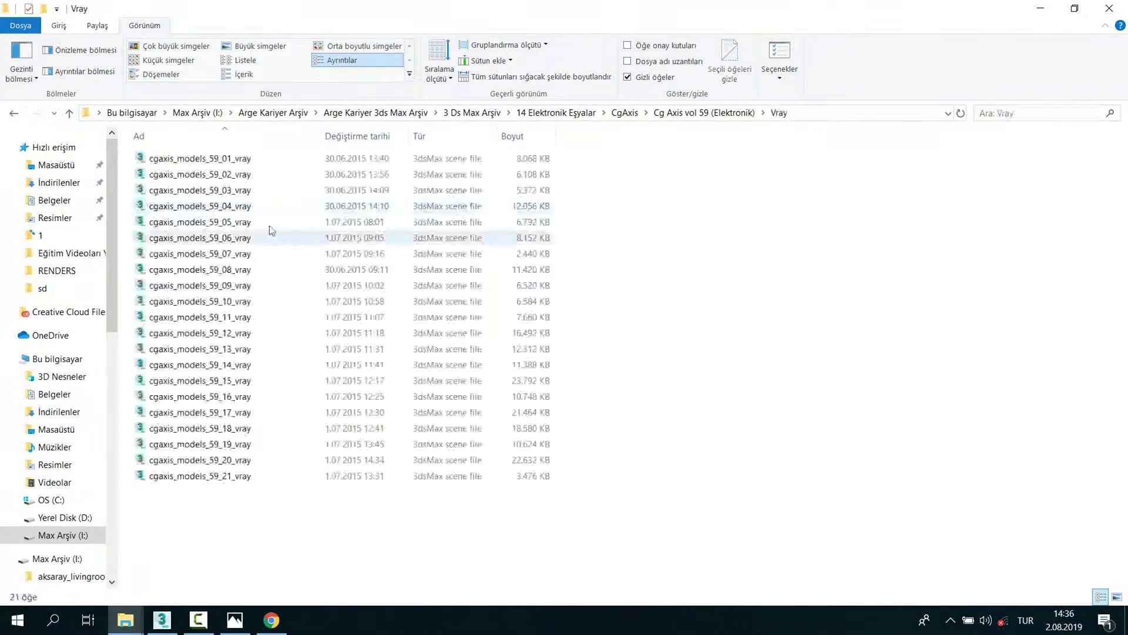
# Step: Merge 59_02_vray's keyboard and mouse into the office scene and group them
pyautogui.moveTo(207, 178); pyautogui.dragTo(339, 452)
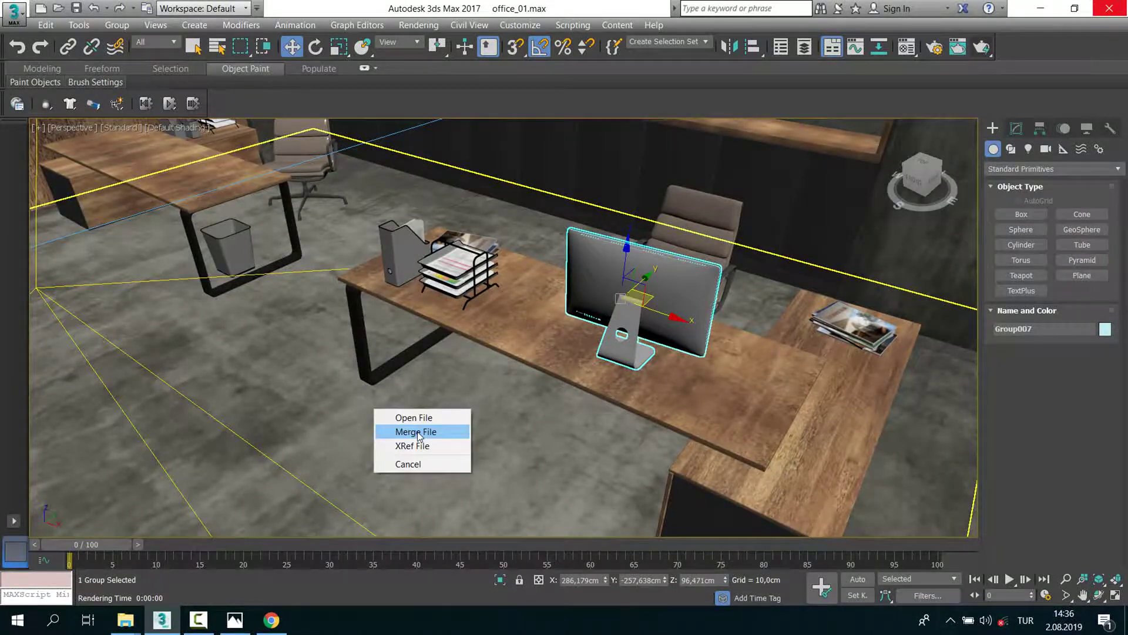
pyautogui.moveTo(415, 443); pyautogui.dragTo(425, 445)
pyautogui.press('z')
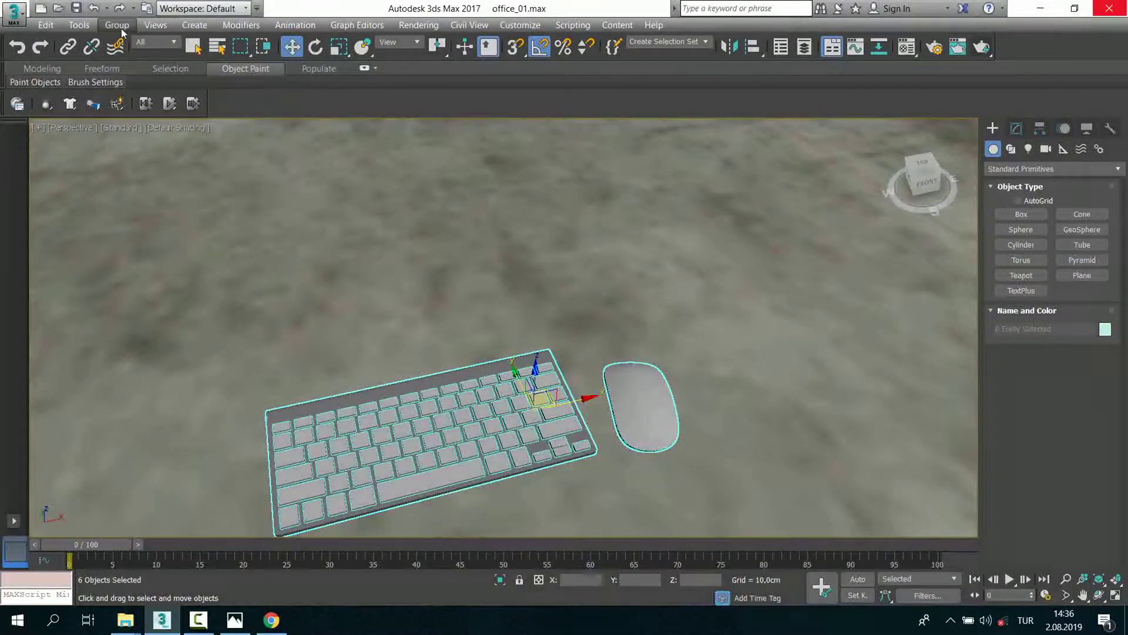
pyautogui.click(121, 27)
pyautogui.click(577, 332)
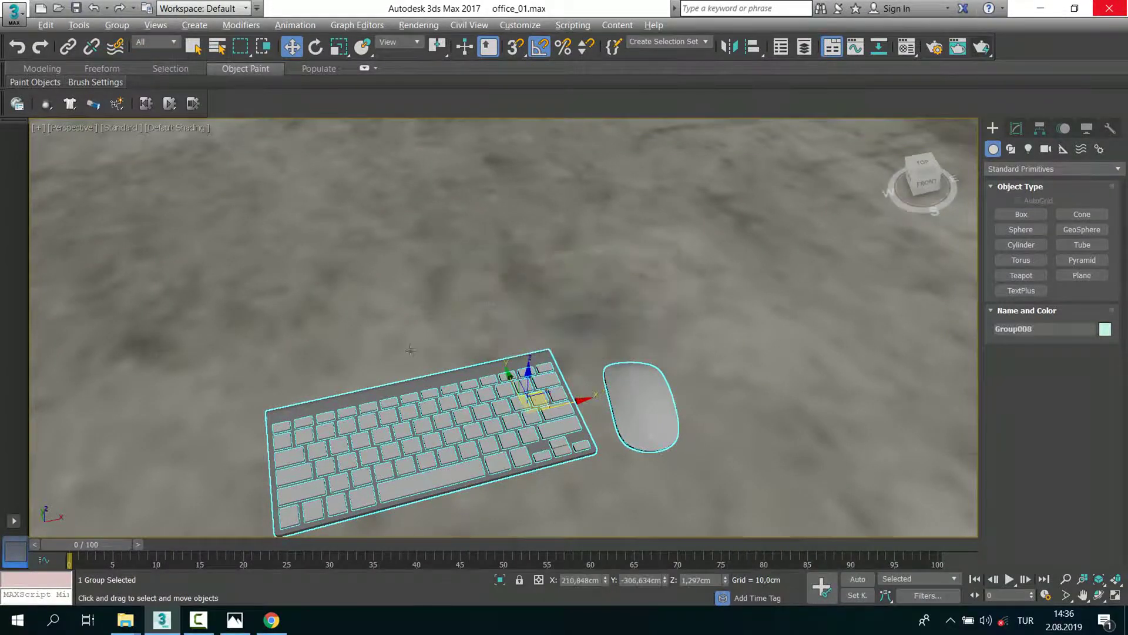
# Step: In top view, move the keyboard set onto the desk top and rotate it
pyautogui.hotkey('alt', 'w')
pyautogui.hotkey('alt', 'w')
pyautogui.scroll(3, 591, 323)
pyautogui.moveTo(647, 411)
pyautogui.mouseDown(button='middle')
pyautogui.moveTo(702, 433)
pyautogui.moveTo(694, 421)
pyautogui.mouseUp(button='middle')
pyautogui.moveTo(711, 447)
pyautogui.mouseDown()
pyautogui.moveTo(735, 284)
pyautogui.moveTo(771, 250)
pyautogui.mouseUp()
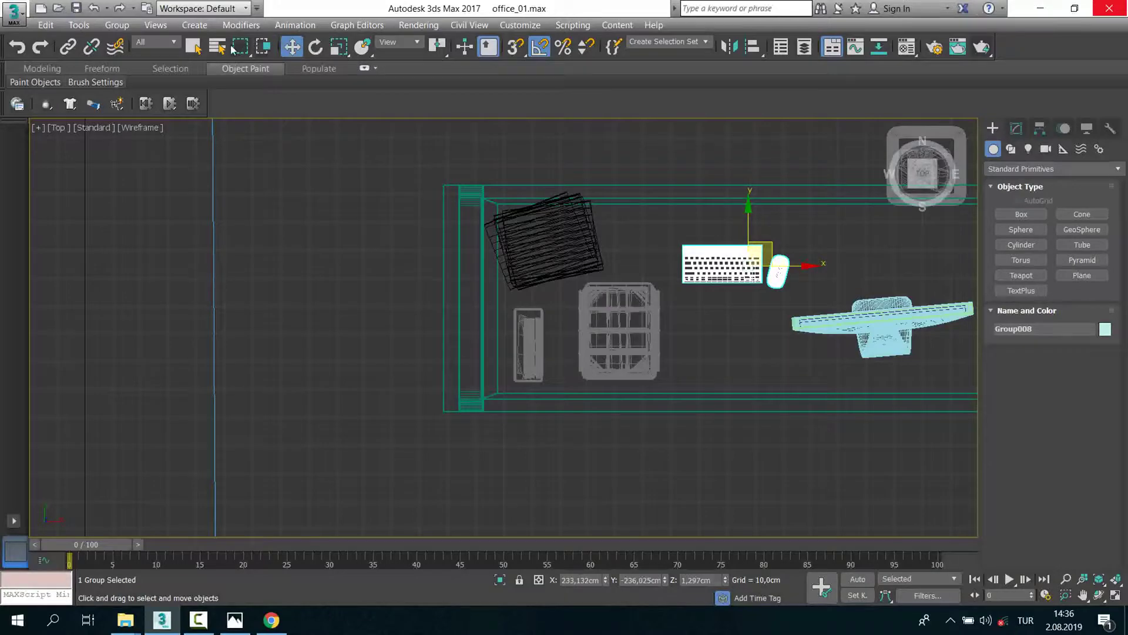
pyautogui.moveTo(812, 277); pyautogui.dragTo(836, 336)
# Step: Align the keyboard set to the desk so it sits on the desk surface
pyautogui.hotkey('alt', 'w')
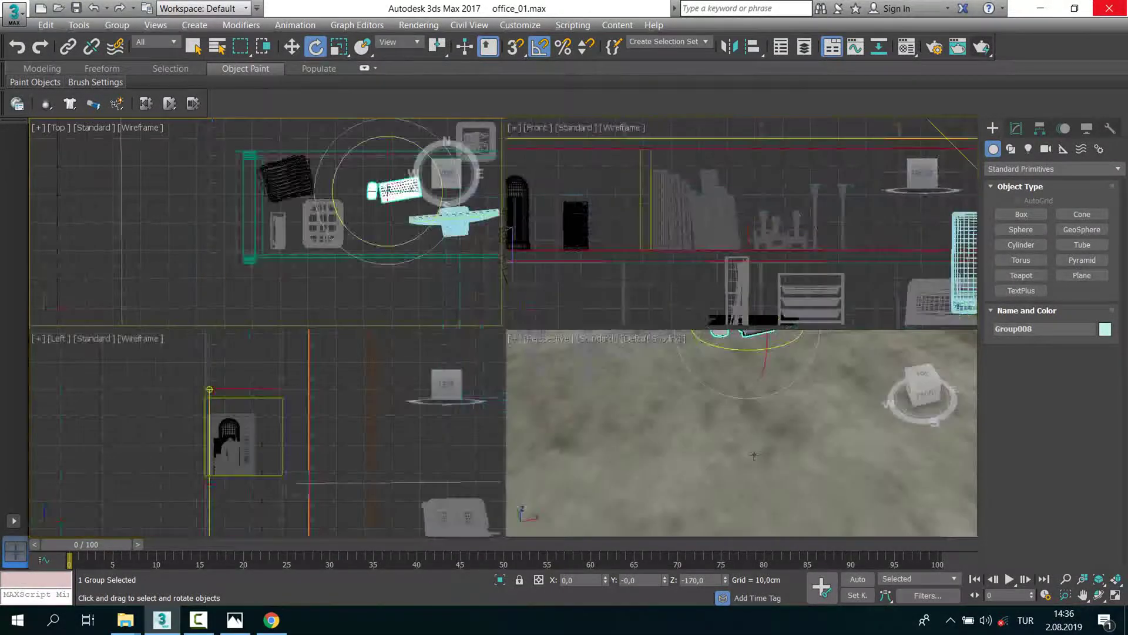
pyautogui.hotkey('alt', 'w')
pyautogui.press('z')
pyautogui.scroll(-5, 630, 416)
pyautogui.moveTo(588, 411)
pyautogui.keyDown('alt'); pyautogui.mouseDown(button='middle')
pyautogui.moveTo(630, 416)
pyautogui.moveTo(530, 72)
pyautogui.mouseUp(button='middle'); pyautogui.keyUp('alt')
pyautogui.scroll(-3, 630, 416)
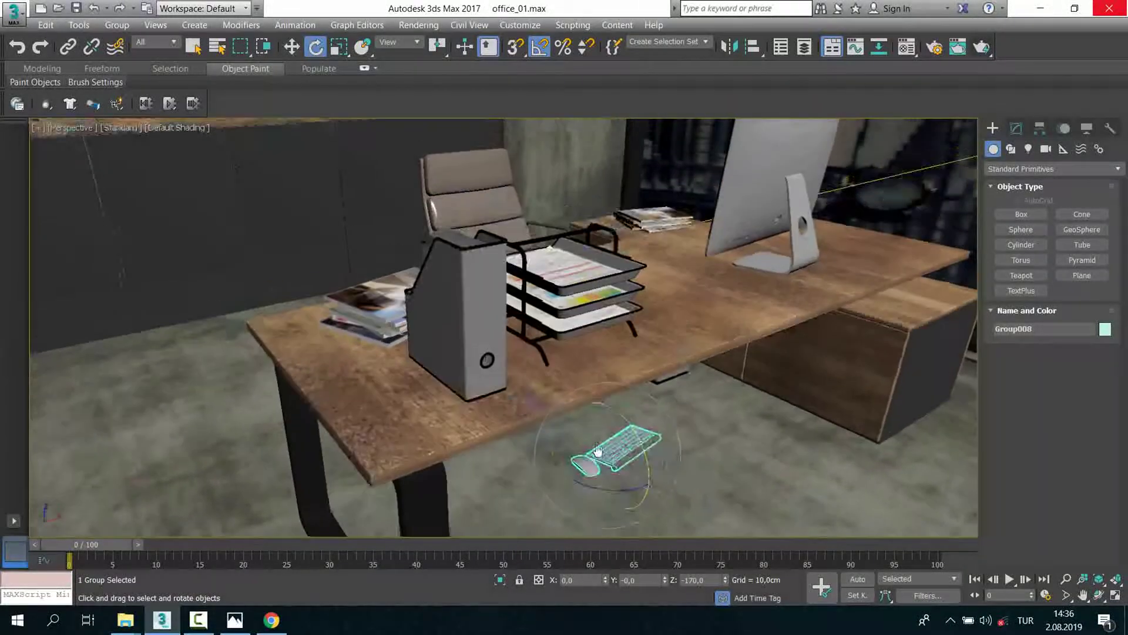
pyautogui.click(745, 54)
pyautogui.click(703, 324)
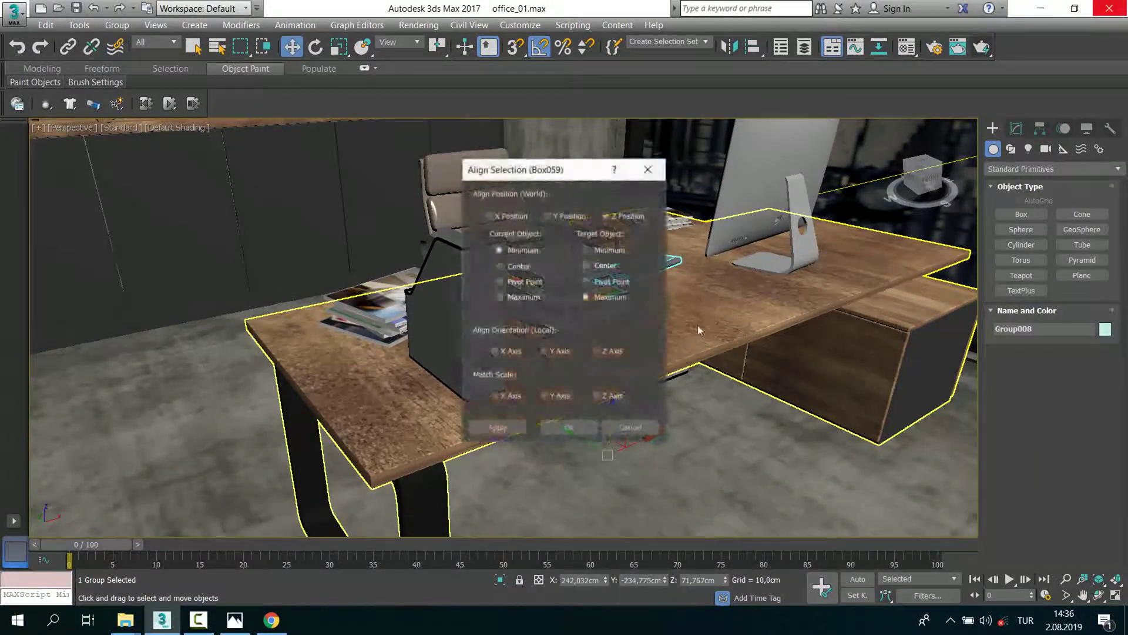
pyautogui.click(578, 422)
pyautogui.scroll(-5, 685, 370)
pyautogui.scroll(-4, 685, 370)
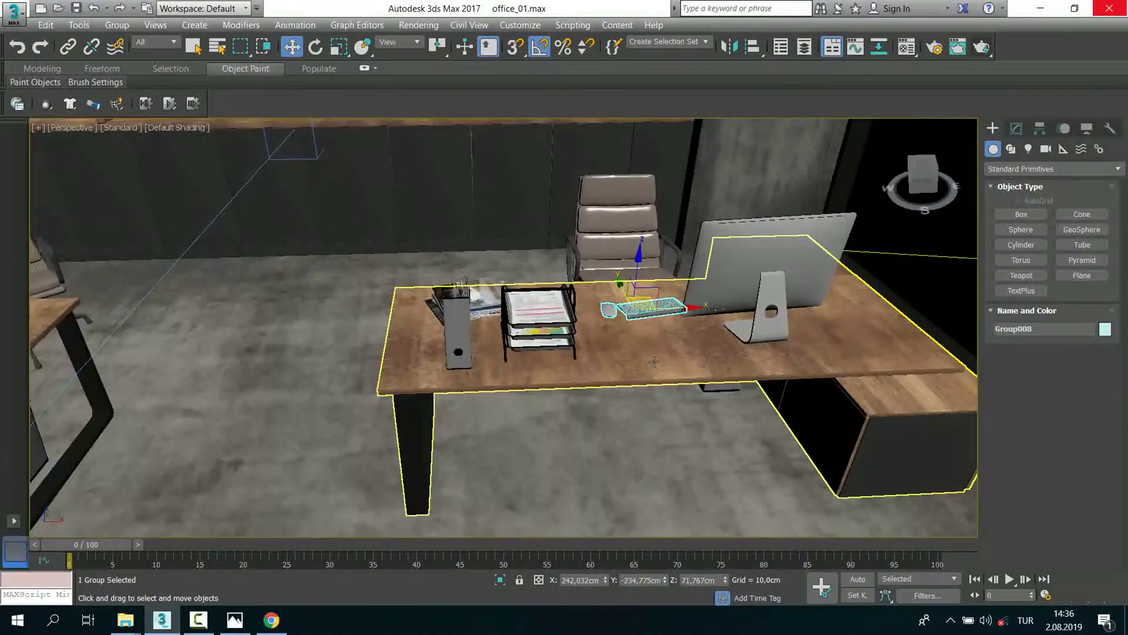
# Step: From the office camera view, orbit out and hide the outer box covering the office
pyautogui.press('c')
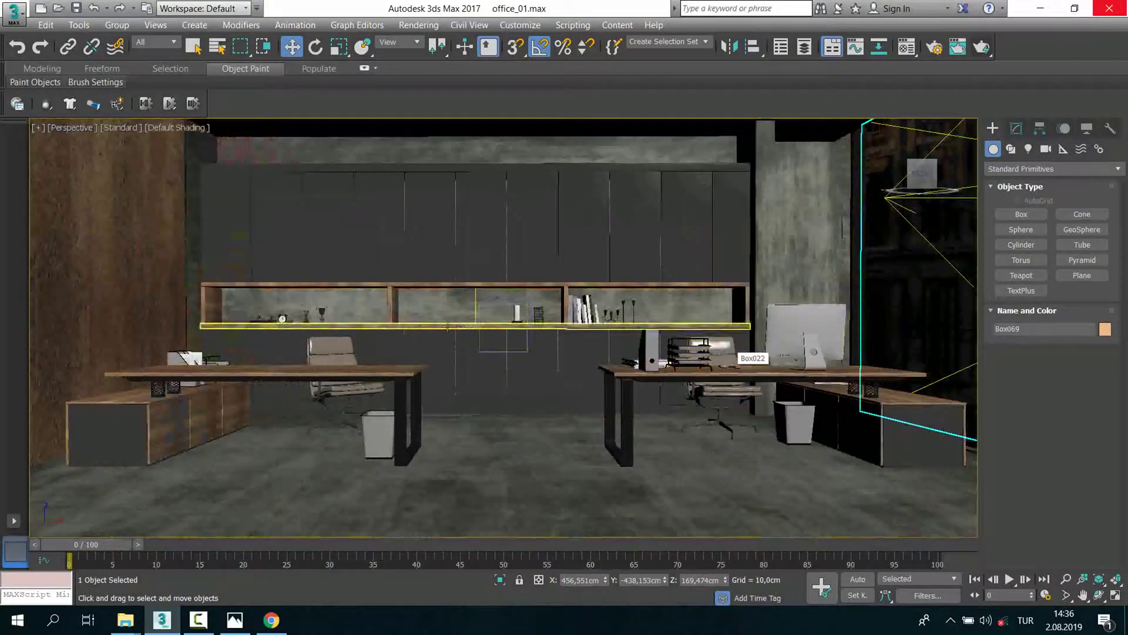
pyautogui.keyDown('alt'); pyautogui.moveTo(729, 357); pyautogui.dragTo(378, 456, button='middle'); pyautogui.keyUp('alt')
pyautogui.scroll(5, 383, 442)
pyautogui.scroll(-5, 383, 443)
pyautogui.scroll(-5, 399, 423)
pyautogui.keyDown('alt'); pyautogui.moveTo(411, 412); pyautogui.dragTo(435, 386, button='middle'); pyautogui.keyUp('alt')
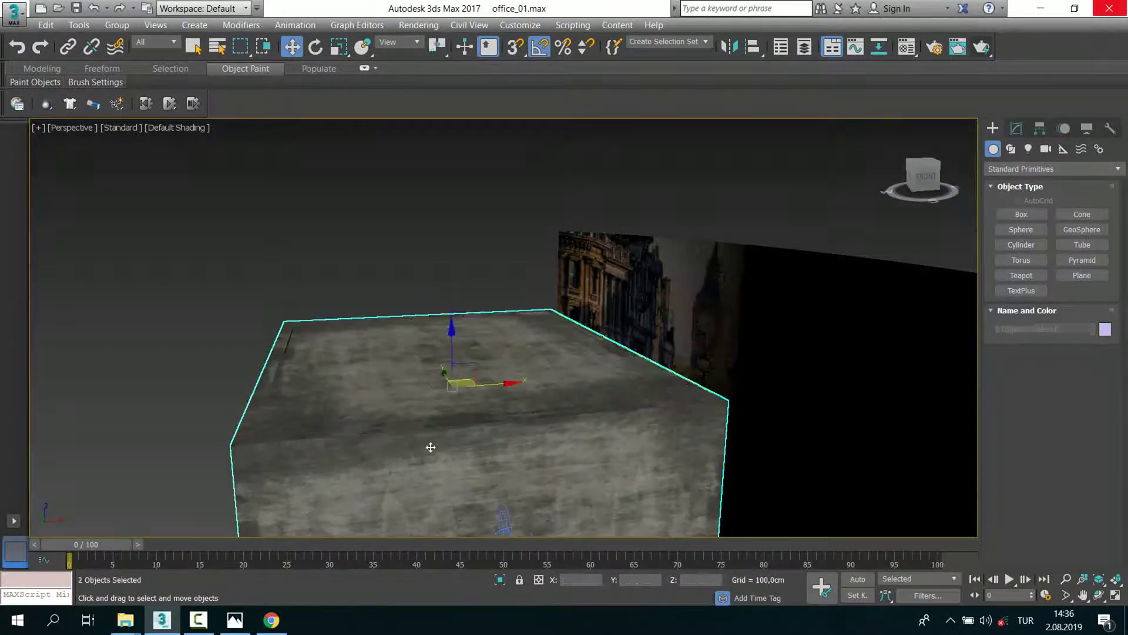
pyautogui.rightClick(431, 377)
pyautogui.click(470, 338)
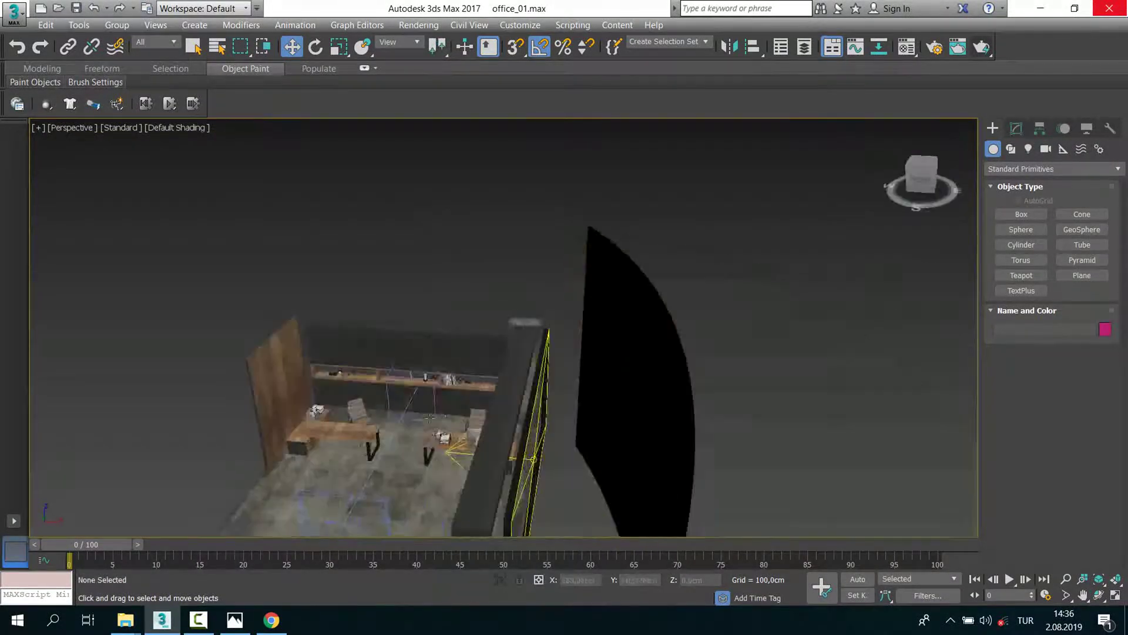
# Step: Select the desk group, frame it and orbit around to inspect it
pyautogui.click(345, 435)
pyautogui.press('z')
pyautogui.scroll(-3, 431, 397)
pyautogui.moveTo(412, 411)
pyautogui.keyDown('alt'); pyautogui.mouseDown(button='middle')
pyautogui.moveTo(431, 397)
pyautogui.moveTo(556, 413)
pyautogui.moveTo(353, 400)
pyautogui.mouseUp(button='middle'); pyautogui.keyUp('alt')
pyautogui.scroll(-5, 430, 397)
pyautogui.scroll(3, 471, 405)
pyautogui.scroll(-4, 555, 414)
pyautogui.scroll(4, 284, 392)
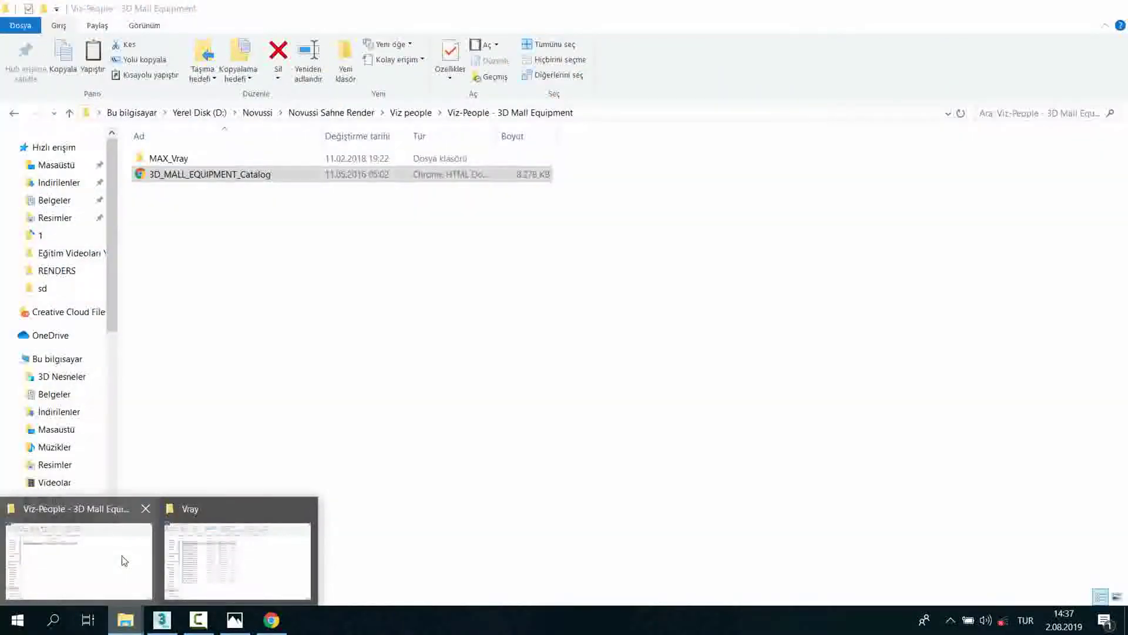
# Step: Merge the 59_04_vray laptop into the office scene and frame it
pyautogui.moveTo(125, 619)
pyautogui.click(235, 558)
pyautogui.moveTo(241, 206); pyautogui.dragTo(165, 525)
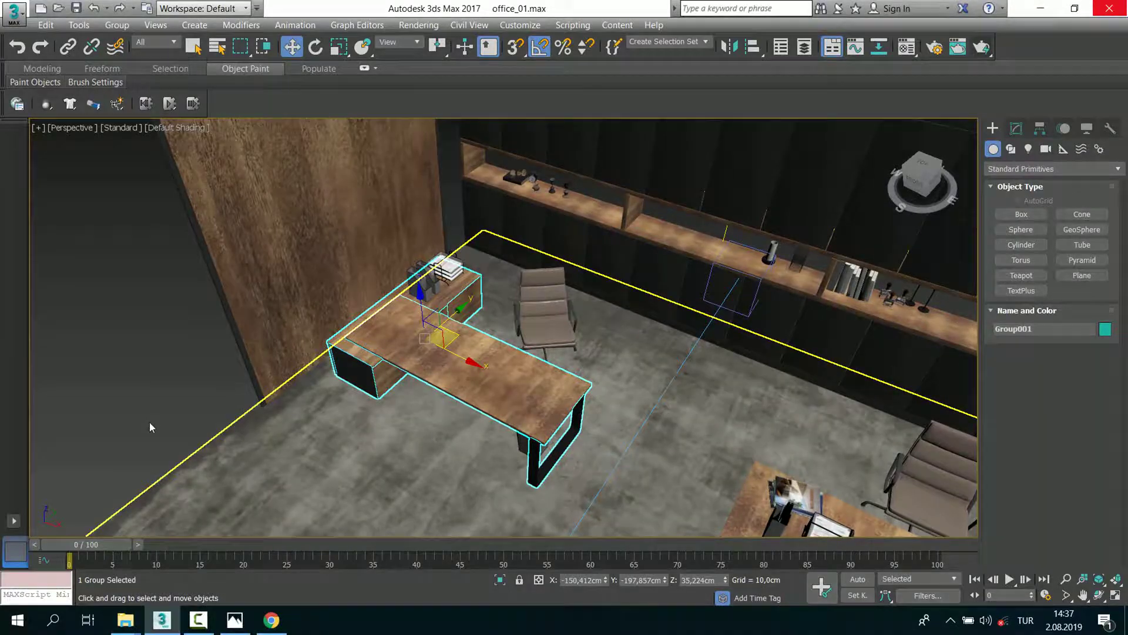
pyautogui.moveTo(149, 422); pyautogui.dragTo(151, 424)
pyautogui.click(170, 447)
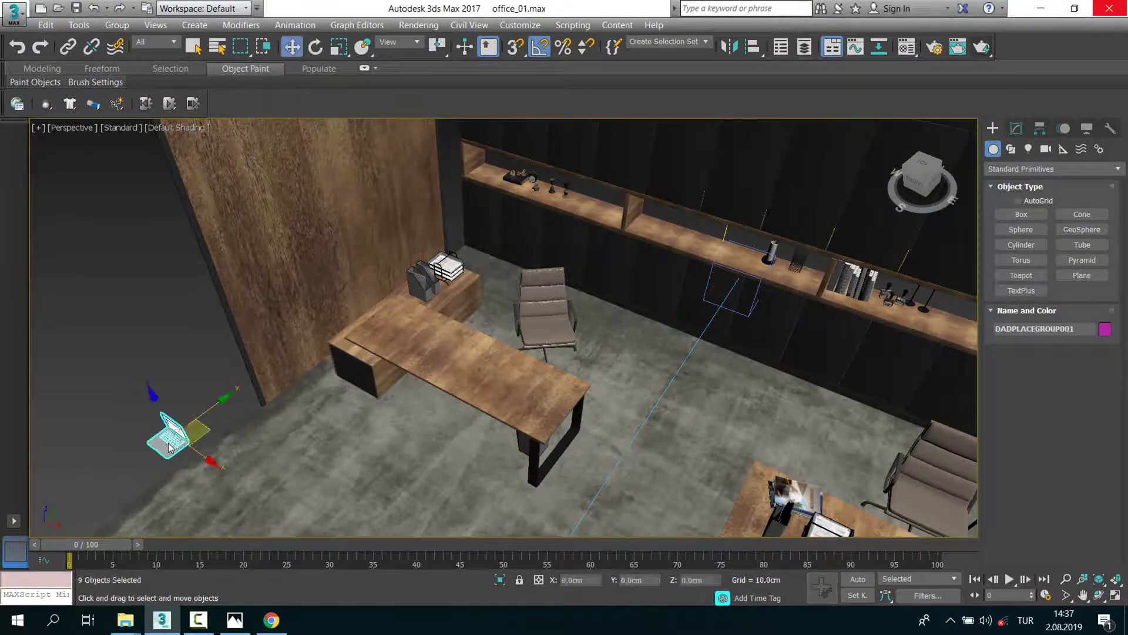
pyautogui.click(168, 447)
pyautogui.press('z')
pyautogui.keyDown('alt'); pyautogui.moveTo(418, 415); pyautogui.dragTo(210, 402, button='middle'); pyautogui.keyUp('alt')
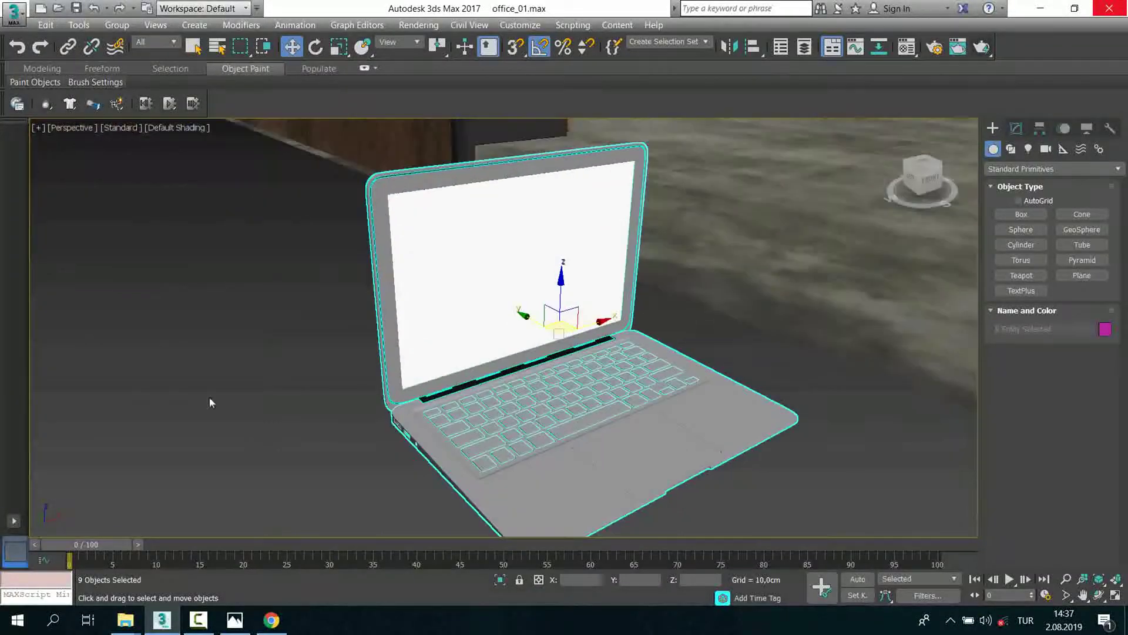
# Step: Group the merged laptop parts into a single group
pyautogui.click(117, 24)
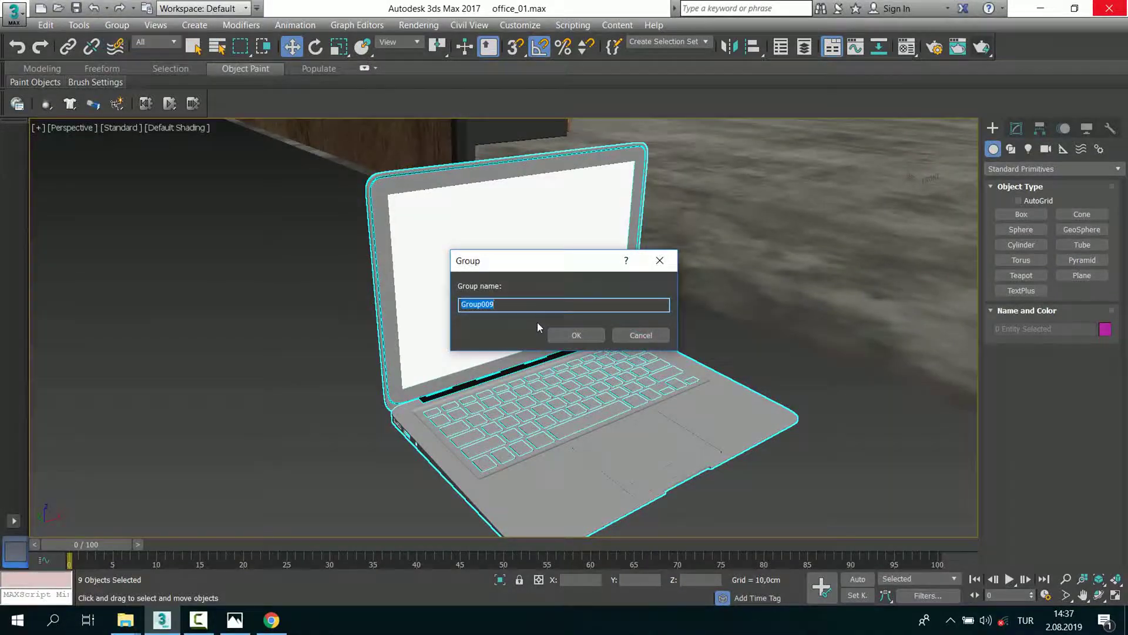
pyautogui.scroll(3, 385, 423)
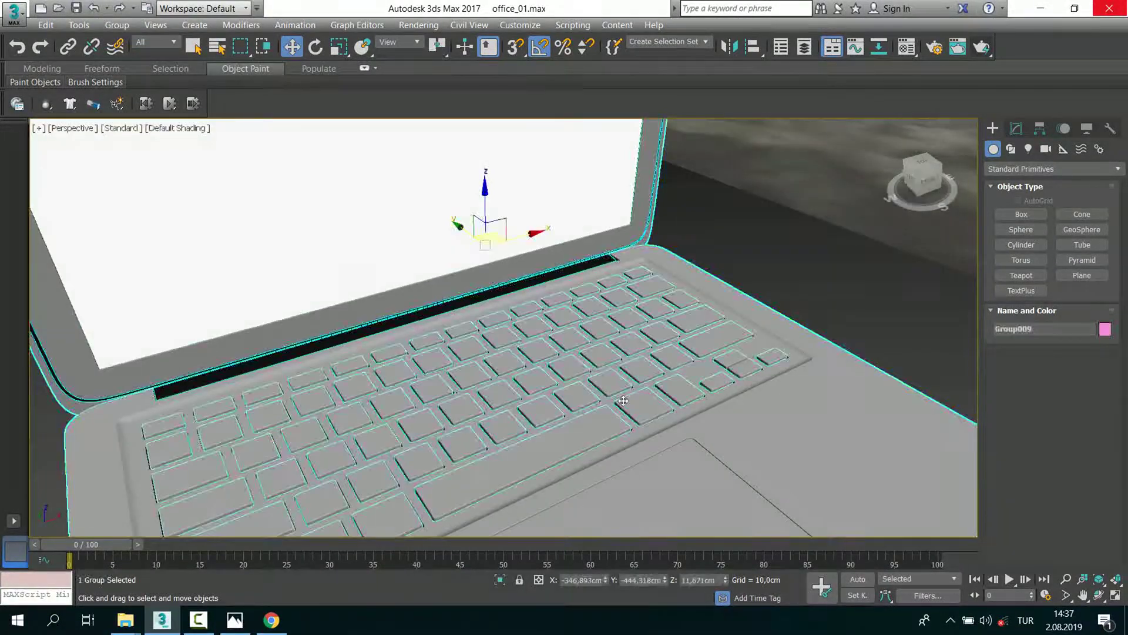
pyautogui.scroll(-2, 614, 432)
pyautogui.scroll(-3, 615, 432)
pyautogui.scroll(4, 615, 432)
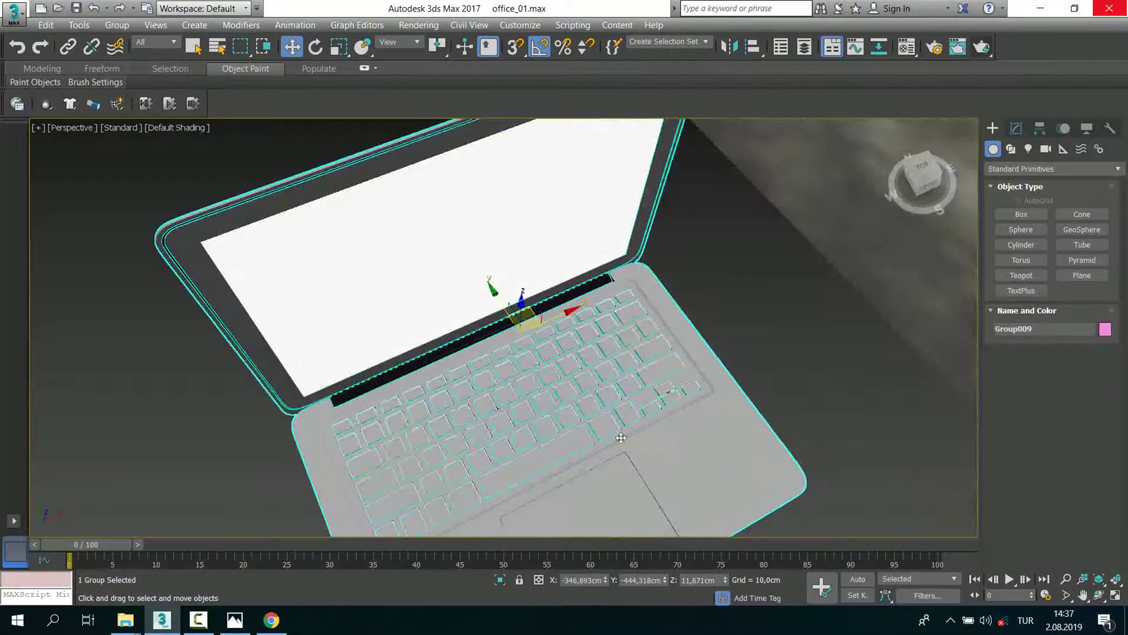
pyautogui.scroll(5, 607, 438)
pyautogui.scroll(-5, 607, 438)
pyautogui.scroll(3, 600, 432)
pyautogui.scroll(-6, 594, 426)
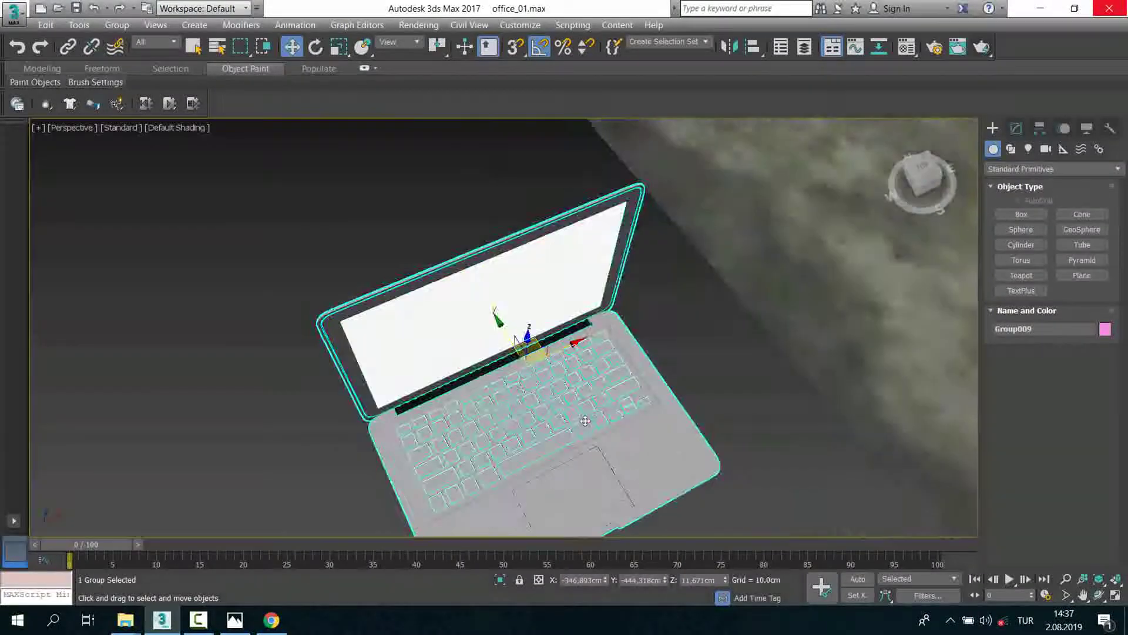
pyautogui.scroll(-2, 586, 421)
# Step: Delete the laptop, the keyboard-and-mouse set and another desk group from the scene
pyautogui.press('Delete')
pyautogui.scroll(-5, 584, 418)
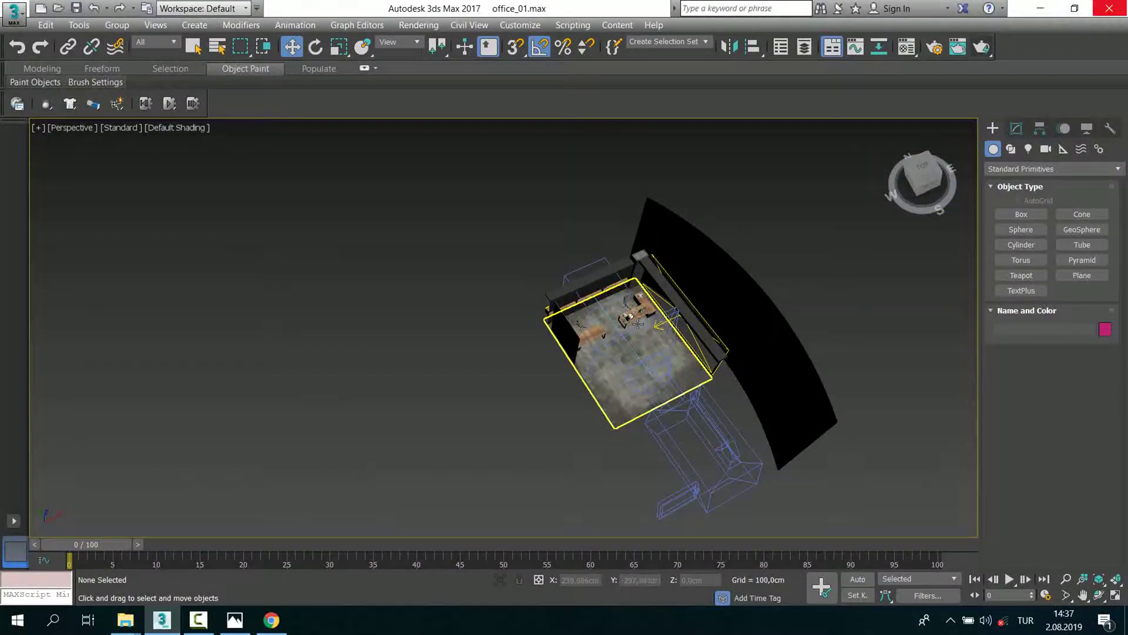
pyautogui.scroll(-2, 633, 286)
pyautogui.click(635, 276)
pyautogui.press('z')
pyautogui.keyDown('alt'); pyautogui.moveTo(636, 276); pyautogui.dragTo(591, 321, button='middle'); pyautogui.keyUp('alt')
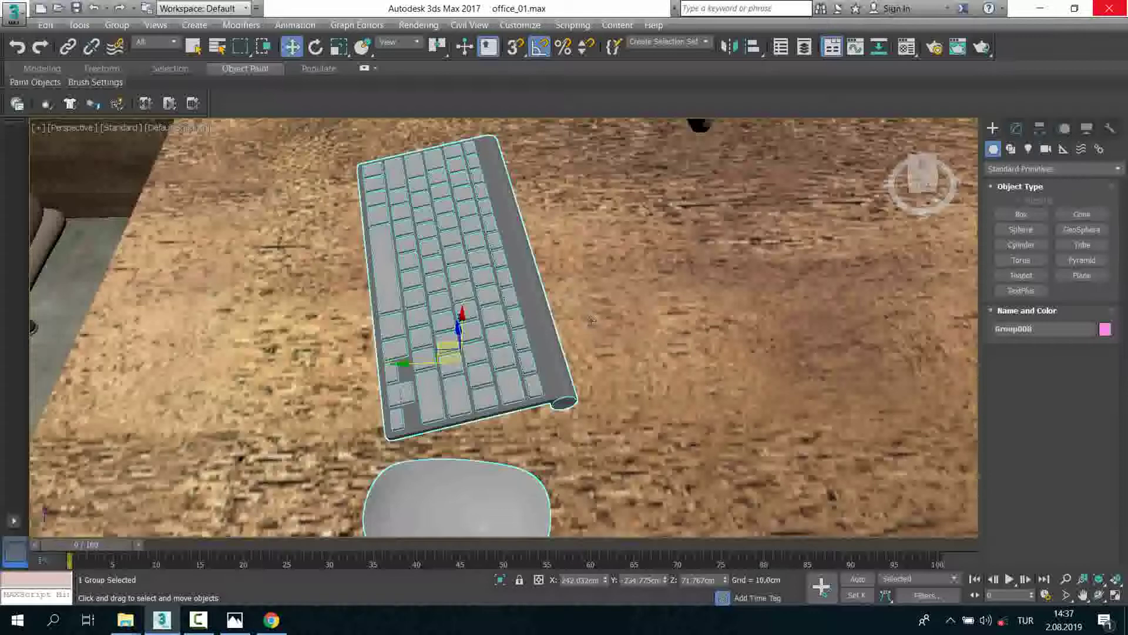
pyautogui.press('Delete')
pyautogui.scroll(-3, 590, 320)
pyautogui.scroll(-3, 591, 265)
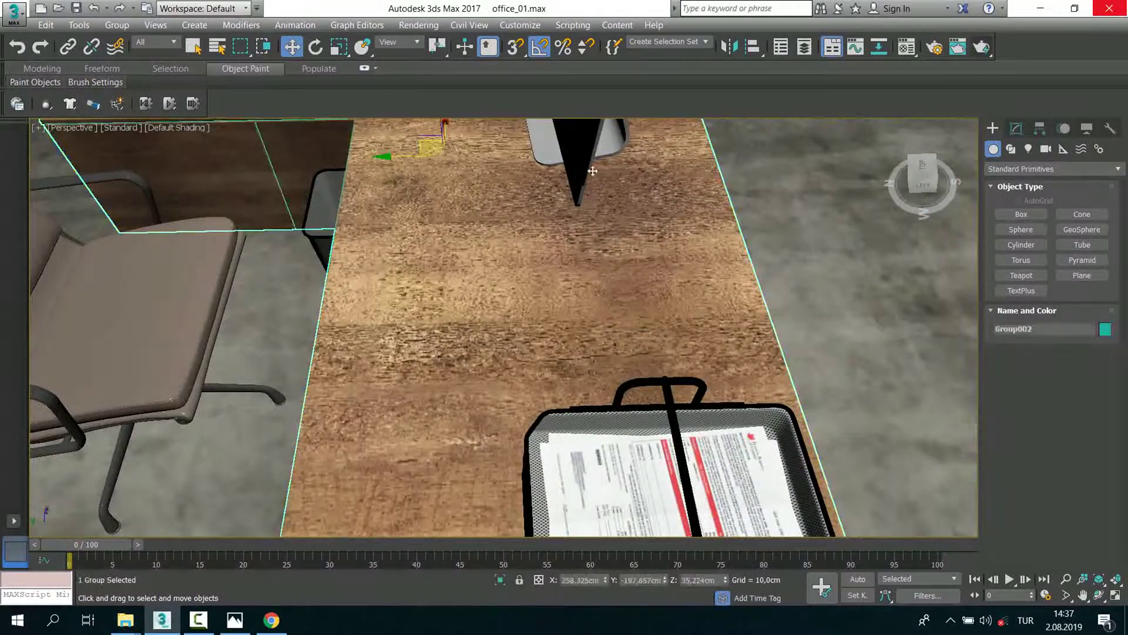
pyautogui.press('Delete')
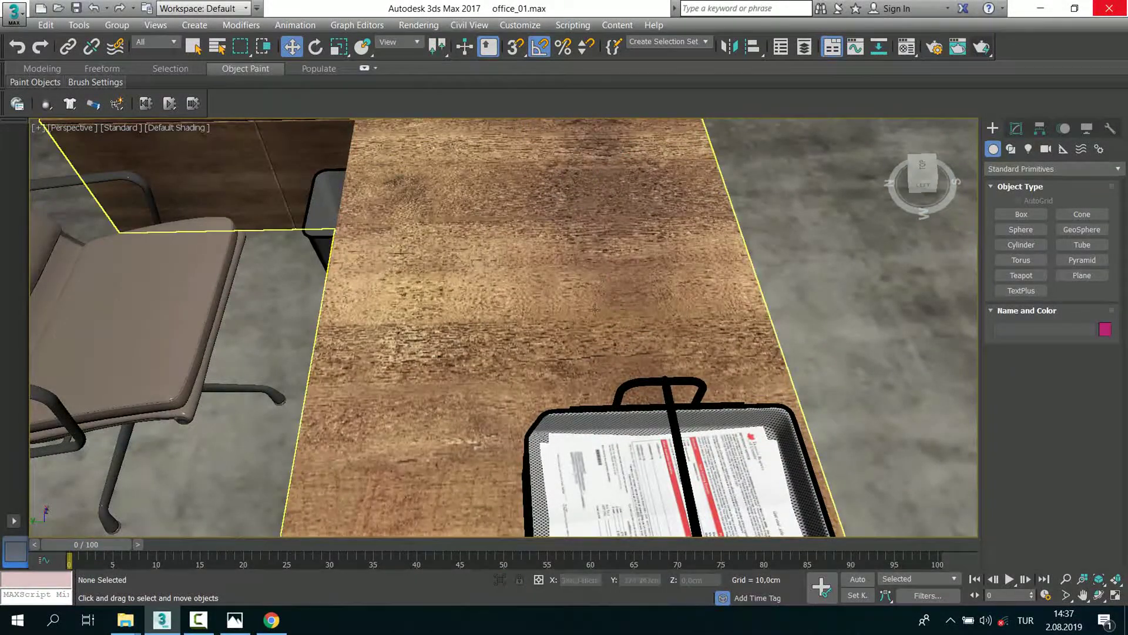
pyautogui.scroll(-10, 594, 309)
pyautogui.keyDown('alt'); pyautogui.moveTo(595, 308); pyautogui.dragTo(274, 587, button='middle'); pyautogui.keyUp('alt')
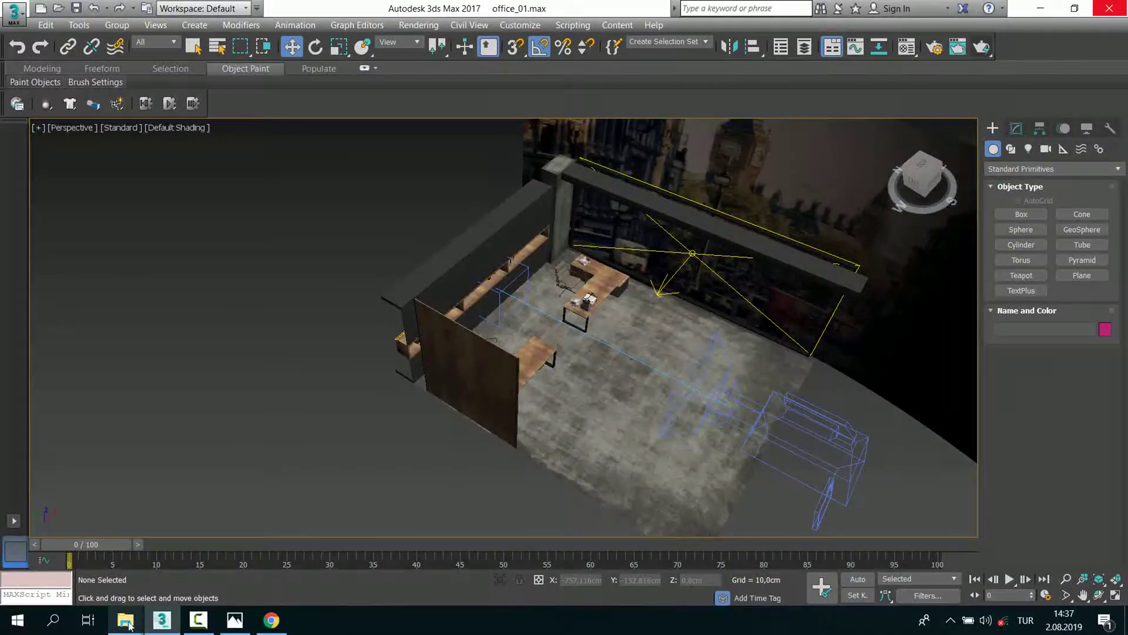
pyautogui.click(232, 559)
# Step: Add the Cg Axis vol 59 Map folder as an External Files user path in 3ds Max
pyautogui.hotkey('alt', 'Up')
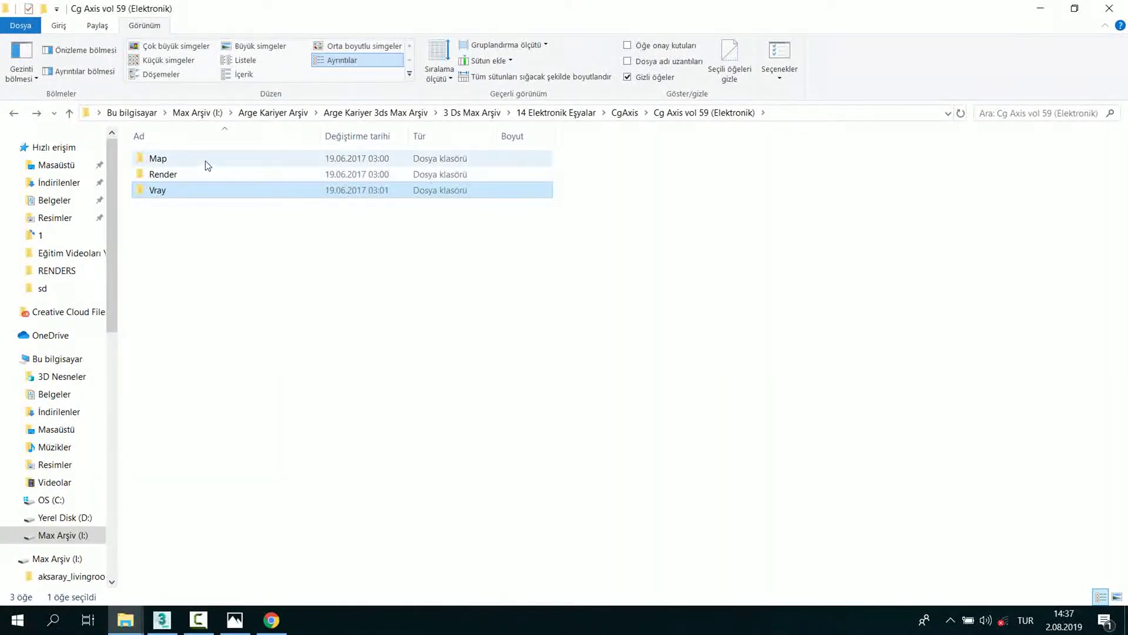
pyautogui.doubleClick(207, 166)
pyautogui.click(822, 113)
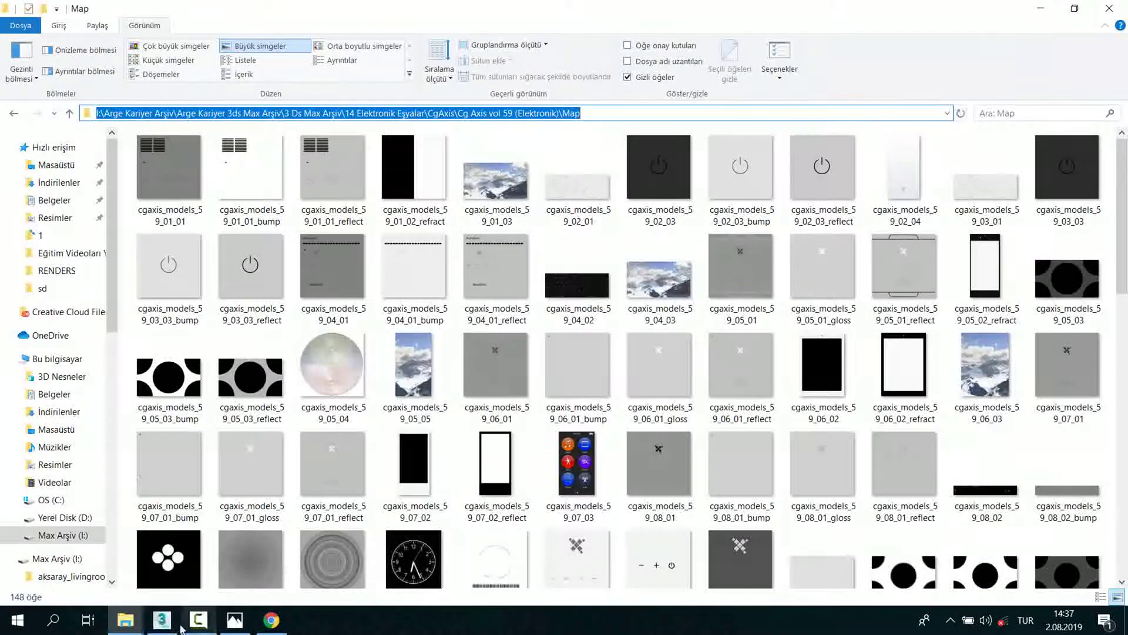
pyautogui.click(168, 622)
pyautogui.click(520, 25)
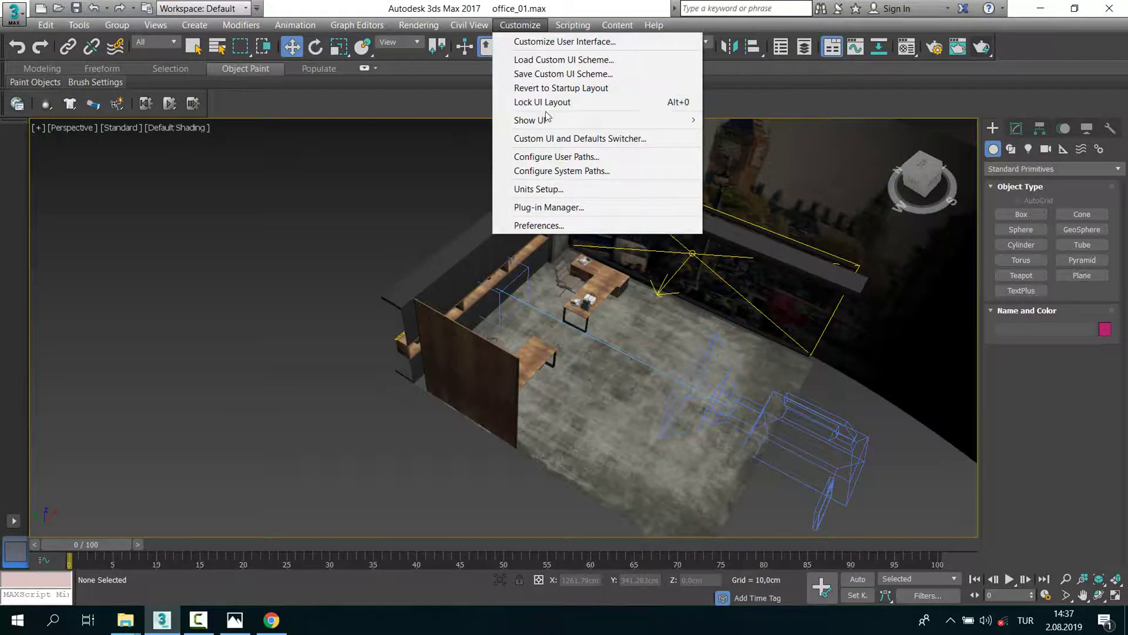
pyautogui.click(550, 162)
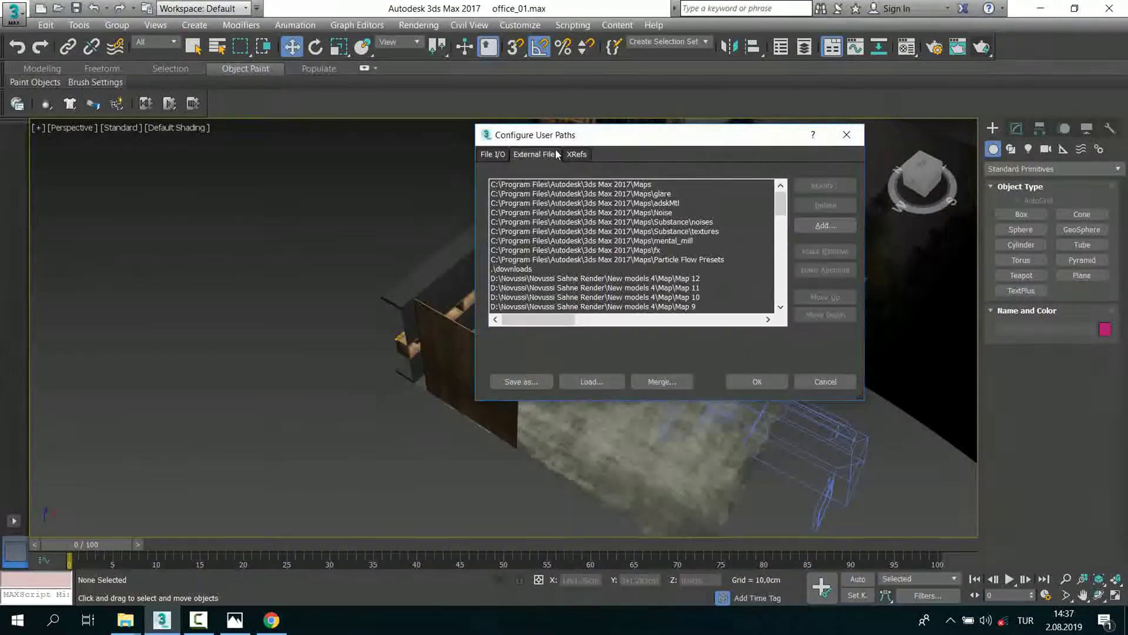
pyautogui.click(814, 225)
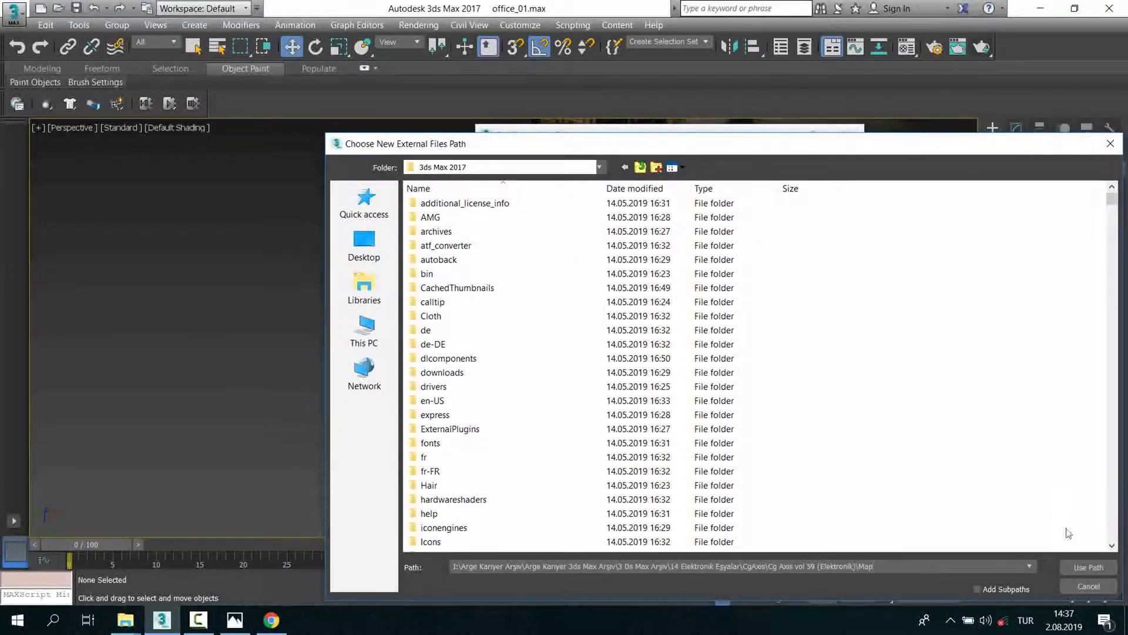
pyautogui.click(1109, 572)
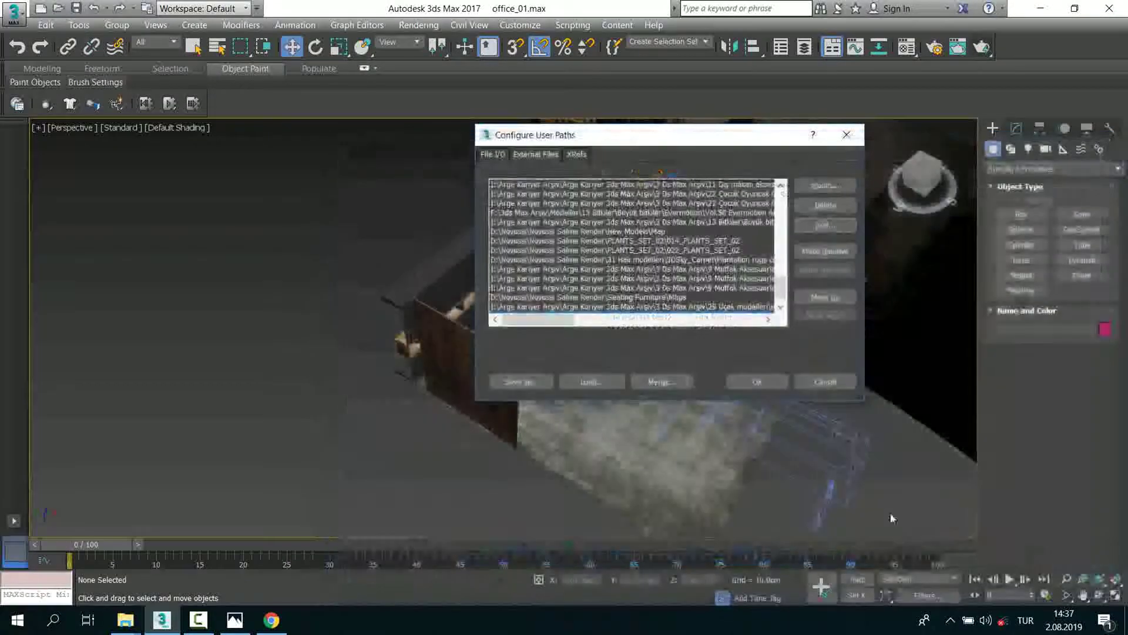
pyautogui.click(767, 383)
pyautogui.click(606, 387)
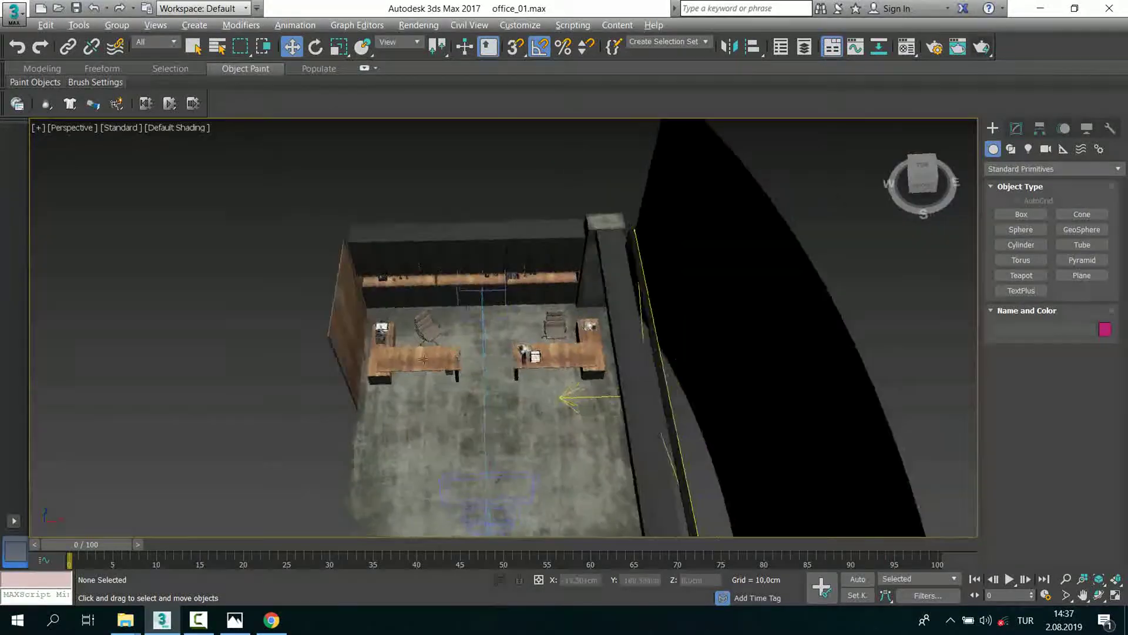
# Step: In File Explorer, go up to Cg Axis vol 59 and open its Vray folder
pyautogui.moveTo(126, 620)
pyautogui.click(235, 550)
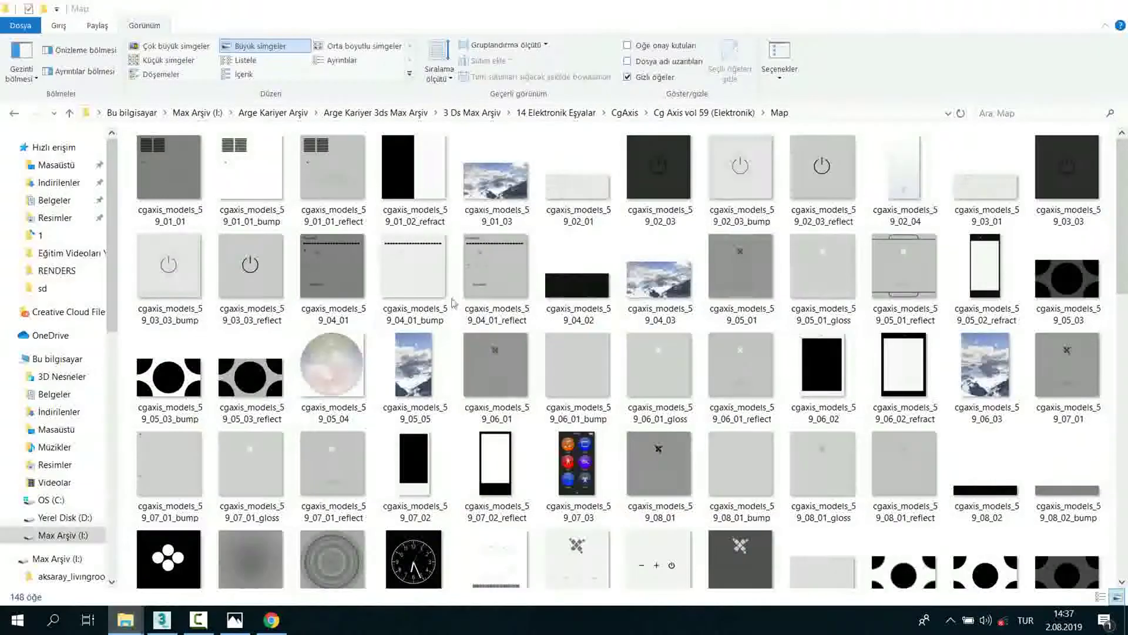
pyautogui.hotkey('alt', 'Up')
pyautogui.doubleClick(244, 189)
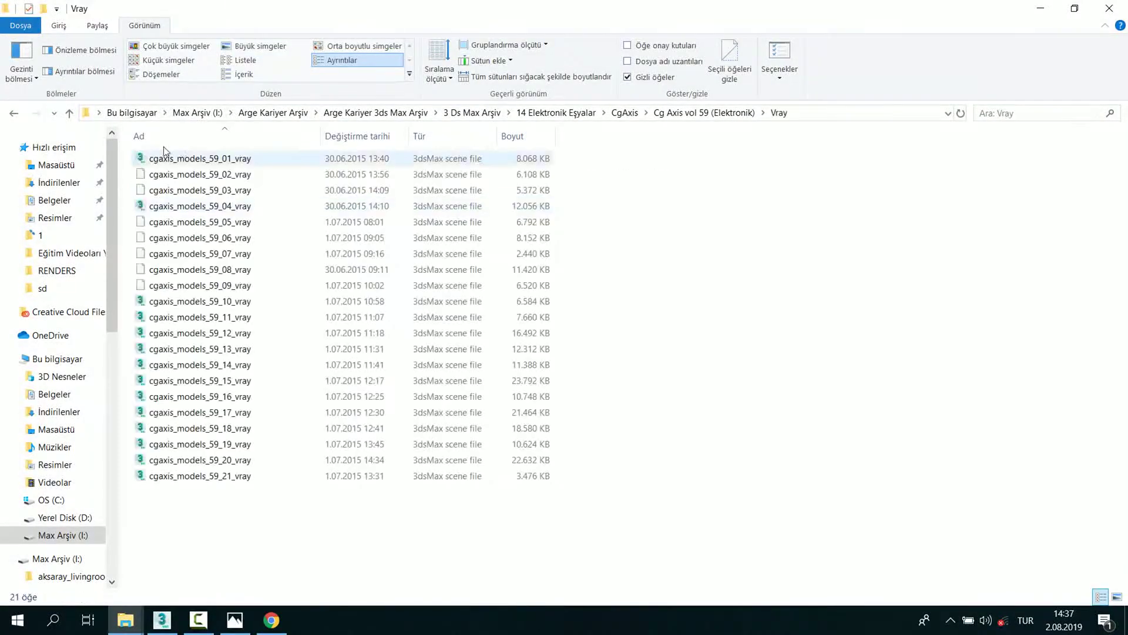
# Step: Bring in cgaxis_models_59_01_vray, inspect the monitor up close, and delete it
pyautogui.doubleClick(169, 160)
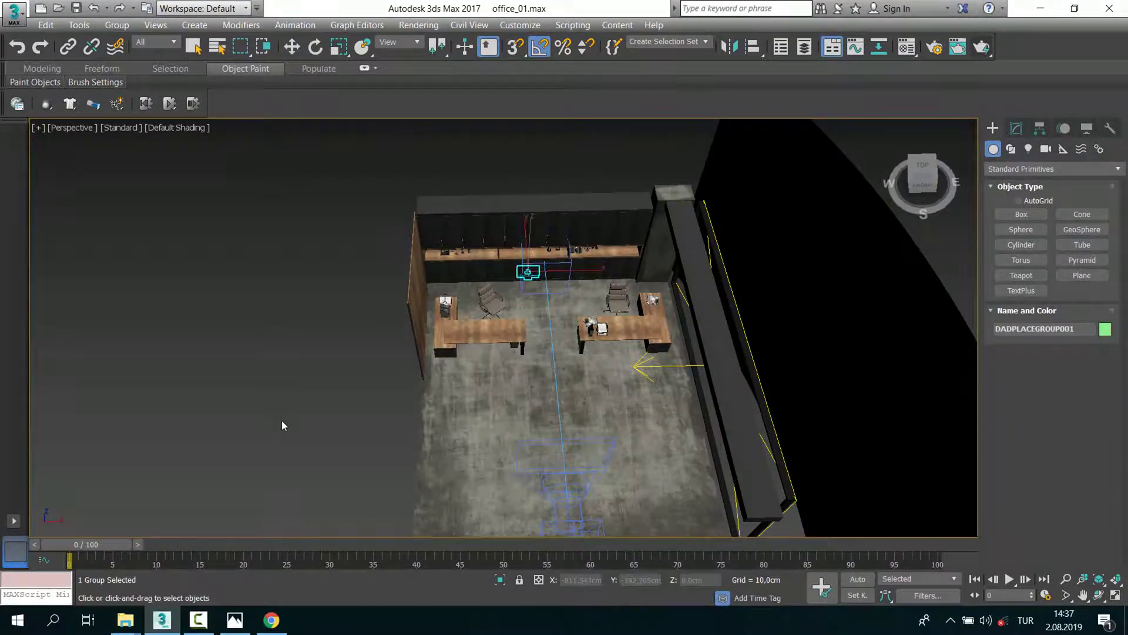
pyautogui.press('z')
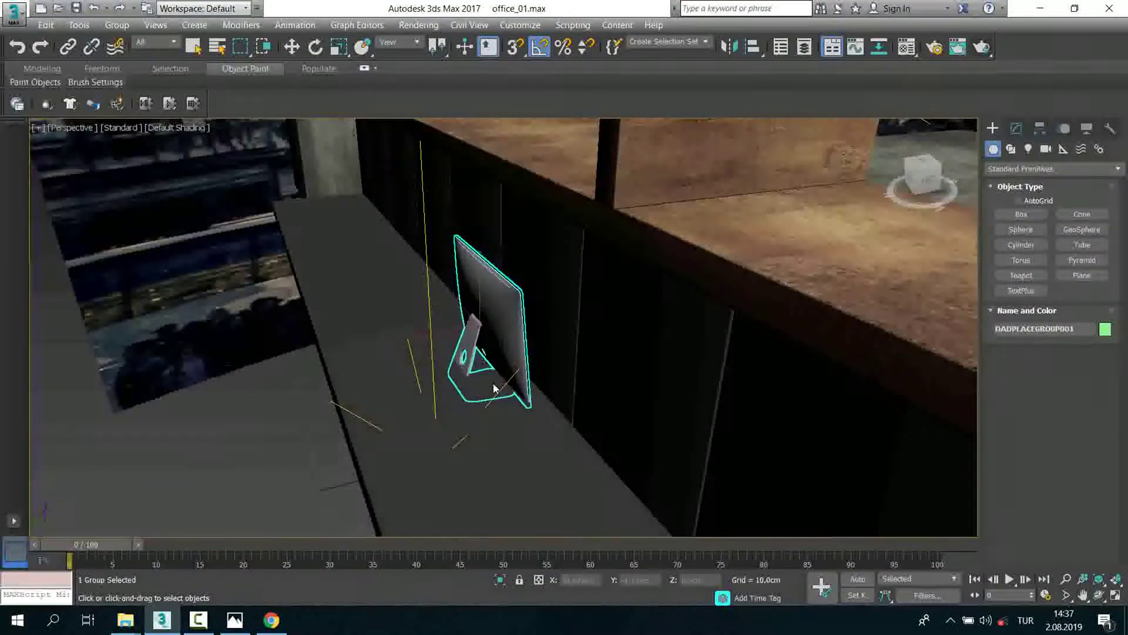
pyautogui.keyDown('alt'); pyautogui.moveTo(494, 387); pyautogui.dragTo(594, 382, button='middle'); pyautogui.keyUp('alt')
pyautogui.press('w')
pyautogui.moveTo(640, 466)
pyautogui.keyDown('alt'); pyautogui.mouseDown(button='middle')
pyautogui.moveTo(757, 465)
pyautogui.moveTo(626, 449)
pyautogui.mouseUp(button='middle'); pyautogui.keyUp('alt')
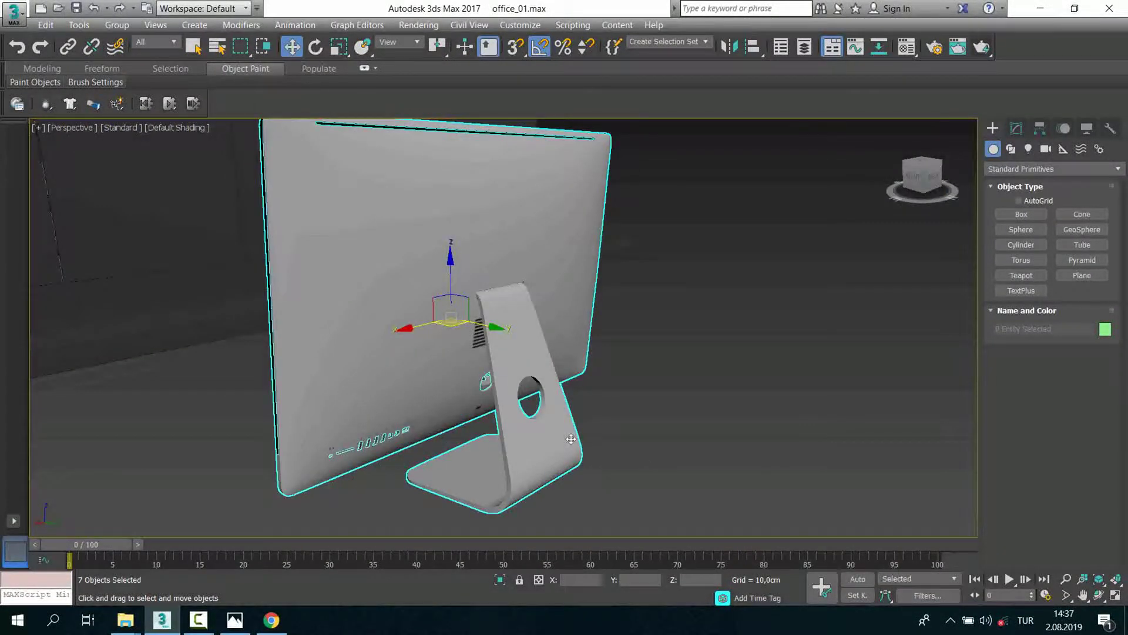
pyautogui.press('Delete')
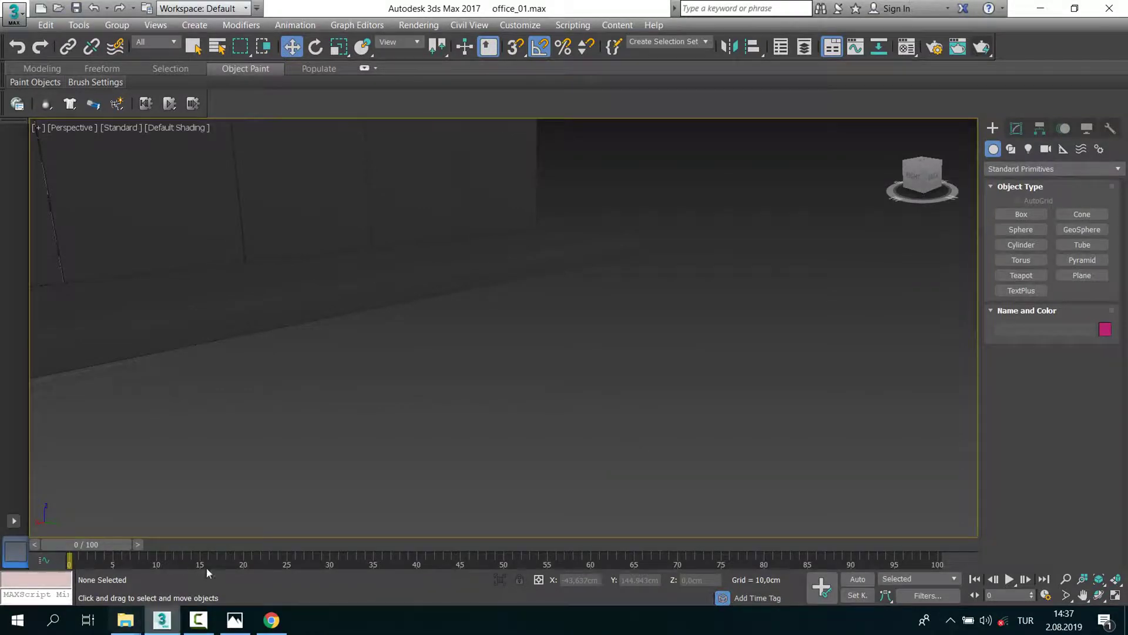
# Step: Orbit out so the long wooden shelf runs across the view
pyautogui.scroll(-3, 420, 335)
pyautogui.scroll(-5, 411, 341)
pyautogui.moveTo(428, 340)
pyautogui.keyDown('alt'); pyautogui.mouseDown(button='middle')
pyautogui.moveTo(406, 288)
pyautogui.moveTo(436, 295)
pyautogui.mouseUp(button='middle'); pyautogui.keyUp('alt')
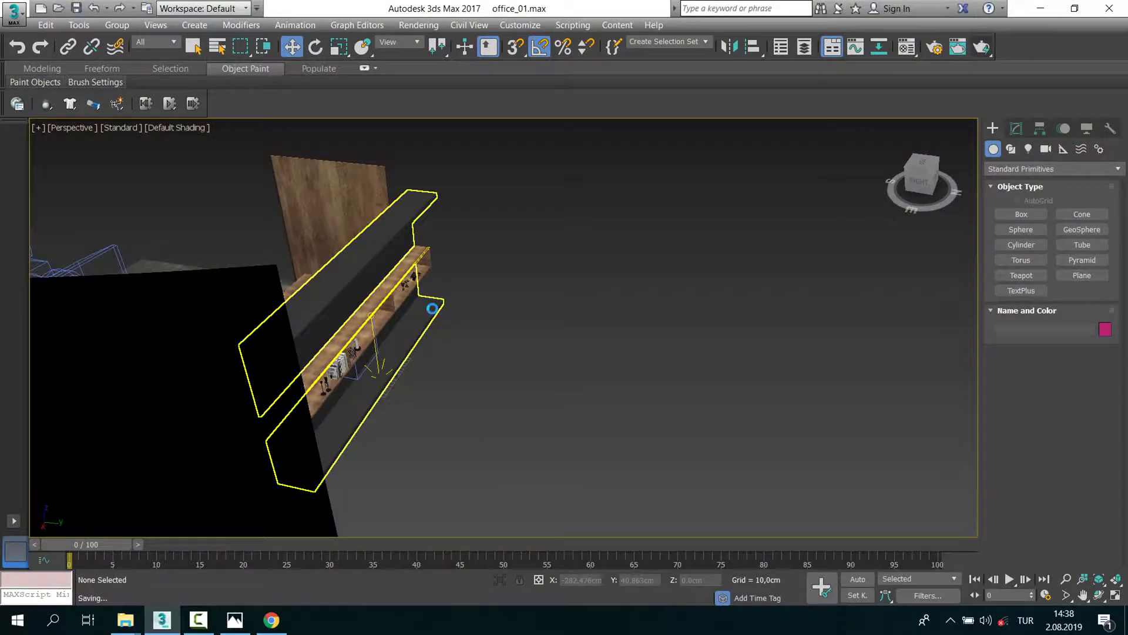
pyautogui.click(127, 620)
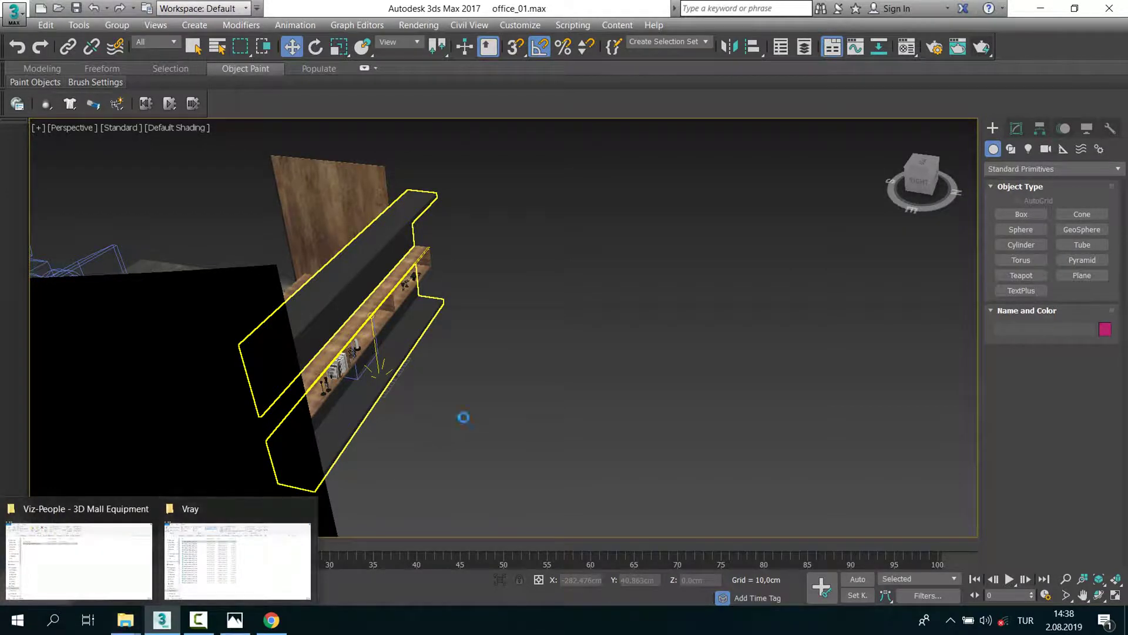
pyautogui.keyDown('alt'); pyautogui.moveTo(492, 387); pyautogui.dragTo(350, 416, button='middle'); pyautogui.keyUp('alt')
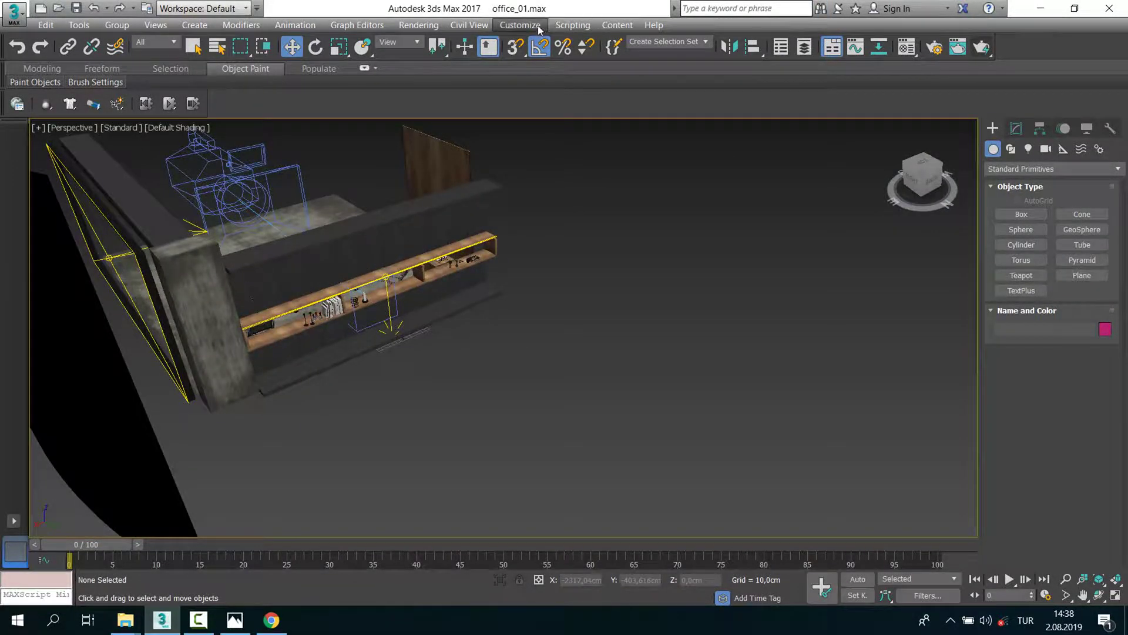
# Step: Add the Map folder to the External Files paths despite the invalid-path warning, then return to the Vray folder
pyautogui.click(520, 25)
pyautogui.click(550, 154)
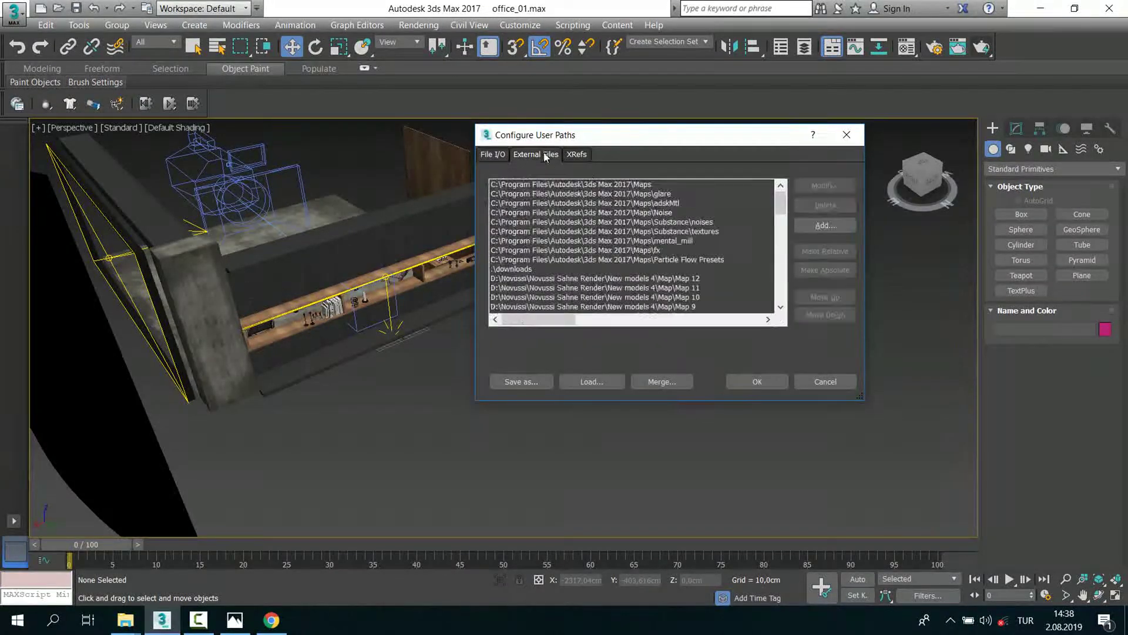
pyautogui.click(825, 226)
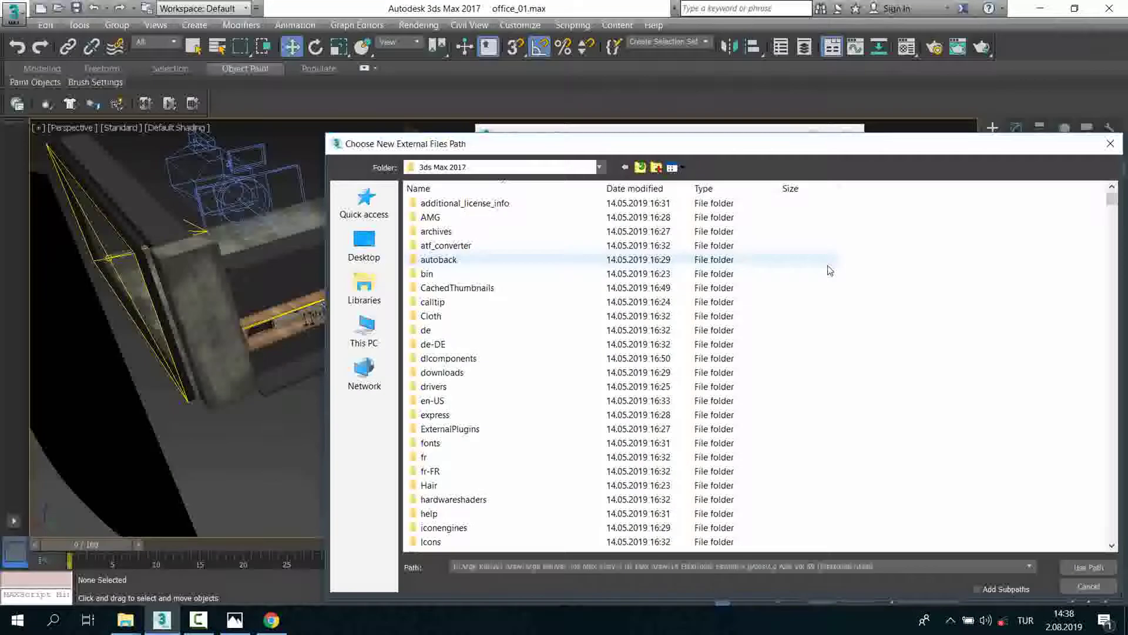
pyautogui.click(1092, 568)
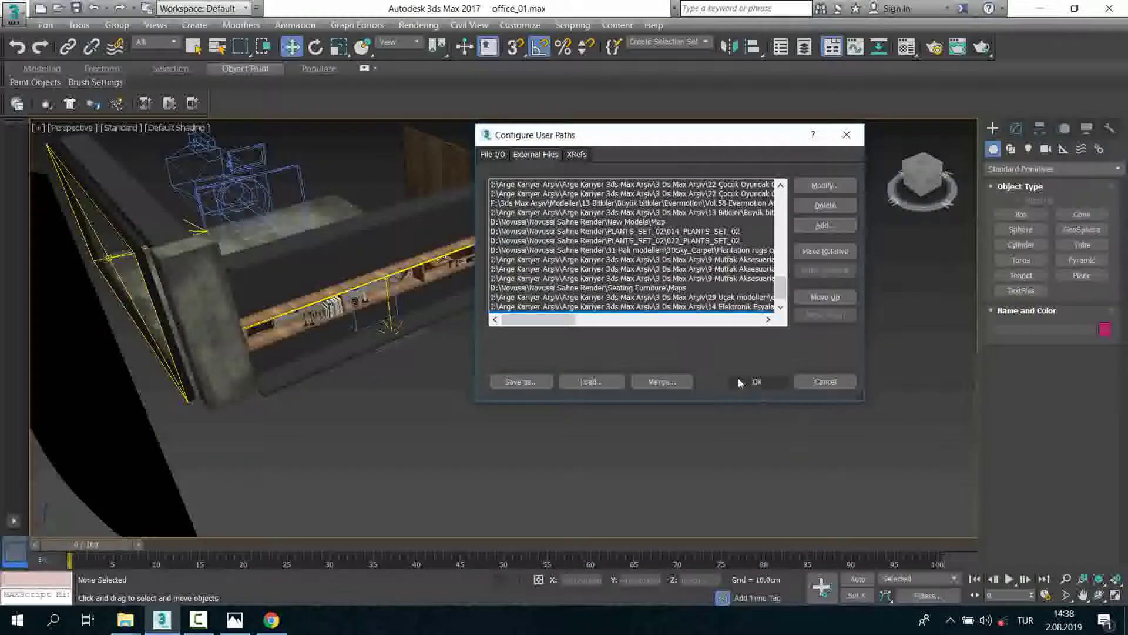
pyautogui.click(758, 383)
pyautogui.click(605, 385)
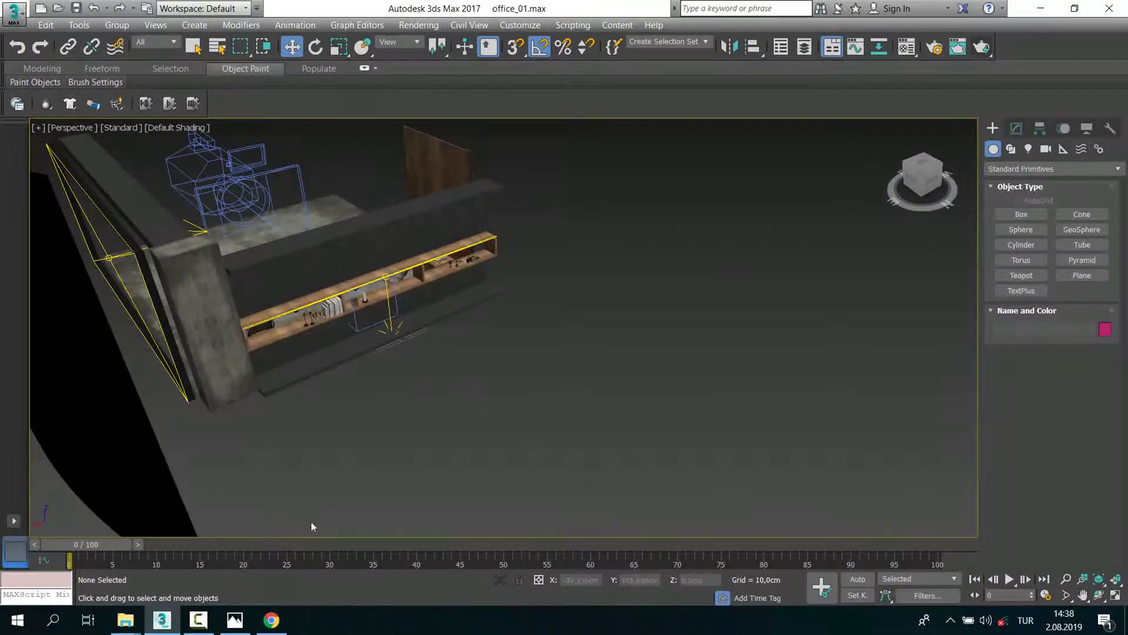
pyautogui.moveTo(125, 619)
pyautogui.click(235, 559)
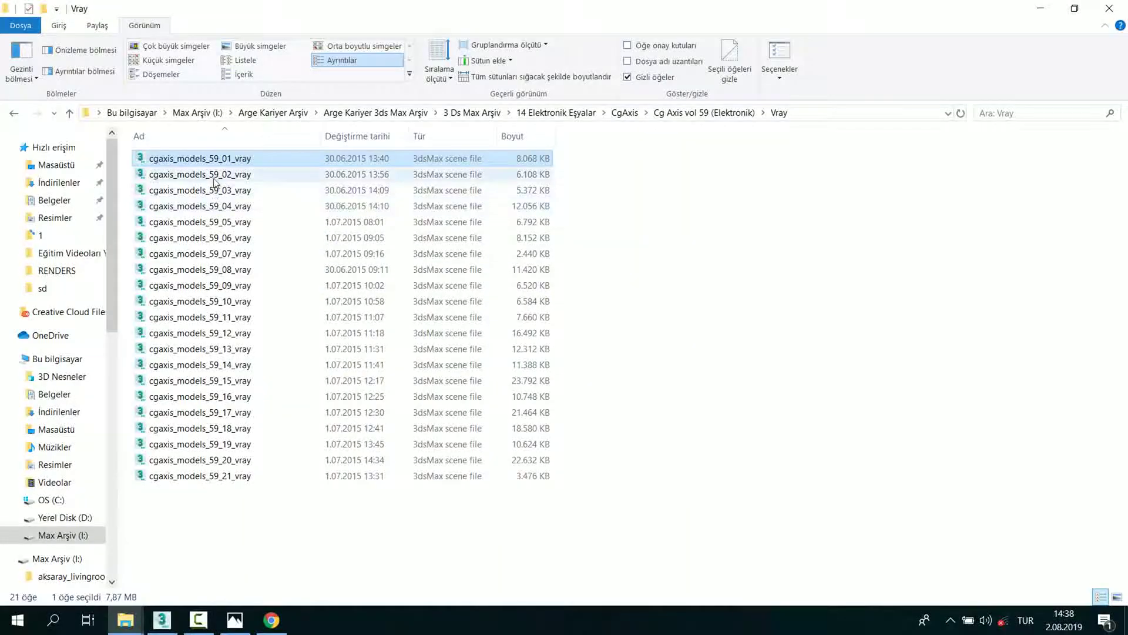
# Step: Merge cgaxis_models_59_02_vray into the scene and inspect the keyboard and mouse with edges shown
pyautogui.moveTo(187, 175)
pyautogui.mouseDown()
pyautogui.moveTo(173, 629)
pyautogui.moveTo(568, 369)
pyautogui.mouseUp()
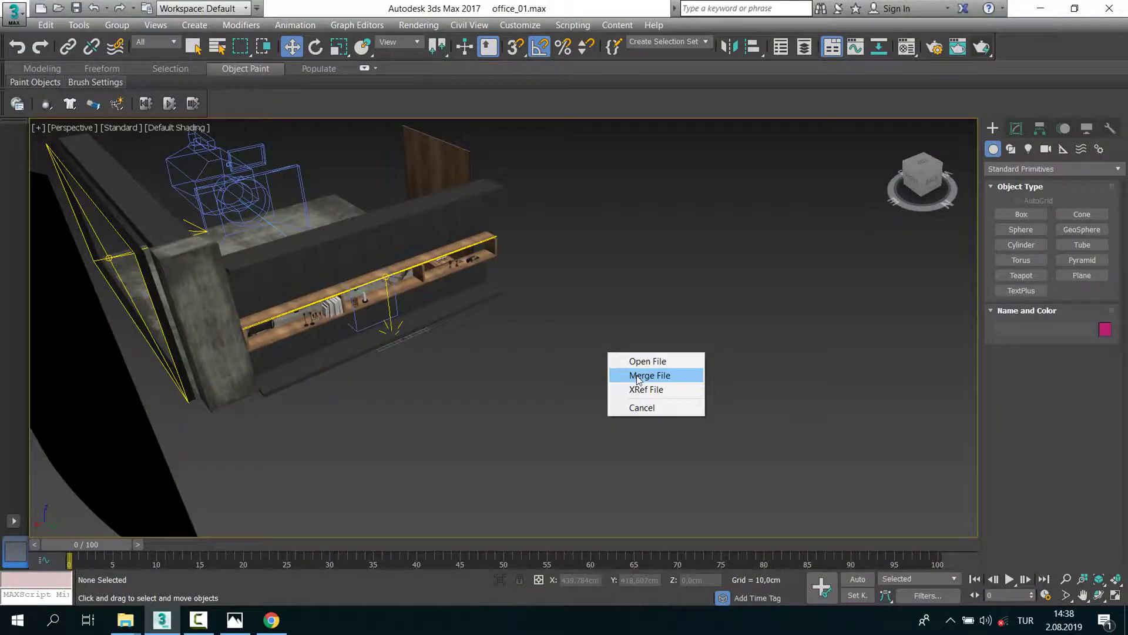
pyautogui.press('z')
pyautogui.moveTo(638, 379)
pyautogui.keyDown('alt'); pyautogui.mouseDown(button='middle')
pyautogui.moveTo(566, 386)
pyautogui.moveTo(470, 351)
pyautogui.mouseUp(button='middle'); pyautogui.keyUp('alt')
pyautogui.scroll(3, 566, 386)
pyautogui.click(475, 252)
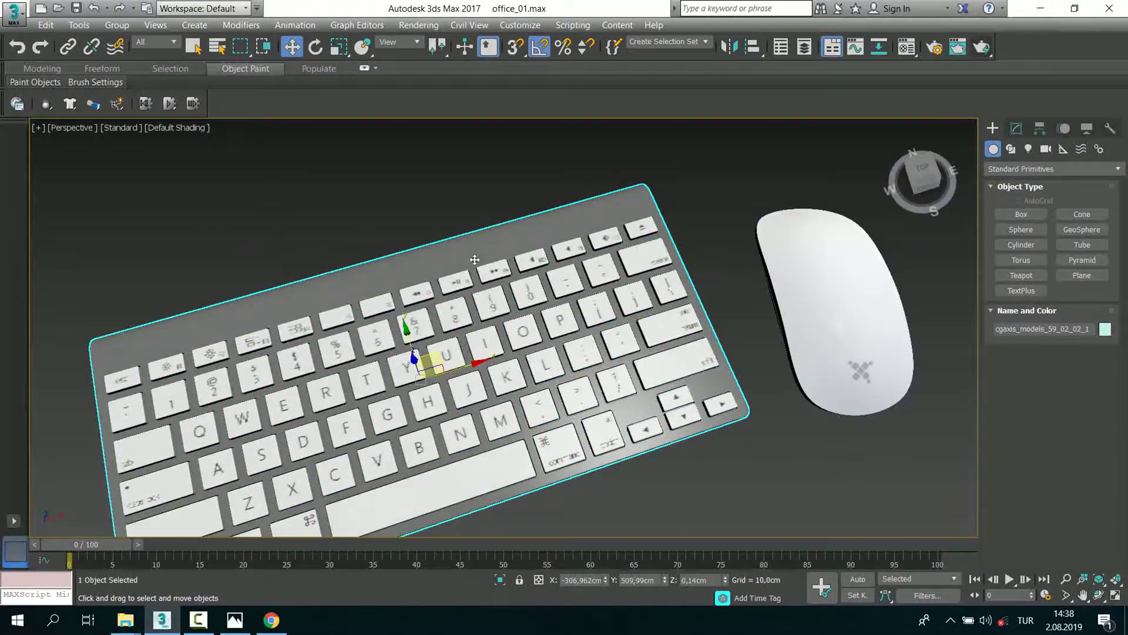
pyautogui.scroll(-3, 475, 252)
pyautogui.scroll(-2, 415, 246)
pyautogui.click(462, 210)
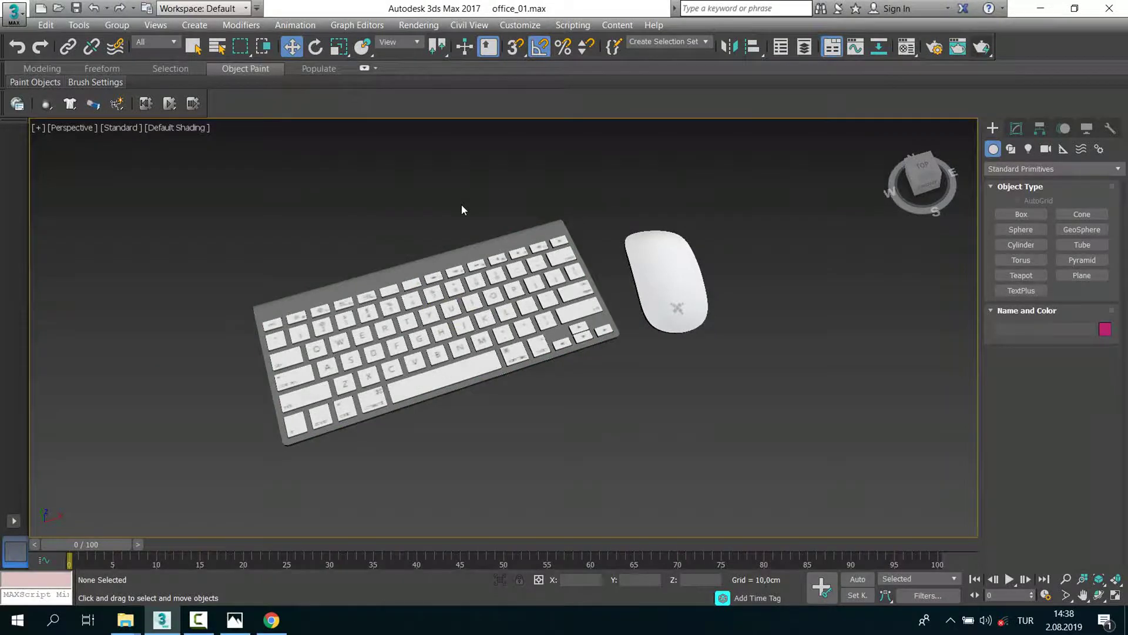
pyautogui.press('F4')
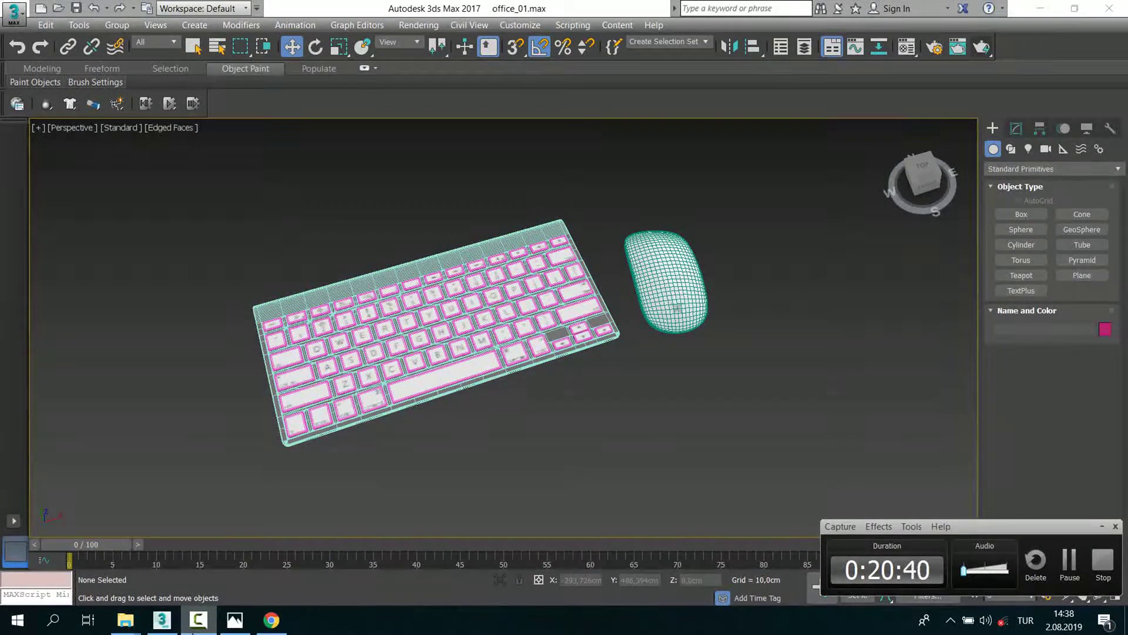
# Step: Group all six keyboard and mouse parts as Group007 and turn off edge display
pyautogui.click(464, 503)
pyautogui.moveTo(793, 400); pyautogui.dragTo(341, 208)
pyautogui.moveTo(747, 445); pyautogui.dragTo(299, 200)
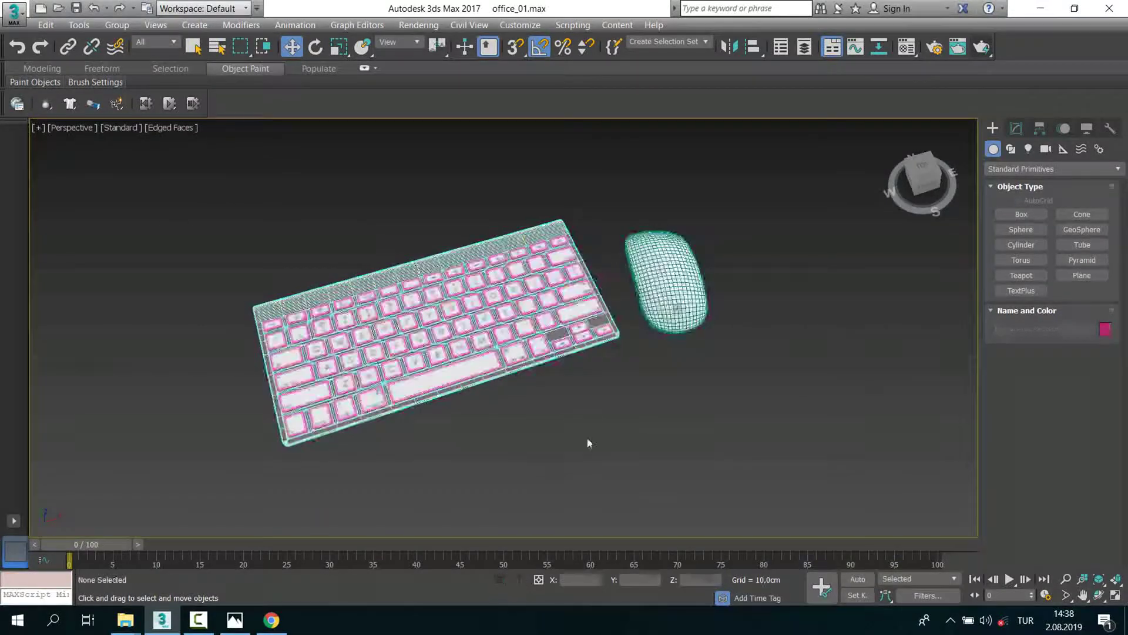
pyautogui.moveTo(142, 149); pyautogui.dragTo(141, 150)
pyautogui.click(117, 24)
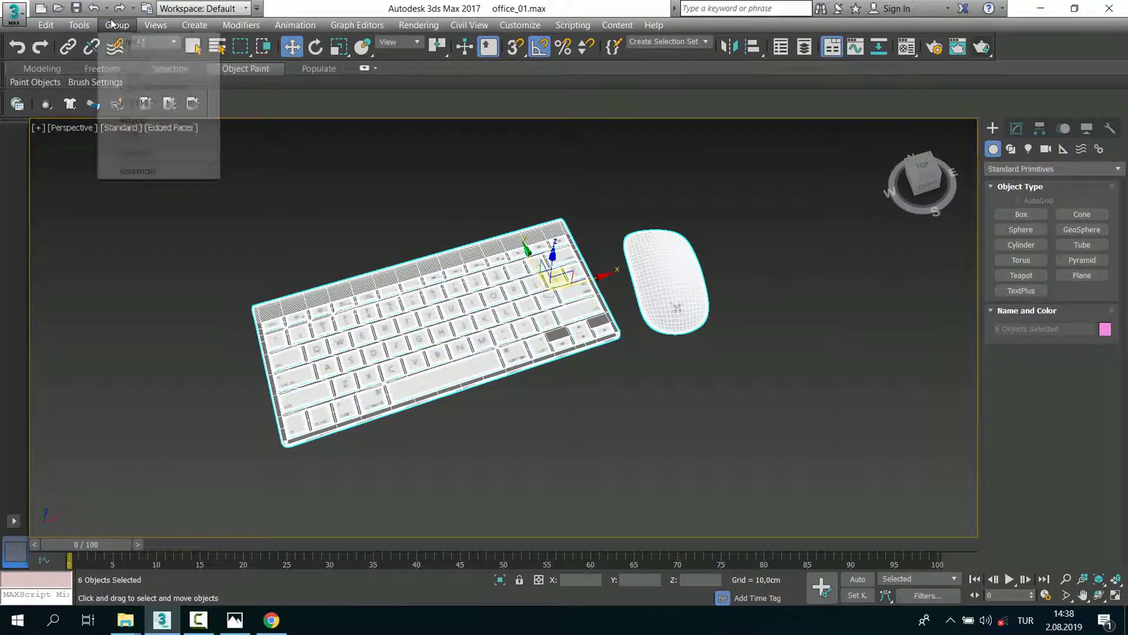
pyautogui.click(575, 335)
pyautogui.click(588, 391)
pyautogui.press('F4')
# Step: Select Group007 and maximize the Top view, panning toward the office desks
pyautogui.click(505, 327)
pyautogui.scroll(-5, 506, 326)
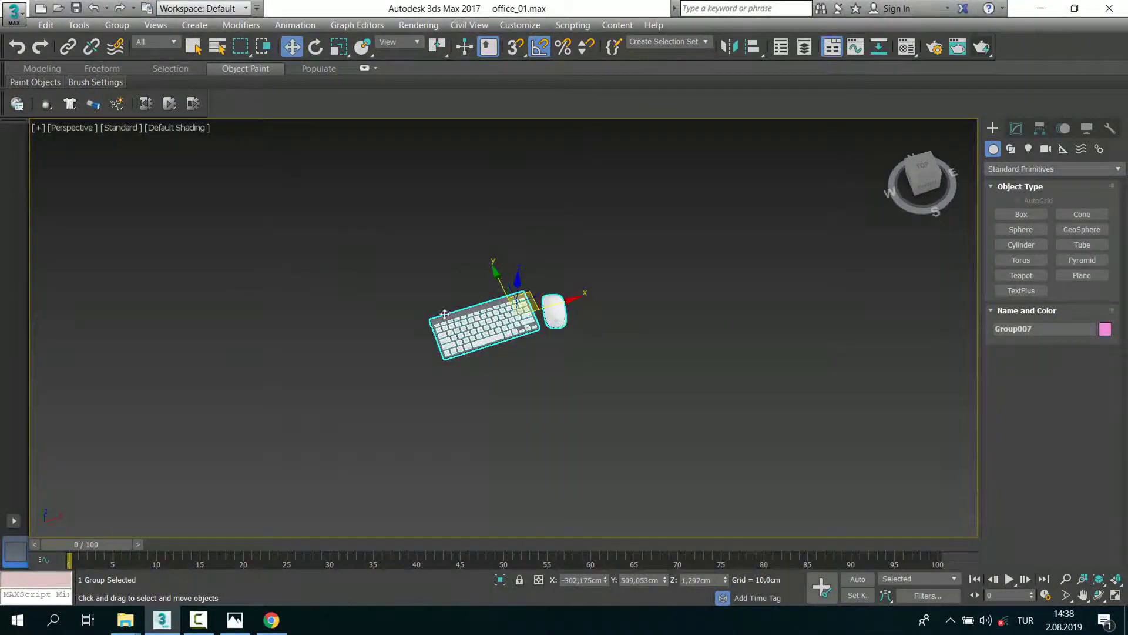
pyautogui.hotkey('alt', 'w')
pyautogui.middleClick(317, 237)
pyautogui.hotkey('alt', 'w')
pyautogui.moveTo(350, 179); pyautogui.dragTo(351, 262, button='middle')
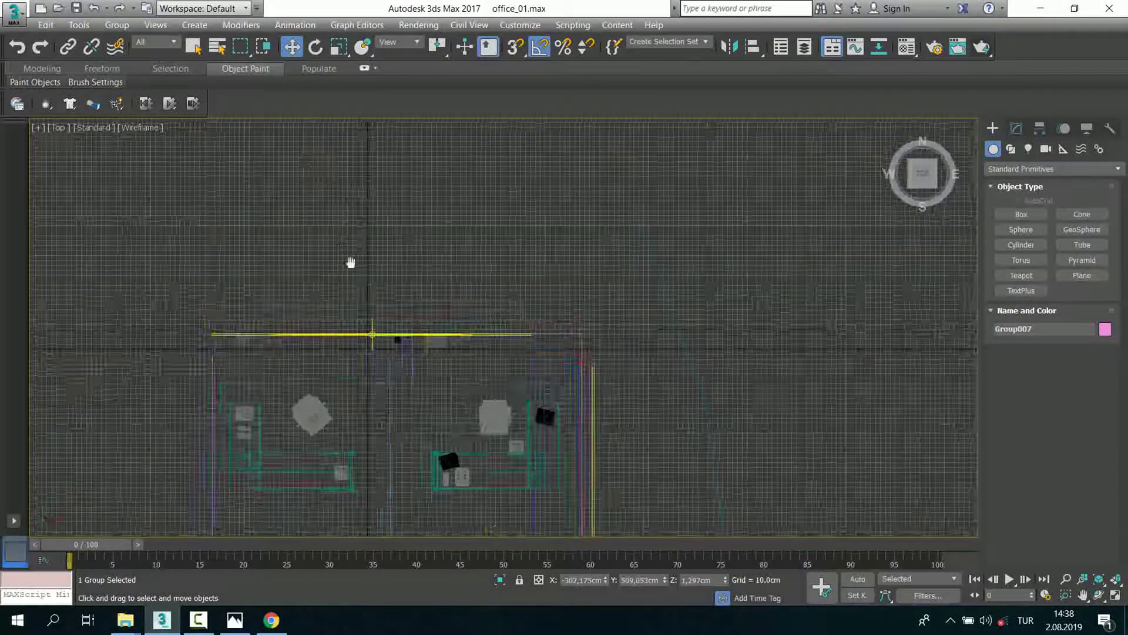
# Step: Rotate the keyboard group about -110 degrees and move it over the desk
pyautogui.scroll(-5, 338, 193)
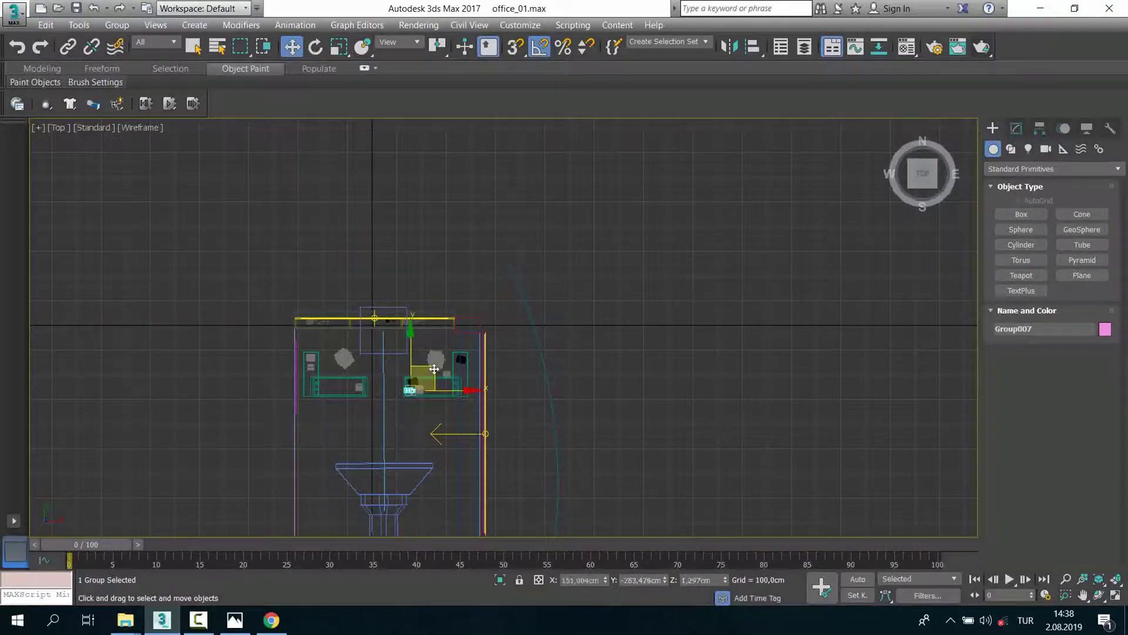
pyautogui.scroll(5, 427, 392)
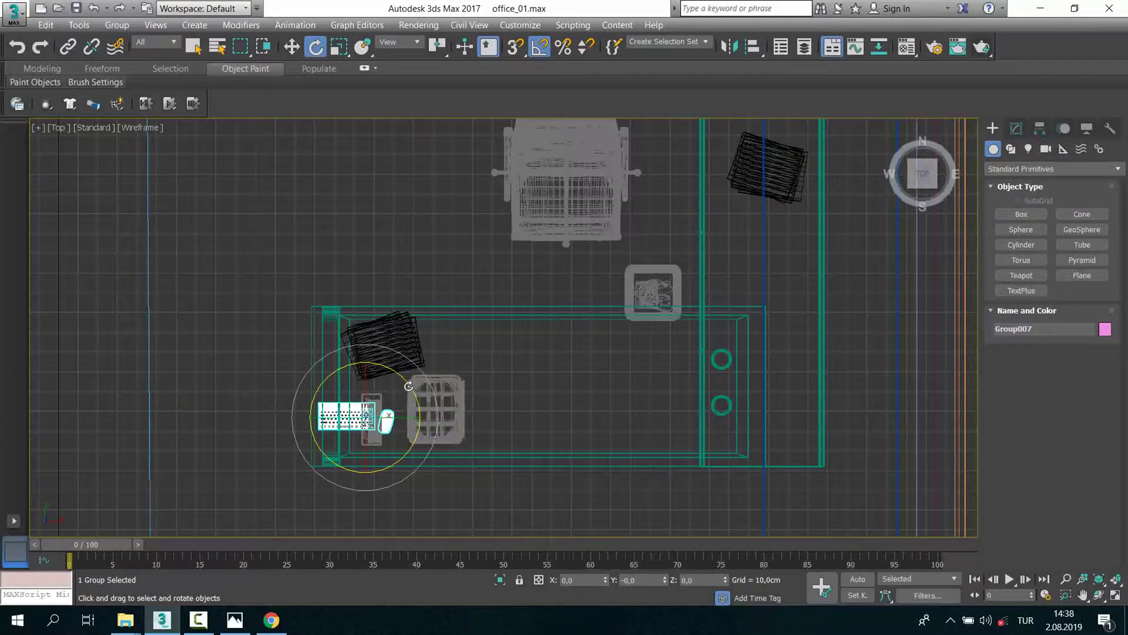
pyautogui.moveTo(408, 387); pyautogui.dragTo(459, 429)
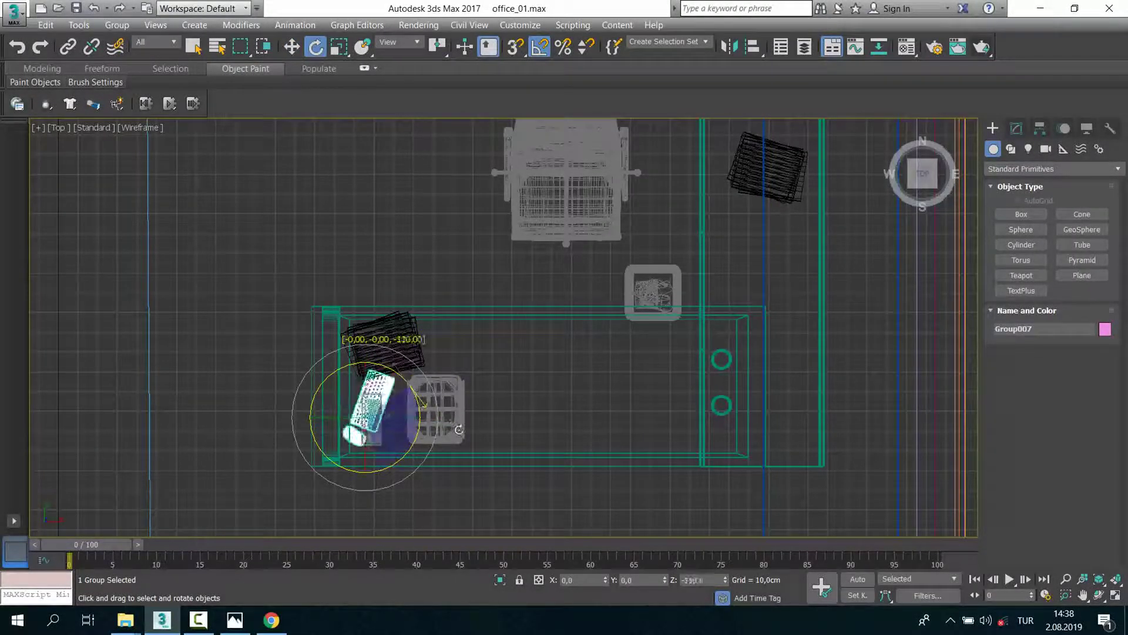
pyautogui.click(291, 46)
pyautogui.moveTo(403, 391); pyautogui.dragTo(530, 364)
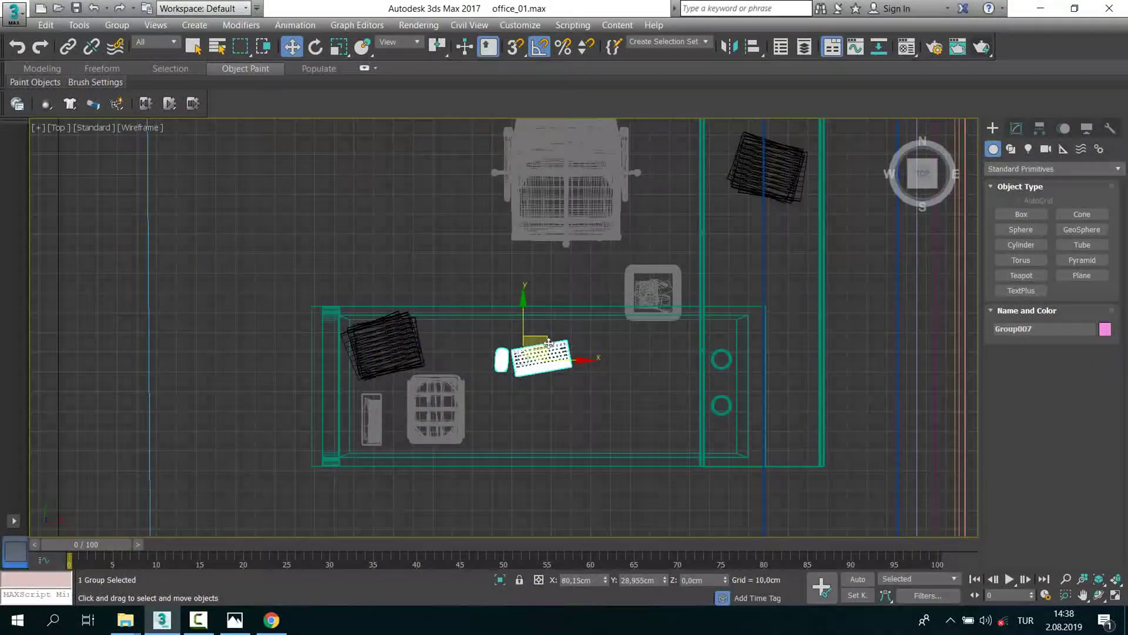
# Step: Align the keyboard group's Z Minimum to the desk's Z Maximum, then bring up the Vray folder
pyautogui.hotkey('alt', 'w')
pyautogui.rightClick(686, 422)
pyautogui.hotkey('alt', 'w')
pyautogui.press('z')
pyautogui.moveTo(687, 422)
pyautogui.keyDown('alt'); pyautogui.mouseDown(button='middle')
pyautogui.moveTo(610, 376)
pyautogui.moveTo(663, 169)
pyautogui.mouseUp(button='middle'); pyautogui.keyUp('alt')
pyautogui.scroll(-3, 611, 376)
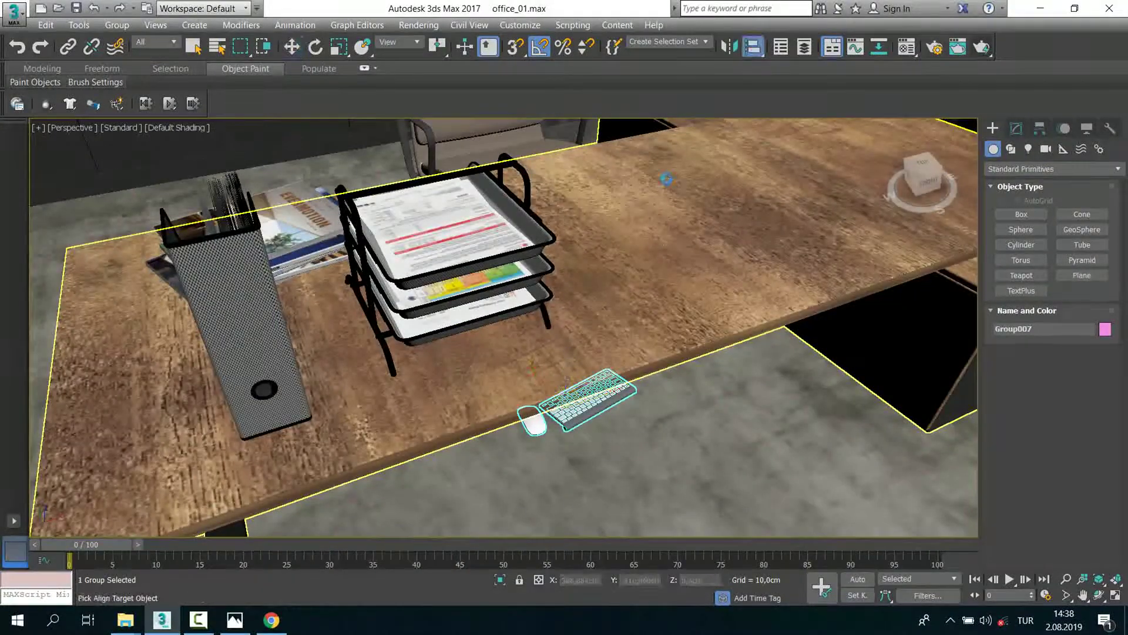
pyautogui.click(666, 178)
pyautogui.click(580, 424)
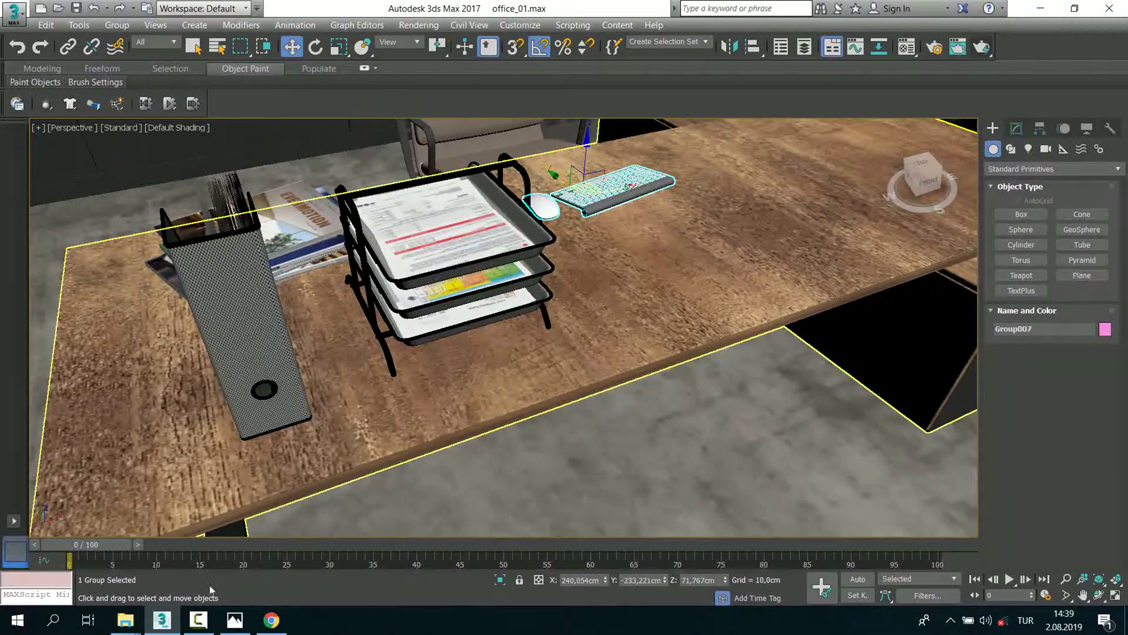
pyautogui.click(190, 553)
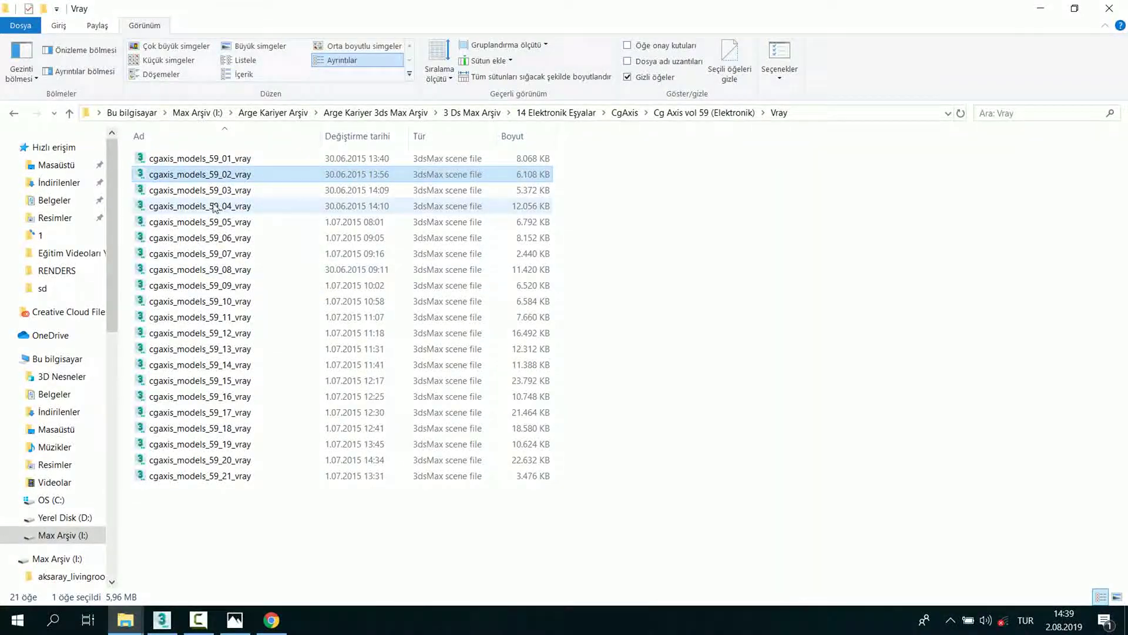
# Step: Merge the dropped laptop file into the scene and group it as Group008
pyautogui.click(164, 623)
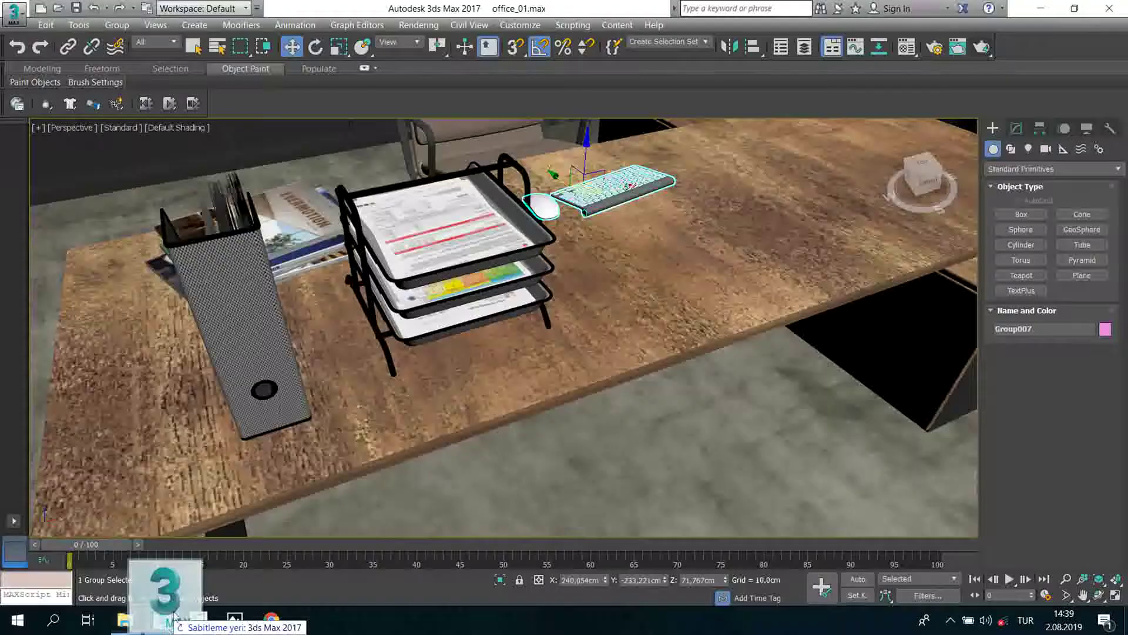
pyautogui.click(590, 342)
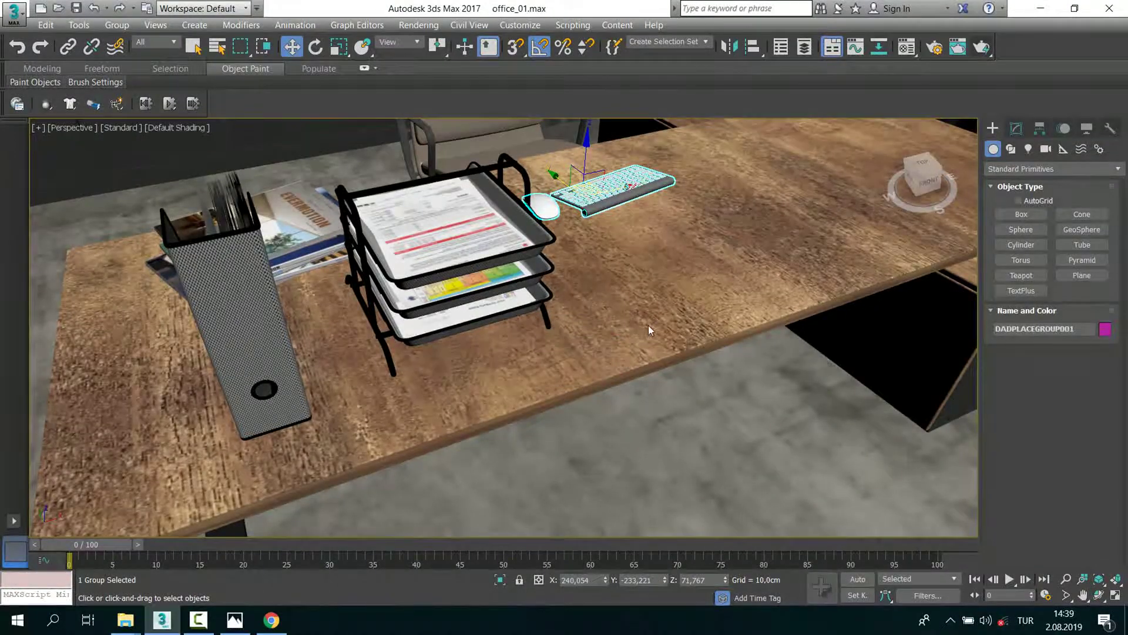
pyautogui.scroll(-5, 648, 325)
pyautogui.scroll(-5, 431, 411)
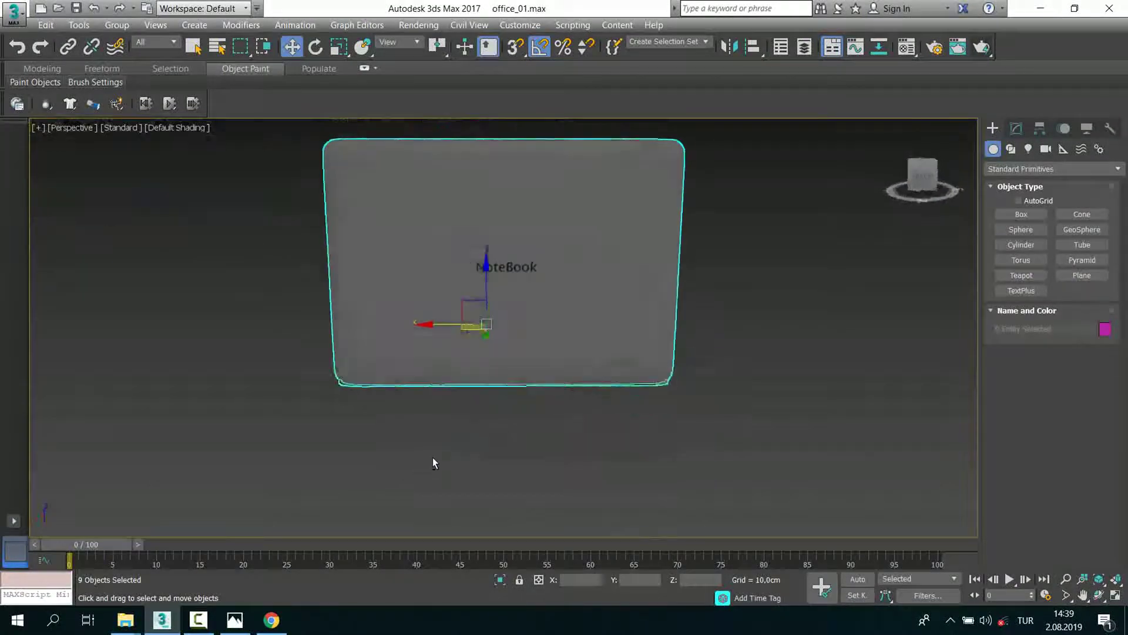
pyautogui.click(117, 25)
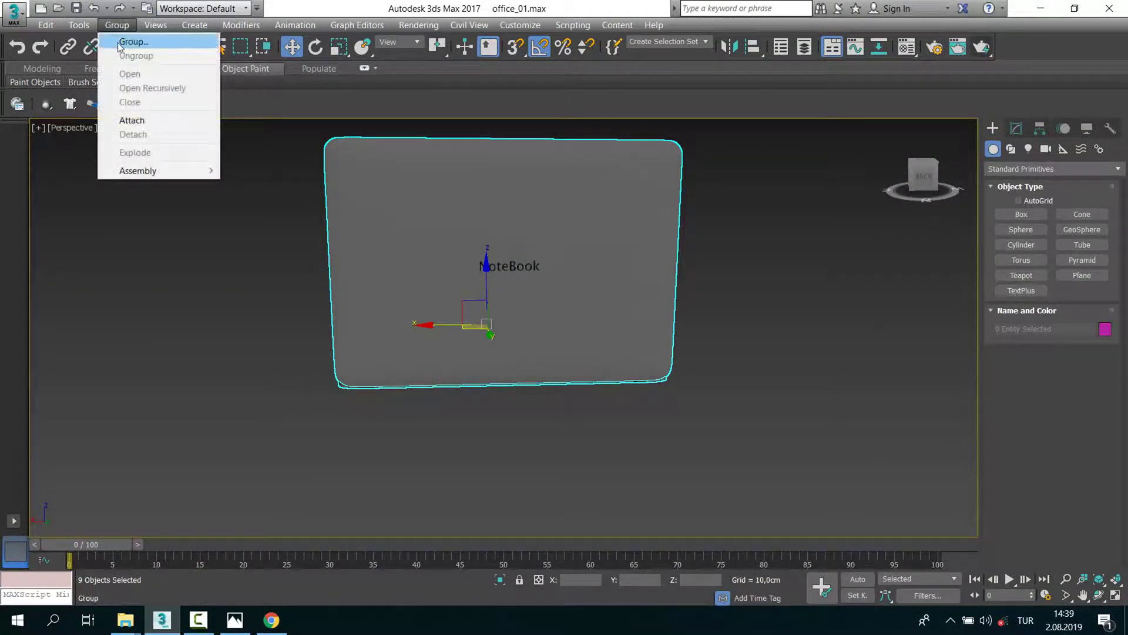
pyautogui.click(565, 333)
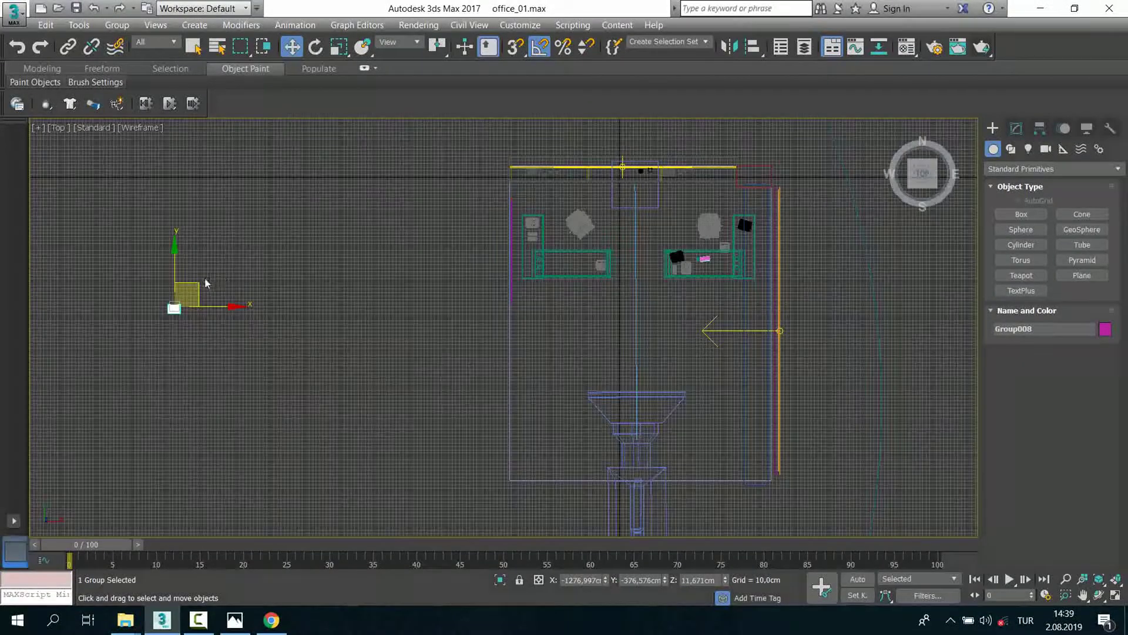
# Step: Rotate the laptop group -50 degrees and move it over the desk
pyautogui.scroll(4, 587, 235)
pyautogui.scroll(2, 588, 235)
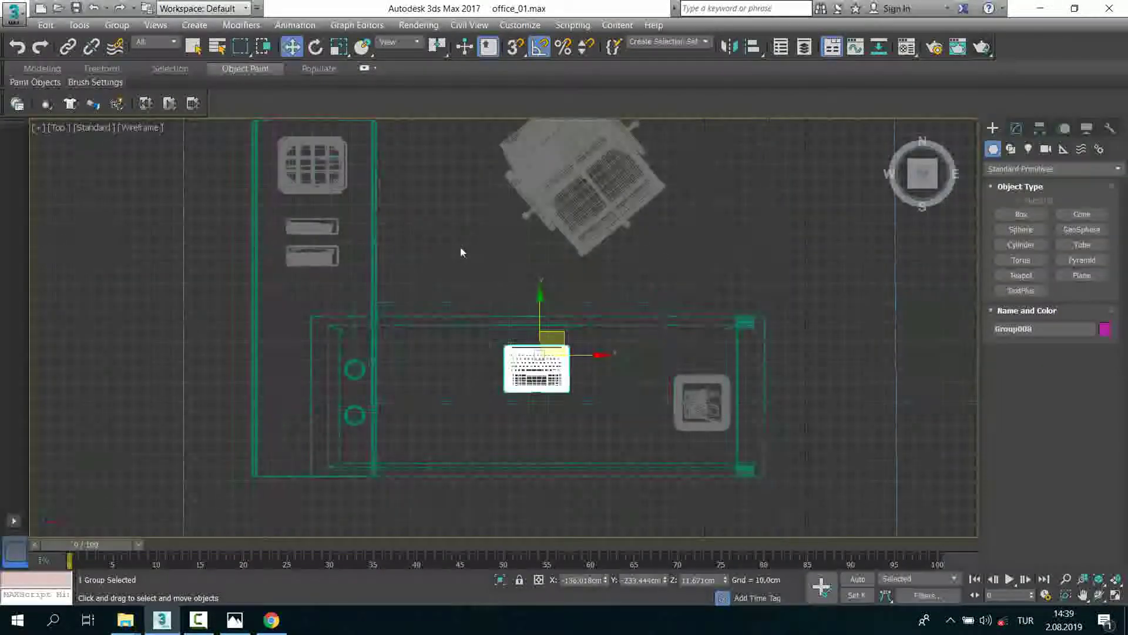
pyautogui.moveTo(586, 322); pyautogui.dragTo(630, 432)
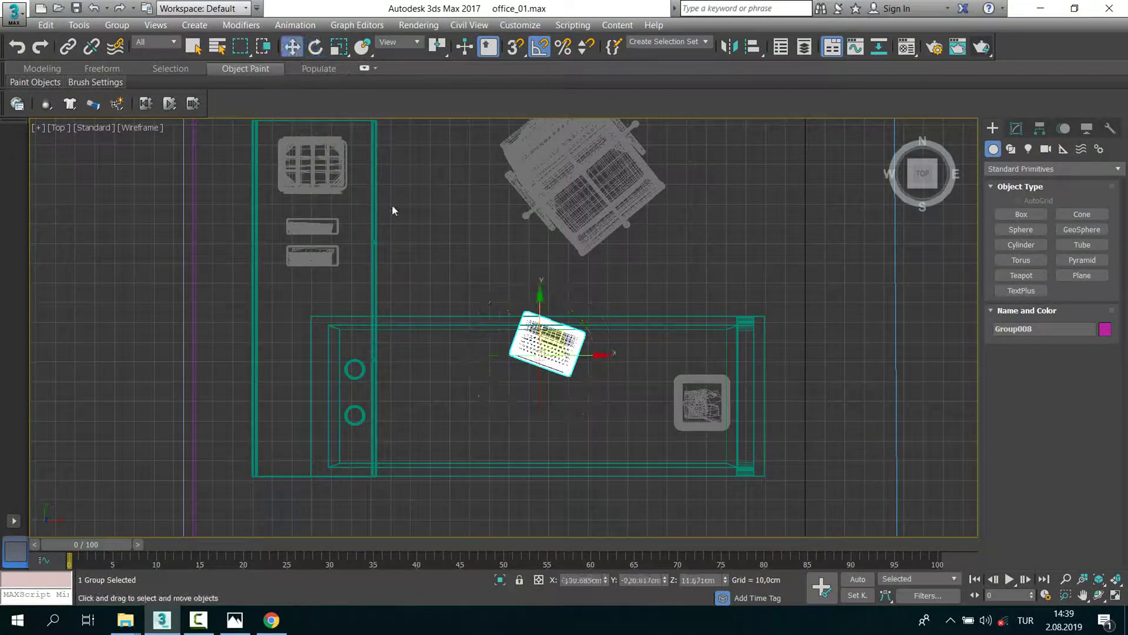
pyautogui.moveTo(563, 334); pyautogui.dragTo(553, 381)
# Step: Align the laptop group onto the desk top, view the whole desk, and return to the Vray folder
pyautogui.hotkey('alt', 'w')
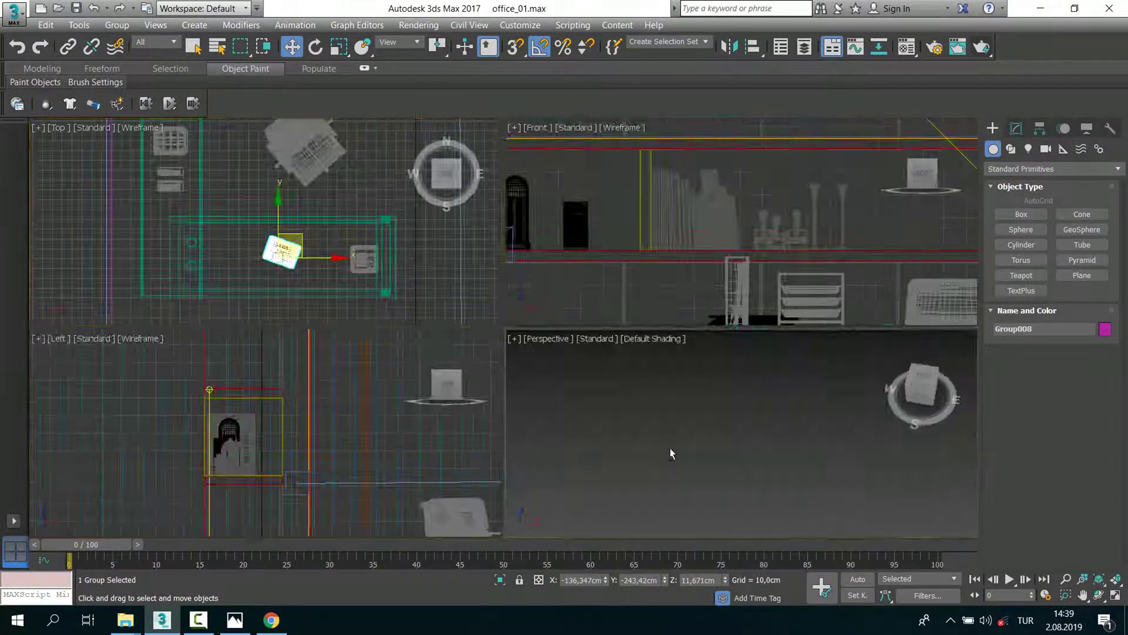
pyautogui.hotkey('alt', 'w')
pyautogui.scroll(-5, 552, 375)
pyautogui.keyDown('alt'); pyautogui.moveTo(551, 375); pyautogui.dragTo(564, 264, button='middle'); pyautogui.keyUp('alt')
pyautogui.scroll(3, 564, 264)
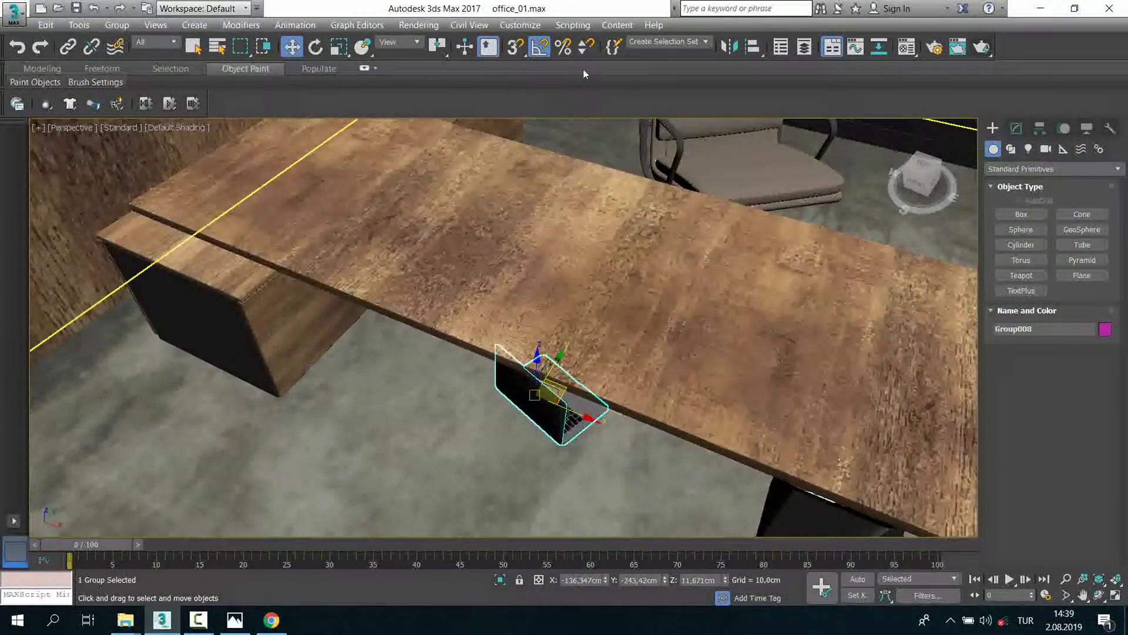
pyautogui.click(738, 53)
pyautogui.click(586, 346)
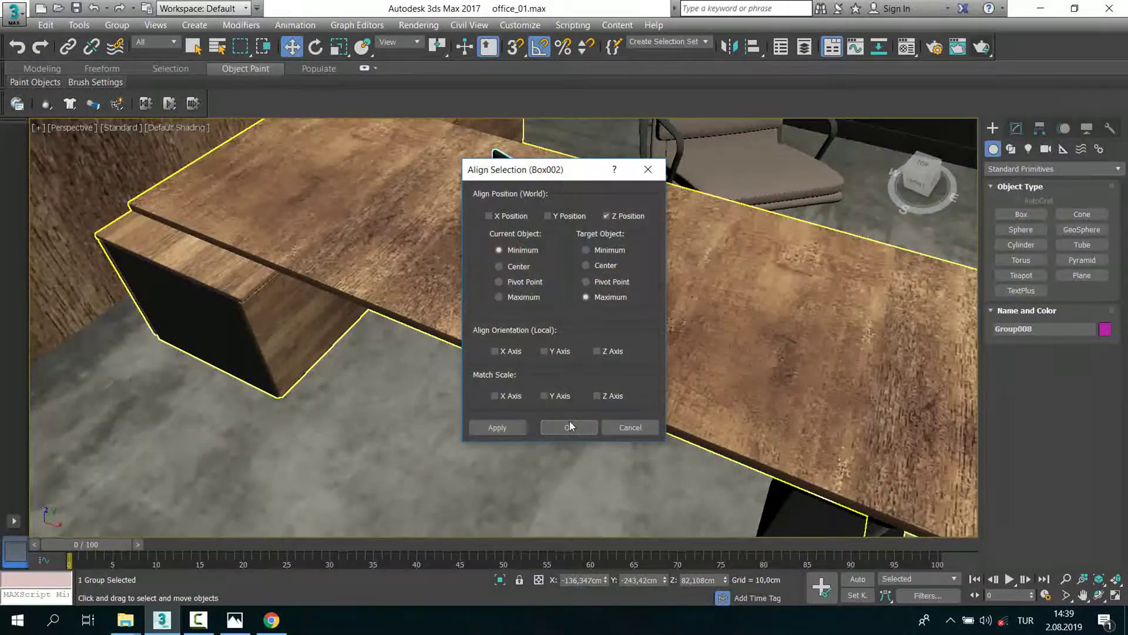
pyautogui.click(569, 423)
pyautogui.moveTo(473, 369)
pyautogui.keyDown('alt'); pyautogui.mouseDown(button='middle')
pyautogui.moveTo(442, 291)
pyautogui.moveTo(166, 618)
pyautogui.mouseUp(button='middle'); pyautogui.keyUp('alt')
pyautogui.scroll(-5, 464, 347)
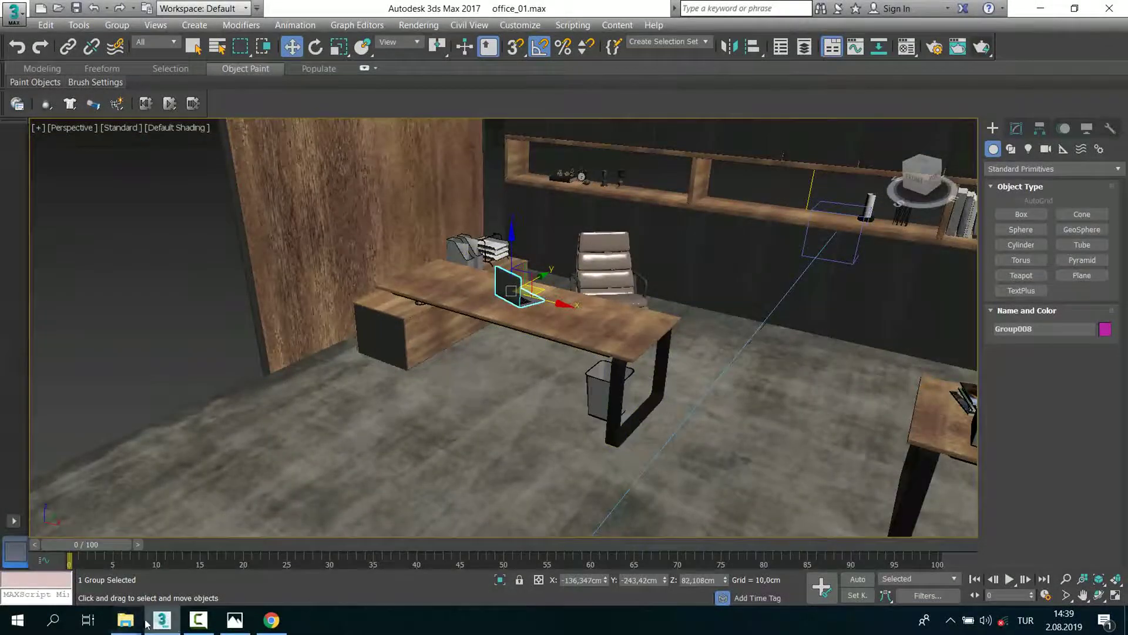
pyautogui.moveTo(125, 620)
pyautogui.click(235, 558)
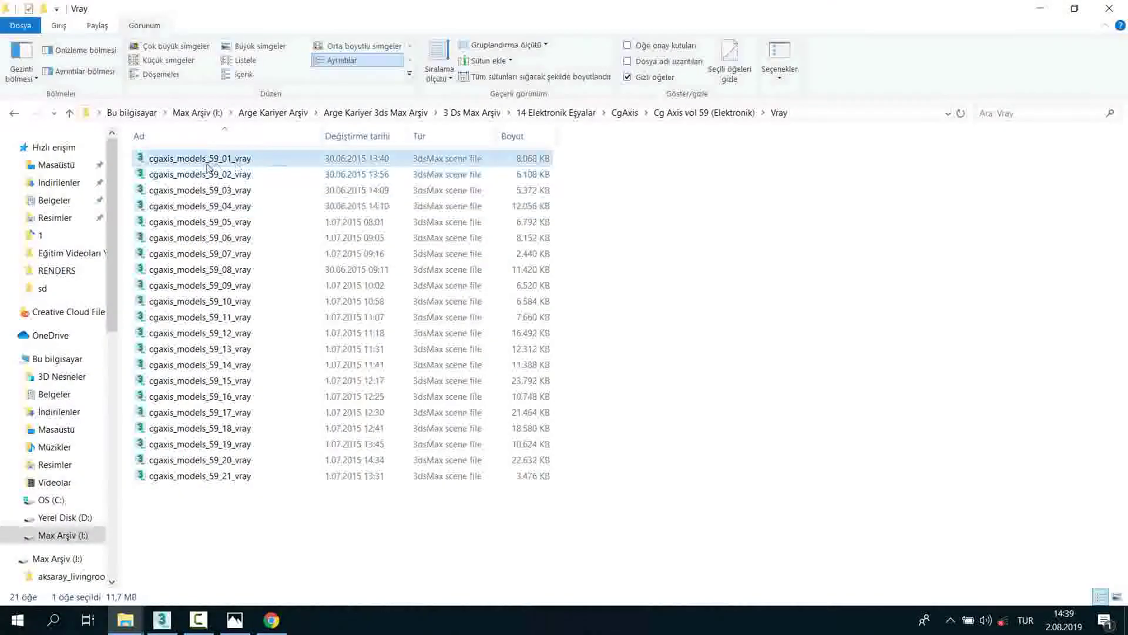
# Step: Browse the electronics preview images in the Cg Axis vol 59 Render folder
pyautogui.moveTo(179, 159); pyautogui.dragTo(206, 141)
pyautogui.press('BackSpace')
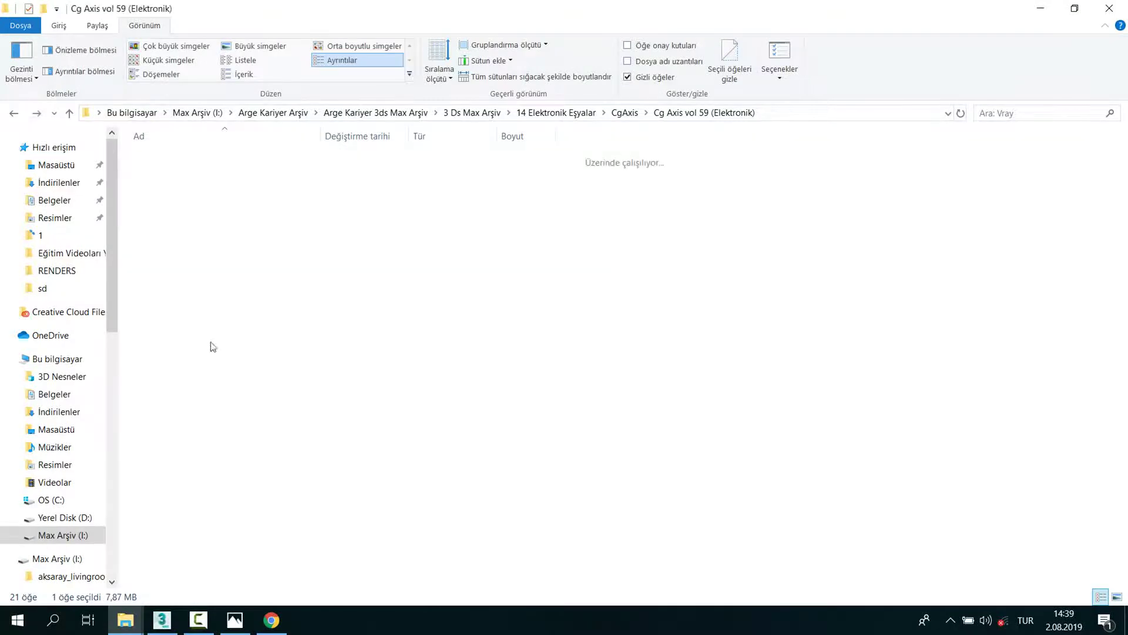
pyautogui.doubleClick(191, 175)
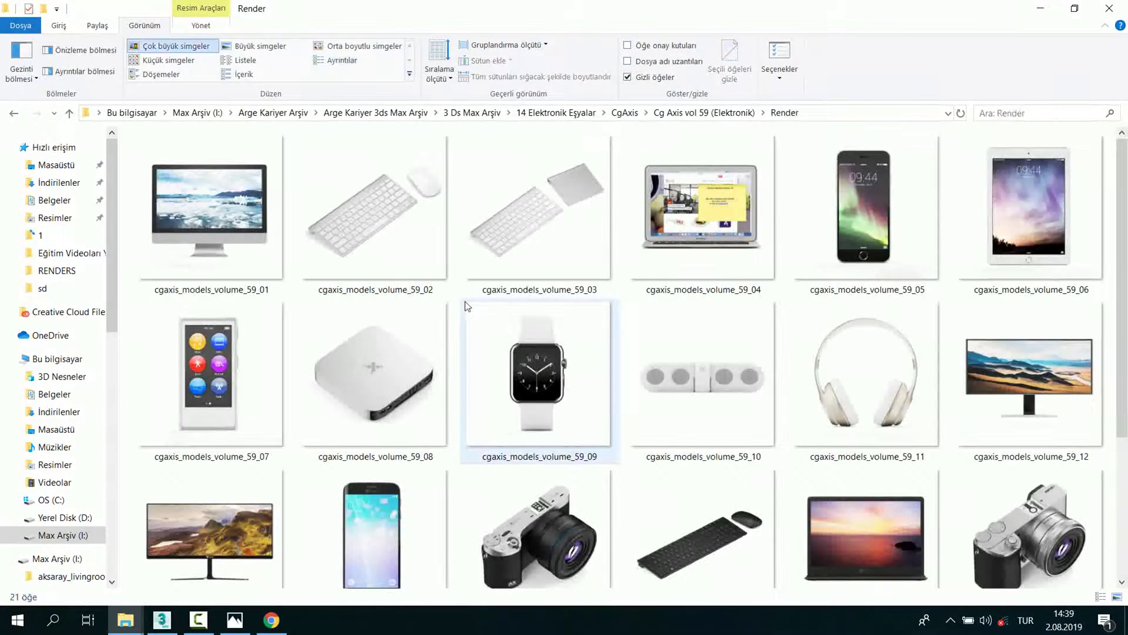
pyautogui.scroll(-1, 533, 376)
pyautogui.scroll(-3, 534, 377)
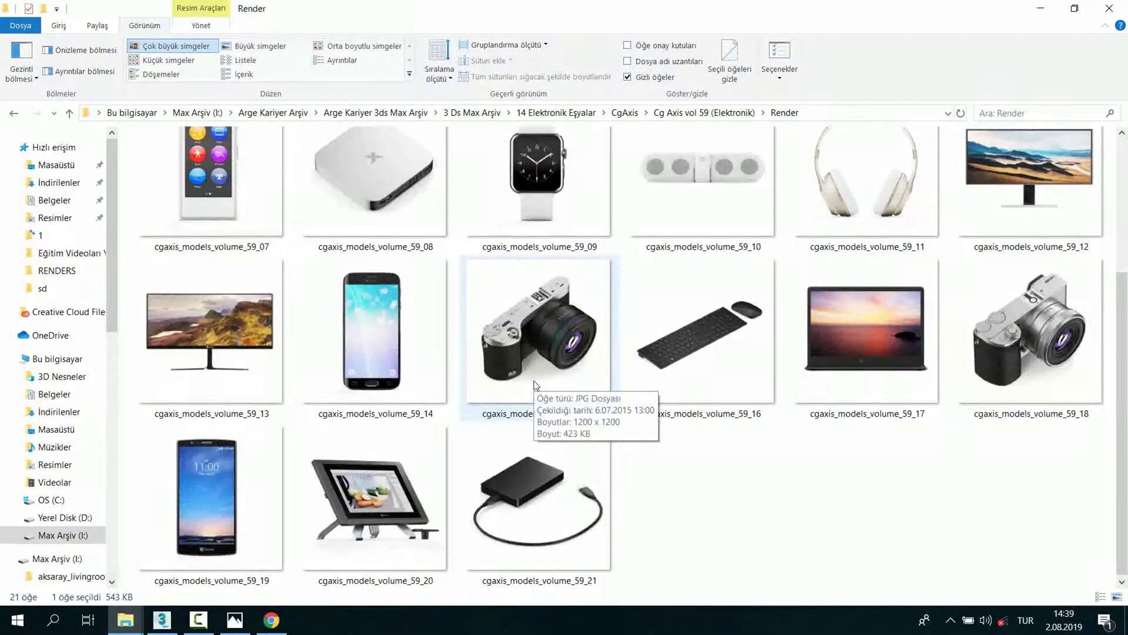
pyautogui.scroll(3, 225, 242)
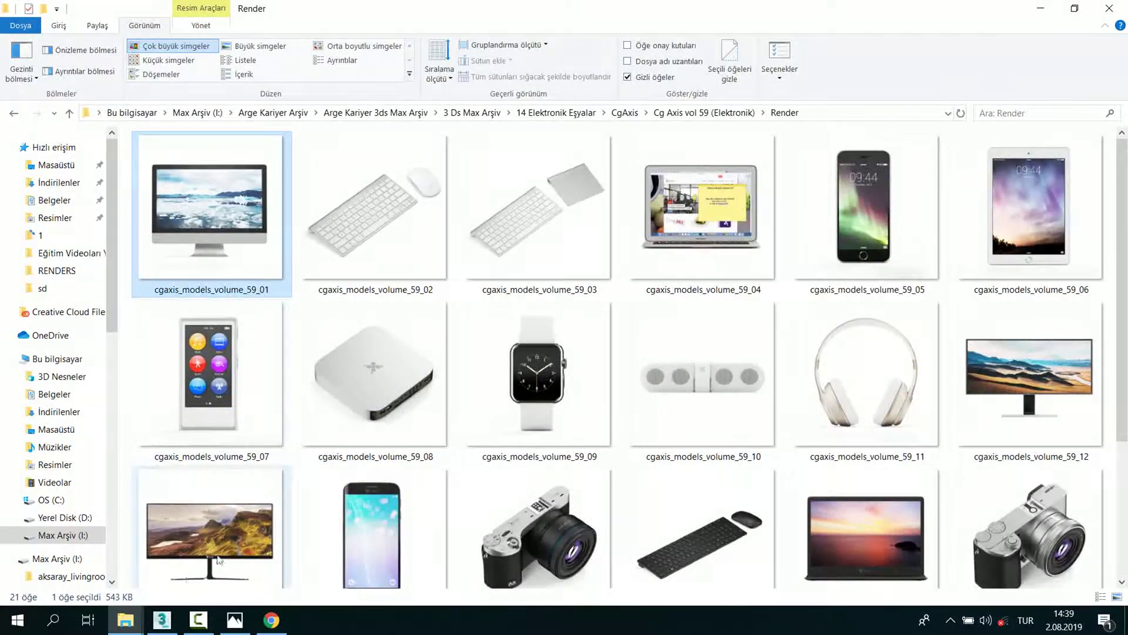
# Step: From the Vray folder, drop cgaxis_models_59_01_vray into 3ds Max and merge it
pyautogui.press('BackSpace')
pyautogui.doubleClick(230, 188)
pyautogui.moveTo(232, 158)
pyautogui.mouseDown()
pyautogui.moveTo(169, 628)
pyautogui.moveTo(147, 458)
pyautogui.mouseUp()
pyautogui.click(180, 431)
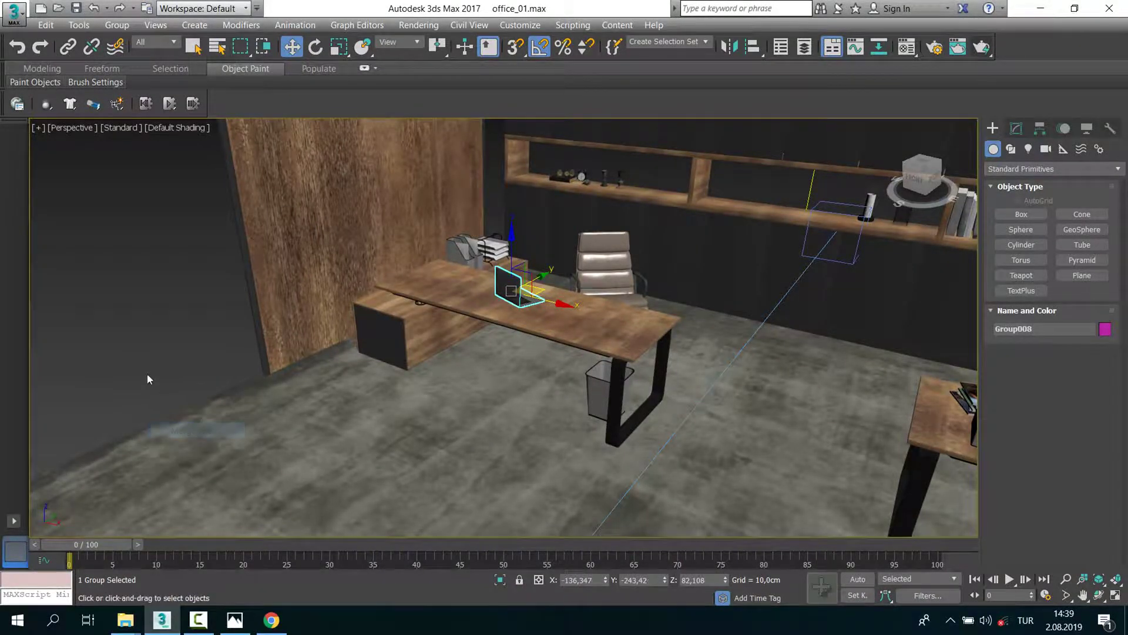
# Step: Frame the merged monitor and group its seven parts as Group009
pyautogui.press('z')
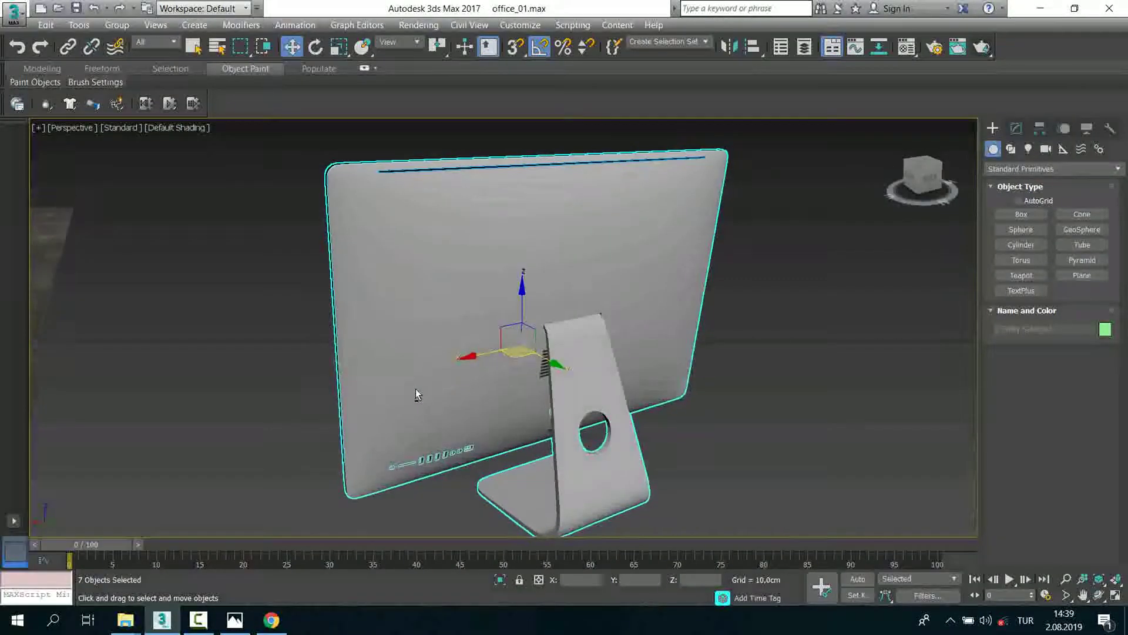
pyautogui.click(117, 25)
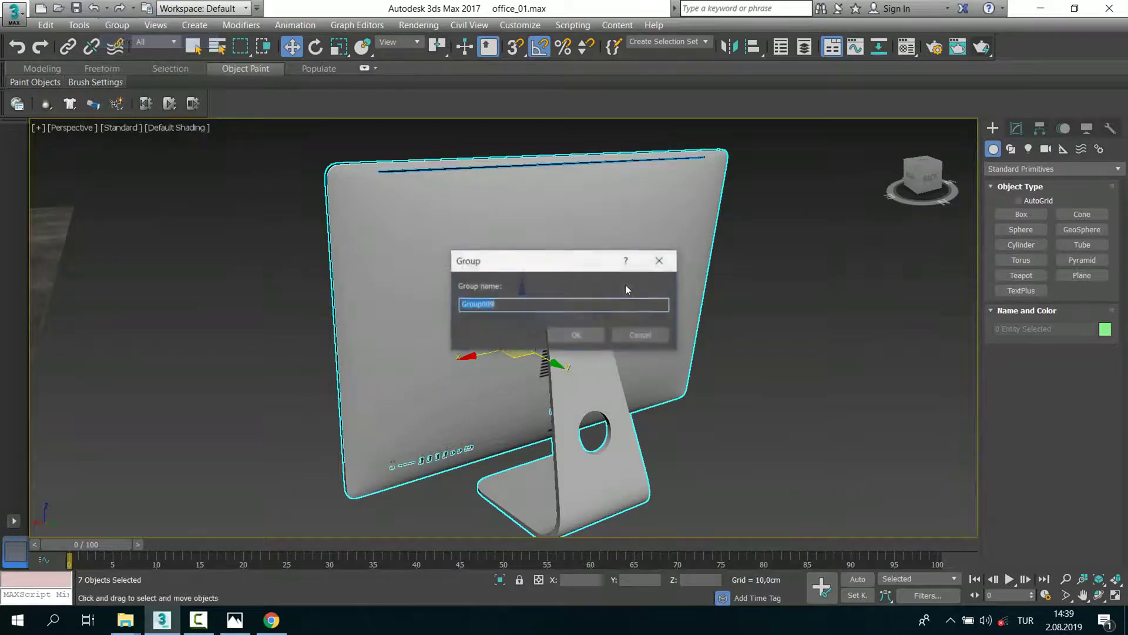
pyautogui.click(601, 333)
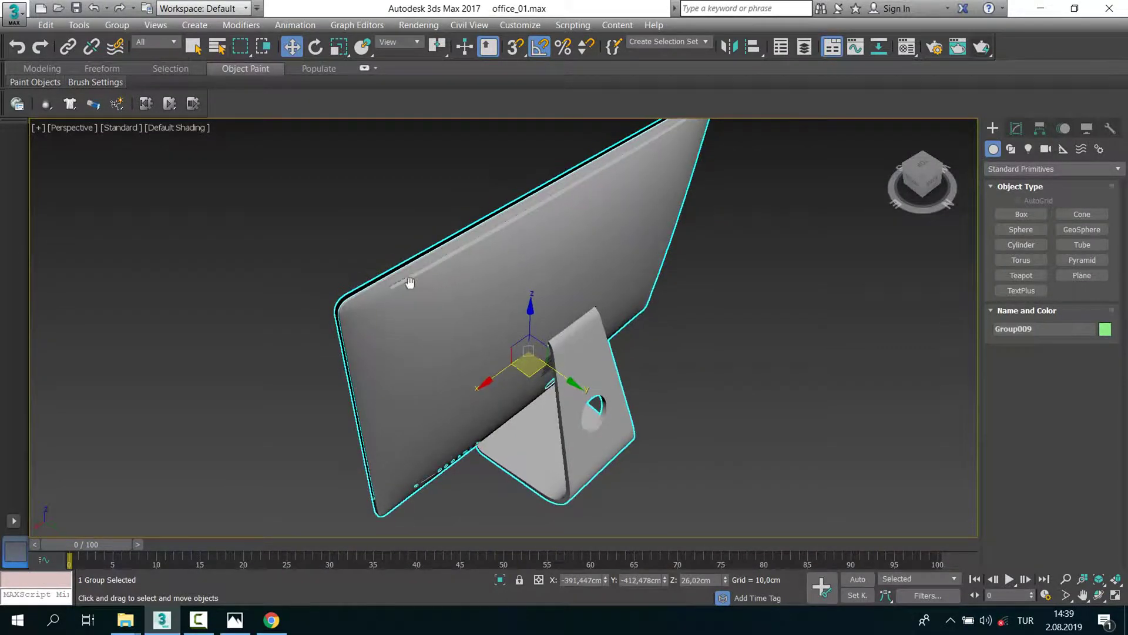
pyautogui.scroll(2, 415, 283)
pyautogui.scroll(3, 407, 286)
pyautogui.scroll(-2, 396, 335)
pyautogui.scroll(-2, 395, 333)
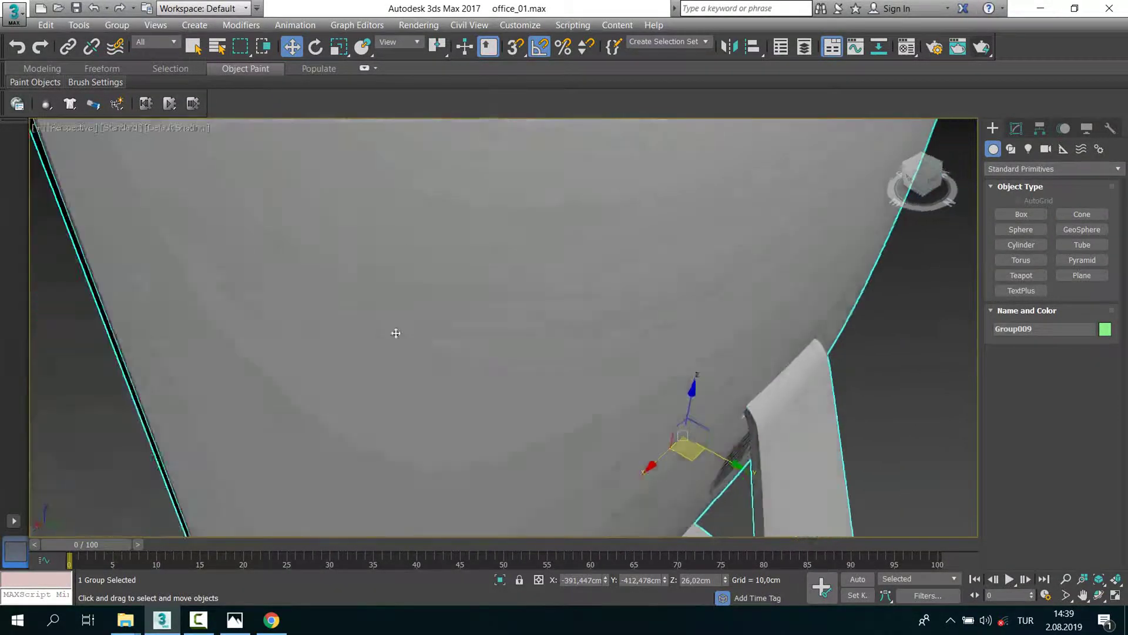
pyautogui.scroll(-2, 408, 411)
pyautogui.scroll(-2, 364, 252)
# Step: Orbit to inspect the monitor's back and side, then reselect Group009 in the four-view layout
pyautogui.click(364, 253)
pyautogui.moveTo(364, 253)
pyautogui.keyDown('alt'); pyautogui.mouseDown(button='middle')
pyautogui.moveTo(378, 270)
pyautogui.moveTo(409, 245)
pyautogui.mouseUp(button='middle'); pyautogui.keyUp('alt')
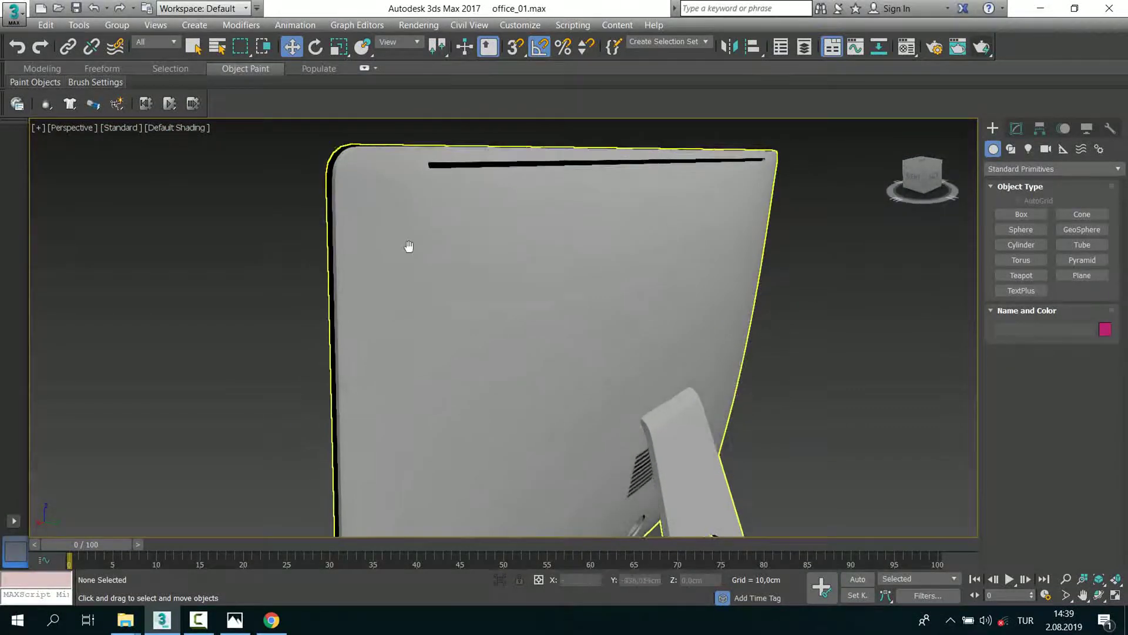
pyautogui.scroll(2, 449, 184)
pyautogui.scroll(2, 414, 207)
pyautogui.scroll(-1, 414, 207)
pyautogui.scroll(-2, 403, 212)
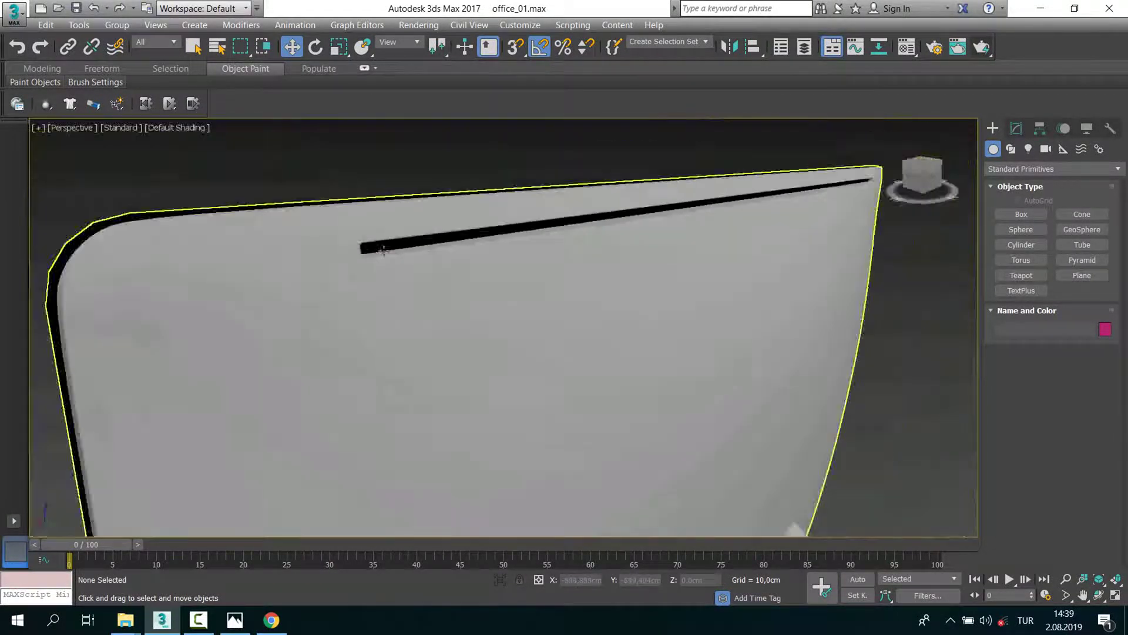
pyautogui.scroll(-2, 403, 211)
pyautogui.keyDown('alt'); pyautogui.moveTo(504, 292); pyautogui.dragTo(365, 311, button='middle'); pyautogui.keyUp('alt')
pyautogui.scroll(-3, 404, 304)
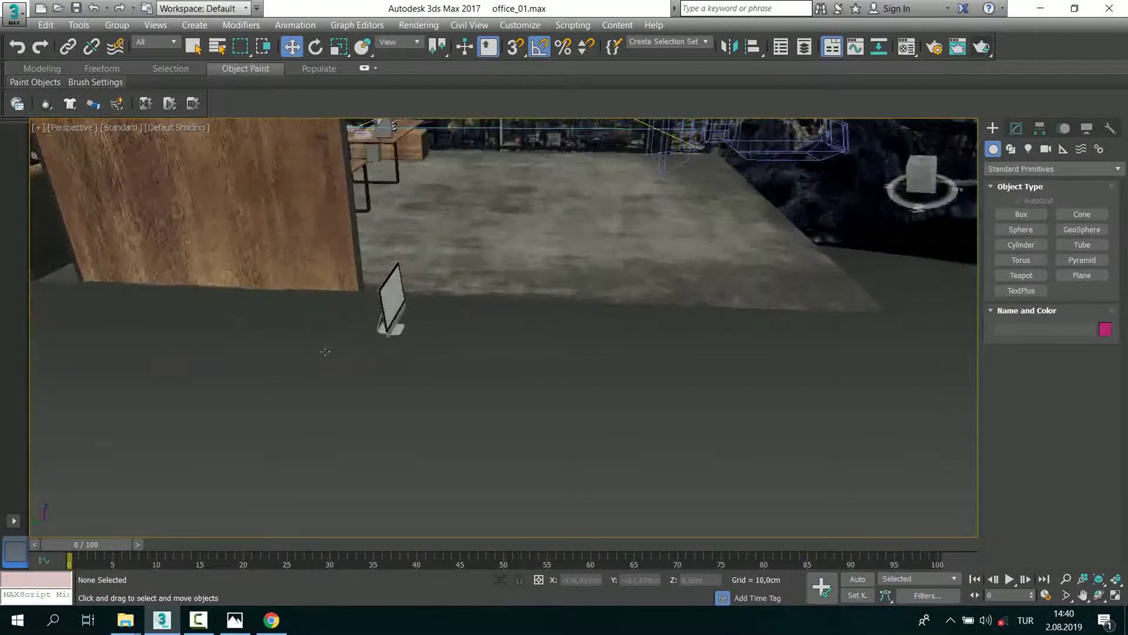
pyautogui.click(392, 300)
pyautogui.scroll(3, 352, 306)
pyautogui.hotkey('alt', 'w')
pyautogui.hotkey('alt', 'w')
pyautogui.scroll(-2, 350, 329)
pyautogui.scroll(2, 350, 330)
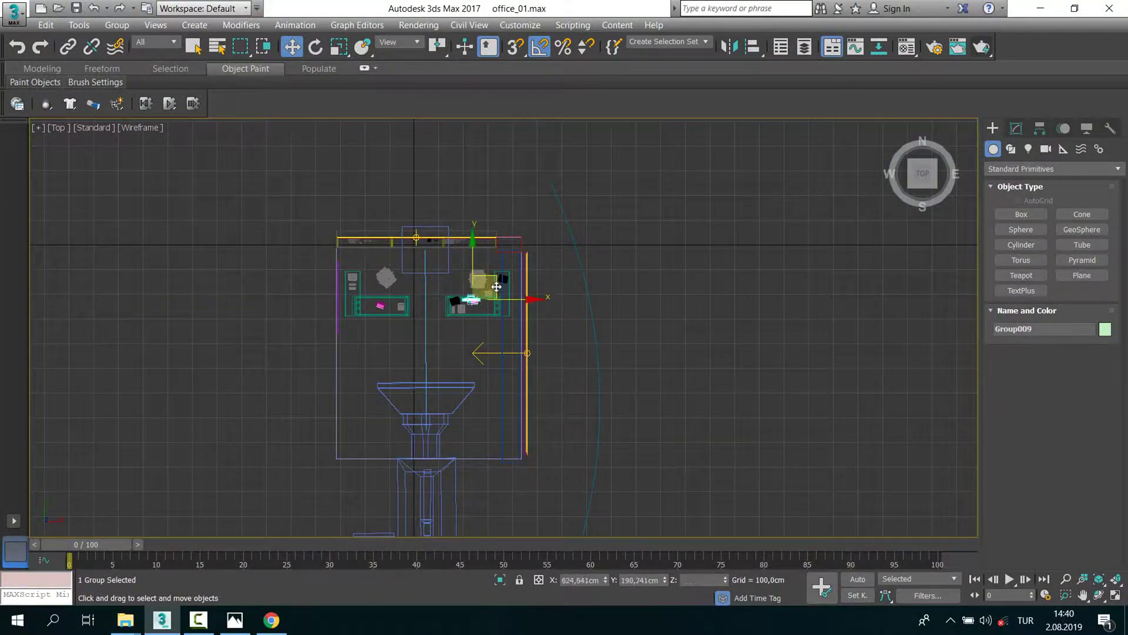
# Step: Move the monitor group over the right desk and turn it around in the Top view
pyautogui.scroll(2, 495, 283)
pyautogui.scroll(2, 470, 294)
pyautogui.scroll(3, 455, 309)
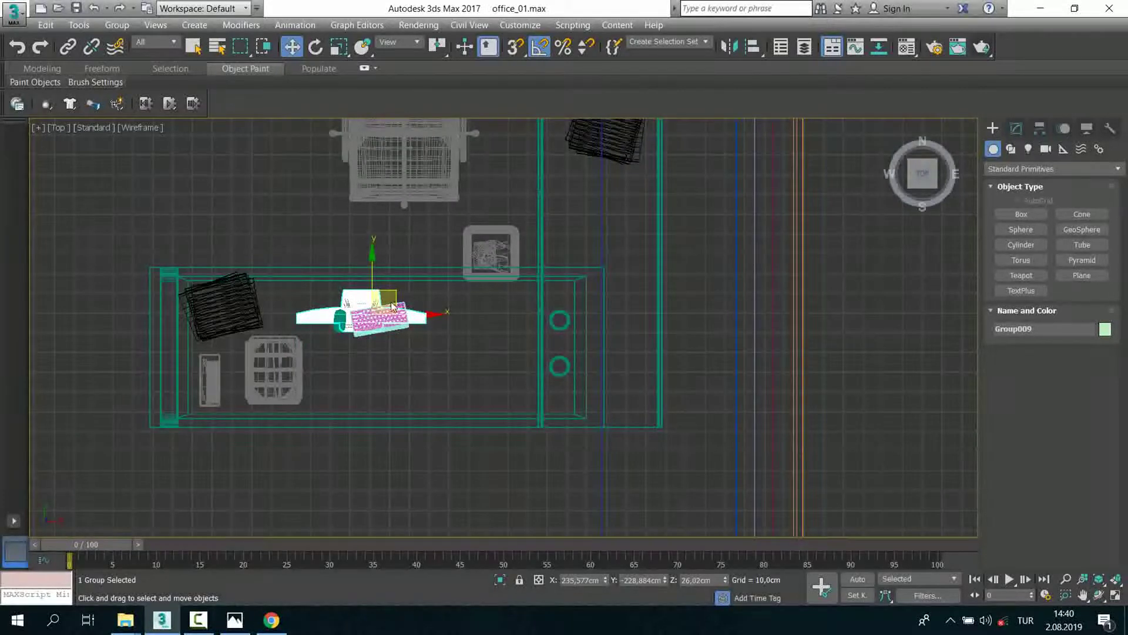
pyautogui.moveTo(397, 292); pyautogui.dragTo(496, 338)
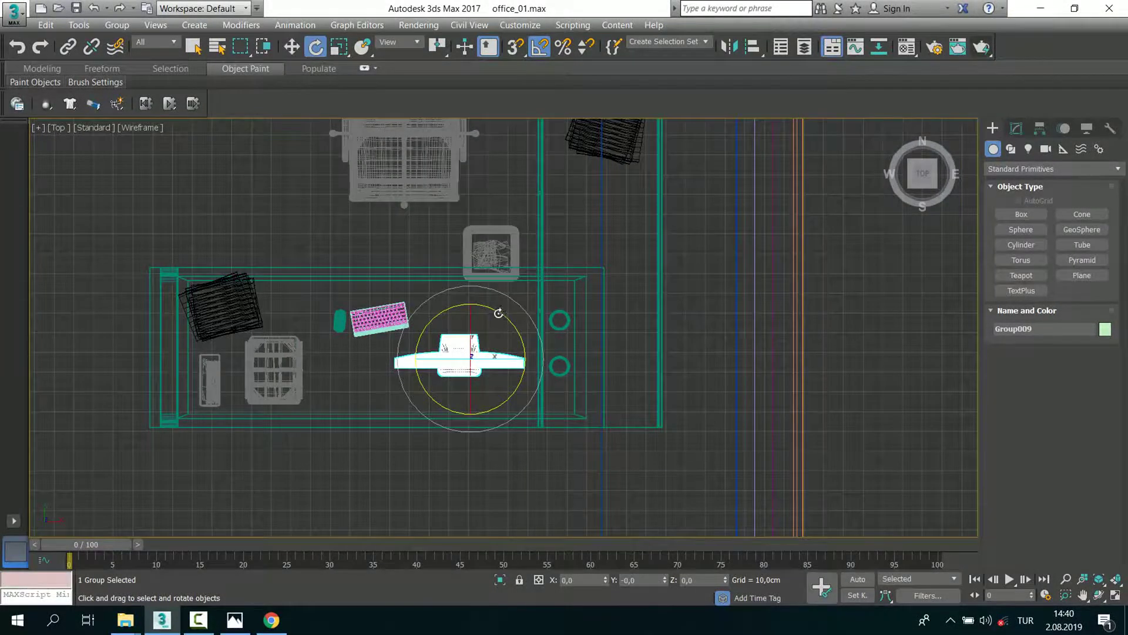
pyautogui.moveTo(499, 313); pyautogui.dragTo(539, 383)
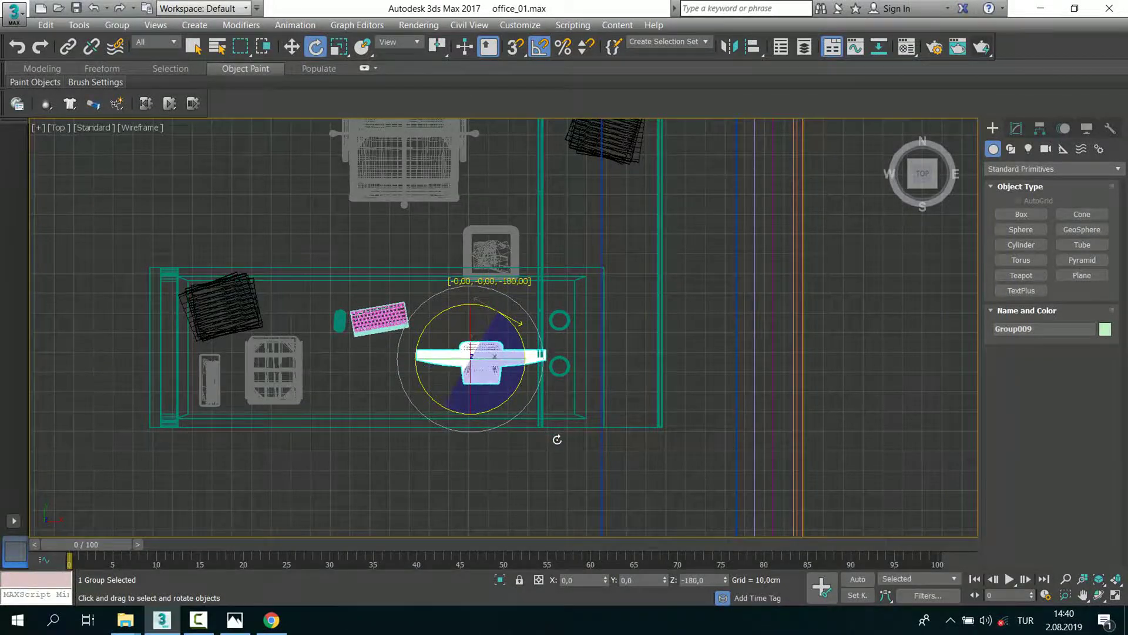
pyautogui.scroll(2, 518, 381)
pyautogui.scroll(1, 541, 382)
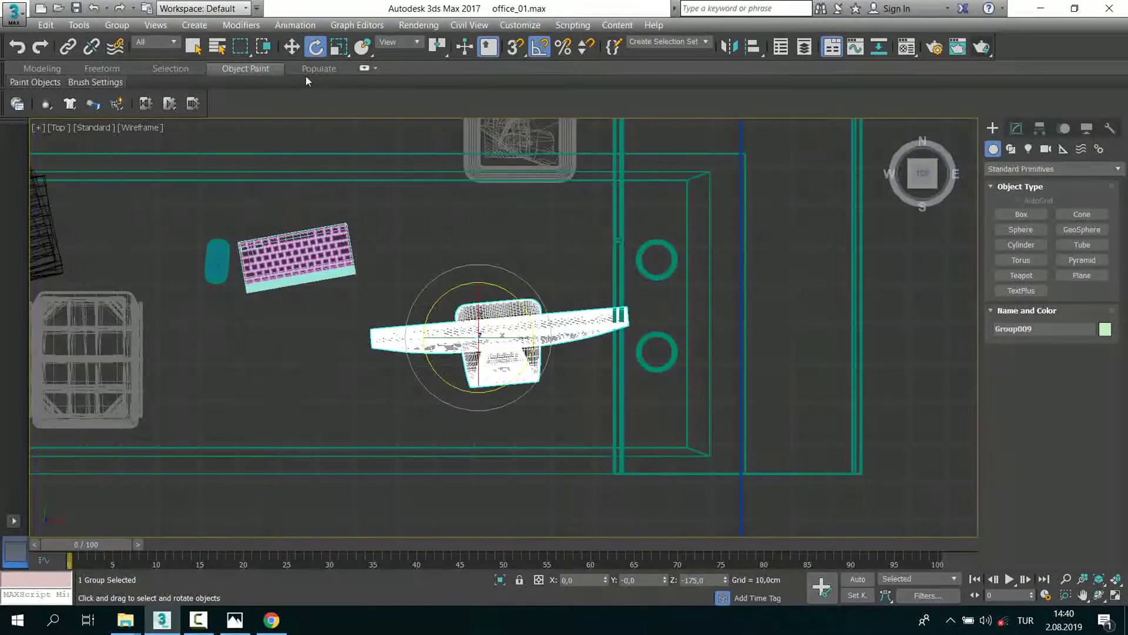
# Step: Align the monitor group onto the desk top in the perspective view
pyautogui.hotkey('alt', 'w')
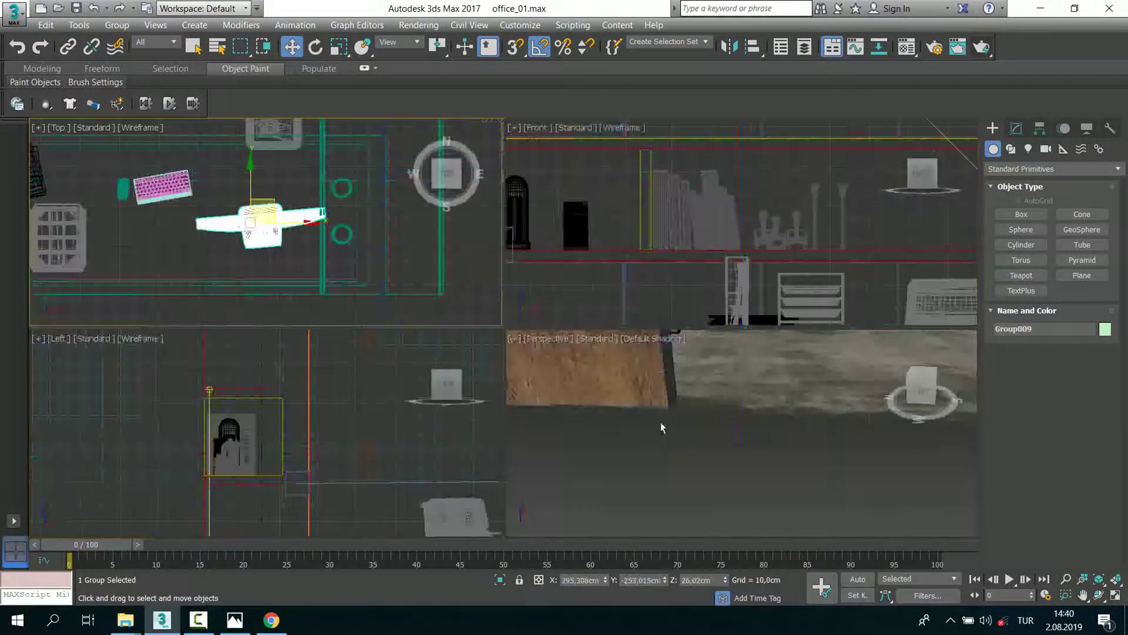
pyautogui.hotkey('alt', 'w')
pyautogui.press('z')
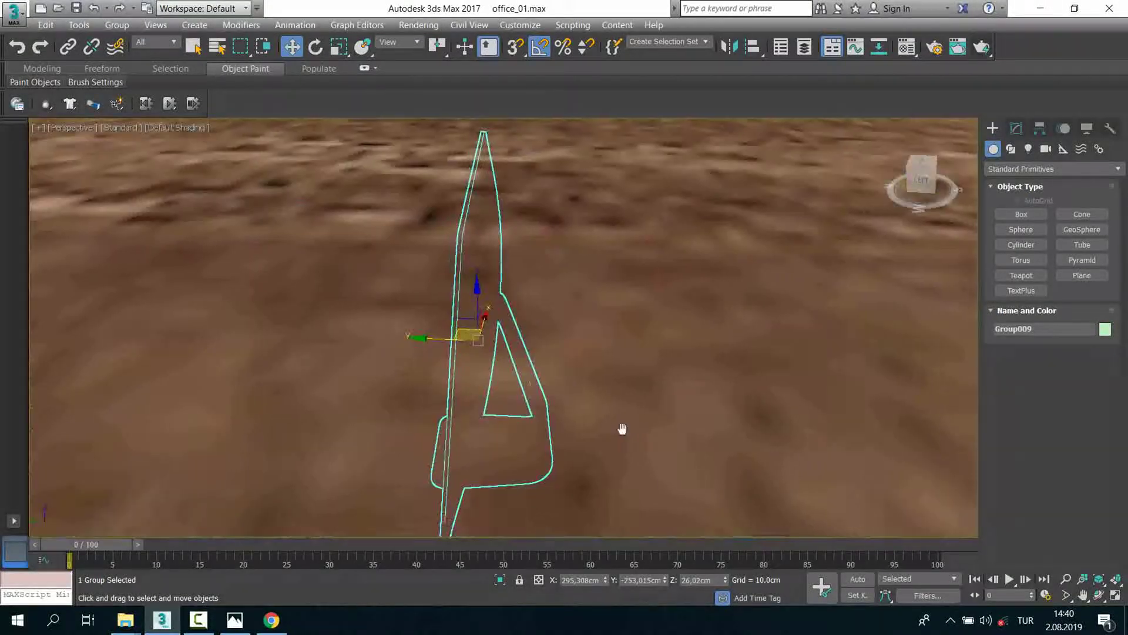
pyautogui.scroll(-10, 503, 420)
pyautogui.keyDown('alt'); pyautogui.moveTo(503, 421); pyautogui.dragTo(652, 27, button='middle'); pyautogui.keyUp('alt')
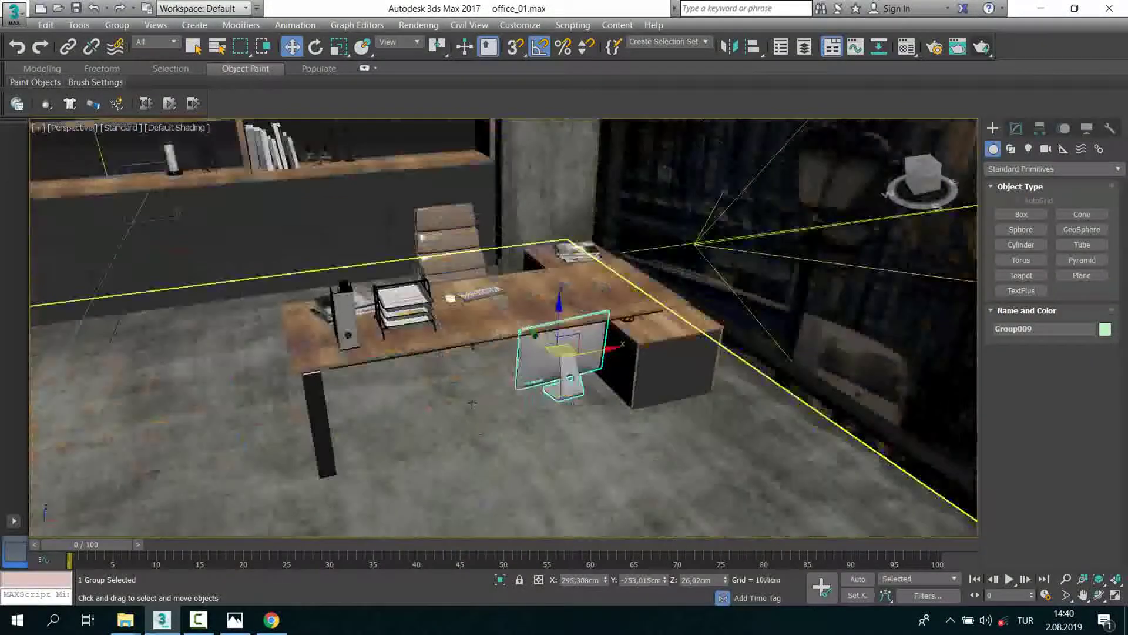
pyautogui.click(505, 335)
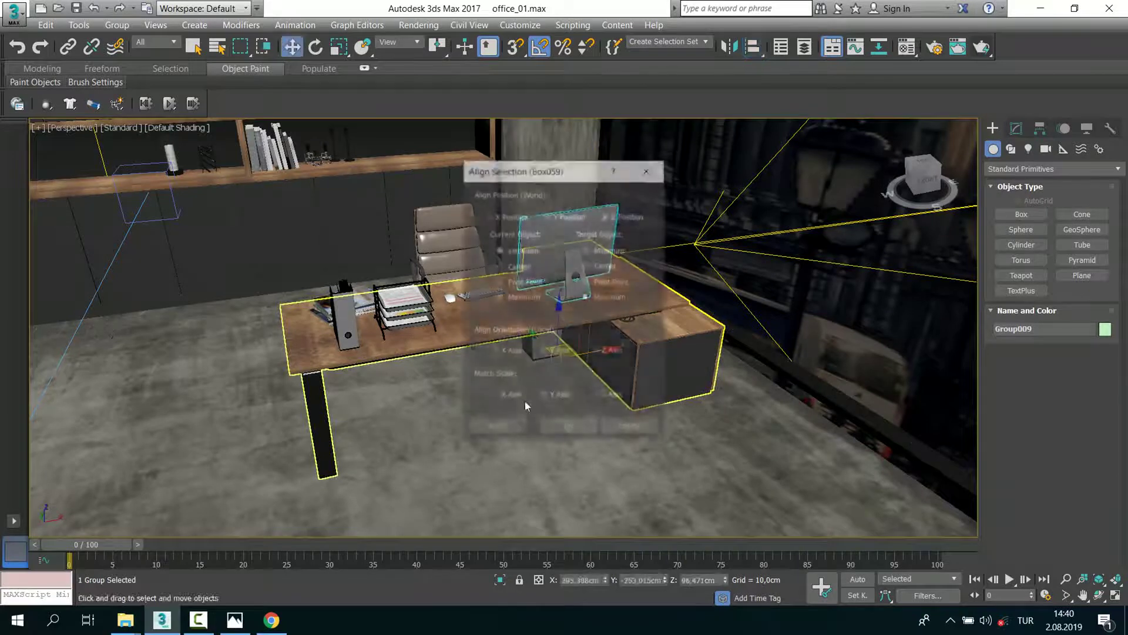
pyautogui.click(567, 429)
# Step: Check the office from the camera view and zoom onto the laptop on the left desk
pyautogui.press('c')
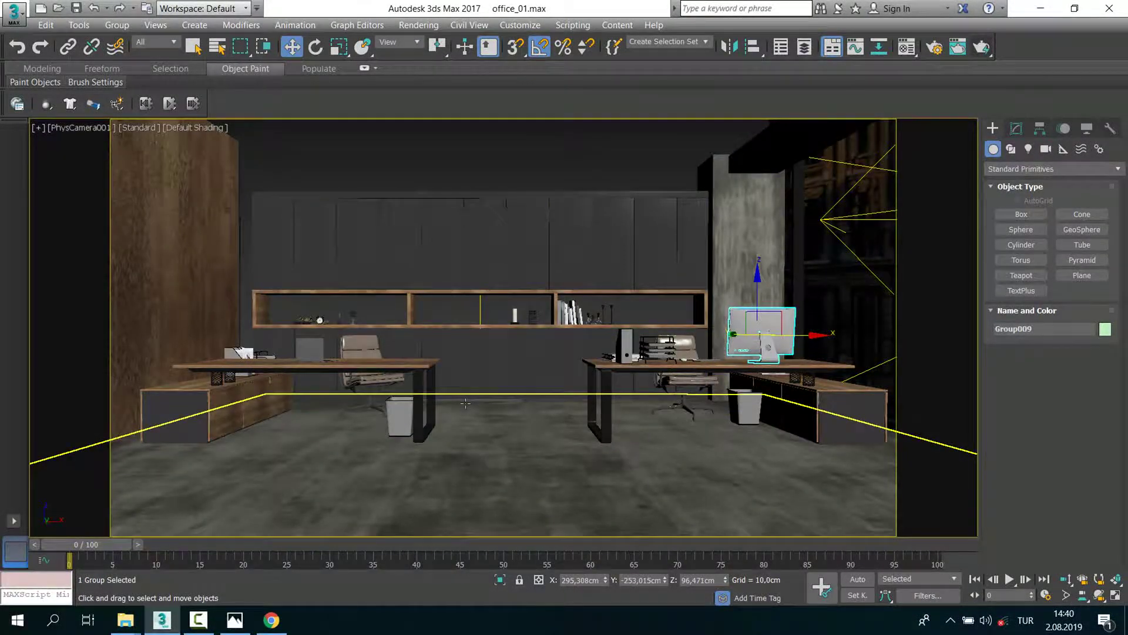
pyautogui.keyDown('alt'); pyautogui.moveTo(465, 404); pyautogui.dragTo(391, 279, button='middle'); pyautogui.keyUp('alt')
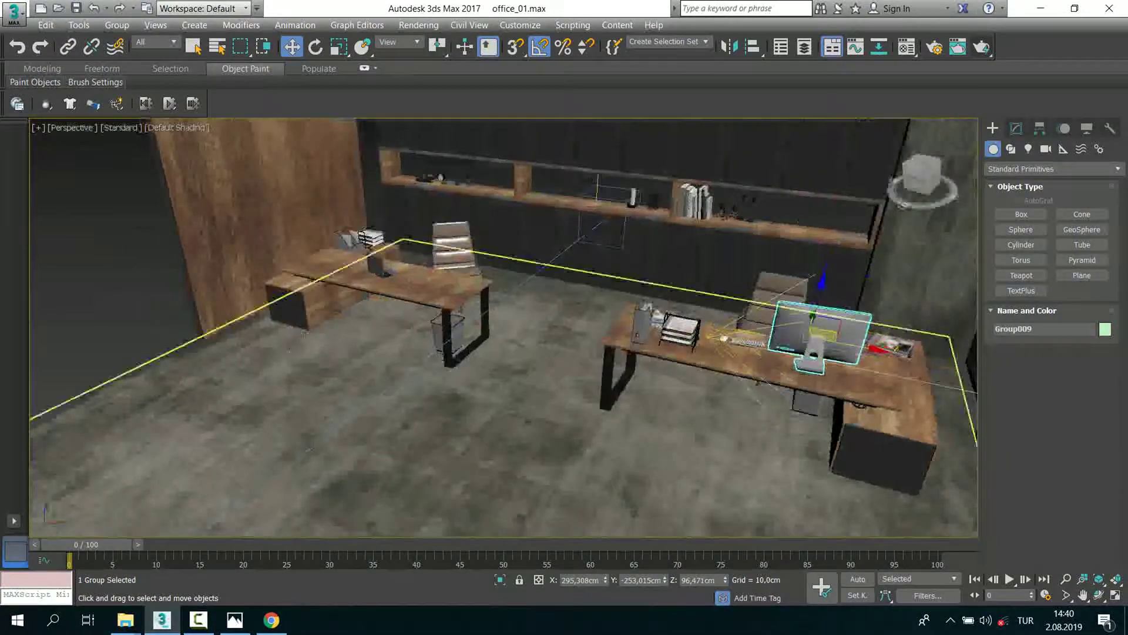
pyautogui.click(390, 279)
pyautogui.press('z')
pyautogui.scroll(-10, 353, 294)
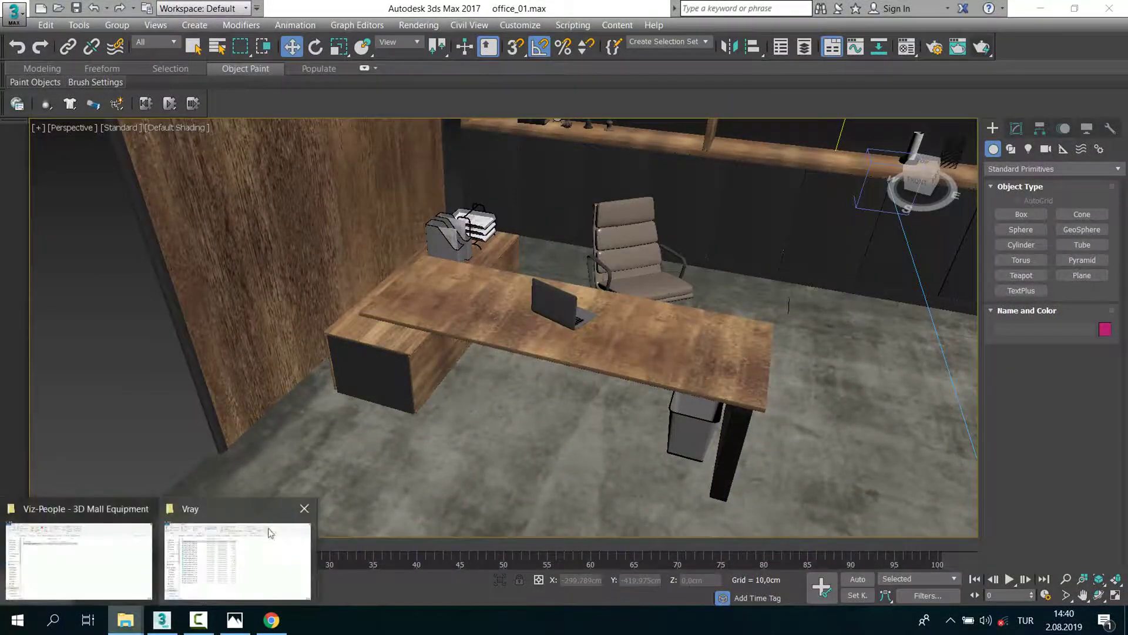
# Step: Open the Render folder and view the hard drive, camera and laptop preview images
pyautogui.moveTo(125, 620)
pyautogui.click(236, 552)
pyautogui.press('BackSpace')
pyautogui.doubleClick(163, 173)
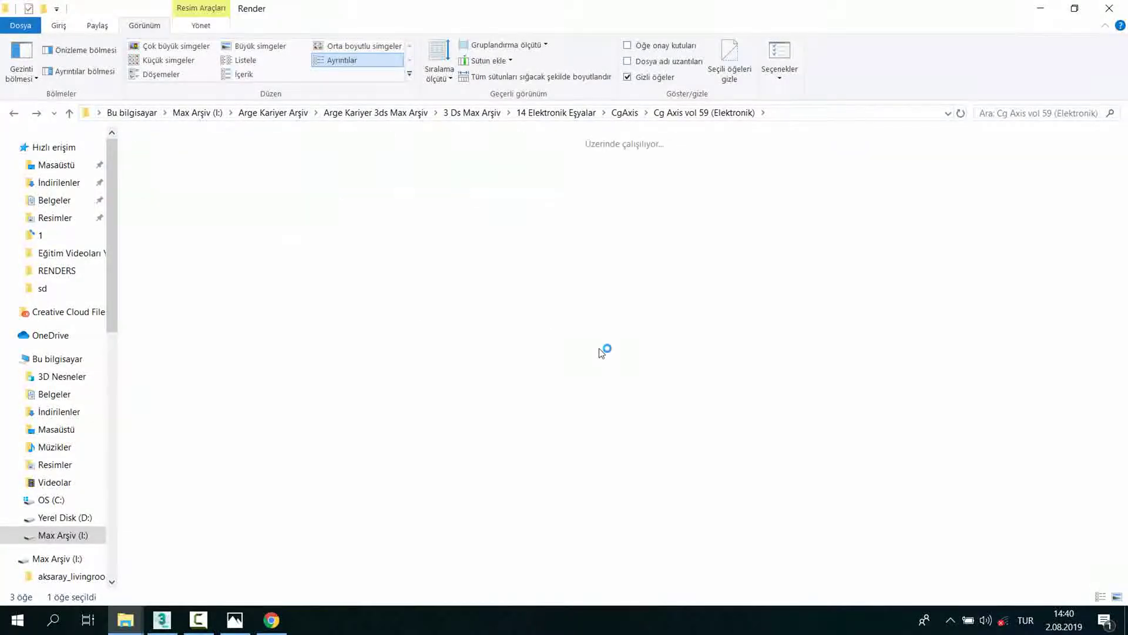
pyautogui.scroll(-3, 587, 424)
pyautogui.click(588, 429)
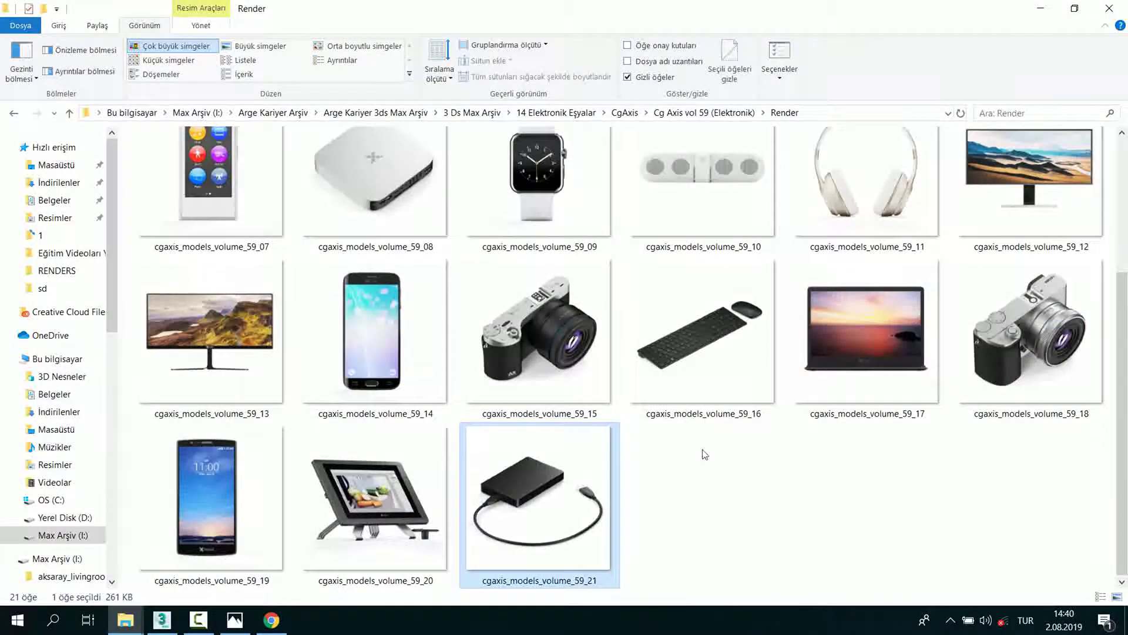
pyautogui.click(612, 350)
pyautogui.scroll(1, 711, 412)
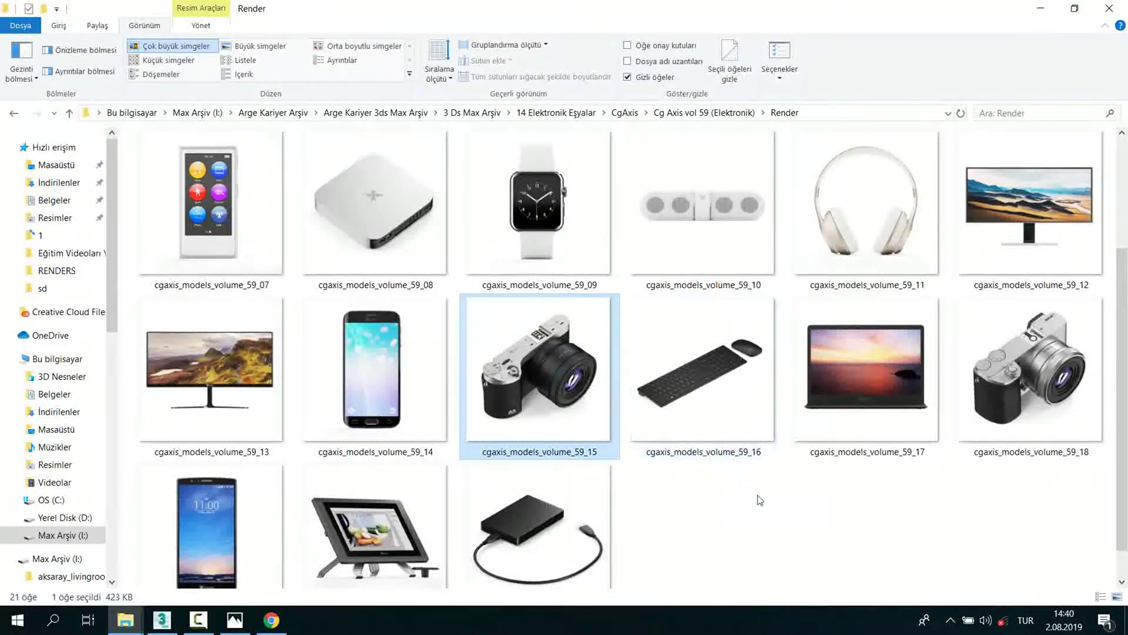
pyautogui.click(887, 420)
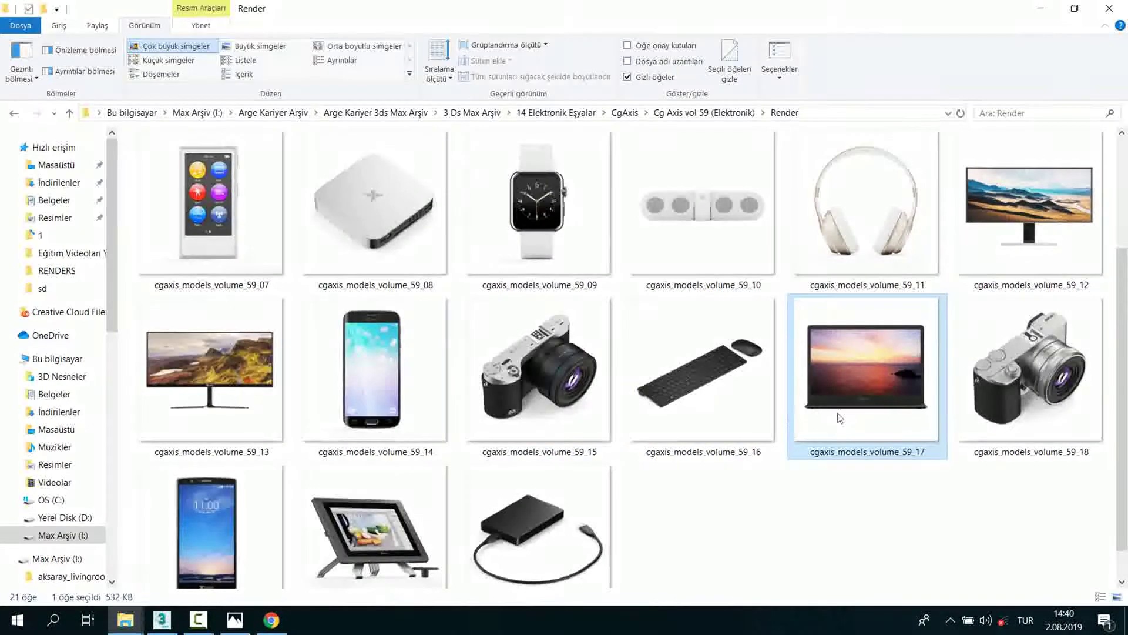
pyautogui.doubleClick(920, 423)
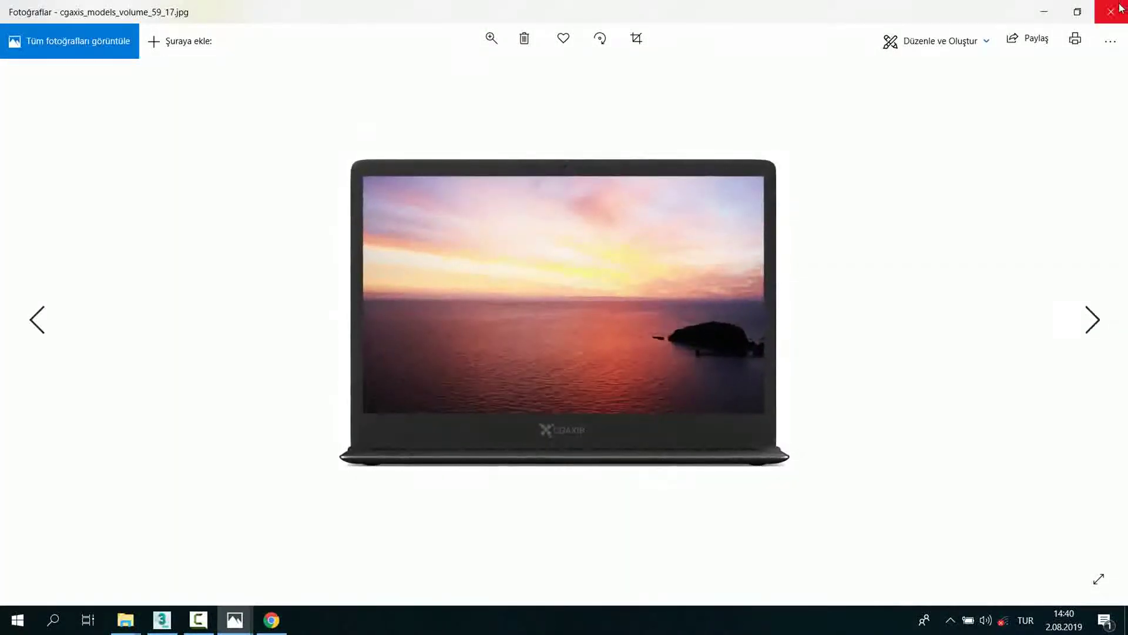
pyautogui.click(1121, 7)
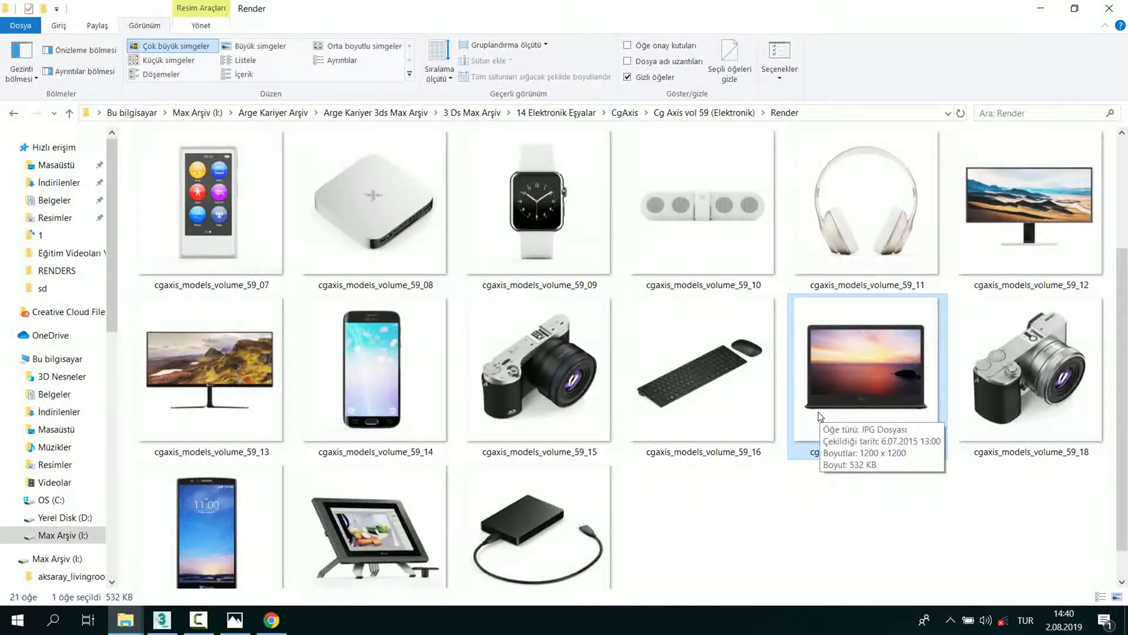
# Step: Look through the mini computer and smartphone (cgaxis_models_volume_59_05) preview images
pyautogui.click(405, 213)
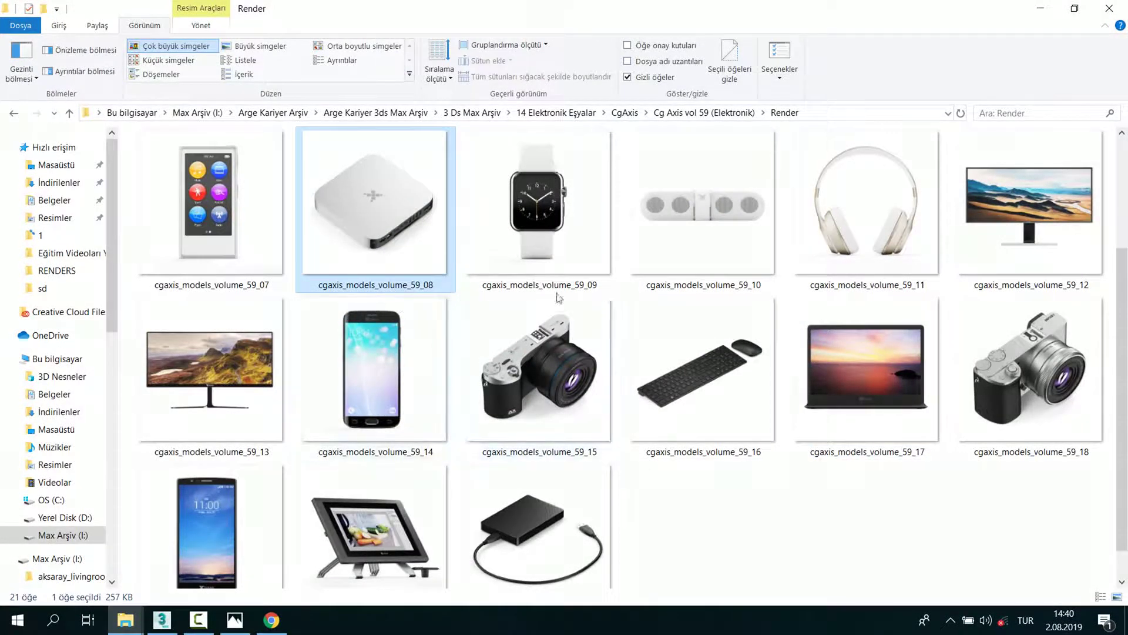
pyautogui.hotkey('alt', 'F4')
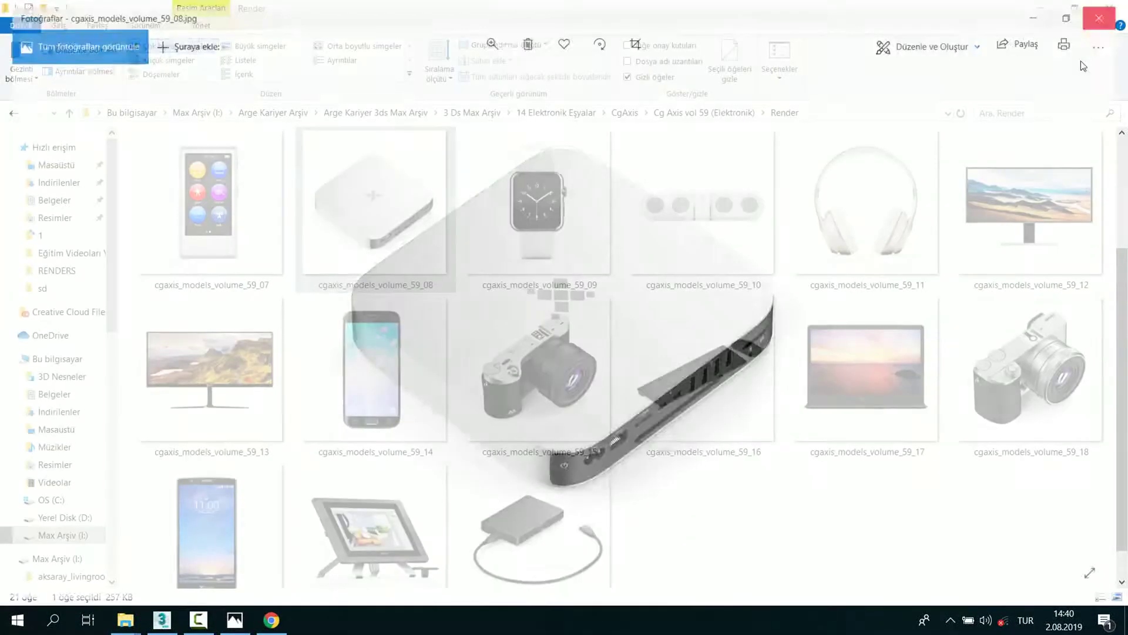
pyautogui.scroll(2, 546, 400)
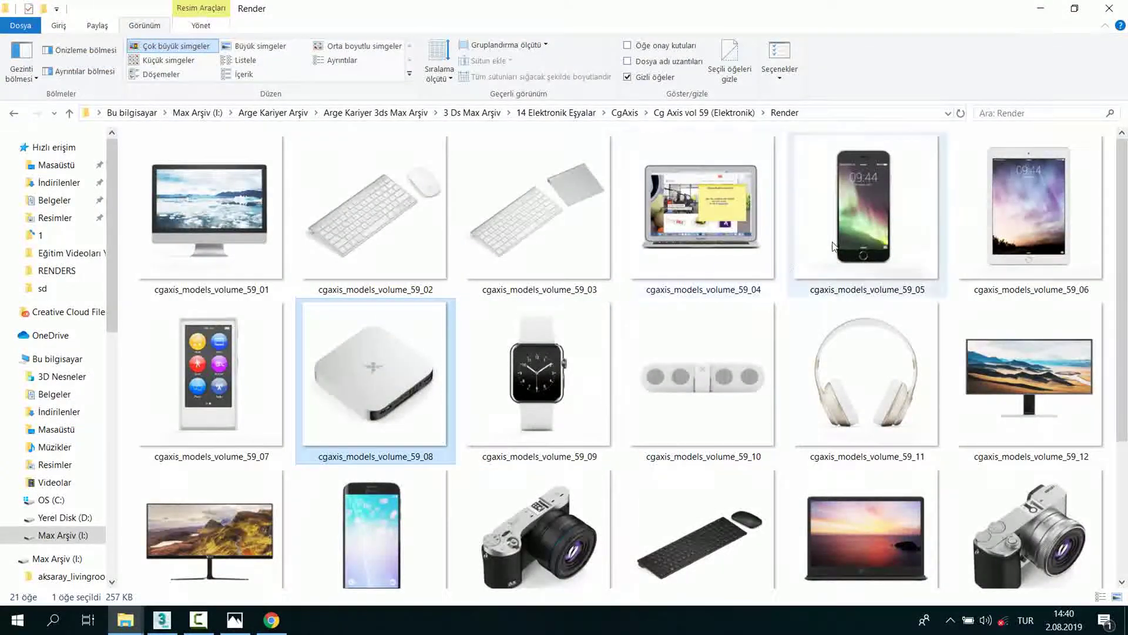
pyautogui.click(840, 182)
pyautogui.scroll(-1, 941, 229)
pyautogui.scroll(1, 954, 229)
pyautogui.click(953, 230)
pyautogui.scroll(-1, 953, 230)
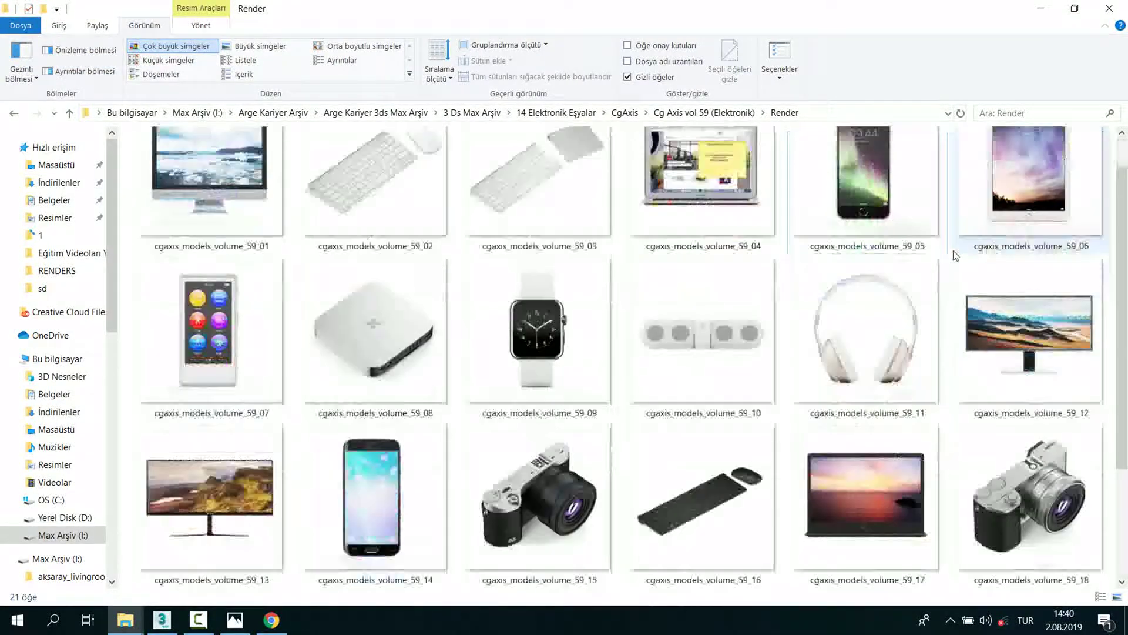
pyautogui.scroll(-3, 788, 497)
pyautogui.click(586, 464)
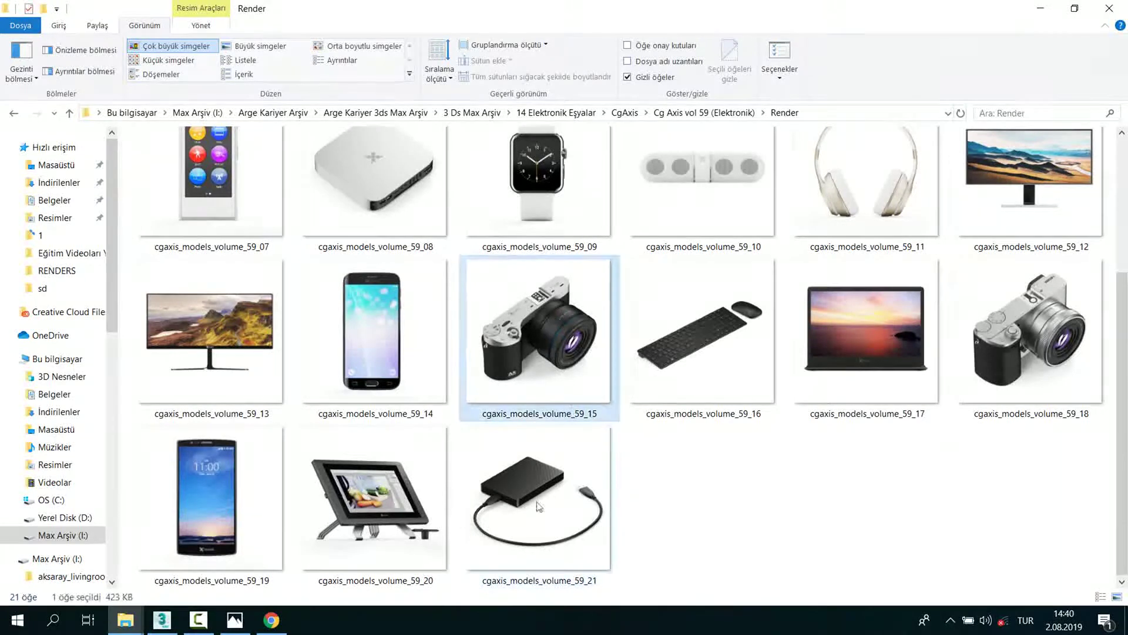
pyautogui.scroll(3, 586, 463)
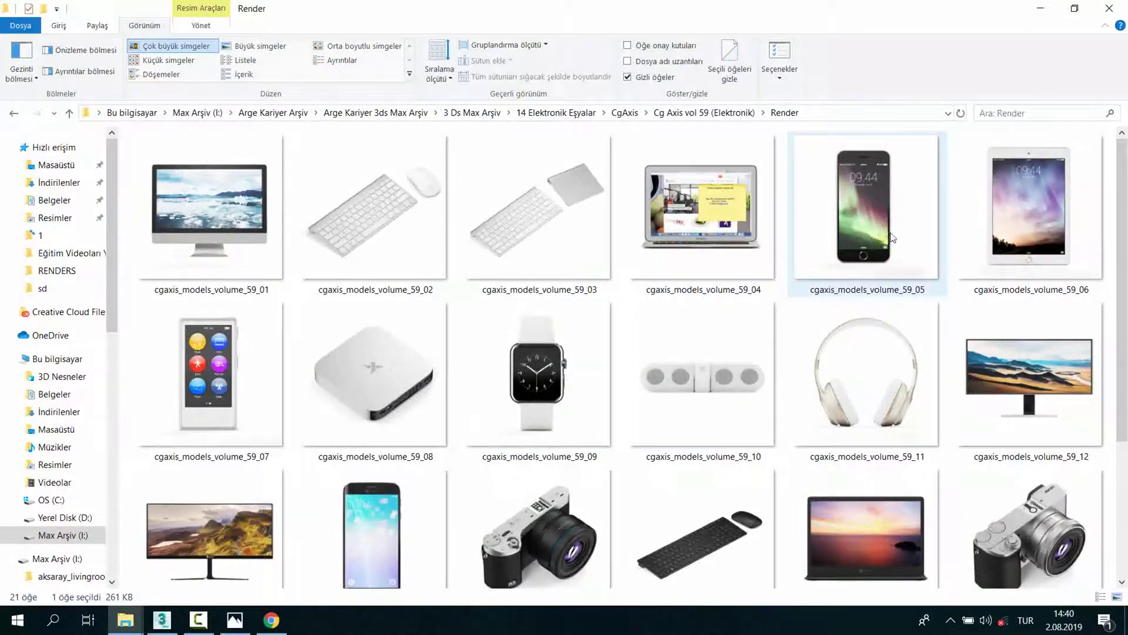
# Step: From the Vray folder, drag the cgaxis_models_59_05_vray phone file into the 3ds Max scene
pyautogui.press('BackSpace')
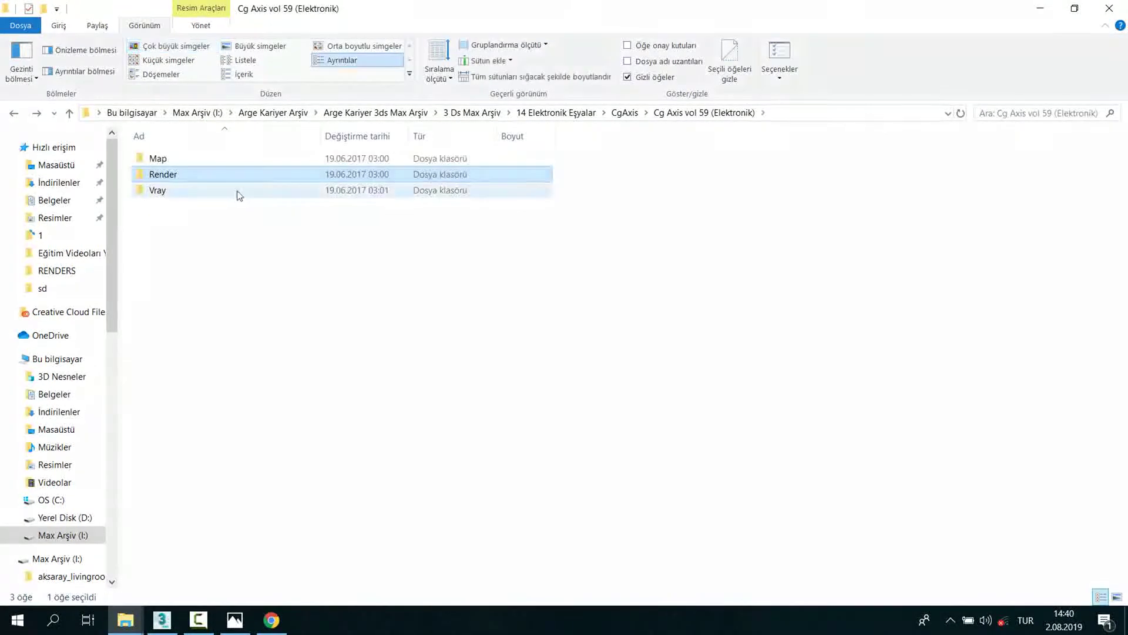
pyautogui.doubleClick(238, 191)
pyautogui.moveTo(211, 222)
pyautogui.mouseDown()
pyautogui.moveTo(247, 559)
pyautogui.moveTo(124, 453)
pyautogui.mouseUp()
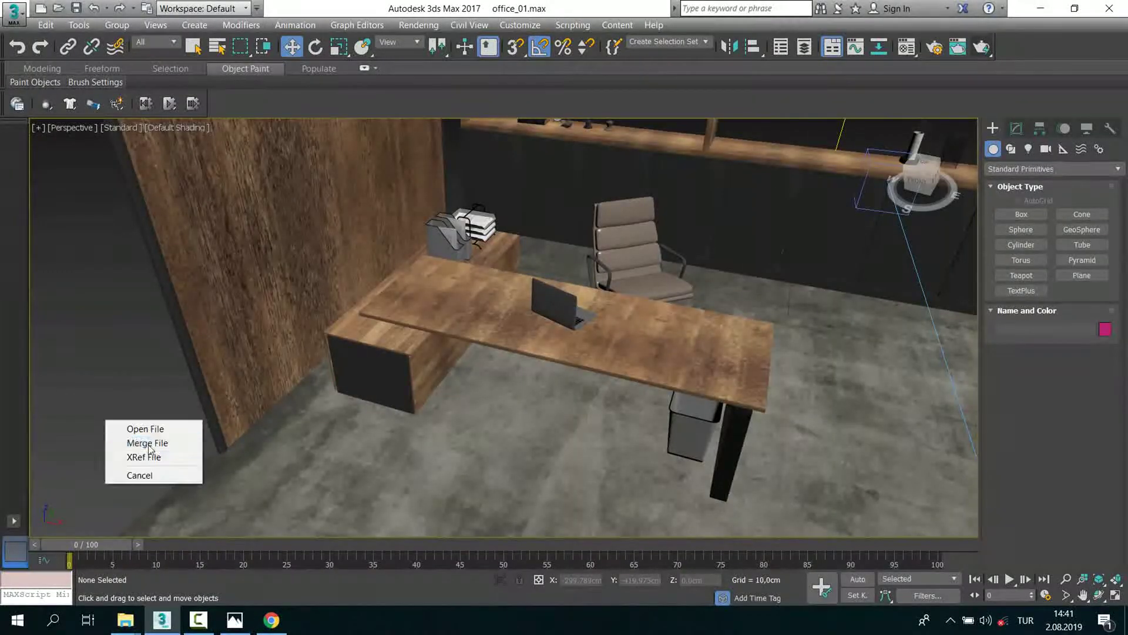
# Step: Merge the smartphone model and group its parts as Group010
pyautogui.moveTo(121, 452); pyautogui.dragTo(120, 449)
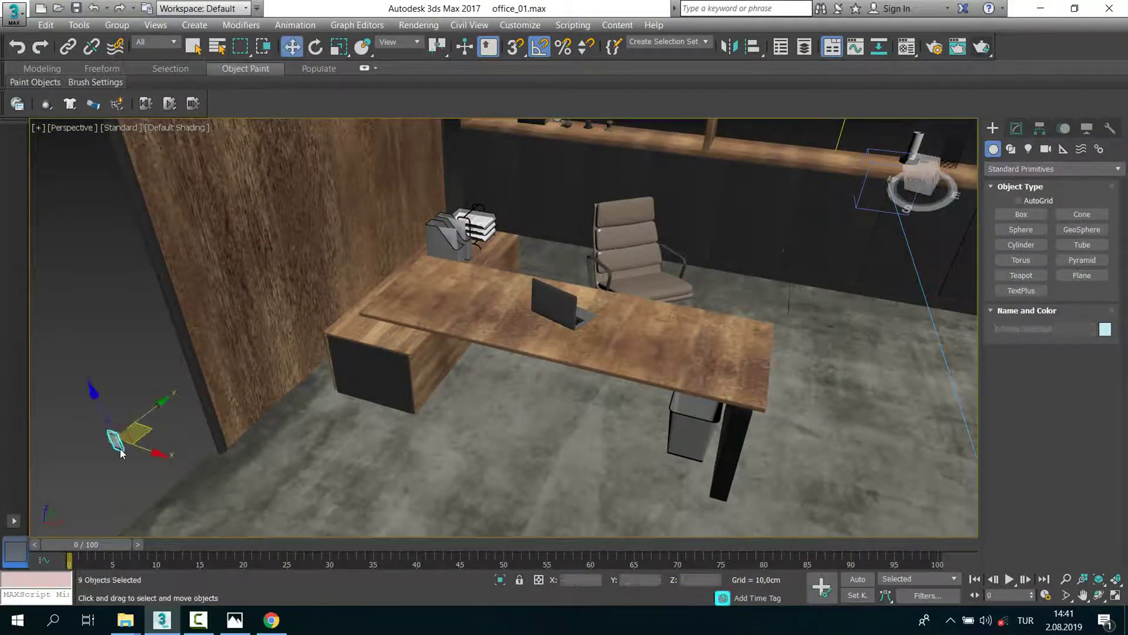
pyautogui.press('z')
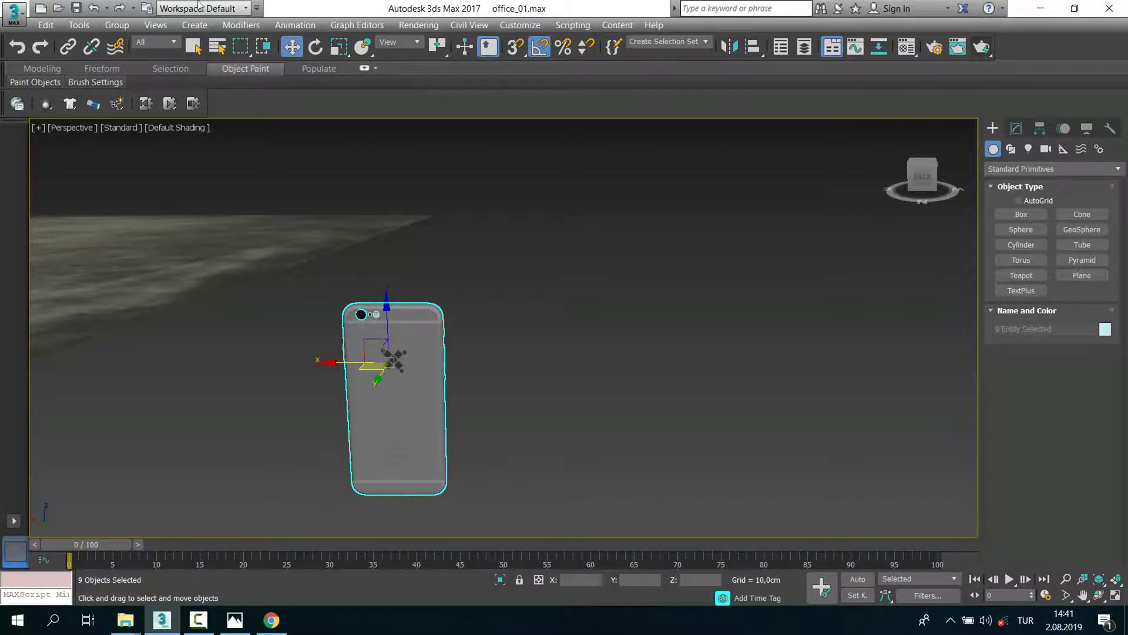
pyautogui.click(115, 25)
pyautogui.click(121, 42)
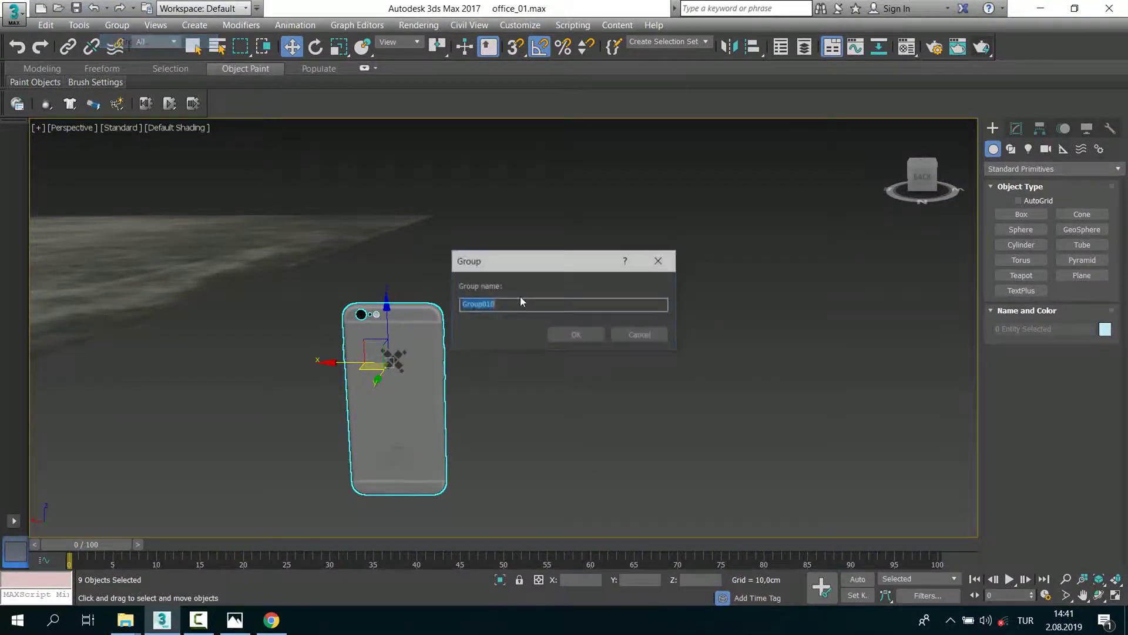
pyautogui.click(581, 335)
# Step: Frame the phone in a maximized Left view to lay it flat
pyautogui.moveTo(582, 336)
pyautogui.keyDown('alt'); pyautogui.mouseDown(button='middle')
pyautogui.moveTo(498, 409)
pyautogui.moveTo(537, 403)
pyautogui.mouseUp(button='middle'); pyautogui.keyUp('alt')
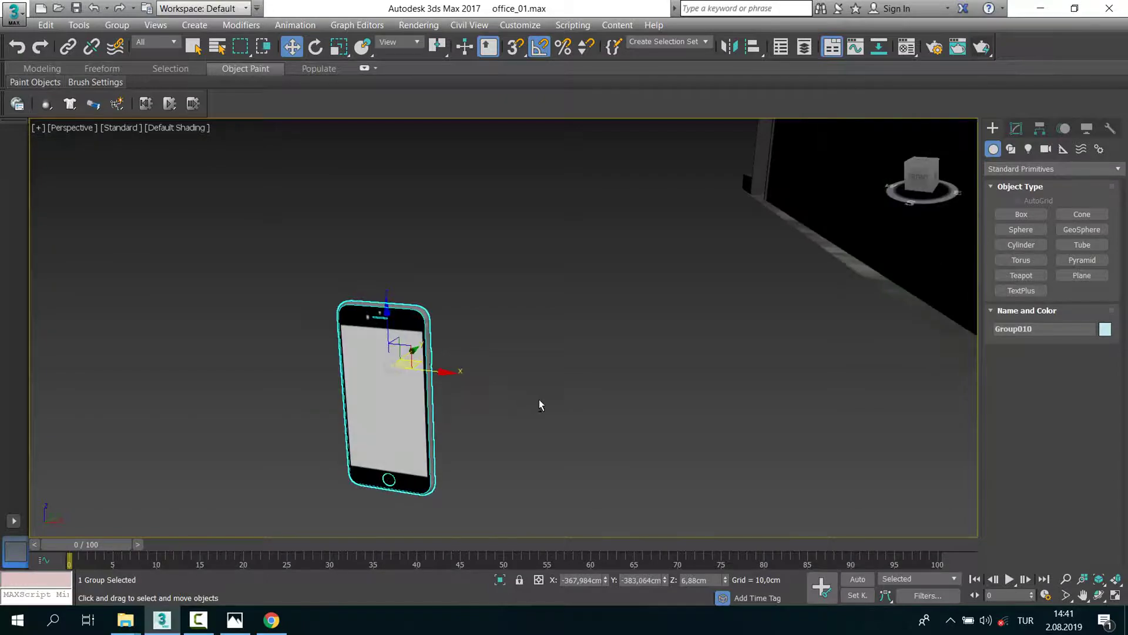
pyautogui.hotkey('alt', 'w')
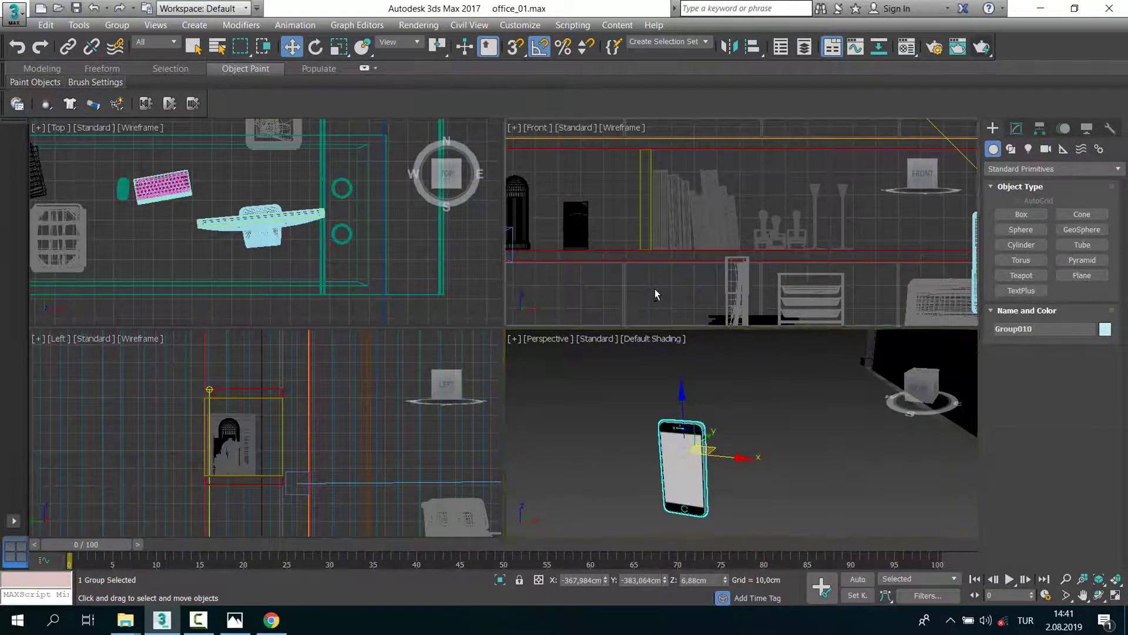
pyautogui.hotkey('alt', 'w')
pyautogui.press('z')
pyautogui.scroll(-3, 565, 329)
pyautogui.hotkey('alt', 'w')
pyautogui.hotkey('alt', 'w')
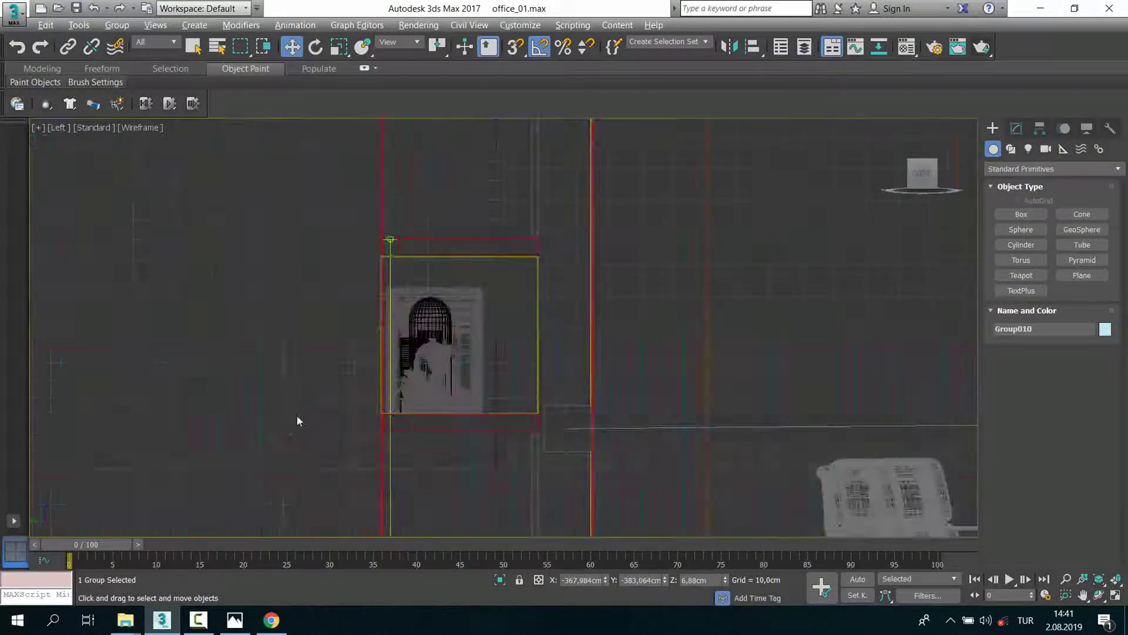
pyautogui.scroll(-3, 438, 313)
pyautogui.scroll(-2, 518, 360)
pyautogui.scroll(-3, 660, 424)
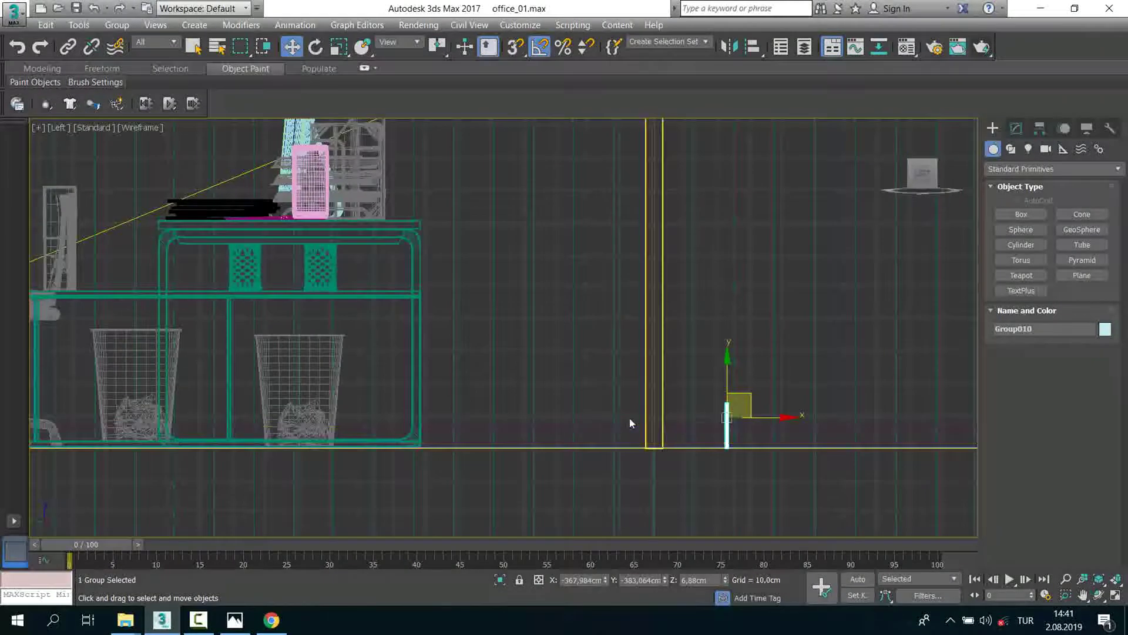
pyautogui.scroll(2, 596, 431)
pyautogui.scroll(2, 493, 312)
pyautogui.scroll(3, 433, 257)
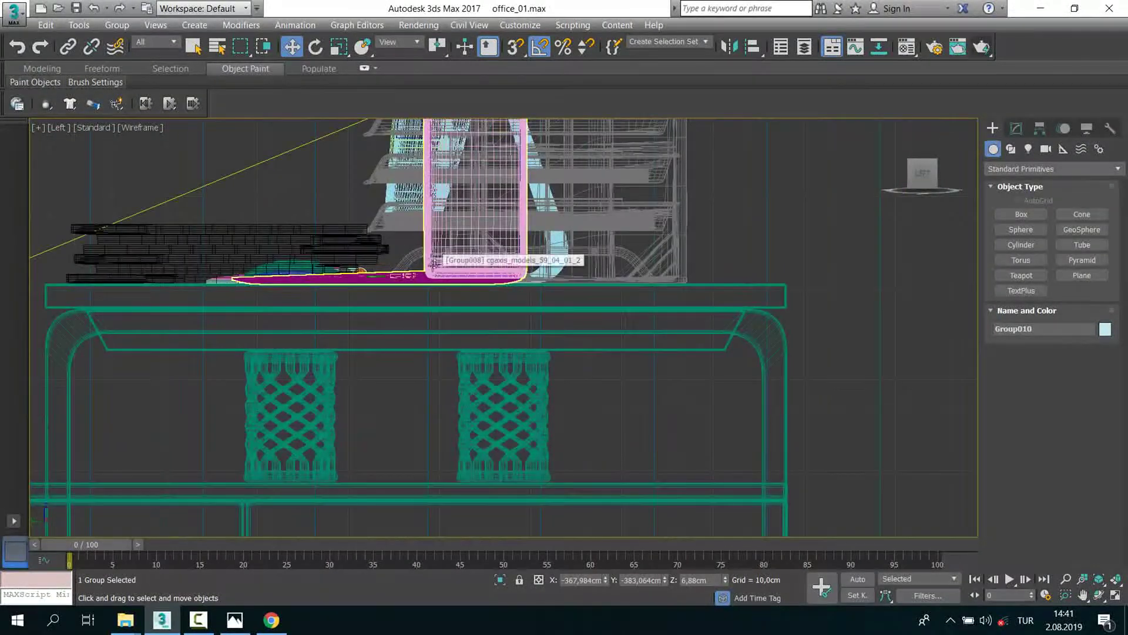
pyautogui.scroll(-3, 434, 262)
pyautogui.scroll(-2, 597, 396)
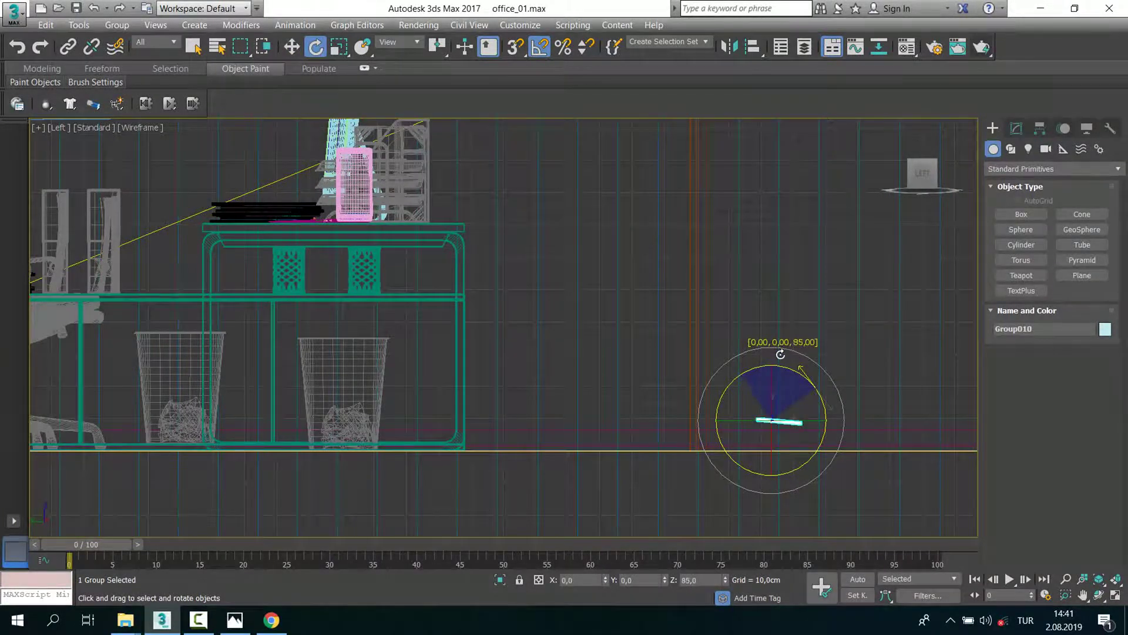
# Step: Frame the phone in the maximized Top and Perspective views
pyautogui.hotkey('alt', 'w')
pyautogui.rightClick(322, 260)
pyautogui.hotkey('alt', 'w')
pyautogui.press('z')
pyautogui.scroll(-3, 497, 315)
pyautogui.scroll(3, 594, 378)
pyautogui.hotkey('alt', 'w')
pyautogui.rightClick(788, 474)
pyautogui.hotkey('alt', 'w')
pyautogui.press('z')
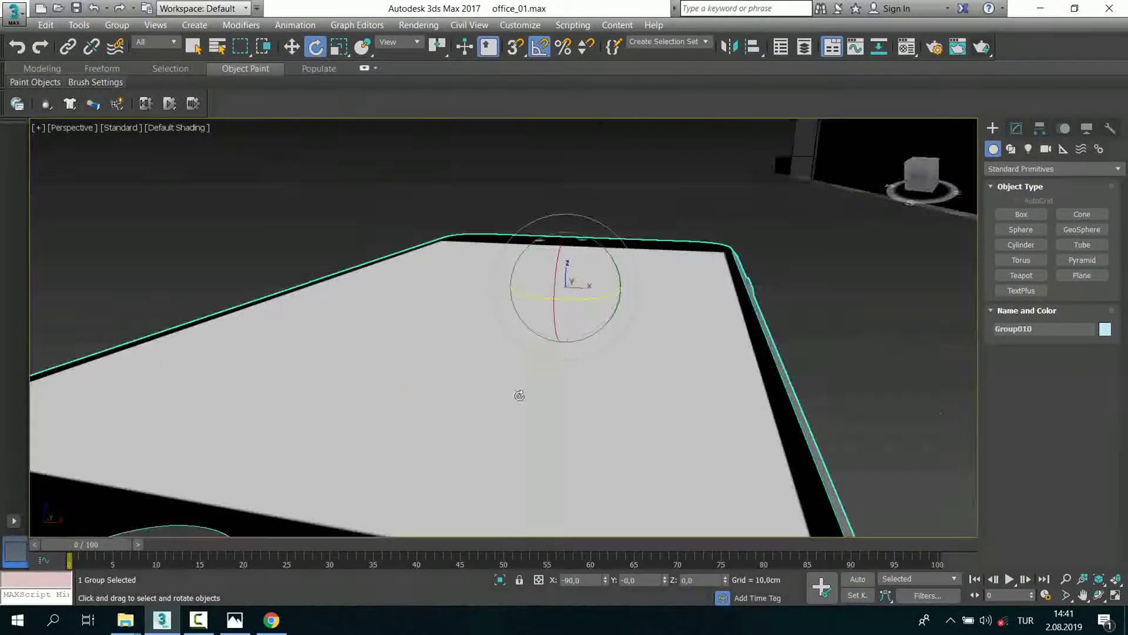
pyautogui.scroll(2, 609, 410)
pyautogui.scroll(-2, 610, 410)
pyautogui.scroll(-3, 559, 410)
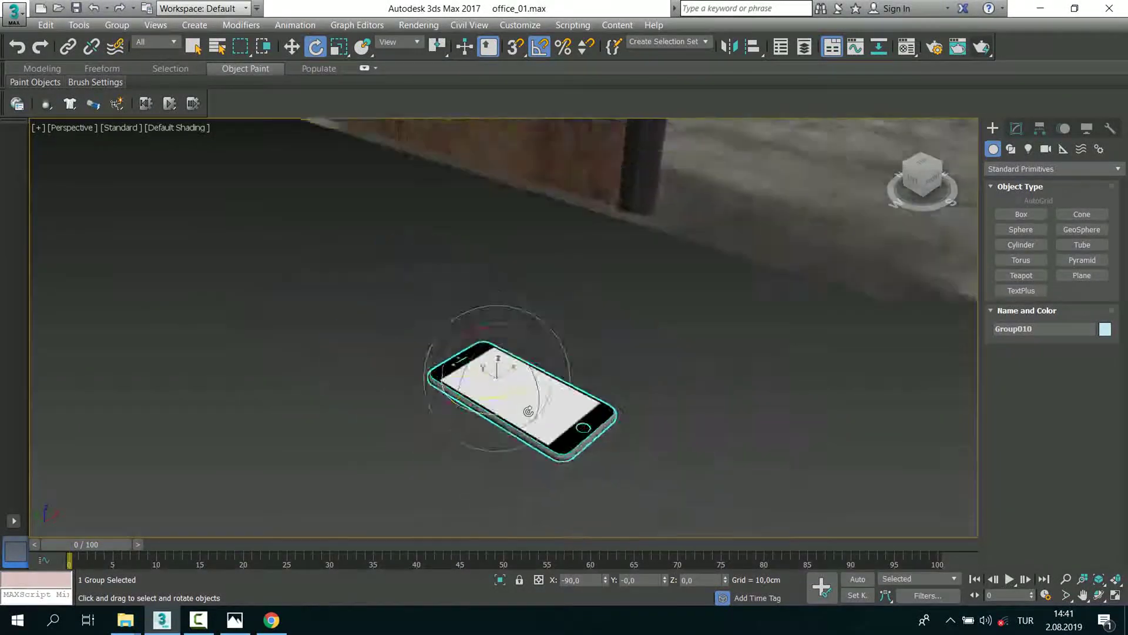
pyautogui.scroll(-2, 559, 410)
pyautogui.hotkey('alt', 'w')
# Step: Turn the phone 180 degrees in the Top view over the desk
pyautogui.rightClick(290, 291)
pyautogui.hotkey('alt', 'w')
pyautogui.press('z')
pyautogui.scroll(-6, 700, 318)
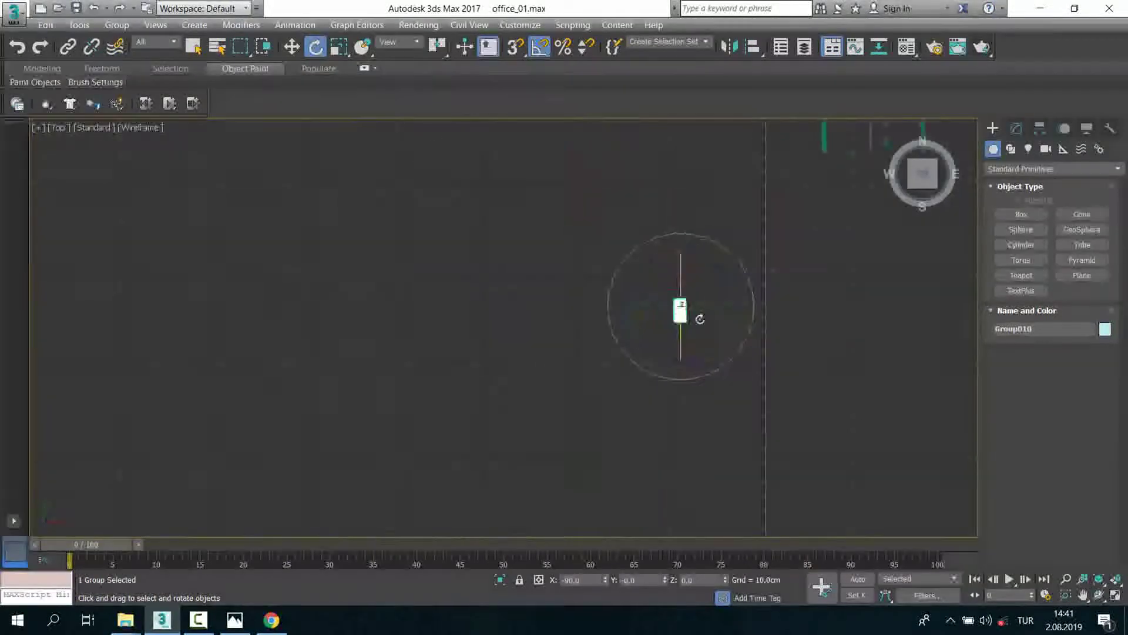
pyautogui.moveTo(700, 318); pyautogui.dragTo(340, 249, button='middle')
pyautogui.click(292, 46)
pyautogui.moveTo(484, 296); pyautogui.dragTo(344, 446, button='middle')
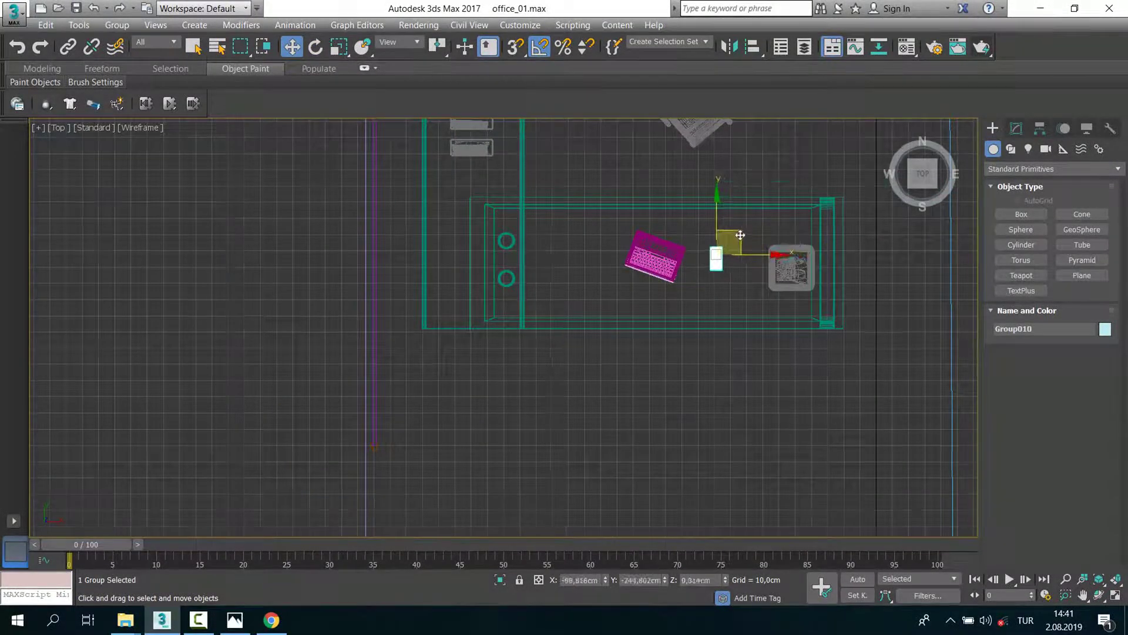
pyautogui.scroll(5, 740, 235)
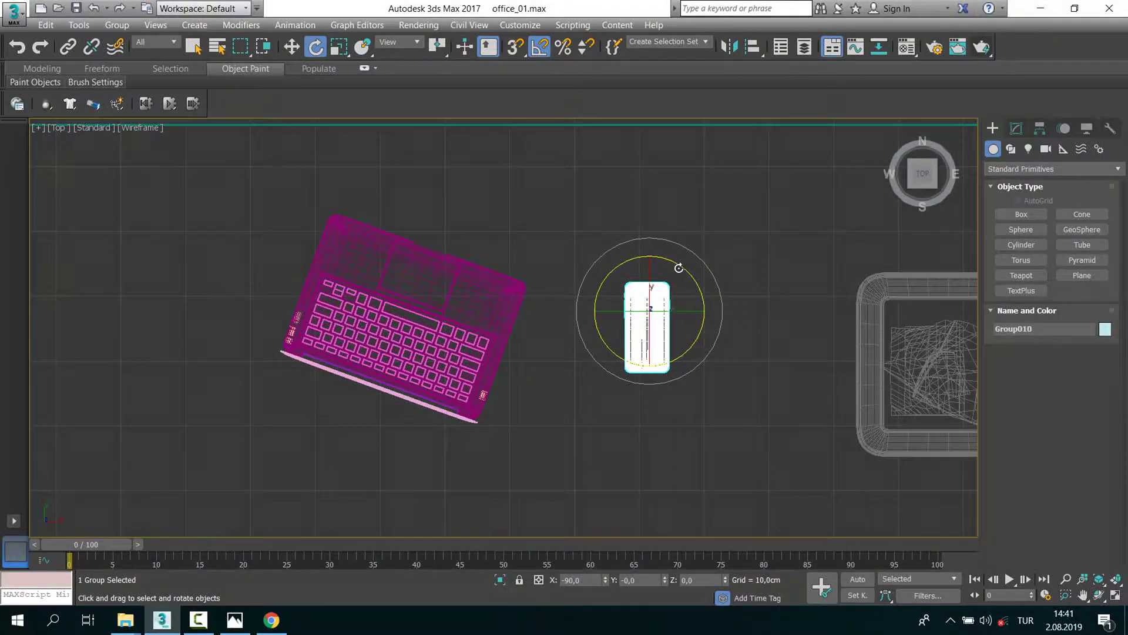
pyautogui.moveTo(679, 268); pyautogui.dragTo(774, 376)
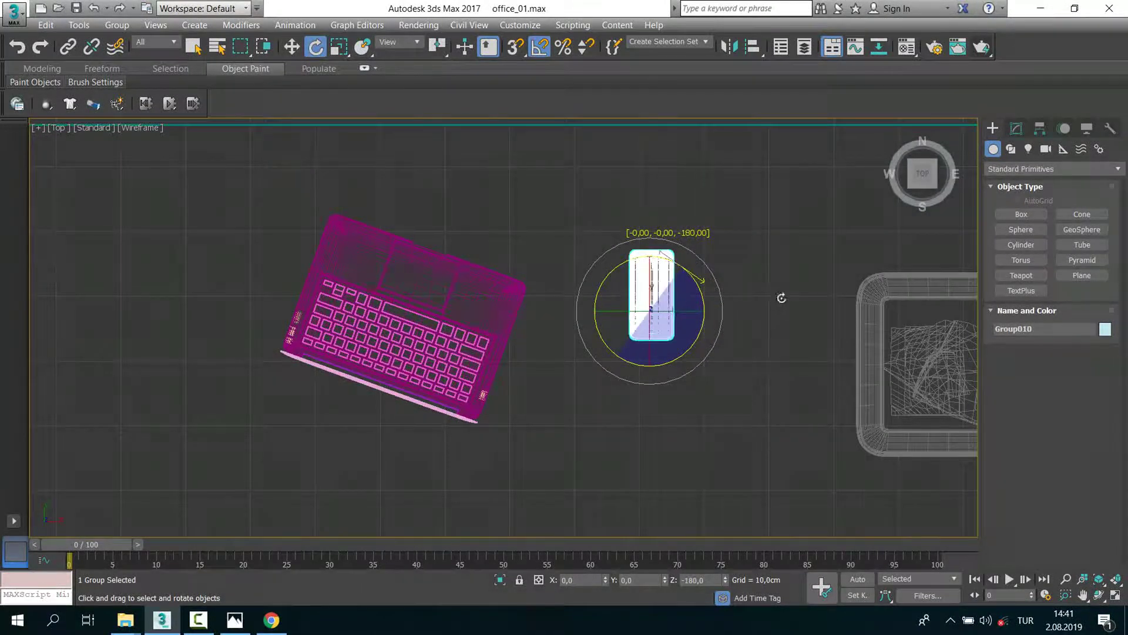
# Step: Align the phone onto the left desk top beside the laptop
pyautogui.press('p')
pyautogui.press('z')
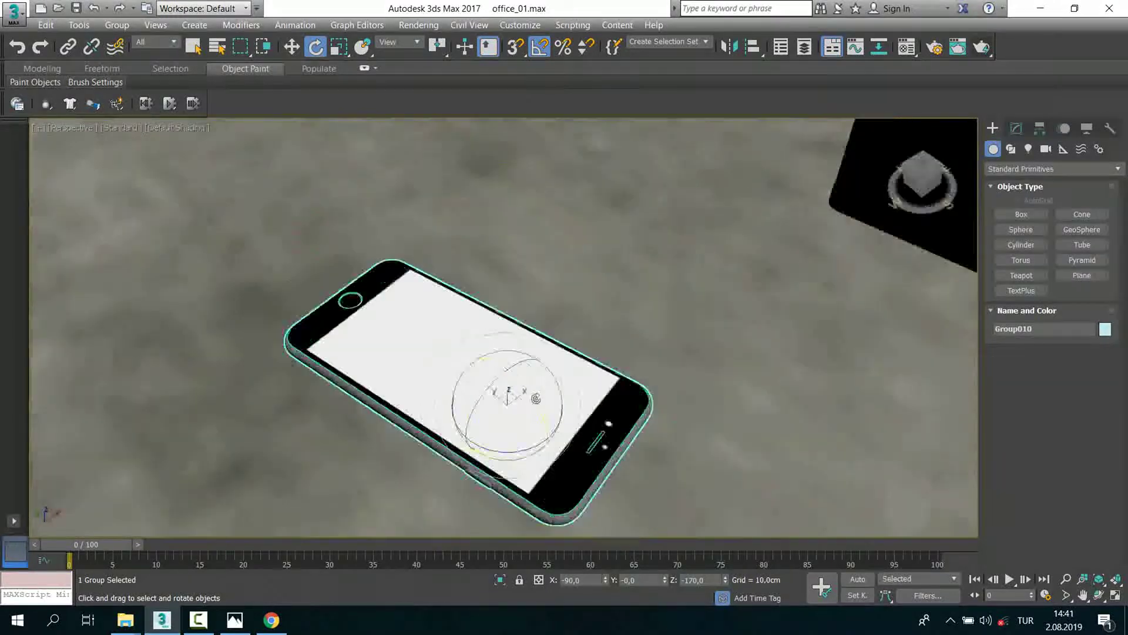
pyautogui.scroll(-5, 526, 434)
pyautogui.keyDown('alt'); pyautogui.moveTo(526, 433); pyautogui.dragTo(568, 54, button='middle'); pyautogui.keyUp('alt')
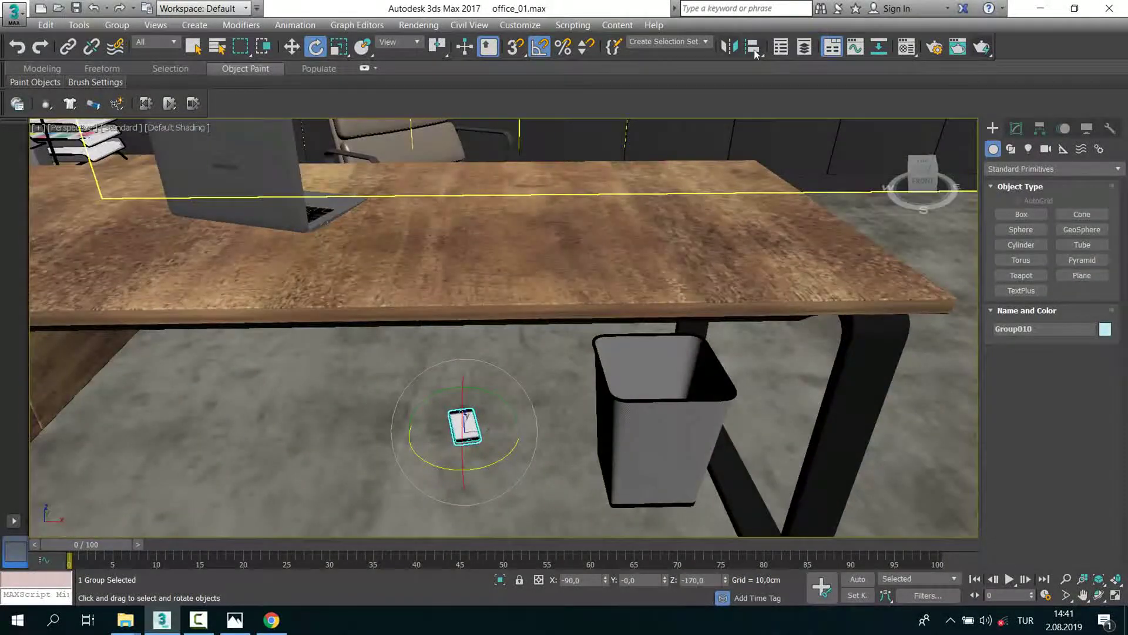
pyautogui.click(753, 47)
pyautogui.click(564, 264)
pyautogui.click(570, 423)
# Step: Shift-drag a copy of the phone toward the second desk in the Top view
pyautogui.press('w')
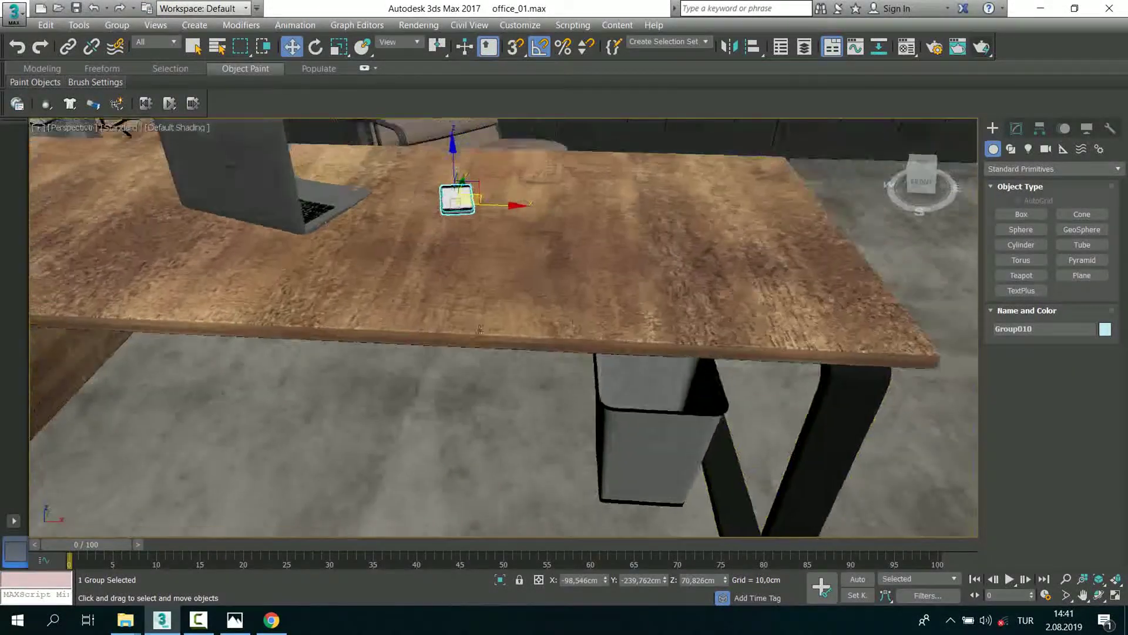
pyautogui.hotkey('alt', 'w')
pyautogui.hotkey('alt', 'w')
pyautogui.press('t')
pyautogui.scroll(-3, 347, 330)
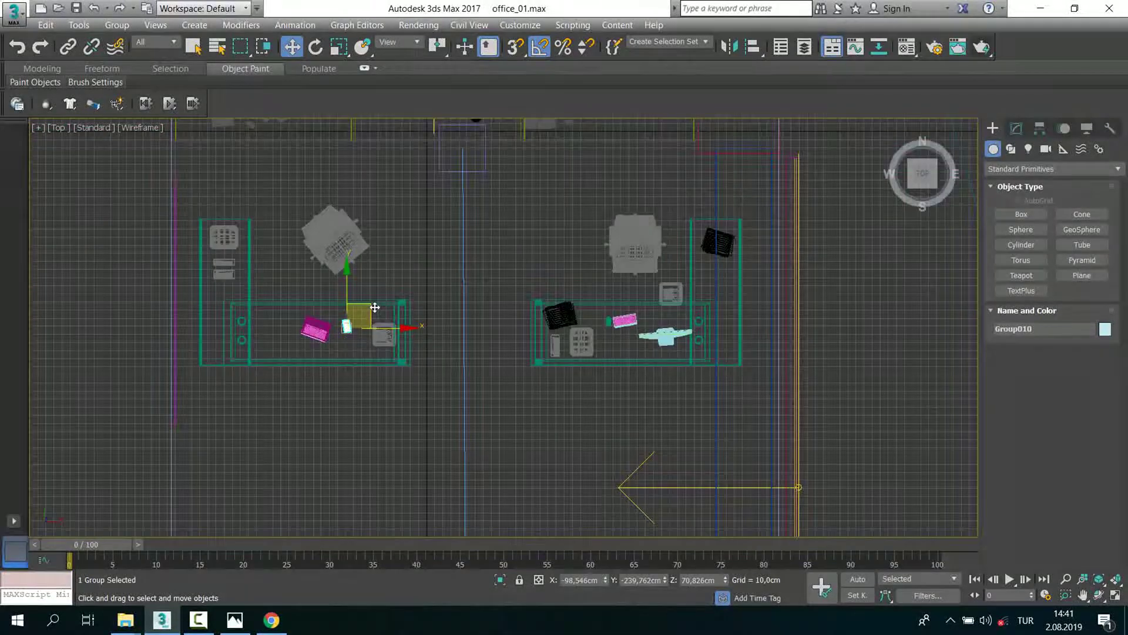
pyautogui.keyDown('shift'); pyautogui.moveTo(720, 298); pyautogui.dragTo(663, 390); pyautogui.keyUp('shift')
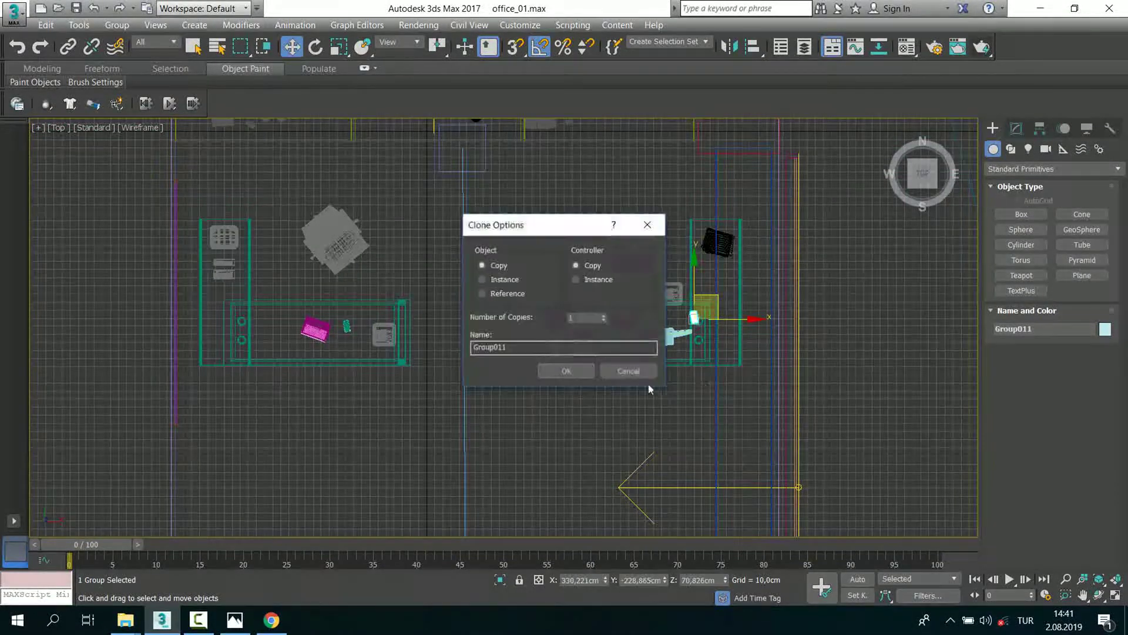
# Step: Create the Group011 phone copy and inspect it on the right desk in Perspective
pyautogui.click(565, 371)
pyautogui.scroll(5, 709, 315)
pyautogui.scroll(-2, 662, 373)
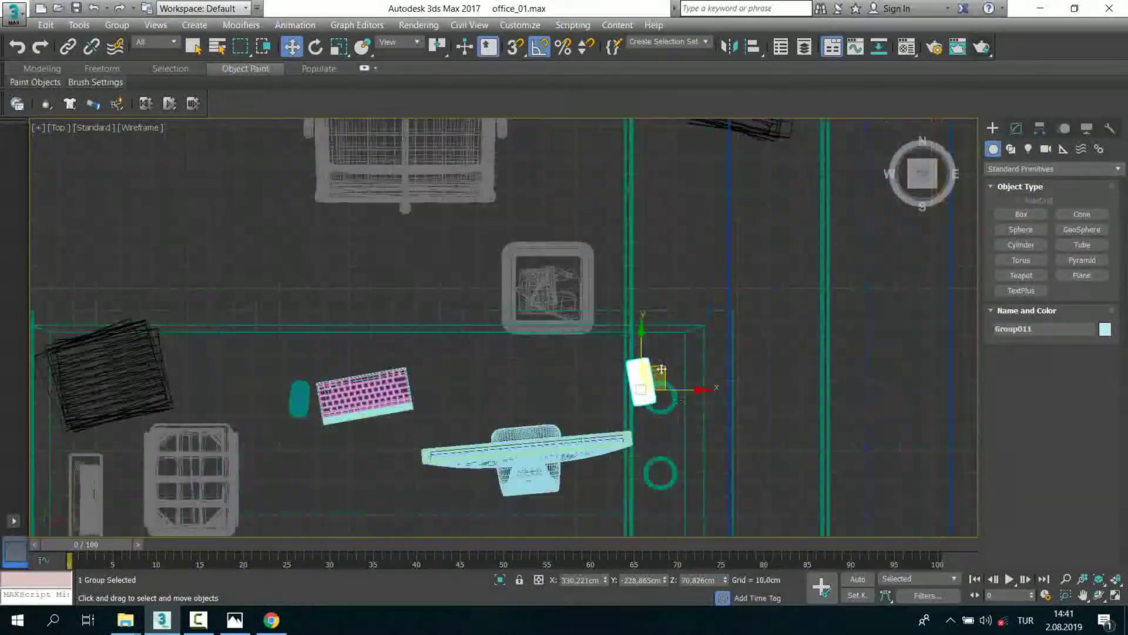
pyautogui.press('p')
pyautogui.press('z')
pyautogui.scroll(-5, 568, 344)
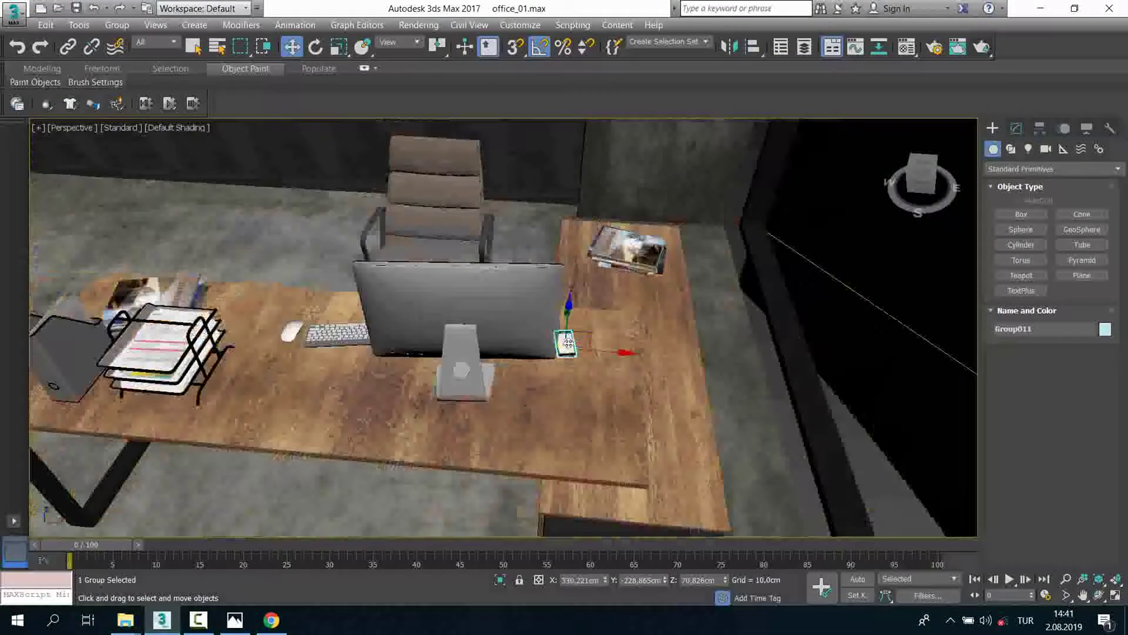
pyautogui.scroll(-3, 567, 344)
pyautogui.keyDown('alt'); pyautogui.moveTo(568, 343); pyautogui.dragTo(412, 382, button='middle'); pyautogui.keyUp('alt')
pyautogui.scroll(-5, 374, 419)
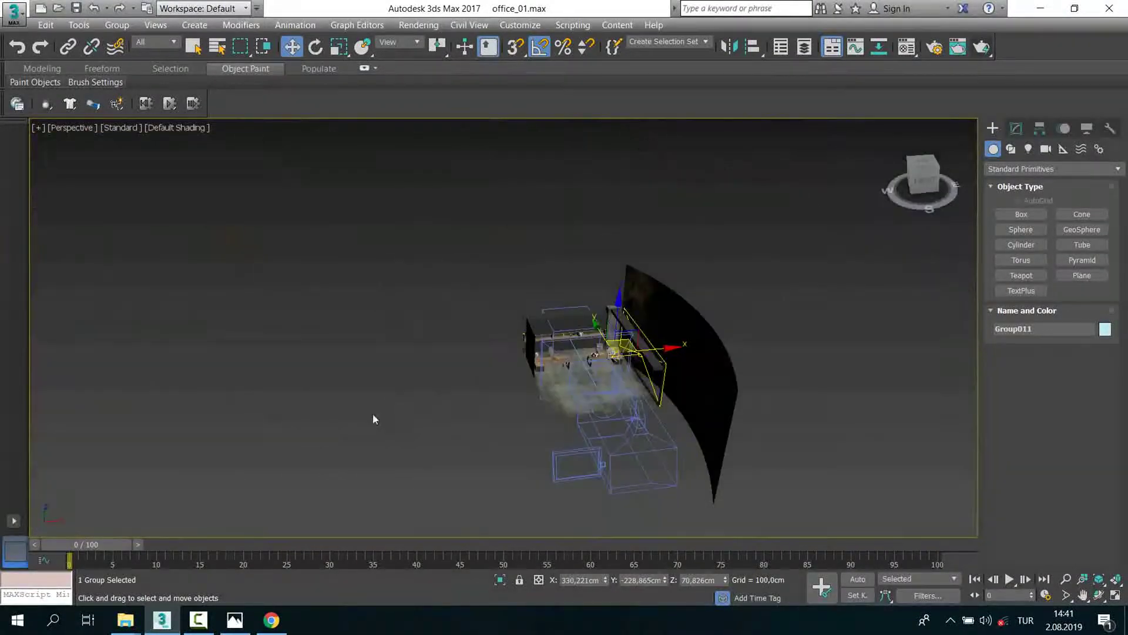
pyautogui.click(125, 620)
pyautogui.hotkey('alt', 'Up')
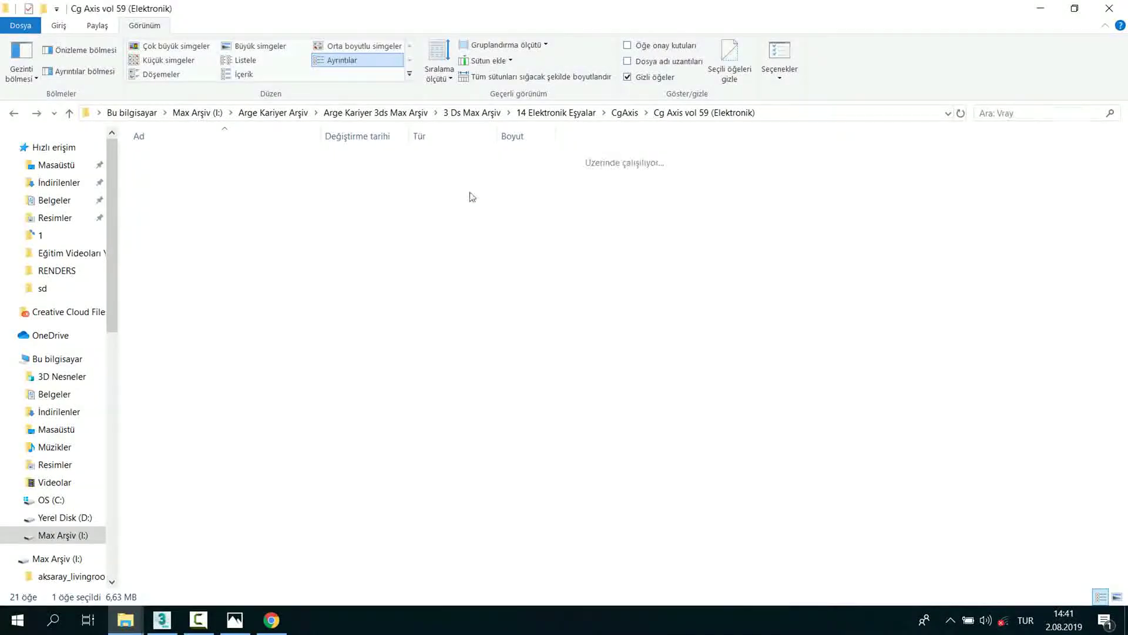
# Step: Preview the tablet and hard drive renders, then open cgaxis_models_59_21_vray from the Vray folder
pyautogui.click(351, 174)
pyautogui.doubleClick(351, 174)
pyautogui.click(1034, 285)
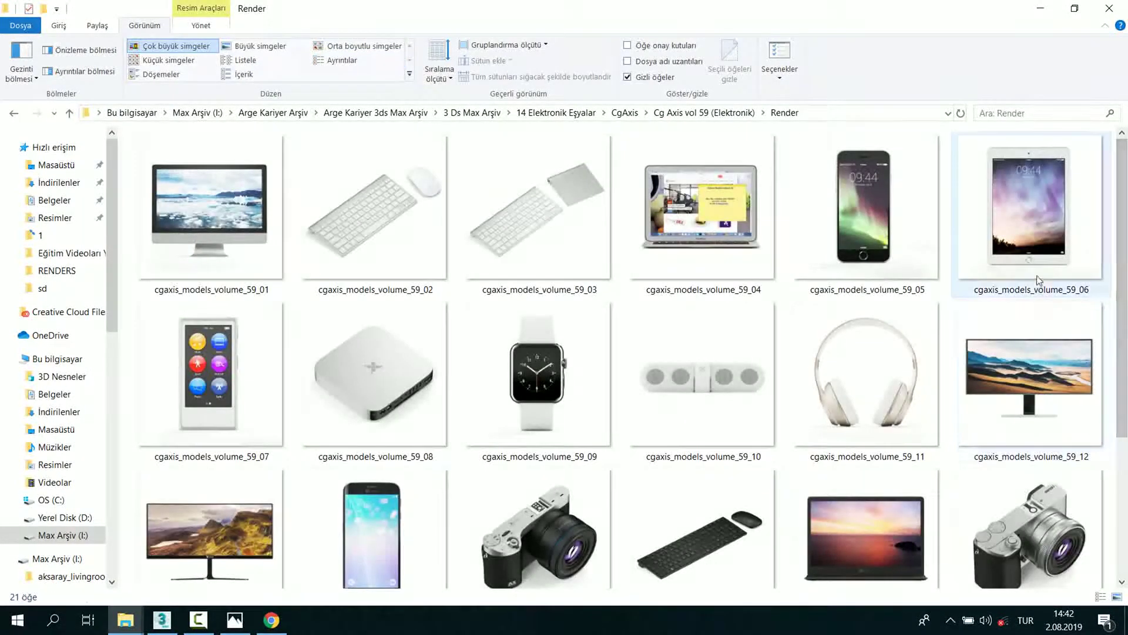
pyautogui.scroll(-1, 1034, 285)
pyautogui.scroll(-2, 780, 474)
pyautogui.click(528, 477)
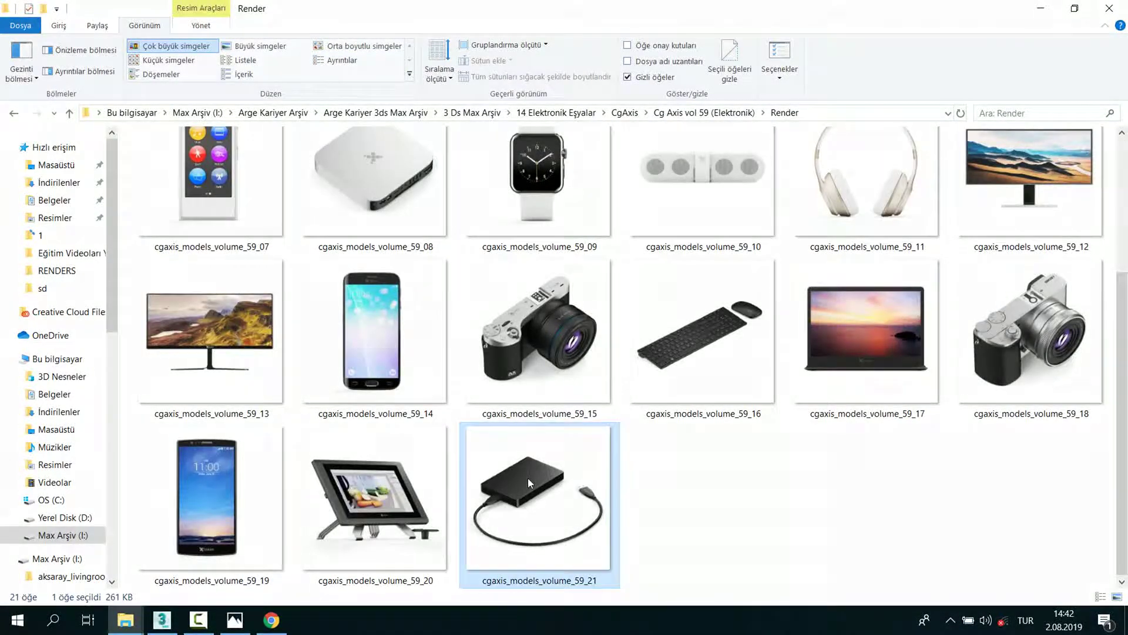
pyautogui.hotkey('alt', 'Up')
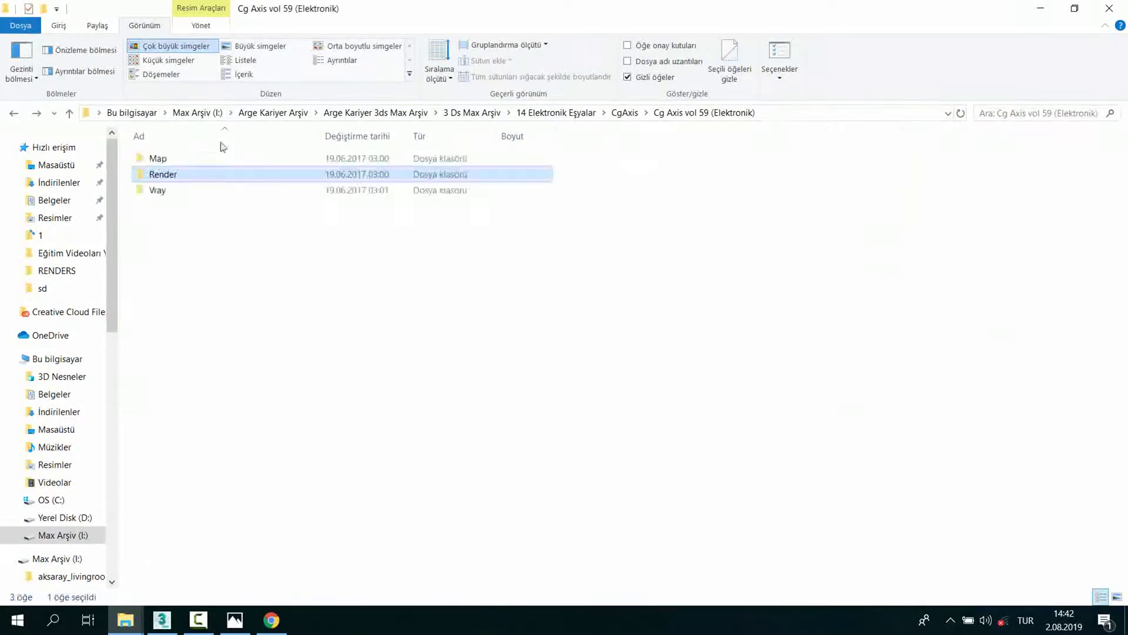
pyautogui.doubleClick(176, 189)
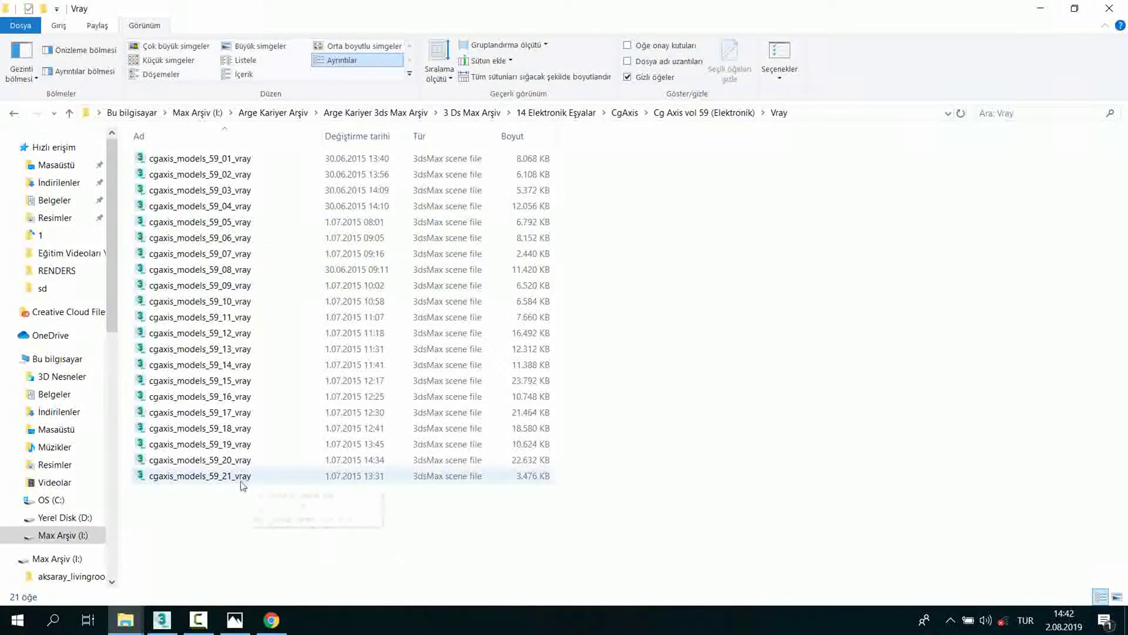
pyautogui.doubleClick(209, 477)
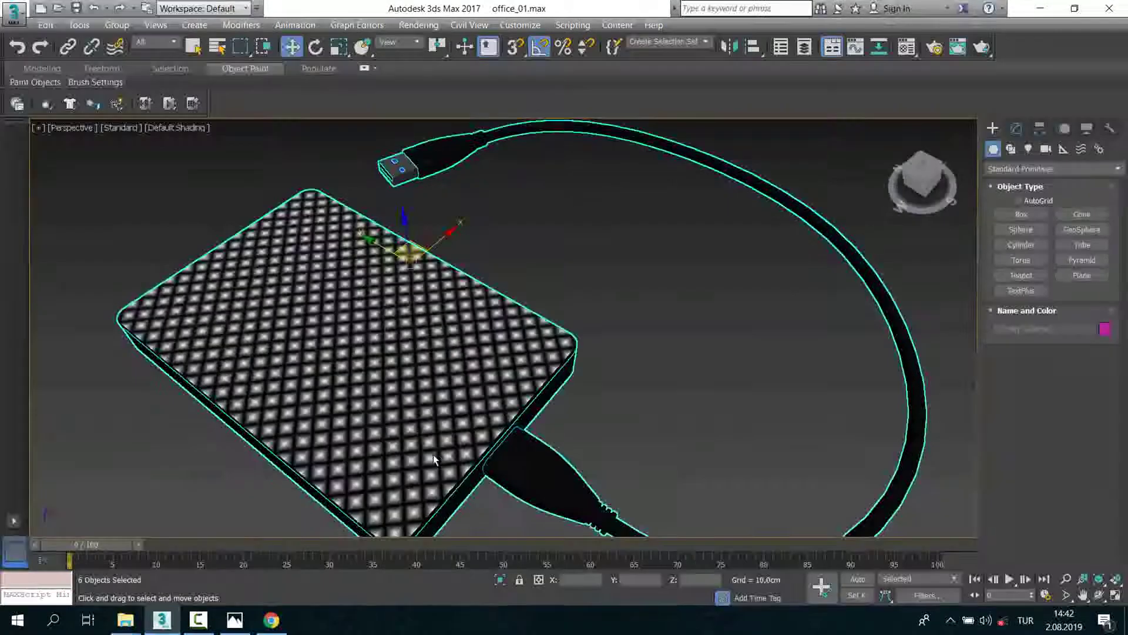
# Step: Select the merged hard drive and cable and frame them in the Top view
pyautogui.scroll(-3, 572, 386)
pyautogui.scroll(-2, 591, 389)
pyautogui.scroll(-5, 591, 389)
pyautogui.scroll(-2, 546, 344)
pyautogui.scroll(-5, 558, 394)
pyautogui.scroll(1, 543, 421)
pyautogui.scroll(2, 319, 441)
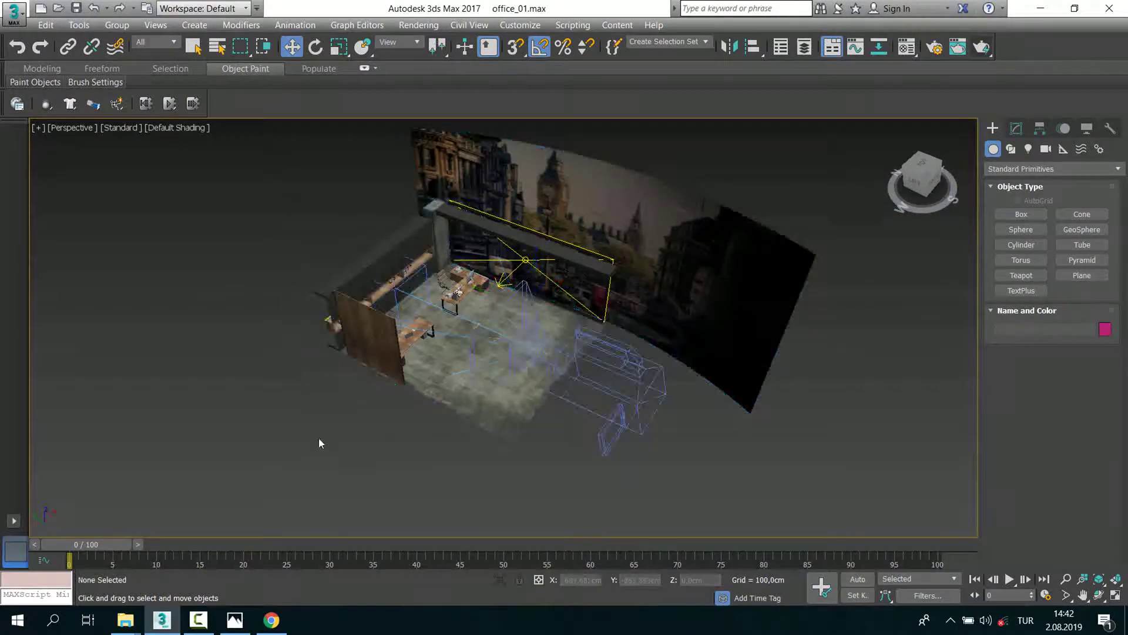
pyautogui.scroll(3, 311, 392)
pyautogui.hotkey('alt', 'w')
pyautogui.hotkey('alt', 'w')
pyautogui.scroll(-5, 396, 292)
pyautogui.click(598, 326)
pyautogui.press('z')
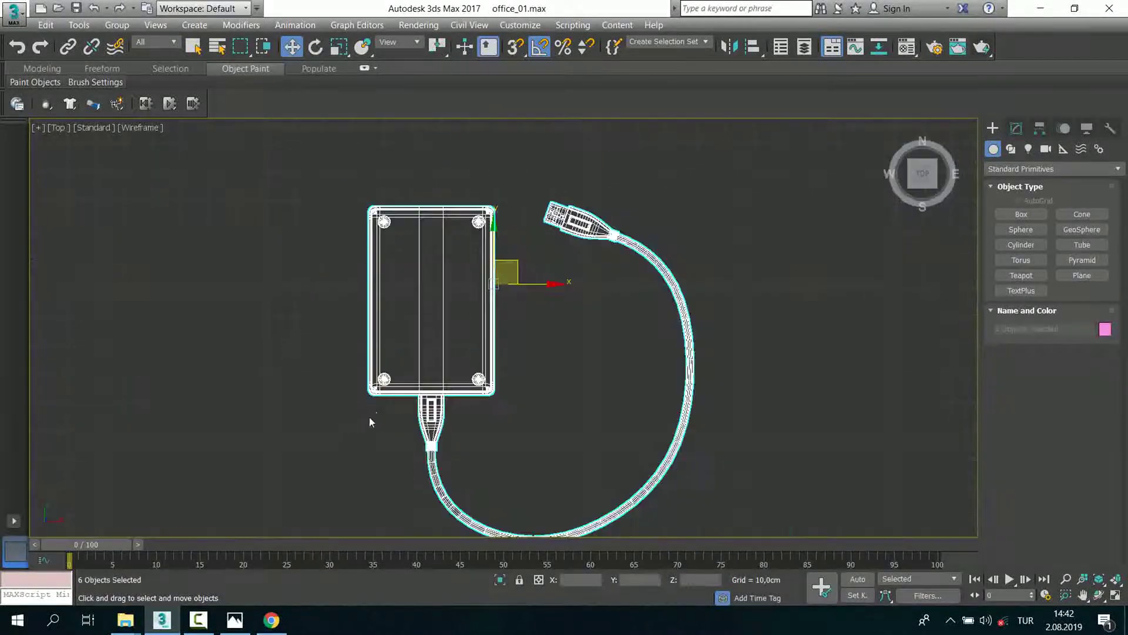
pyautogui.scroll(-2, 459, 323)
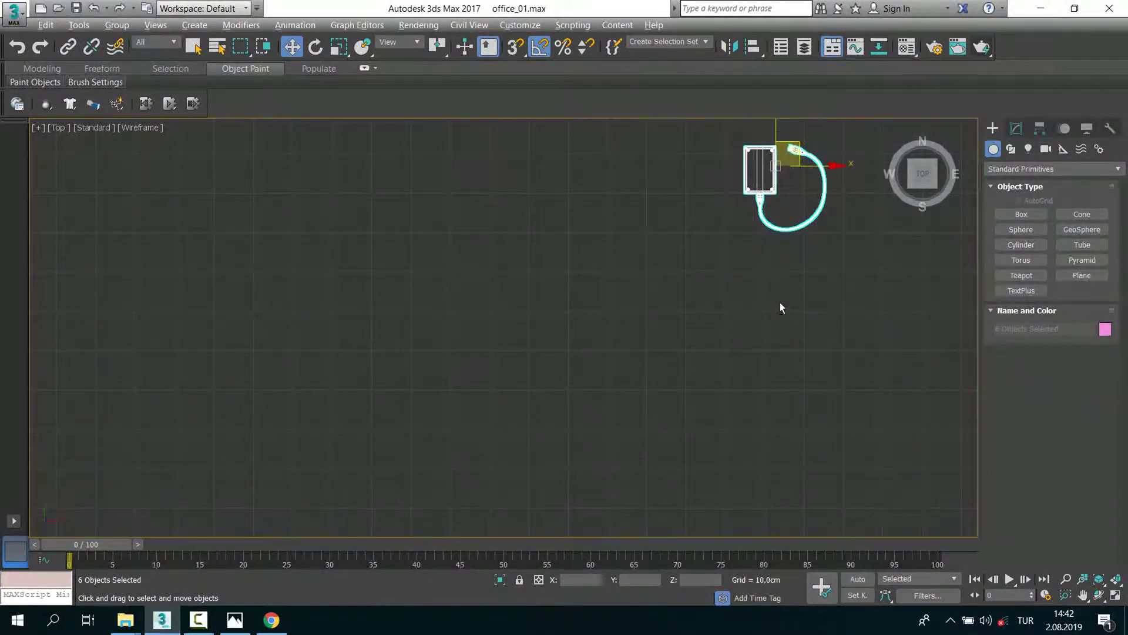
# Step: Group the six hard drive and cable parts as Group012
pyautogui.hotkey('alt', 'w')
pyautogui.hotkey('alt', 'w')
pyautogui.press('z')
pyautogui.scroll(4, 473, 212)
pyautogui.keyDown('alt'); pyautogui.moveTo(473, 212); pyautogui.dragTo(395, 324, button='middle'); pyautogui.keyUp('alt')
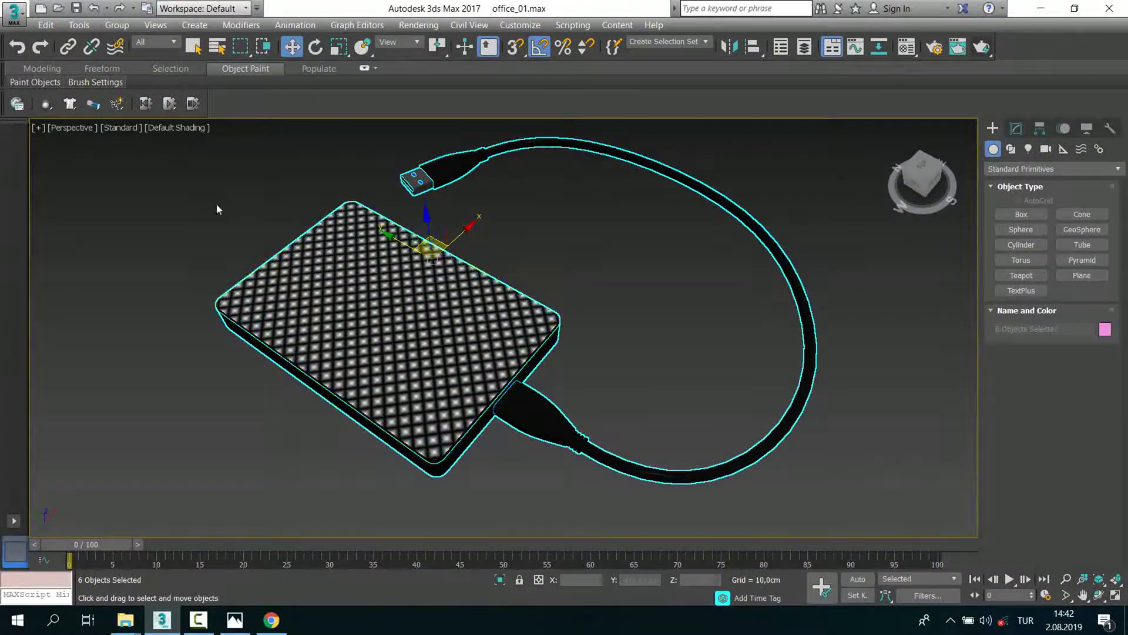
pyautogui.click(335, 257)
pyautogui.scroll(5, 284, 214)
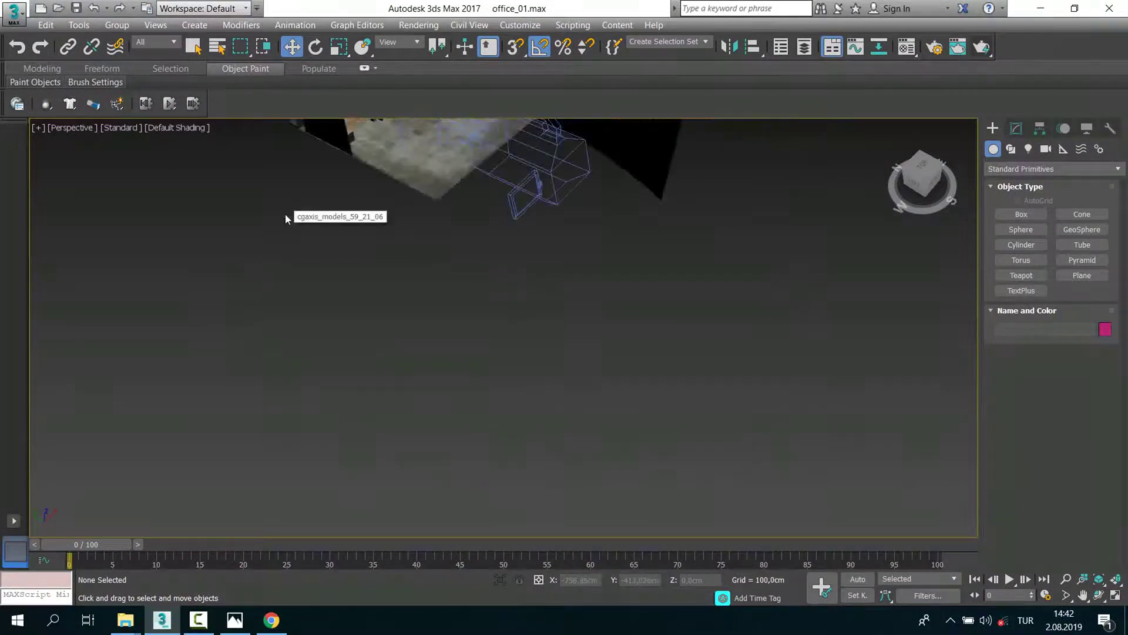
pyautogui.hotkey('ctrl', 'z')
pyautogui.press('z')
pyautogui.moveTo(229, 212); pyautogui.dragTo(216, 182, button='middle')
pyautogui.click(117, 25)
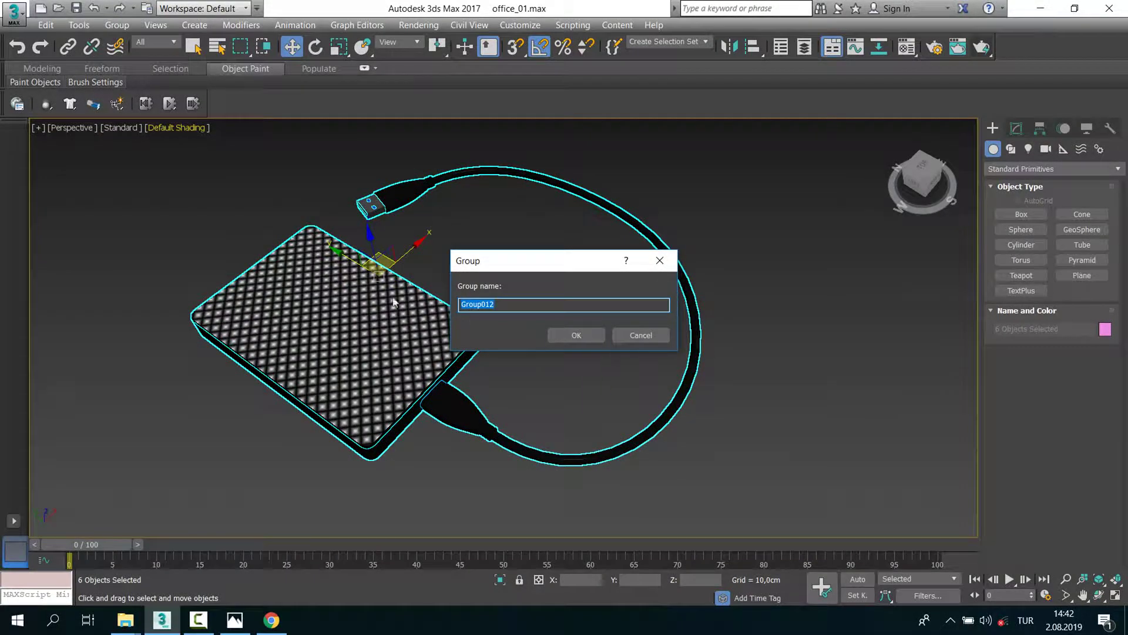
pyautogui.click(577, 335)
# Step: Align Group012 onto the left desk top
pyautogui.press('t')
pyautogui.moveTo(626, 295)
pyautogui.mouseDown(button='middle')
pyautogui.moveTo(722, 282)
pyautogui.moveTo(309, 375)
pyautogui.mouseUp(button='middle')
pyautogui.scroll(2, 309, 351)
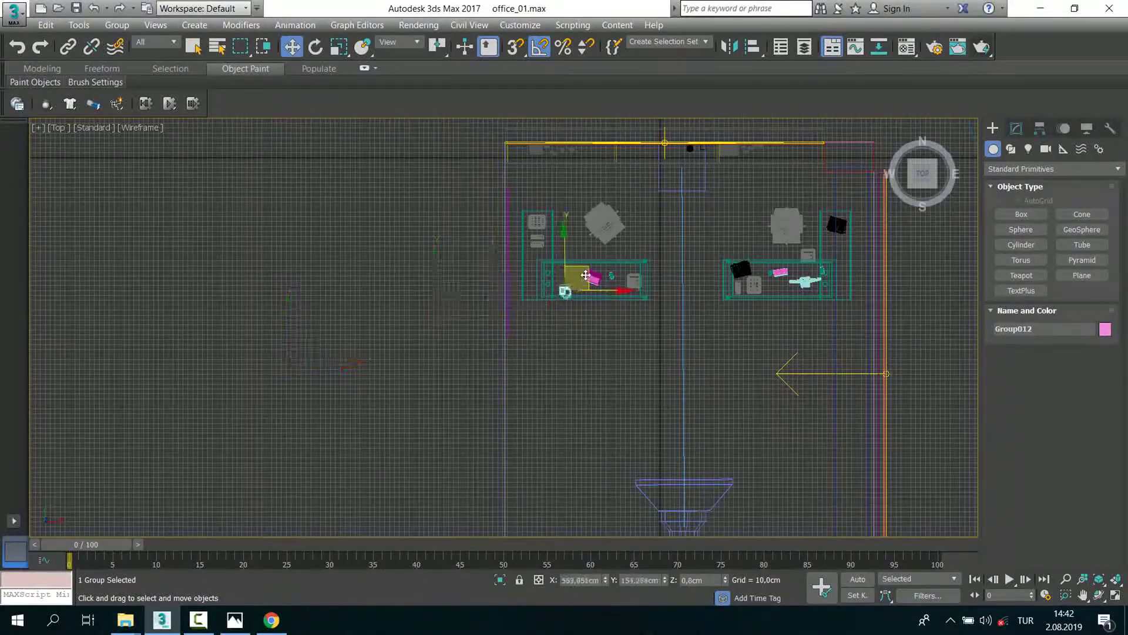
pyautogui.scroll(5, 585, 275)
pyautogui.press('p')
pyautogui.press('z')
pyautogui.scroll(-5, 611, 395)
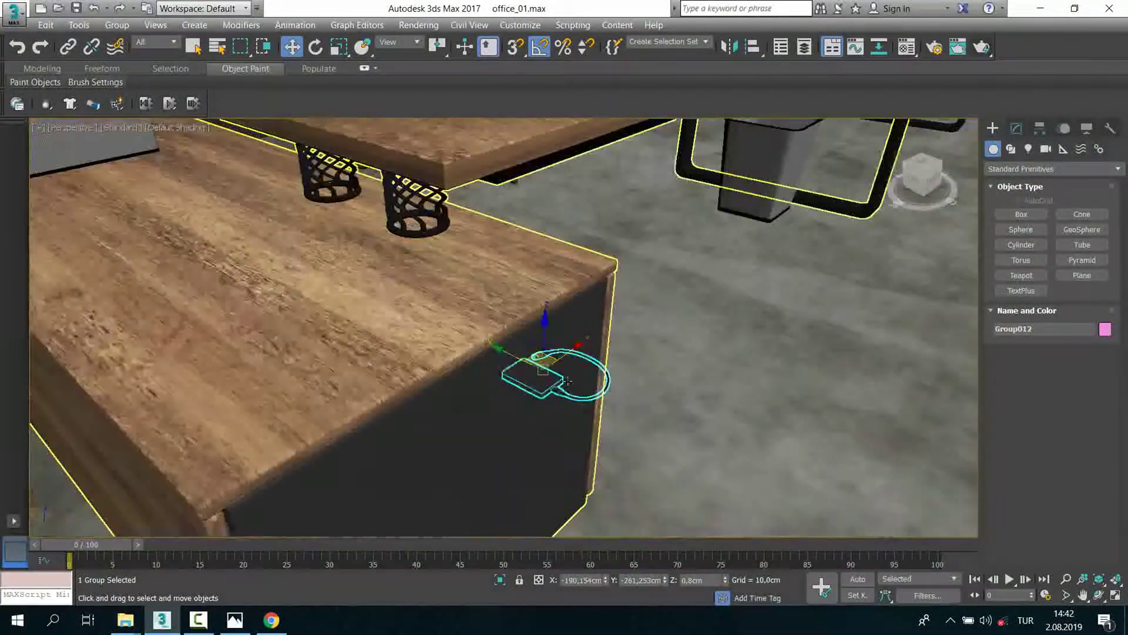
pyautogui.keyDown('alt'); pyautogui.moveTo(568, 381); pyautogui.dragTo(719, 120, button='middle'); pyautogui.keyUp('alt')
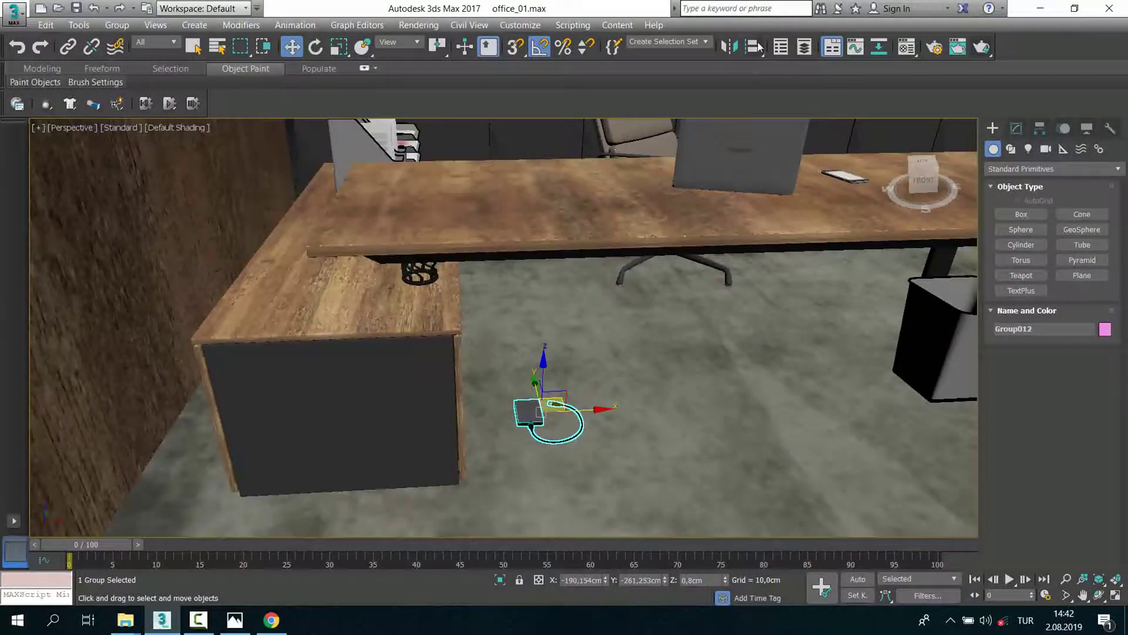
pyautogui.click(522, 200)
pyautogui.click(548, 423)
pyautogui.scroll(-5, 548, 423)
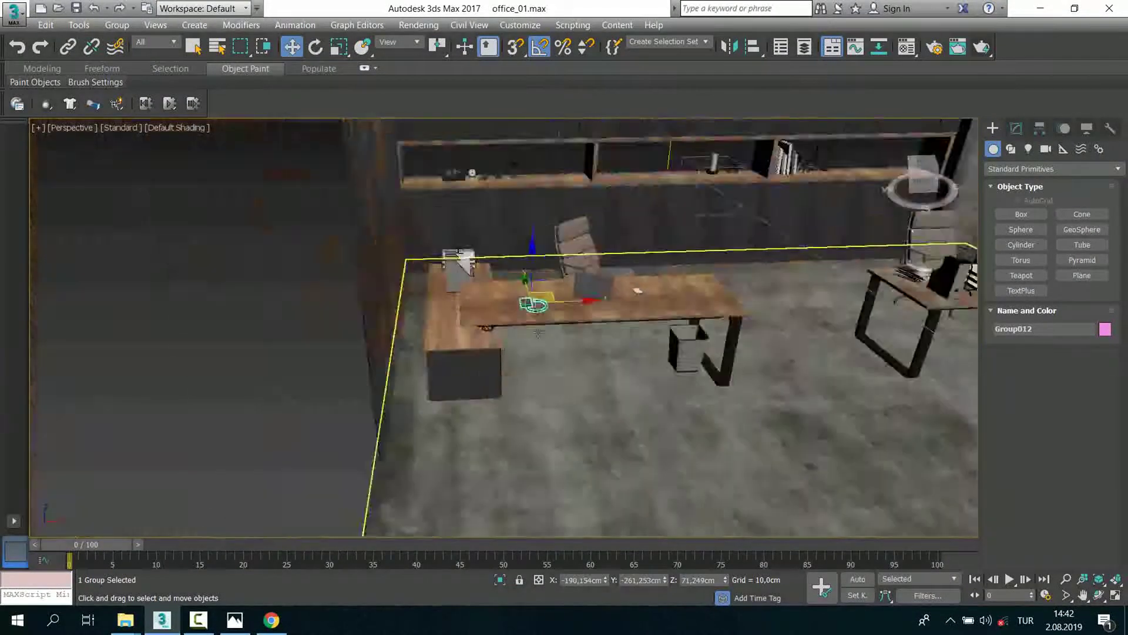
# Step: Deselect, orbit the office, and return Explorer to the Cg Axis vol 59 folder
pyautogui.click(183, 421)
pyautogui.keyDown('alt'); pyautogui.moveTo(183, 421); pyautogui.dragTo(441, 411, button='middle'); pyautogui.keyUp('alt')
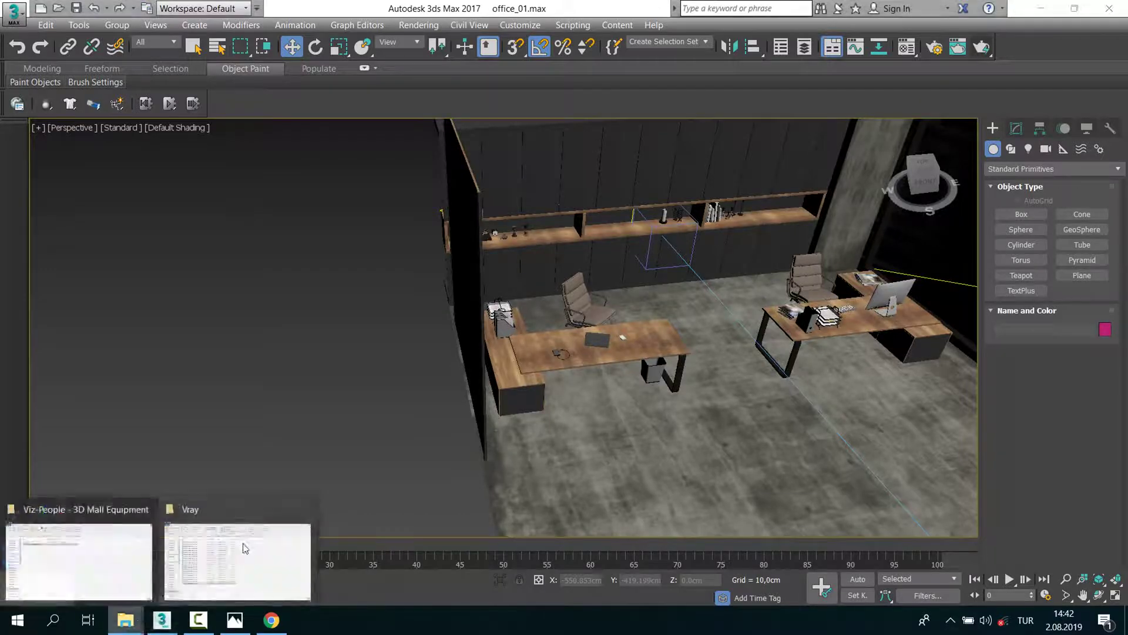
pyautogui.click(232, 564)
pyautogui.hotkey('alt', 'Up')
# Step: Find camera preview 59_15 in Render previews, then open the Vray scene files folder
pyautogui.doubleClick(238, 174)
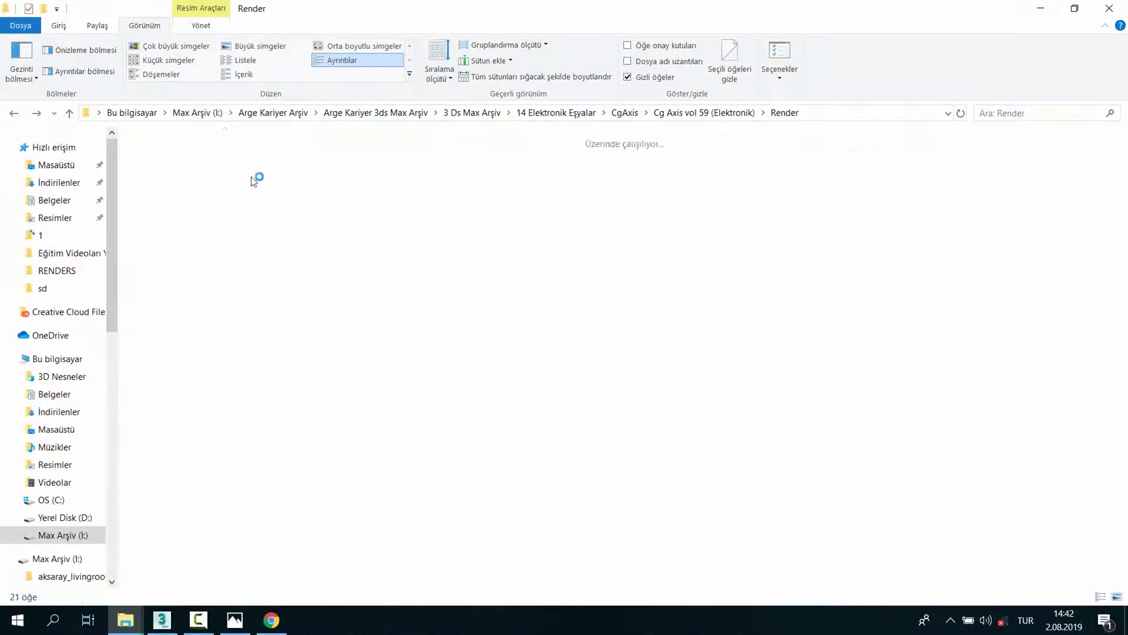
pyautogui.scroll(-3, 735, 376)
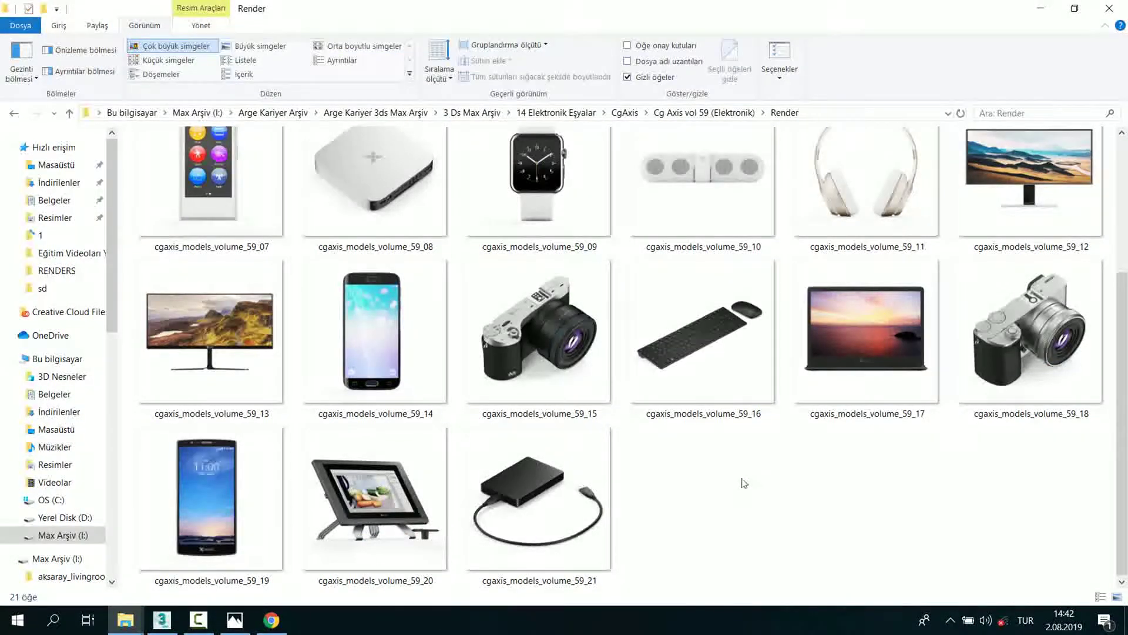
pyautogui.click(608, 412)
pyautogui.scroll(3, 608, 422)
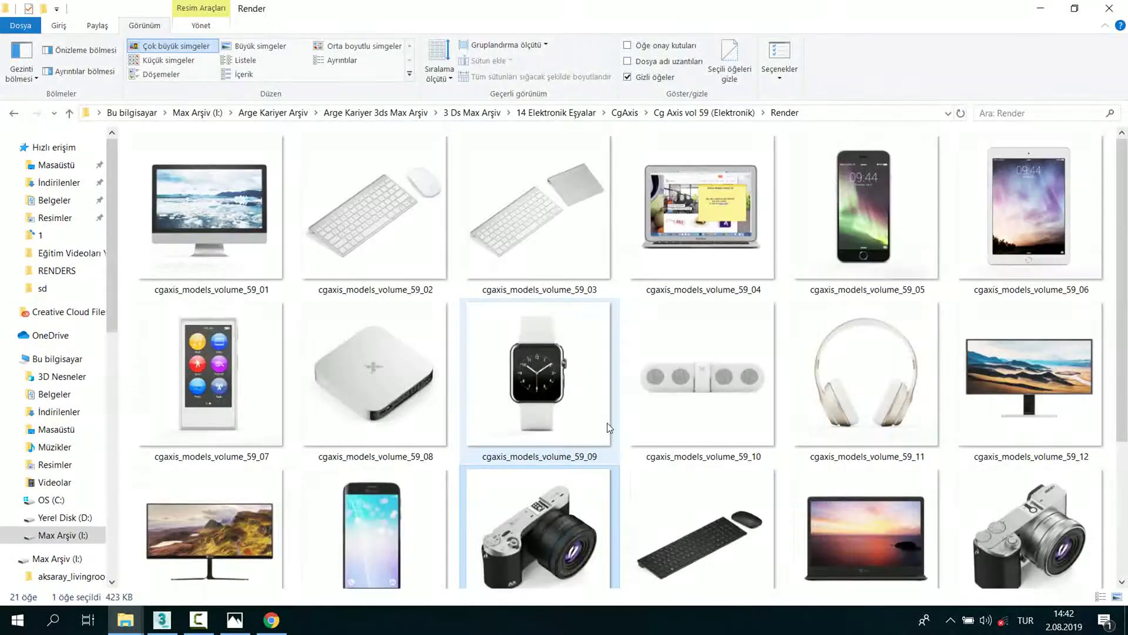
pyautogui.scroll(-3, 608, 422)
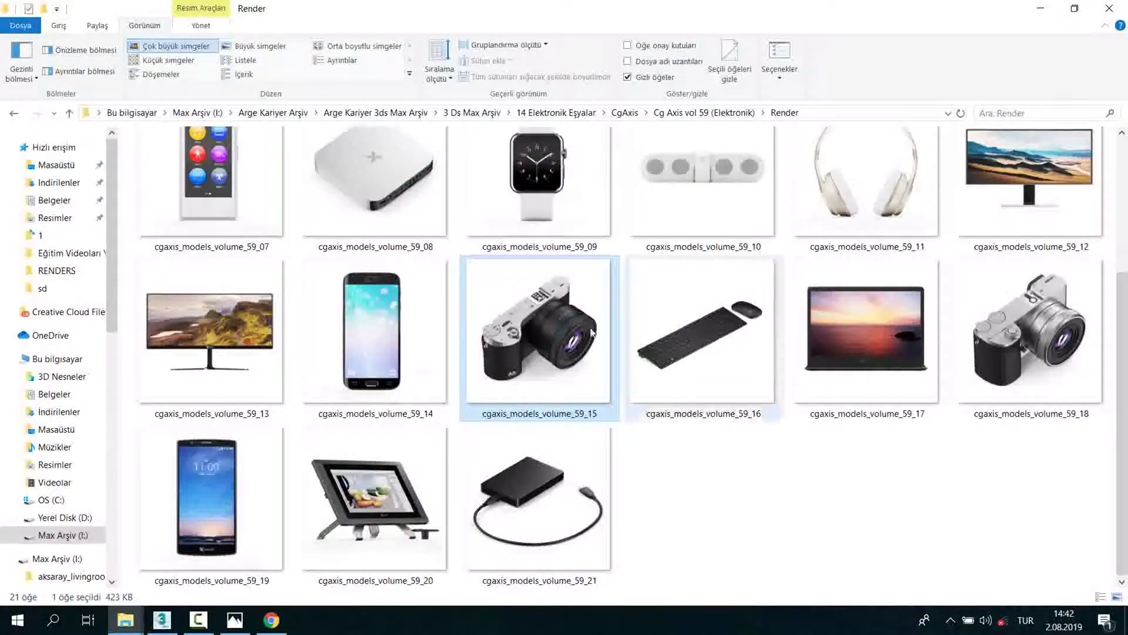
pyautogui.press('BackSpace')
pyautogui.doubleClick(219, 191)
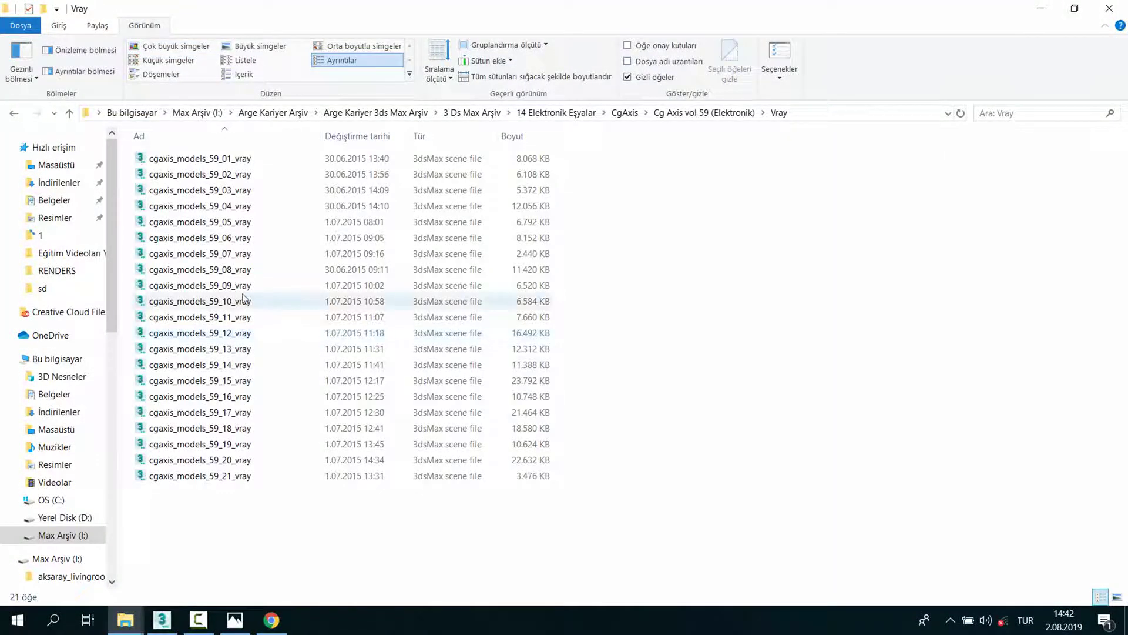
# Step: Merge cgaxis_models_59_15_vray into the office scene and group its parts as Group013
pyautogui.moveTo(193, 381)
pyautogui.mouseDown()
pyautogui.moveTo(207, 560)
pyautogui.moveTo(296, 468)
pyautogui.mouseUp()
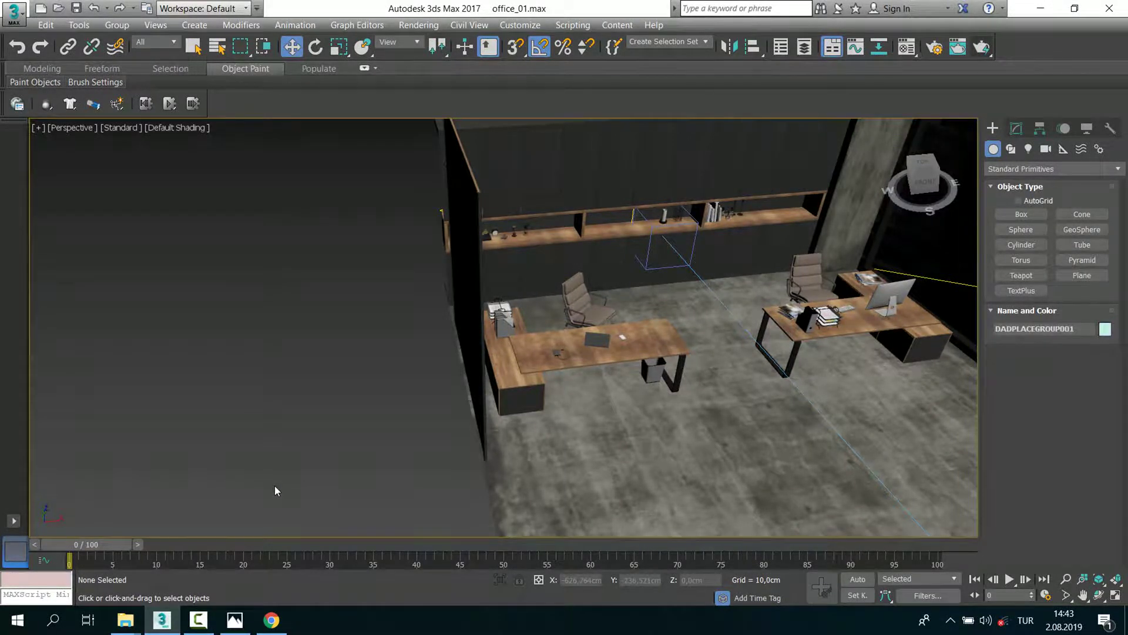
pyautogui.moveTo(274, 485); pyautogui.dragTo(277, 485)
pyautogui.press('z')
pyautogui.keyDown('alt'); pyautogui.moveTo(281, 485); pyautogui.dragTo(329, 269, button='middle'); pyautogui.keyUp('alt')
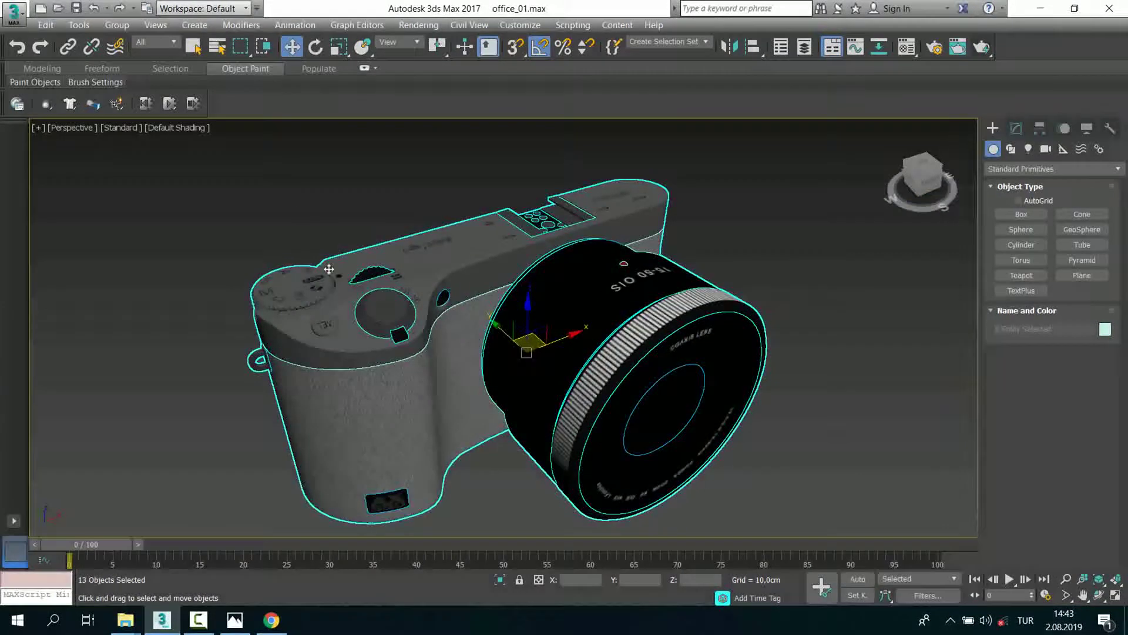
pyautogui.click(117, 25)
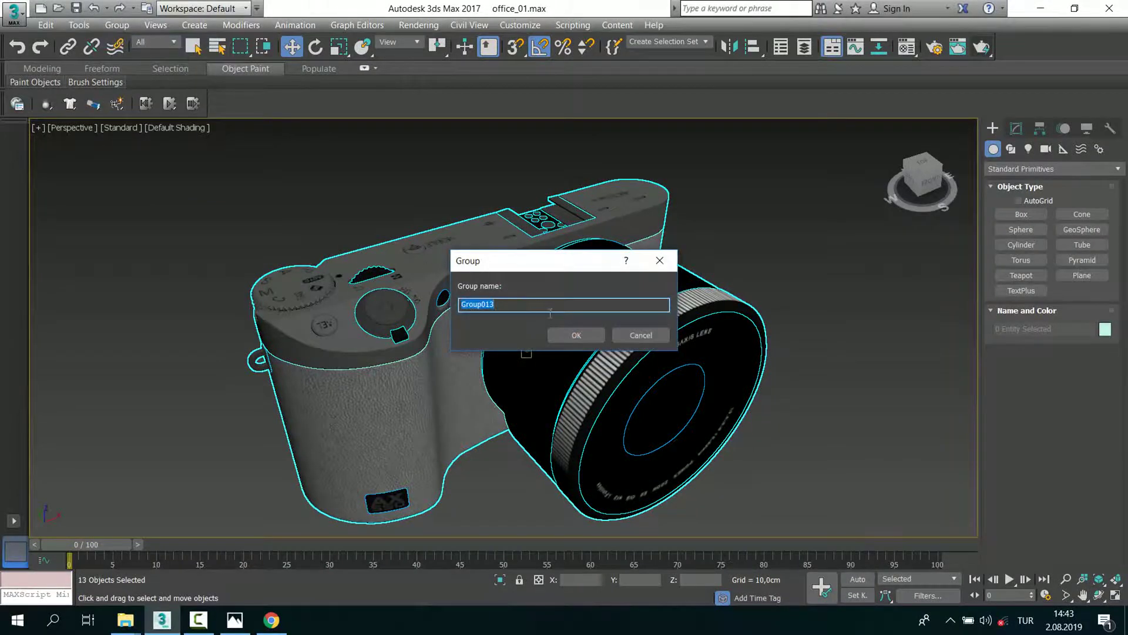
pyautogui.click(576, 335)
pyautogui.hotkey('alt', 'w')
pyautogui.hotkey('alt', 'w')
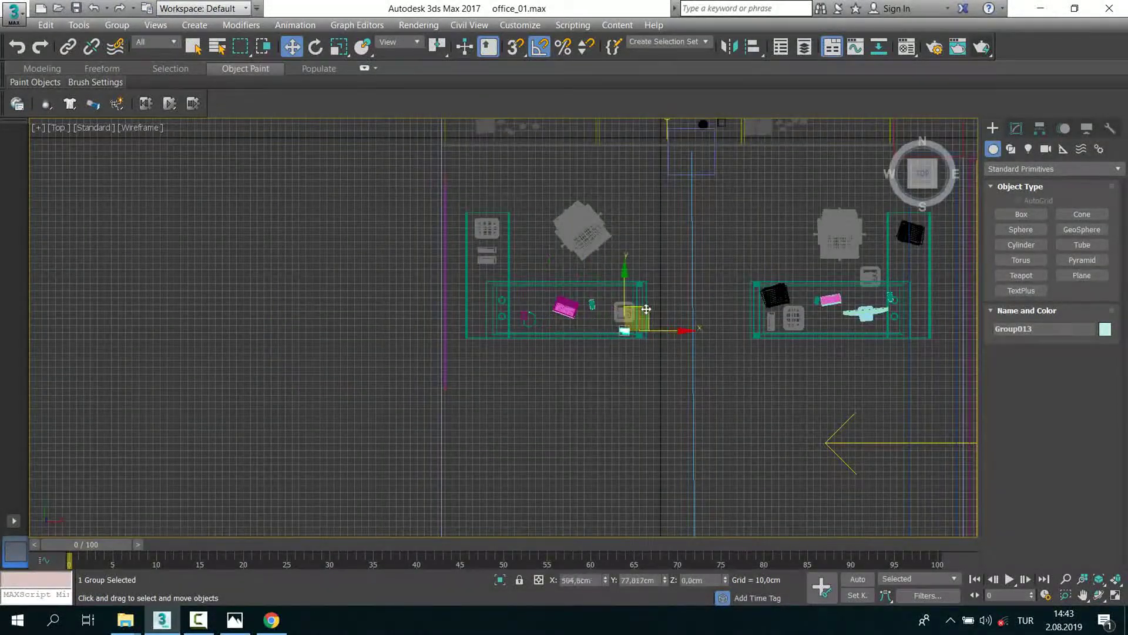
# Step: Frame the camera group in the perspective view and orbit around the desk
pyautogui.scroll(5, 646, 309)
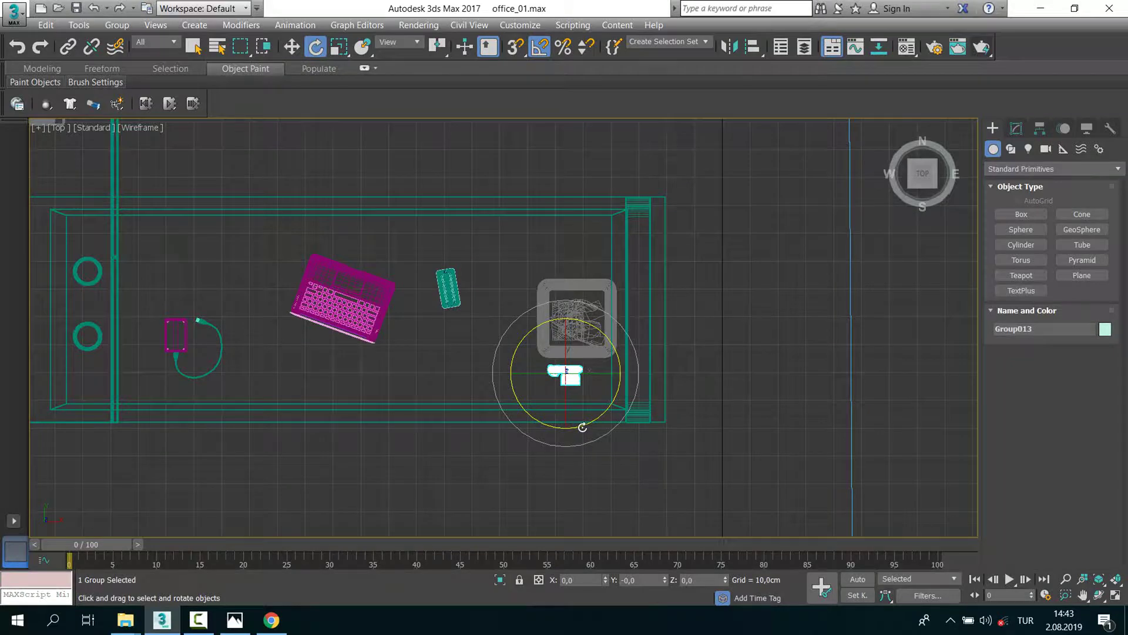
pyautogui.press('p')
pyautogui.press('z')
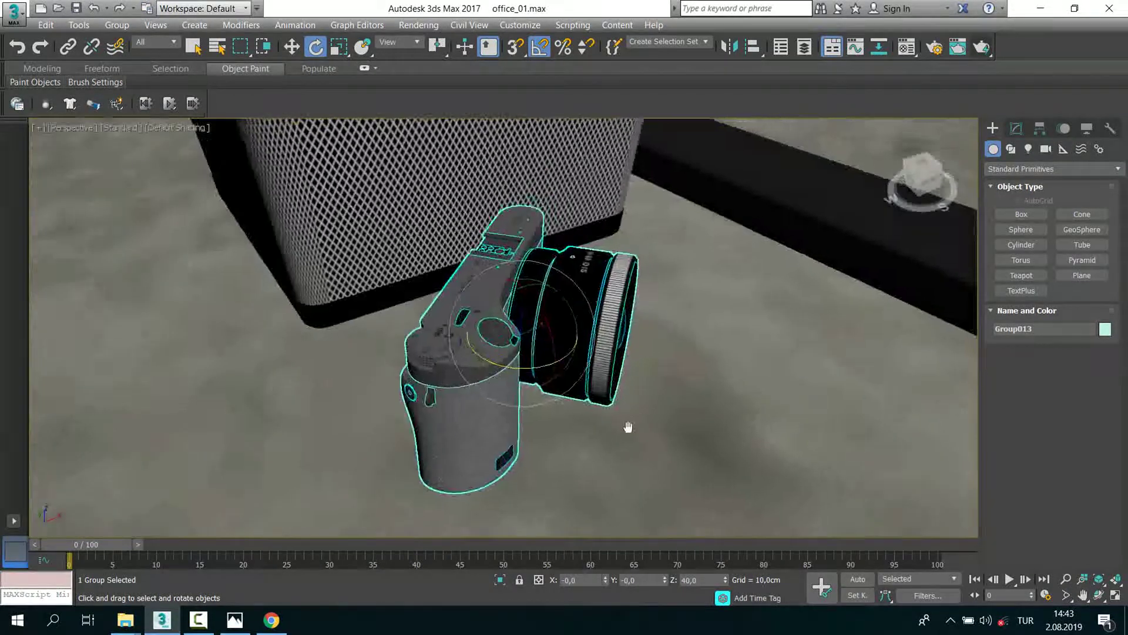
pyautogui.scroll(-5, 686, 456)
pyautogui.scroll(-5, 687, 456)
pyautogui.keyDown('alt'); pyautogui.moveTo(58, 137); pyautogui.dragTo(179, 121, button='middle'); pyautogui.keyUp('alt')
# Step: Align Group013 onto the desk top and check it through the scene camera view
pyautogui.click(752, 47)
pyautogui.click(593, 311)
pyautogui.click(569, 428)
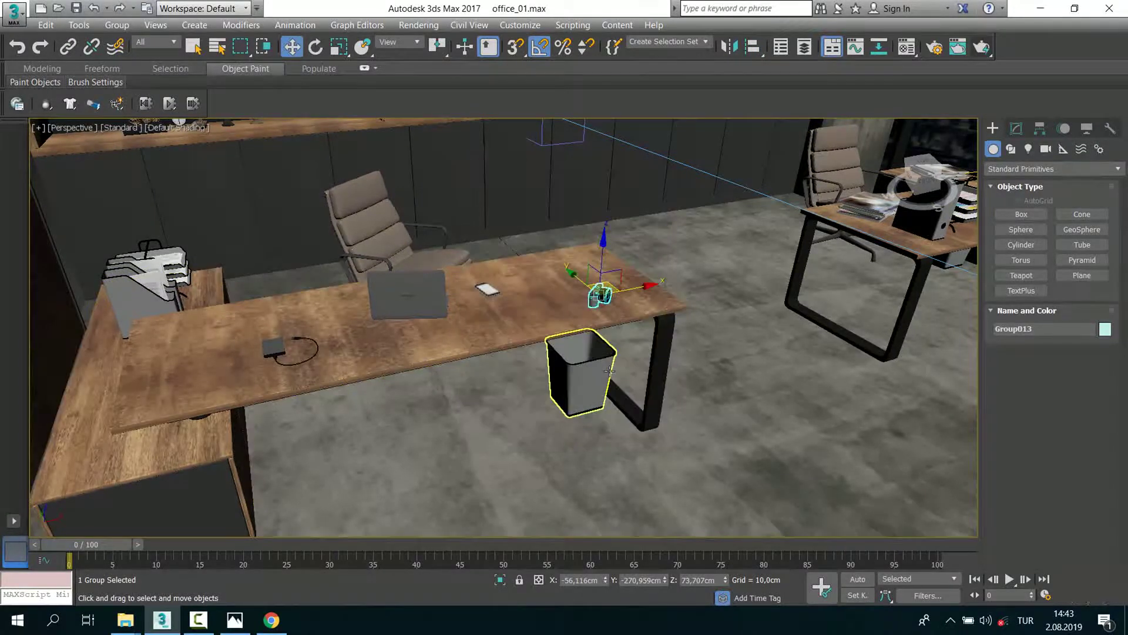
pyautogui.press('c')
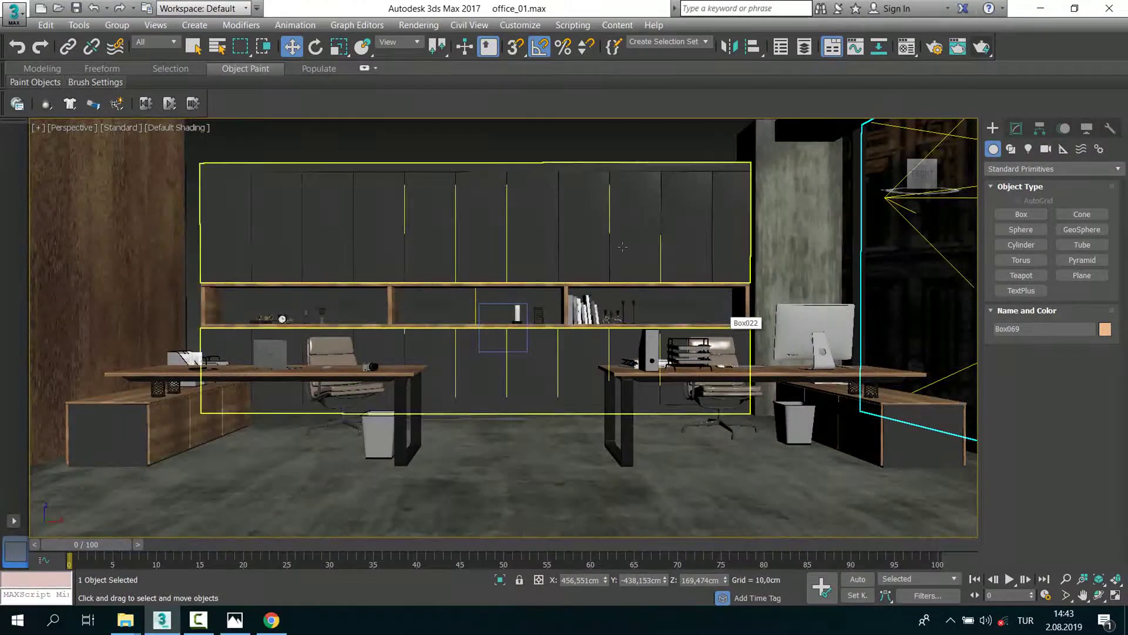
pyautogui.keyDown('alt'); pyautogui.moveTo(722, 320); pyautogui.dragTo(646, 306, button='middle'); pyautogui.keyUp('alt')
pyautogui.scroll(-5, 587, 323)
pyautogui.scroll(5, 587, 323)
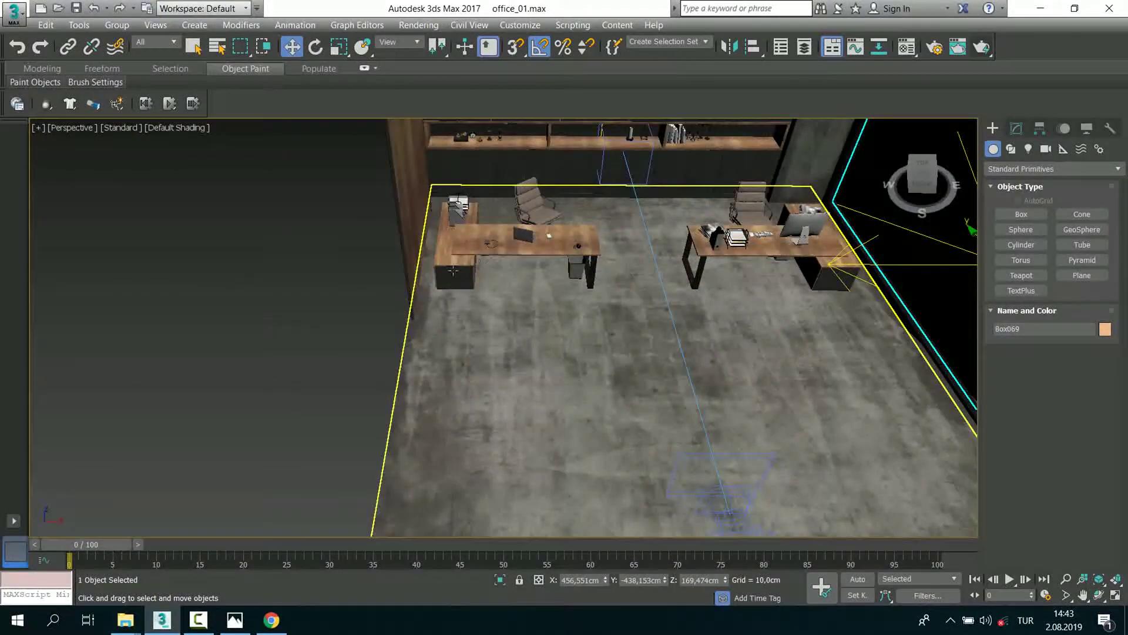
pyautogui.click(125, 620)
pyautogui.click(220, 544)
# Step: Go through Evermotion > Vol.87 Ofis cihazları > Vol87 and open the archmodels_vol_87 catalogue
pyautogui.hotkey('alt', 'Up')
pyautogui.hotkey('alt', 'Up')
pyautogui.hotkey('alt', 'Up')
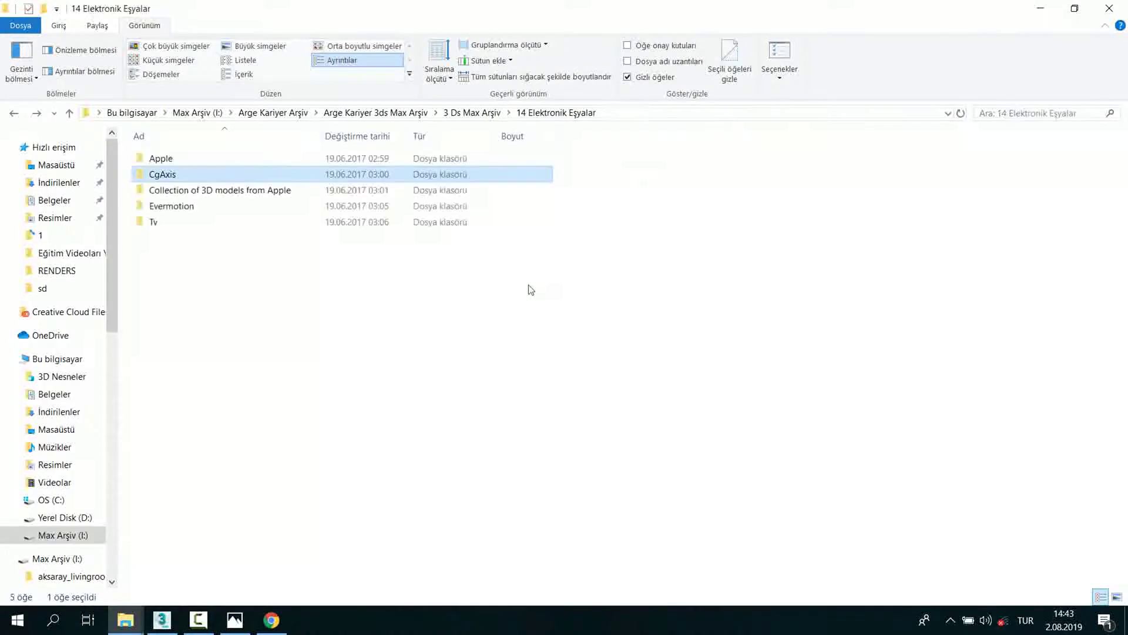
pyautogui.doubleClick(239, 202)
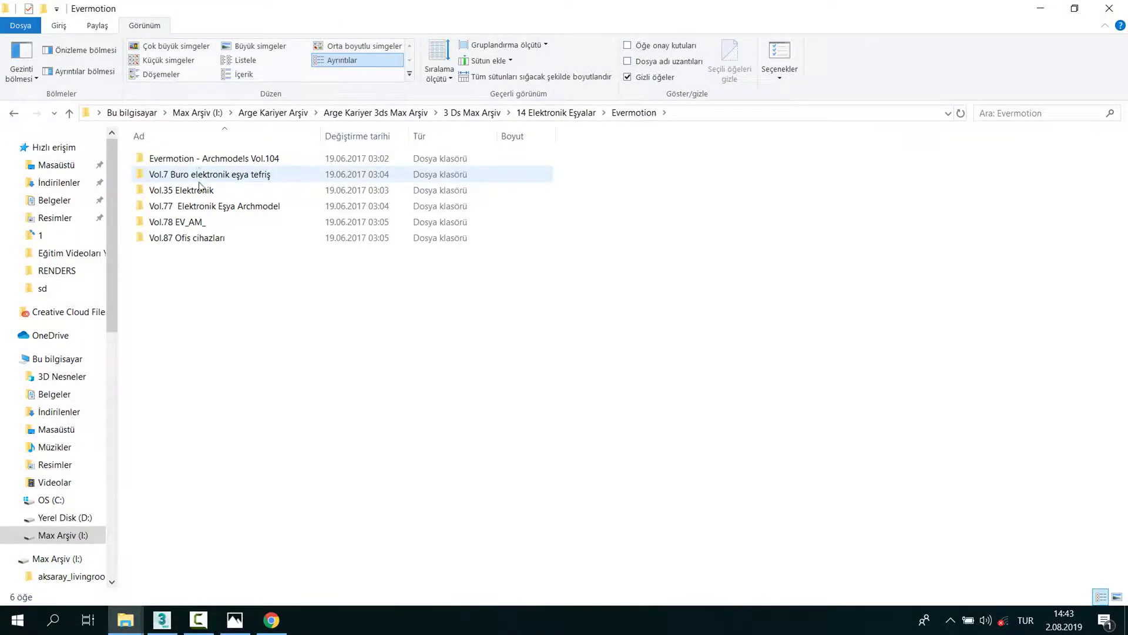
pyautogui.doubleClick(223, 239)
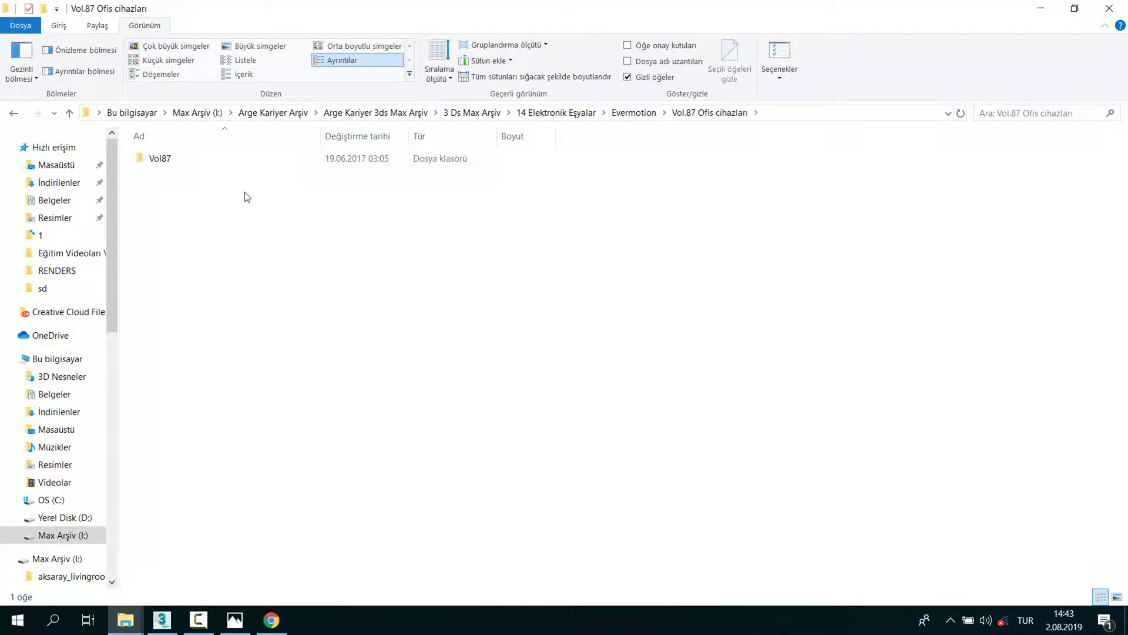
pyautogui.doubleClick(225, 164)
pyautogui.doubleClick(216, 175)
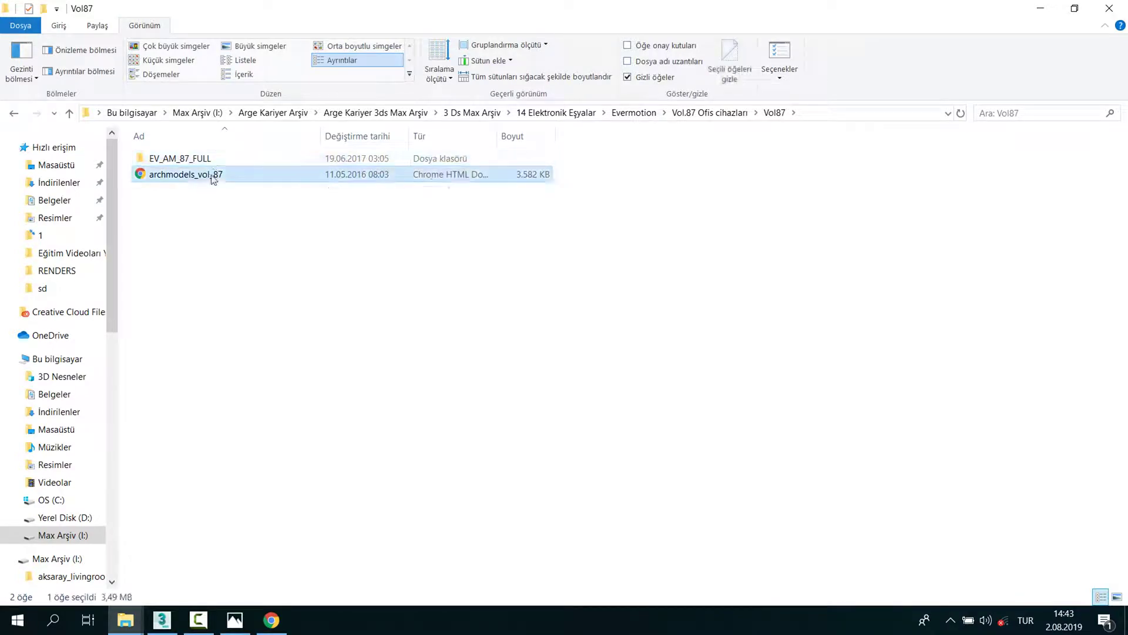
pyautogui.scroll(-5, 528, 382)
# Step: Flip between the mall equipment and home gadgets PDF catalogues
pyautogui.scroll(-5, 529, 382)
pyautogui.hotkey('ctrl', 'shift', 'Tab')
pyautogui.scroll(-6, 665, 338)
pyautogui.scroll(10, 681, 343)
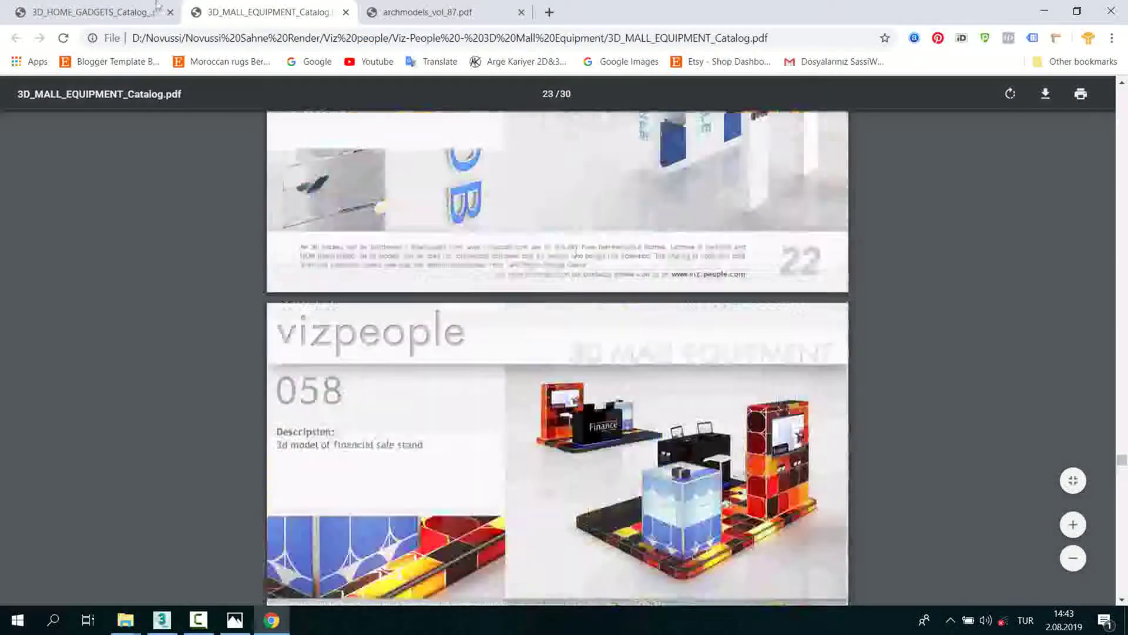
pyautogui.hotkey('ctrl', 'shift', 'Tab')
# Step: Scroll through 3D_HOME_GADGETS_Catalog down to the suitcase models, then close Chrome
pyautogui.scroll(-5, 766, 389)
pyautogui.scroll(-2, 767, 393)
pyautogui.scroll(-4, 767, 392)
pyautogui.scroll(-6, 767, 392)
pyautogui.scroll(-4, 768, 393)
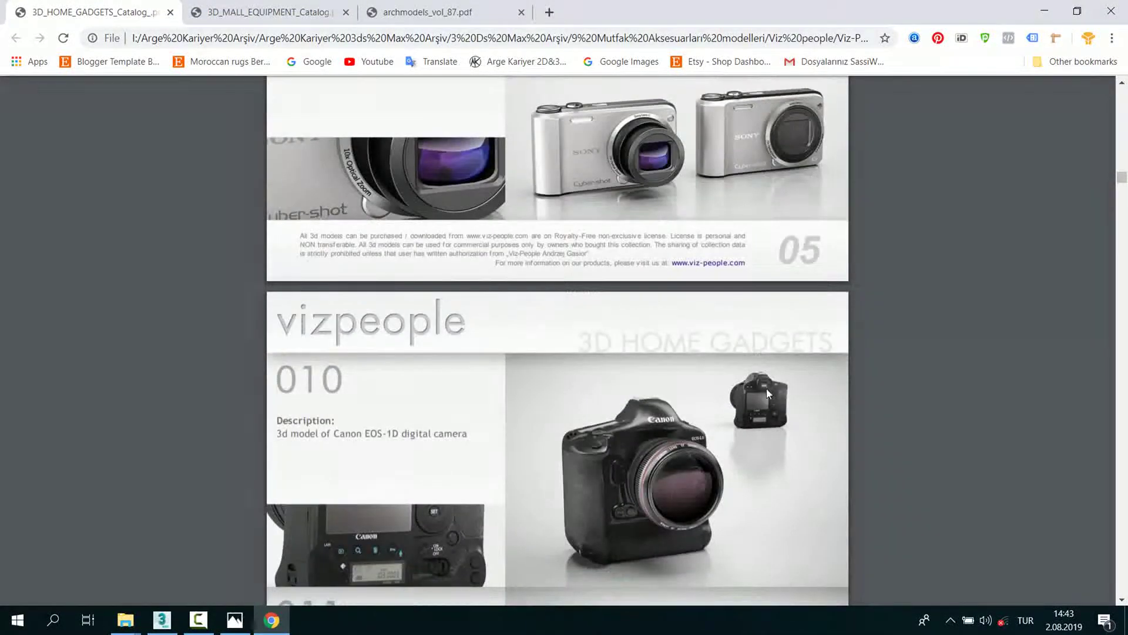
pyautogui.scroll(-5, 767, 392)
pyautogui.scroll(-7, 767, 392)
pyautogui.scroll(-5, 768, 393)
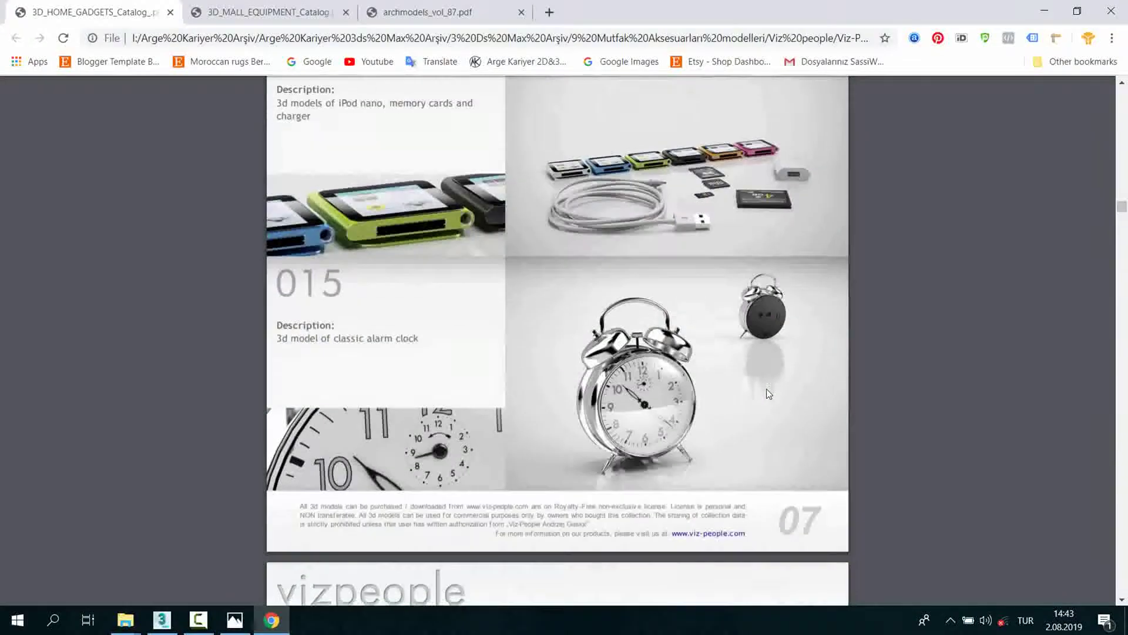
pyautogui.scroll(-5, 767, 392)
pyautogui.scroll(-3, 768, 393)
pyautogui.scroll(-5, 768, 393)
pyautogui.scroll(-5, 767, 393)
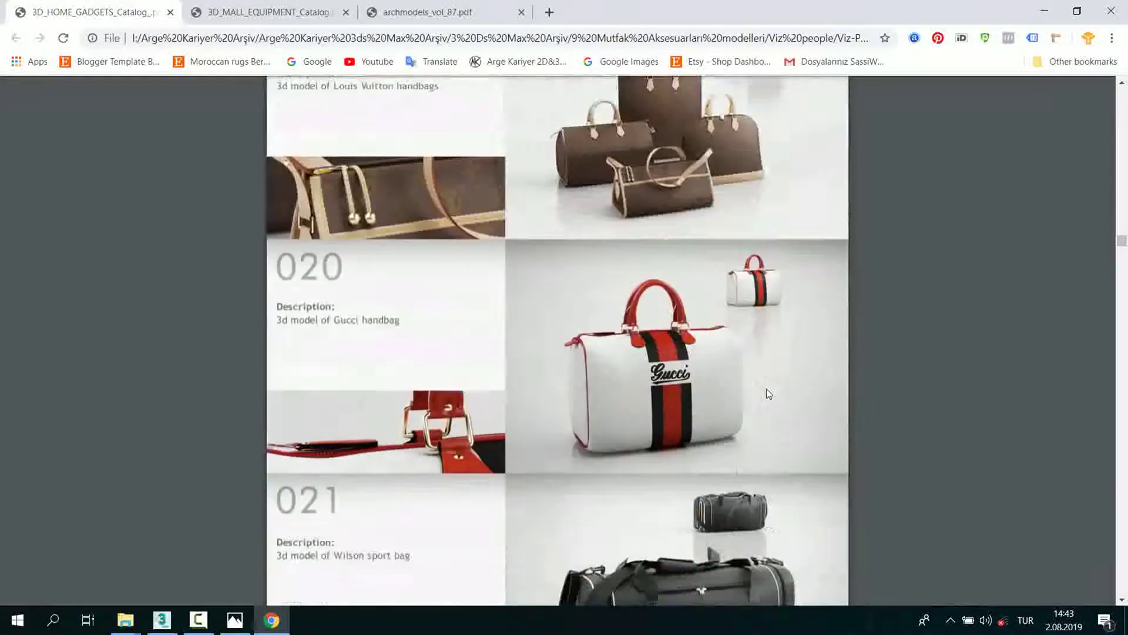
pyautogui.scroll(-8, 766, 392)
pyautogui.scroll(-6, 766, 393)
pyautogui.scroll(5, 1118, 268)
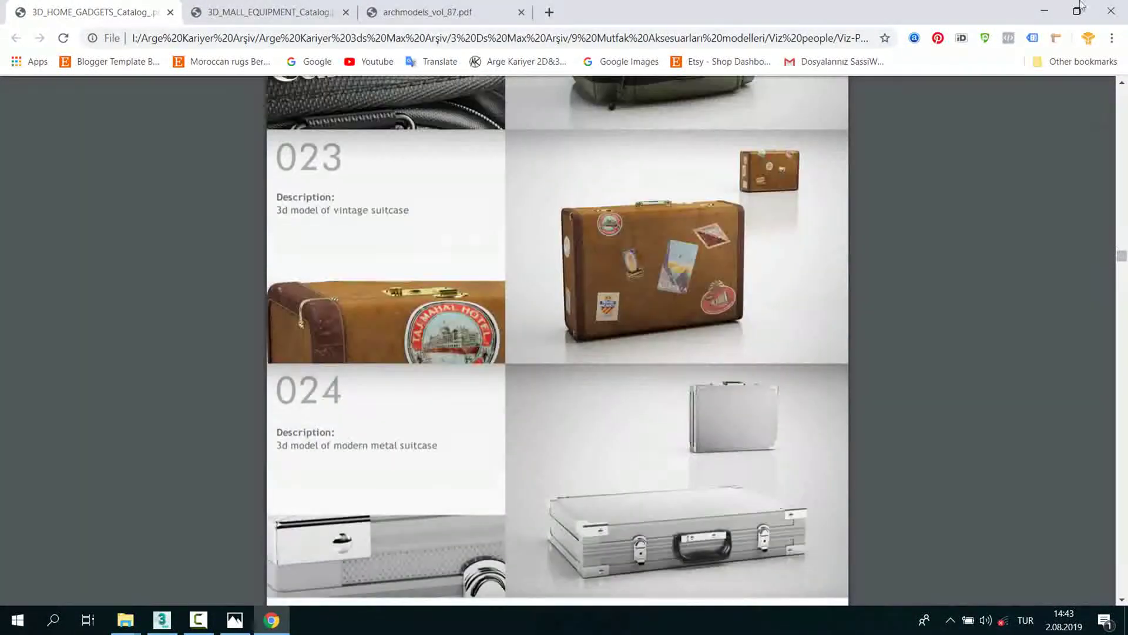
pyautogui.click(1111, 11)
pyautogui.press('BackSpace')
pyautogui.press('BackSpace')
pyautogui.press('BackSpace')
pyautogui.press('BackSpace')
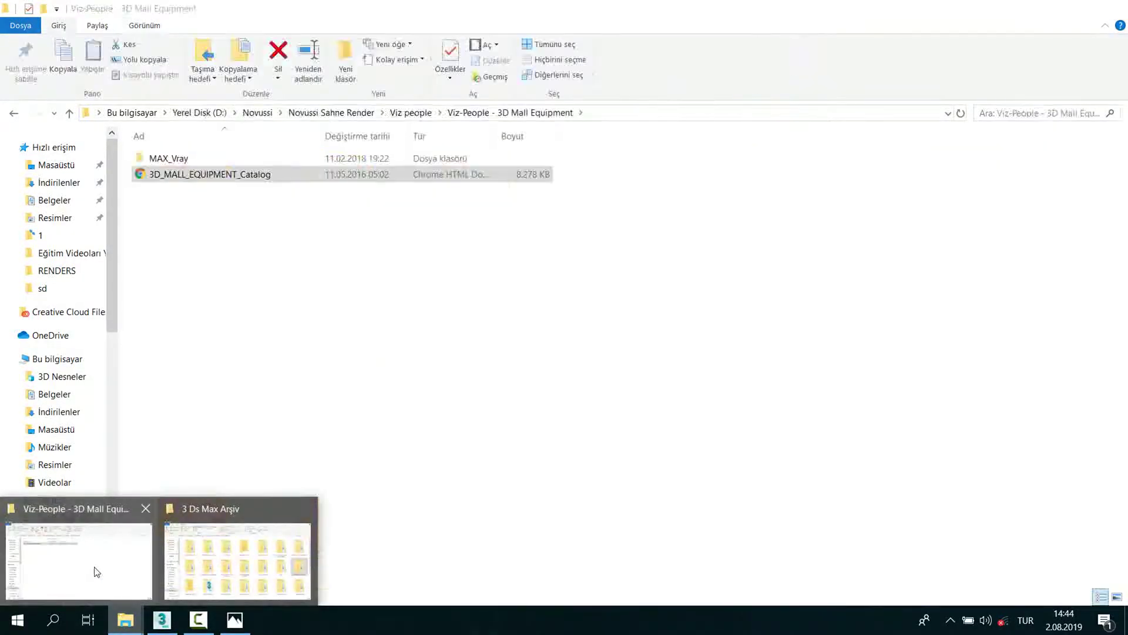
# Step: In the Viz-People 3D Mall Equipment window, open New models 4 > Render > Decoration
pyautogui.moveTo(125, 619)
pyautogui.click(95, 574)
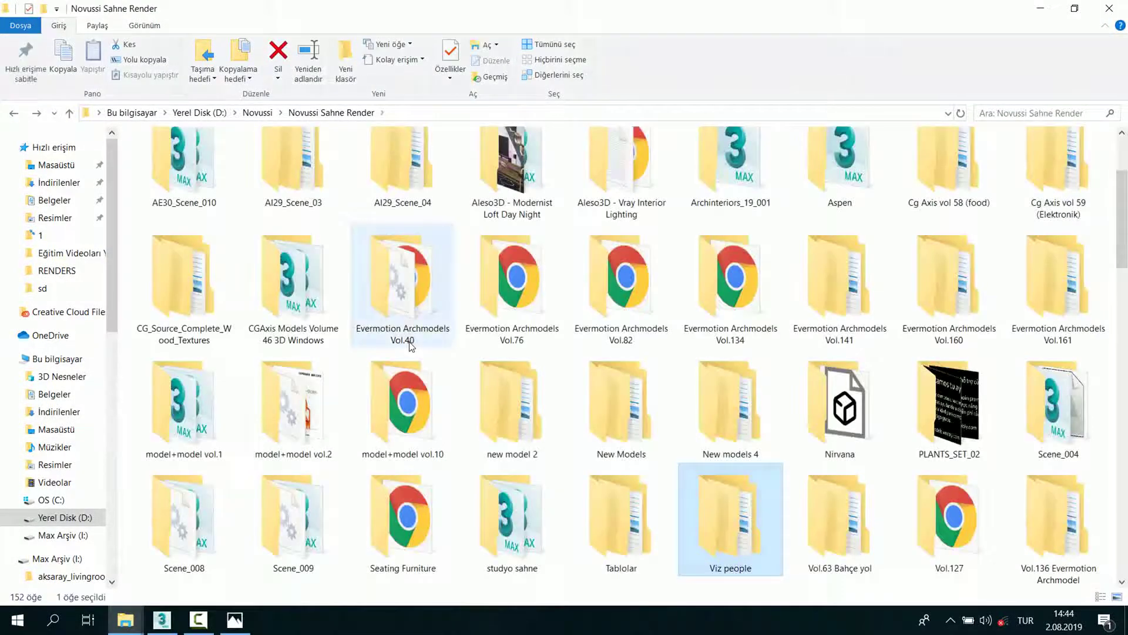
pyautogui.doubleClick(745, 433)
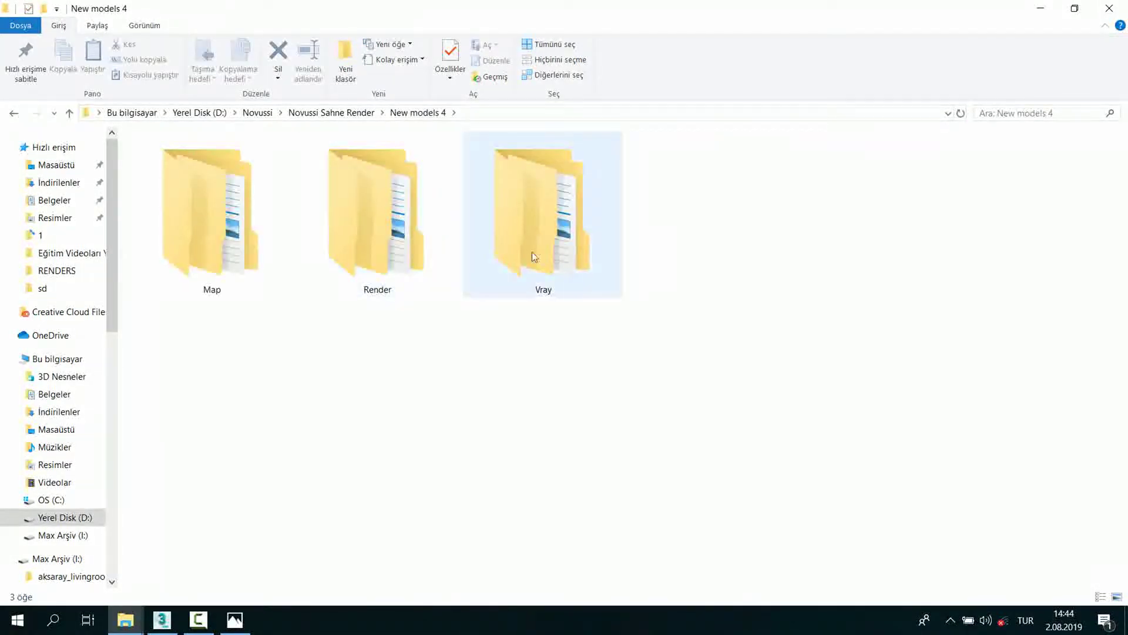
pyautogui.doubleClick(399, 250)
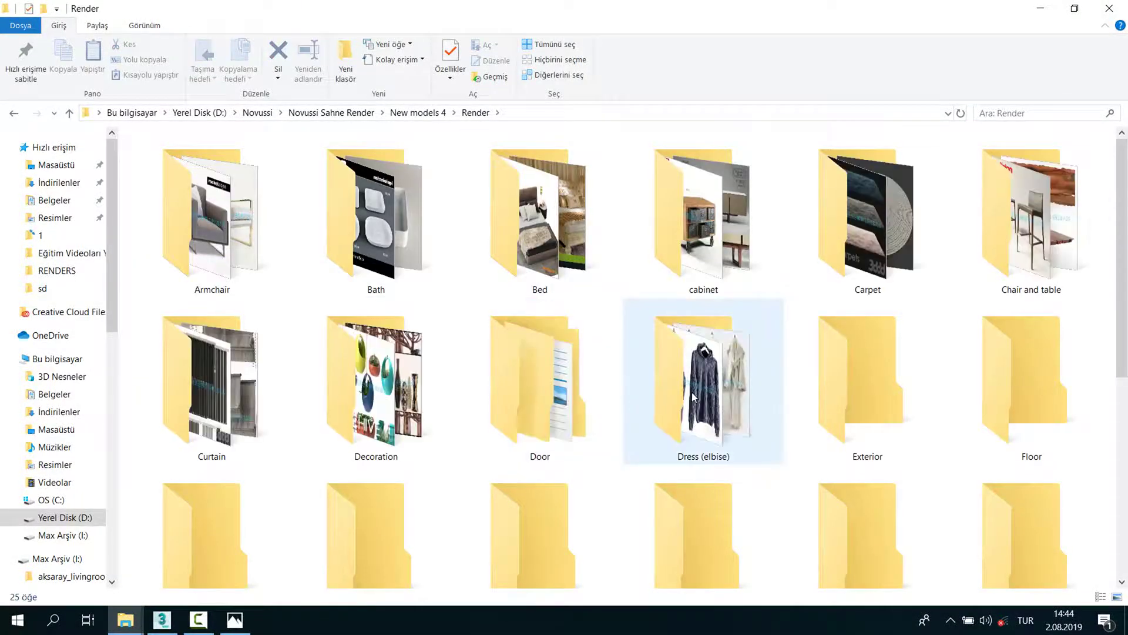
pyautogui.doubleClick(376, 377)
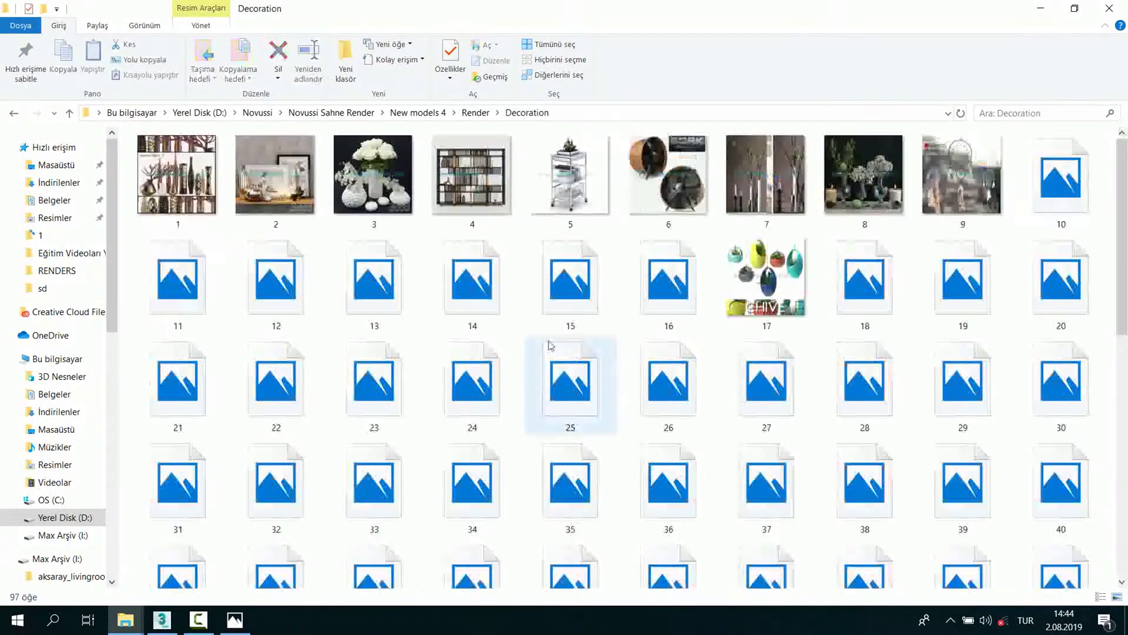
# Step: Browse the Decoration thumbnails and select bookshelf preview 4
pyautogui.click(567, 276)
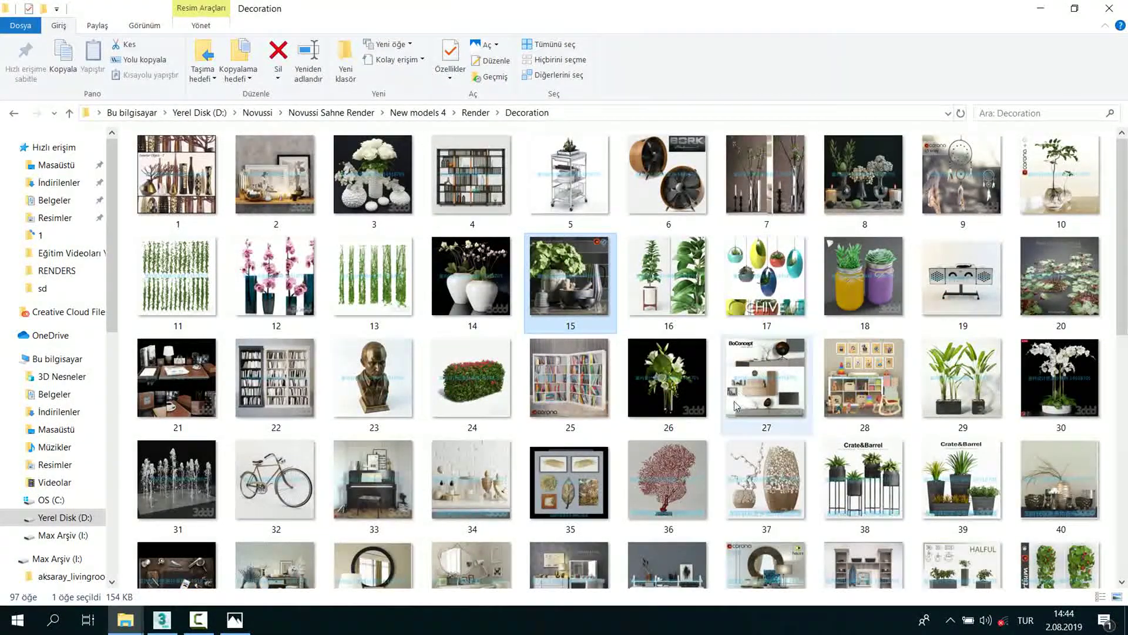
pyautogui.scroll(-4, 735, 406)
pyautogui.scroll(-5, 459, 447)
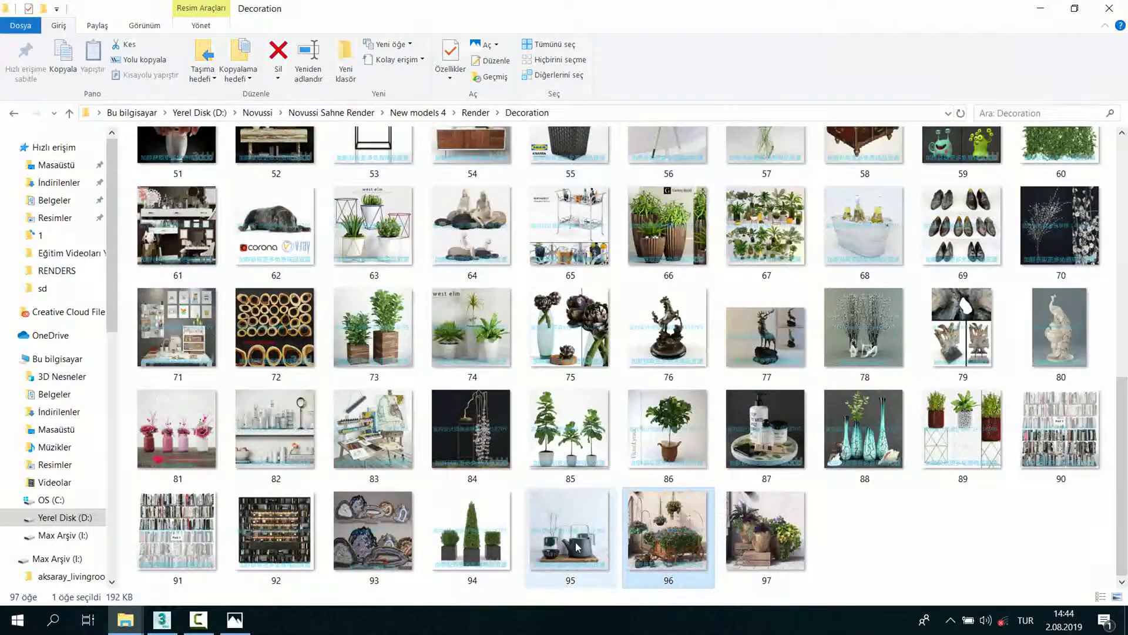
pyautogui.click(303, 407)
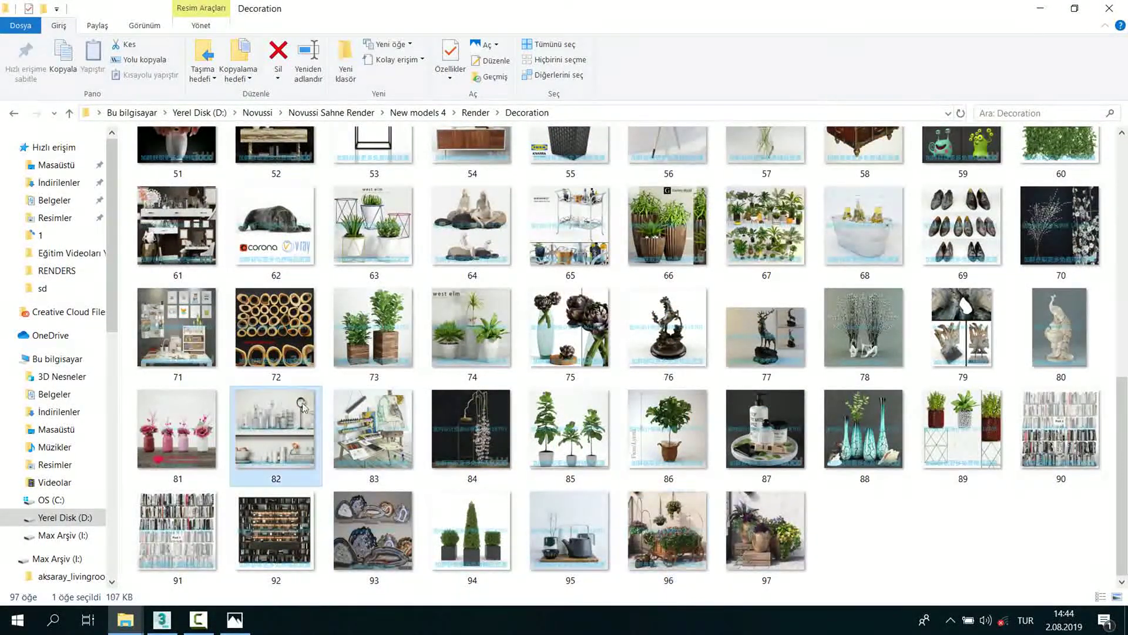
pyautogui.scroll(3, 347, 411)
pyautogui.moveTo(1126, 319); pyautogui.dragTo(1125, 228)
pyautogui.scroll(1, 1124, 204)
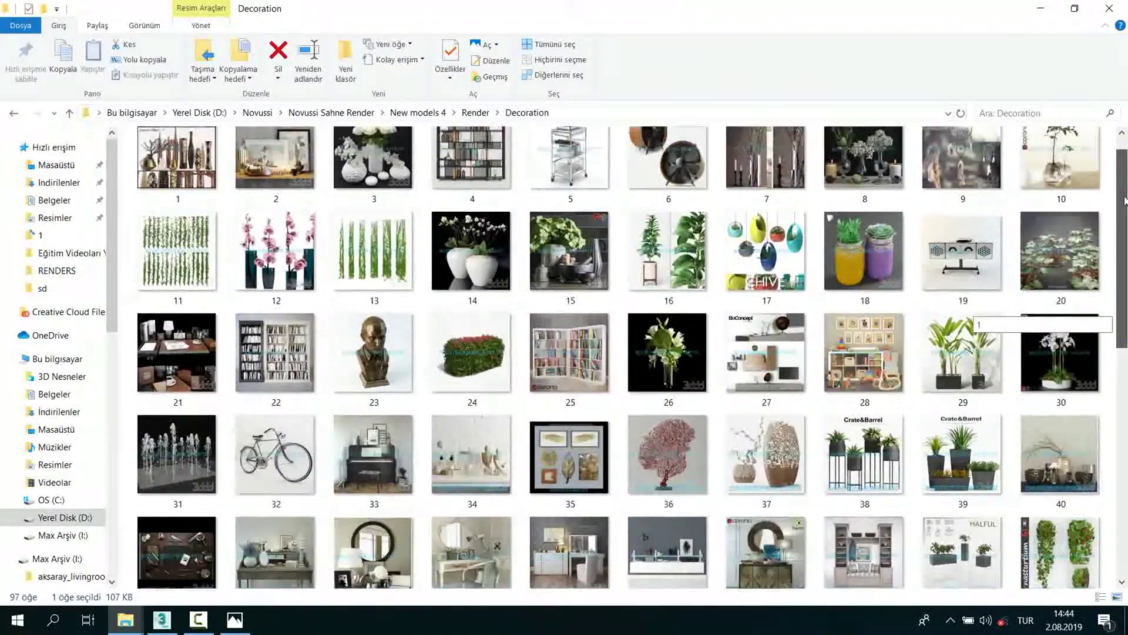
pyautogui.press('Escape')
pyautogui.click(552, 220)
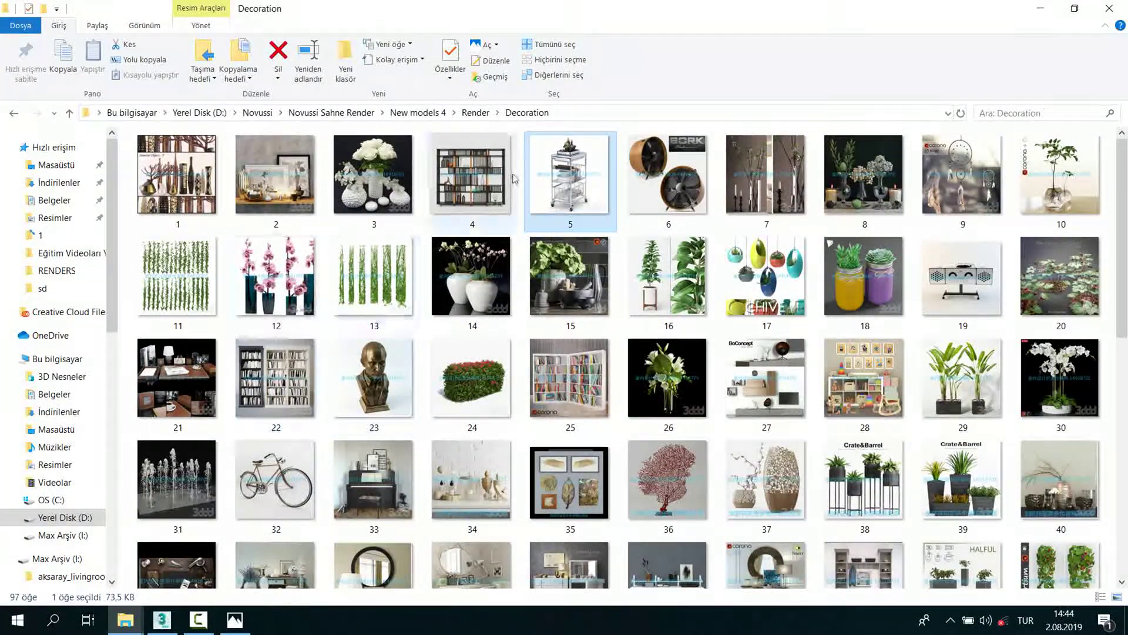
pyautogui.click(479, 171)
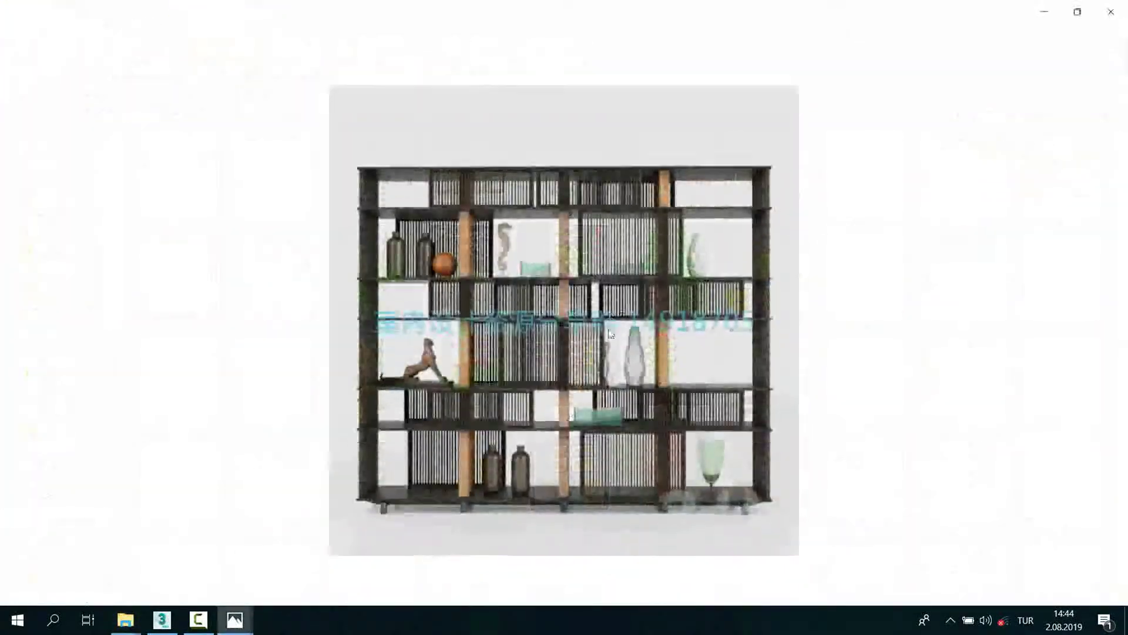
# Step: Close bookshelf preview 4 in Photos and scroll down the Decoration thumbnails
pyautogui.click(1111, 12)
pyautogui.scroll(-5, 750, 400)
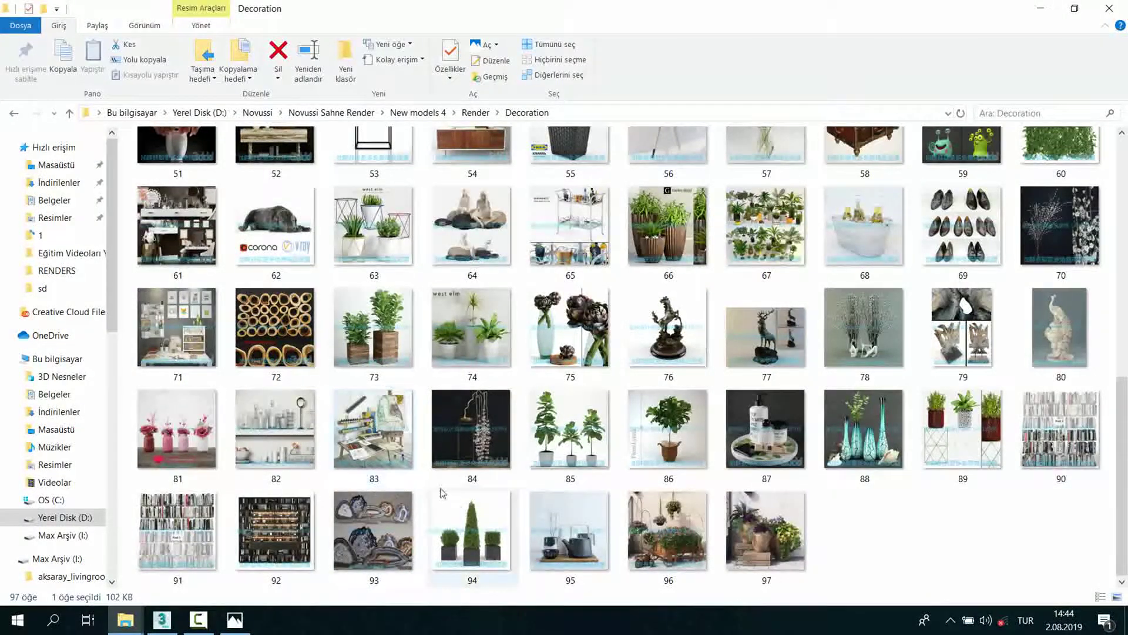
# Step: Look into the Frame previews folder, then return to the New models 4 folder
pyautogui.scroll(3, 811, 385)
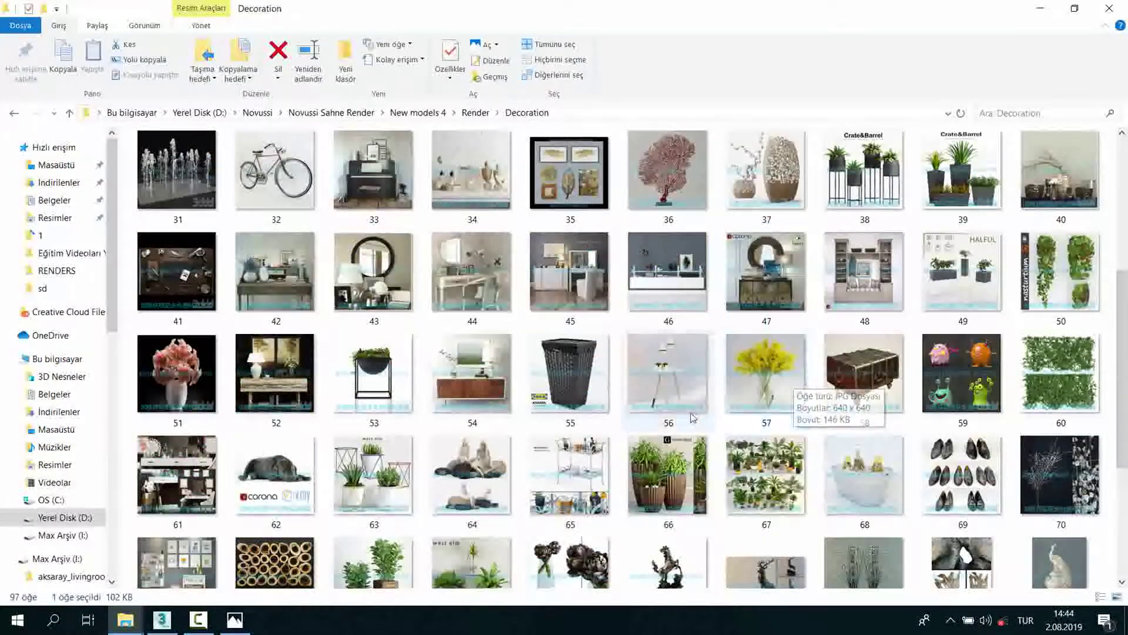
pyautogui.press('BackSpace')
pyautogui.press('BackSpace')
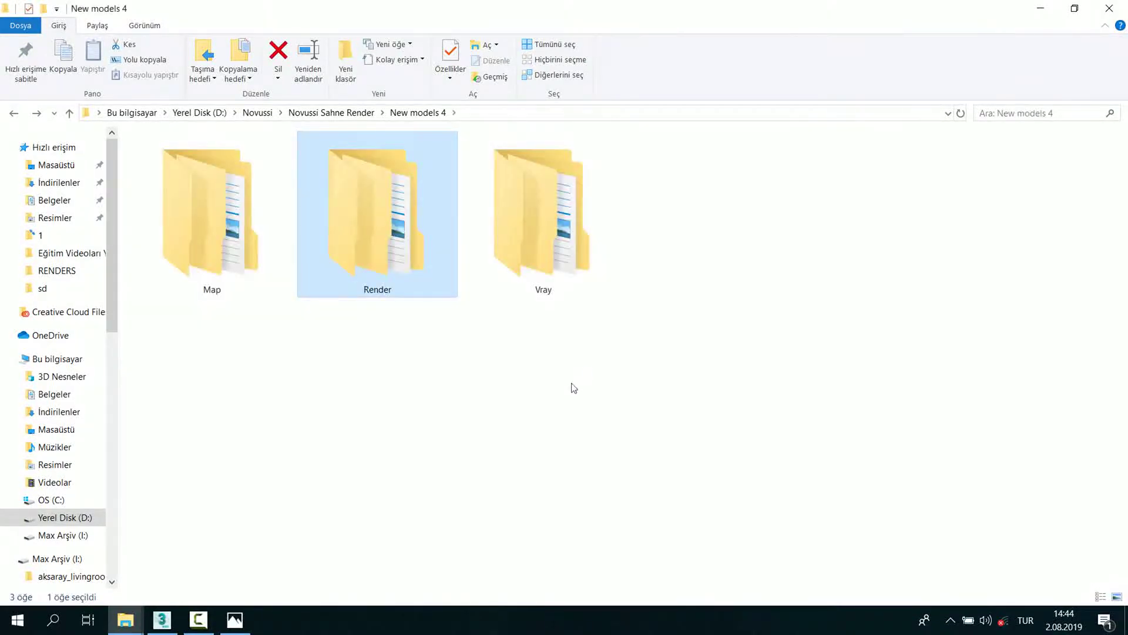
pyautogui.hotkey('alt', 'Right')
pyautogui.scroll(-2, 623, 417)
pyautogui.scroll(-1, 470, 442)
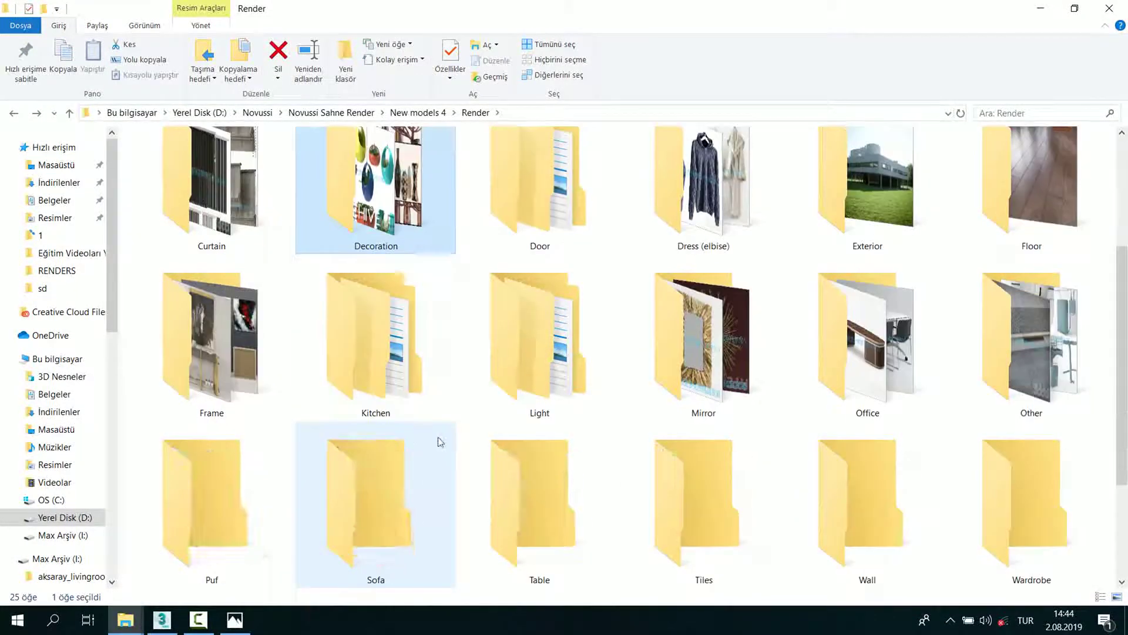
pyautogui.doubleClick(259, 385)
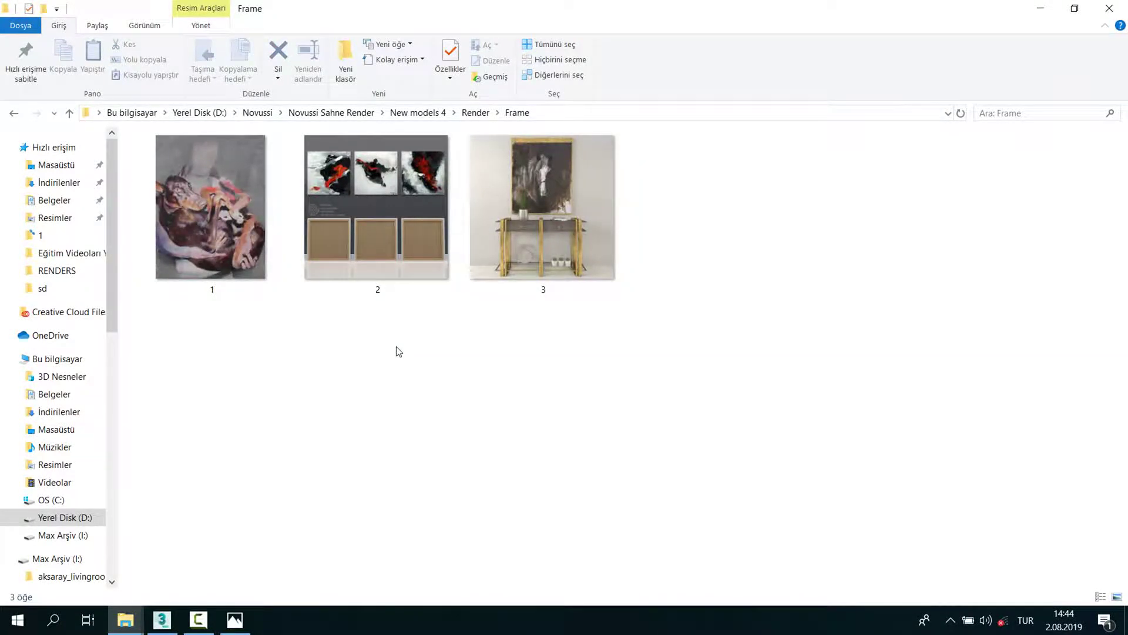
pyautogui.press('BackSpace')
pyautogui.press('BackSpace')
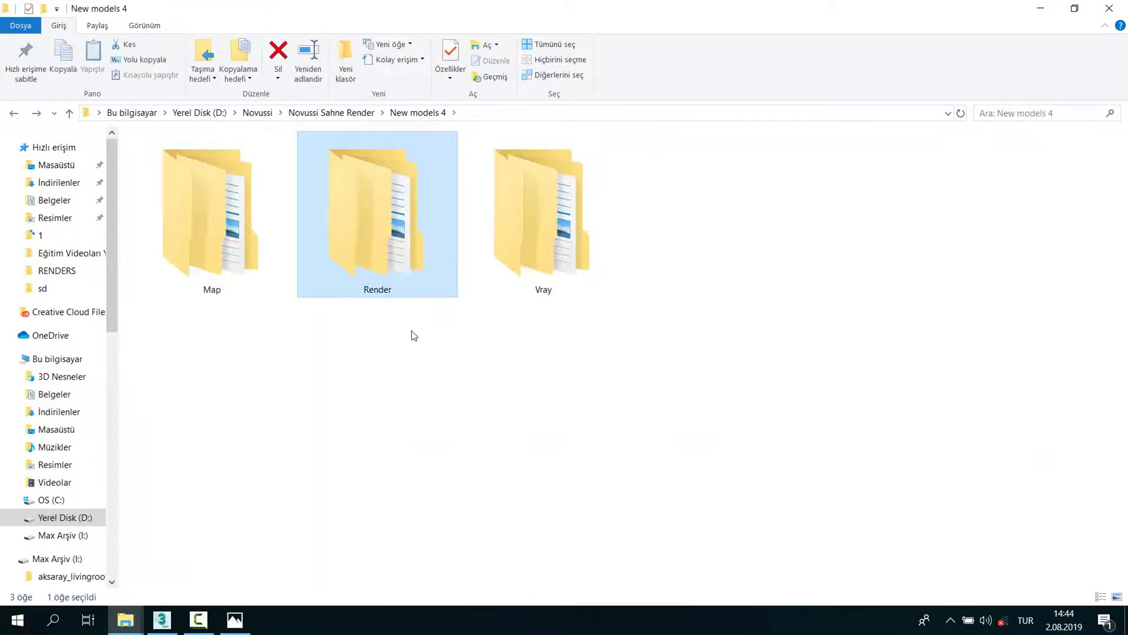
pyautogui.press('BackSpace')
pyautogui.scroll(-3, 521, 392)
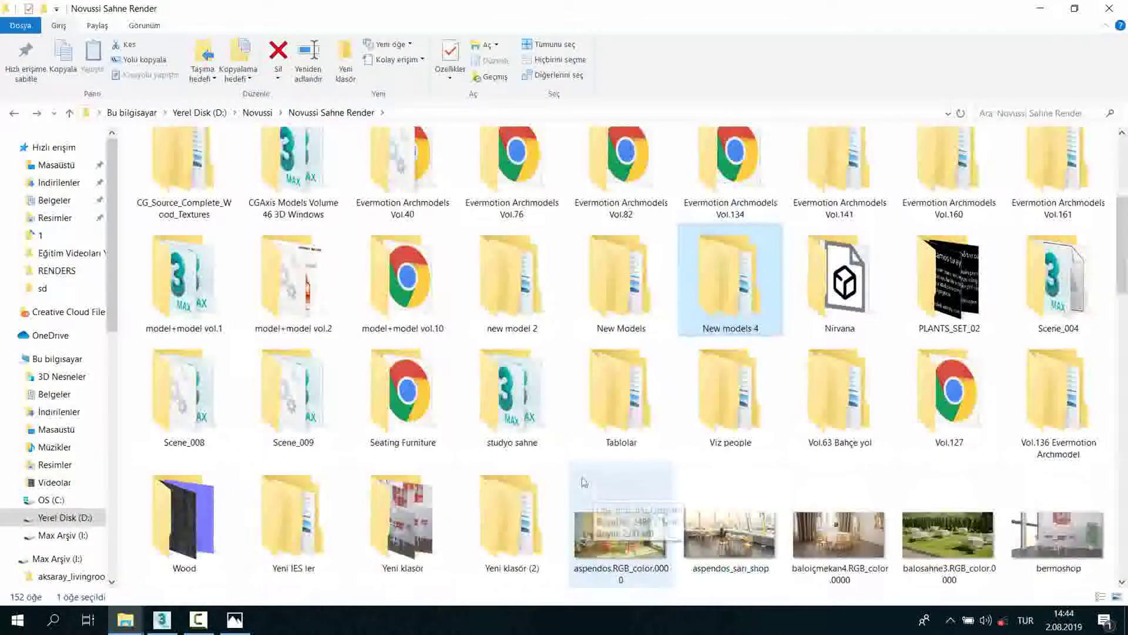
# Step: Open new model 2 > Render > Accecories and view shelf preview 48 full-size
pyautogui.doubleClick(510, 283)
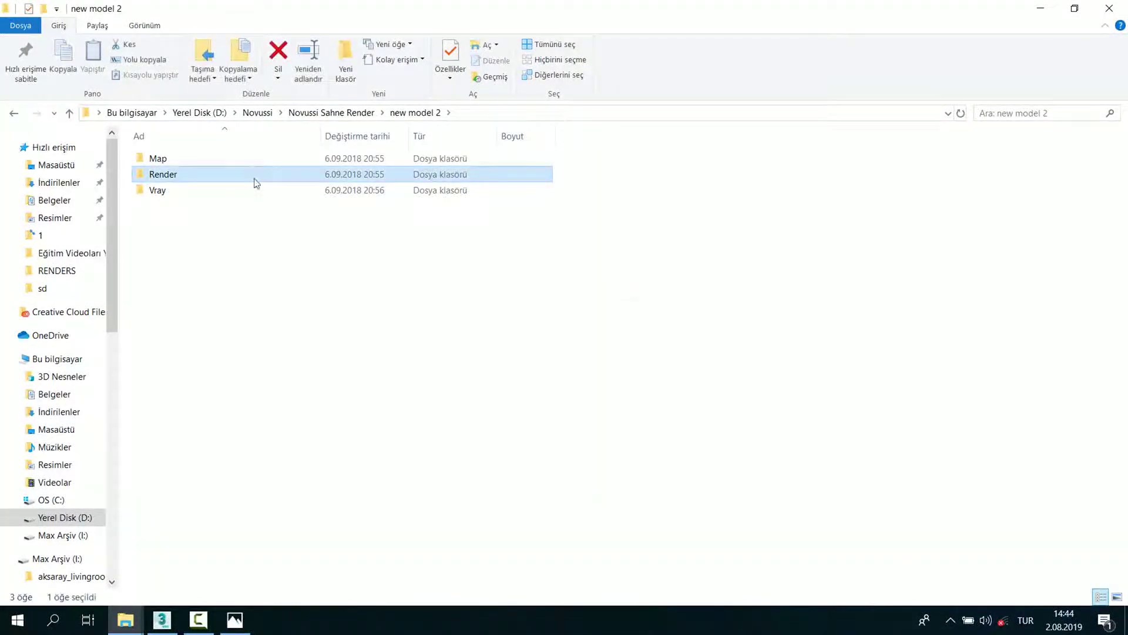
pyautogui.doubleClick(254, 176)
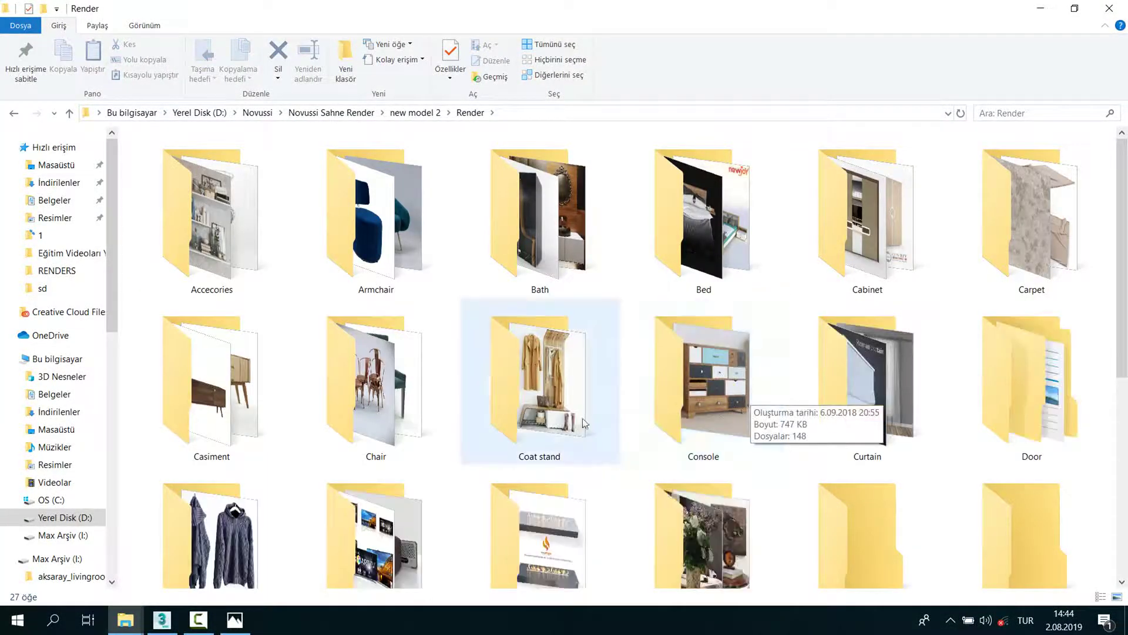
pyautogui.click(194, 622)
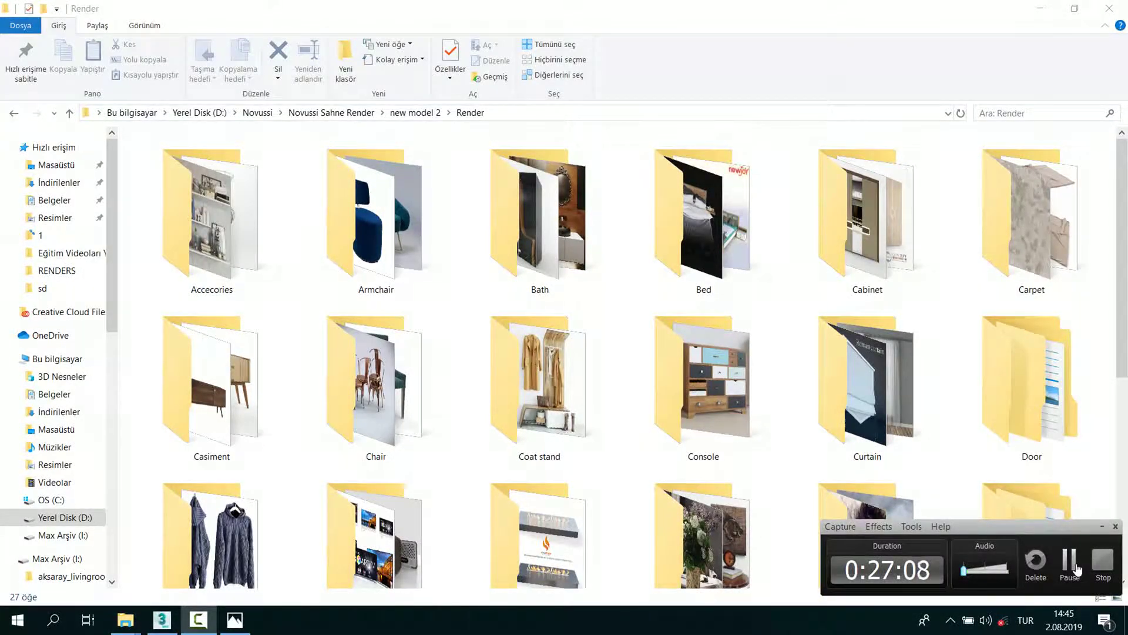
pyautogui.click(242, 276)
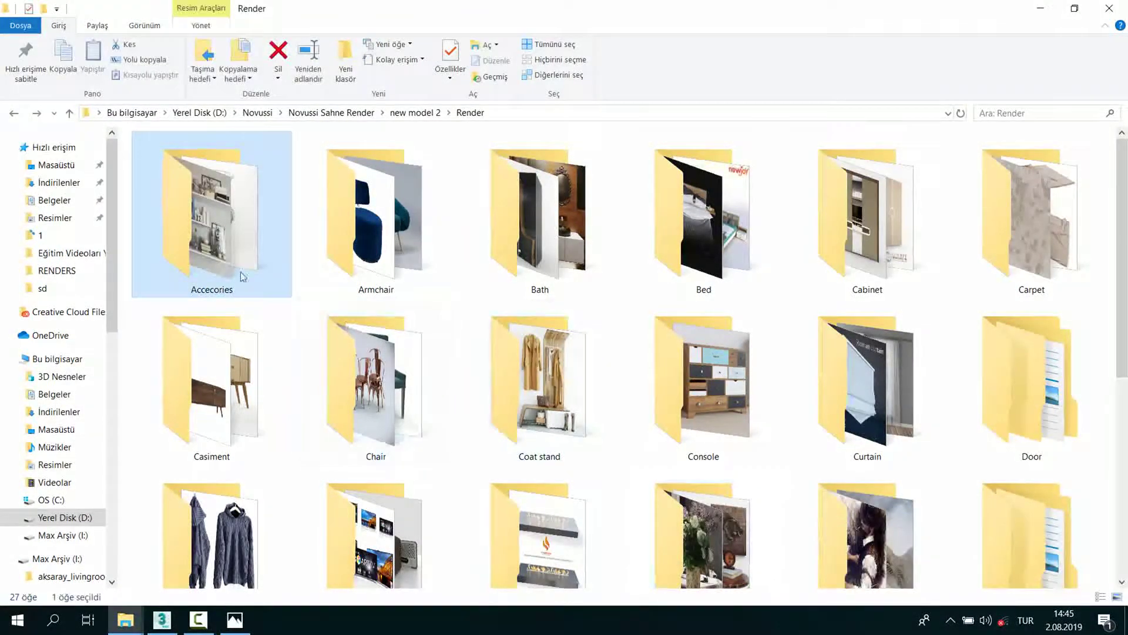
pyautogui.doubleClick(225, 243)
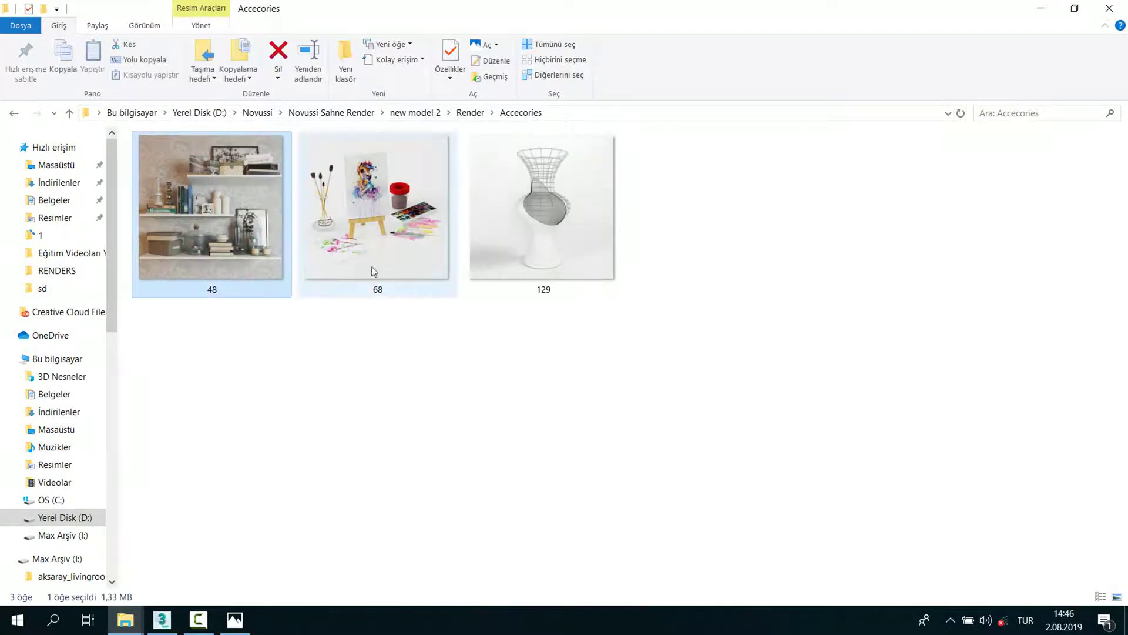
pyautogui.press('Return')
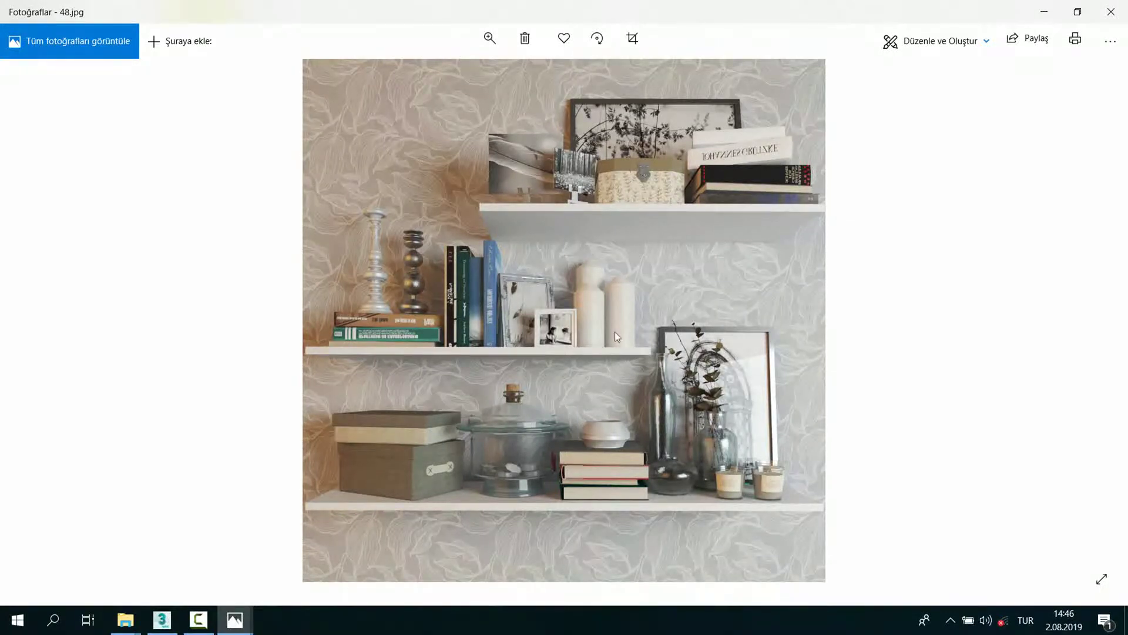
# Step: Browse from 'new model 2' to Vray > 48 and drop decor2011.max onto 3ds Max
pyautogui.scroll(2, 568, 179)
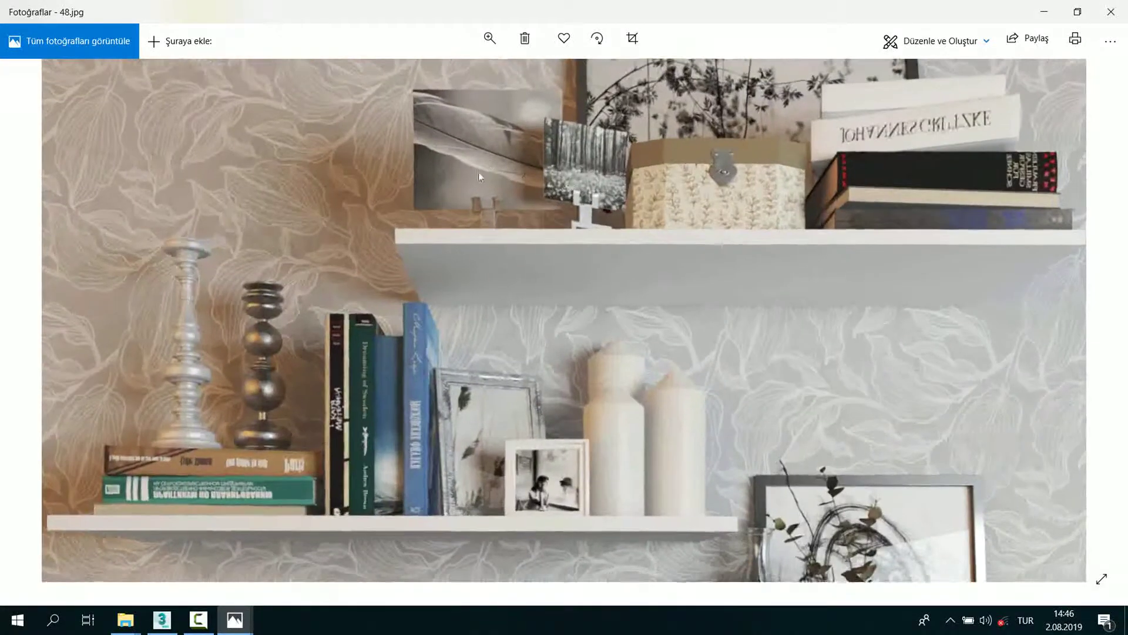
pyautogui.scroll(-3, 368, 323)
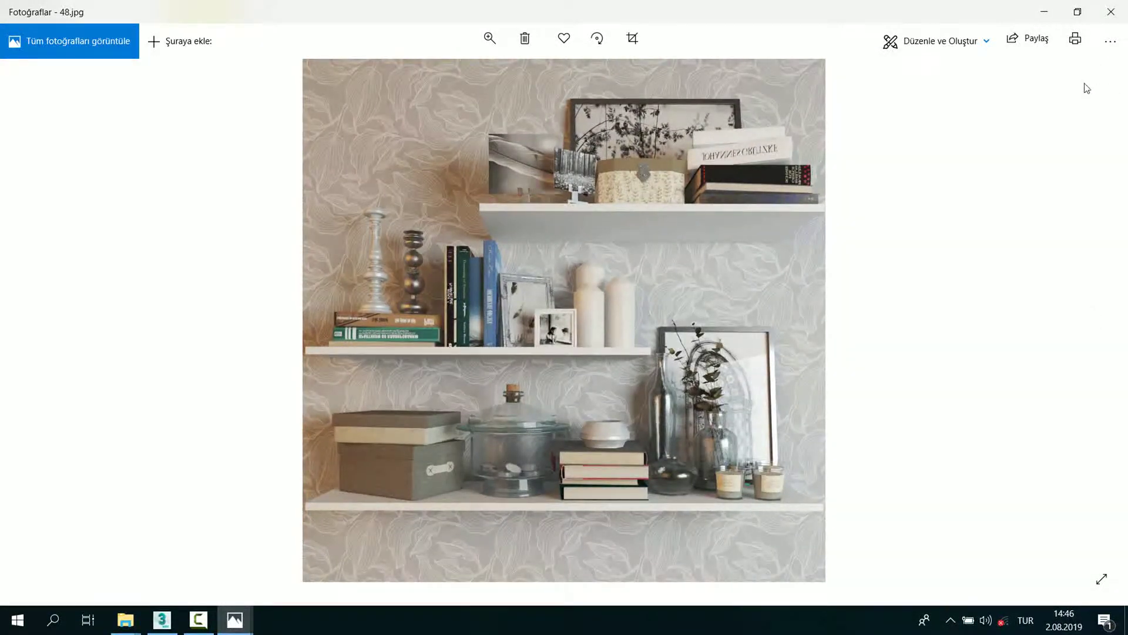
pyautogui.click(1048, 13)
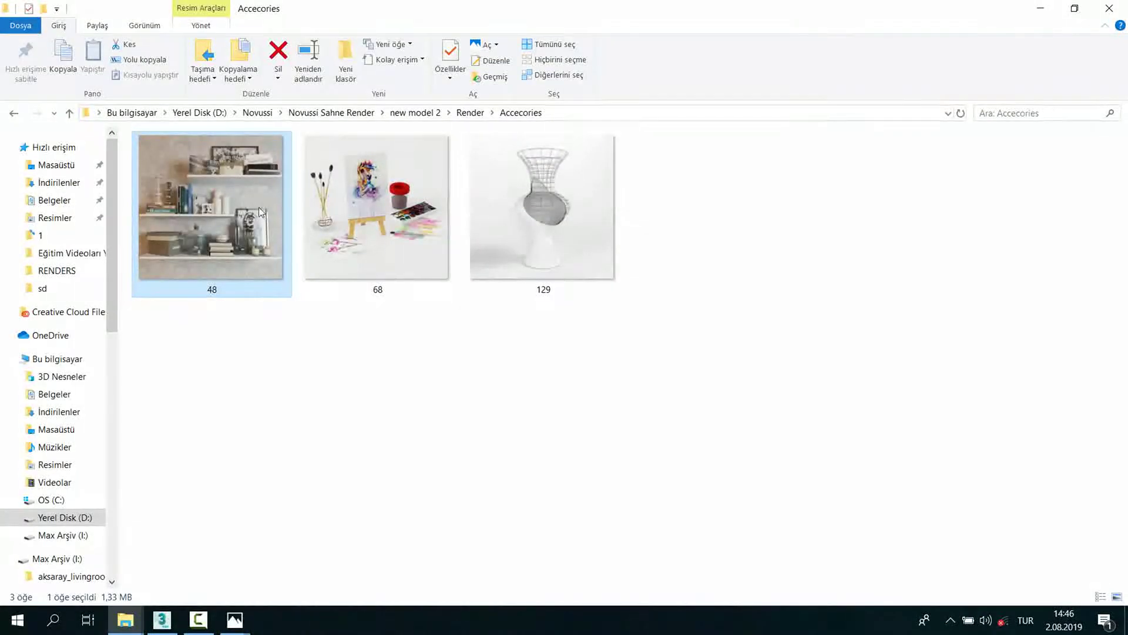
pyautogui.press('BackSpace')
pyautogui.press('BackSpace')
pyautogui.click(228, 194)
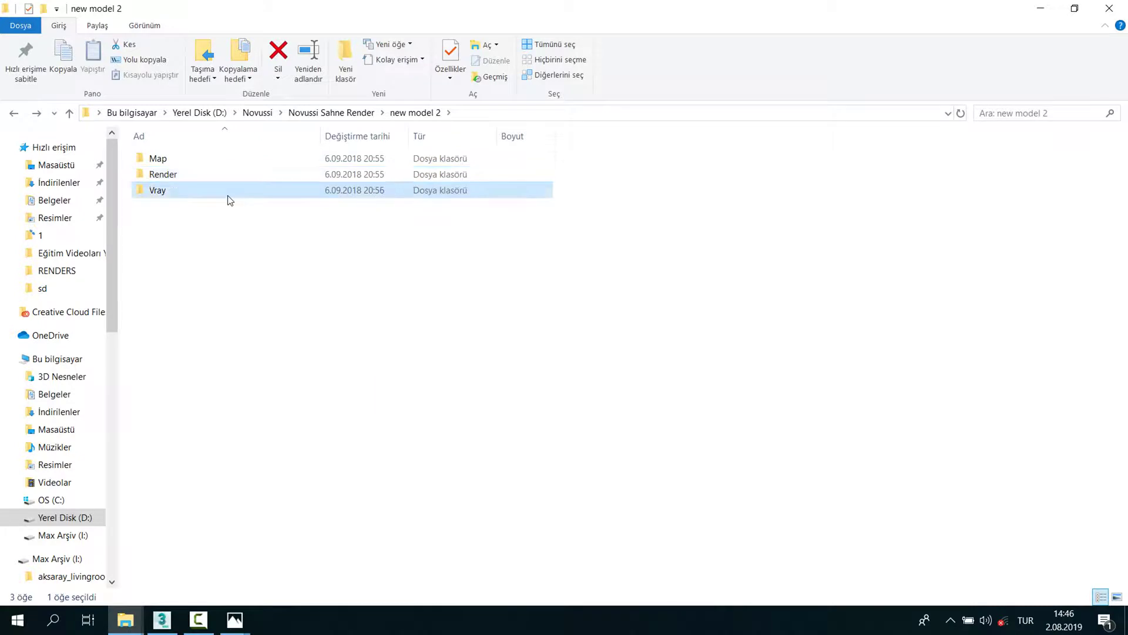
pyautogui.doubleClick(229, 194)
pyautogui.scroll(-13, 189, 385)
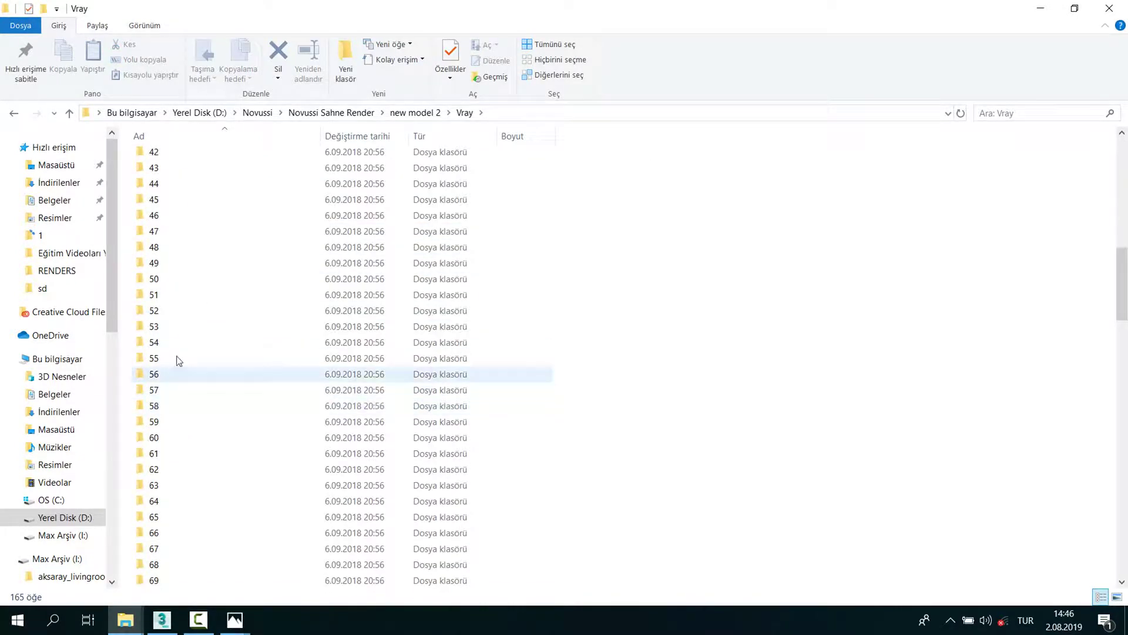
pyautogui.doubleClick(165, 247)
pyautogui.moveTo(170, 161); pyautogui.dragTo(178, 399)
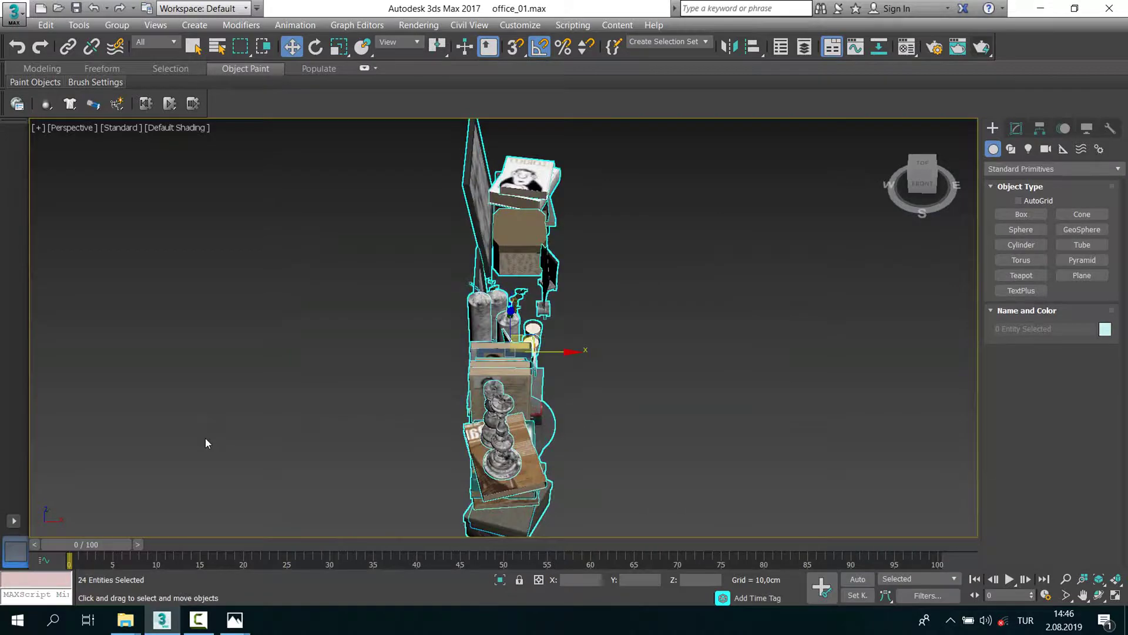
# Step: Select the merged decor2011 objects as one group
pyautogui.click(207, 435)
pyautogui.moveTo(207, 435)
pyautogui.keyDown('alt'); pyautogui.mouseDown(button='middle')
pyautogui.moveTo(217, 420)
pyautogui.moveTo(178, 413)
pyautogui.moveTo(277, 393)
pyautogui.mouseUp(button='middle'); pyautogui.keyUp('alt')
pyautogui.moveTo(277, 269); pyautogui.dragTo(441, 470)
pyautogui.moveTo(454, 486)
pyautogui.keyDown('alt'); pyautogui.mouseDown(button='middle')
pyautogui.moveTo(395, 383)
pyautogui.moveTo(408, 370)
pyautogui.mouseUp(button='middle'); pyautogui.keyUp('alt')
pyautogui.click(451, 372)
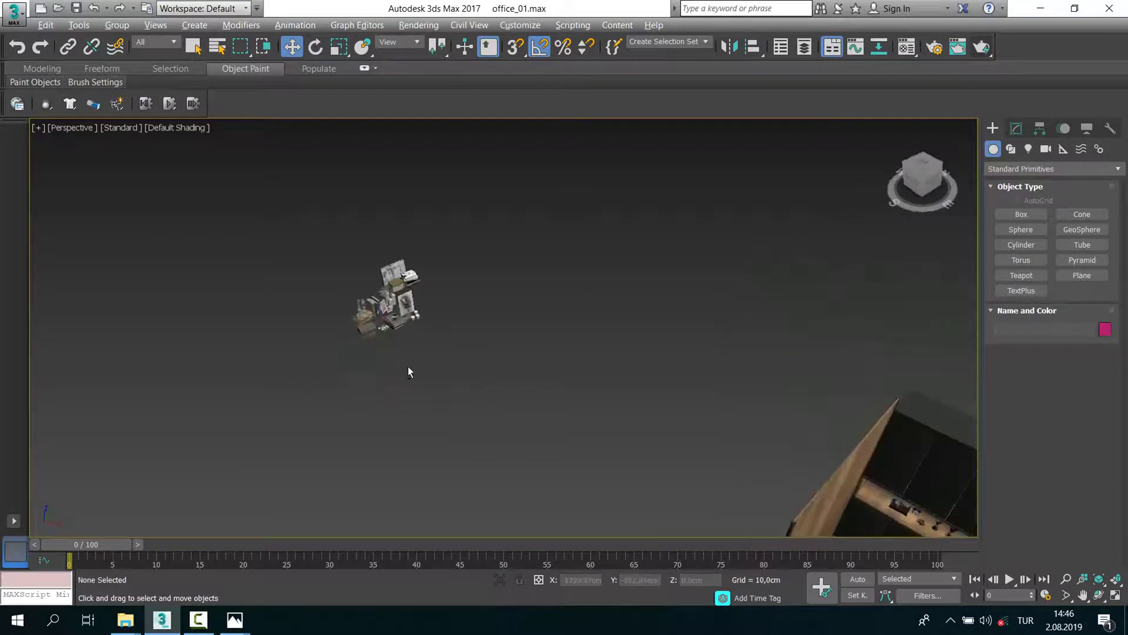
pyautogui.scroll(3, 408, 371)
# Step: Zoom to the framed picture Plane006 and move it along X away from the decor
pyautogui.click(413, 290)
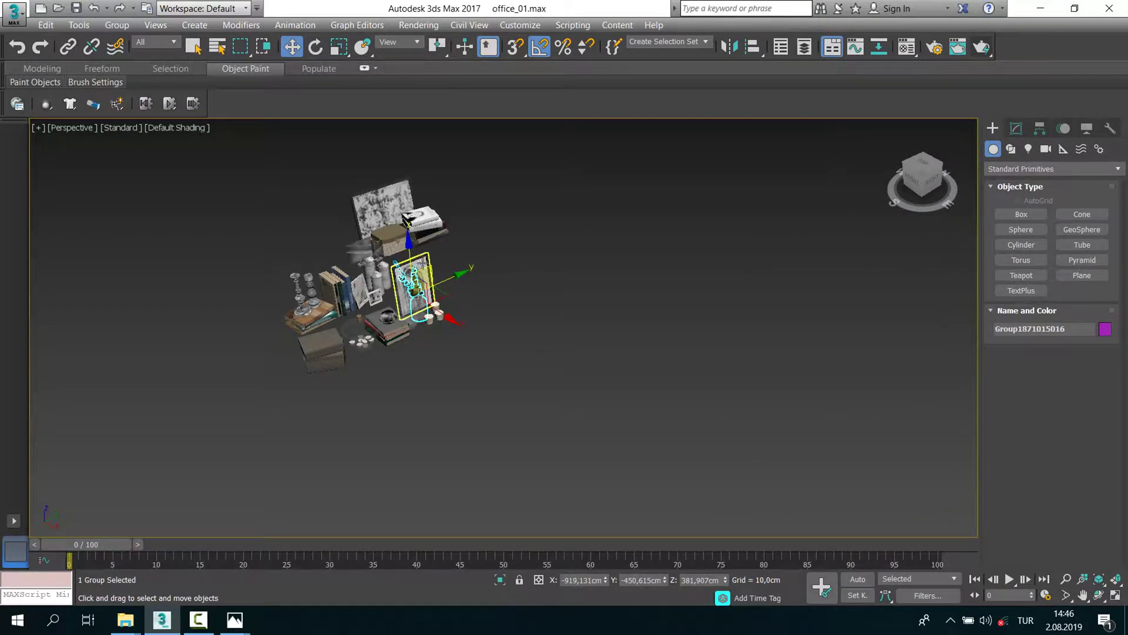
pyautogui.press('z')
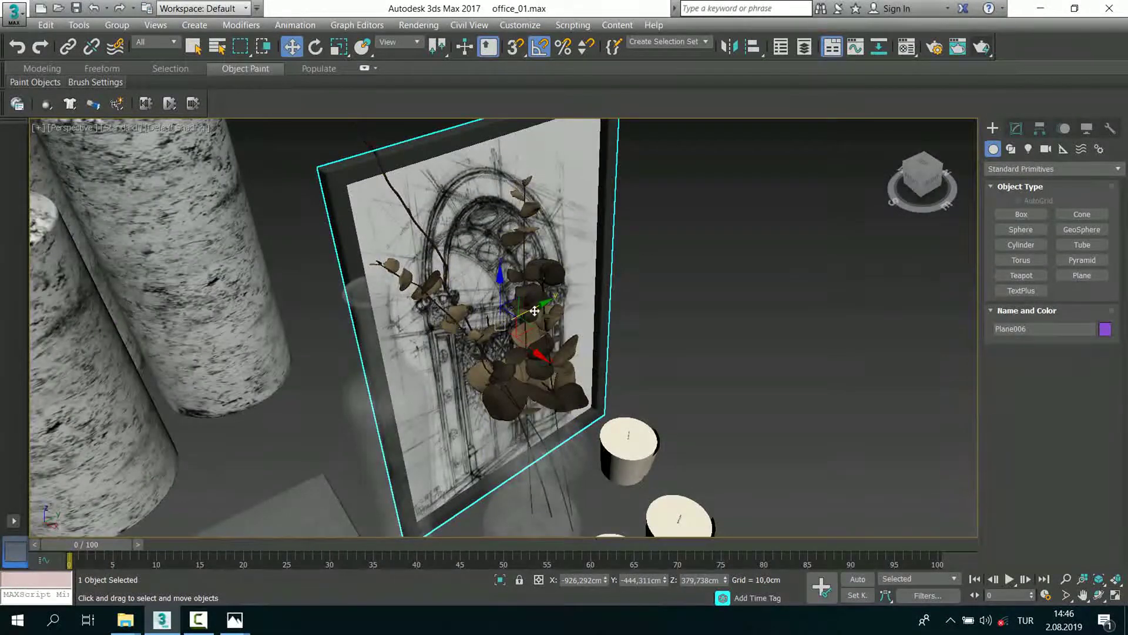
pyautogui.scroll(-3, 534, 311)
pyautogui.scroll(-4, 594, 263)
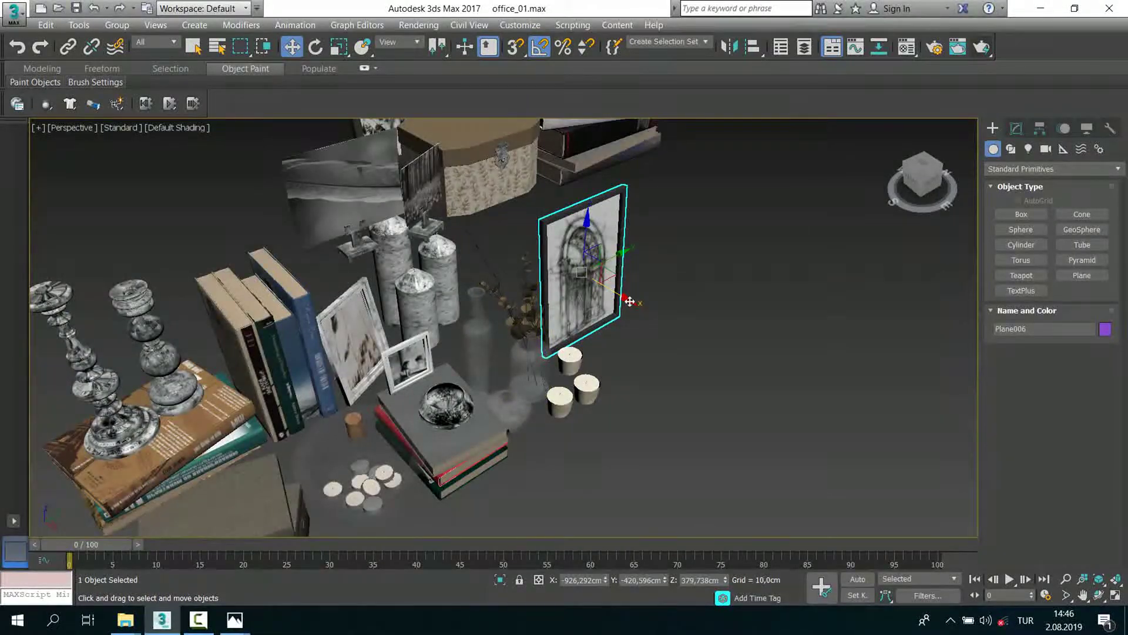
pyautogui.moveTo(630, 302); pyautogui.dragTo(876, 446)
pyautogui.hotkey('alt', 'w')
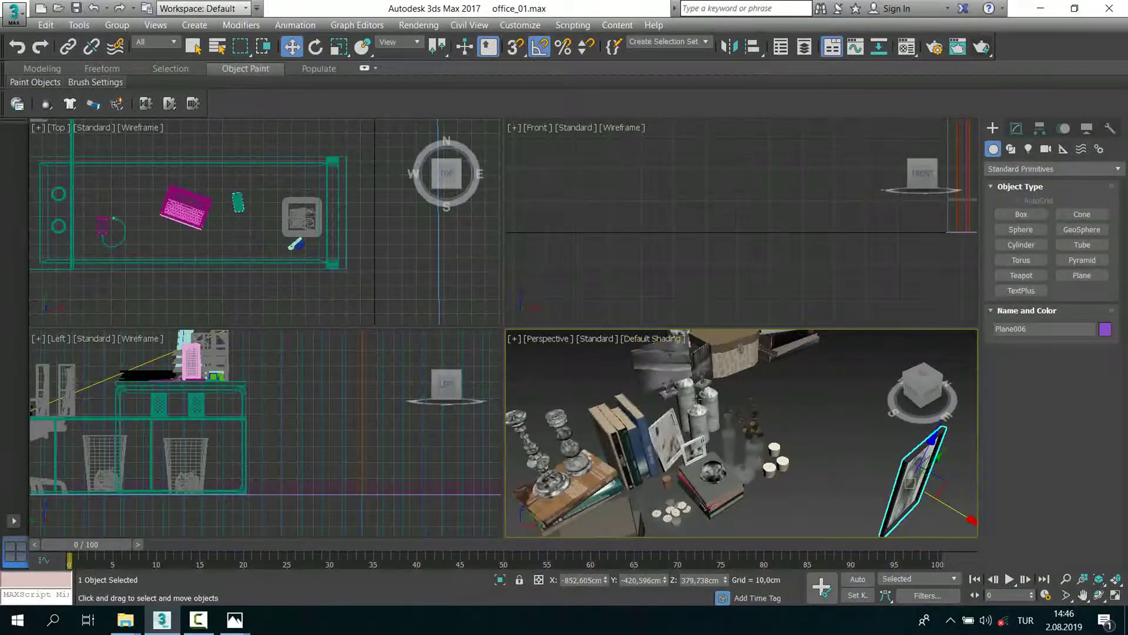
pyautogui.hotkey('alt', 'w')
pyautogui.scroll(-5, 570, 334)
pyautogui.scroll(1, 668, 366)
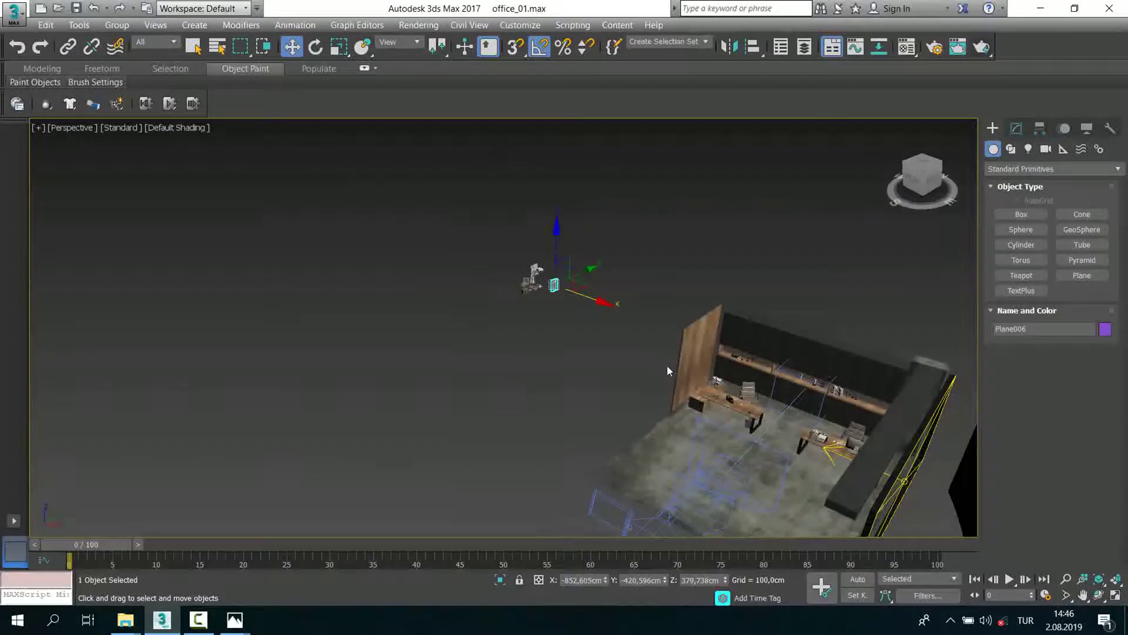
# Step: Isolate the framed picture and the wooden wall panel, then select only the frame
pyautogui.scroll(2, 711, 326)
pyautogui.keyDown('ctrl'); pyautogui.click(711, 325); pyautogui.keyUp('ctrl')
pyautogui.rightClick(711, 323)
pyautogui.click(735, 191)
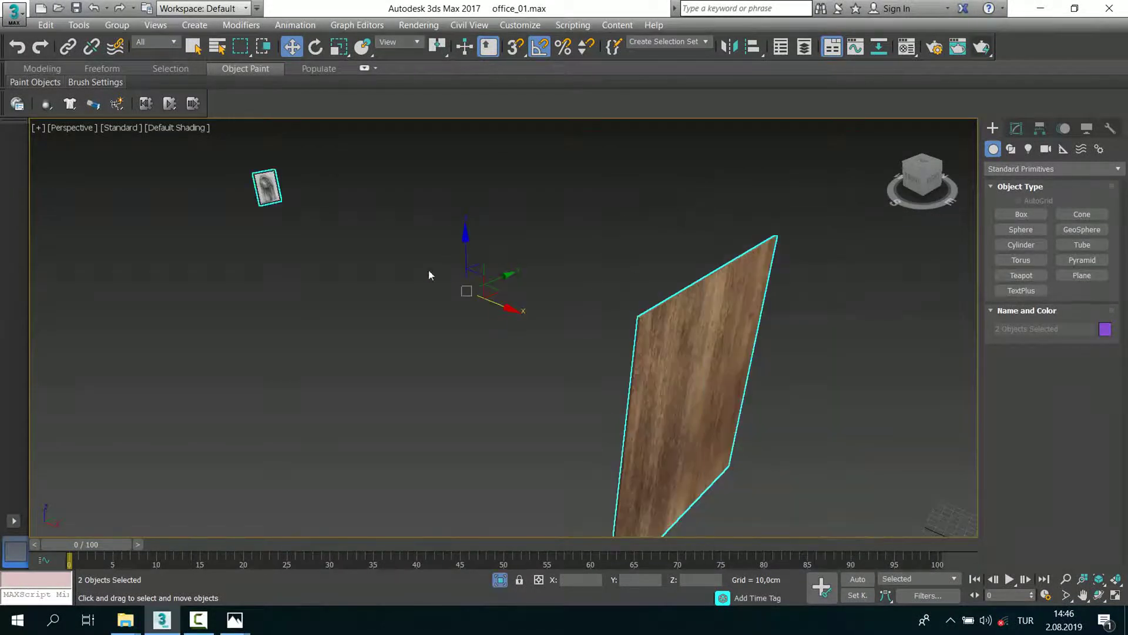
pyautogui.click(222, 210)
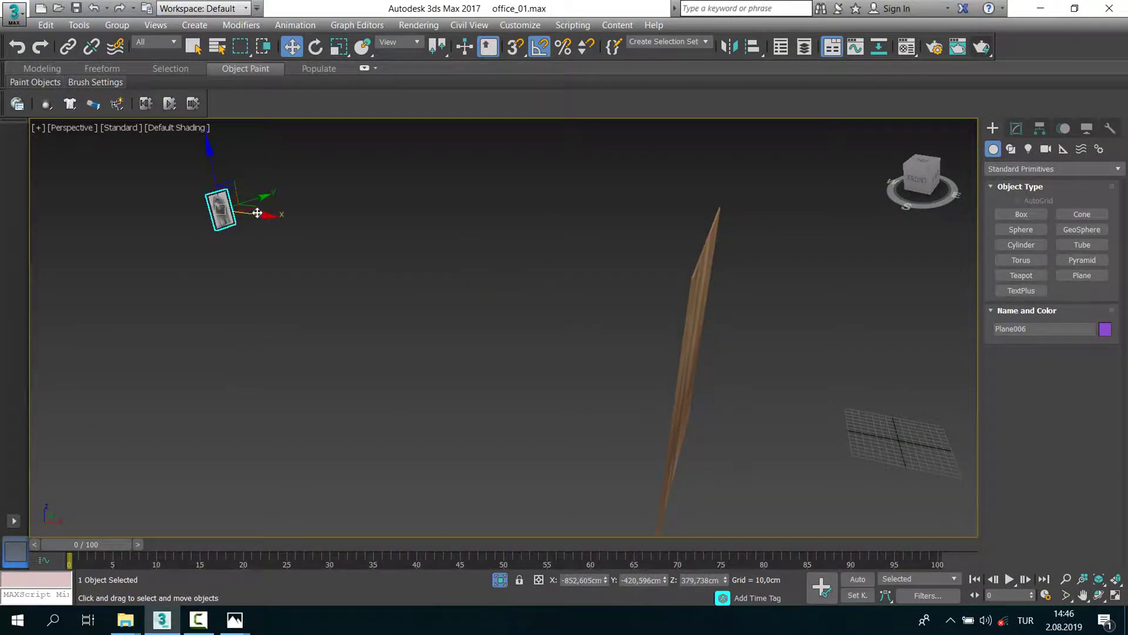
pyautogui.hotkey('alt', 'w')
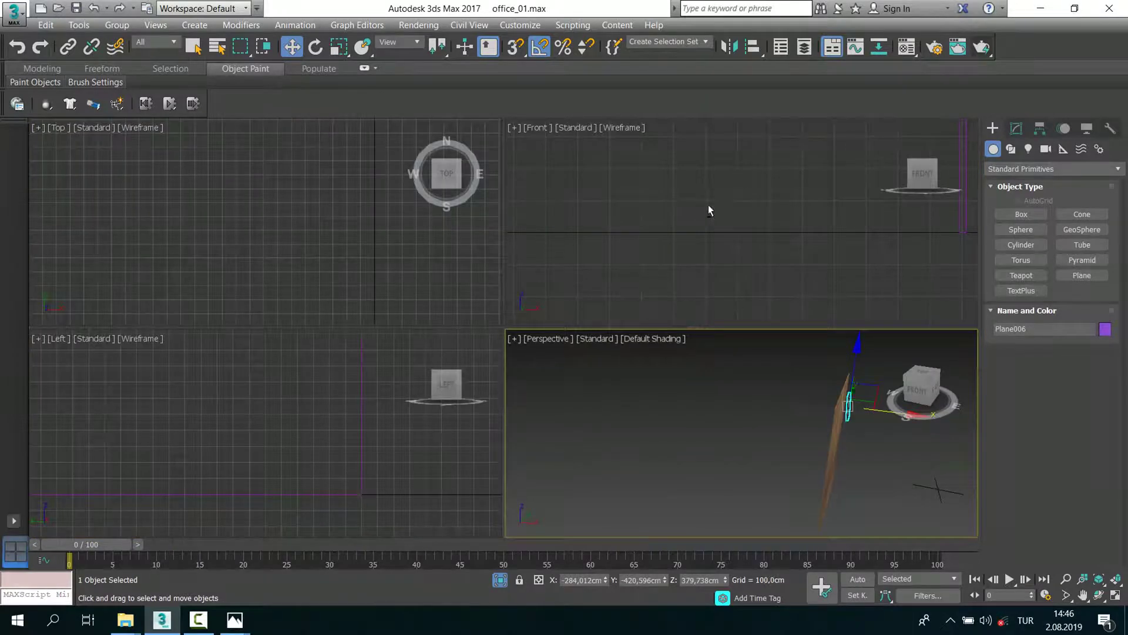
# Step: In the Front view, lower the picture frame toward the wooden panel
pyautogui.middleClick(710, 210)
pyautogui.hotkey('alt', 'w')
pyautogui.moveTo(637, 303); pyautogui.dragTo(573, 310, button='middle')
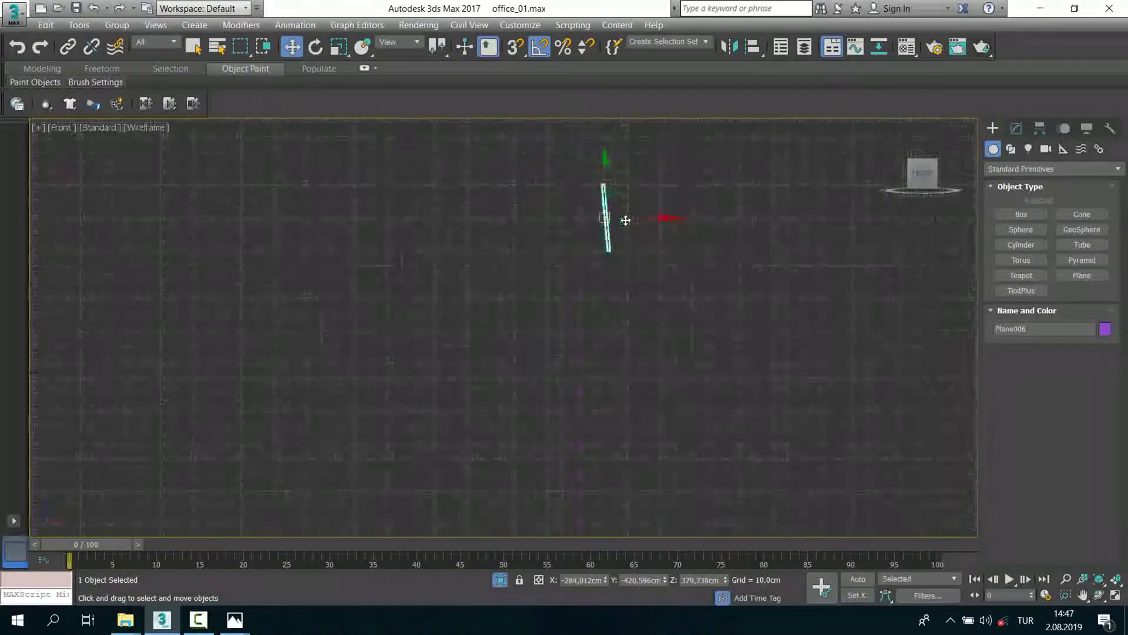
pyautogui.moveTo(650, 130); pyautogui.dragTo(604, 372)
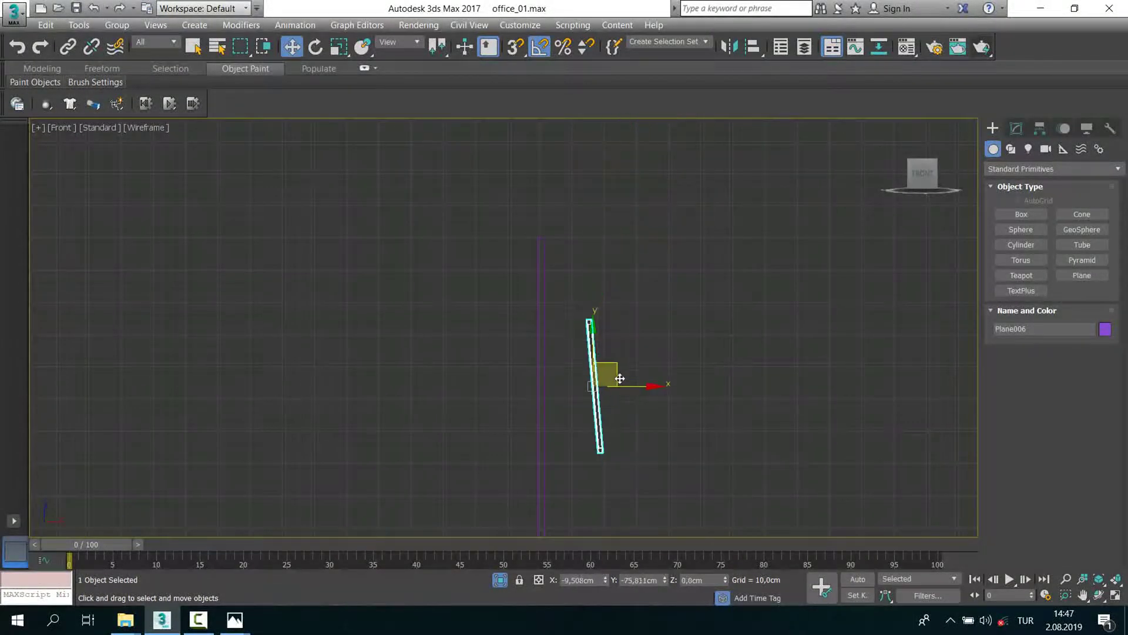
pyautogui.hotkey('alt', 'w')
pyautogui.middleClick(633, 432)
pyautogui.hotkey('alt', 'w')
pyautogui.keyDown('alt'); pyautogui.moveTo(662, 414); pyautogui.dragTo(575, 368, button='middle'); pyautogui.keyUp('alt')
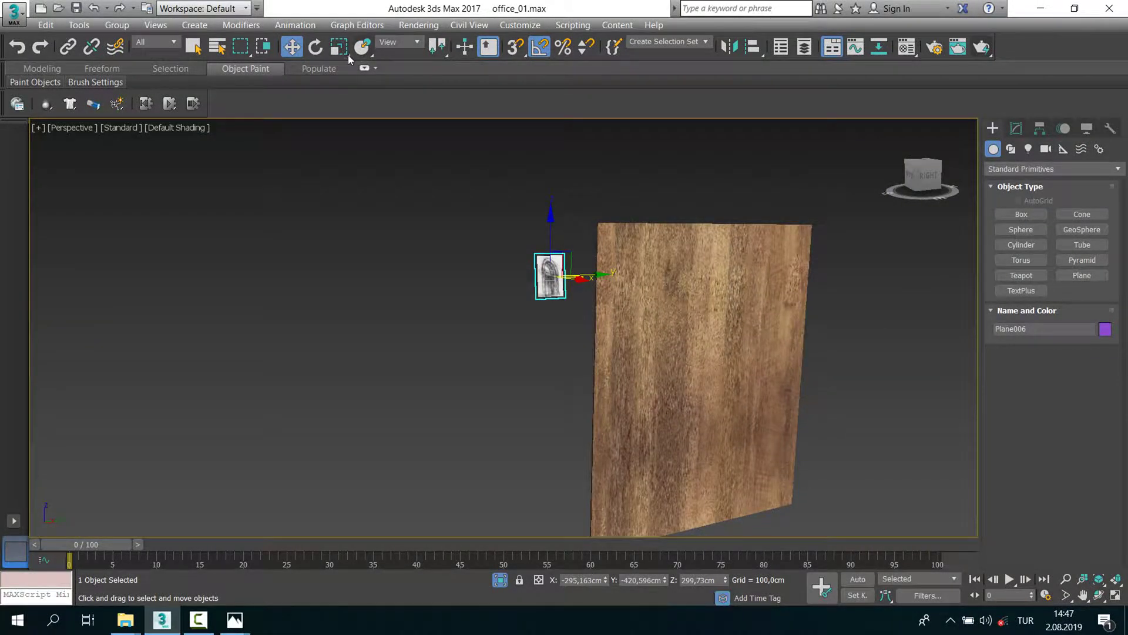
# Step: Scale the picture frame up to about double size
pyautogui.click(338, 52)
pyautogui.moveTo(548, 264); pyautogui.dragTo(479, 269)
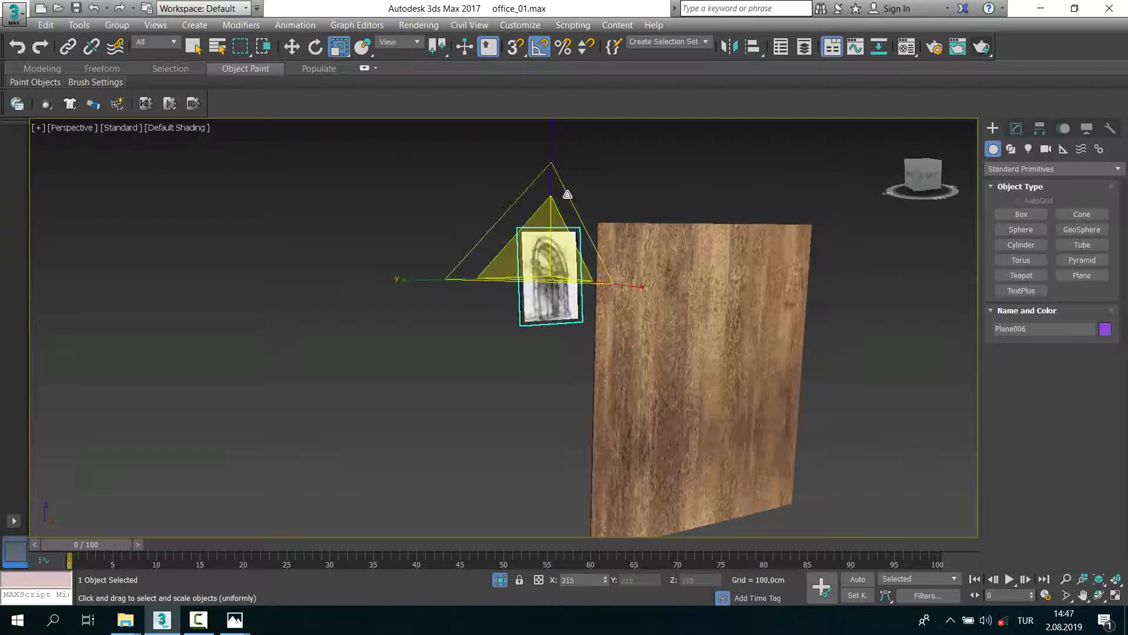
pyautogui.hotkey('alt', 'w')
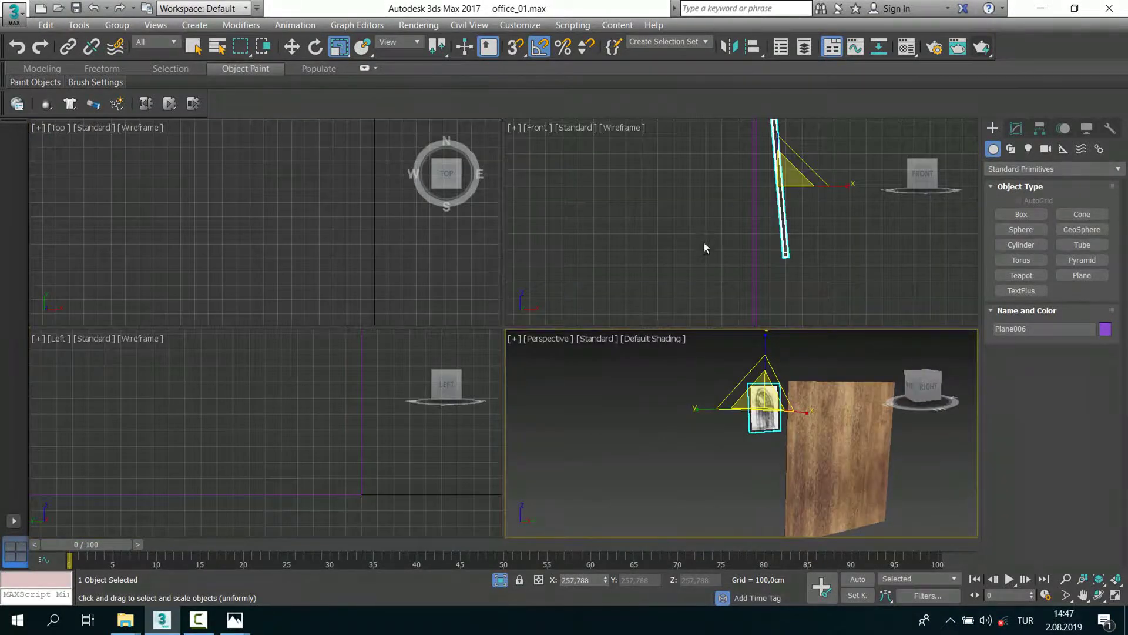
pyautogui.hotkey('alt', 'w')
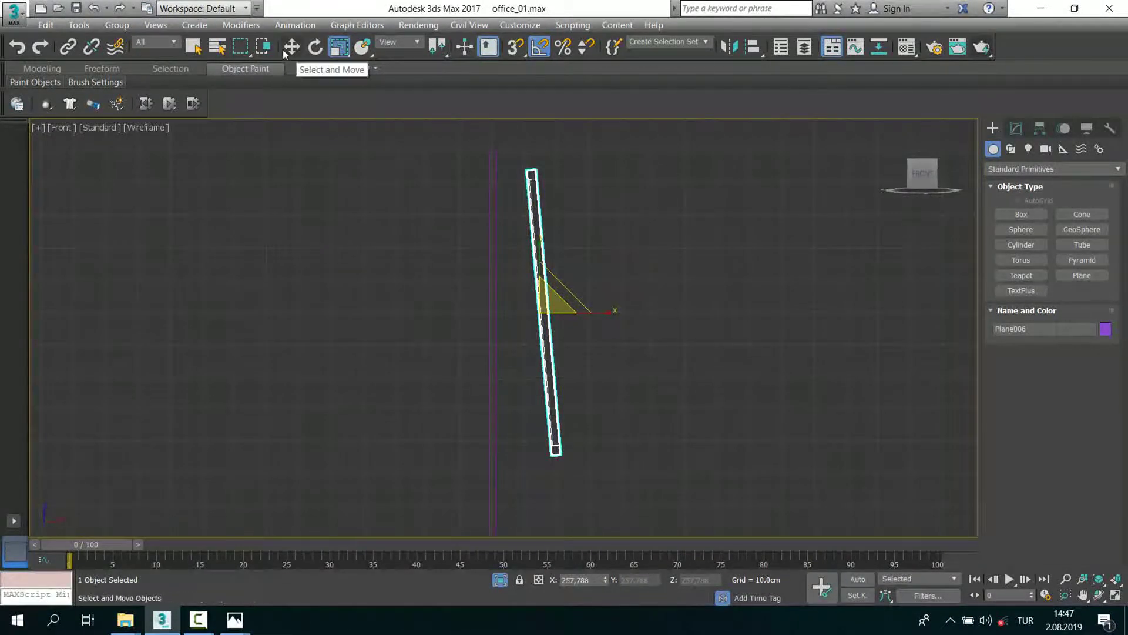
# Step: Rotate the frame upright in the Front view and slide it against the panel
pyautogui.click(316, 47)
pyautogui.moveTo(560, 266); pyautogui.dragTo(564, 266)
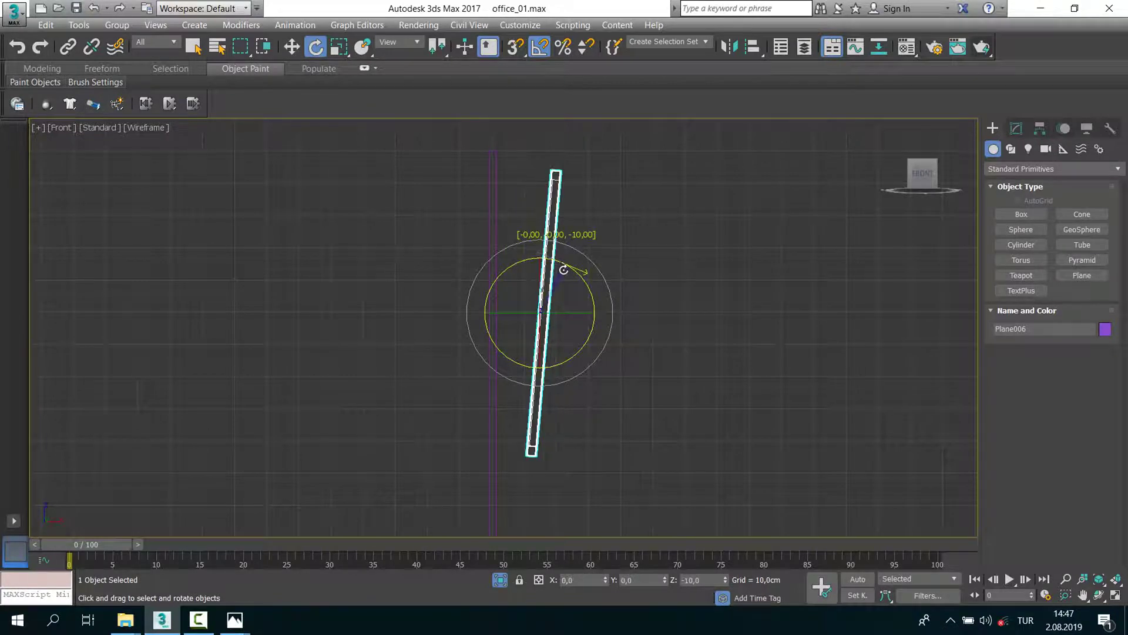
pyautogui.moveTo(421, 226); pyautogui.dragTo(429, 176, button='middle')
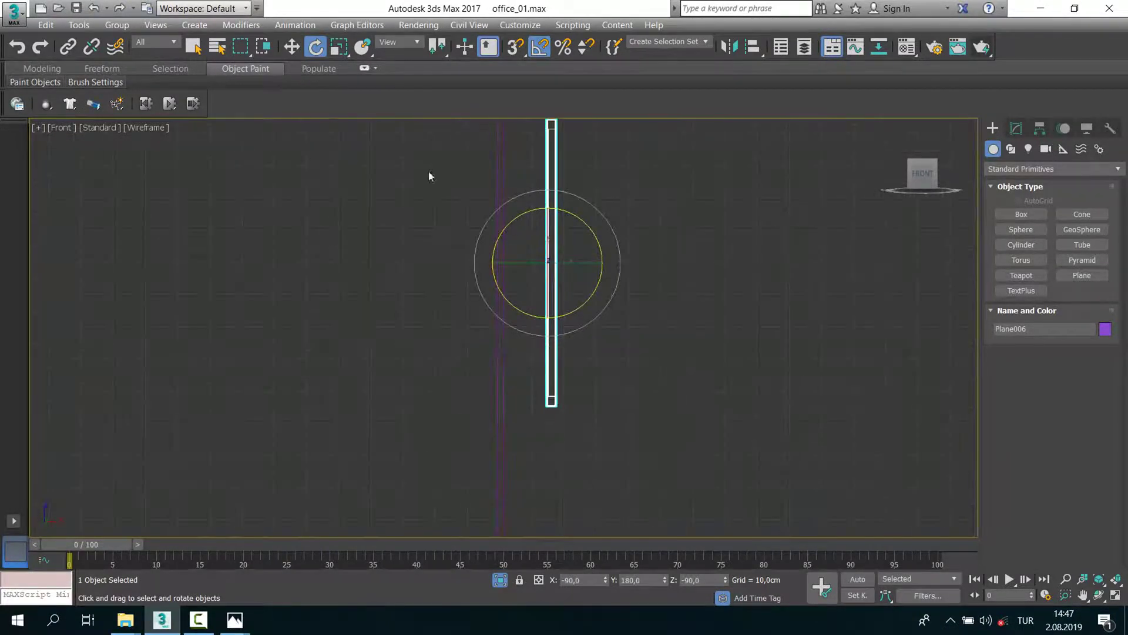
pyautogui.click(292, 47)
pyautogui.moveTo(572, 243); pyautogui.dragTo(539, 296)
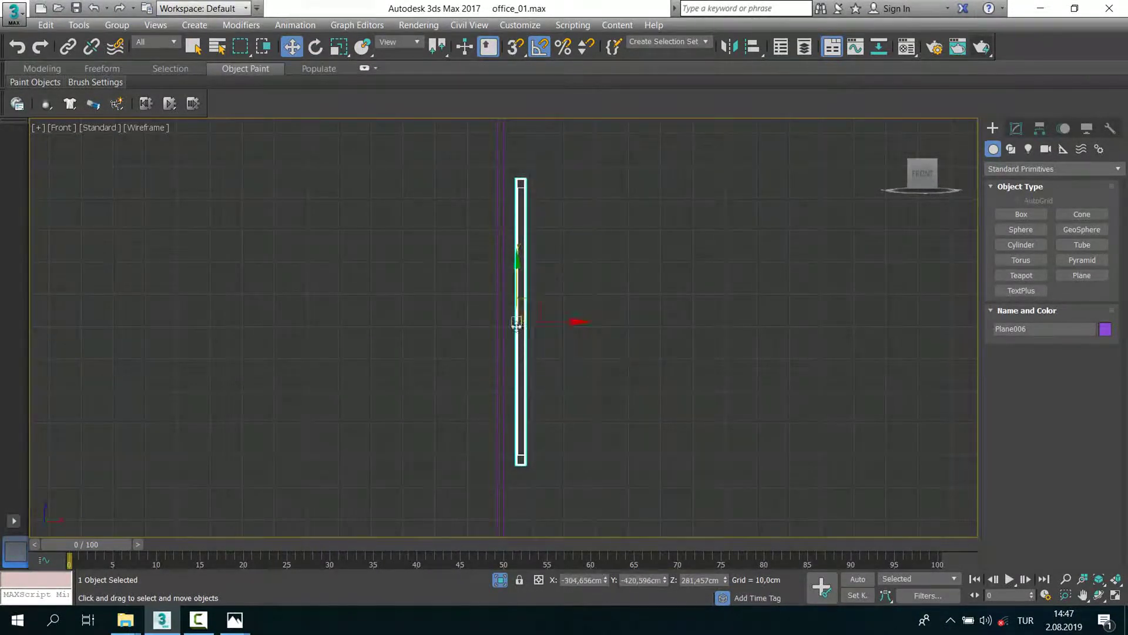
pyautogui.scroll(2, 518, 323)
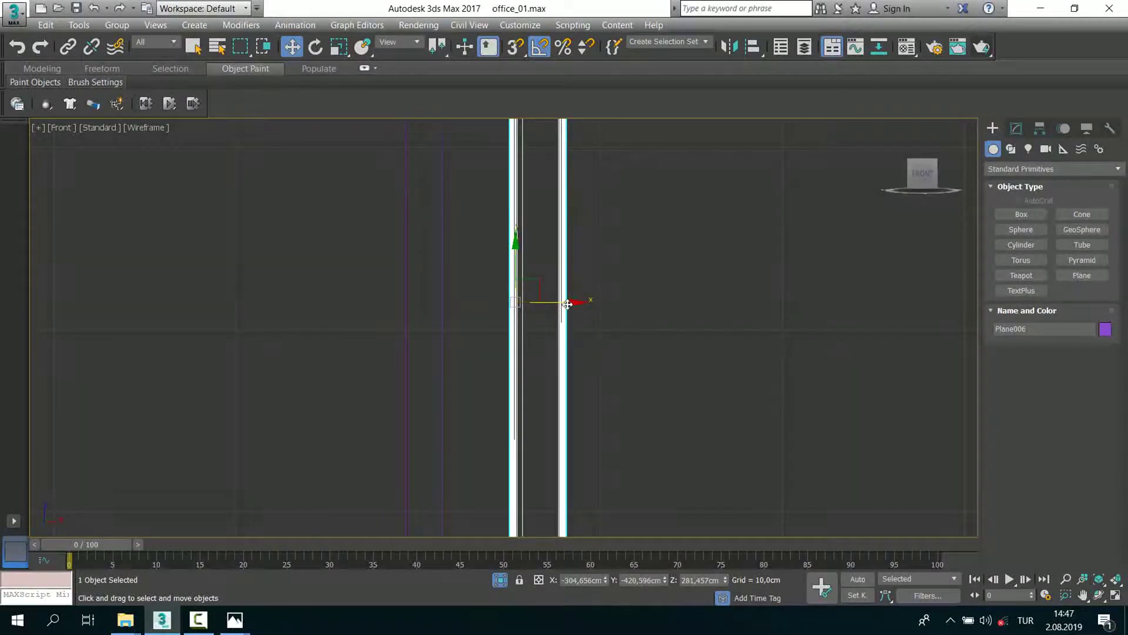
pyautogui.moveTo(568, 303)
pyautogui.mouseDown()
pyautogui.moveTo(446, 313)
pyautogui.moveTo(475, 327)
pyautogui.mouseUp()
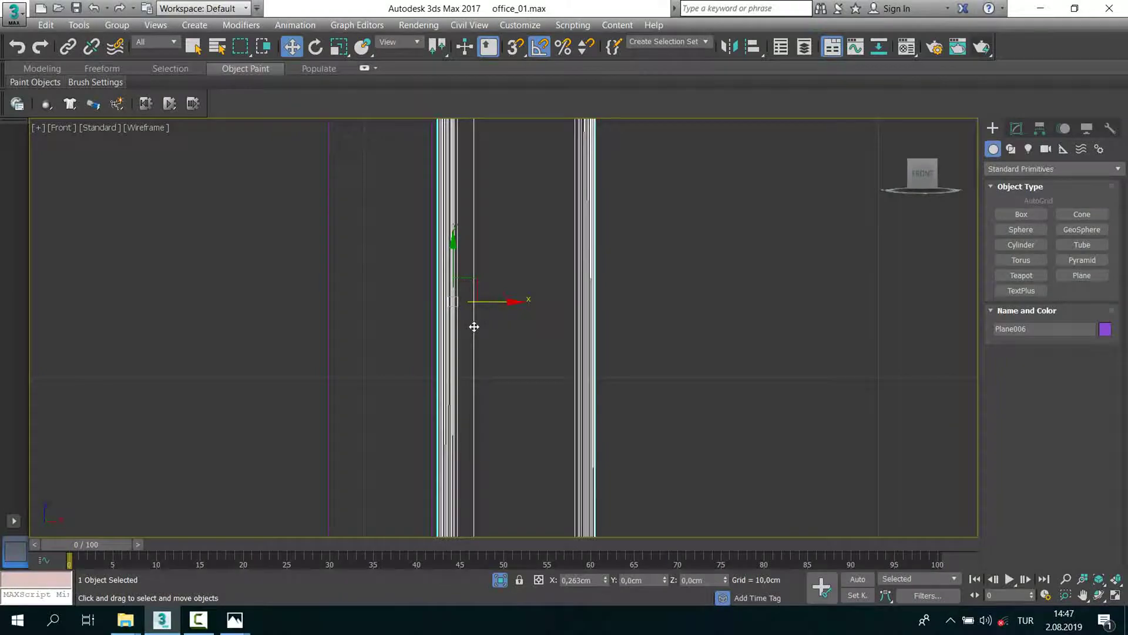
# Step: In the Top view, move the frame across onto the wooden panel
pyautogui.hotkey('alt', 'w')
pyautogui.hotkey('alt', 'w')
pyautogui.hotkey('alt', 'w')
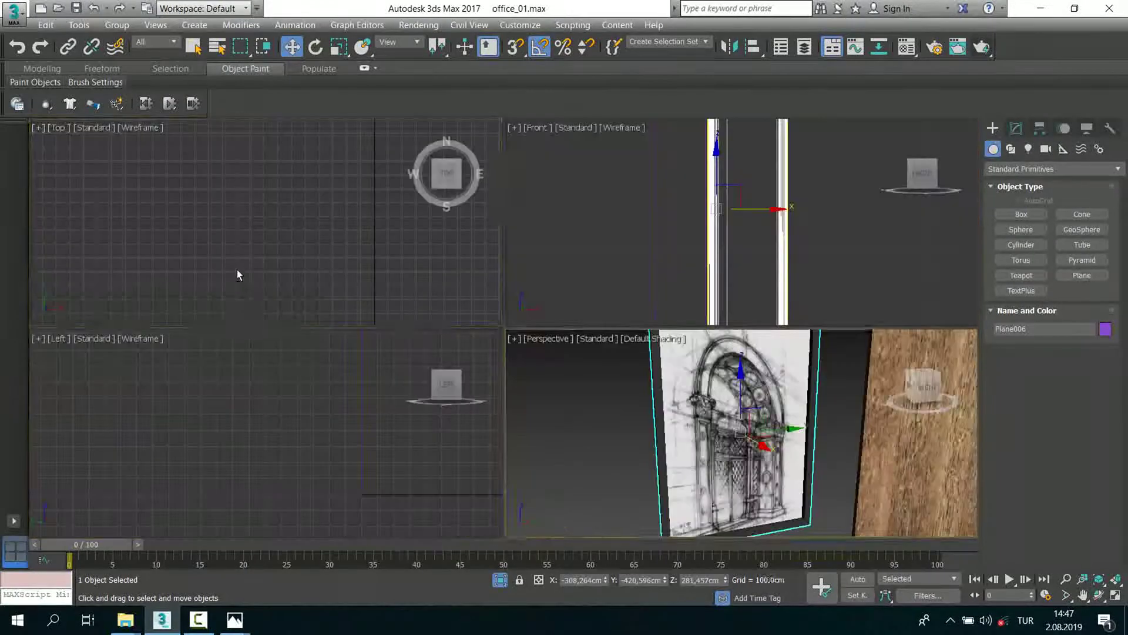
pyautogui.hotkey('alt', 'w')
pyautogui.press('z')
pyautogui.scroll(3, 464, 329)
pyautogui.scroll(-2, 450, 404)
pyautogui.moveTo(453, 395); pyautogui.dragTo(459, 309)
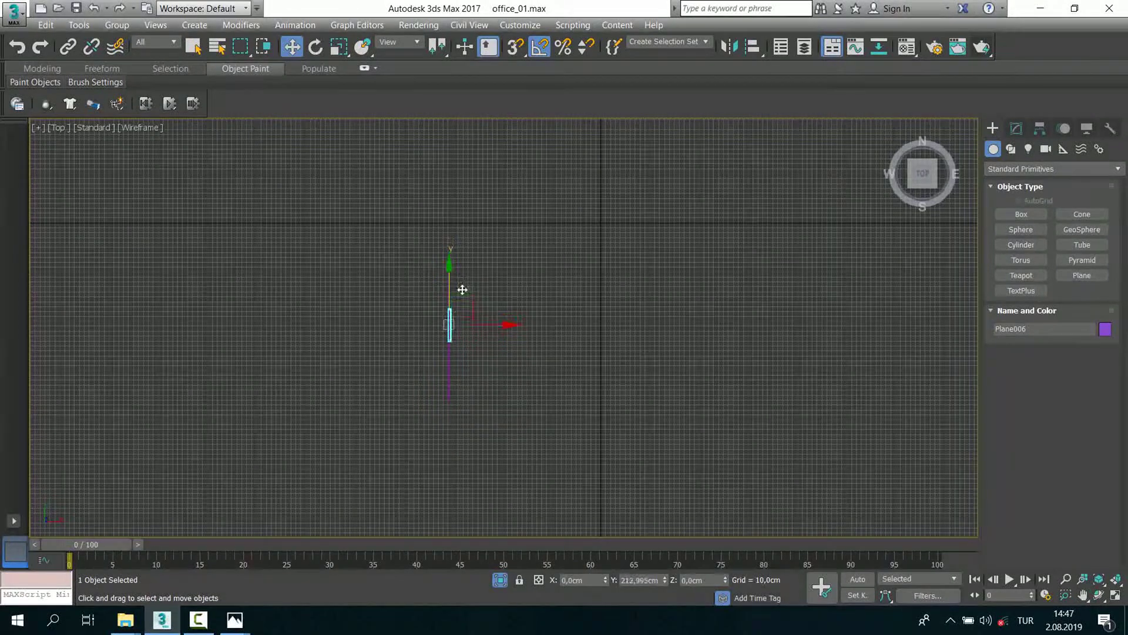
# Step: Lower the picture on the panel in perspective, then end isolation to show the whole office
pyautogui.hotkey('alt', 'w')
pyautogui.hotkey('alt', 'w')
pyautogui.keyDown('alt'); pyautogui.moveTo(532, 340); pyautogui.dragTo(553, 364, button='middle'); pyautogui.keyUp('alt')
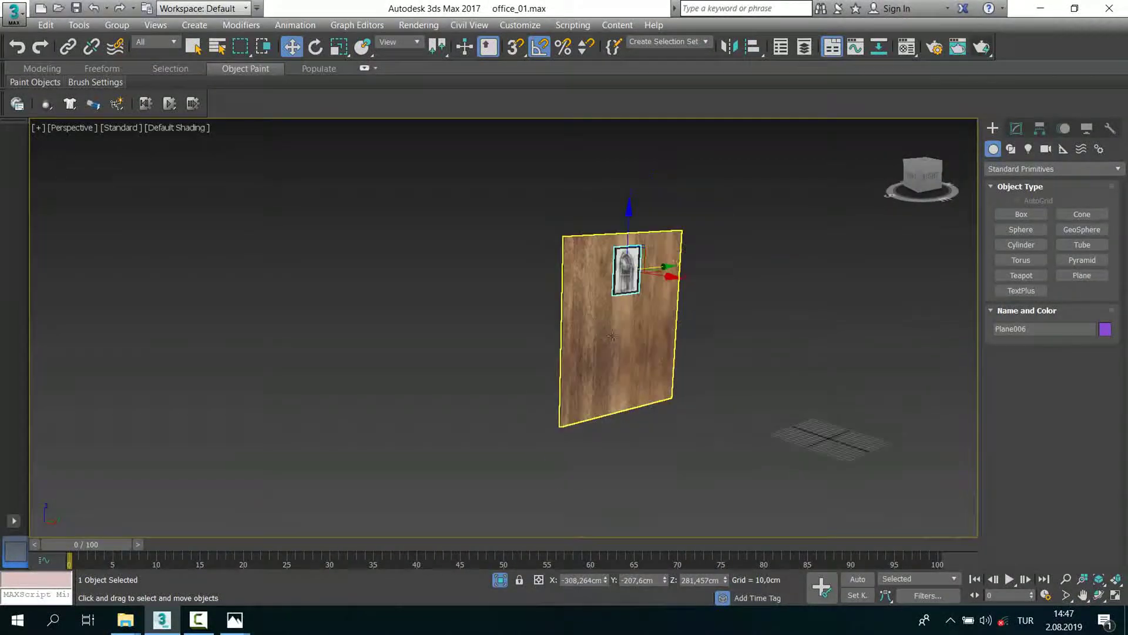
pyautogui.keyDown('alt'); pyautogui.moveTo(611, 335); pyautogui.dragTo(629, 187, button='middle'); pyautogui.keyUp('alt')
pyautogui.scroll(2, 628, 186)
pyautogui.moveTo(631, 184); pyautogui.dragTo(633, 220)
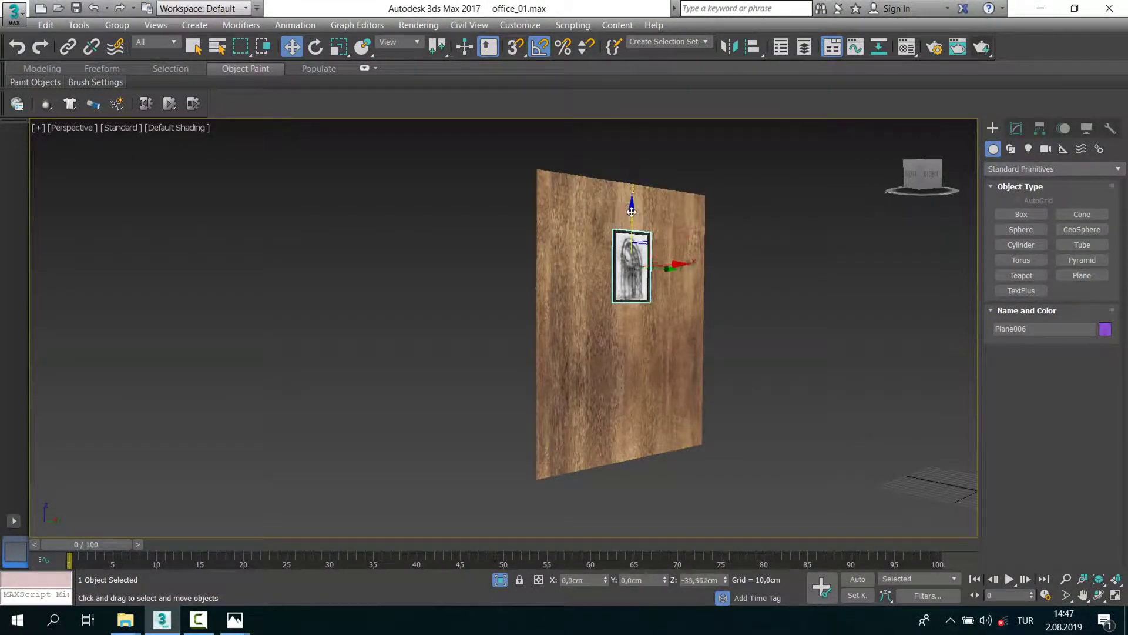
pyautogui.click(729, 329)
pyautogui.rightClick(732, 341)
pyautogui.click(755, 227)
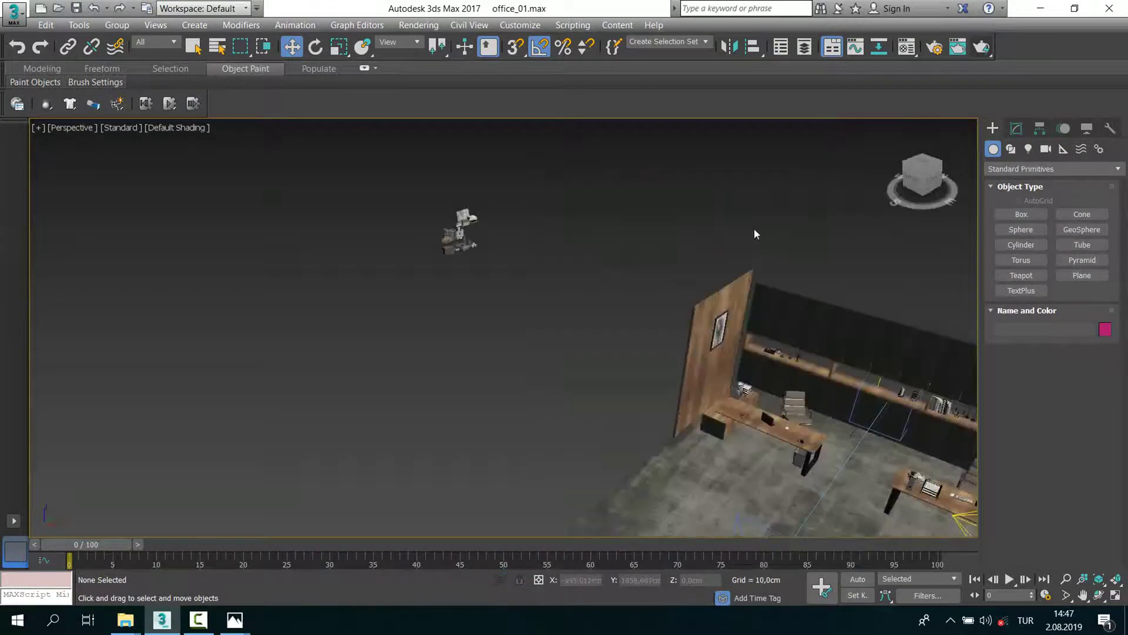
# Step: Select a white candle cylinder and zoom the view onto the merged decor
pyautogui.scroll(1, 653, 350)
pyautogui.scroll(2, 640, 352)
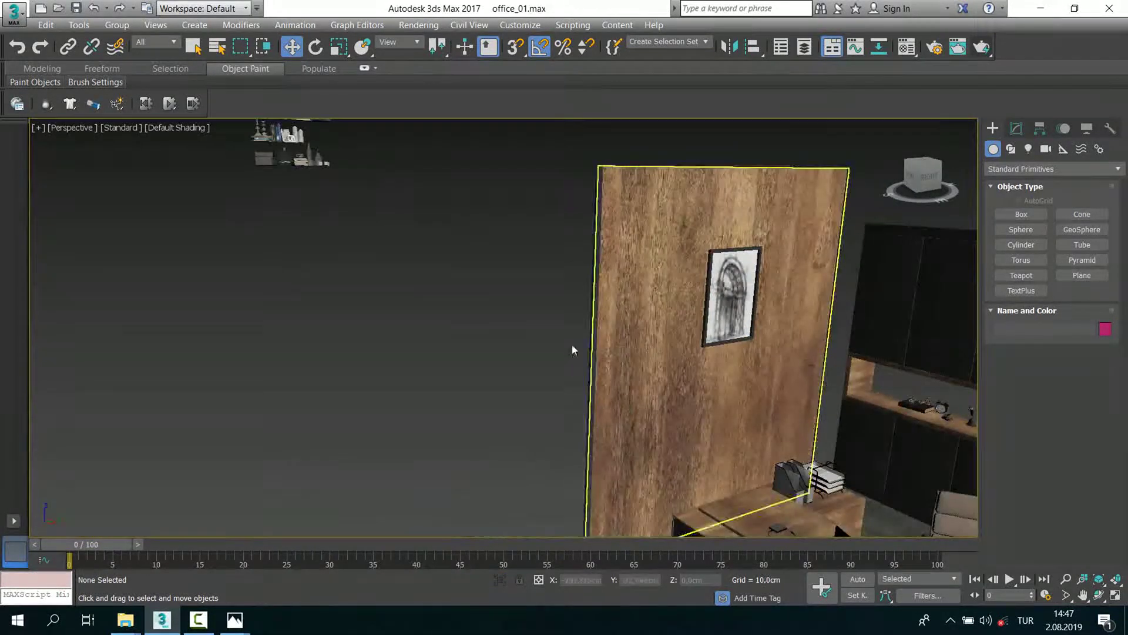
pyautogui.scroll(1, 641, 352)
pyautogui.scroll(-3, 412, 282)
pyautogui.scroll(4, 375, 263)
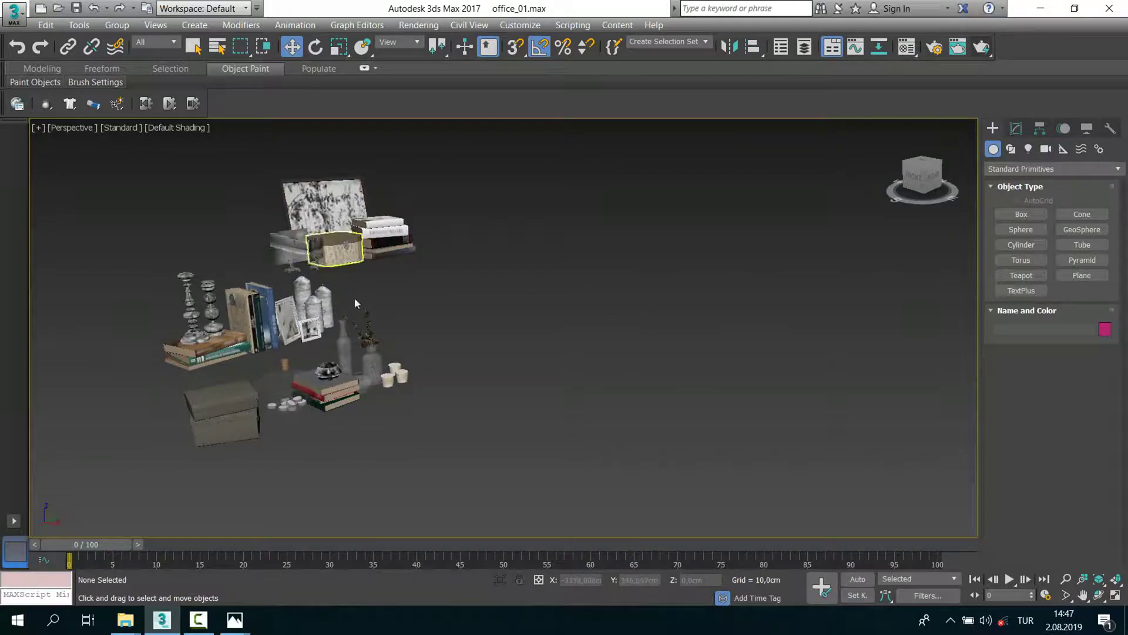
pyautogui.click(323, 314)
pyautogui.press('z')
pyautogui.scroll(-3, 351, 329)
pyautogui.scroll(1, 350, 329)
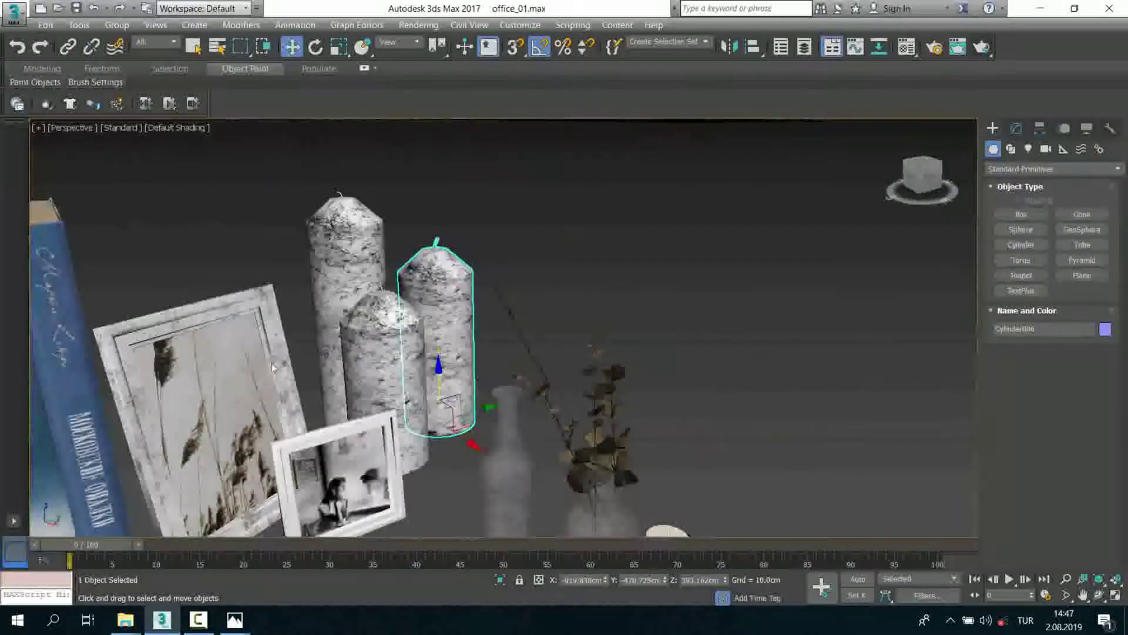
pyautogui.scroll(2, 350, 329)
# Step: Move both picture frames onto the desk beside the laptop in Top view and group them
pyautogui.click(350, 329)
pyautogui.keyDown('ctrl'); pyautogui.click(488, 411); pyautogui.keyUp('ctrl')
pyautogui.keyDown('alt'); pyautogui.moveTo(488, 411); pyautogui.dragTo(411, 400, button='middle'); pyautogui.keyUp('alt')
pyautogui.press('t')
pyautogui.scroll(-2, 411, 382)
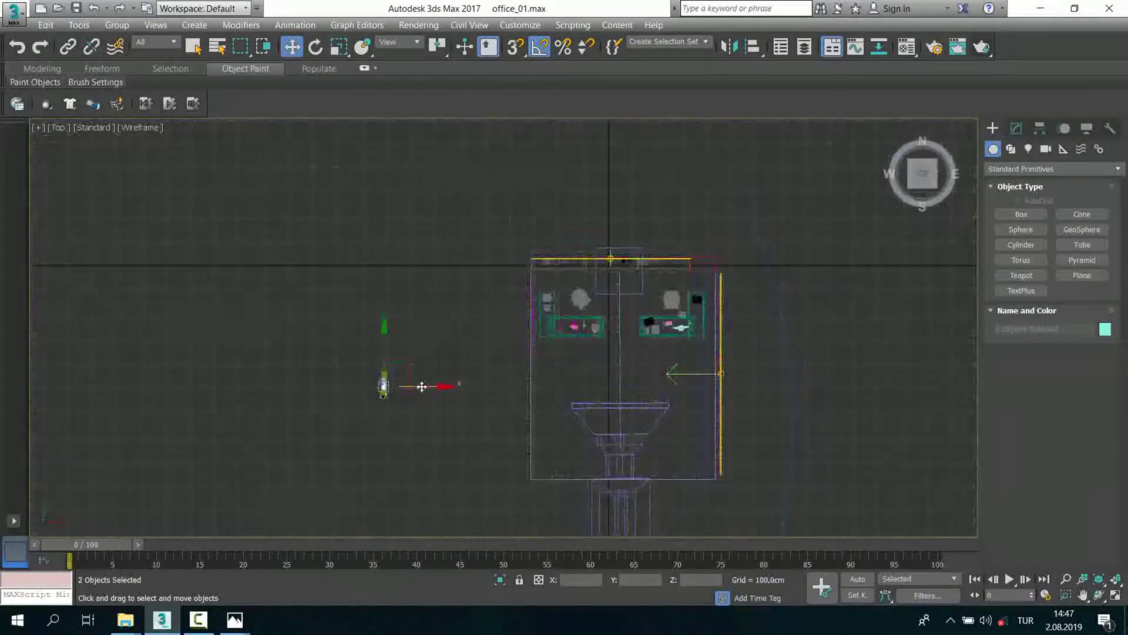
pyautogui.scroll(2, 342, 388)
pyautogui.moveTo(342, 372); pyautogui.dragTo(869, 215)
pyautogui.scroll(5, 869, 215)
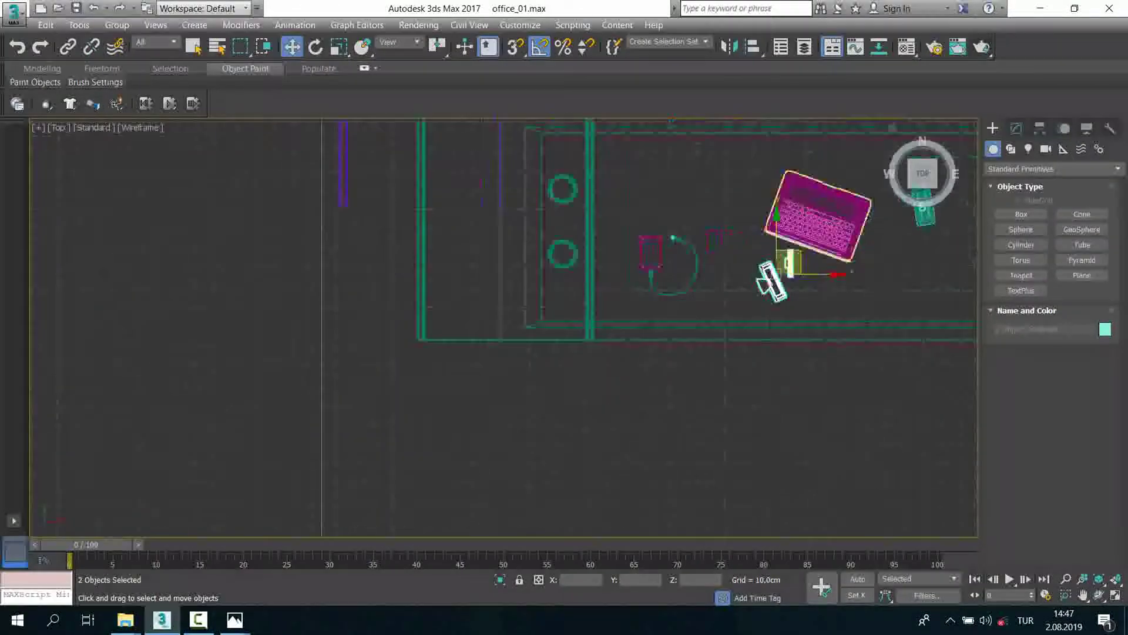
pyautogui.click(113, 26)
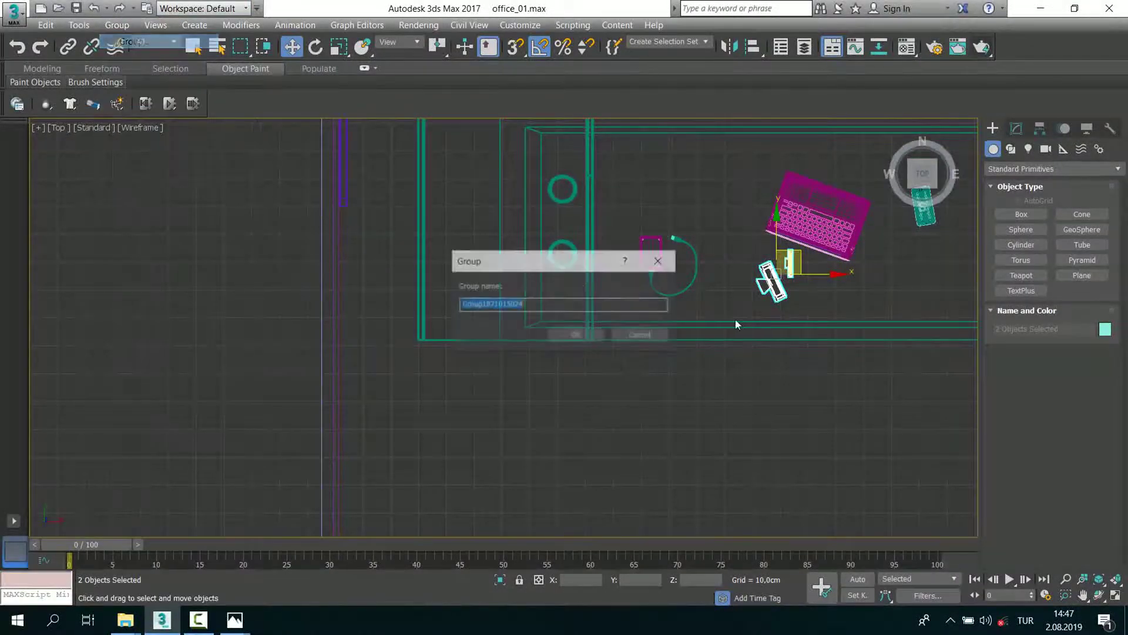
pyautogui.click(578, 333)
pyautogui.scroll(2, 746, 205)
# Step: Move the charger and cable group up and left, then slide the frame group left
pyautogui.click(643, 260)
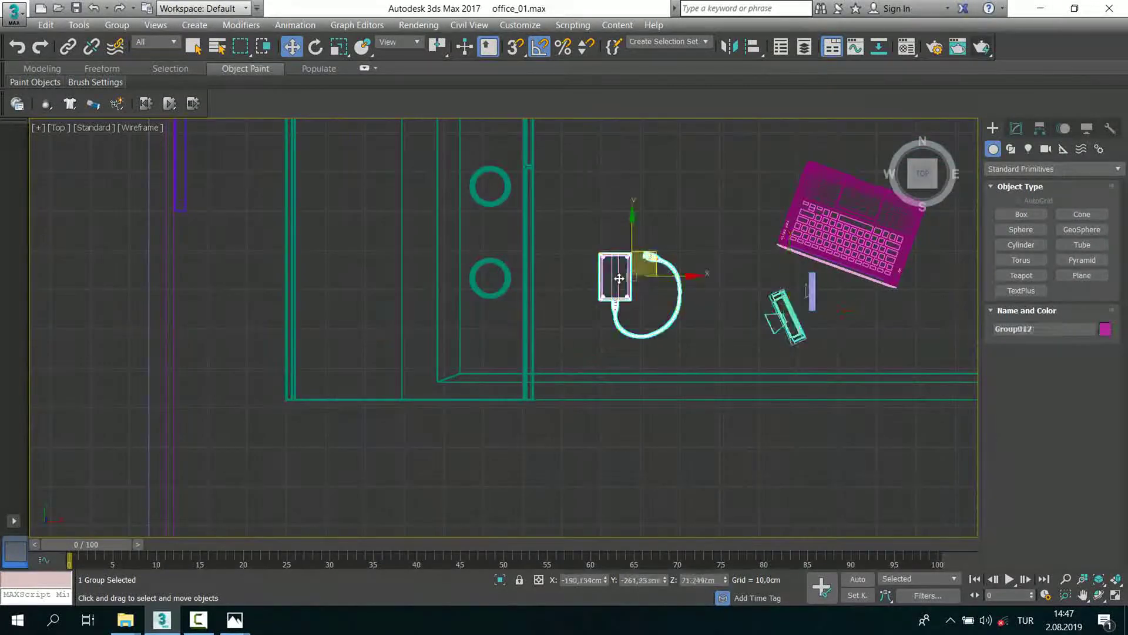
pyautogui.moveTo(642, 259); pyautogui.dragTo(647, 347, button='middle')
pyautogui.scroll(-2, 647, 327)
pyautogui.moveTo(649, 319); pyautogui.dragTo(631, 244)
pyautogui.click(735, 364)
pyautogui.moveTo(755, 343)
pyautogui.mouseDown()
pyautogui.moveTo(696, 350)
pyautogui.moveTo(647, 337)
pyautogui.mouseUp()
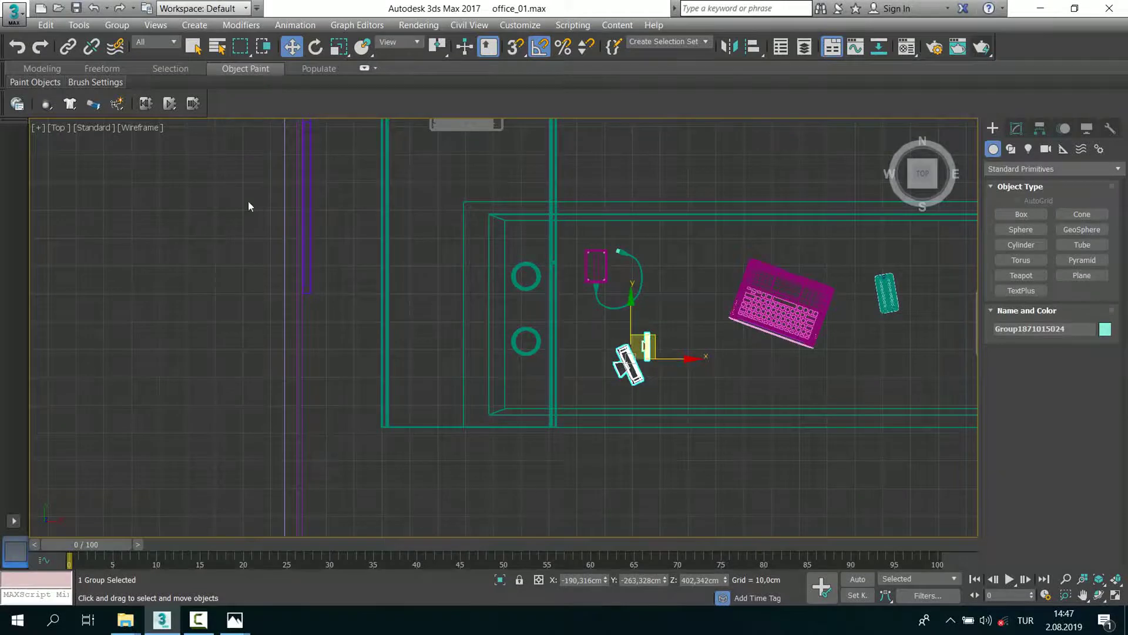
pyautogui.click(316, 47)
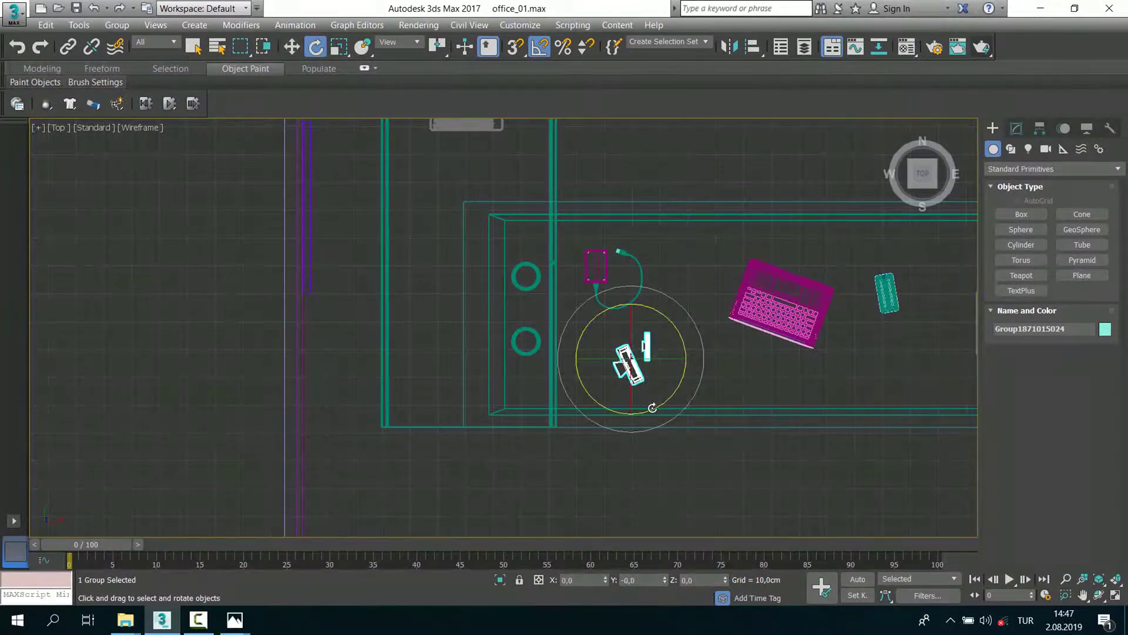
# Step: Align the picture-frame group to the desk surface
pyautogui.hotkey('alt', 'w')
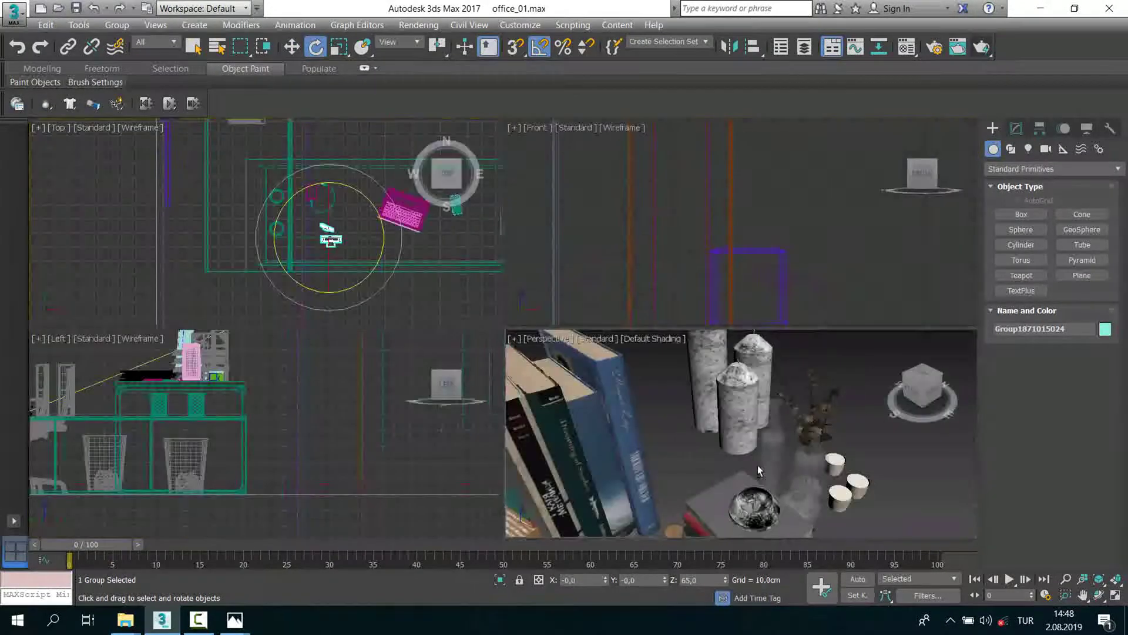
pyautogui.hotkey('alt', 'w')
pyautogui.scroll(-5, 636, 492)
pyautogui.scroll(5, 636, 492)
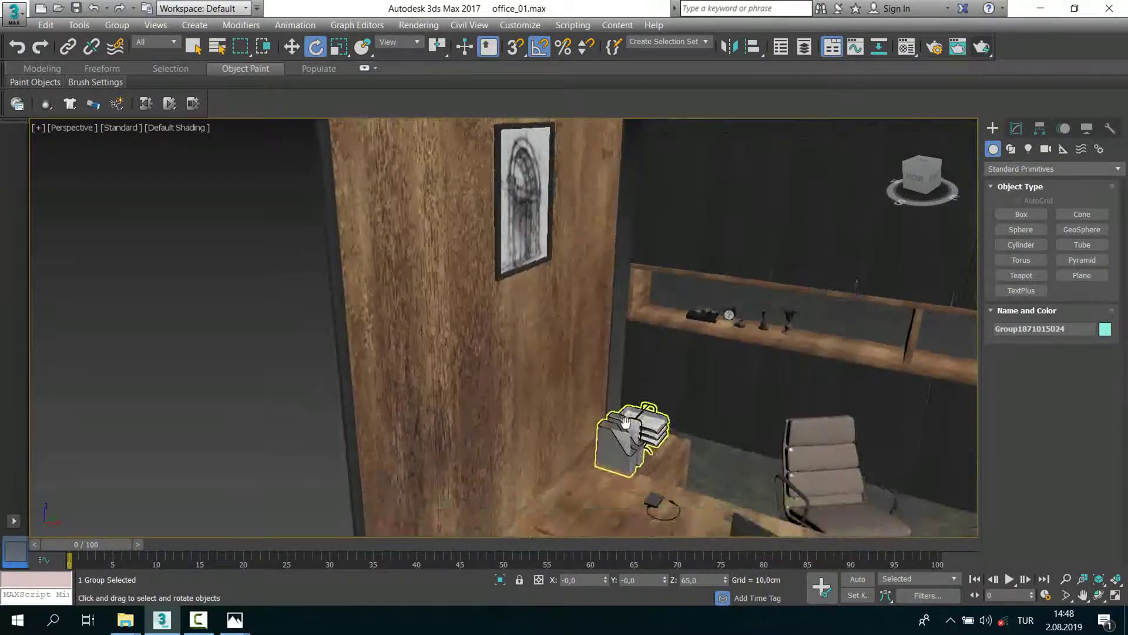
pyautogui.scroll(-2, 636, 412)
pyautogui.click(756, 48)
pyautogui.click(642, 351)
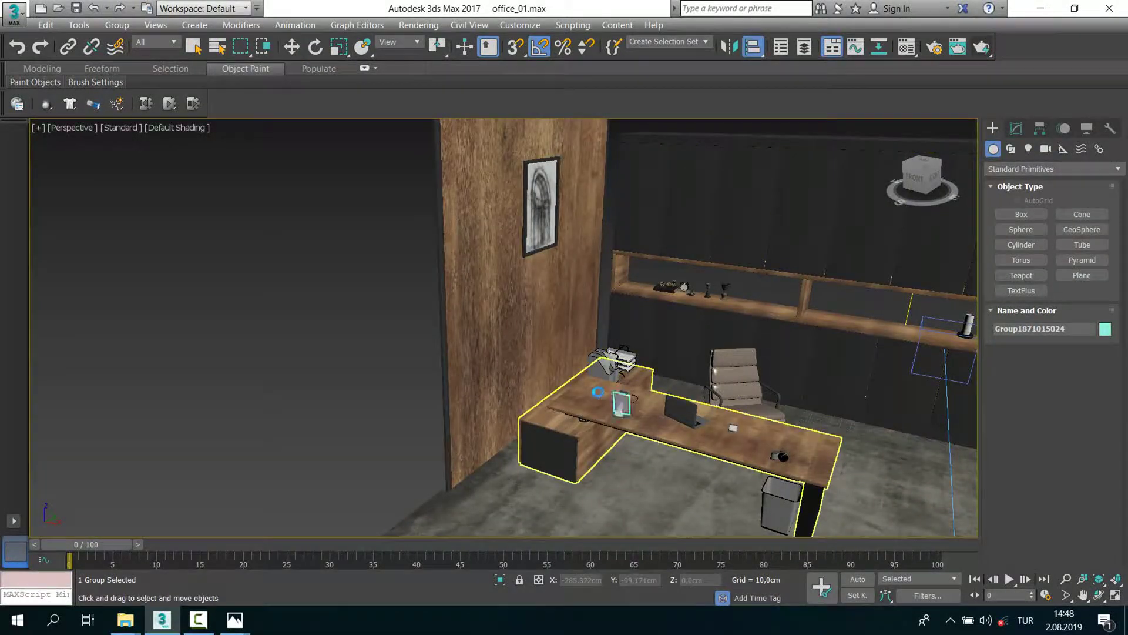
pyautogui.click(575, 421)
pyautogui.moveTo(574, 421)
pyautogui.keyDown('alt'); pyautogui.mouseDown(button='middle')
pyautogui.moveTo(330, 373)
pyautogui.moveTo(527, 413)
pyautogui.mouseUp(button='middle'); pyautogui.keyUp('alt')
# Step: Slide the picture-frame group left along the desk
pyautogui.click(331, 373)
pyautogui.scroll(5, 527, 413)
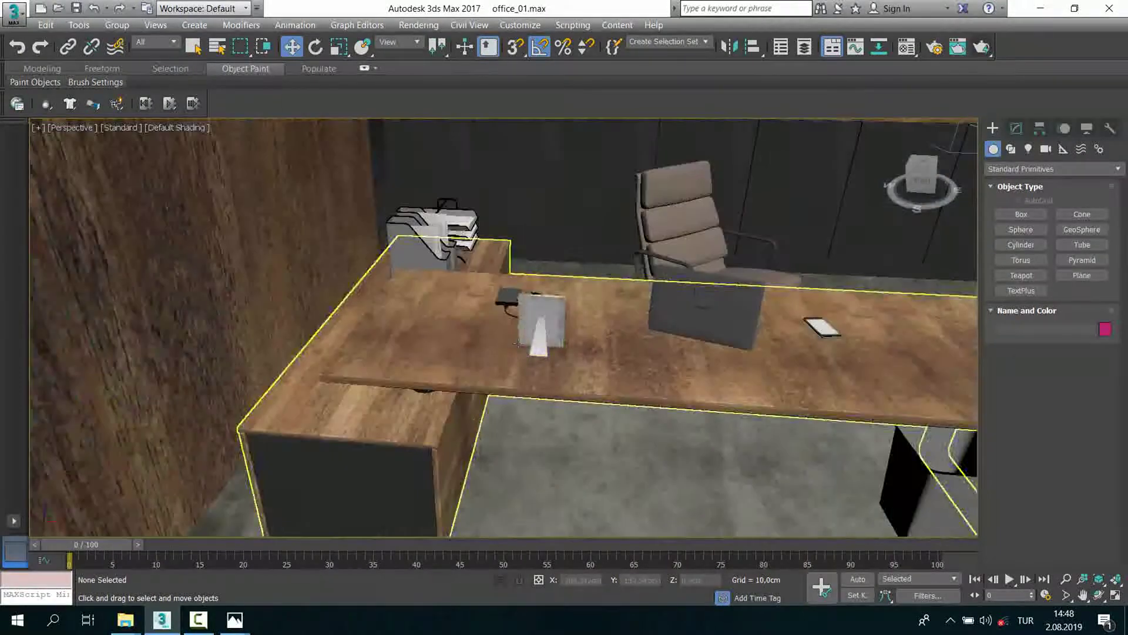
pyautogui.click(539, 323)
pyautogui.keyDown('alt'); pyautogui.moveTo(539, 323); pyautogui.dragTo(485, 385, button='middle'); pyautogui.keyUp('alt')
pyautogui.moveTo(554, 306); pyautogui.dragTo(467, 334)
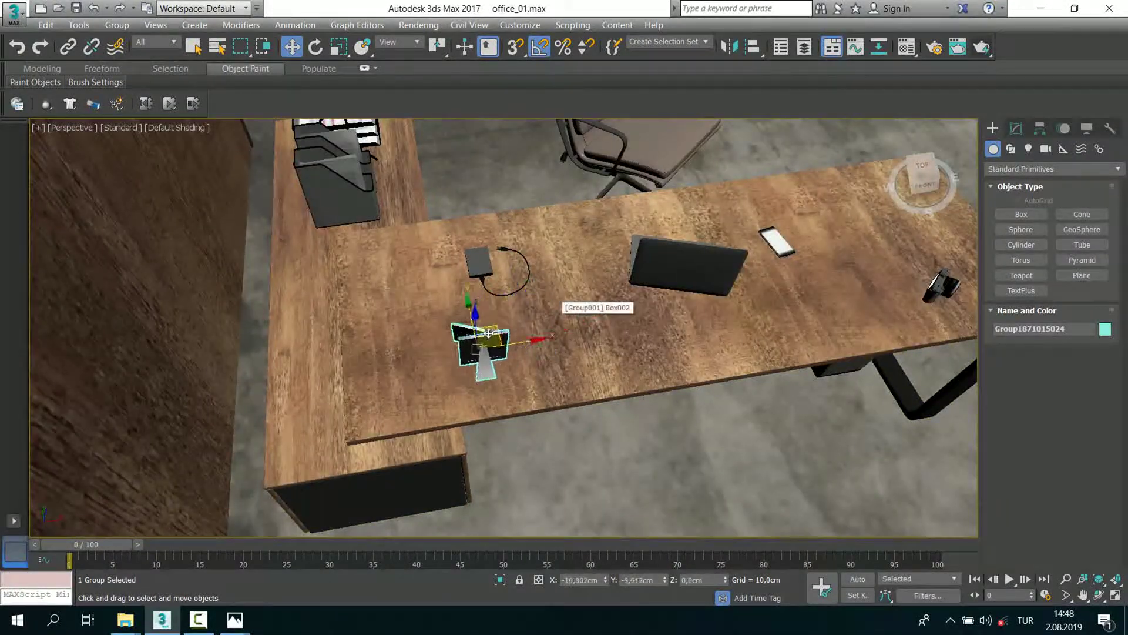
pyautogui.moveTo(467, 333)
pyautogui.keyDown('alt'); pyautogui.mouseDown(button='middle')
pyautogui.moveTo(260, 348)
pyautogui.moveTo(477, 340)
pyautogui.moveTo(525, 258)
pyautogui.mouseUp(button='middle'); pyautogui.keyUp('alt')
pyautogui.scroll(-5, 471, 333)
# Step: Select the book-stack group and move it onto the desk in Top view
pyautogui.click(260, 348)
pyautogui.scroll(5, 525, 257)
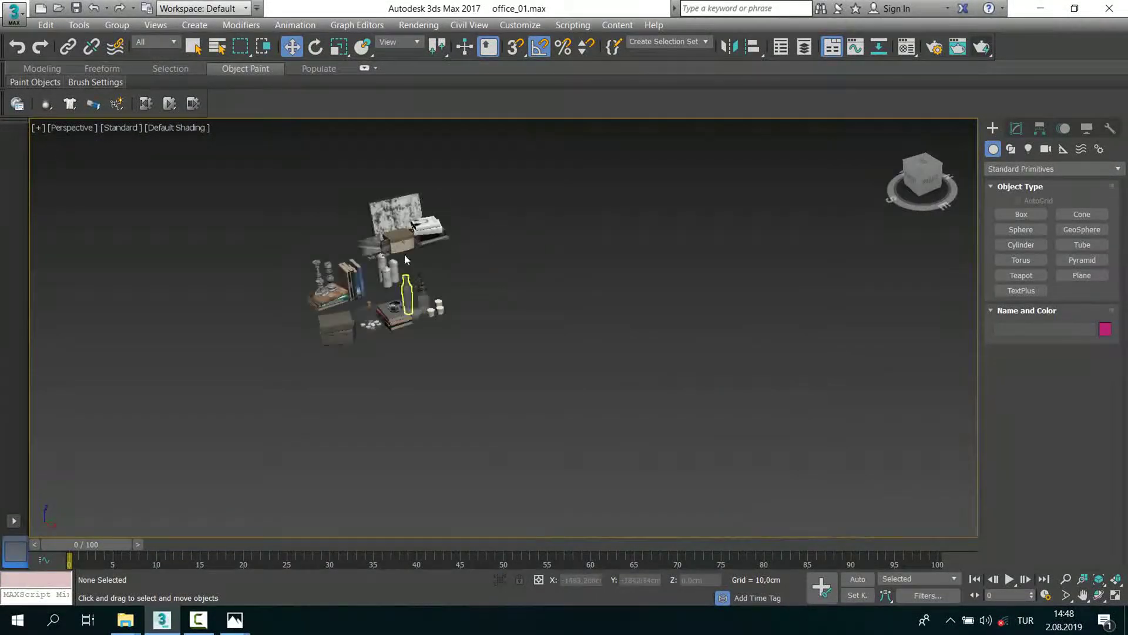
pyautogui.click(420, 235)
pyautogui.scroll(8, 421, 235)
pyautogui.scroll(-2, 361, 268)
pyautogui.press('t')
pyautogui.scroll(-4, 281, 239)
pyautogui.scroll(-2, 474, 319)
pyautogui.scroll(3, 323, 353)
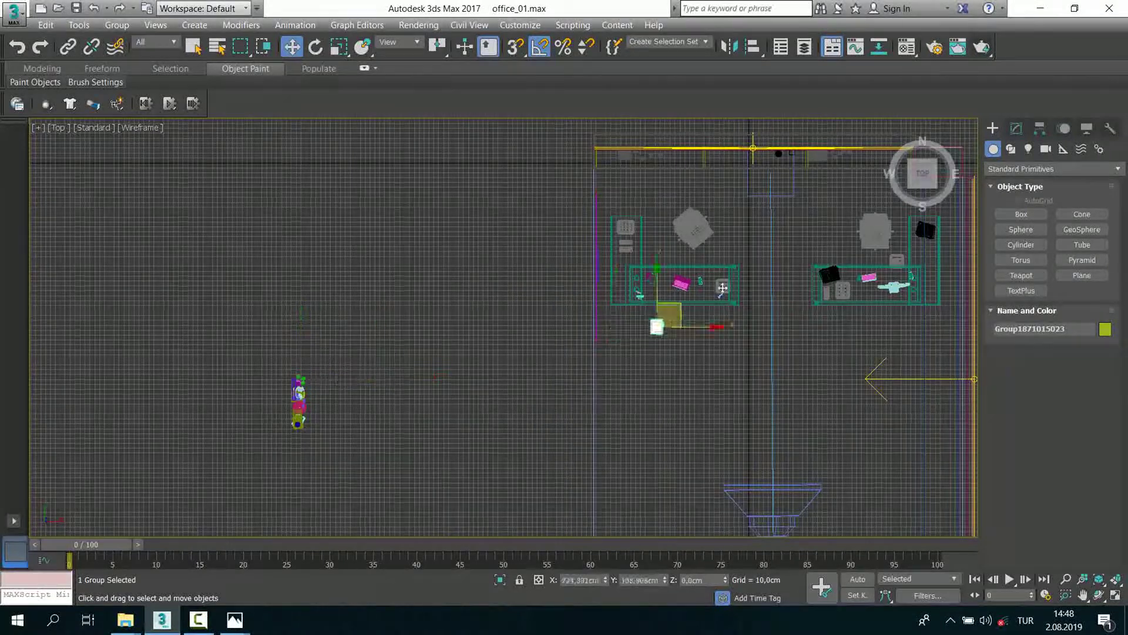
pyautogui.scroll(8, 705, 294)
pyautogui.moveTo(640, 420)
pyautogui.mouseDown()
pyautogui.moveTo(546, 385)
pyautogui.moveTo(374, 217)
pyautogui.mouseUp()
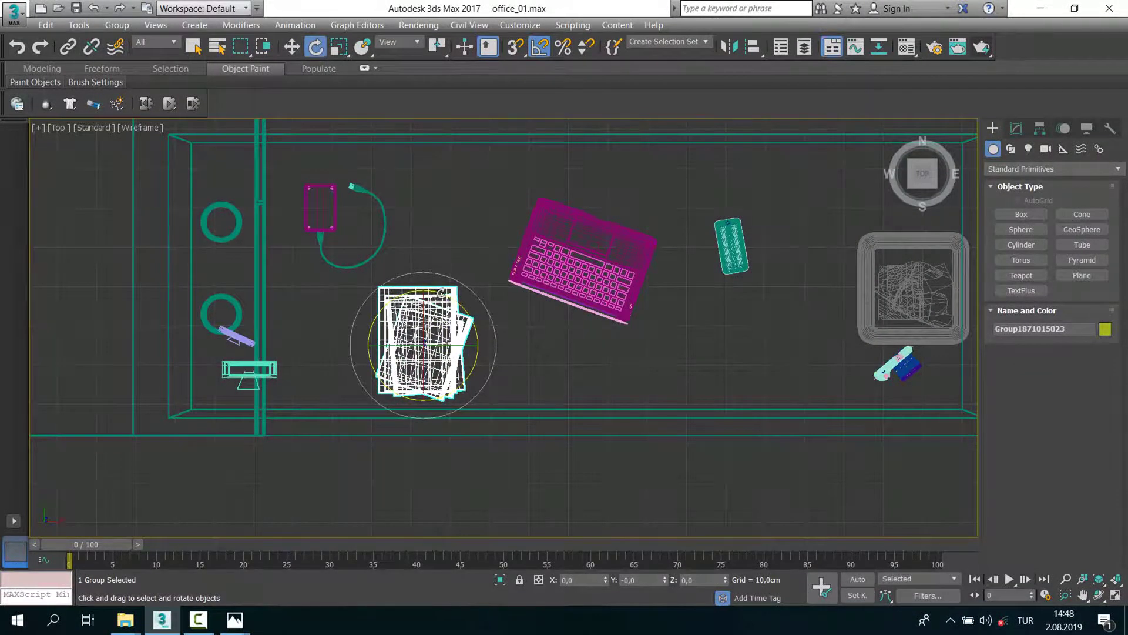
# Step: Rotate the book stack -90° and frame it in the Perspective view
pyautogui.moveTo(441, 293); pyautogui.dragTo(499, 360)
pyautogui.press('p')
pyautogui.press('z')
pyautogui.scroll(-5, 572, 366)
pyautogui.moveTo(572, 367)
pyautogui.keyDown('alt'); pyautogui.mouseDown(button='middle')
pyautogui.moveTo(552, 353)
pyautogui.moveTo(687, 121)
pyautogui.mouseUp(button='middle'); pyautogui.keyUp('alt')
pyautogui.scroll(5, 563, 336)
# Step: Align the book stack to the desk surface
pyautogui.click(753, 47)
pyautogui.keyDown('alt'); pyautogui.moveTo(646, 265); pyautogui.dragTo(587, 318, button='middle'); pyautogui.keyUp('alt')
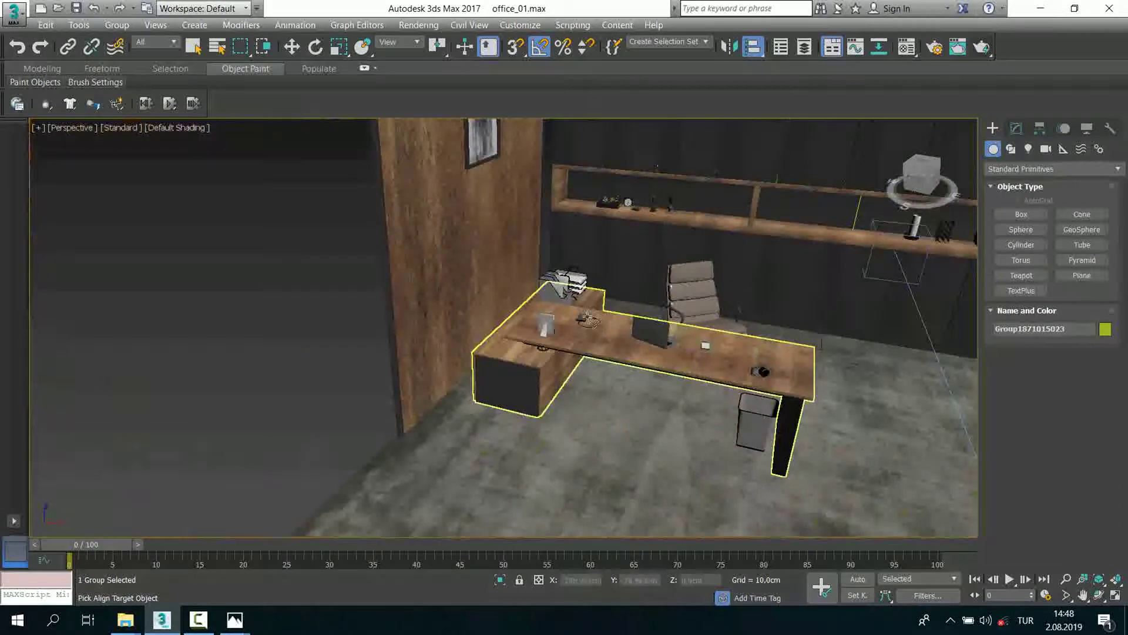
pyautogui.click(595, 339)
pyautogui.click(592, 422)
pyautogui.click(353, 405)
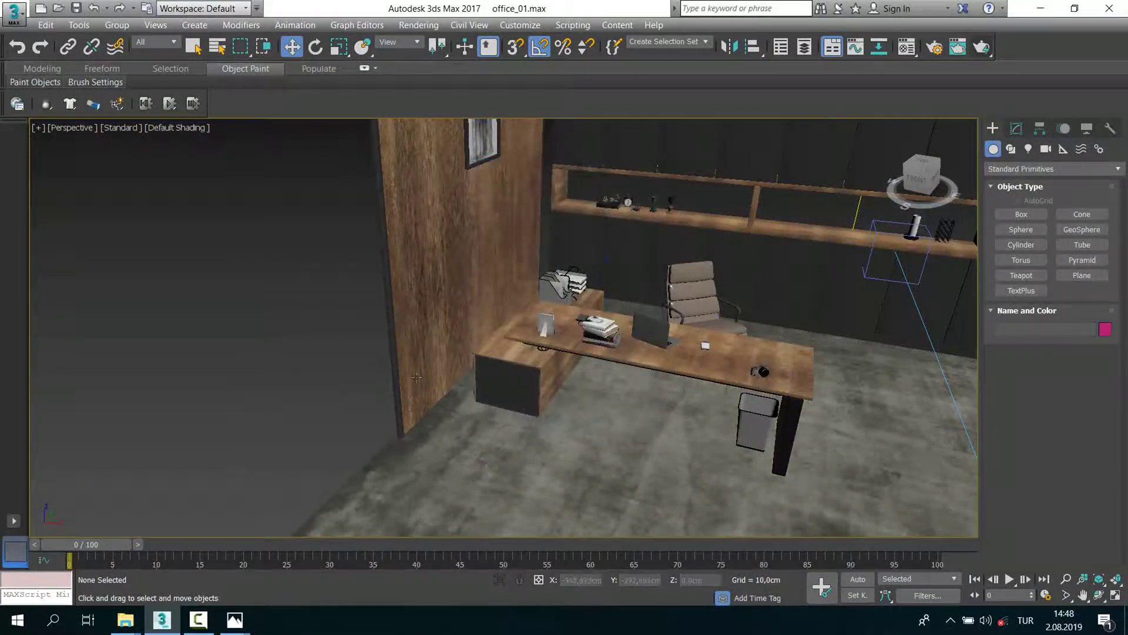
pyautogui.scroll(5, 432, 367)
pyautogui.scroll(-5, 302, 394)
# Step: Orbit to a high view and select regions of office objects
pyautogui.moveTo(313, 397)
pyautogui.keyDown('alt'); pyautogui.mouseDown(button='middle')
pyautogui.moveTo(364, 292)
pyautogui.moveTo(353, 252)
pyautogui.mouseUp(button='middle'); pyautogui.keyUp('alt')
pyautogui.moveTo(353, 253); pyautogui.dragTo(552, 446)
pyautogui.keyDown('alt'); pyautogui.moveTo(553, 446); pyautogui.dragTo(374, 234, button='middle'); pyautogui.keyUp('alt')
pyautogui.moveTo(308, 143); pyautogui.dragTo(384, 246)
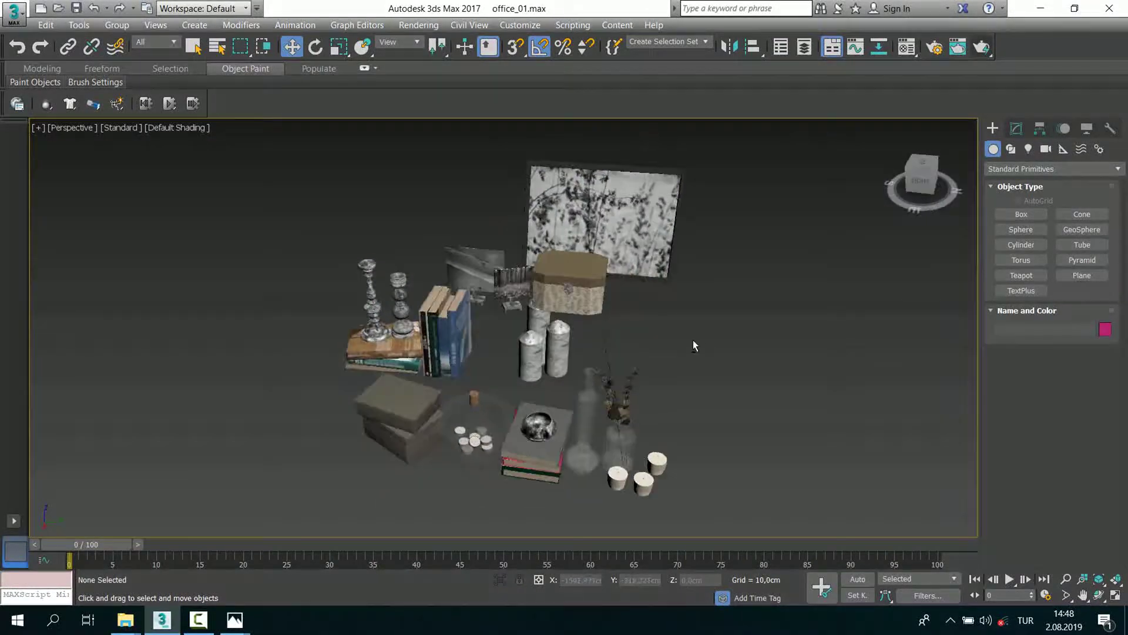
# Step: Zoom and orbit the Perspective view over the leftover decor objects
pyautogui.scroll(3, 562, 328)
pyautogui.scroll(2, 556, 323)
pyautogui.scroll(2, 550, 321)
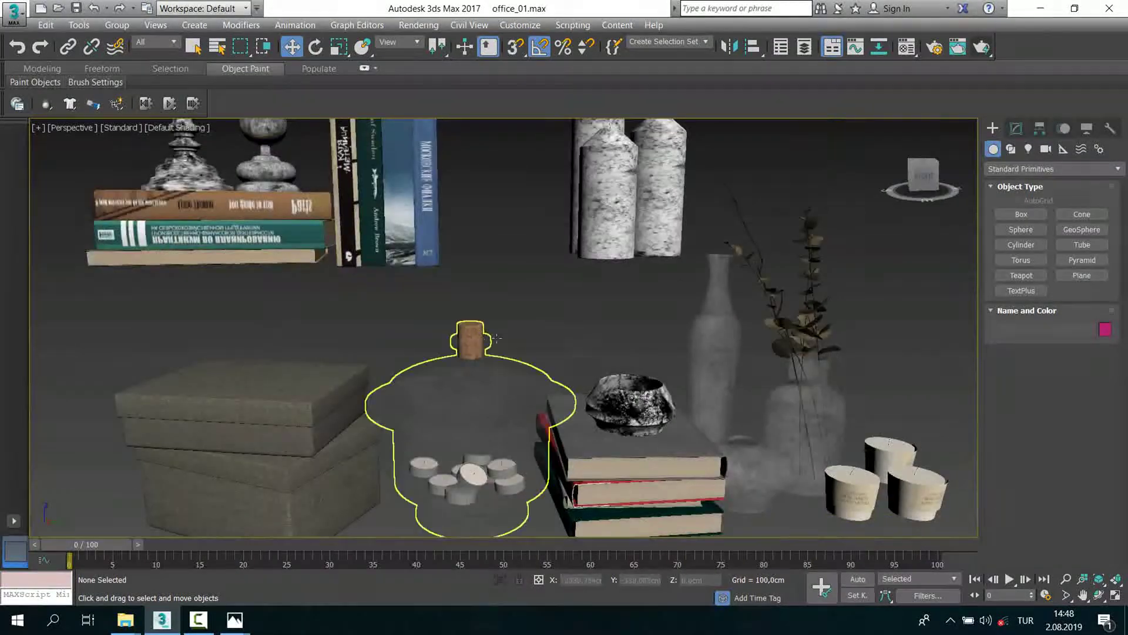
pyautogui.scroll(2, 542, 316)
pyautogui.keyDown('alt'); pyautogui.moveTo(541, 317); pyautogui.dragTo(569, 349, button='middle'); pyautogui.keyUp('alt')
pyautogui.scroll(-2, 569, 349)
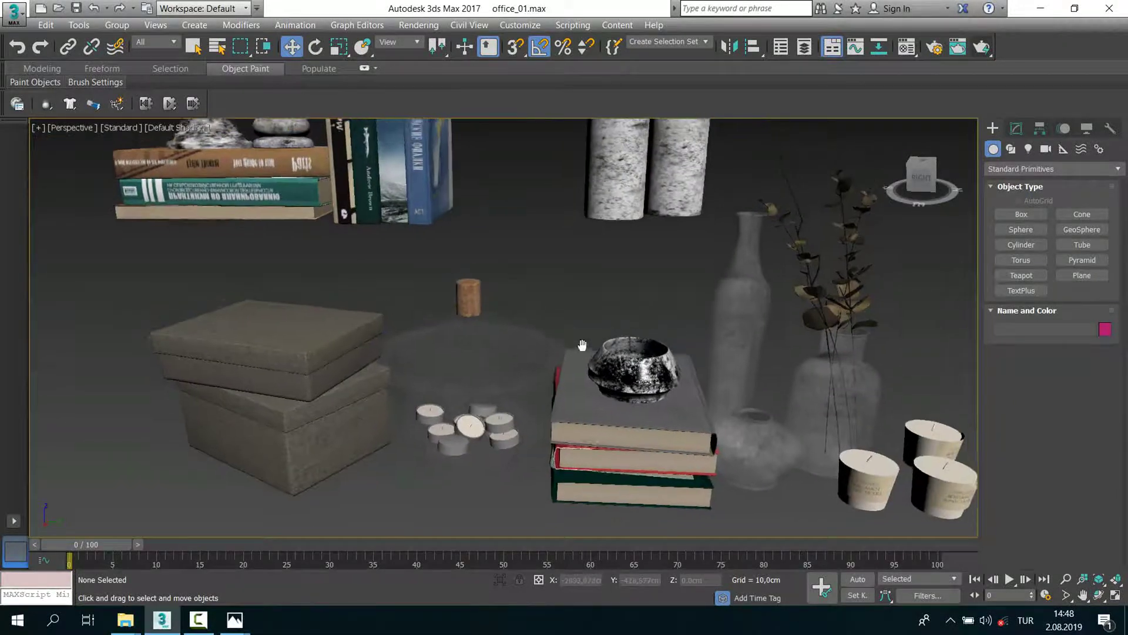
pyautogui.scroll(-3, 585, 347)
pyautogui.scroll(-2, 647, 335)
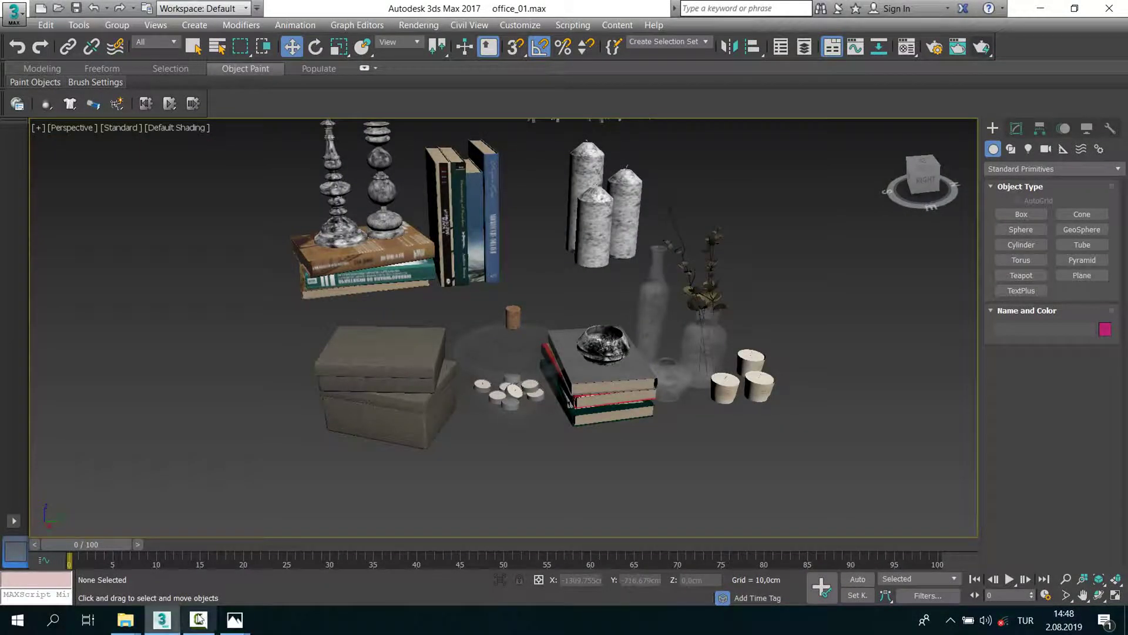
# Step: Bring the shelf reference photo 48.jpg back up in Windows Photos
pyautogui.click(235, 622)
pyautogui.click(284, 585)
pyautogui.scroll(-1, 693, 396)
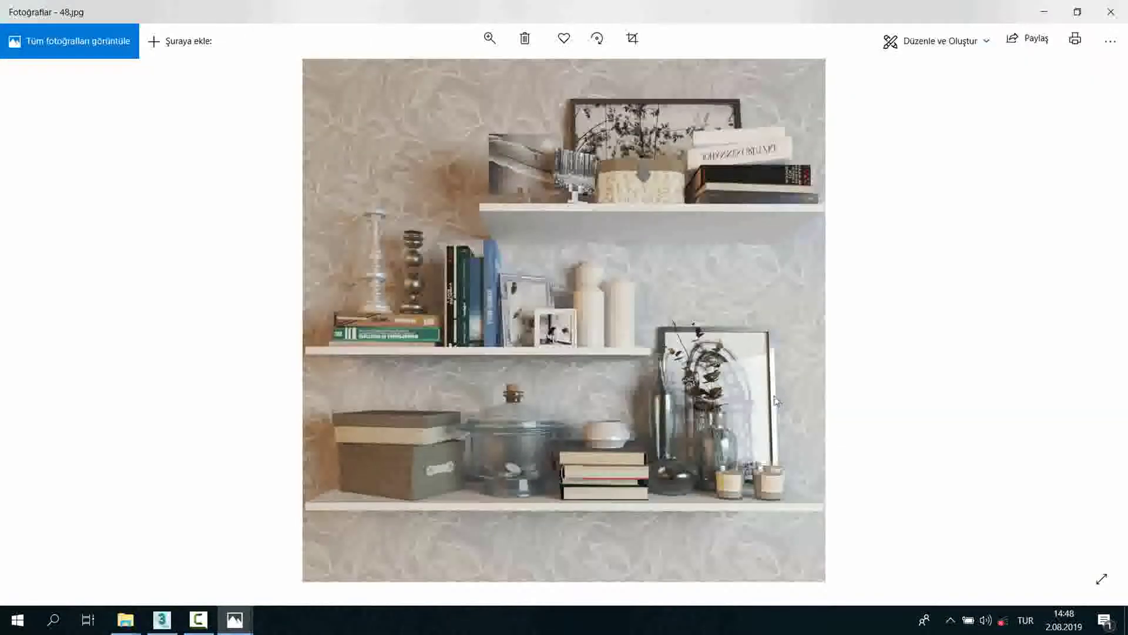
# Step: Compare 48.jpg with the office reference photo, close 48.jpg, and return to 3ds Max
pyautogui.scroll(-1, 556, 478)
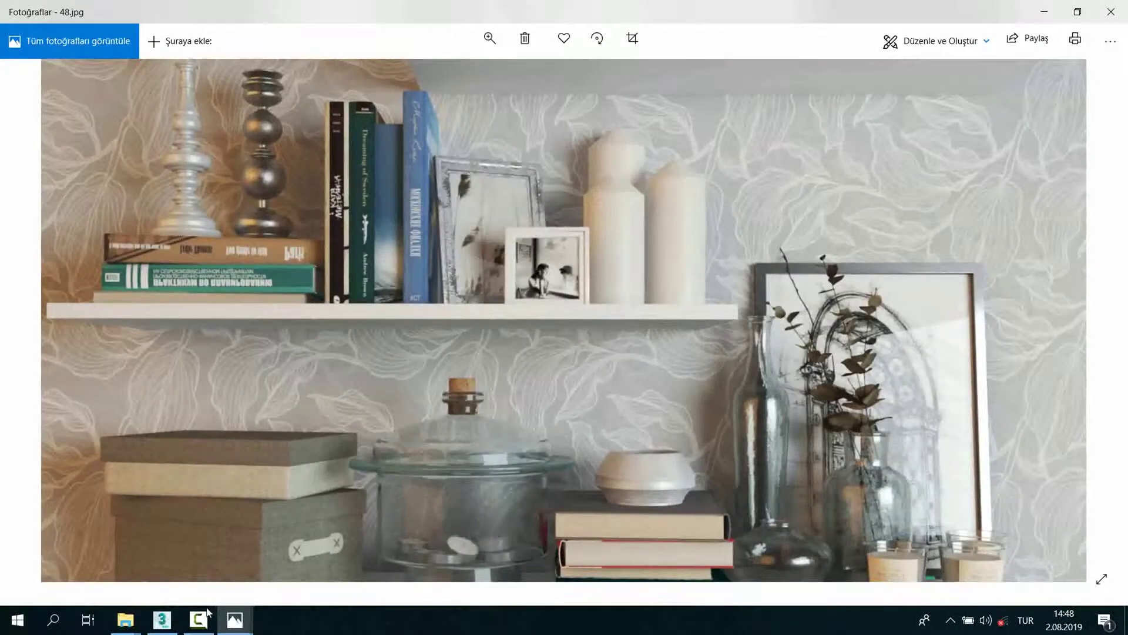
pyautogui.moveTo(234, 620)
pyautogui.click(312, 561)
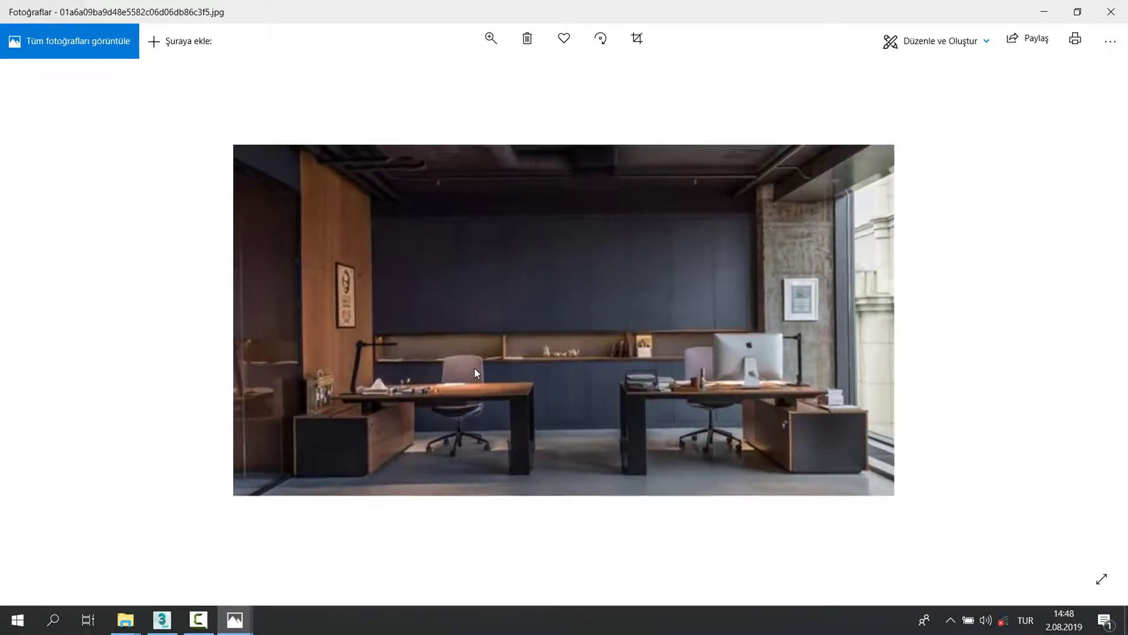
pyautogui.click(244, 619)
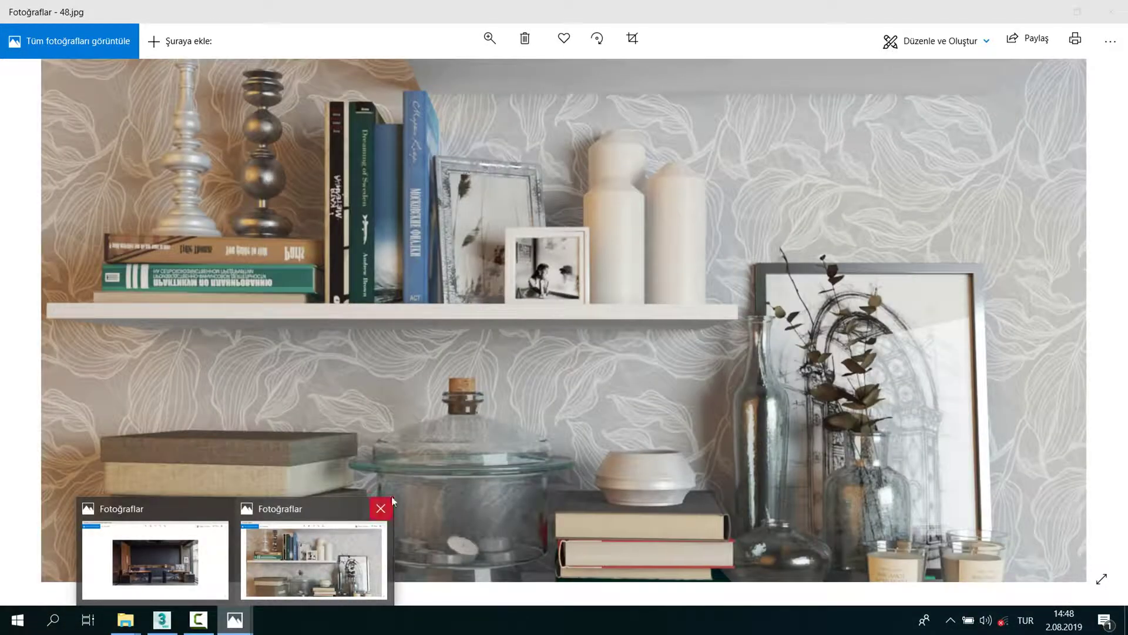
pyautogui.click(391, 516)
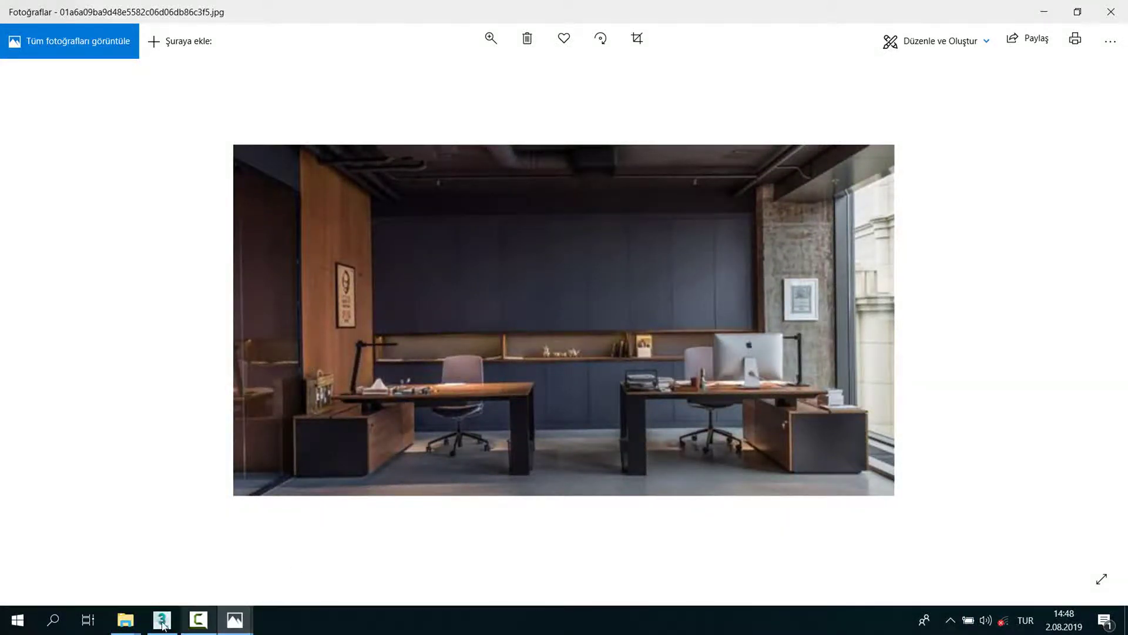
pyautogui.click(179, 626)
# Step: Navigate around the office and frame the books group in a maximized top view
pyautogui.keyDown('alt'); pyautogui.moveTo(340, 447); pyautogui.dragTo(355, 424, button='middle'); pyautogui.keyUp('alt')
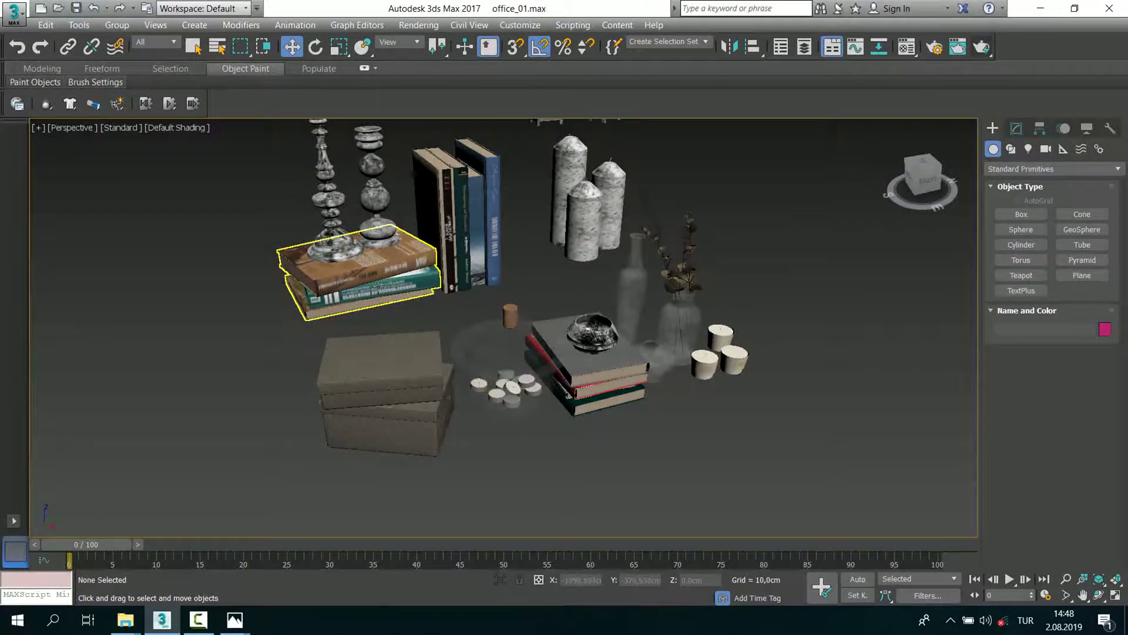
pyautogui.scroll(-10, 397, 464)
pyautogui.moveTo(397, 464)
pyautogui.keyDown('alt'); pyautogui.mouseDown(button='middle')
pyautogui.moveTo(453, 330)
pyautogui.moveTo(482, 412)
pyautogui.mouseUp(button='middle'); pyautogui.keyUp('alt')
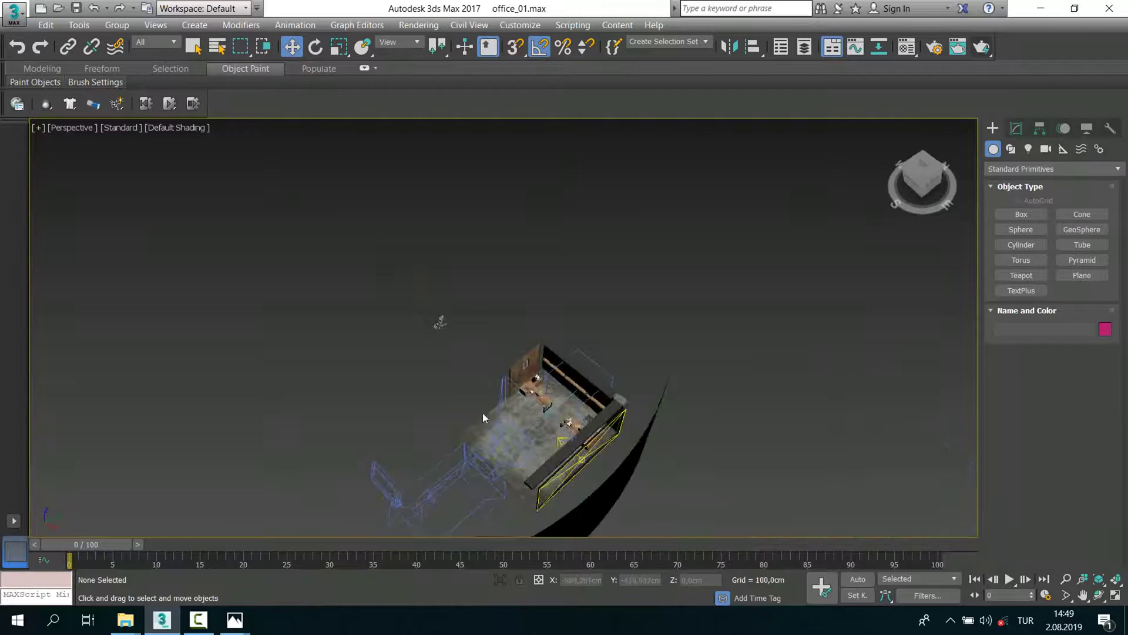
pyautogui.scroll(8, 484, 418)
pyautogui.scroll(3, 483, 417)
pyautogui.scroll(-3, 448, 239)
pyautogui.moveTo(448, 240)
pyautogui.mouseDown(button='middle')
pyautogui.moveTo(300, 224)
pyautogui.moveTo(337, 354)
pyautogui.mouseUp(button='middle')
pyautogui.scroll(5, 209, 249)
pyautogui.press('z')
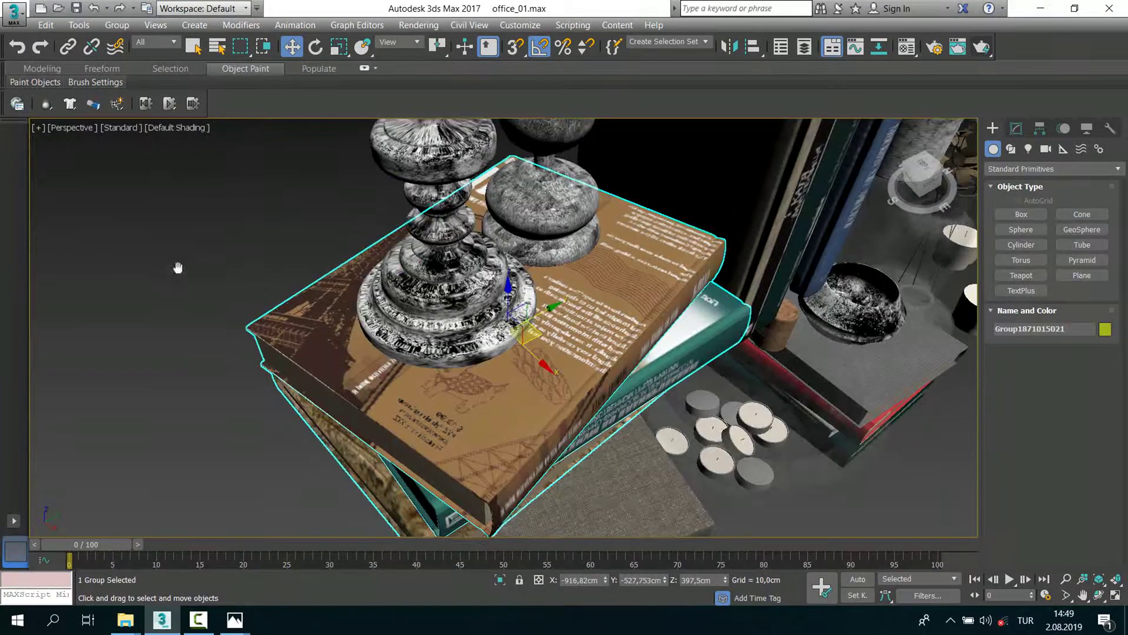
pyautogui.hotkey('alt', 'w')
pyautogui.hotkey('alt', 'w')
# Step: Move the stack of books up and left toward the desk's left end
pyautogui.scroll(-5, 224, 242)
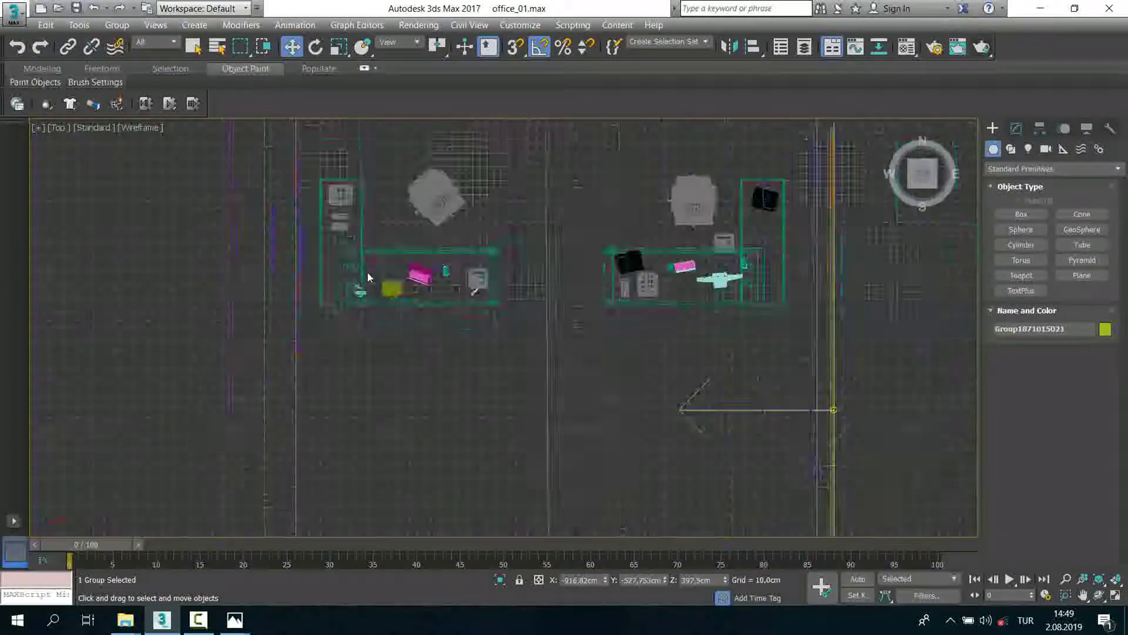
pyautogui.scroll(-3, 368, 272)
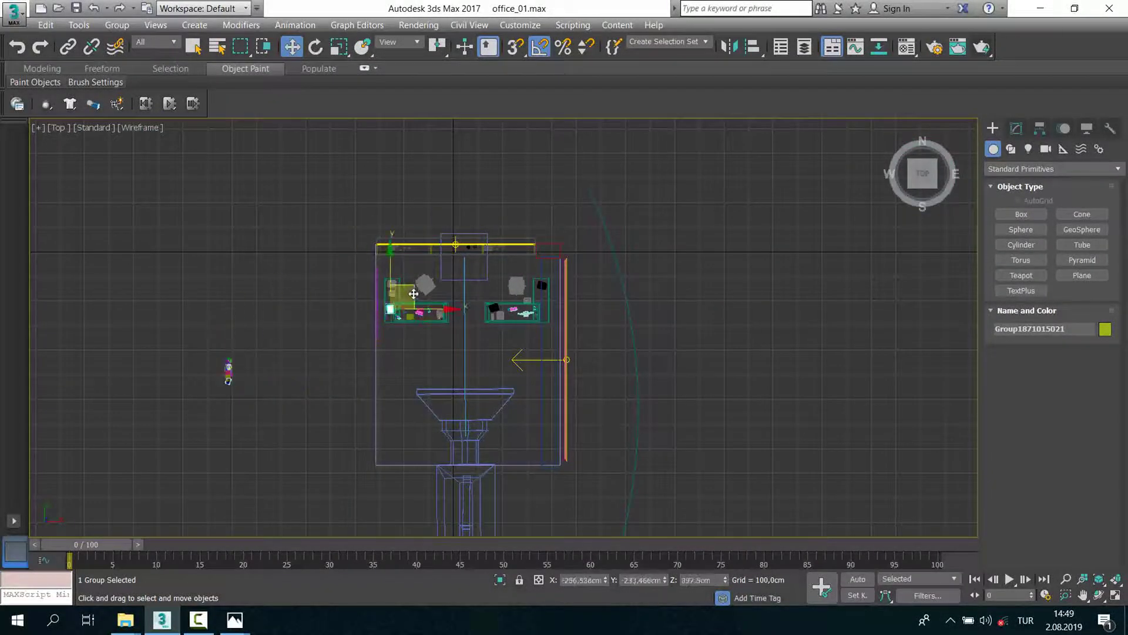
pyautogui.scroll(3, 414, 293)
pyautogui.scroll(2, 387, 301)
pyautogui.moveTo(303, 372); pyautogui.dragTo(298, 326)
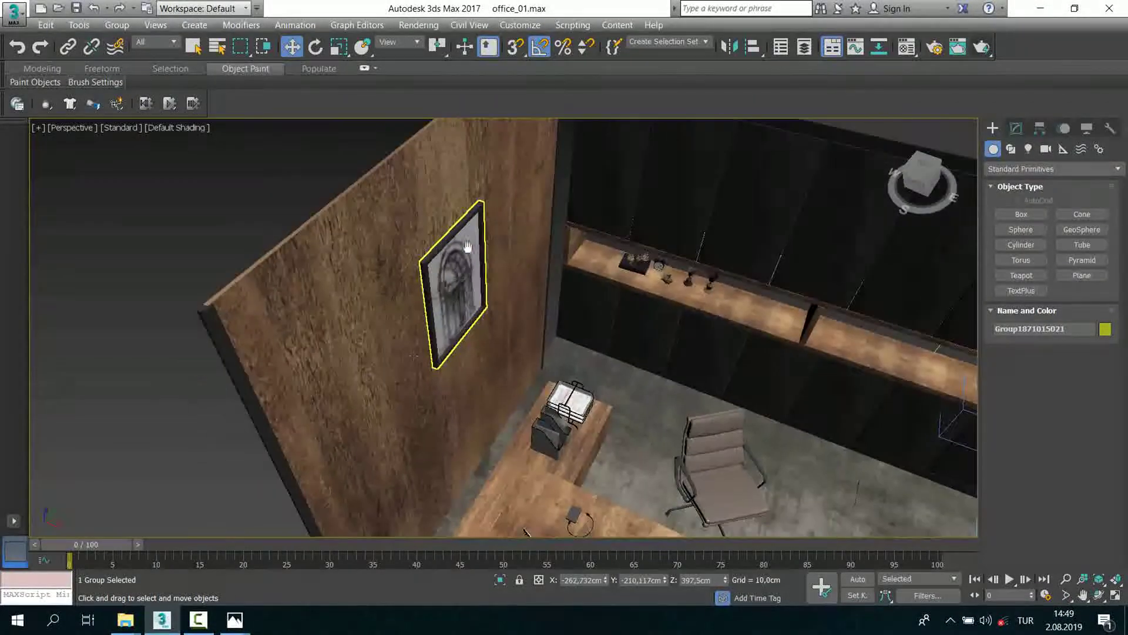
pyautogui.keyDown('alt'); pyautogui.moveTo(468, 246); pyautogui.dragTo(759, 66, button='middle'); pyautogui.keyUp('alt')
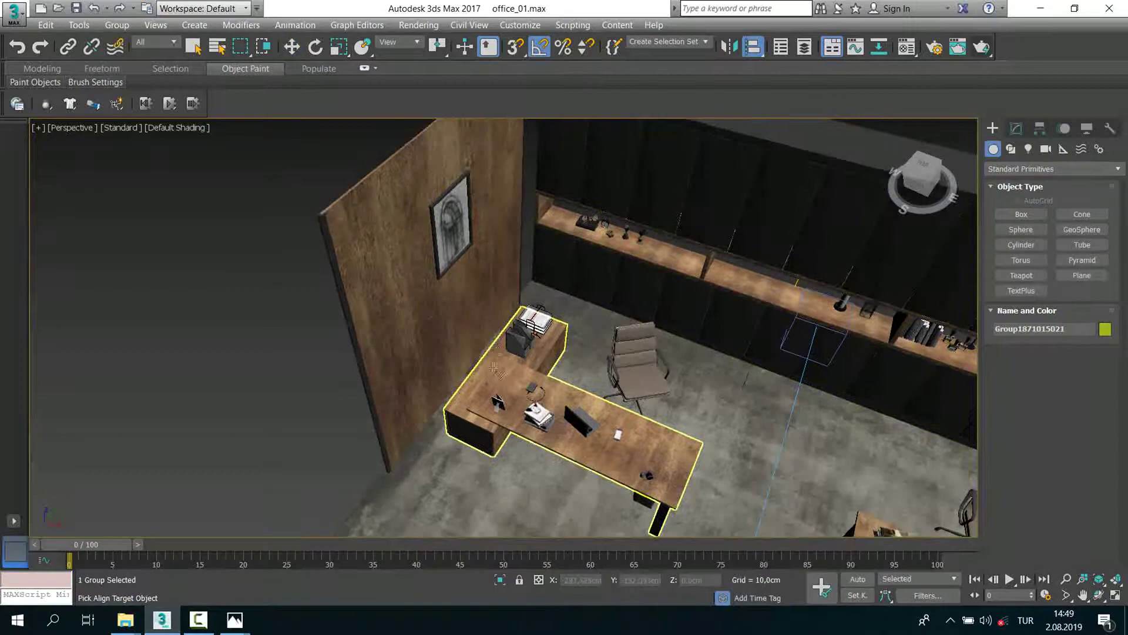
pyautogui.scroll(5, 493, 351)
# Step: Align the books to the desk and view them through PhysCamera001 with safe frames
pyautogui.click(494, 351)
pyautogui.click(570, 428)
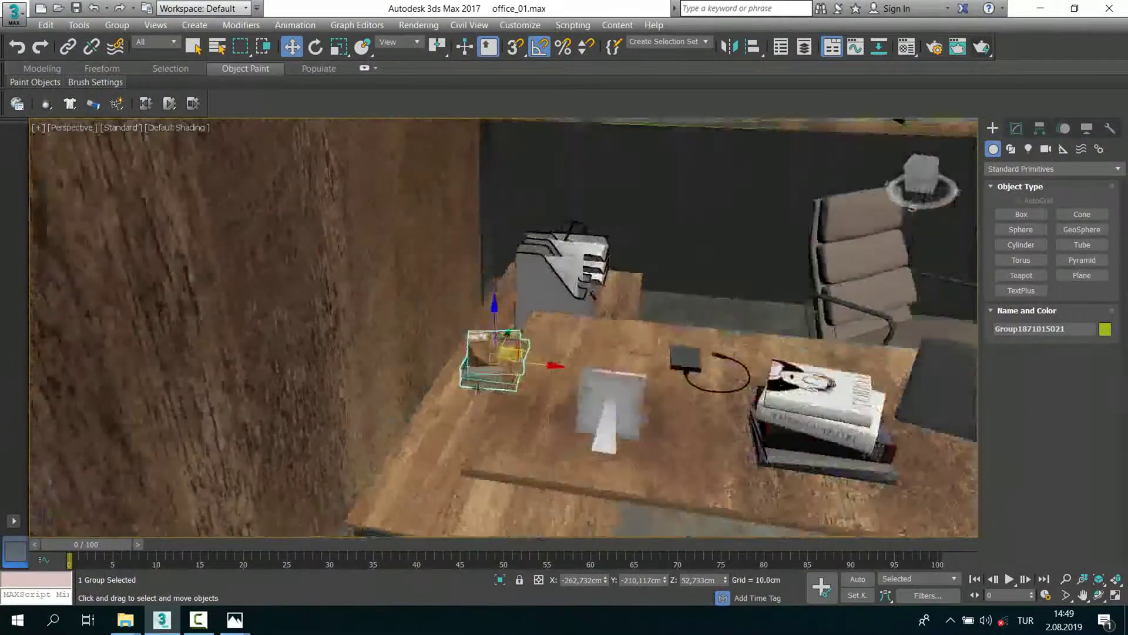
pyautogui.scroll(-3, 486, 381)
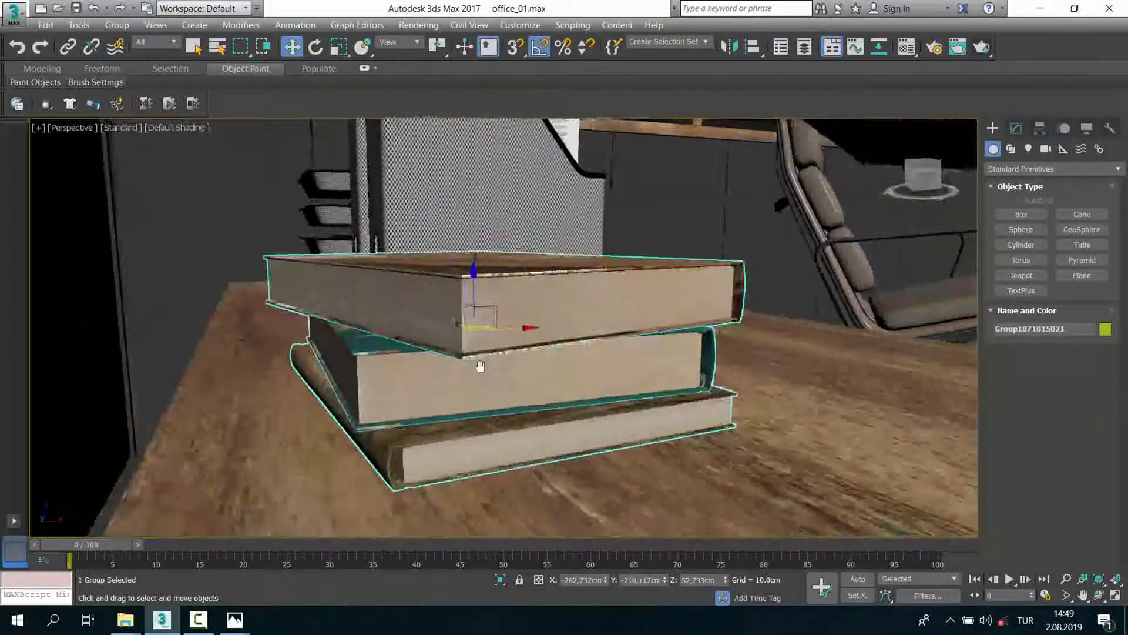
pyautogui.scroll(-4, 486, 380)
pyautogui.scroll(-4, 486, 381)
pyautogui.press('c')
pyautogui.hotkey('shift', 'f')
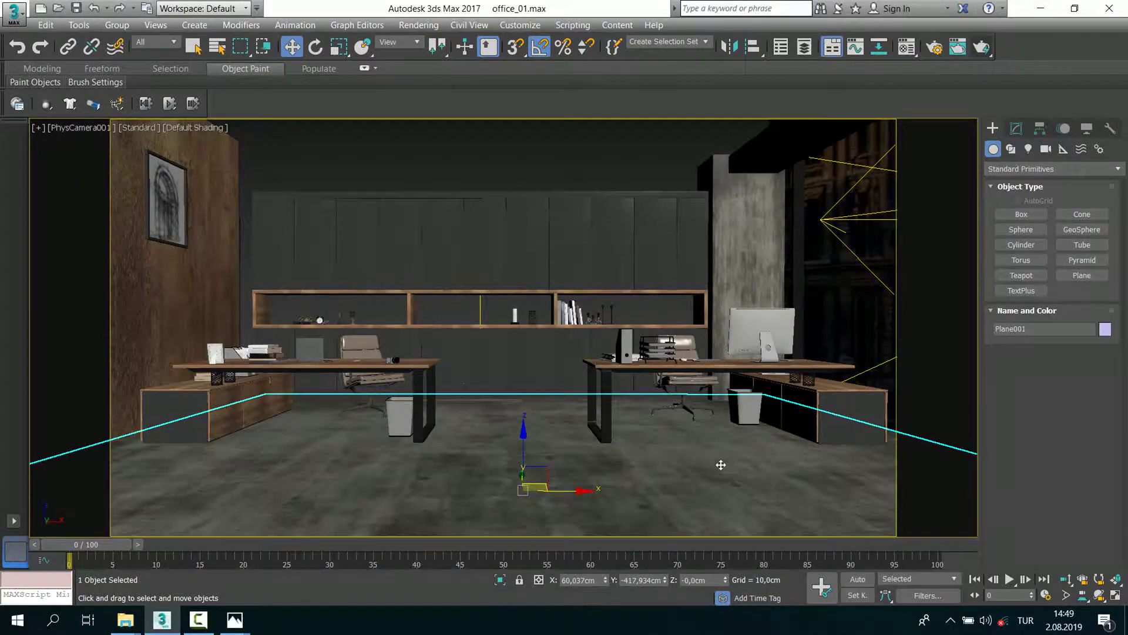
# Step: Return to Perspective and orbit around the framed desk decor group
pyautogui.press('p')
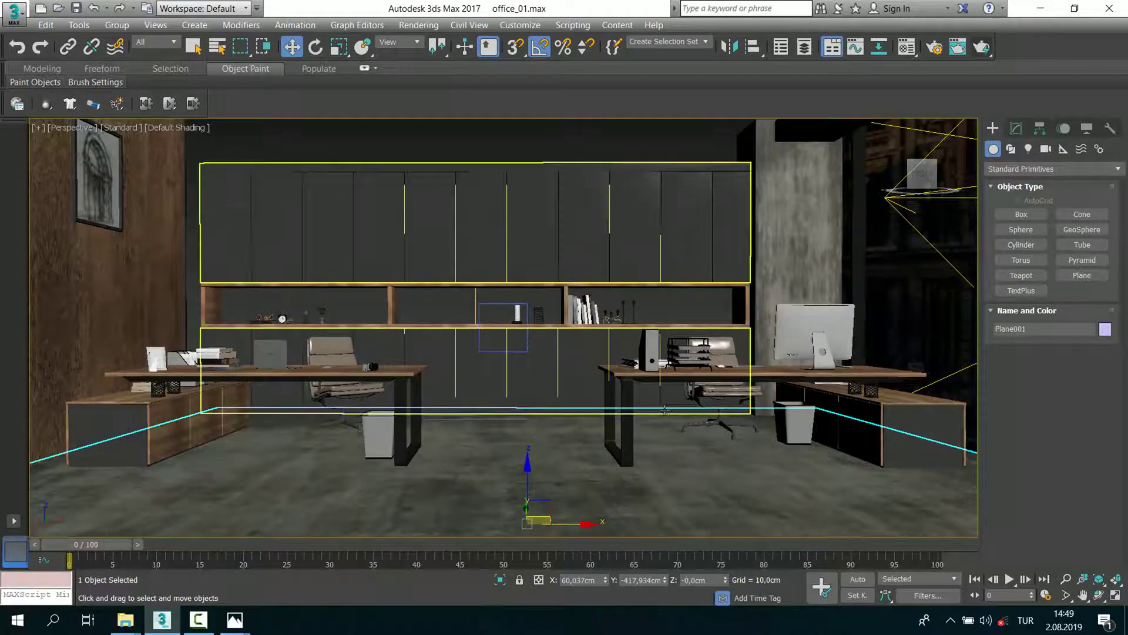
pyautogui.scroll(-8, 721, 465)
pyautogui.moveTo(720, 465)
pyautogui.keyDown('alt'); pyautogui.mouseDown(button='middle')
pyautogui.moveTo(637, 424)
pyautogui.moveTo(609, 319)
pyautogui.moveTo(555, 328)
pyautogui.mouseUp(button='middle'); pyautogui.keyUp('alt')
pyautogui.click(543, 294)
pyautogui.press('z')
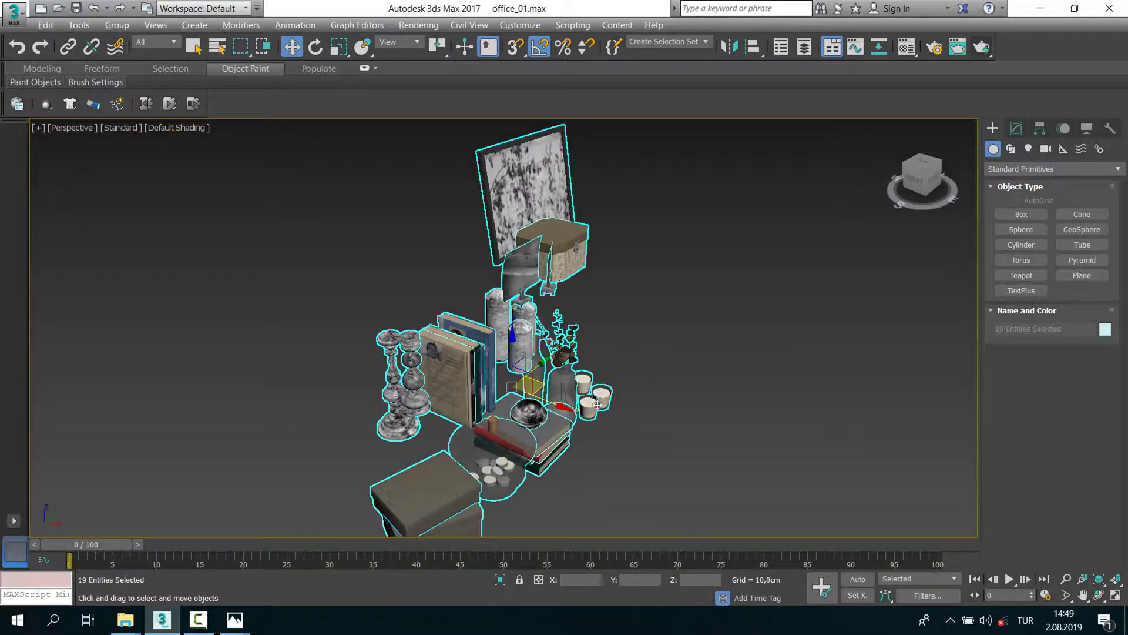
pyautogui.click(768, 315)
pyautogui.keyDown('alt'); pyautogui.moveTo(768, 315); pyautogui.dragTo(706, 308, button='middle'); pyautogui.keyUp('alt')
pyautogui.scroll(-5, 706, 308)
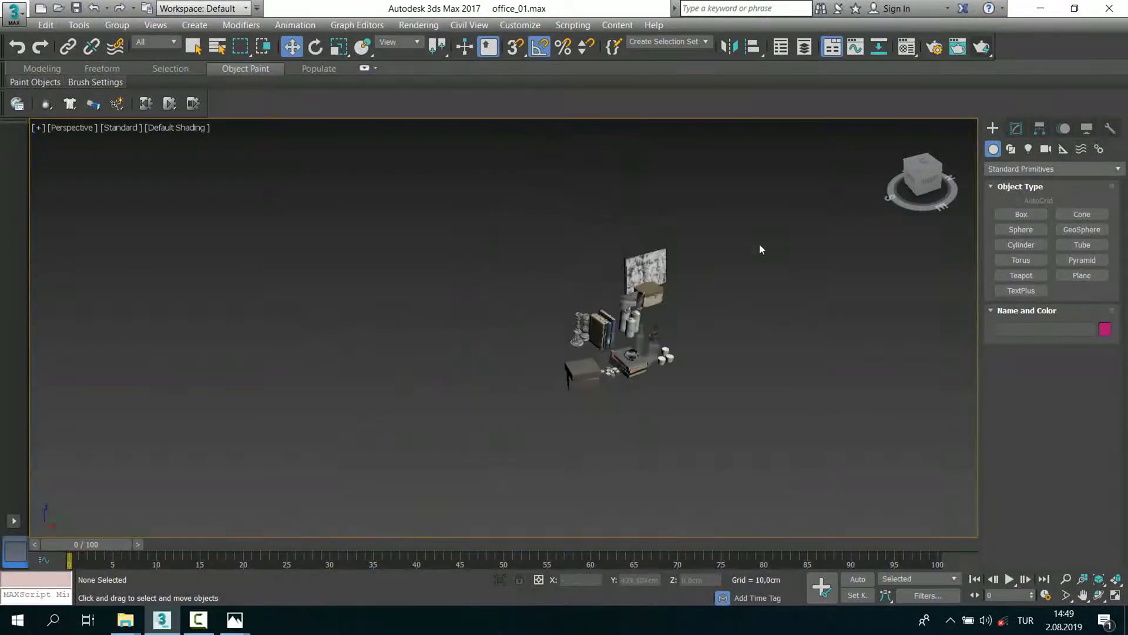
# Step: Zoom out to the whole office with its curved city backdrop, then bring File Explorer forward
pyautogui.click(377, 529)
pyautogui.press('z')
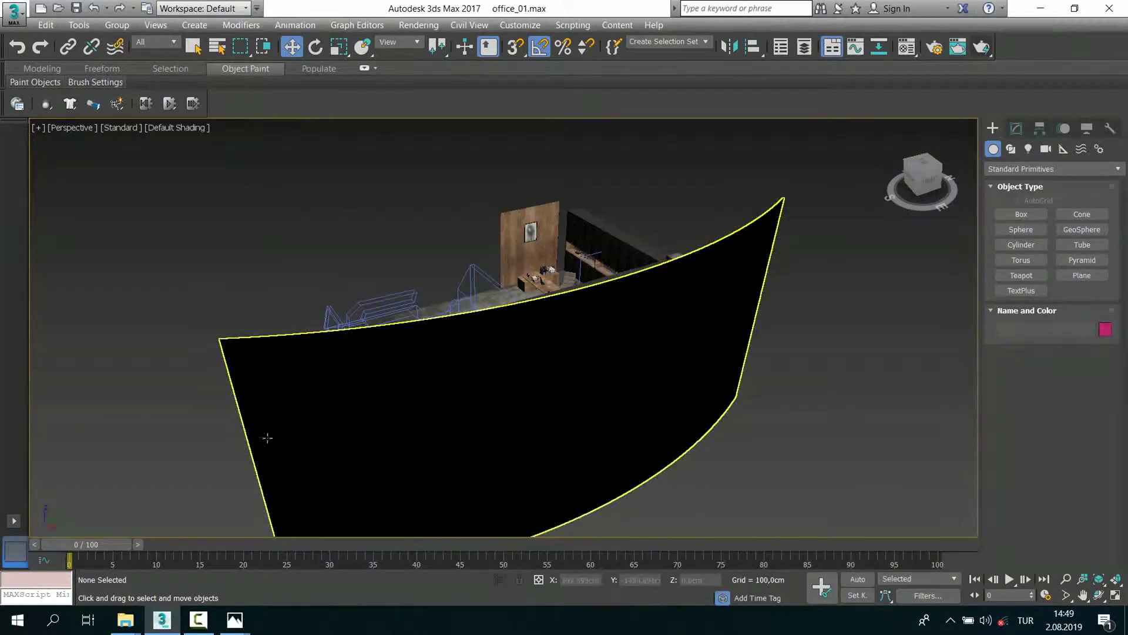
pyautogui.keyDown('alt'); pyautogui.moveTo(267, 438); pyautogui.dragTo(240, 445, button='middle'); pyautogui.keyUp('alt')
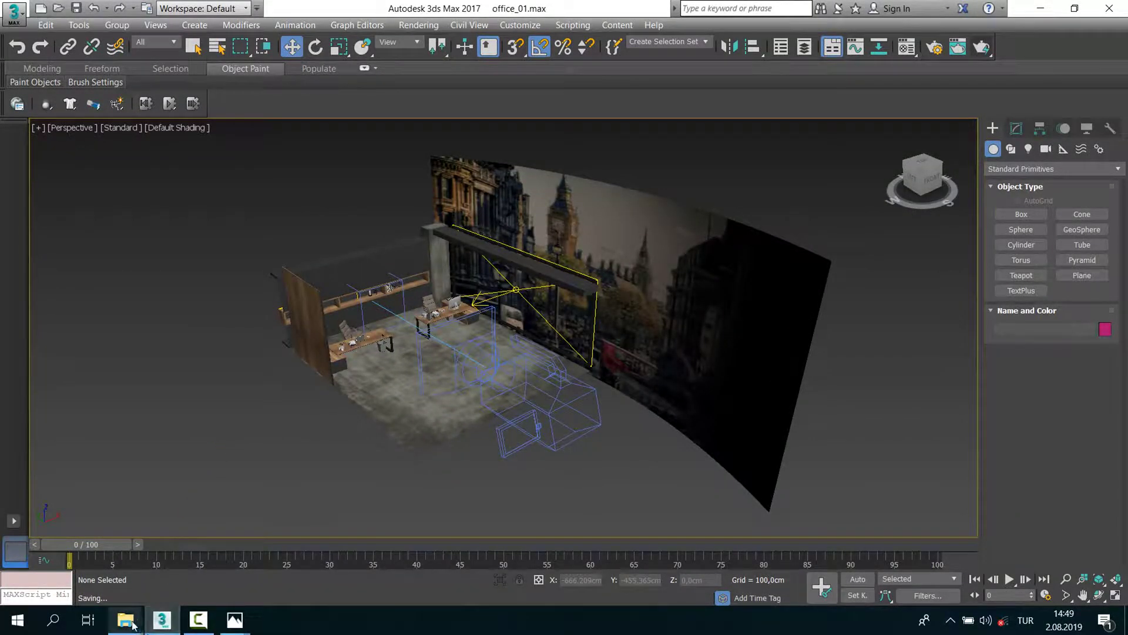
pyautogui.click(213, 517)
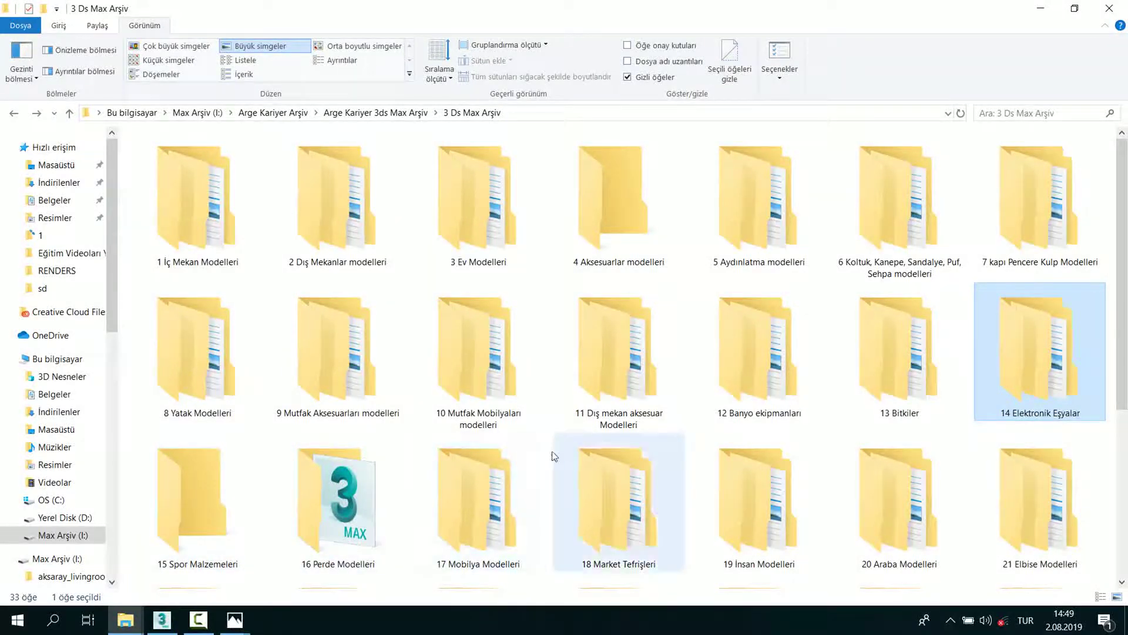
# Step: Back up to Novussi Sahne Render and peek into the model+model vol.10 and vol.1 folders
pyautogui.moveTo(125, 619)
pyautogui.click(88, 561)
pyautogui.press('BackSpace')
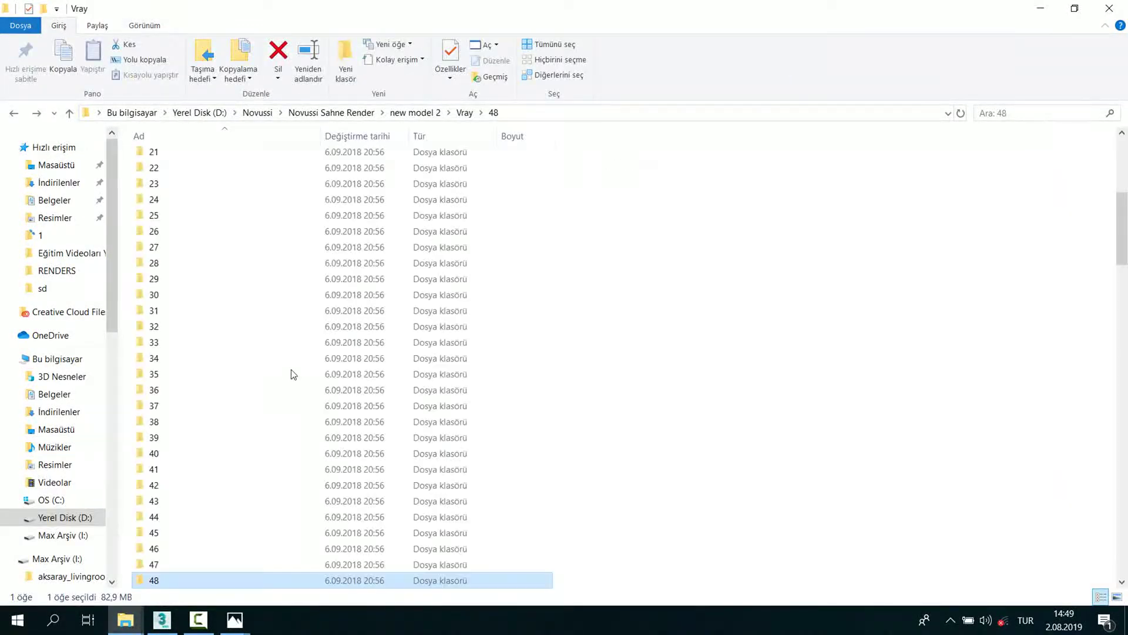
pyautogui.press('BackSpace')
pyautogui.press('BackSpace')
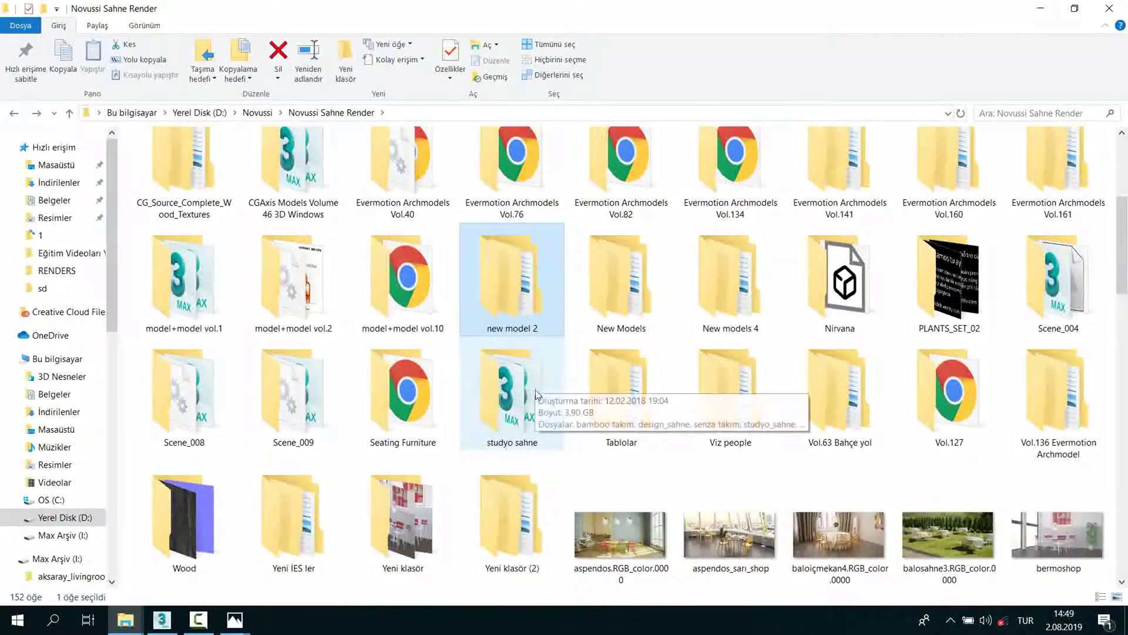
pyautogui.click(446, 305)
pyautogui.doubleClick(447, 307)
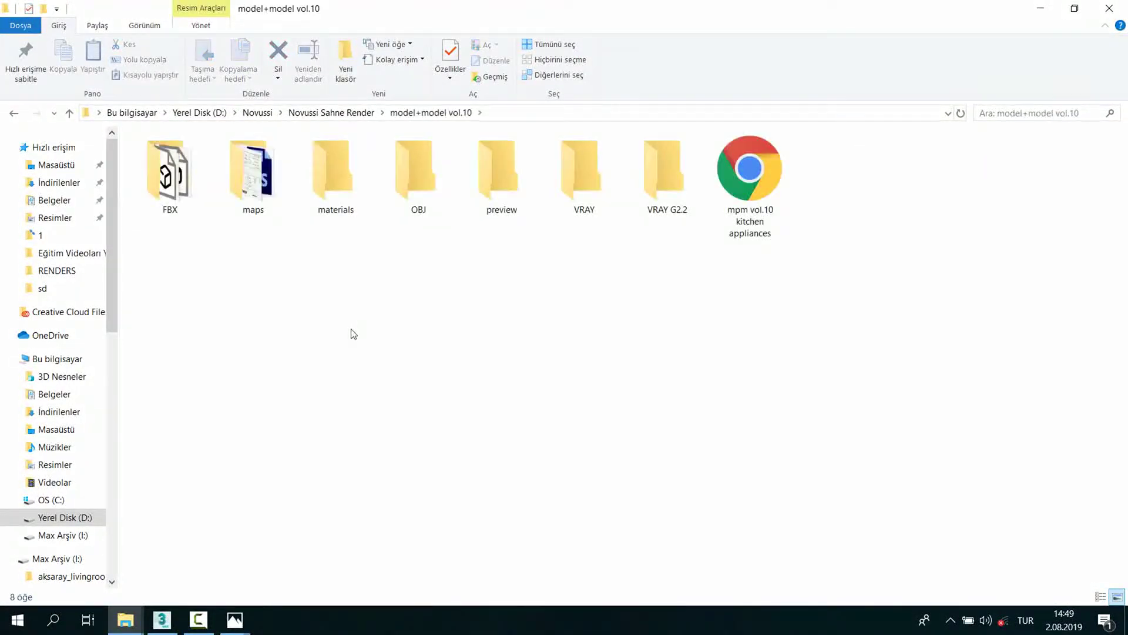
pyautogui.press('BackSpace')
pyautogui.scroll(-3, 196, 511)
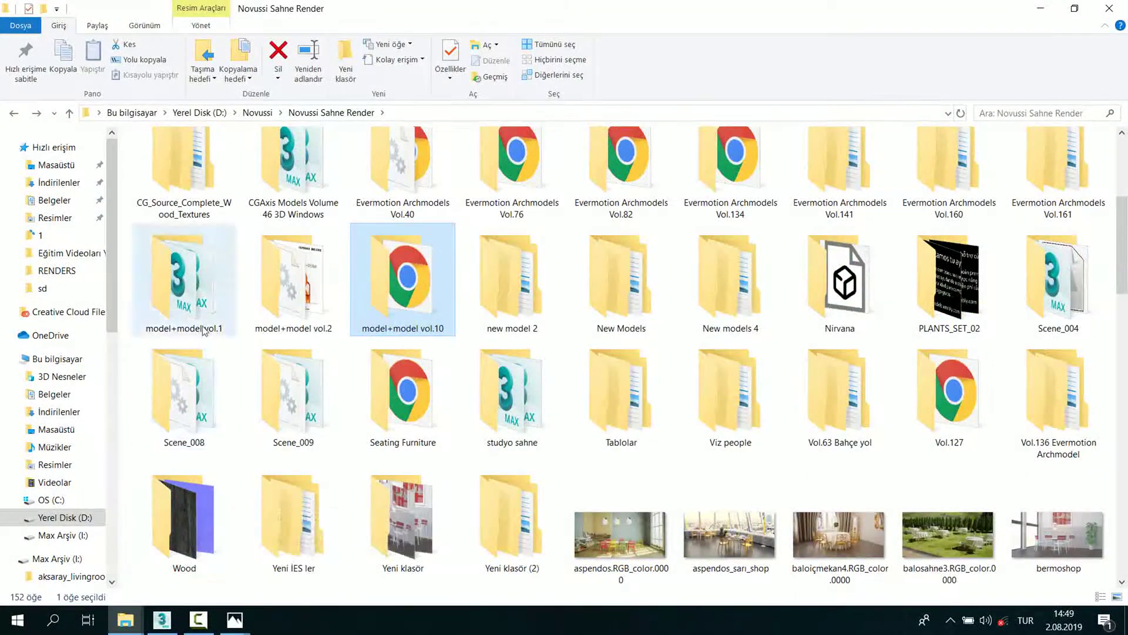
pyautogui.doubleClick(199, 317)
# Step: Scroll through model+model vol.1, then check the New models 4 folder
pyautogui.scroll(-2, 445, 385)
pyautogui.scroll(-3, 516, 411)
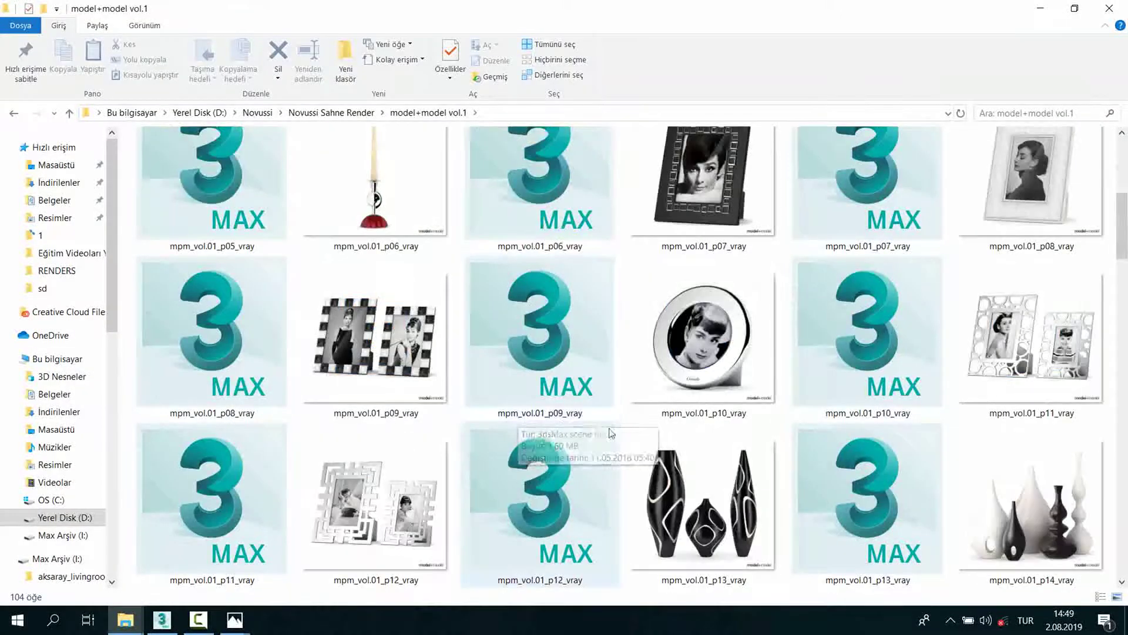
pyautogui.scroll(-3, 597, 428)
pyautogui.scroll(-3, 646, 459)
pyautogui.scroll(-2, 668, 476)
pyautogui.scroll(-2, 668, 477)
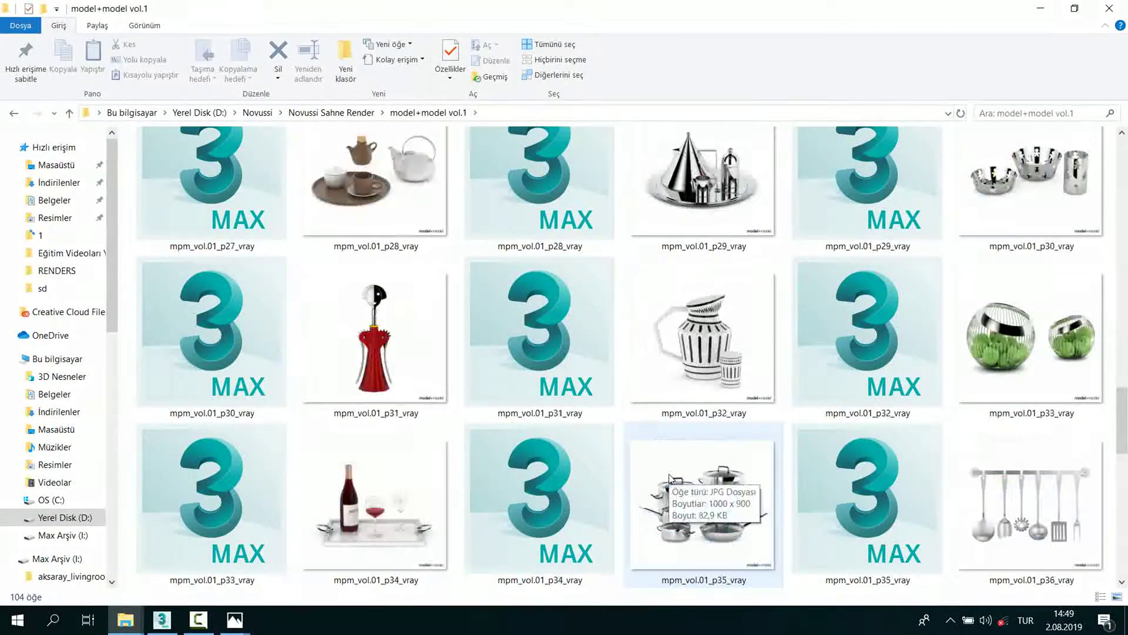
pyautogui.scroll(-5, 670, 478)
pyautogui.scroll(-2, 671, 480)
pyautogui.hotkey('alt', 'Left')
pyautogui.hotkey('alt', 'Left')
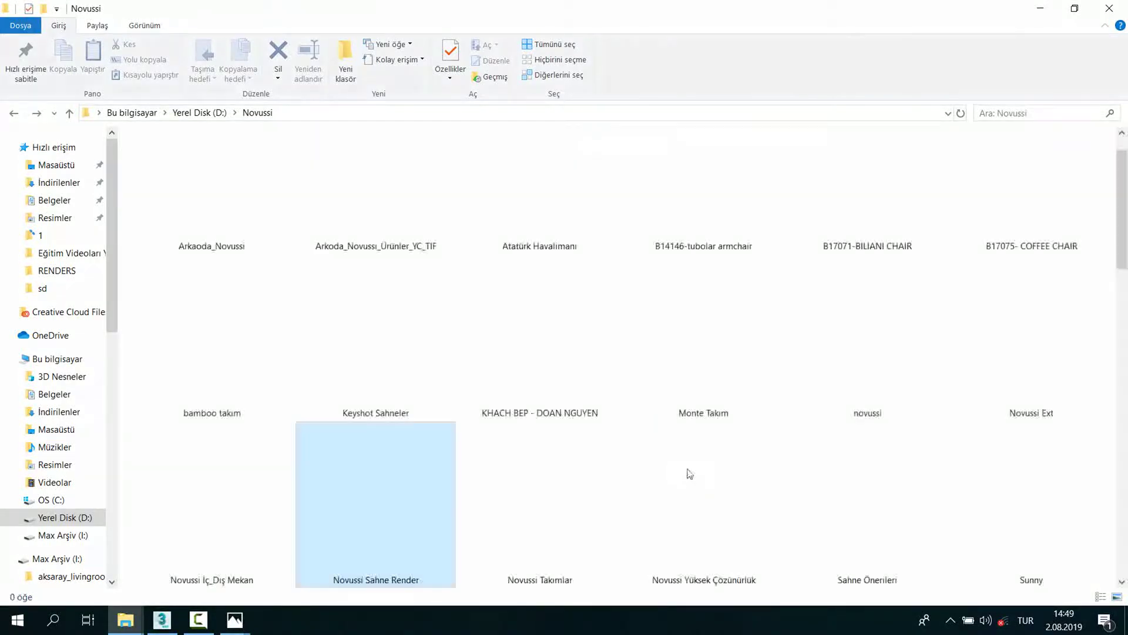
pyautogui.hotkey('alt', 'Right')
pyautogui.scroll(-3, 686, 489)
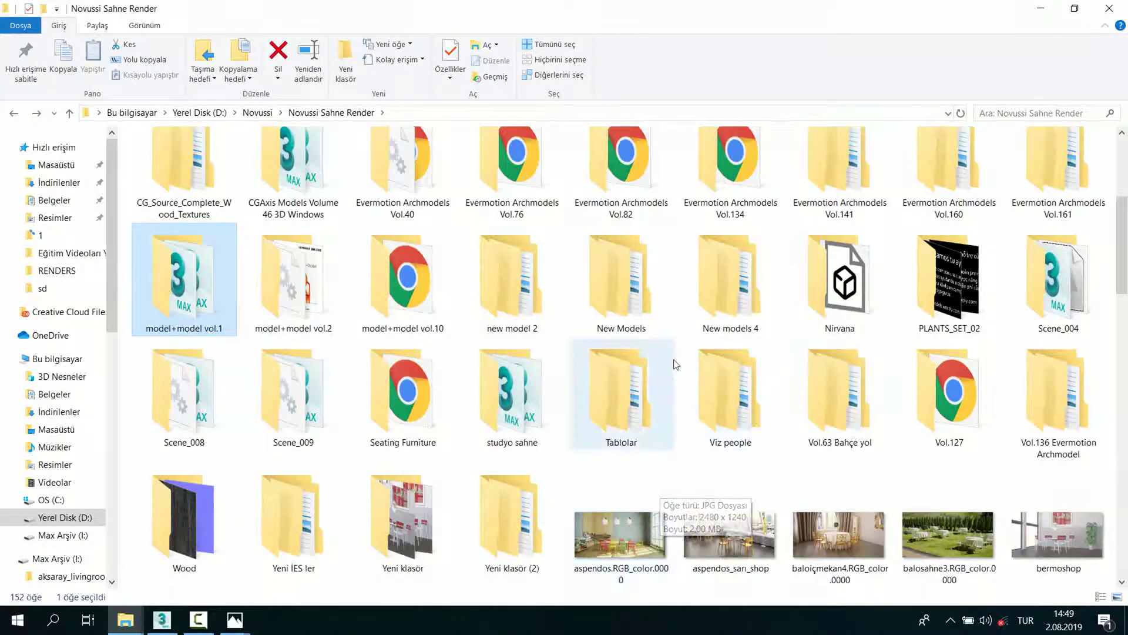
pyautogui.doubleClick(743, 279)
pyautogui.hotkey('alt', 'Left')
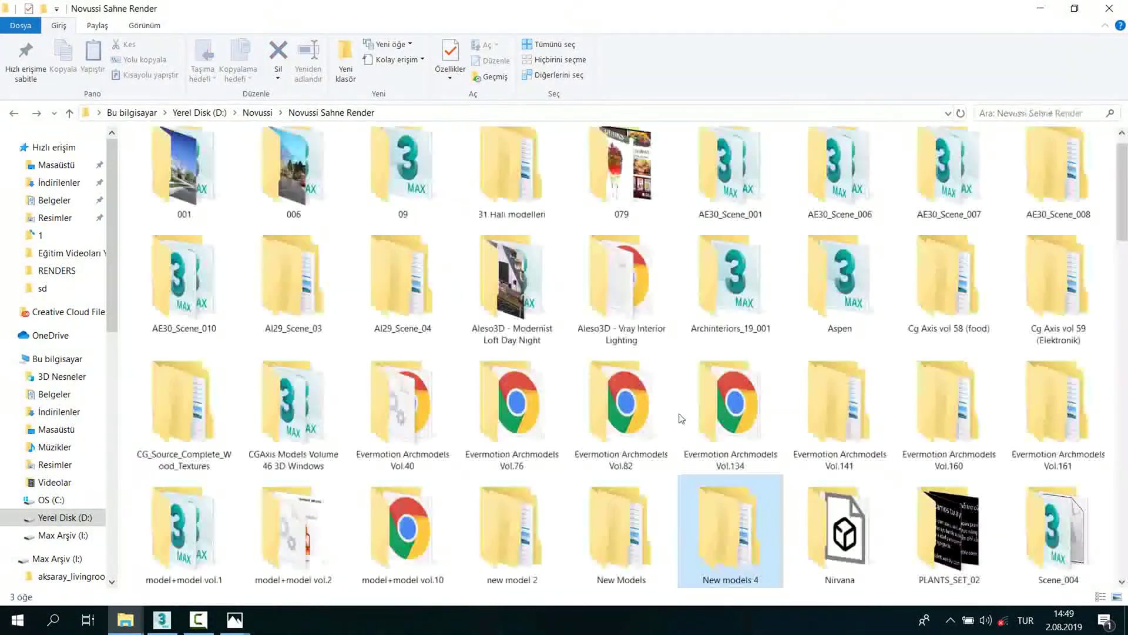
pyautogui.scroll(-5, 680, 416)
# Step: Open Tablolar > FRAMES_SET_04 and select the 010_FRAMES_SET_04 preview image
pyautogui.hotkey('ctrl', 'shift', '6')
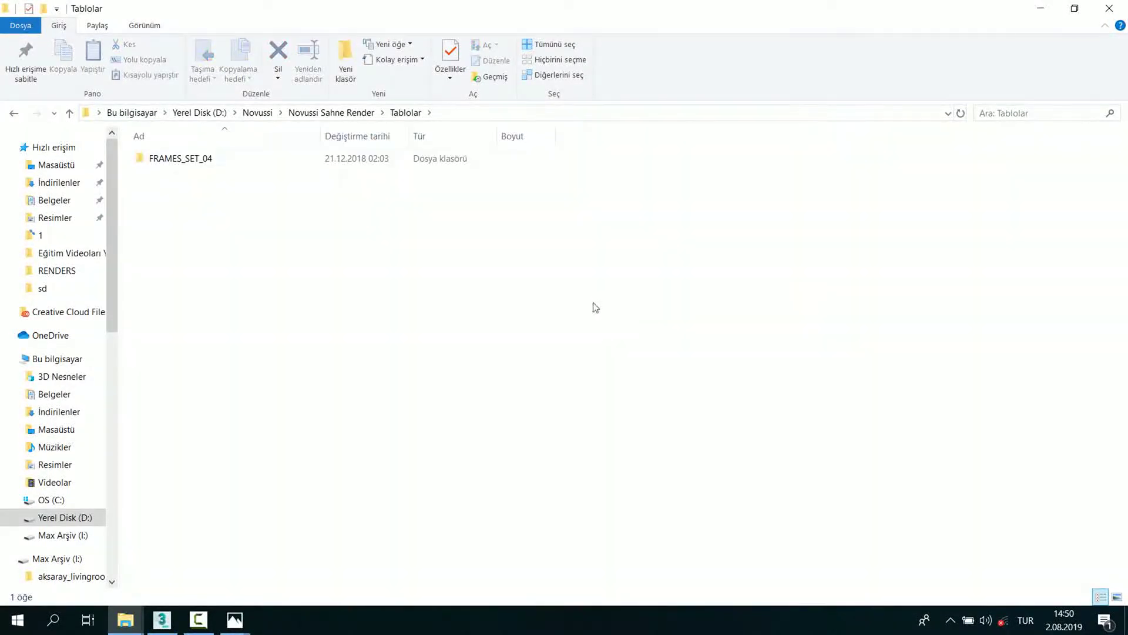
pyautogui.doubleClick(270, 157)
pyautogui.scroll(-3, 629, 359)
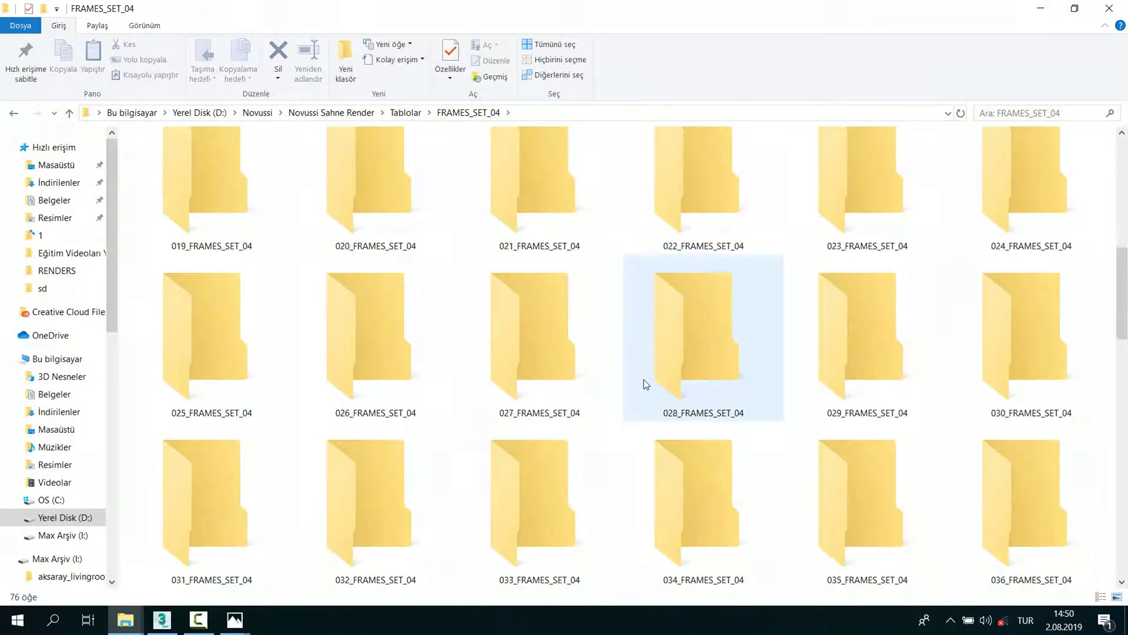
pyautogui.scroll(-3, 648, 384)
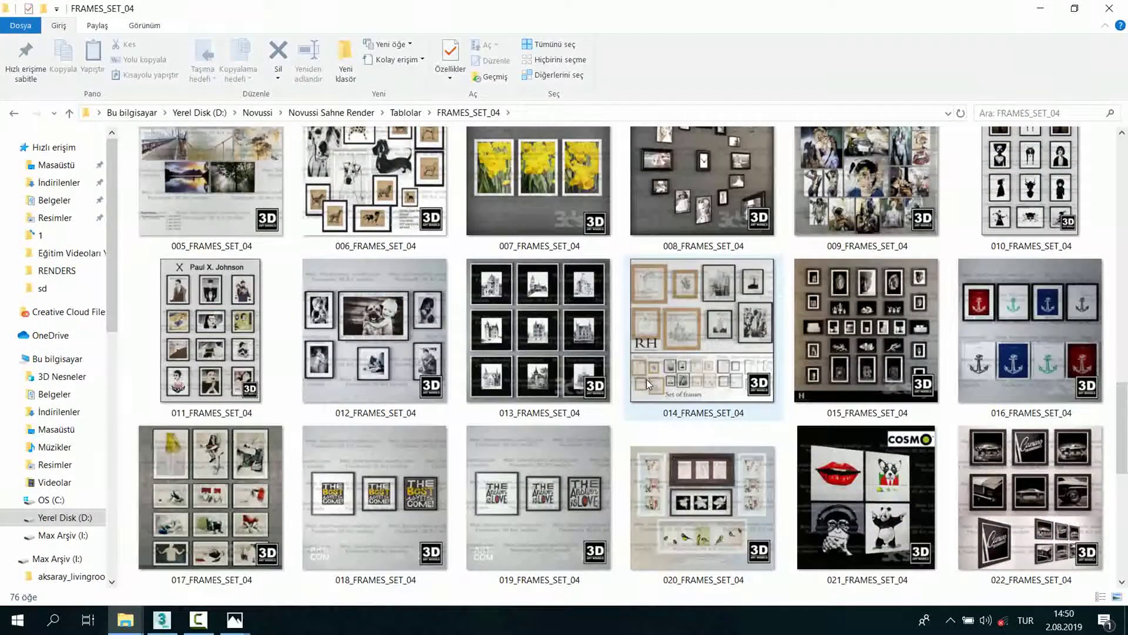
pyautogui.scroll(1, 648, 384)
pyautogui.scroll(2, 648, 384)
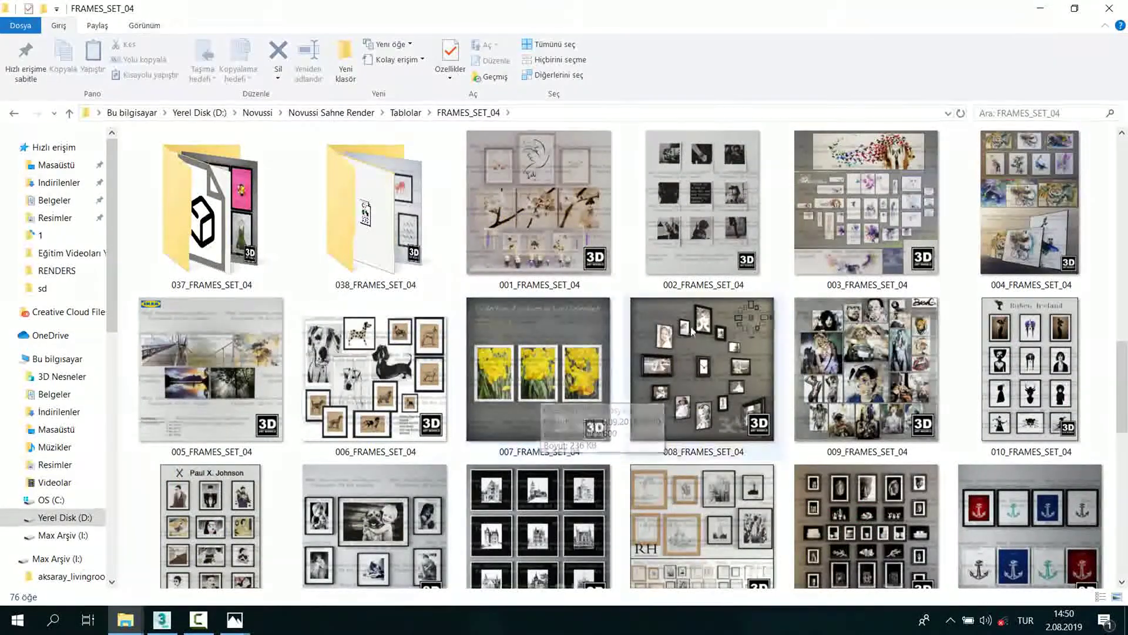
pyautogui.hotkey('alt', 'Left')
pyautogui.hotkey('alt', 'Left')
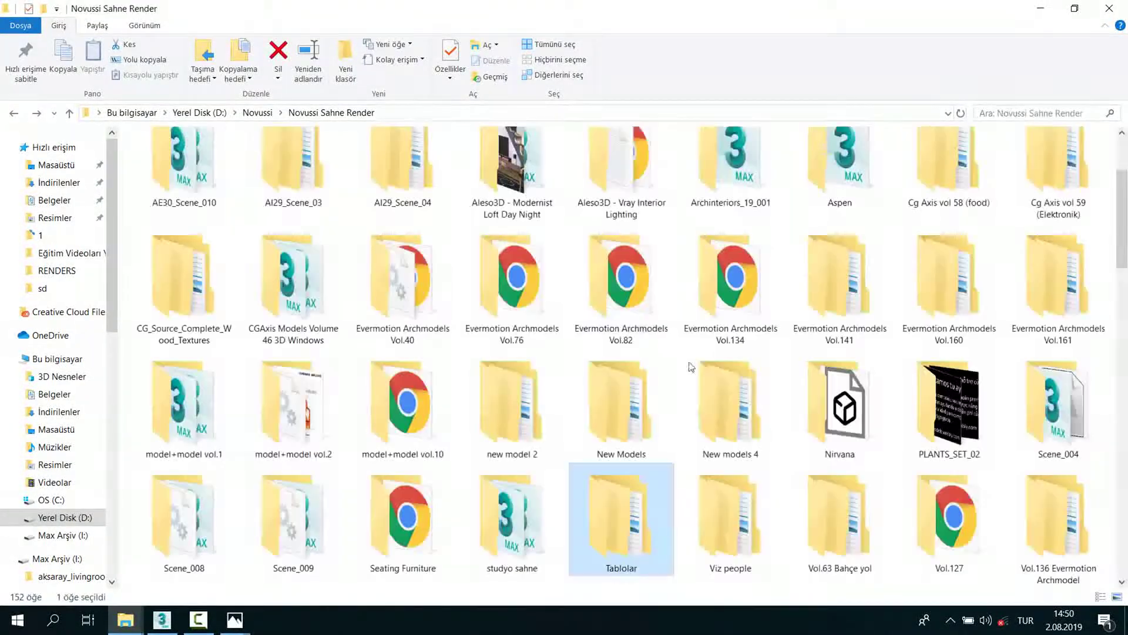
pyautogui.hotkey('alt', 'Right')
pyautogui.hotkey('alt', 'Right')
pyautogui.scroll(-3, 993, 467)
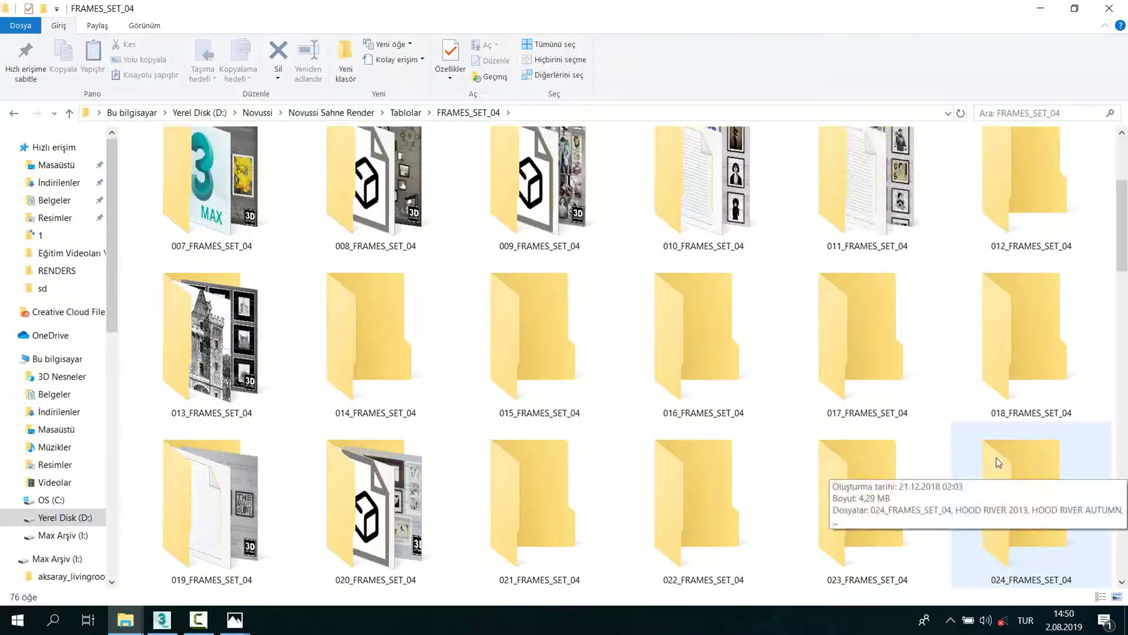
pyautogui.scroll(-3, 1016, 482)
pyautogui.scroll(-6, 1052, 470)
pyautogui.scroll(-1, 1064, 435)
pyautogui.click(1036, 502)
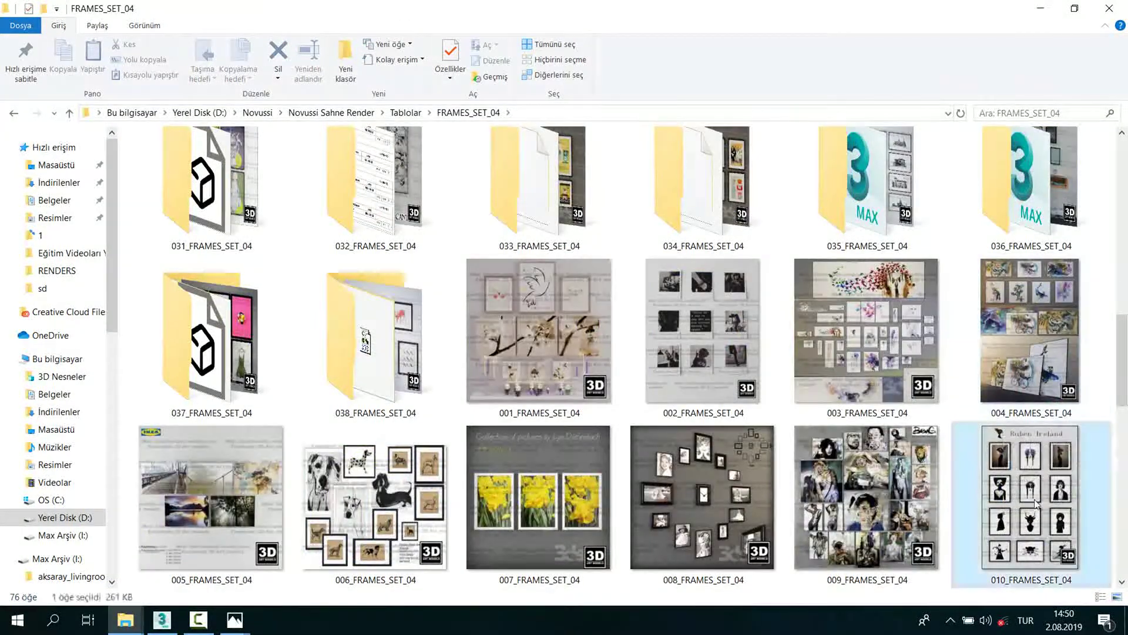
# Step: Open 010_FRAMES_SET_04 in Photos and step through the previews up to 018
pyautogui.doubleClick(1077, 501)
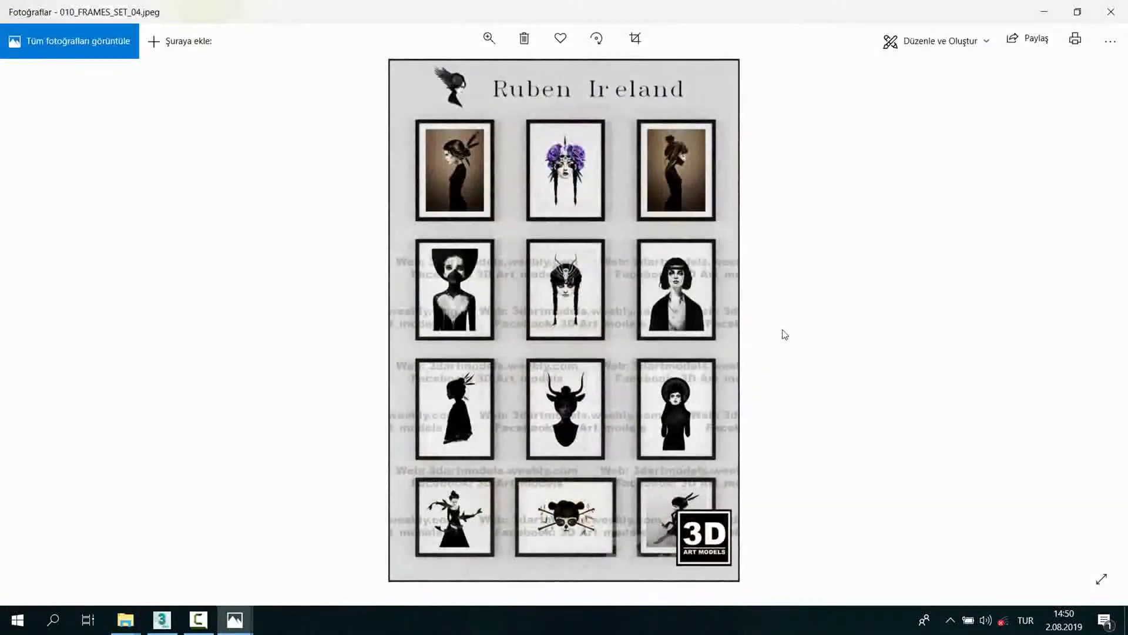
pyautogui.press('Right')
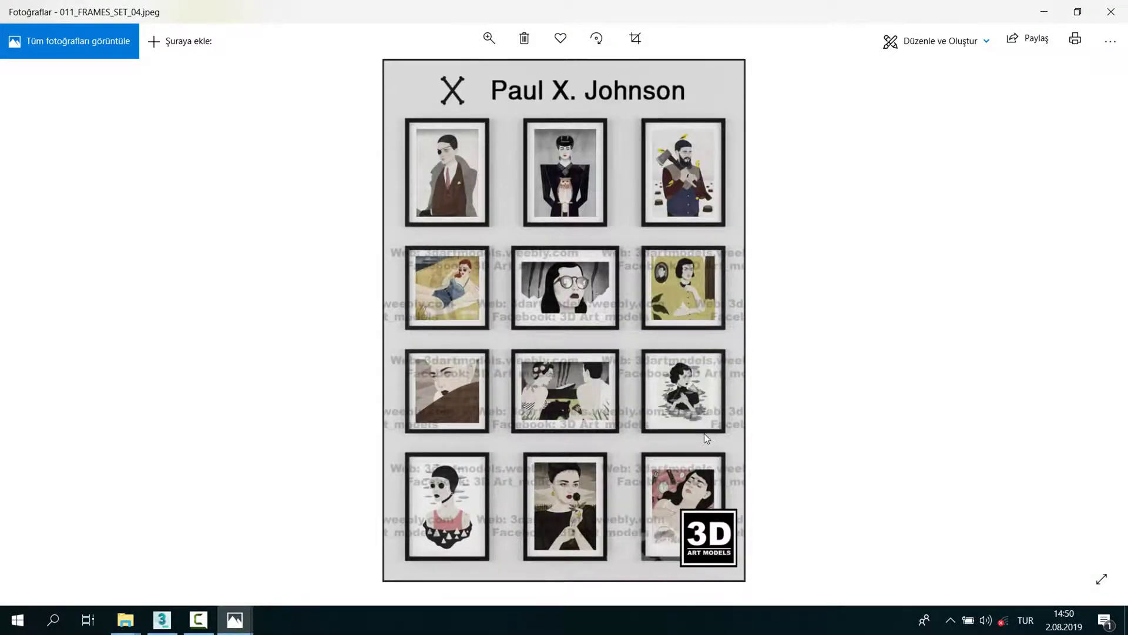
pyautogui.press('Right')
pyautogui.press('Left')
pyautogui.press('Right')
pyautogui.press('Right')
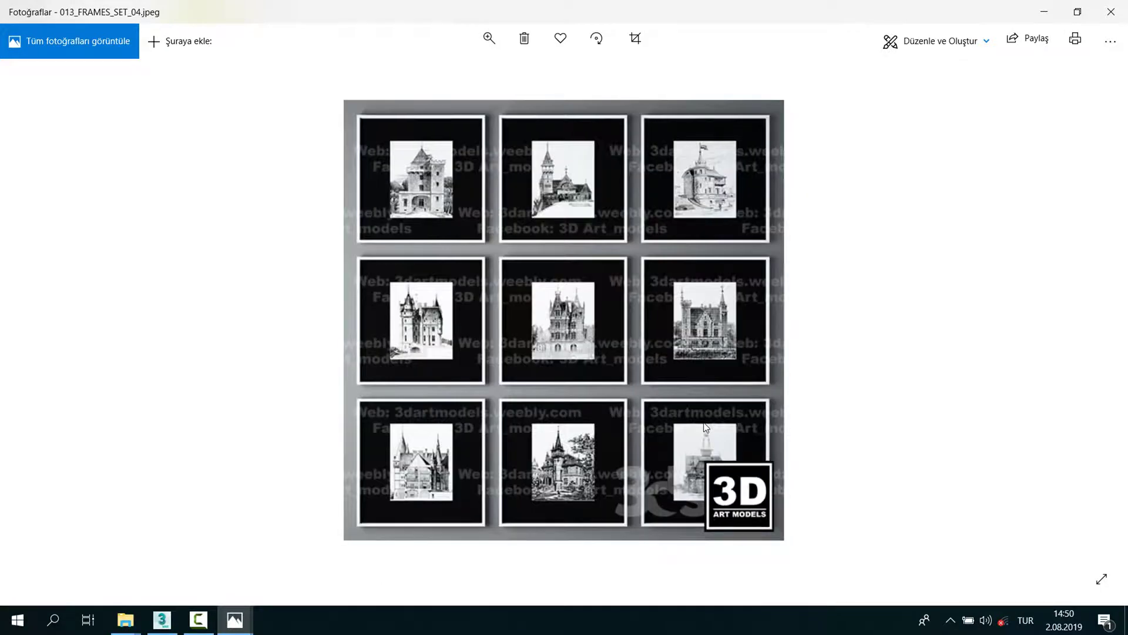
pyautogui.press('Right')
pyautogui.press('Right')
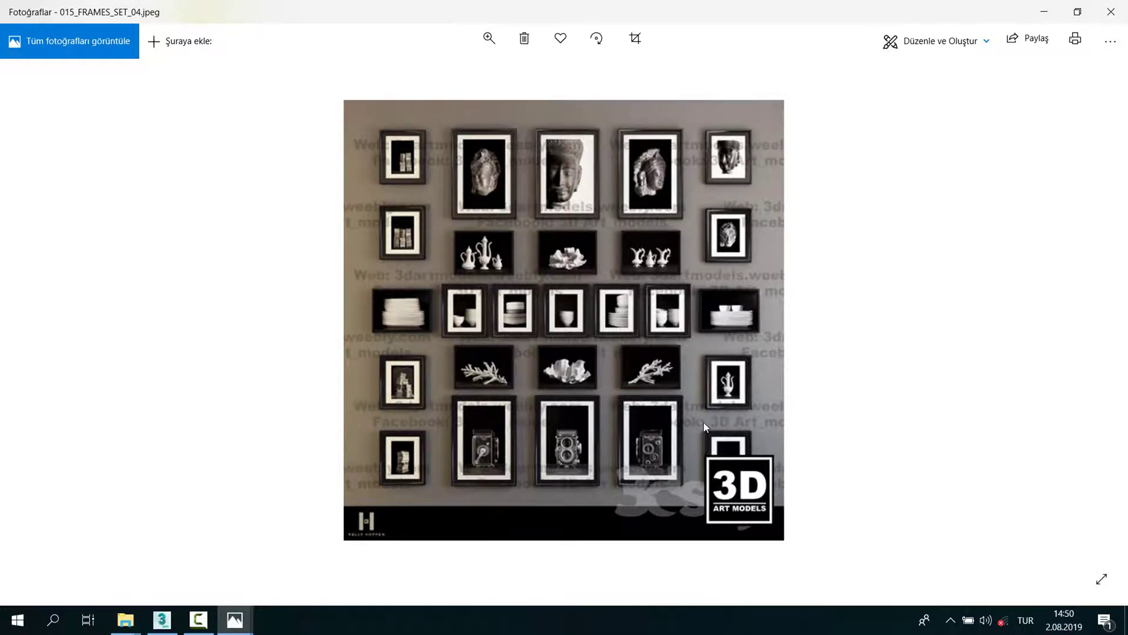
pyautogui.press('Right')
pyautogui.press('Right')
# Step: Continue through the later previews, zooming briefly into 027, then switch back to File Explorer
pyautogui.press('Right')
pyautogui.press('Right')
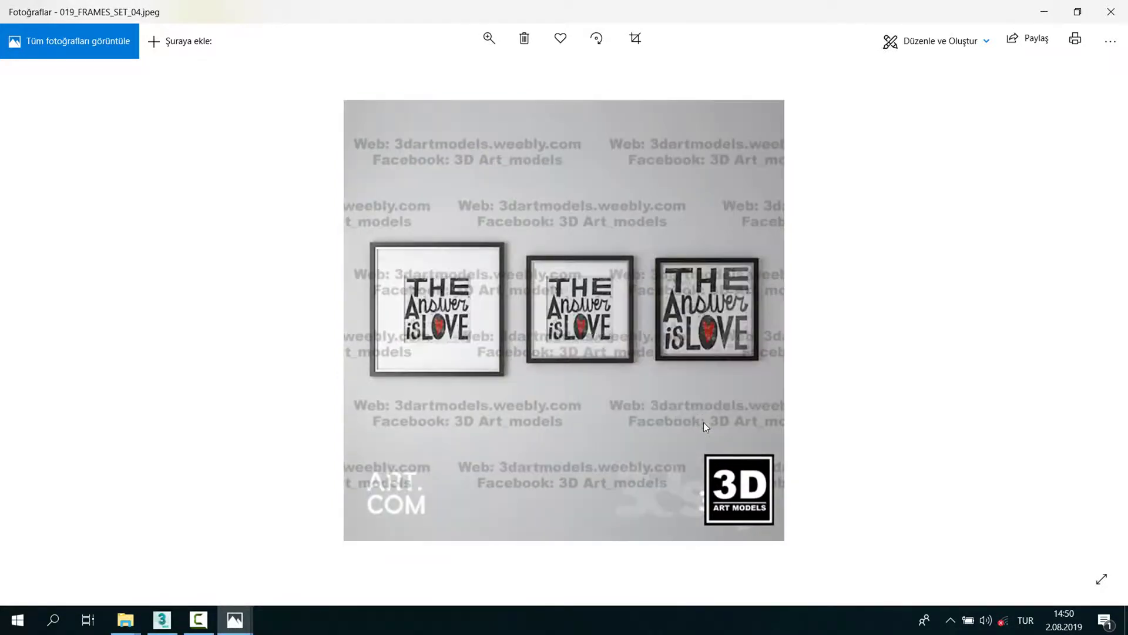
pyautogui.press('Right')
pyautogui.press('Right')
pyautogui.press('Right')
pyautogui.press('Right')
pyautogui.press('Right')
pyautogui.press('Right')
pyautogui.press('Right')
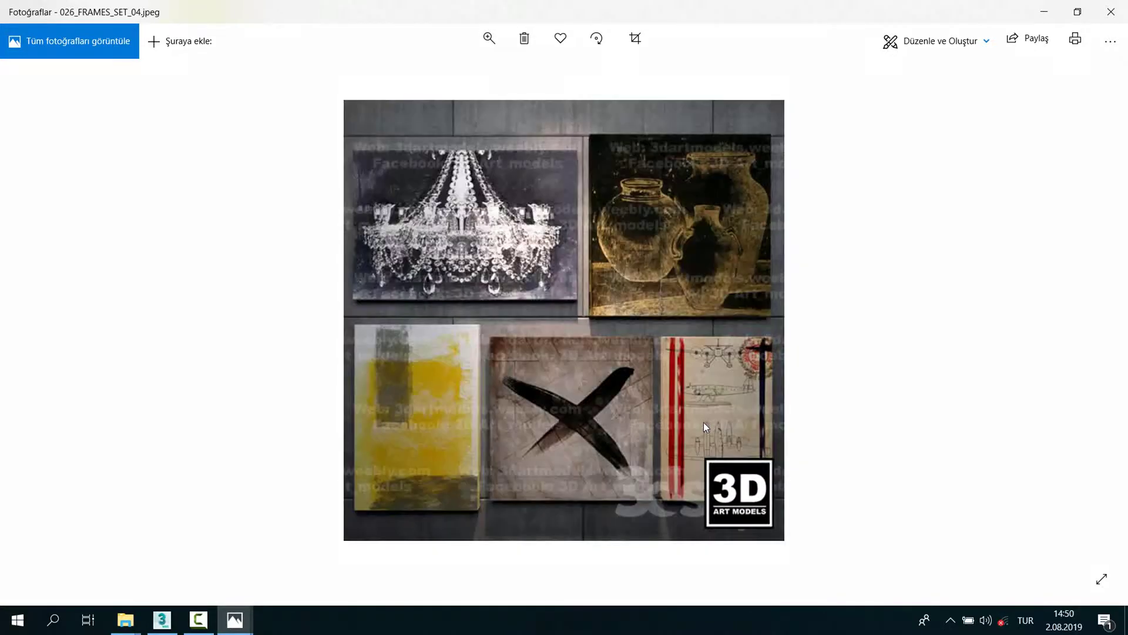
pyautogui.press('Right')
pyautogui.press('Right')
pyautogui.press('Right')
pyautogui.press('Left')
pyautogui.press('Left')
pyautogui.press('Left')
pyautogui.press('Right')
pyautogui.scroll(2, 733, 194)
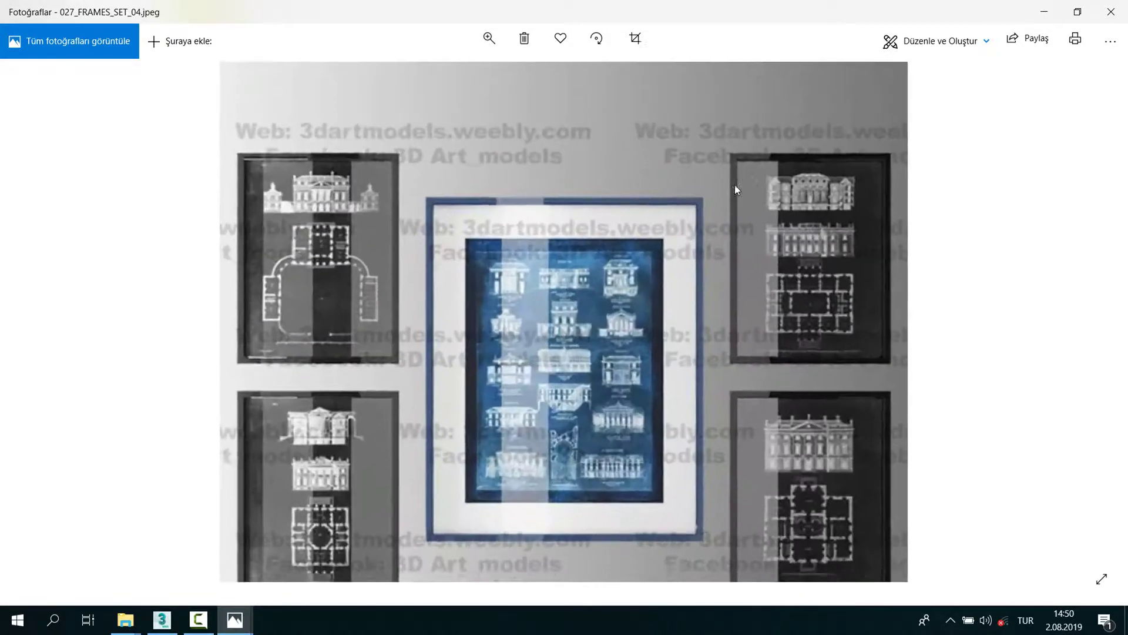
pyautogui.scroll(-3, 459, 276)
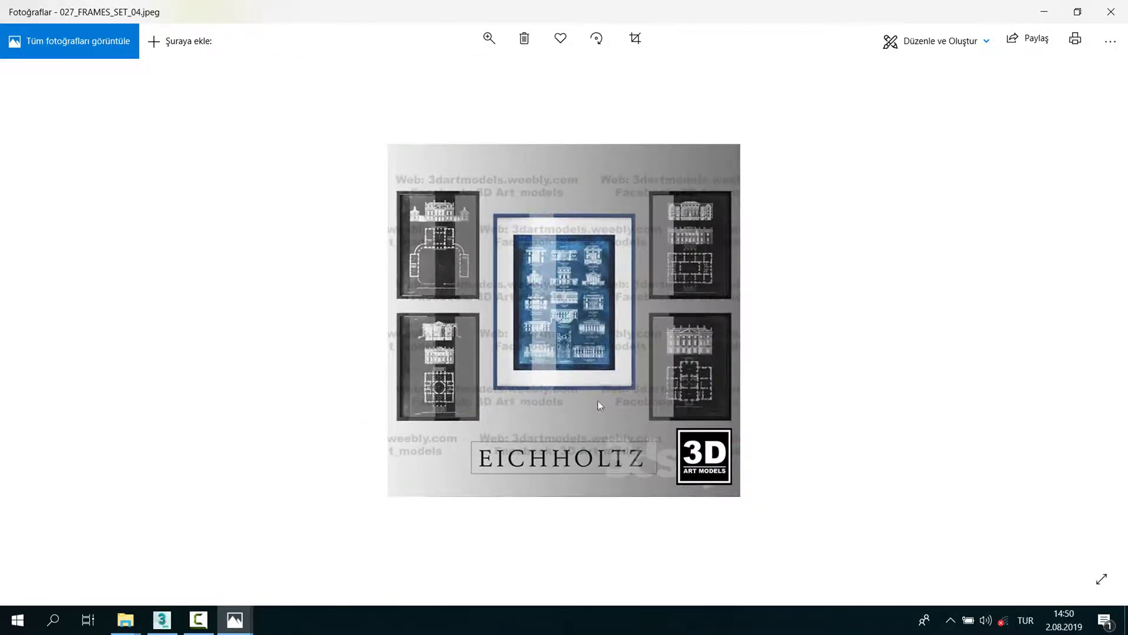
pyautogui.press('Right')
pyautogui.press('Right')
pyautogui.press('Right')
pyautogui.press('Right')
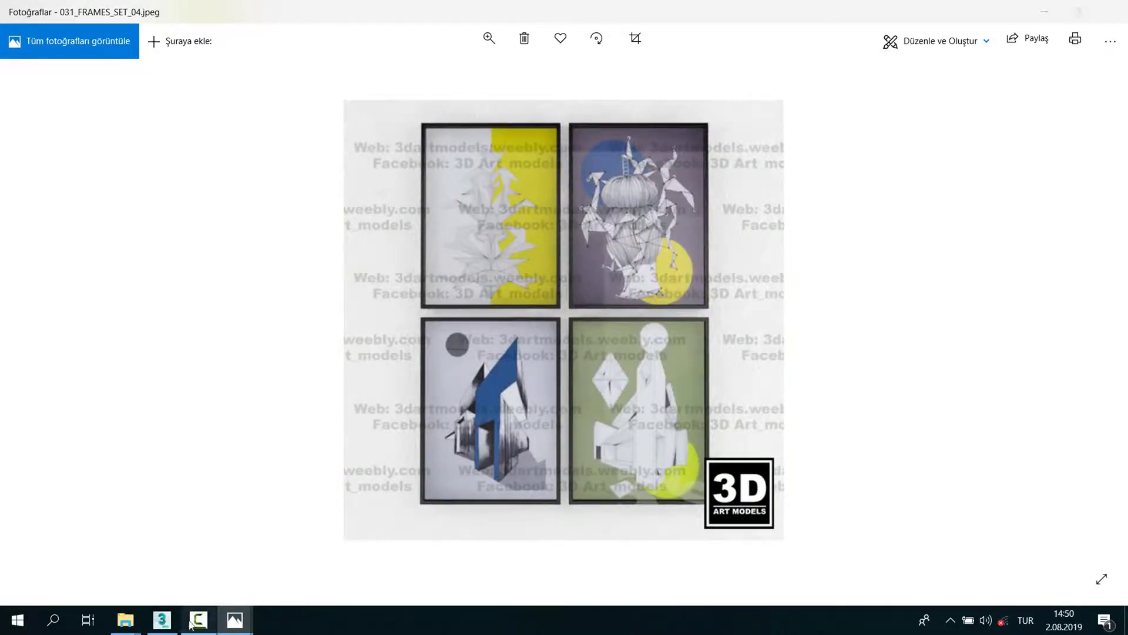
pyautogui.click(193, 622)
pyautogui.click(1066, 569)
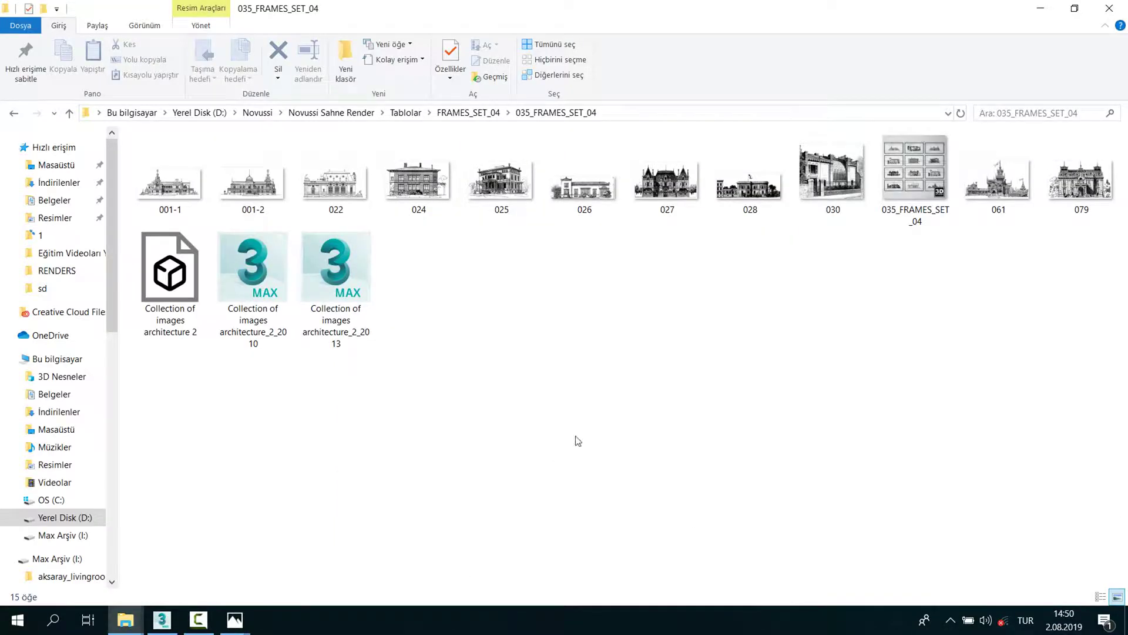
# Step: Reopen the 035_FRAMES_SET_04 folder in File Explorer and switch back to 3ds Max
pyautogui.press('BackSpace')
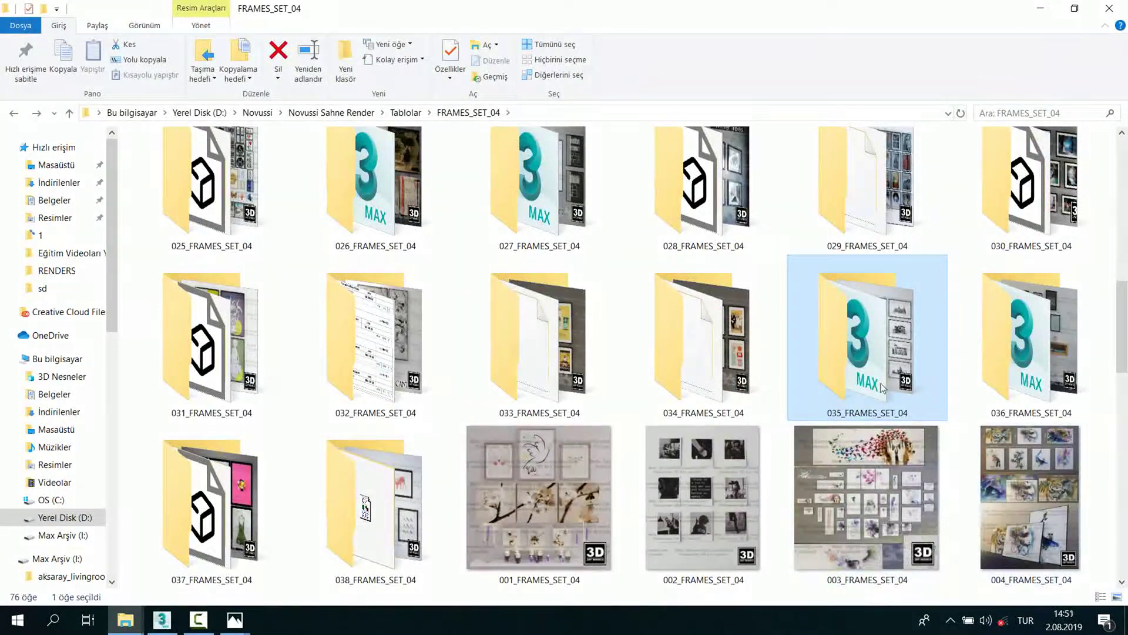
pyautogui.doubleClick(864, 344)
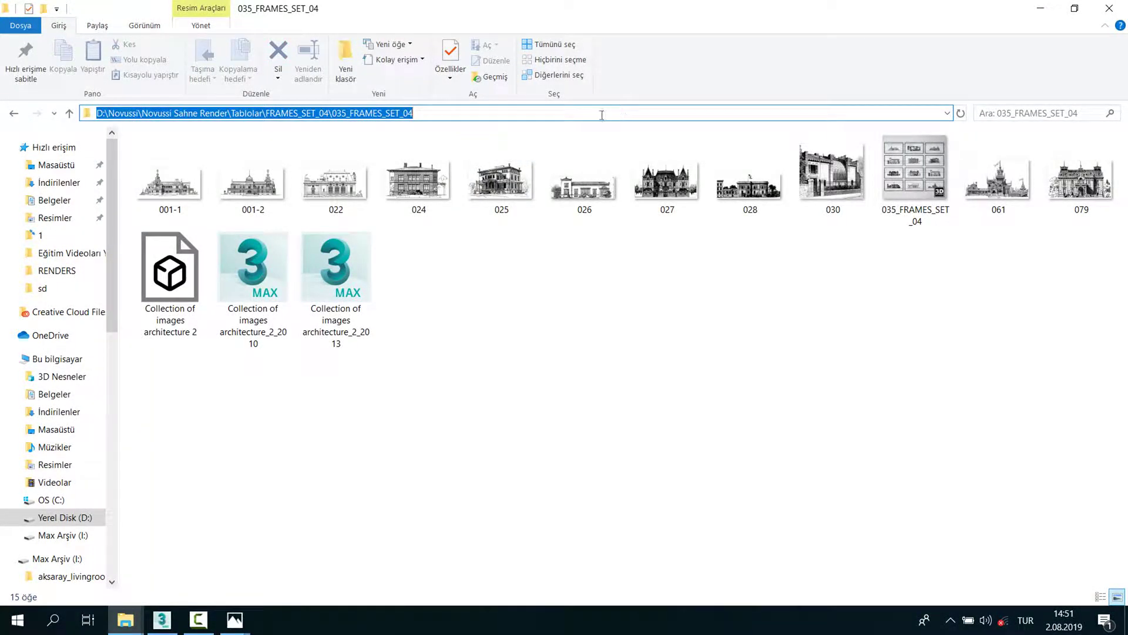
pyautogui.hotkey('alt', 'Tab')
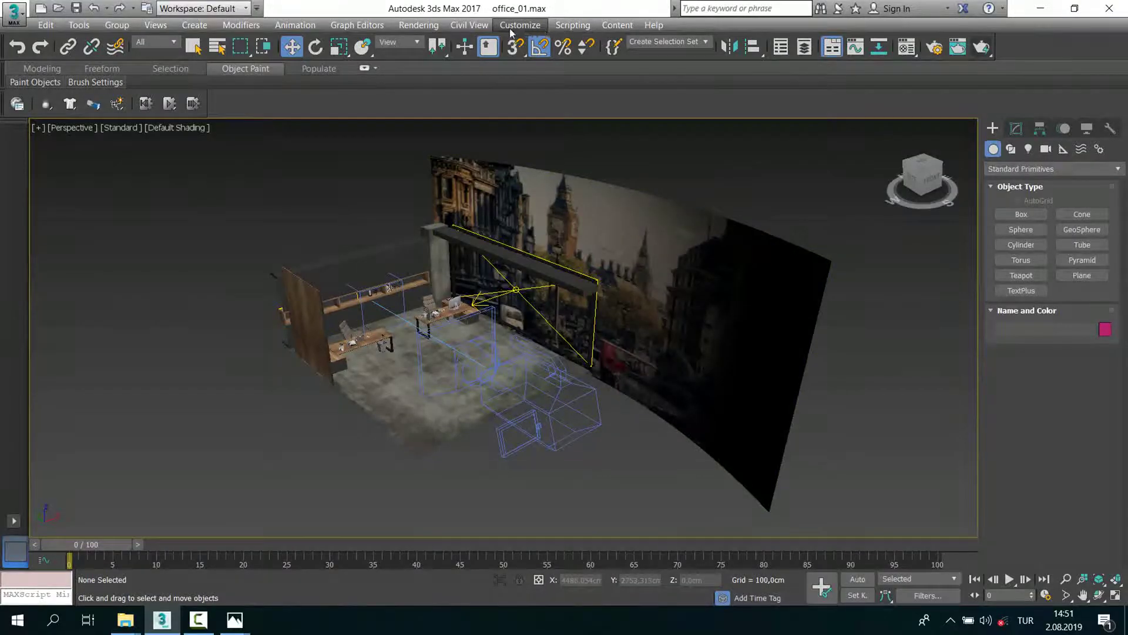
# Step: Add 035_FRAMES_SET_04 to the External Files user paths, accepting the invalid-path warning, then return to File Explorer
pyautogui.click(511, 29)
pyautogui.click(533, 156)
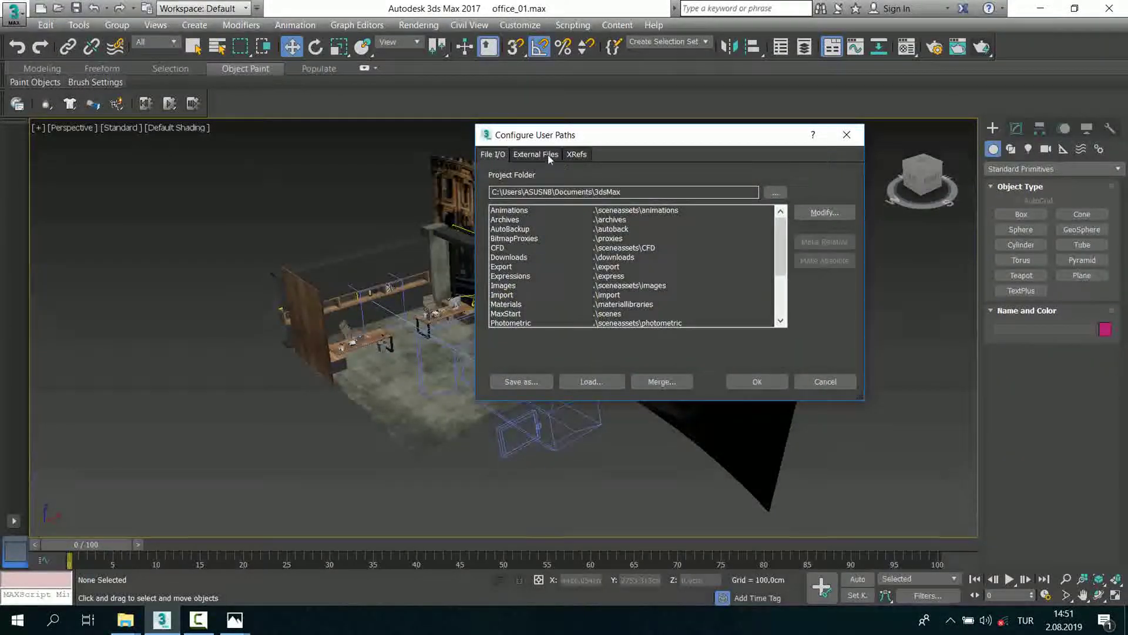
pyautogui.click(536, 154)
pyautogui.click(811, 229)
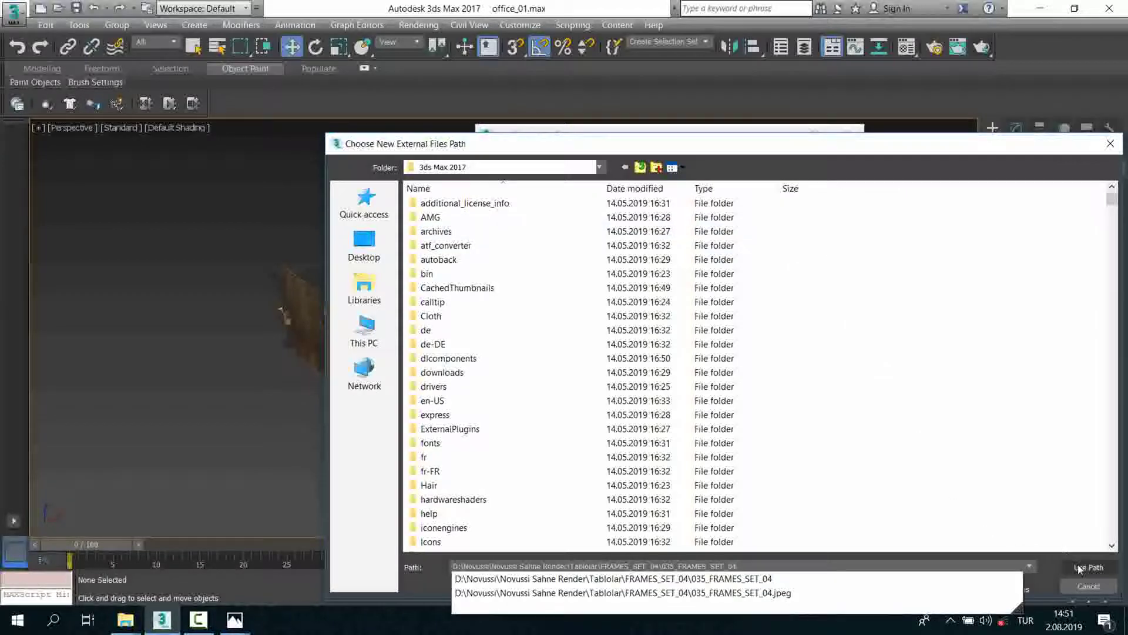
pyautogui.click(1077, 566)
pyautogui.click(752, 377)
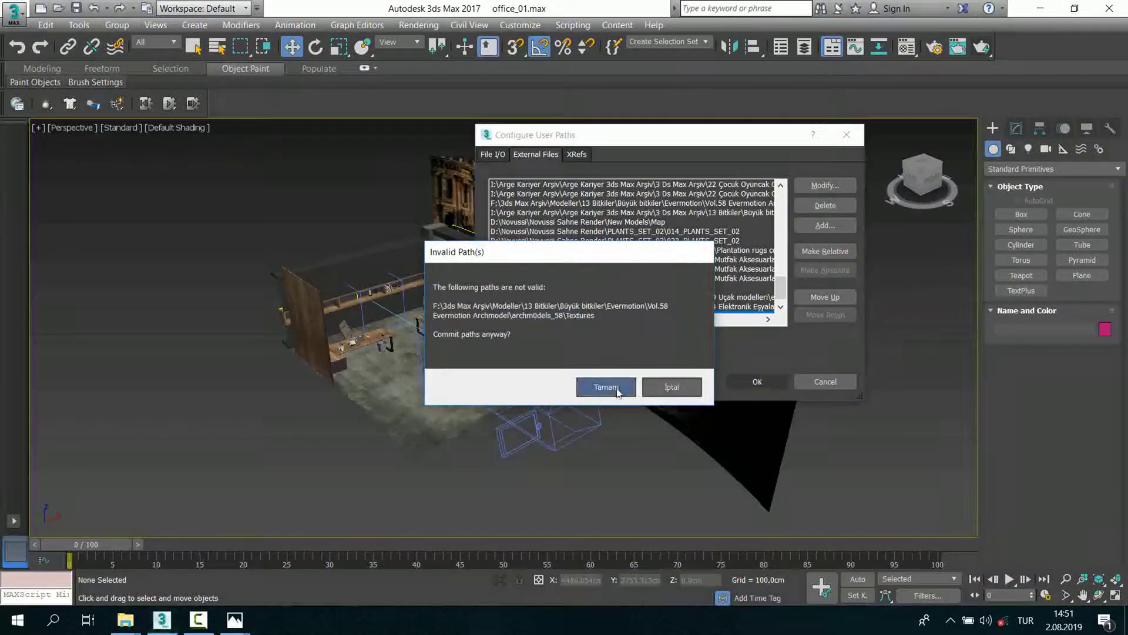
pyautogui.click(605, 387)
pyautogui.click(125, 620)
pyautogui.click(80, 550)
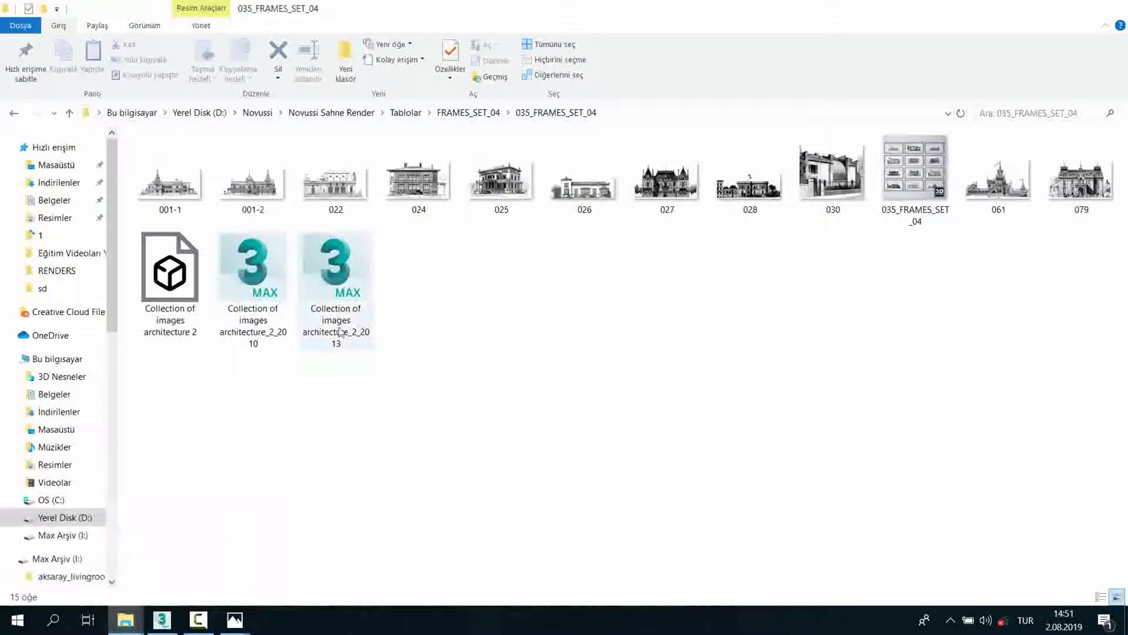
# Step: Merge Collection of images architecture_2_2013 into the scene and frame the new picture-frame group
pyautogui.click(302, 294)
pyautogui.moveTo(341, 274)
pyautogui.mouseDown()
pyautogui.moveTo(170, 622)
pyautogui.moveTo(216, 418)
pyautogui.mouseUp()
pyautogui.click(230, 438)
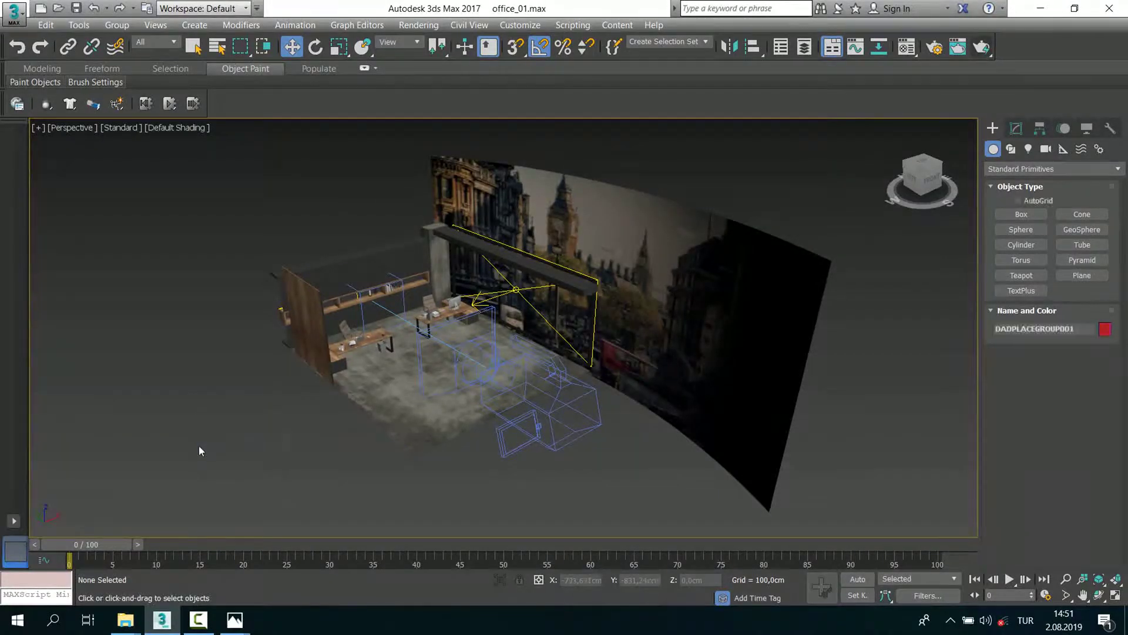
pyautogui.click(199, 445)
pyautogui.press('z')
pyautogui.moveTo(305, 438)
pyautogui.keyDown('alt'); pyautogui.mouseDown(button='middle')
pyautogui.moveTo(674, 478)
pyautogui.moveTo(649, 436)
pyautogui.moveTo(529, 317)
pyautogui.mouseUp(button='middle'); pyautogui.keyUp('alt')
pyautogui.click(674, 478)
pyautogui.scroll(3, 529, 317)
pyautogui.scroll(3, 527, 316)
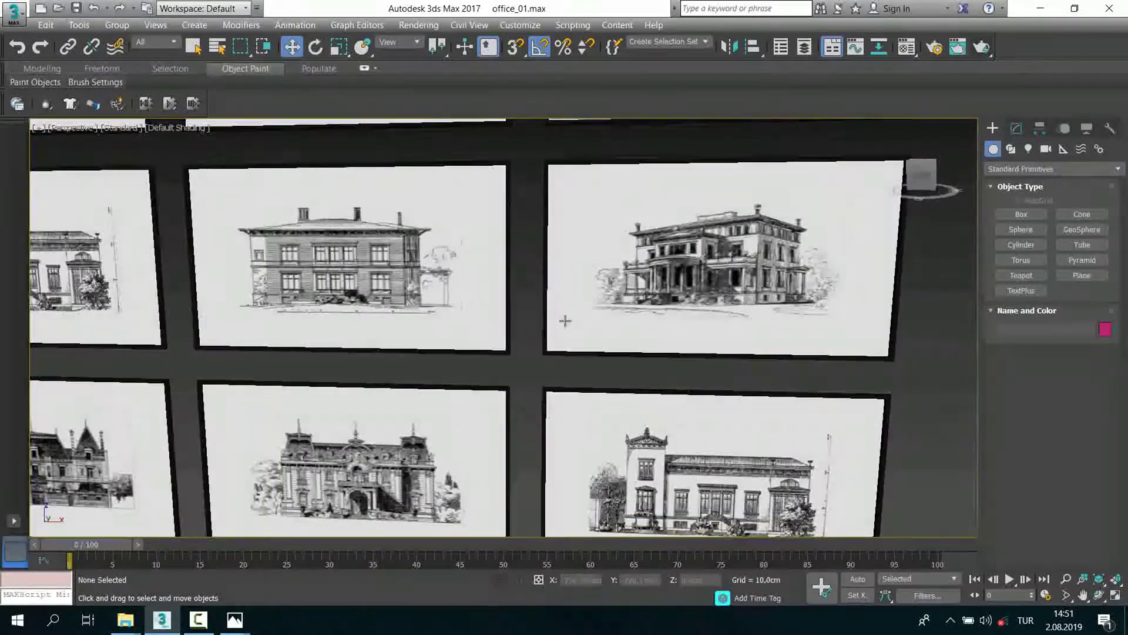
# Step: Open Group001 so single frames are selectable, testing Close and reopening it
pyautogui.click(565, 321)
pyautogui.scroll(-5, 500, 311)
pyautogui.scroll(1, 438, 302)
pyautogui.scroll(1, 438, 302)
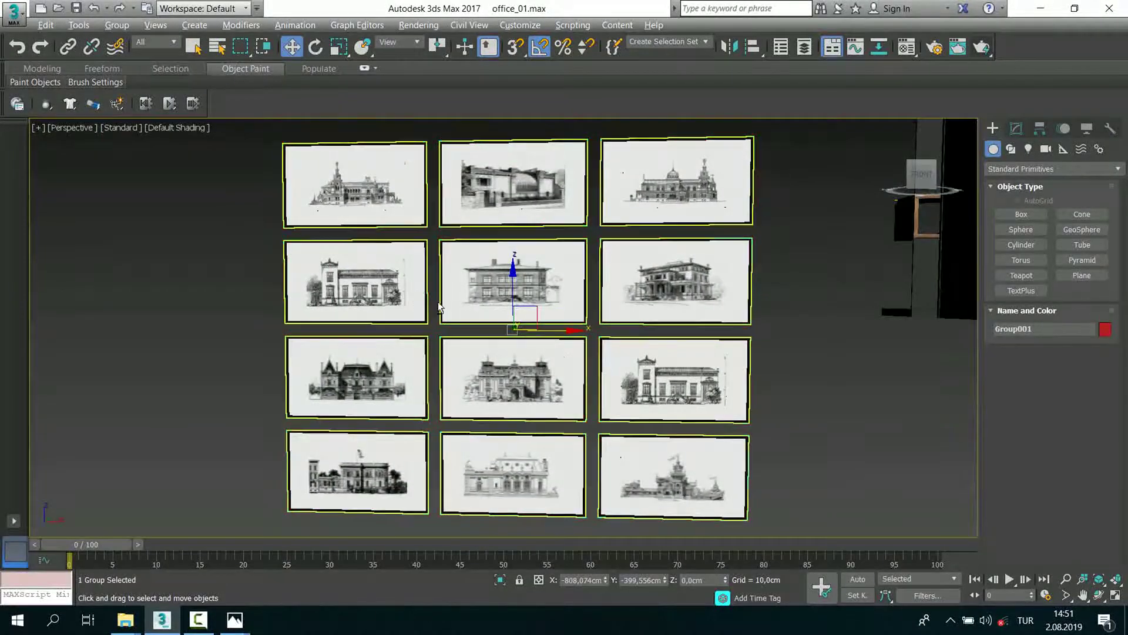
pyautogui.hotkey('alt', 'w')
pyautogui.hotkey('alt', 'w')
pyautogui.press('z')
pyautogui.click(117, 25)
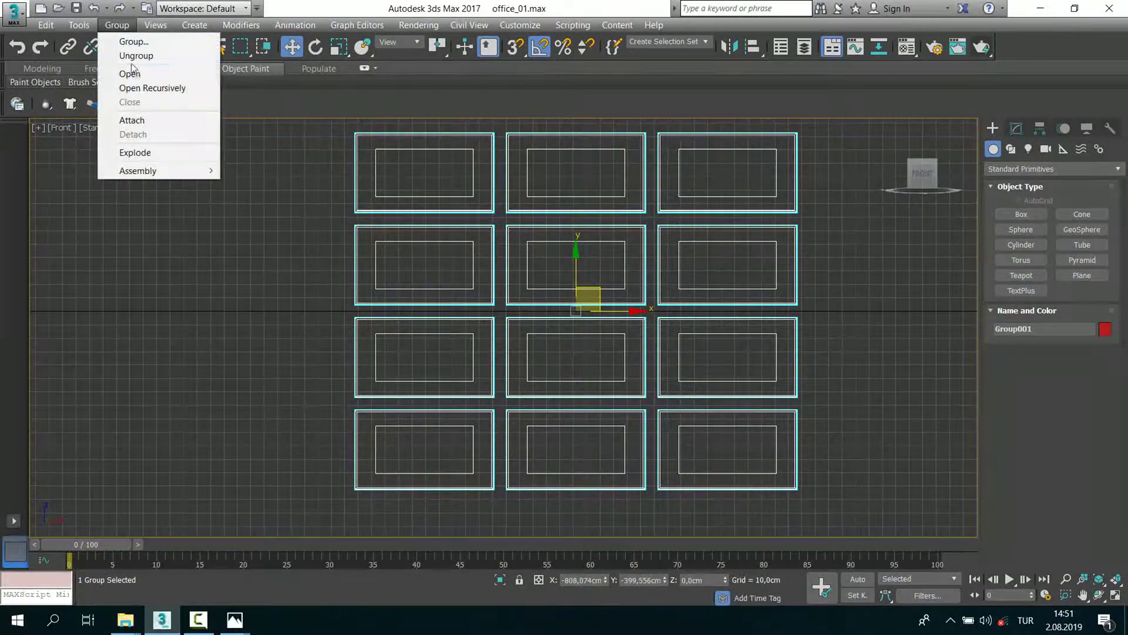
pyautogui.click(133, 72)
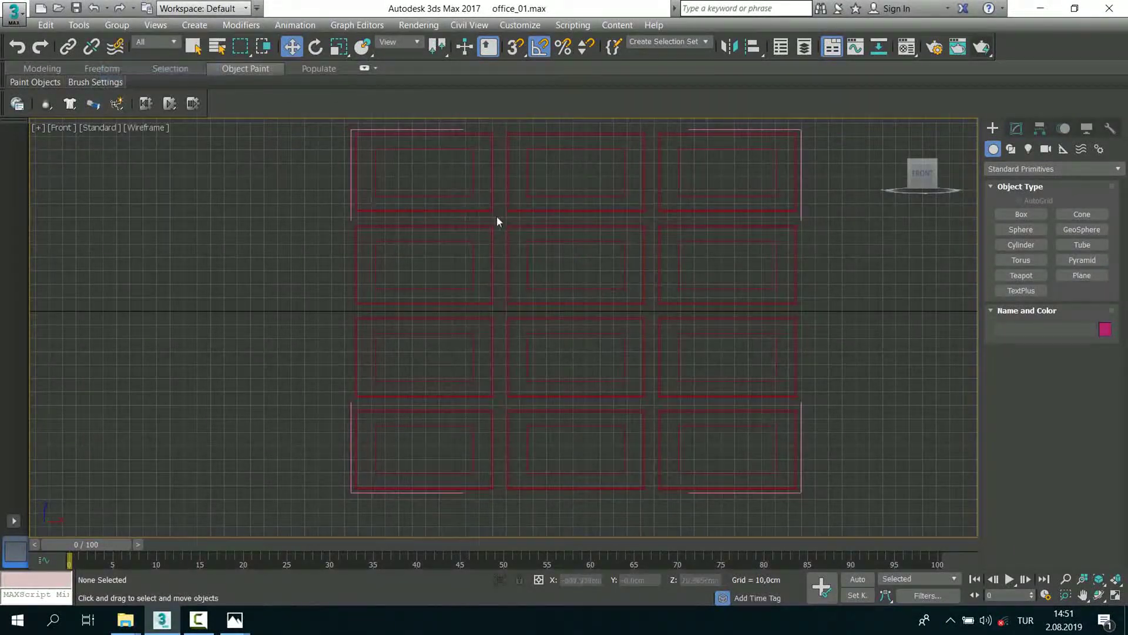
pyautogui.click(361, 145)
pyautogui.click(117, 26)
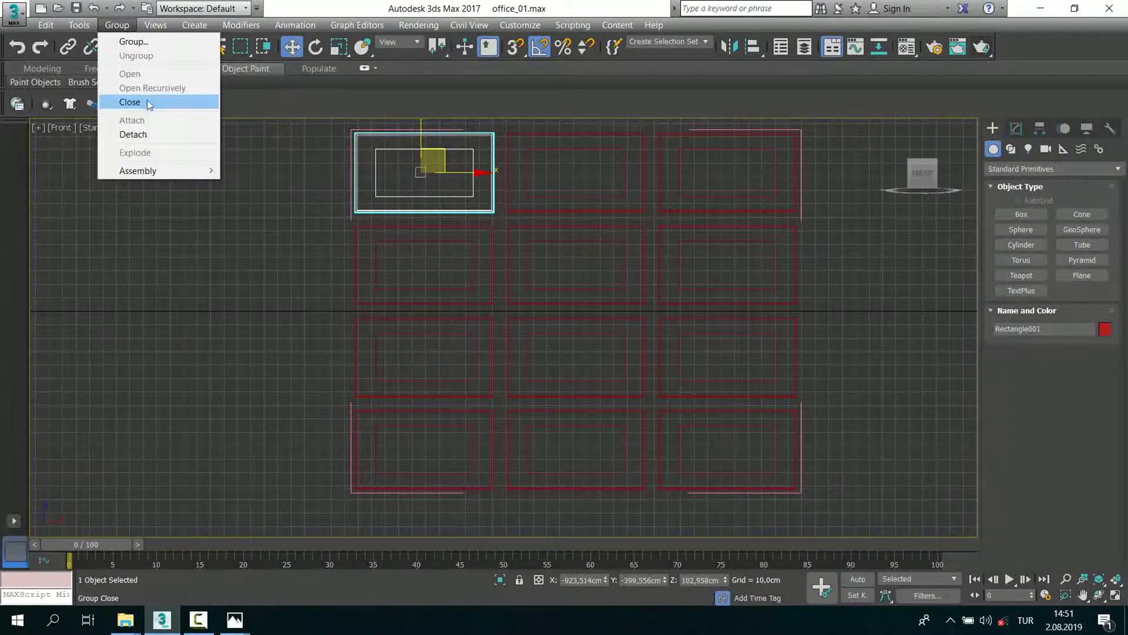
pyautogui.click(148, 103)
pyautogui.click(109, 24)
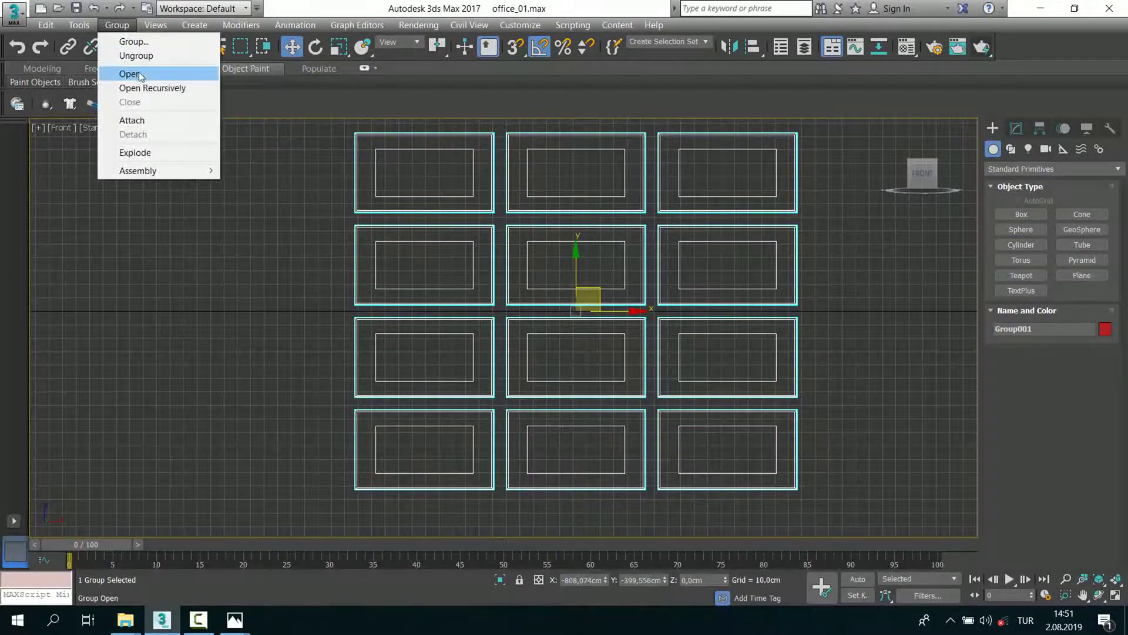
pyautogui.click(130, 74)
# Step: Select the villa picture Rectangle005 in the perspective view and zoom to it
pyautogui.click(566, 303)
pyautogui.hotkey('alt', 'w')
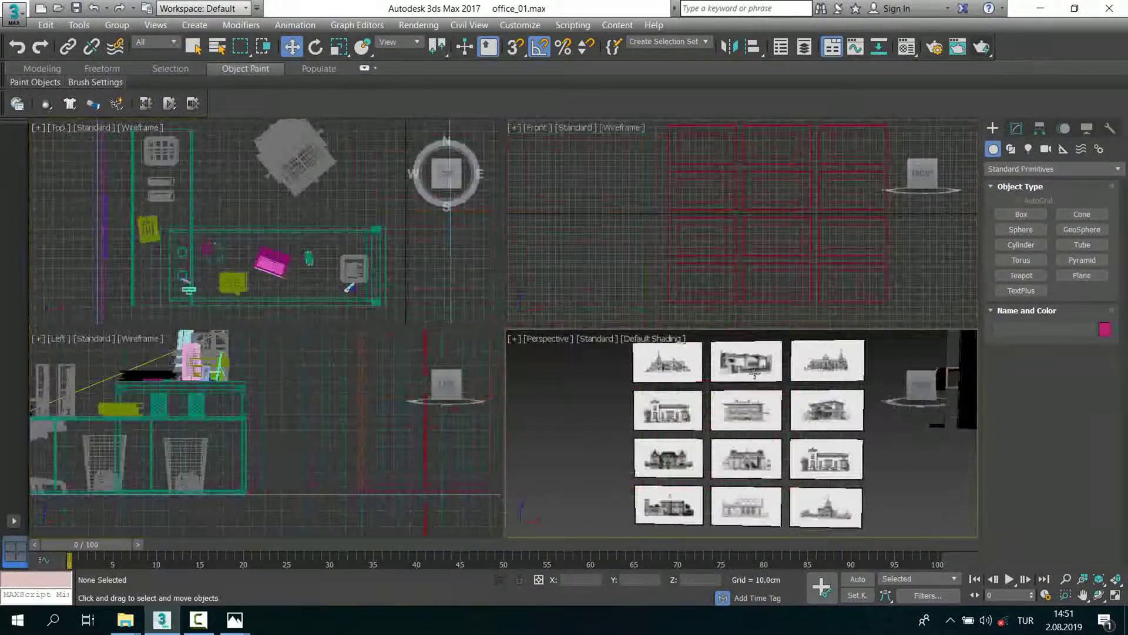
pyautogui.hotkey('alt', 'w')
pyautogui.scroll(-1, 560, 306)
pyautogui.scroll(-5, 546, 307)
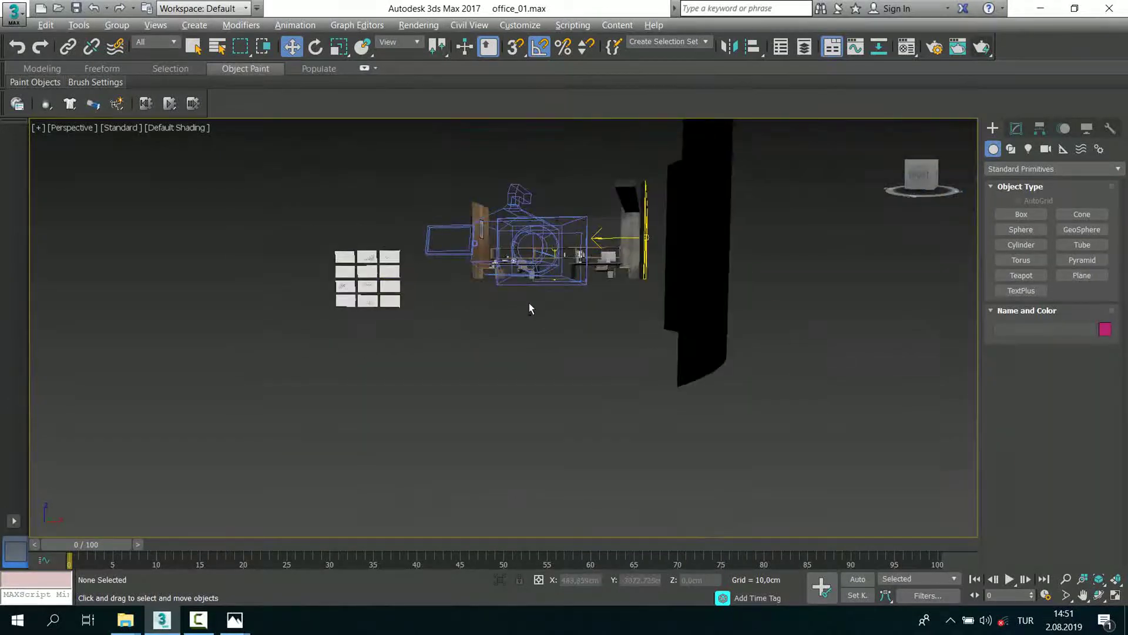
pyautogui.scroll(2, 582, 217)
pyautogui.scroll(2, 581, 217)
pyautogui.moveTo(188, 303); pyautogui.dragTo(411, 305, button='middle')
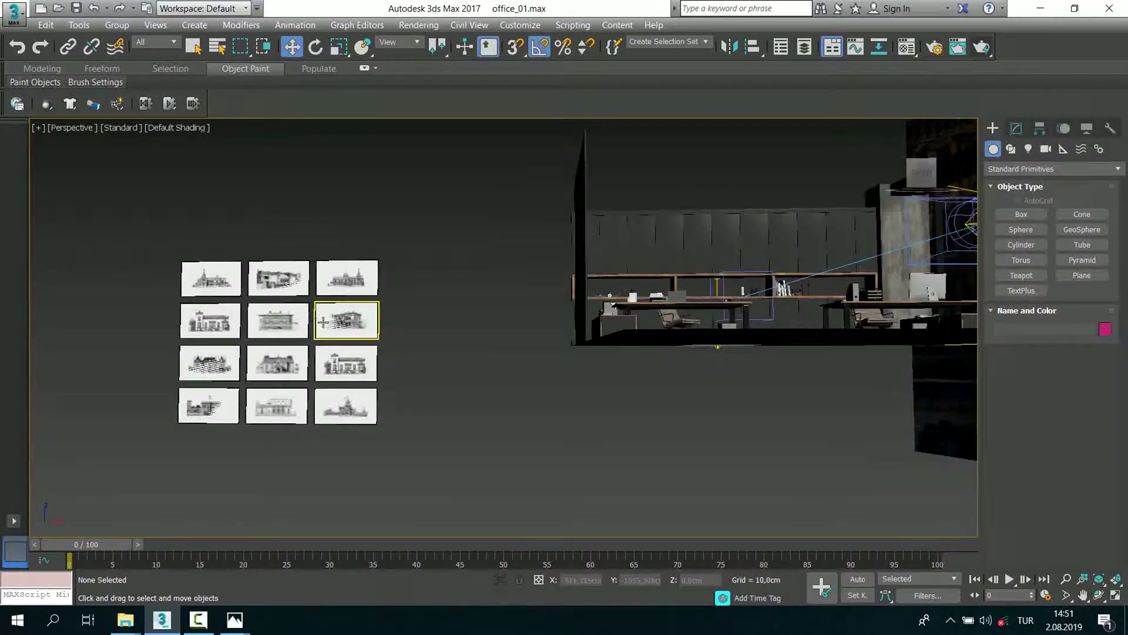
pyautogui.click(344, 317)
pyautogui.press('z')
pyautogui.scroll(-1, 287, 342)
pyautogui.scroll(-3, 287, 341)
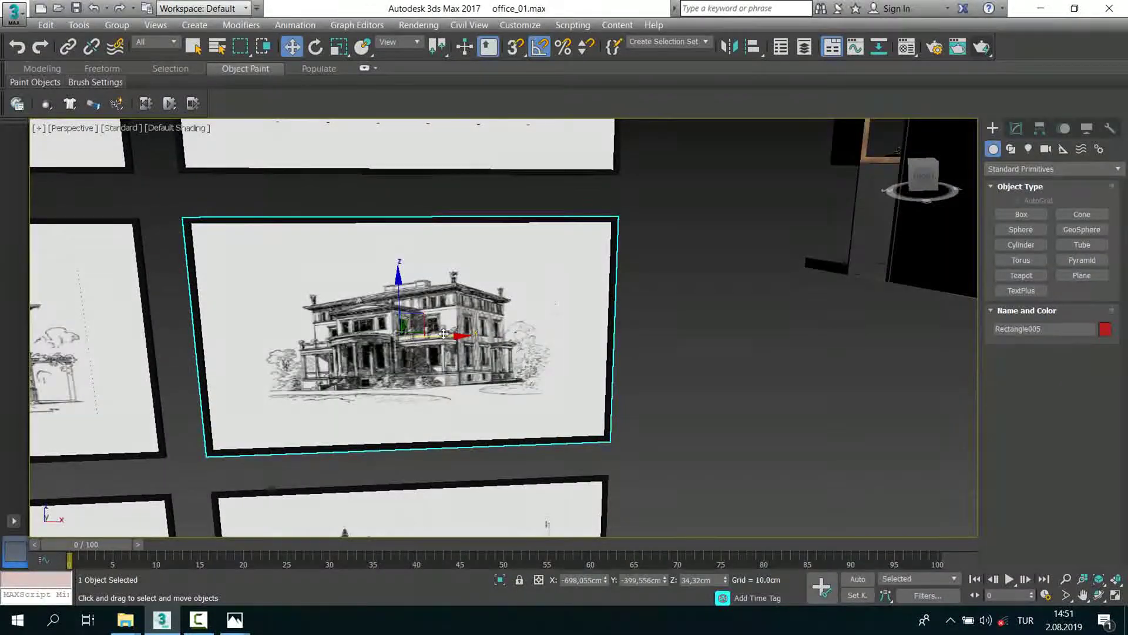
# Step: Nudge the villa picture to the right and check its position from the top view
pyautogui.moveTo(436, 325); pyautogui.dragTo(579, 325)
pyautogui.scroll(-3, 579, 326)
pyautogui.hotkey('alt', 'w')
pyautogui.hotkey('alt', 'w')
pyautogui.scroll(-3, 277, 291)
pyautogui.scroll(3, 276, 291)
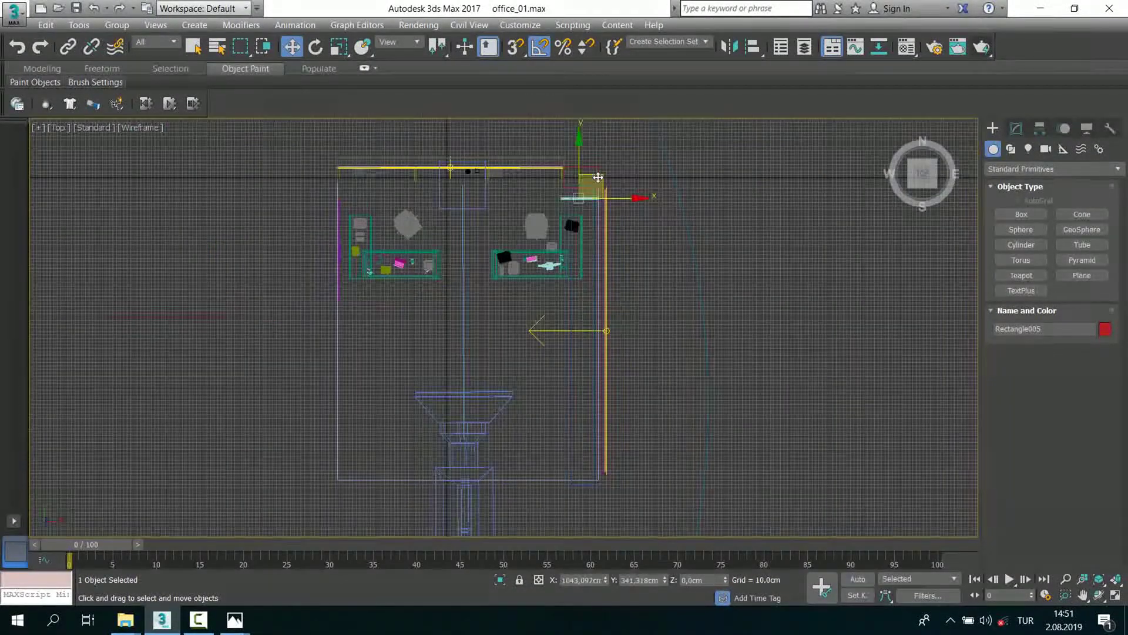
pyautogui.scroll(3, 598, 177)
pyautogui.scroll(3, 574, 210)
pyautogui.scroll(2, 523, 296)
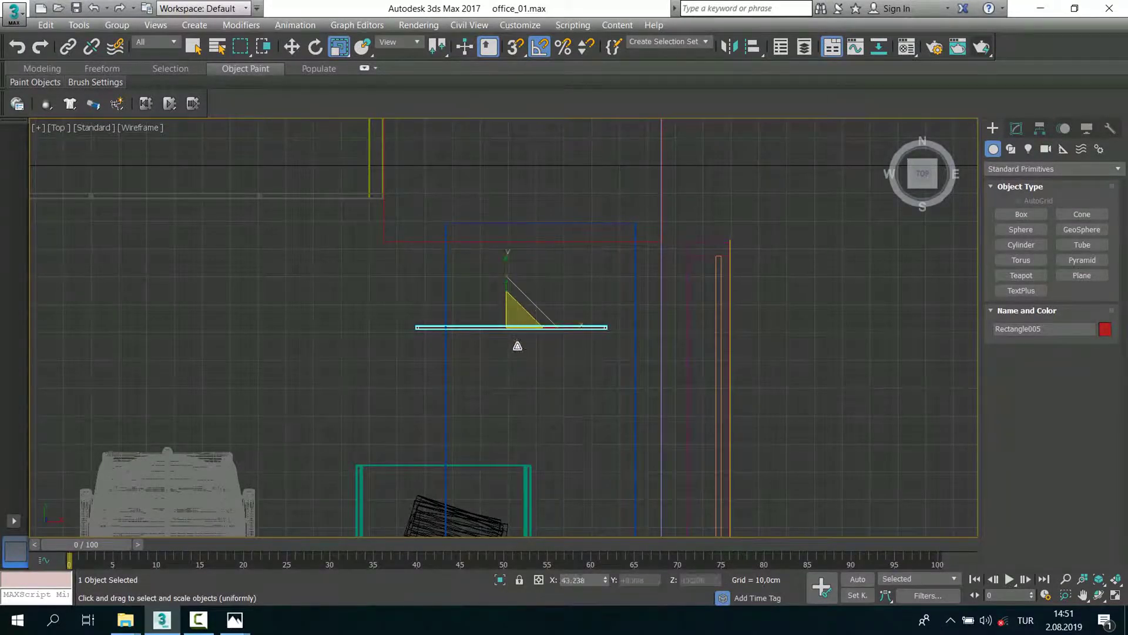
pyautogui.hotkey('alt', 'w')
# Step: Inspect the villa picture in the perspective view from table level
pyautogui.rightClick(809, 416)
pyautogui.hotkey('alt', 'w')
pyautogui.scroll(-3, 652, 361)
pyautogui.scroll(-2, 541, 335)
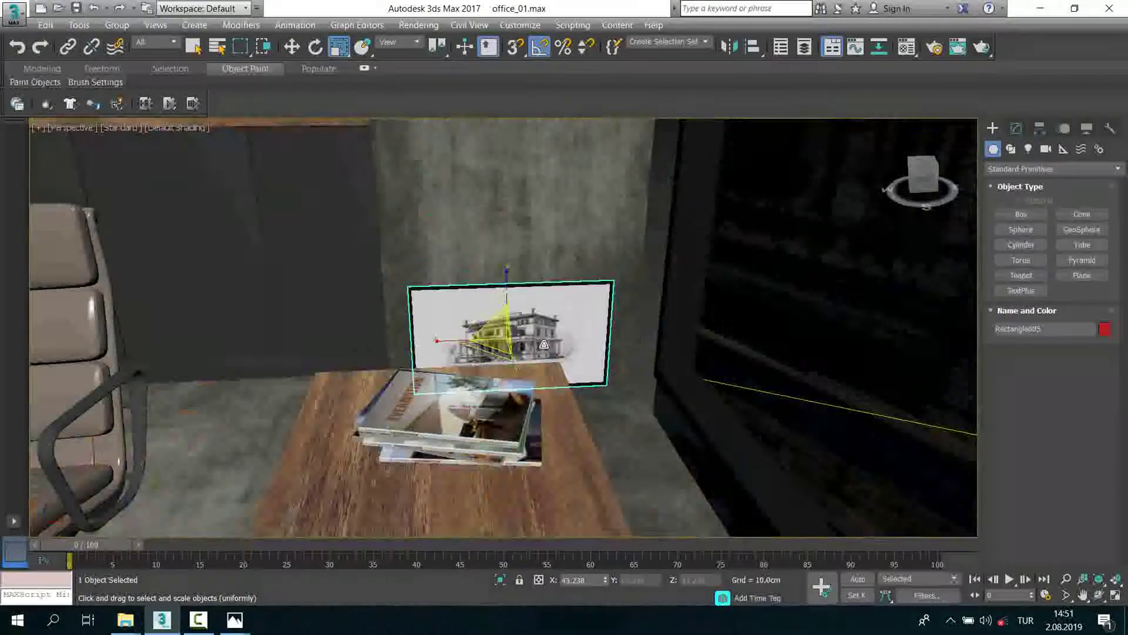
pyautogui.keyDown('alt'); pyautogui.moveTo(543, 344); pyautogui.dragTo(470, 312, button='middle'); pyautogui.keyUp('alt')
pyautogui.hotkey('alt', 'w')
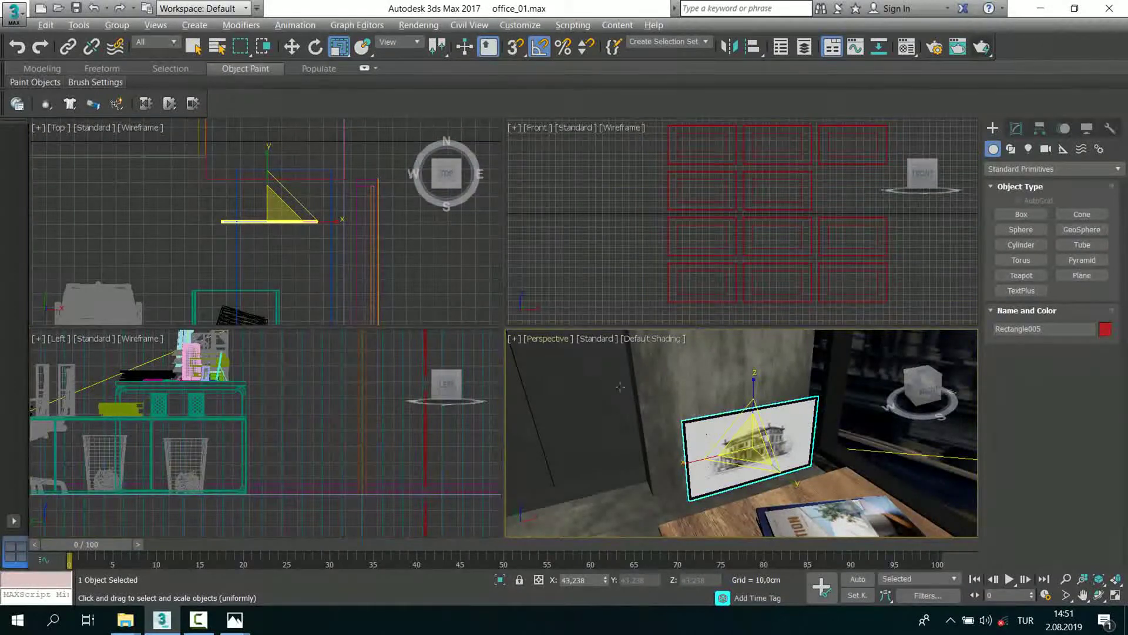
pyautogui.hotkey('alt', 'w')
# Step: Isolate the picture with the wall and move it flush against the wall in top view
pyautogui.keyDown('ctrl'); pyautogui.click(517, 232); pyautogui.keyUp('ctrl')
pyautogui.rightClick(517, 204)
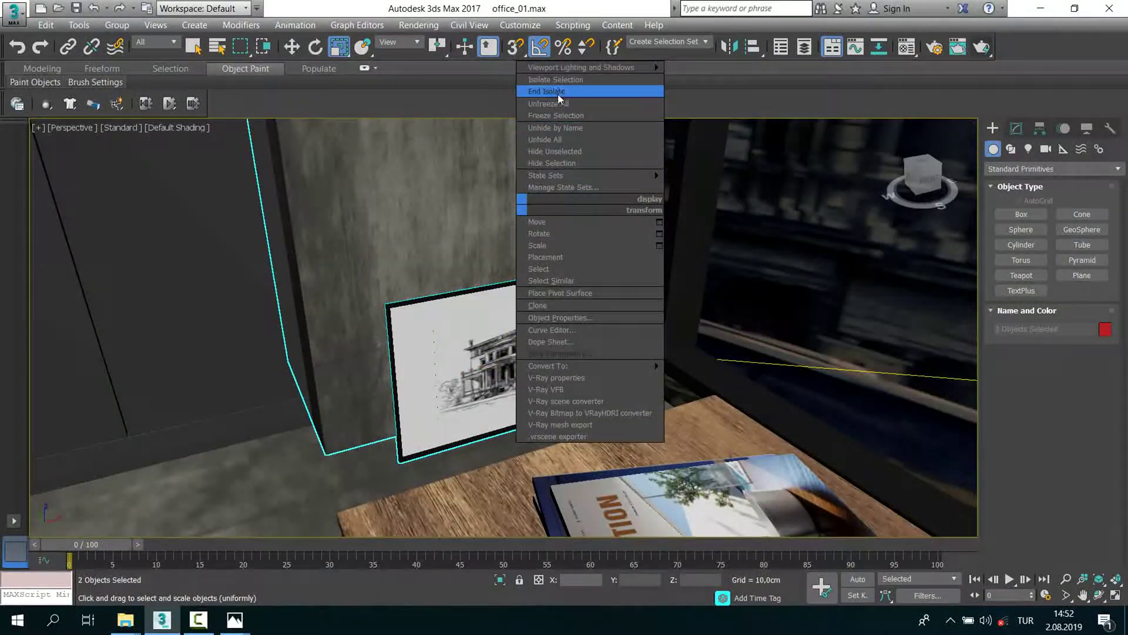
pyautogui.click(560, 82)
pyautogui.press('t')
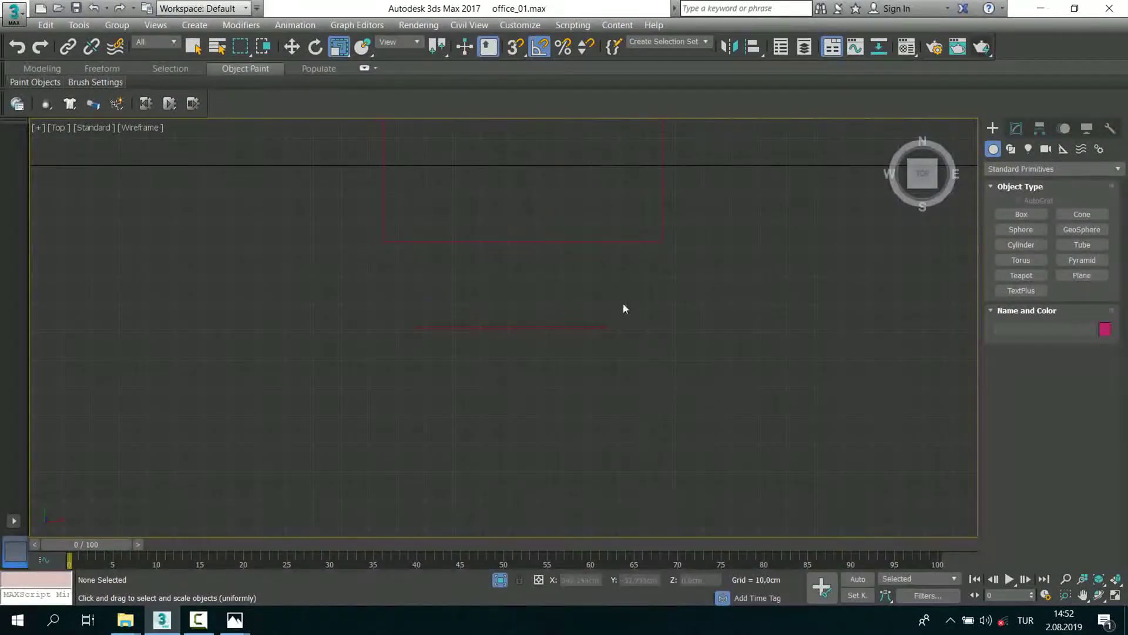
pyautogui.scroll(3, 489, 329)
pyautogui.click(292, 47)
pyautogui.moveTo(415, 304); pyautogui.dragTo(418, 344, button='middle')
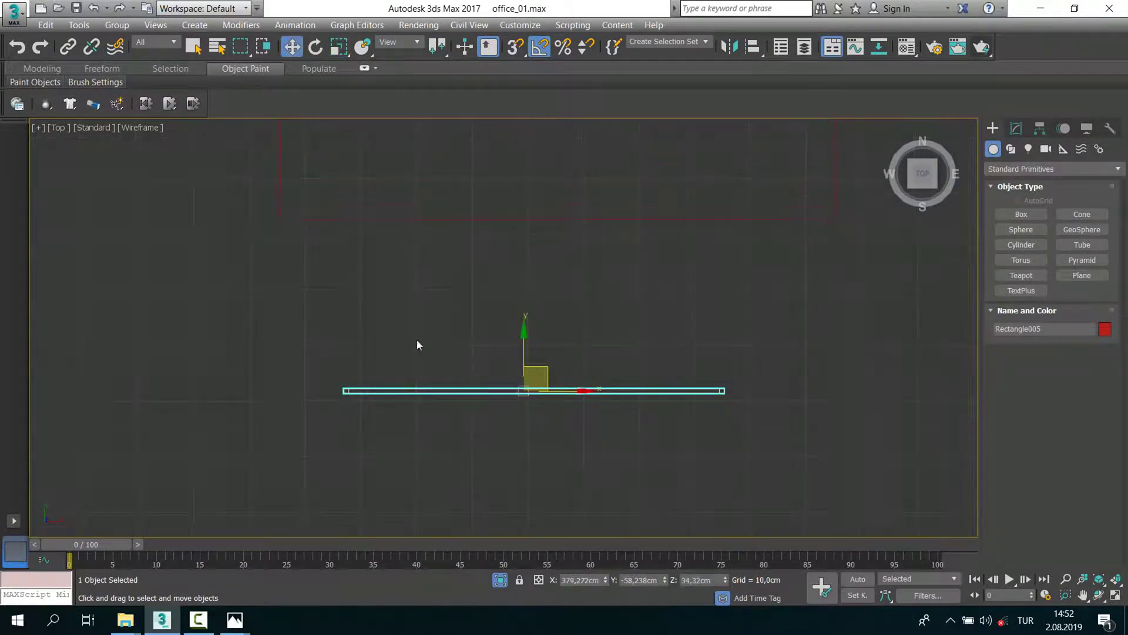
pyautogui.moveTo(525, 350); pyautogui.dragTo(528, 209)
pyautogui.scroll(3, 524, 214)
pyautogui.scroll(2, 540, 265)
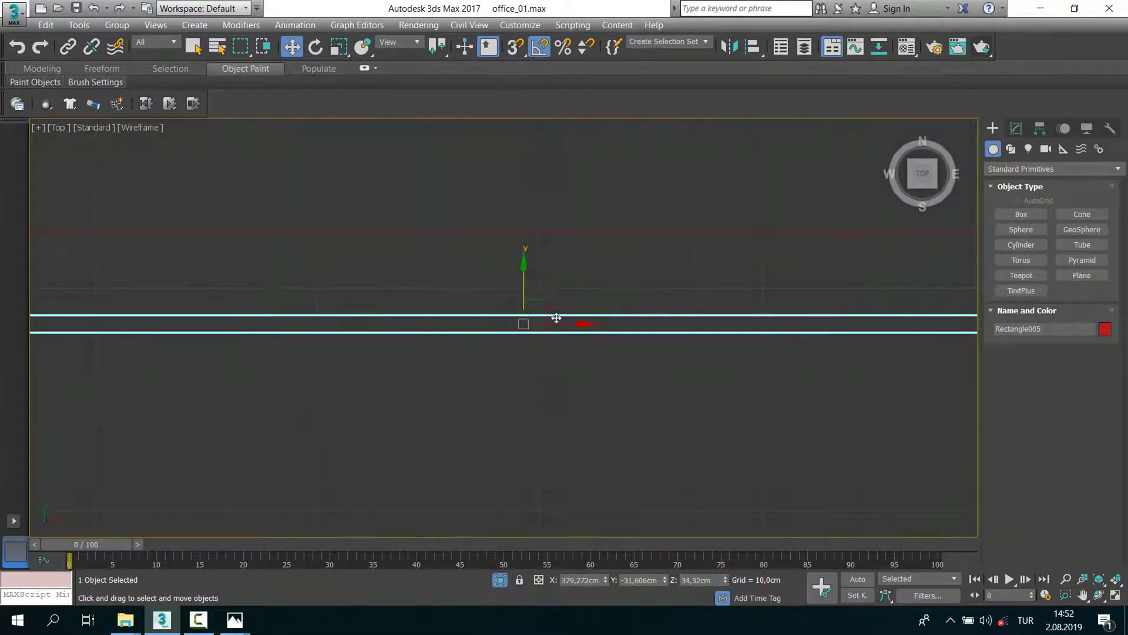
pyautogui.moveTo(523, 302); pyautogui.dragTo(520, 217)
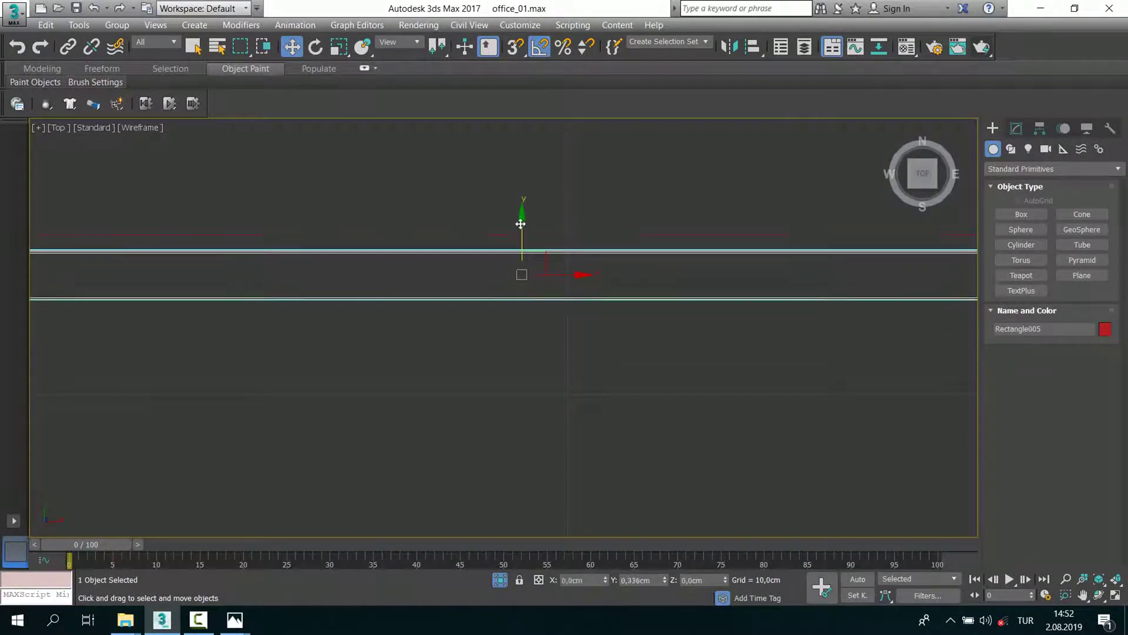
# Step: Raise the frame up the column to about 211 cm, then end isolation and adjust it in camera view
pyautogui.press('p')
pyautogui.moveTo(680, 395)
pyautogui.keyDown('alt'); pyautogui.mouseDown(button='middle')
pyautogui.moveTo(674, 365)
pyautogui.moveTo(604, 335)
pyautogui.moveTo(520, 382)
pyautogui.mouseUp(button='middle'); pyautogui.keyUp('alt')
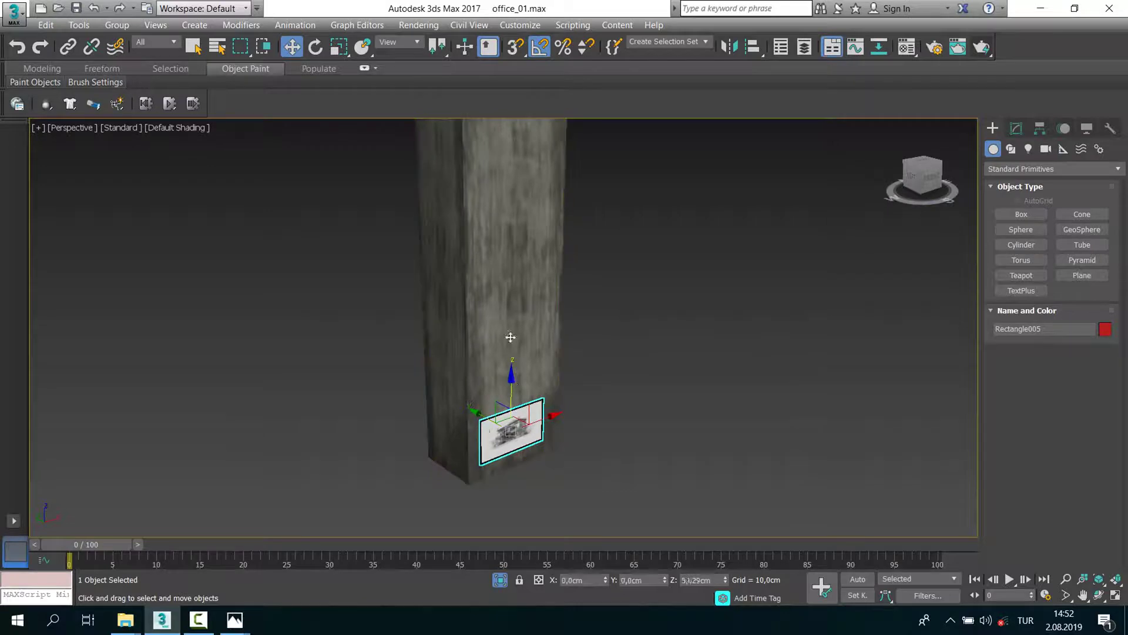
pyautogui.moveTo(519, 383); pyautogui.dragTo(576, 210)
pyautogui.rightClick(661, 226)
pyautogui.click(694, 114)
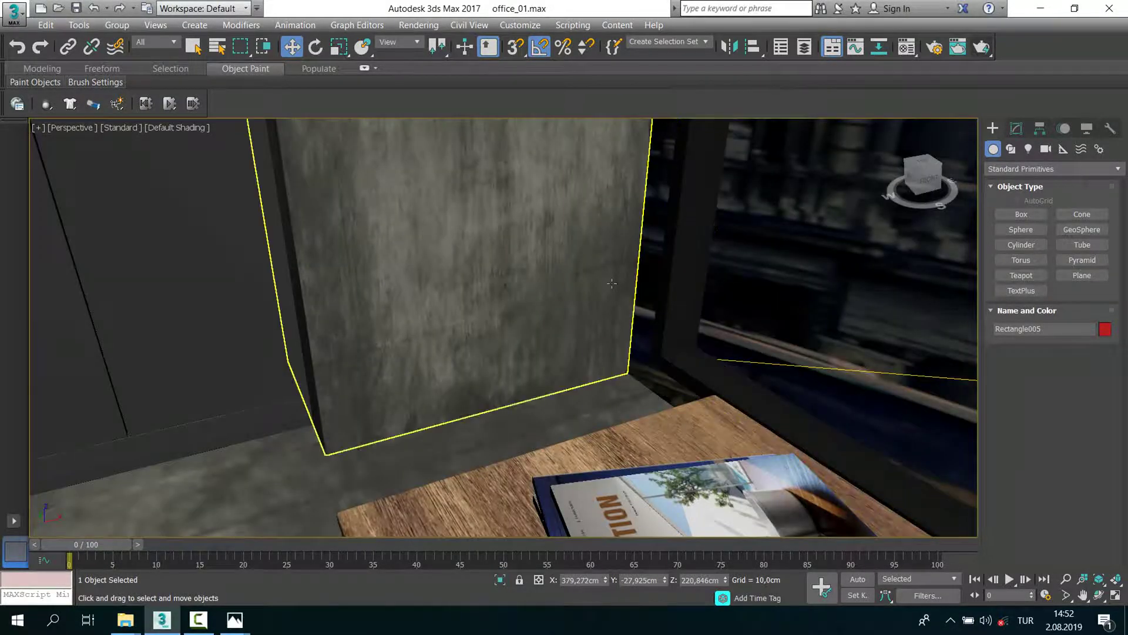
pyautogui.press('c')
pyautogui.hotkey('shift', 'f')
pyautogui.moveTo(744, 191); pyautogui.dragTo(743, 198)
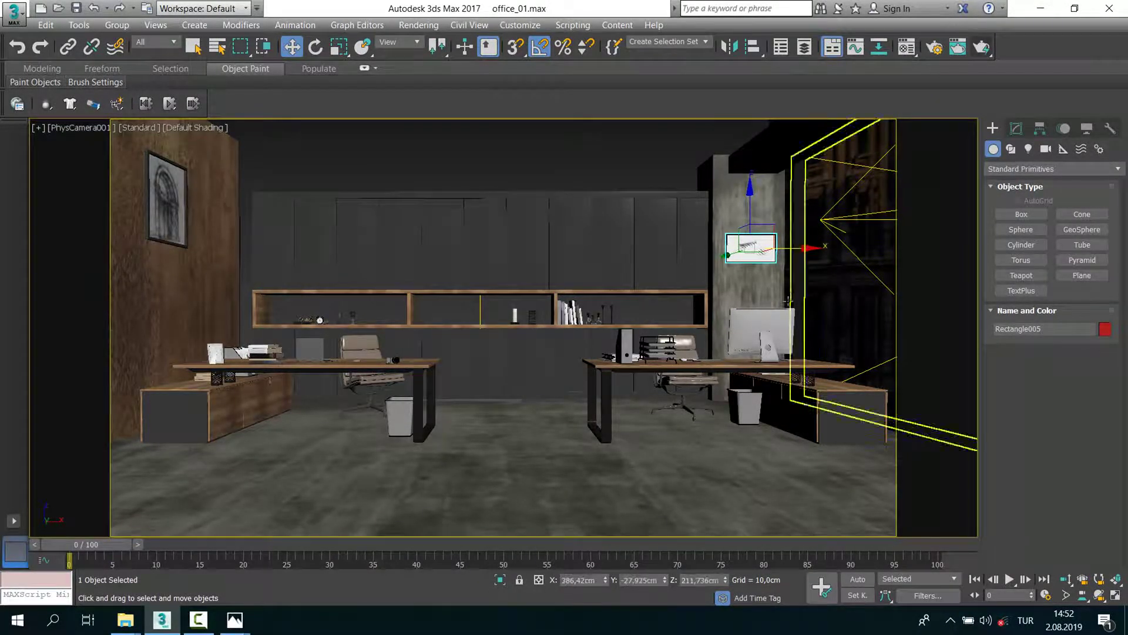
# Step: Hide the remaining picture-frame group so only Rectangle005 stays visible
pyautogui.press('p')
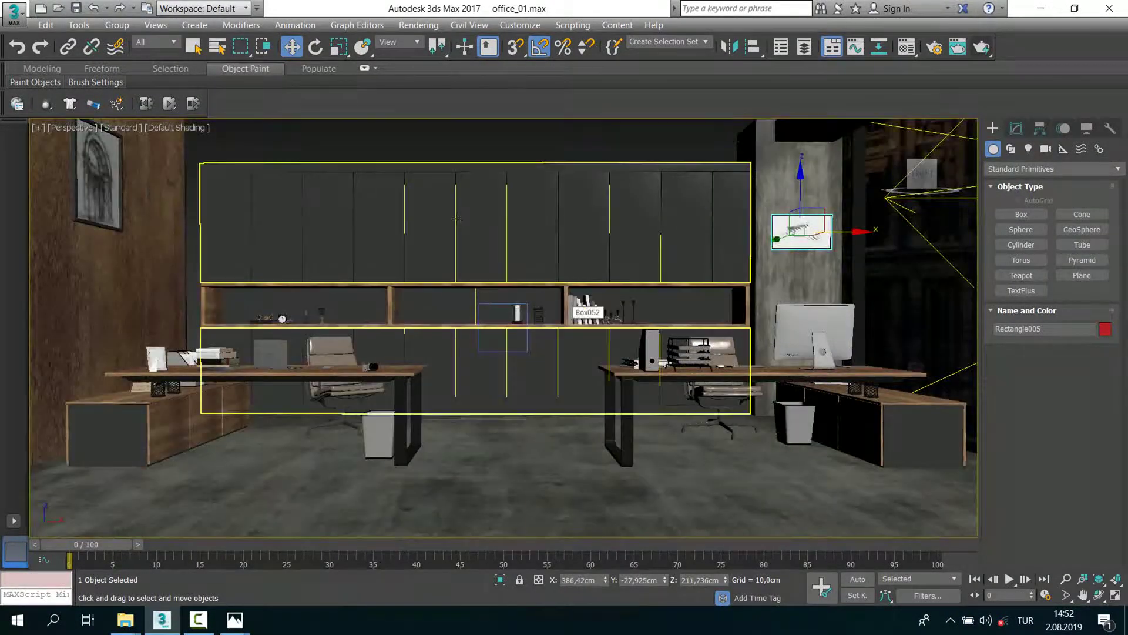
pyautogui.scroll(-10, 562, 310)
pyautogui.keyDown('alt'); pyautogui.moveTo(529, 382); pyautogui.dragTo(485, 406, button='middle'); pyautogui.keyUp('alt')
pyautogui.click(427, 406)
pyautogui.moveTo(427, 406); pyautogui.dragTo(309, 298)
pyautogui.press('Delete')
pyautogui.rightClick(309, 298)
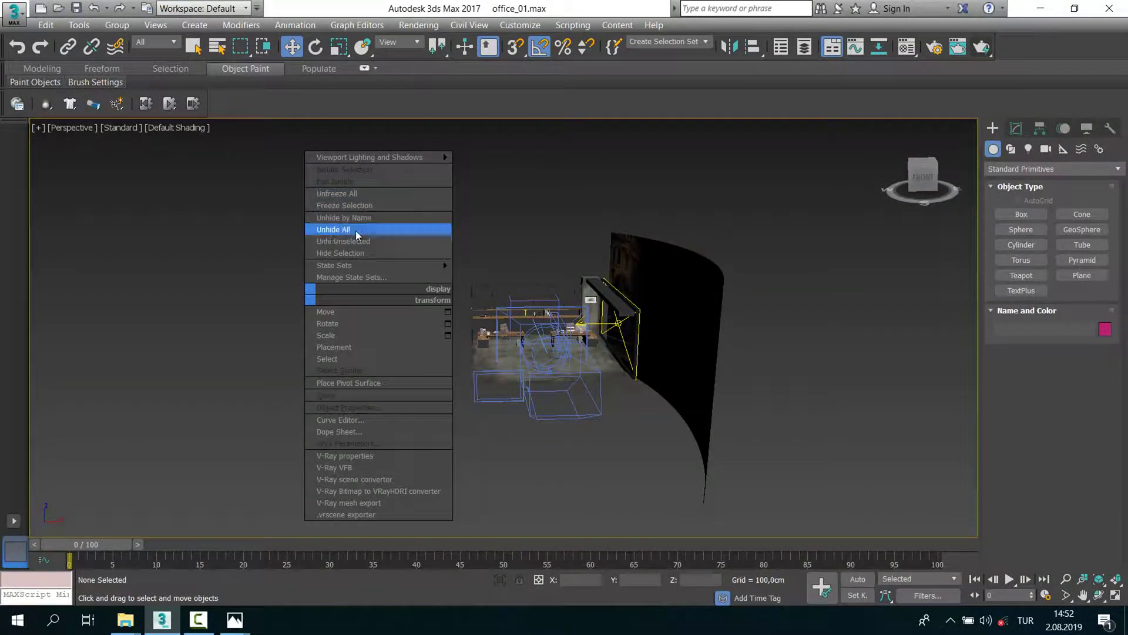
# Step: Unhide all objects and start a 1500 x 797 production render of the PhysCamera001 view
pyautogui.click(350, 229)
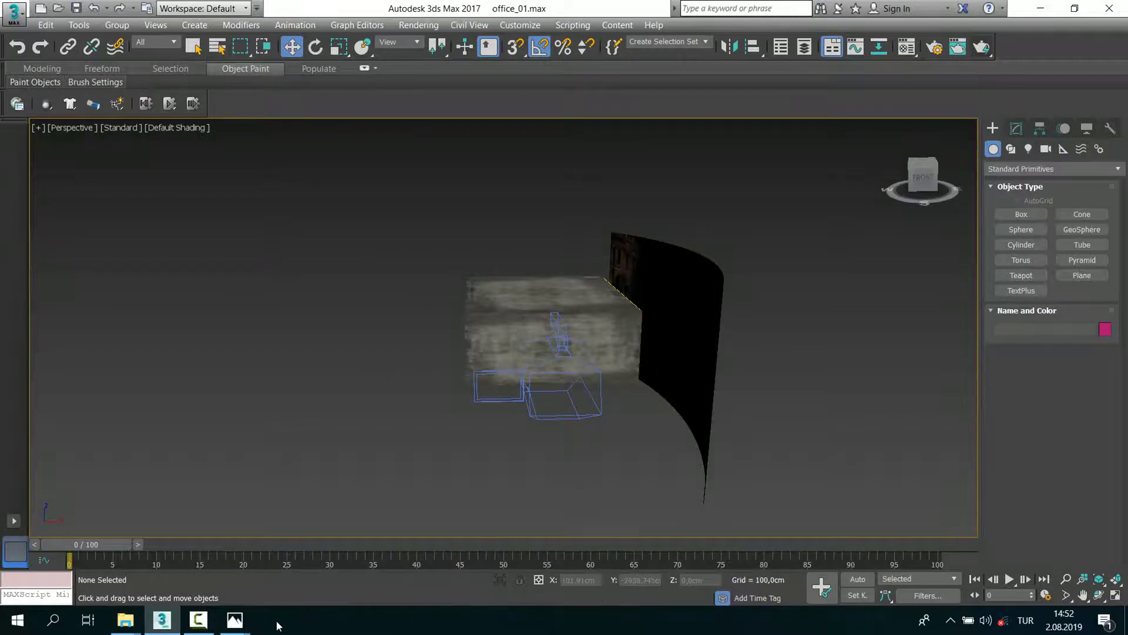
pyautogui.click(198, 621)
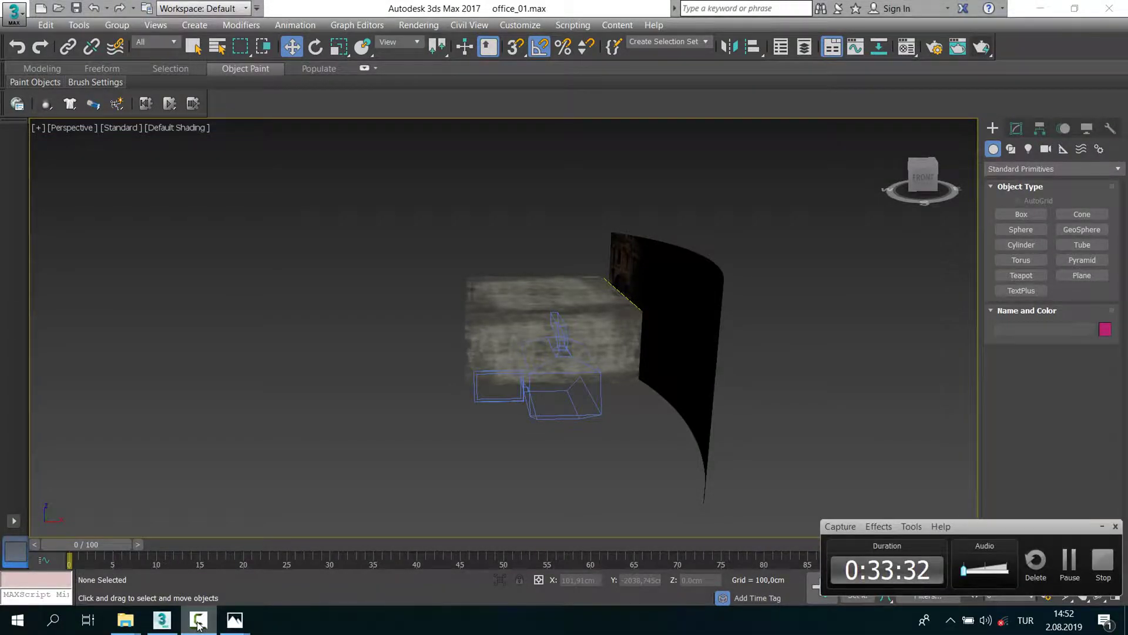
pyautogui.click(198, 622)
pyautogui.press('c')
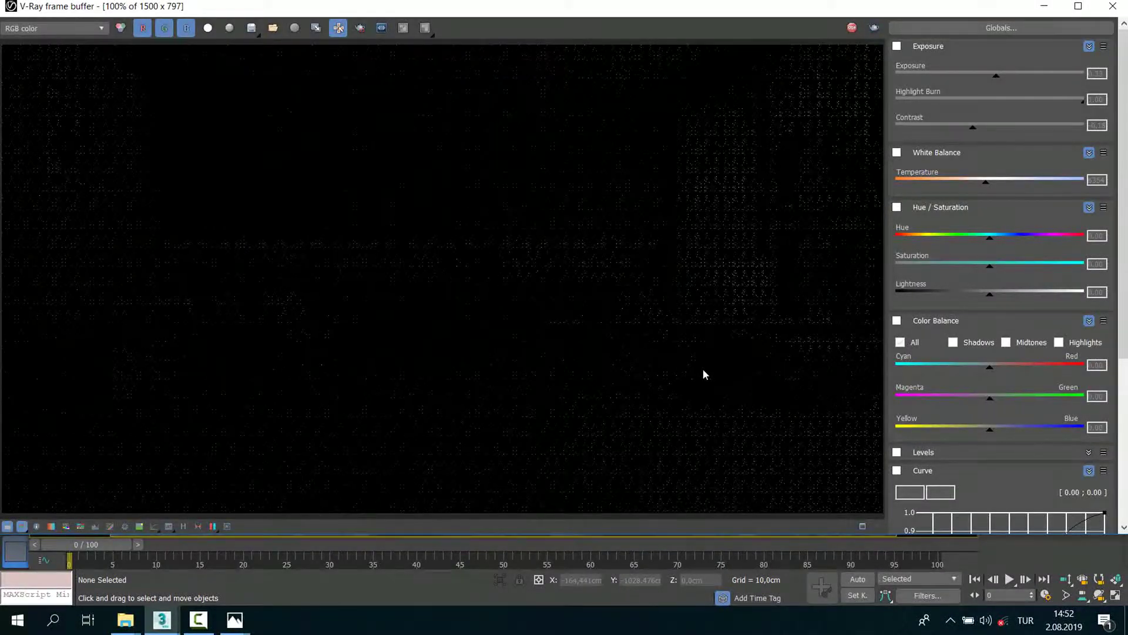
# Step: Zoom around the finished office render and compare it with the reference photo
pyautogui.scroll(1, 511, 277)
pyautogui.scroll(1, 503, 343)
pyautogui.scroll(-1, 502, 340)
pyautogui.scroll(1, 392, 190)
pyautogui.scroll(-1, 389, 184)
pyautogui.scroll(1, 313, 165)
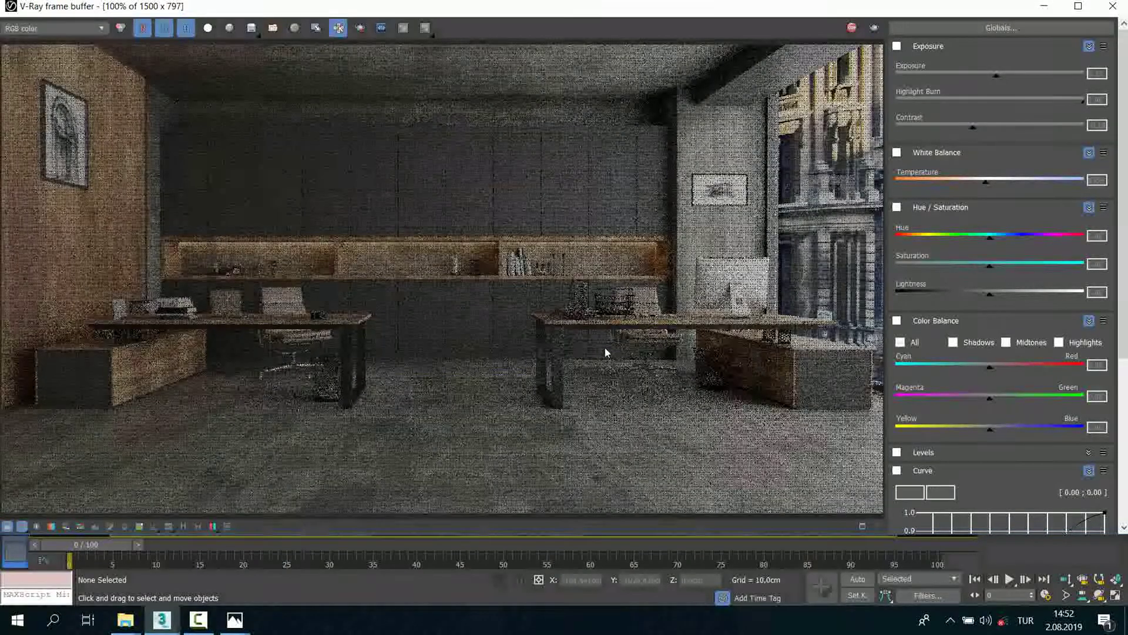
pyautogui.scroll(-1, 480, 329)
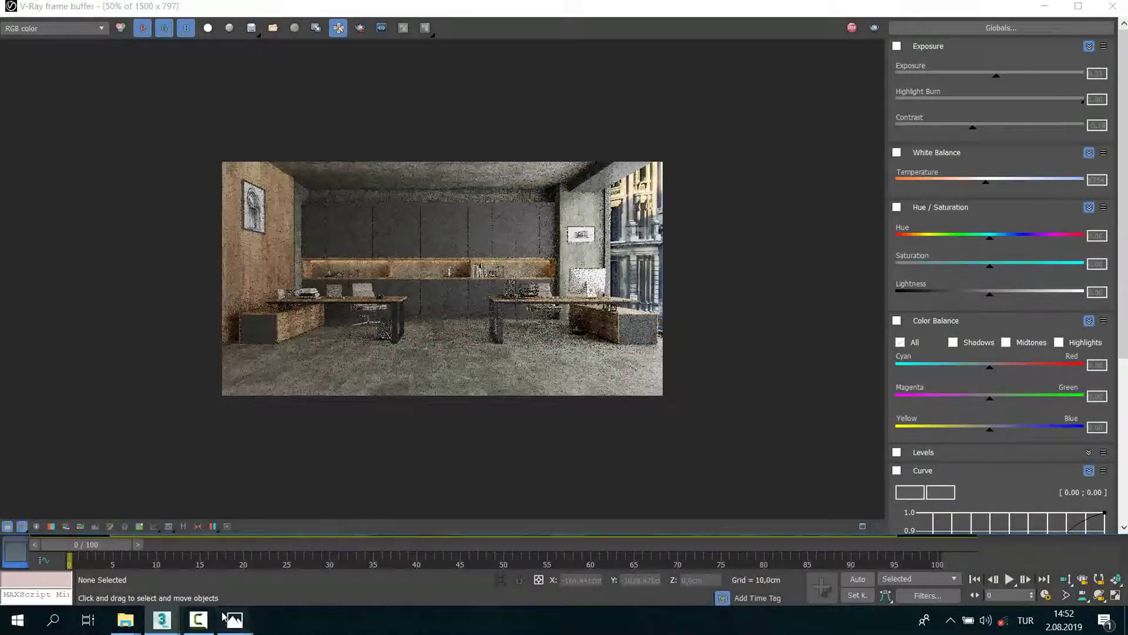
pyautogui.moveTo(234, 619)
pyautogui.click(313, 558)
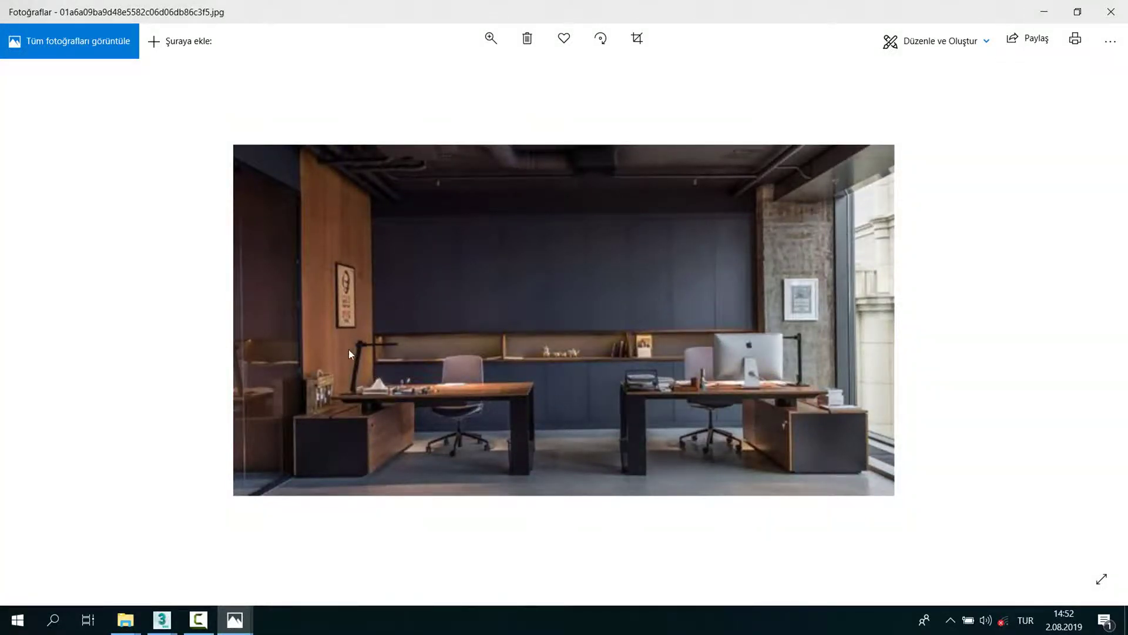
pyautogui.click(1039, 14)
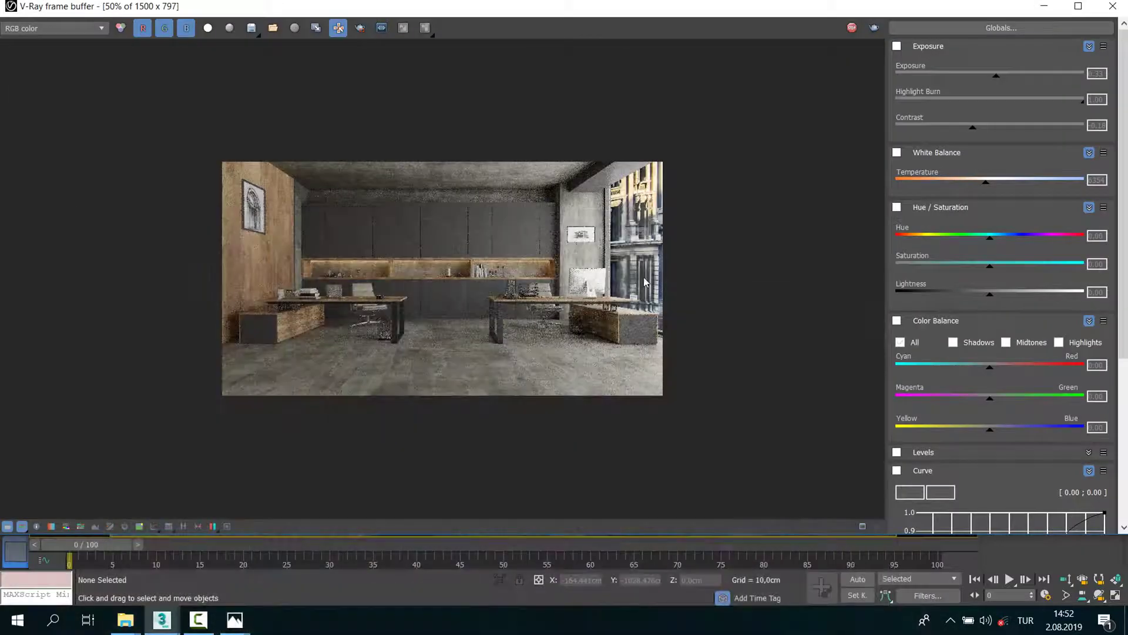
# Step: Close the render window, orbit the perspective onto the floor slab, and return to File Explorer
pyautogui.click(1113, 6)
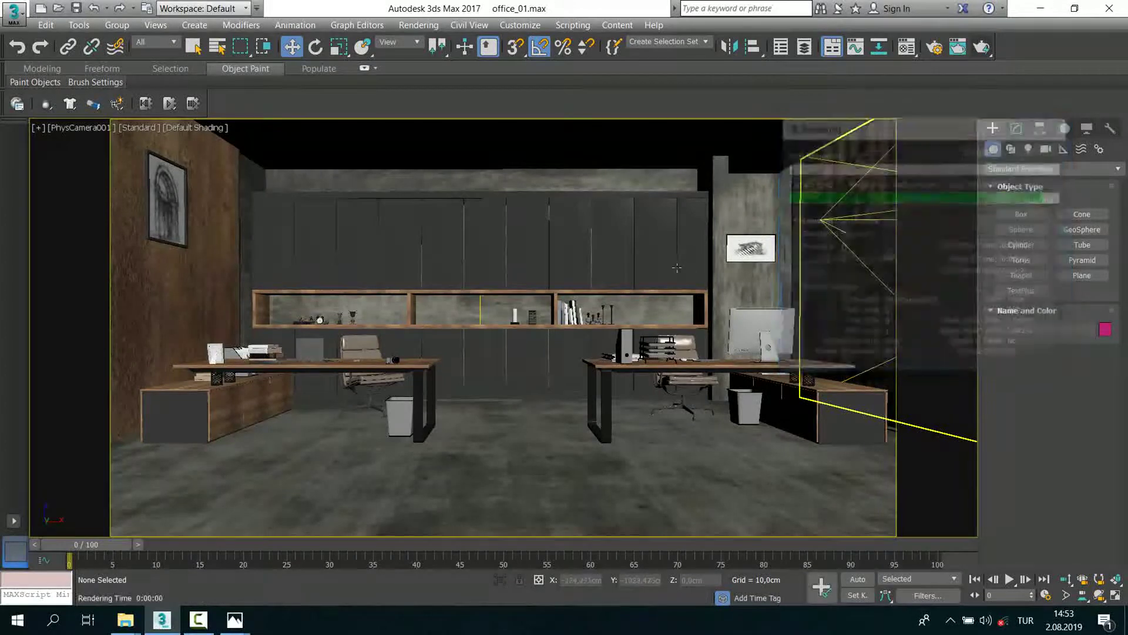
pyautogui.press('p')
pyautogui.scroll(2, 529, 294)
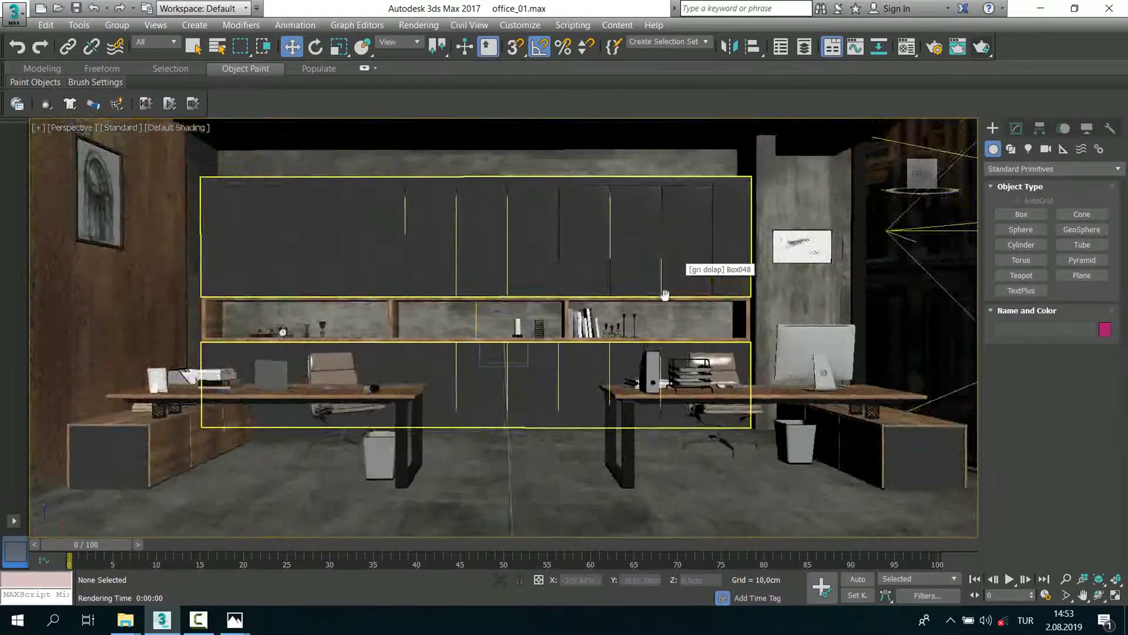
pyautogui.keyDown('alt'); pyautogui.moveTo(529, 294); pyautogui.dragTo(375, 449, button='middle'); pyautogui.keyUp('alt')
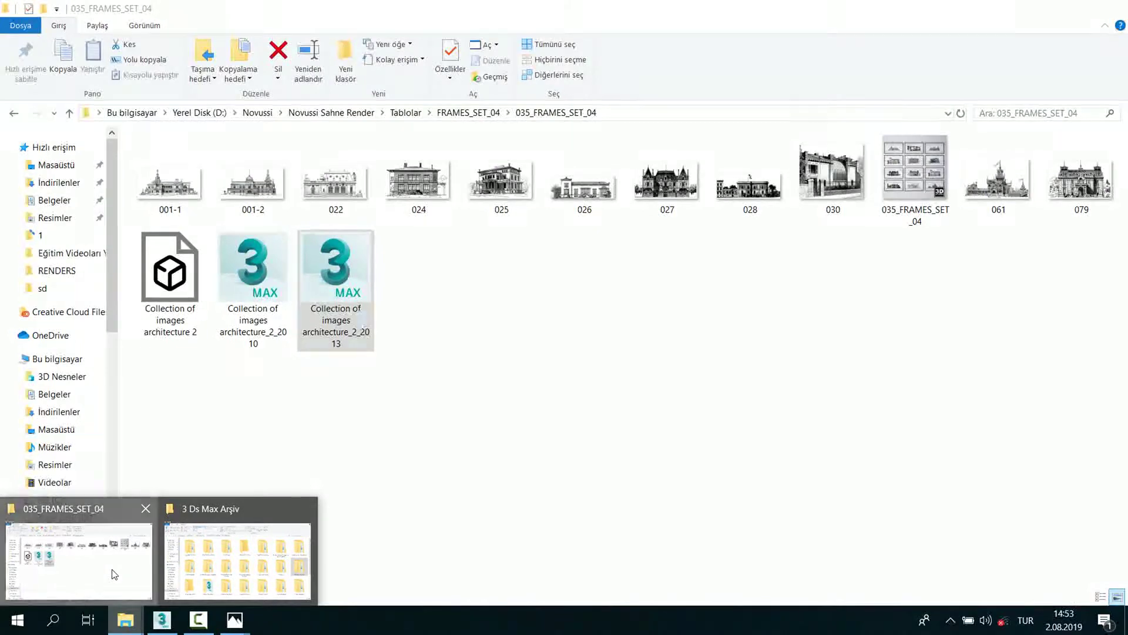
pyautogui.click(110, 574)
pyautogui.keyDown('ctrl'); pyautogui.scroll(2, 667, 375); pyautogui.keyUp('ctrl')
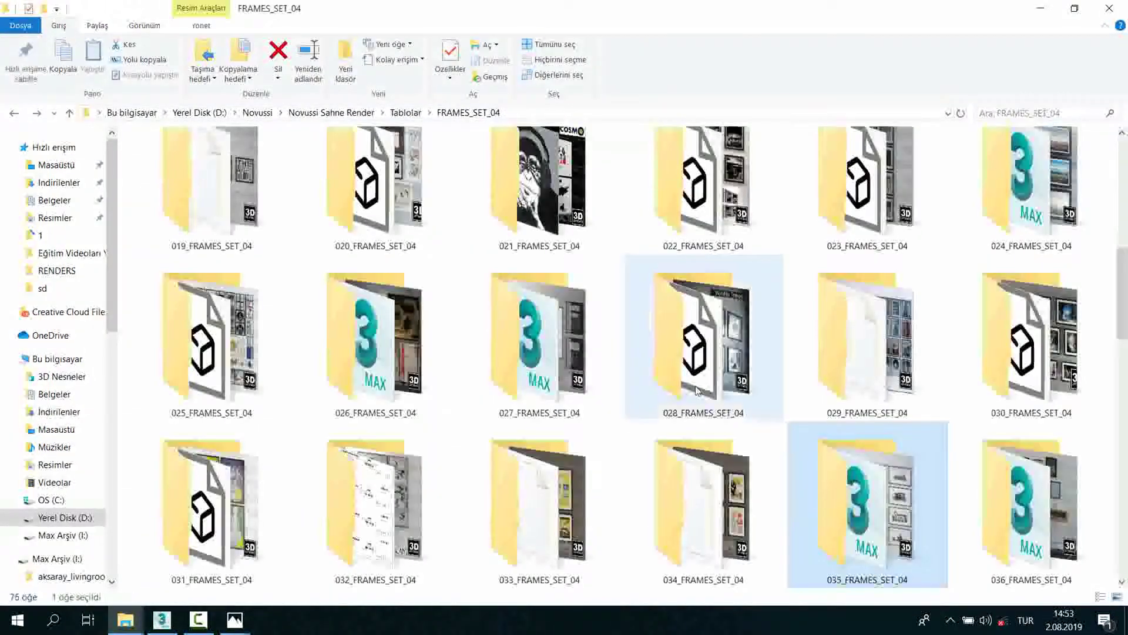
# Step: Browse to the Table Lamp previews under New models 4 and pick preview 8, the jointed desk lamp
pyautogui.hotkey('alt', 'Up')
pyautogui.hotkey('alt', 'Up')
pyautogui.hotkey('alt', 'Up')
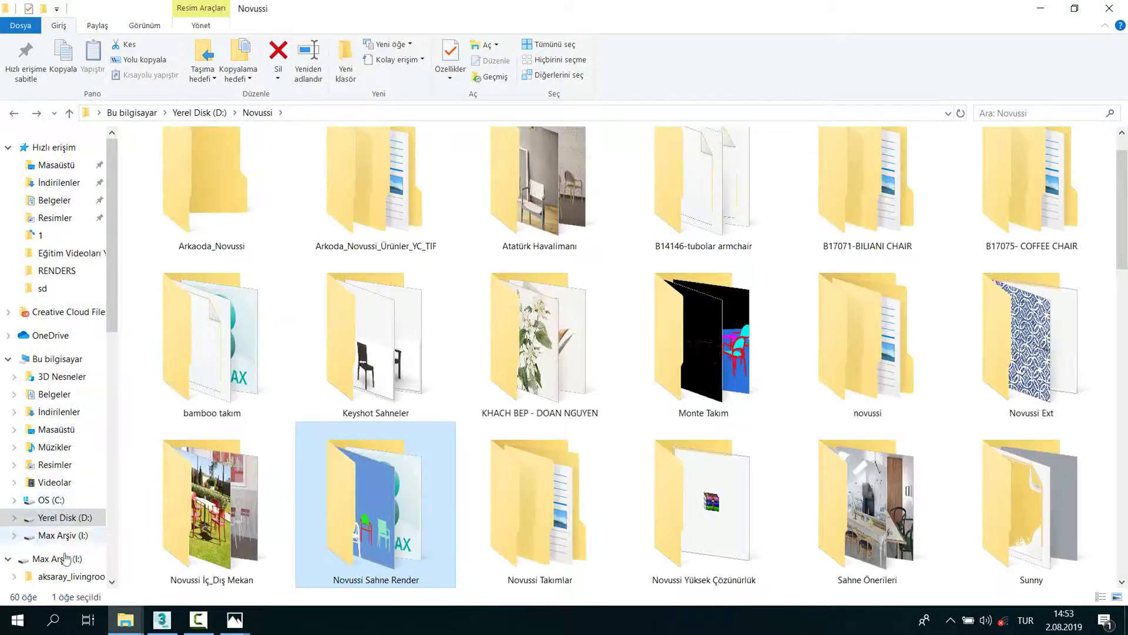
pyautogui.doubleClick(407, 499)
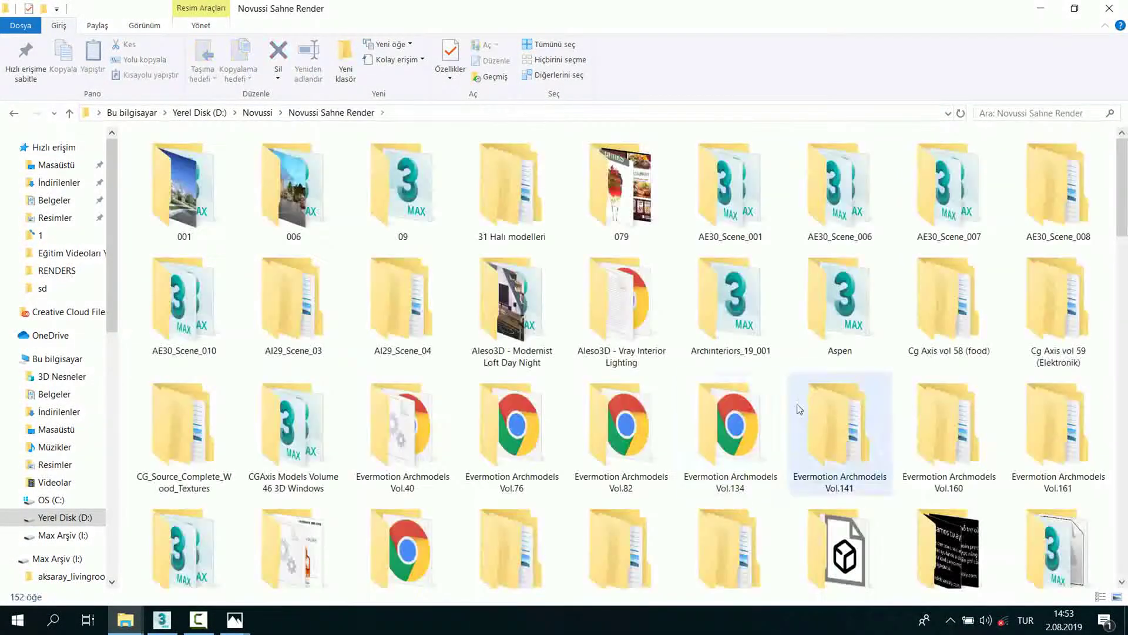
pyautogui.scroll(-1, 799, 411)
pyautogui.doubleClick(732, 447)
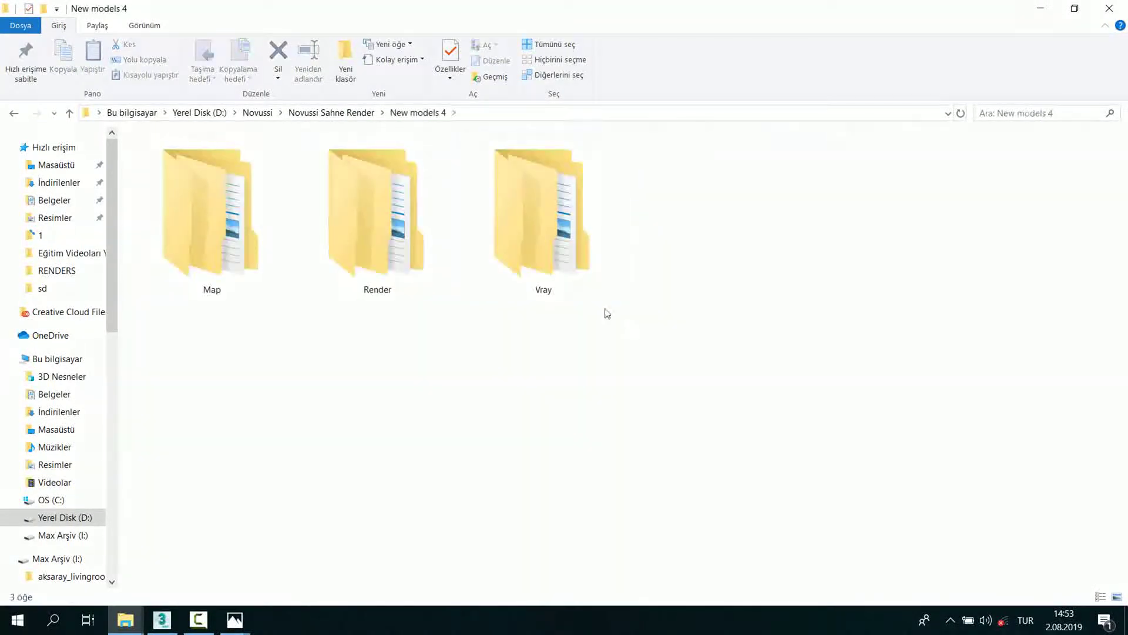
pyautogui.doubleClick(440, 238)
pyautogui.scroll(-2, 400, 374)
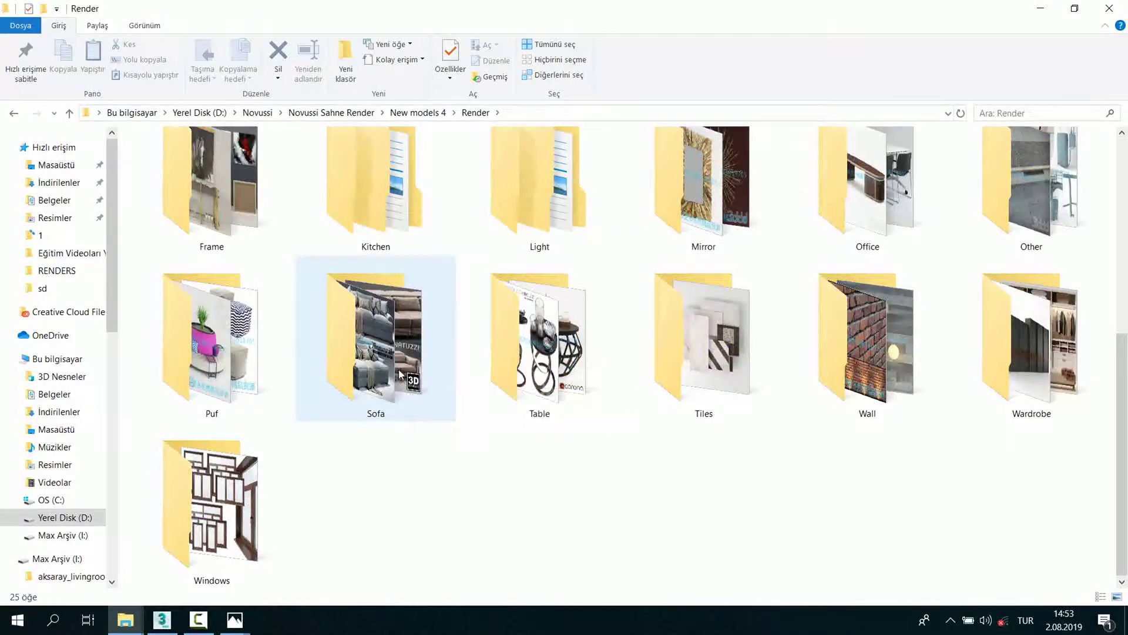
pyautogui.scroll(1, 366, 381)
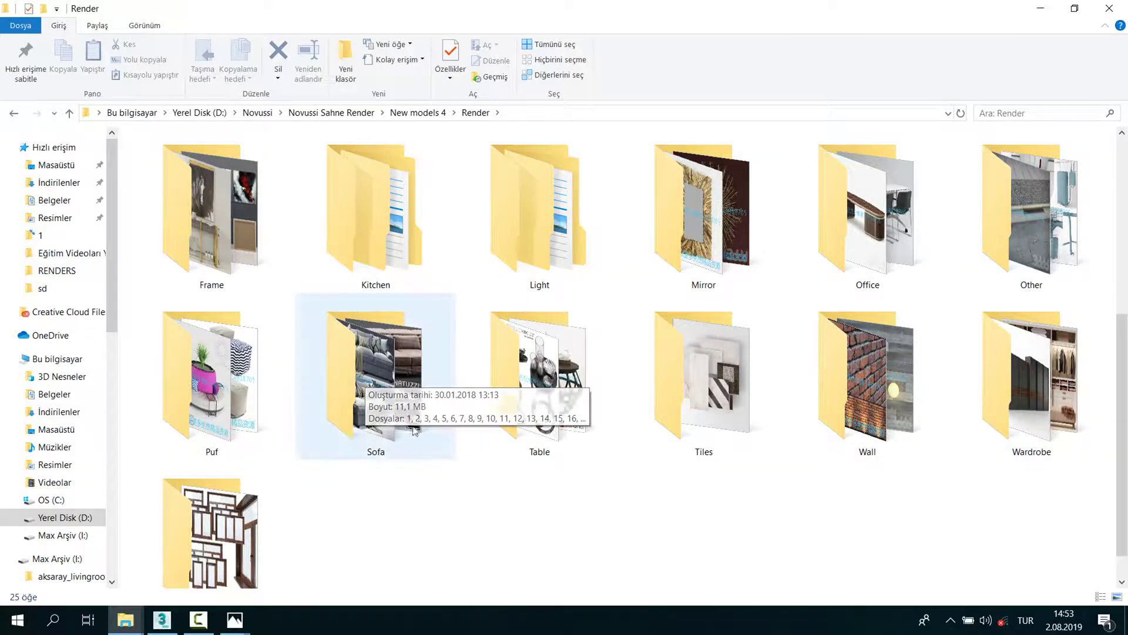
pyautogui.doubleClick(531, 224)
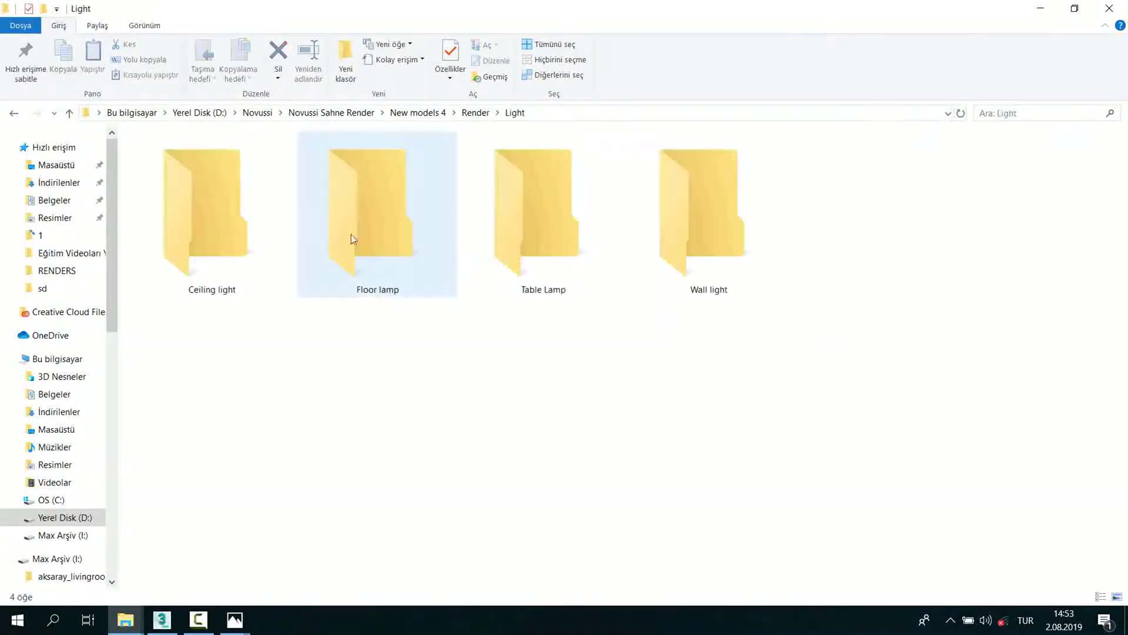
pyautogui.doubleClick(555, 252)
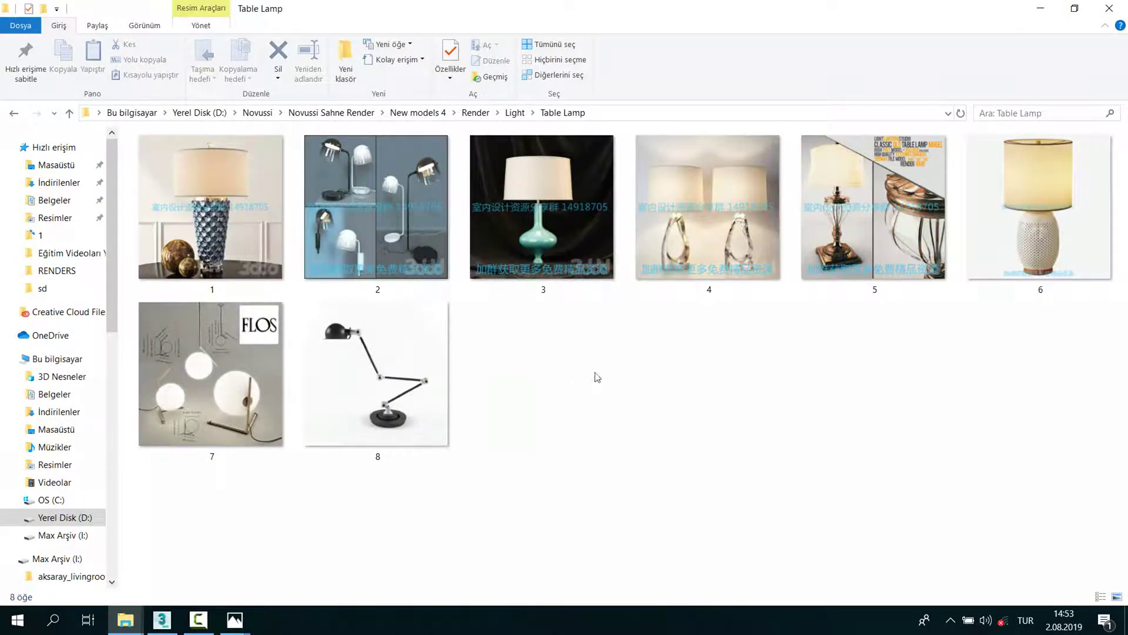
pyautogui.click(414, 384)
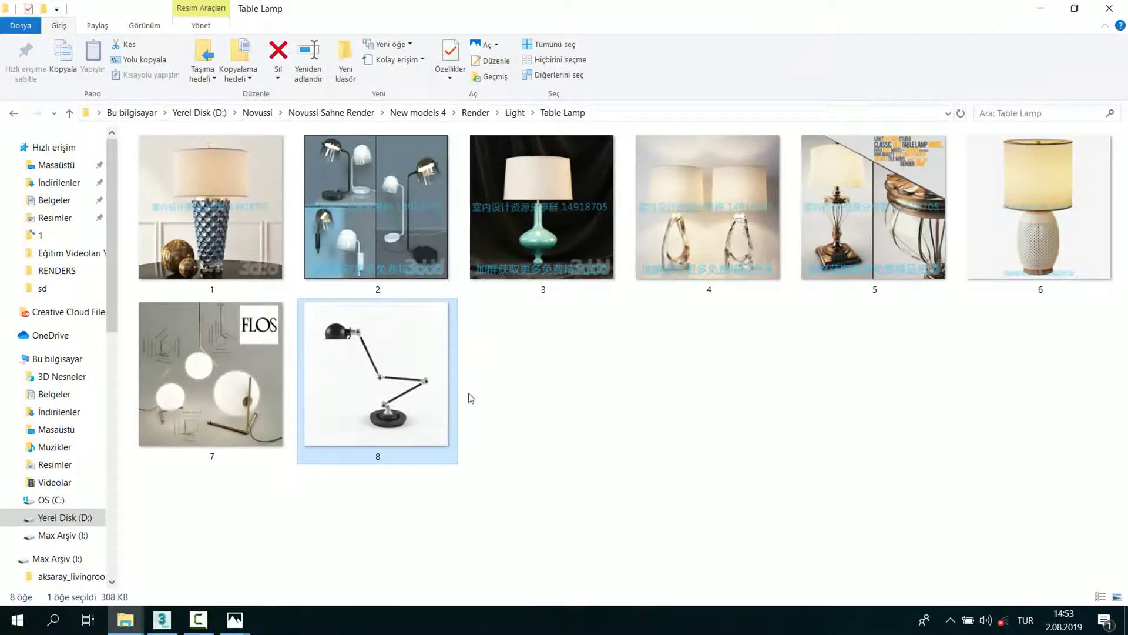
pyautogui.moveTo(404, 388)
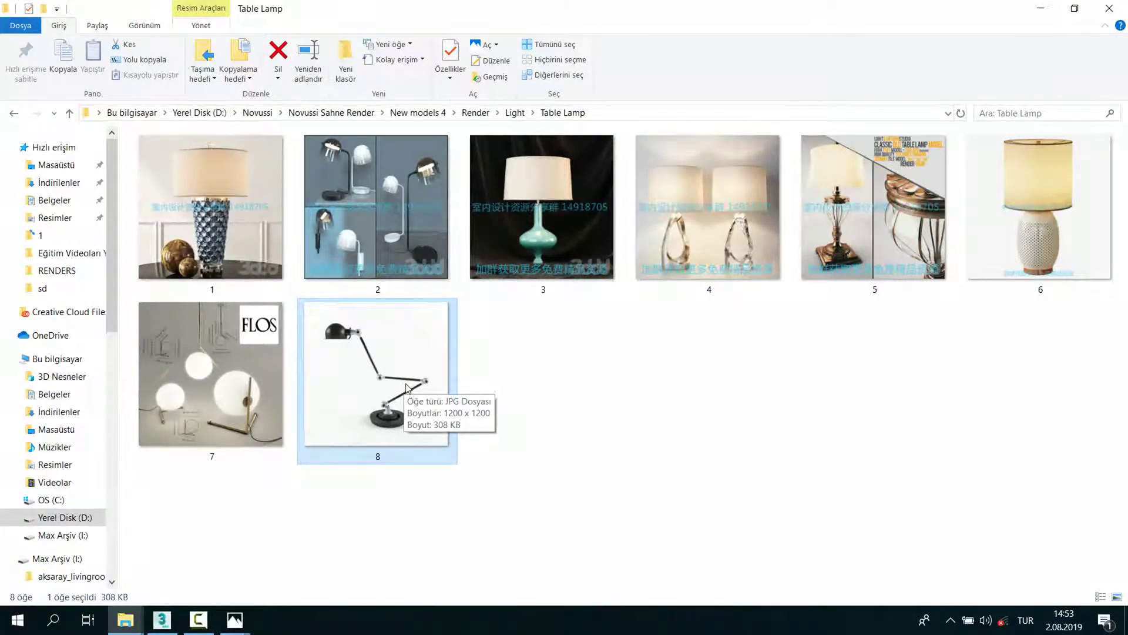
# Step: Go to New models 4 > Vray > Light > Table Lamp > 8 holding the Jielde file
pyautogui.press('BackSpace')
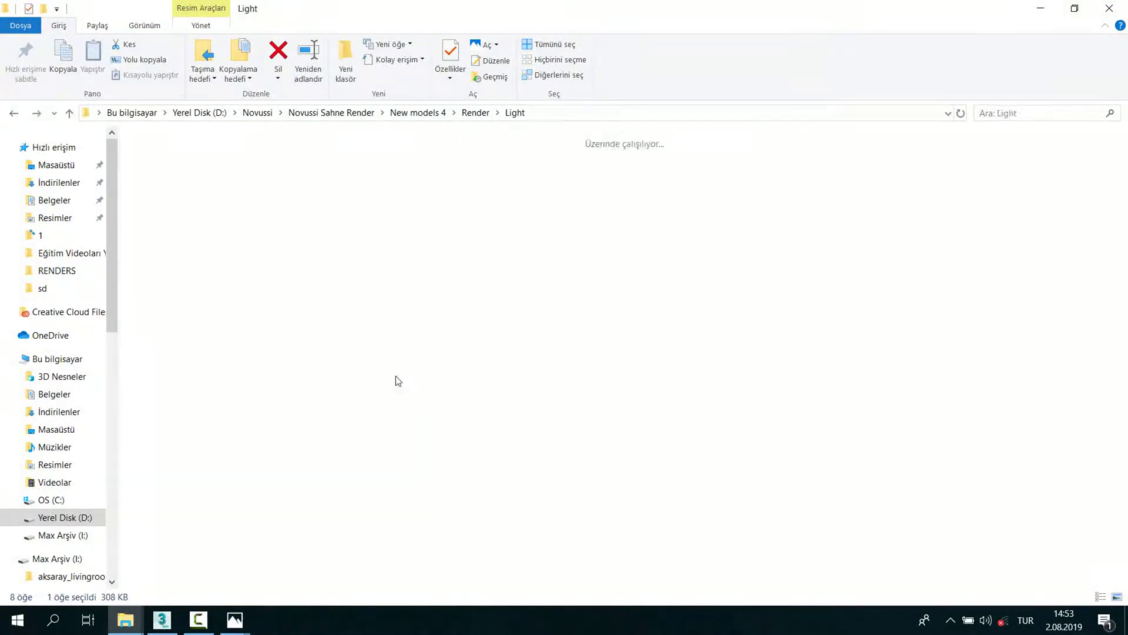
pyautogui.press('BackSpace')
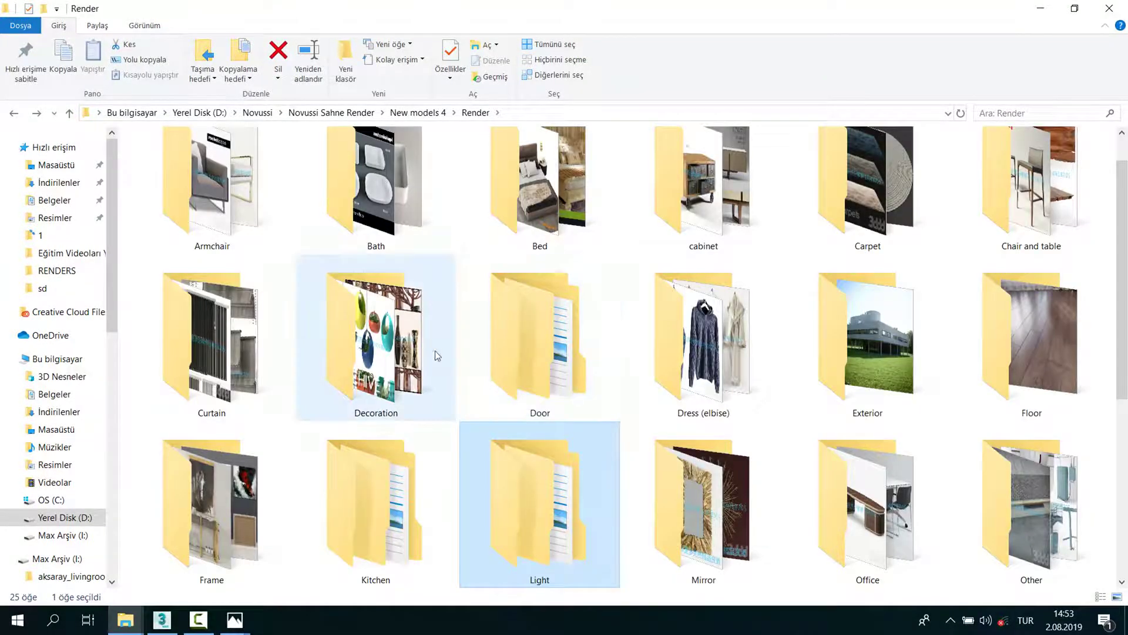
pyautogui.scroll(-2, 441, 349)
pyautogui.press('BackSpace')
pyautogui.doubleClick(520, 245)
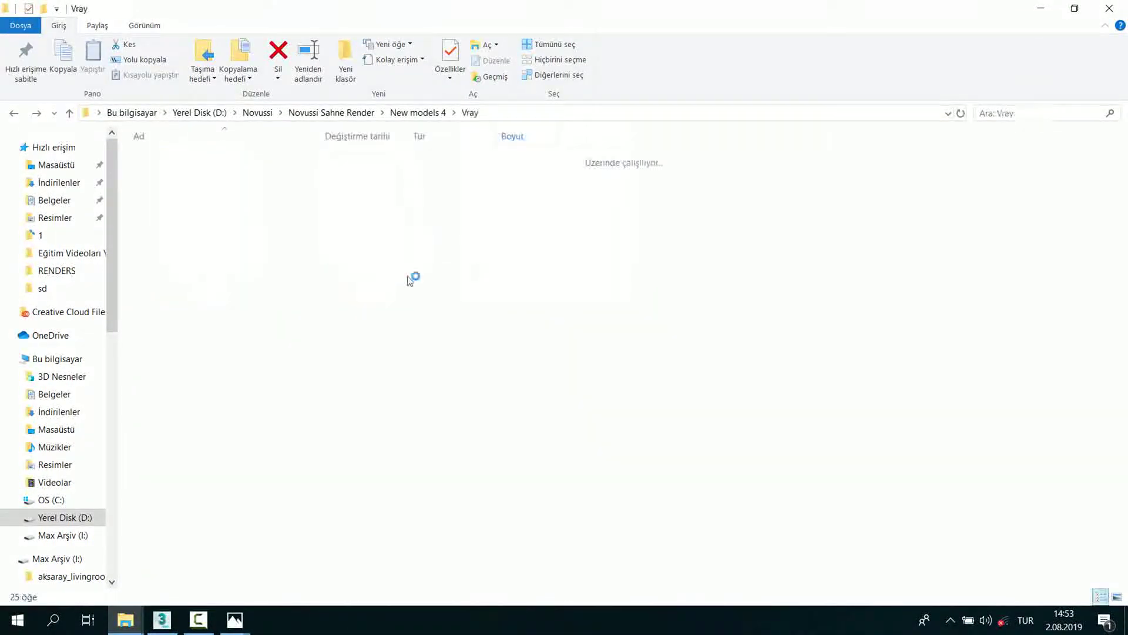
pyautogui.doubleClick(181, 380)
pyautogui.doubleClick(187, 191)
pyautogui.doubleClick(189, 270)
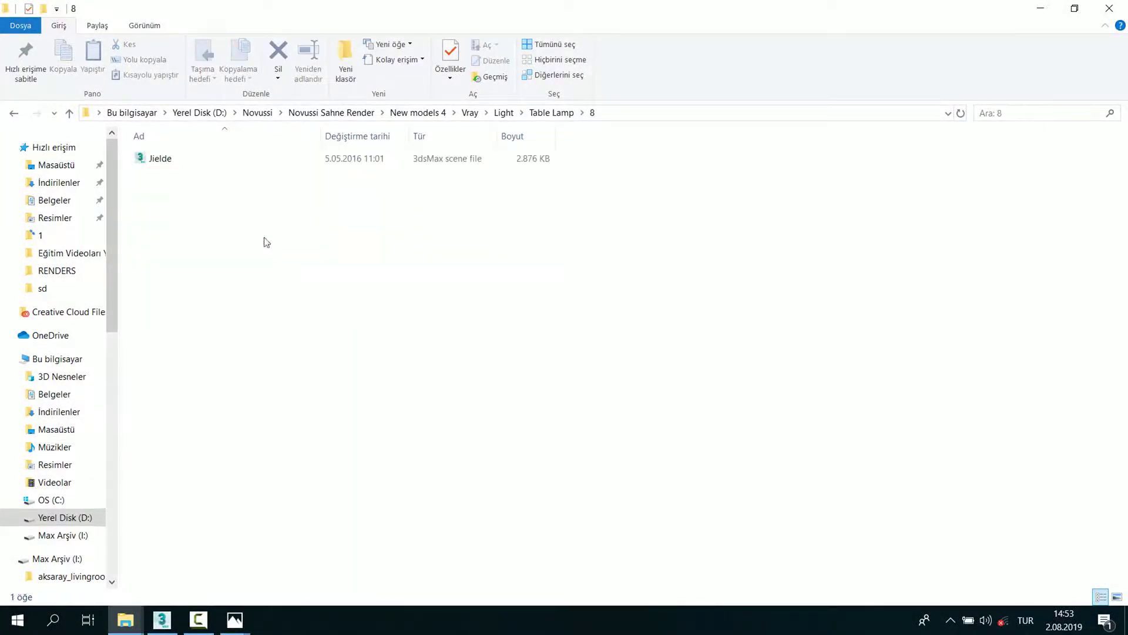
# Step: Drag Jielde.max into the 3ds Max scene and merge it as DADPLACEGROUP001
pyautogui.moveTo(156, 162)
pyautogui.mouseDown()
pyautogui.moveTo(171, 572)
pyautogui.moveTo(168, 424)
pyautogui.mouseUp()
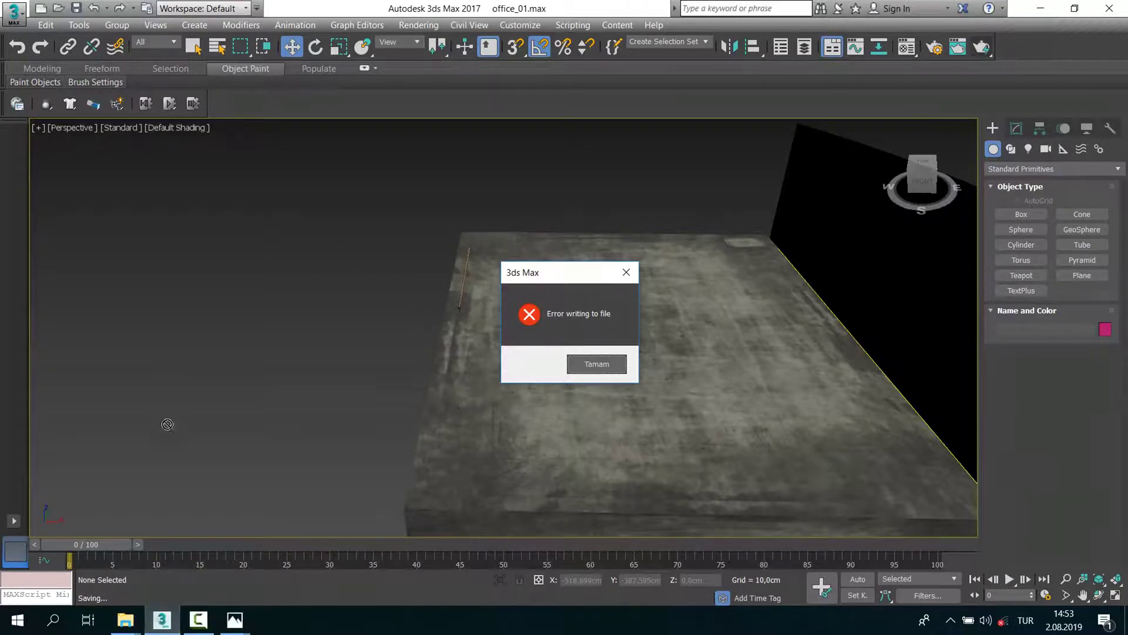
pyautogui.click(631, 272)
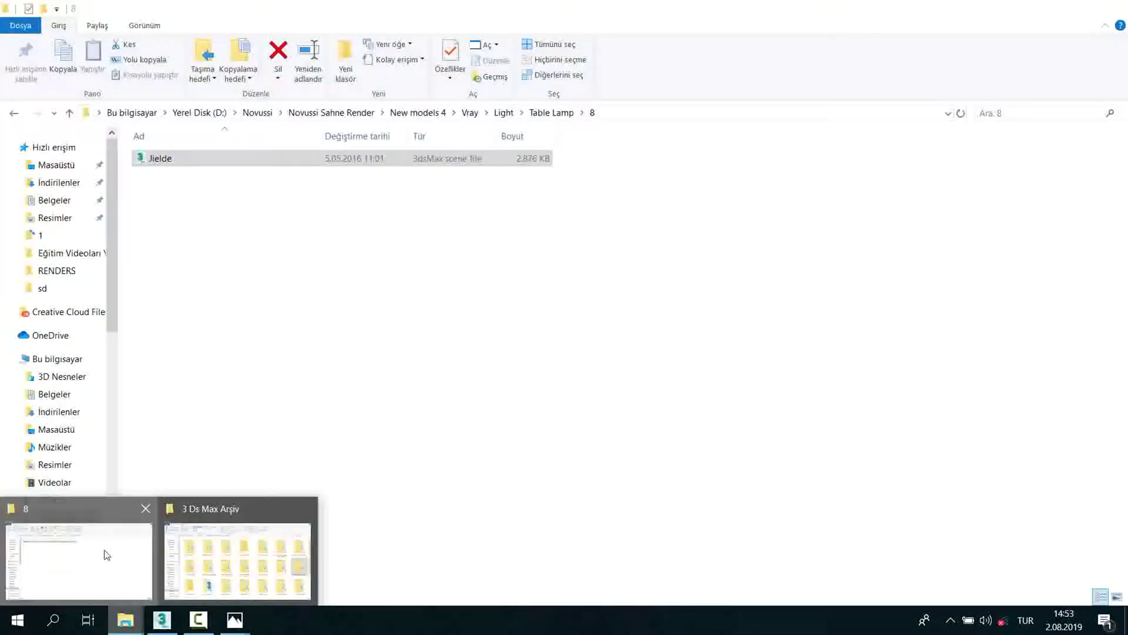
pyautogui.click(88, 550)
pyautogui.moveTo(151, 166); pyautogui.dragTo(252, 326)
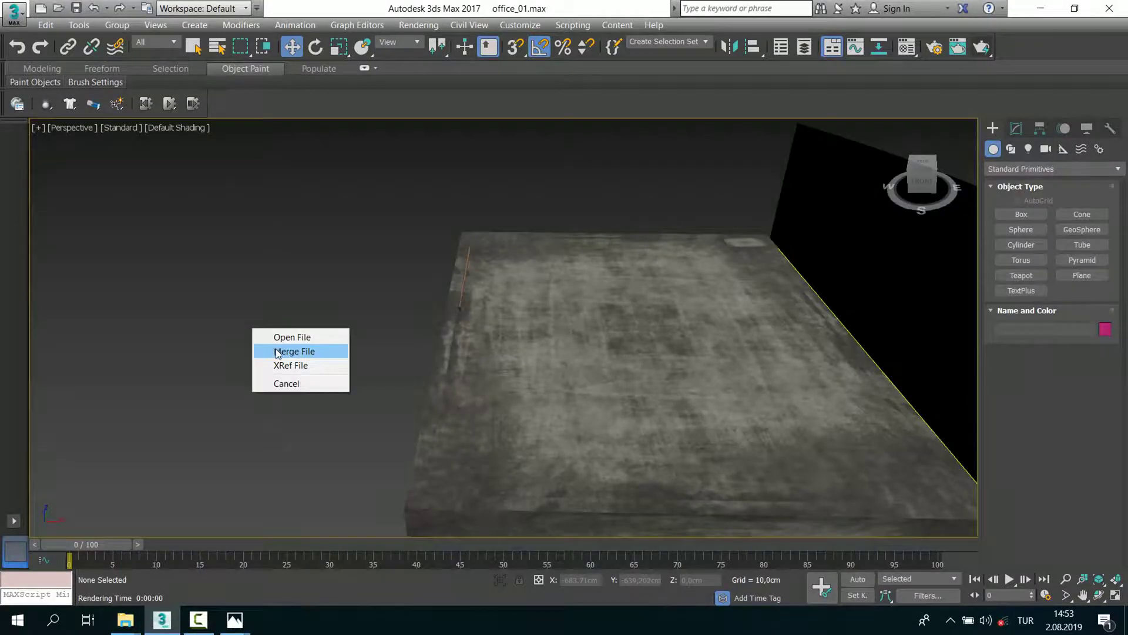
pyautogui.click(277, 352)
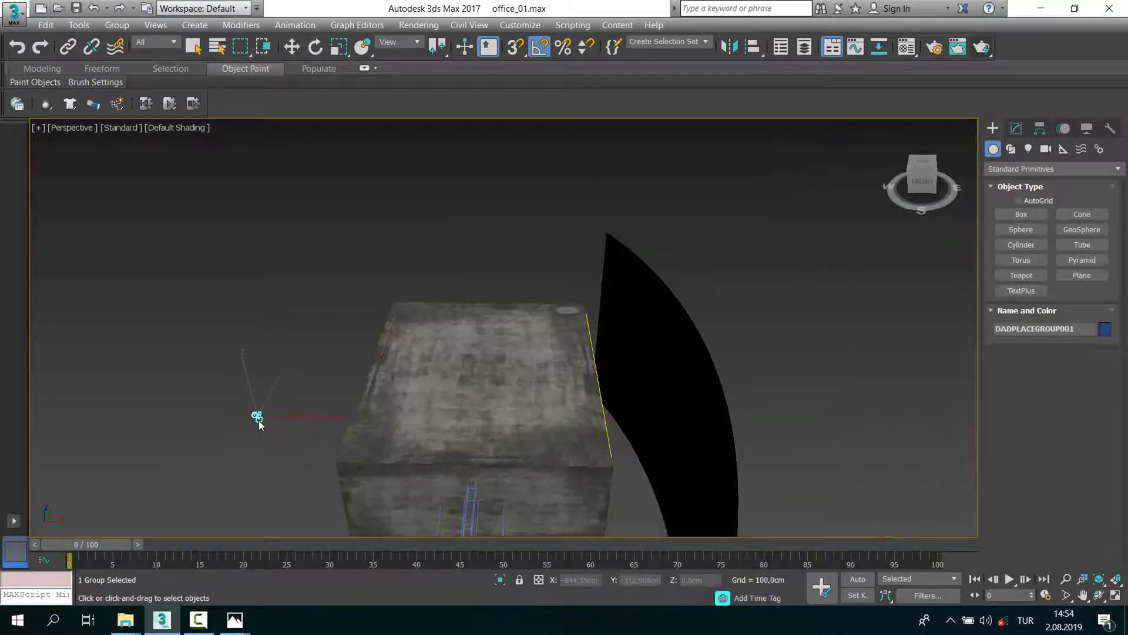
# Step: Frame the merged lamp and select the Dummy001 helper at its top joint
pyautogui.press('z')
pyautogui.moveTo(253, 439)
pyautogui.keyDown('alt'); pyautogui.mouseDown(button='middle')
pyautogui.moveTo(380, 424)
pyautogui.moveTo(604, 337)
pyautogui.moveTo(587, 254)
pyautogui.mouseUp(button='middle'); pyautogui.keyUp('alt')
pyautogui.click(380, 424)
pyautogui.moveTo(506, 281)
pyautogui.keyDown('alt'); pyautogui.mouseDown(button='middle')
pyautogui.moveTo(569, 300)
pyautogui.moveTo(621, 336)
pyautogui.mouseUp(button='middle'); pyautogui.keyUp('alt')
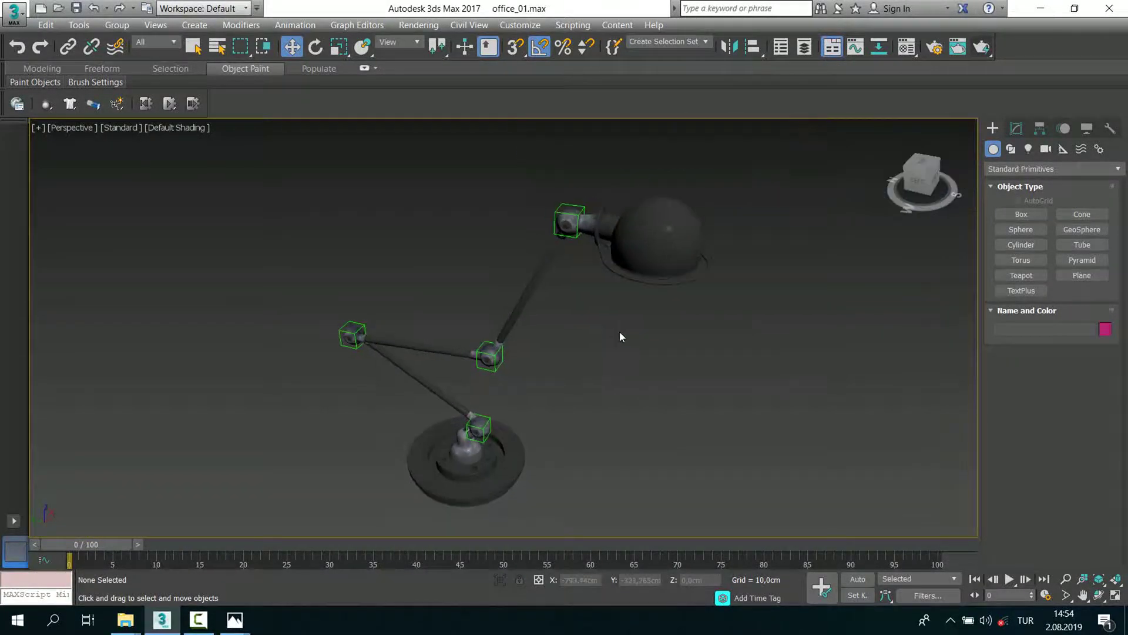
pyautogui.click(652, 227)
pyautogui.scroll(3, 617, 253)
pyautogui.scroll(3, 582, 276)
pyautogui.keyDown('alt'); pyautogui.moveTo(563, 288); pyautogui.dragTo(546, 311, button='middle'); pyautogui.keyUp('alt')
pyautogui.click(546, 311)
pyautogui.click(479, 215)
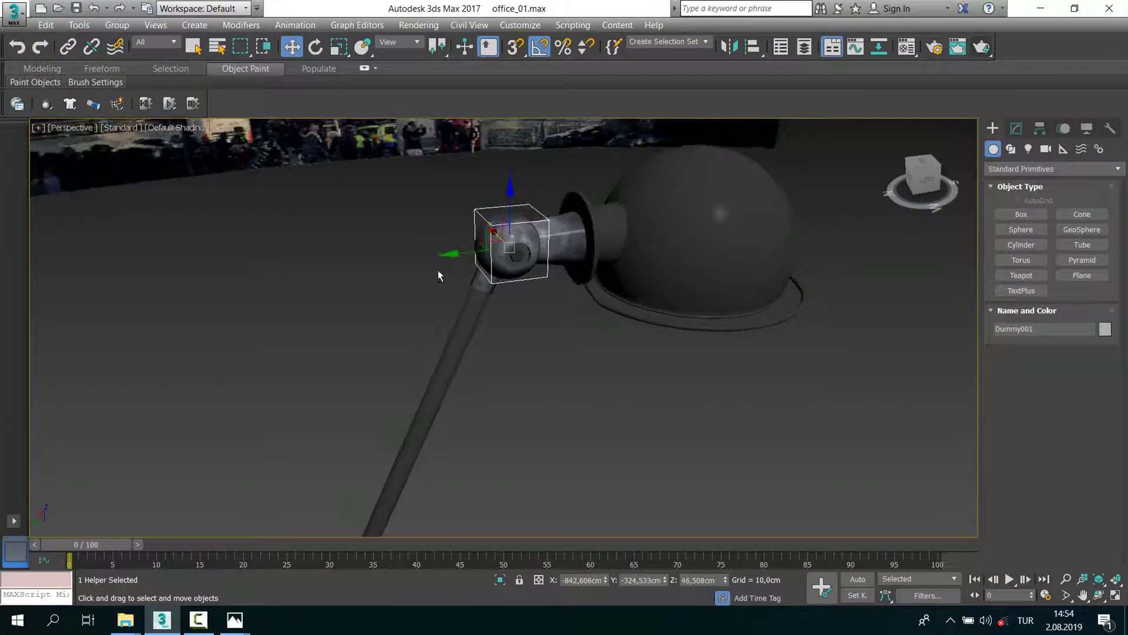
pyautogui.keyDown('alt'); pyautogui.moveTo(440, 272); pyautogui.dragTo(393, 280, button='middle'); pyautogui.keyUp('alt')
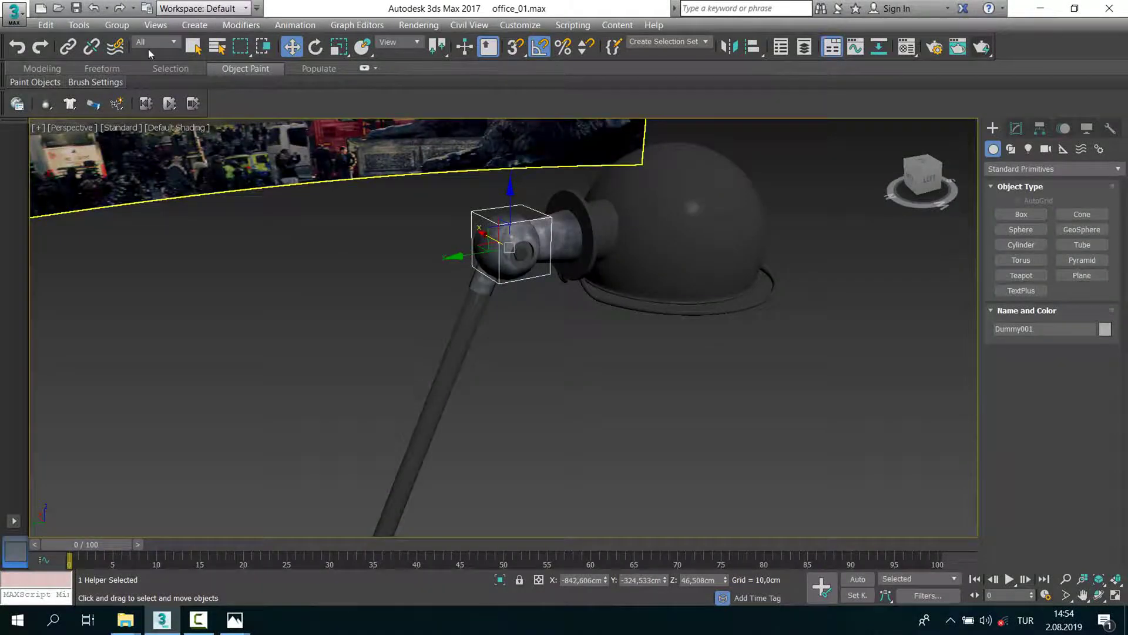
# Step: Rotate the lamp head at Dummy001 to angle it upward, then select the whole lamp
pyautogui.click(325, 48)
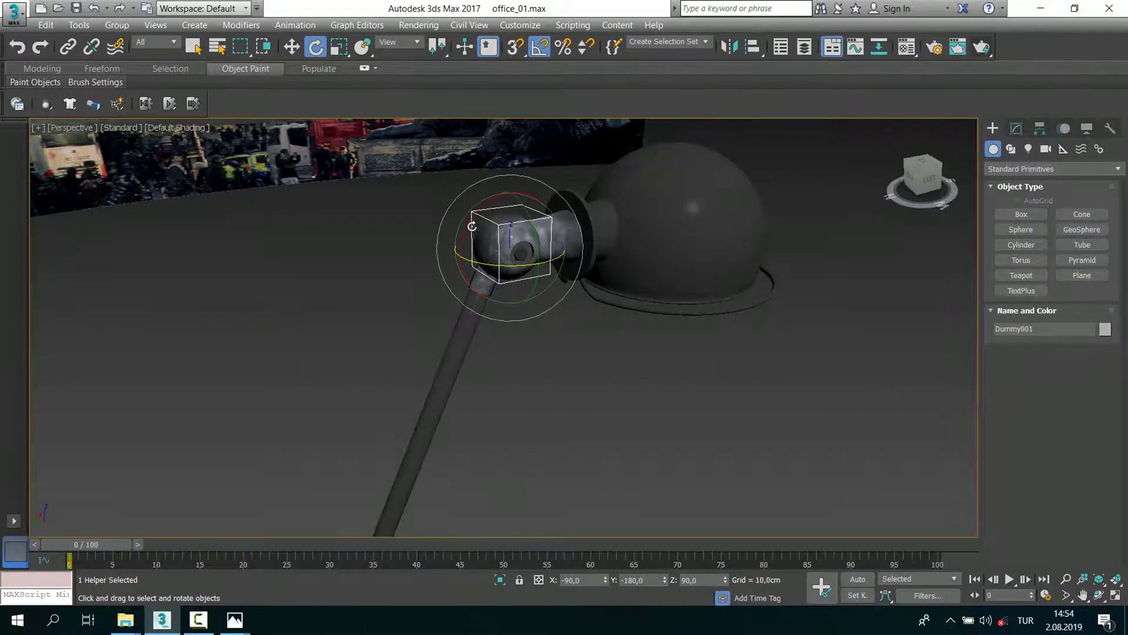
pyautogui.moveTo(468, 226); pyautogui.dragTo(449, 223)
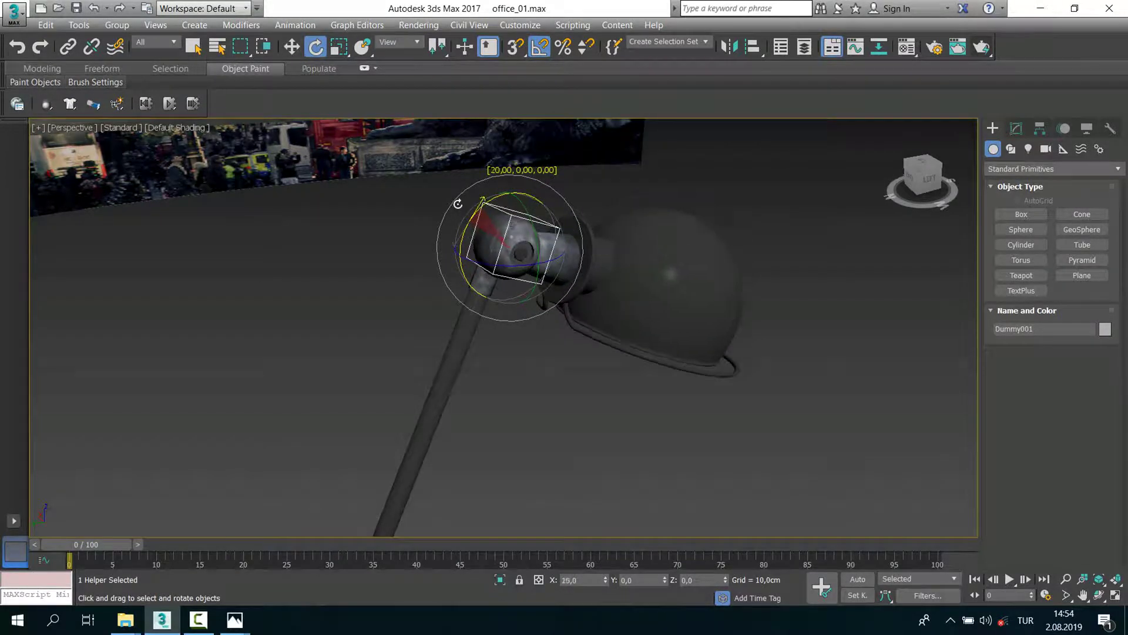
pyautogui.moveTo(449, 223); pyautogui.dragTo(448, 209)
pyautogui.moveTo(449, 210)
pyautogui.keyDown('alt'); pyautogui.mouseDown(button='middle')
pyautogui.moveTo(641, 295)
pyautogui.moveTo(602, 322)
pyautogui.mouseUp(button='middle'); pyautogui.keyUp('alt')
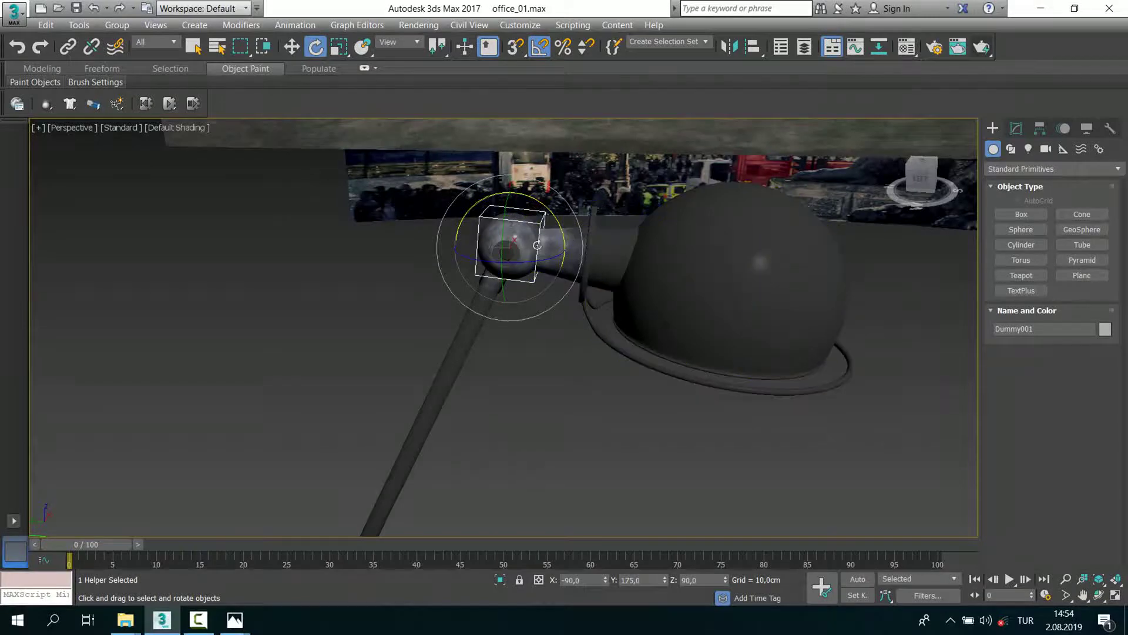
pyautogui.keyDown('alt'); pyautogui.moveTo(538, 245); pyautogui.dragTo(516, 206, button='middle'); pyautogui.keyUp('alt')
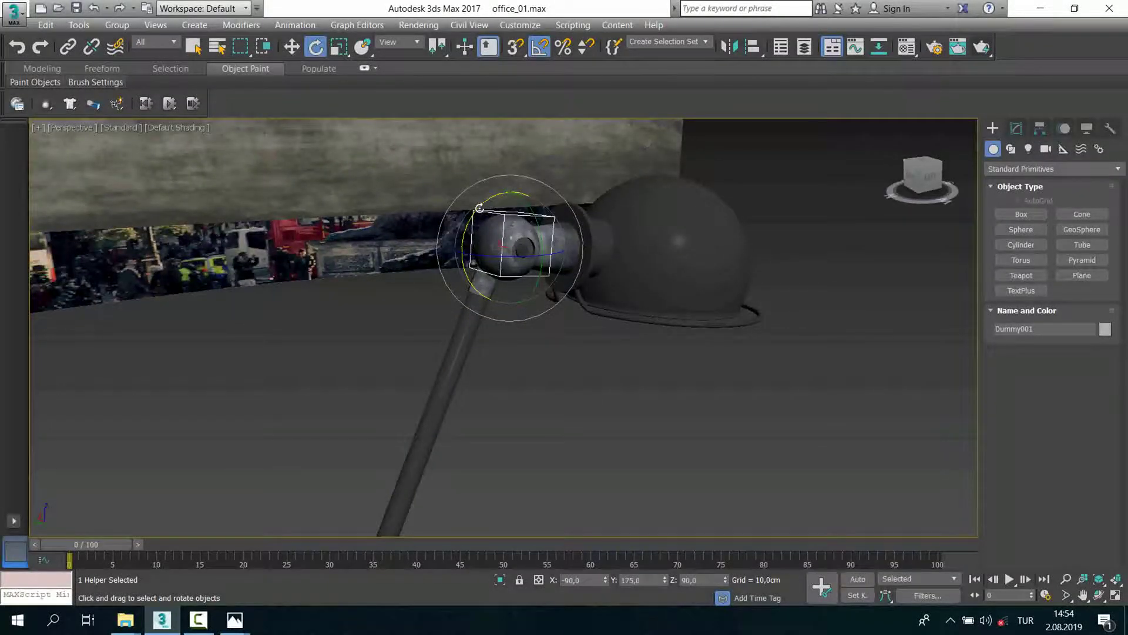
pyautogui.moveTo(479, 208); pyautogui.dragTo(506, 236)
pyautogui.moveTo(505, 235)
pyautogui.keyDown('alt'); pyautogui.mouseDown(button='middle')
pyautogui.moveTo(450, 282)
pyautogui.moveTo(465, 331)
pyautogui.moveTo(551, 467)
pyautogui.mouseUp(button='middle'); pyautogui.keyUp('alt')
pyautogui.click(552, 467)
pyautogui.hotkey('ctrl', 'a')
# Step: Select elbow helper Dummy003 and rotate the lamp arm about 30 degrees around Z
pyautogui.press('z')
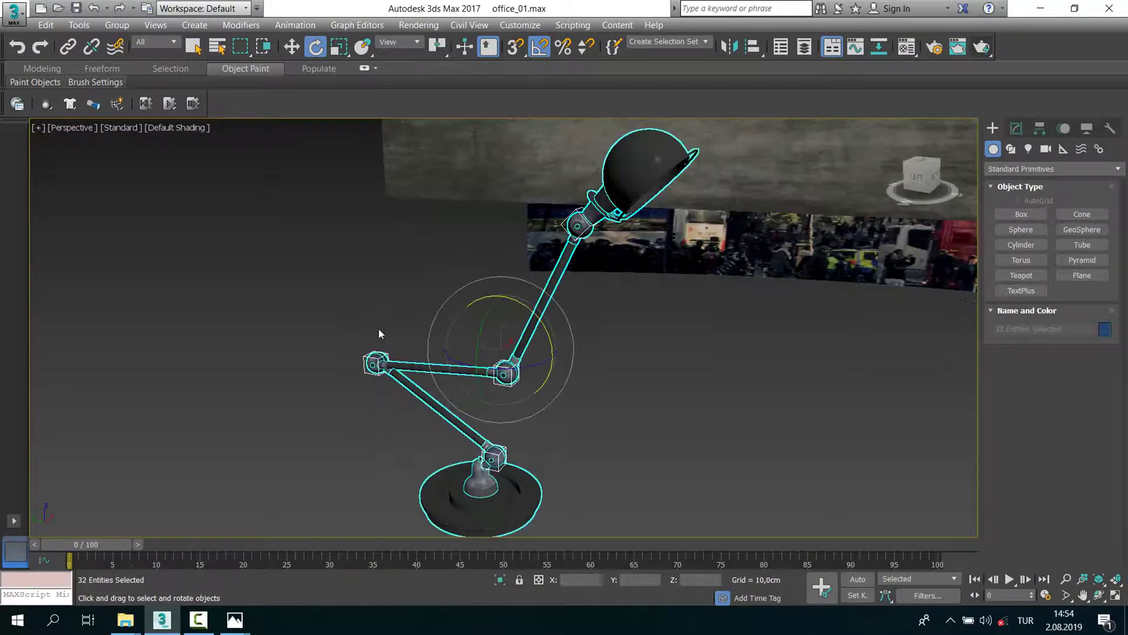
pyautogui.click(552, 389)
pyautogui.keyDown('alt'); pyautogui.moveTo(552, 389); pyautogui.dragTo(440, 349, button='middle'); pyautogui.keyUp('alt')
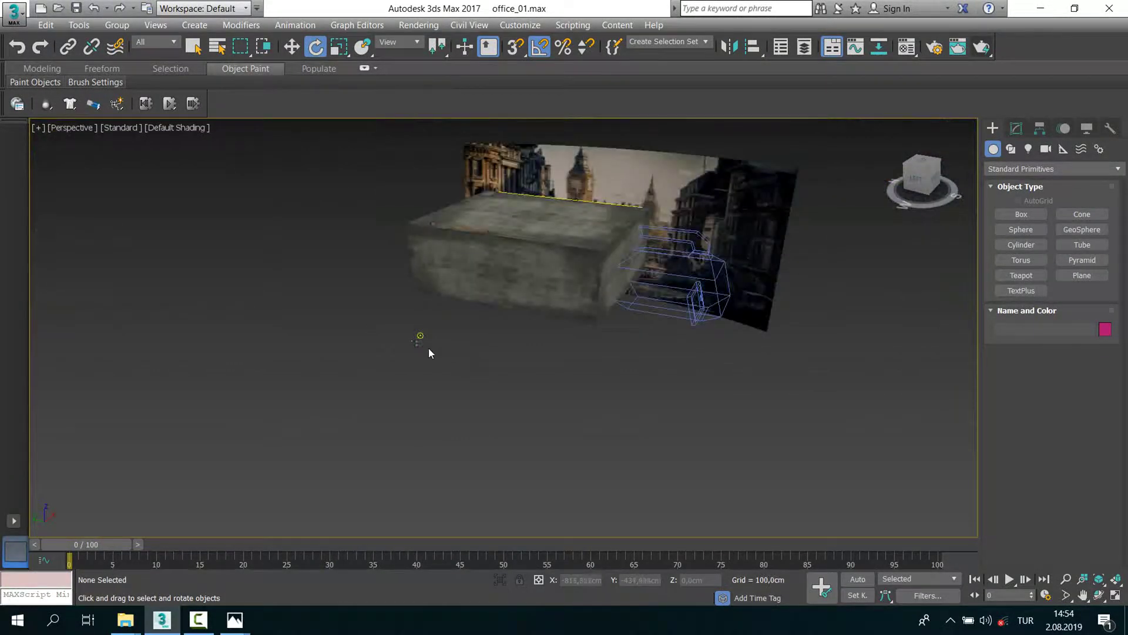
pyautogui.scroll(5, 440, 351)
pyautogui.scroll(8, 411, 347)
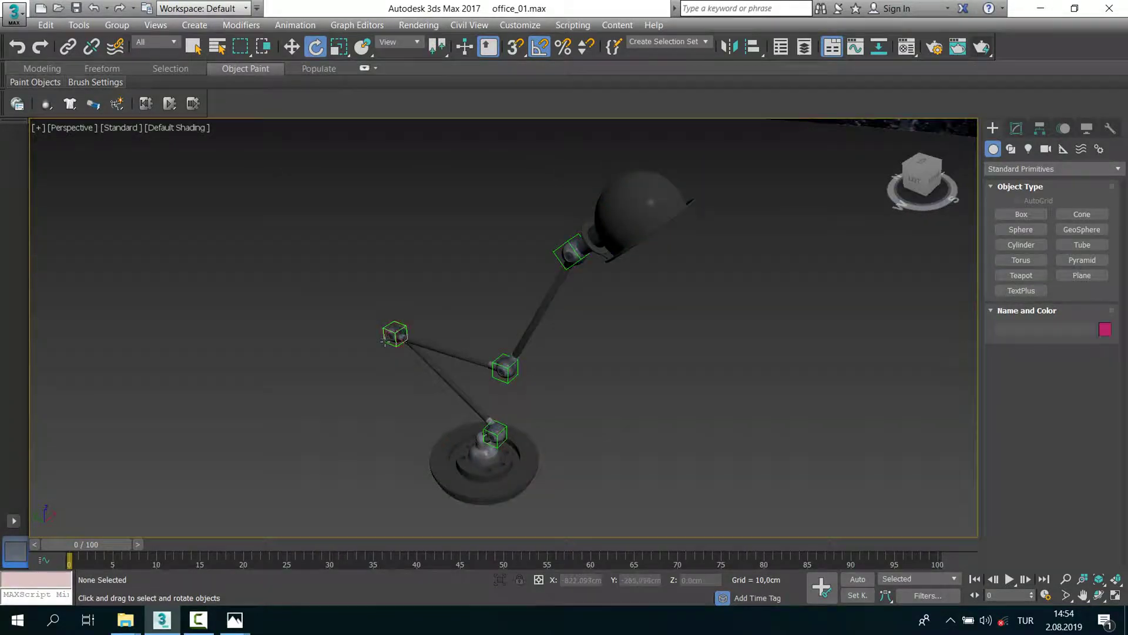
pyautogui.scroll(3, 385, 341)
pyautogui.click(399, 336)
pyautogui.moveTo(399, 336)
pyautogui.keyDown('alt'); pyautogui.mouseDown(button='middle')
pyautogui.moveTo(552, 305)
pyautogui.moveTo(476, 307)
pyautogui.mouseUp(button='middle'); pyautogui.keyUp('alt')
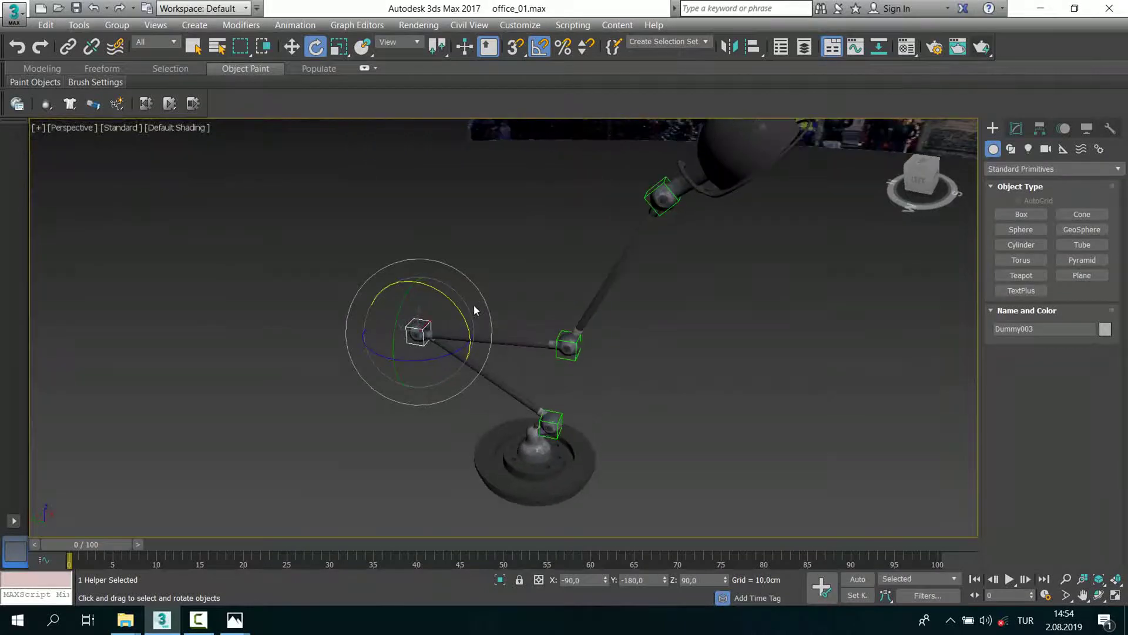
pyautogui.moveTo(422, 361); pyautogui.dragTo(380, 358)
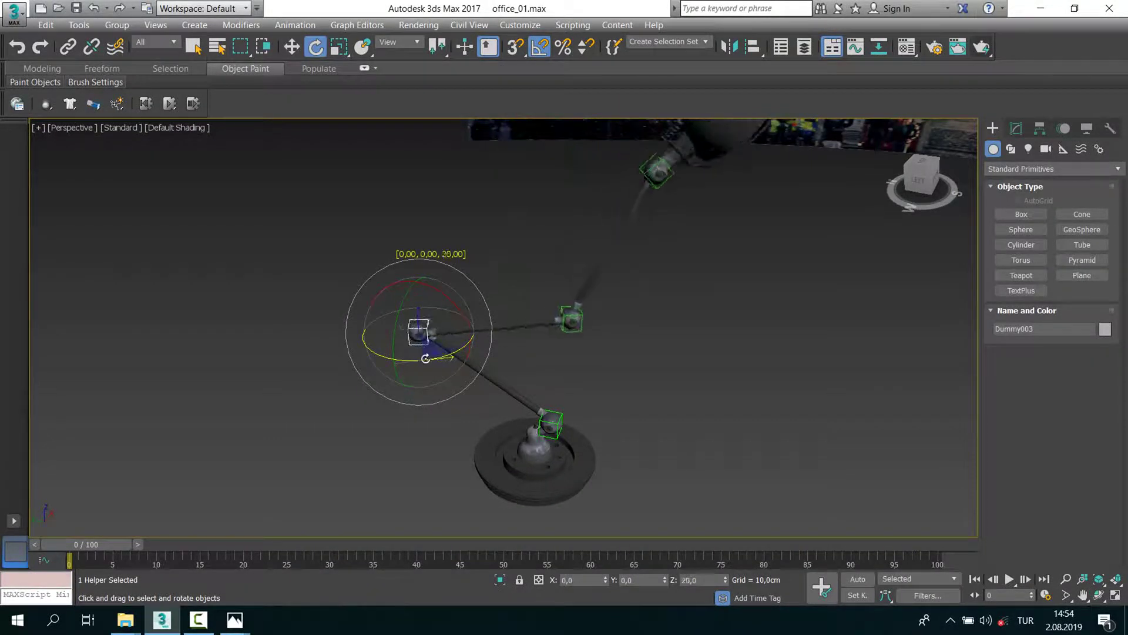
pyautogui.moveTo(381, 359); pyautogui.dragTo(464, 337)
# Step: Box-select all 32 parts of the desk lamp
pyautogui.keyDown('alt'); pyautogui.moveTo(464, 337); pyautogui.dragTo(522, 337, button='middle'); pyautogui.keyUp('alt')
pyautogui.click(564, 314)
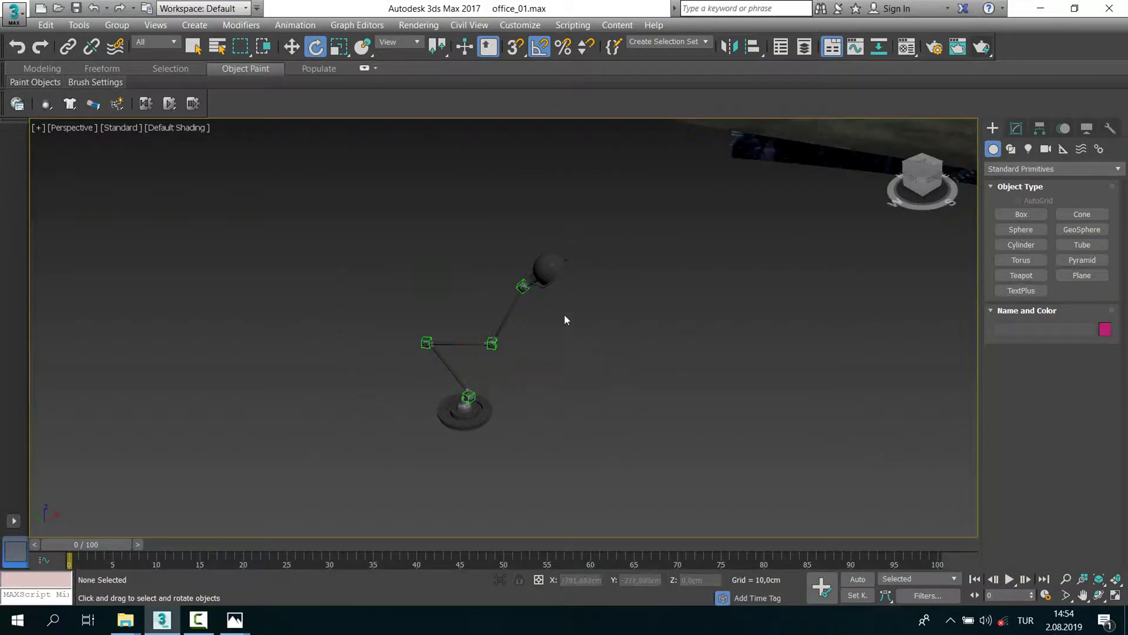
pyautogui.click(548, 279)
pyautogui.moveTo(324, 164); pyautogui.dragTo(616, 438)
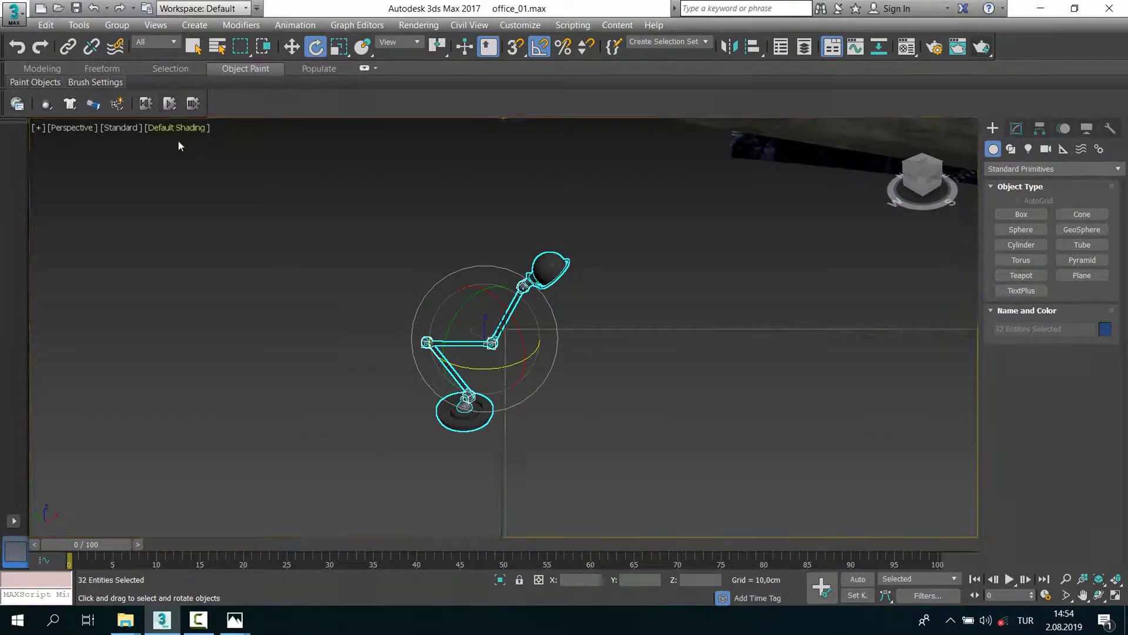
# Step: In Top view, move the lamp into the room near the left desk
pyautogui.press('t')
pyautogui.scroll(-10, 298, 187)
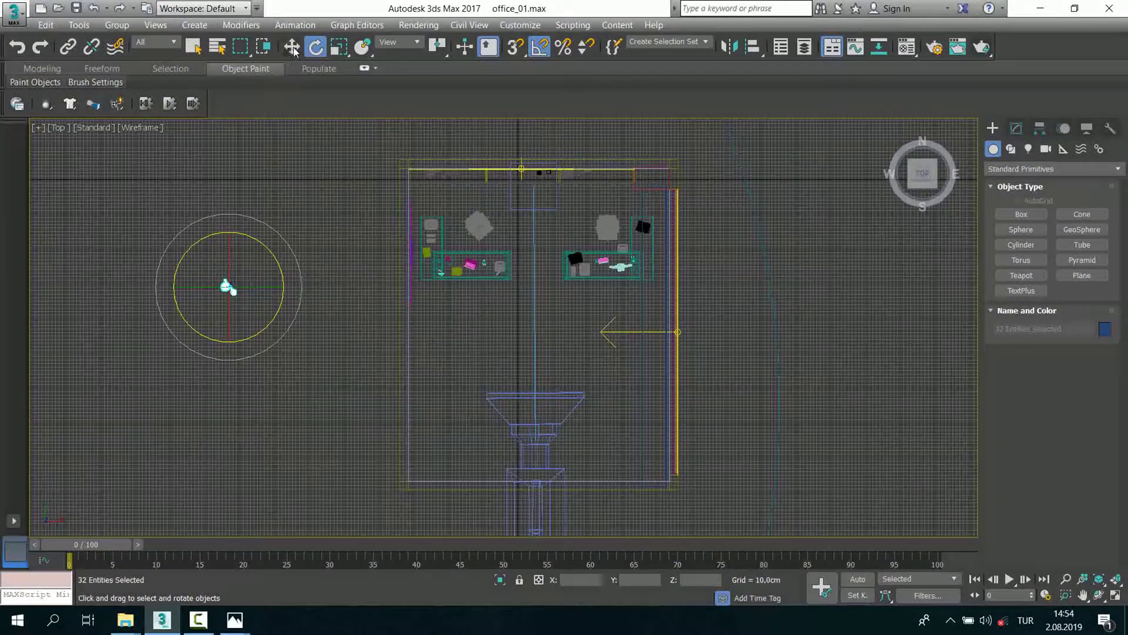
pyautogui.press('w')
pyautogui.moveTo(250, 263); pyautogui.dragTo(449, 257)
pyautogui.press('z')
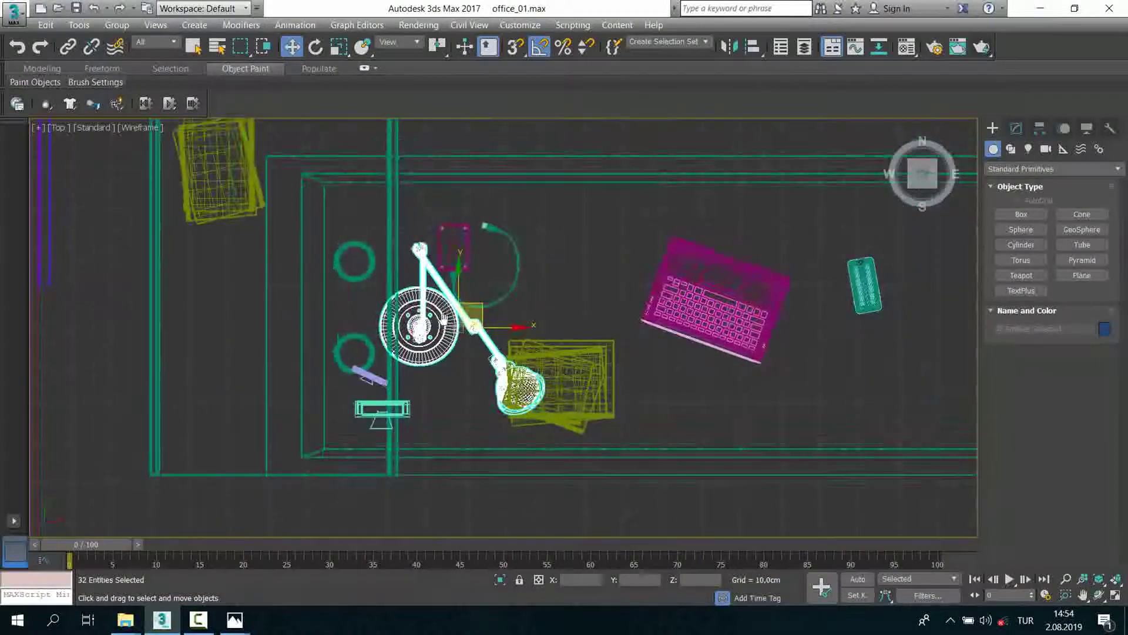
pyautogui.hotkey('alt', 'w')
pyautogui.hotkey('alt', 'w')
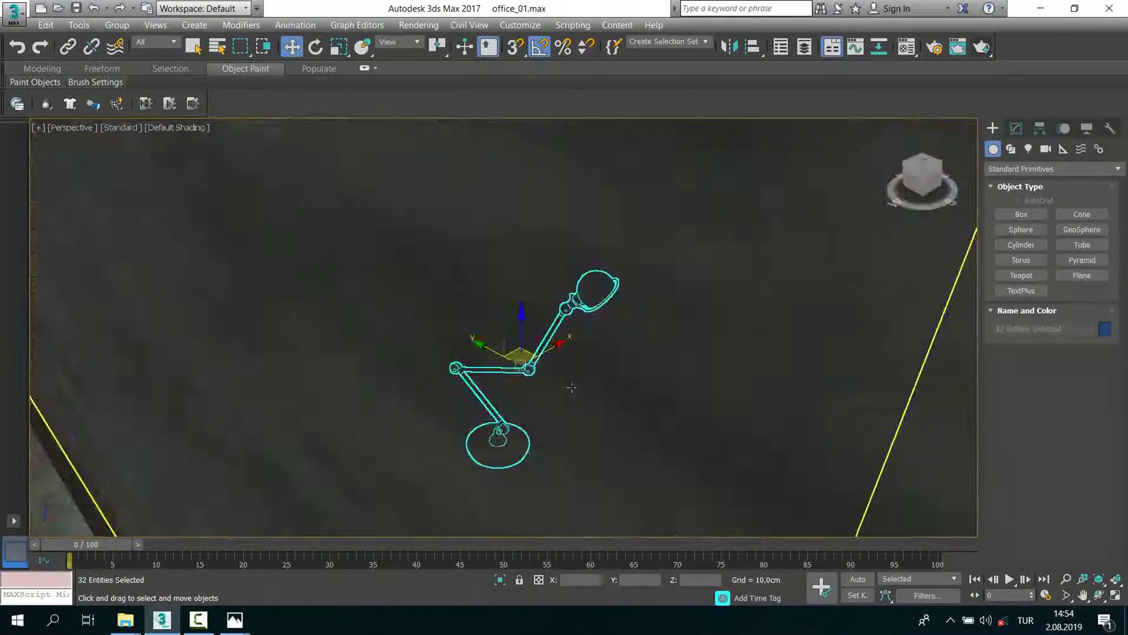
pyautogui.keyDown('alt'); pyautogui.moveTo(597, 424); pyautogui.dragTo(709, 58, button='middle'); pyautogui.keyUp('alt')
# Step: Align the lamp onto the left desk beside the book stack and laptop
pyautogui.click(752, 47)
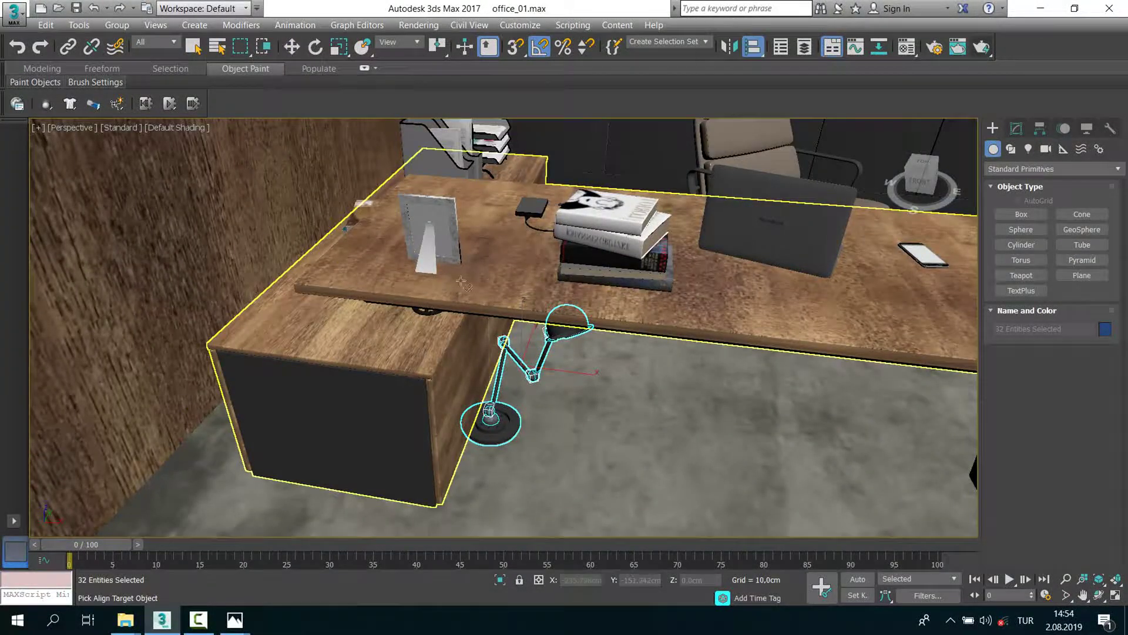
pyautogui.click(492, 282)
pyautogui.click(568, 426)
pyautogui.moveTo(558, 387)
pyautogui.keyDown('alt'); pyautogui.mouseDown(button='middle')
pyautogui.moveTo(456, 332)
pyautogui.moveTo(464, 323)
pyautogui.mouseUp(button='middle'); pyautogui.keyUp('alt')
pyautogui.scroll(-5, 455, 332)
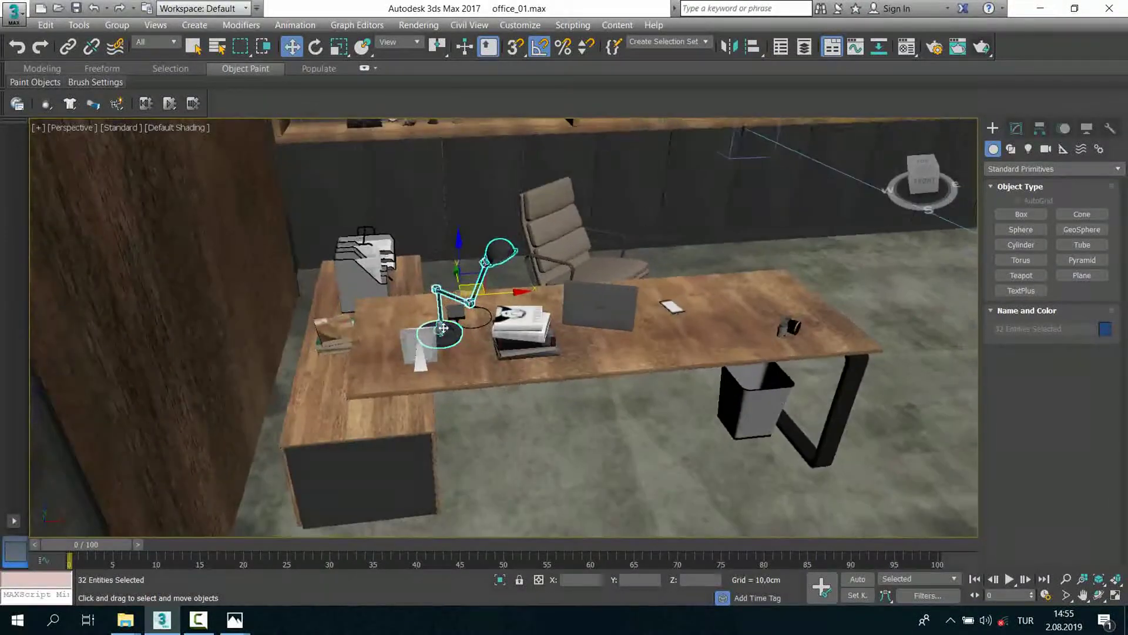
pyautogui.scroll(5, 464, 323)
pyautogui.scroll(4, 470, 319)
pyautogui.scroll(-4, 470, 319)
pyautogui.scroll(-4, 471, 319)
# Step: Hide the box enclosing the office
pyautogui.click(396, 323)
pyautogui.rightClick(405, 373)
pyautogui.click(434, 322)
pyautogui.scroll(5, 393, 332)
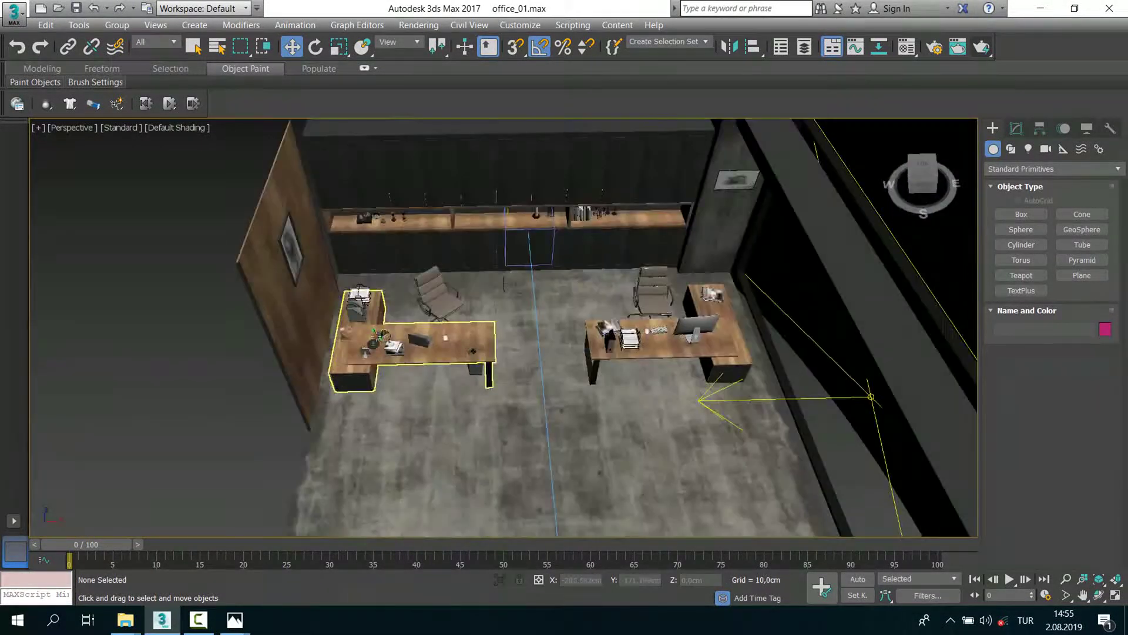
# Step: Select the lamp's base-joint helper and view the desk at eye level
pyautogui.click(382, 334)
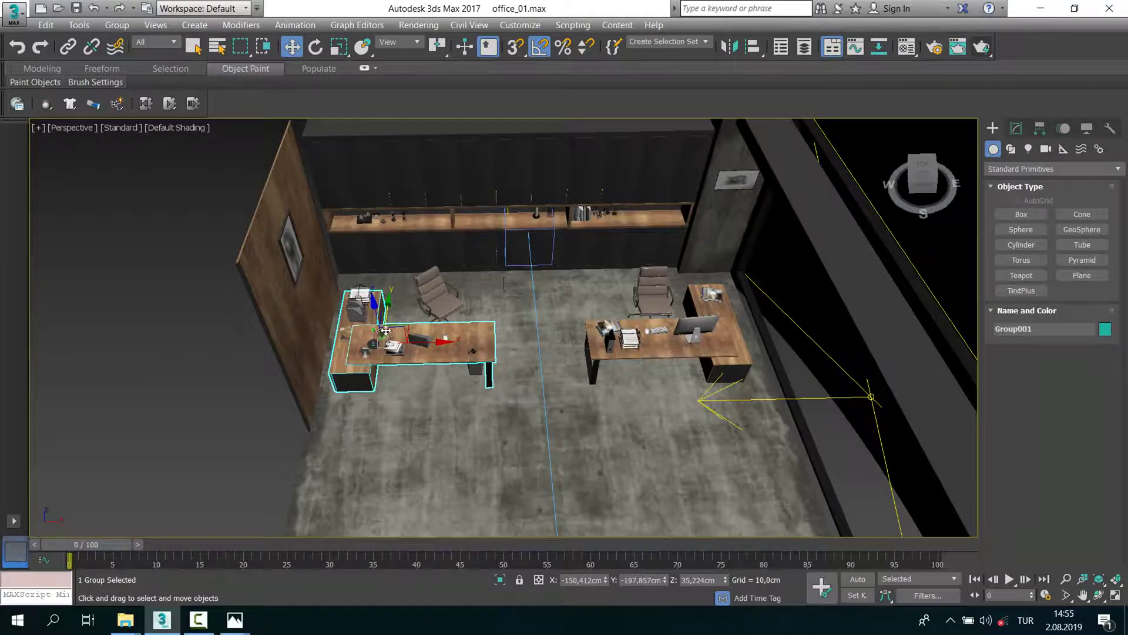
pyautogui.press('z')
pyautogui.click(355, 363)
pyautogui.press('z')
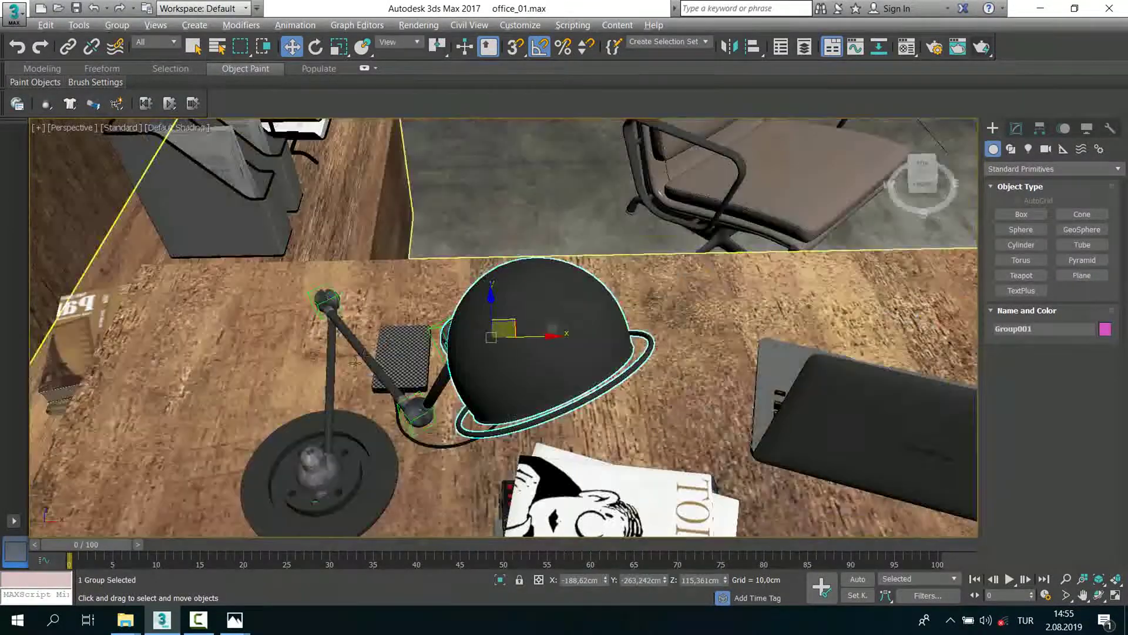
pyautogui.keyDown('alt'); pyautogui.moveTo(355, 363); pyautogui.dragTo(380, 292, button='middle'); pyautogui.keyUp('alt')
pyautogui.scroll(-5, 361, 354)
pyautogui.scroll(3, 381, 292)
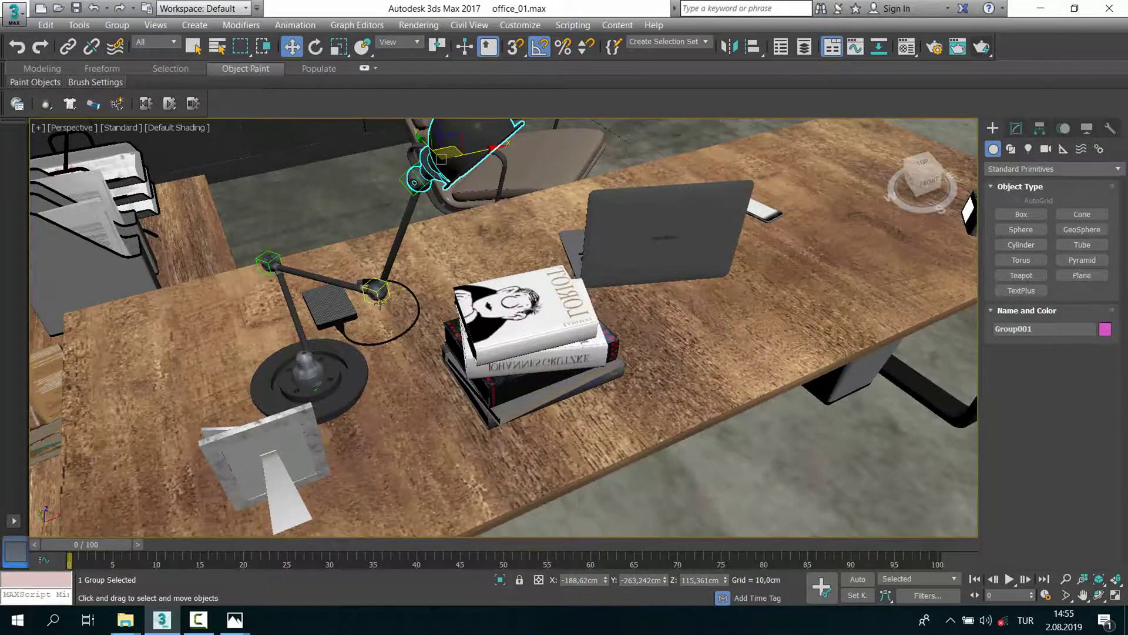
pyautogui.click(380, 305)
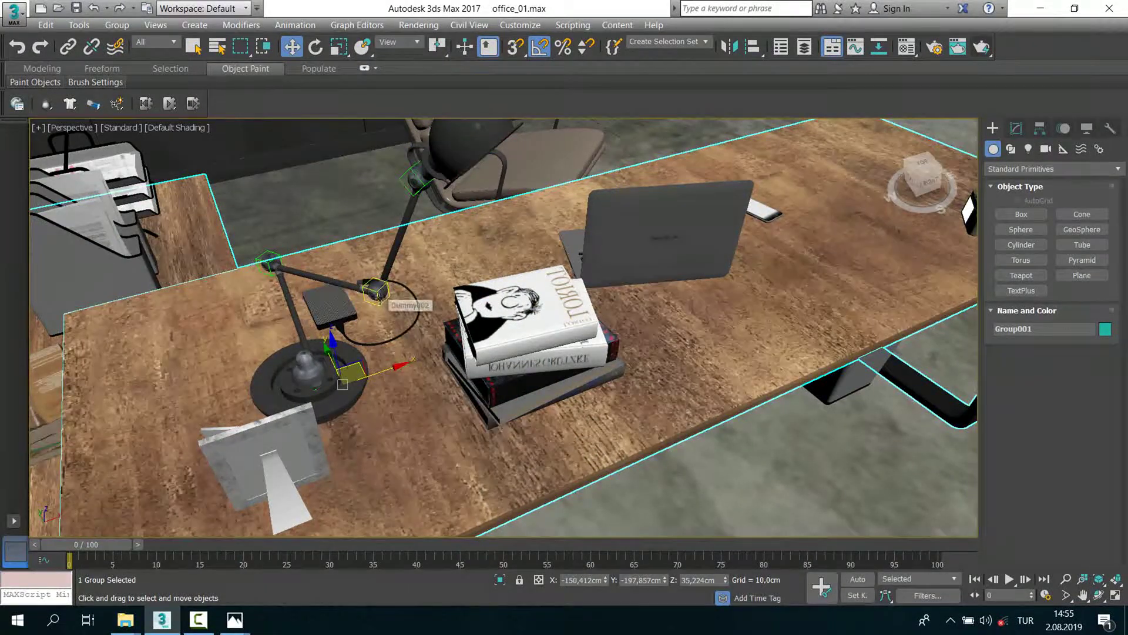
pyautogui.click(379, 299)
pyautogui.moveTo(379, 299)
pyautogui.keyDown('alt'); pyautogui.mouseDown(button='middle')
pyautogui.moveTo(386, 267)
pyautogui.moveTo(295, 121)
pyautogui.mouseUp(button='middle'); pyautogui.keyUp('alt')
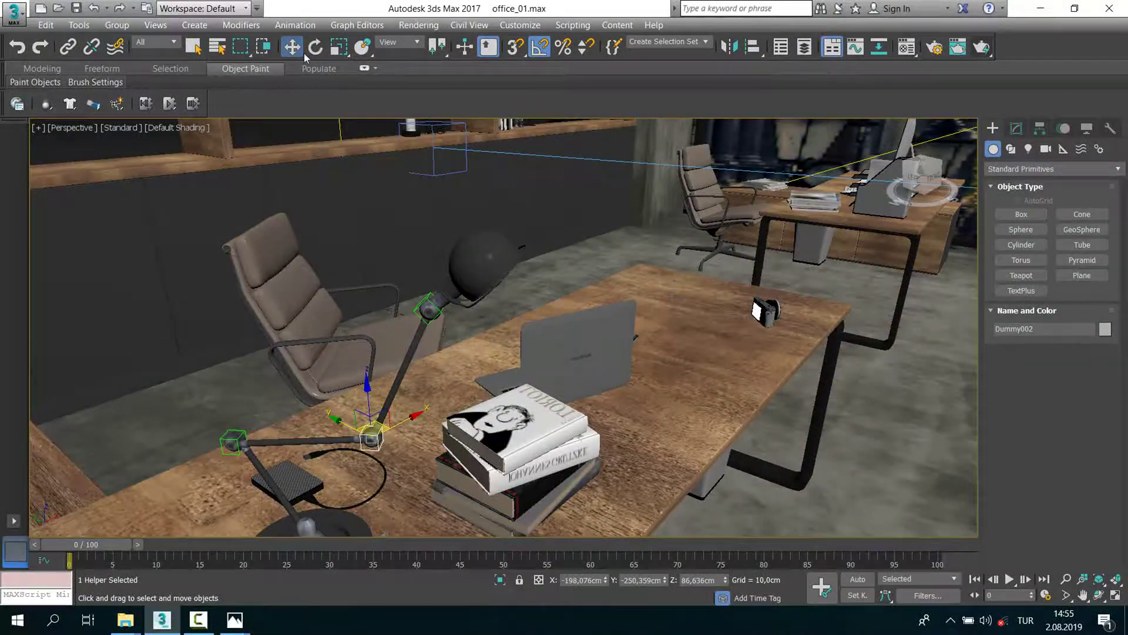
# Step: Rotate the lamp arm about base-joint helper Dummy002 by roughly 45 degrees
pyautogui.click(316, 46)
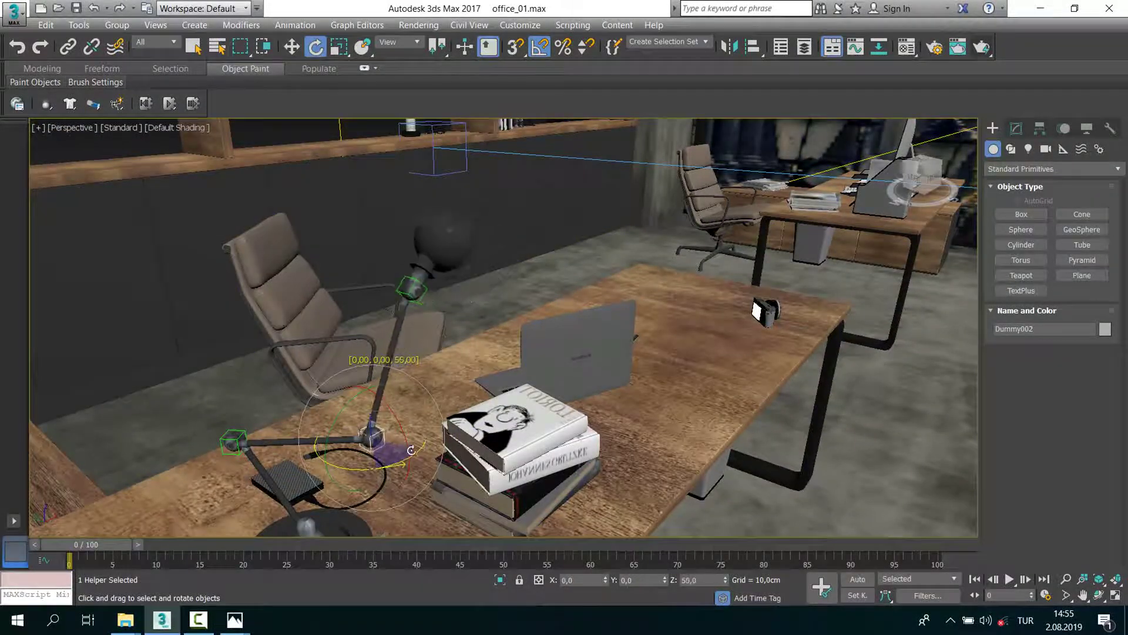
pyautogui.keyDown('alt'); pyautogui.moveTo(419, 442); pyautogui.dragTo(432, 297, button='middle'); pyautogui.keyUp('alt')
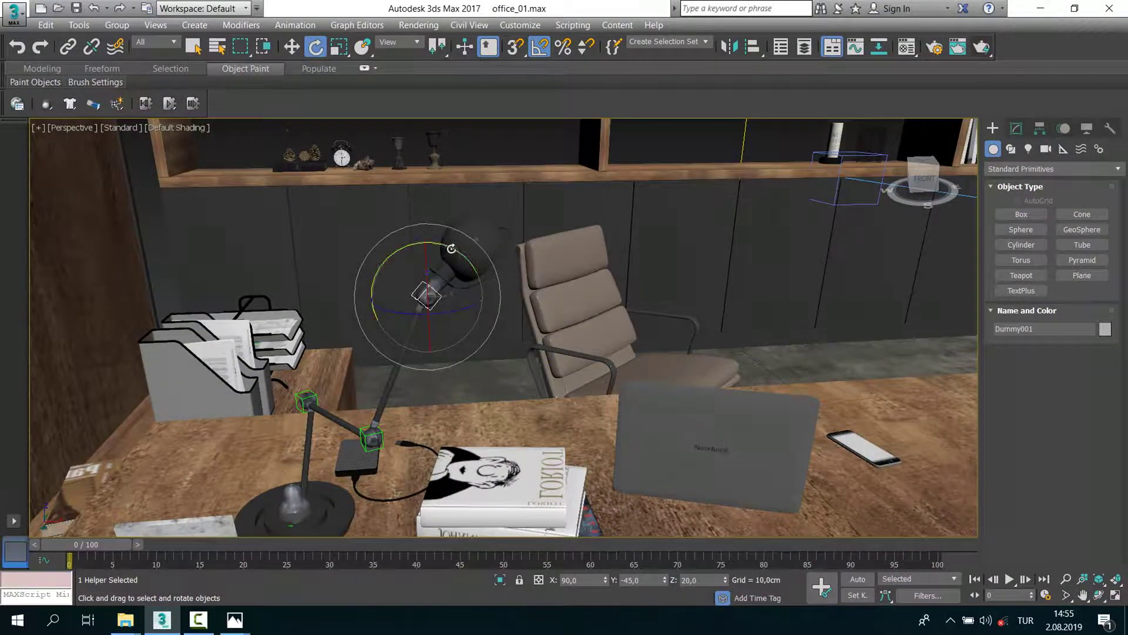
pyautogui.keyDown('alt'); pyautogui.moveTo(483, 309); pyautogui.dragTo(515, 352, button='middle'); pyautogui.keyUp('alt')
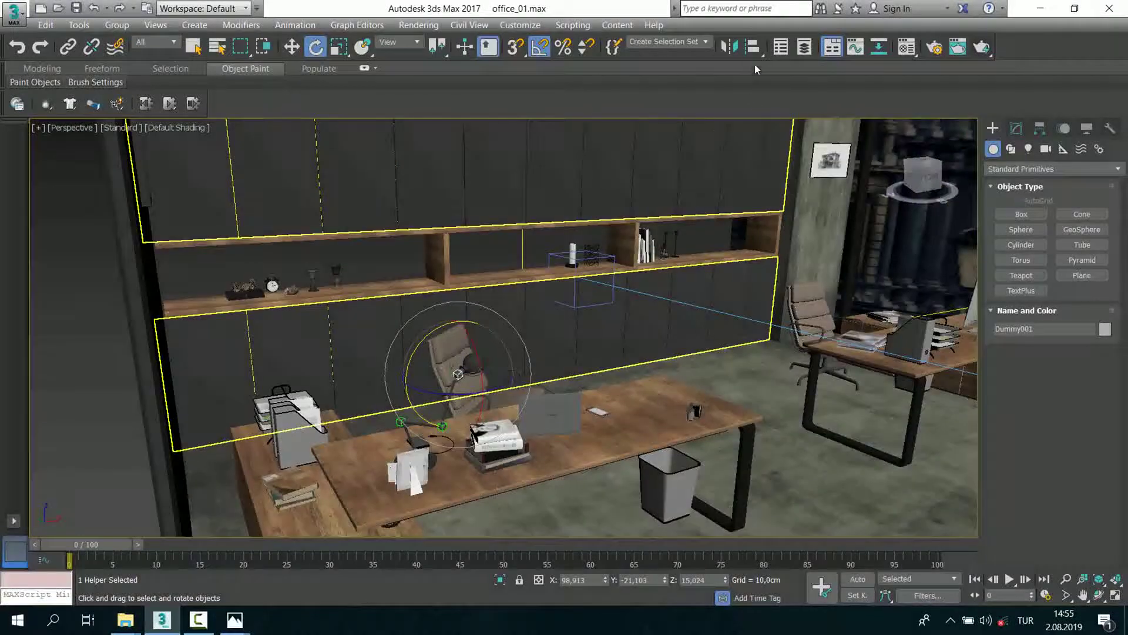
# Step: Inspect the re-angled lamp in Top view, selecting and clearing its parts
pyautogui.hotkey('alt', 'w')
pyautogui.hotkey('alt', 'w')
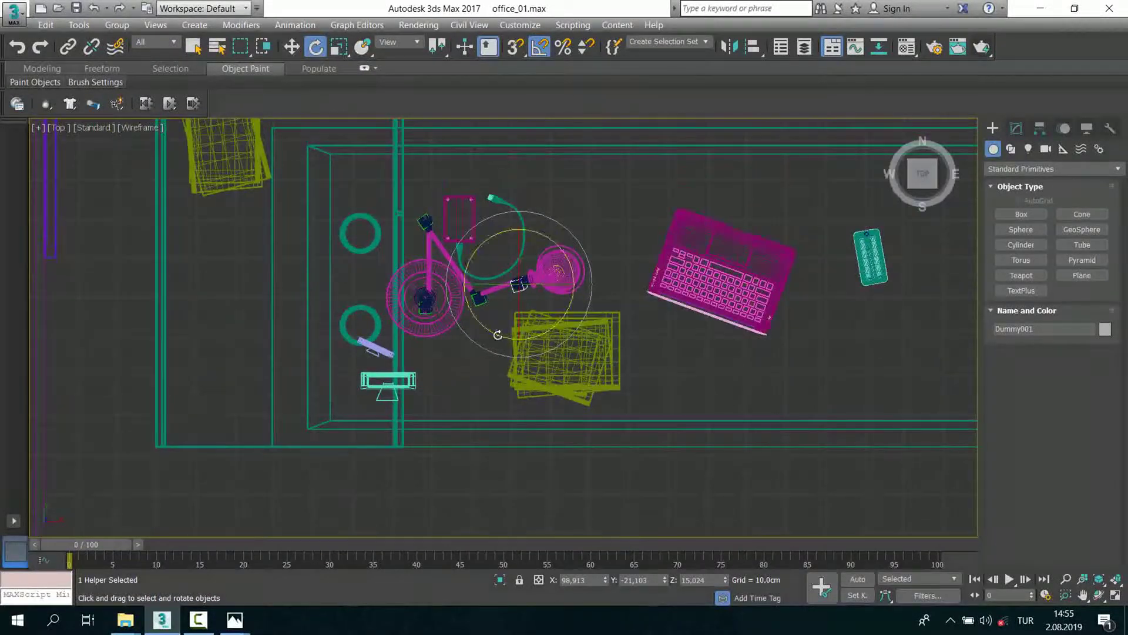
pyautogui.click(476, 379)
pyautogui.click(424, 298)
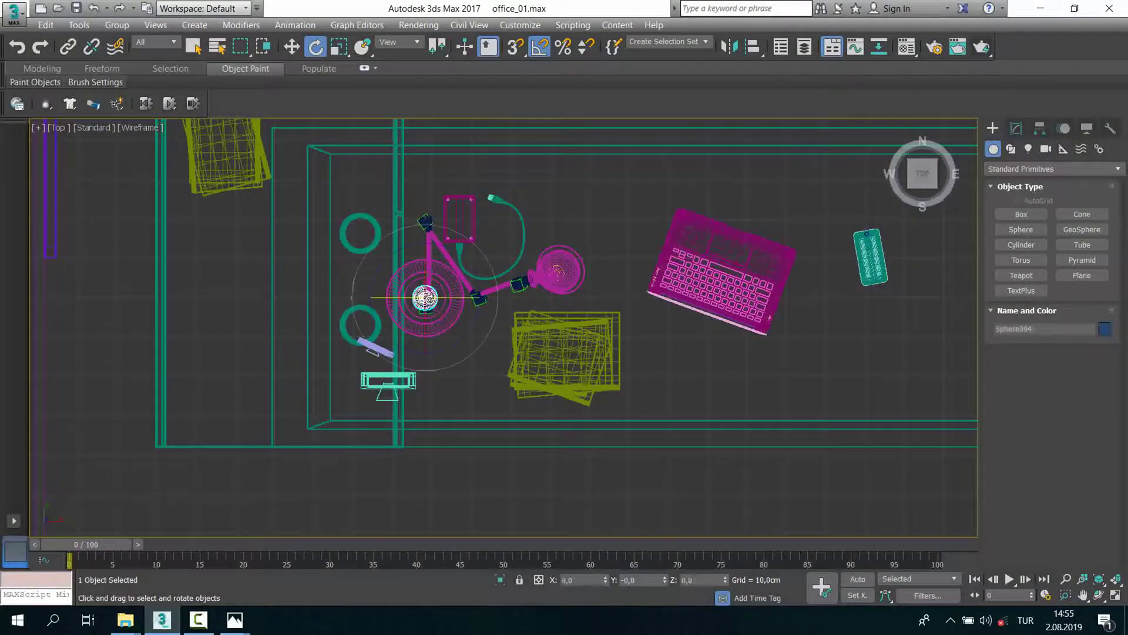
pyautogui.click(475, 391)
pyautogui.click(555, 272)
pyautogui.click(461, 196)
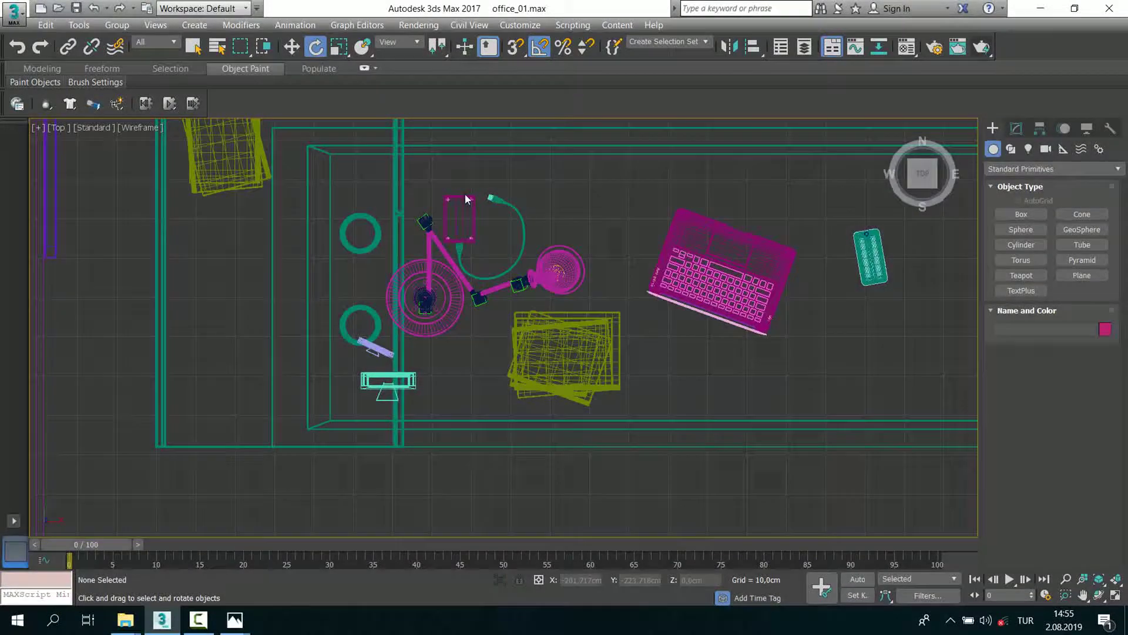
pyautogui.click(291, 47)
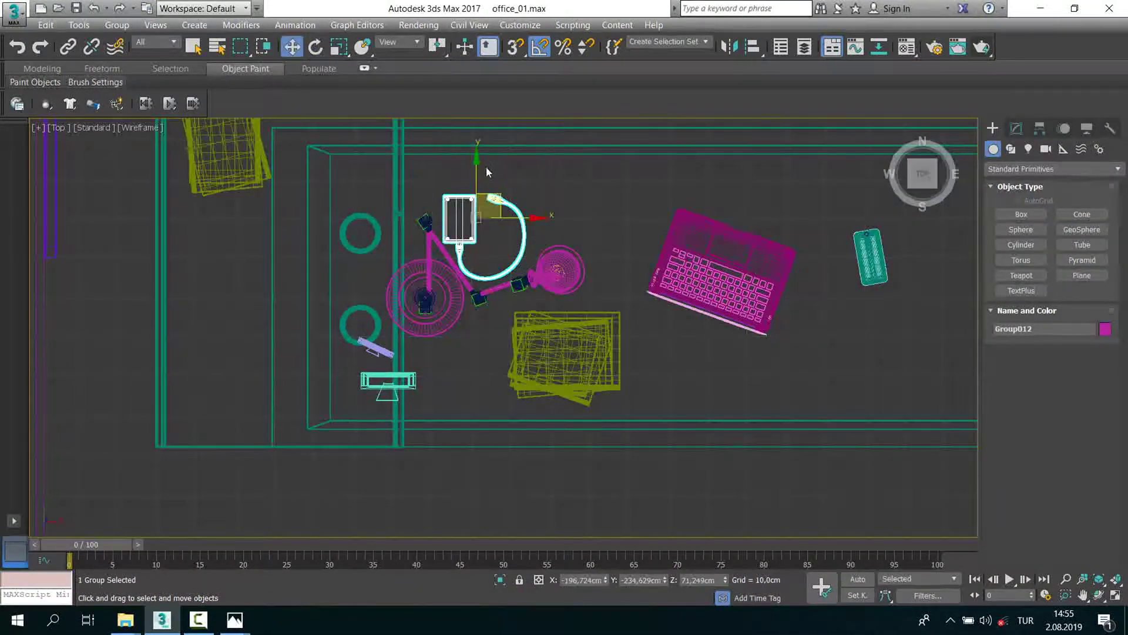
# Step: Move the tablet-and-cable group up and the yellow paper stack to the lower right
pyautogui.moveTo(500, 193)
pyautogui.mouseDown()
pyautogui.moveTo(650, 170)
pyautogui.moveTo(678, 147)
pyautogui.mouseUp()
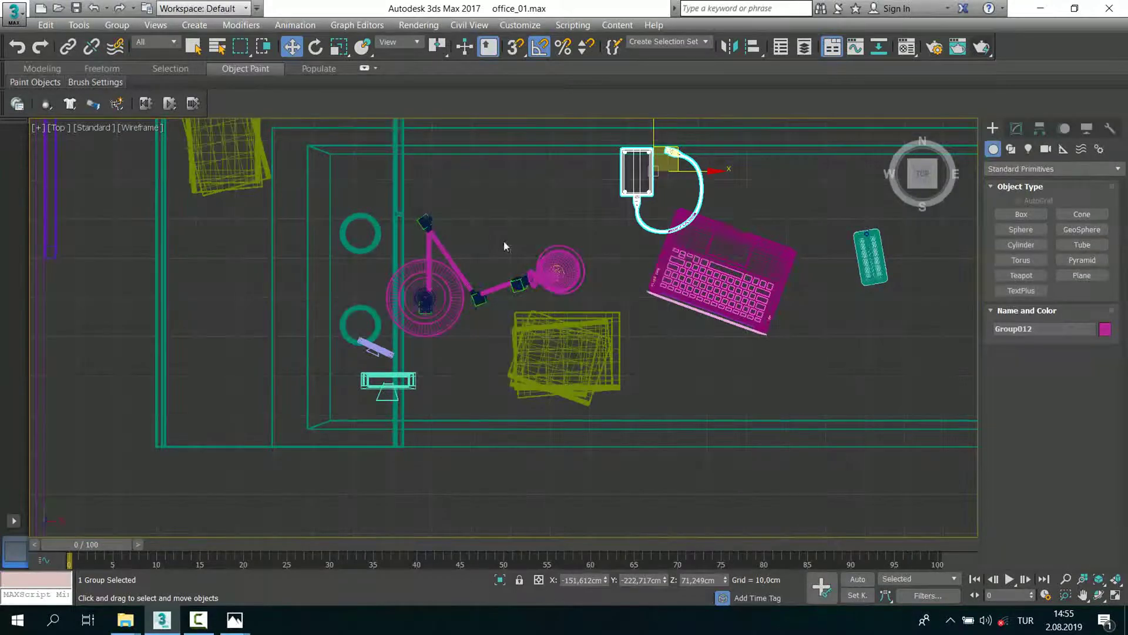
pyautogui.click(493, 259)
pyautogui.click(424, 296)
pyautogui.click(565, 353)
pyautogui.moveTo(573, 339)
pyautogui.mouseDown()
pyautogui.moveTo(694, 411)
pyautogui.moveTo(752, 429)
pyautogui.mouseUp()
pyautogui.click(561, 354)
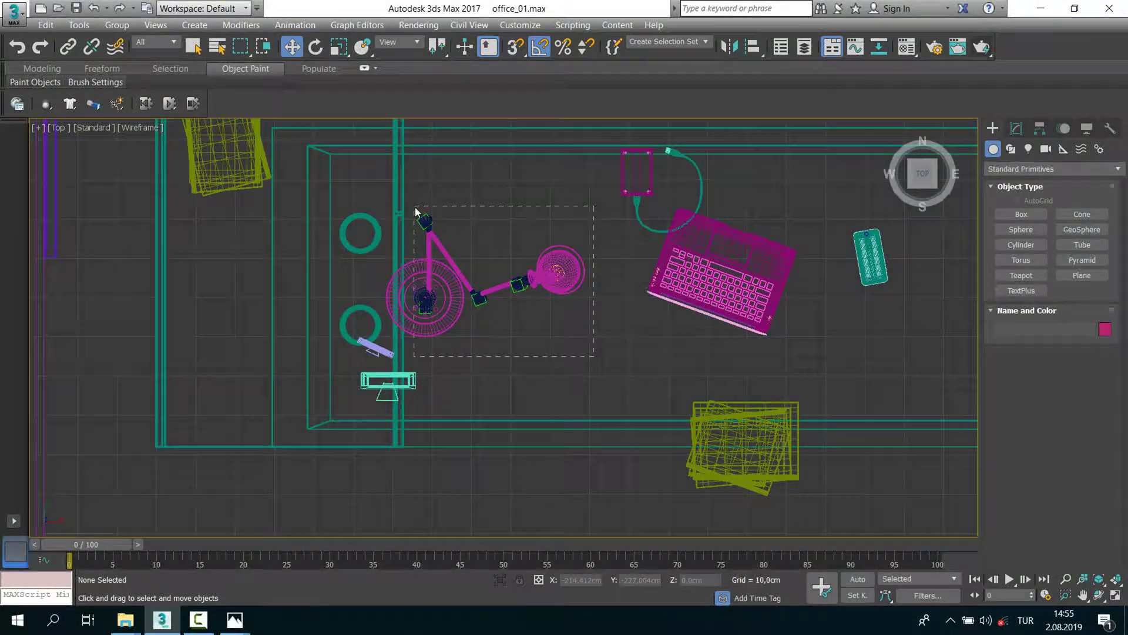
# Step: Group all the desk lamp parts into a single group
pyautogui.moveTo(414, 206); pyautogui.dragTo(416, 207)
pyautogui.click(117, 24)
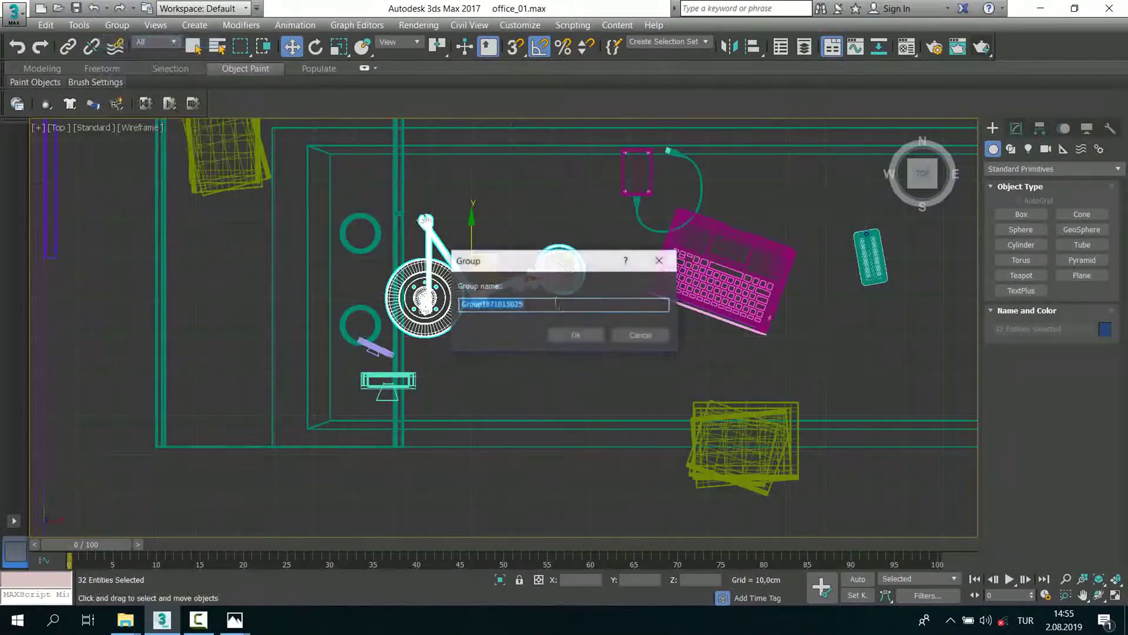
pyautogui.click(574, 335)
# Step: Shift-drag a copy of the lamp group onto the right desk
pyautogui.moveTo(536, 333); pyautogui.dragTo(500, 336, button='middle')
pyautogui.scroll(-4, 500, 337)
pyautogui.keyDown('shift'); pyautogui.moveTo(380, 330); pyautogui.dragTo(821, 345); pyautogui.keyUp('shift')
pyautogui.click(573, 369)
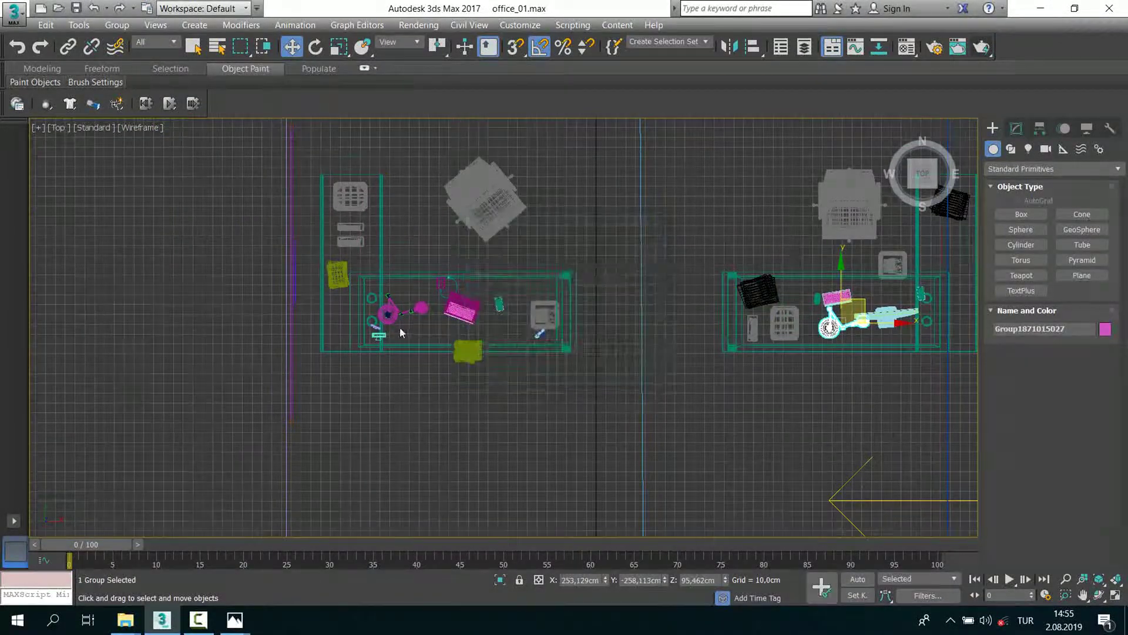
# Step: Move the yellow papers beside the lamp and the magenta charger to the left
pyautogui.scroll(5, 400, 327)
pyautogui.moveTo(561, 390); pyautogui.dragTo(420, 321)
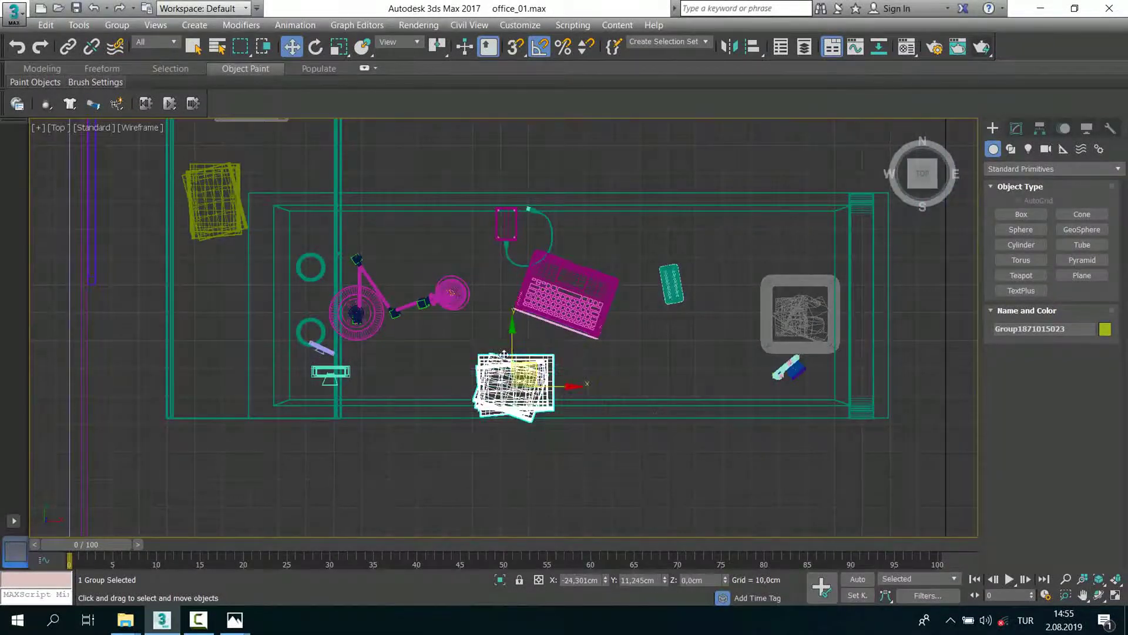
pyautogui.click(510, 232)
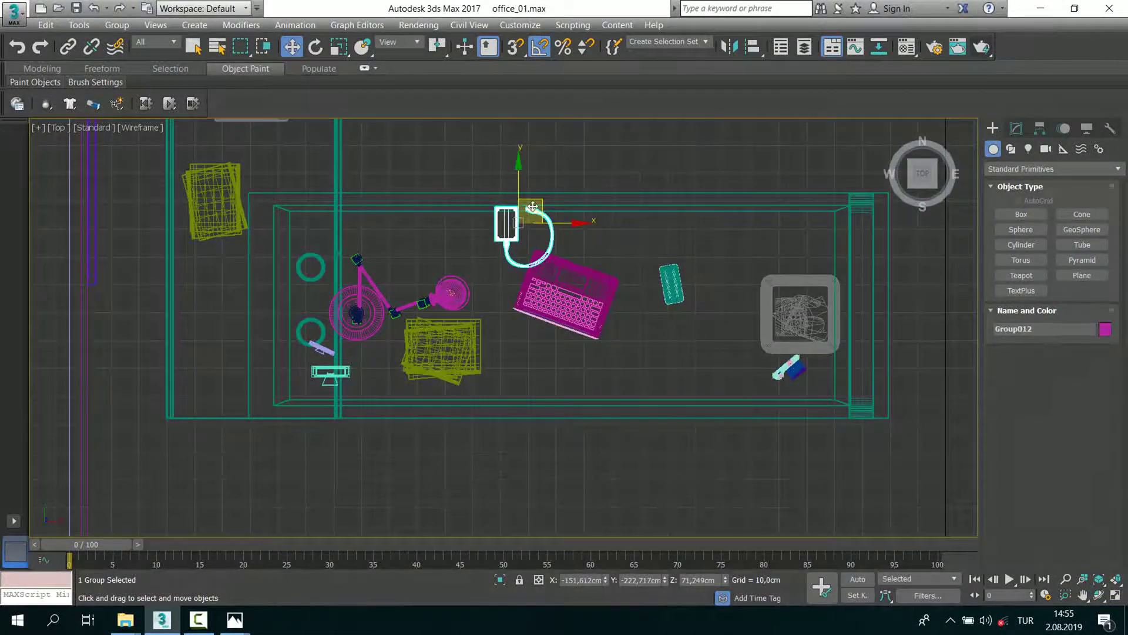
pyautogui.moveTo(541, 203); pyautogui.dragTo(432, 228)
pyautogui.hotkey('alt', 'w')
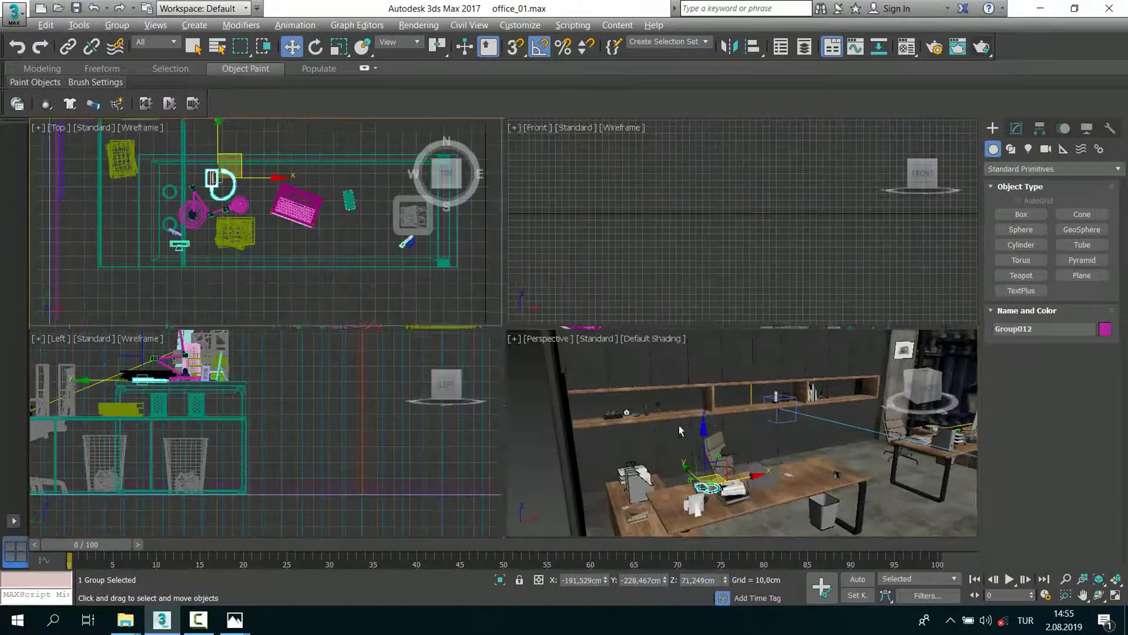
# Step: Orbit the perspective view to find and select the copied lamp on the right desk
pyautogui.middleClick(650, 435)
pyautogui.hotkey('alt', 'w')
pyautogui.keyDown('alt'); pyautogui.moveTo(651, 435); pyautogui.dragTo(688, 377, button='middle'); pyautogui.keyUp('alt')
pyautogui.scroll(5, 689, 376)
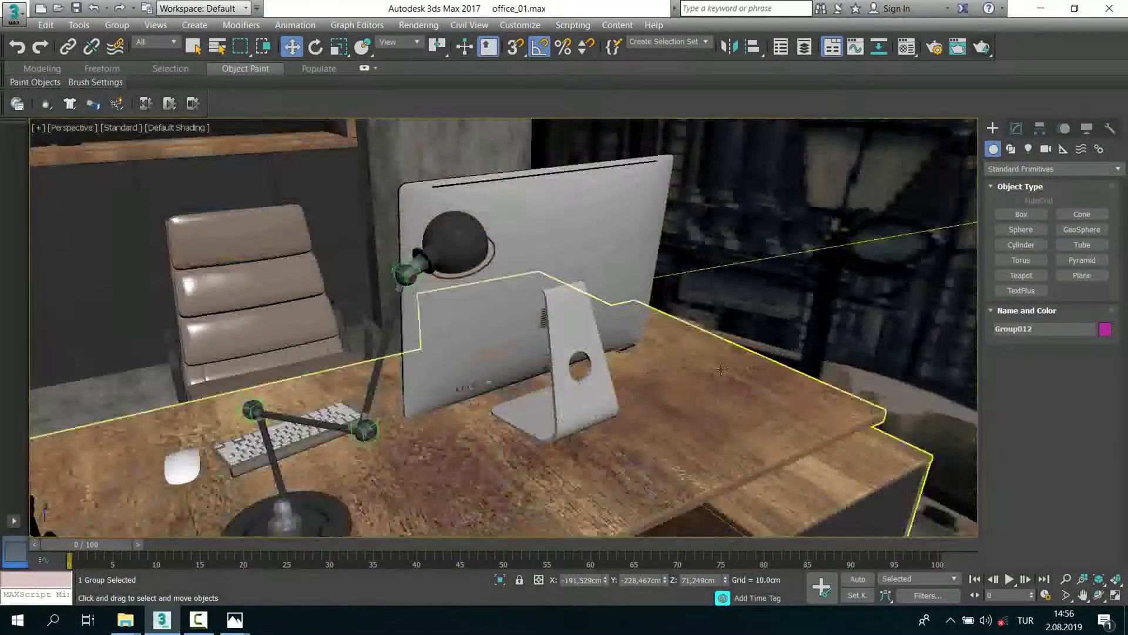
pyautogui.scroll(-5, 689, 377)
pyautogui.moveTo(689, 377)
pyautogui.keyDown('alt'); pyautogui.mouseDown(button='middle')
pyautogui.moveTo(367, 328)
pyautogui.moveTo(322, 343)
pyautogui.moveTo(405, 364)
pyautogui.mouseUp(button='middle'); pyautogui.keyUp('alt')
pyautogui.scroll(4, 367, 328)
pyautogui.click(366, 328)
# Step: In Top view, slide the copied lamp left along the right desk
pyautogui.hotkey('alt', 'w')
pyautogui.hotkey('alt', 'w')
pyautogui.scroll(-3, 335, 284)
pyautogui.moveTo(700, 323); pyautogui.dragTo(306, 359, button='middle')
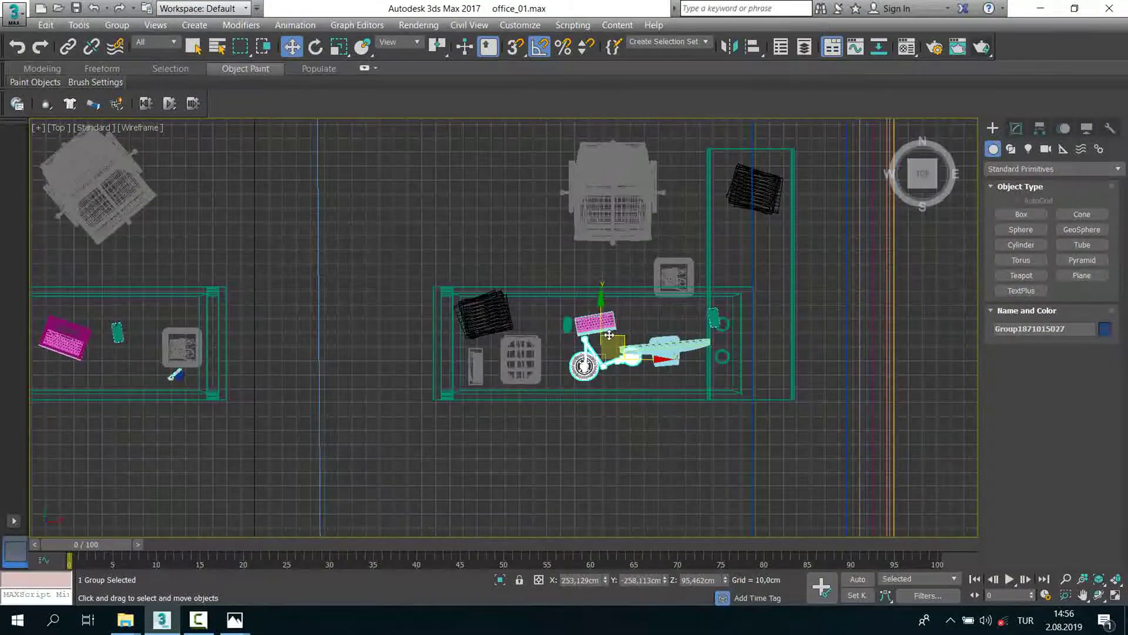
pyautogui.moveTo(620, 336); pyautogui.dragTo(488, 353)
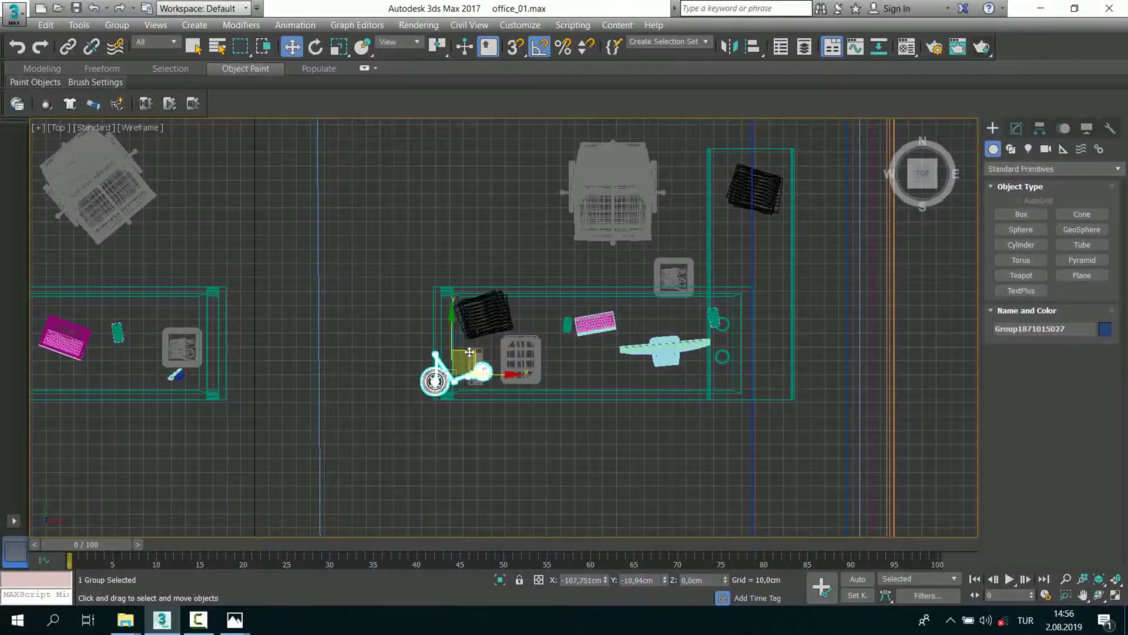
pyautogui.scroll(3, 521, 363)
# Step: Shift the chair and bin to the right and nudge the lamp up-right
pyautogui.click(520, 363)
pyautogui.keyDown('ctrl'); pyautogui.click(451, 359); pyautogui.keyUp('ctrl')
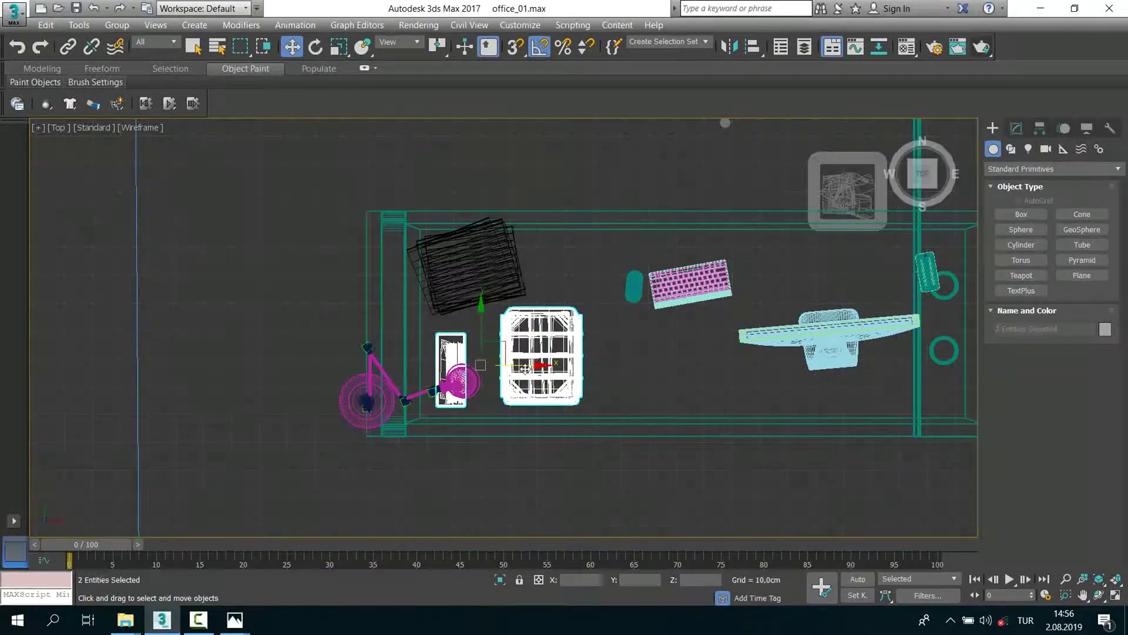
pyautogui.moveTo(543, 368)
pyautogui.mouseDown()
pyautogui.moveTo(589, 368)
pyautogui.moveTo(565, 368)
pyautogui.mouseUp()
pyautogui.click(657, 372)
pyautogui.click(510, 368)
pyautogui.click(462, 382)
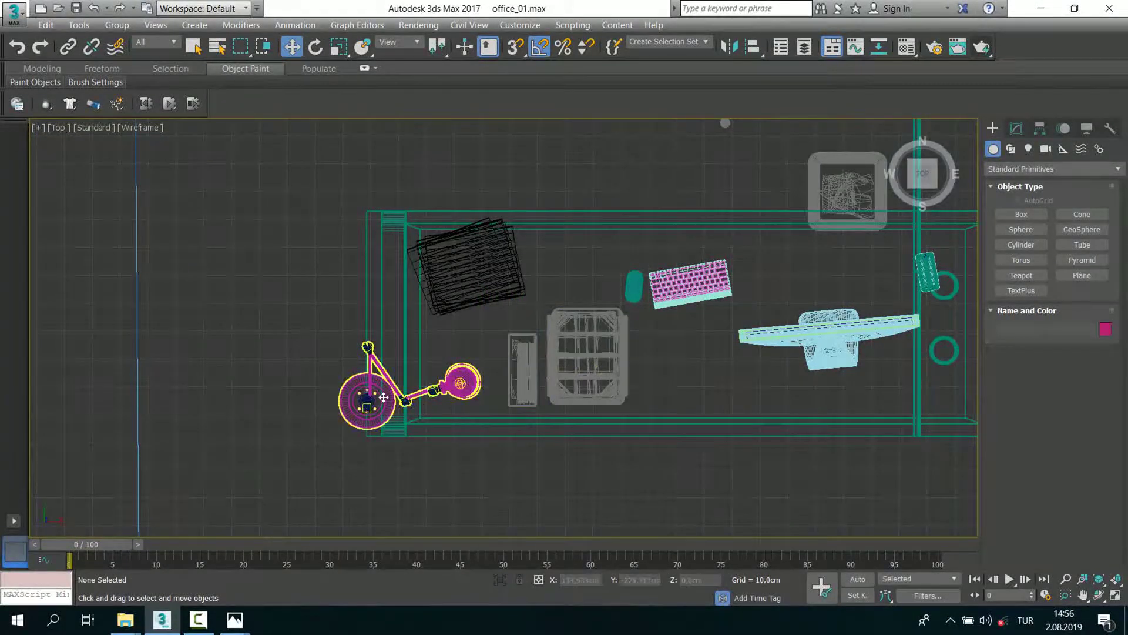
pyautogui.moveTo(434, 361); pyautogui.dragTo(487, 342)
# Step: Switch to the office camera view with safe frame on and reselect the lamp
pyautogui.hotkey('alt', 'w')
pyautogui.press('c')
pyautogui.hotkey('alt', 'w')
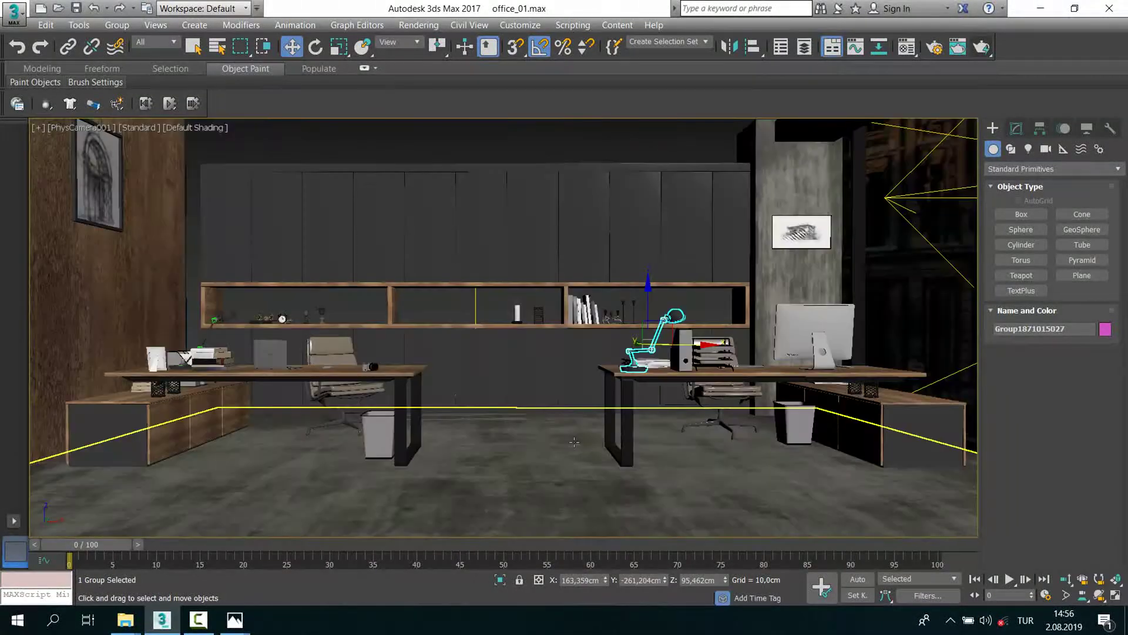
pyautogui.hotkey('shift', 'f')
pyautogui.click(574, 442)
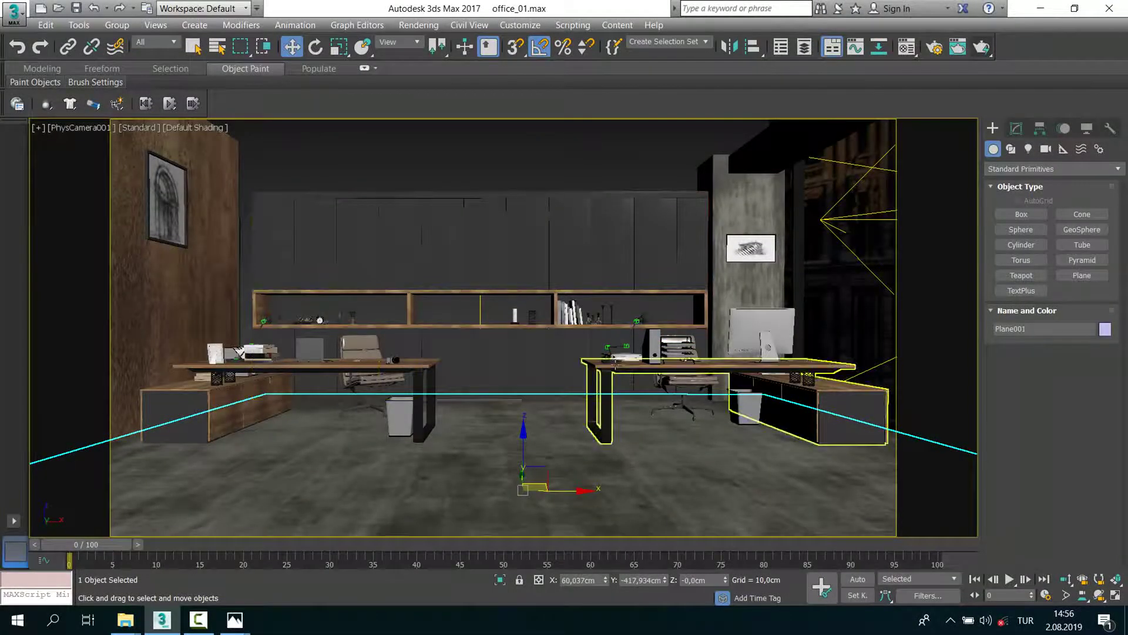
pyautogui.click(607, 360)
# Step: Rotate the copied lamp 30 degrees and start a 1500 x 797 test render
pyautogui.click(317, 46)
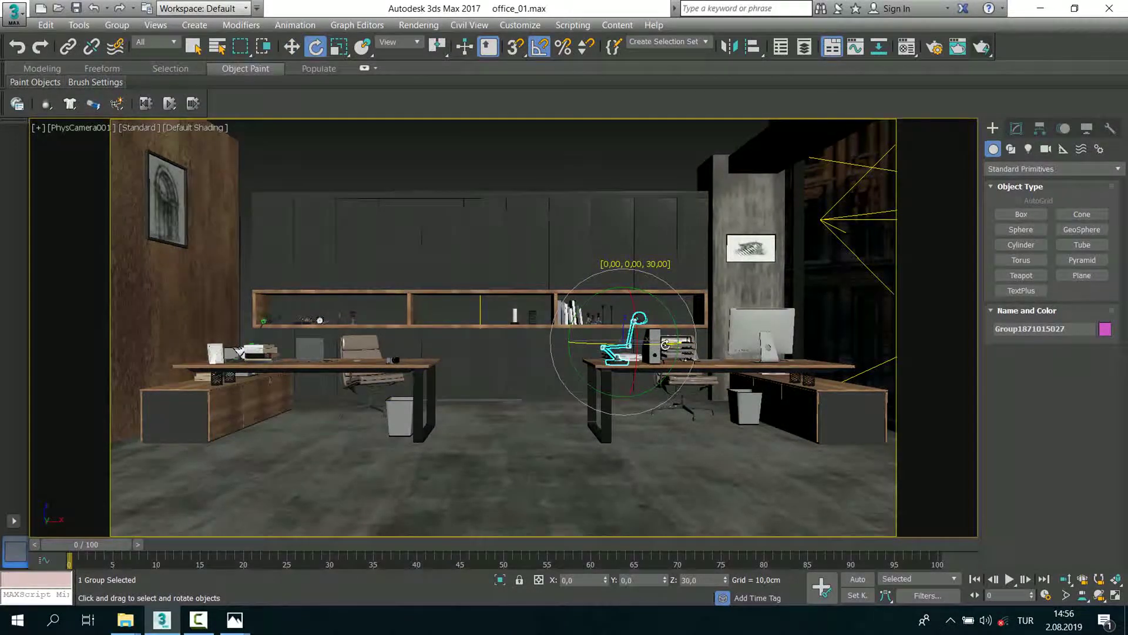
pyautogui.hotkey('alt', 'w')
pyautogui.hotkey('alt', 'w')
pyautogui.hotkey('alt', 'w')
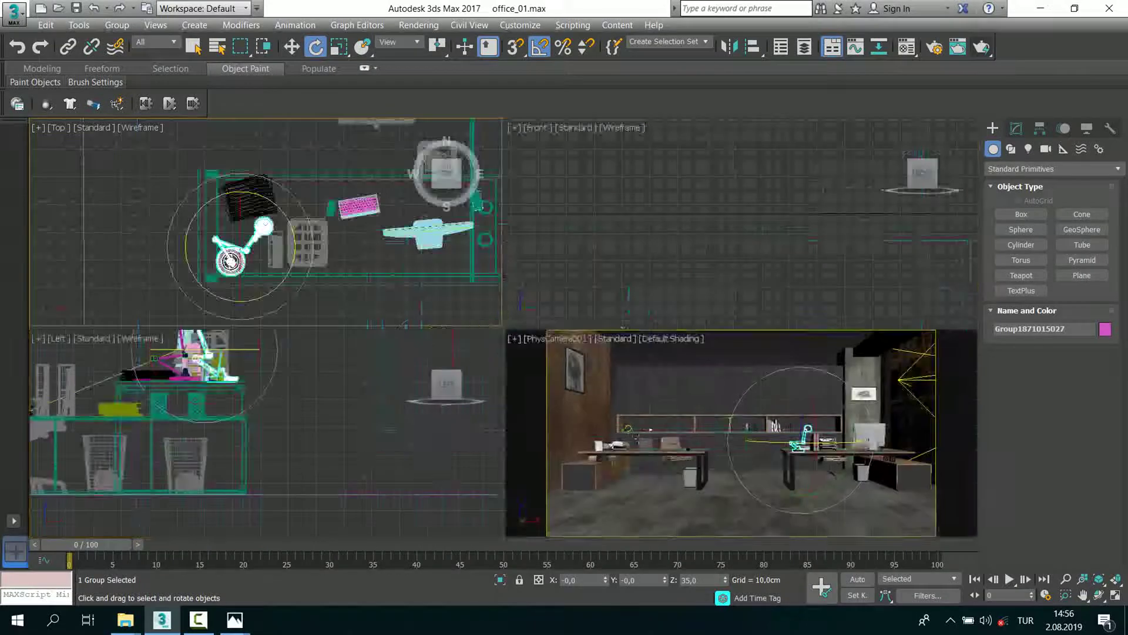
pyautogui.hotkey('alt', 'w')
pyautogui.click(781, 350)
pyautogui.rightClick(551, 376)
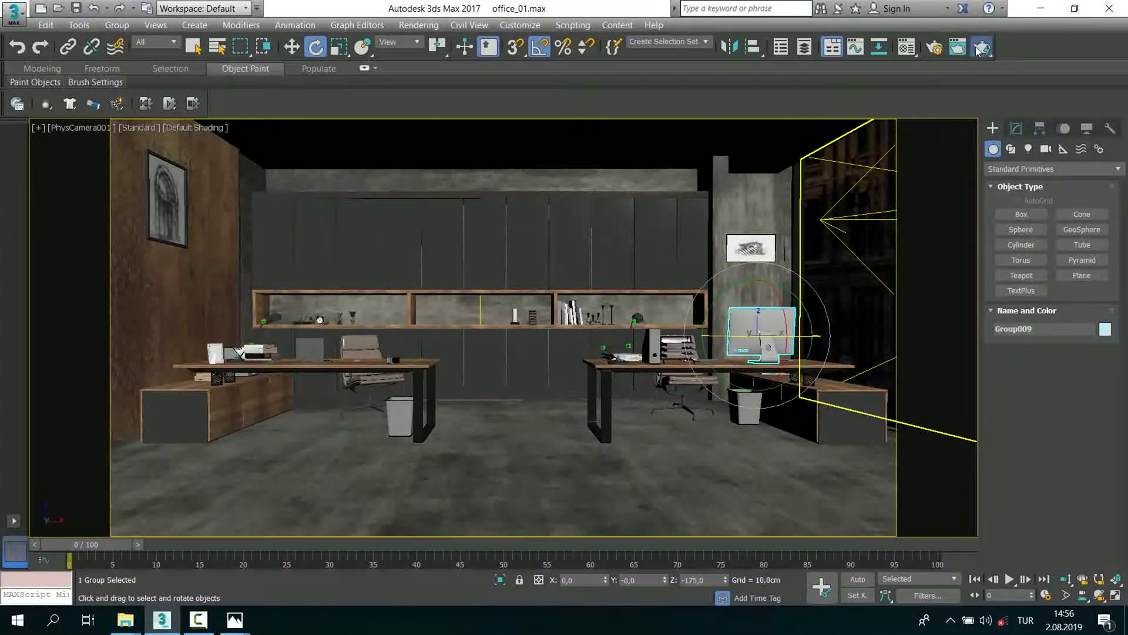
pyautogui.click(981, 48)
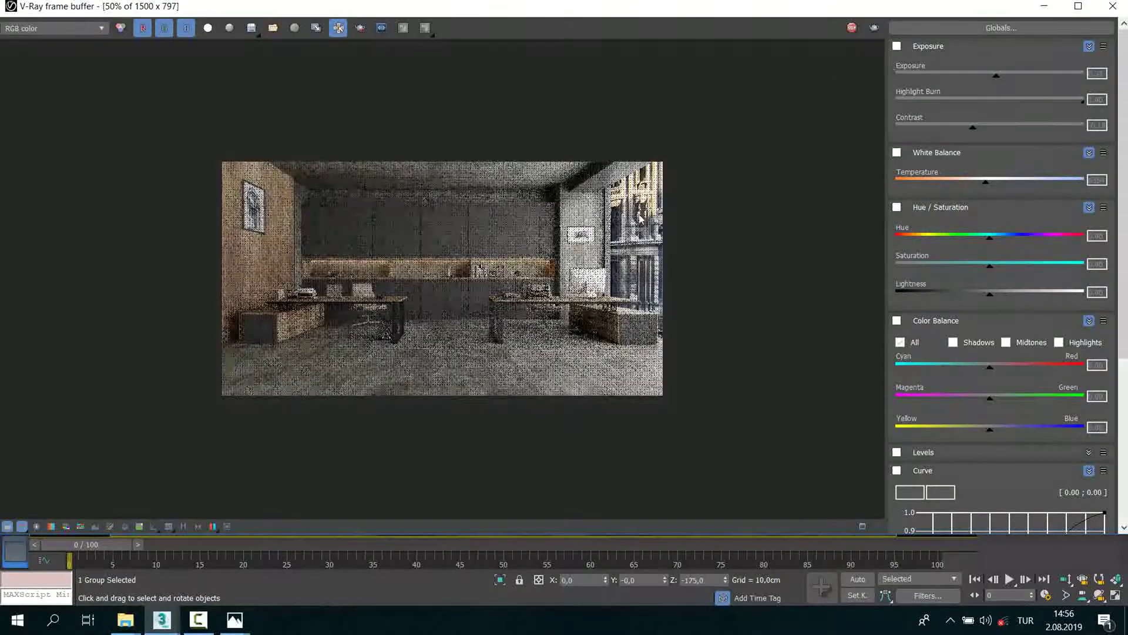
# Step: Zoom around the V-Ray frame buffer to inspect the lamps, then close it
pyautogui.scroll(2, 300, 289)
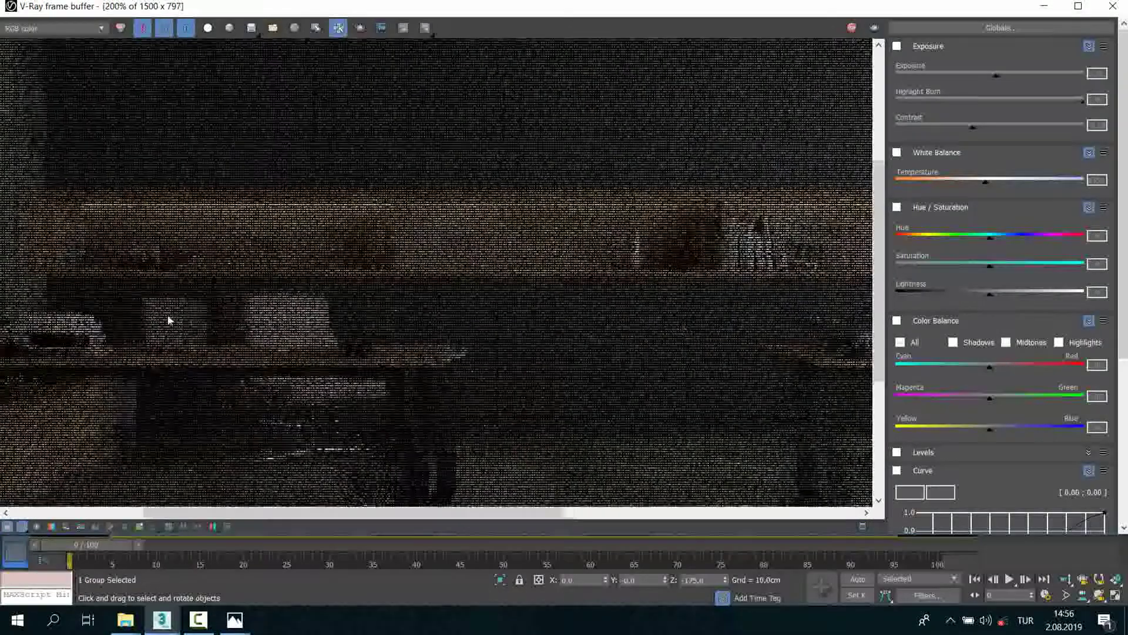
pyautogui.scroll(1, 176, 317)
pyautogui.scroll(-2, 212, 294)
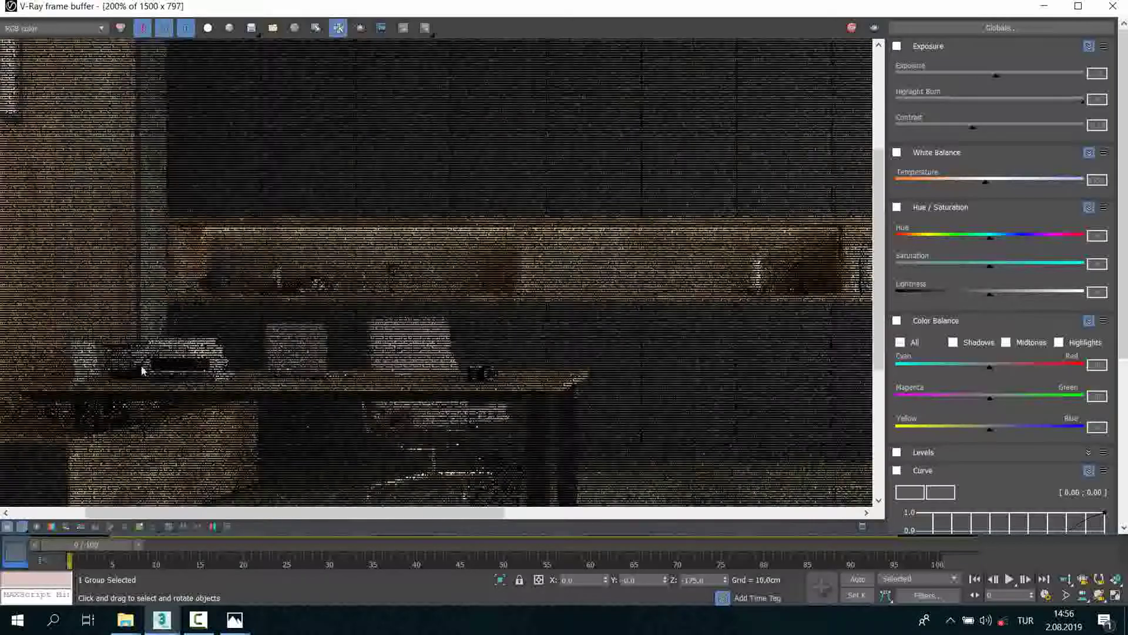
pyautogui.scroll(2, 197, 313)
pyautogui.scroll(-1, 197, 313)
pyautogui.scroll(-1, 197, 313)
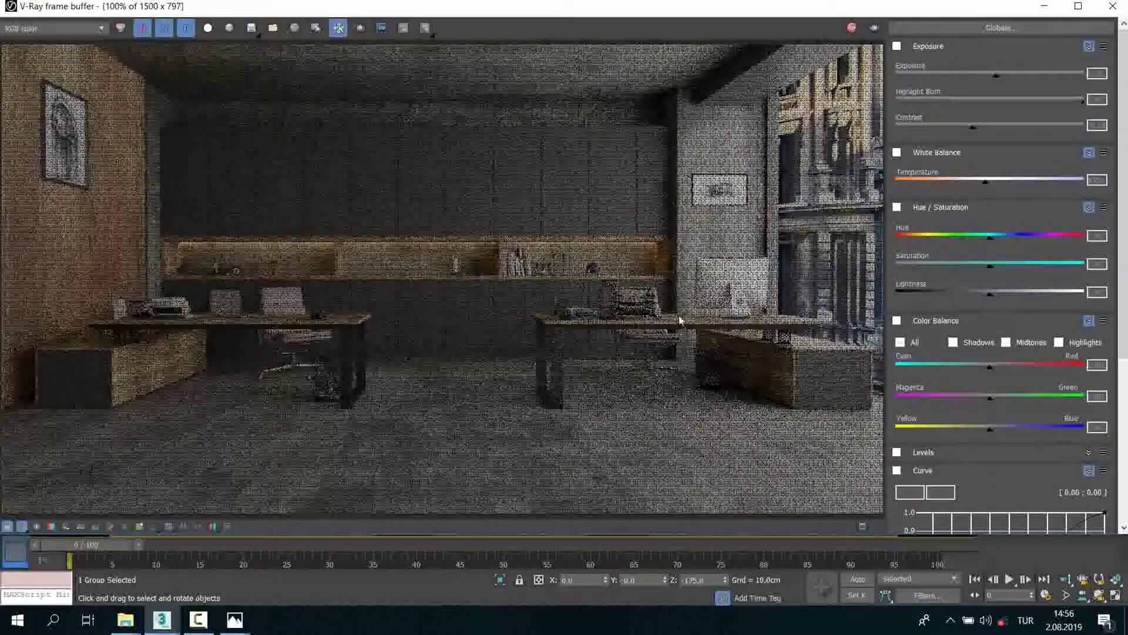
pyautogui.scroll(2, 598, 310)
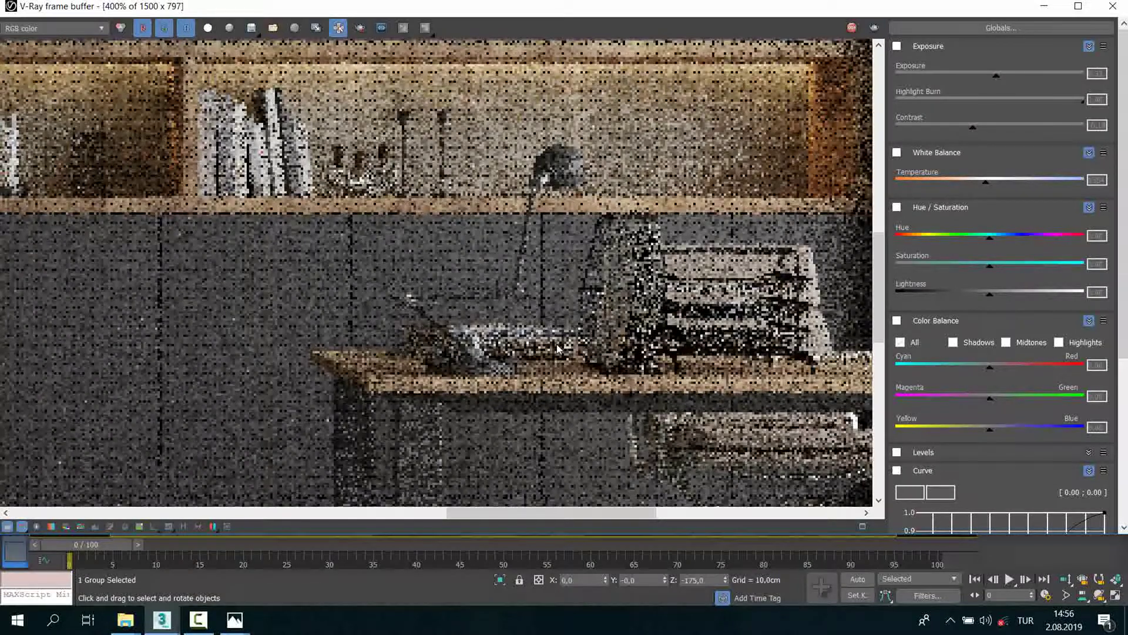
pyautogui.scroll(-2, 557, 348)
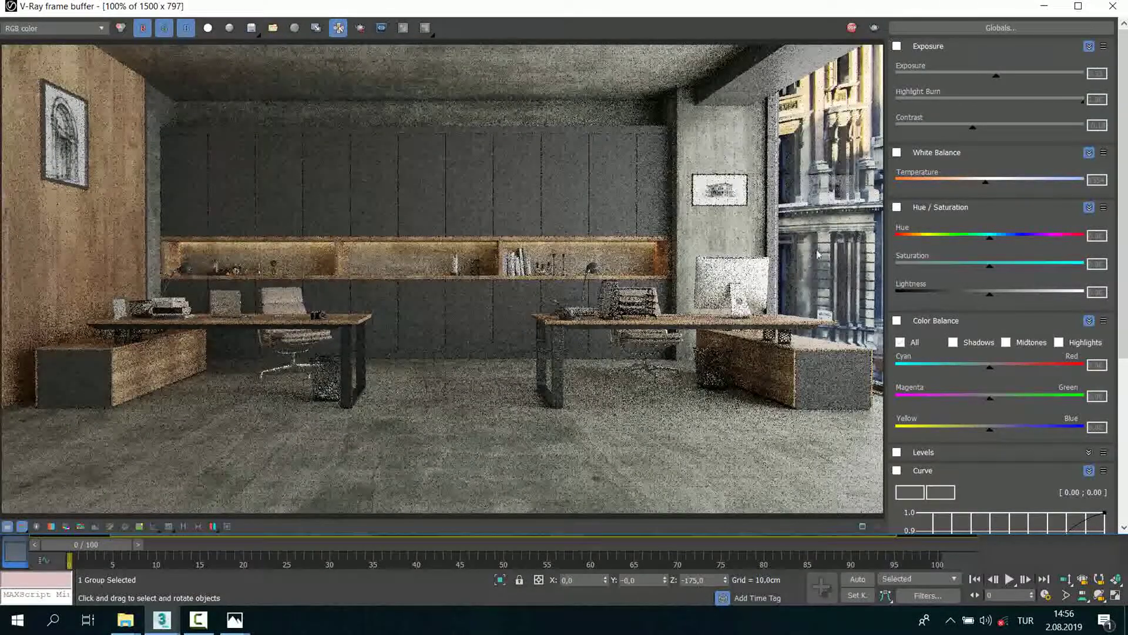
pyautogui.click(1113, 5)
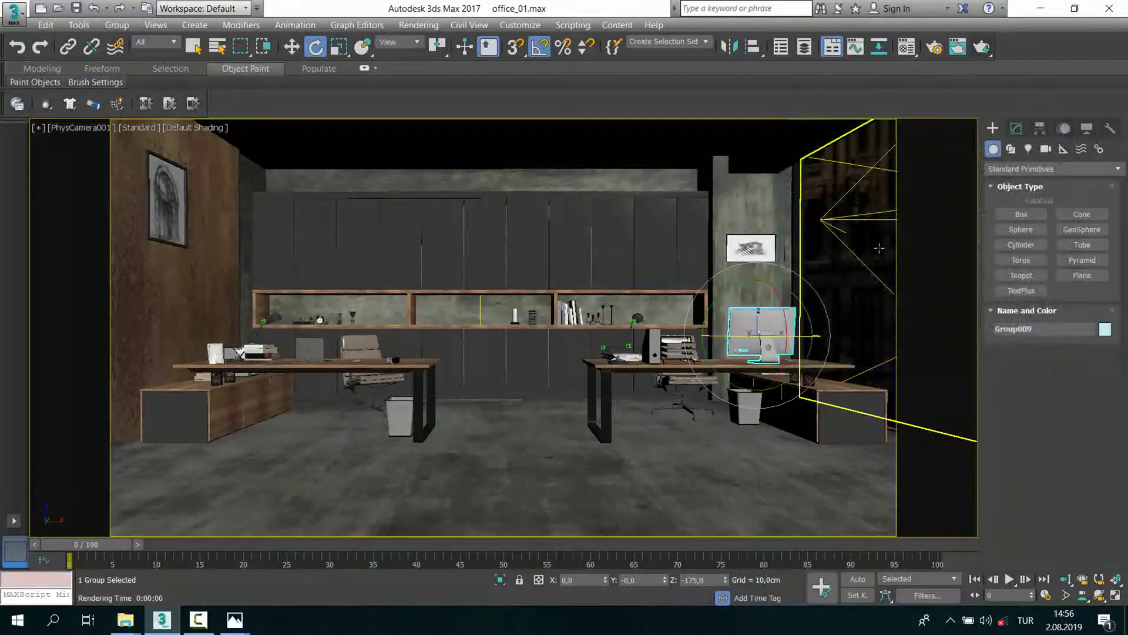
# Step: Select VRayLight001 and display its parameters, with multiplier 5.0
pyautogui.hotkey('alt', 'w')
pyautogui.hotkey('alt', 'w')
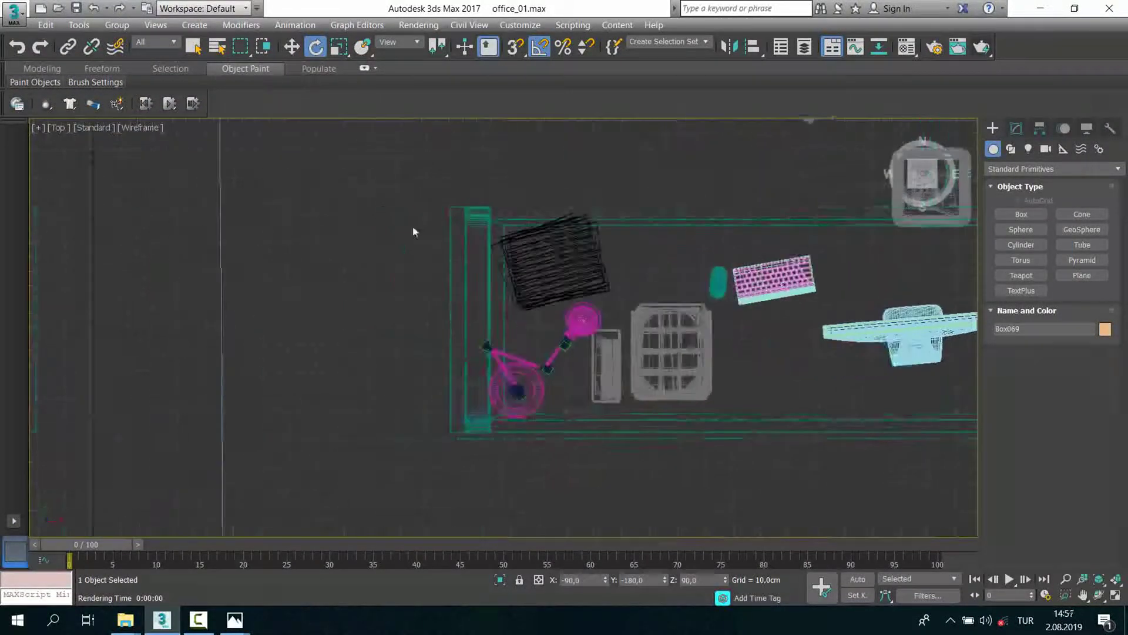
pyautogui.press('z')
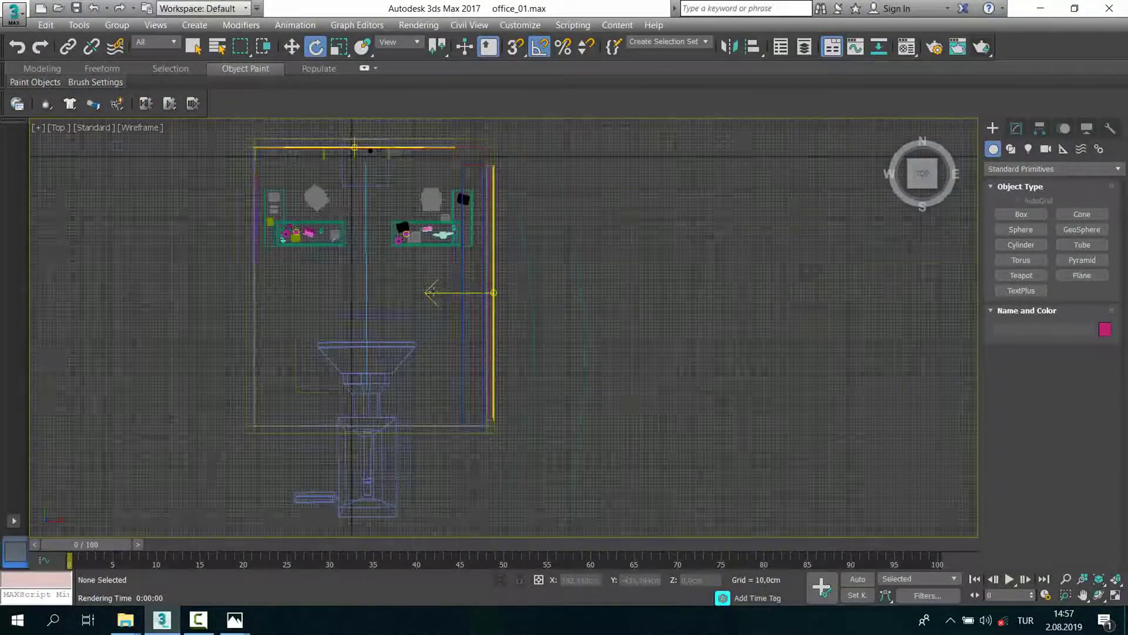
pyautogui.click(435, 290)
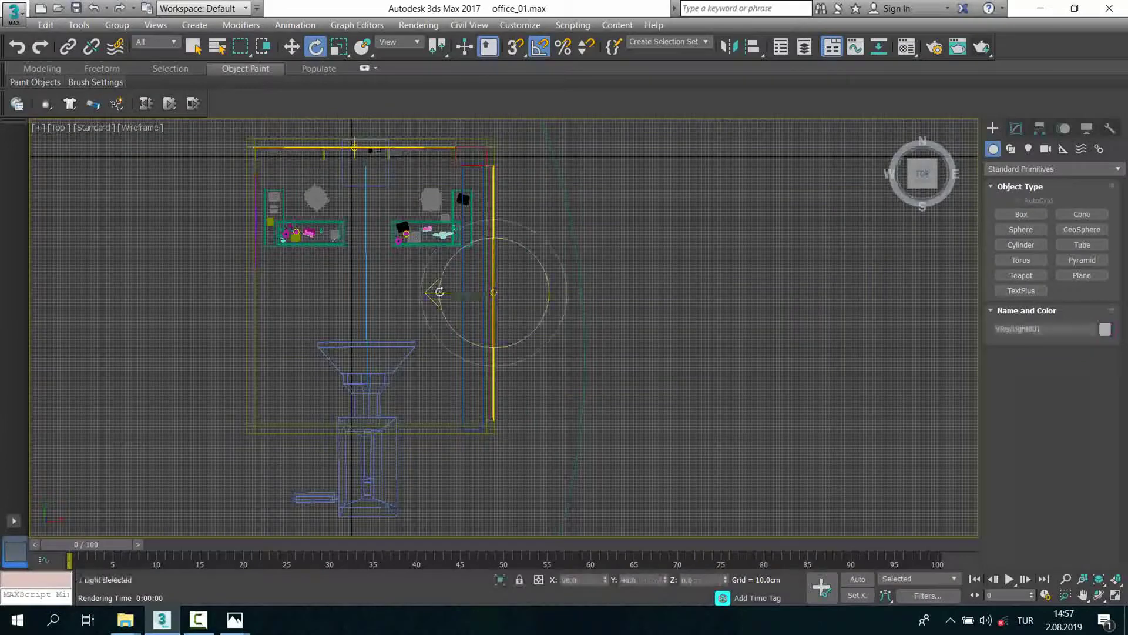
pyautogui.hotkey('alt', 'w')
pyautogui.hotkey('alt', 'w')
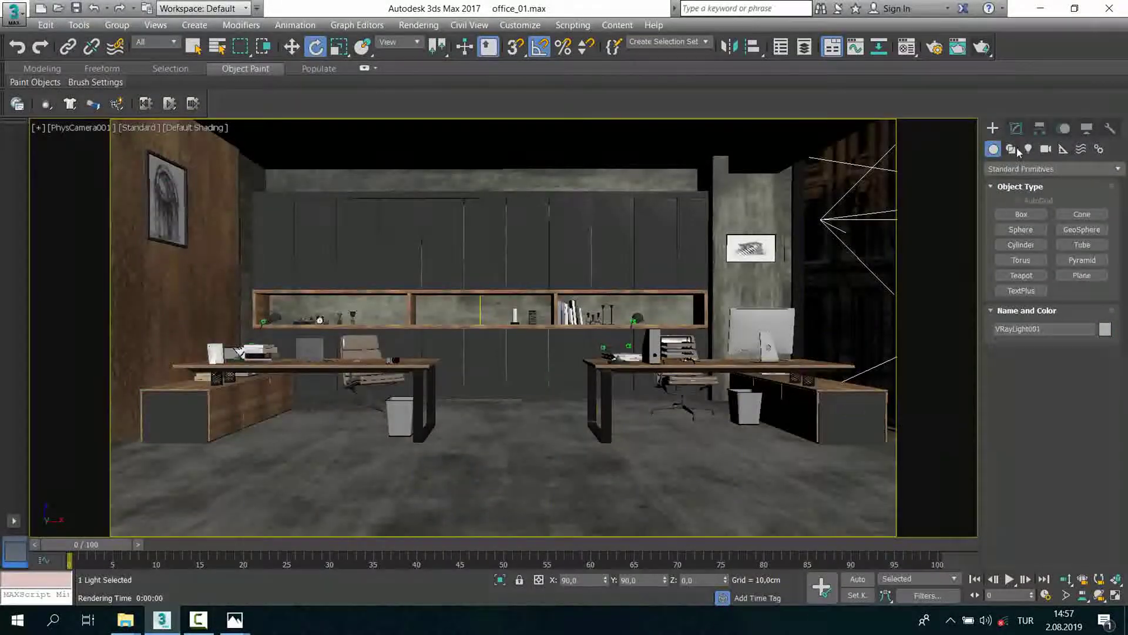
pyautogui.click(1016, 129)
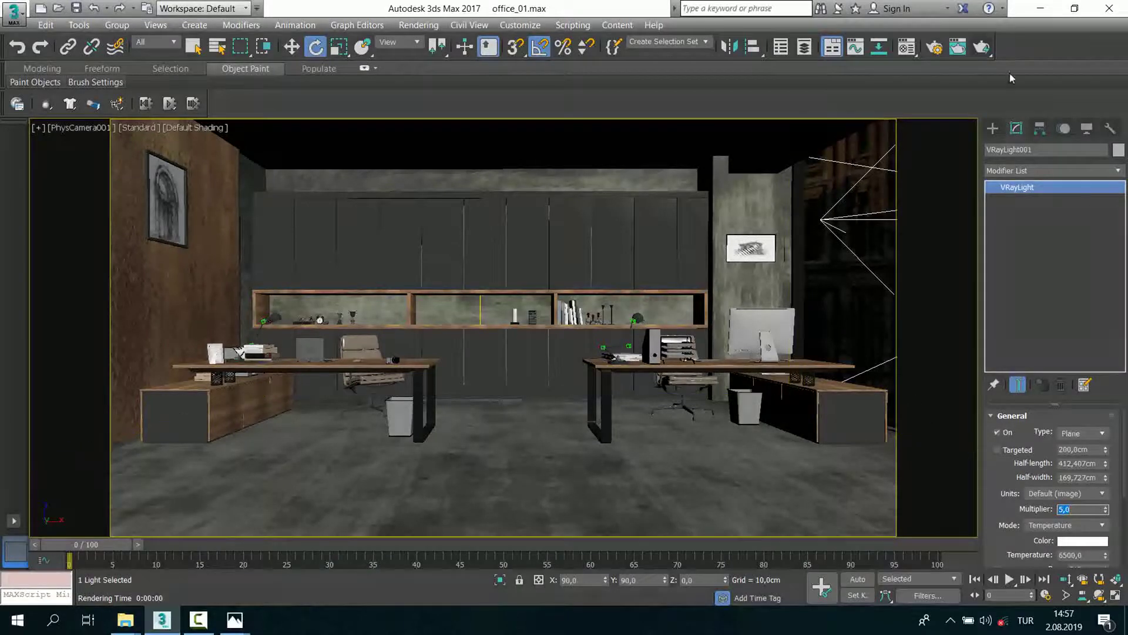
# Step: Render another test, zoom in to inspect it, close it and cancel rendering
pyautogui.click(982, 47)
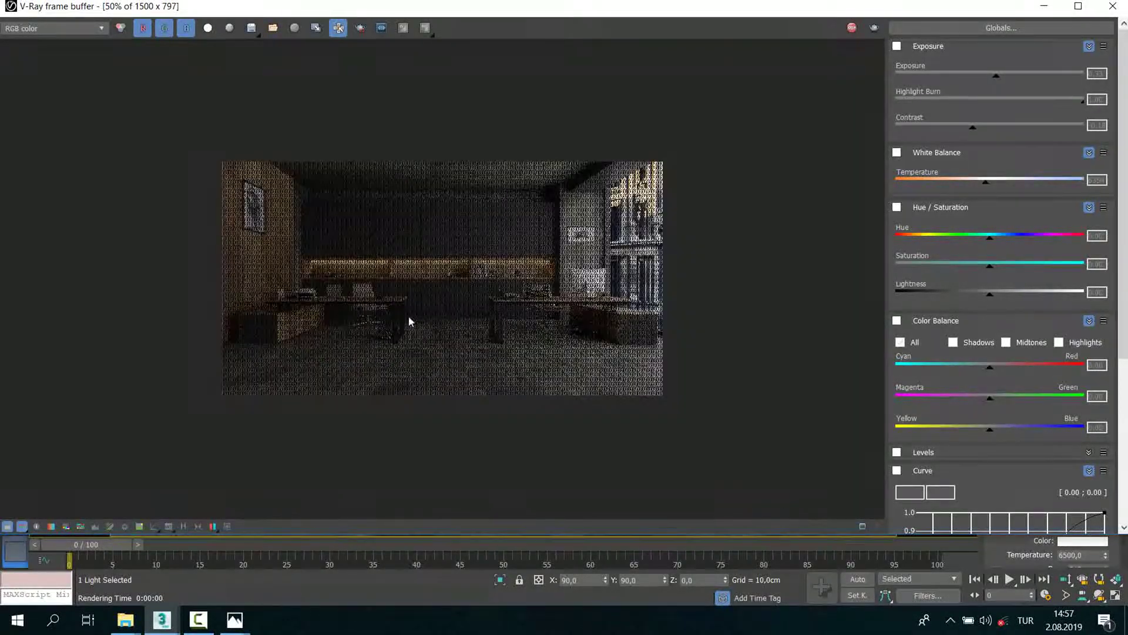
pyautogui.scroll(1, 104, 290)
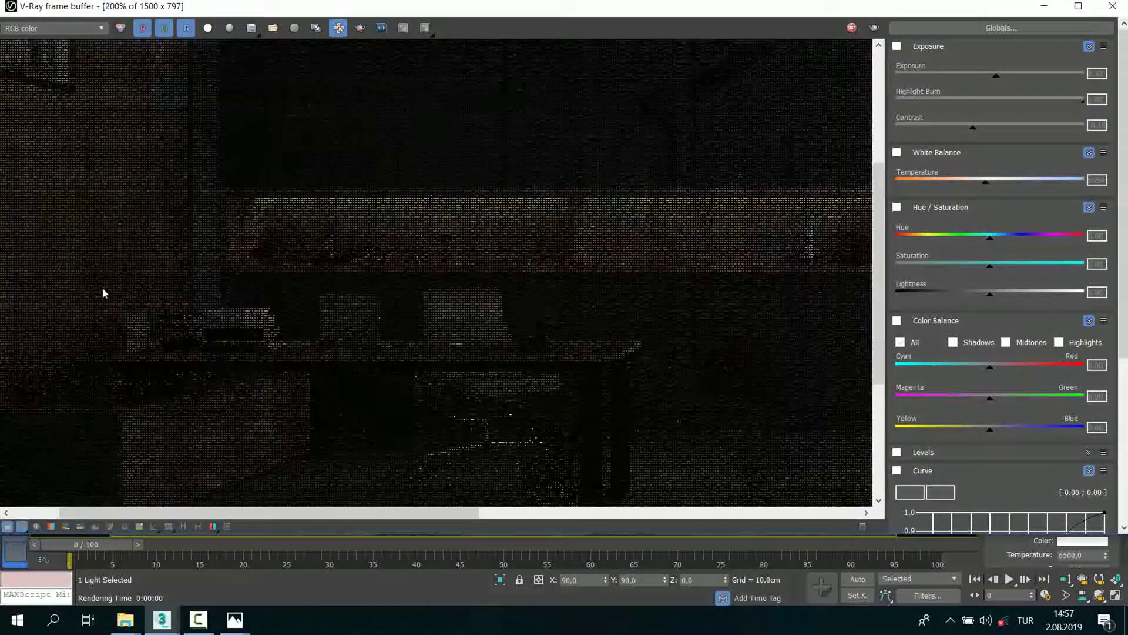
pyautogui.scroll(1, 202, 282)
pyautogui.scroll(1, 404, 418)
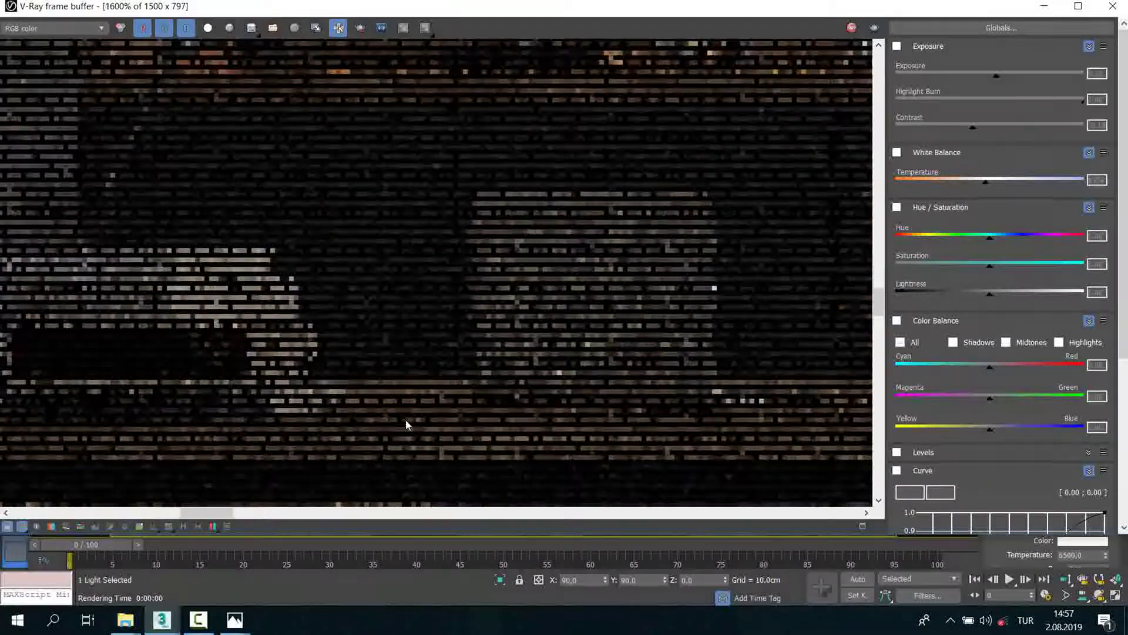
pyautogui.scroll(1, 411, 414)
pyautogui.scroll(-3, 421, 405)
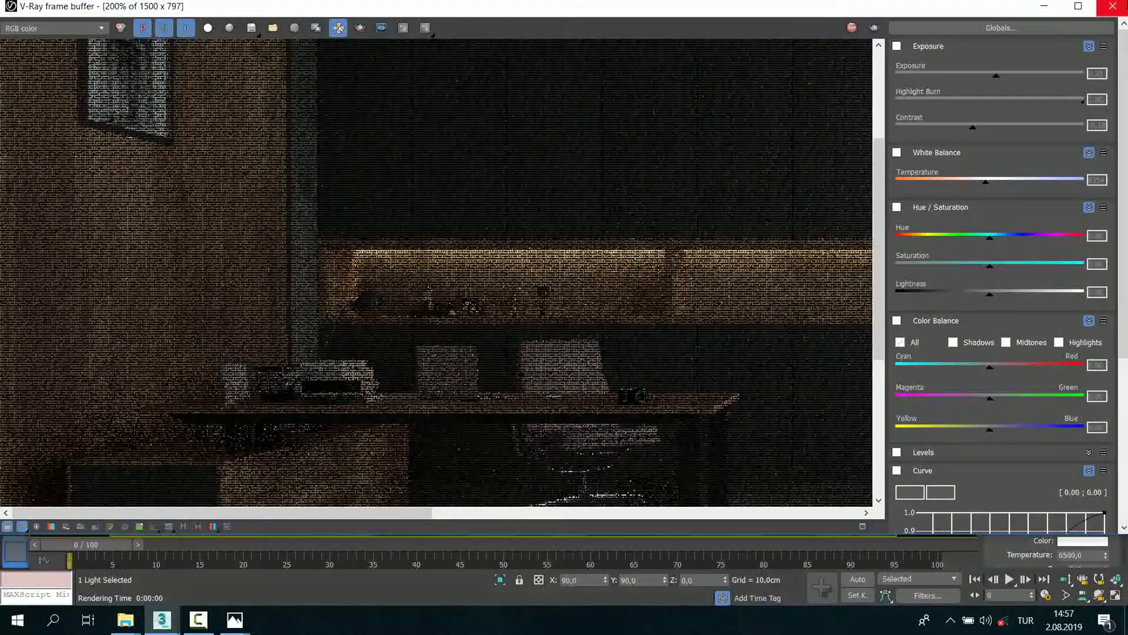
pyautogui.click(1113, 6)
pyautogui.press('Escape')
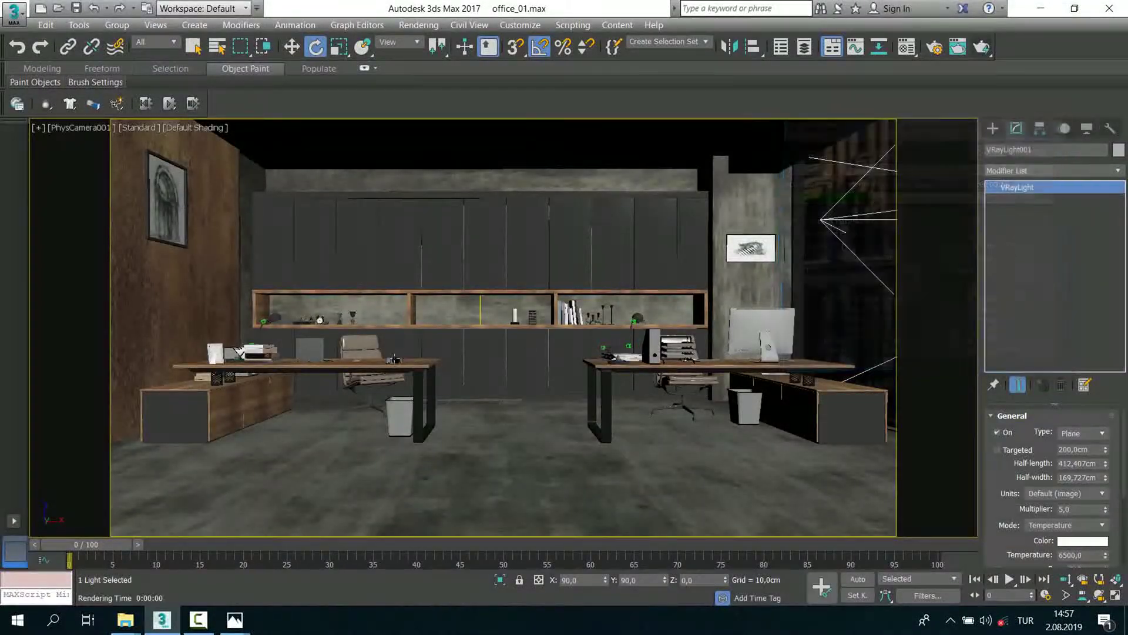
# Step: Isolate the desk lamp and frame it in a perspective view
pyautogui.rightClick(272, 317)
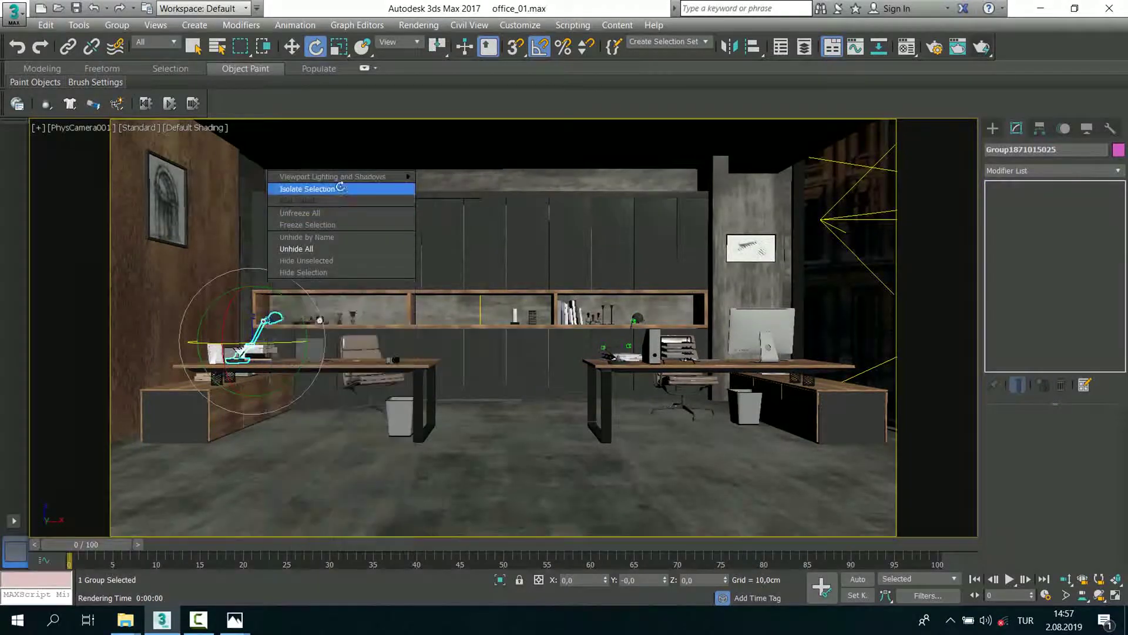
pyautogui.click(340, 186)
pyautogui.press('p')
pyautogui.press('z')
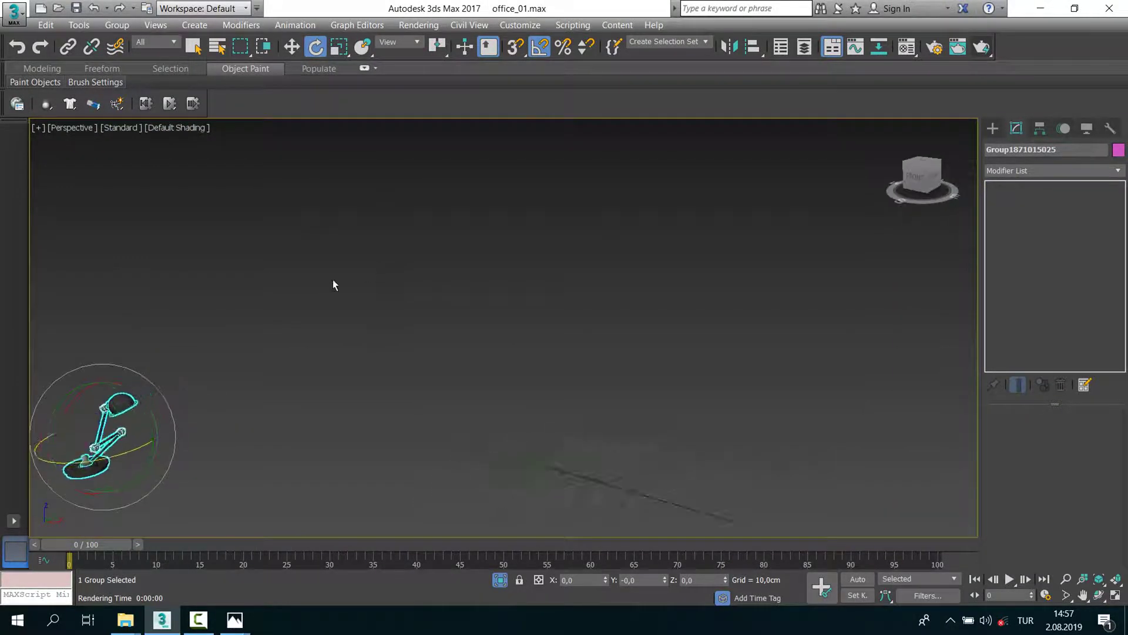
pyautogui.moveTo(346, 335)
pyautogui.keyDown('alt'); pyautogui.mouseDown(button='middle')
pyautogui.moveTo(869, 315)
pyautogui.moveTo(668, 212)
pyautogui.moveTo(503, 235)
pyautogui.moveTo(482, 172)
pyautogui.mouseUp(button='middle'); pyautogui.keyUp('alt')
pyautogui.scroll(5, 502, 235)
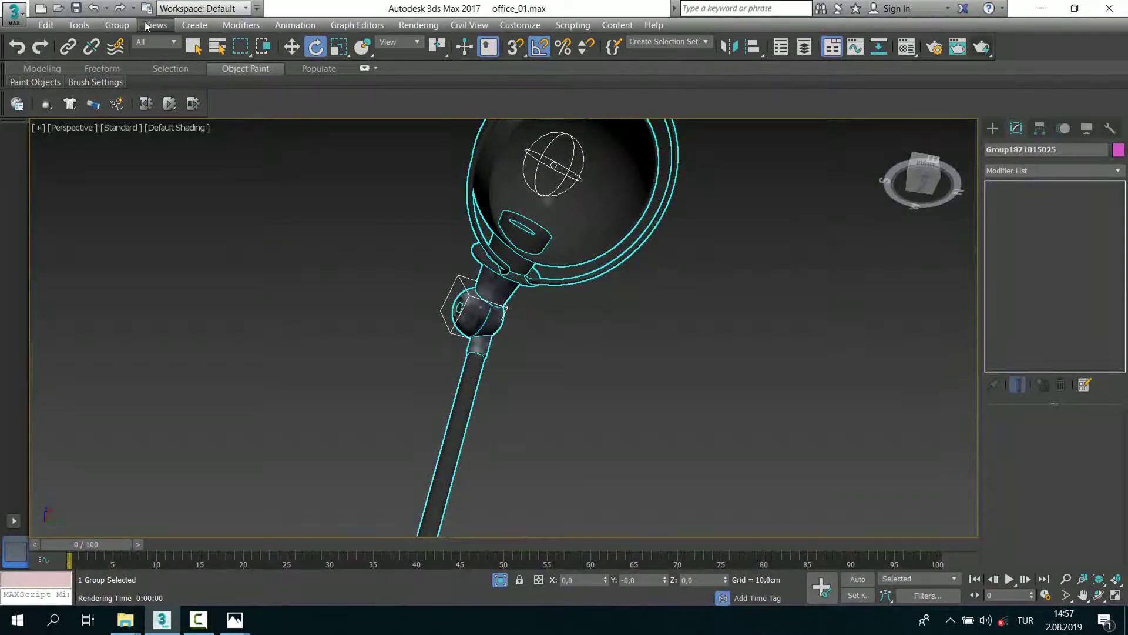
# Step: Open the lamp group and its nested lamp-head group, then select the lamp shade
pyautogui.click(117, 24)
pyautogui.click(108, 72)
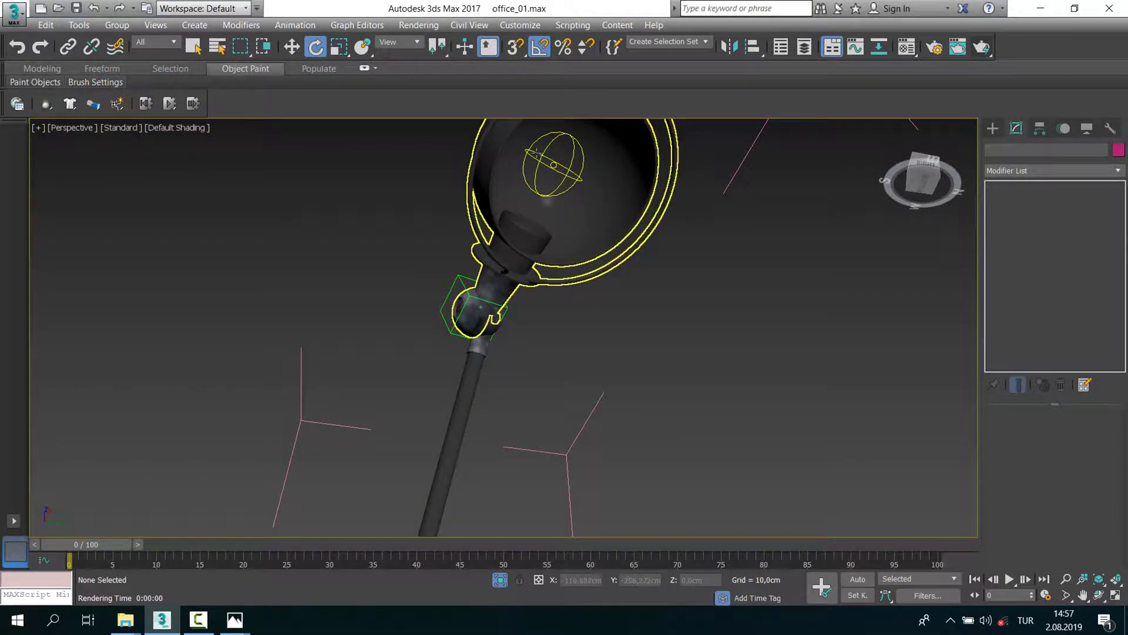
pyautogui.click(540, 162)
pyautogui.scroll(2, 539, 162)
pyautogui.click(117, 25)
pyautogui.click(109, 73)
pyautogui.click(562, 167)
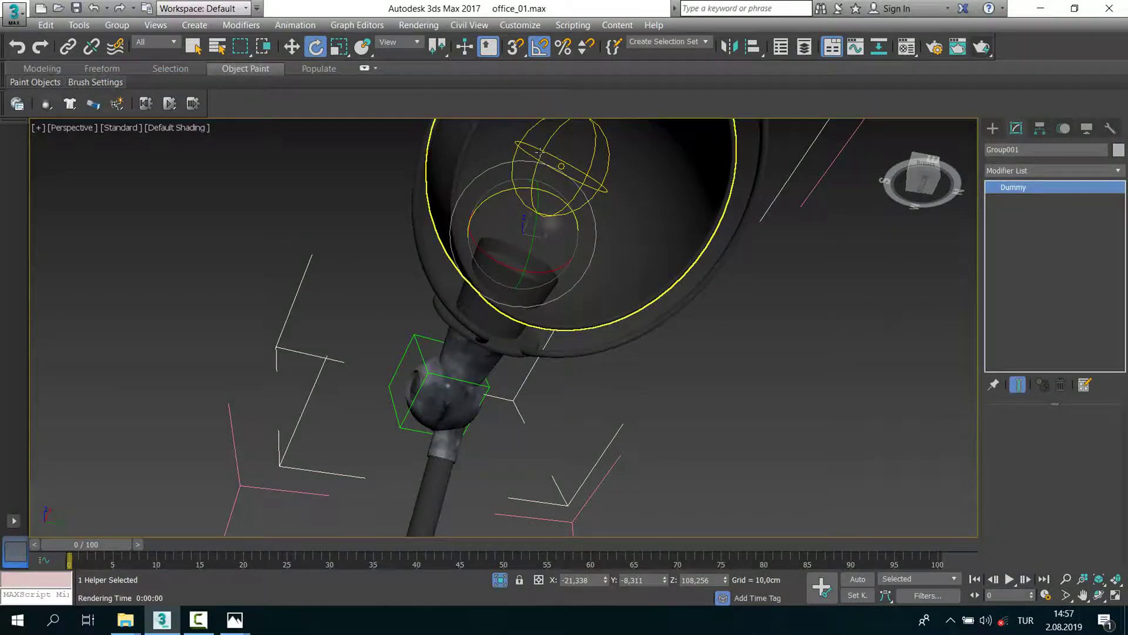
pyautogui.click(540, 156)
pyautogui.keyDown('alt'); pyautogui.moveTo(626, 239); pyautogui.dragTo(723, 385, button='middle'); pyautogui.keyUp('alt')
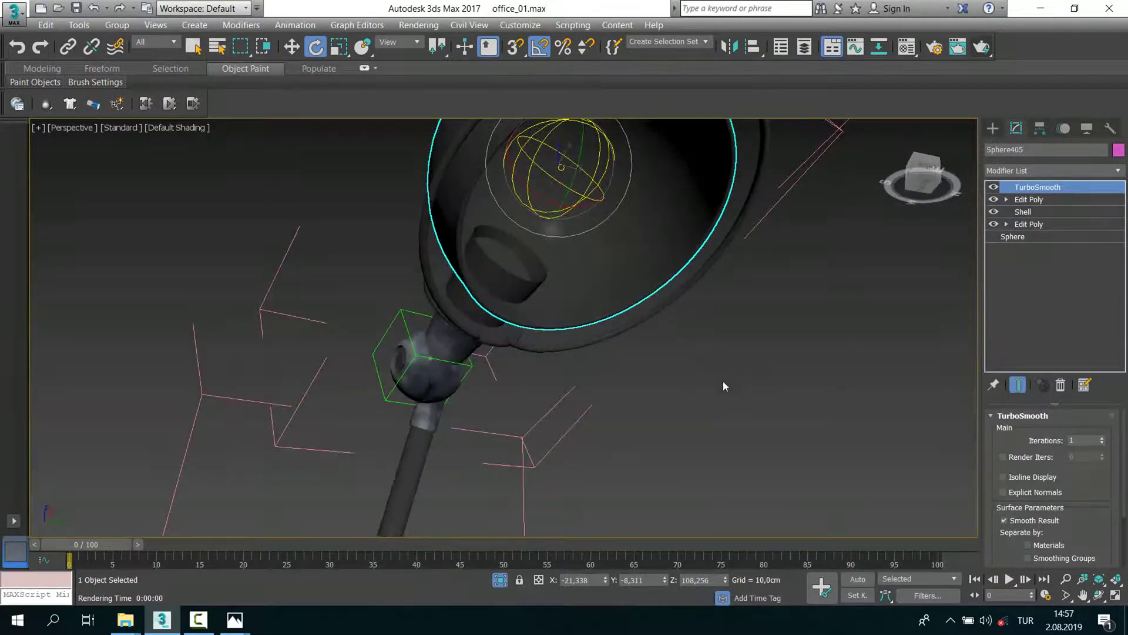
pyautogui.click(723, 385)
pyautogui.click(566, 190)
# Step: Select the sphere bulb light VRayLight046 inside the shade from the top view
pyautogui.hotkey('alt', 'w')
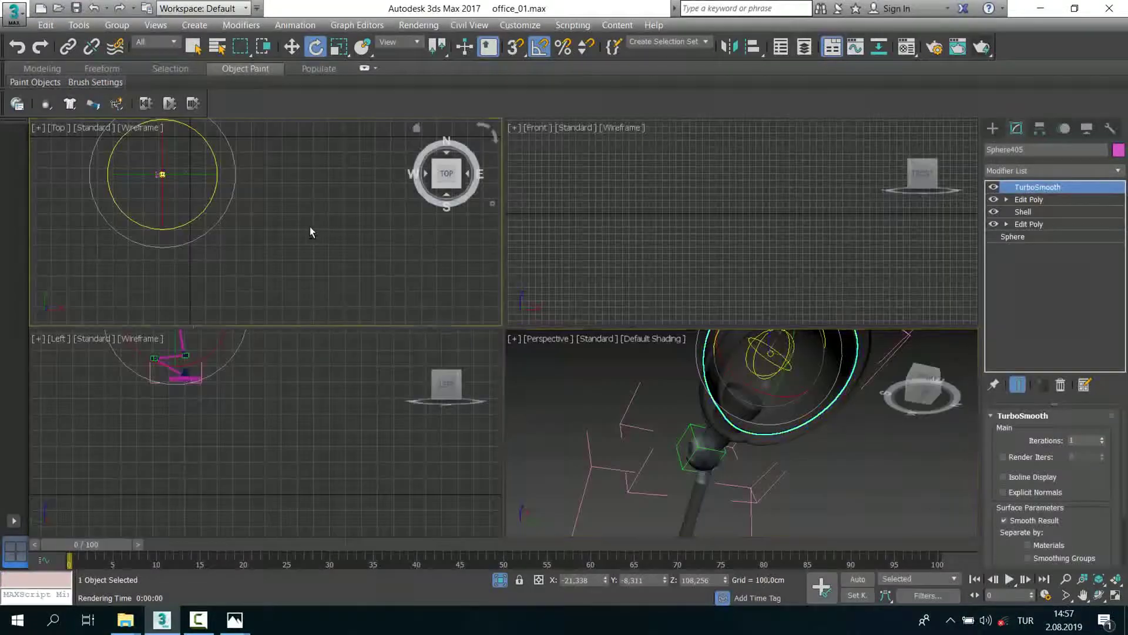
pyautogui.hotkey('alt', 'w')
pyautogui.click(640, 267)
pyautogui.scroll(-10, 344, 251)
pyautogui.scroll(5, 344, 251)
pyautogui.scroll(5, 352, 256)
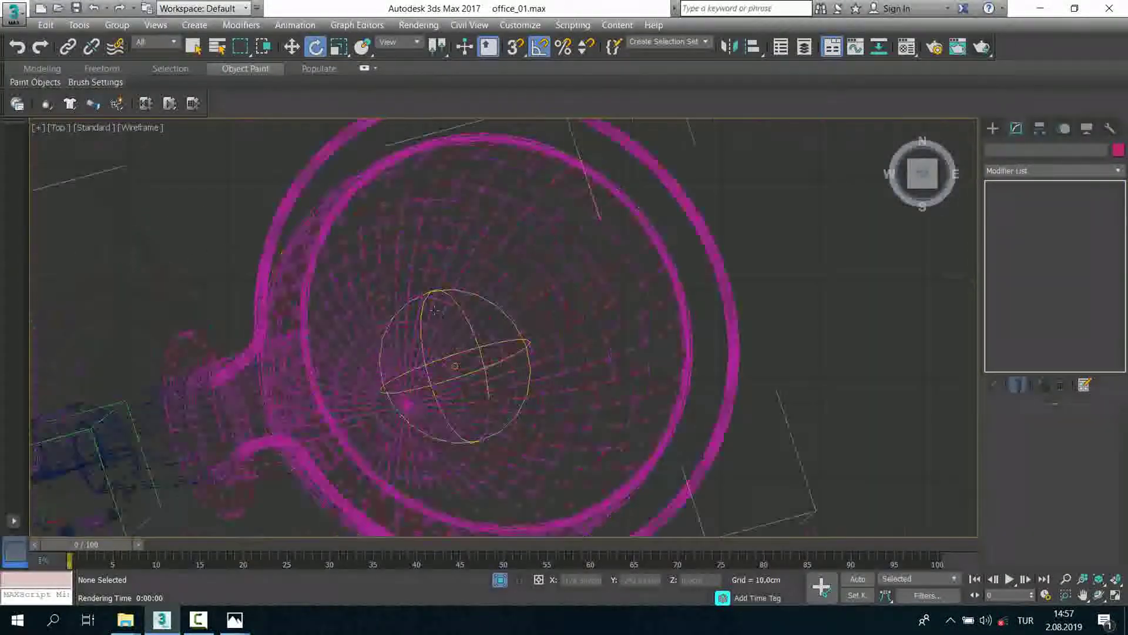
pyautogui.scroll(4, 446, 263)
pyautogui.click(429, 259)
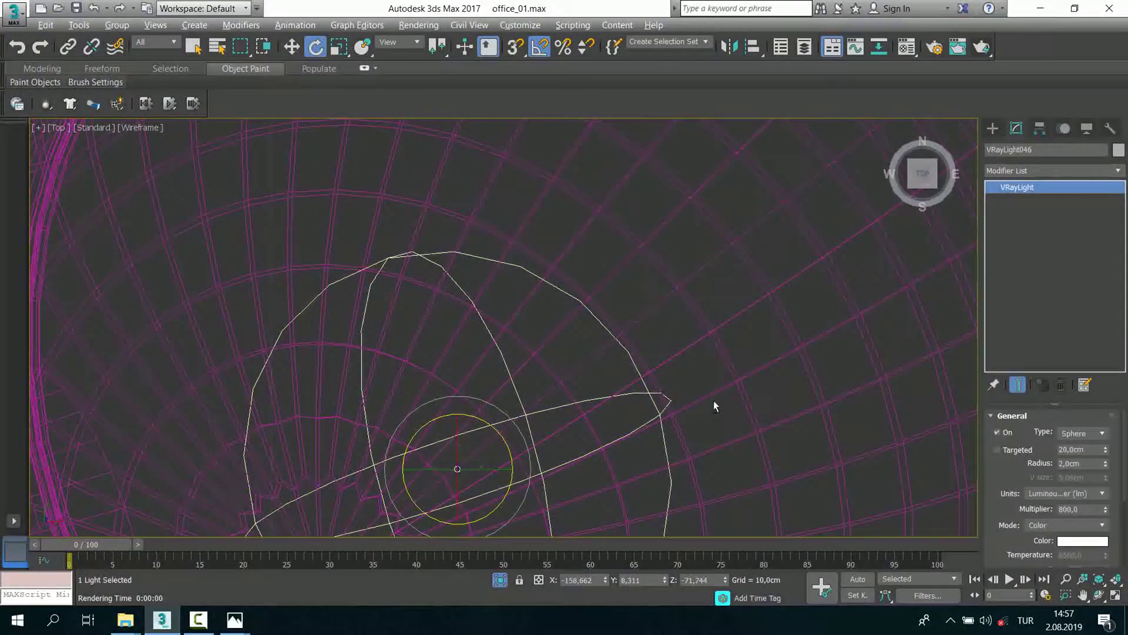
pyautogui.hotkey('alt', 'w')
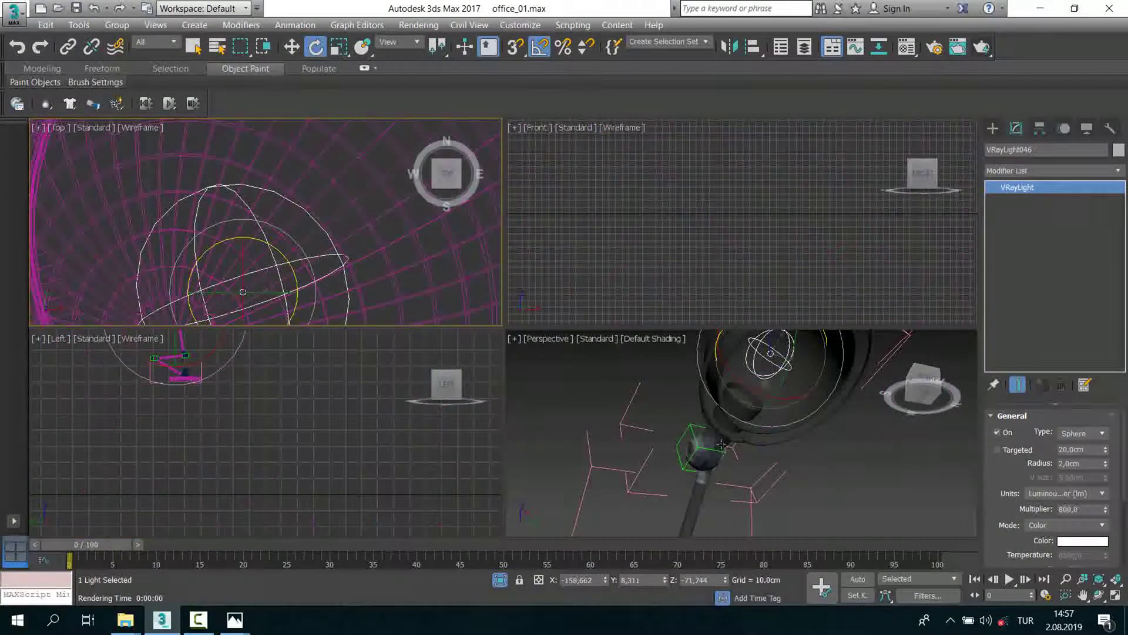
pyautogui.middleClick(635, 373)
pyautogui.hotkey('alt', 'w')
pyautogui.moveTo(635, 372)
pyautogui.mouseDown(button='middle')
pyautogui.moveTo(636, 342)
pyautogui.moveTo(649, 343)
pyautogui.moveTo(617, 372)
pyautogui.moveTo(683, 414)
pyautogui.mouseUp(button='middle')
# Step: Set VRayLight046's intensity units to Default (image) and check the bulb around the lamp head
pyautogui.click(1059, 491)
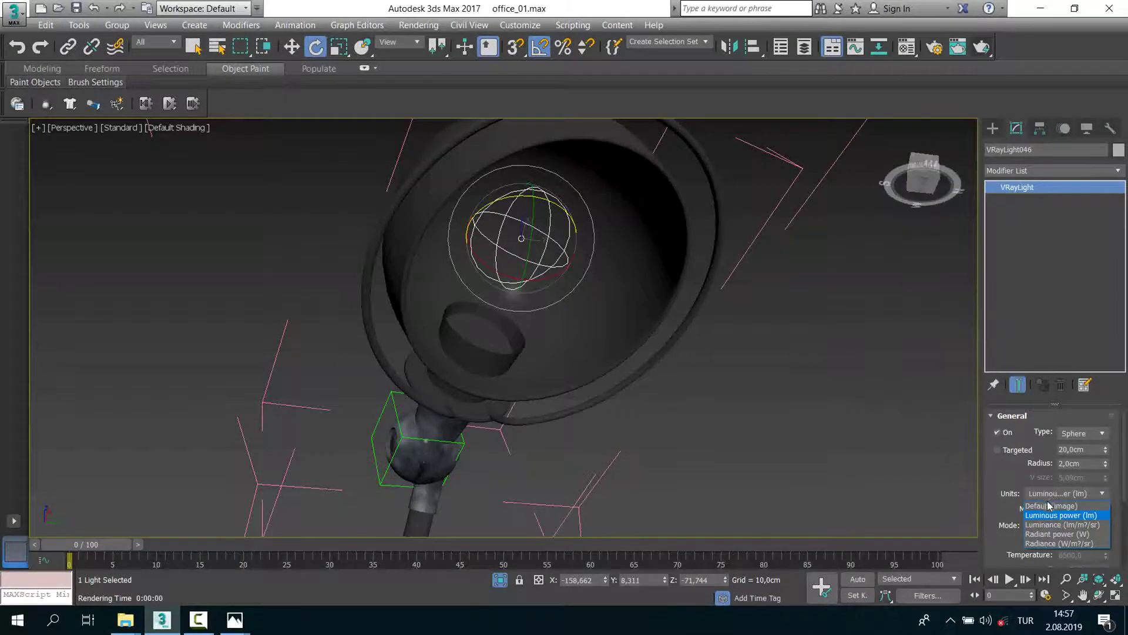
pyautogui.click(1048, 506)
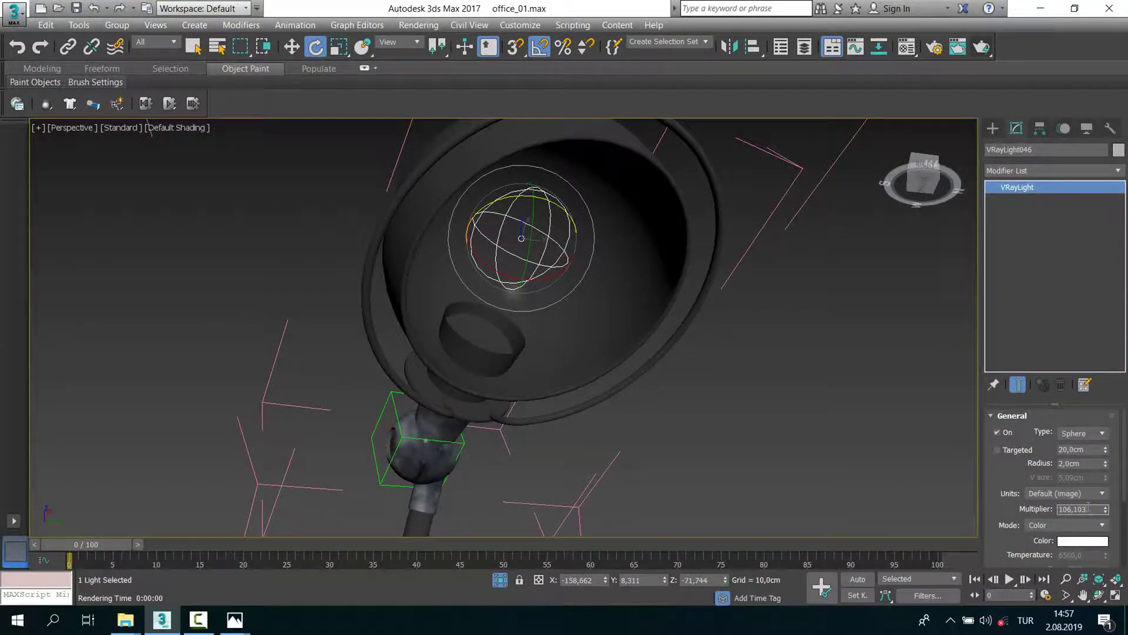
pyautogui.click(1067, 497)
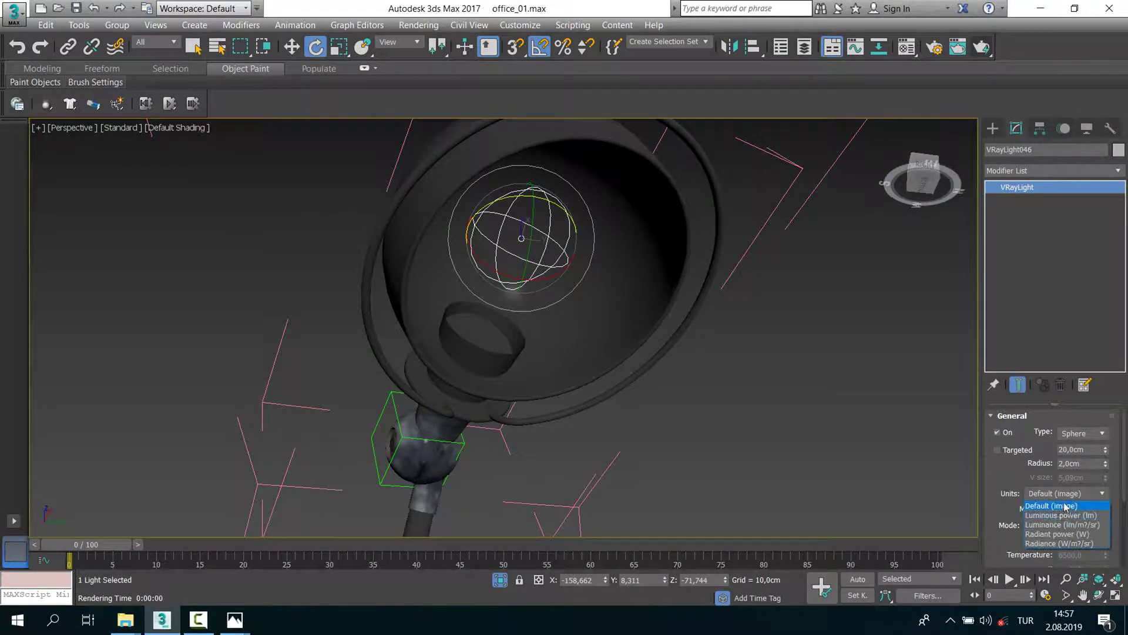
pyautogui.click(1059, 507)
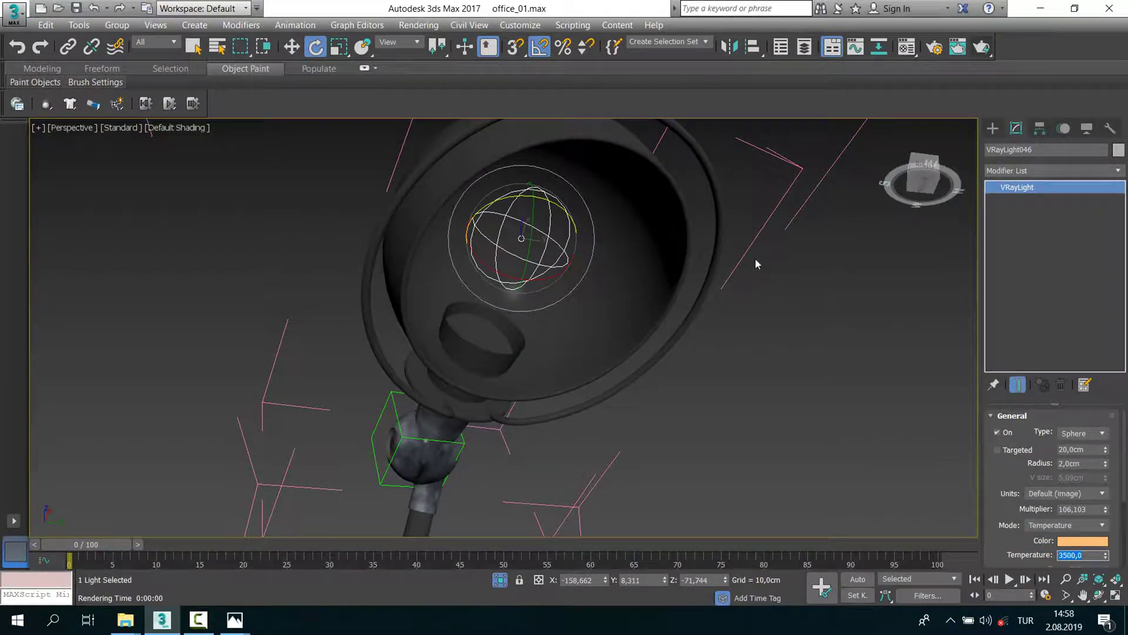
pyautogui.keyDown('alt'); pyautogui.moveTo(762, 265); pyautogui.dragTo(704, 298, button='middle'); pyautogui.keyUp('alt')
pyautogui.keyDown('alt'); pyautogui.moveTo(730, 372); pyautogui.dragTo(711, 376, button='middle'); pyautogui.keyUp('alt')
pyautogui.moveTo(776, 479)
pyautogui.keyDown('alt'); pyautogui.mouseDown(button='middle')
pyautogui.moveTo(746, 477)
pyautogui.moveTo(742, 415)
pyautogui.moveTo(712, 433)
pyautogui.mouseUp(button='middle'); pyautogui.keyUp('alt')
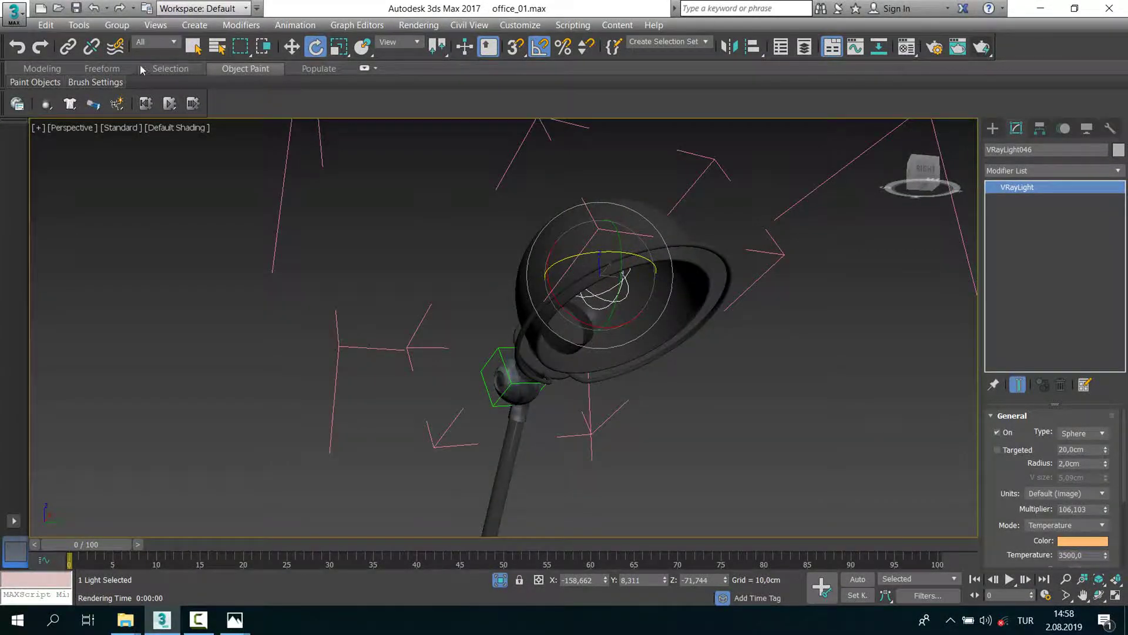
# Step: Return to the office camera view, end isolation and start a test render
pyautogui.press('c')
pyautogui.hotkey('shift', 'f')
pyautogui.rightClick(459, 292)
pyautogui.click(524, 171)
pyautogui.click(981, 47)
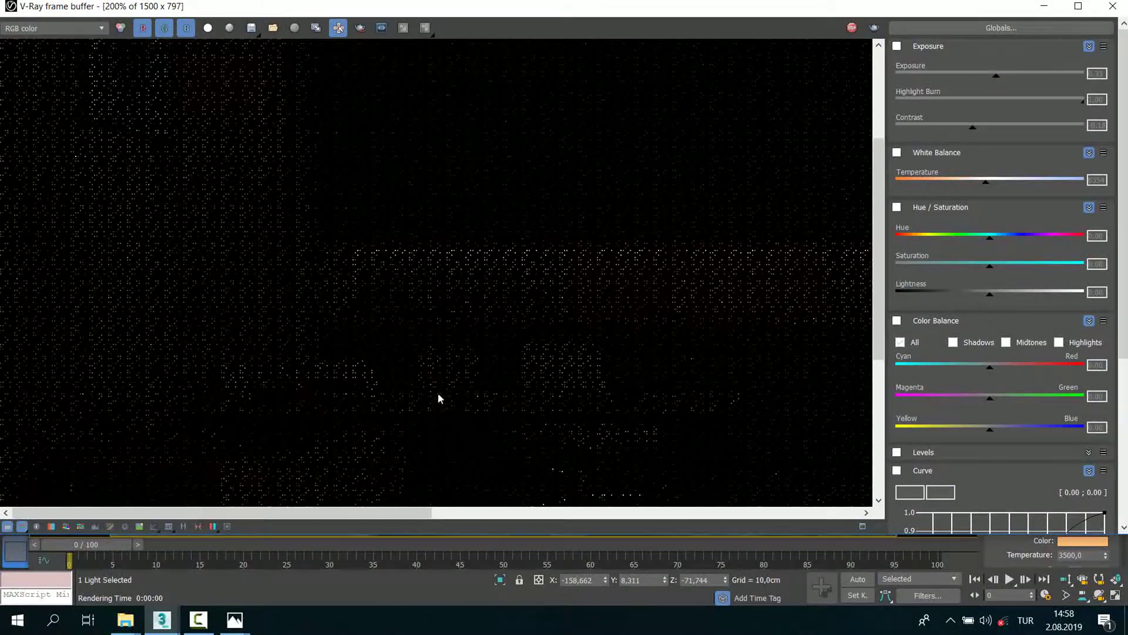
# Step: Zoom in and out across the warm-bulb test render, then close the frame buffer
pyautogui.scroll(-2, 455, 407)
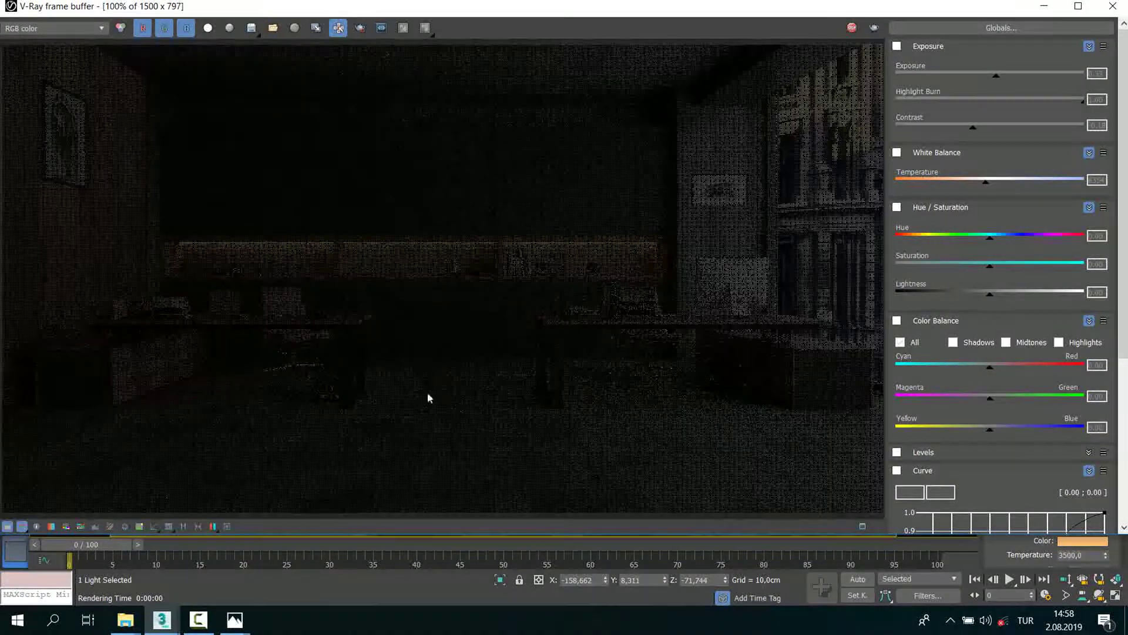
pyautogui.scroll(-1, 252, 327)
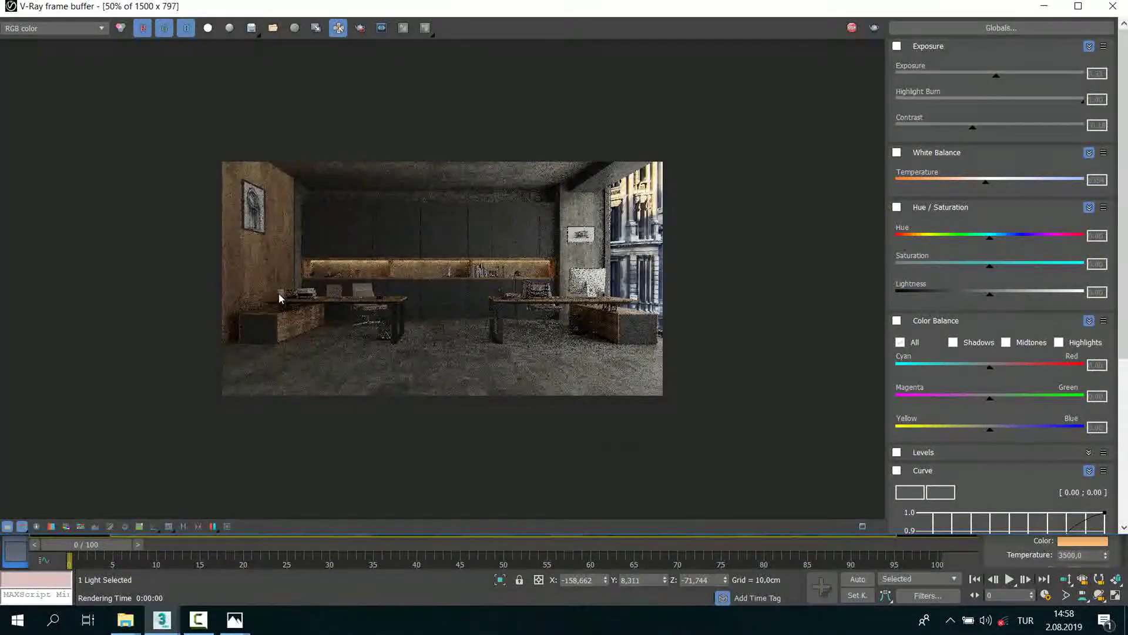
pyautogui.scroll(2, 277, 284)
pyautogui.scroll(1, 237, 305)
pyautogui.scroll(1, 189, 341)
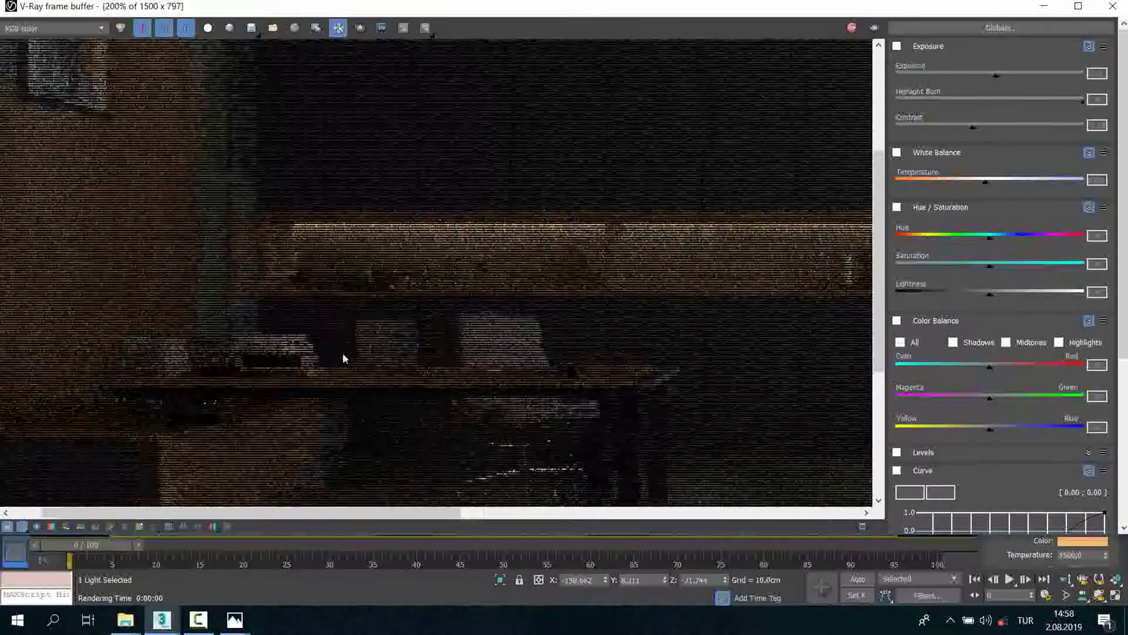
pyautogui.scroll(-2, 379, 371)
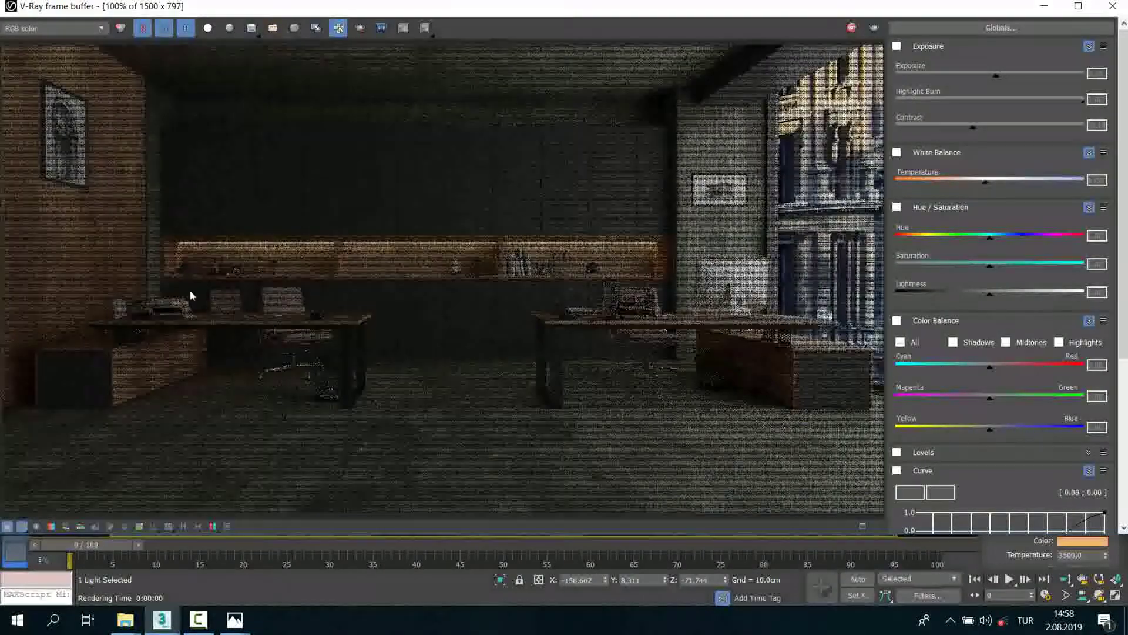
pyautogui.scroll(2, 188, 291)
pyautogui.scroll(-1, 186, 291)
pyautogui.scroll(1, 270, 294)
pyautogui.scroll(-1, 317, 305)
pyautogui.scroll(1, 300, 384)
pyautogui.scroll(-1, 305, 389)
pyautogui.click(1112, 6)
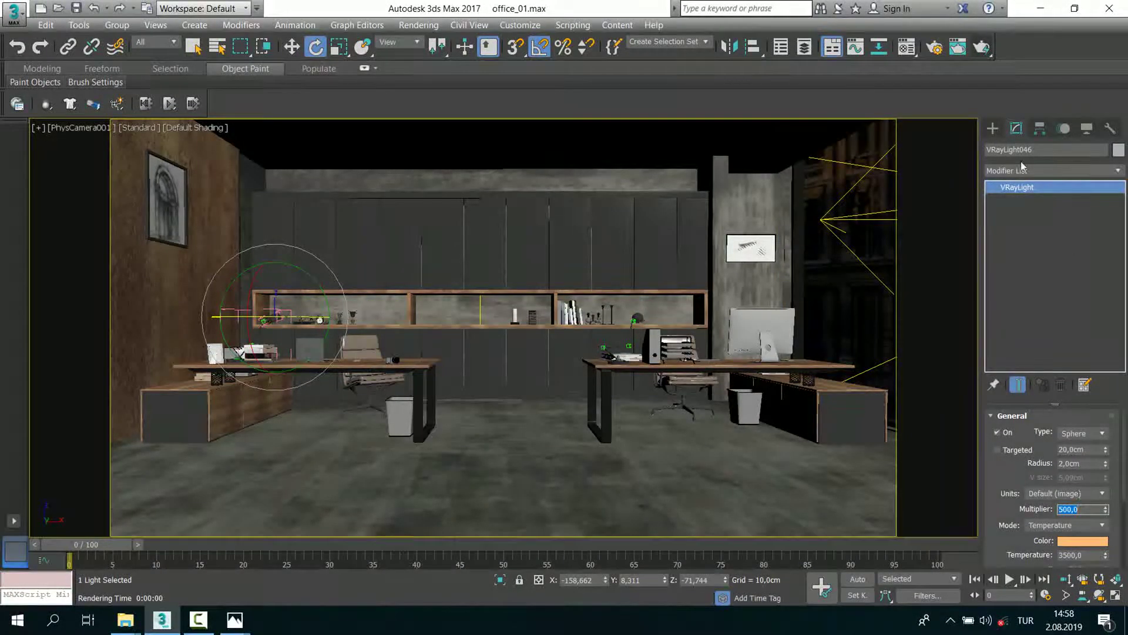
# Step: Render a new test with the 500 multiplier, inspect it at full size, then close and cancel it
pyautogui.click(981, 49)
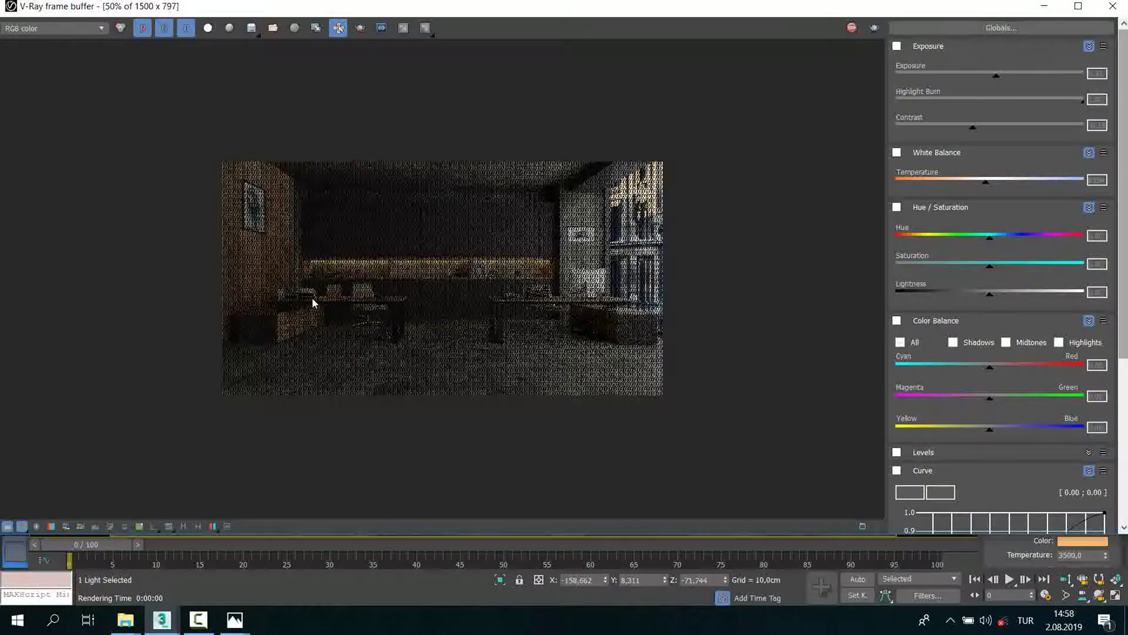
pyautogui.doubleClick(312, 298)
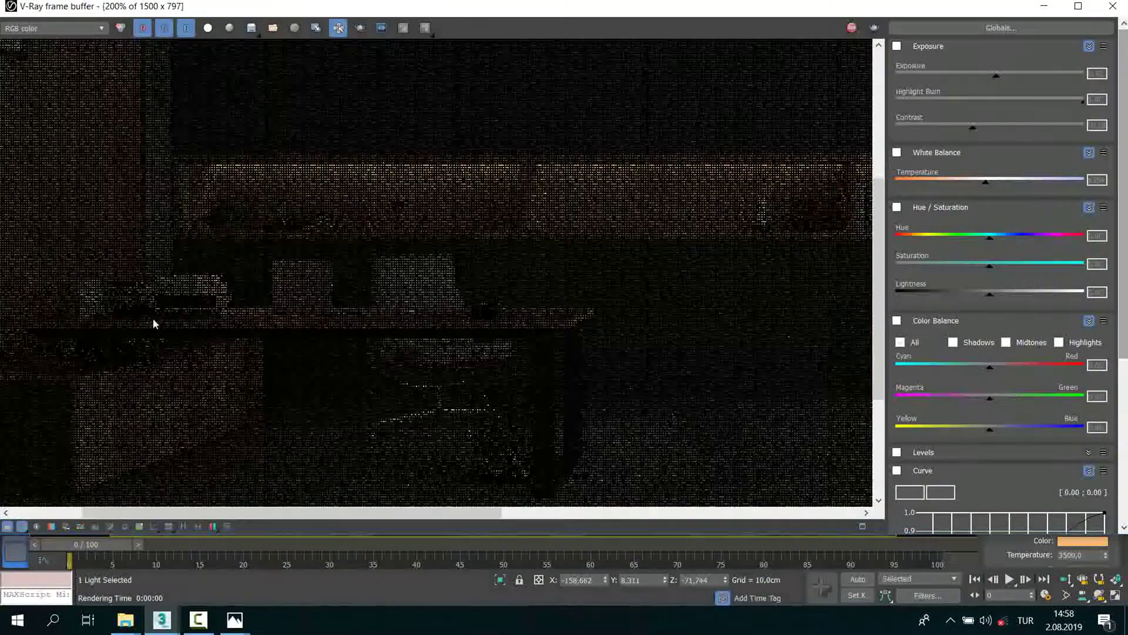
pyautogui.scroll(2, 273, 313)
pyautogui.scroll(-2, 362, 356)
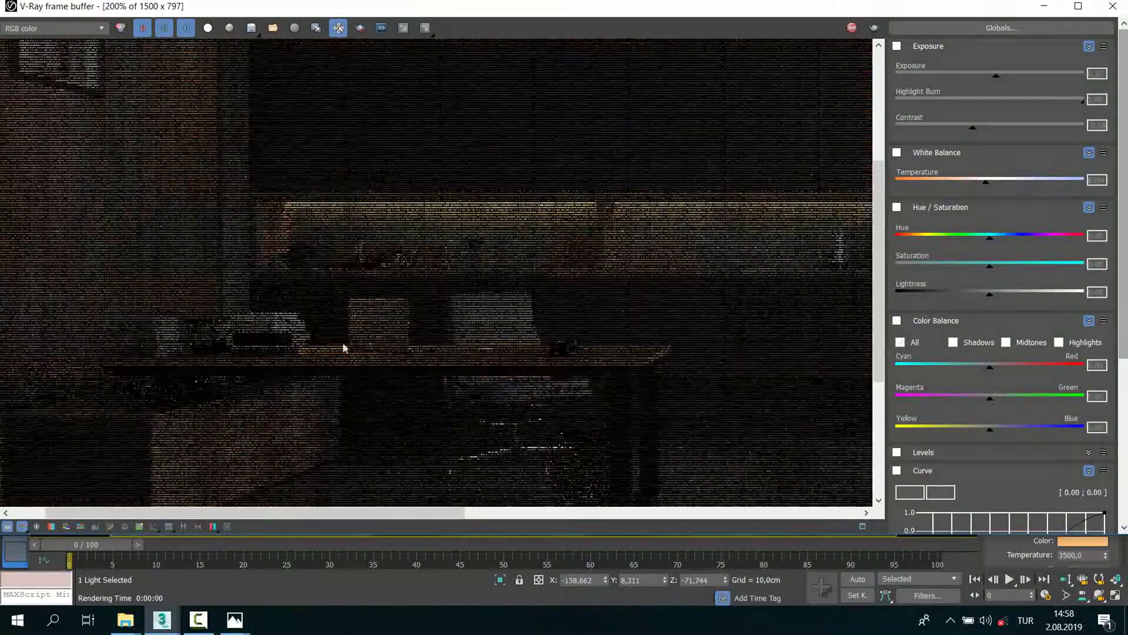
pyautogui.scroll(2, 294, 303)
pyautogui.scroll(-1, 293, 304)
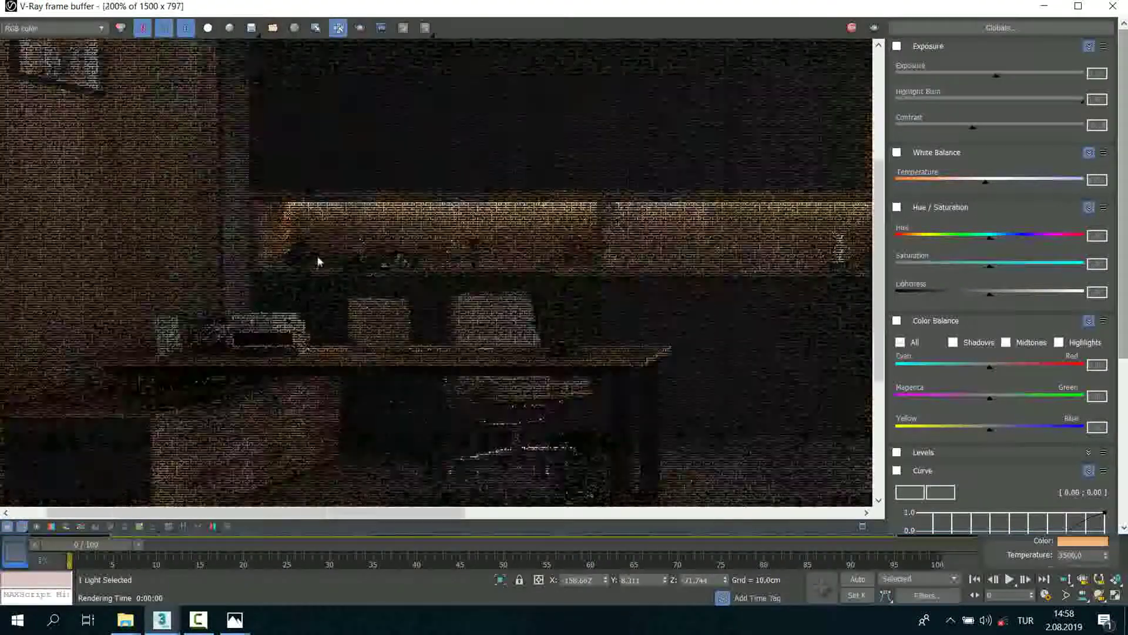
pyautogui.scroll(-1, 288, 206)
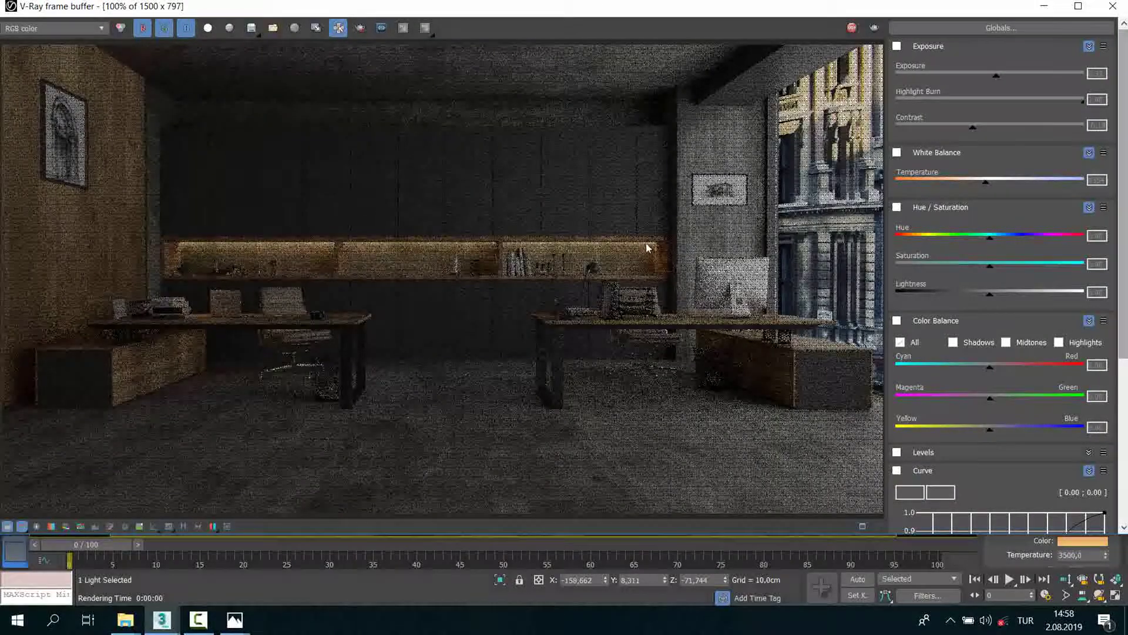
pyautogui.scroll(1, 294, 265)
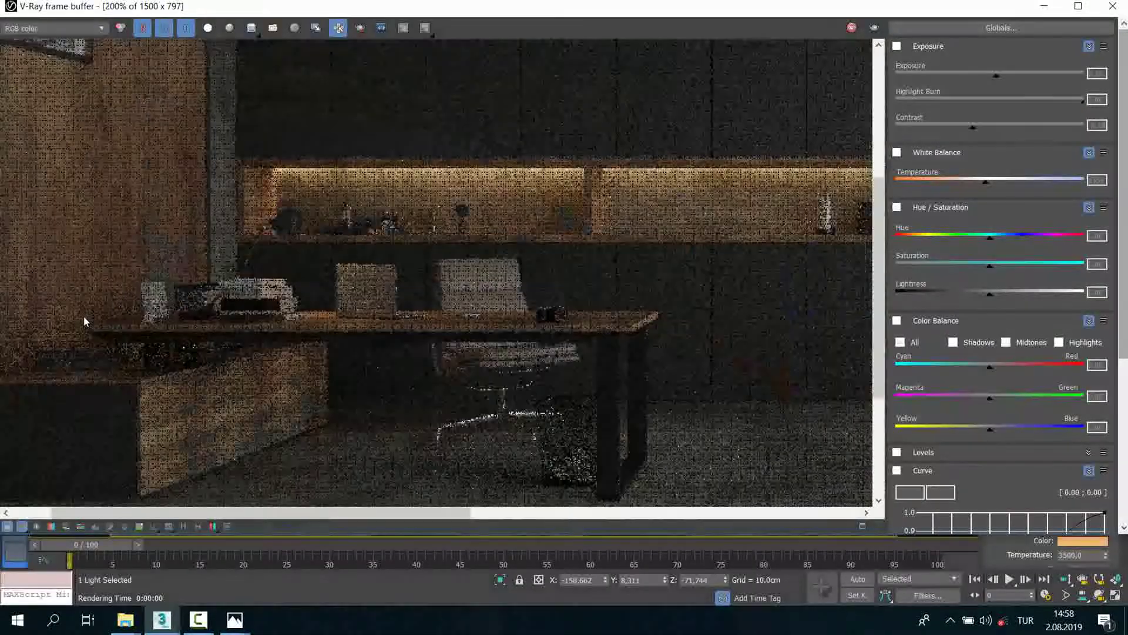
pyautogui.scroll(1, 349, 205)
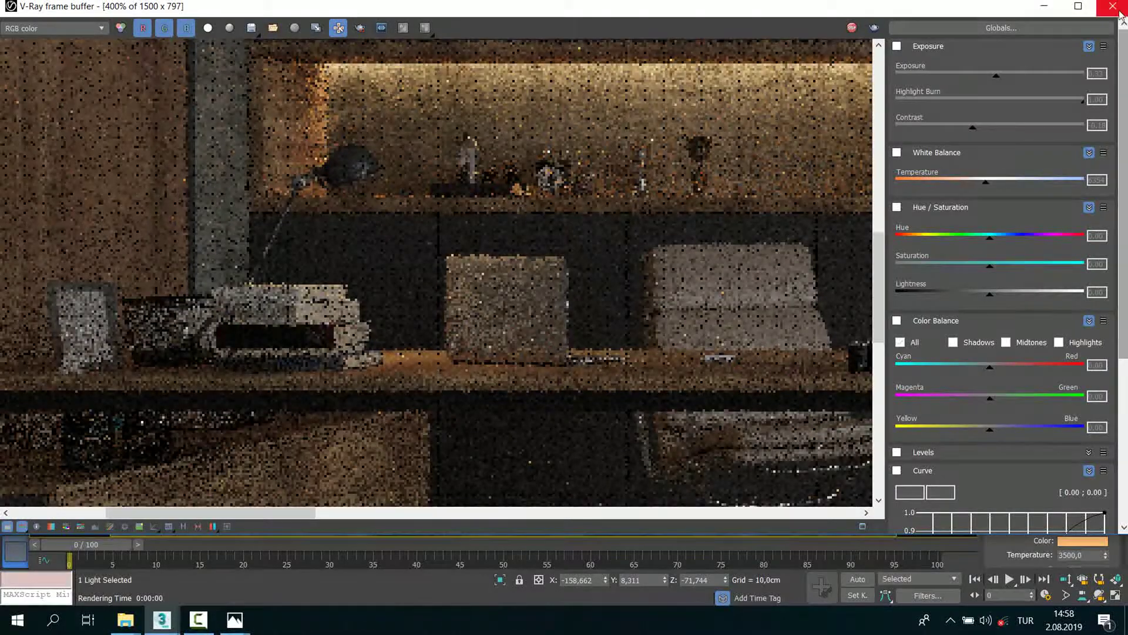
pyautogui.click(1119, 13)
pyautogui.press('Escape')
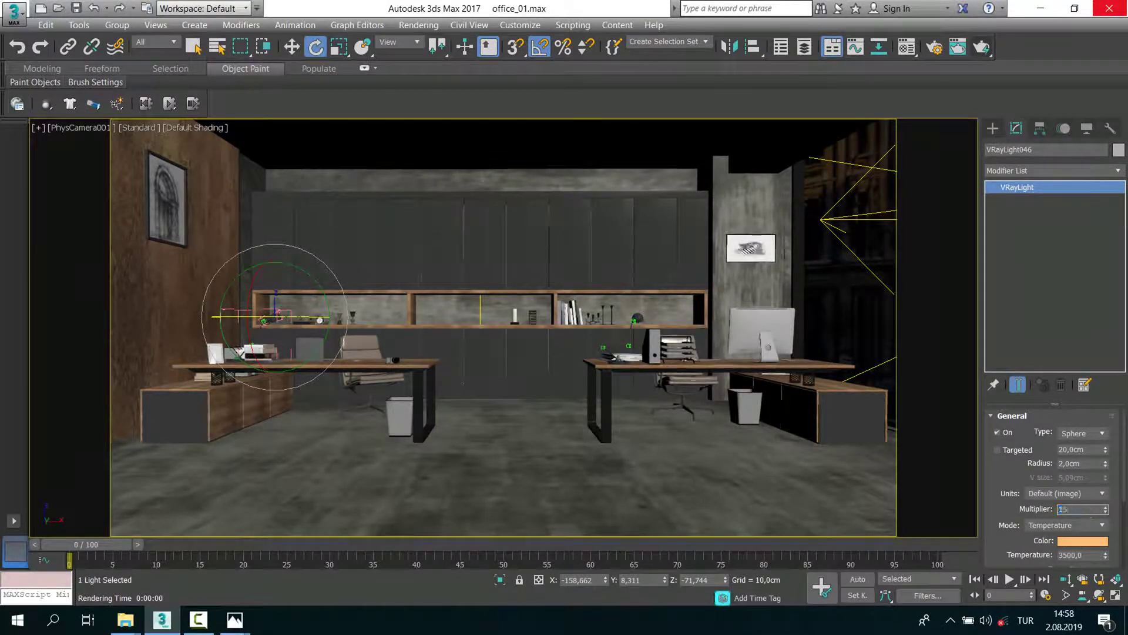
# Step: Render another test with the 1500 multiplier, zoom through it, then close and cancel
pyautogui.click(982, 47)
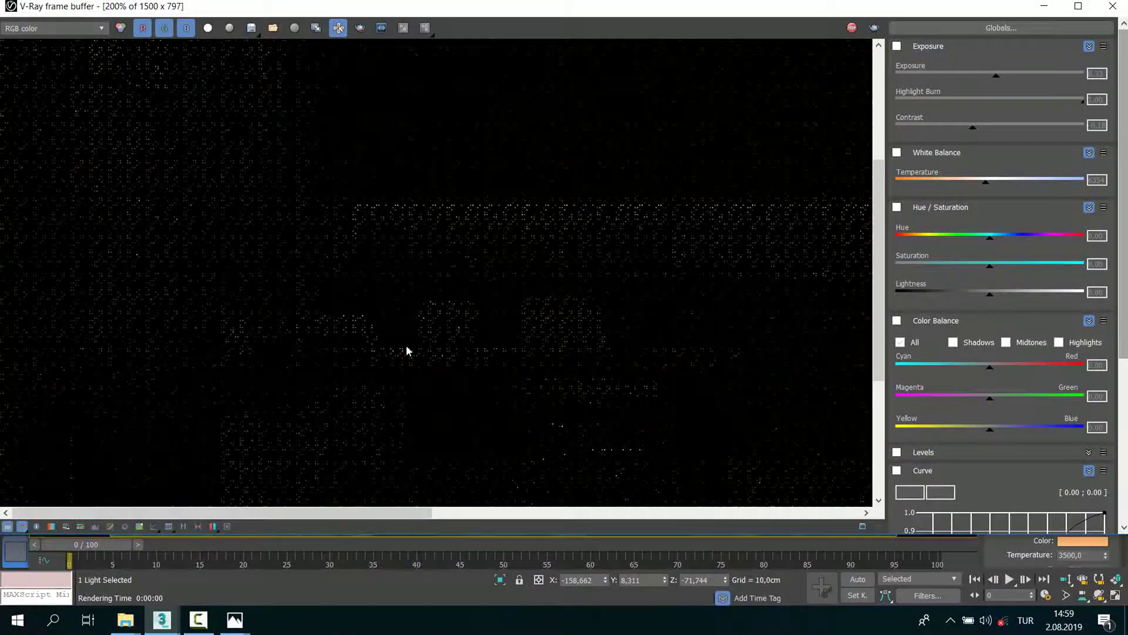
pyautogui.scroll(1, 219, 330)
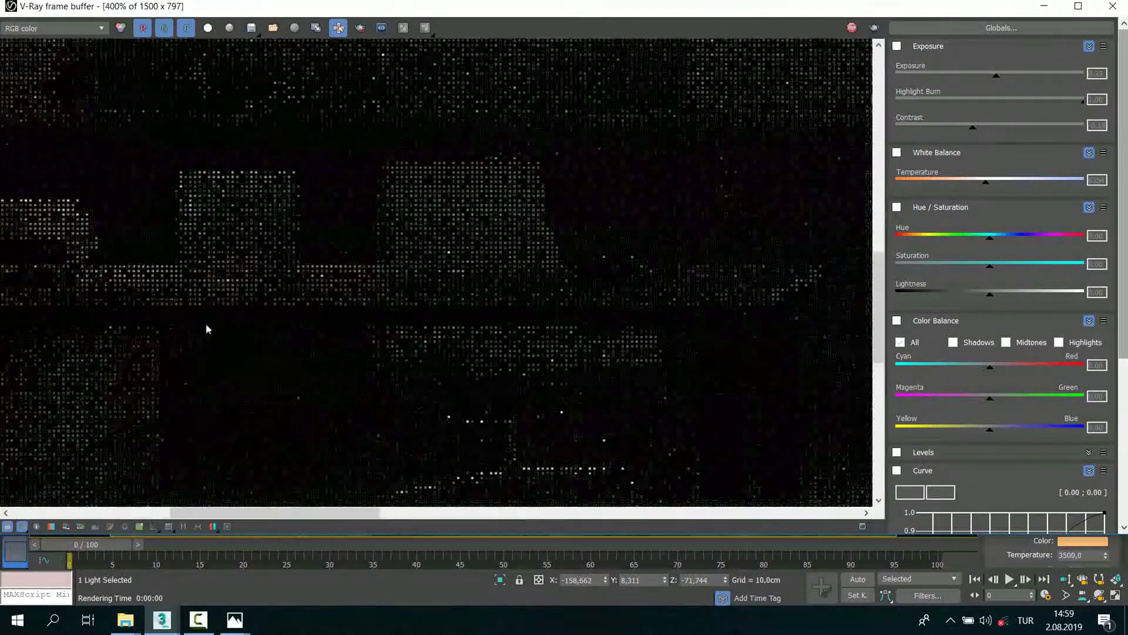
pyautogui.scroll(-1, 453, 389)
pyautogui.scroll(-1, 471, 415)
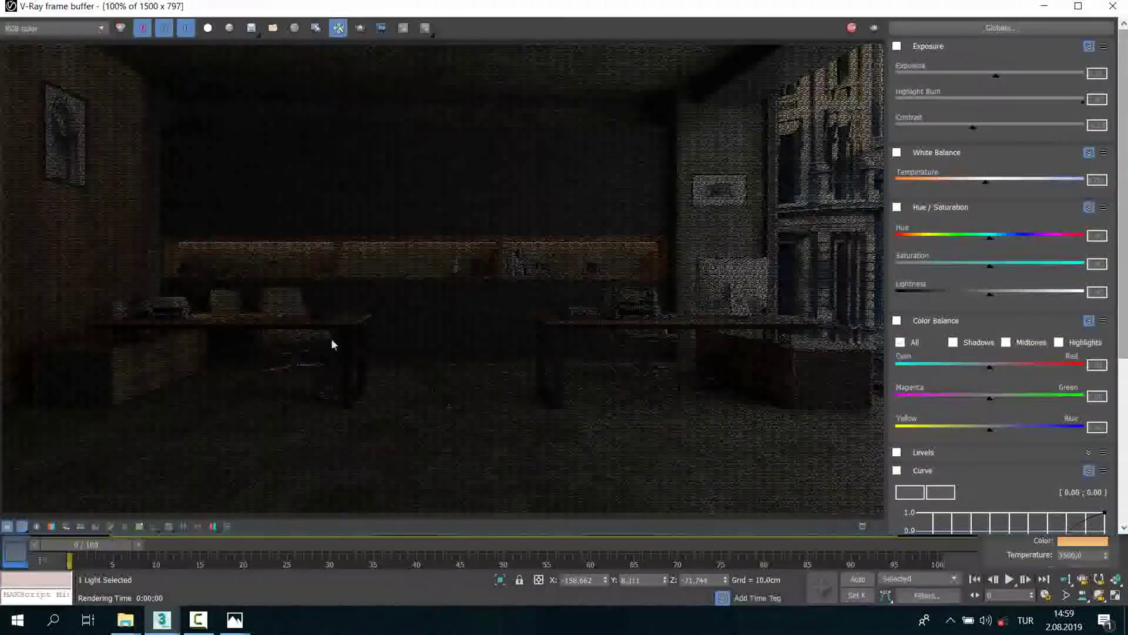
pyautogui.scroll(-1, 206, 323)
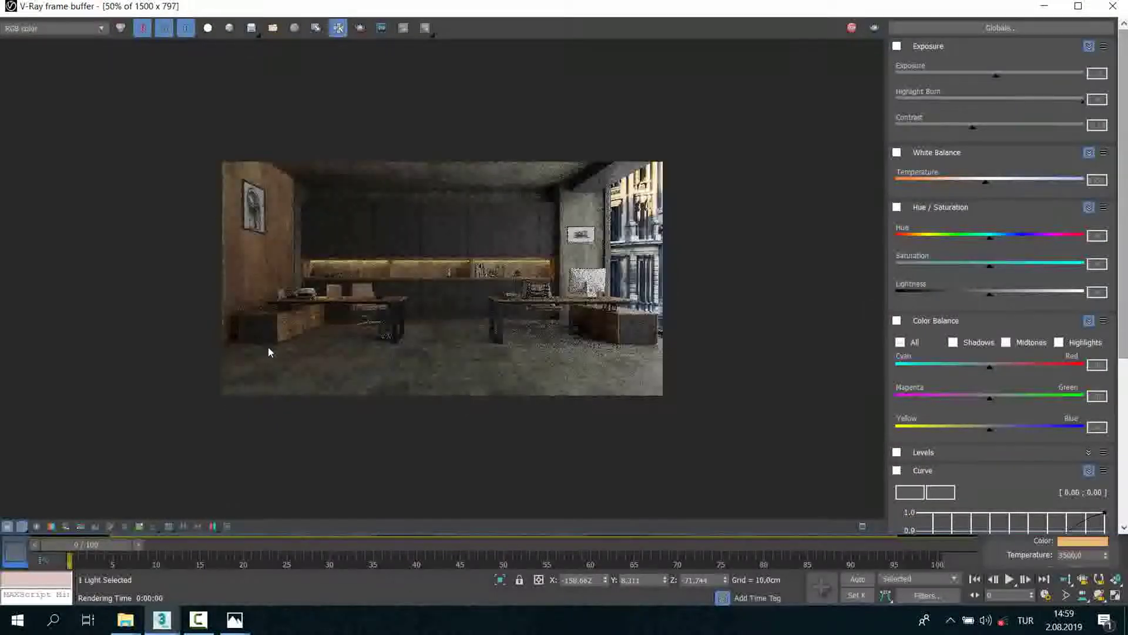
pyautogui.scroll(1, 252, 280)
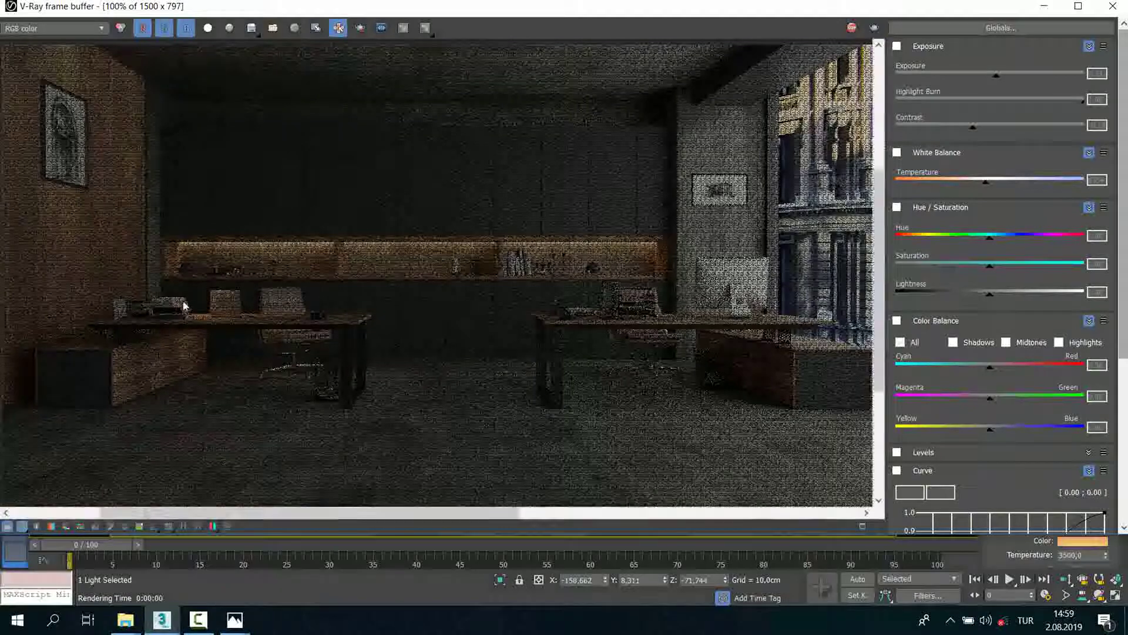
pyautogui.scroll(2, 192, 282)
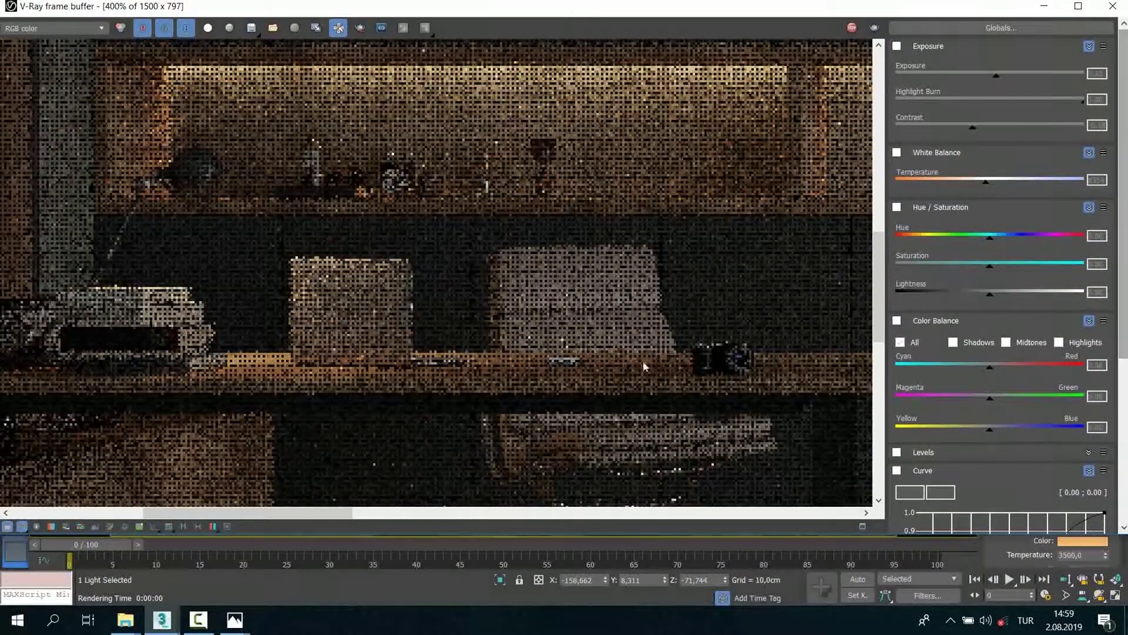
pyautogui.scroll(-1, 644, 367)
pyautogui.scroll(-1, 617, 360)
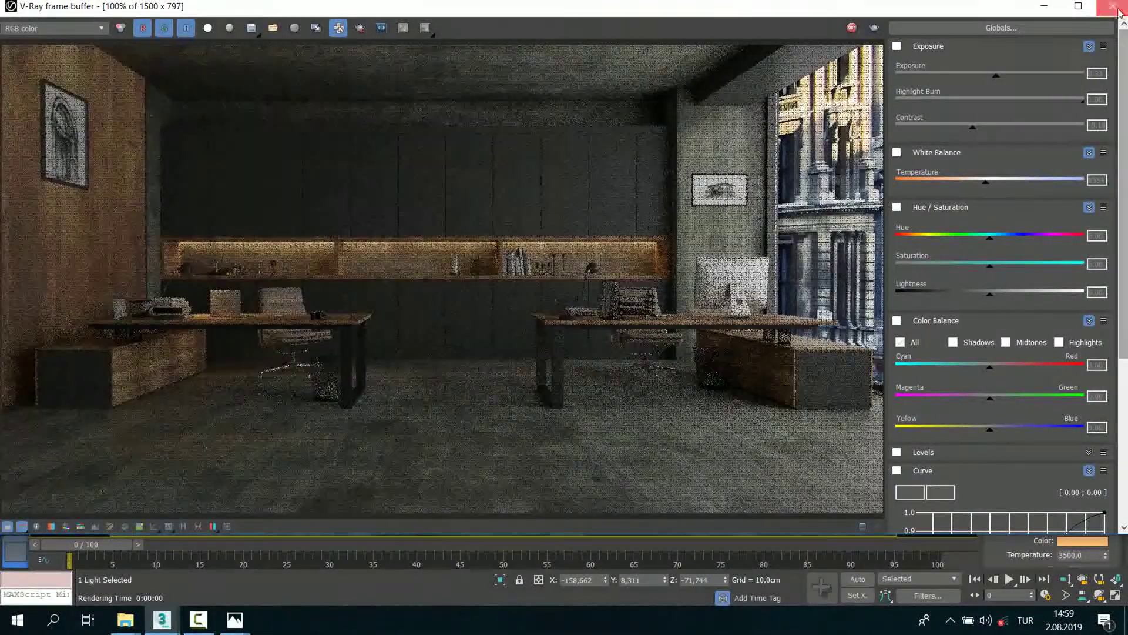
pyautogui.click(1117, 11)
pyautogui.press('Escape')
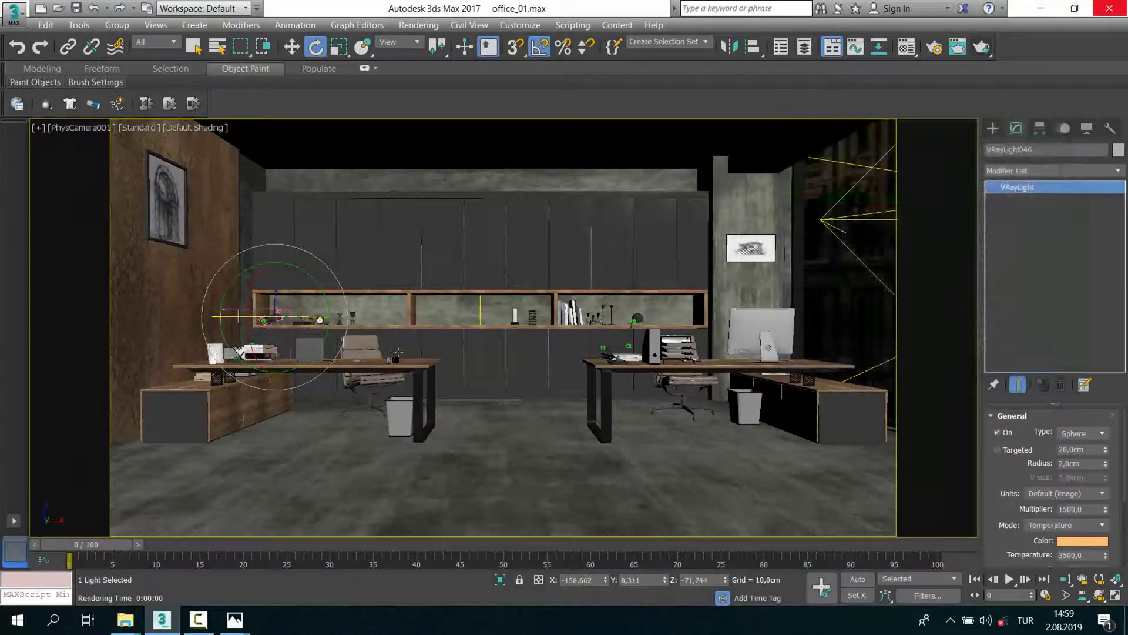
# Step: Close the opened group and select the lamp arm's Dummy001 joint helper
pyautogui.scroll(2, 286, 363)
pyautogui.scroll(2, 291, 353)
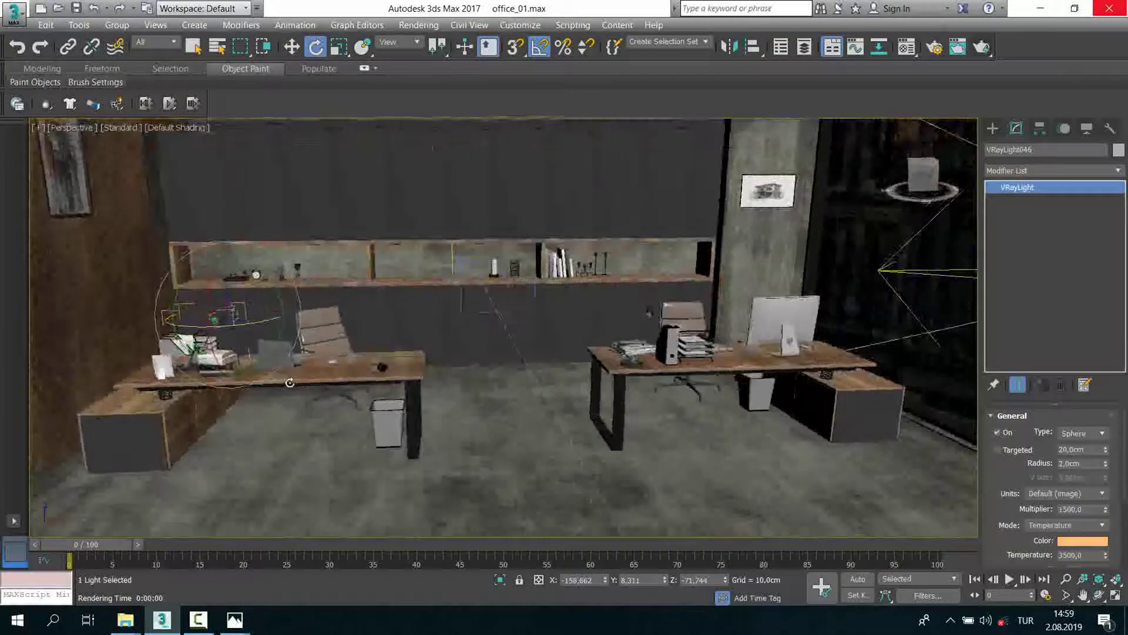
pyautogui.scroll(3, 299, 335)
pyautogui.scroll(4, 307, 321)
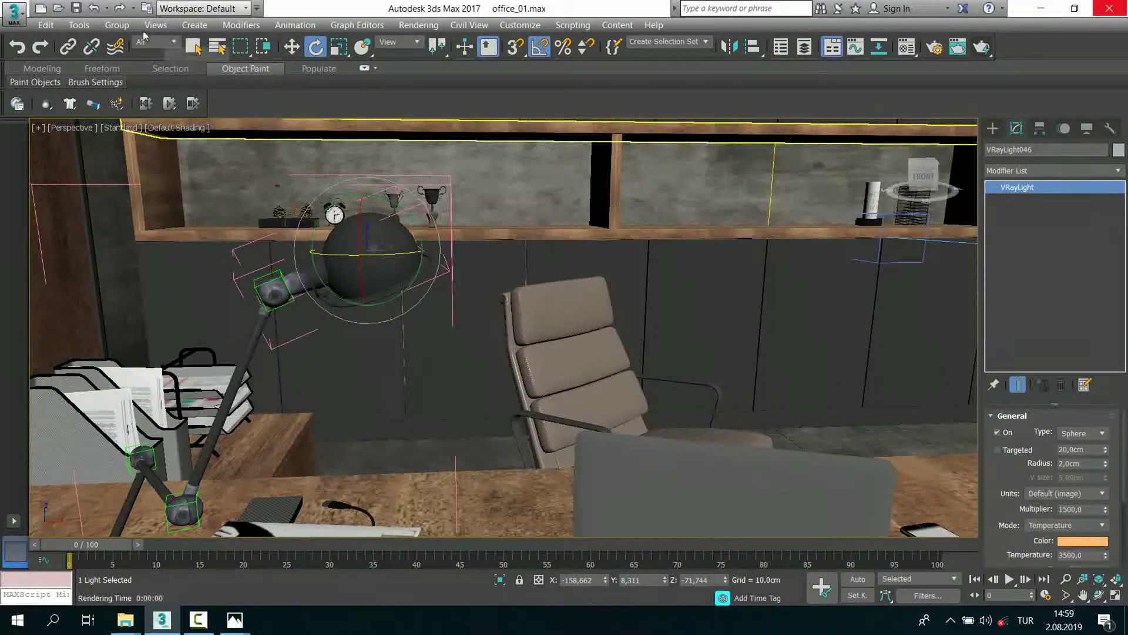
pyautogui.click(117, 25)
pyautogui.click(129, 103)
pyautogui.moveTo(469, 254)
pyautogui.keyDown('alt'); pyautogui.mouseDown(button='middle')
pyautogui.moveTo(445, 365)
pyautogui.moveTo(474, 390)
pyautogui.moveTo(399, 410)
pyautogui.mouseUp(button='middle'); pyautogui.keyUp('alt')
pyautogui.click(393, 412)
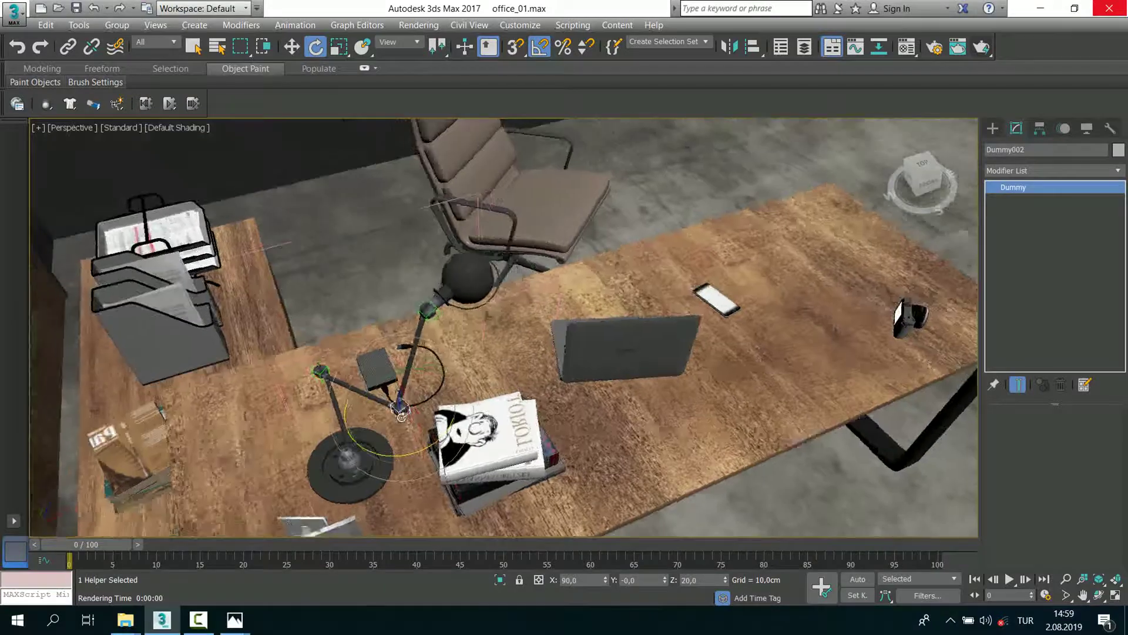
pyautogui.press('w')
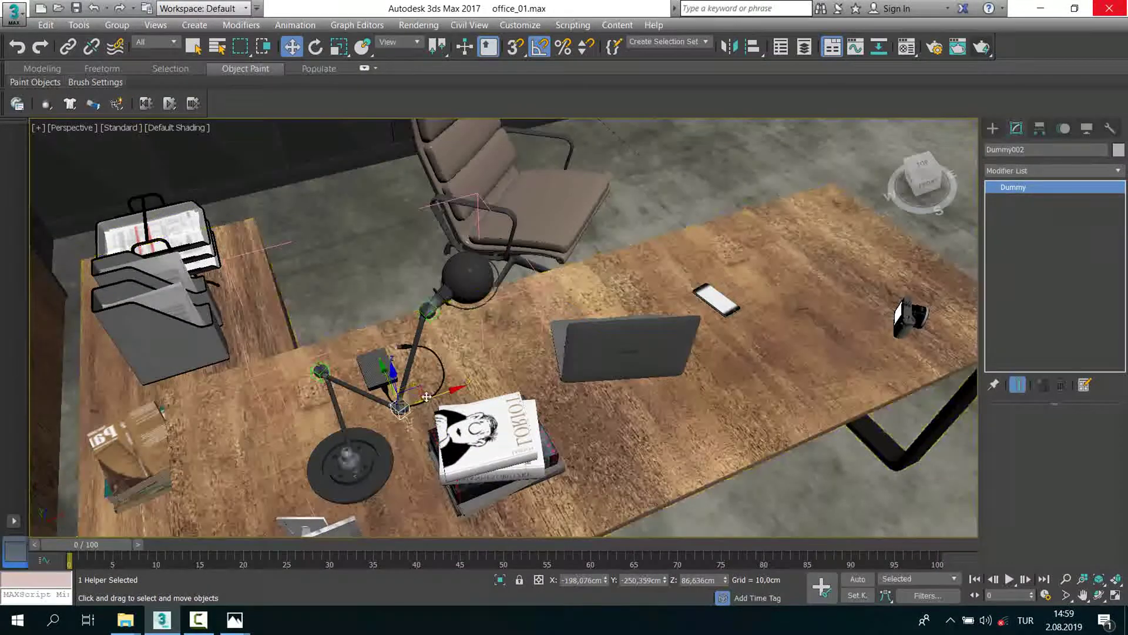
# Step: Rotate the Dummy001 joint about -20° to tilt the lamp head
pyautogui.moveTo(442, 369)
pyautogui.keyDown('alt'); pyautogui.mouseDown(button='middle')
pyautogui.moveTo(446, 417)
pyautogui.moveTo(523, 426)
pyautogui.moveTo(480, 241)
pyautogui.mouseUp(button='middle'); pyautogui.keyUp('alt')
pyautogui.scroll(5, 447, 418)
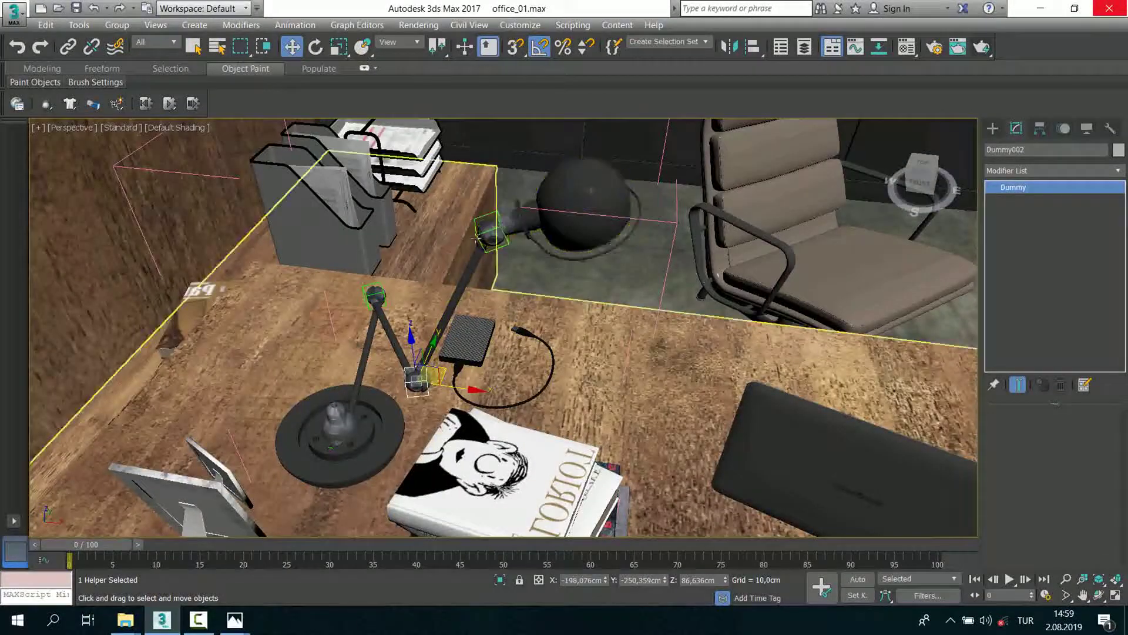
pyautogui.scroll(3, 475, 232)
pyautogui.scroll(-3, 478, 239)
pyautogui.moveTo(478, 239)
pyautogui.keyDown('alt'); pyautogui.mouseDown(button='middle')
pyautogui.moveTo(412, 176)
pyautogui.moveTo(294, 104)
pyautogui.mouseUp(button='middle'); pyautogui.keyUp('alt')
pyautogui.scroll(-3, 411, 176)
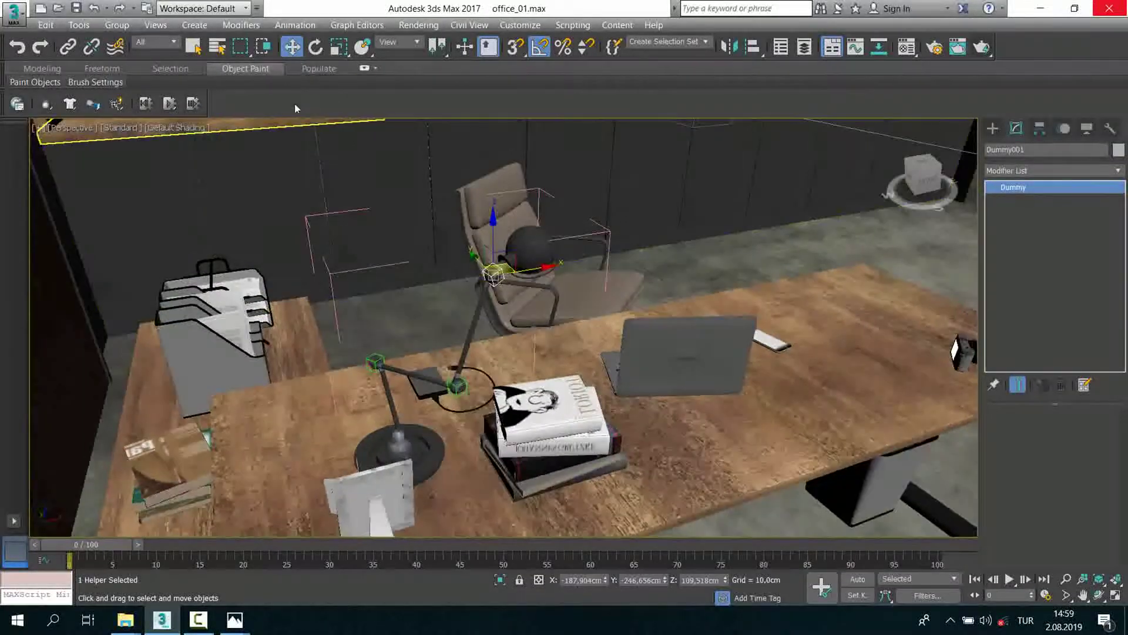
pyautogui.click(316, 48)
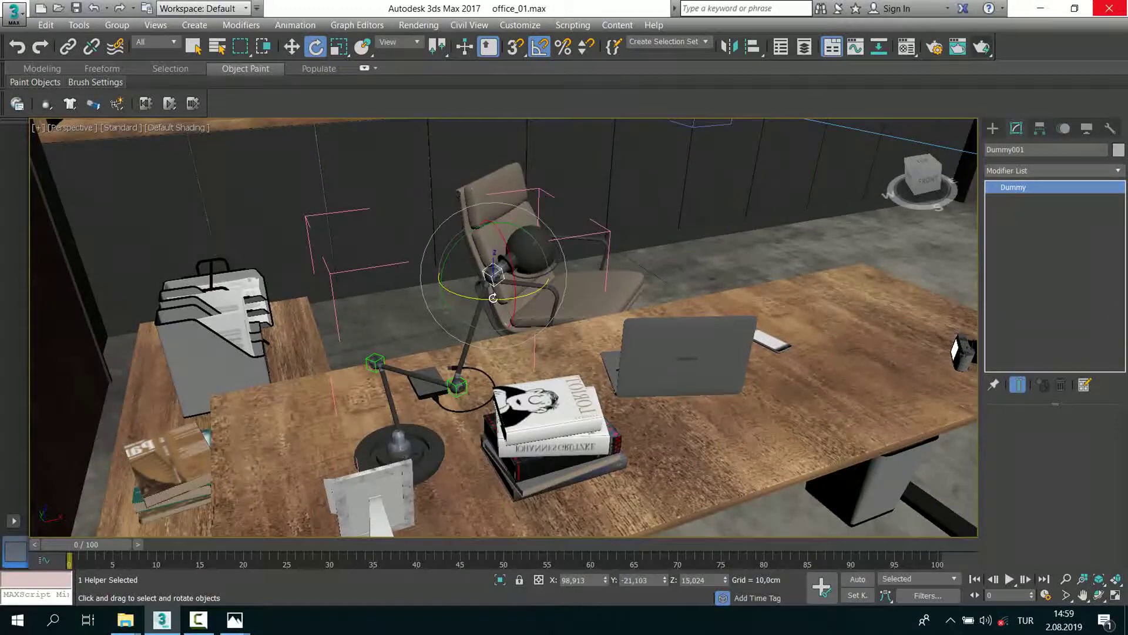
pyautogui.moveTo(491, 302); pyautogui.dragTo(485, 300)
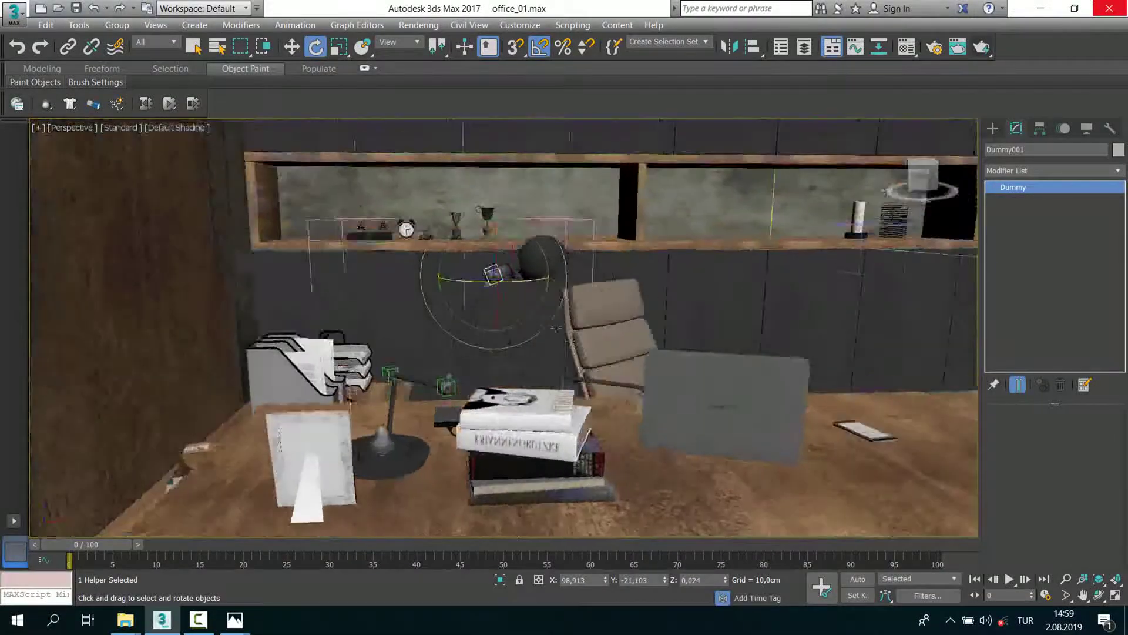
pyautogui.keyDown('alt'); pyautogui.moveTo(488, 308); pyautogui.dragTo(534, 256, button='middle'); pyautogui.keyUp('alt')
# Step: Review the new lamp pose over the desk and close the lamp group
pyautogui.moveTo(535, 256); pyautogui.dragTo(538, 253)
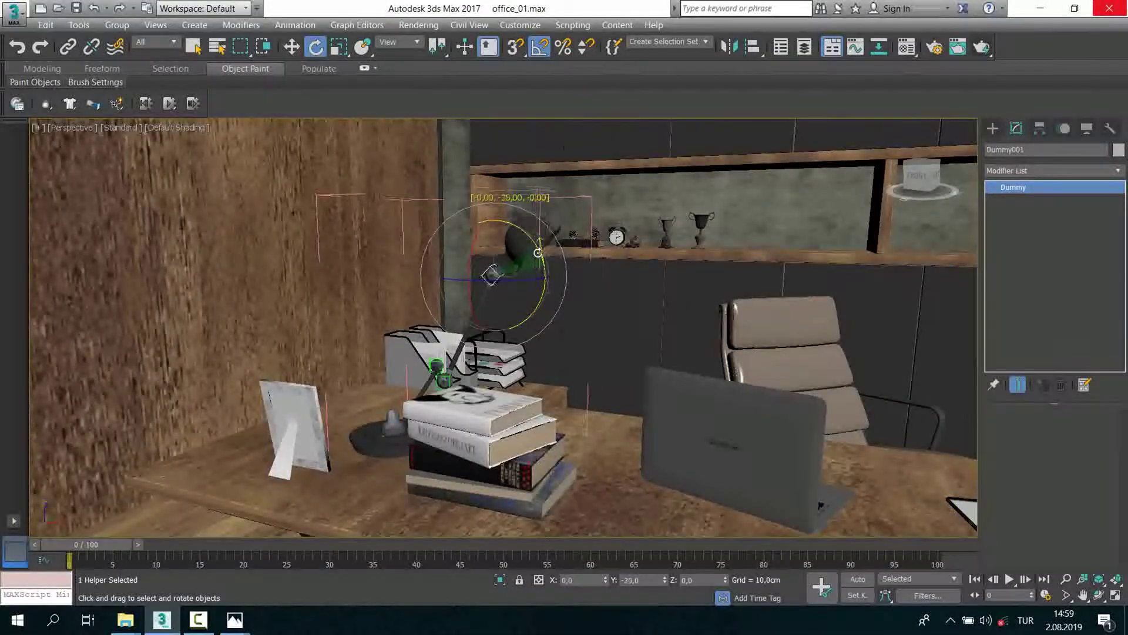
pyautogui.keyDown('alt'); pyautogui.moveTo(430, 342); pyautogui.dragTo(505, 379, button='middle'); pyautogui.keyUp('alt')
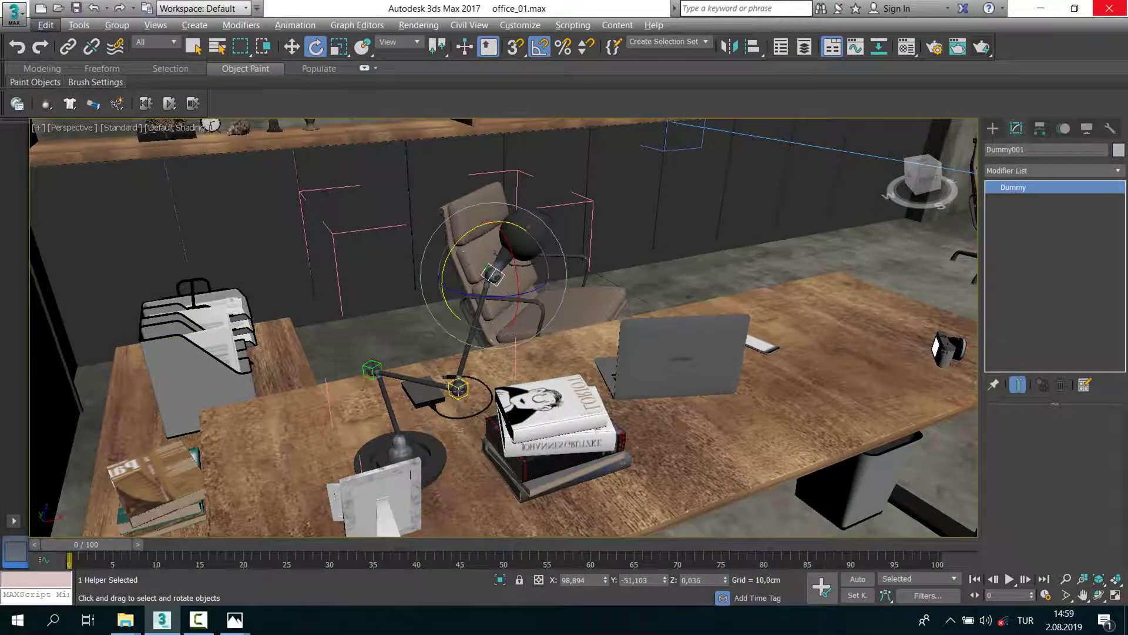
pyautogui.moveTo(588, 382)
pyautogui.keyDown('alt'); pyautogui.mouseDown(button='middle')
pyautogui.moveTo(692, 413)
pyautogui.moveTo(673, 353)
pyautogui.mouseUp(button='middle'); pyautogui.keyUp('alt')
pyautogui.scroll(-5, 681, 382)
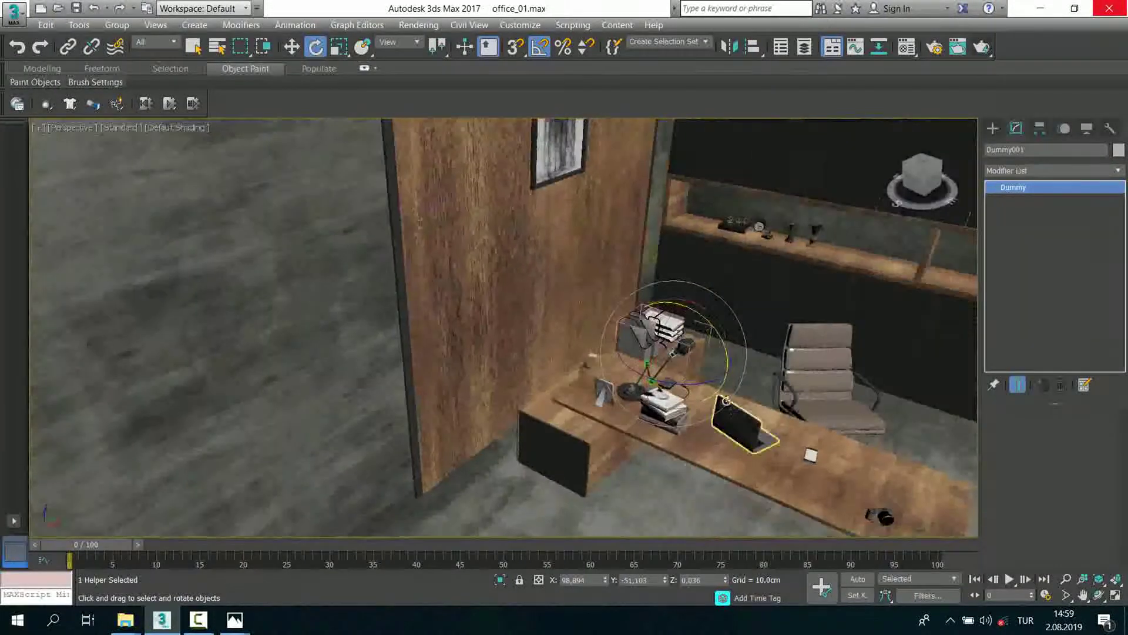
pyautogui.click(117, 25)
pyautogui.click(135, 96)
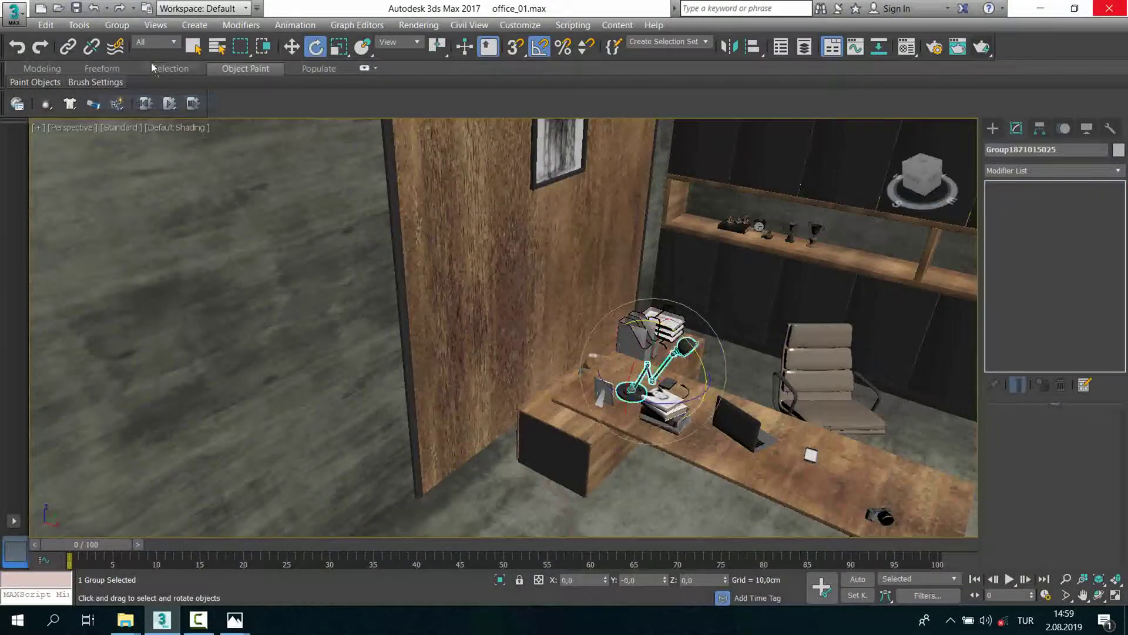
# Step: Isolate the lamp on the other desk and select its group
pyautogui.moveTo(594, 364)
pyautogui.keyDown('alt'); pyautogui.mouseDown(button='middle')
pyautogui.moveTo(609, 368)
pyautogui.moveTo(118, 286)
pyautogui.mouseUp(button='middle'); pyautogui.keyUp('alt')
pyautogui.scroll(5, 595, 366)
pyautogui.scroll(-5, 609, 368)
pyautogui.scroll(-5, 529, 353)
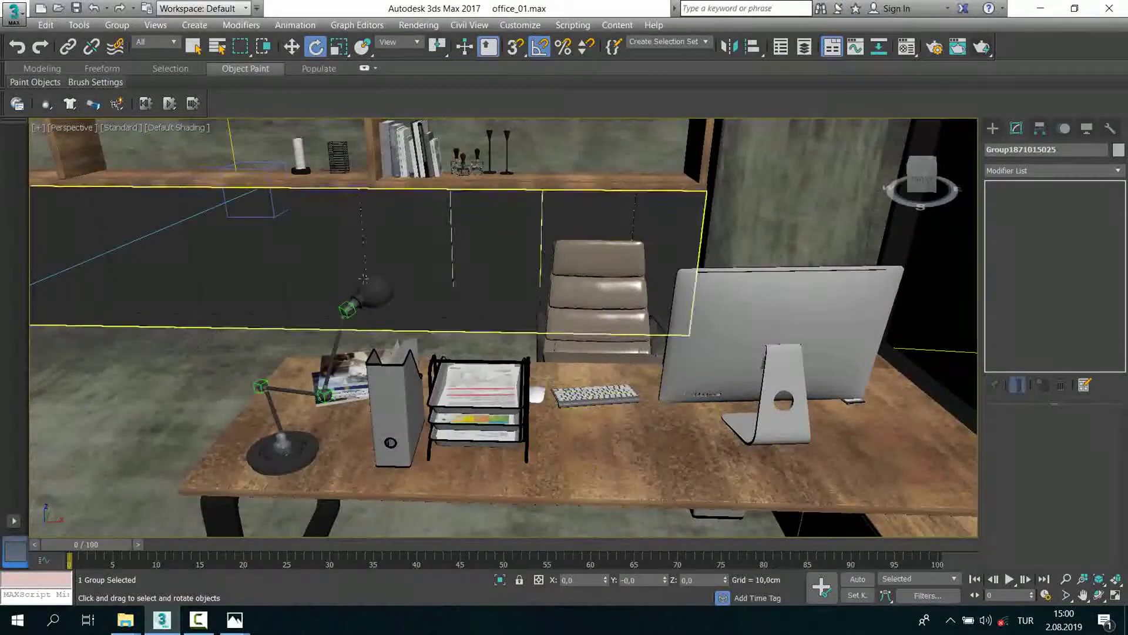
pyautogui.click(362, 297)
pyautogui.rightClick(362, 297)
pyautogui.click(406, 144)
pyautogui.moveTo(556, 266)
pyautogui.keyDown('alt'); pyautogui.mouseDown(button='middle')
pyautogui.moveTo(631, 351)
pyautogui.moveTo(641, 322)
pyautogui.mouseUp(button='middle'); pyautogui.keyUp('alt')
pyautogui.click(641, 322)
pyautogui.click(533, 254)
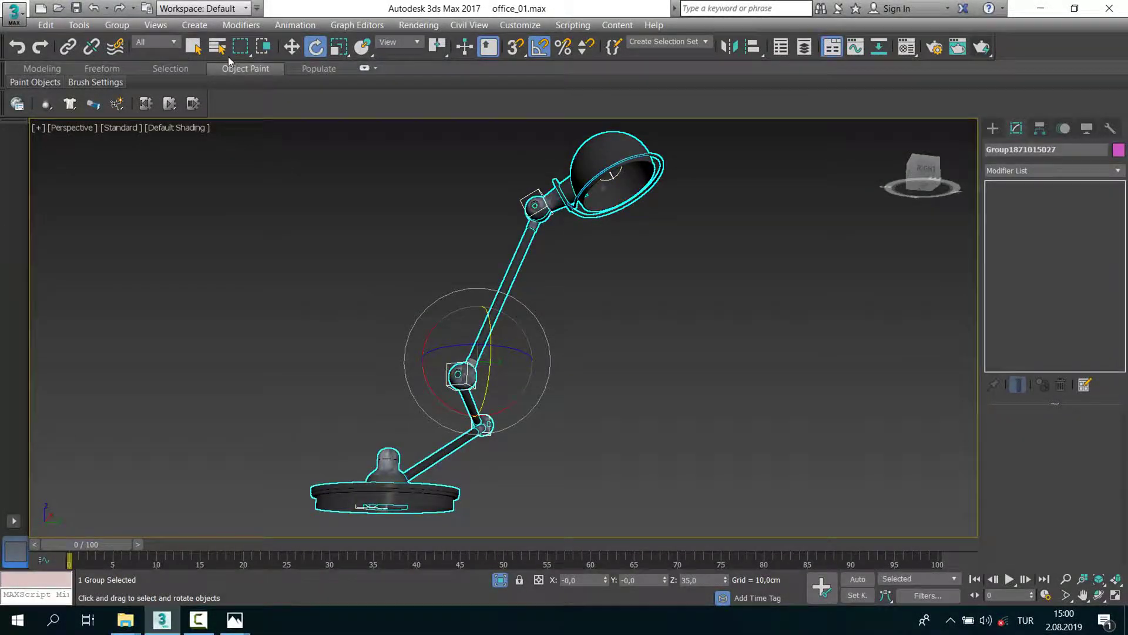
# Step: Open the lamp group and its nested lamp-head subgroup
pyautogui.click(129, 25)
pyautogui.click(117, 71)
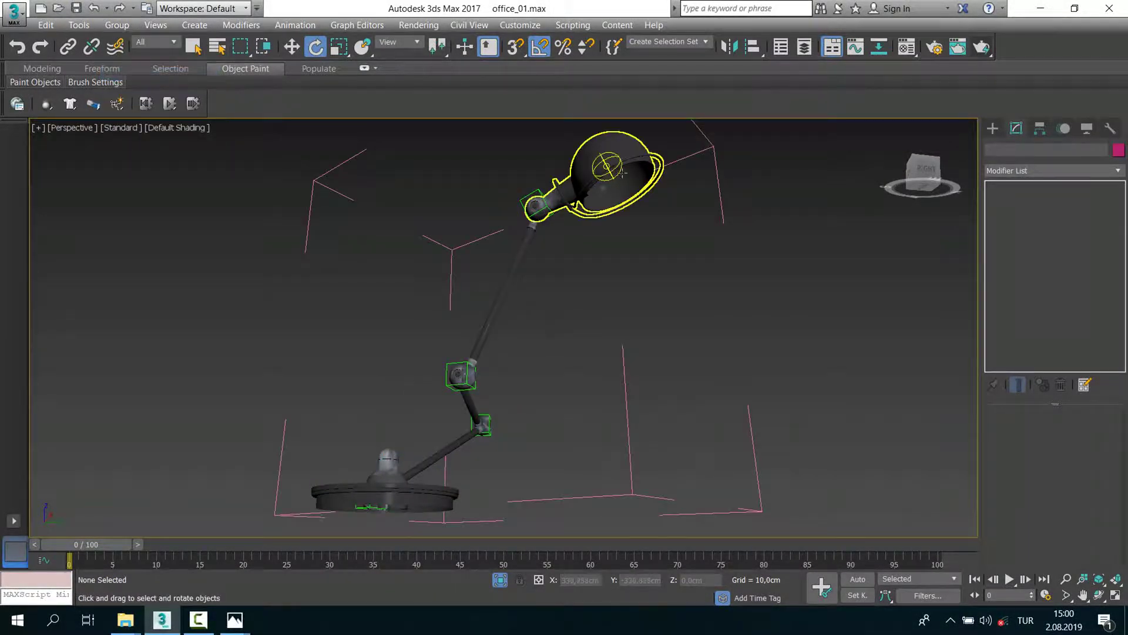
pyautogui.click(615, 173)
pyautogui.click(117, 25)
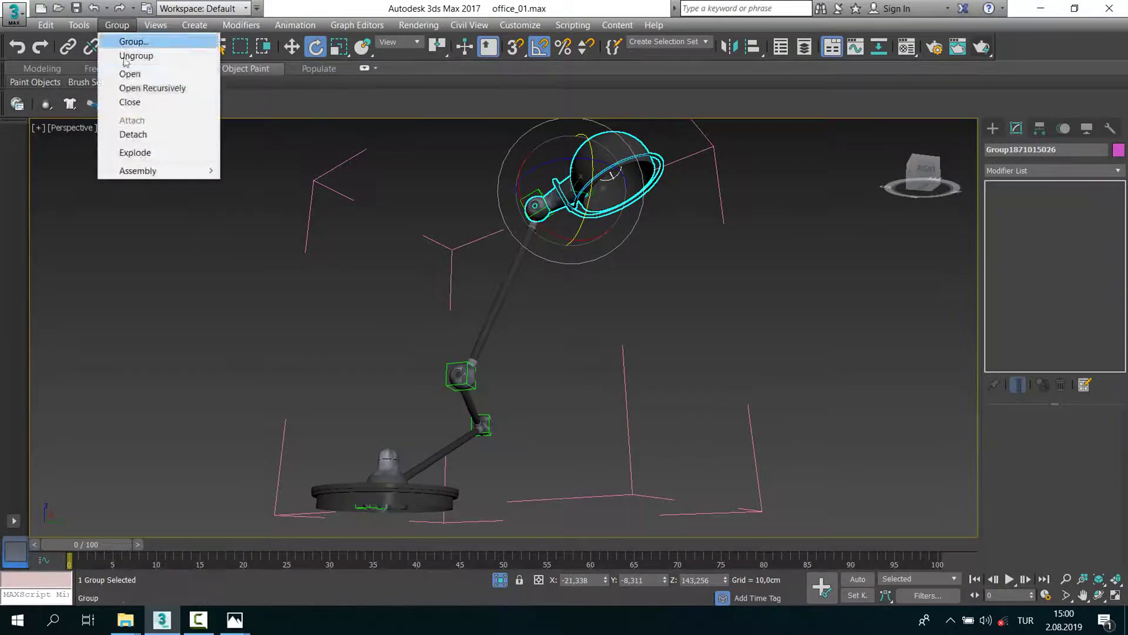
pyautogui.click(352, 294)
pyautogui.keyDown('alt'); pyautogui.moveTo(412, 265); pyautogui.dragTo(540, 144, button='middle'); pyautogui.keyUp('alt')
pyautogui.click(539, 144)
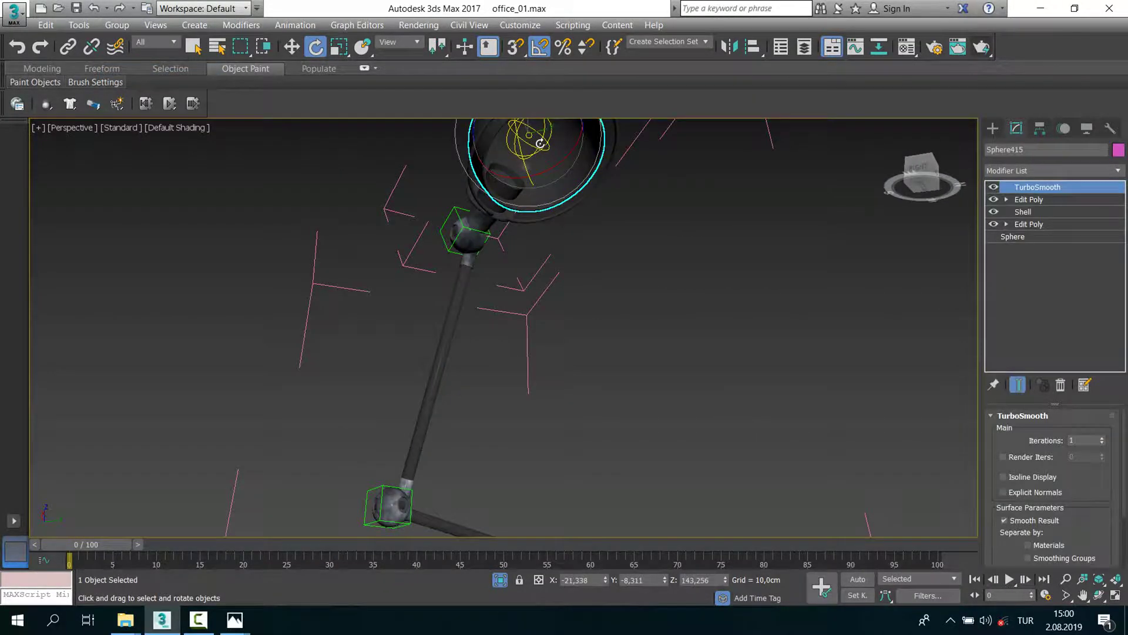
pyautogui.click(557, 164)
# Step: Select bulb light VRayLight047 from the top view and set its units to Default (image)
pyautogui.hotkey('alt', 'w')
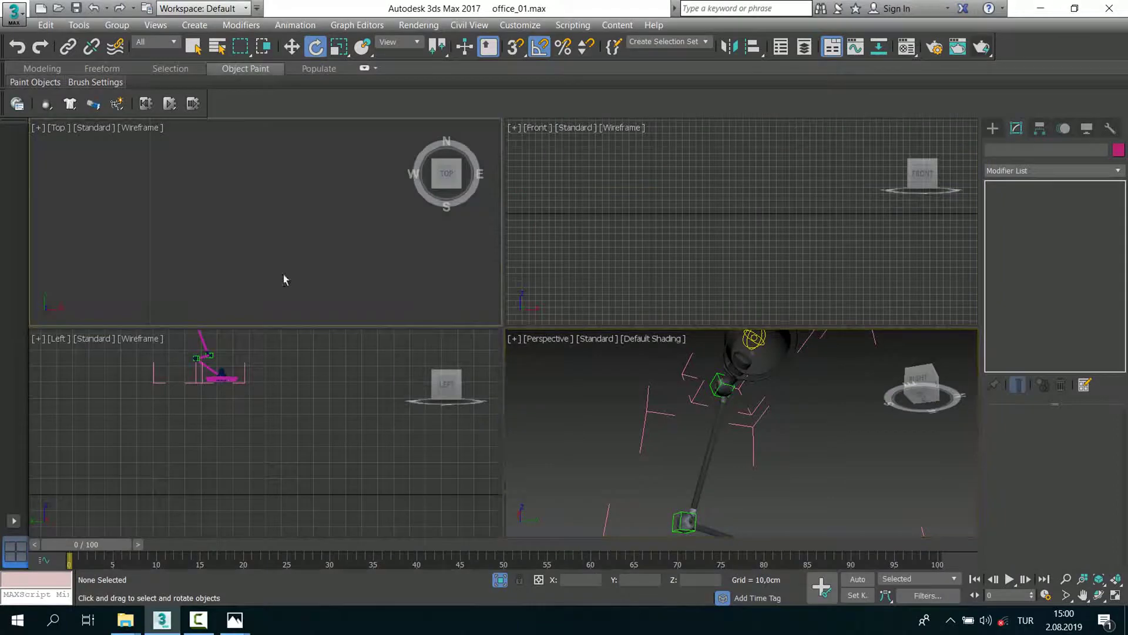
pyautogui.click(273, 280)
pyautogui.hotkey('alt', 'w')
pyautogui.scroll(1, 594, 259)
pyautogui.scroll(5, 613, 221)
pyautogui.scroll(3, 613, 221)
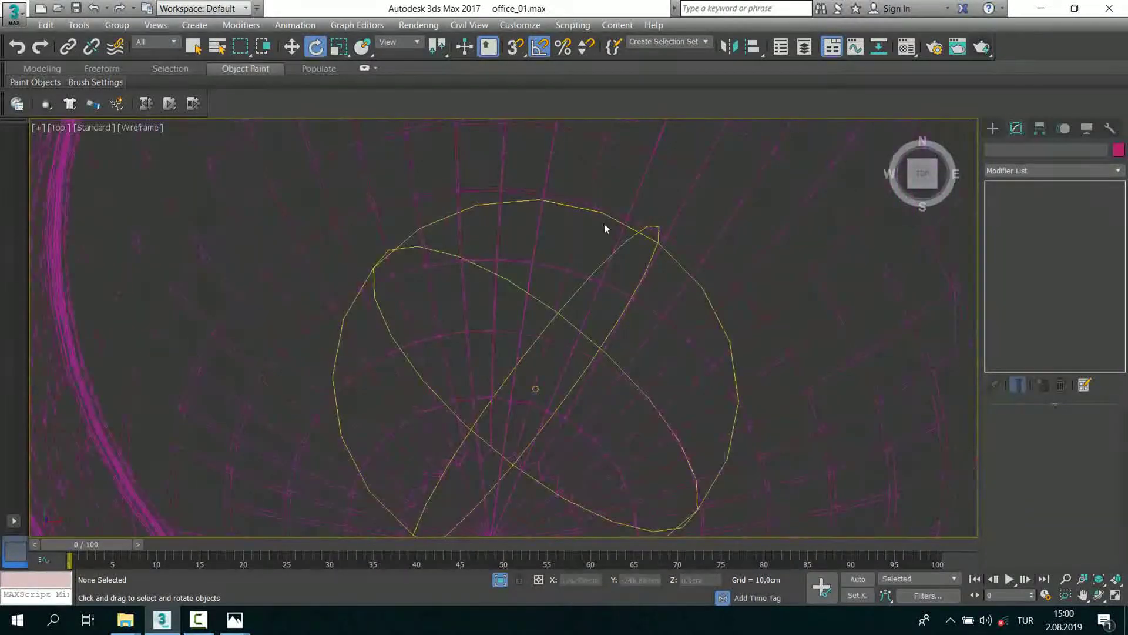
pyautogui.click(613, 221)
pyautogui.hotkey('alt', 'w')
pyautogui.rightClick(738, 409)
pyautogui.hotkey('alt', 'w')
pyautogui.press('z')
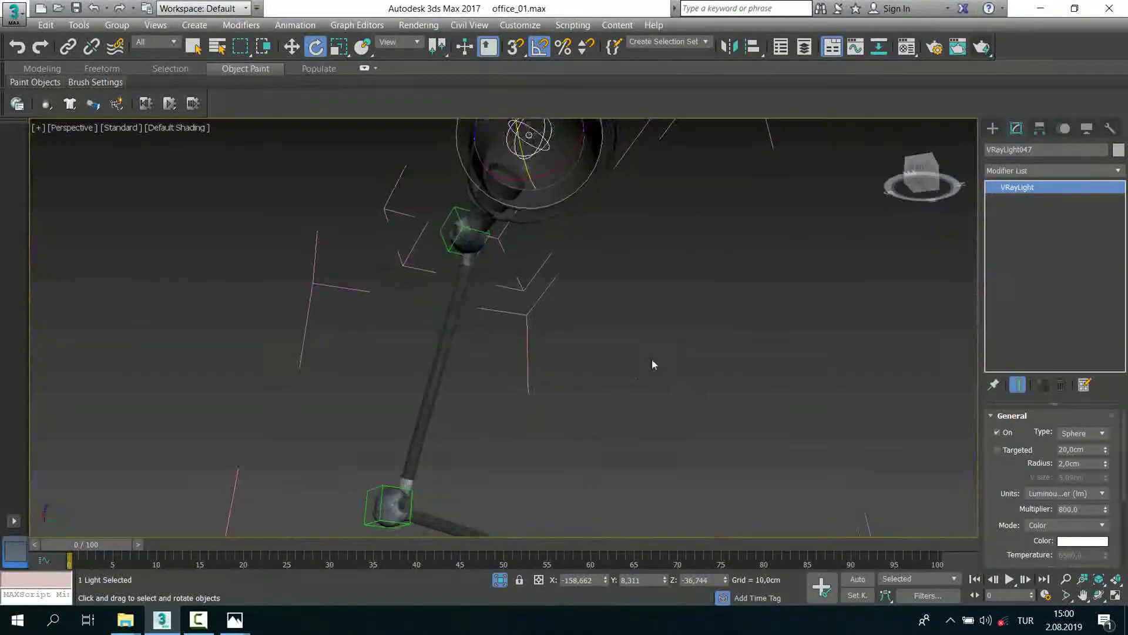
pyautogui.click(1063, 494)
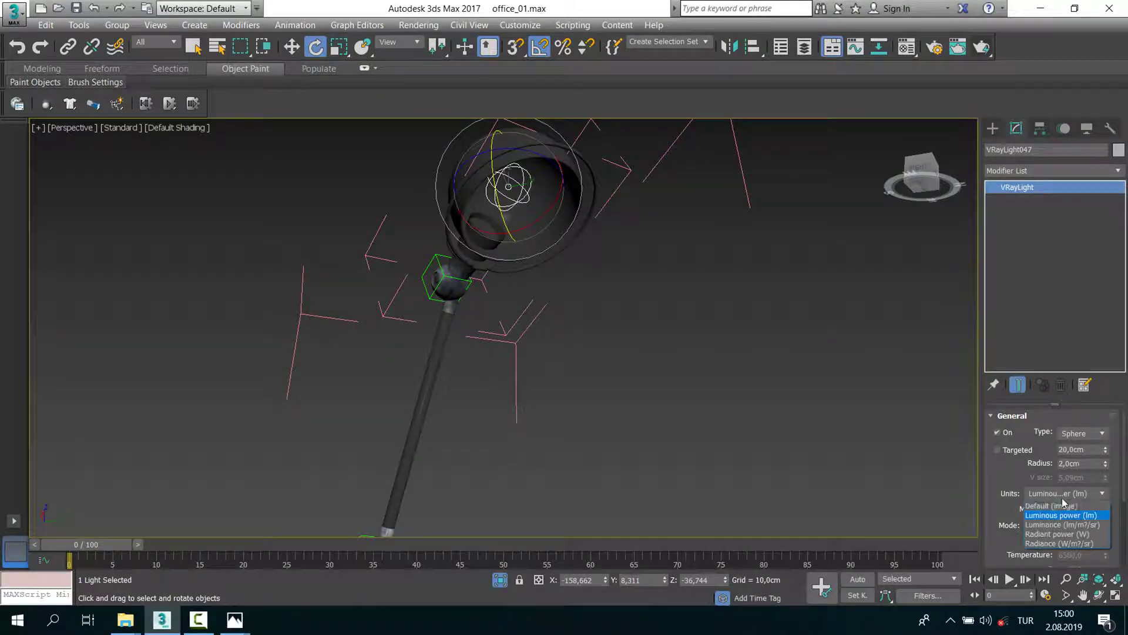
pyautogui.click(1065, 505)
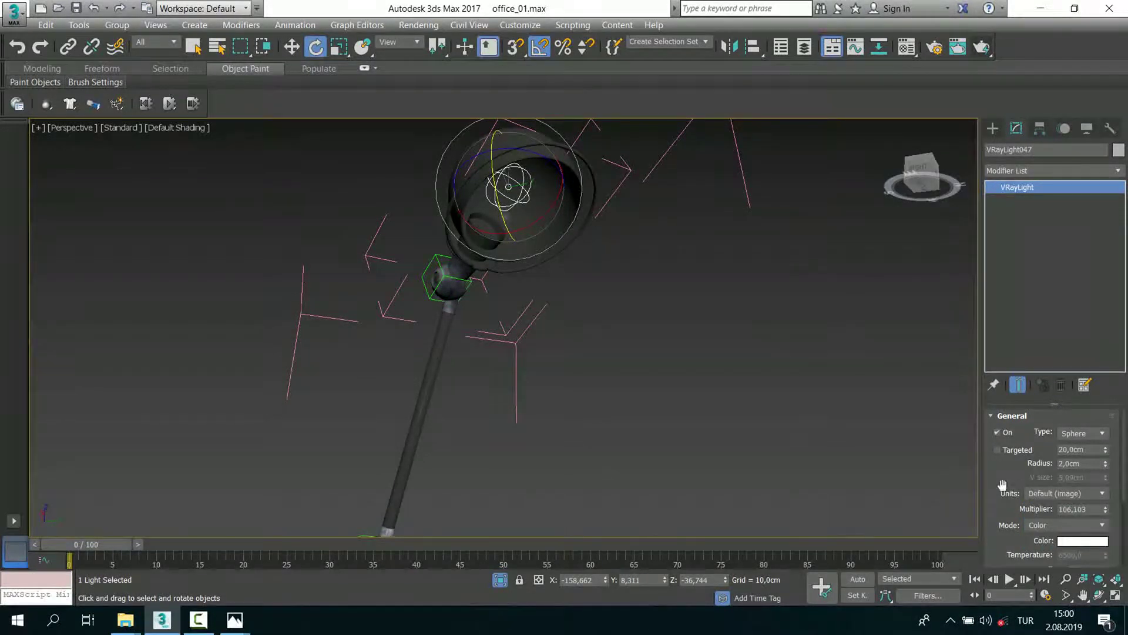
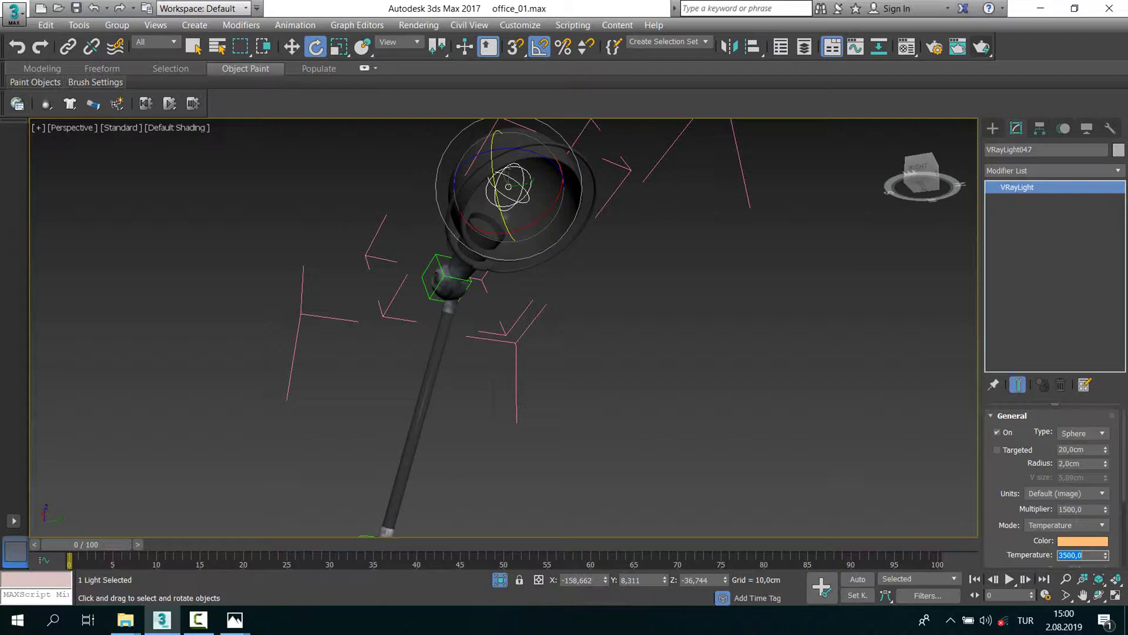
# Step: Close the desk lamp group from the Group menu
pyautogui.click(117, 24)
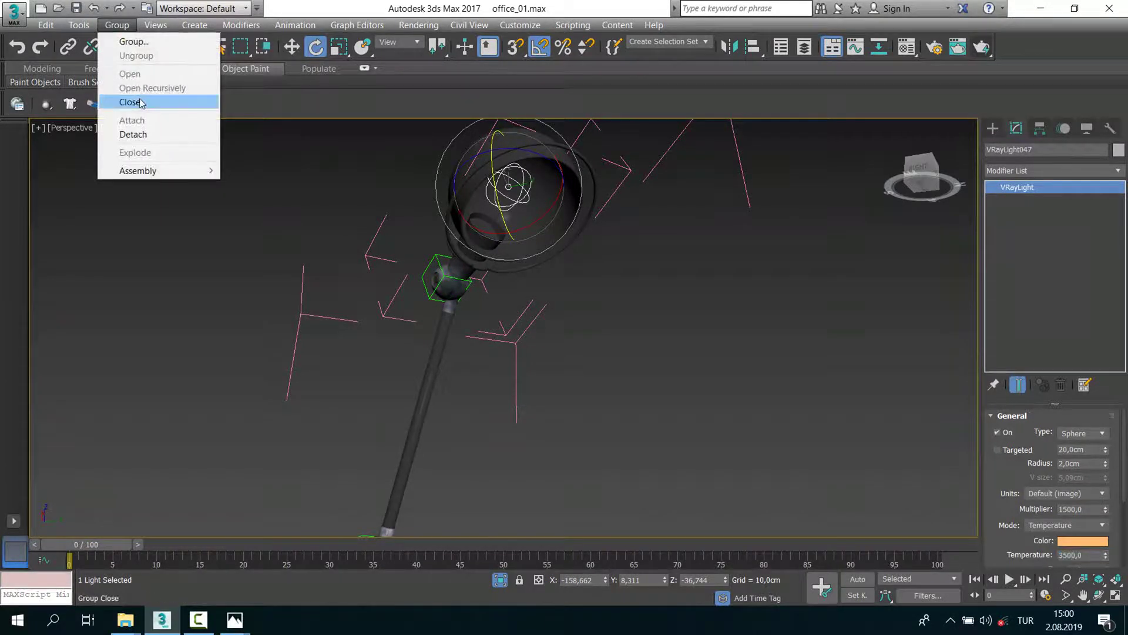
pyautogui.click(130, 101)
pyautogui.click(121, 25)
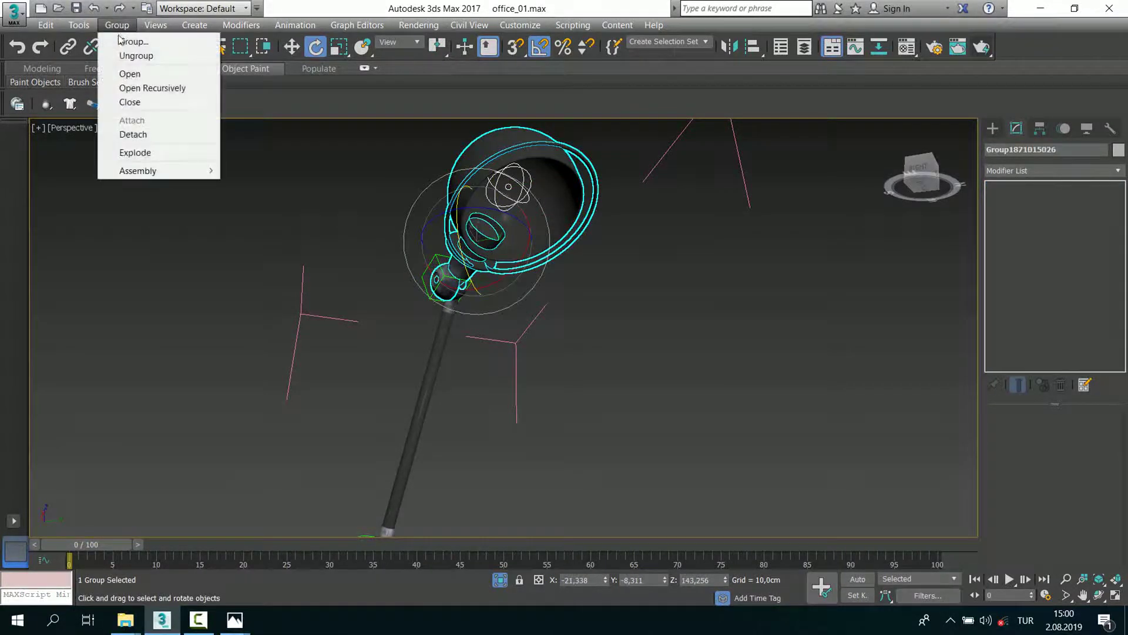
pyautogui.click(129, 101)
# Step: Switch to the office camera view, unfreeze all objects, and start a production render
pyautogui.press('c')
pyautogui.rightClick(432, 267)
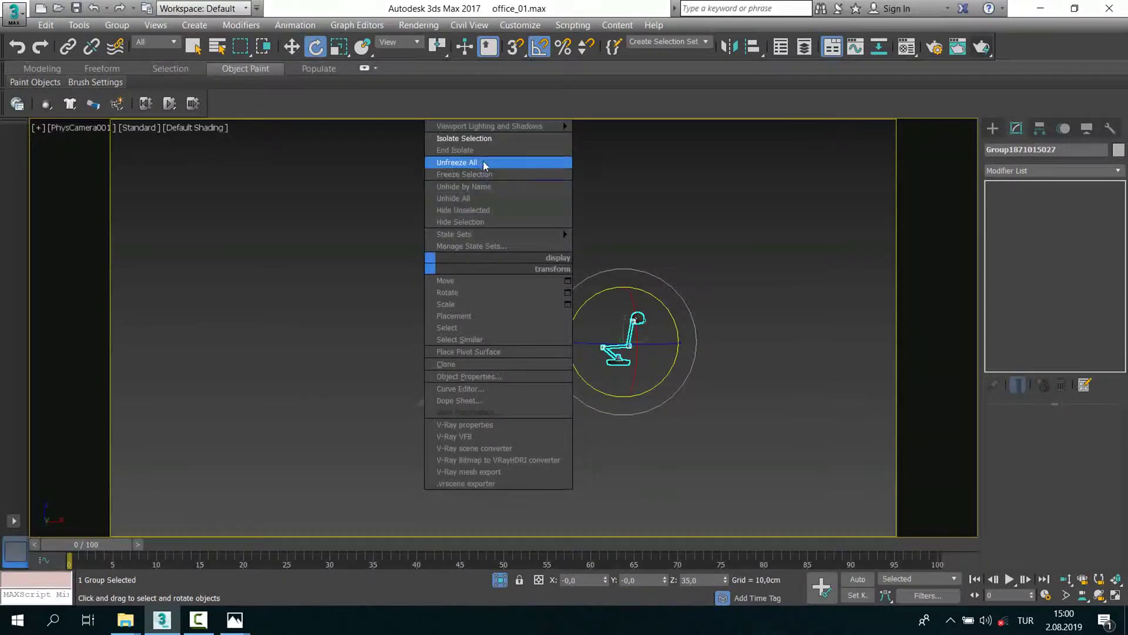
pyautogui.click(473, 154)
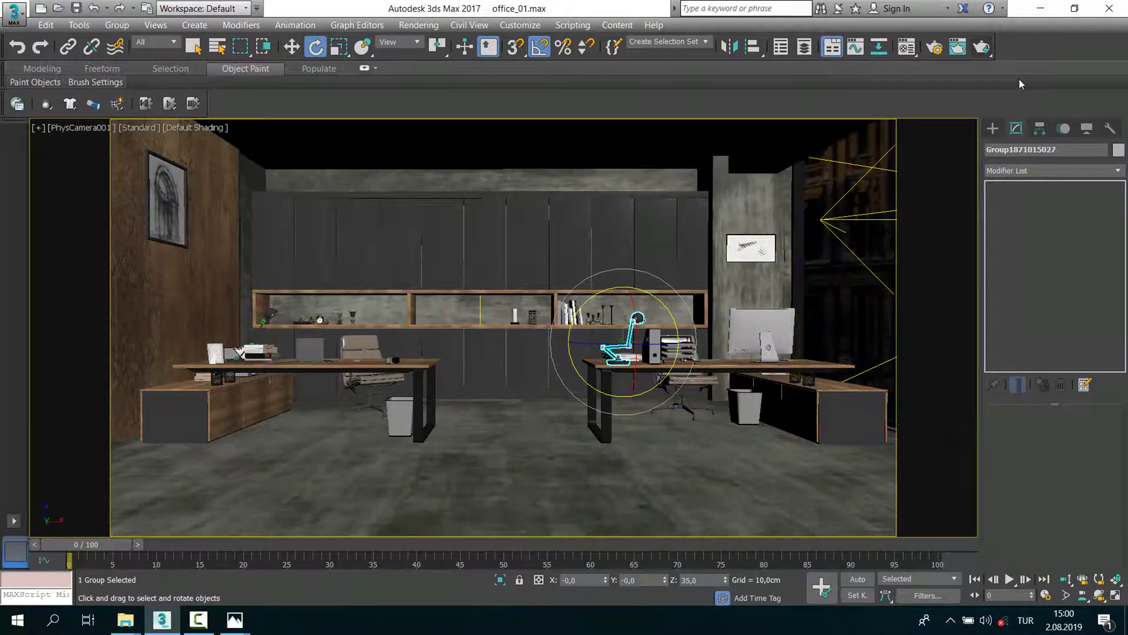
pyautogui.click(986, 49)
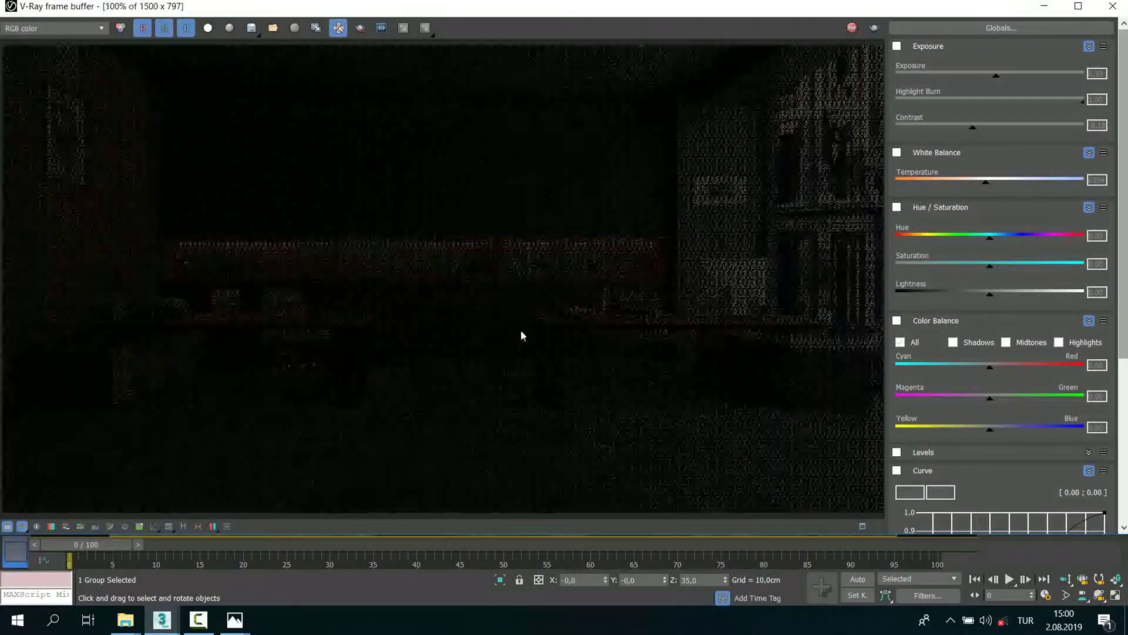
# Step: Zoom in and out of the finished render to check desk and shelf lighting and noise
pyautogui.scroll(1, 307, 297)
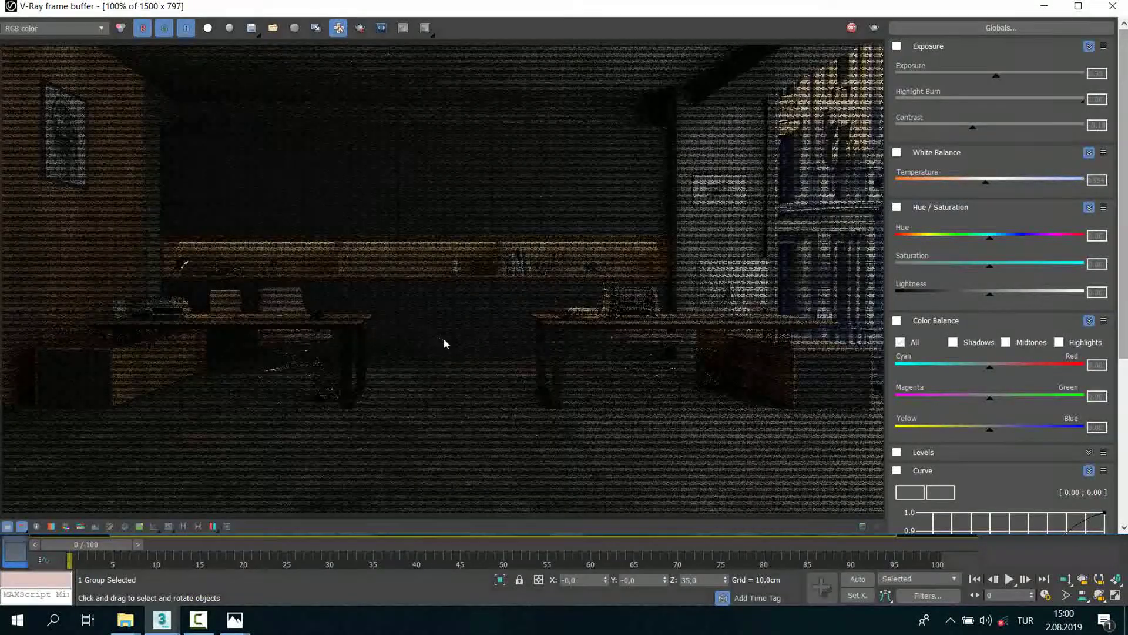
pyautogui.scroll(-1, 445, 371)
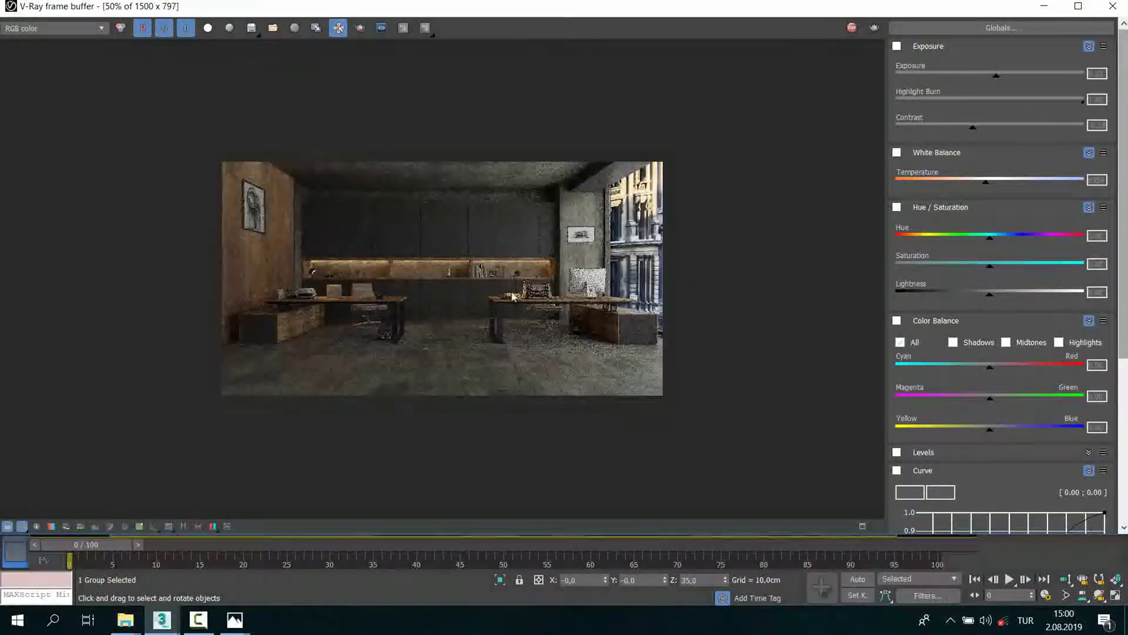
pyautogui.scroll(1, 512, 297)
pyautogui.scroll(-1, 291, 291)
pyautogui.scroll(1, 251, 276)
pyautogui.scroll(-1, 294, 259)
pyautogui.scroll(2, 262, 203)
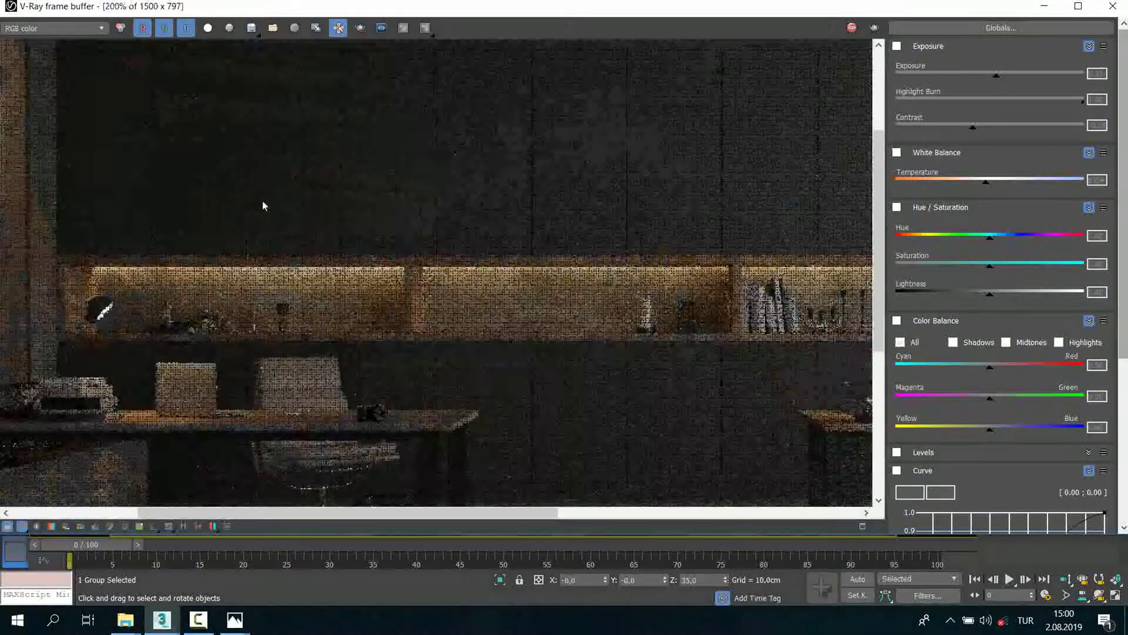
pyautogui.scroll(-1, 124, 151)
pyautogui.scroll(-1, 174, 154)
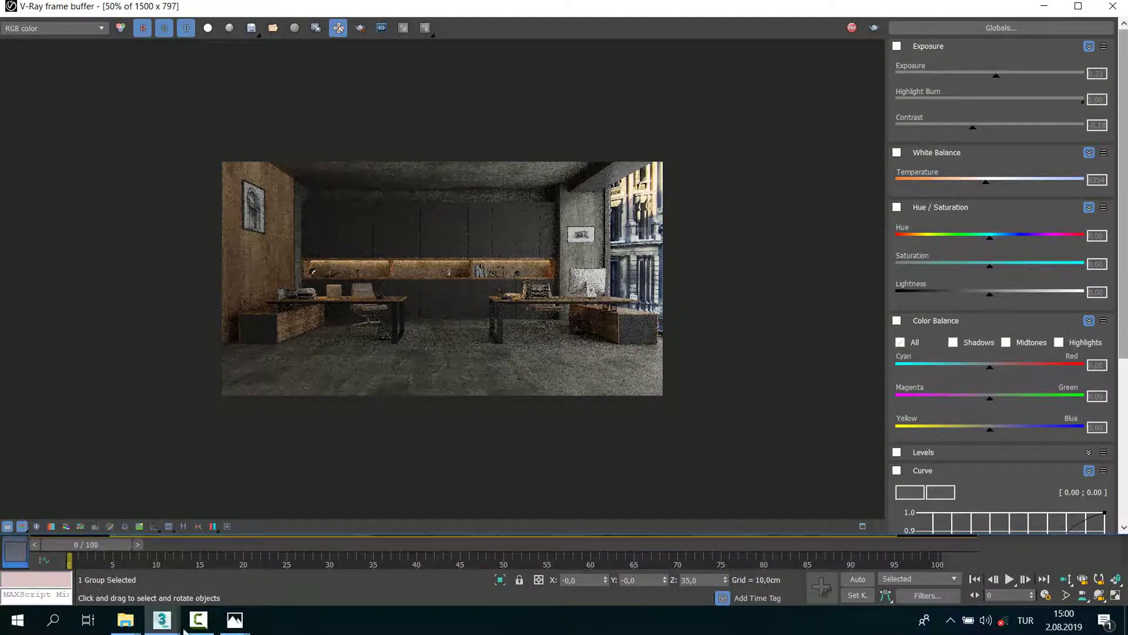
pyautogui.moveTo(161, 619)
pyautogui.click(155, 565)
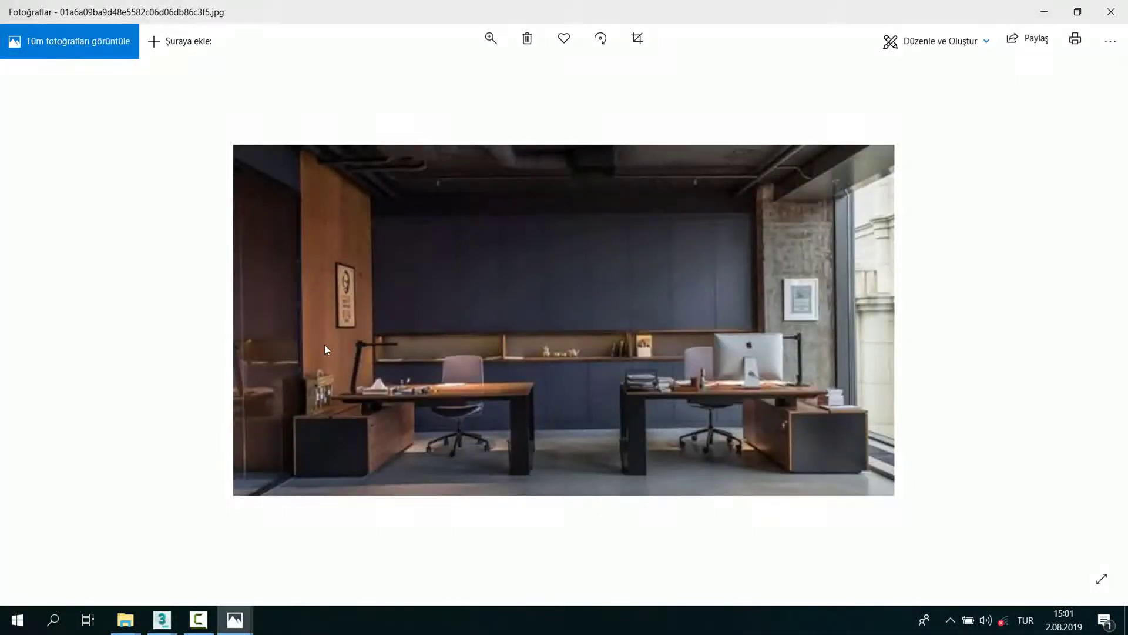
# Step: Compare the office reference photo against the V-Ray render using the taskbar thumbnails
pyautogui.click(1044, 12)
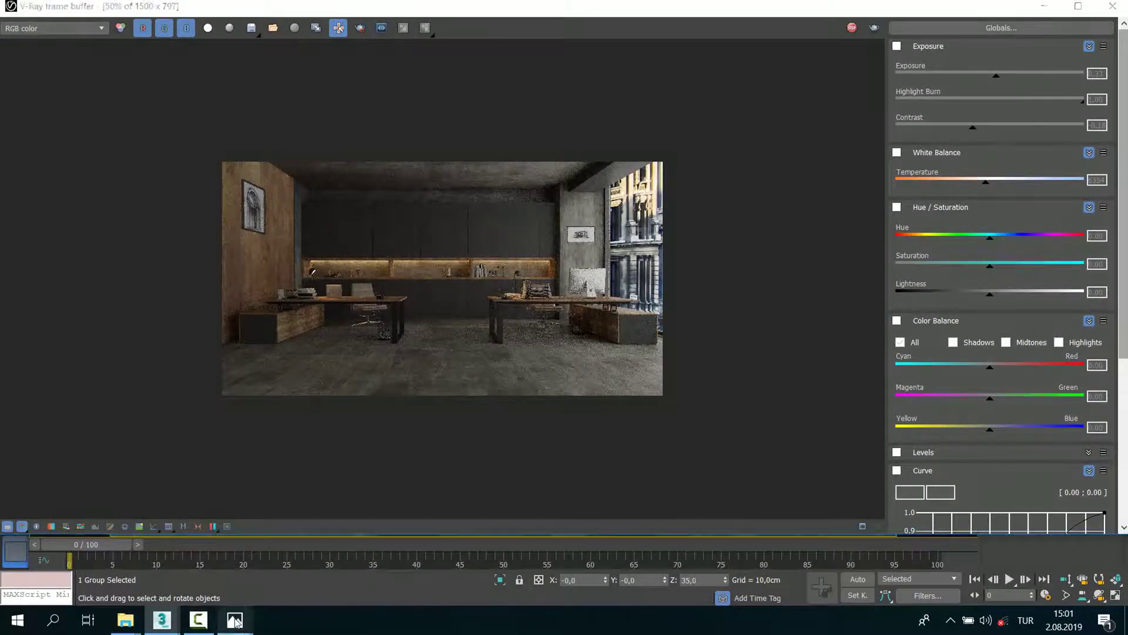
pyautogui.moveTo(234, 619)
pyautogui.click(311, 547)
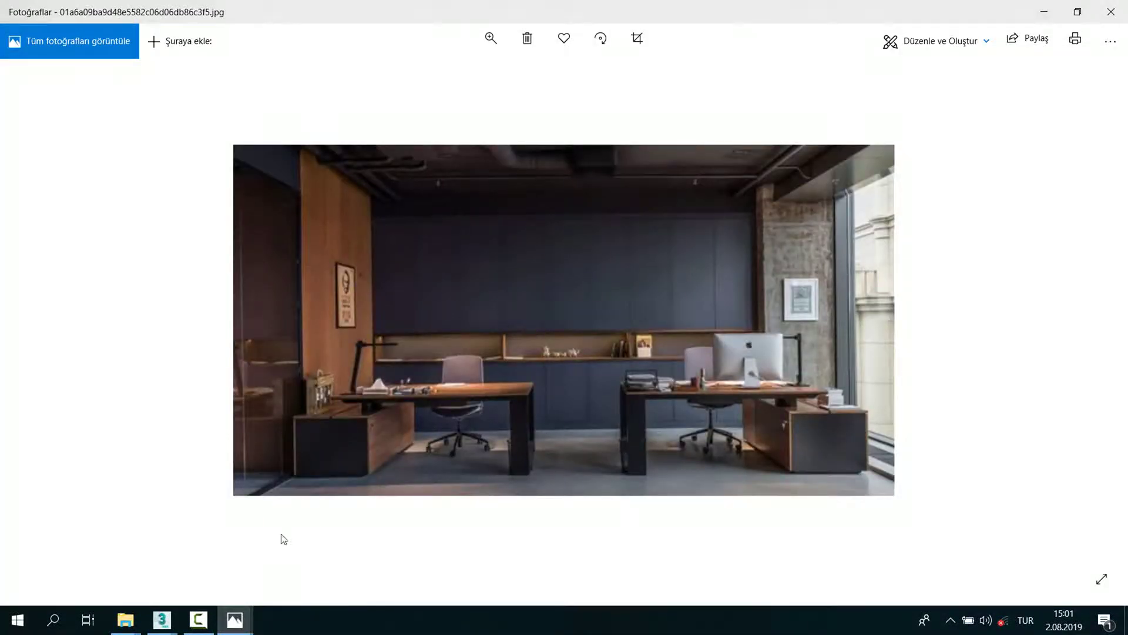
pyautogui.click(200, 620)
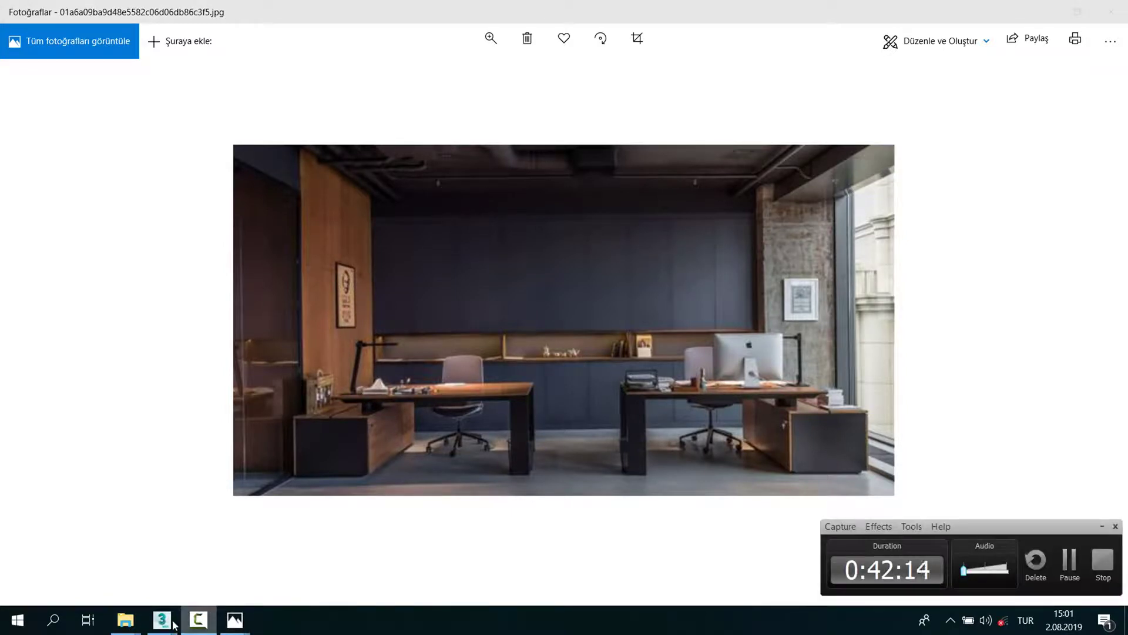
pyautogui.click(256, 563)
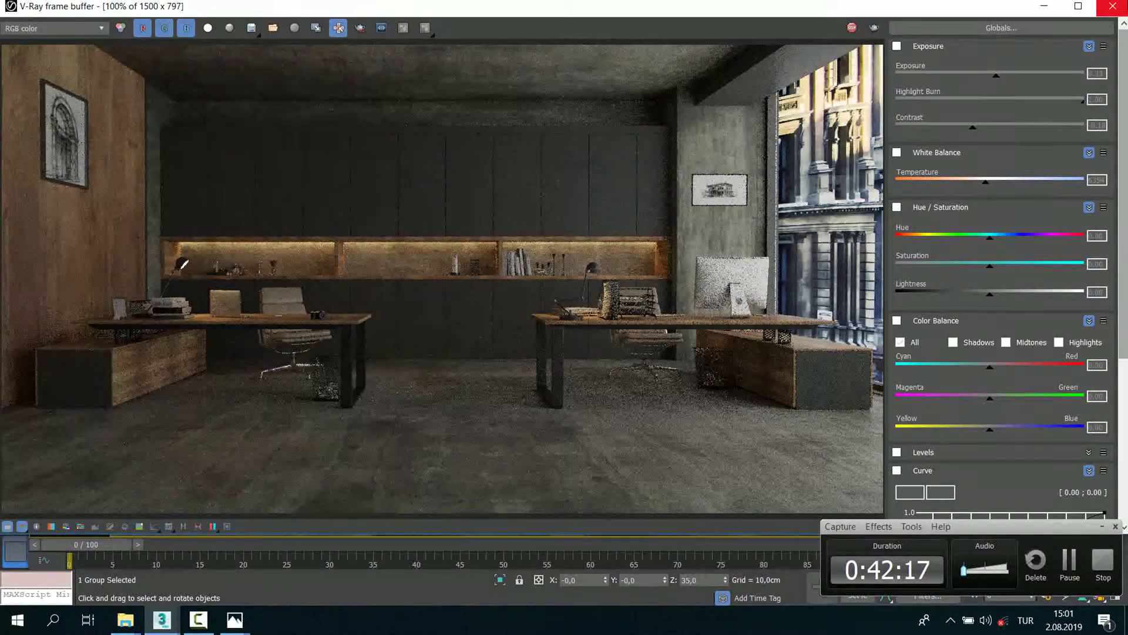
# Step: Zoom the render to 100%, then close the frame buffer and rendering progress window
pyautogui.scroll(2, 135, 132)
pyautogui.scroll(-2, 303, 259)
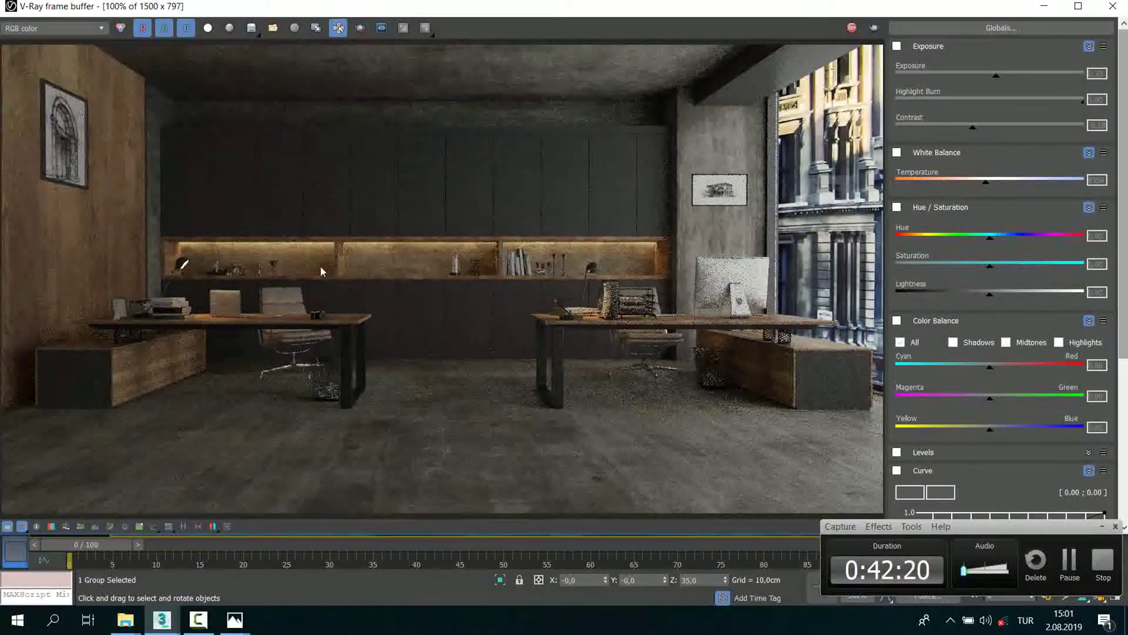
pyautogui.click(1123, 9)
pyautogui.press('Escape')
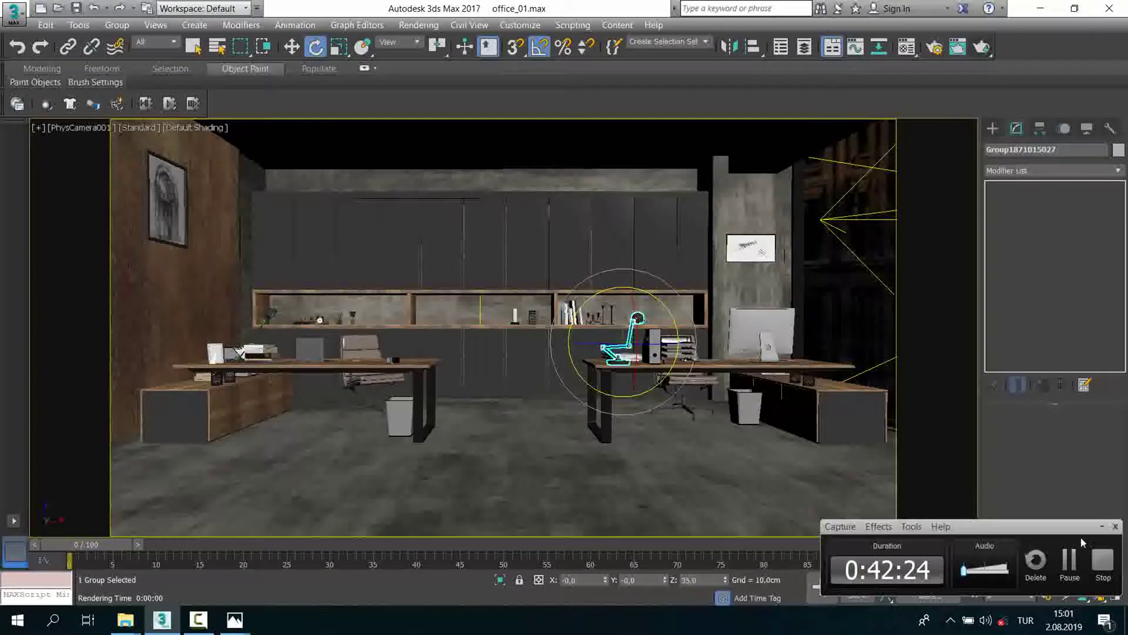
# Step: In Perspective view, hide the box and plane enclosing the office
pyautogui.press('p')
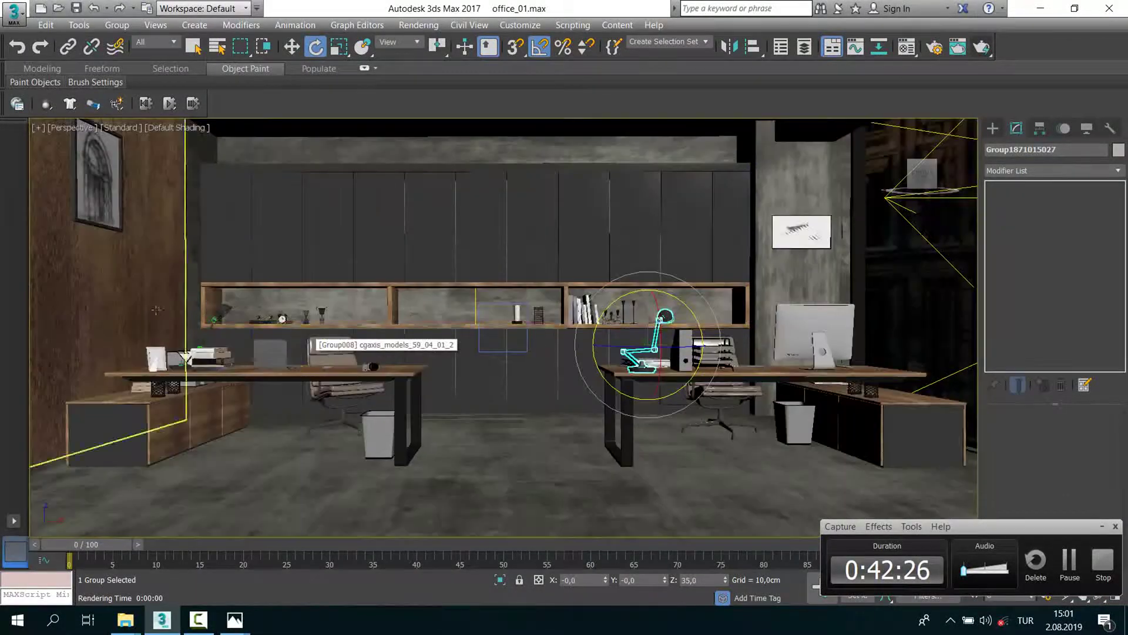
pyautogui.keyDown('alt'); pyautogui.moveTo(307, 343); pyautogui.dragTo(348, 342, button='middle'); pyautogui.keyUp('alt')
pyautogui.scroll(-5, 345, 417)
pyautogui.click(345, 416)
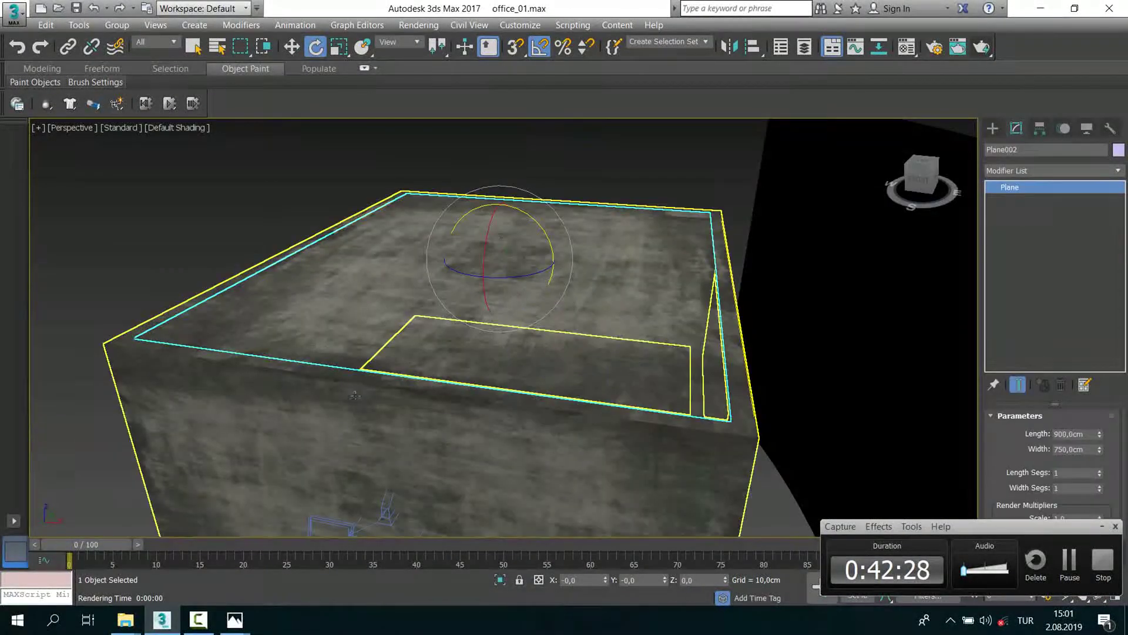
pyautogui.rightClick(346, 374)
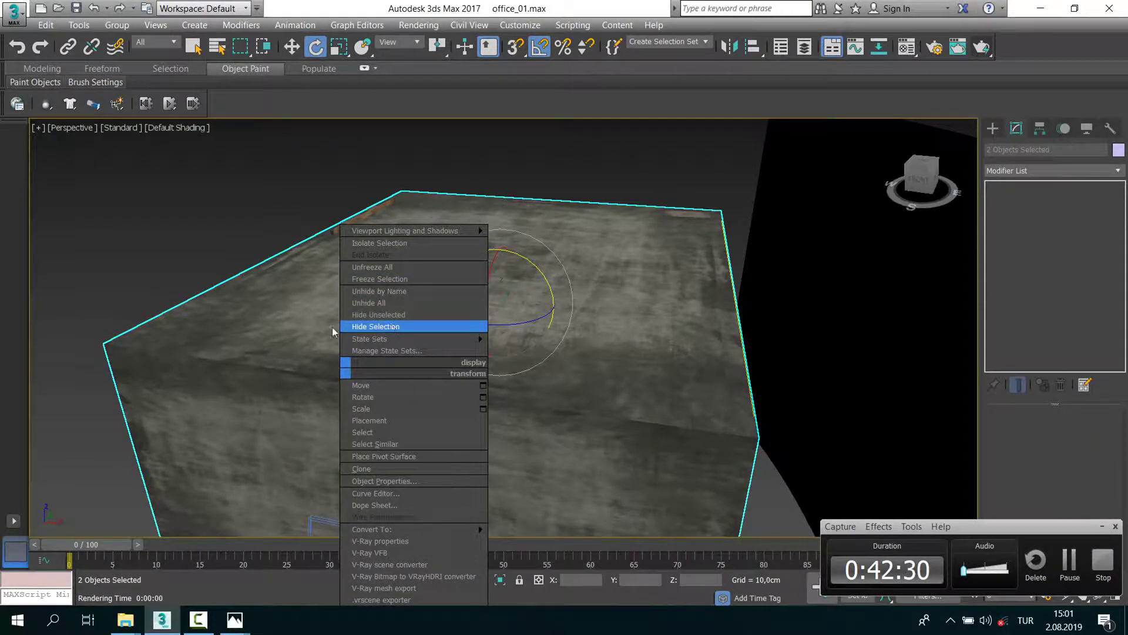
pyautogui.click(377, 327)
# Step: Unhide everything, then hide only the box covering the room
pyautogui.moveTo(128, 283)
pyautogui.keyDown('alt'); pyautogui.mouseDown(button='middle')
pyautogui.moveTo(270, 289)
pyautogui.moveTo(269, 302)
pyautogui.moveTo(244, 312)
pyautogui.mouseUp(button='middle'); pyautogui.keyUp('alt')
pyautogui.rightClick(244, 309)
pyautogui.click(267, 241)
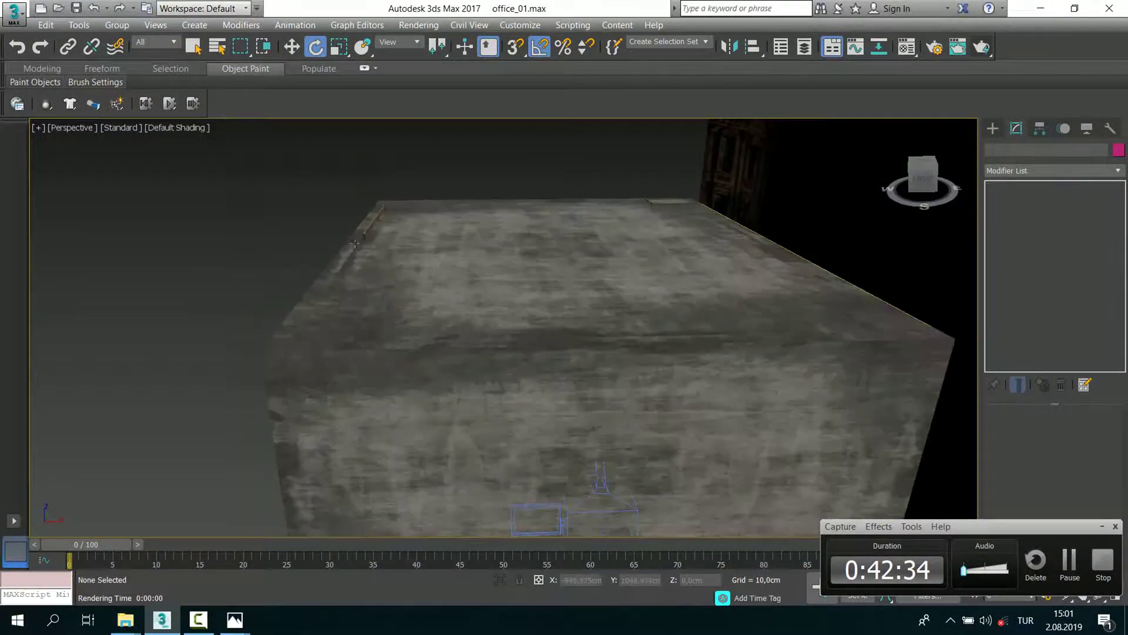
pyautogui.click(382, 387)
pyautogui.rightClick(378, 347)
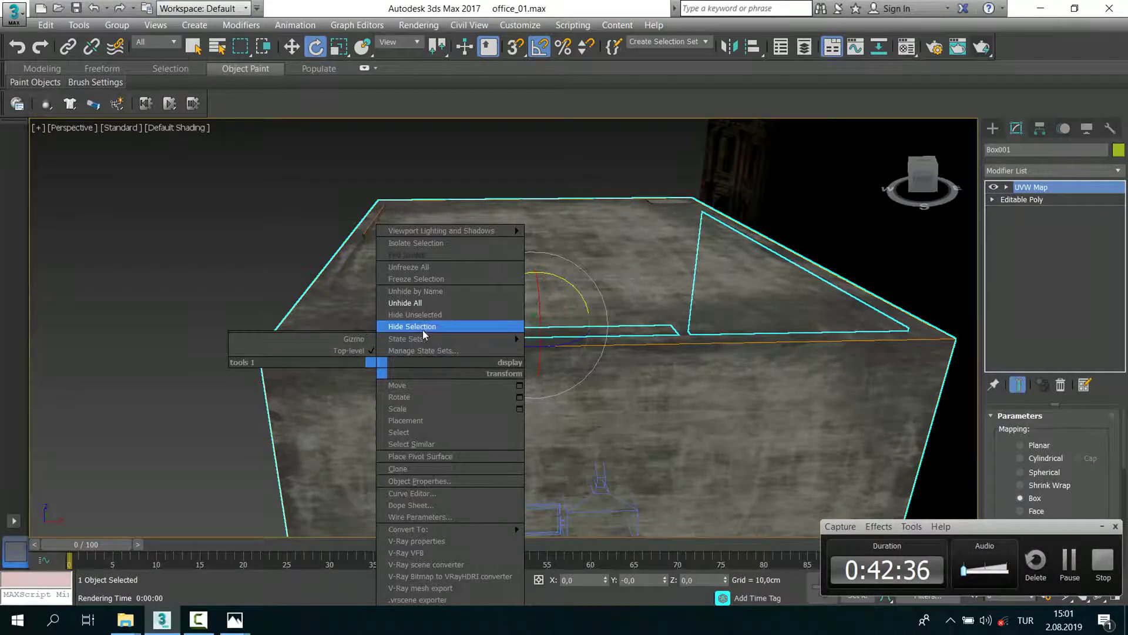
pyautogui.click(422, 330)
# Step: Orbit to a level front view of the office interior with nothing selected
pyautogui.moveTo(334, 348)
pyautogui.keyDown('alt'); pyautogui.mouseDown(button='middle')
pyautogui.moveTo(337, 324)
pyautogui.moveTo(412, 223)
pyautogui.mouseUp(button='middle'); pyautogui.keyUp('alt')
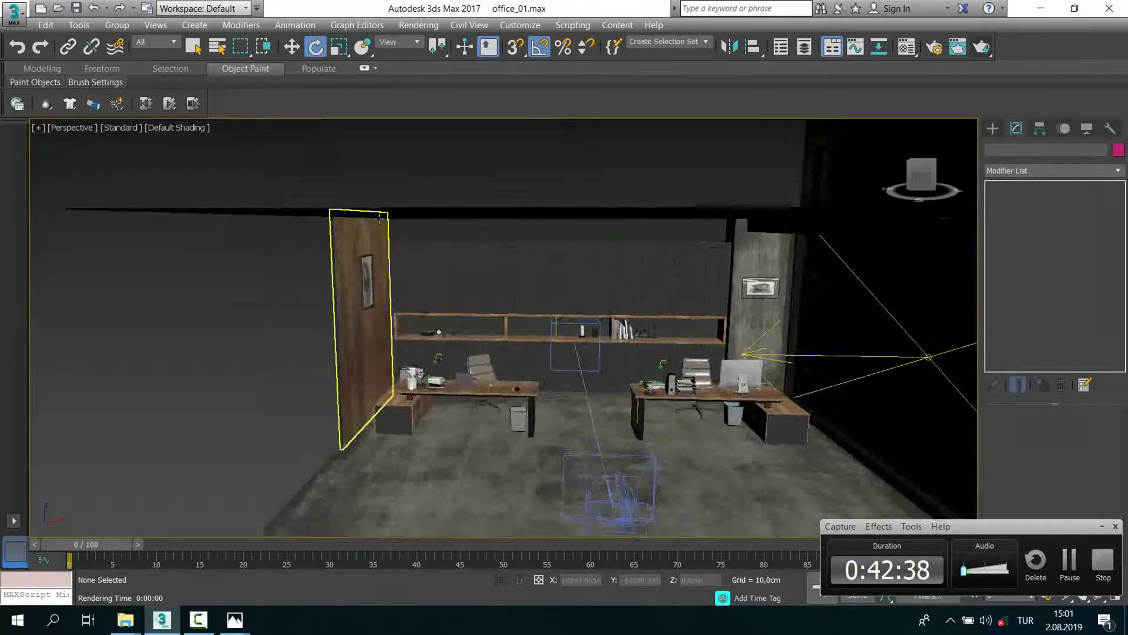
pyautogui.scroll(3, 430, 191)
pyautogui.keyDown('alt'); pyautogui.moveTo(212, 307); pyautogui.dragTo(220, 291, button='middle'); pyautogui.keyUp('alt')
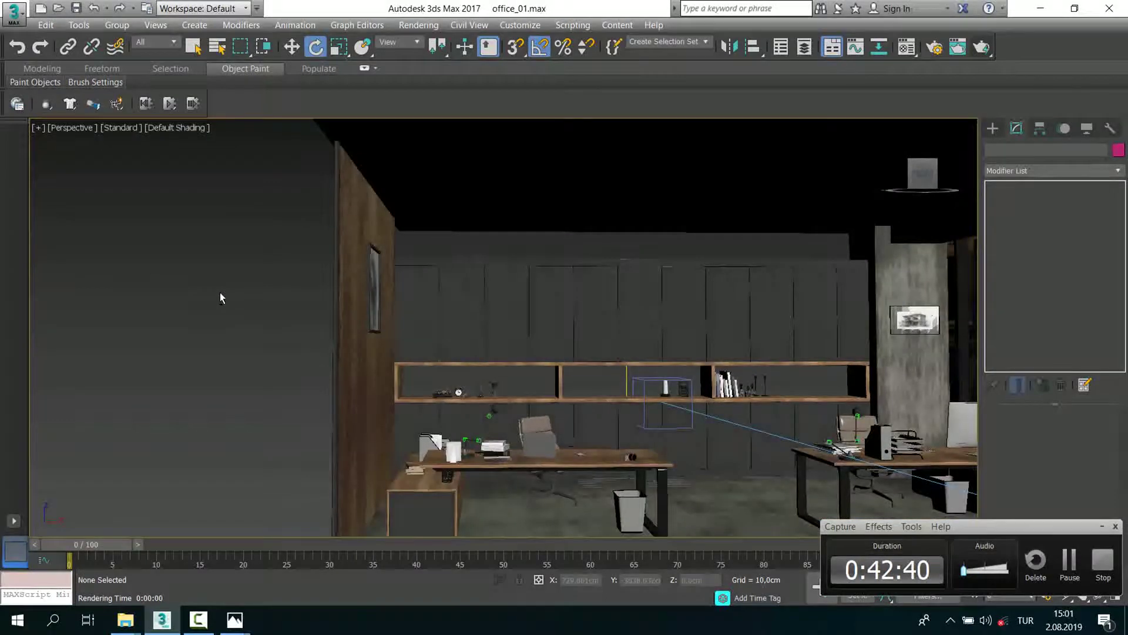
pyautogui.click(454, 184)
pyautogui.click(189, 472)
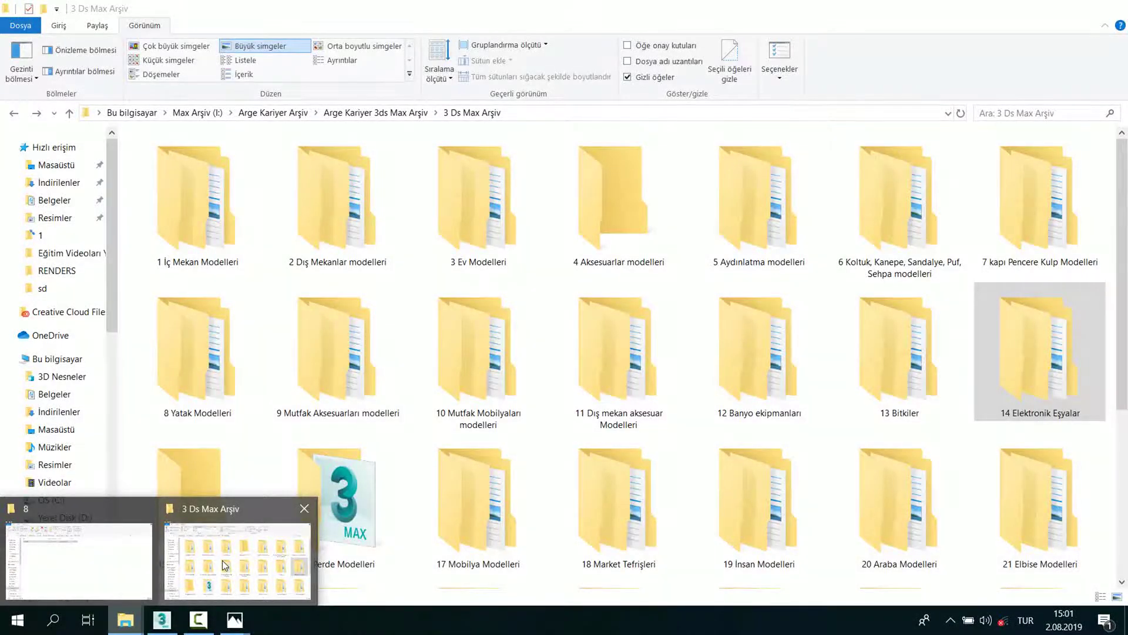
# Step: Browse the 5 Aydınlatma modelleri library into the Chandelier Collection VOL-07 RENDER previews and back
pyautogui.click(225, 565)
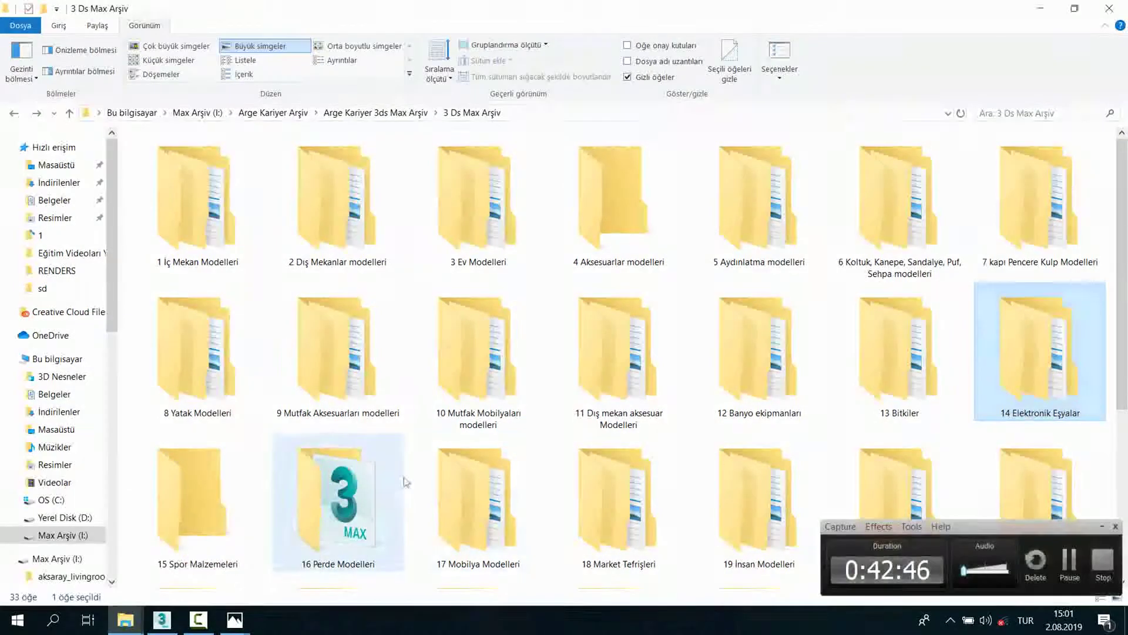
pyautogui.click(509, 411)
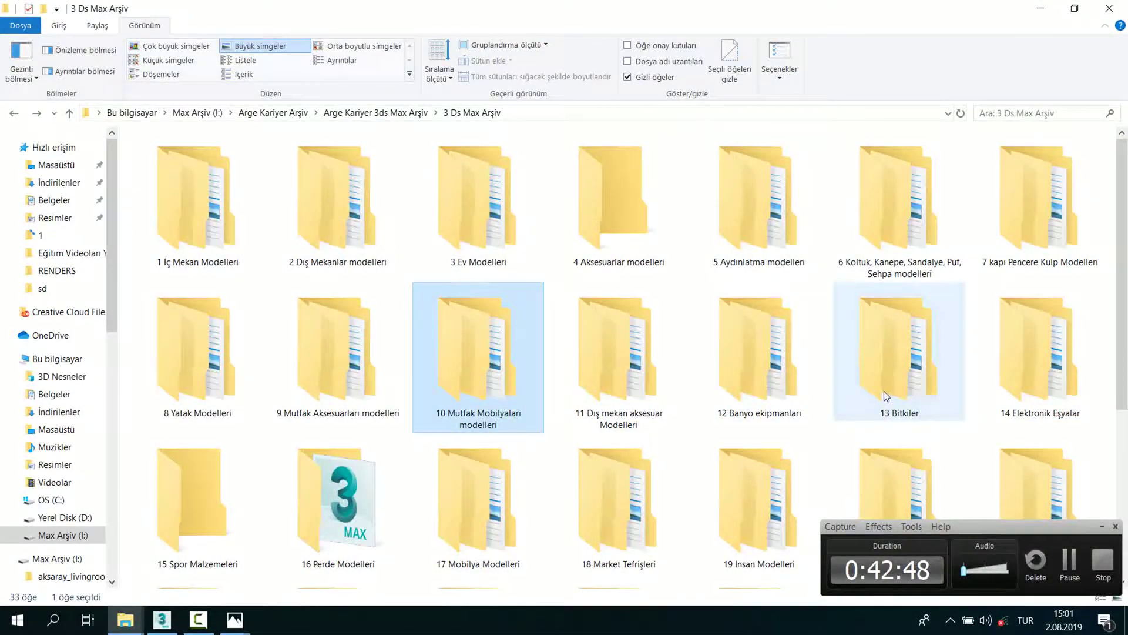
pyautogui.click(1103, 529)
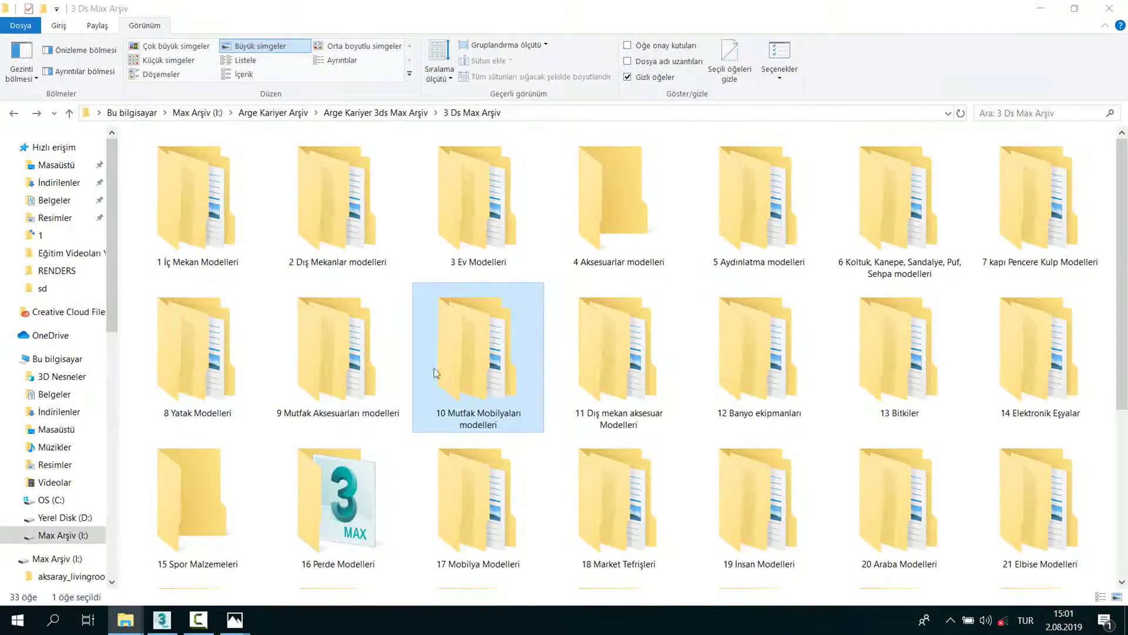
pyautogui.doubleClick(738, 242)
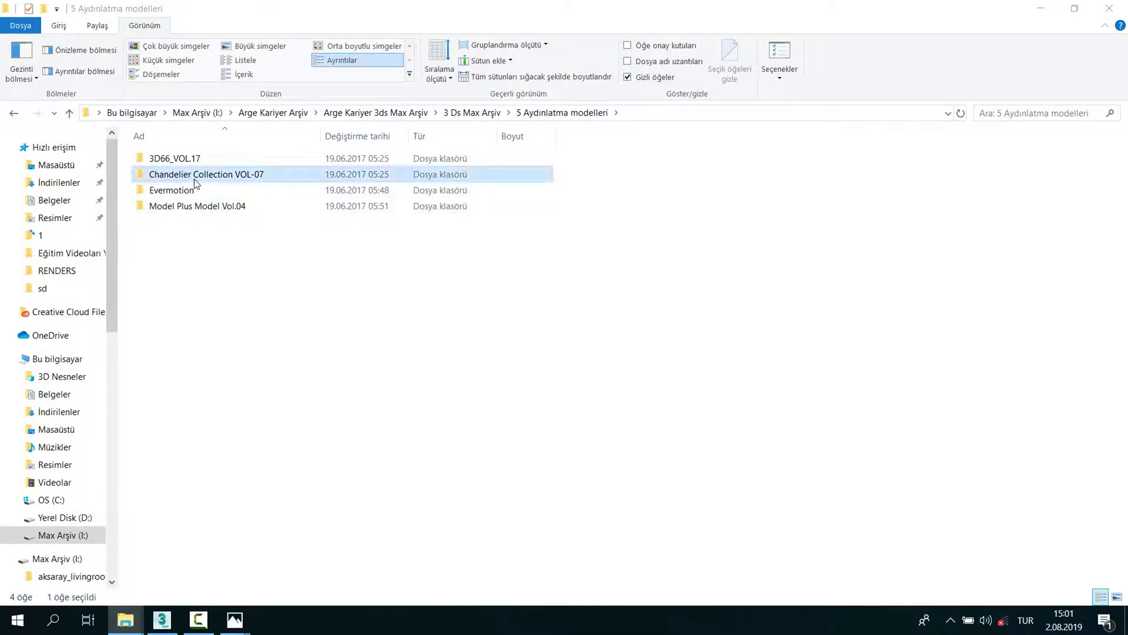
pyautogui.doubleClick(180, 175)
pyautogui.click(181, 176)
pyautogui.doubleClick(170, 175)
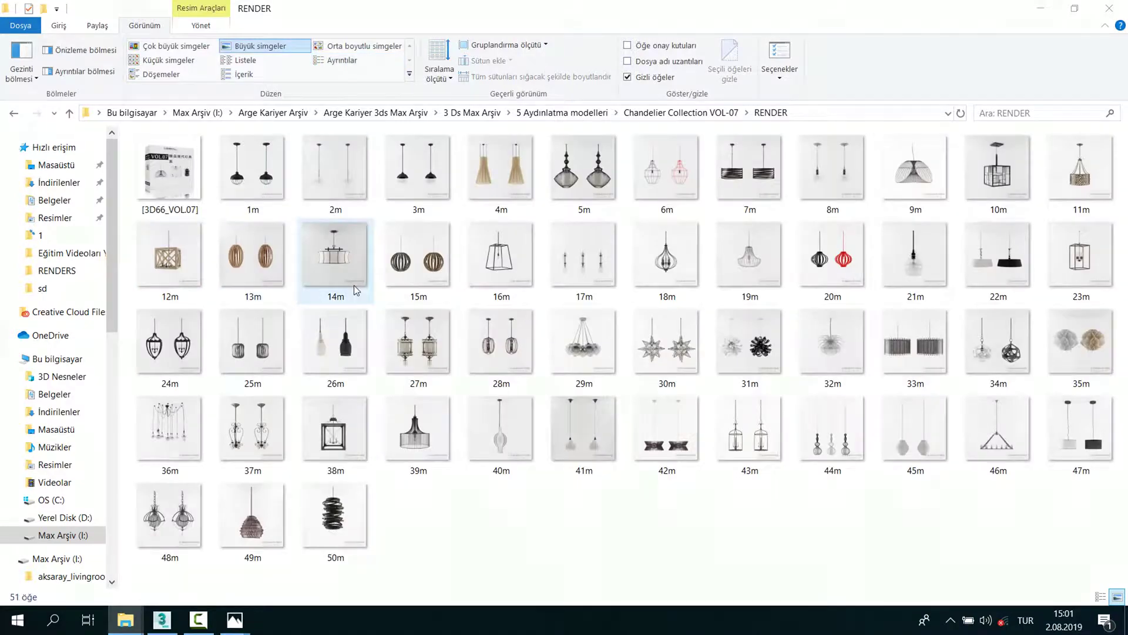
pyautogui.press('BackSpace')
pyautogui.press('BackSpace')
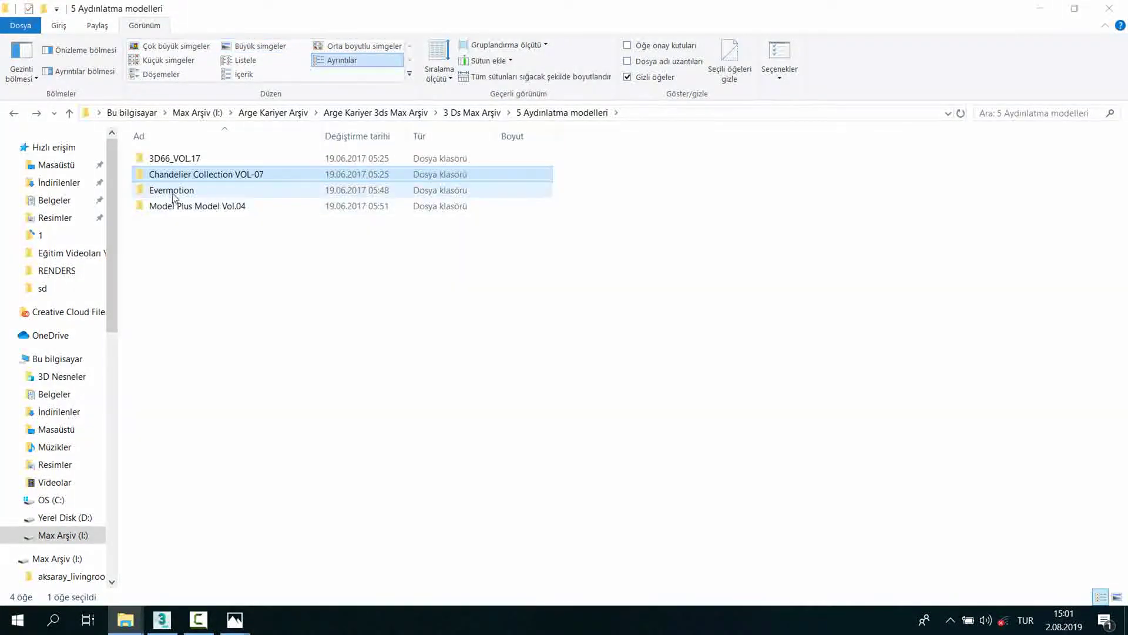
# Step: Open the Model Plus Model Vol.04 preview folder and select lamp thumbnail 04
pyautogui.doubleClick(176, 207)
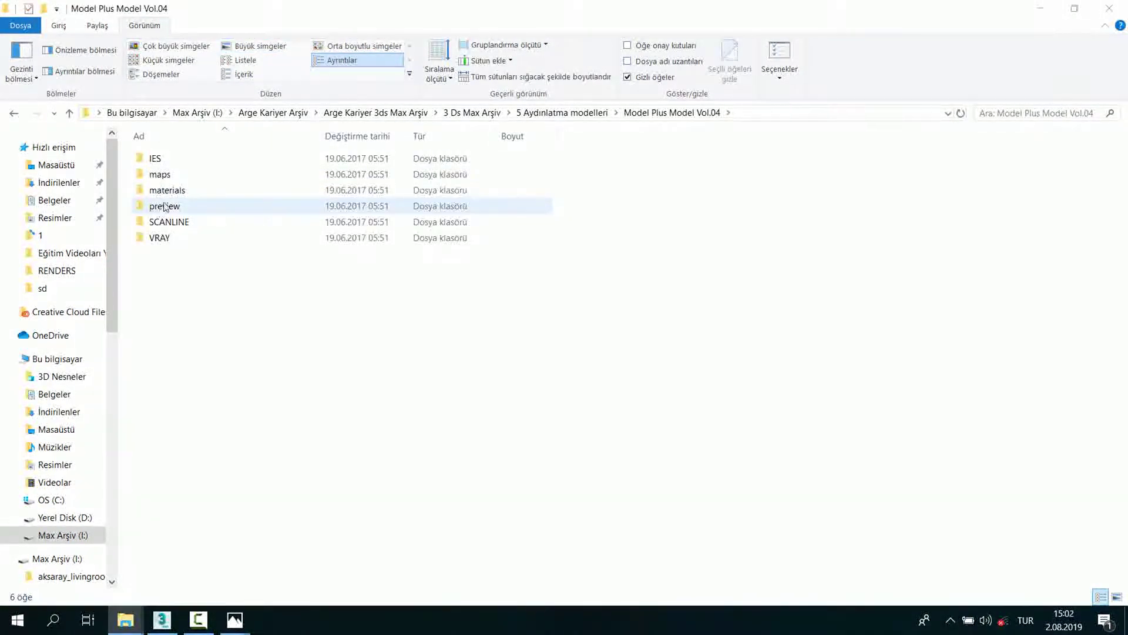
pyautogui.click(166, 207)
pyautogui.doubleClick(167, 206)
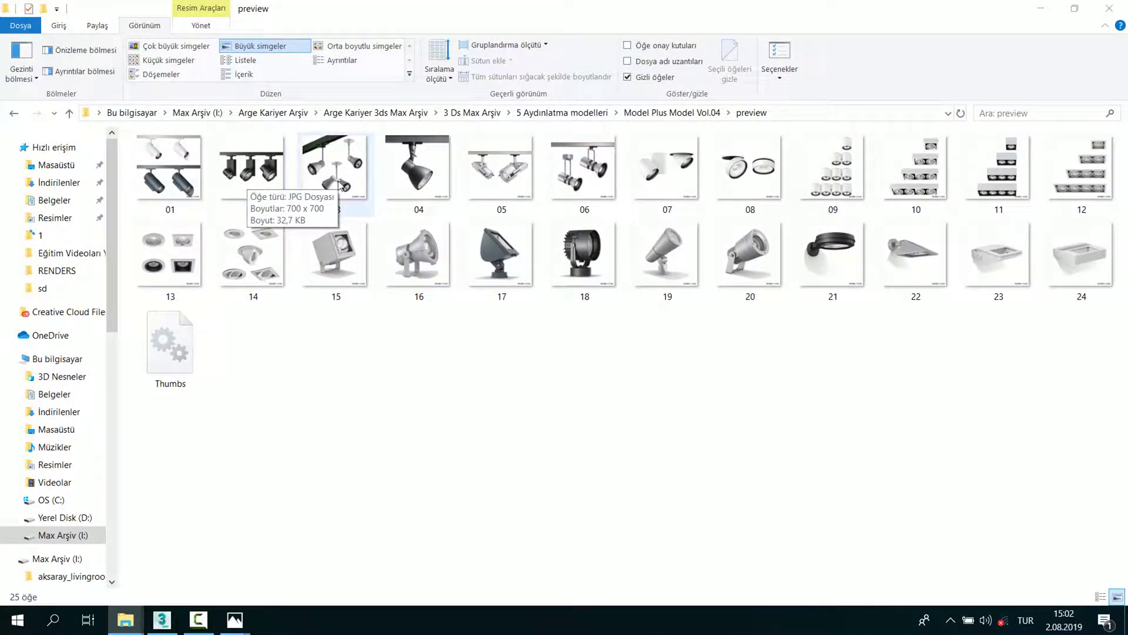
pyautogui.click(419, 176)
pyautogui.press('Return')
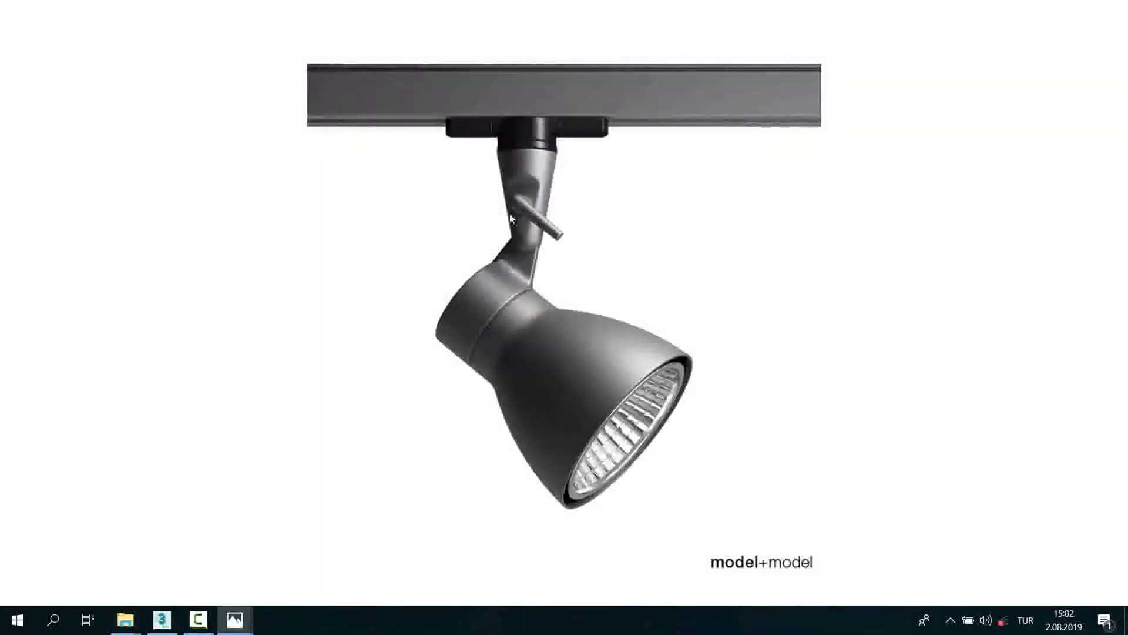
pyautogui.press('Left')
pyautogui.press('Right')
pyautogui.press('Right')
pyautogui.press('Left')
pyautogui.press('Left')
pyautogui.press('Left')
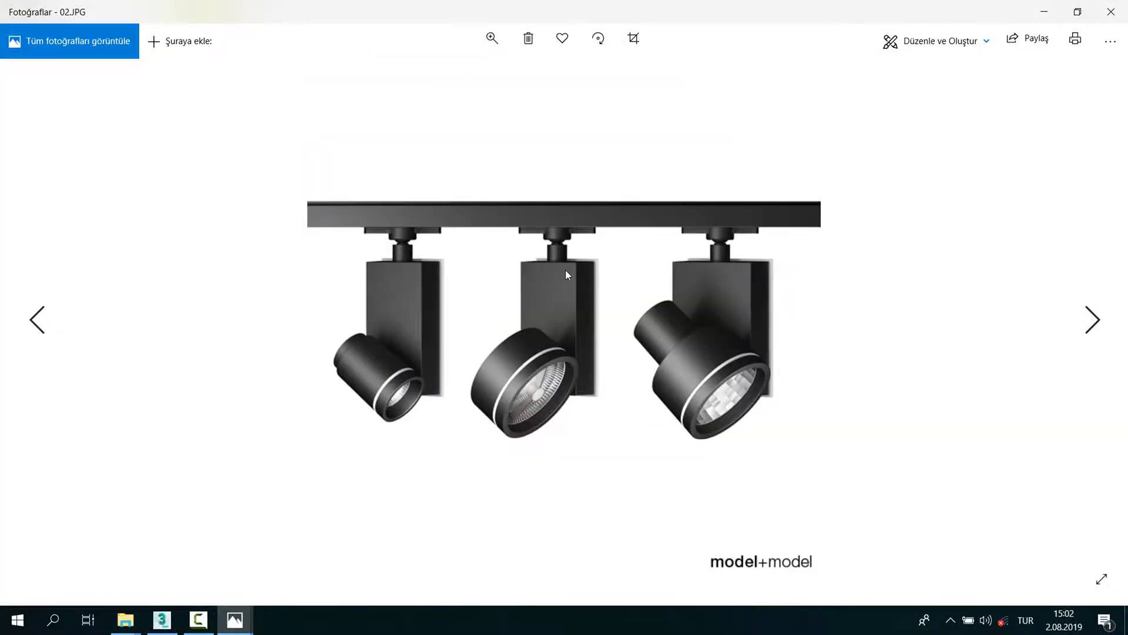
pyautogui.press('Left')
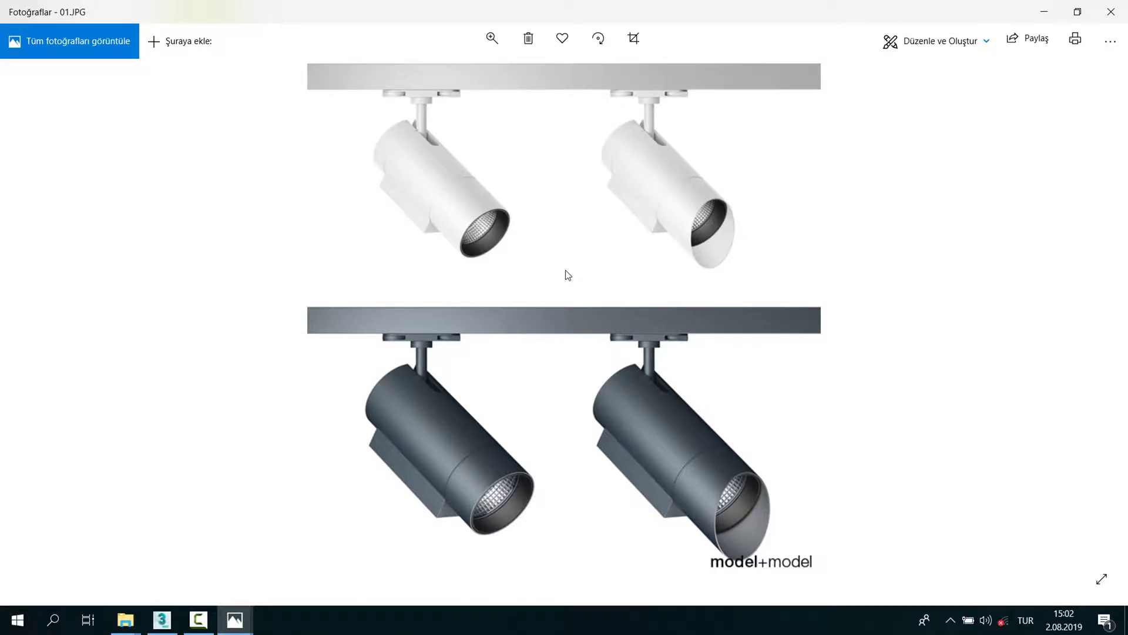
pyautogui.press('Right')
pyautogui.press('Right')
pyautogui.press('Right')
pyautogui.press('Right')
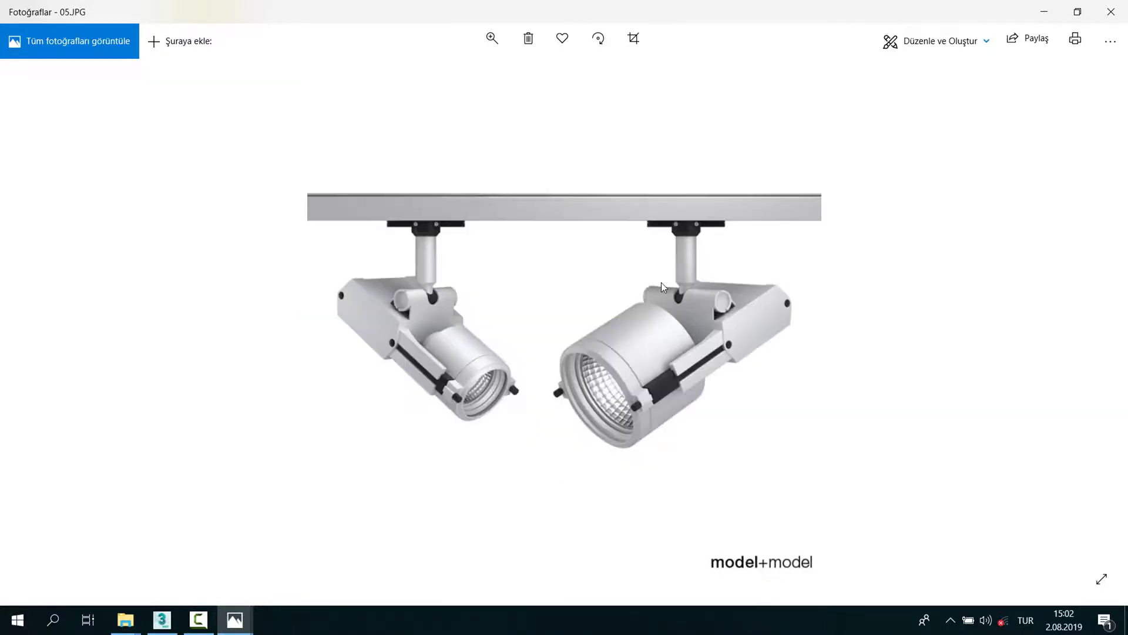
pyautogui.press('Left')
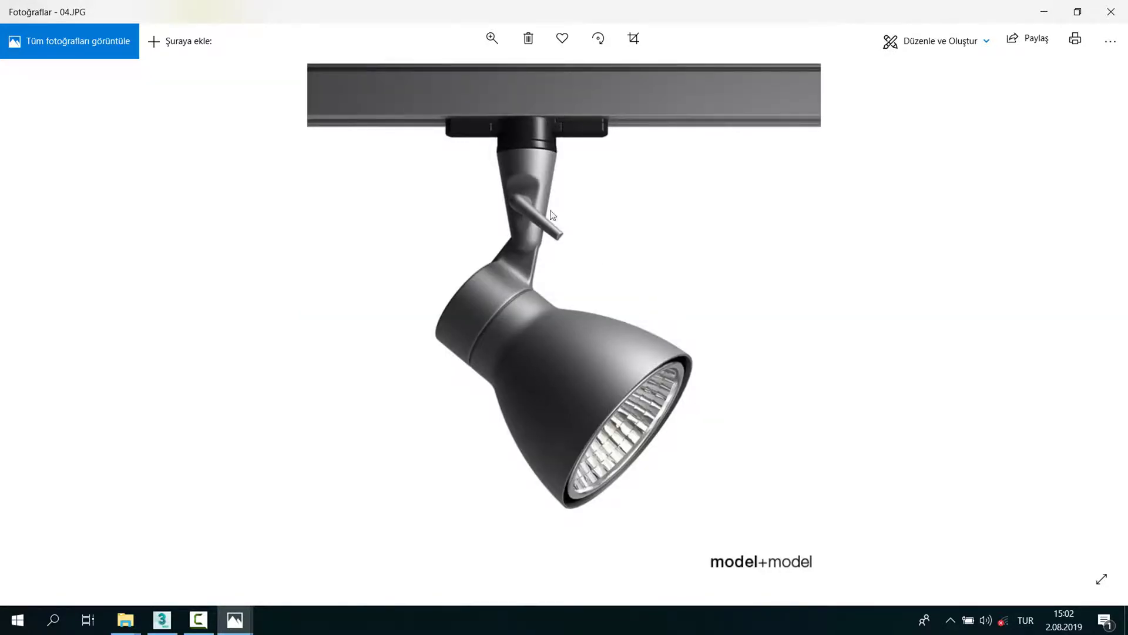
pyautogui.click(1124, 8)
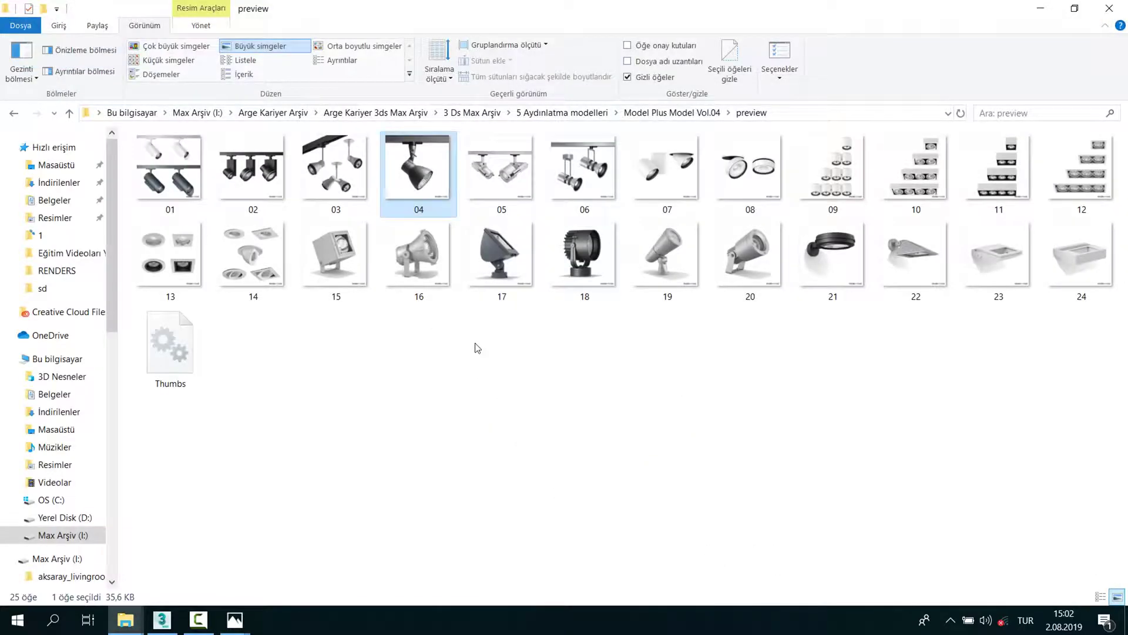
pyautogui.doubleClick(583, 297)
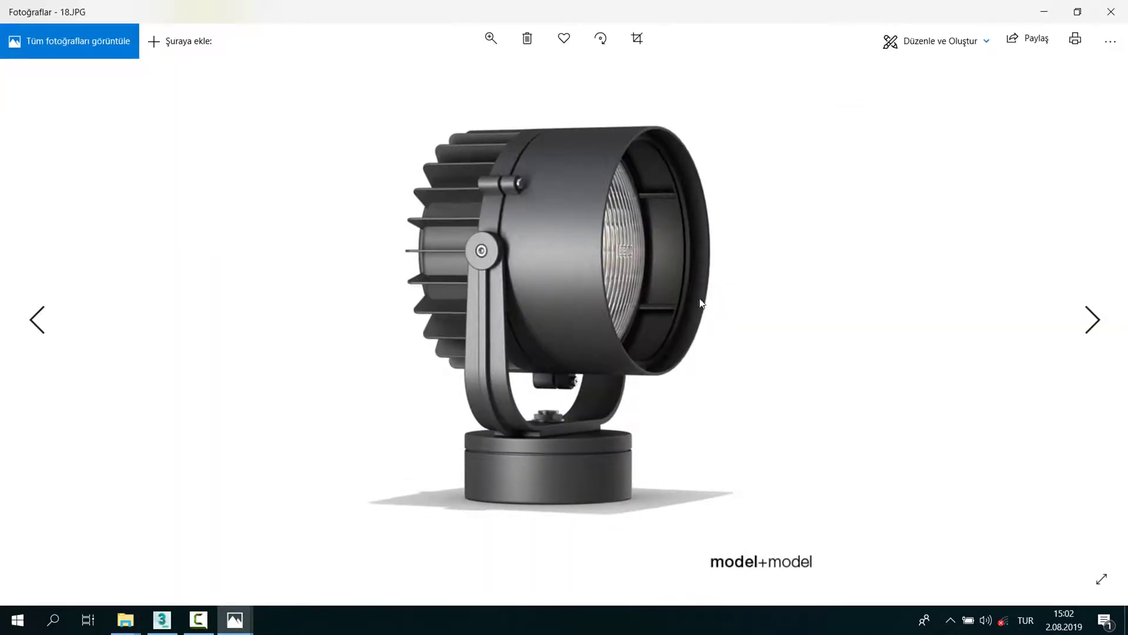
pyautogui.click(1112, 14)
pyautogui.click(835, 258)
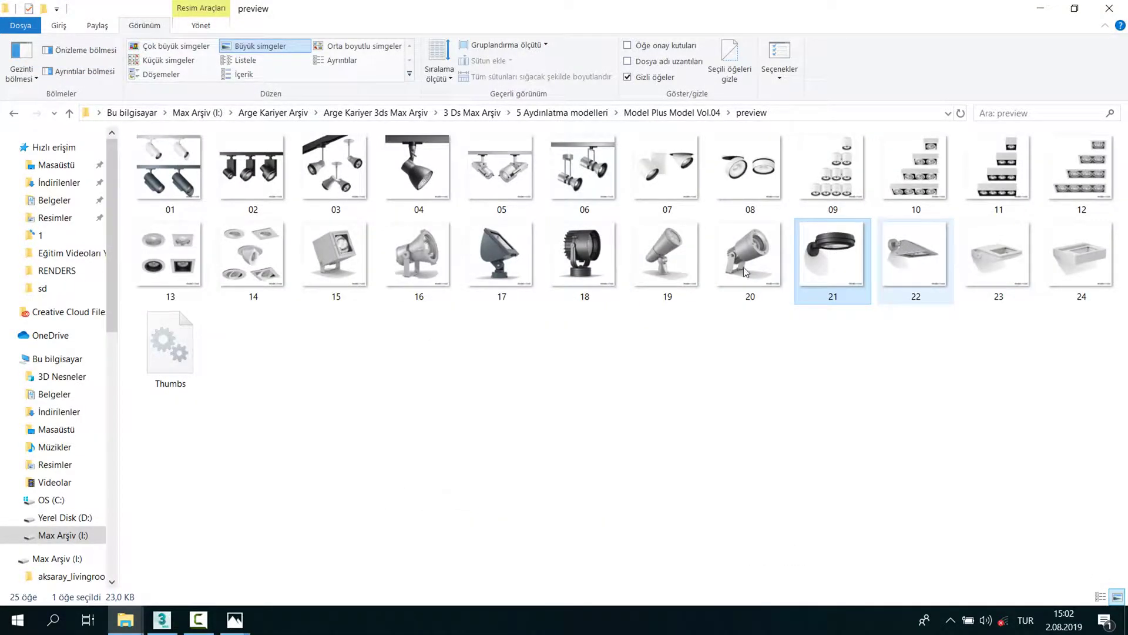
# Step: View lamp image 21 full-size, then close the viewer and clear the selection
pyautogui.doubleClick(860, 269)
pyautogui.click(1113, 15)
pyautogui.click(797, 394)
# Step: Open the maps folder of Model Plus Model Vol.04 and reveal its full path
pyautogui.press('BackSpace')
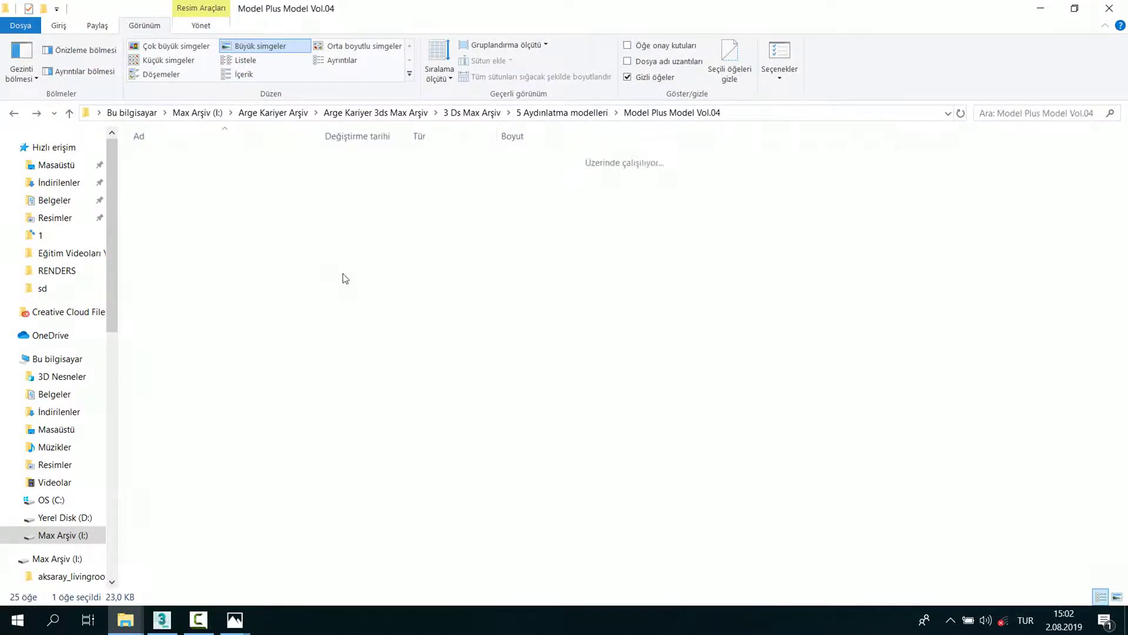
pyautogui.doubleClick(170, 179)
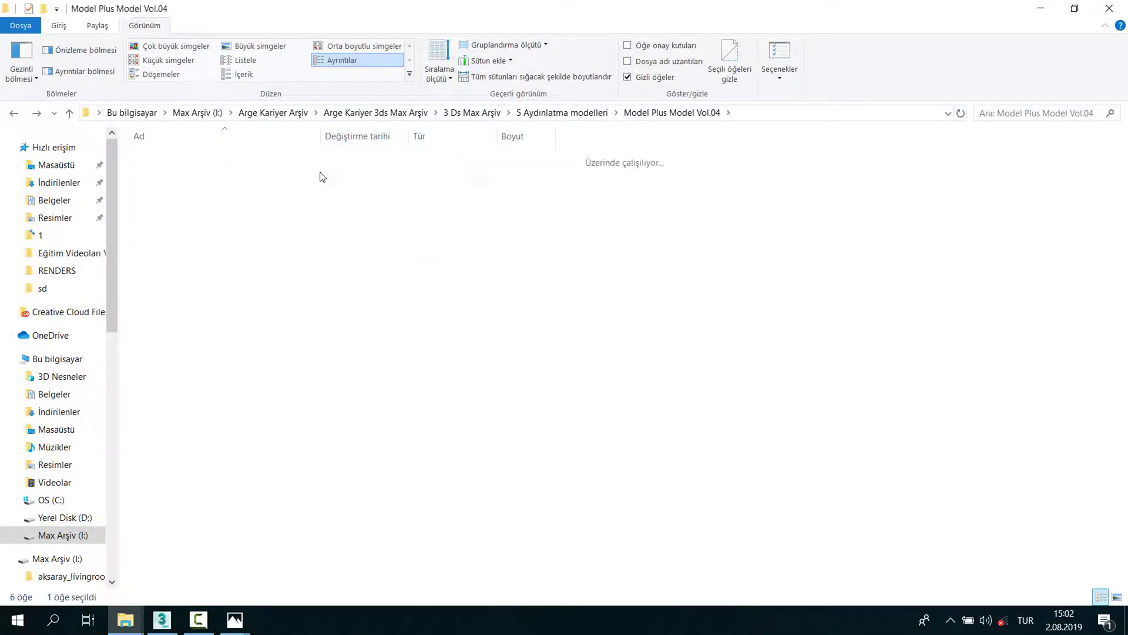
pyautogui.click(821, 116)
# Step: Add the Vol.04 maps folder to External Files in Configure User Paths and confirm
pyautogui.click(162, 618)
pyautogui.click(520, 24)
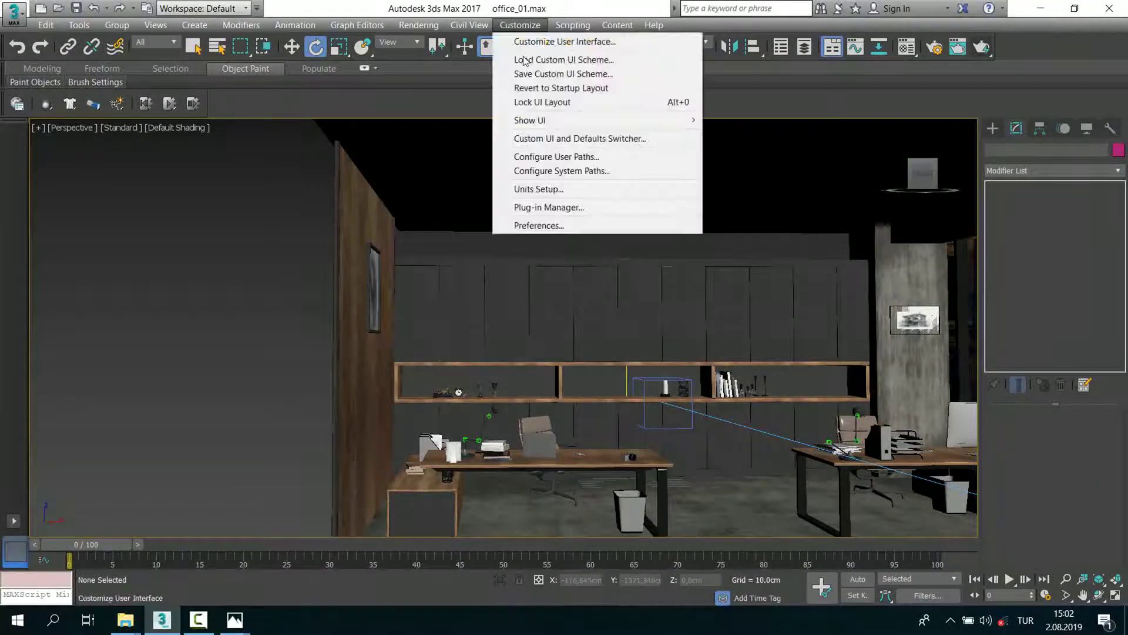
pyautogui.click(551, 155)
pyautogui.click(539, 156)
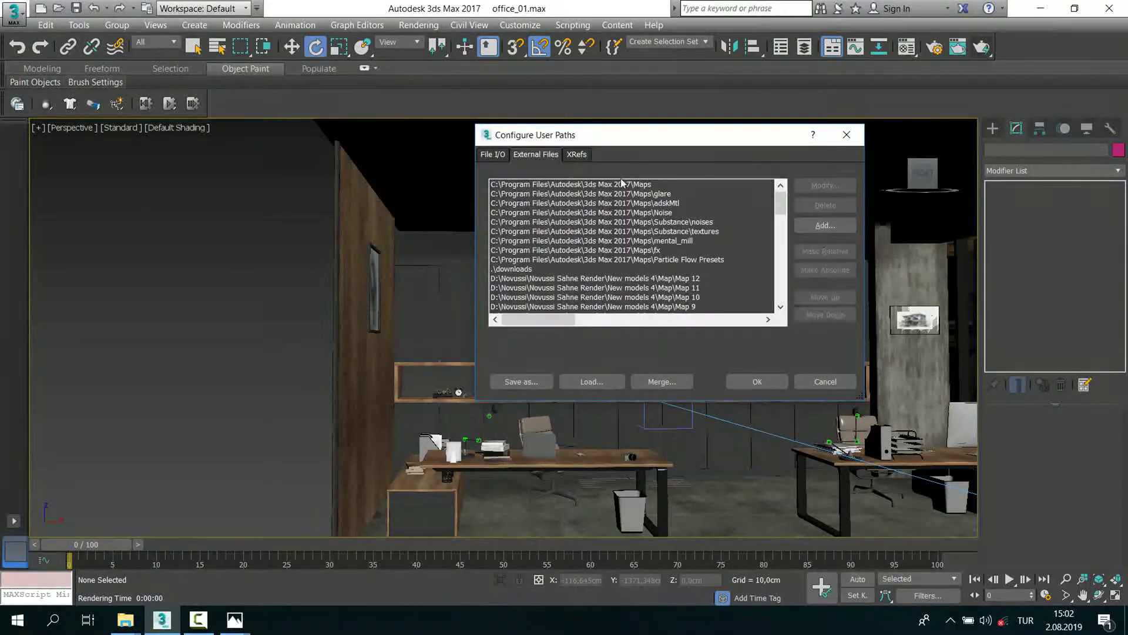
pyautogui.click(827, 223)
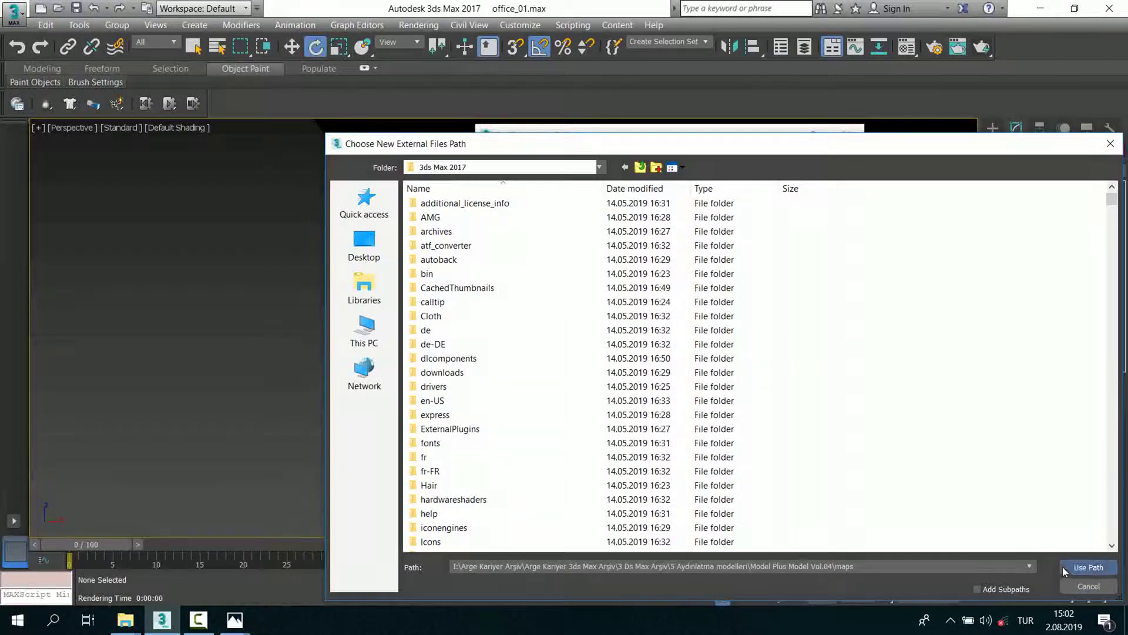
pyautogui.click(1062, 566)
pyautogui.click(758, 381)
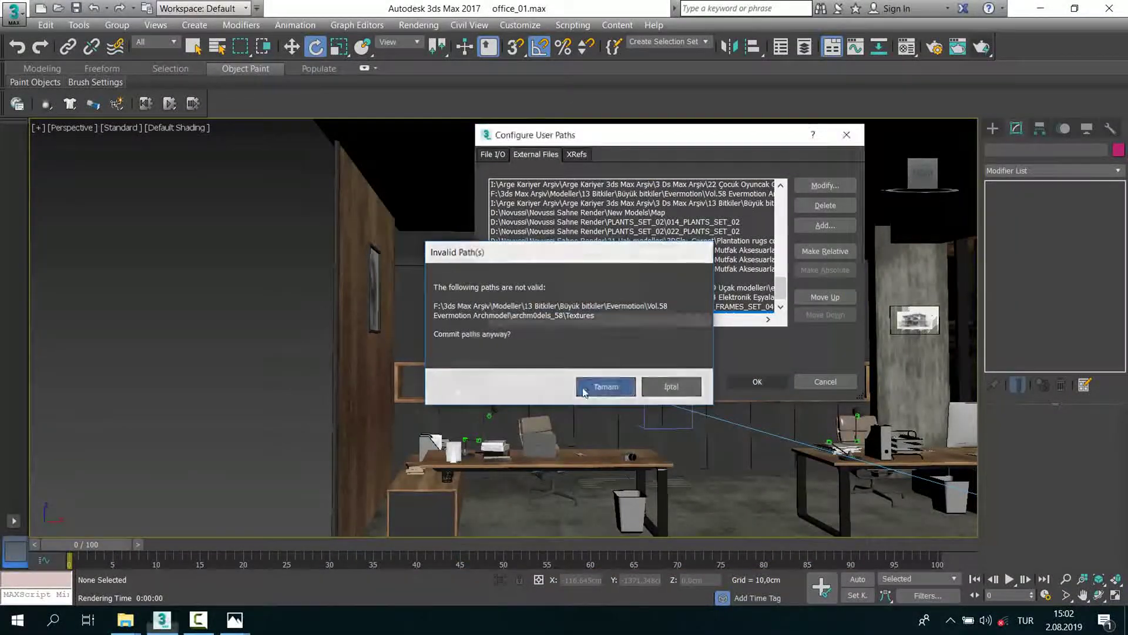
pyautogui.click(605, 384)
pyautogui.click(196, 584)
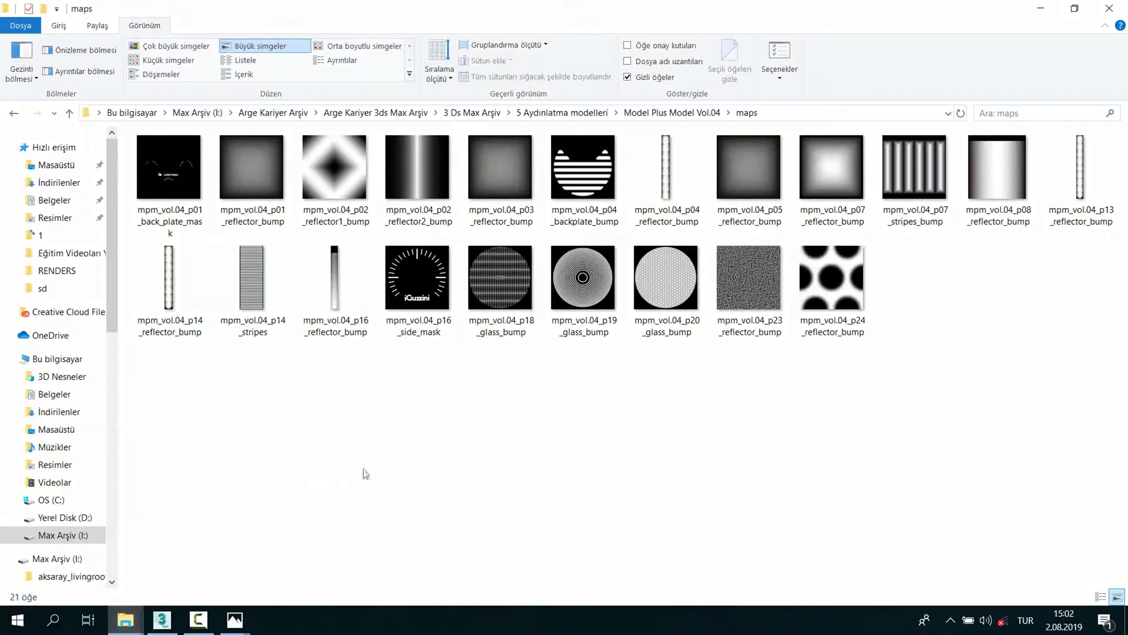
# Step: Browse the Vol.04 preview and SCANLINE folders, returning to Model Plus Model Vol.04
pyautogui.press('BackSpace')
pyautogui.doubleClick(247, 207)
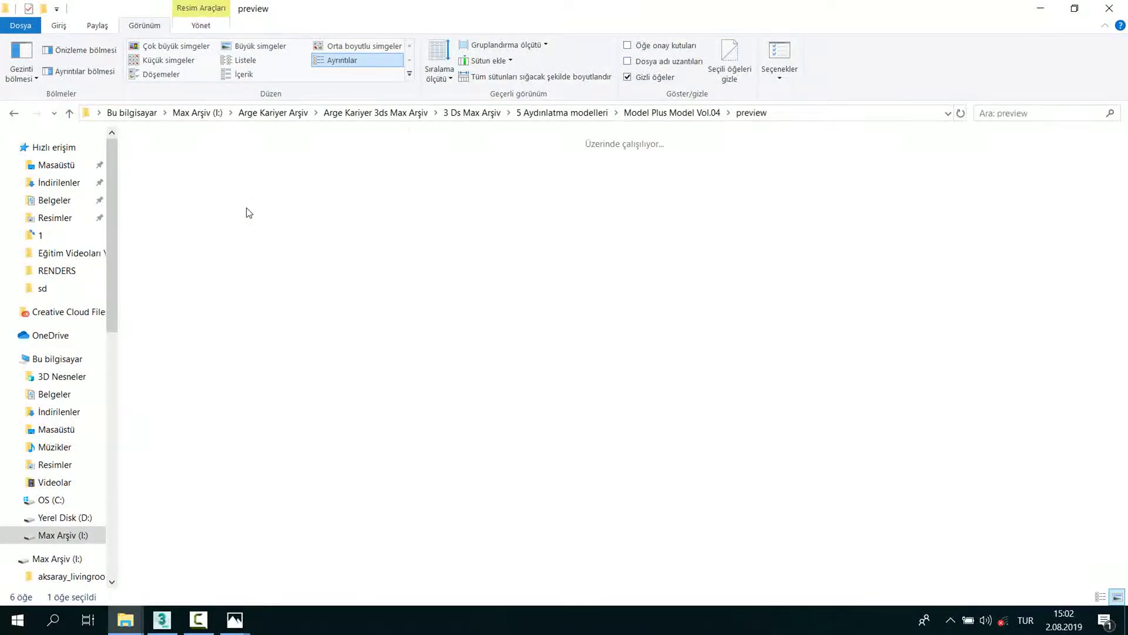
pyautogui.press('BackSpace')
pyautogui.click(181, 224)
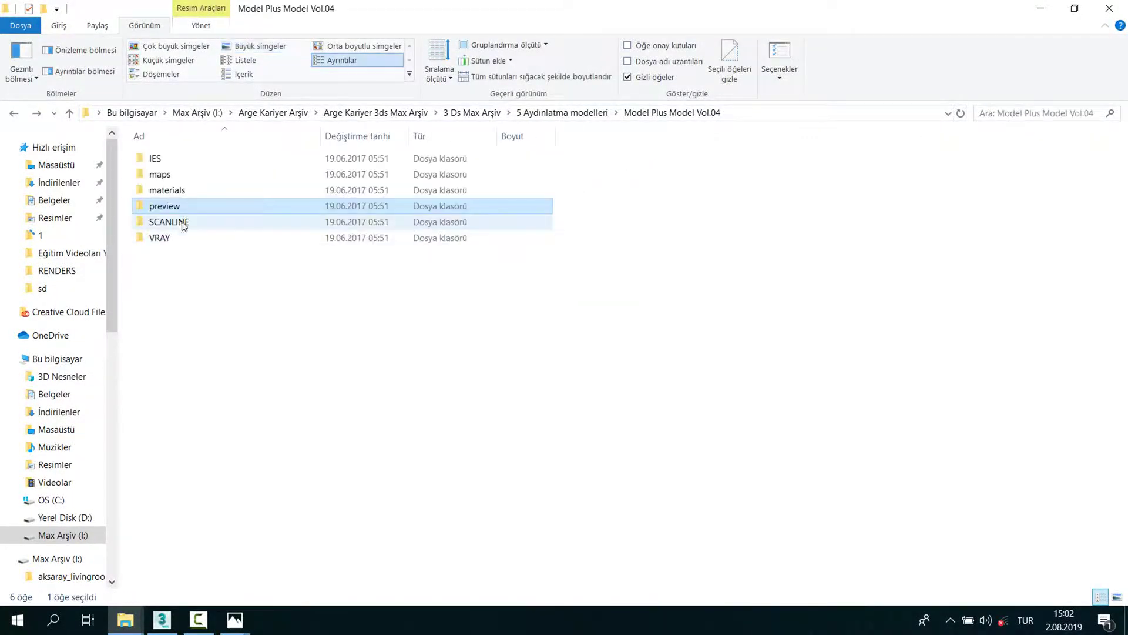
pyautogui.doubleClick(181, 224)
pyautogui.press('BackSpace')
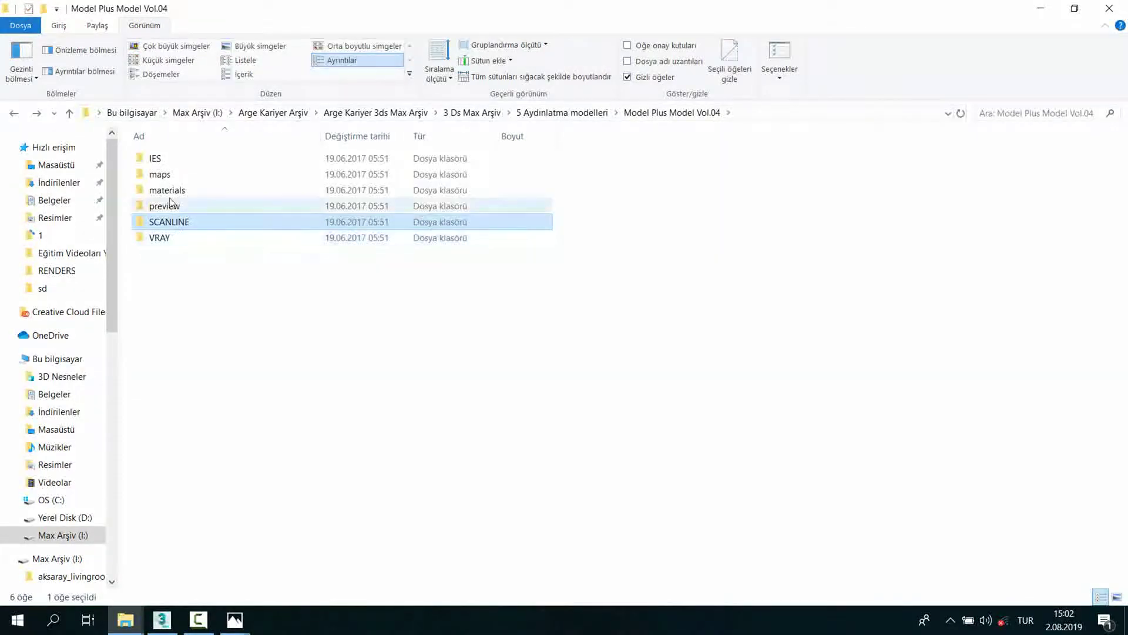
# Step: Drag mpm_vol.04_p21_vray from the VRAY folder into the 3ds Max viewport
pyautogui.doubleClick(176, 238)
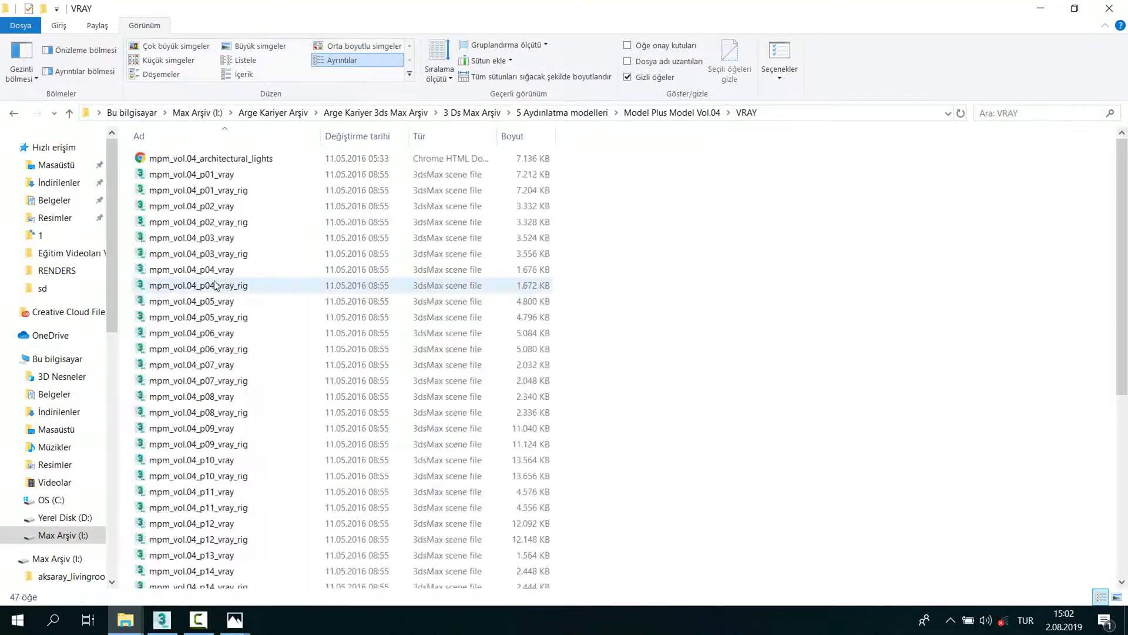
pyautogui.scroll(-3, 189, 390)
pyautogui.scroll(-4, 194, 411)
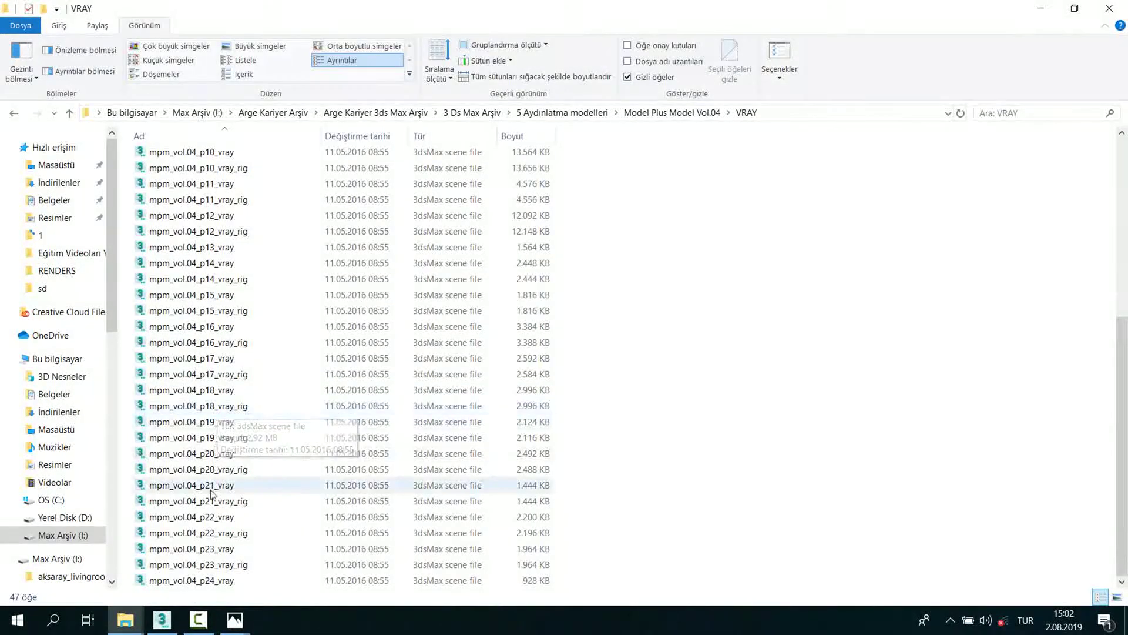
pyautogui.moveTo(189, 487); pyautogui.dragTo(271, 497)
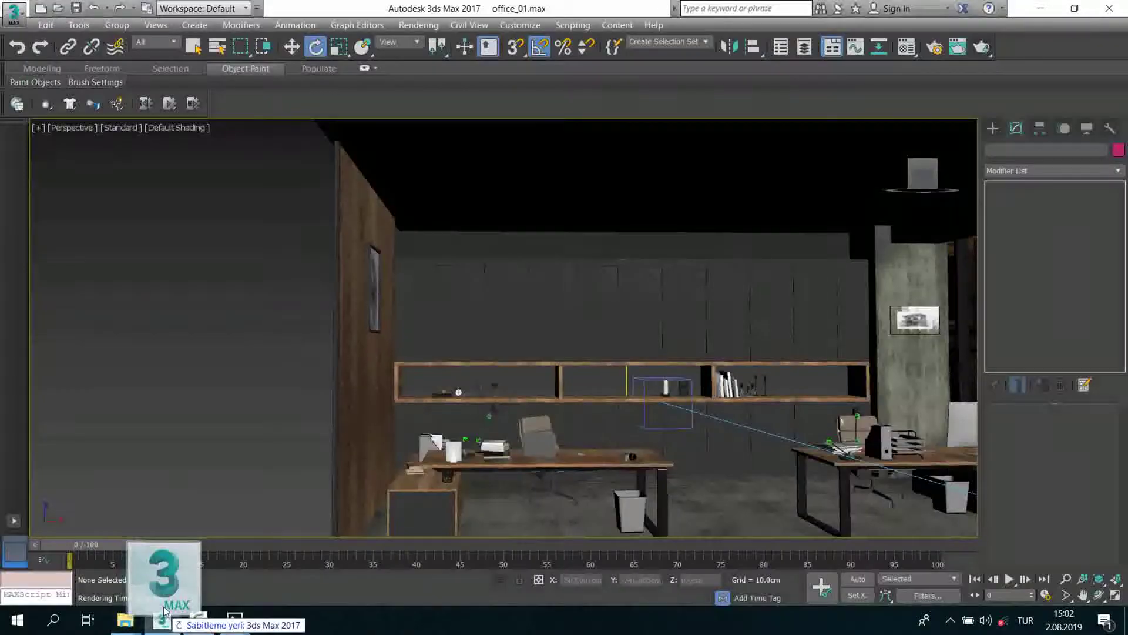
pyautogui.moveTo(269, 493); pyautogui.dragTo(190, 443)
# Step: Merge the 21 Bega wall floodlight into the scene and zoom the view onto it
pyautogui.click(189, 448)
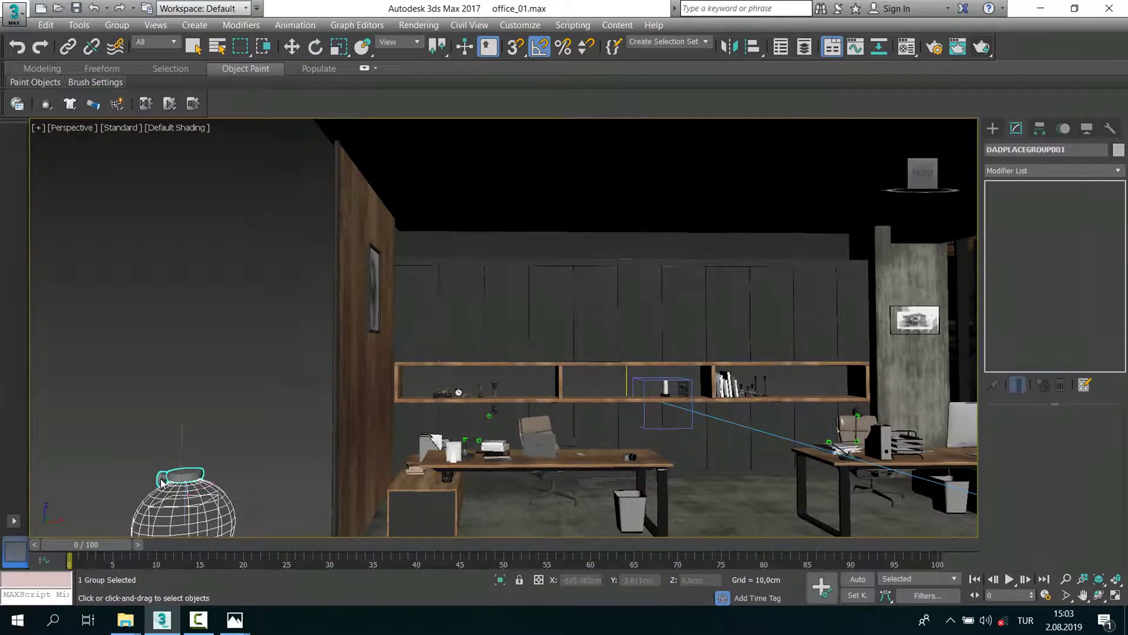
pyautogui.click(162, 479)
pyautogui.press('z')
pyautogui.click(586, 439)
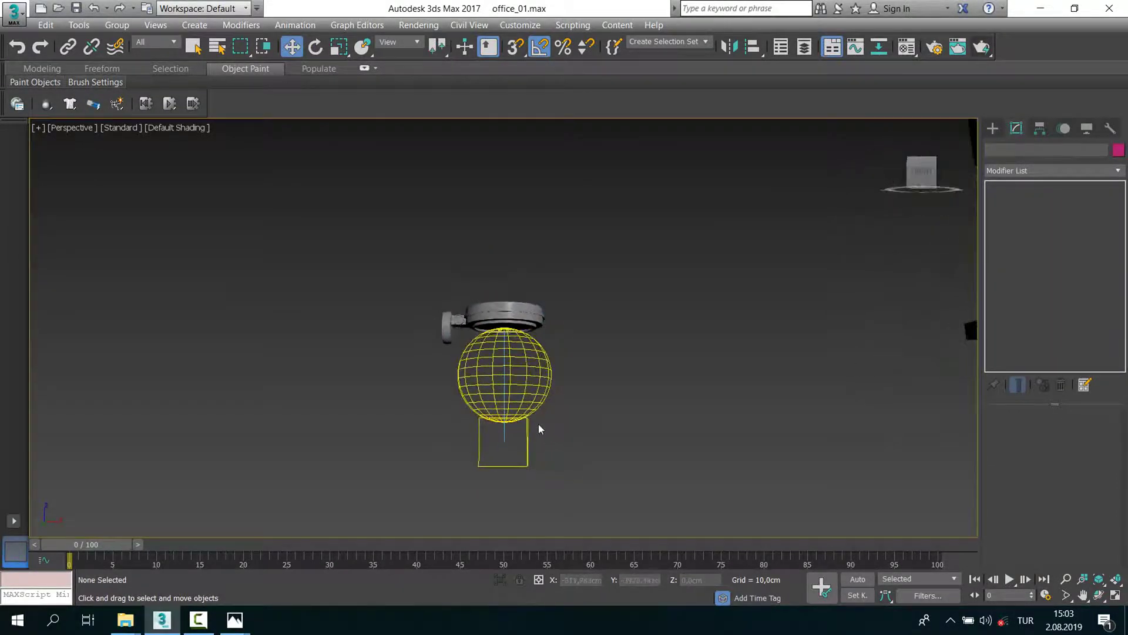
pyautogui.keyDown('alt'); pyautogui.moveTo(539, 423); pyautogui.dragTo(520, 379, button='middle'); pyautogui.keyUp('alt')
pyautogui.scroll(2, 516, 329)
pyautogui.keyDown('alt'); pyautogui.moveTo(515, 311); pyautogui.dragTo(513, 297, button='middle'); pyautogui.keyUp('alt')
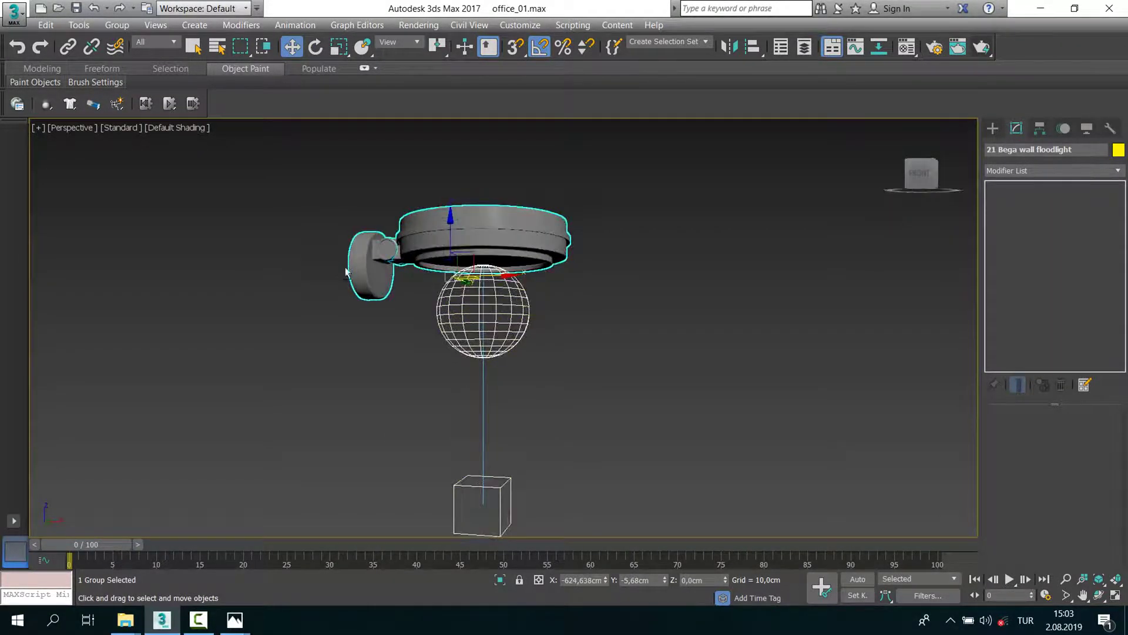
# Step: Open the floodlight group and select its target light
pyautogui.click(511, 300)
pyautogui.click(117, 25)
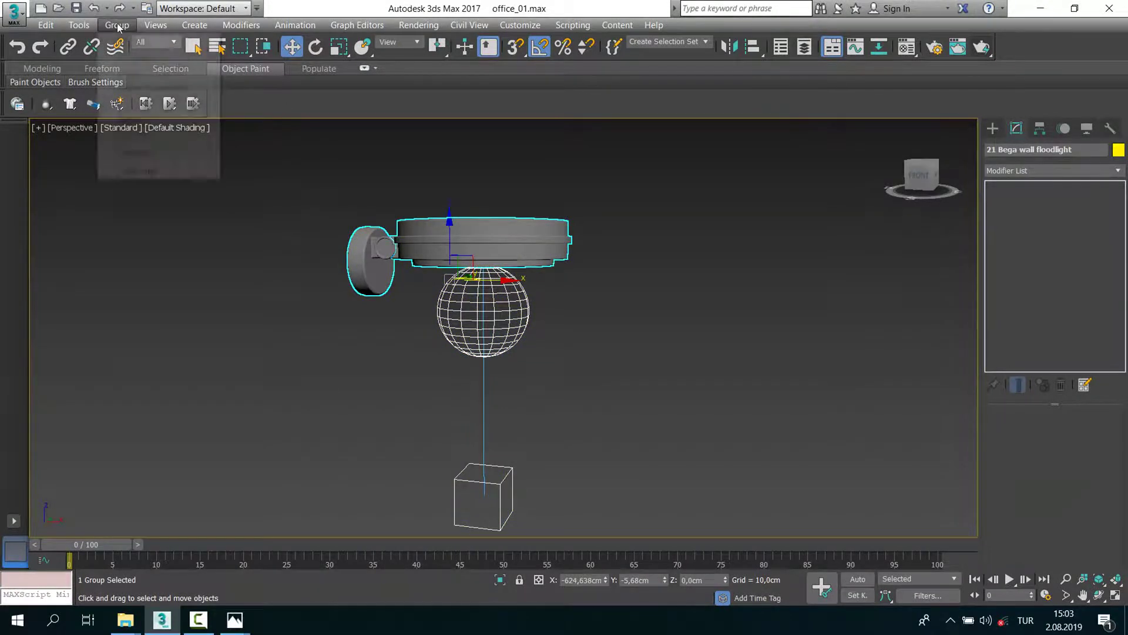
pyautogui.click(130, 73)
pyautogui.click(526, 312)
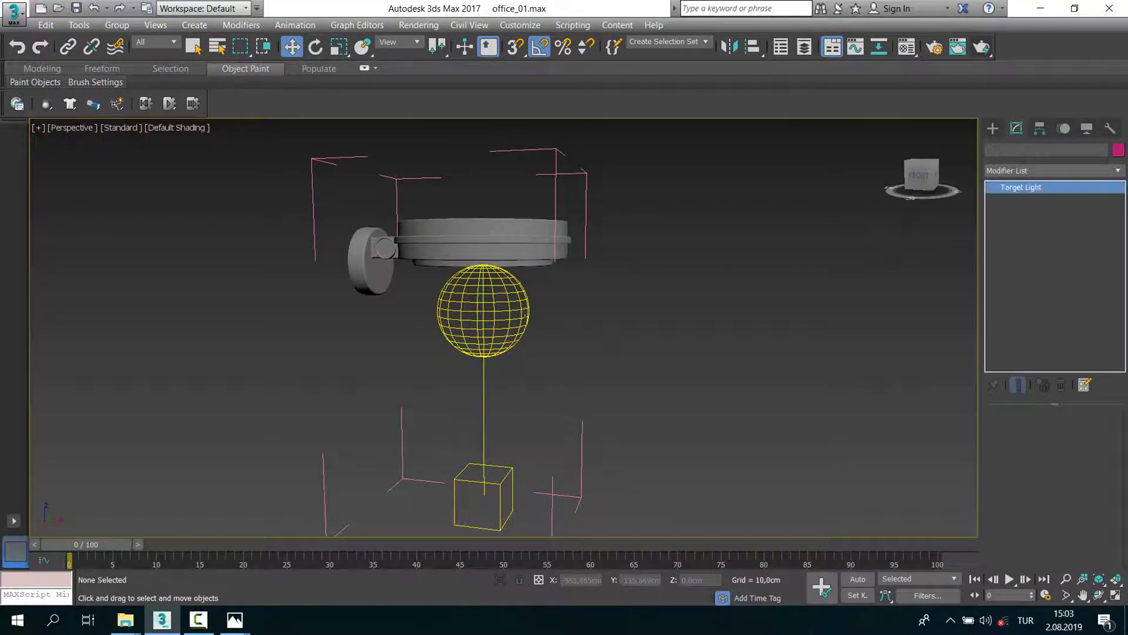
pyautogui.click(486, 361)
pyautogui.keyDown('alt'); pyautogui.moveTo(489, 360); pyautogui.dragTo(509, 363, button='middle'); pyautogui.keyUp('alt')
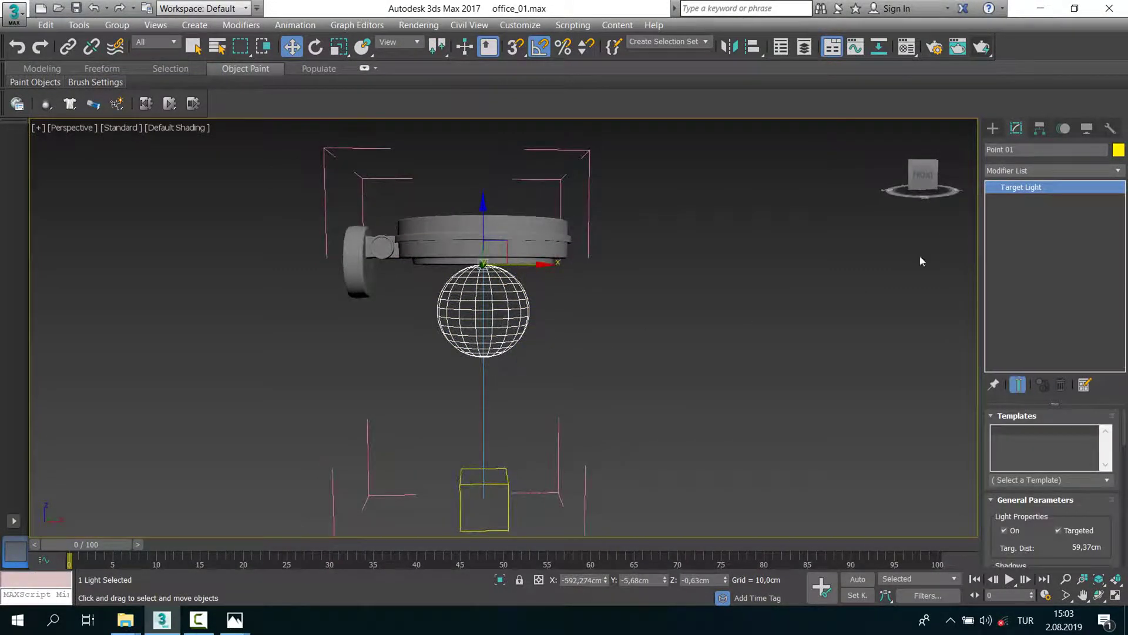
pyautogui.click(1051, 174)
# Step: Orbit to inspect the lamp from below, then close the floodlight group
pyautogui.keyDown('alt'); pyautogui.moveTo(661, 354); pyautogui.dragTo(665, 362, button='middle'); pyautogui.keyUp('alt')
pyautogui.scroll(-5, 989, 524)
pyautogui.scroll(5, 989, 524)
pyautogui.moveTo(679, 358)
pyautogui.keyDown('alt'); pyautogui.mouseDown(button='middle')
pyautogui.moveTo(578, 334)
pyautogui.moveTo(566, 274)
pyautogui.moveTo(601, 294)
pyautogui.moveTo(597, 335)
pyautogui.mouseUp(button='middle'); pyautogui.keyUp('alt')
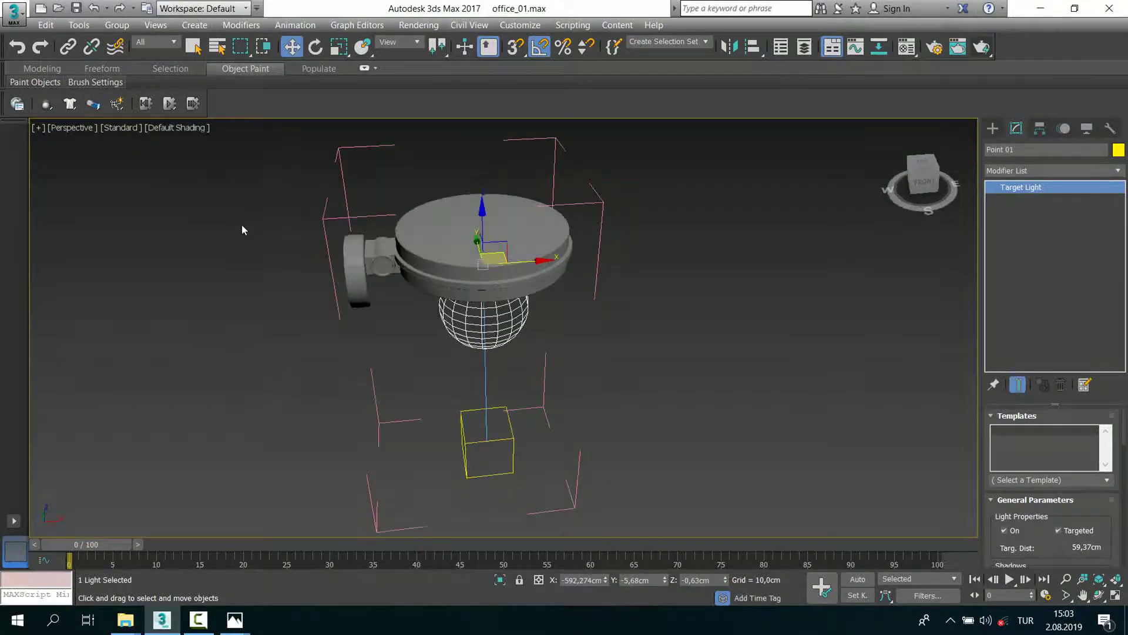
pyautogui.click(117, 25)
pyautogui.click(143, 104)
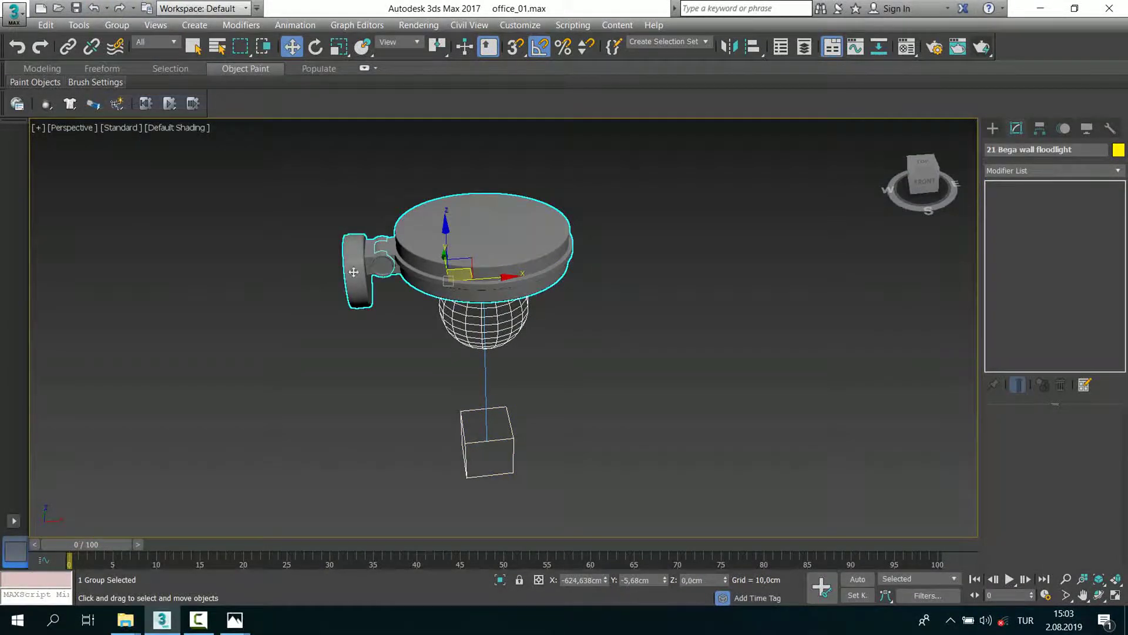
# Step: In the four-viewport layout, move the floodlight group onto the office desk
pyautogui.hotkey('alt', 'w')
pyautogui.hotkey('alt', 'w')
pyautogui.scroll(-5, 263, 305)
pyautogui.scroll(-5, 267, 365)
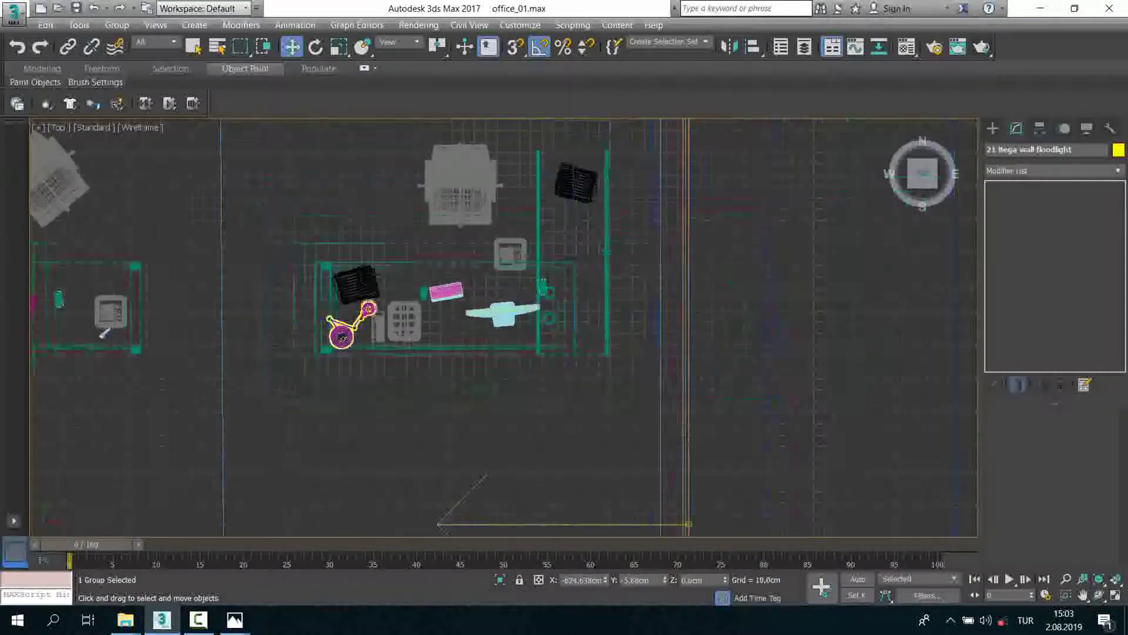
pyautogui.scroll(-3, 266, 366)
pyautogui.moveTo(266, 366); pyautogui.dragTo(415, 245, button='middle')
pyautogui.scroll(3, 414, 246)
pyautogui.moveTo(342, 198)
pyautogui.mouseDown()
pyautogui.moveTo(388, 236)
pyautogui.moveTo(603, 267)
pyautogui.moveTo(588, 306)
pyautogui.moveTo(465, 323)
pyautogui.mouseUp()
pyautogui.scroll(2, 588, 305)
pyautogui.scroll(3, 587, 305)
pyautogui.scroll(-2, 465, 323)
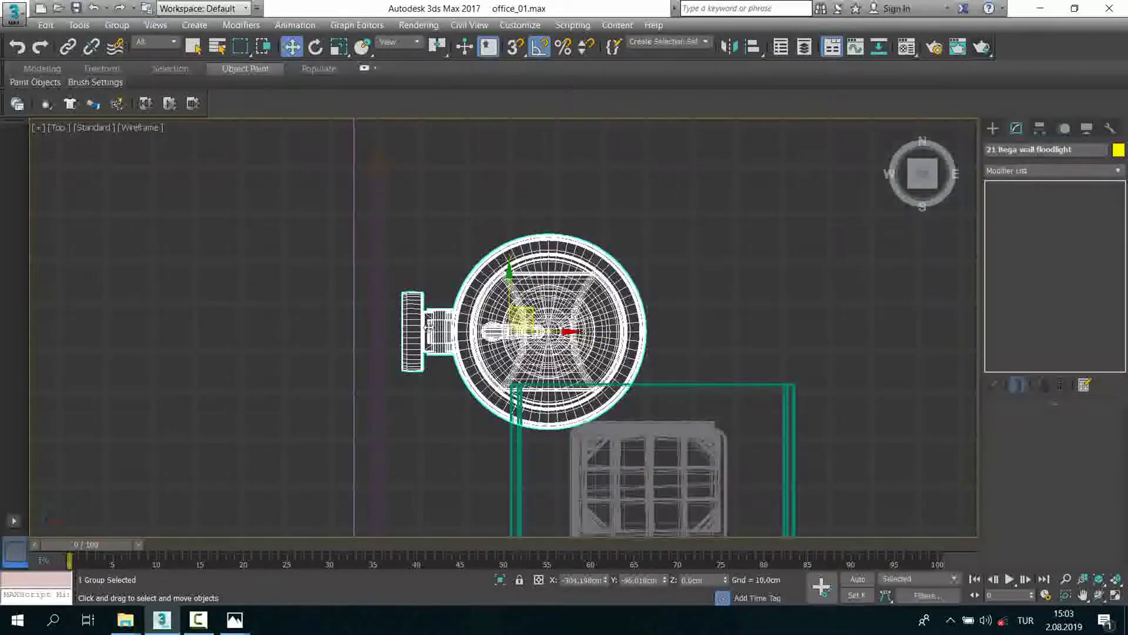
# Step: Uniformly scale the floodlight to about 47% and reselect its group
pyautogui.click(338, 47)
pyautogui.moveTo(522, 322); pyautogui.dragTo(478, 381)
pyautogui.scroll(4, 478, 381)
pyautogui.moveTo(478, 381); pyautogui.dragTo(458, 329, button='middle')
pyautogui.scroll(-2, 459, 330)
pyautogui.scroll(-2, 459, 330)
pyautogui.moveTo(687, 309); pyautogui.dragTo(683, 184, button='middle')
pyautogui.scroll(2, 574, 245)
pyautogui.click(574, 245)
pyautogui.click(547, 260)
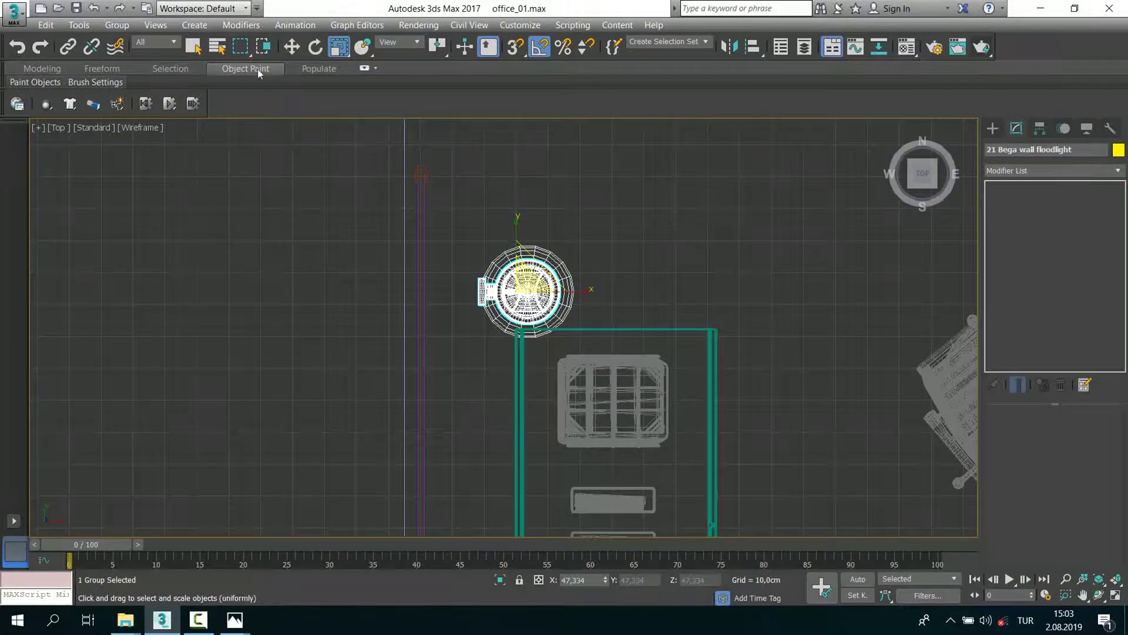
# Step: Move the floodlight up along the Y axis in Top view
pyautogui.click(292, 47)
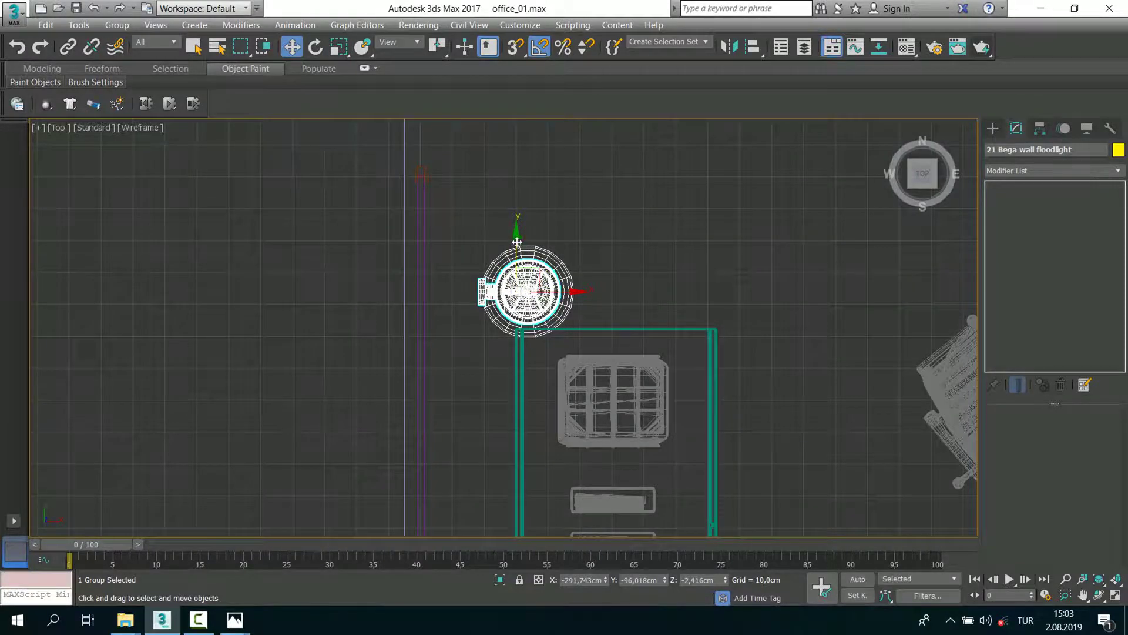
pyautogui.moveTo(516, 241); pyautogui.dragTo(516, 205)
pyautogui.click(596, 196)
pyautogui.scroll(2, 532, 221)
pyautogui.click(527, 239)
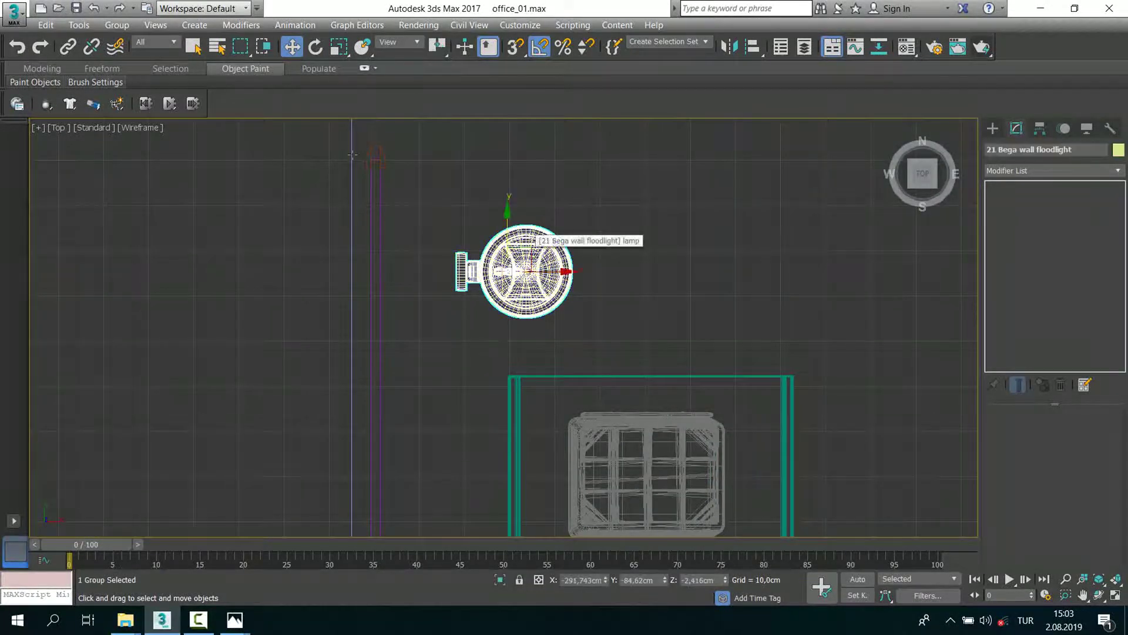
# Step: Open the floodlight group for editing
pyautogui.click(117, 25)
pyautogui.click(641, 335)
pyautogui.click(117, 24)
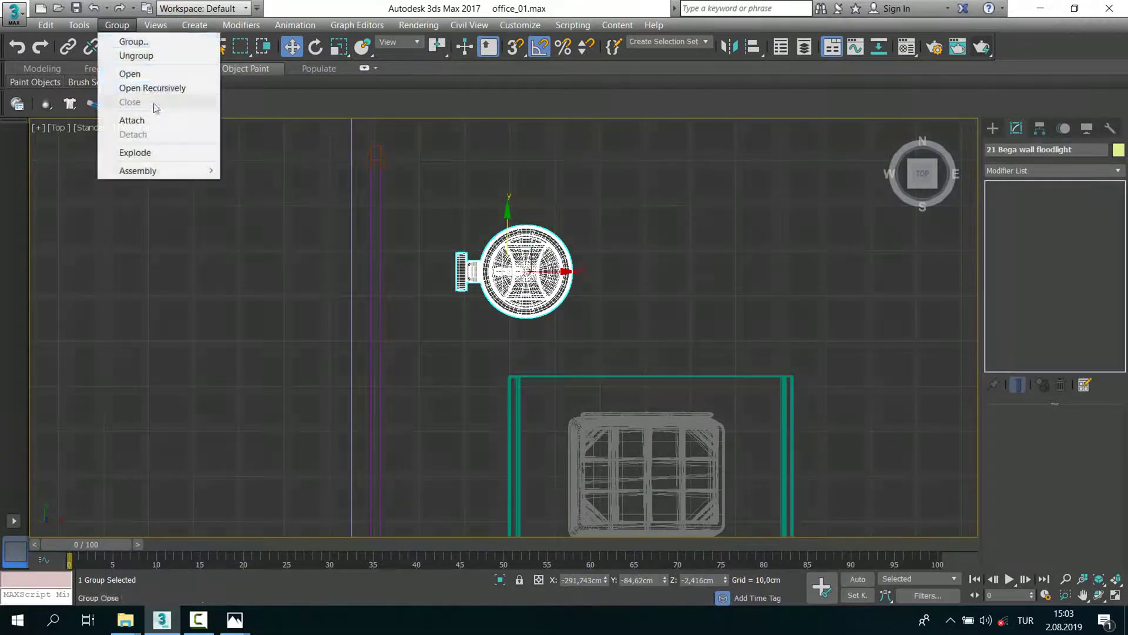
pyautogui.click(130, 73)
# Step: Select the light inside the opened floodlight group and orbit around it in Perspective
pyautogui.press('p')
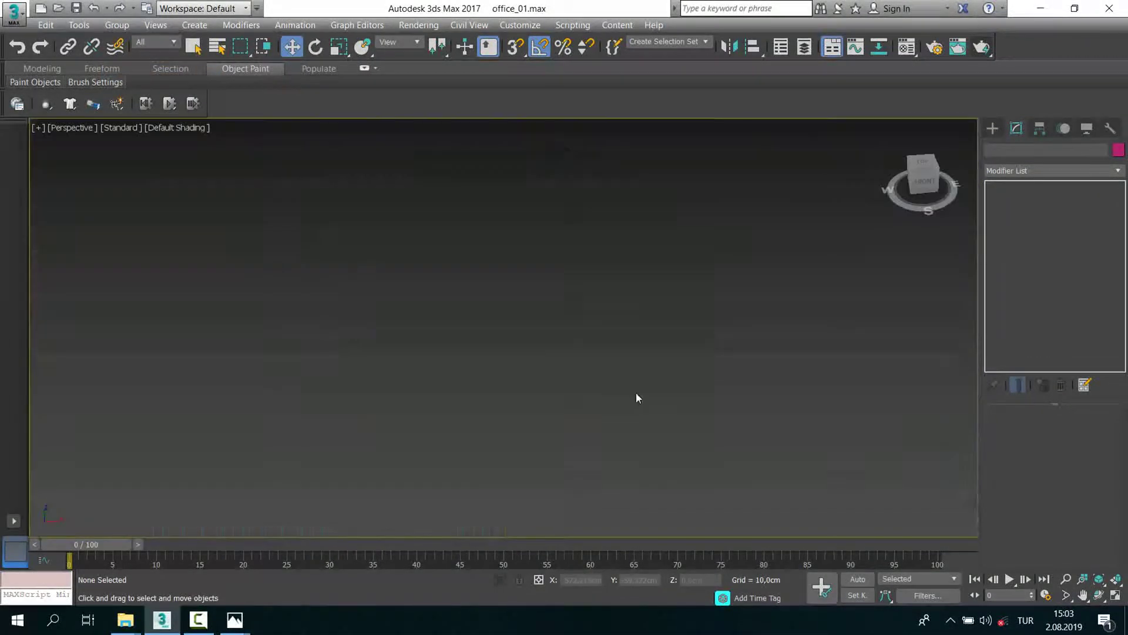
pyautogui.scroll(-2, 623, 393)
pyautogui.scroll(6, 390, 415)
pyautogui.scroll(4, 594, 329)
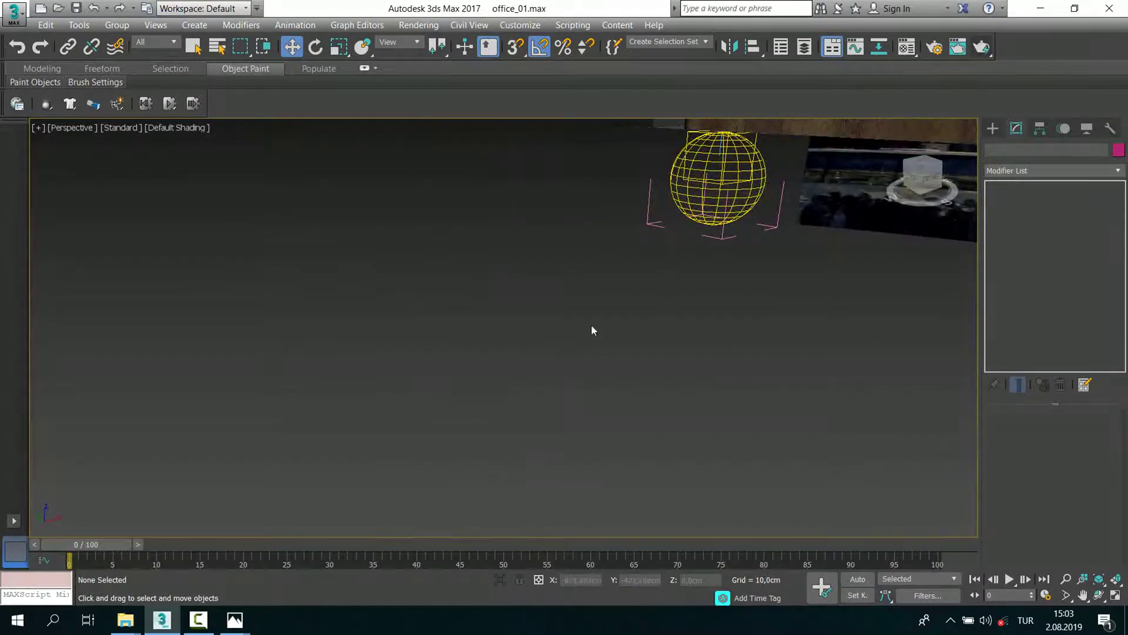
pyautogui.click(642, 265)
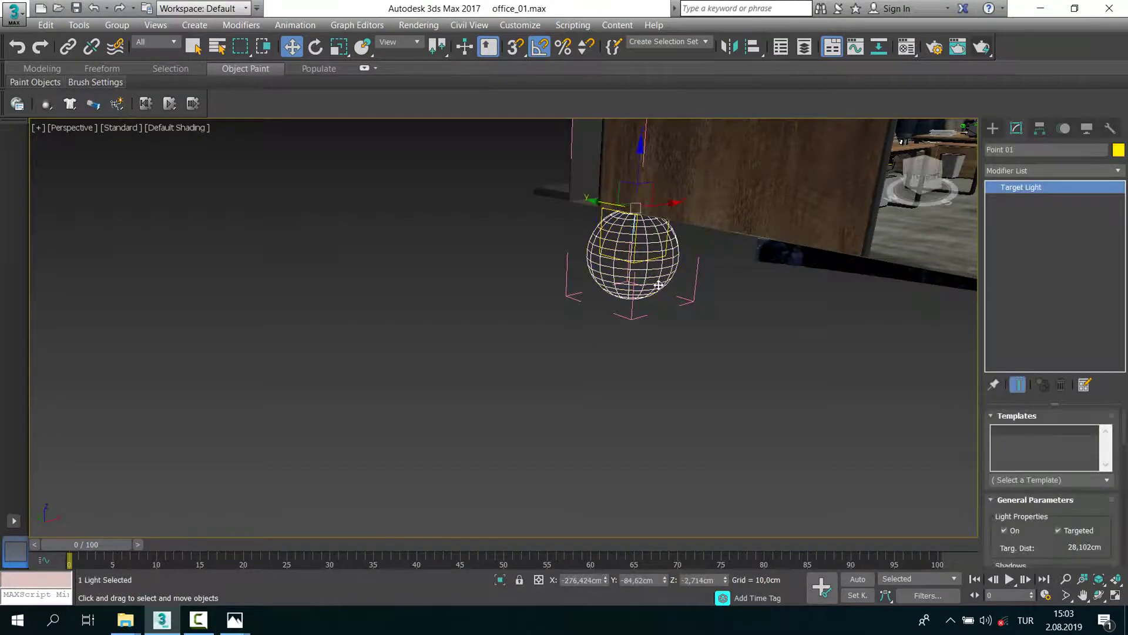
pyautogui.keyDown('alt'); pyautogui.moveTo(617, 289); pyautogui.dragTo(663, 323, button='middle'); pyautogui.keyUp('alt')
pyautogui.click(663, 323)
# Step: Recentre the view on the light sphere, then select the lamp body mesh
pyautogui.click(637, 167)
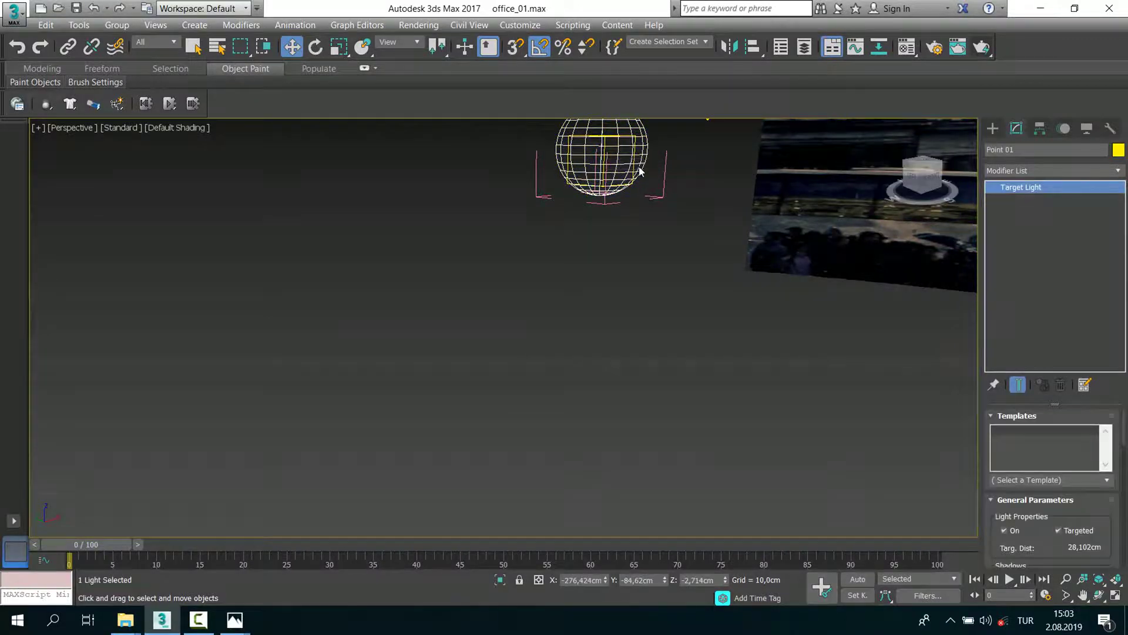
pyautogui.moveTo(638, 168)
pyautogui.keyDown('alt'); pyautogui.mouseDown(button='middle')
pyautogui.moveTo(612, 260)
pyautogui.moveTo(575, 293)
pyautogui.moveTo(399, 304)
pyautogui.moveTo(466, 212)
pyautogui.mouseUp(button='middle'); pyautogui.keyUp('alt')
pyautogui.click(391, 299)
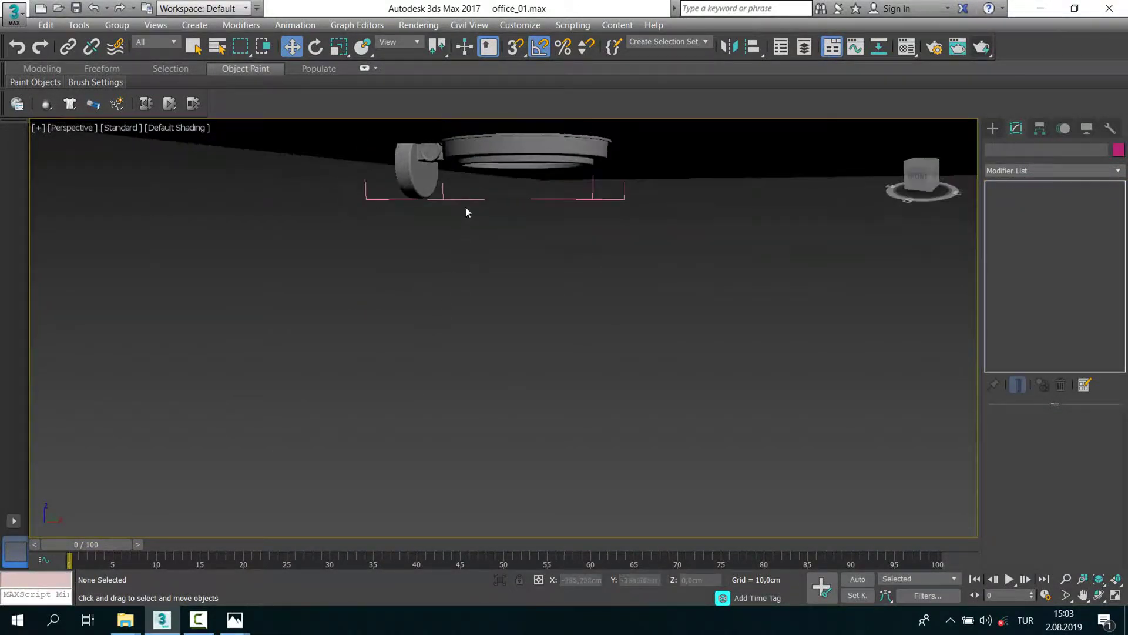
pyautogui.click(488, 154)
# Step: Close the 21 Bega wall floodlight group and pan the Top view toward it
pyautogui.click(117, 24)
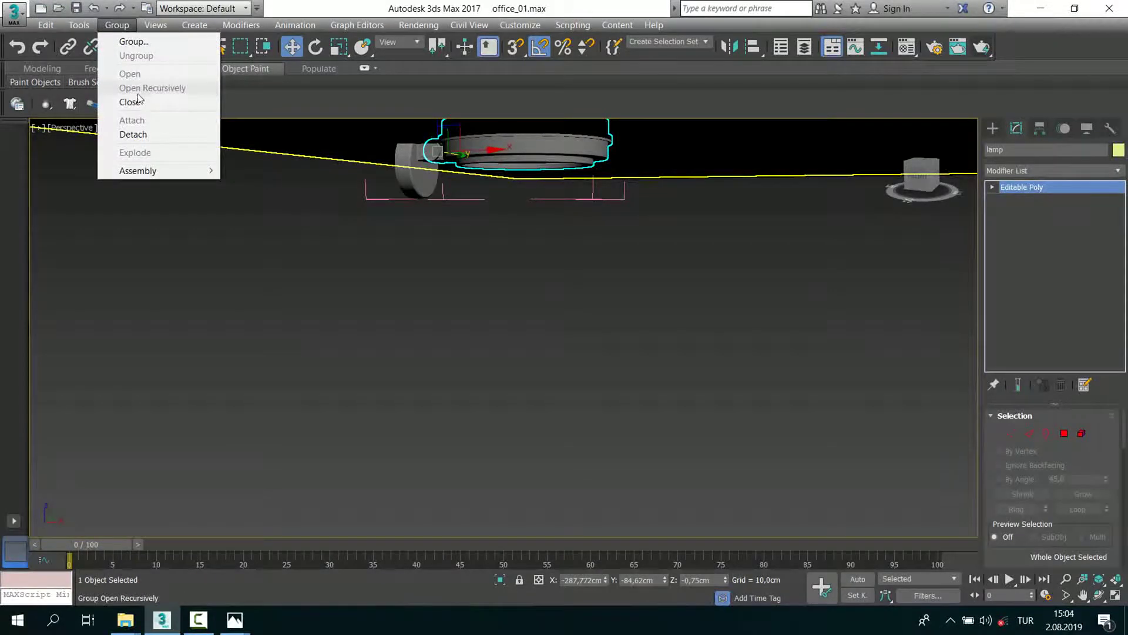
pyautogui.click(126, 100)
pyautogui.hotkey('alt', 'w')
pyautogui.hotkey('alt', 'w')
pyautogui.scroll(-2, 487, 295)
pyautogui.scroll(-2, 496, 236)
pyautogui.scroll(-2, 514, 260)
pyautogui.moveTo(513, 267); pyautogui.dragTo(513, 244, button='middle')
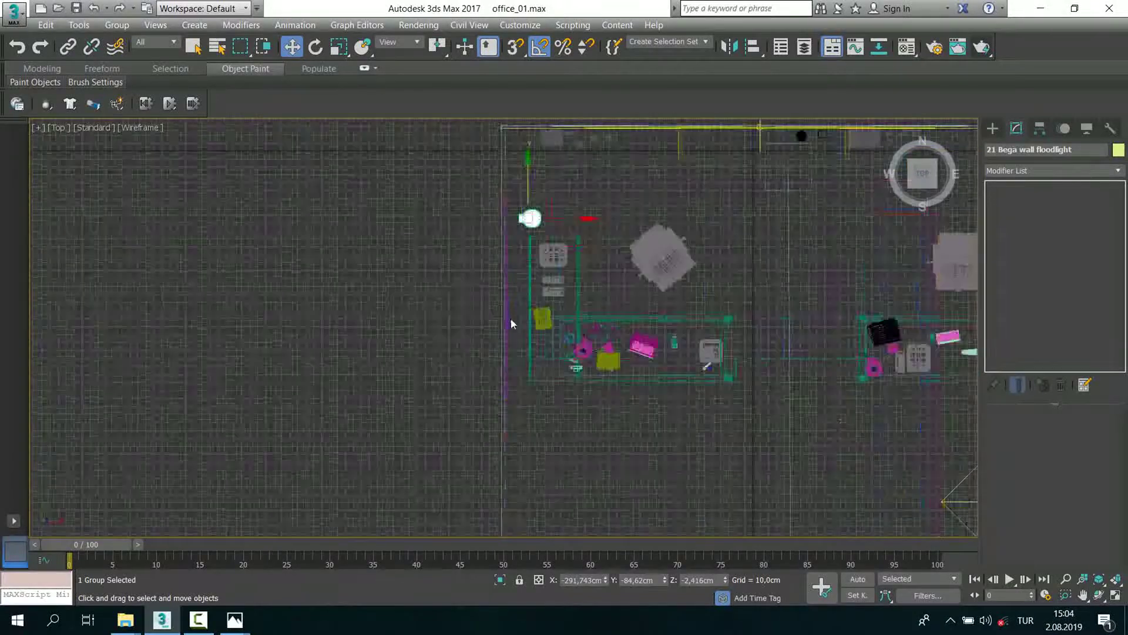
# Step: In Top view, move the floodlight group beside the desk near the wall
pyautogui.scroll(3, 519, 234)
pyautogui.moveTo(547, 200); pyautogui.dragTo(530, 220)
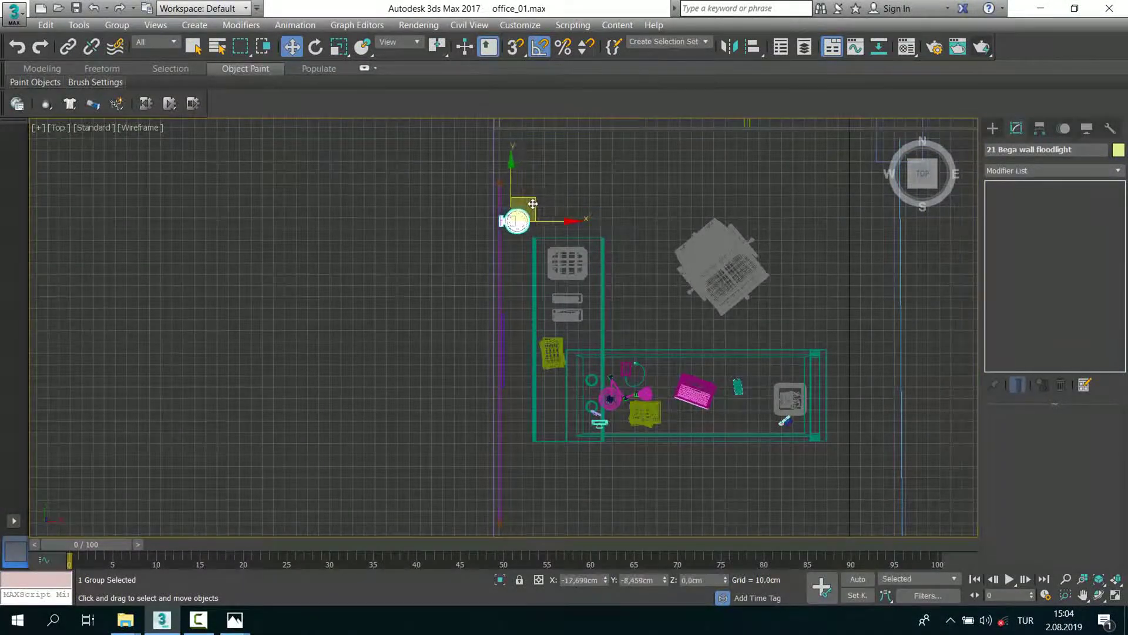
pyautogui.moveTo(530, 219); pyautogui.dragTo(531, 190, button='middle')
pyautogui.hotkey('alt', 'w')
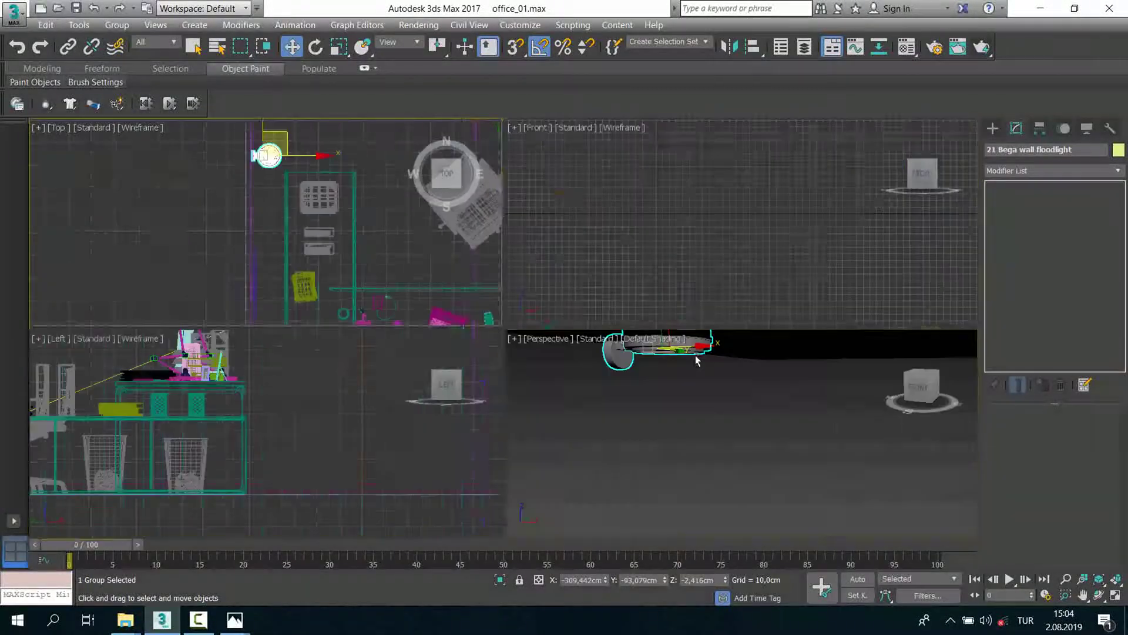
pyautogui.hotkey('alt', 'w')
pyautogui.press('z')
# Step: Raise the floodlight along Z high onto the wooden wall in Perspective
pyautogui.scroll(-3, 512, 362)
pyautogui.scroll(-3, 512, 361)
pyautogui.scroll(-3, 512, 361)
pyautogui.scroll(-2, 512, 362)
pyautogui.moveTo(511, 287); pyautogui.dragTo(511, 275)
pyautogui.scroll(3, 505, 174)
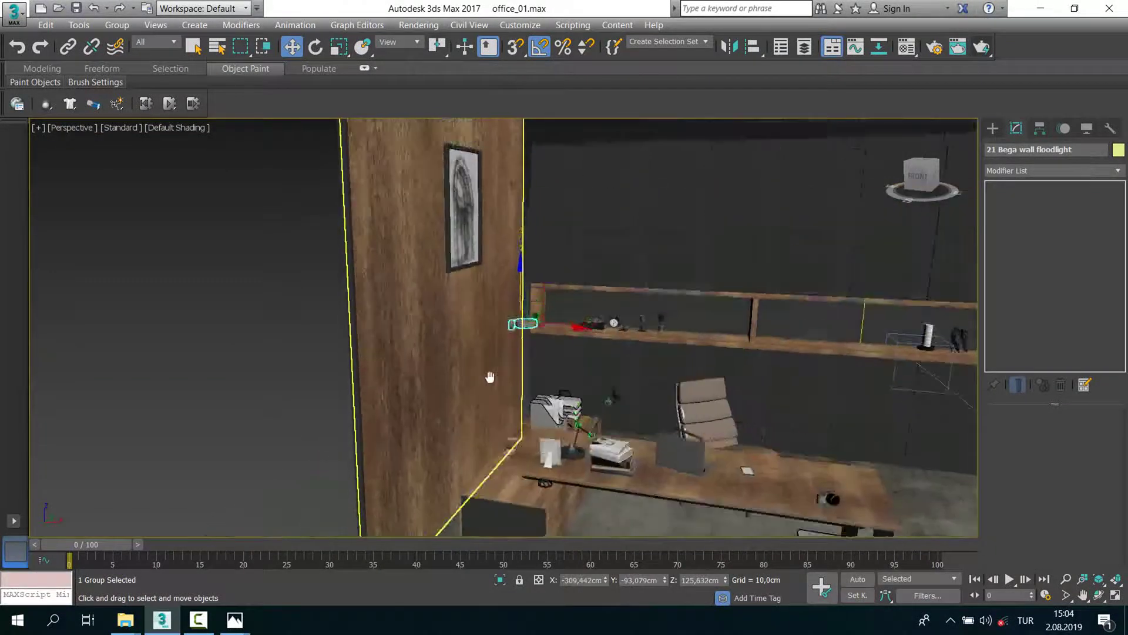
pyautogui.scroll(1, 505, 174)
pyautogui.scroll(1, 505, 174)
pyautogui.moveTo(543, 352); pyautogui.dragTo(533, 295)
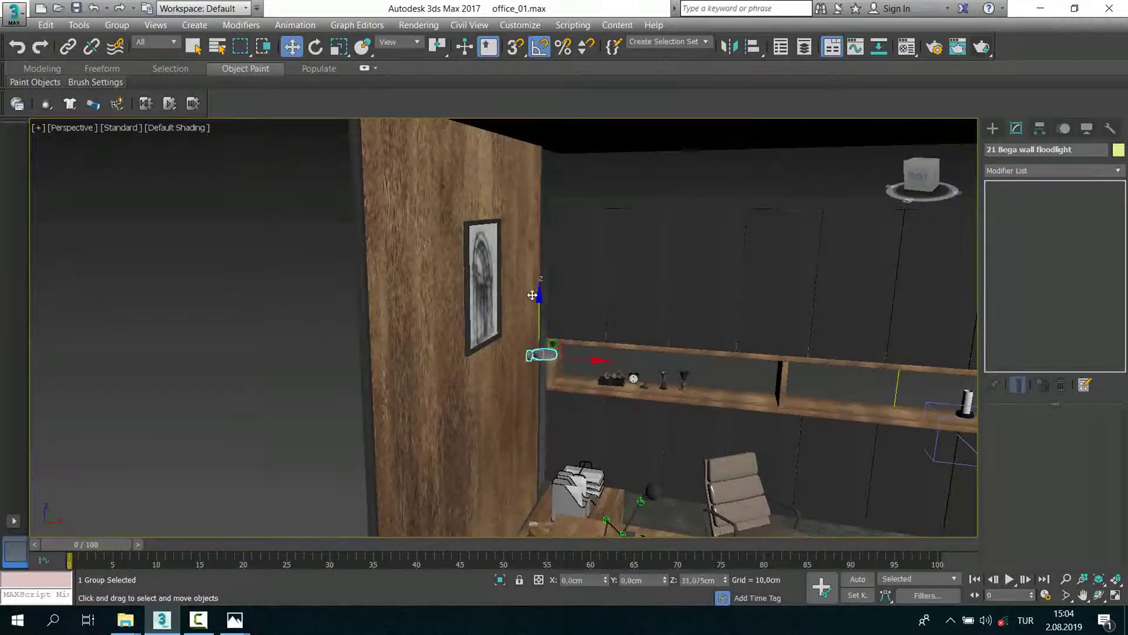
pyautogui.keyDown('alt'); pyautogui.moveTo(531, 217); pyautogui.dragTo(517, 215, button='middle'); pyautogui.keyUp('alt')
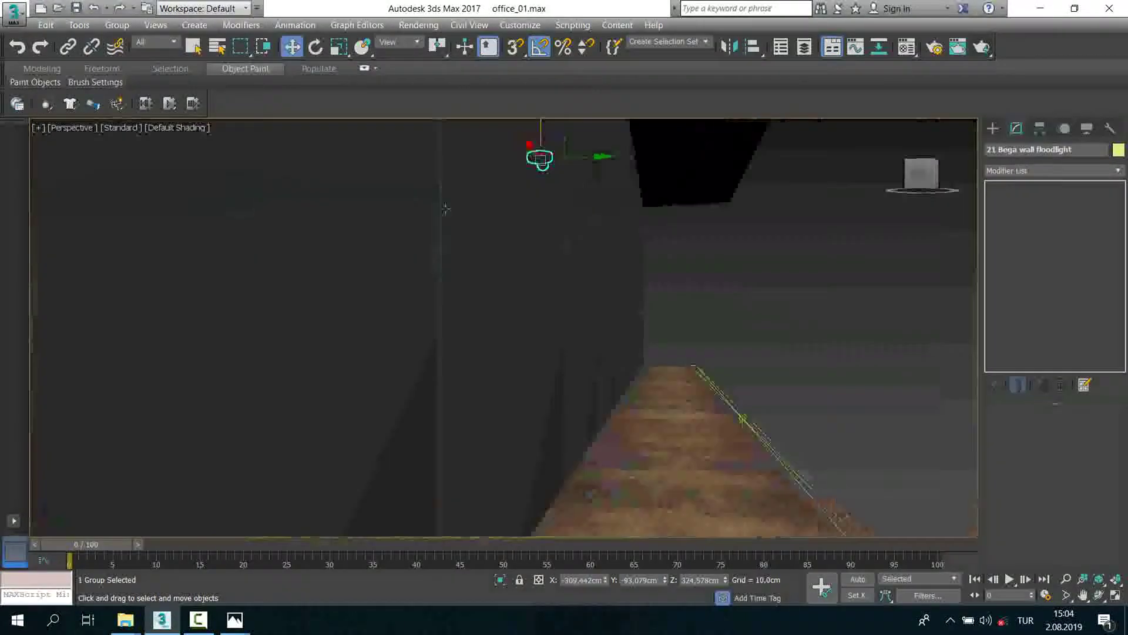
# Step: Shift-drag the floodlight along Y in Top view to clone it
pyautogui.hotkey('alt', 'w')
pyautogui.middleClick(280, 219)
pyautogui.hotkey('alt', 'w')
pyautogui.scroll(-4, 416, 184)
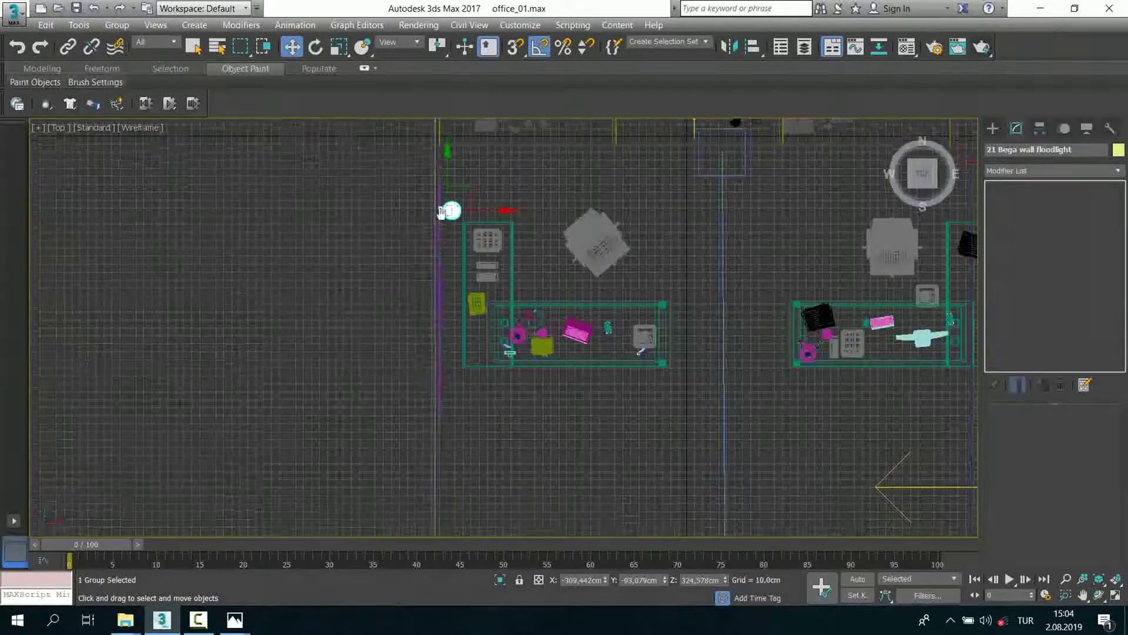
pyautogui.keyDown('shift'); pyautogui.moveTo(450, 145); pyautogui.dragTo(456, 203); pyautogui.keyUp('shift')
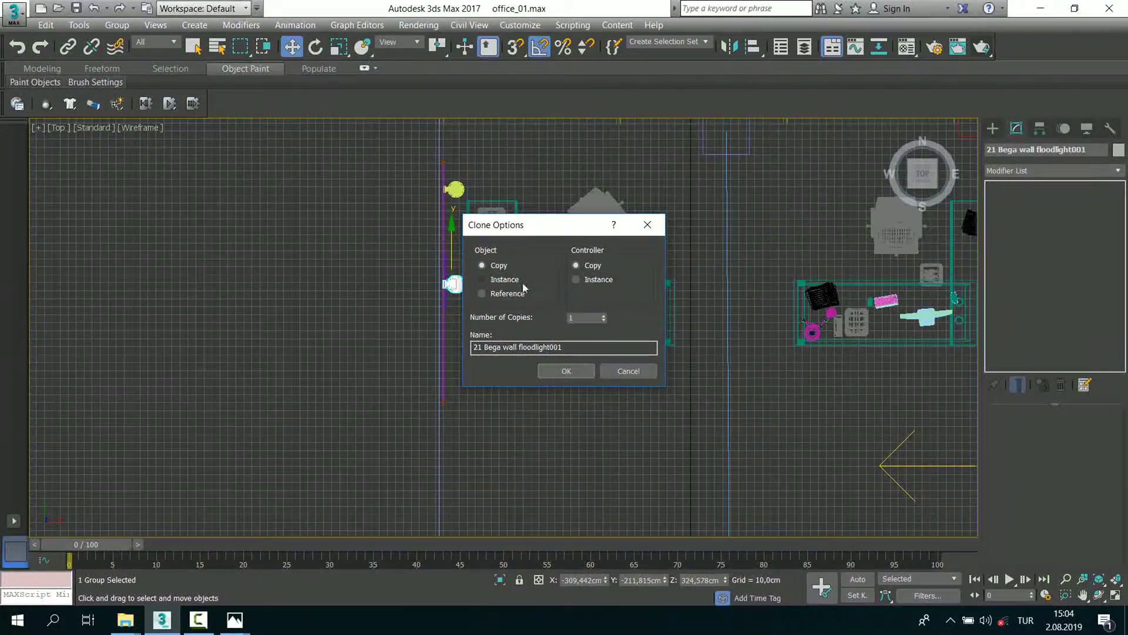
# Step: Confirm the clone options to add two floodlight copies along the wall, then deselect them
pyautogui.click(582, 369)
pyautogui.hotkey('alt', 'w')
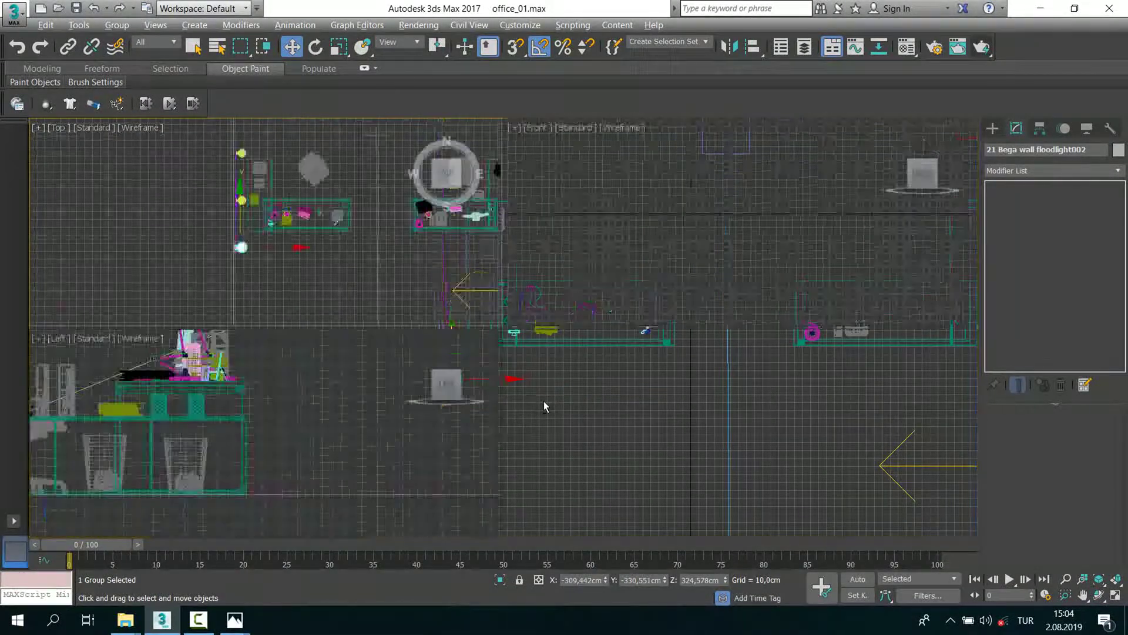
pyautogui.hotkey('alt', 'w')
pyautogui.click(612, 204)
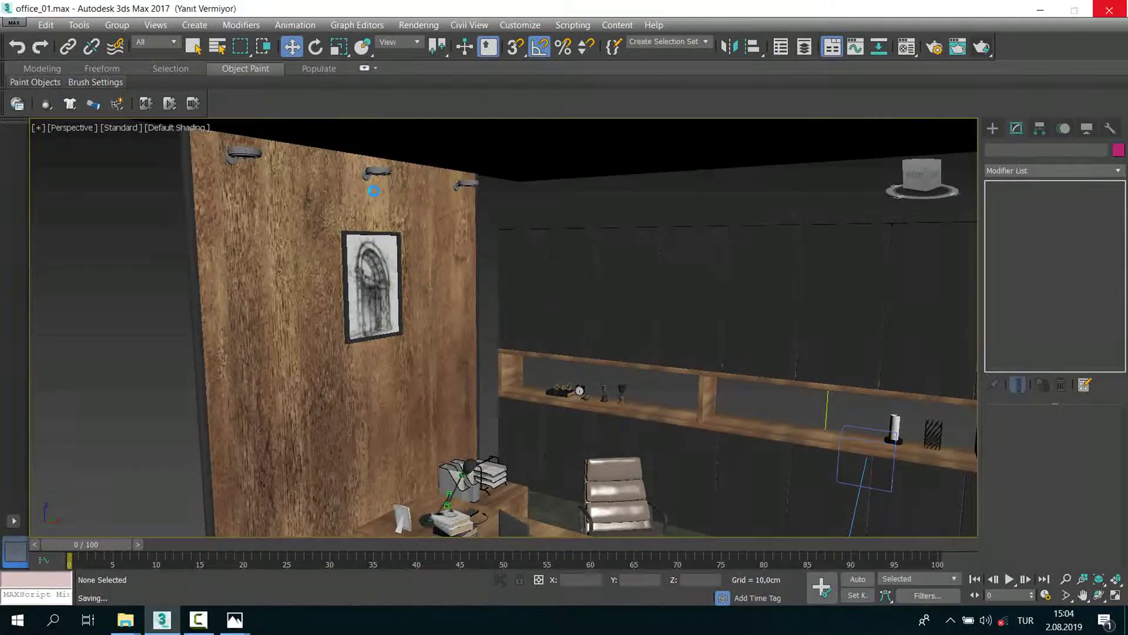
# Step: Render the PhysCamera001 view with V-Ray, then close the frame buffer
pyautogui.rightClick(334, 363)
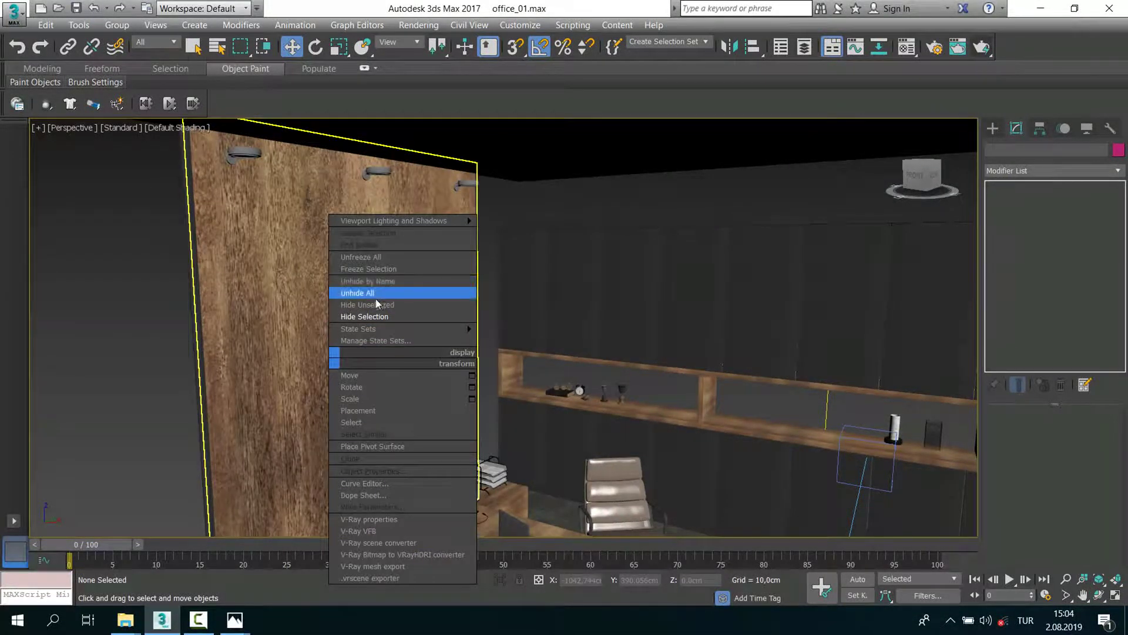
pyautogui.press('Escape')
pyautogui.press('c')
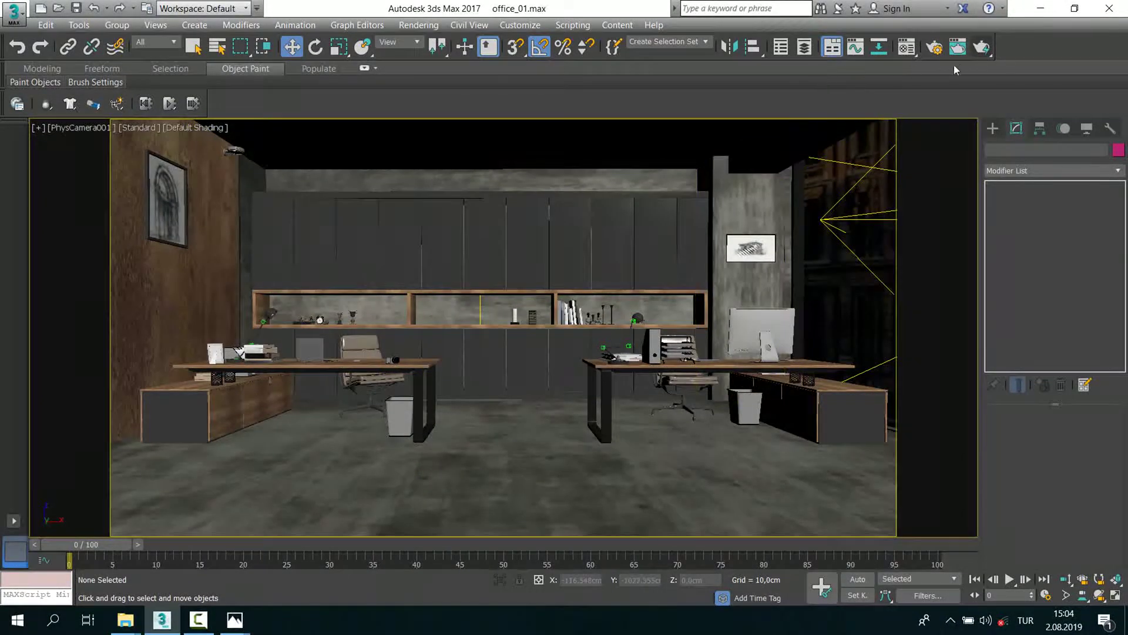
pyautogui.click(980, 49)
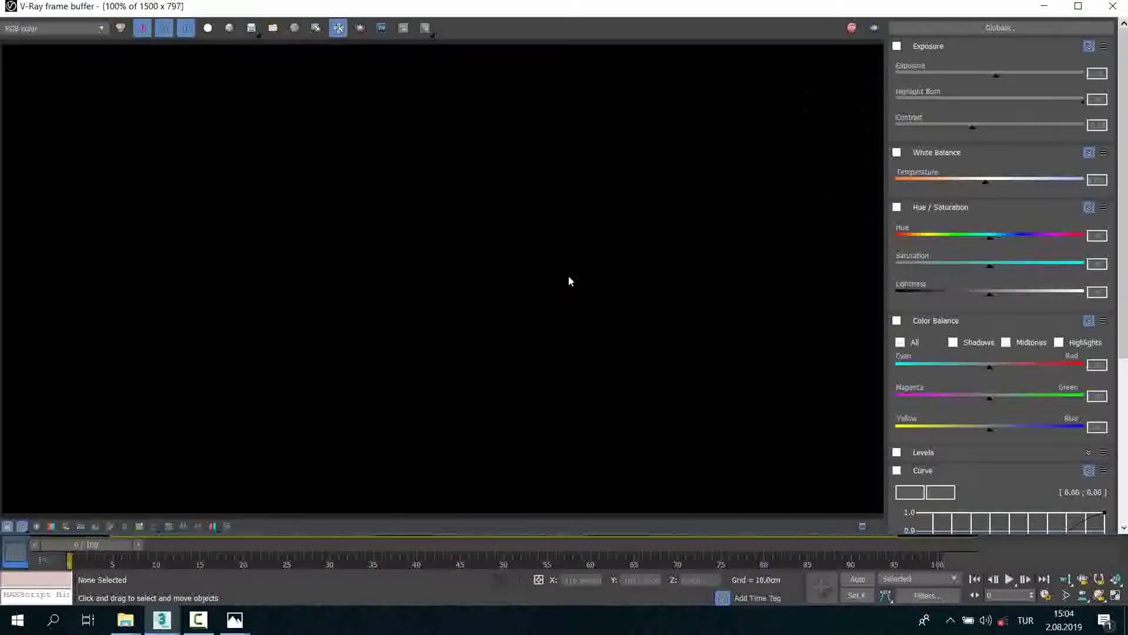
pyautogui.scroll(-2, 353, 288)
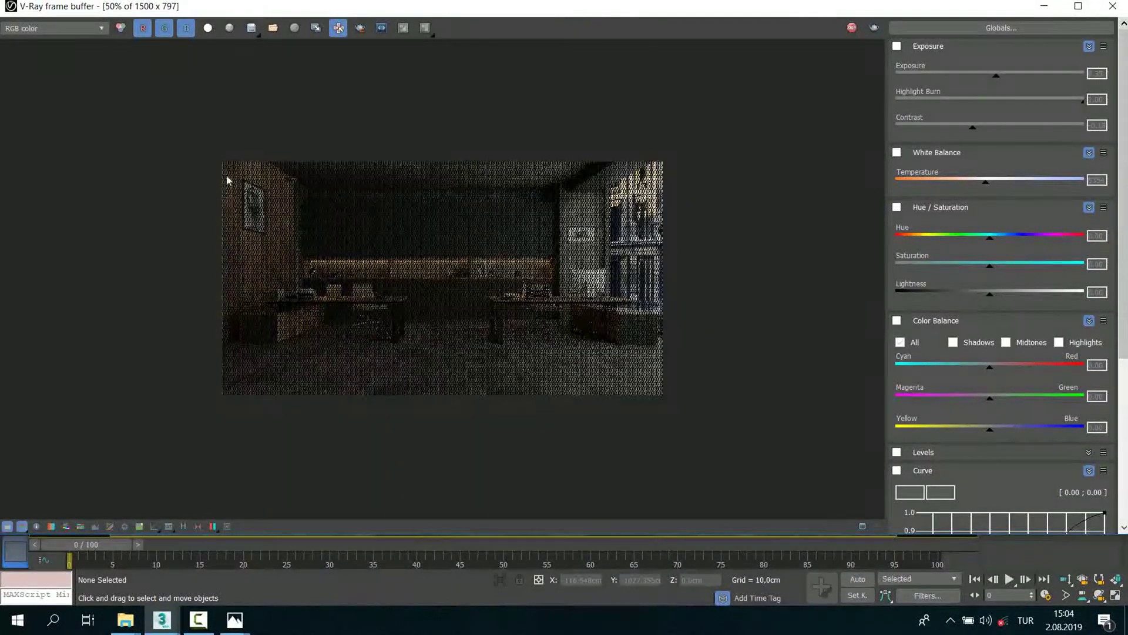
pyautogui.scroll(2, 231, 165)
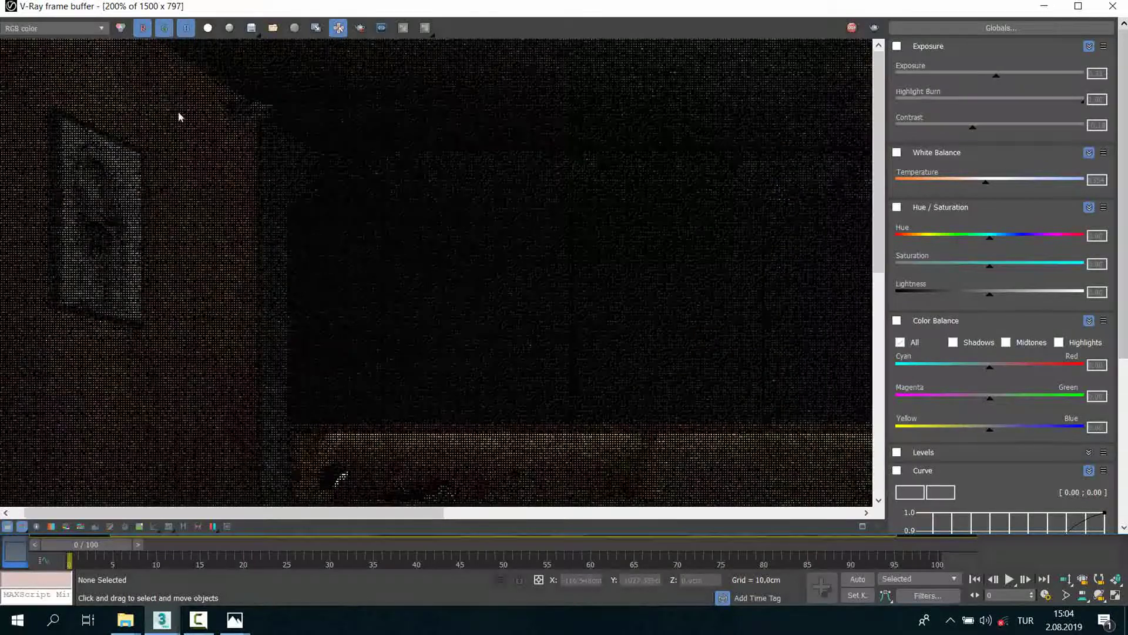
pyautogui.click(1121, 13)
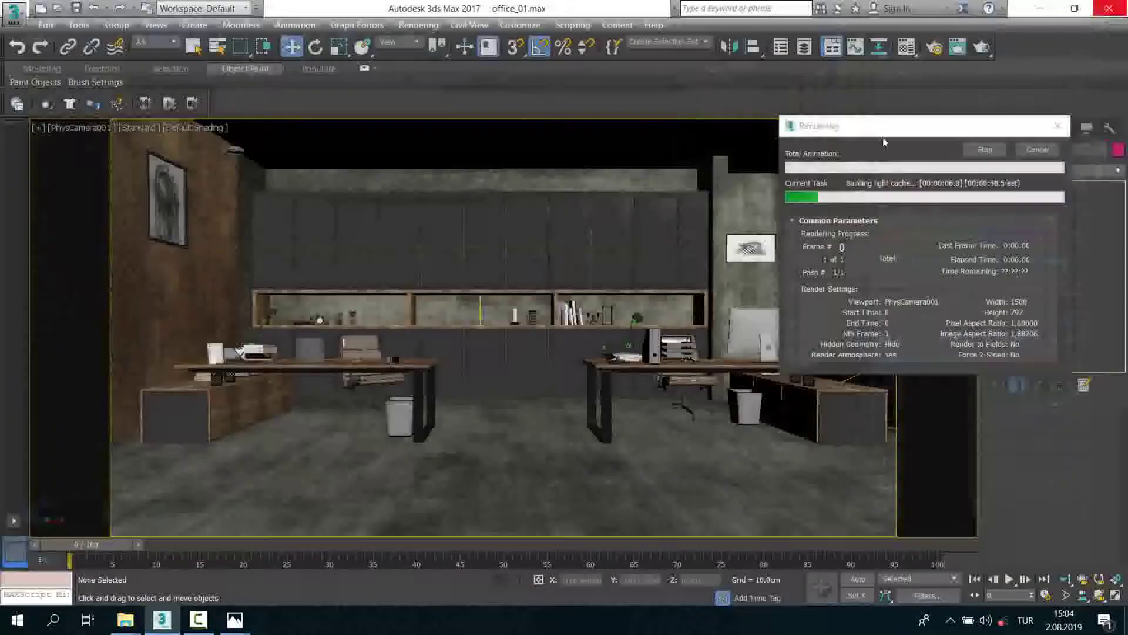
# Step: Hide the enclosing box and floor plane to reveal the wooden wall
pyautogui.press('p')
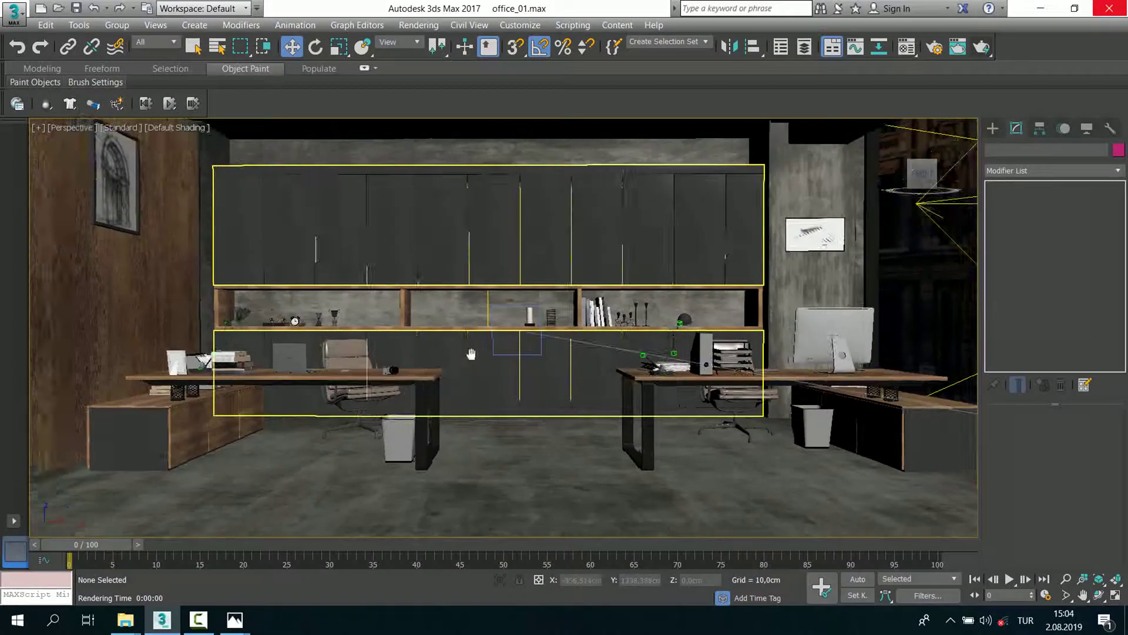
pyautogui.click(487, 471)
pyautogui.press('z')
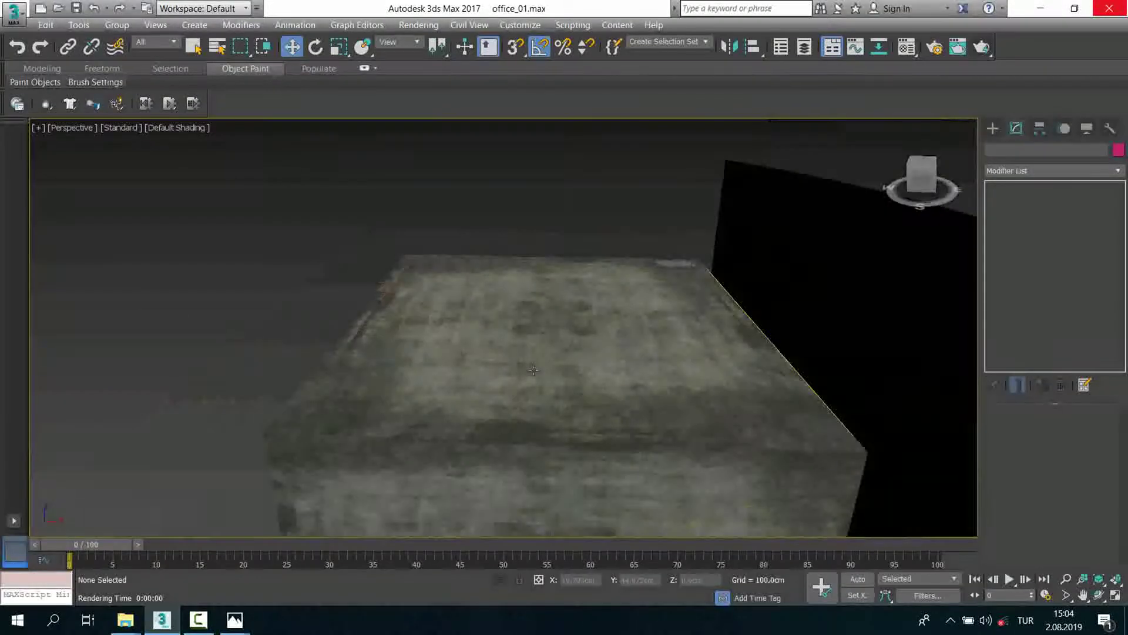
pyautogui.keyDown('ctrl'); pyautogui.click(487, 471); pyautogui.keyUp('ctrl')
pyautogui.rightClick(462, 361)
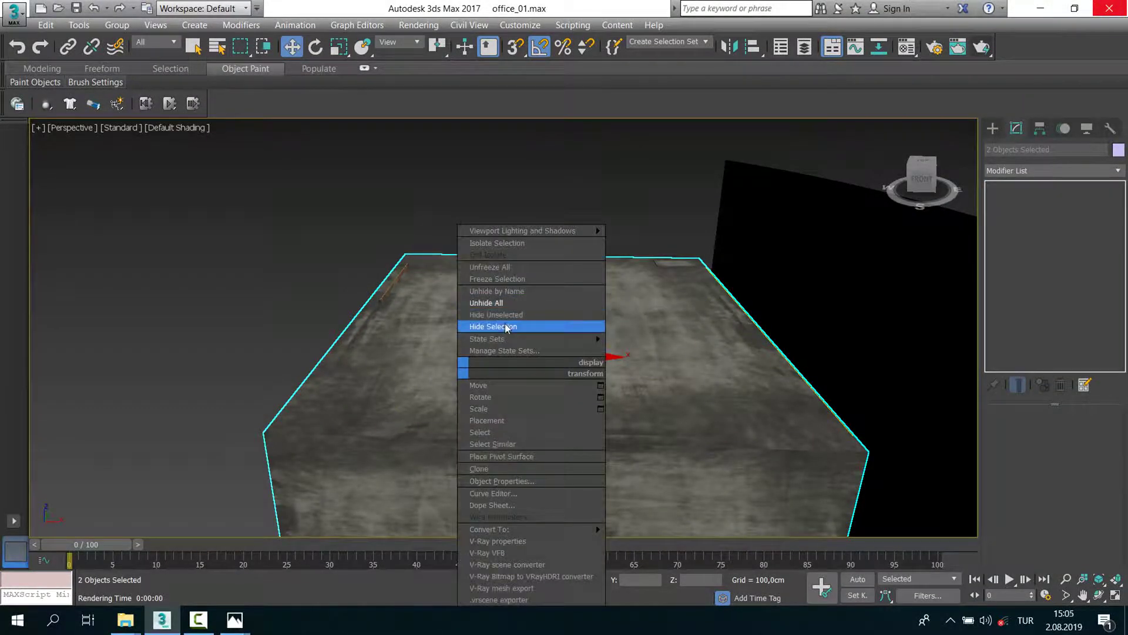
pyautogui.click(462, 343)
pyautogui.moveTo(449, 203)
pyautogui.keyDown('alt'); pyautogui.mouseDown(button='middle')
pyautogui.moveTo(389, 264)
pyautogui.moveTo(429, 287)
pyautogui.moveTo(456, 265)
pyautogui.moveTo(514, 263)
pyautogui.mouseUp(button='middle'); pyautogui.keyUp('alt')
# Step: Frame the wall floodlight group in the Front wireframe view, zoom out and deselect all
pyautogui.click(547, 234)
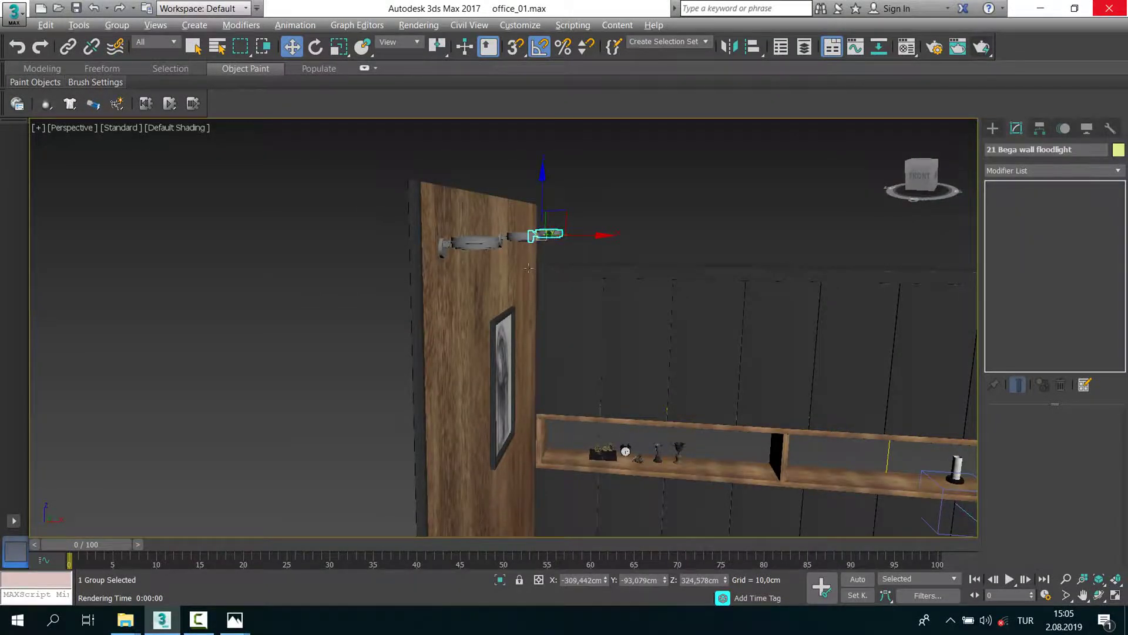
pyautogui.hotkey('alt', 'w')
pyautogui.hotkey('alt', 'w')
pyautogui.press('z')
pyautogui.scroll(-8, 521, 246)
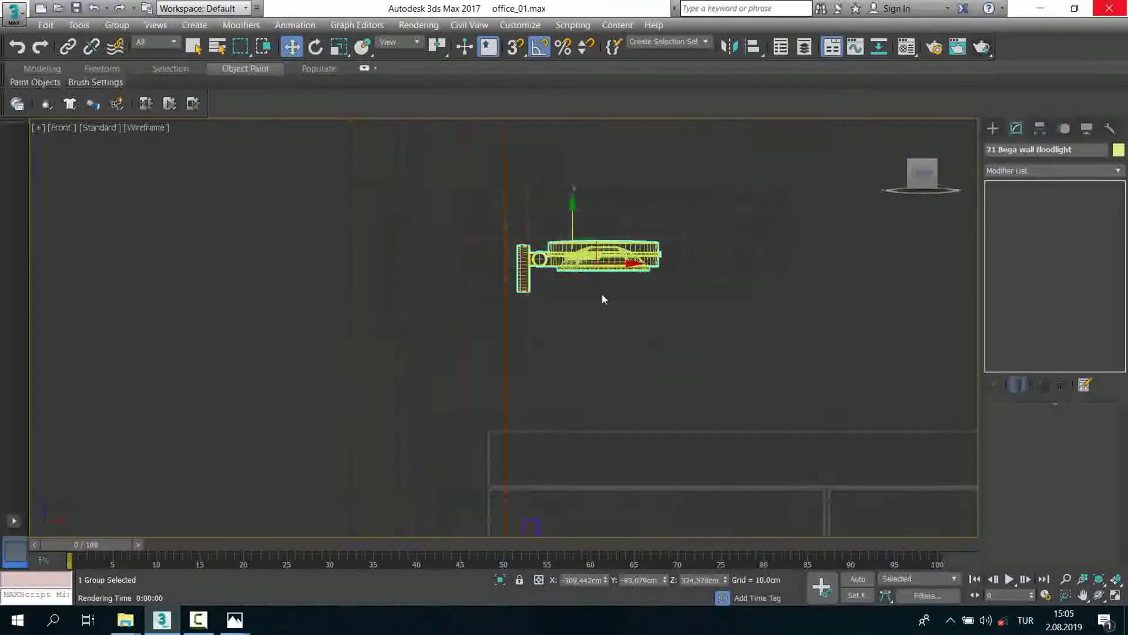
pyautogui.moveTo(658, 200); pyautogui.dragTo(609, 284)
pyautogui.click(617, 282)
pyautogui.hotkey('ctrl', 'z')
pyautogui.click(635, 282)
pyautogui.scroll(-3, 610, 272)
pyautogui.scroll(-2, 608, 259)
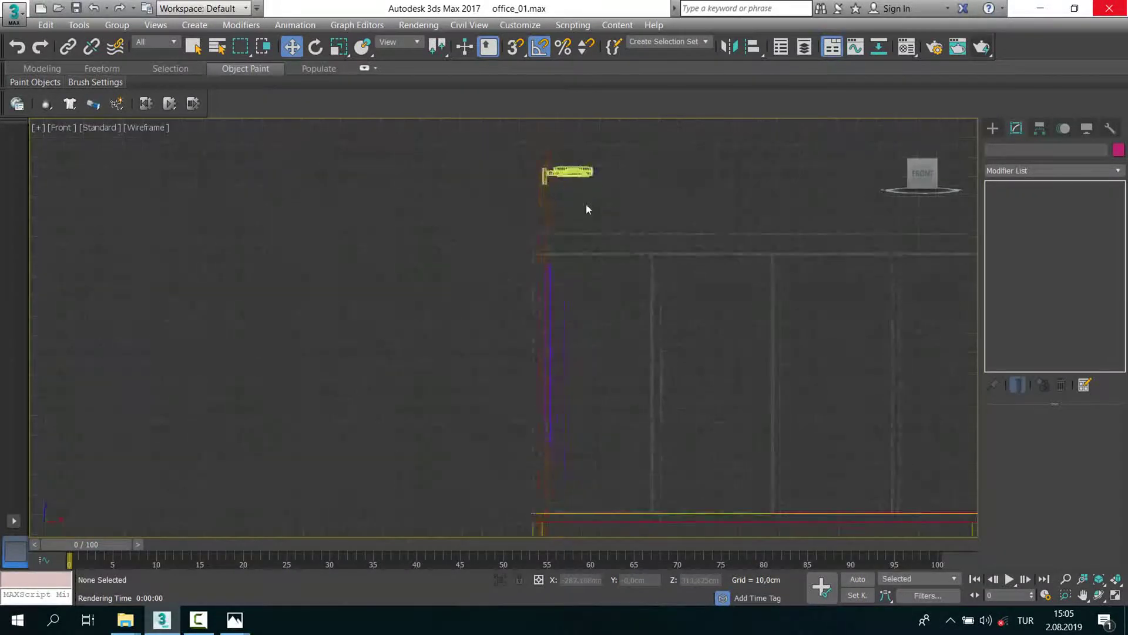
# Step: Open the Create panel and scroll through its object options
pyautogui.click(993, 128)
pyautogui.scroll(-2, 567, 282)
pyautogui.scroll(-2, 527, 309)
pyautogui.scroll(-3, 505, 278)
pyautogui.scroll(-3, 504, 277)
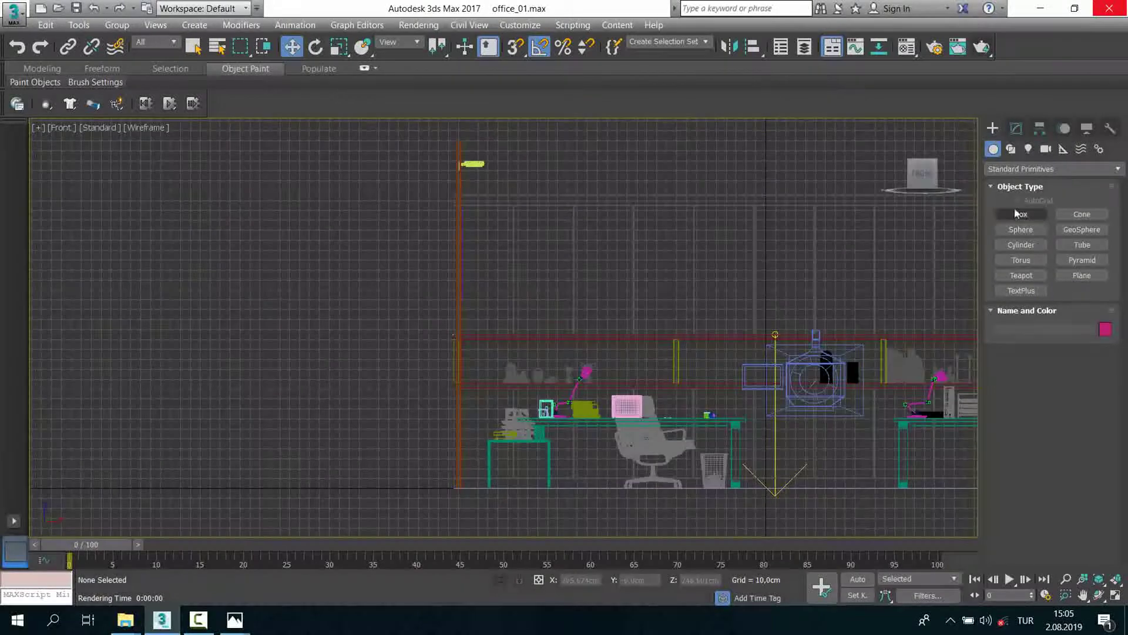
# Step: Create a VRayIES light in Front view, dragged from the floodlight down to the desk
pyautogui.click(1028, 148)
pyautogui.click(1009, 169)
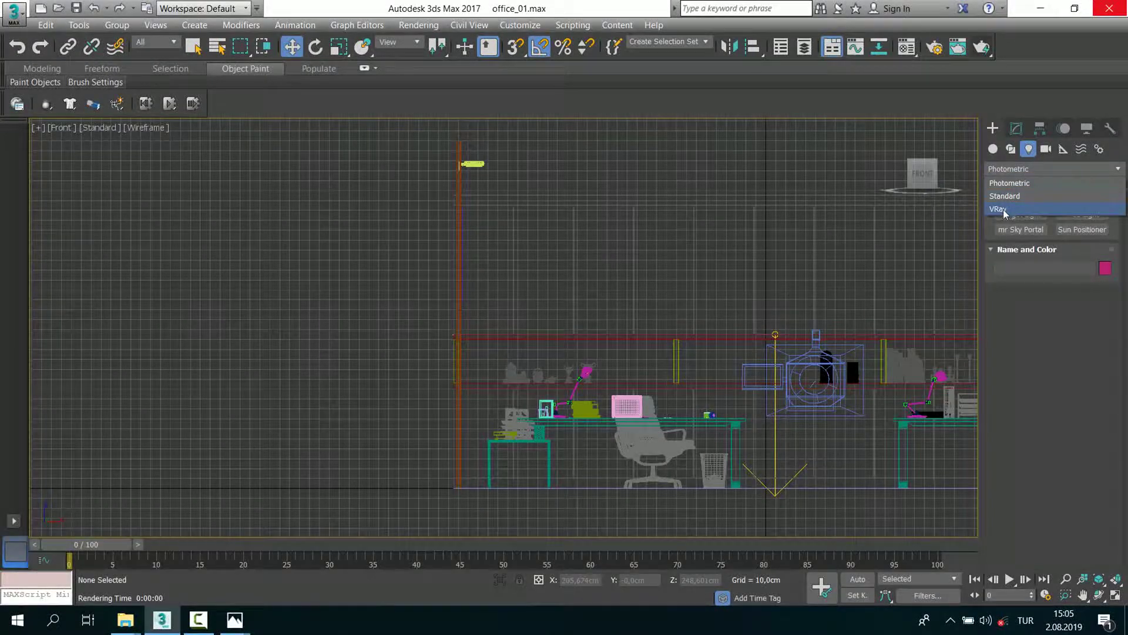
pyautogui.click(1005, 210)
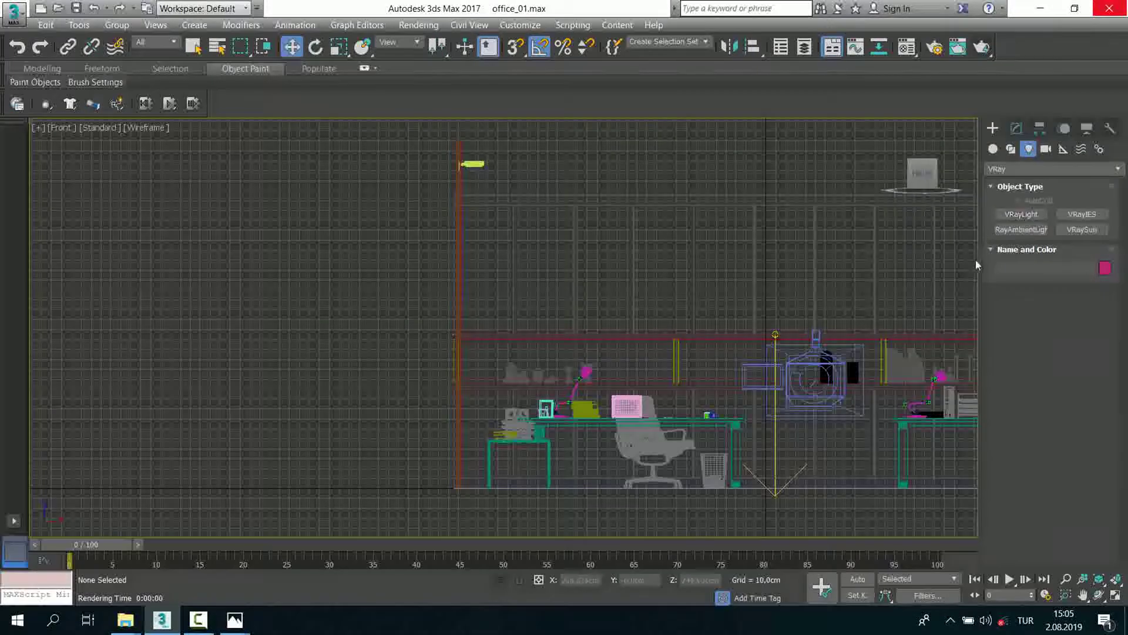
pyautogui.click(1082, 214)
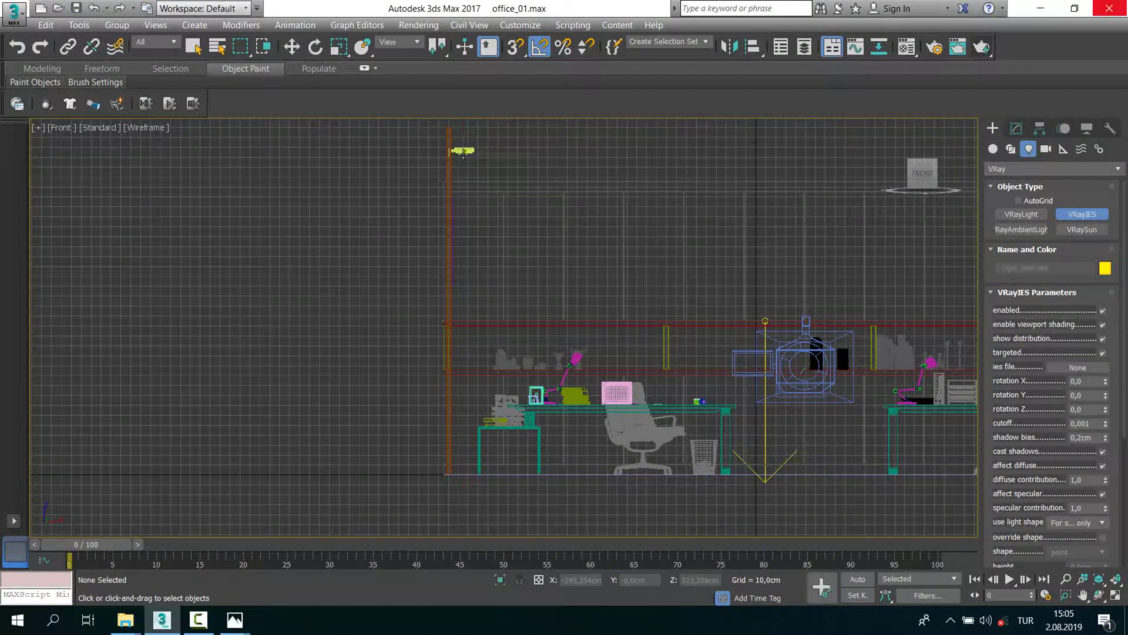
pyautogui.moveTo(518, 338); pyautogui.dragTo(481, 382)
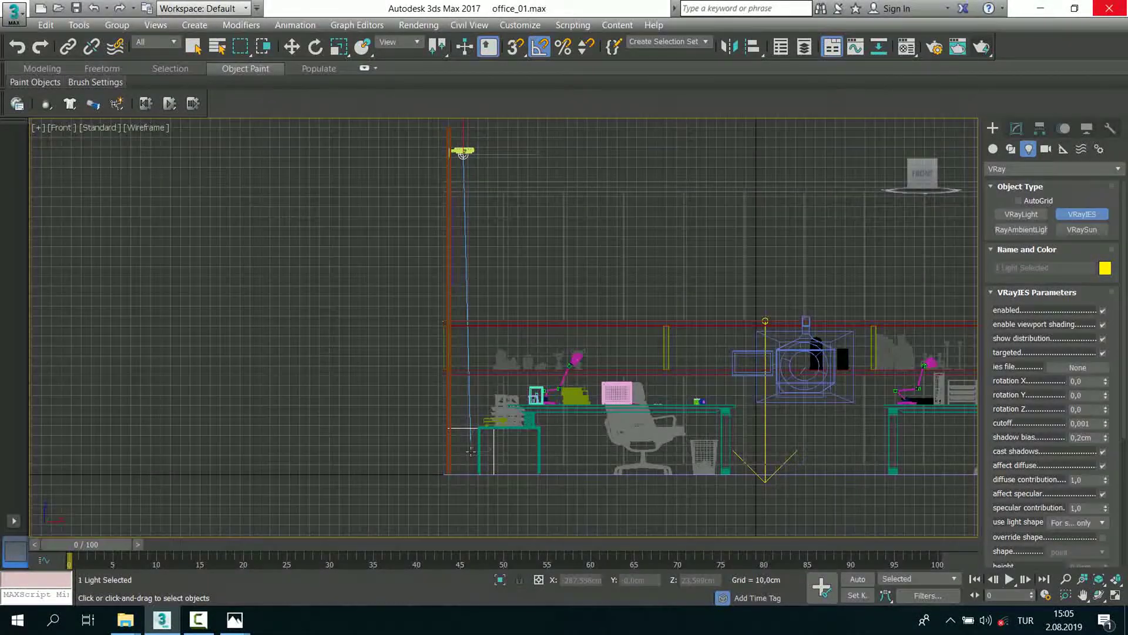
pyautogui.press('w')
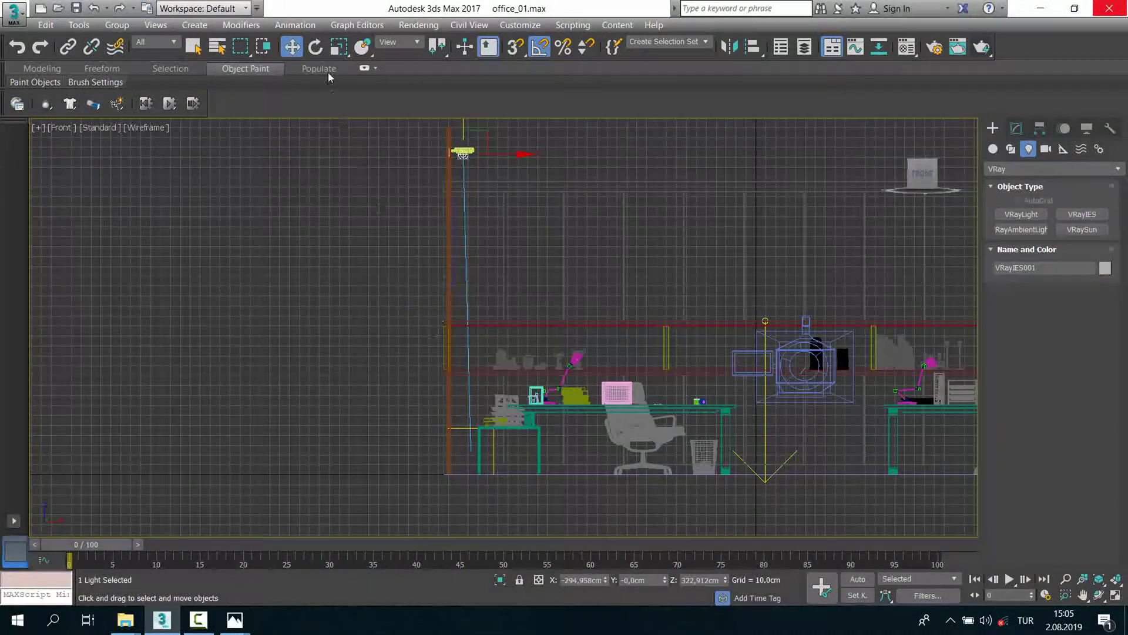
# Step: Move VRayIES001's target about 5 cm left on X
pyautogui.scroll(2, 460, 430)
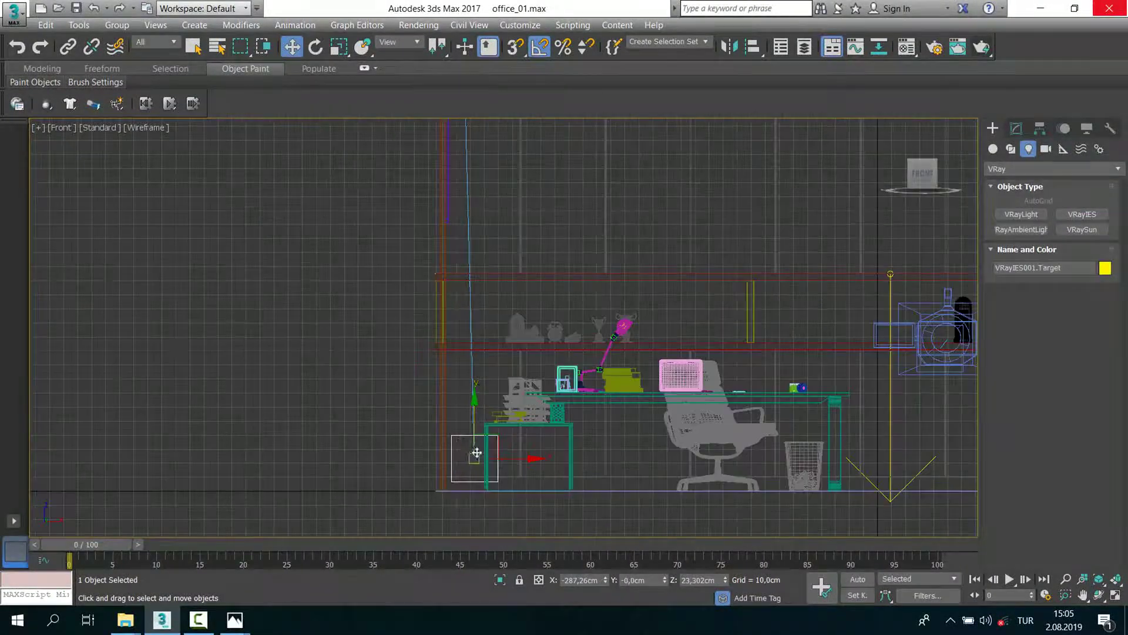
pyautogui.moveTo(524, 460); pyautogui.dragTo(516, 461)
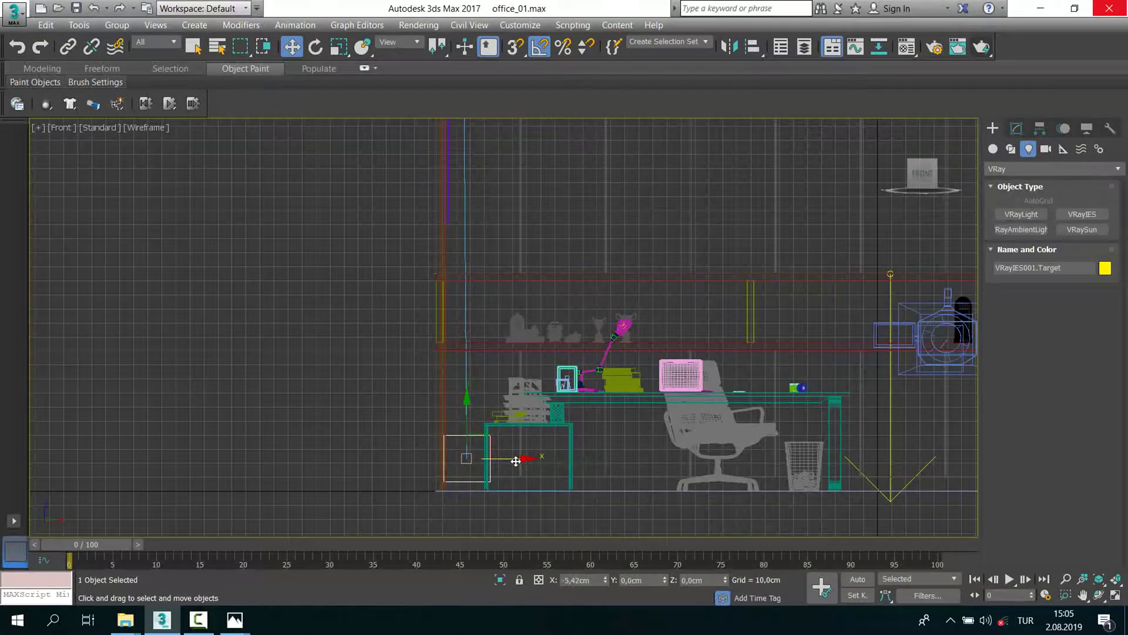
pyautogui.scroll(3, 499, 411)
pyautogui.scroll(2, 488, 375)
pyautogui.scroll(2, 464, 294)
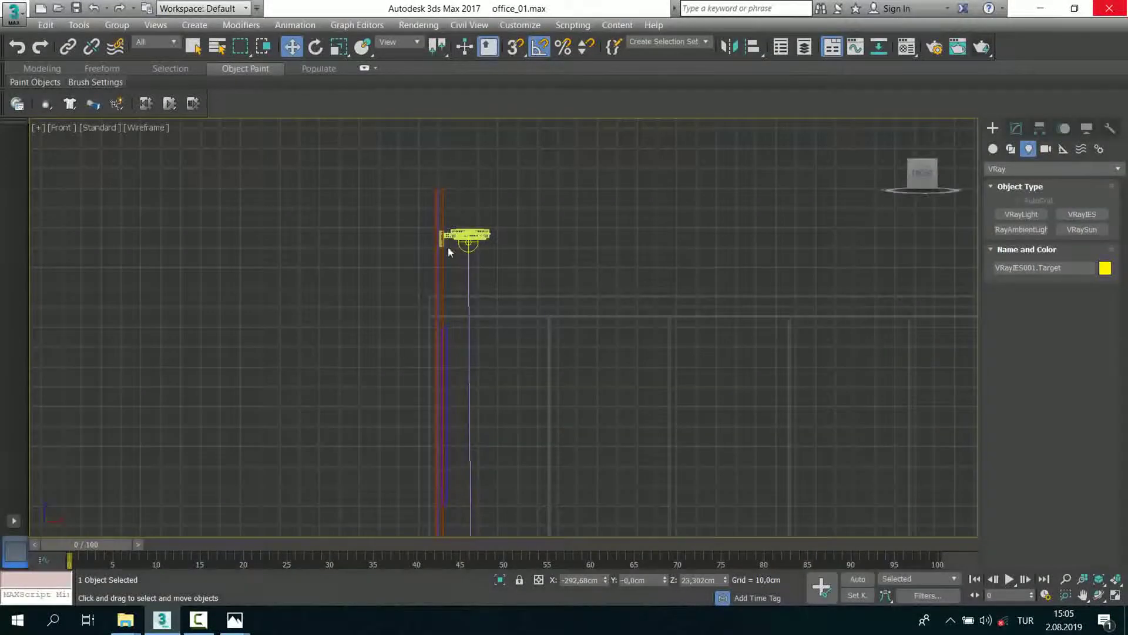
pyautogui.scroll(-2, 456, 234)
pyautogui.scroll(-2, 455, 267)
pyautogui.scroll(-2, 470, 352)
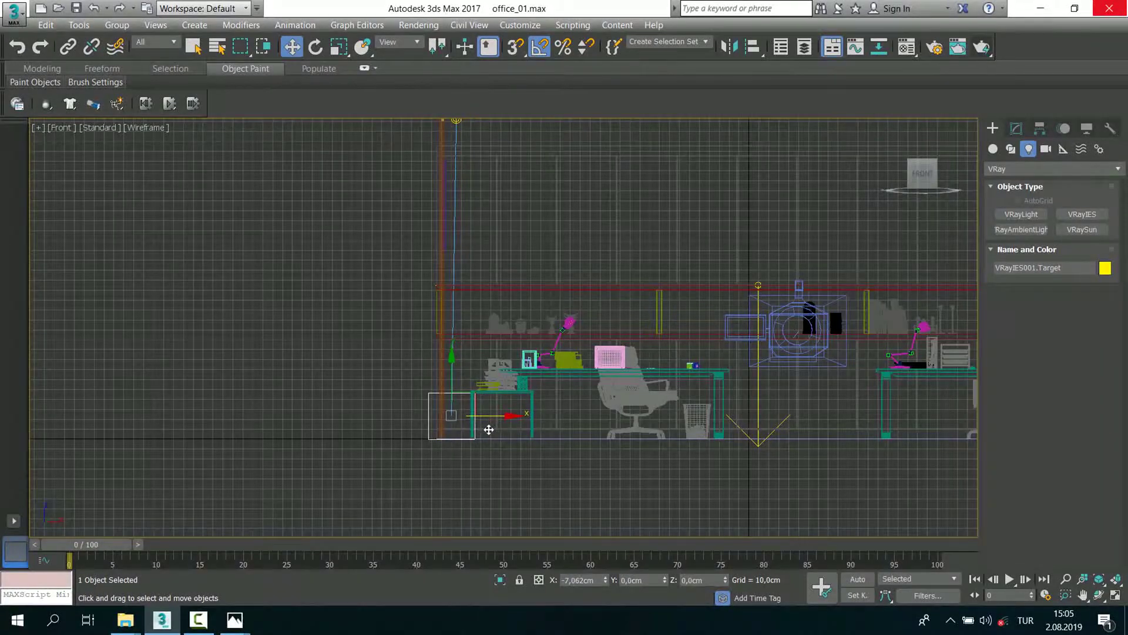
pyautogui.scroll(-2, 461, 276)
# Step: Orbit the Perspective view around the office to check the new IES light
pyautogui.press('p')
pyautogui.press('z')
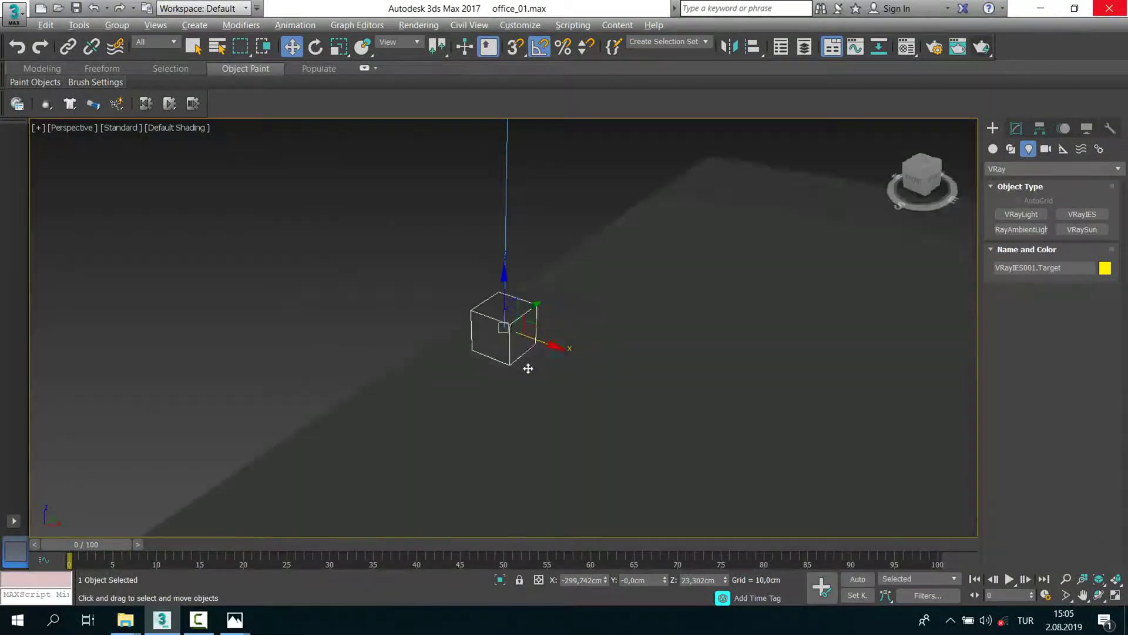
pyautogui.scroll(-3, 530, 352)
pyautogui.scroll(-2, 489, 281)
pyautogui.scroll(-3, 489, 281)
pyautogui.scroll(-3, 482, 267)
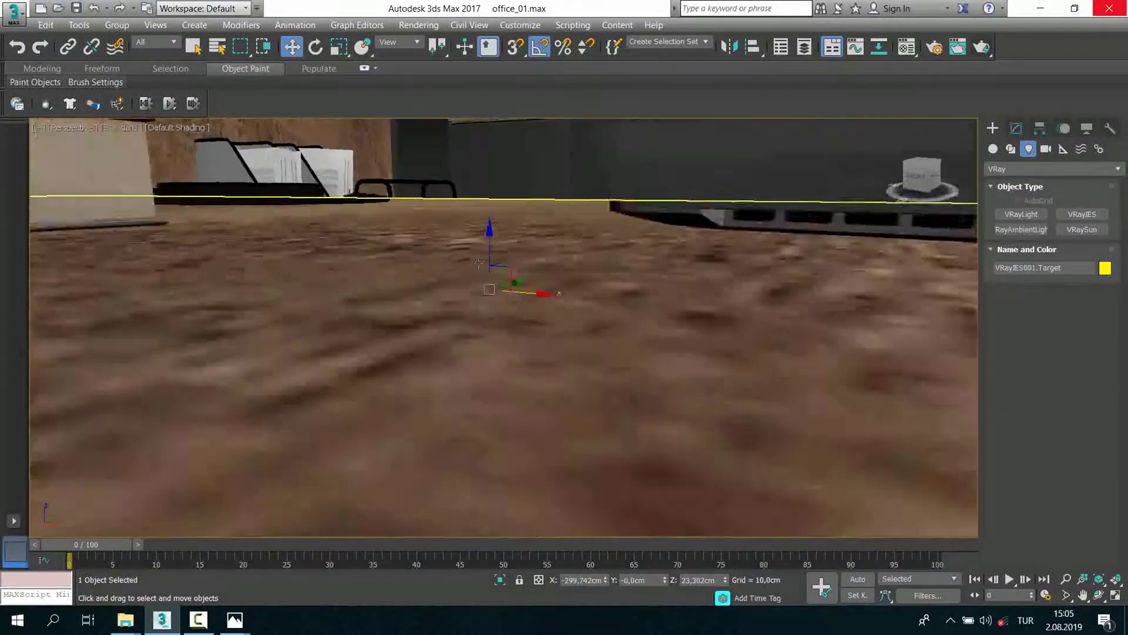
pyautogui.scroll(-3, 478, 262)
pyautogui.click(434, 284)
pyautogui.scroll(-3, 433, 284)
pyautogui.moveTo(433, 285); pyautogui.dragTo(439, 390, button='middle')
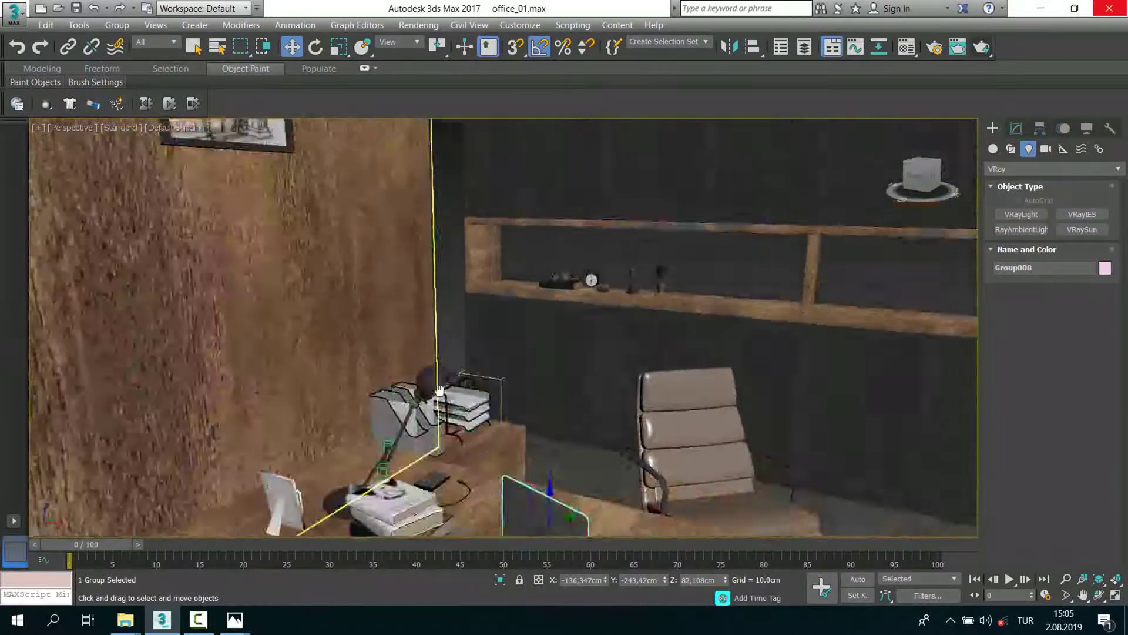
pyautogui.scroll(-3, 440, 389)
pyautogui.click(491, 220)
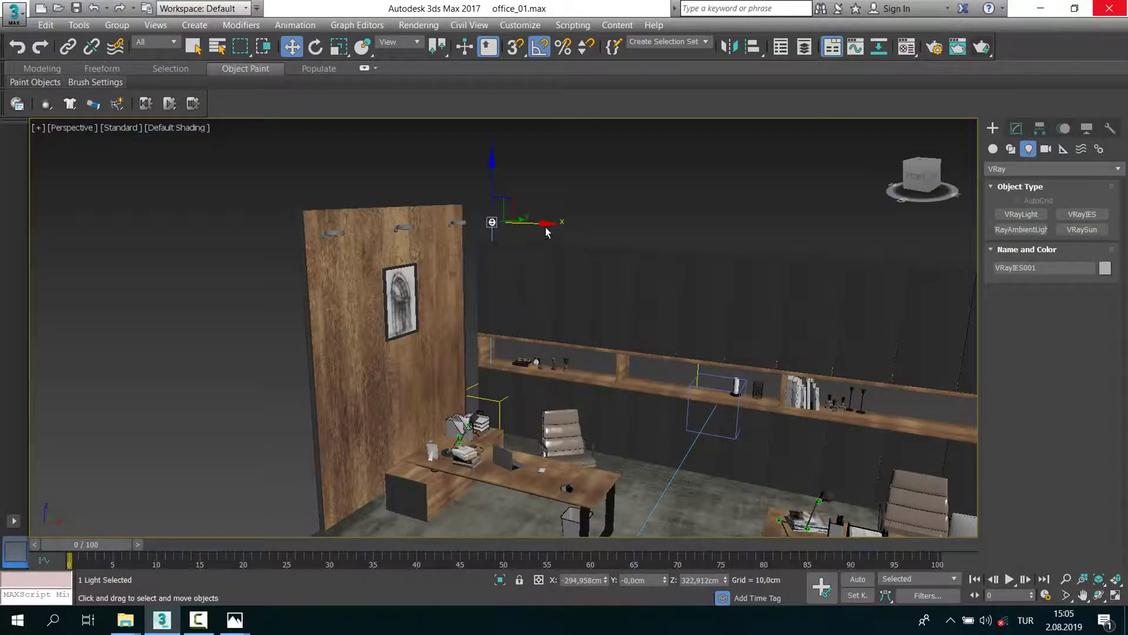
pyautogui.keyDown('alt'); pyautogui.moveTo(547, 232); pyautogui.dragTo(470, 402, button='middle'); pyautogui.keyUp('alt')
pyautogui.scroll(3, 470, 403)
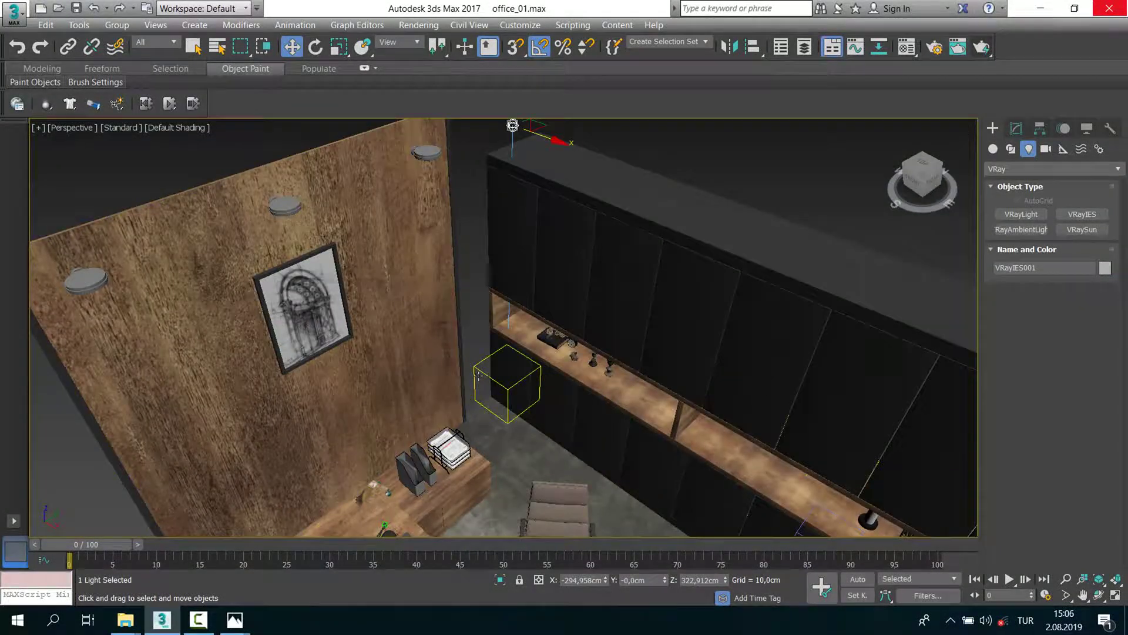
# Step: In Top view, shift VRayIES001 about 1.18 cm on X to centre it in the lamp head
pyautogui.press('t')
pyautogui.scroll(-3, 316, 256)
pyautogui.scroll(-2, 361, 270)
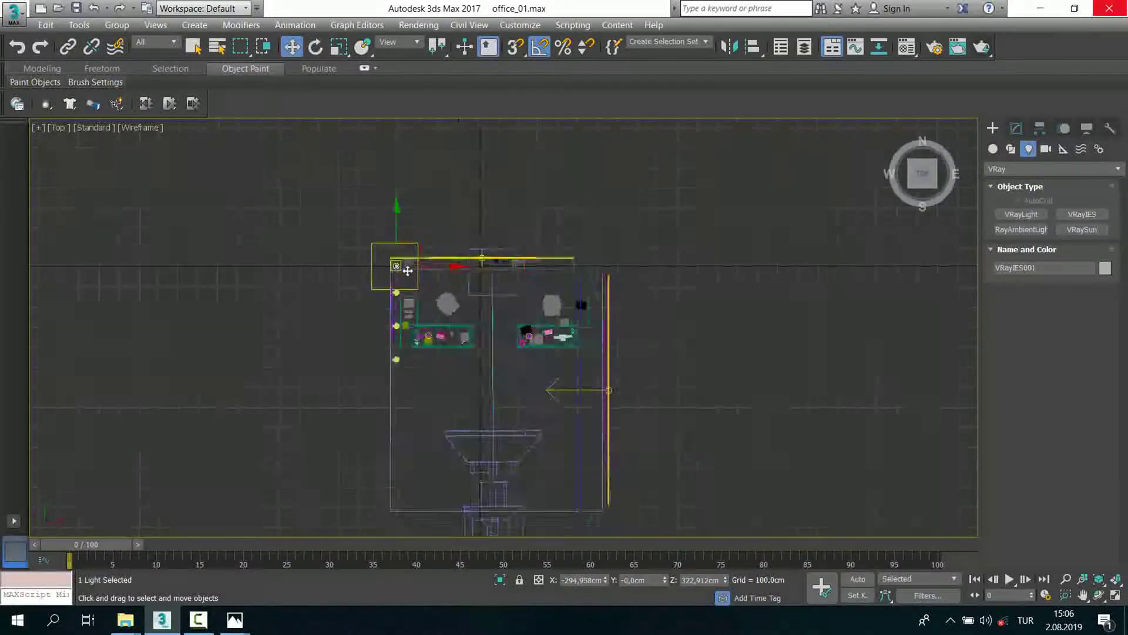
pyautogui.scroll(4, 407, 270)
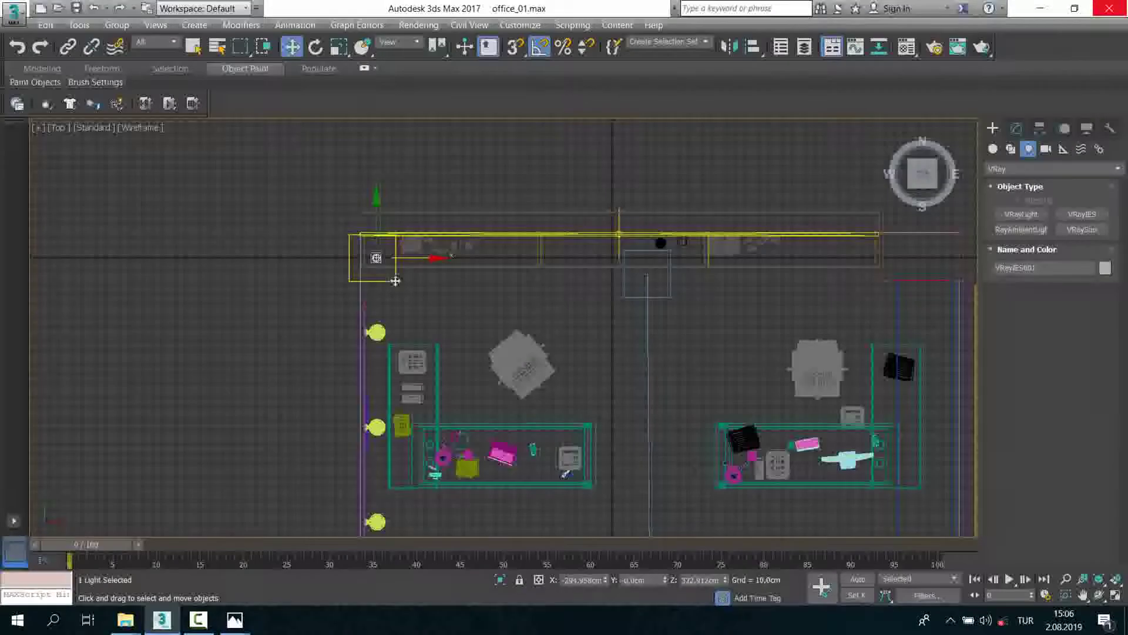
pyautogui.scroll(2, 399, 280)
pyautogui.moveTo(382, 278); pyautogui.dragTo(412, 199, button='middle')
pyautogui.scroll(2, 399, 267)
pyautogui.scroll(1, 411, 257)
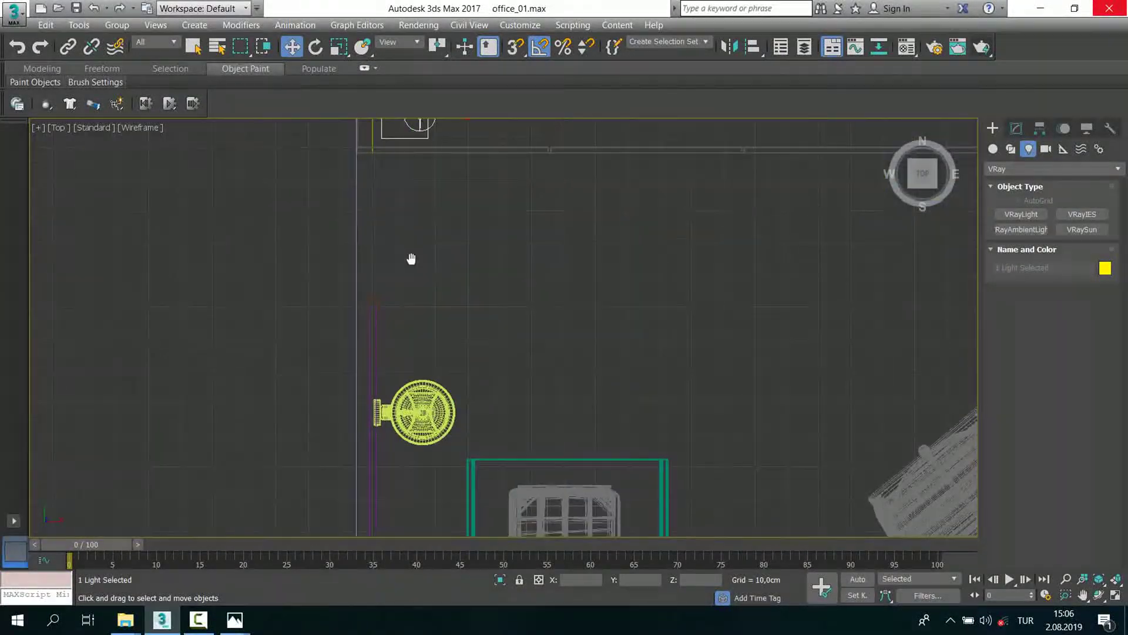
pyautogui.scroll(-1, 420, 150)
pyautogui.scroll(-1, 414, 215)
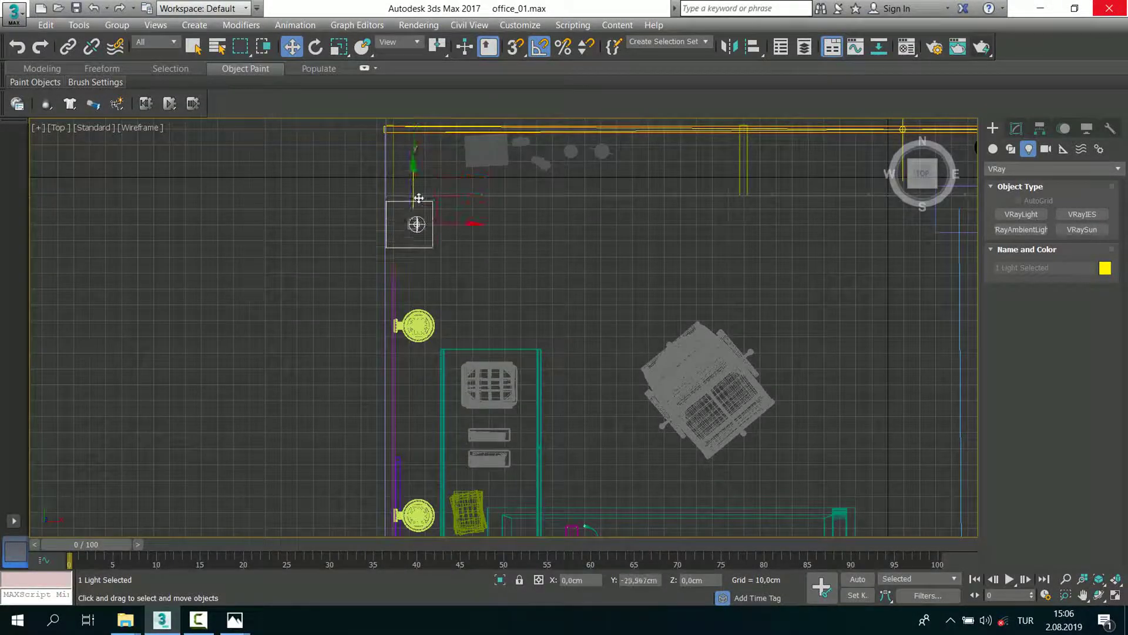
pyautogui.scroll(3, 430, 283)
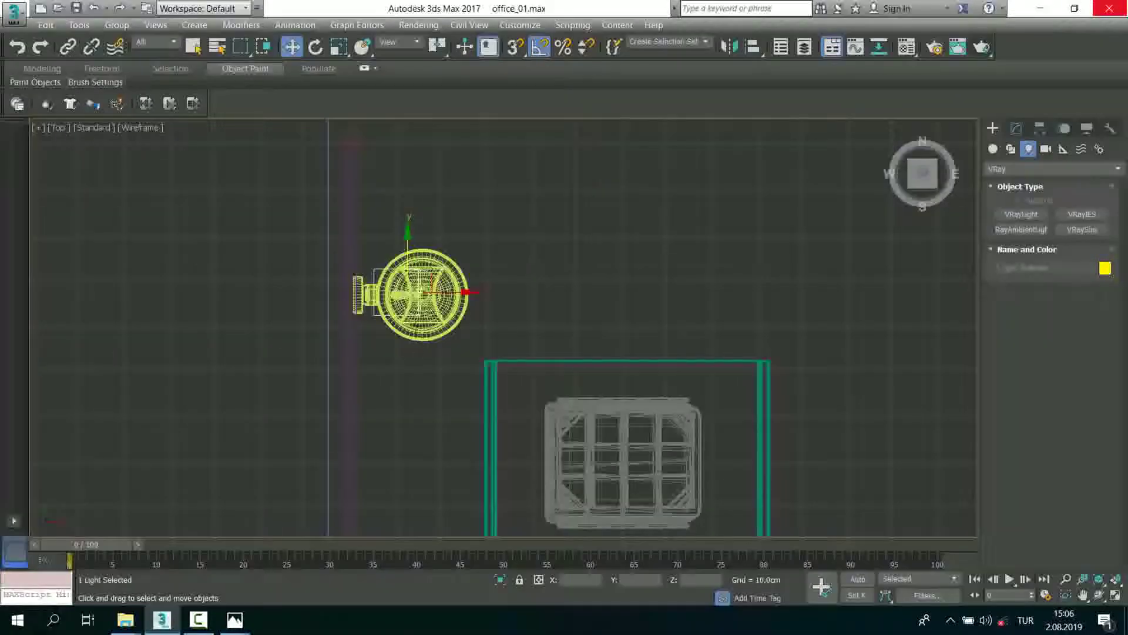
pyautogui.scroll(2, 424, 291)
pyautogui.moveTo(456, 260); pyautogui.dragTo(466, 262)
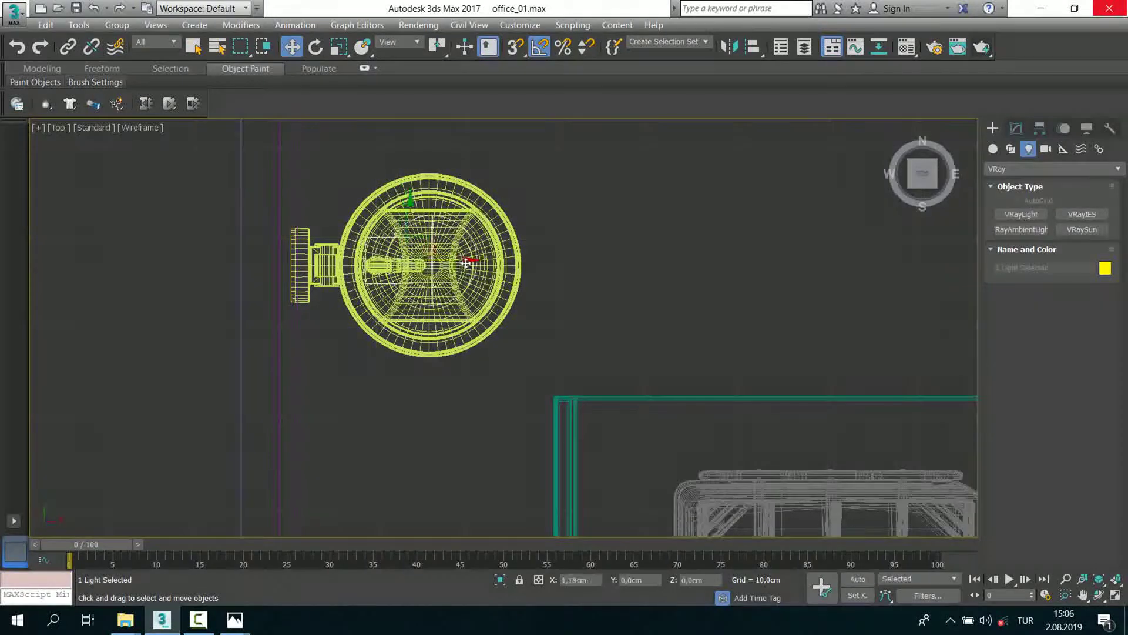
# Step: Pan the Perspective view to the dark wall beside the floodlight
pyautogui.hotkey('alt', 'w')
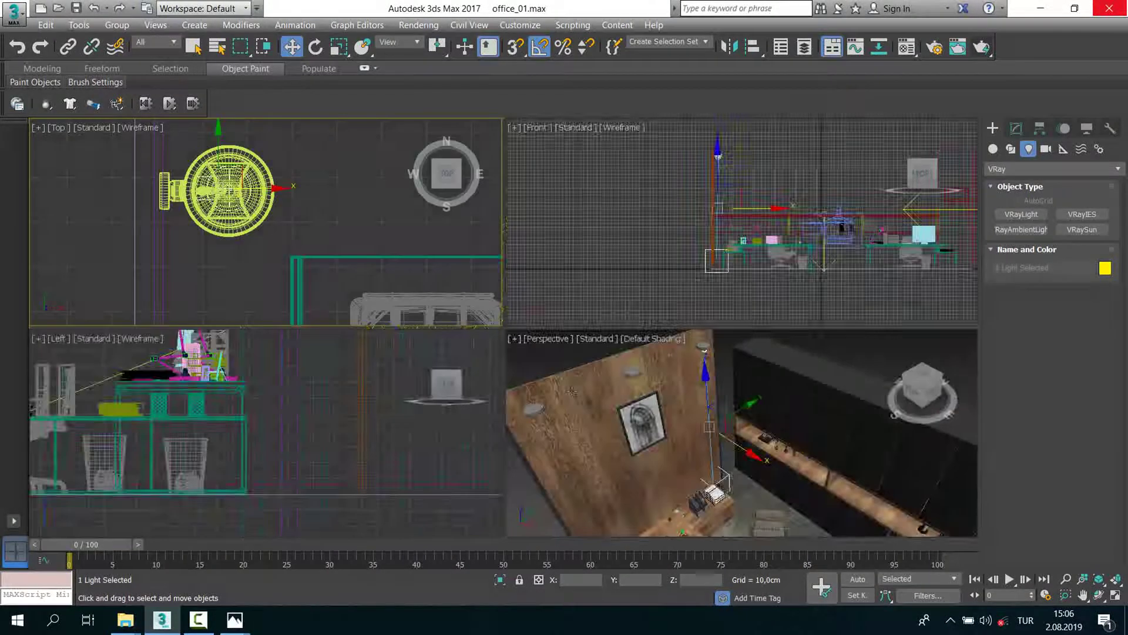
pyautogui.hotkey('alt', 'w')
pyautogui.scroll(2, 514, 404)
pyautogui.moveTo(505, 405)
pyautogui.mouseDown(button='middle')
pyautogui.moveTo(506, 445)
pyautogui.moveTo(425, 369)
pyautogui.mouseUp(button='middle')
pyautogui.scroll(-5, 514, 403)
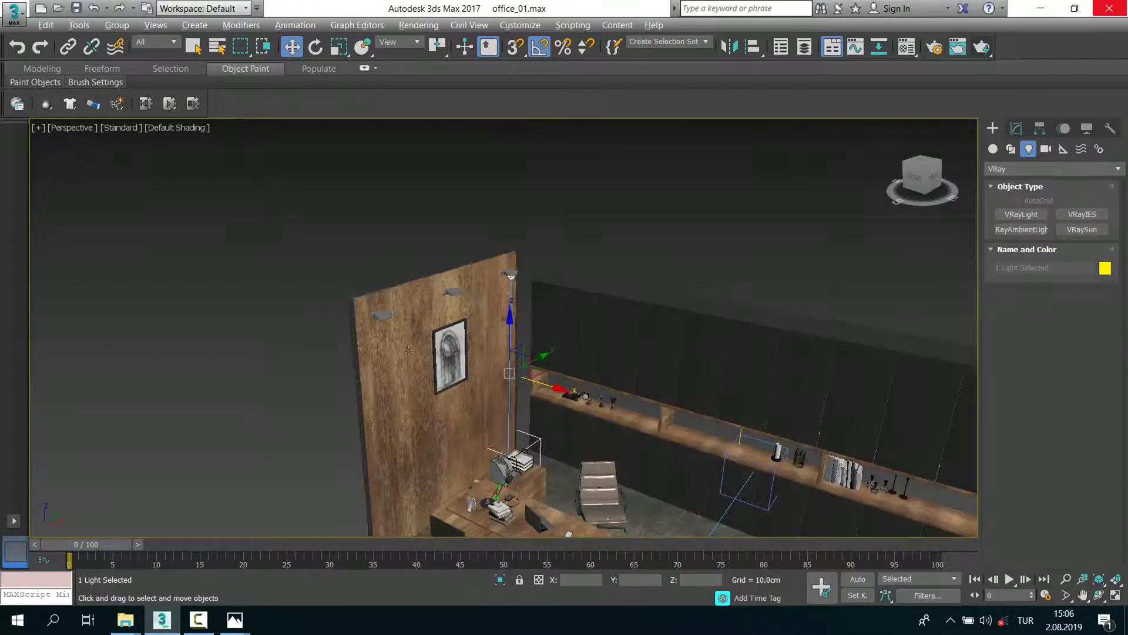
pyautogui.scroll(5, 524, 287)
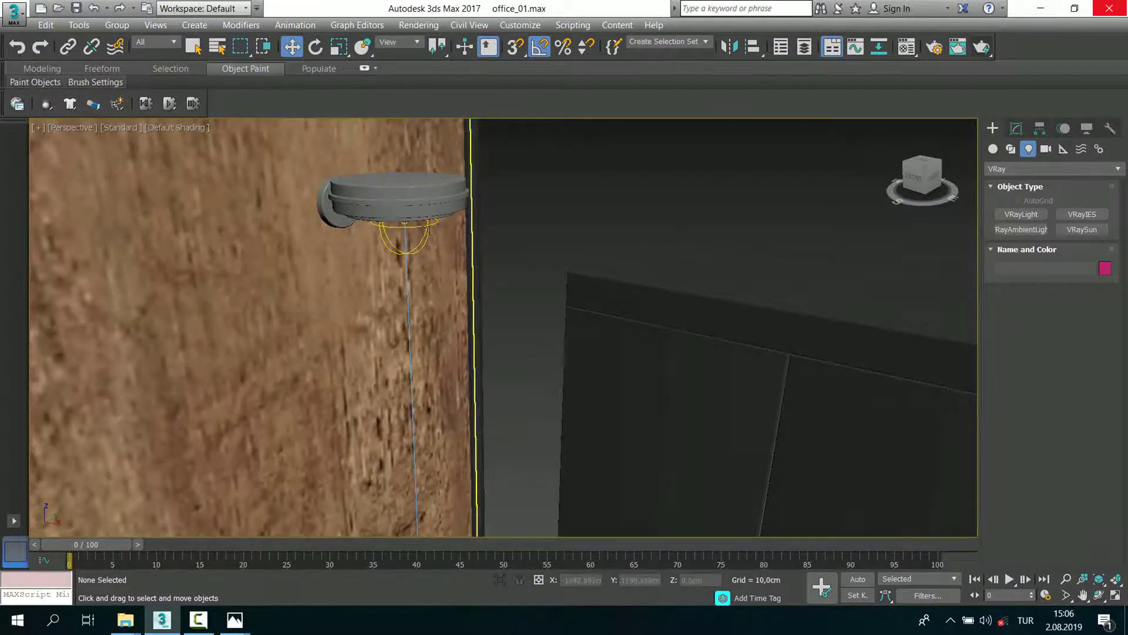
pyautogui.click(569, 241)
# Step: Verify the IES light sits under the lamp in Front and Perspective views
pyautogui.press('f')
pyautogui.scroll(3, 534, 238)
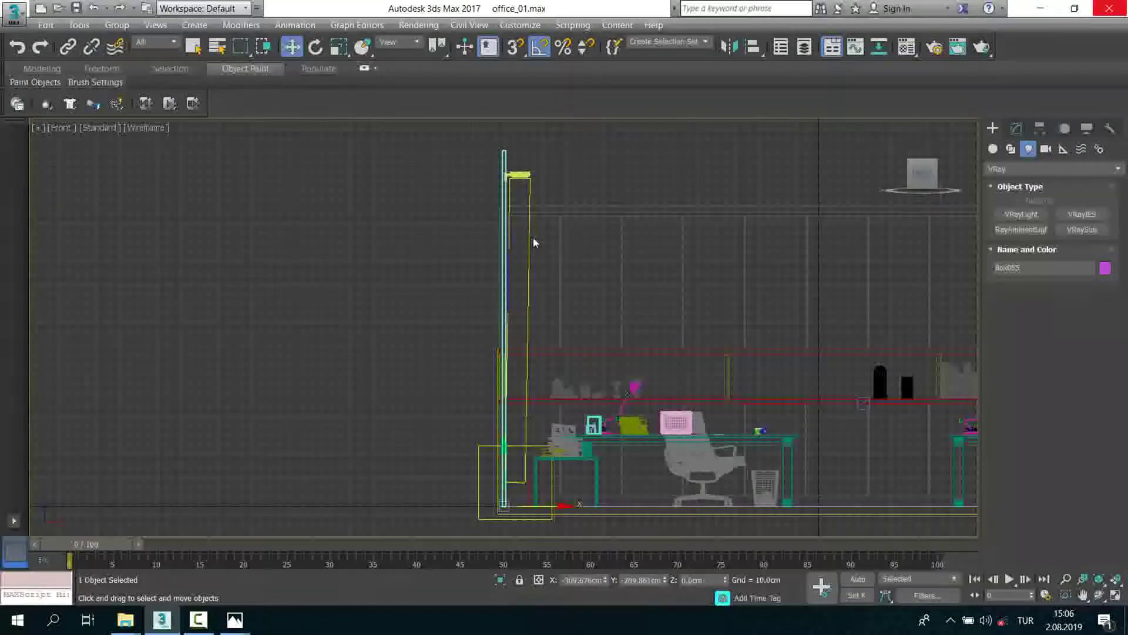
pyautogui.scroll(3, 534, 192)
pyautogui.scroll(3, 516, 184)
pyautogui.scroll(2, 545, 180)
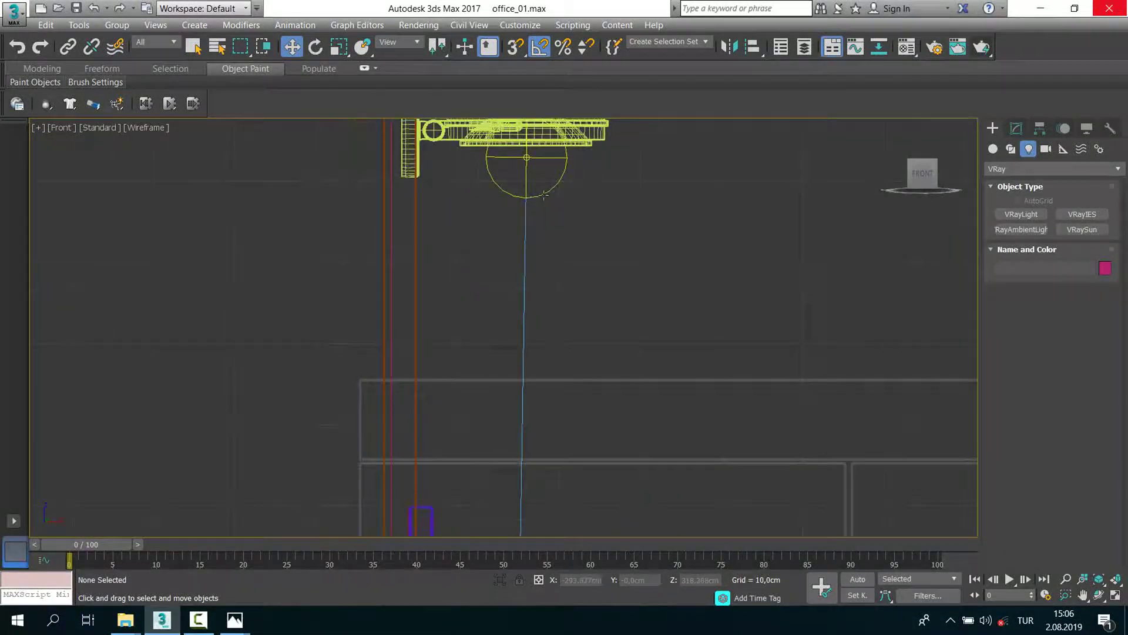
pyautogui.click(548, 194)
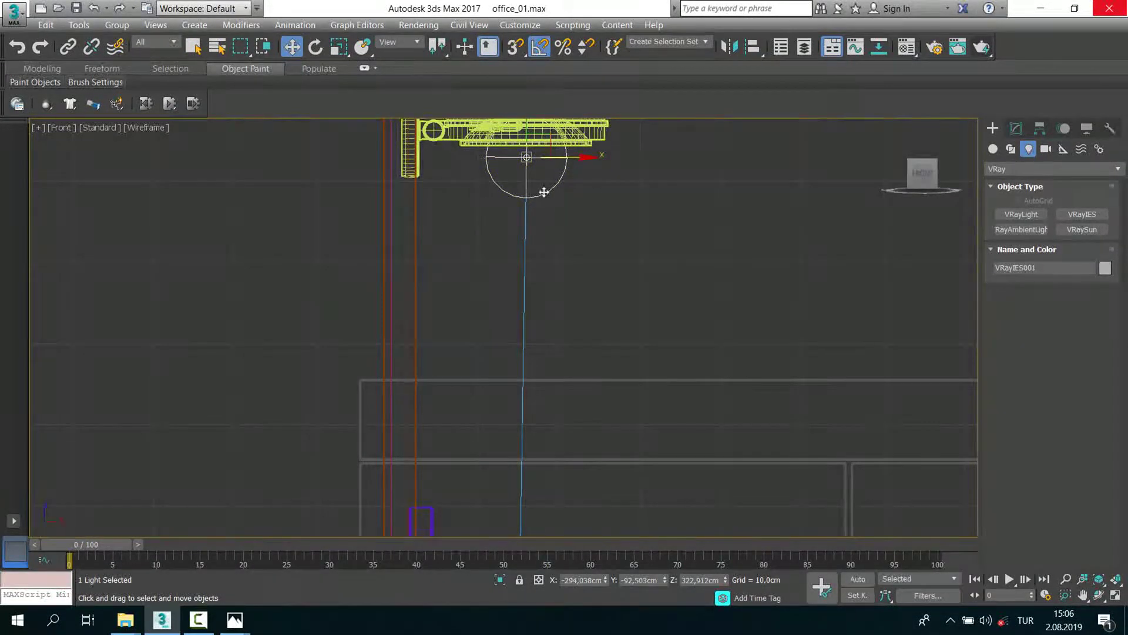
pyautogui.hotkey('alt', 'w')
pyautogui.hotkey('alt', 'w')
pyautogui.scroll(-3, 568, 385)
pyautogui.scroll(-3, 567, 385)
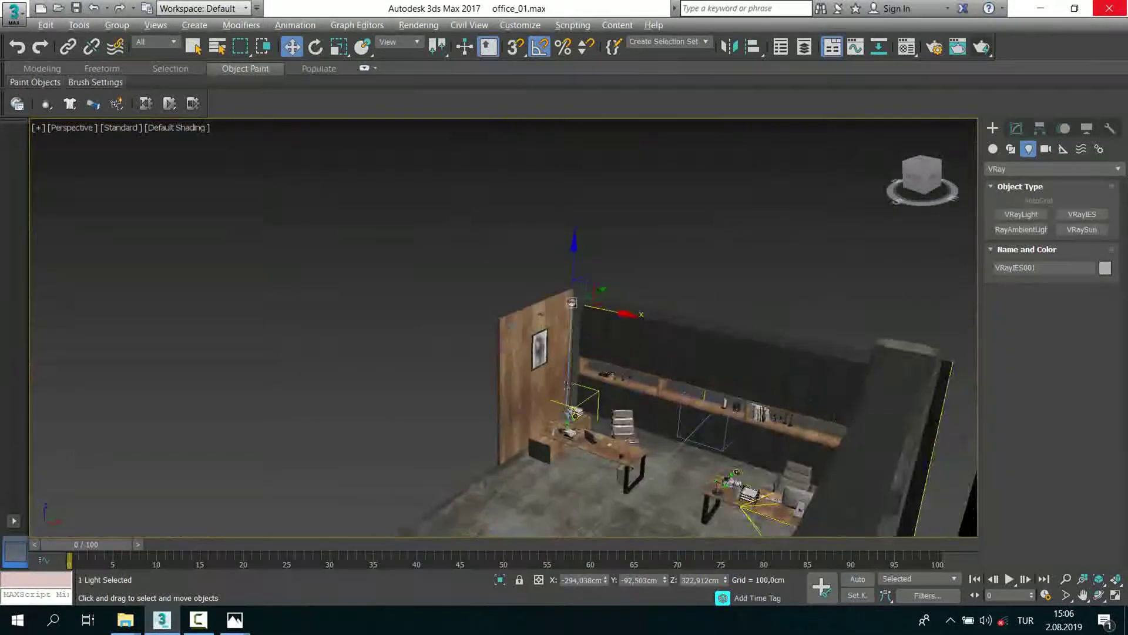
pyautogui.scroll(2, 567, 385)
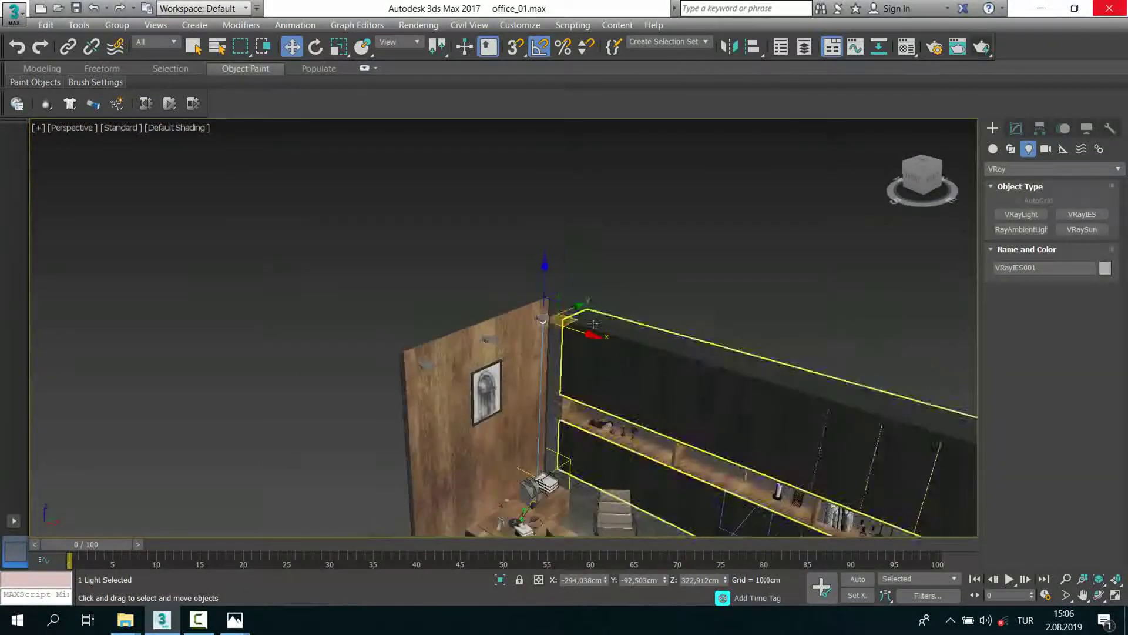
# Step: Show VRayIES001 in the Modify panel and scroll its VRayIES Parameters rollout
pyautogui.click(1021, 128)
pyautogui.moveTo(992, 435); pyautogui.dragTo(992, 415)
pyautogui.scroll(-2, 992, 415)
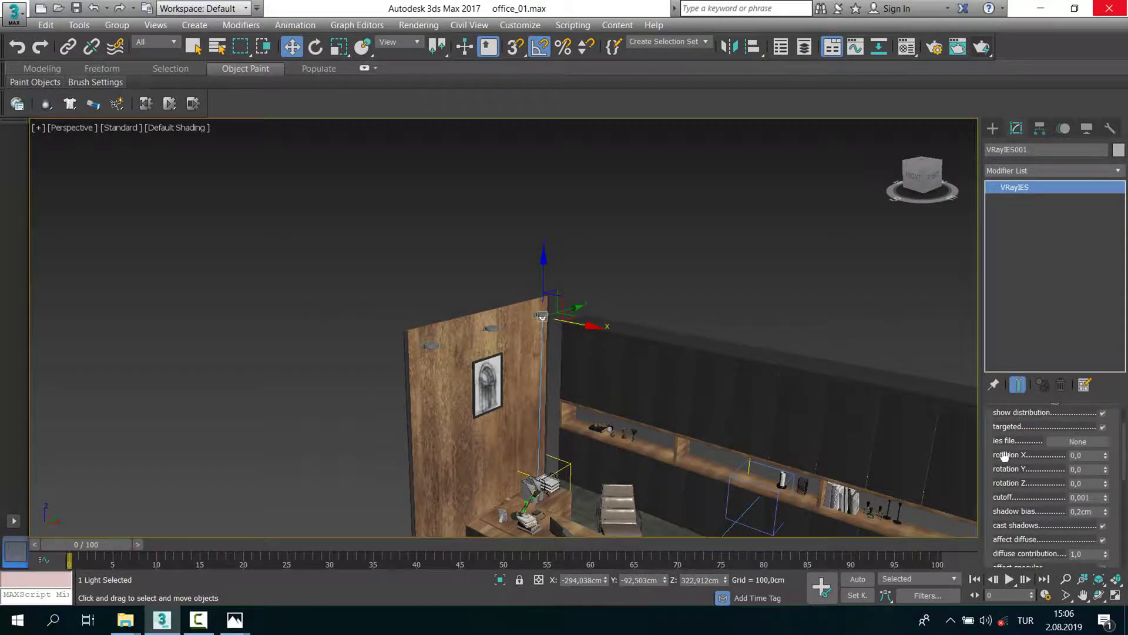
pyautogui.moveTo(1004, 456); pyautogui.dragTo(1006, 506)
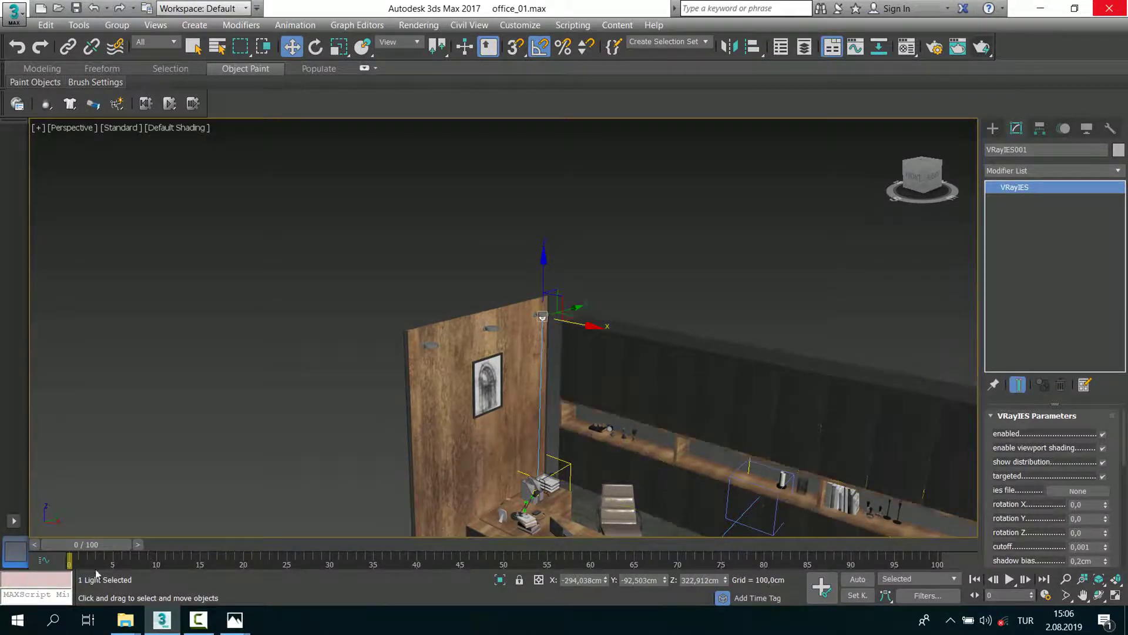
# Step: Browse the Max Arşiv (I:) drive into the Arge Kariyer 3ds Max Arşiv folder list
pyautogui.moveTo(125, 619)
pyautogui.click(238, 555)
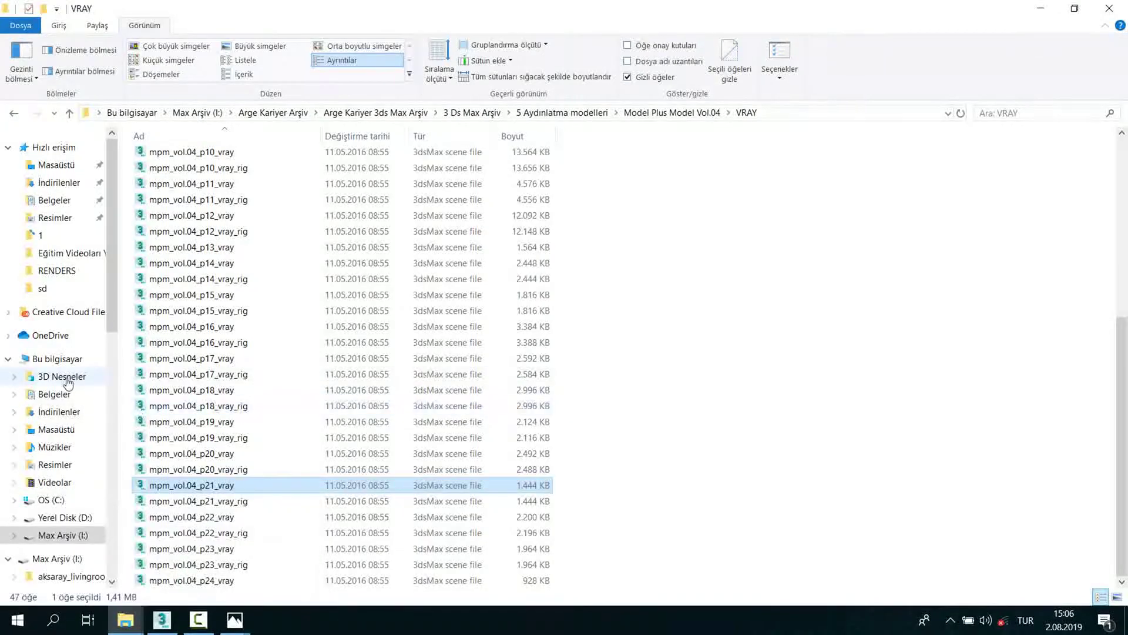
pyautogui.click(95, 362)
pyautogui.doubleClick(734, 272)
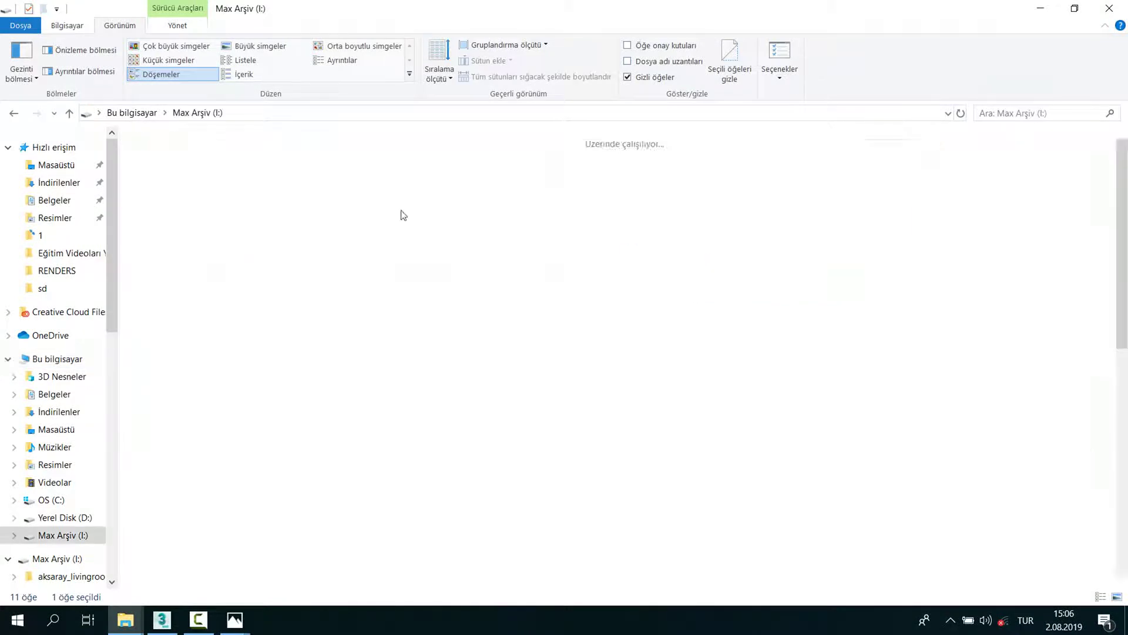
pyautogui.doubleClick(265, 210)
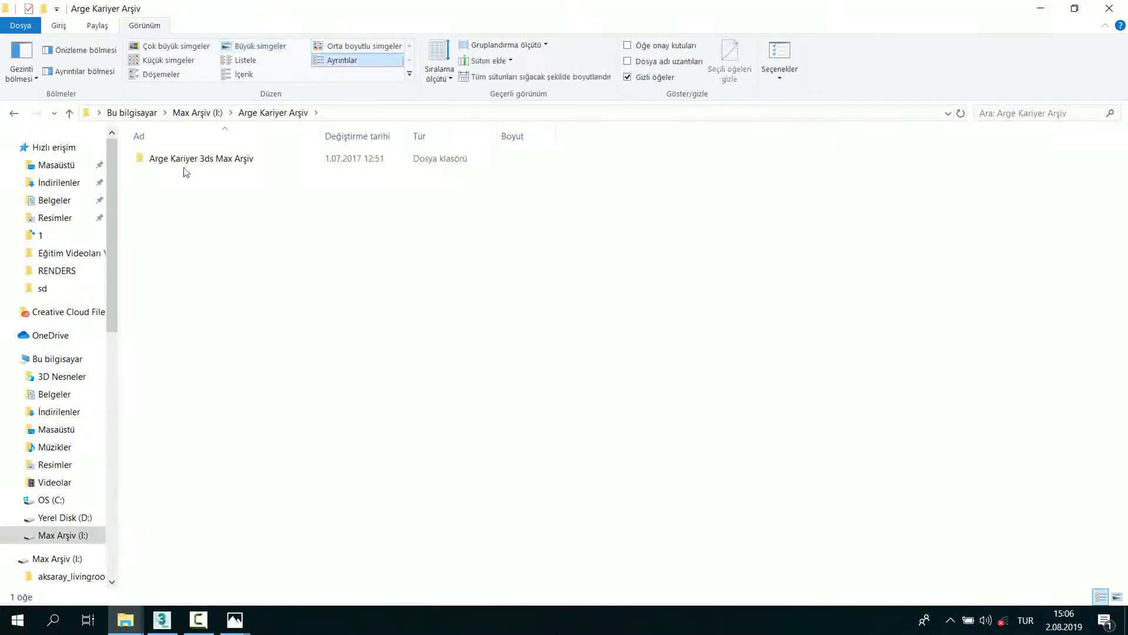
pyautogui.doubleClick(185, 176)
pyautogui.click(368, 370)
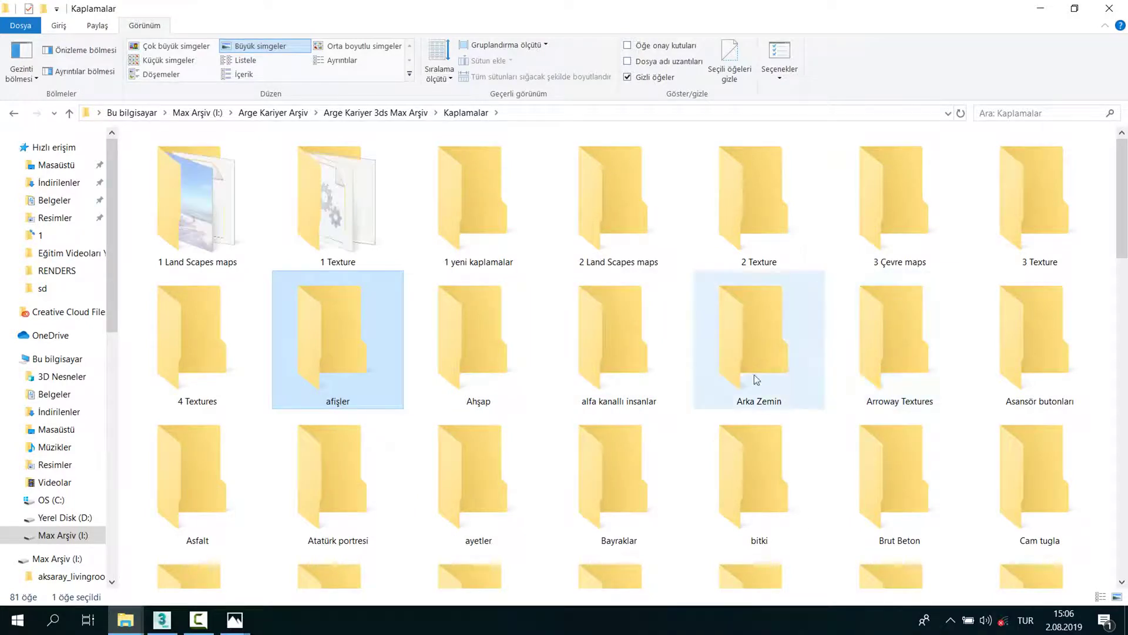
pyautogui.scroll(-3, 682, 408)
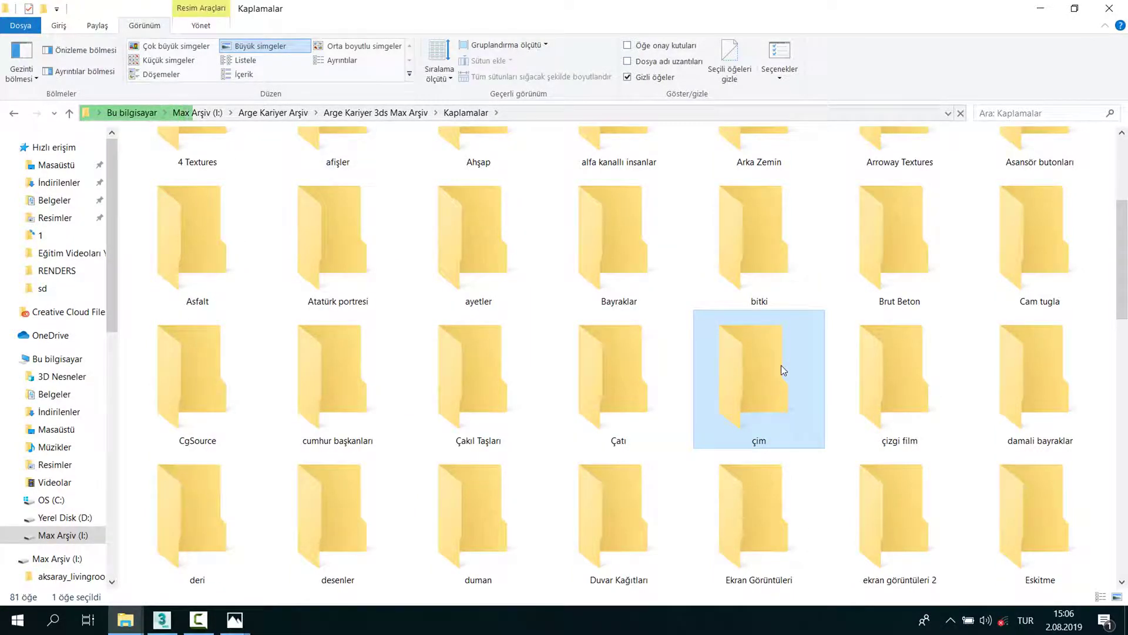
pyautogui.press('y')
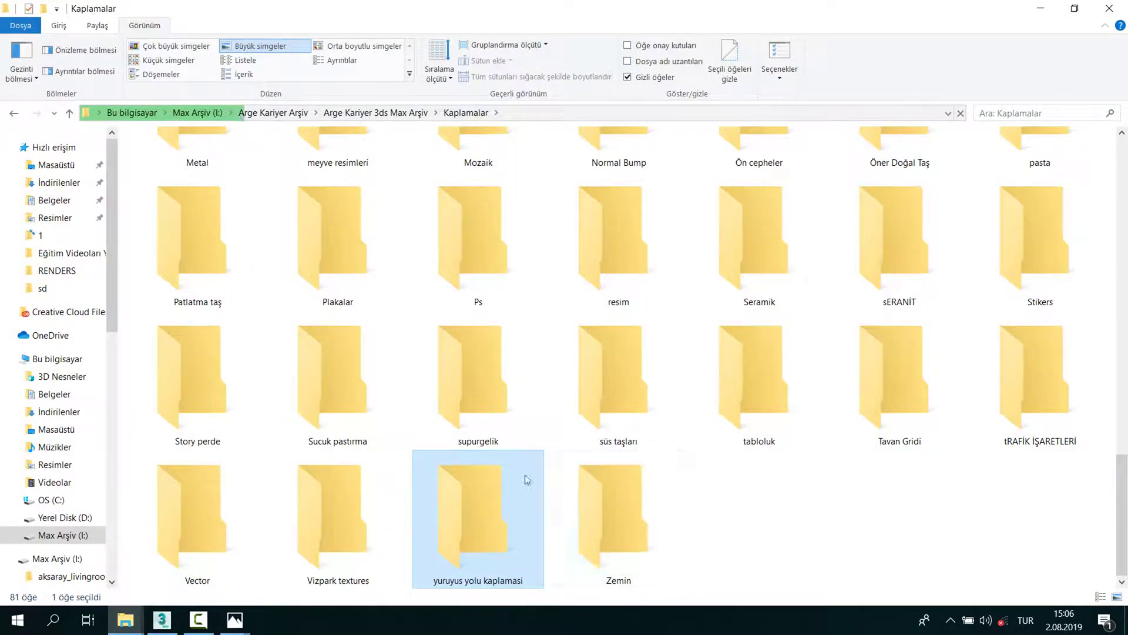
pyautogui.click(385, 410)
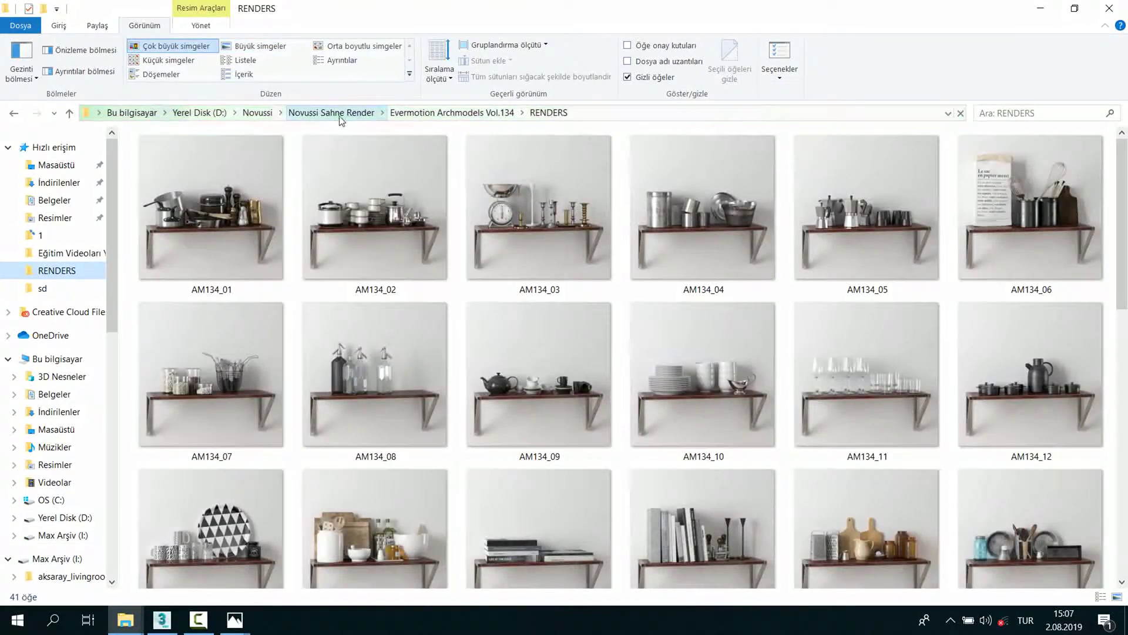
# Step: Open Novussi Sahne Render > Yeni İES ler > Icons and view light preview 01 full-size
pyautogui.click(335, 113)
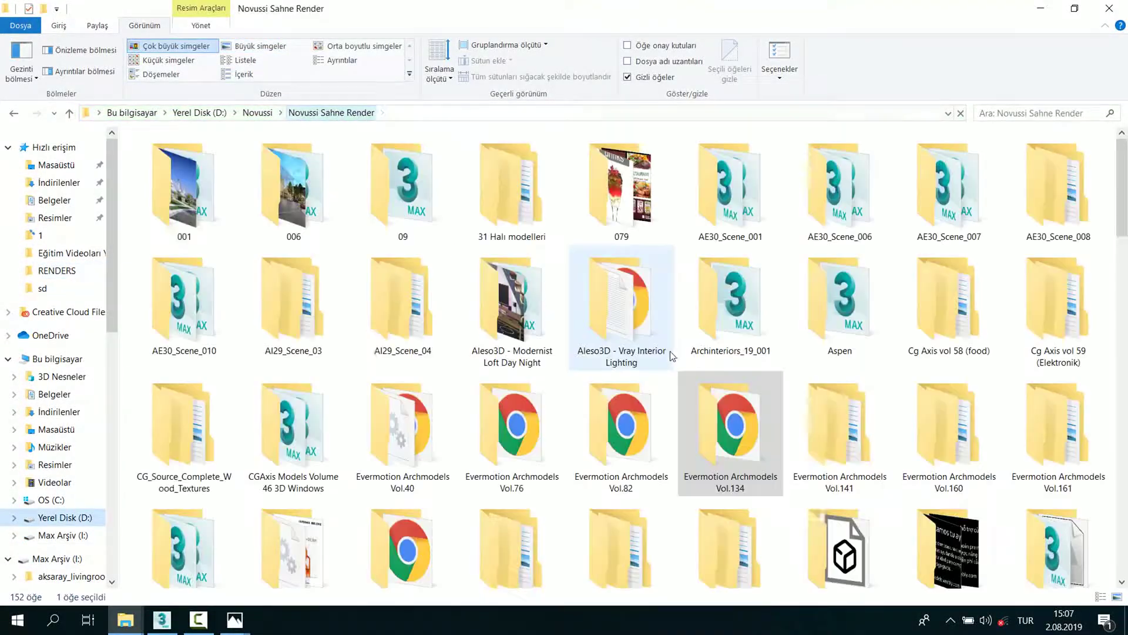
pyautogui.click(670, 351)
pyautogui.scroll(-2, 777, 417)
pyautogui.scroll(-5, 786, 430)
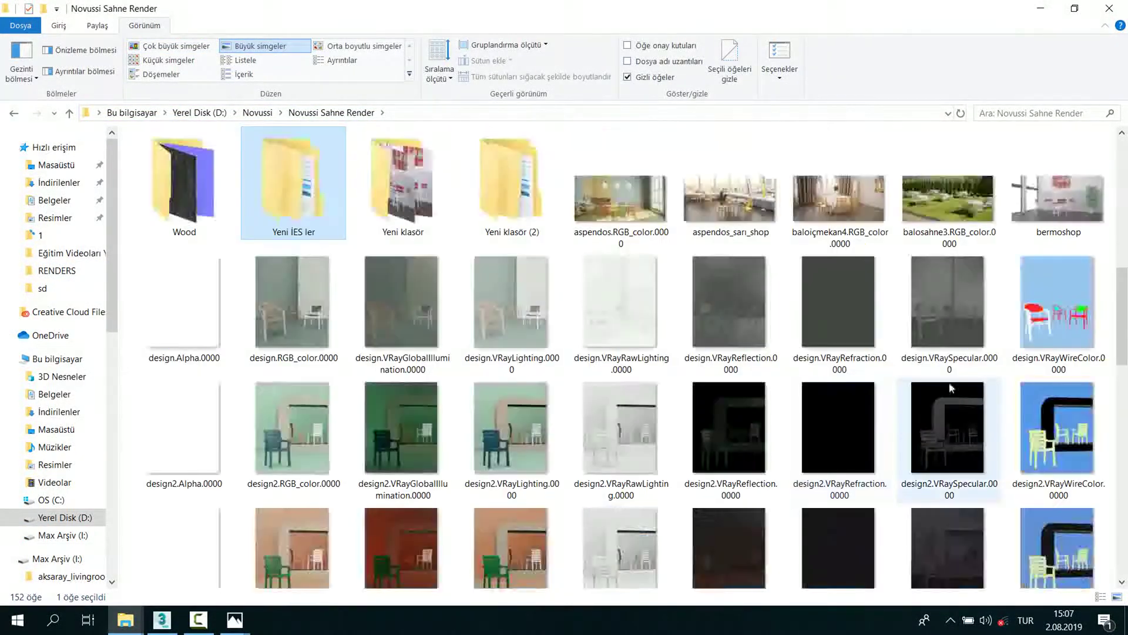
pyautogui.doubleClick(300, 194)
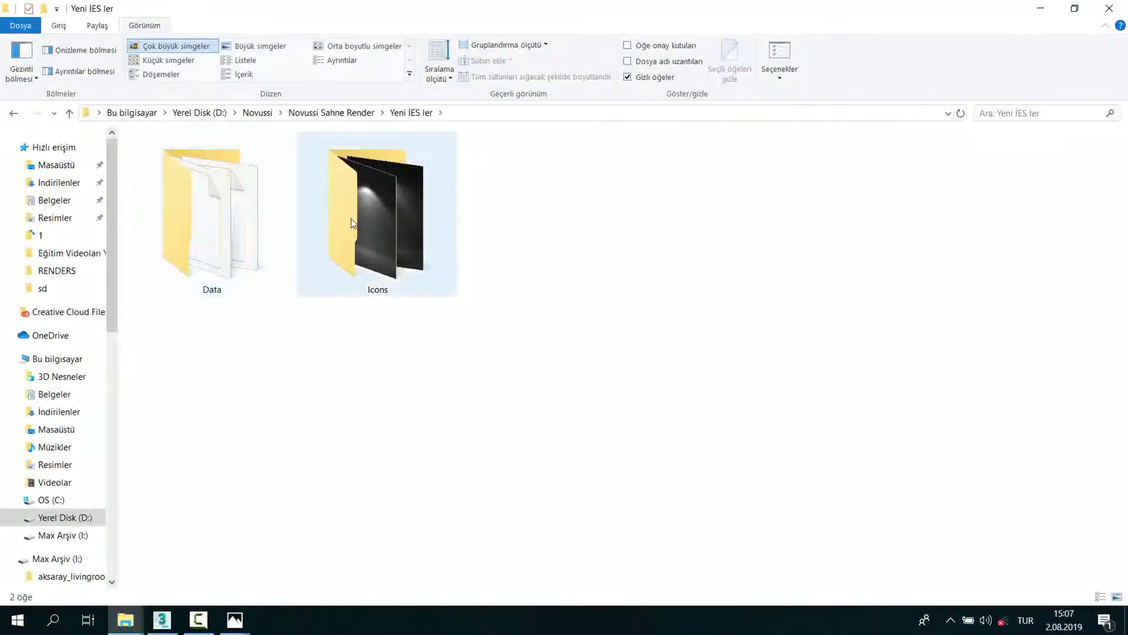
pyautogui.doubleClick(379, 234)
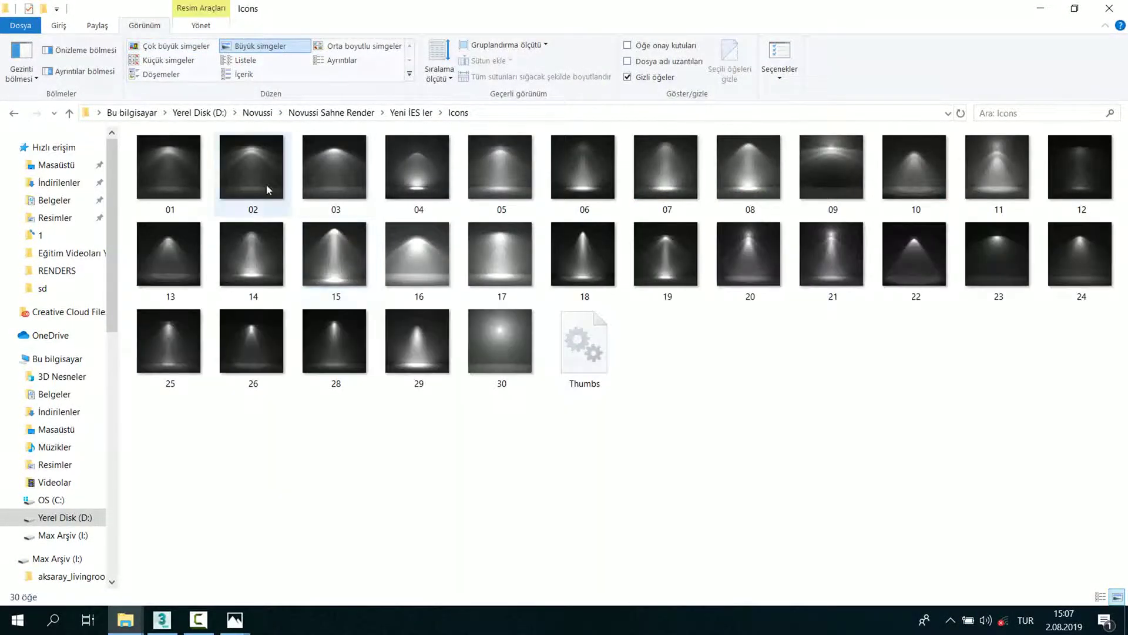
pyautogui.click(157, 171)
pyautogui.doubleClick(157, 175)
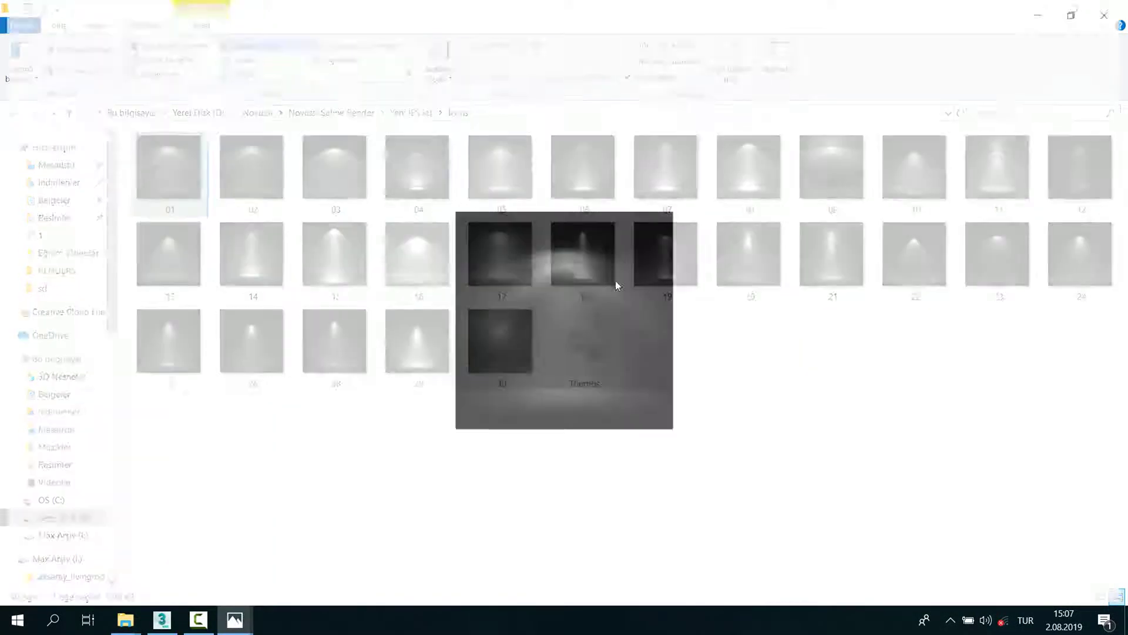
pyautogui.press('Right')
pyautogui.press('Right')
pyautogui.press('Right')
pyautogui.press('Right')
pyautogui.press('Right')
pyautogui.press('Right')
pyautogui.press('Right')
pyautogui.press('Right')
pyautogui.press('Right')
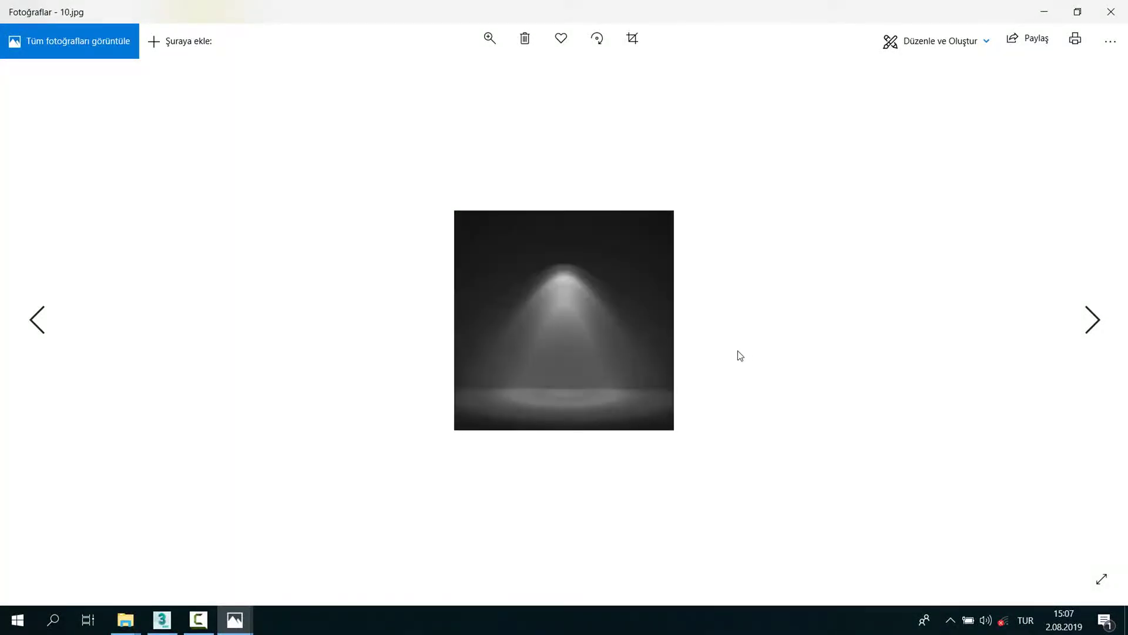
pyautogui.press('Right')
pyautogui.press('Right')
pyautogui.press('Right')
pyautogui.press('Right')
pyautogui.press('Right')
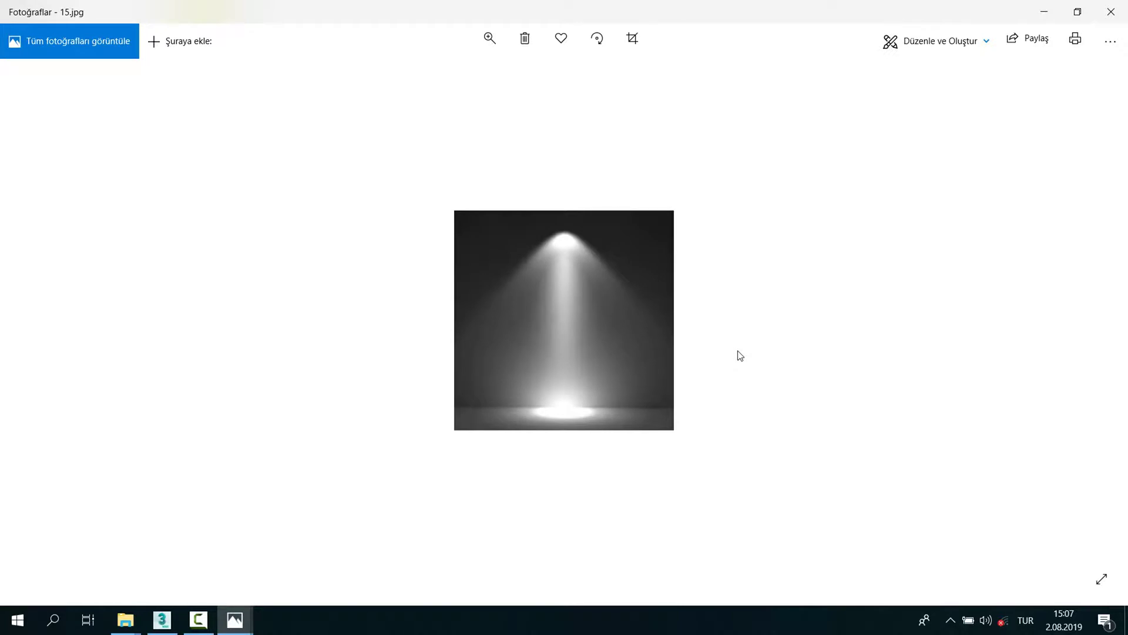
pyautogui.press('Right')
pyautogui.press('Right')
pyautogui.press('Right')
pyautogui.press('Left')
pyautogui.press('Right')
pyautogui.click(1111, 12)
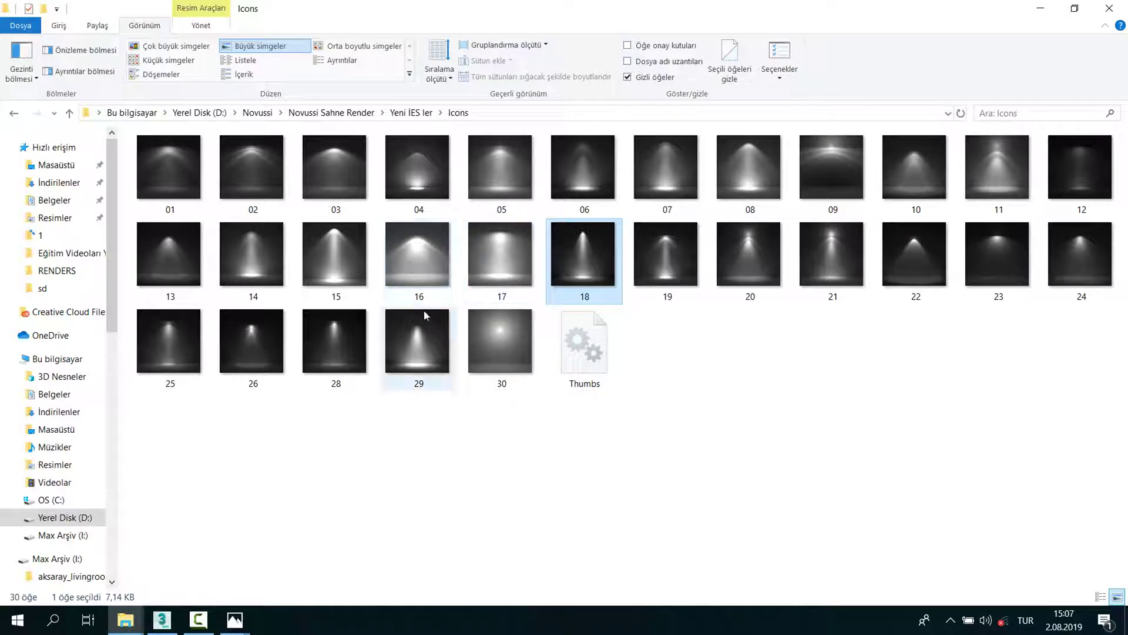
# Step: Compare light previews 16, 17 and 15, settling on preview 15
pyautogui.click(425, 262)
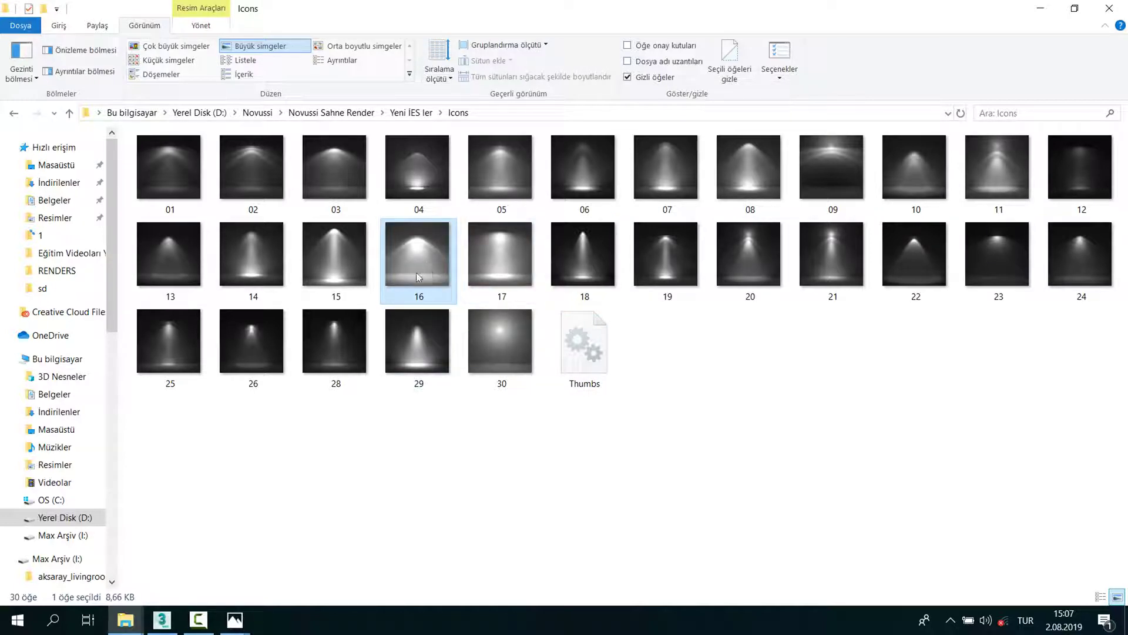
pyautogui.click(510, 275)
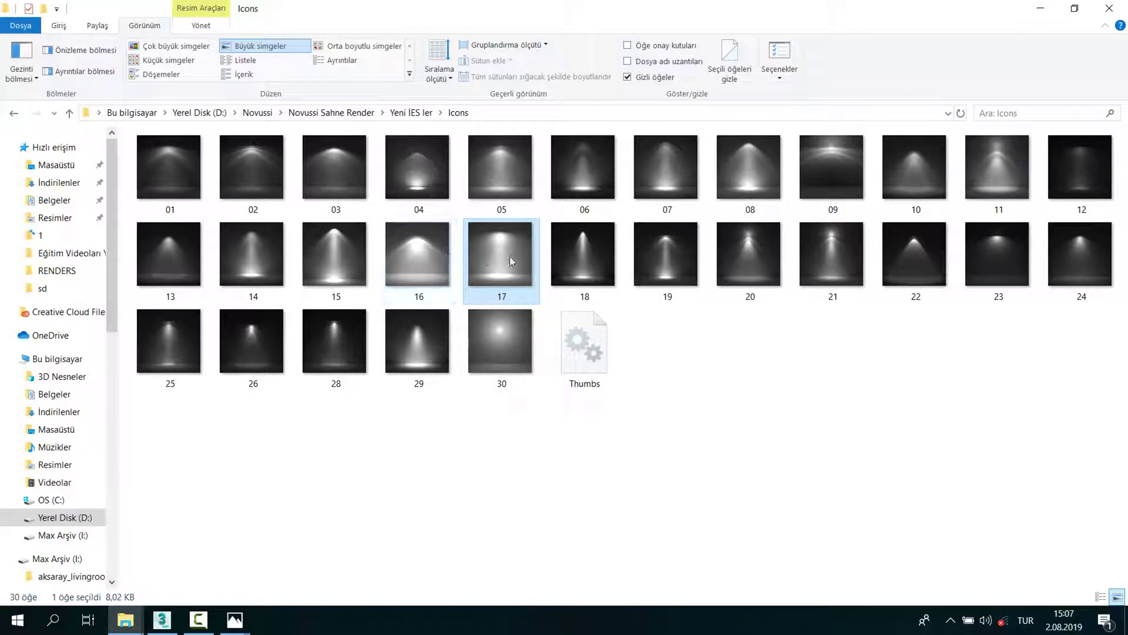
pyautogui.click(354, 262)
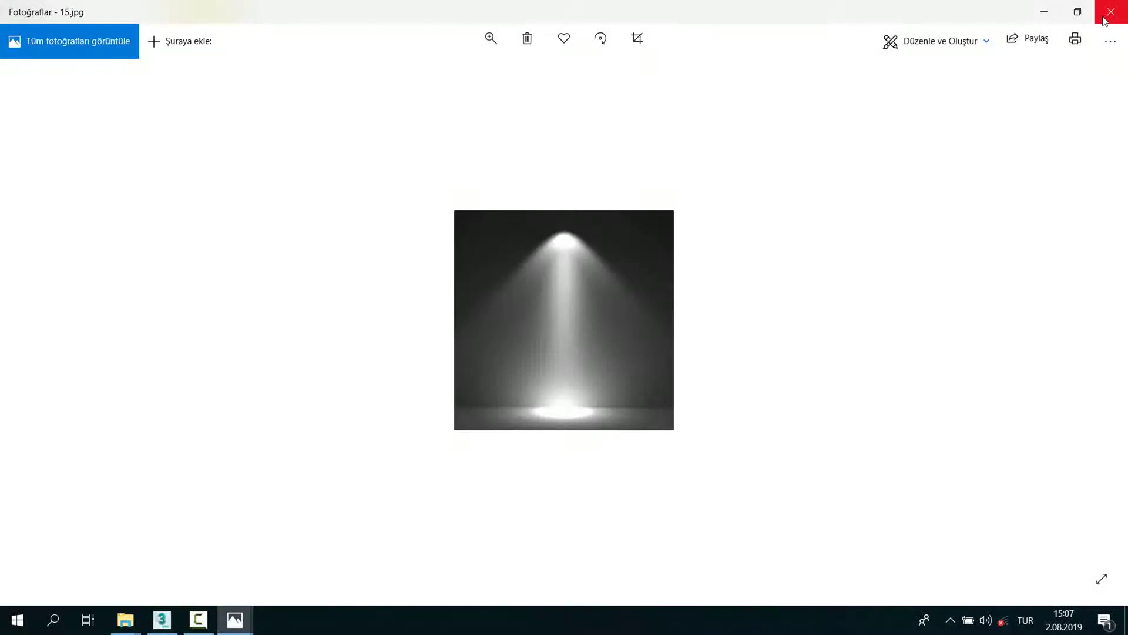
pyautogui.click(1105, 19)
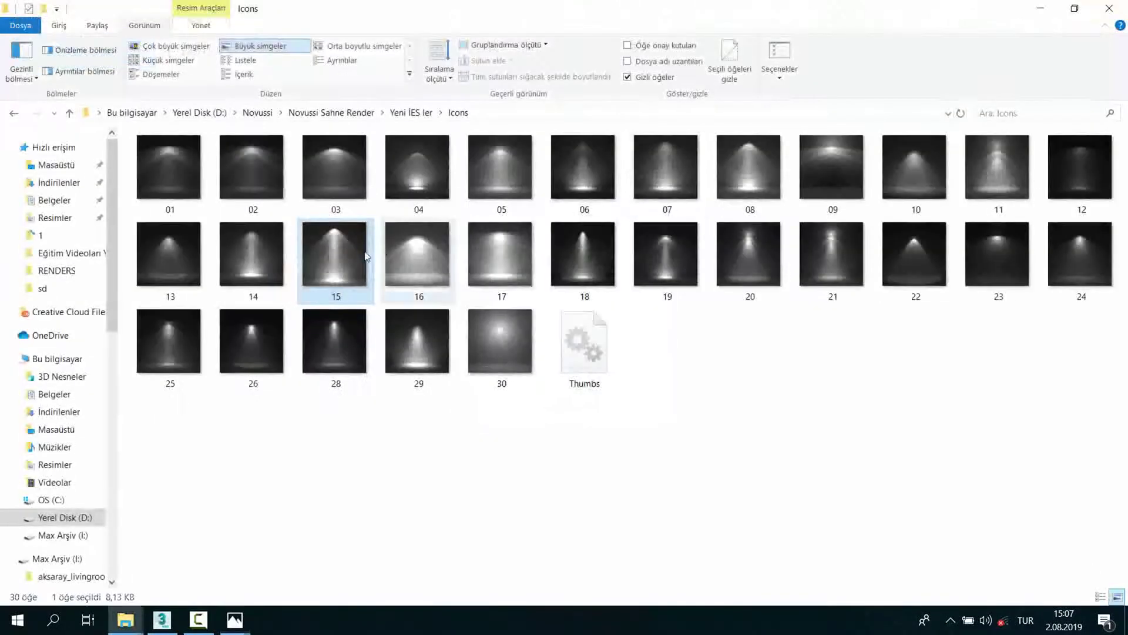
# Step: Locate the matching 15.IES profile in the Yeni İES ler Data folder, then return to 3ds Max
pyautogui.press('BackSpace')
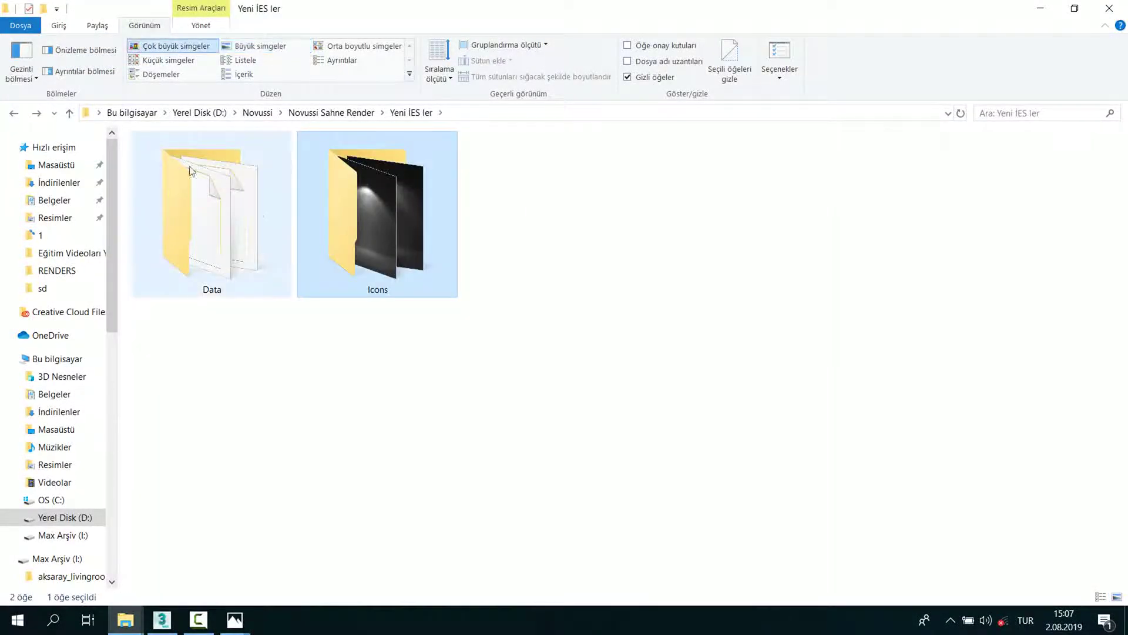
pyautogui.doubleClick(260, 214)
pyautogui.scroll(-1, 194, 392)
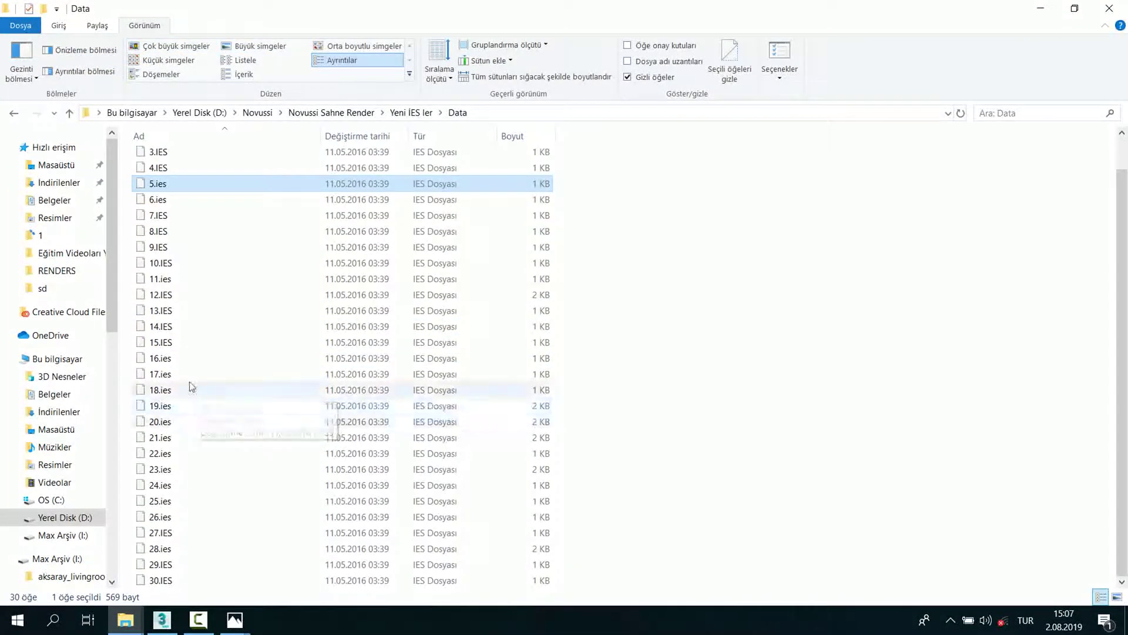
pyautogui.click(176, 407)
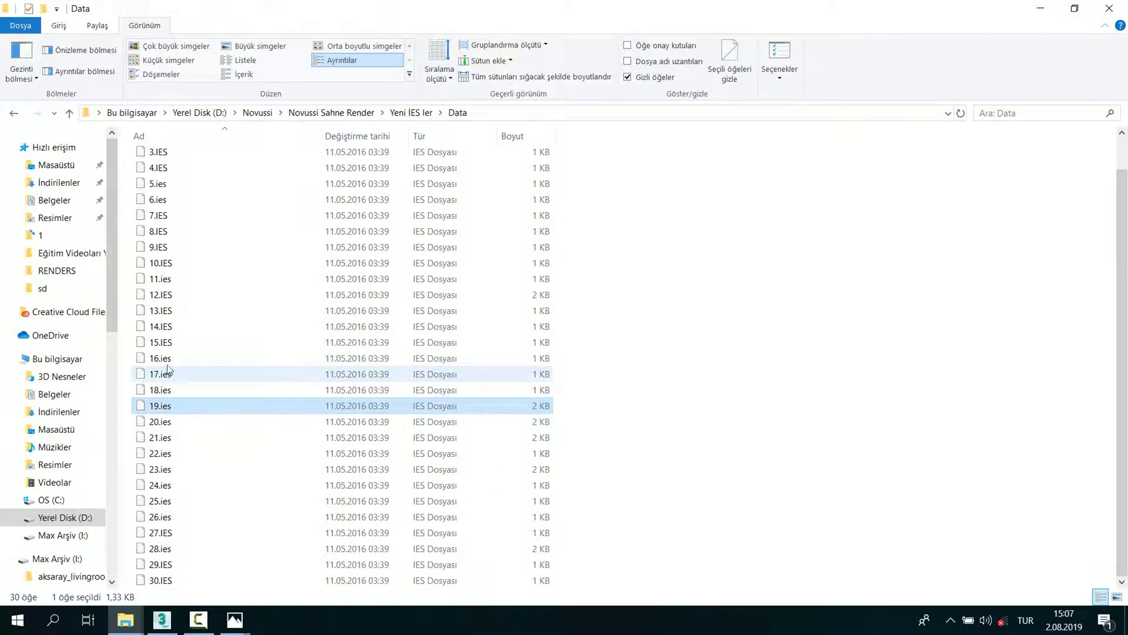
pyautogui.click(167, 343)
pyautogui.click(161, 619)
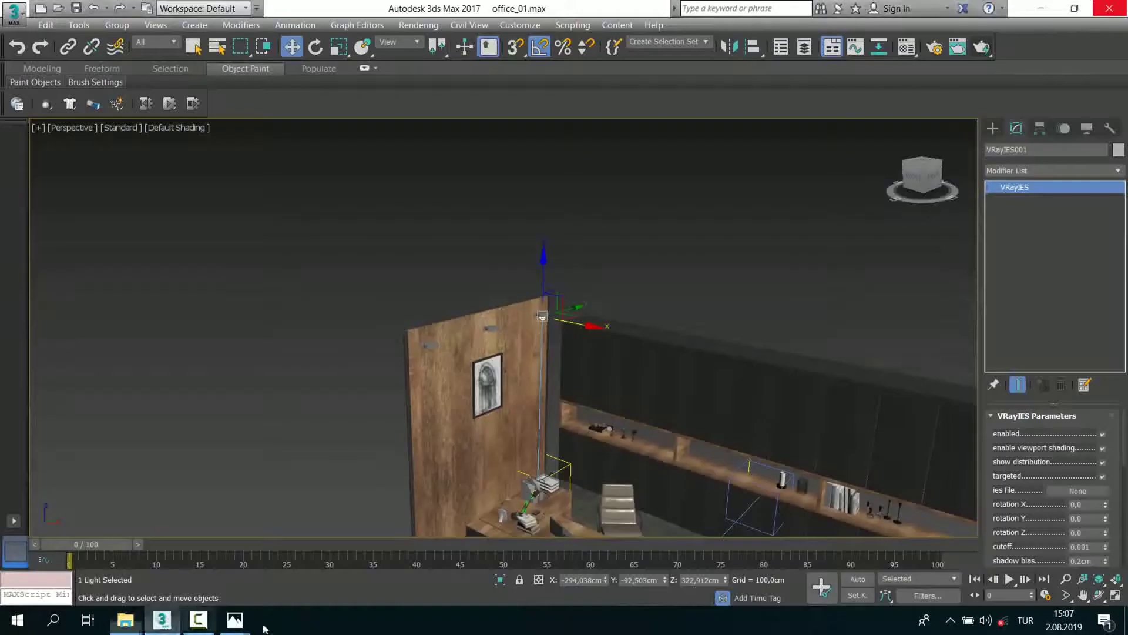
# Step: Browse for the VRayIES file to D:\Novussi\Novussi Sahne Render
pyautogui.scroll(-2, 1052, 470)
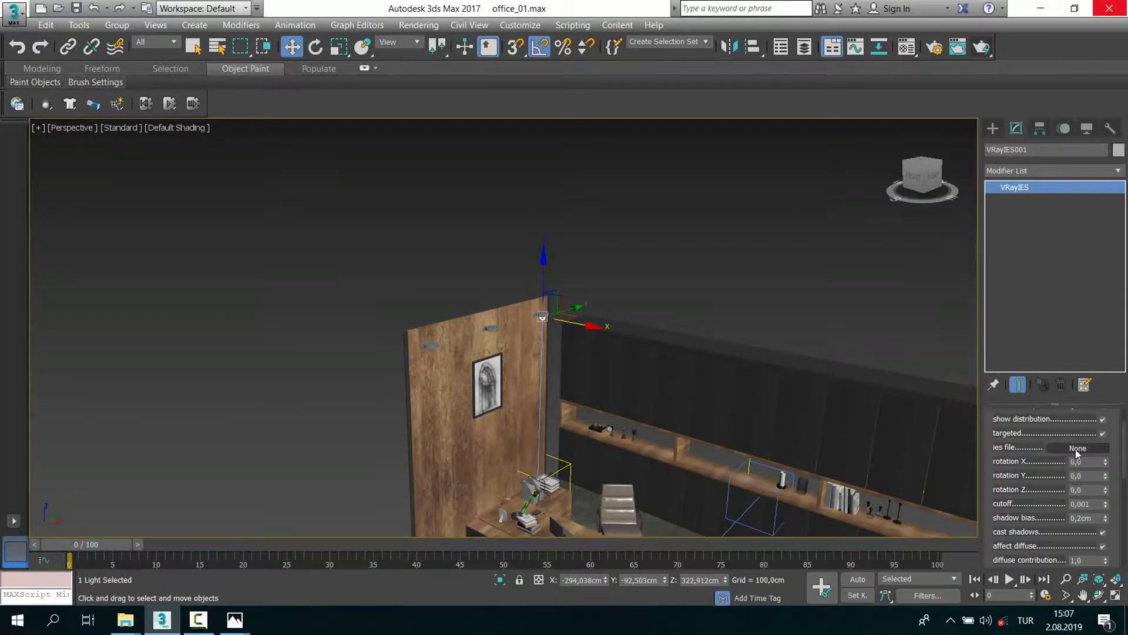
pyautogui.click(1078, 448)
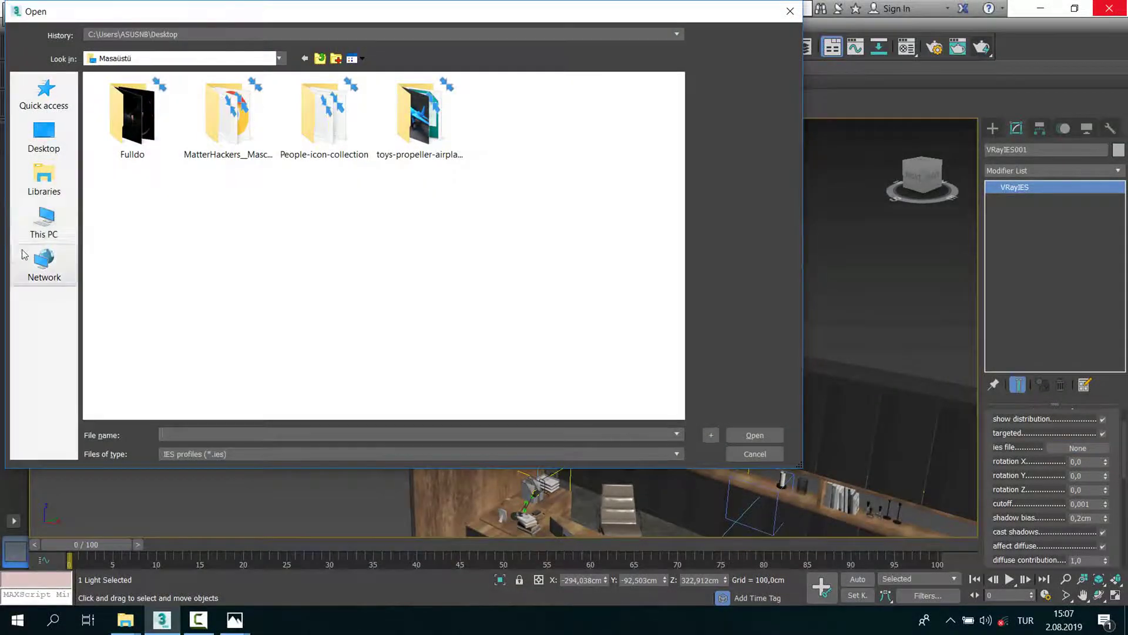
pyautogui.click(44, 223)
pyautogui.doubleClick(311, 250)
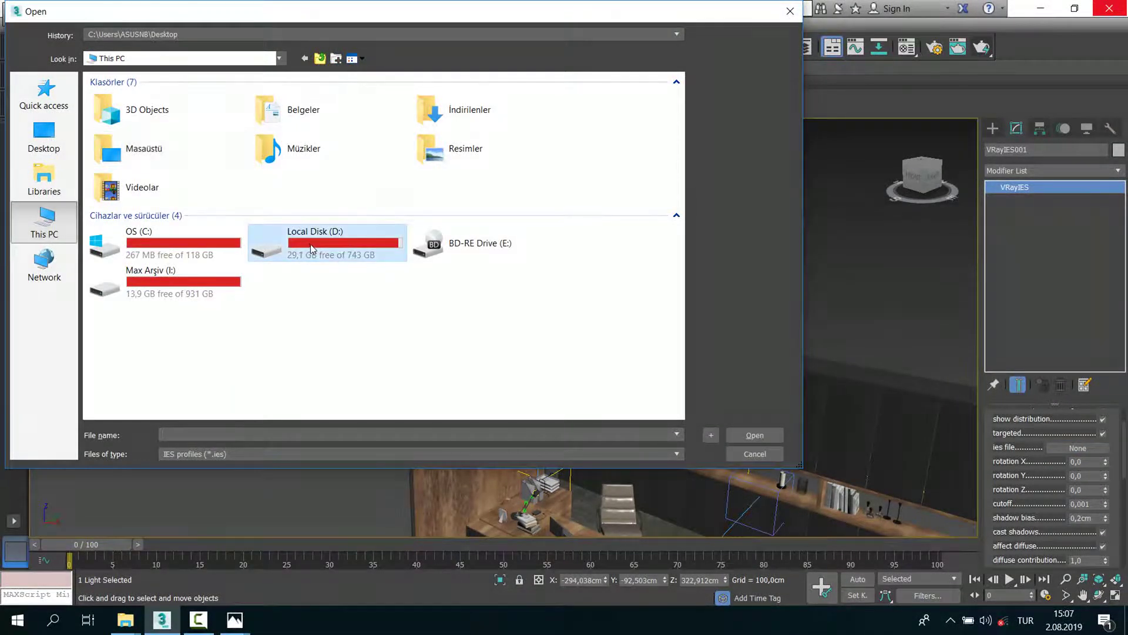
pyautogui.doubleClick(347, 205)
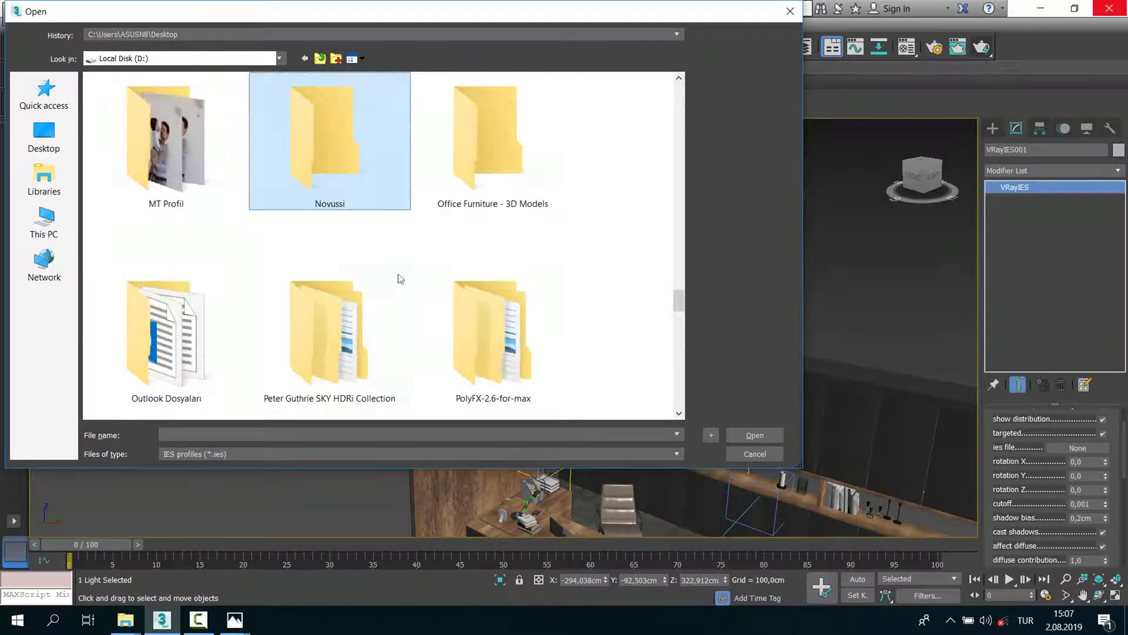
pyautogui.doubleClick(358, 176)
pyautogui.click(358, 207)
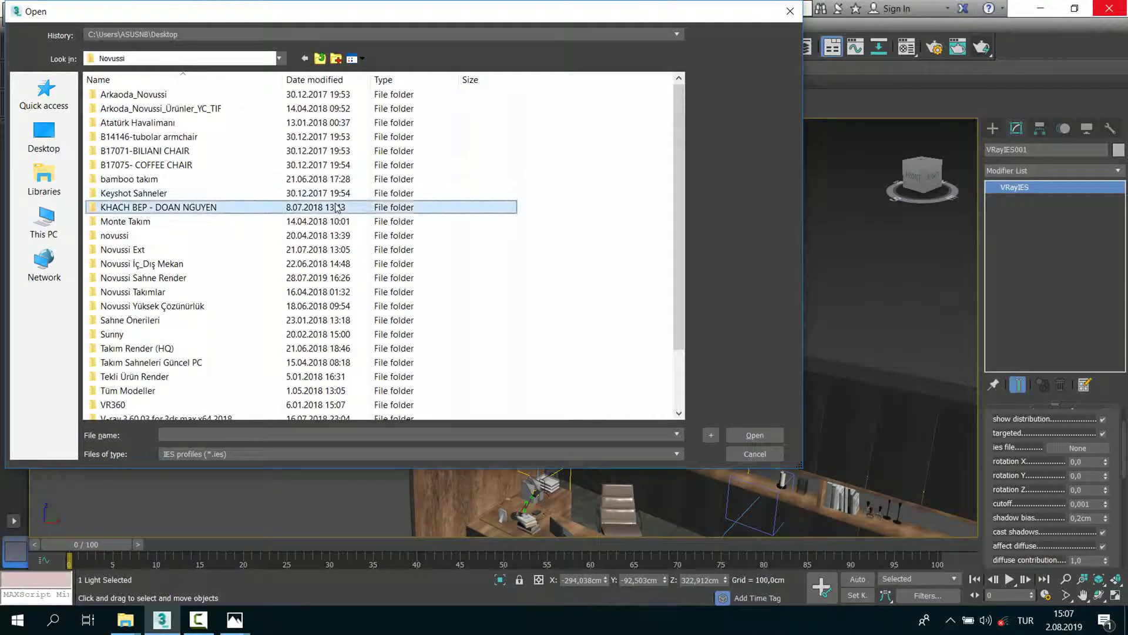
pyautogui.doubleClick(170, 292)
pyautogui.press('BackSpace')
pyautogui.doubleClick(170, 278)
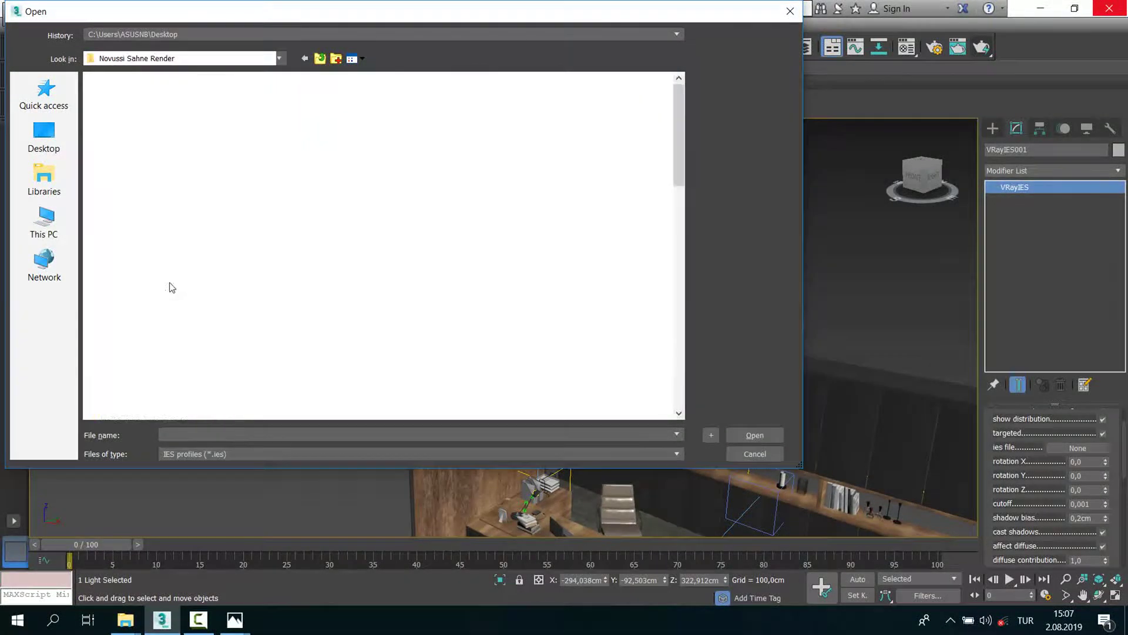
# Step: Load 15.ies from Yeni IES ler\Data into the VRayIES light, then deselect it
pyautogui.scroll(-5, 201, 271)
pyautogui.doubleClick(520, 265)
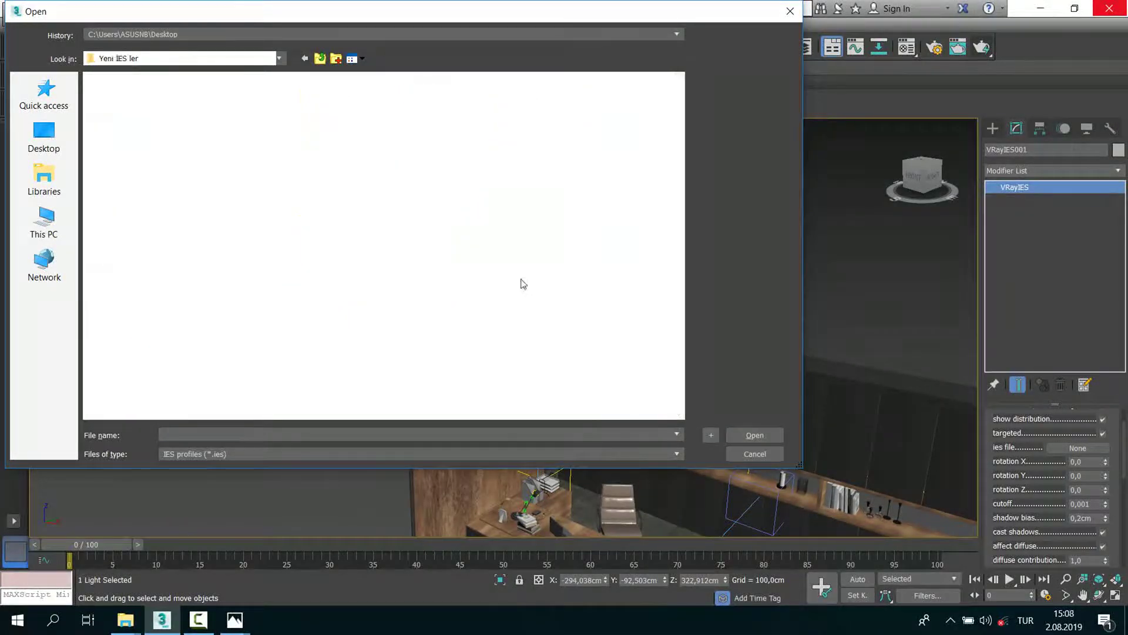
pyautogui.doubleClick(107, 97)
pyautogui.doubleClick(134, 272)
pyautogui.scroll(2, 625, 349)
pyautogui.scroll(4, 579, 282)
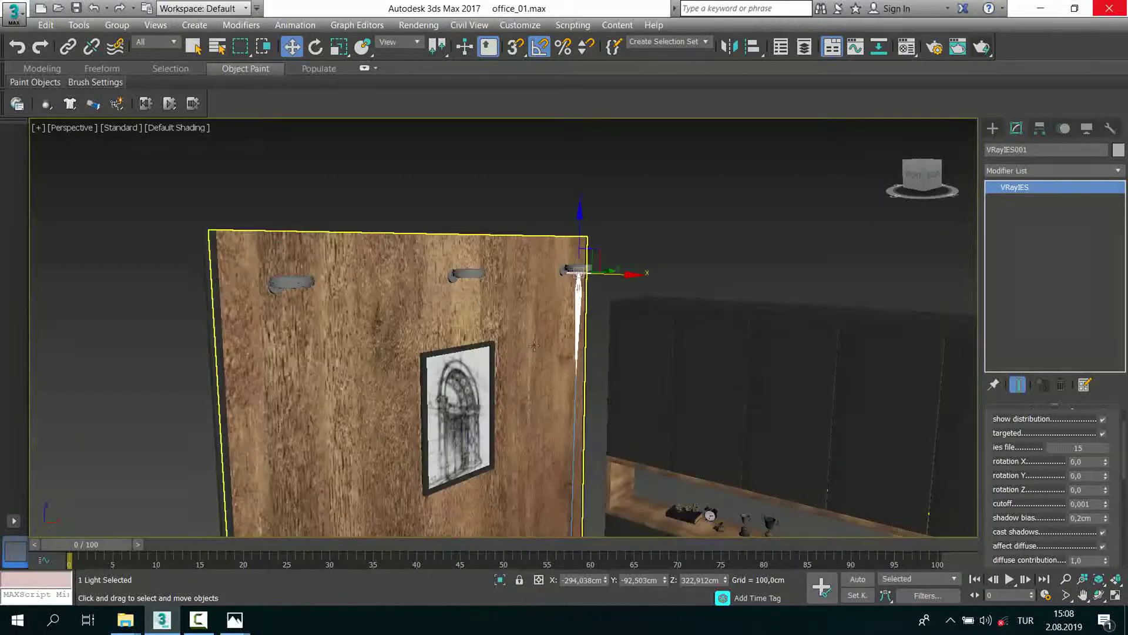
pyautogui.scroll(3, 580, 291)
pyautogui.click(567, 245)
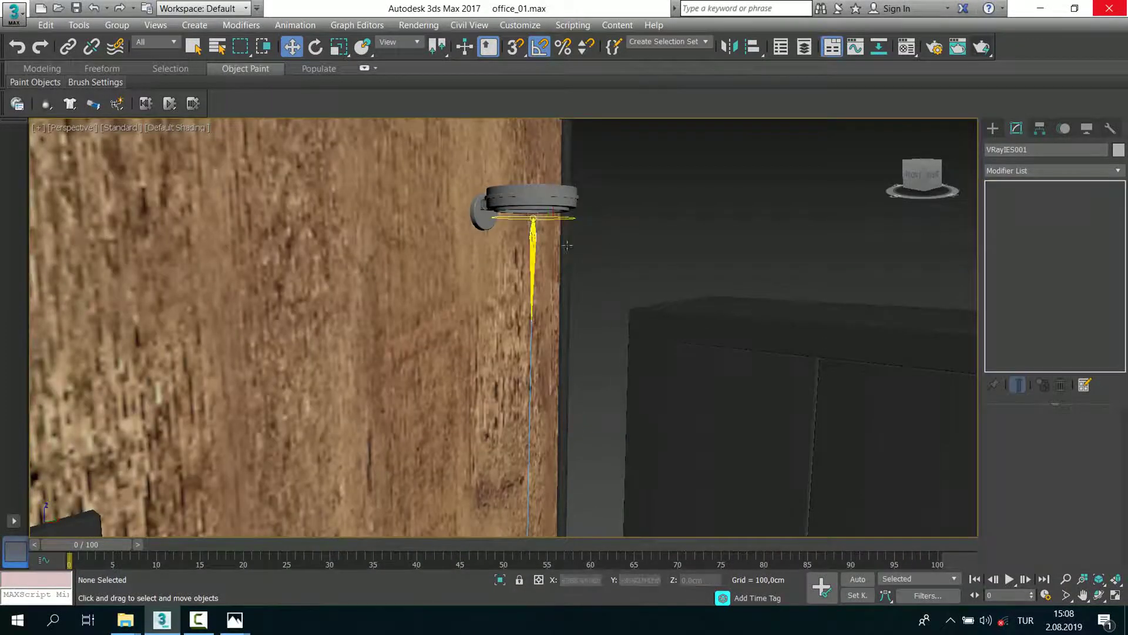
# Step: In the front view, move the VRayIES light up to the lamp shade's underside
pyautogui.click(535, 219)
pyautogui.hotkey('alt', 'w')
pyautogui.hotkey('alt', 'w')
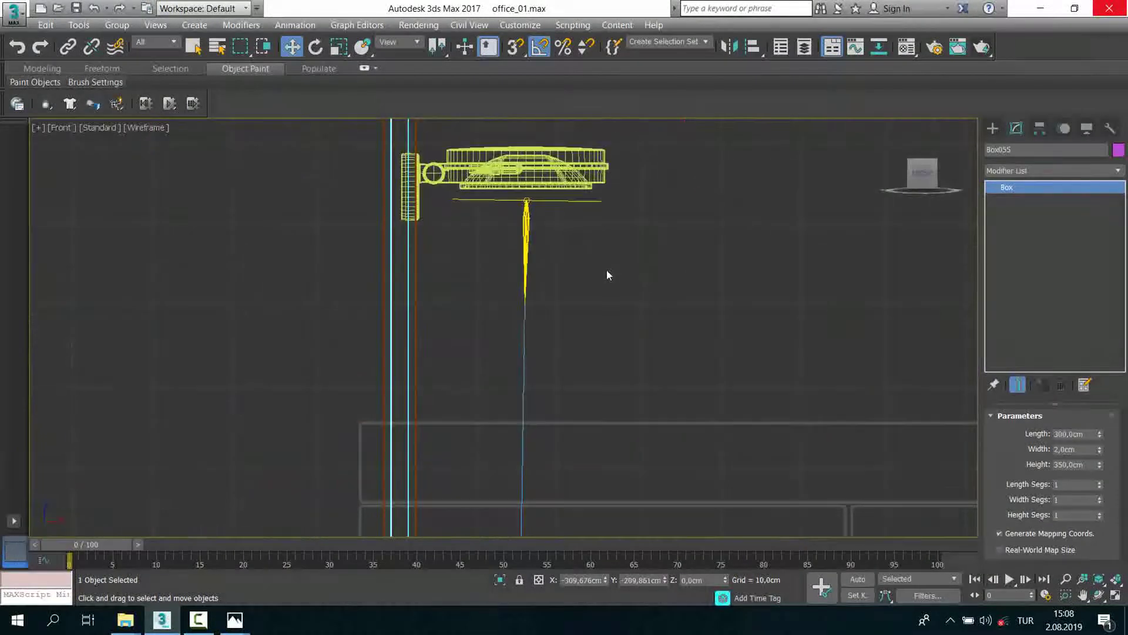
pyautogui.click(607, 270)
pyautogui.scroll(3, 503, 194)
pyautogui.click(561, 207)
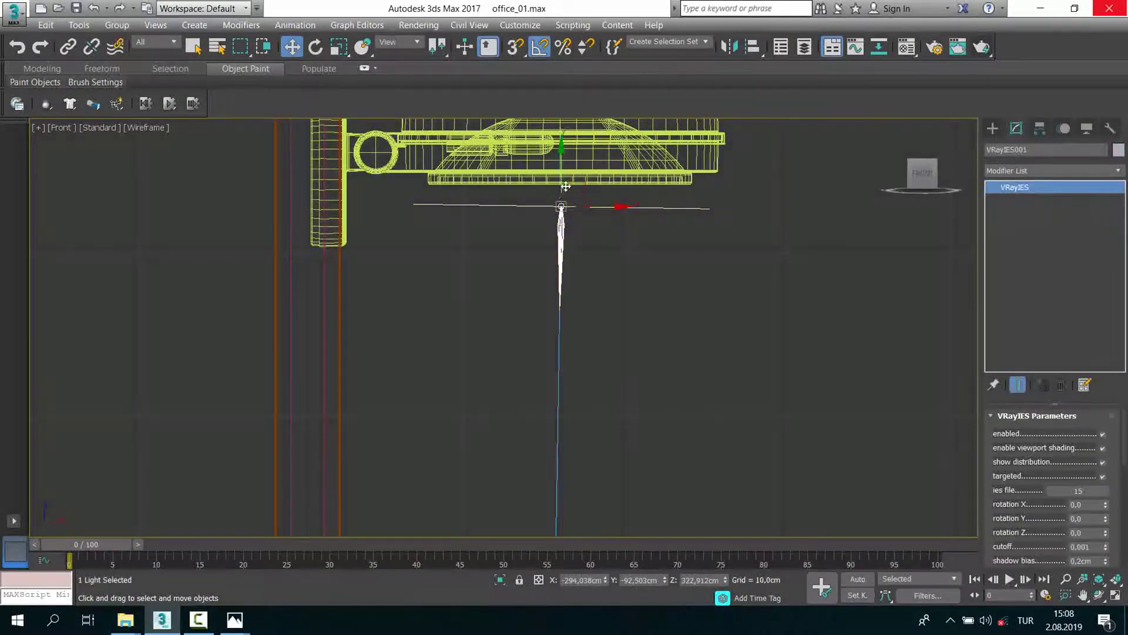
pyautogui.moveTo(583, 184); pyautogui.dragTo(584, 166)
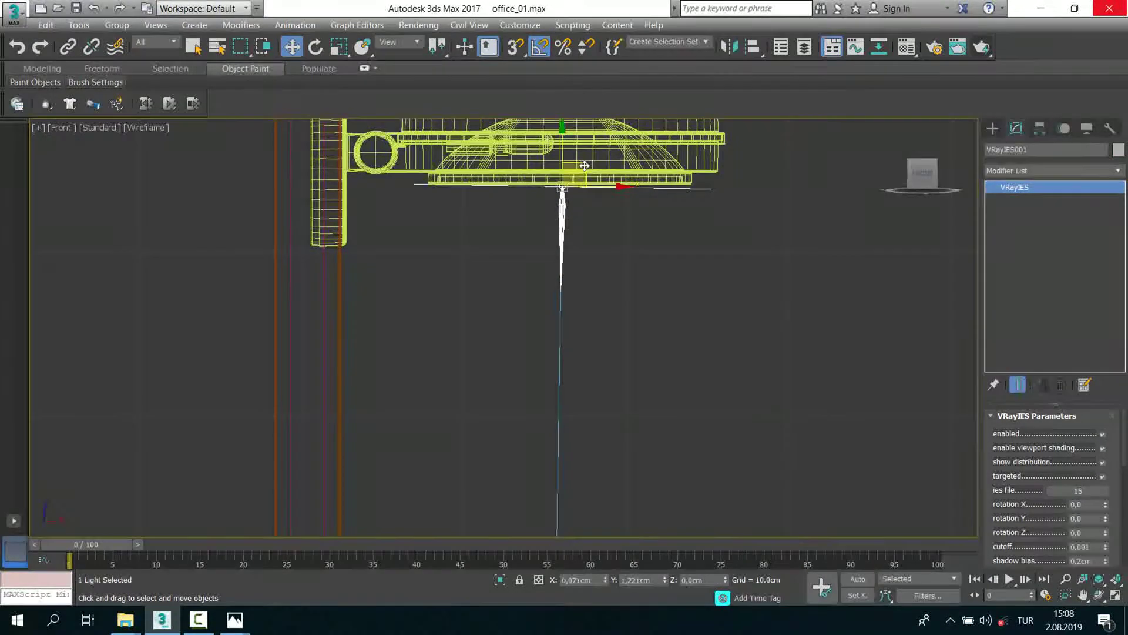
# Step: Reselect the IES light and frame it in the Top view of the room
pyautogui.scroll(-5, 586, 276)
pyautogui.click(564, 259)
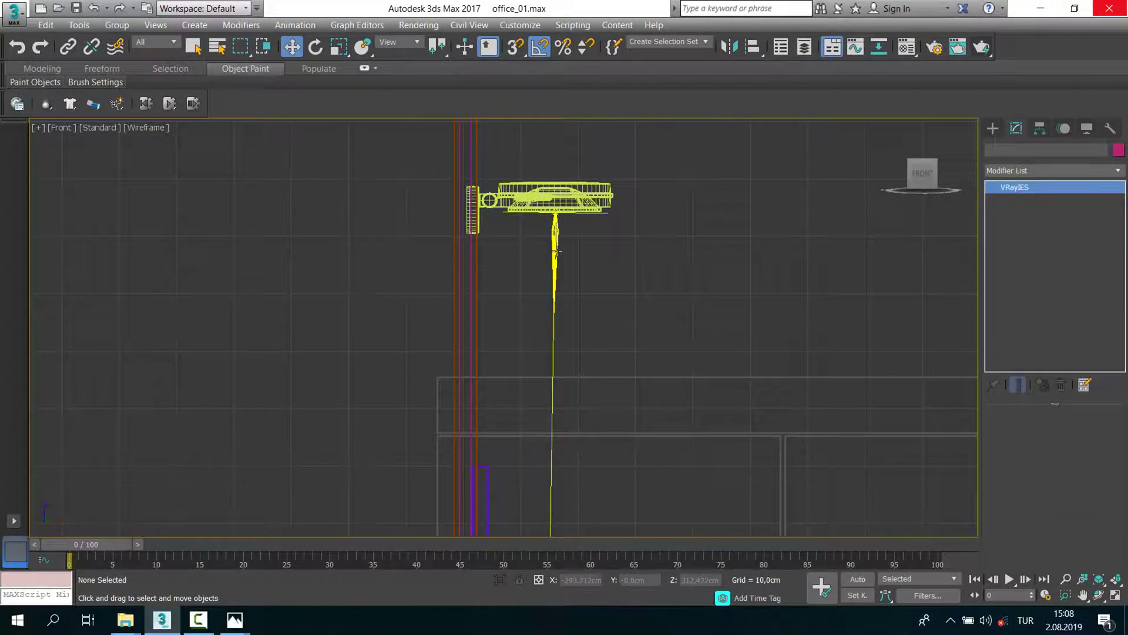
pyautogui.scroll(-5, 568, 187)
pyautogui.scroll(2, 564, 205)
pyautogui.scroll(2, 559, 411)
pyautogui.scroll(2, 556, 441)
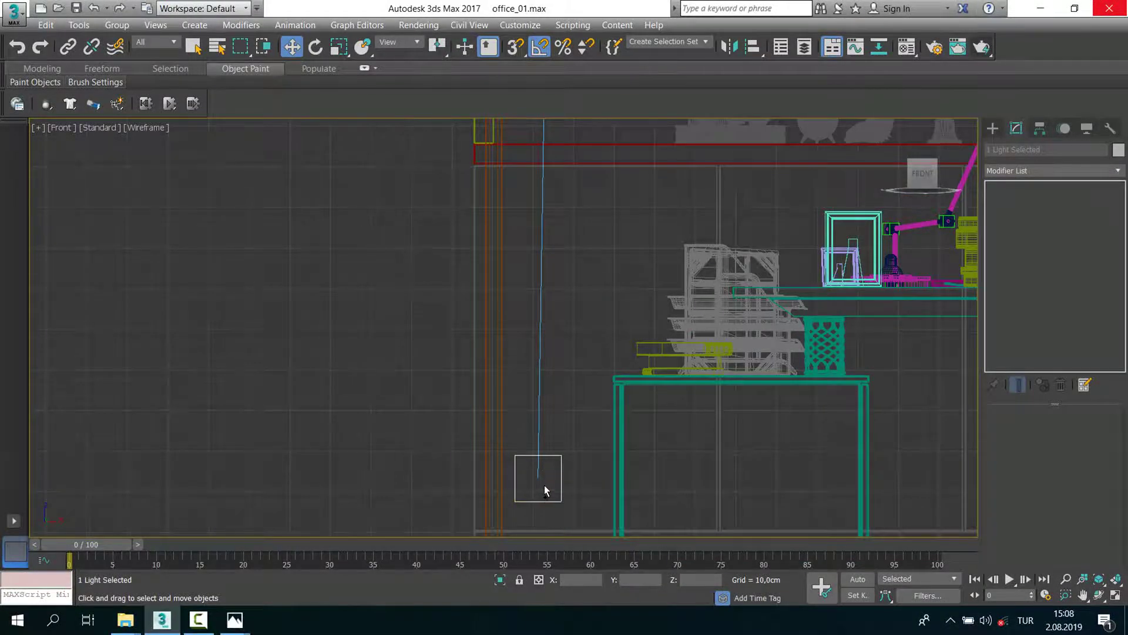
pyautogui.scroll(-3, 545, 485)
pyautogui.press('t')
pyautogui.scroll(4, 353, 224)
pyautogui.scroll(-5, 313, 238)
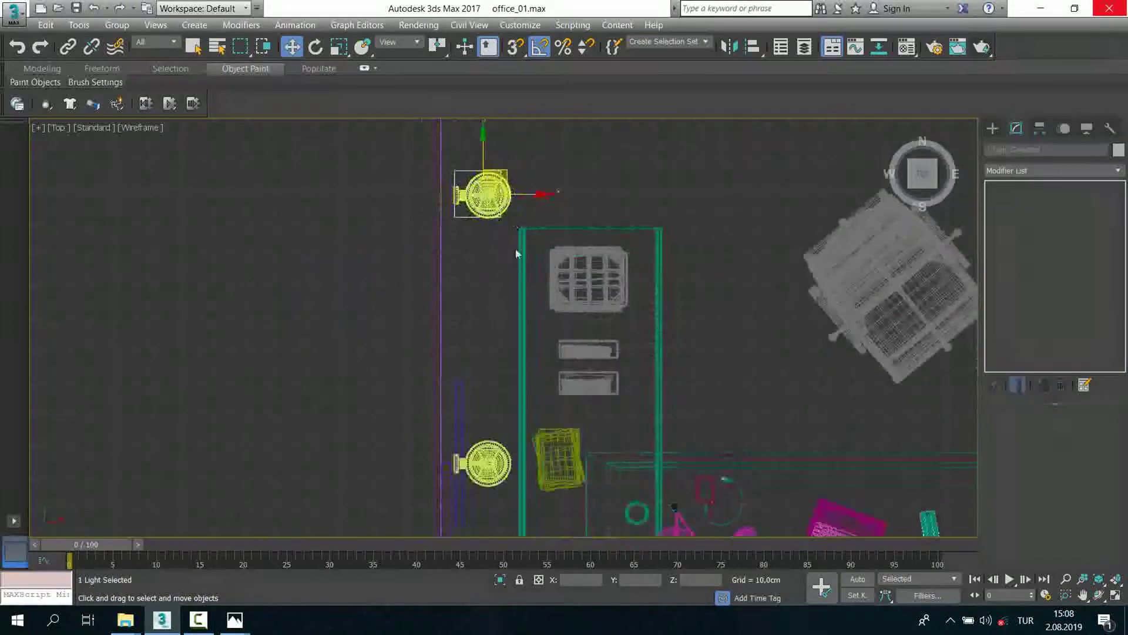
pyautogui.scroll(-1, 488, 176)
pyautogui.scroll(1, 488, 153)
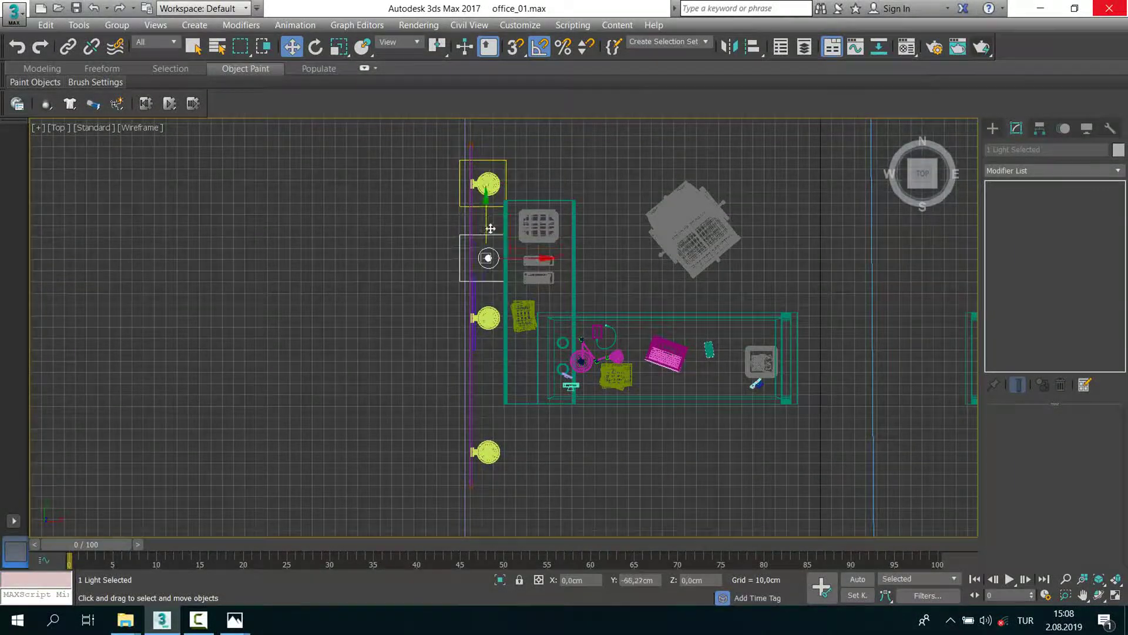
# Step: Clone the VRayIES light as Copy onto the next two wall lamps
pyautogui.keyDown('shift'); pyautogui.moveTo(500, 276); pyautogui.dragTo(500, 318); pyautogui.keyUp('shift')
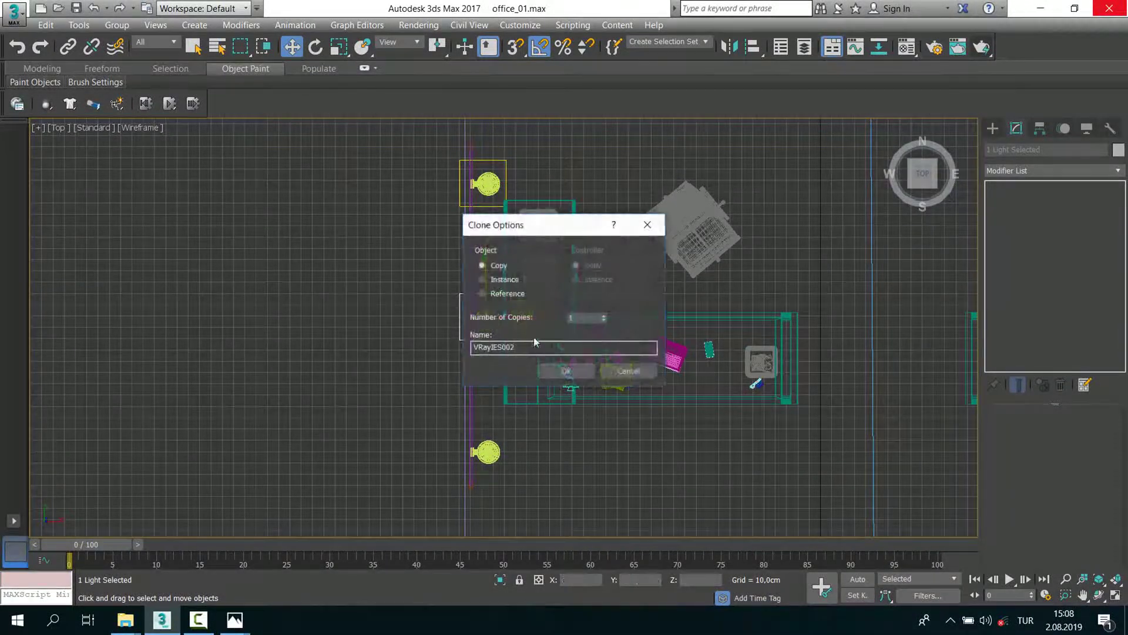
pyautogui.click(575, 369)
pyautogui.click(561, 360)
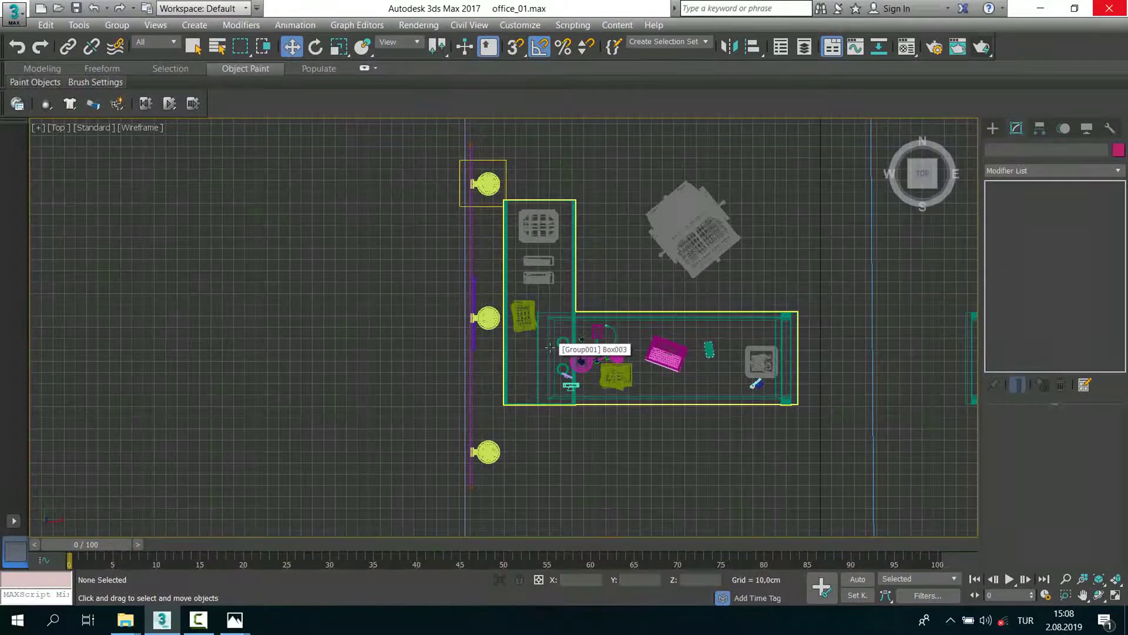
pyautogui.click(506, 161)
pyautogui.scroll(10, 488, 176)
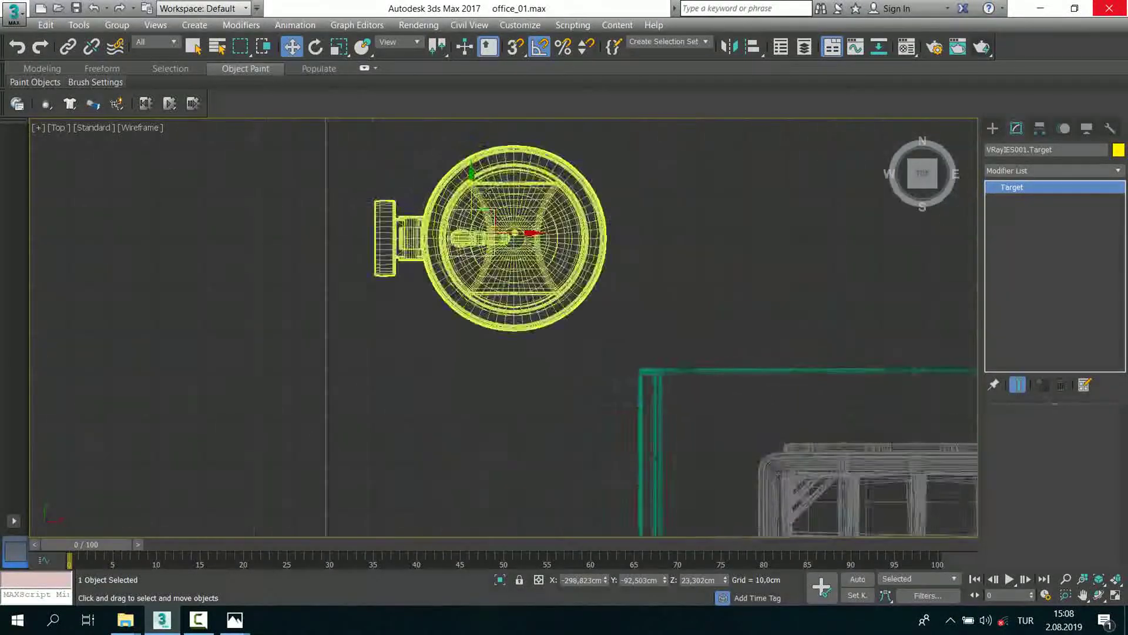
pyautogui.click(510, 253)
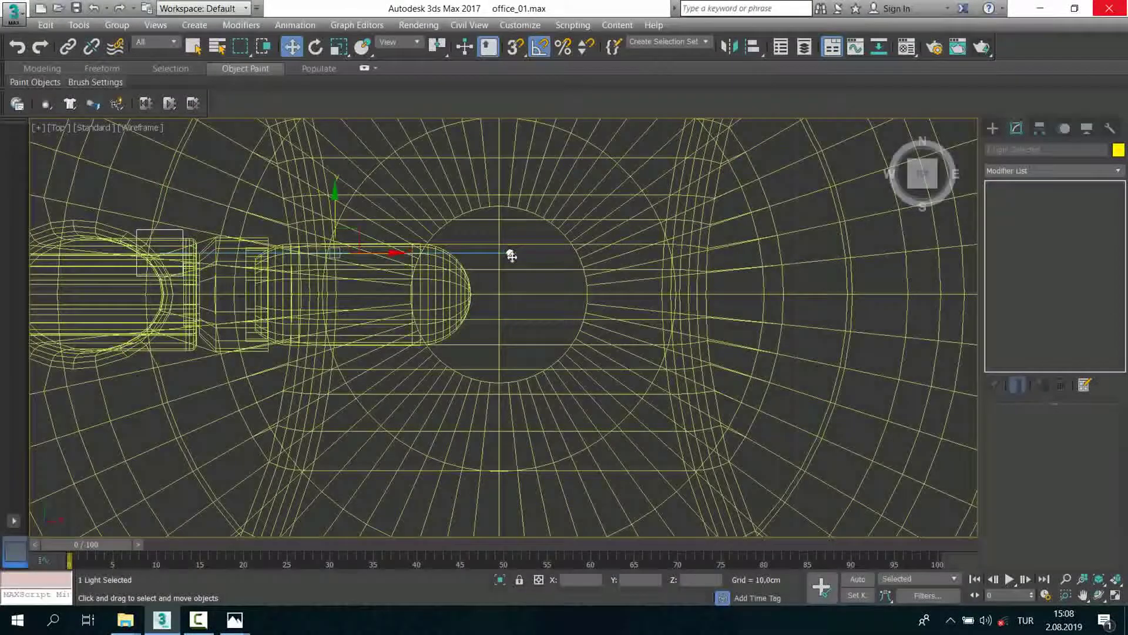
pyautogui.scroll(-6, 511, 255)
pyautogui.scroll(-4, 534, 311)
pyautogui.moveTo(534, 312); pyautogui.dragTo(523, 197, button='middle')
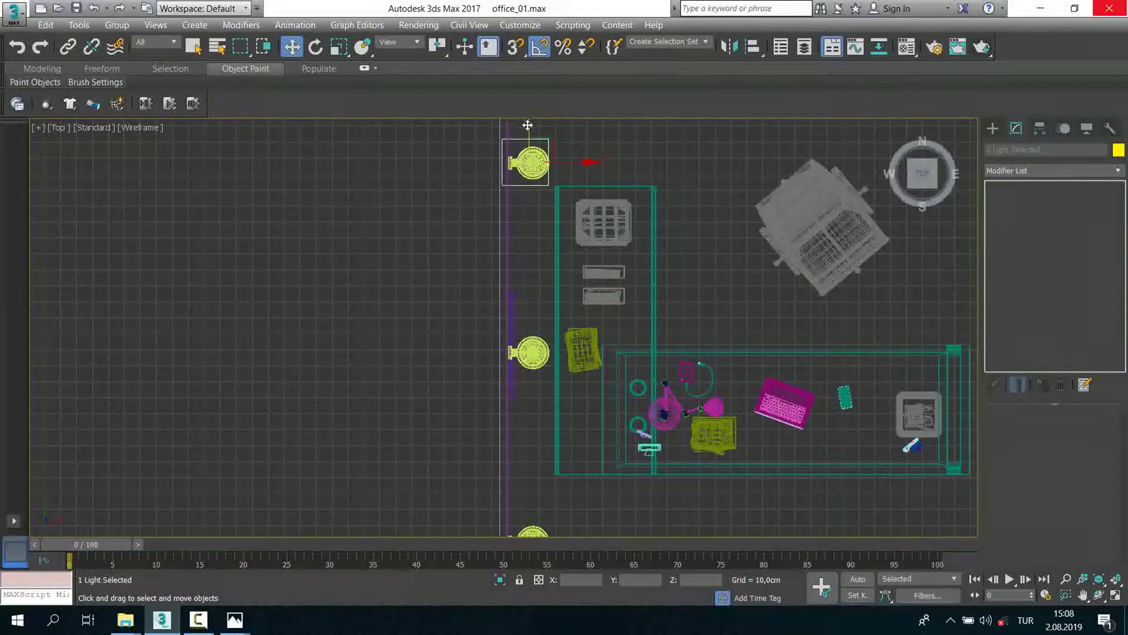
pyautogui.keyDown('shift'); pyautogui.moveTo(529, 133); pyautogui.dragTo(539, 231); pyautogui.keyUp('shift')
pyautogui.keyDown('shift'); pyautogui.moveTo(540, 284); pyautogui.dragTo(539, 321); pyautogui.keyUp('shift')
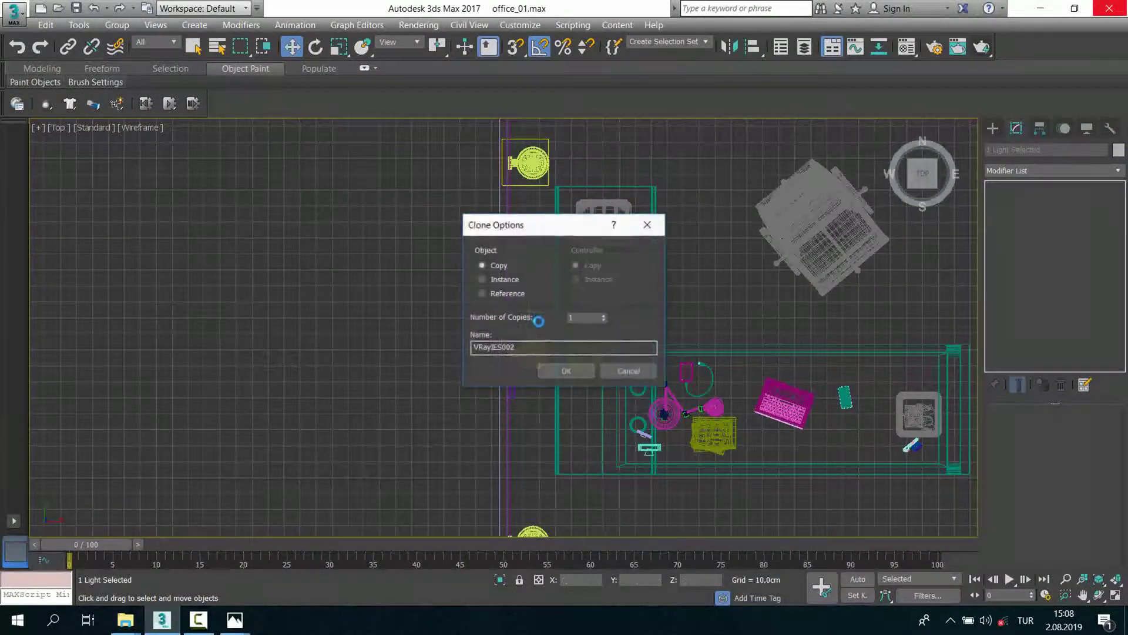
pyautogui.click(568, 371)
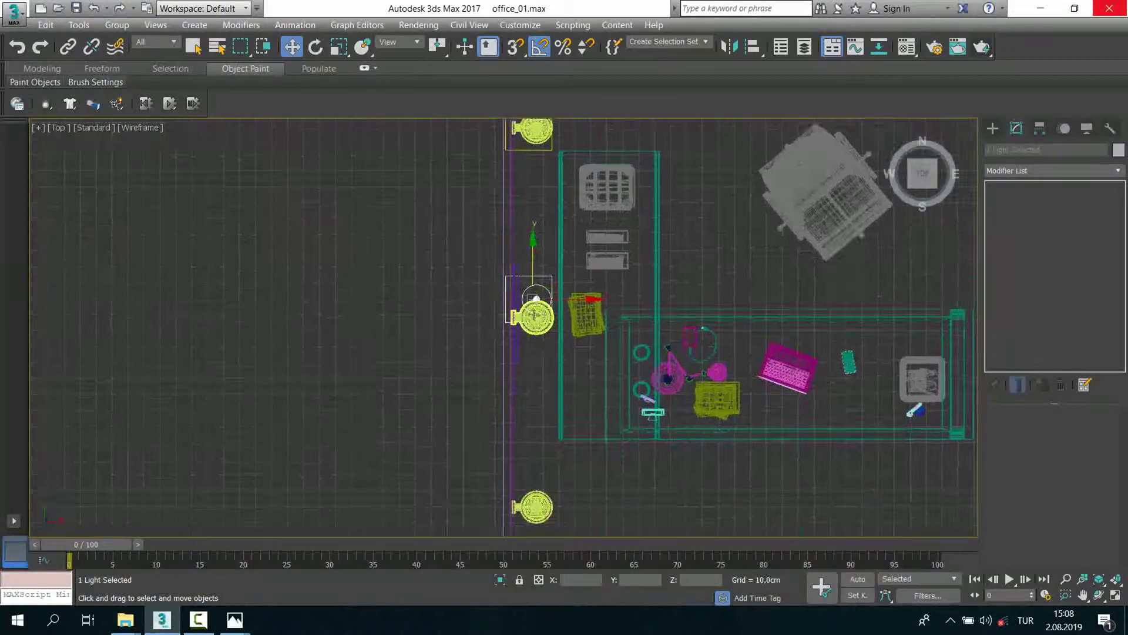
# Step: Copy the VRayIES light down onto the lowest wall lamp
pyautogui.scroll(5, 538, 202)
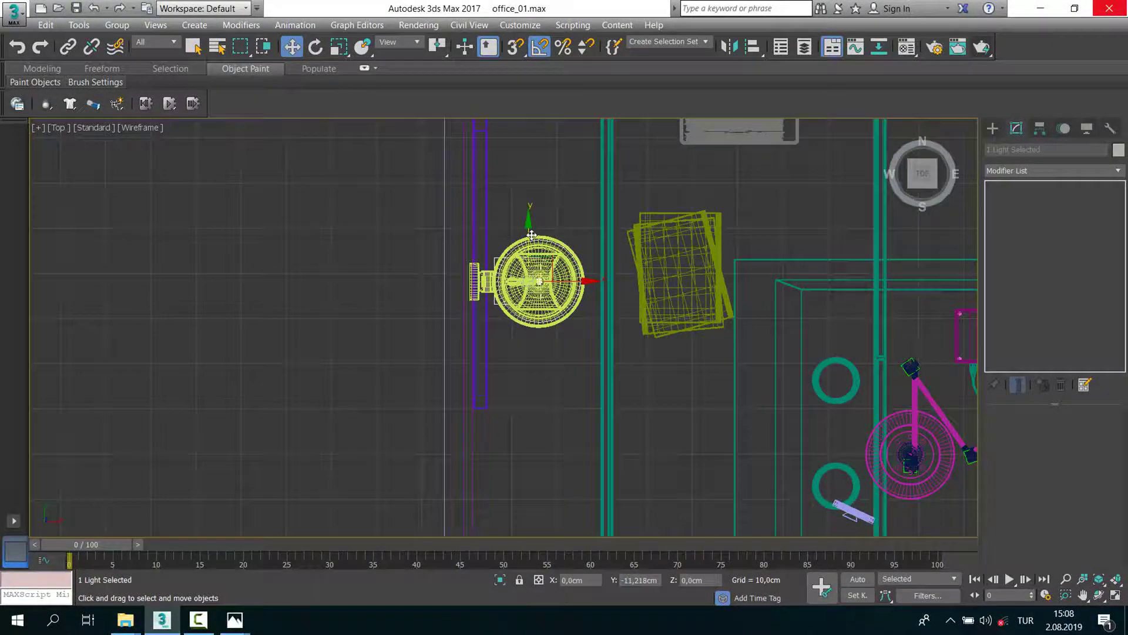
pyautogui.scroll(-5, 513, 148)
pyautogui.keyDown('shift'); pyautogui.moveTo(510, 181); pyautogui.dragTo(510, 315); pyautogui.keyUp('shift')
pyautogui.click(557, 369)
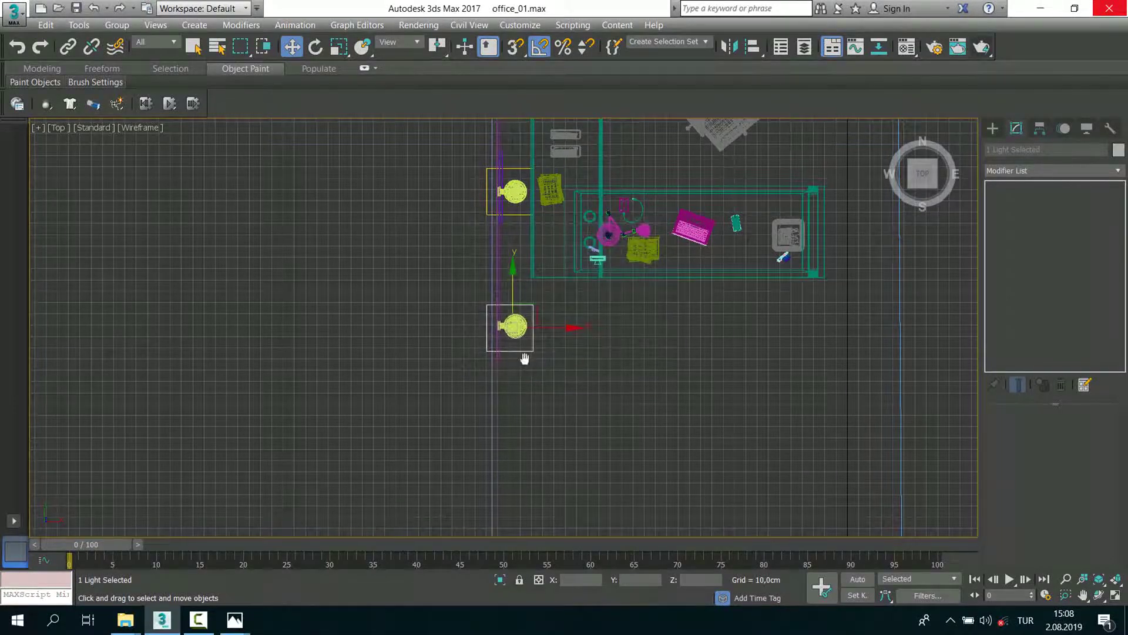
pyautogui.scroll(3, 525, 359)
pyautogui.scroll(3, 517, 341)
pyautogui.scroll(-1, 459, 254)
# Step: Return to the perspective view with nothing selected and switch to the camera view
pyautogui.hotkey('alt', 'w')
pyautogui.hotkey('alt', 'w')
pyautogui.scroll(-3, 673, 359)
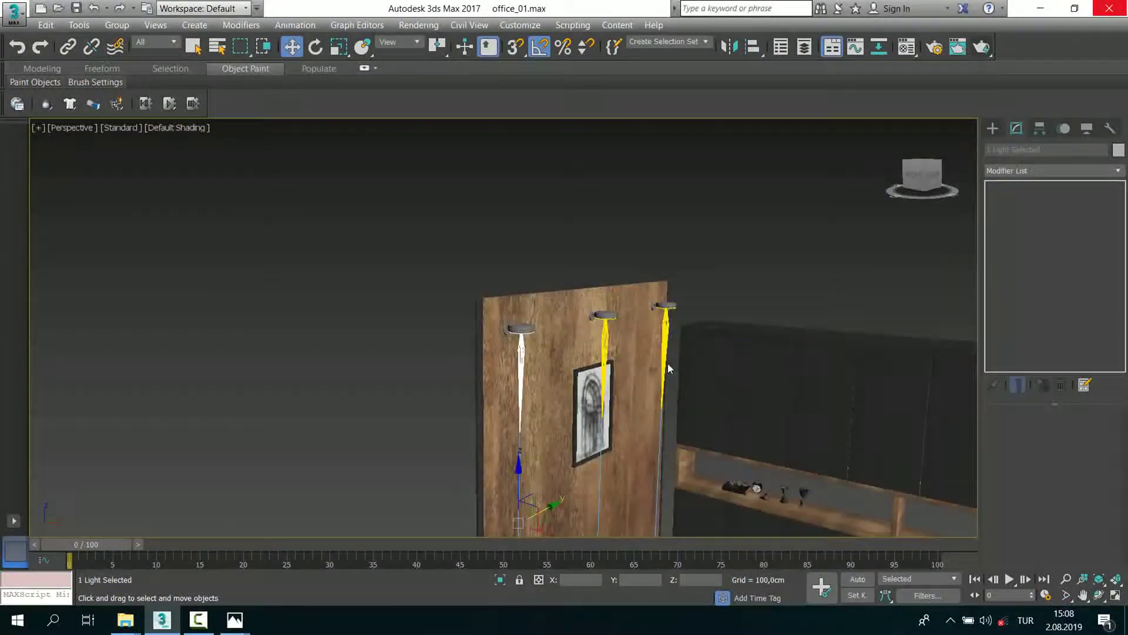
pyautogui.scroll(-2, 668, 368)
pyautogui.click(727, 262)
pyautogui.rightClick(727, 262)
pyautogui.click(745, 184)
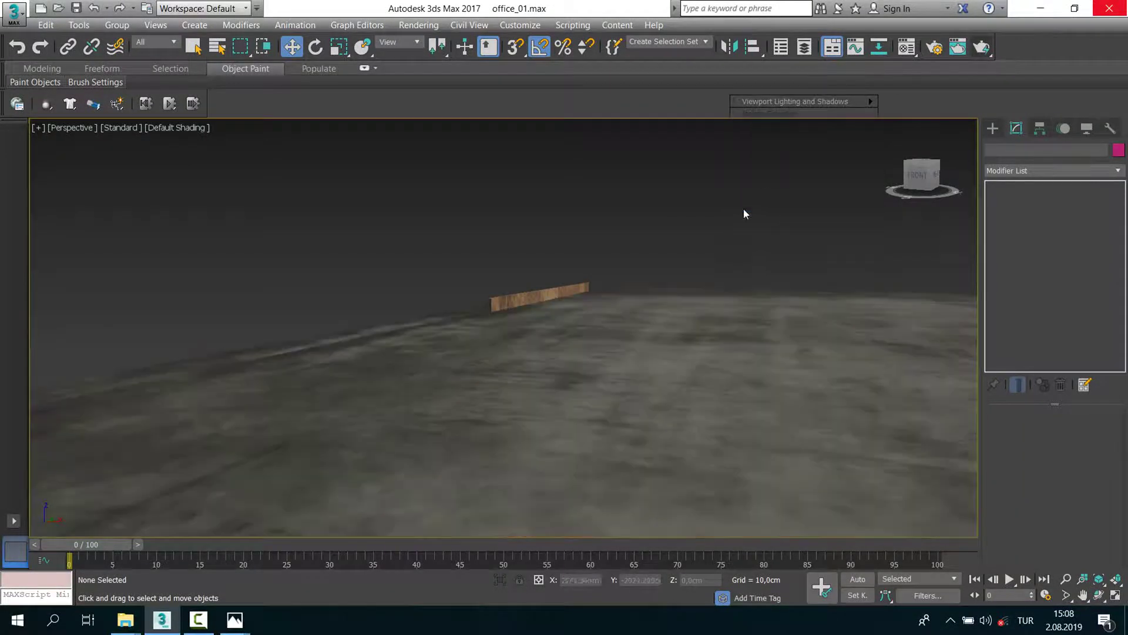
pyautogui.press('c')
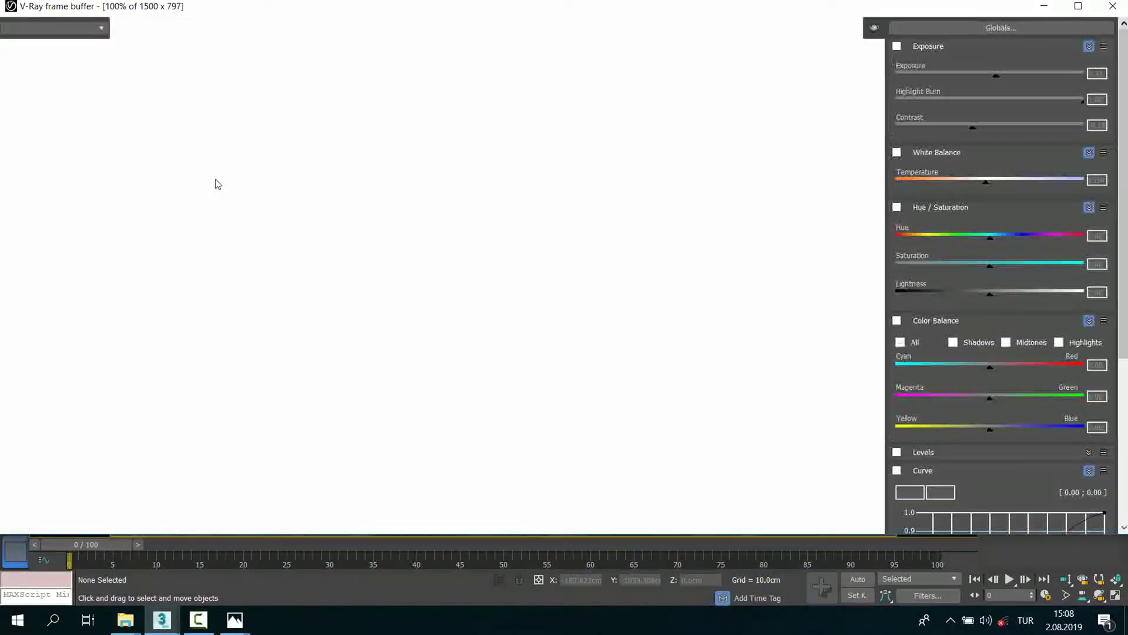
# Step: Zoom around the V-Ray frame buffer to inspect the wall lighting, then close it
pyautogui.scroll(1, 335, 238)
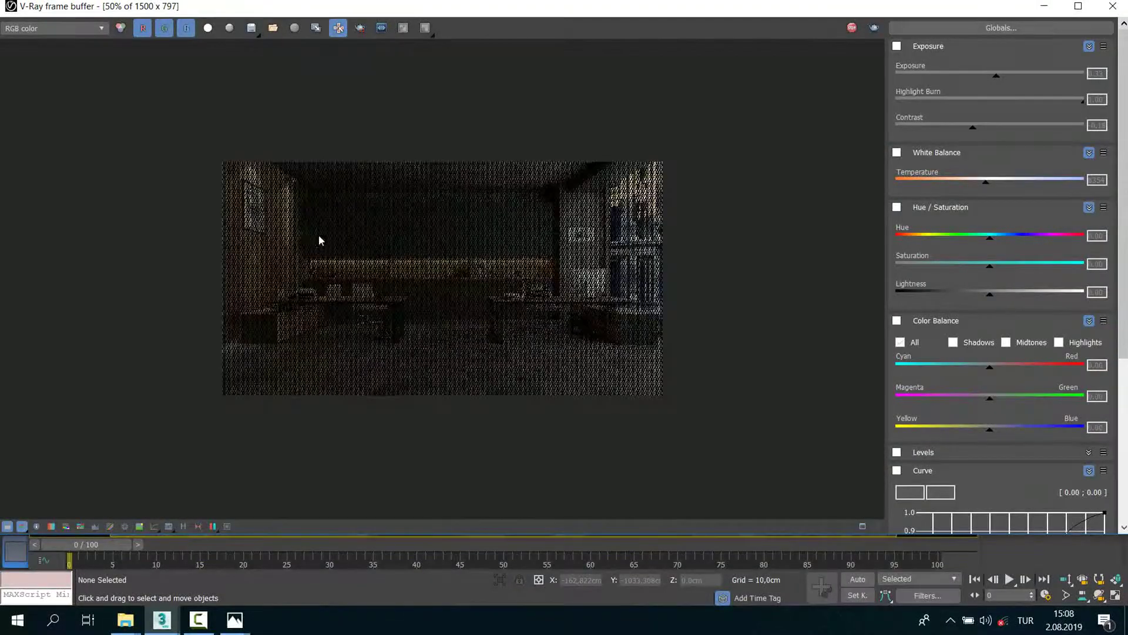
pyautogui.scroll(1, 200, 175)
pyautogui.scroll(-1, 340, 240)
pyautogui.scroll(1, 228, 175)
pyautogui.scroll(-1, 228, 175)
pyautogui.scroll(1, 248, 177)
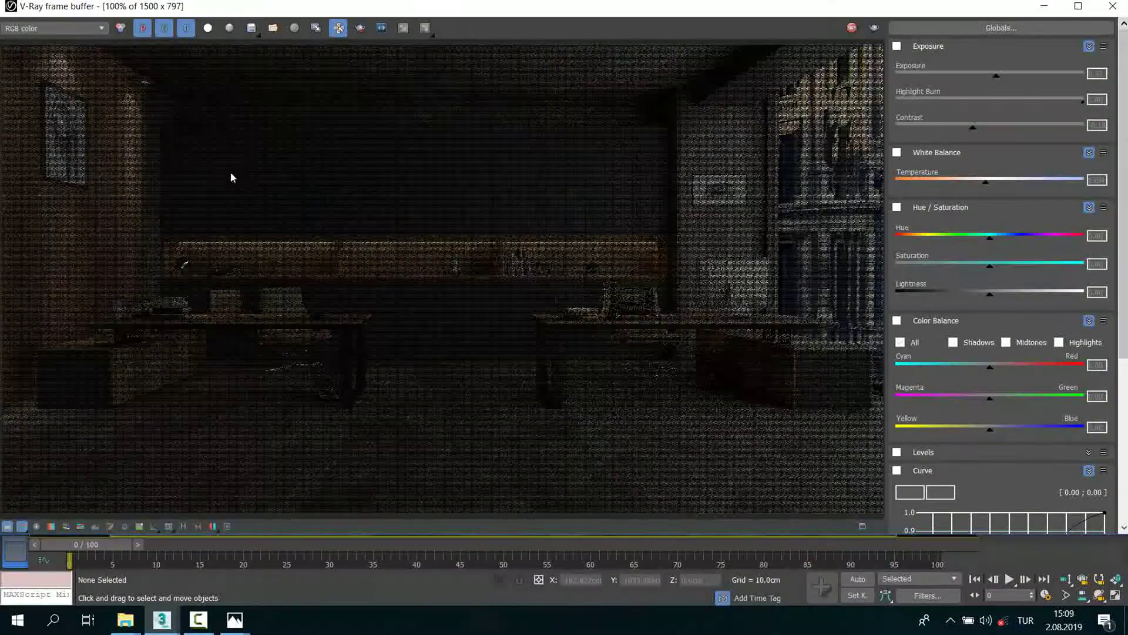
pyautogui.scroll(1, 141, 109)
pyautogui.scroll(-1, 141, 109)
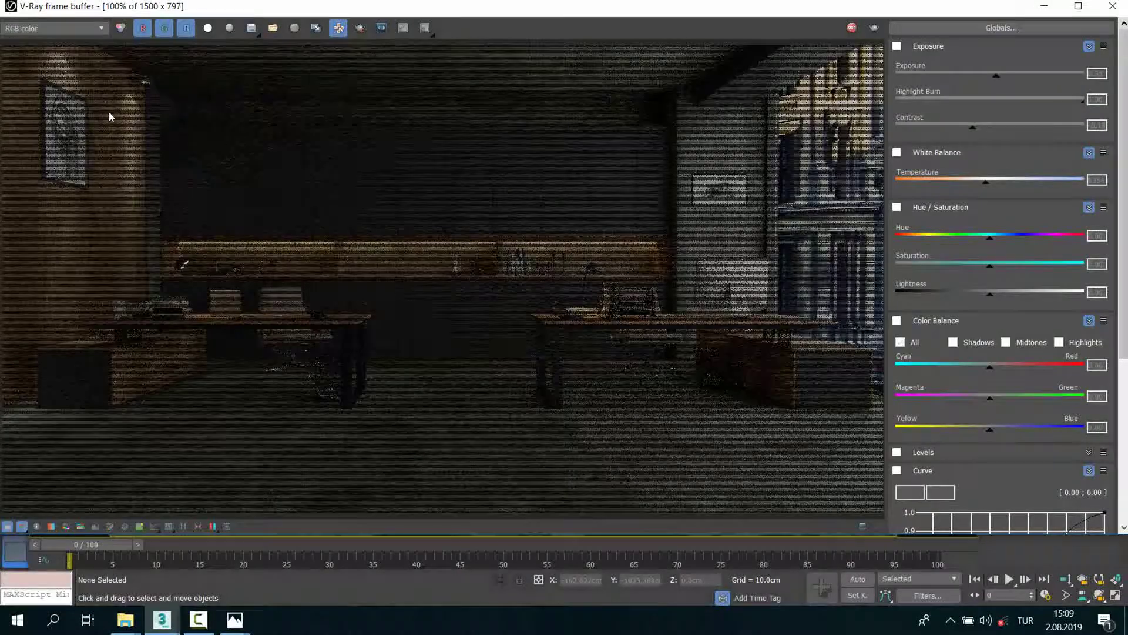
pyautogui.scroll(-1, 109, 111)
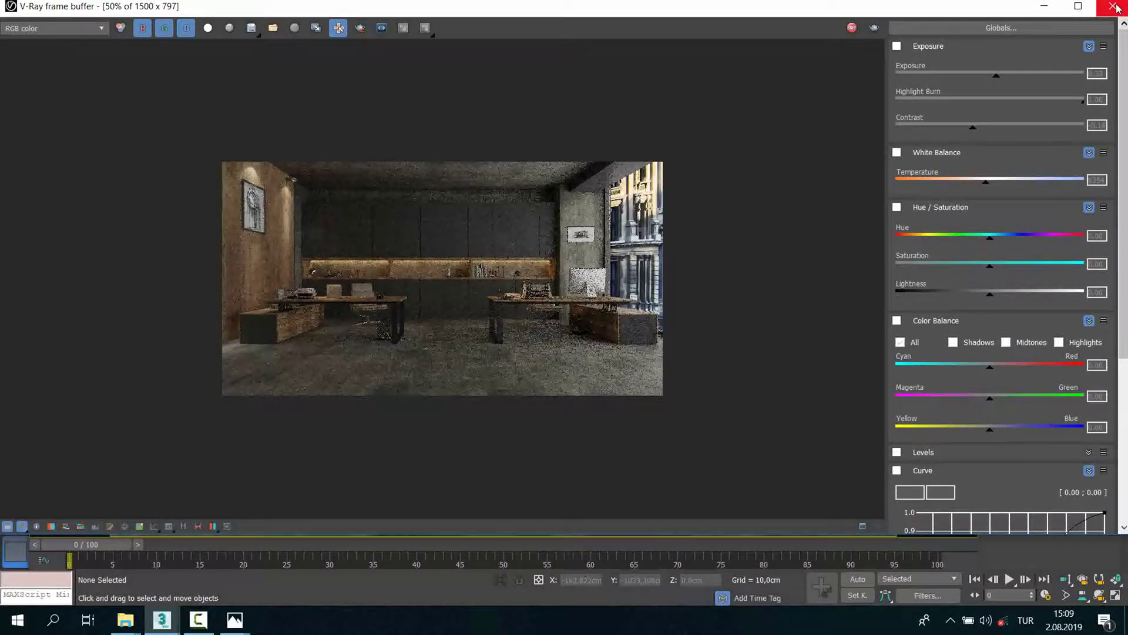
pyautogui.click(1115, 7)
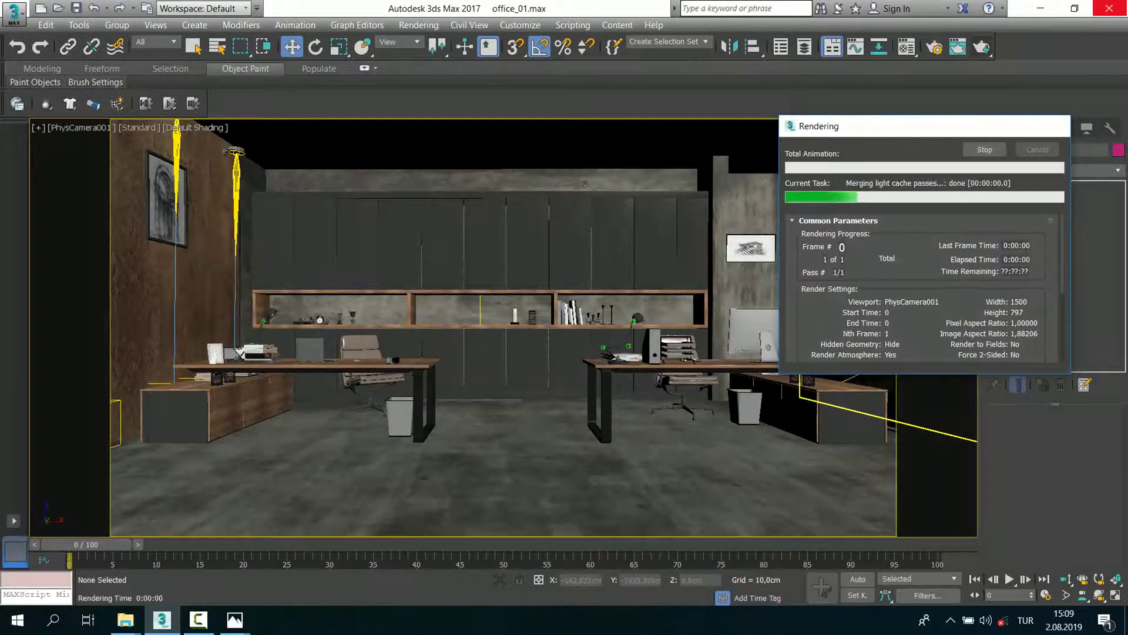
# Step: Find and select the wall light in the four-view layout, then maximize the camera view
pyautogui.click(241, 209)
pyautogui.click(254, 229)
pyautogui.hotkey('alt', 'w')
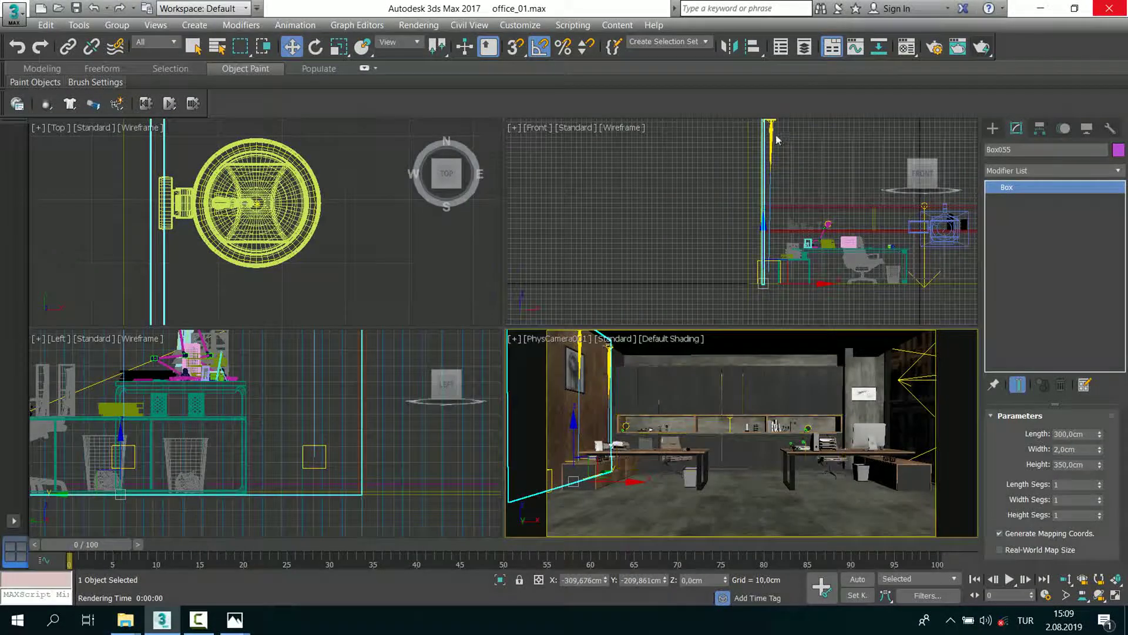
pyautogui.click(770, 124)
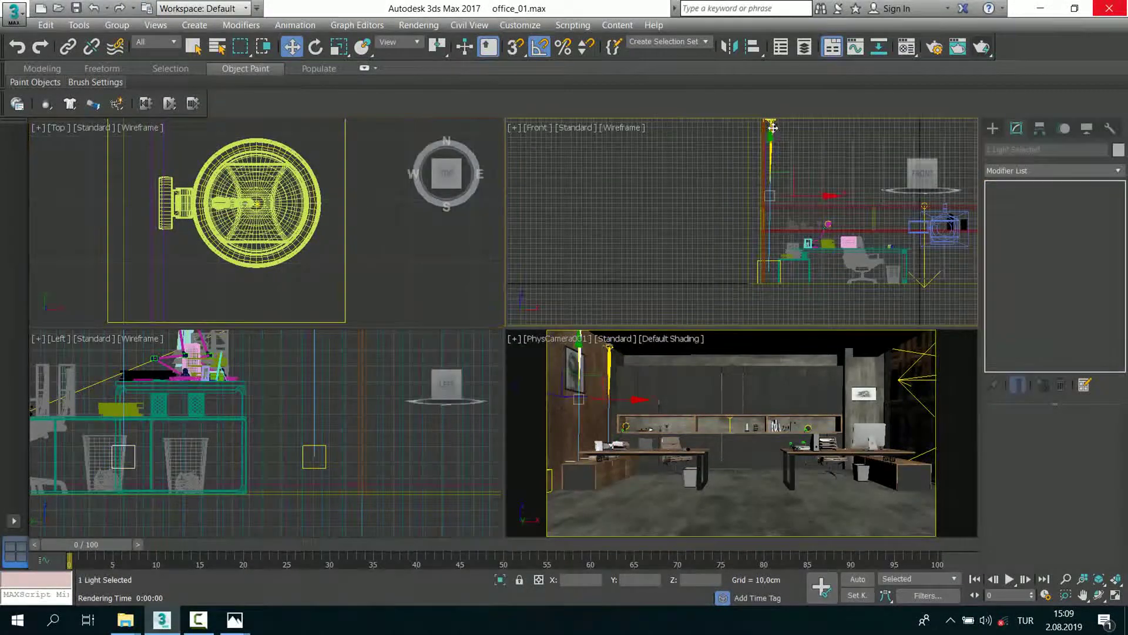
pyautogui.click(663, 173)
pyautogui.scroll(10, 731, 146)
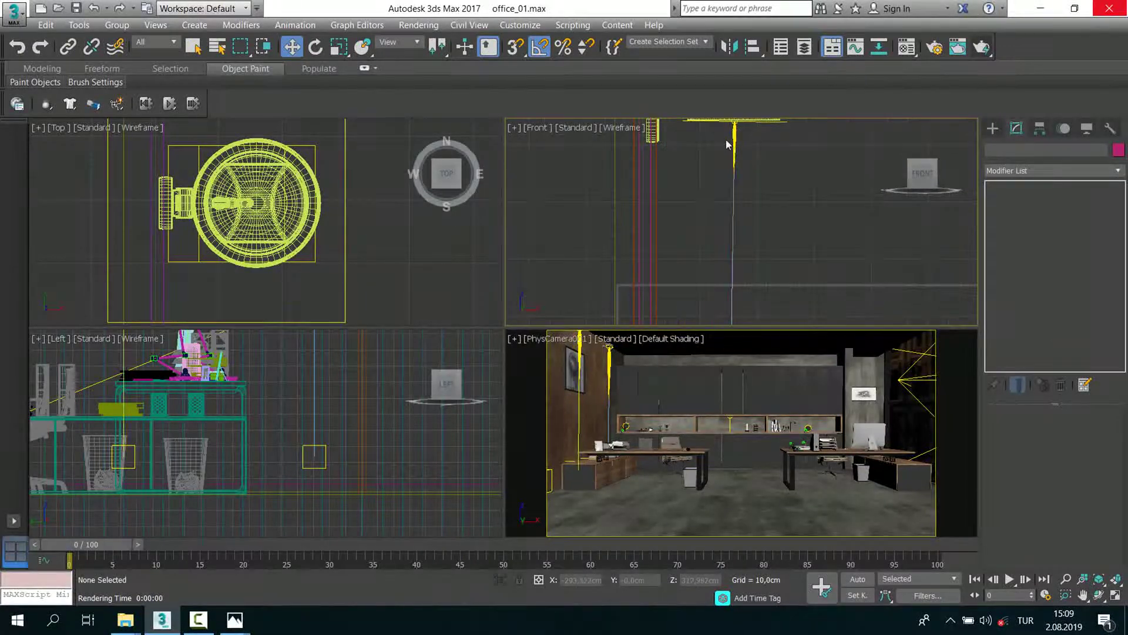
pyautogui.click(735, 139)
pyautogui.hotkey('alt', 'w')
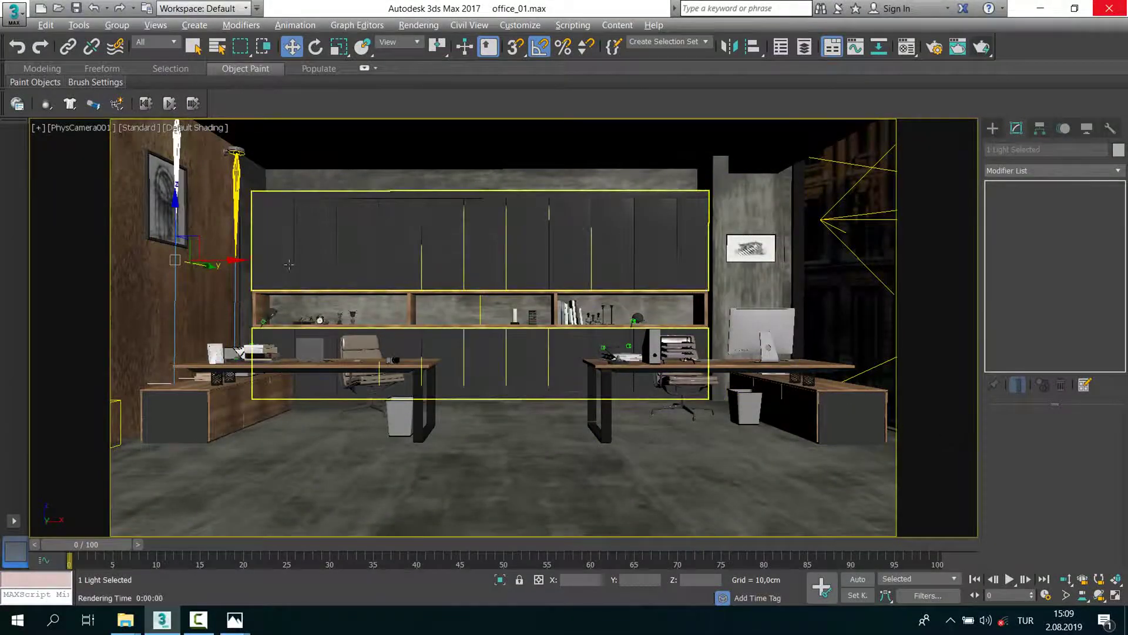
# Step: Set the left-wall IES light's color mode to Temperature 3500 and render production
pyautogui.click(154, 385)
pyautogui.scroll(-3, 1015, 483)
pyautogui.scroll(-3, 1016, 481)
pyautogui.scroll(-2, 1016, 479)
pyautogui.scroll(-3, 1018, 476)
pyautogui.scroll(-2, 1025, 487)
pyautogui.click(1054, 508)
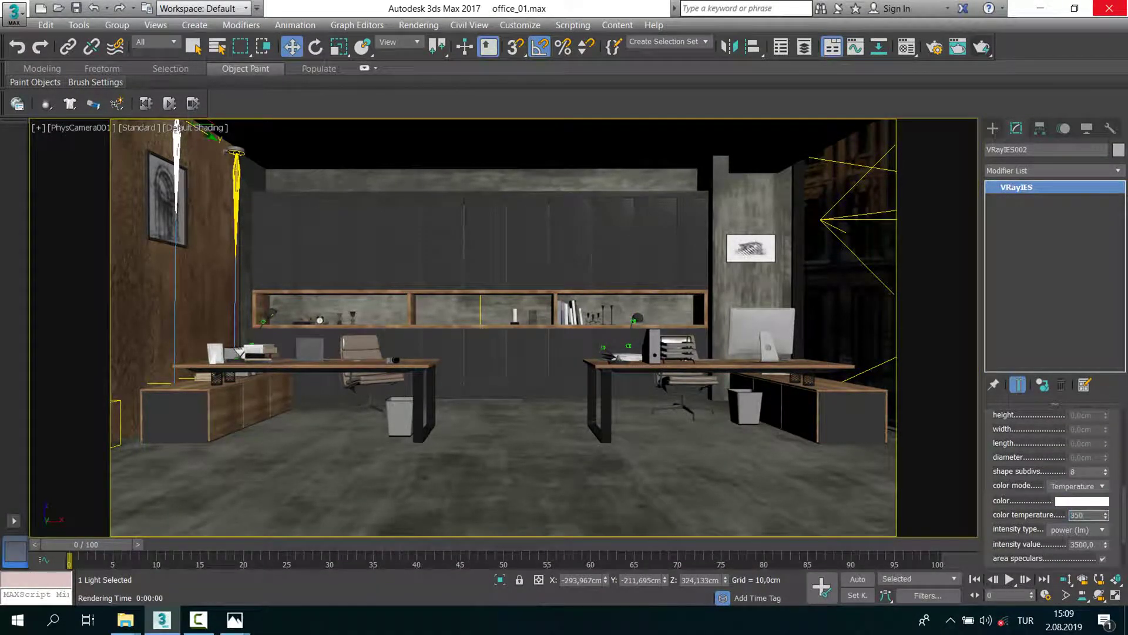
pyautogui.click(982, 47)
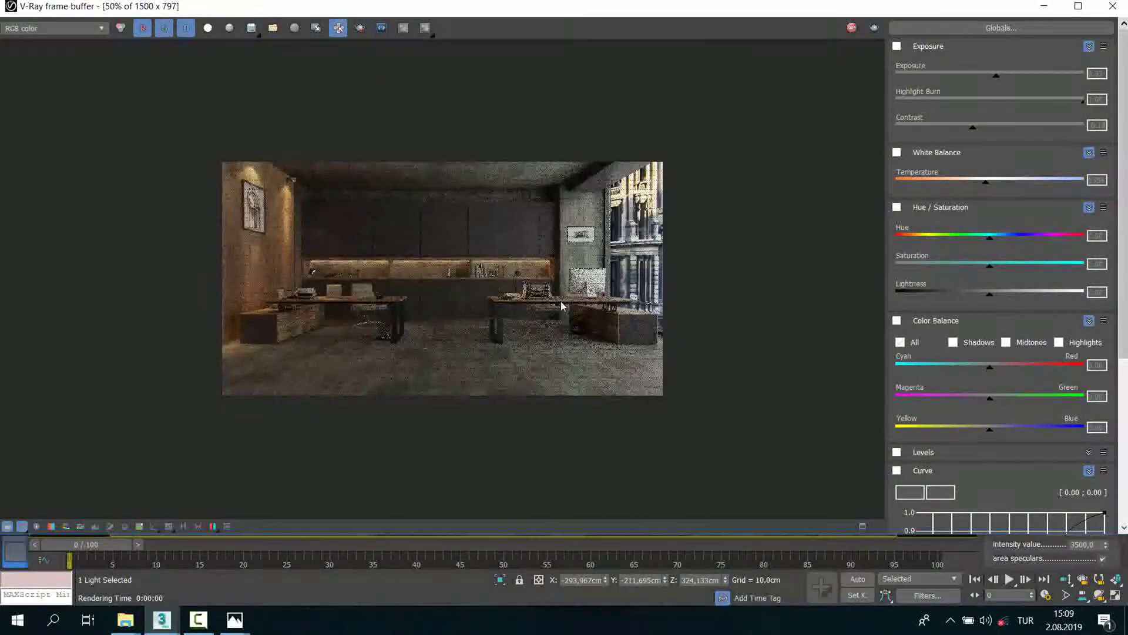
# Step: Zoom in and out of the warm-lit render to inspect noise, then re-render with Shift+Q
pyautogui.scroll(1, 476, 312)
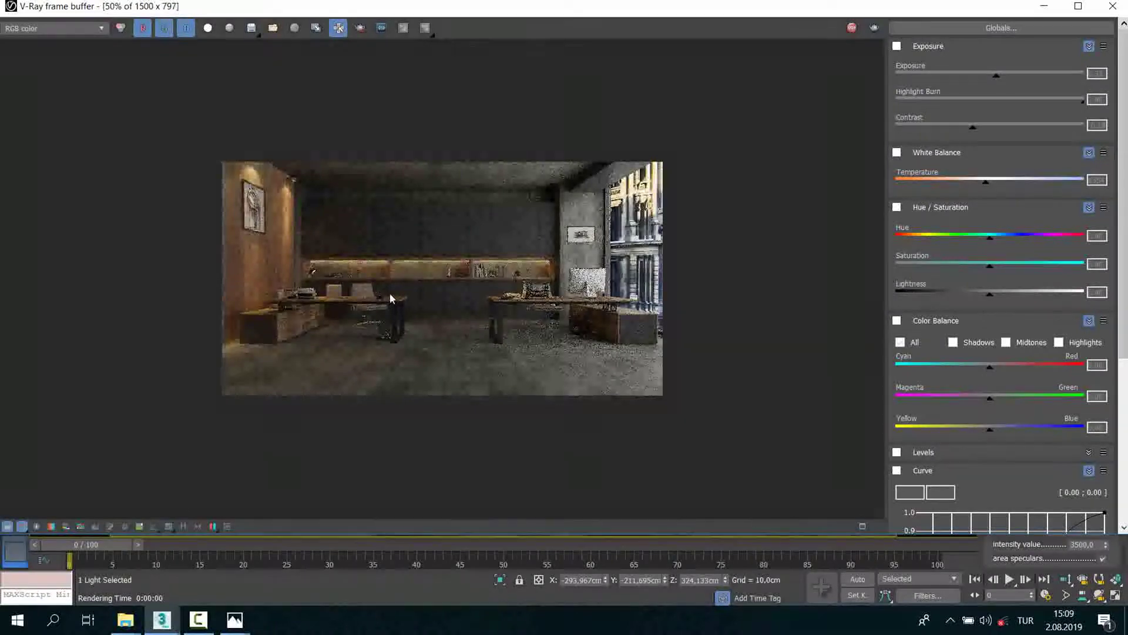
pyautogui.scroll(-1, 467, 273)
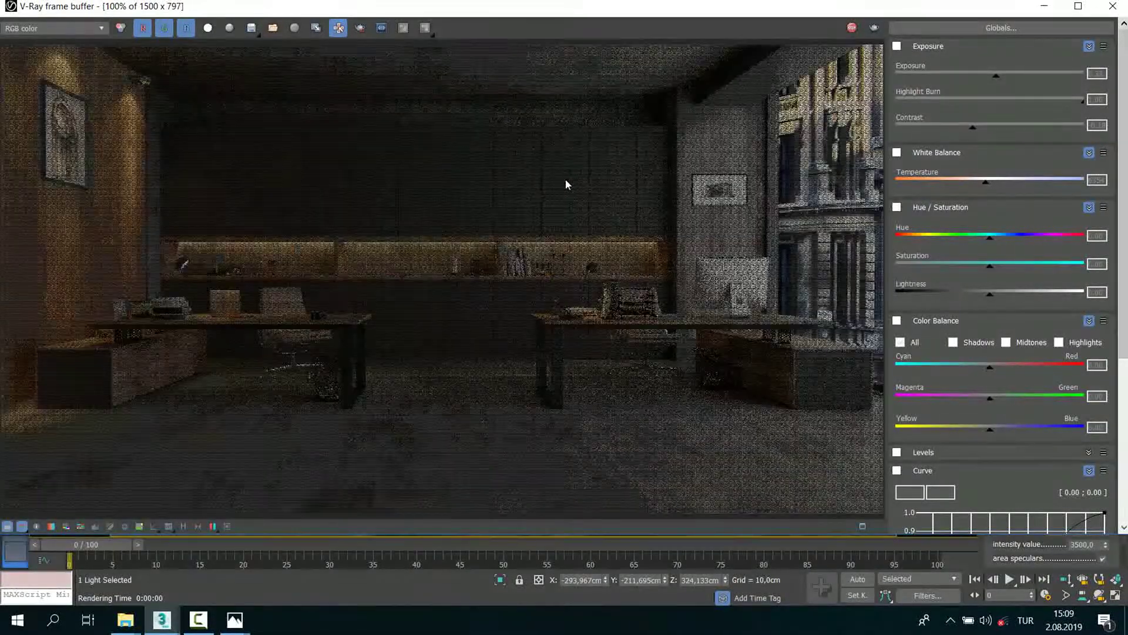
pyautogui.scroll(-1, 585, 199)
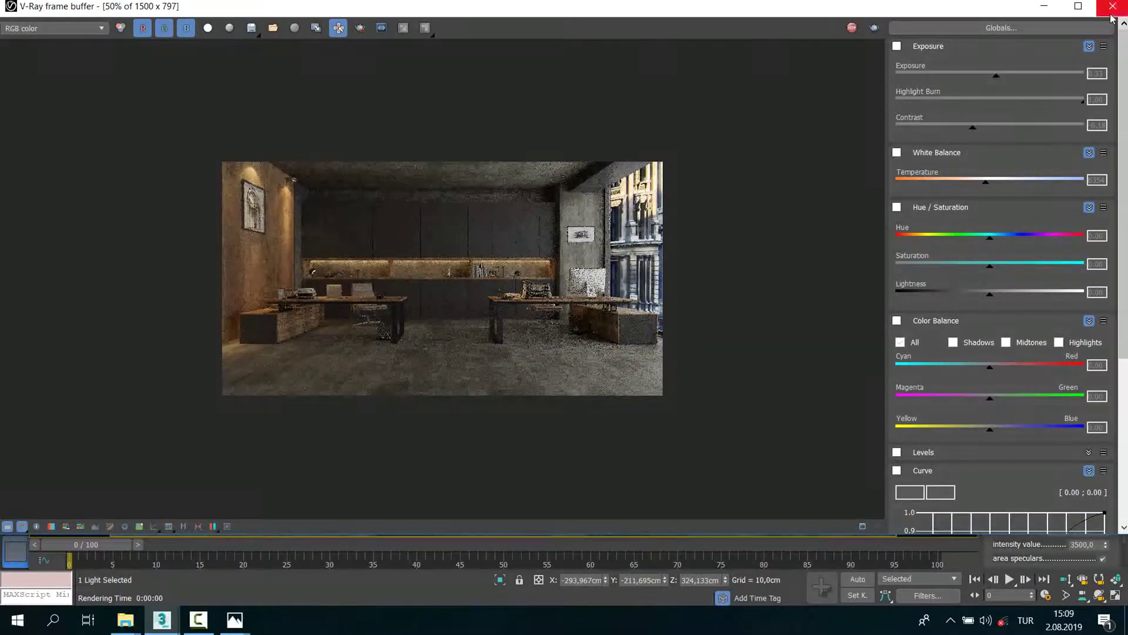
pyautogui.scroll(1, 582, 188)
pyautogui.scroll(-1, 607, 204)
pyautogui.scroll(1, 288, 327)
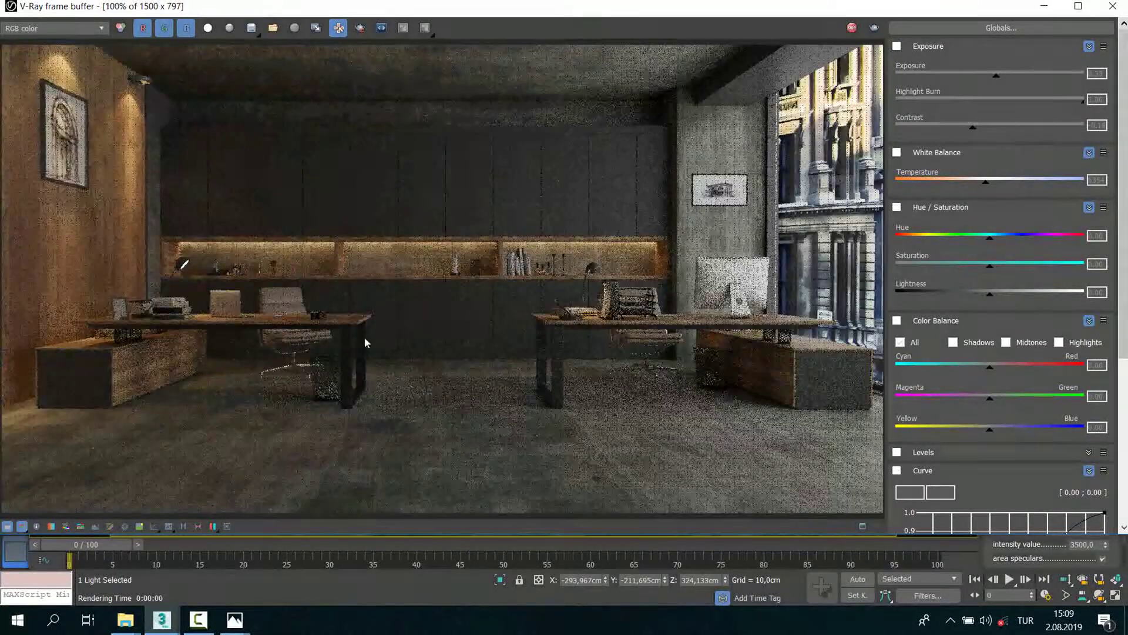
pyautogui.scroll(-2, 999, 294)
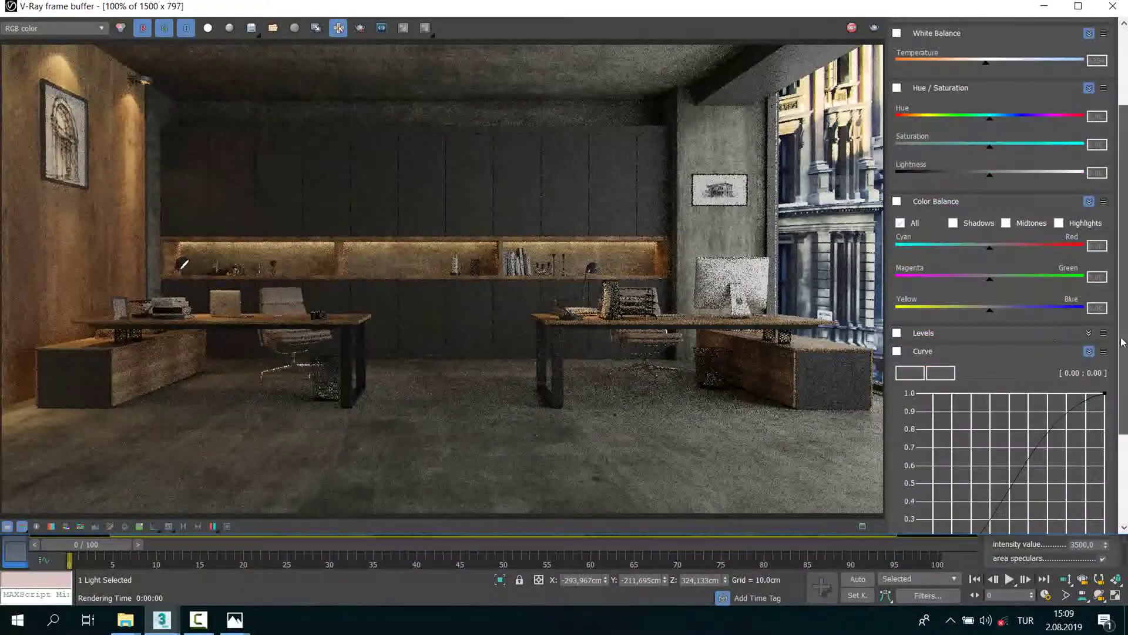
pyautogui.scroll(-1, 432, 318)
pyautogui.scroll(1, 432, 317)
pyautogui.hotkey('shift', 'q')
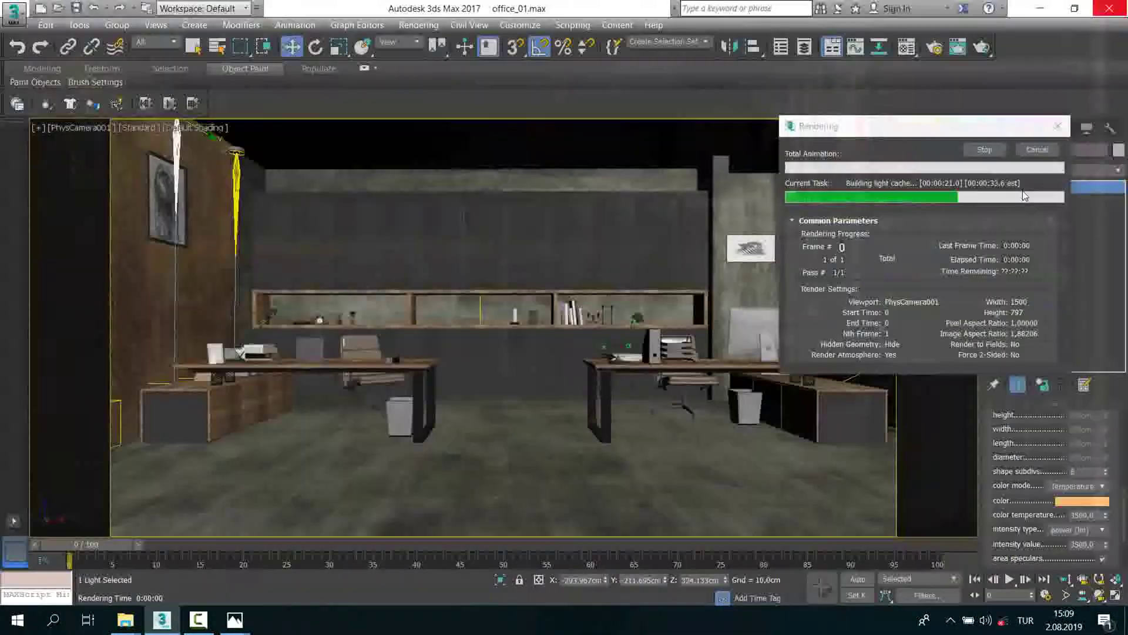
# Step: Cancel the render, switch to a free Perspective view and select Plane002
pyautogui.press('Escape')
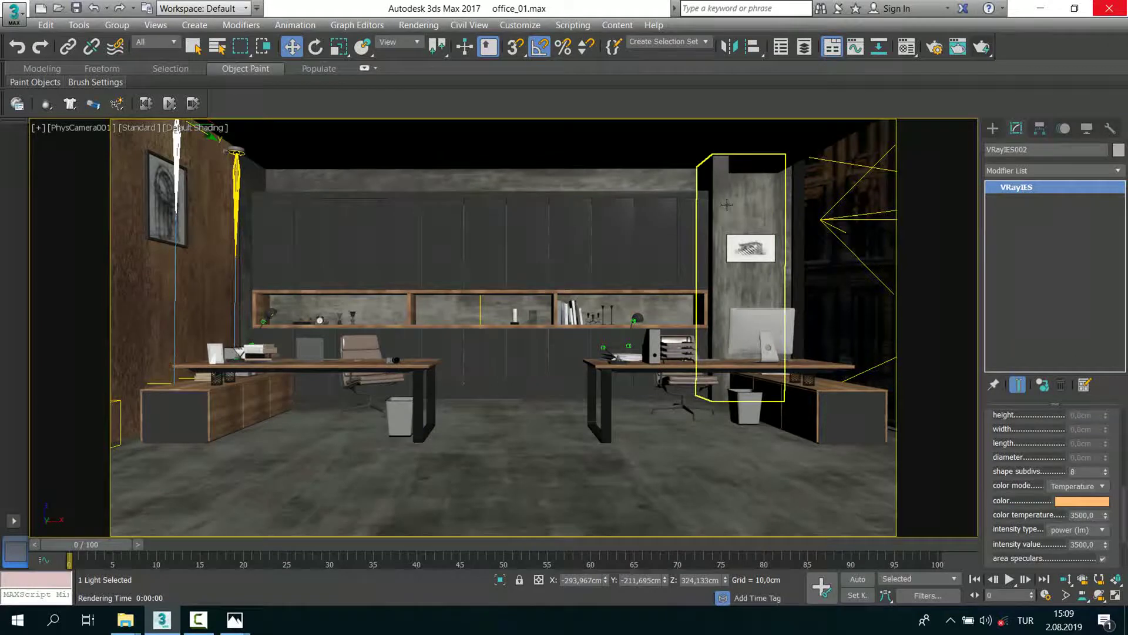
pyautogui.press('p')
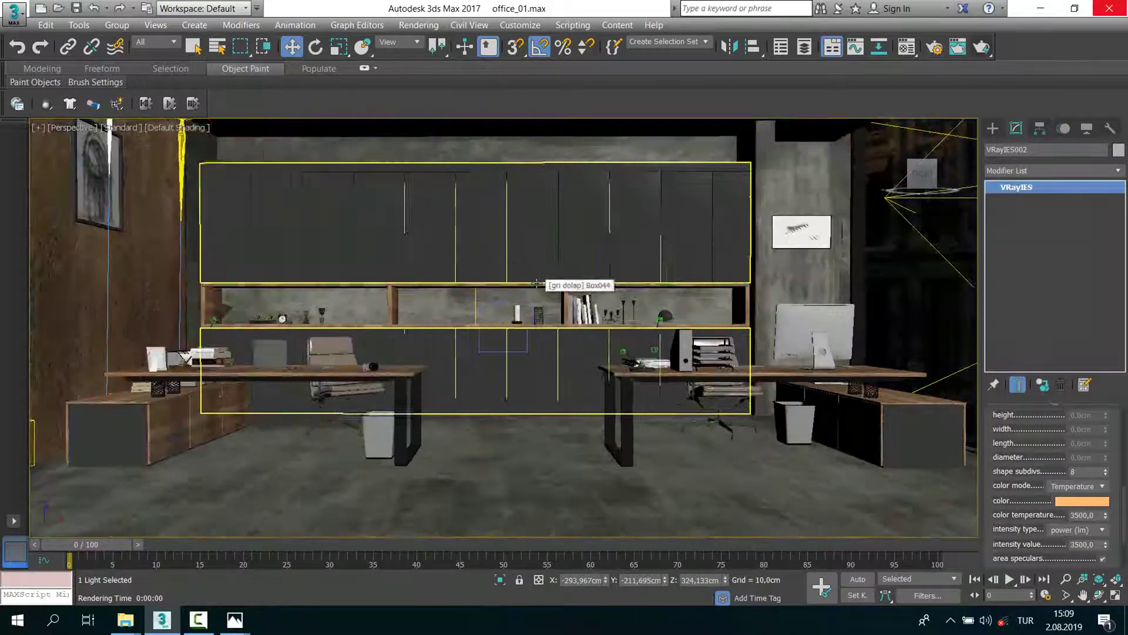
pyautogui.moveTo(537, 283)
pyautogui.keyDown('alt'); pyautogui.mouseDown(button='middle')
pyautogui.moveTo(544, 423)
pyautogui.moveTo(507, 329)
pyautogui.mouseUp(button='middle'); pyautogui.keyUp('alt')
pyautogui.click(507, 311)
pyautogui.rightClick(507, 312)
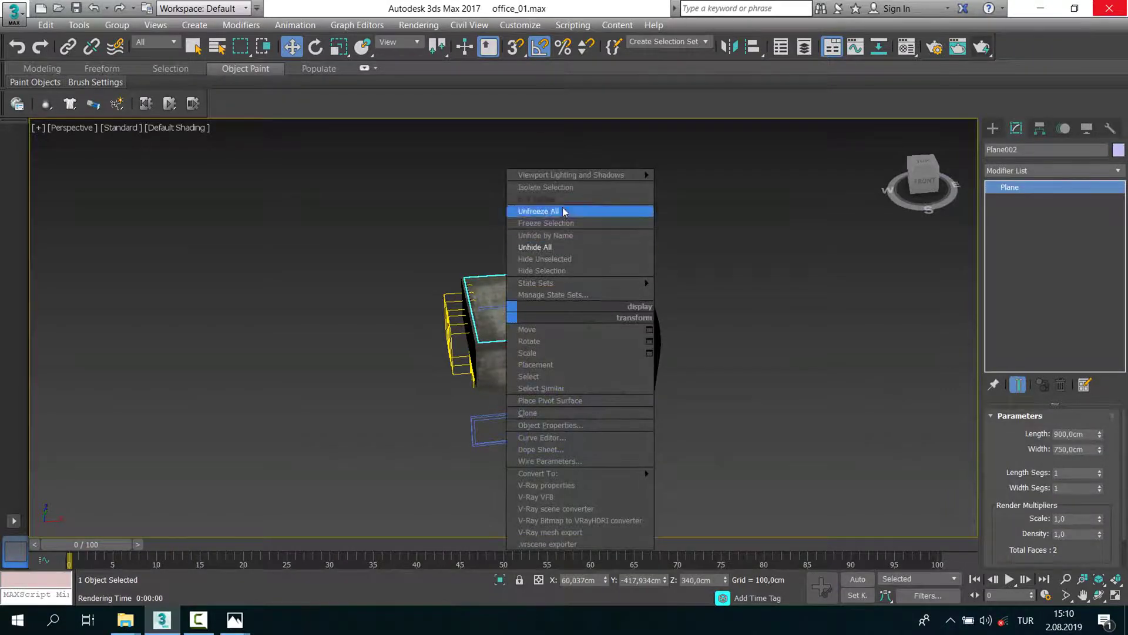
# Step: Isolate Plane002 and show it in a maximized Top view with nothing selected
pyautogui.moveTo(396, 196)
pyautogui.keyDown('alt'); pyautogui.mouseDown(button='middle')
pyautogui.moveTo(418, 297)
pyautogui.moveTo(499, 297)
pyautogui.mouseUp(button='middle'); pyautogui.keyUp('alt')
pyautogui.rightClick(499, 296)
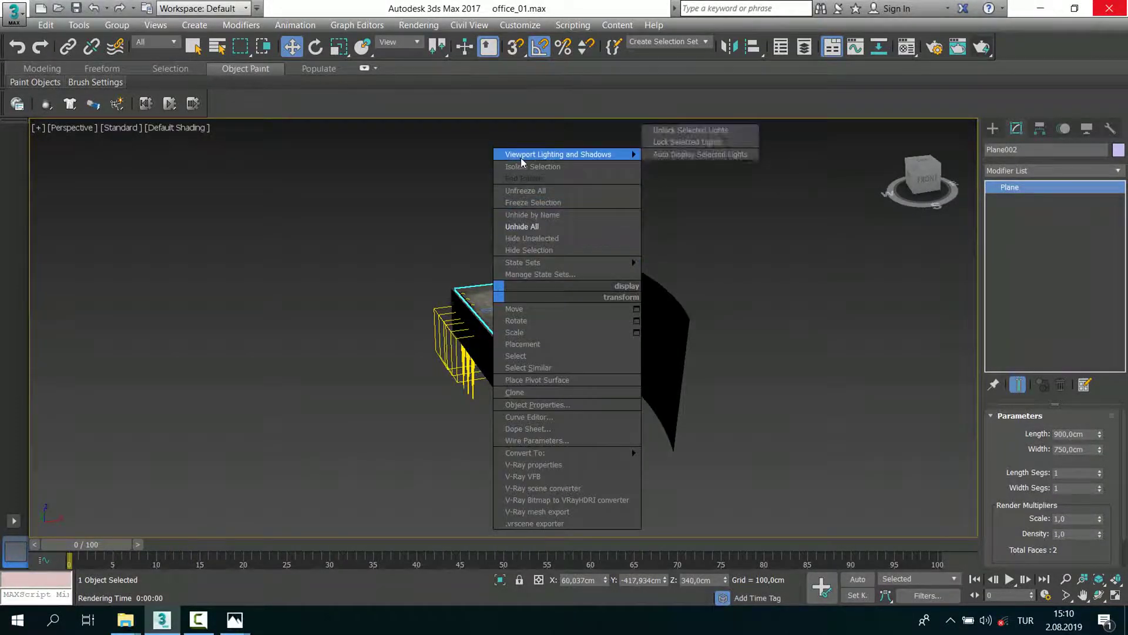
pyautogui.click(522, 166)
pyautogui.hotkey('alt', 'w')
pyautogui.click(164, 237)
pyautogui.hotkey('alt', 'w')
pyautogui.moveTo(164, 238); pyautogui.dragTo(292, 247, button='middle')
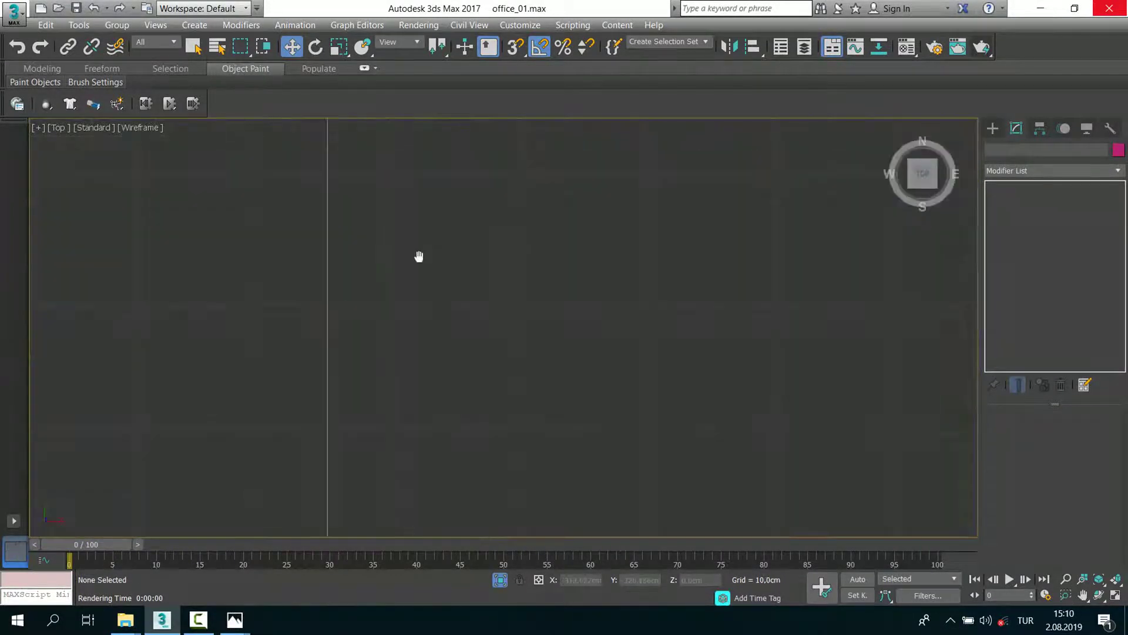
# Step: Select the plane rectangle in the Top view
pyautogui.scroll(-5, 598, 257)
pyautogui.scroll(-2, 594, 265)
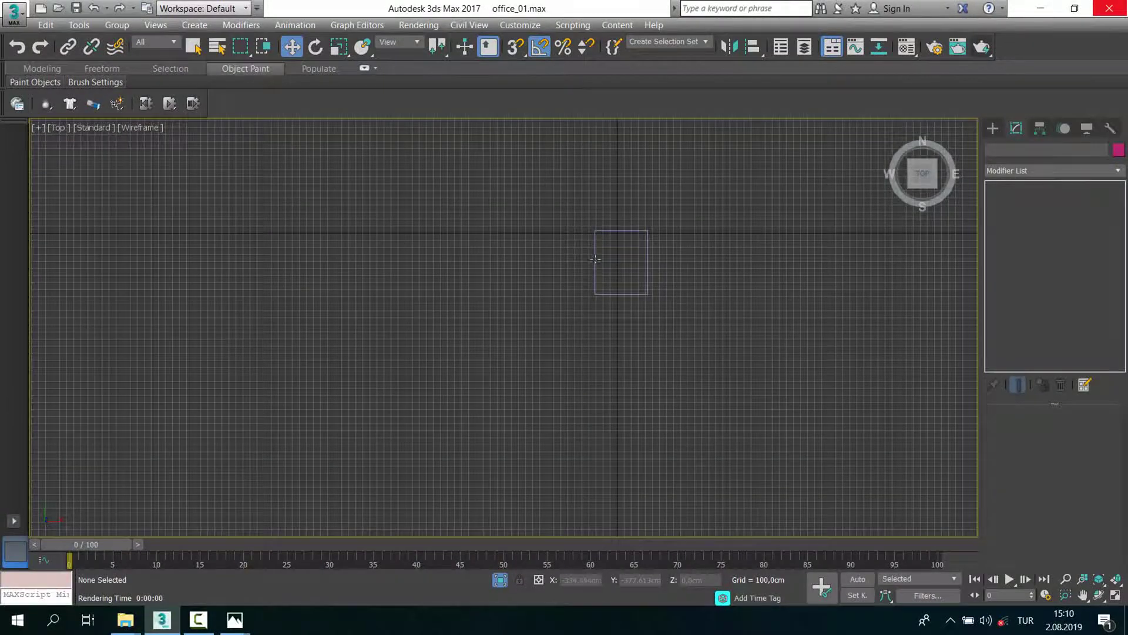
pyautogui.click(596, 259)
pyautogui.scroll(3, 588, 271)
pyautogui.scroll(3, 552, 293)
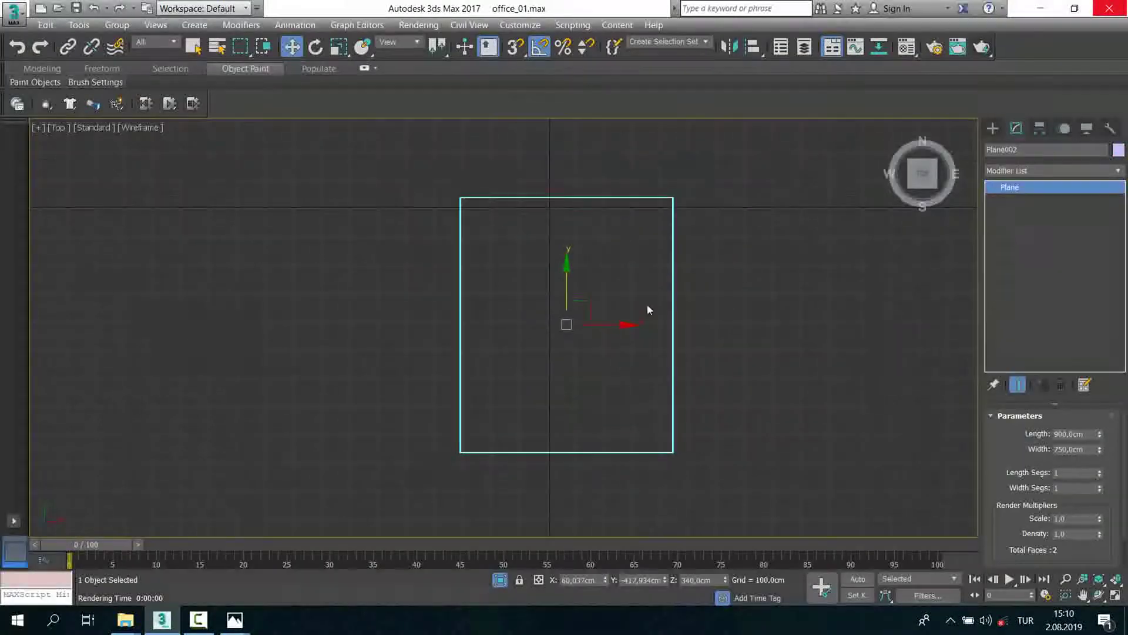
# Step: Start a Line shape with 3D snapping set to Grid Points
pyautogui.click(993, 128)
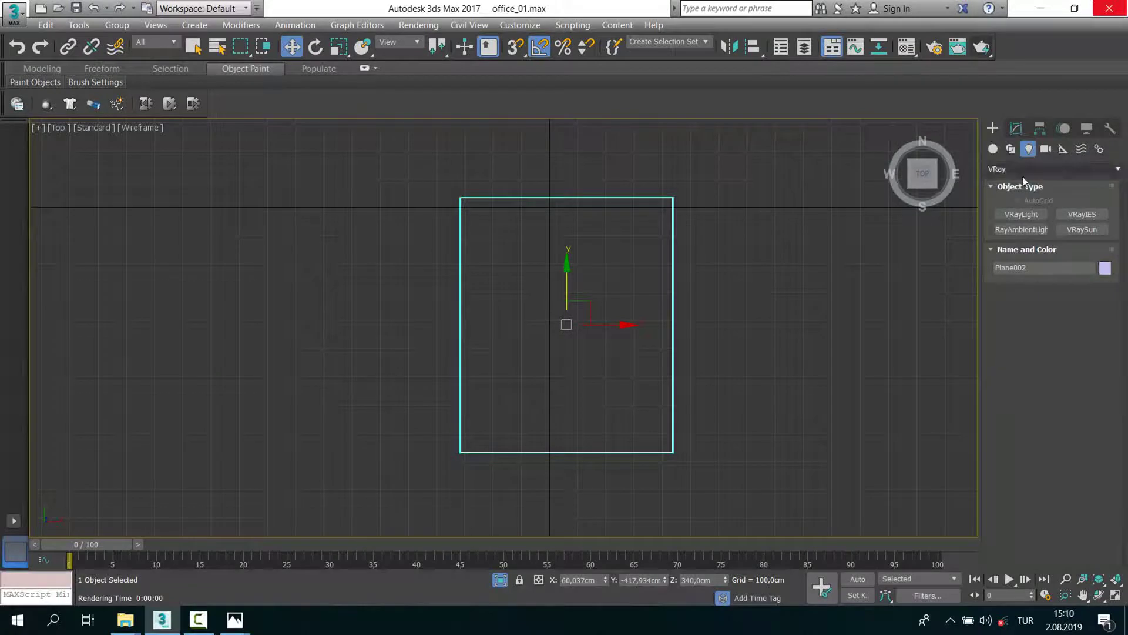
pyautogui.click(1011, 150)
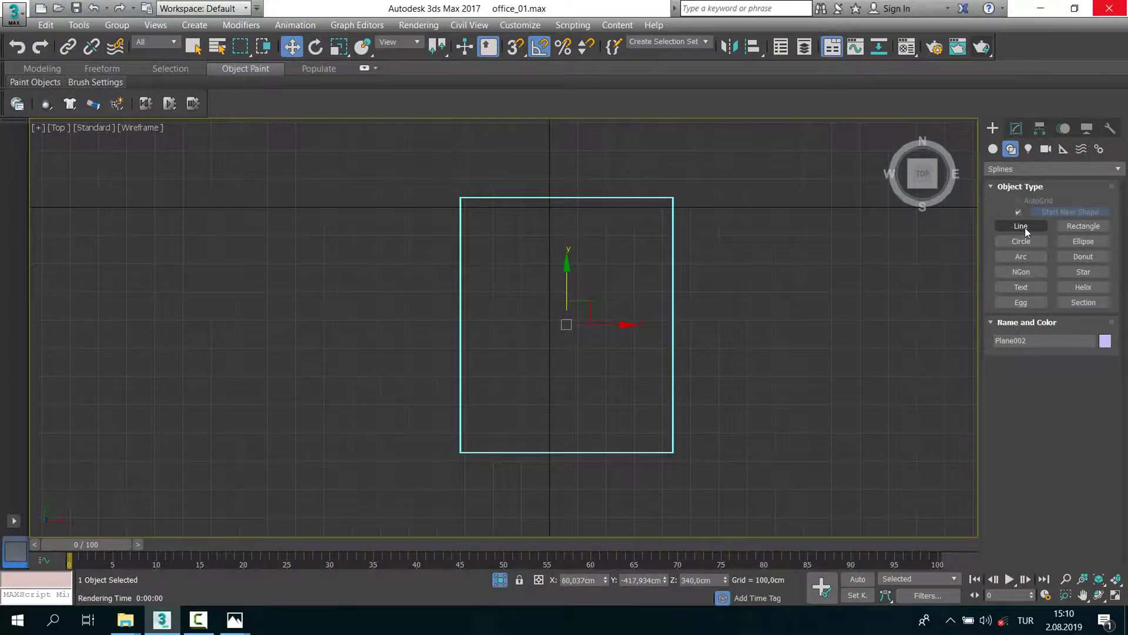
pyautogui.click(1025, 228)
pyautogui.scroll(2, 504, 310)
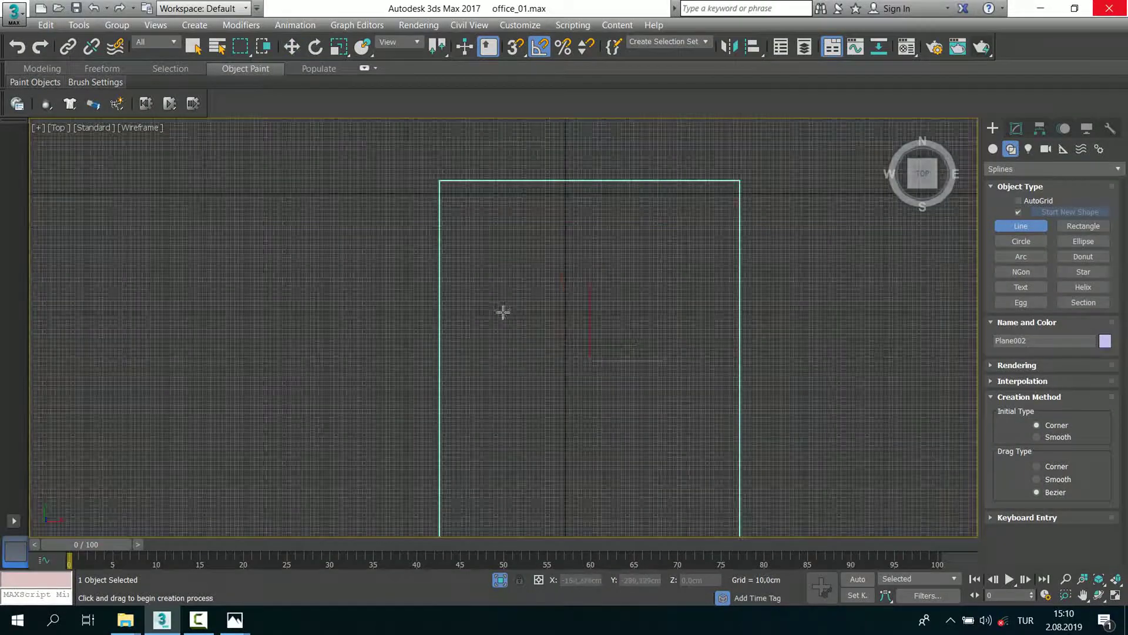
pyautogui.scroll(3, 472, 315)
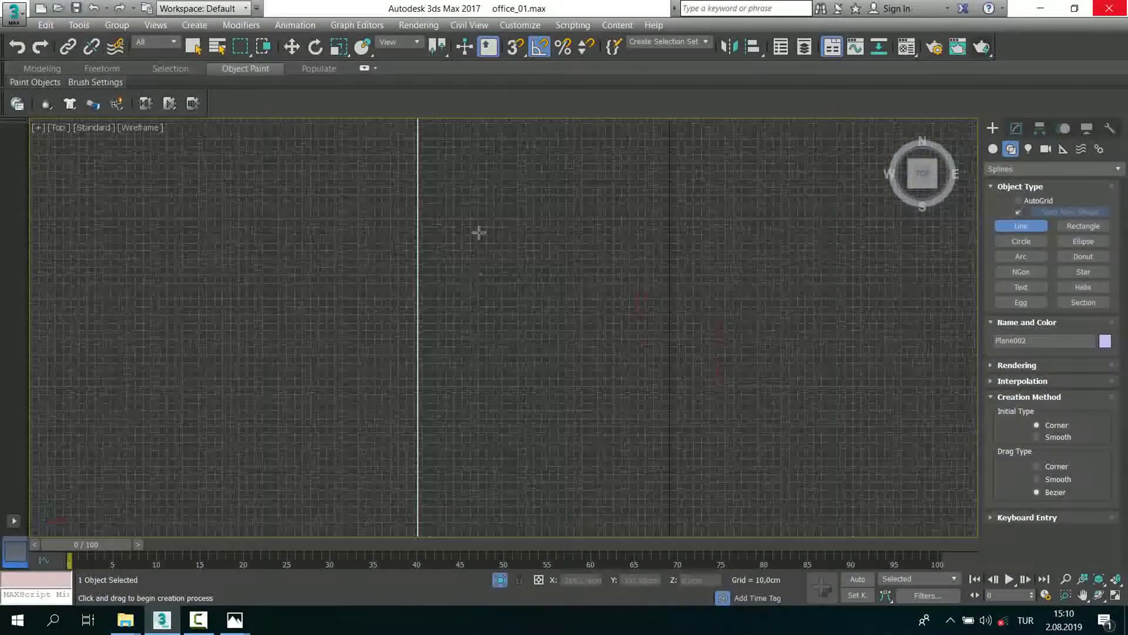
pyautogui.rightClick(514, 49)
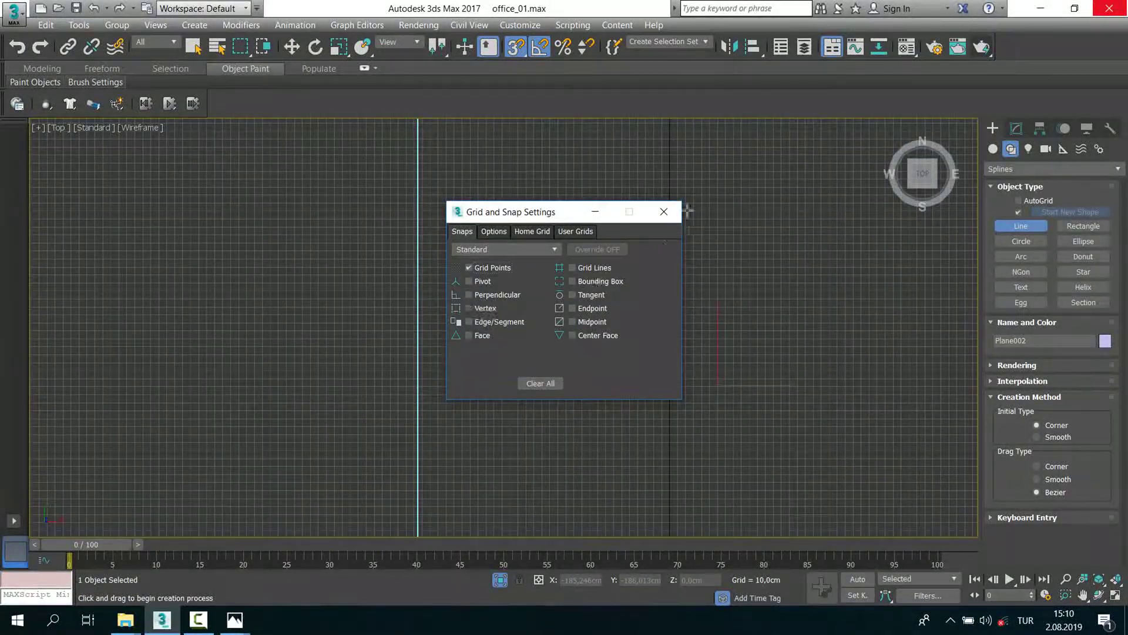
pyautogui.click(663, 211)
pyautogui.click(394, 368)
# Step: Draw a two-segment L-shaped line over the plane and show its editing parameters
pyautogui.click(352, 360)
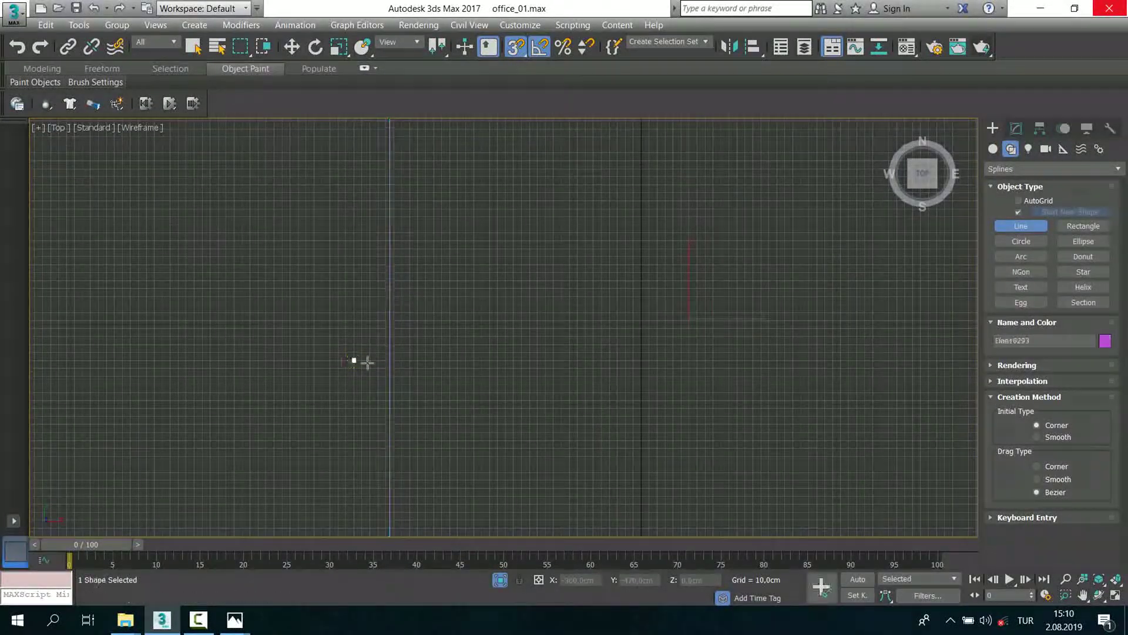
pyautogui.scroll(-2, 531, 362)
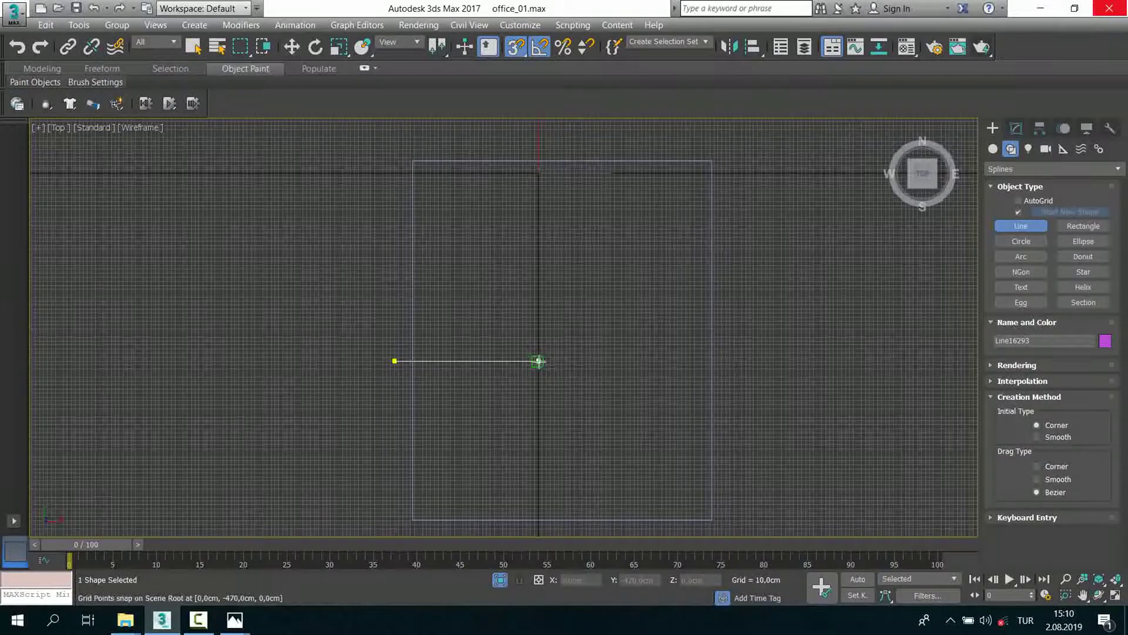
pyautogui.click(549, 139)
pyautogui.rightClick(486, 322)
pyautogui.rightClick(499, 330)
pyautogui.scroll(2, 499, 330)
pyautogui.click(1020, 130)
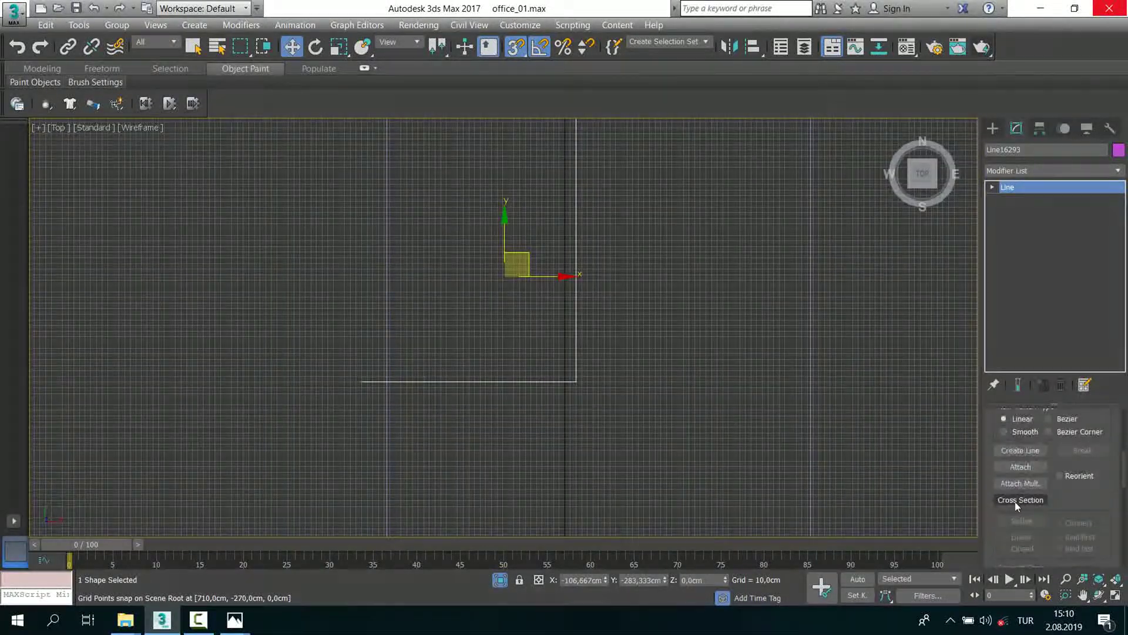
# Step: Switch to Perspective, orbit around the L-shaped line, and expand its Rendering rollout
pyautogui.scroll(-5, 1006, 500)
pyautogui.scroll(3, 1006, 499)
pyautogui.scroll(3, 1023, 471)
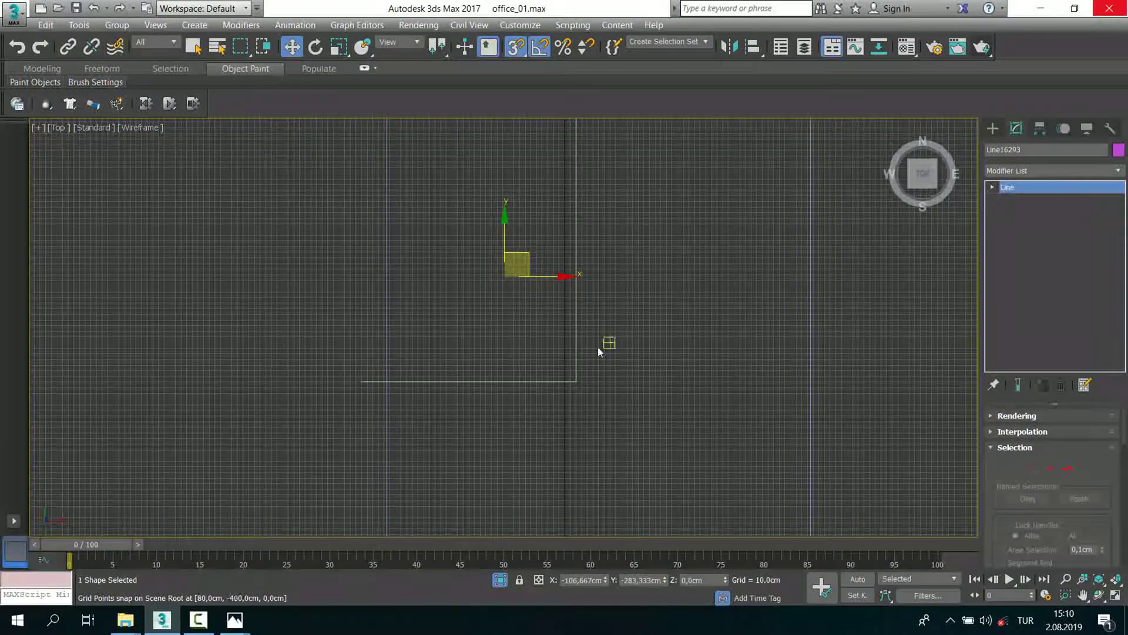
pyautogui.press('p')
pyautogui.moveTo(654, 448)
pyautogui.keyDown('alt'); pyautogui.mouseDown(button='middle')
pyautogui.moveTo(498, 408)
pyautogui.moveTo(657, 451)
pyautogui.mouseUp(button='middle'); pyautogui.keyUp('alt')
pyautogui.click(1012, 416)
pyautogui.keyDown('alt'); pyautogui.moveTo(622, 295); pyautogui.dragTo(509, 84, button='middle'); pyautogui.keyUp('alt')
pyautogui.moveTo(524, 357)
pyautogui.keyDown('alt'); pyautogui.mouseDown(button='middle')
pyautogui.moveTo(801, 456)
pyautogui.moveTo(558, 434)
pyautogui.moveTo(564, 411)
pyautogui.mouseUp(button='middle'); pyautogui.keyUp('alt')
pyautogui.moveTo(1010, 491); pyautogui.dragTo(1001, 566)
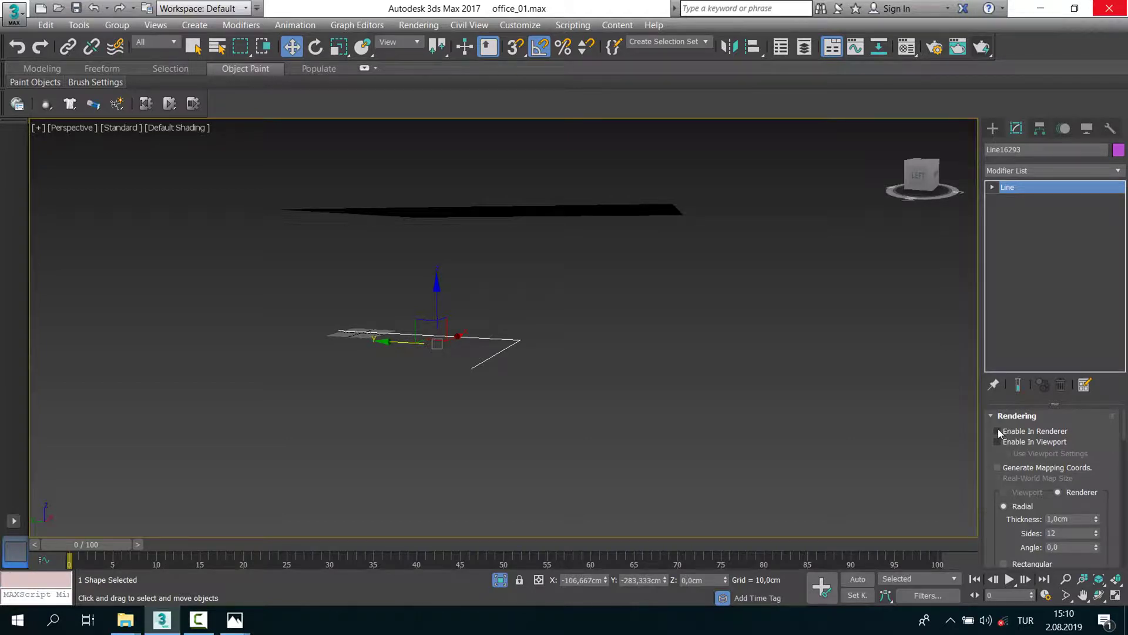
# Step: Enable the line in renderer and viewport, trying a thickness of about 4,09cm
pyautogui.keyDown('alt'); pyautogui.moveTo(403, 423); pyautogui.dragTo(471, 369, button='middle'); pyautogui.keyUp('alt')
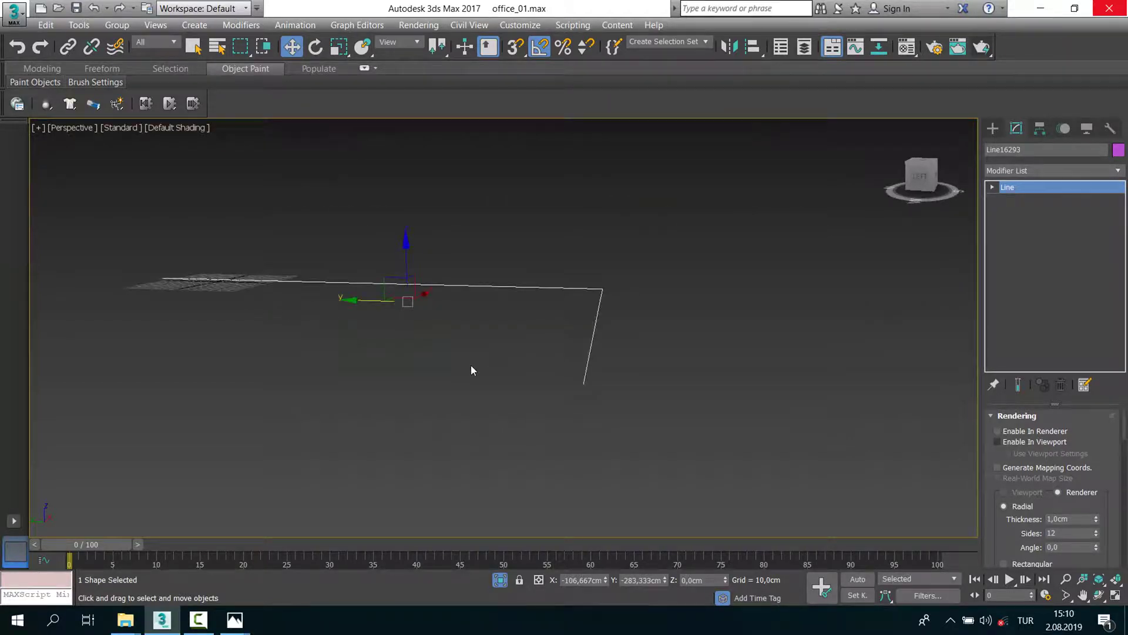
pyautogui.click(1045, 432)
pyautogui.click(1031, 442)
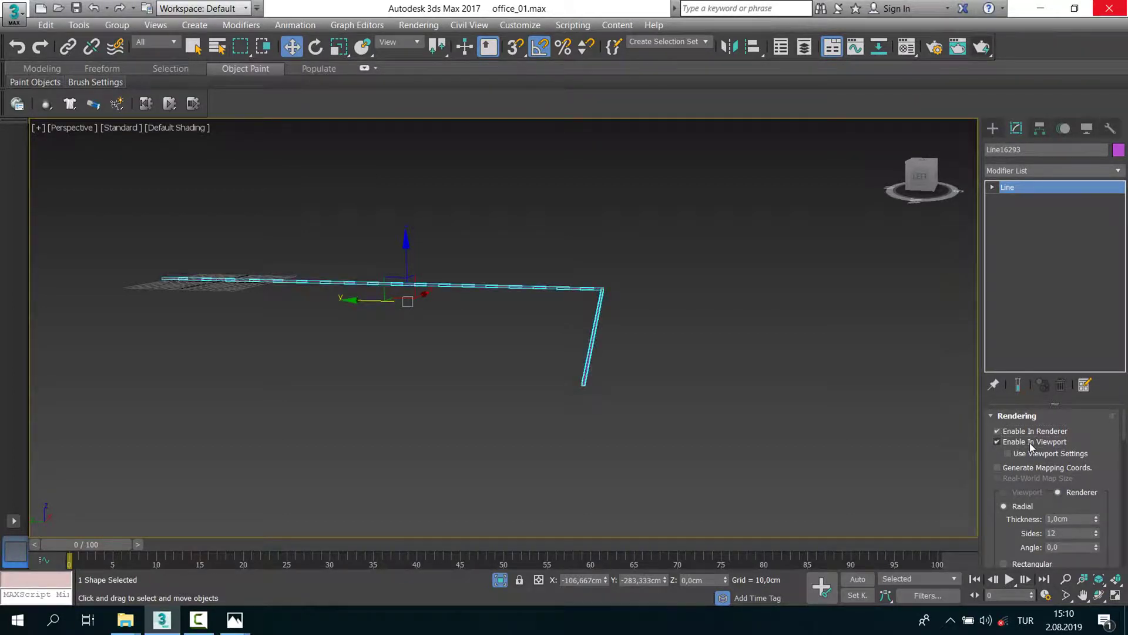
pyautogui.moveTo(566, 411)
pyautogui.keyDown('alt'); pyautogui.mouseDown(button='middle')
pyautogui.moveTo(572, 371)
pyautogui.moveTo(620, 342)
pyautogui.moveTo(611, 338)
pyautogui.moveTo(643, 298)
pyautogui.moveTo(768, 276)
pyautogui.moveTo(753, 308)
pyautogui.moveTo(645, 389)
pyautogui.moveTo(622, 378)
pyautogui.moveTo(608, 406)
pyautogui.moveTo(570, 415)
pyautogui.mouseUp(button='middle'); pyautogui.keyUp('alt')
pyautogui.scroll(4, 606, 405)
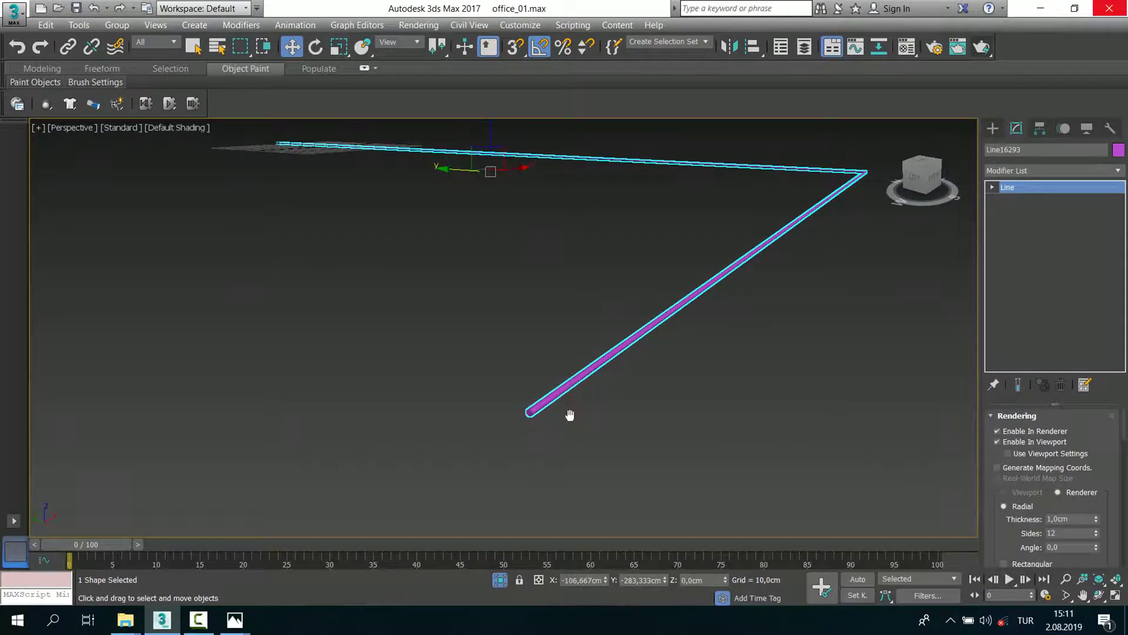
pyautogui.moveTo(1097, 522); pyautogui.dragTo(856, 355)
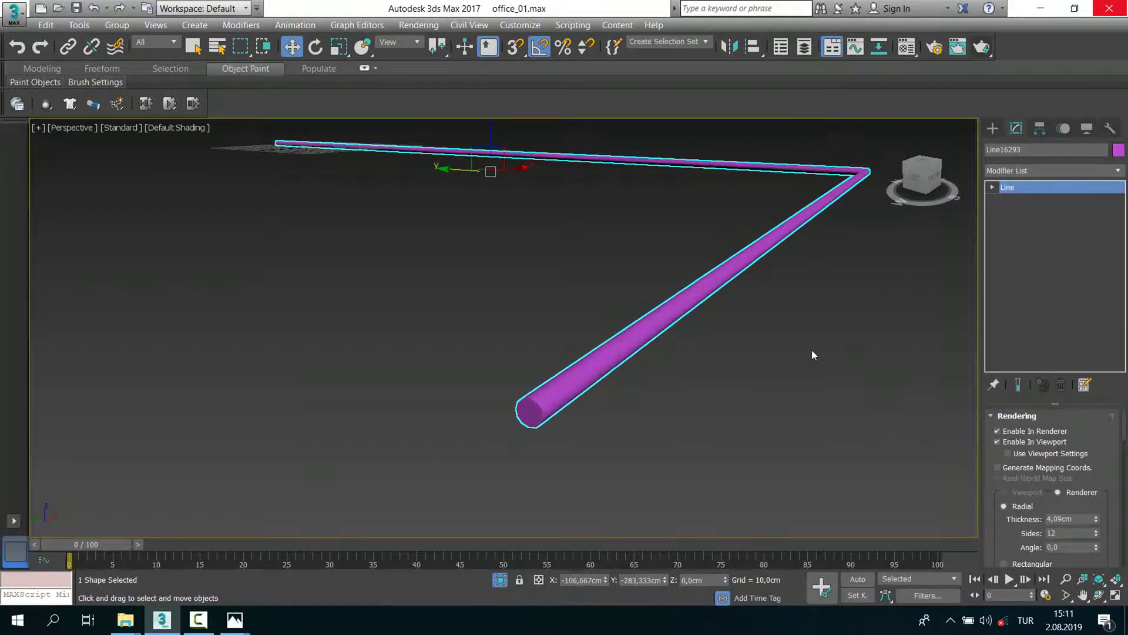
pyautogui.scroll(-3, 857, 355)
pyautogui.keyDown('alt'); pyautogui.moveTo(646, 412); pyautogui.dragTo(607, 435, button='middle'); pyautogui.keyUp('alt')
pyautogui.scroll(5, 608, 435)
pyautogui.moveTo(1011, 519); pyautogui.dragTo(1011, 474)
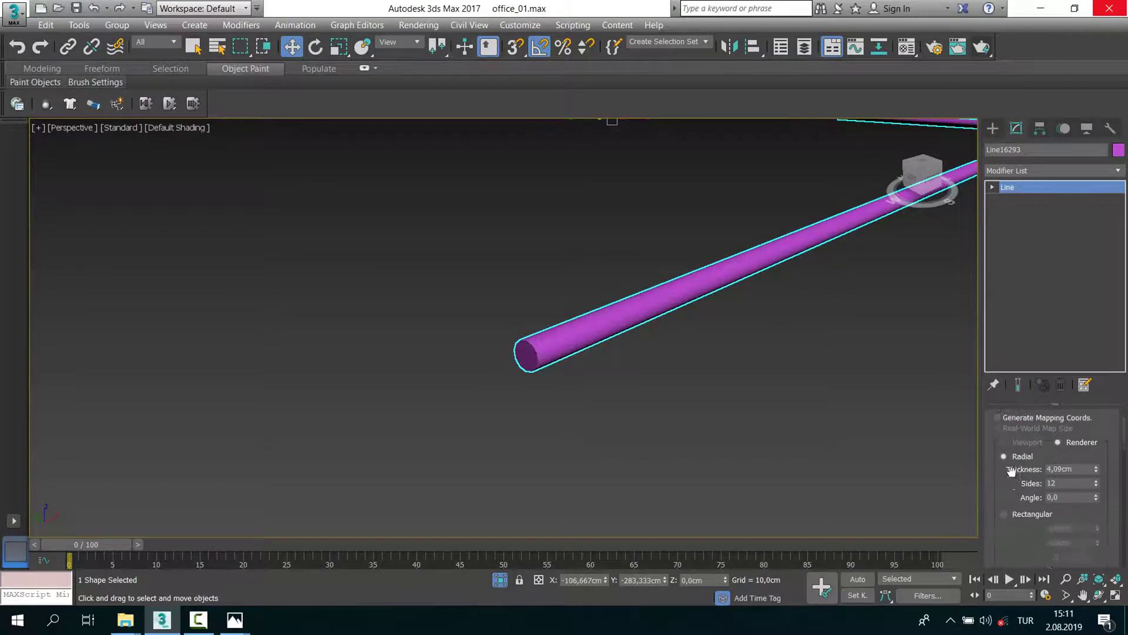
# Step: Make the line a Radial tube 5 cm thick, with Edged Faces shown
pyautogui.click(1016, 513)
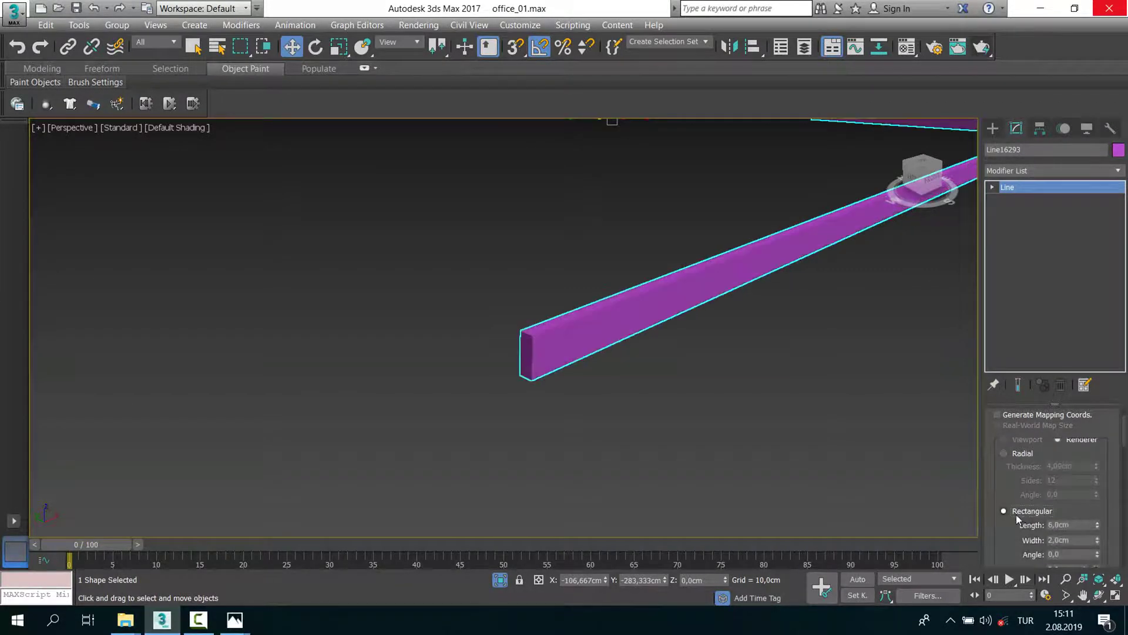
pyautogui.click(1005, 454)
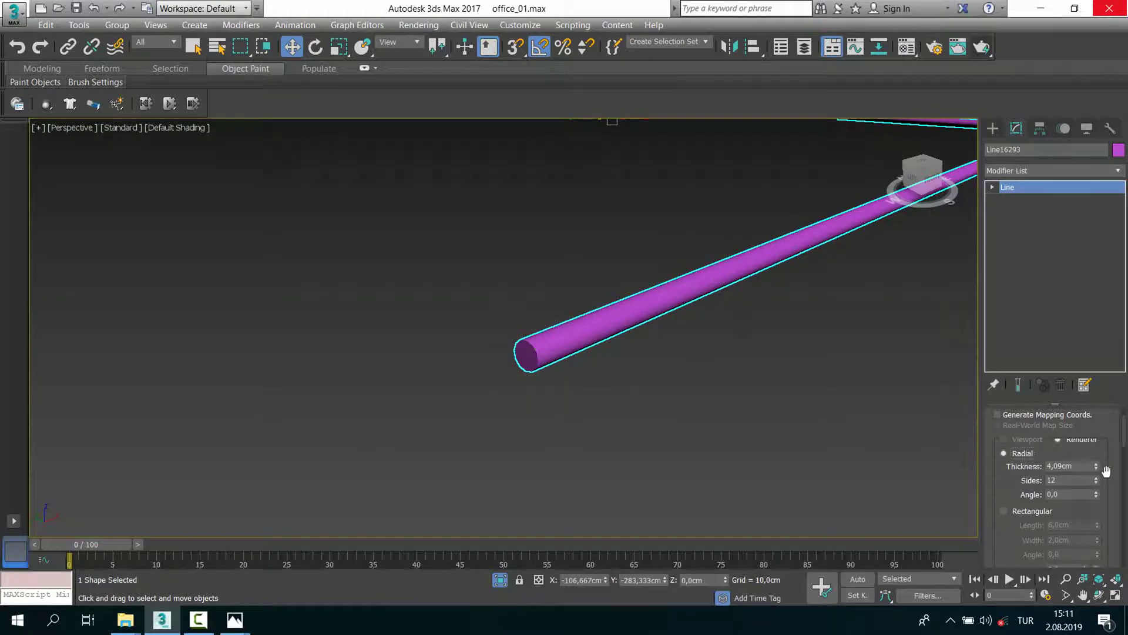
pyautogui.press('F4')
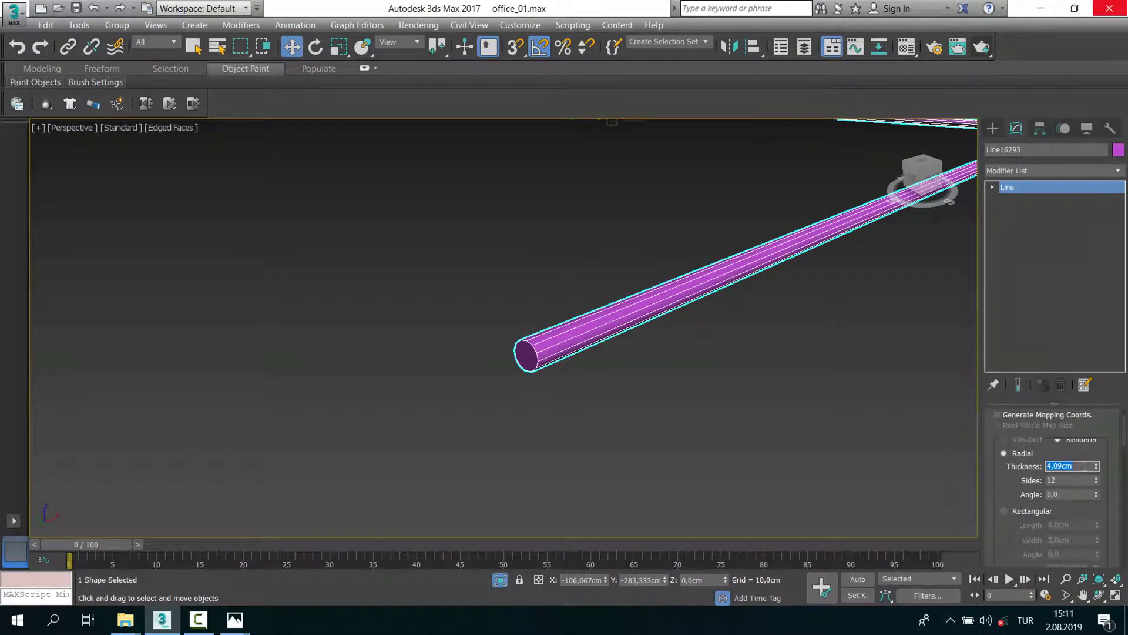
pyautogui.write('5')
pyautogui.press('Return')
pyautogui.scroll(-5, 823, 400)
pyautogui.scroll(-2, 768, 394)
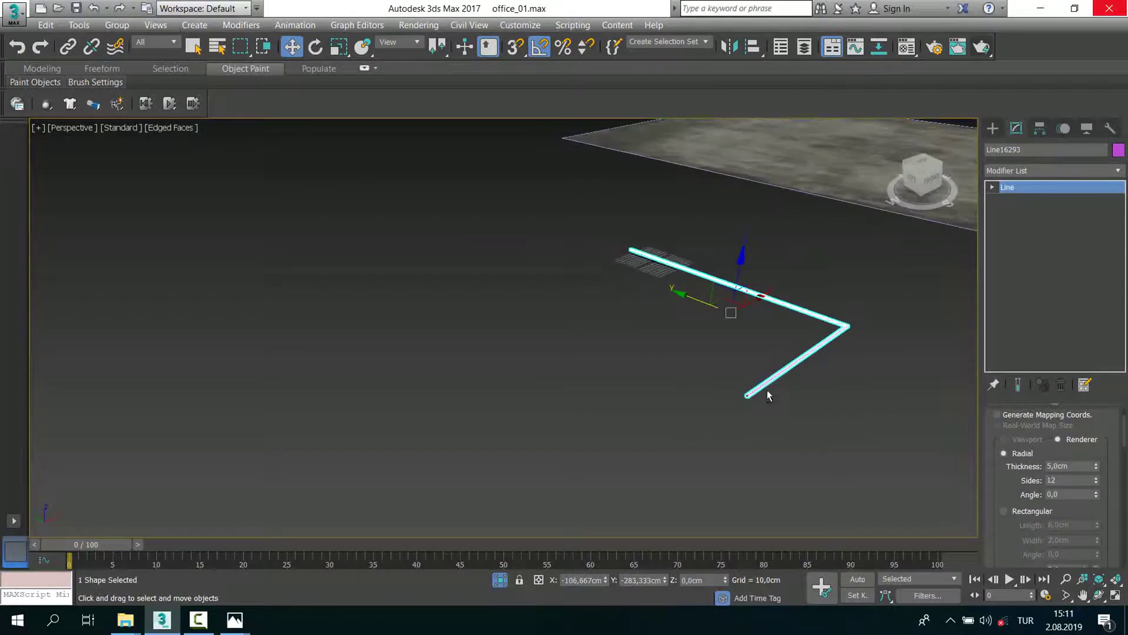
# Step: Unhide all objects and raise the tube to ceiling height in the Front view
pyautogui.rightClick(782, 357)
pyautogui.click(791, 242)
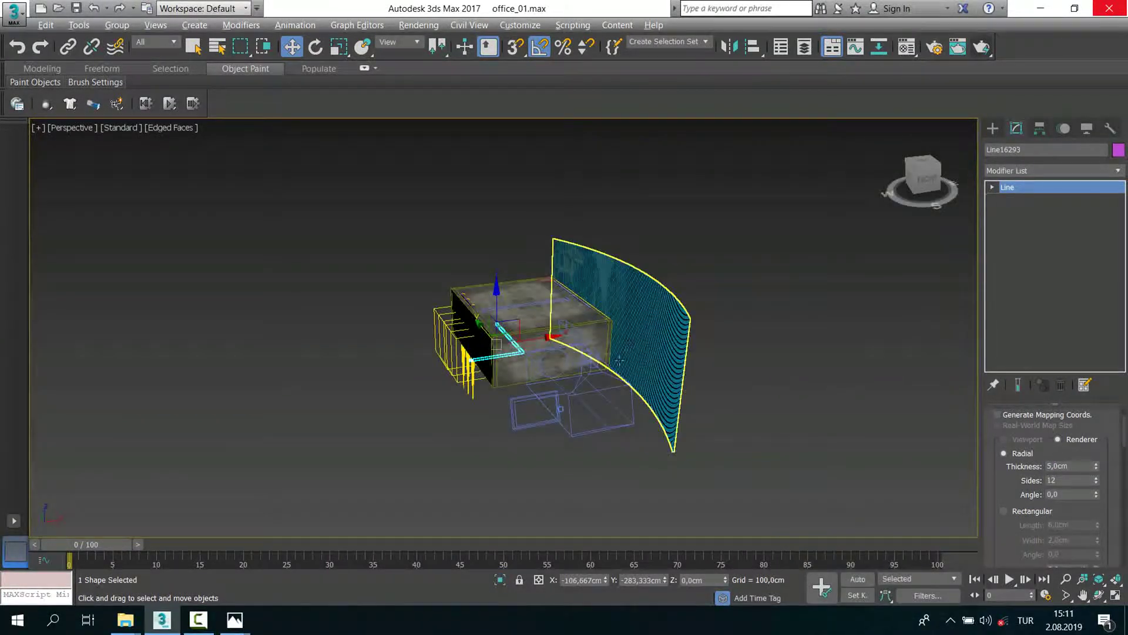
pyautogui.hotkey('alt', 'w')
pyautogui.hotkey('alt', 'w')
pyautogui.scroll(3, 657, 252)
pyautogui.scroll(2, 655, 274)
pyautogui.scroll(-3, 645, 247)
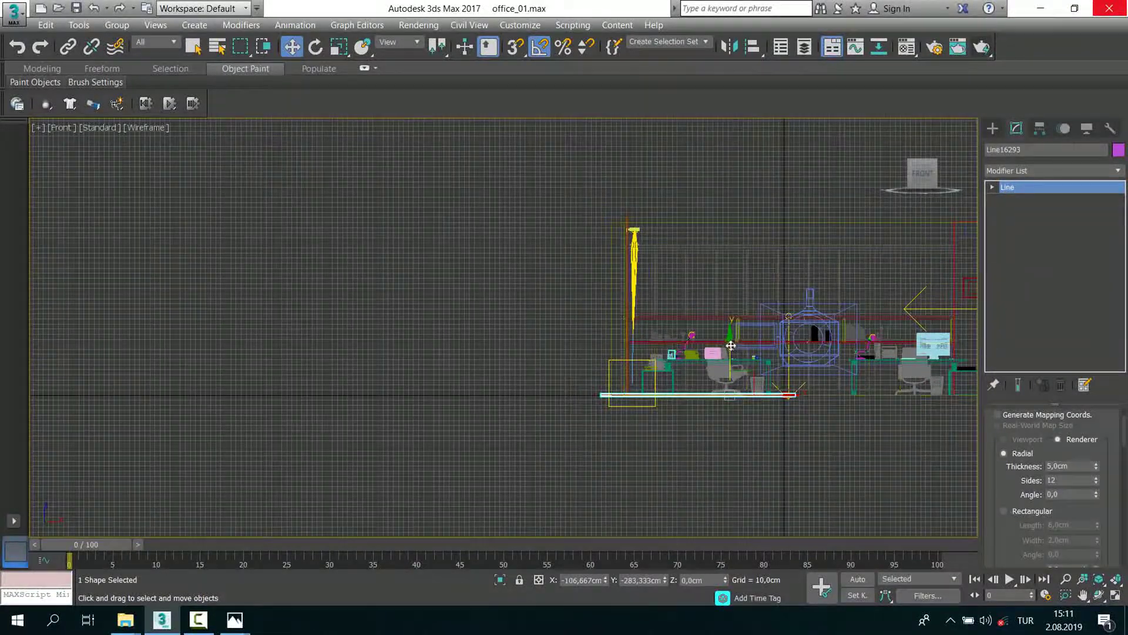
pyautogui.moveTo(737, 248); pyautogui.dragTo(745, 182)
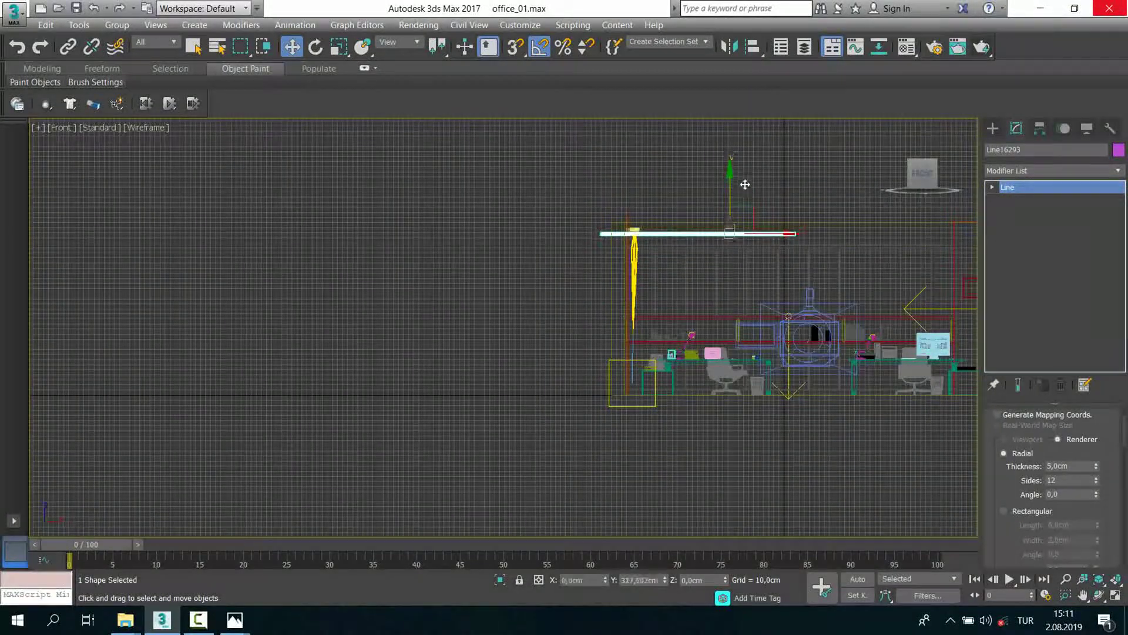
# Step: In the PhysCamera001 view with safe frame, select the tube and set thickness to 8 cm
pyautogui.hotkey('alt', 'w')
pyautogui.middleClick(786, 453)
pyautogui.hotkey('alt', 'w')
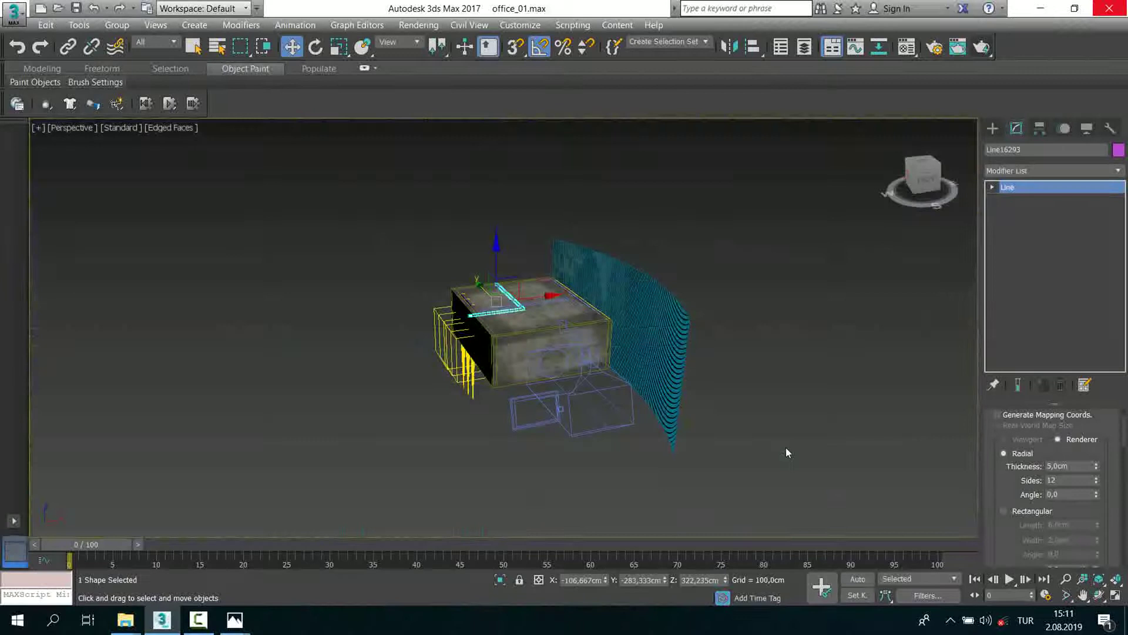
pyautogui.press('c')
pyautogui.hotkey('shift', 'f')
pyautogui.click(484, 406)
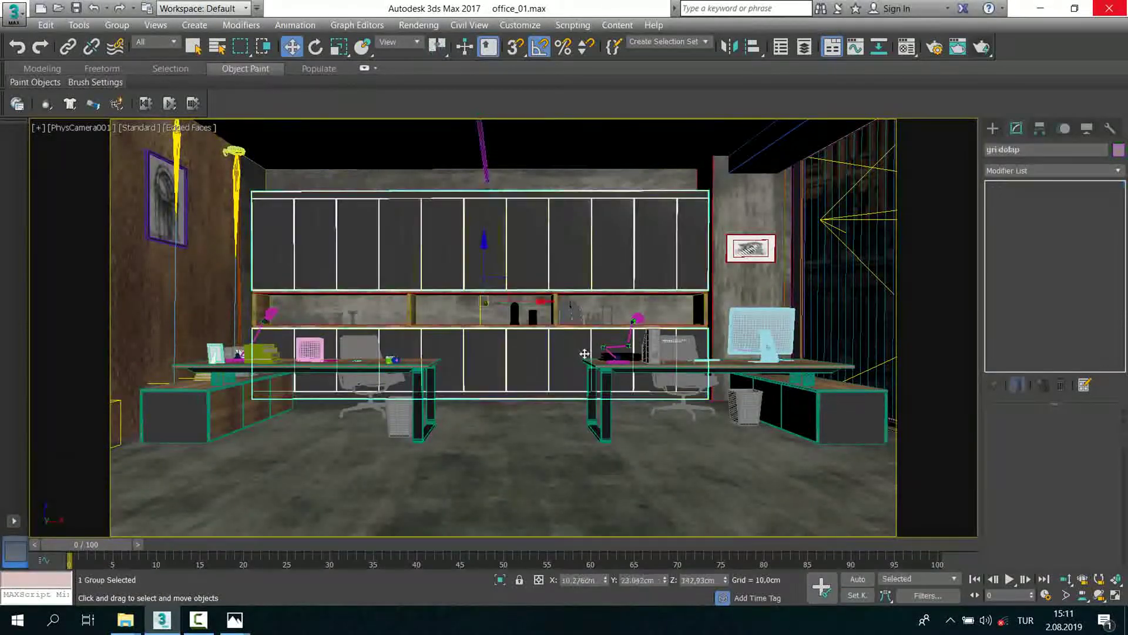
pyautogui.click(494, 435)
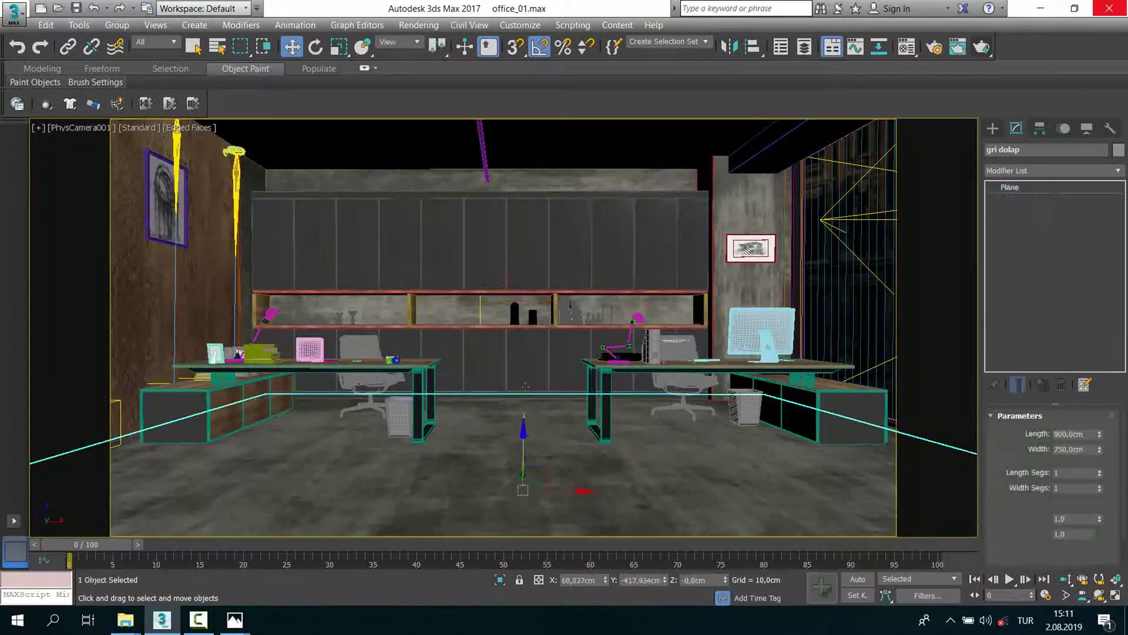
pyautogui.click(484, 156)
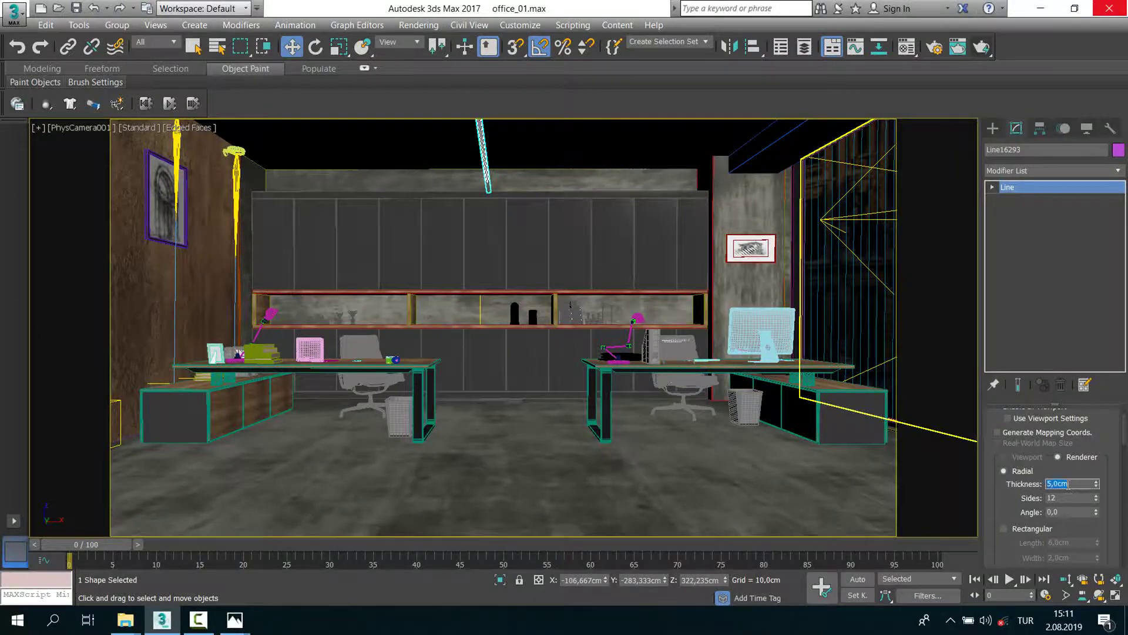
pyautogui.write('8')
pyautogui.press('Return')
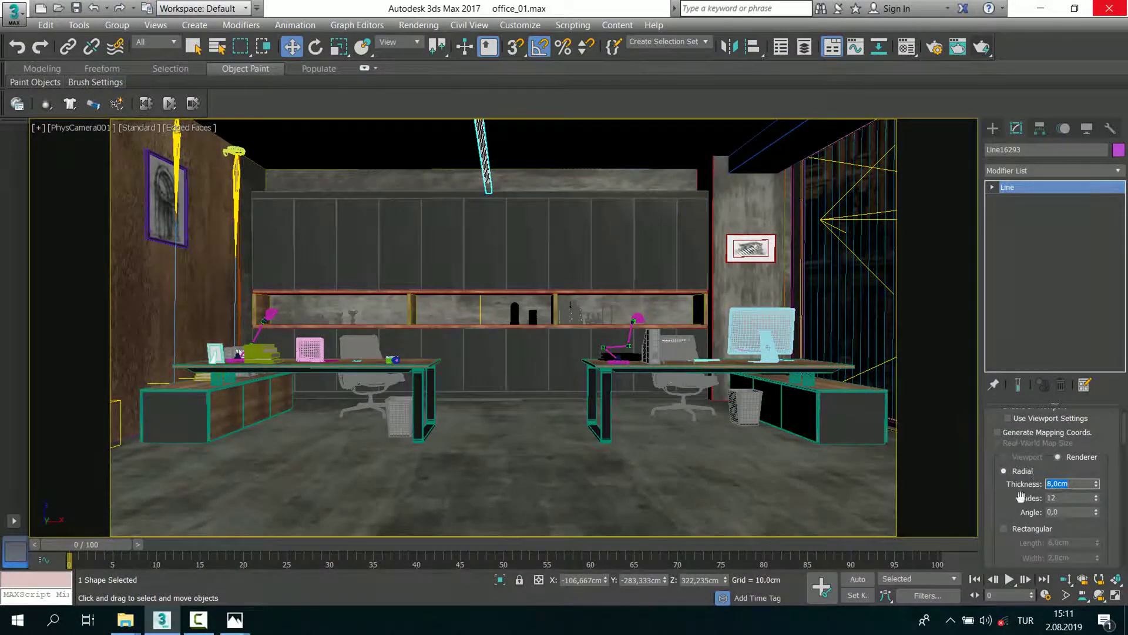
pyautogui.hotkey('alt', 'w')
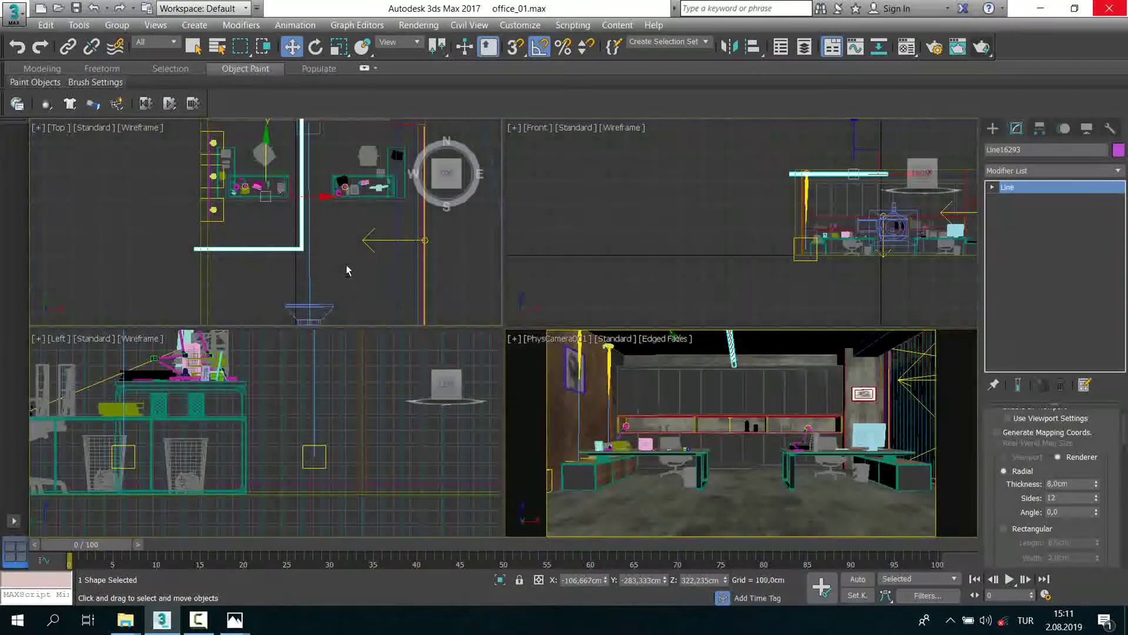
# Step: In Vertex mode, pull the tube's bottom-arm vertices upward in the Top view
pyautogui.hotkey('alt', 'w')
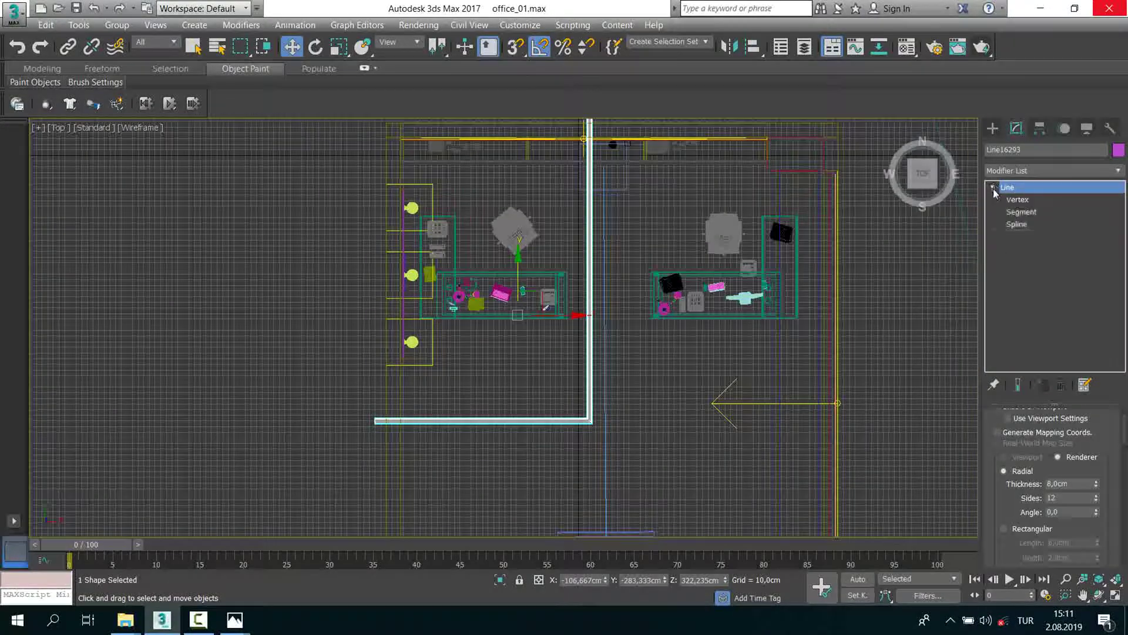
pyautogui.click(1017, 201)
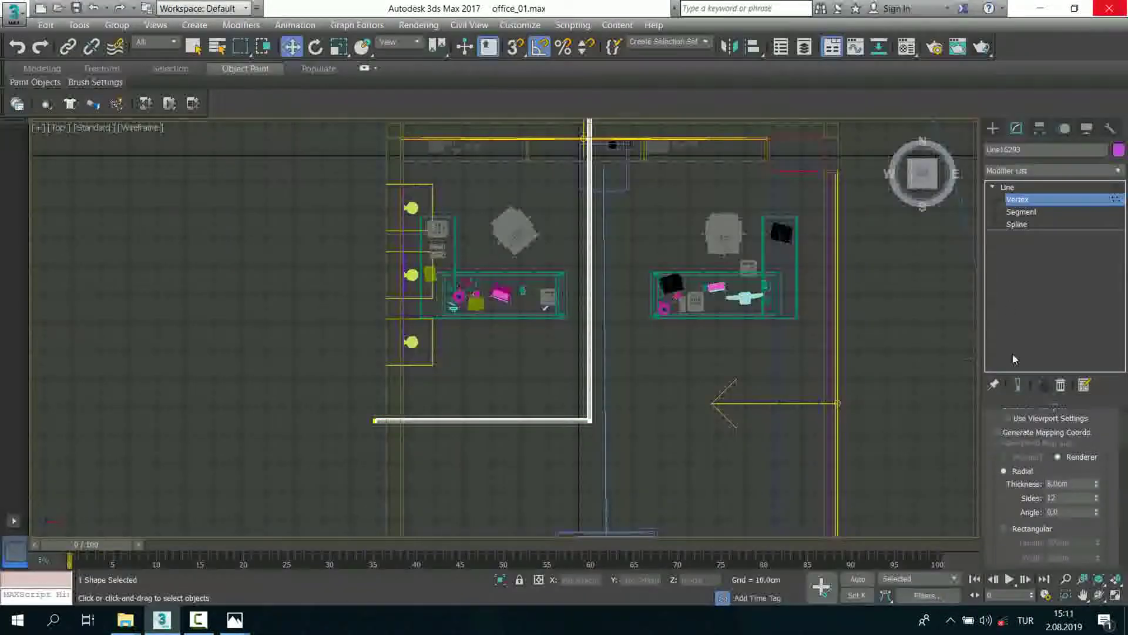
pyautogui.scroll(2, 1001, 426)
pyautogui.click(1000, 418)
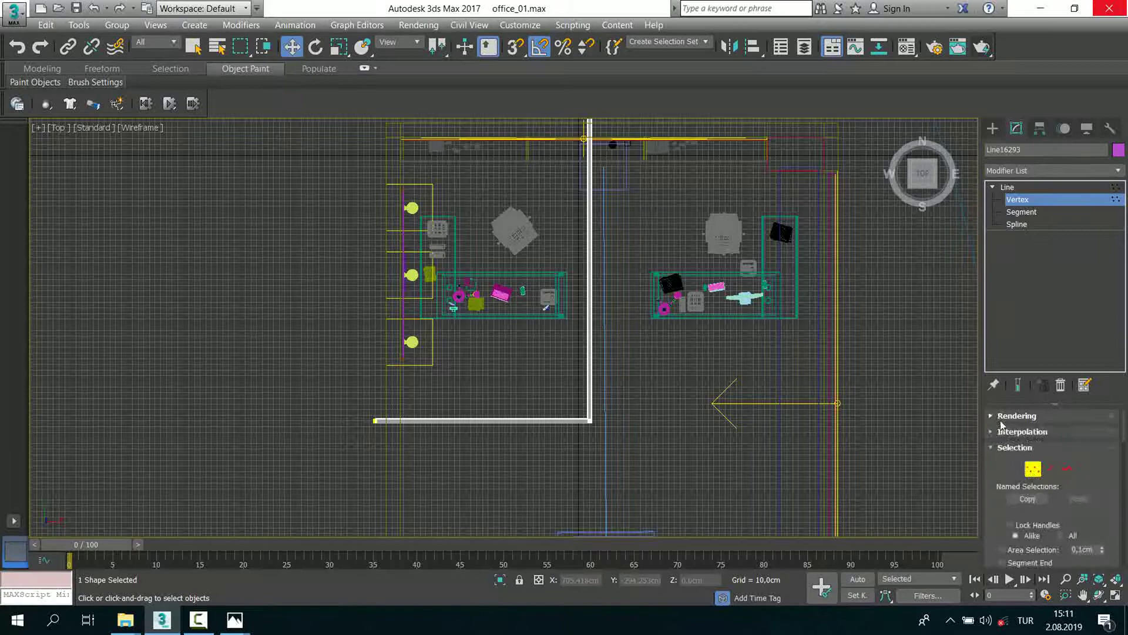
pyautogui.moveTo(575, 398); pyautogui.dragTo(571, 425, button='middle')
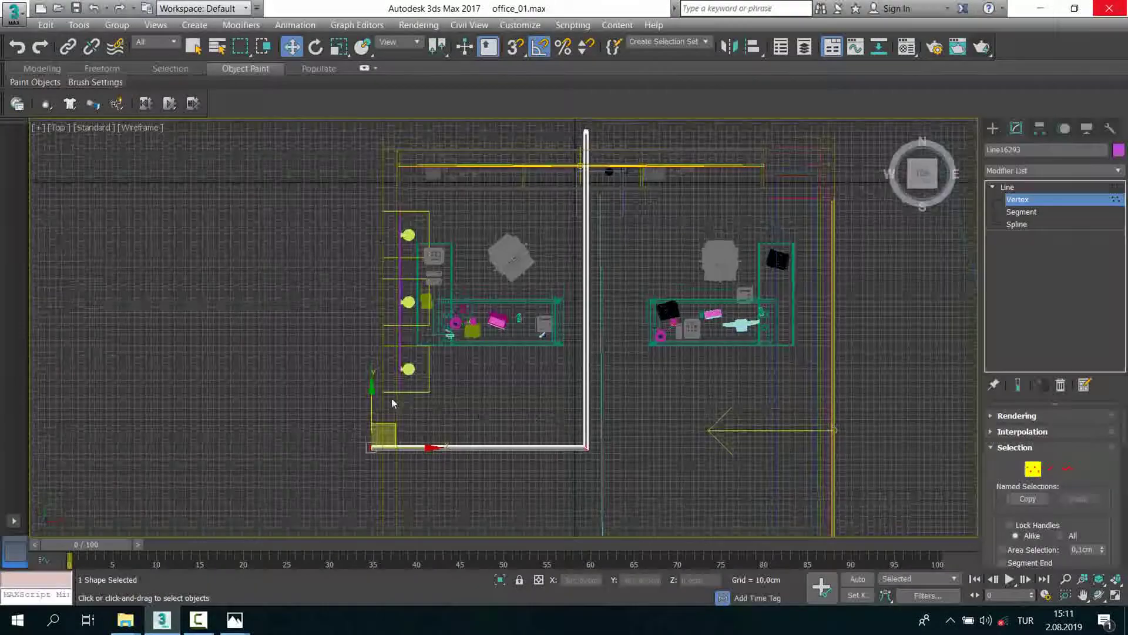
pyautogui.moveTo(372, 391); pyautogui.dragTo(376, 289)
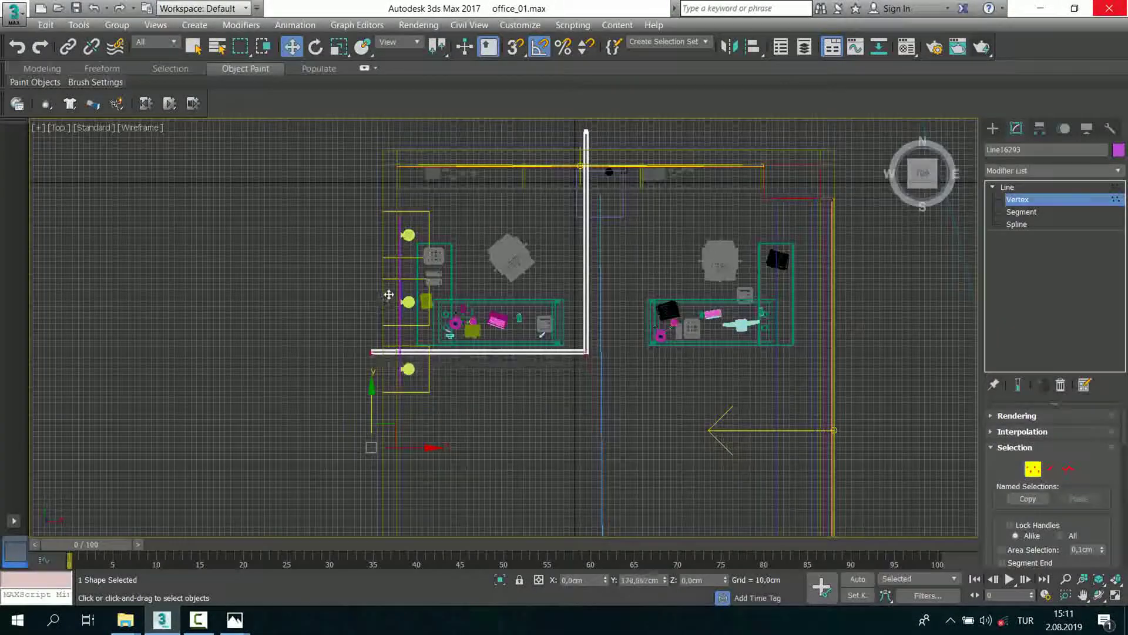
pyautogui.hotkey('alt', 'w')
pyautogui.moveTo(252, 221); pyautogui.dragTo(253, 243, button='middle')
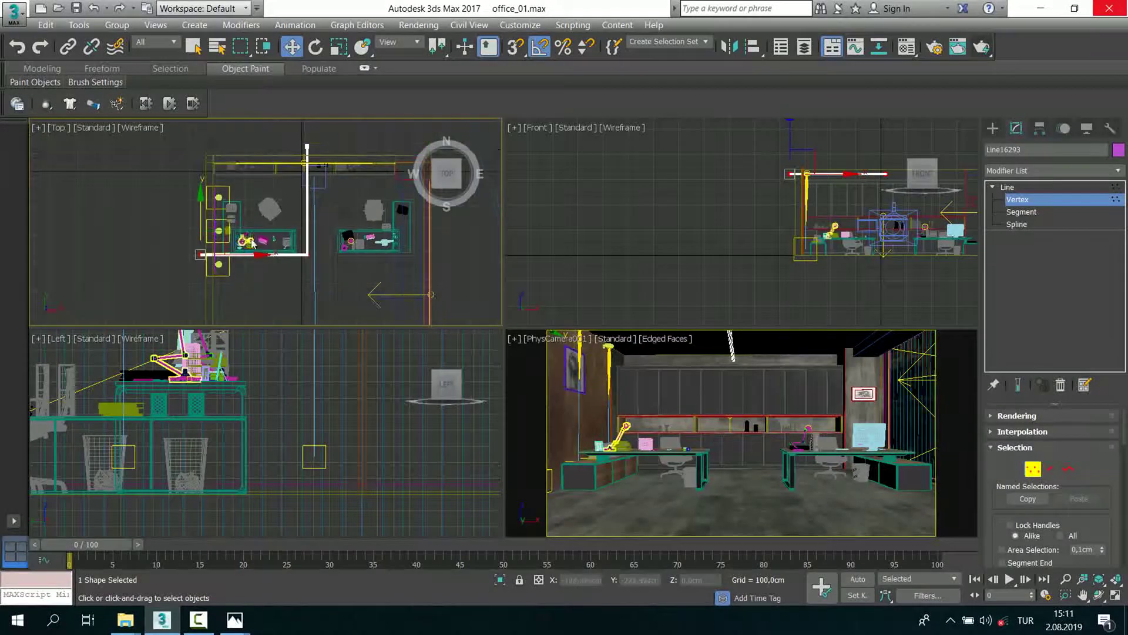
pyautogui.moveTo(199, 214); pyautogui.dragTo(201, 168)
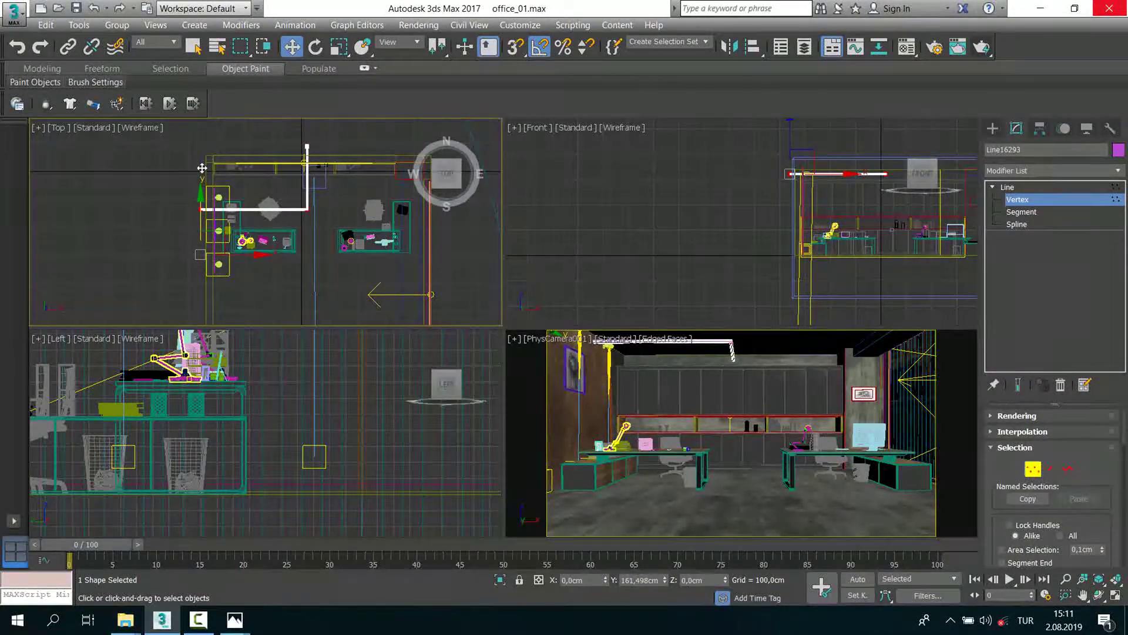
pyautogui.moveTo(202, 169); pyautogui.dragTo(235, 215, button='middle')
# Step: Shift the L's corner vertex left and check the tube in the camera view
pyautogui.click(346, 256)
pyautogui.click(273, 161)
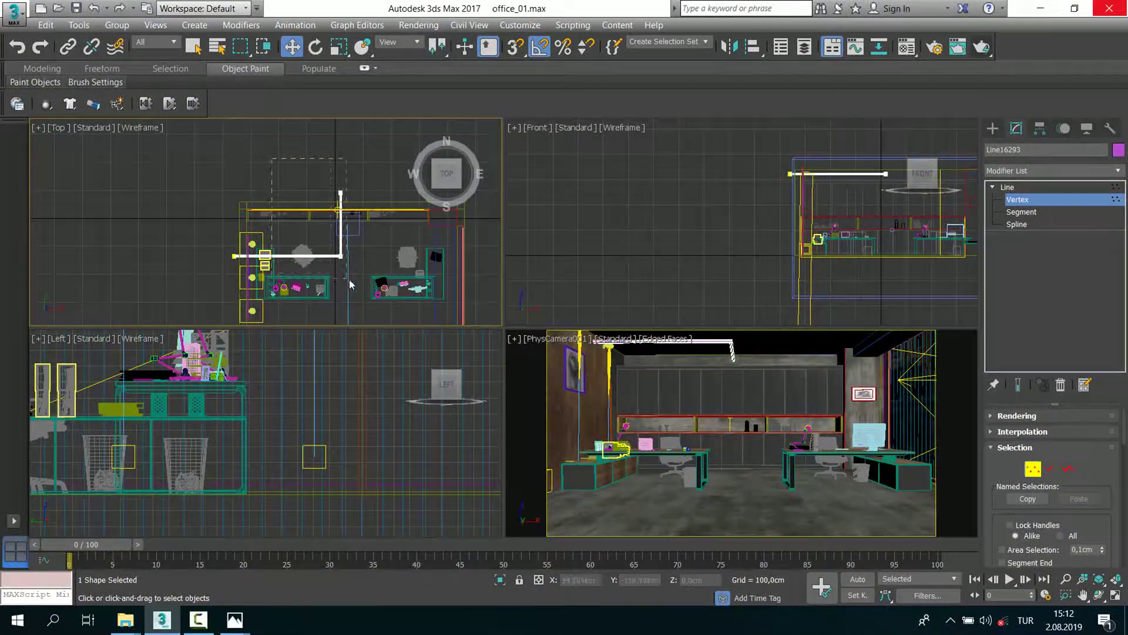
pyautogui.scroll(3, 351, 258)
pyautogui.moveTo(376, 251); pyautogui.dragTo(363, 251)
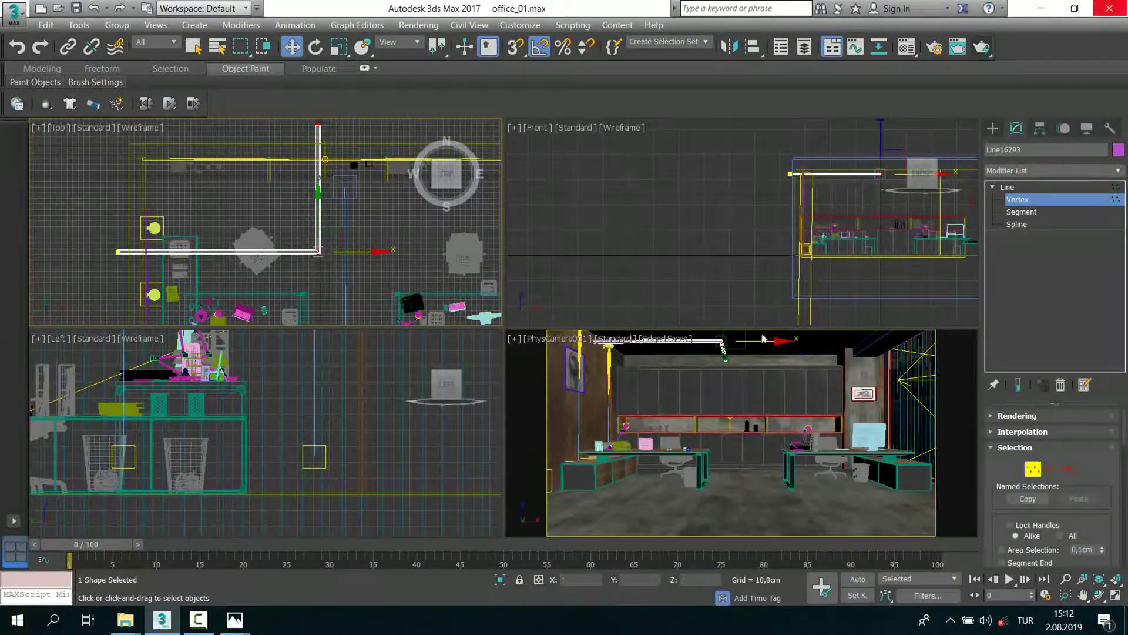
pyautogui.hotkey('alt', 'w')
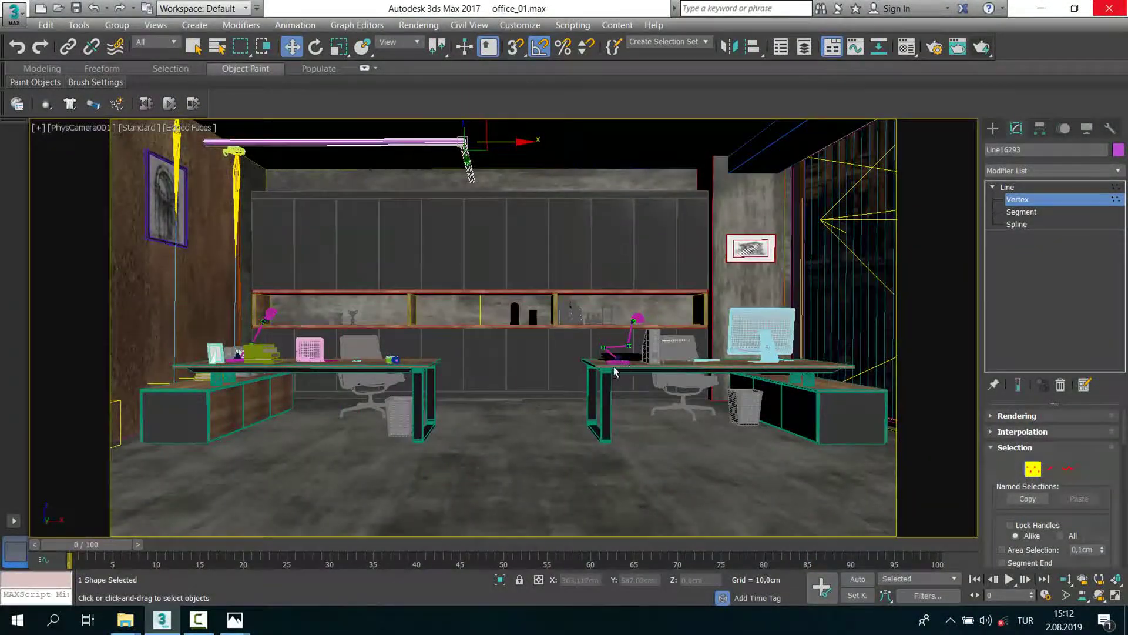
pyautogui.click(451, 342)
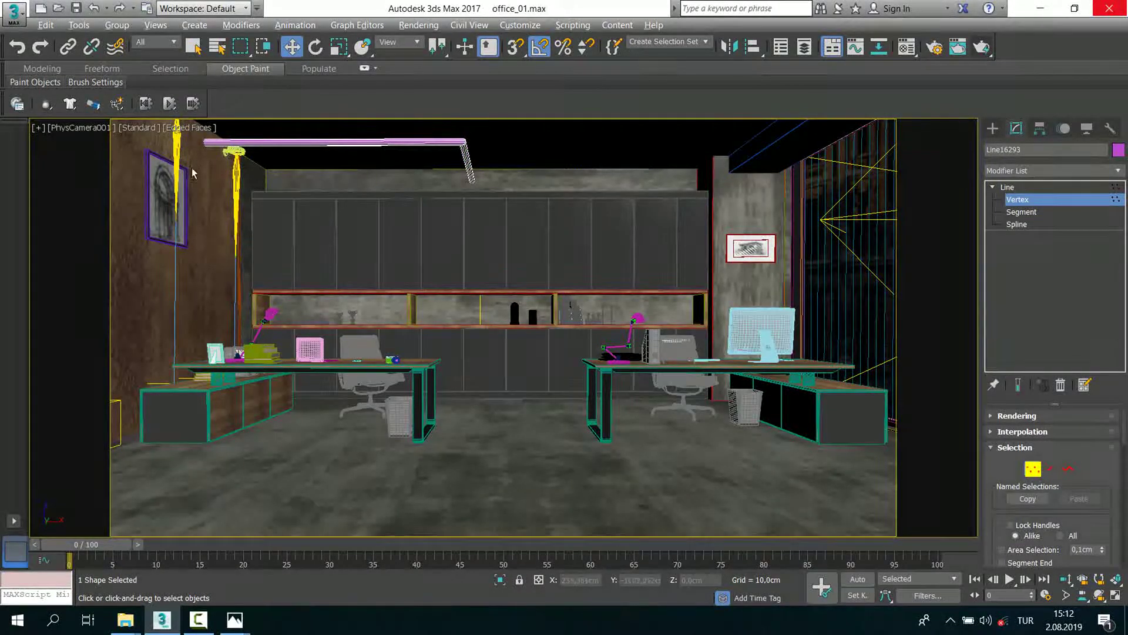
pyautogui.hotkey('alt', 'w')
# Step: Move the bottom arm further up in Top view, recheck in camera view, and exit Vertex mode
pyautogui.rightClick(192, 229)
pyautogui.hotkey('alt', 'w')
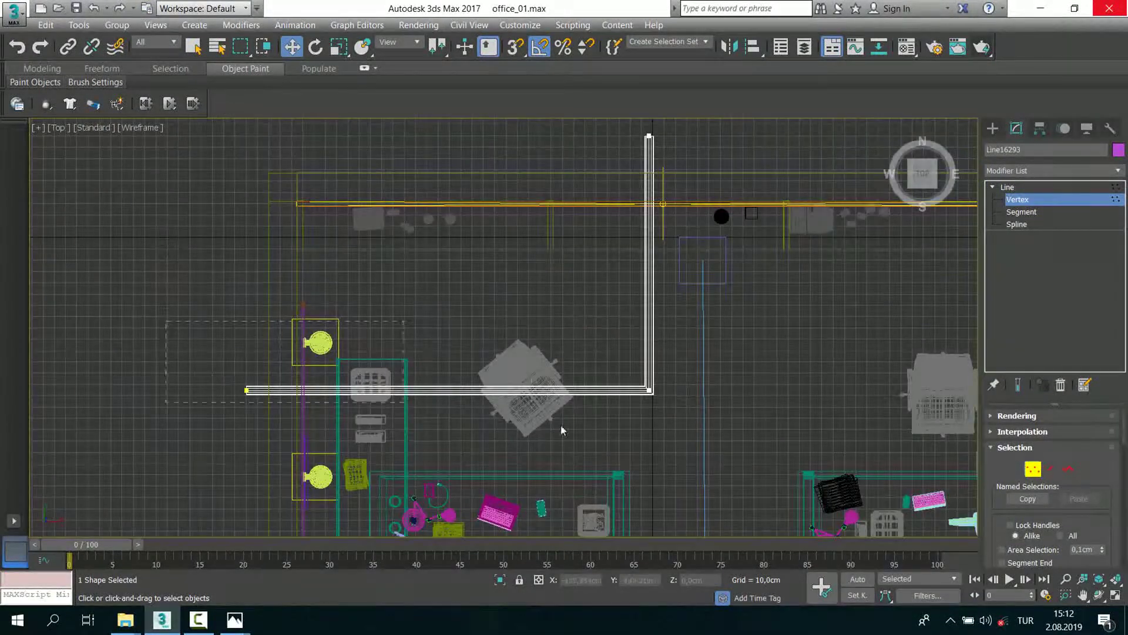
pyautogui.moveTo(249, 317); pyautogui.dragTo(249, 235)
pyautogui.hotkey('alt', 'w')
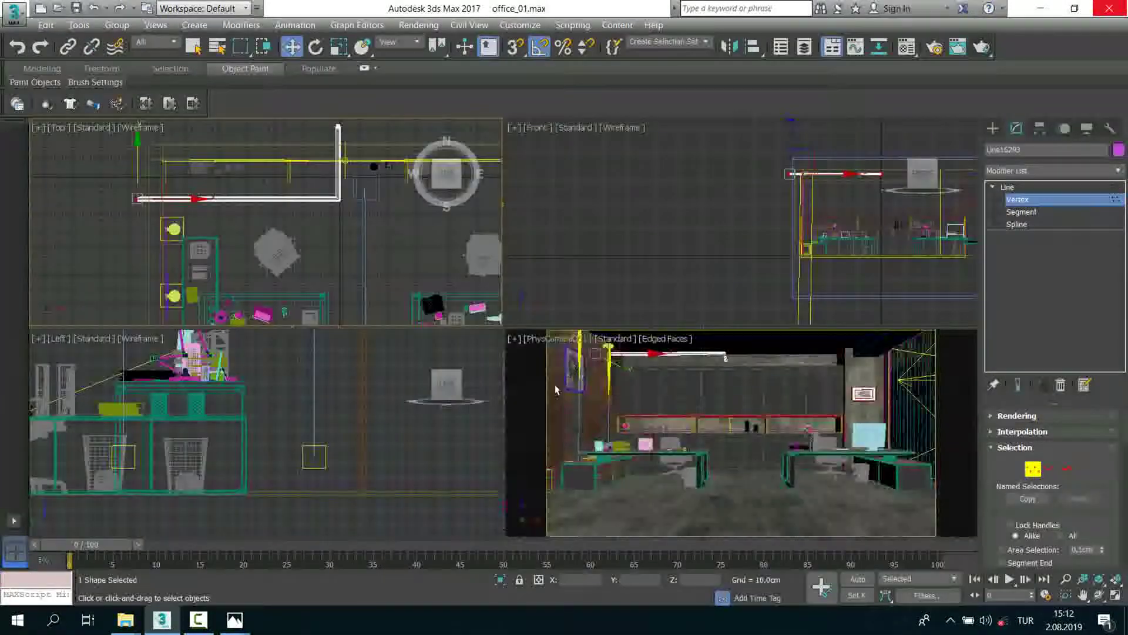
pyautogui.rightClick(560, 385)
pyautogui.hotkey('alt', 'w')
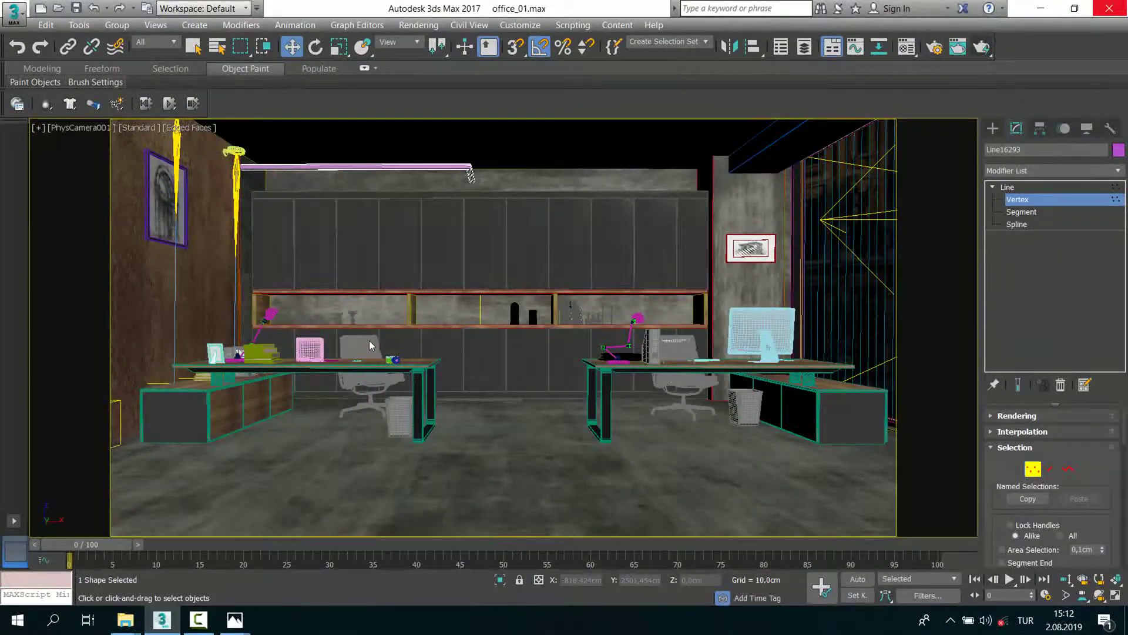
pyautogui.hotkey('alt', 'w')
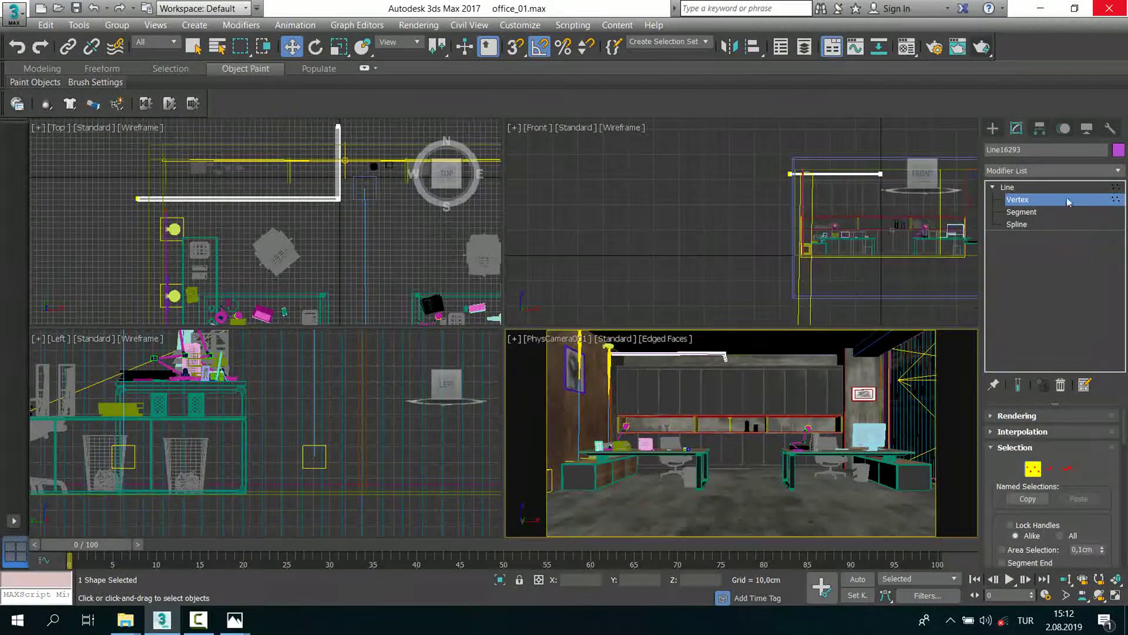
pyautogui.click(1042, 201)
# Step: Apply the dark material from slot 8 to the ceiling light strip
pyautogui.press('p')
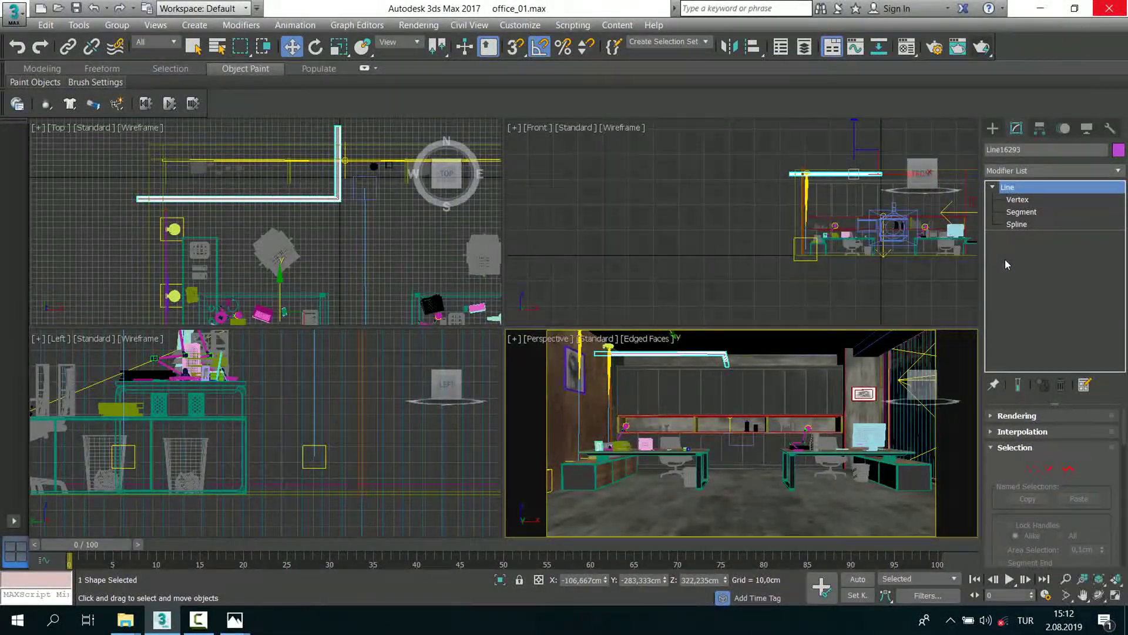
pyautogui.hotkey('alt', 'w')
pyautogui.scroll(3, 476, 170)
pyautogui.scroll(4, 476, 170)
pyautogui.scroll(4, 476, 170)
pyautogui.keyDown('alt'); pyautogui.moveTo(476, 169); pyautogui.dragTo(896, 111, button='middle'); pyautogui.keyUp('alt')
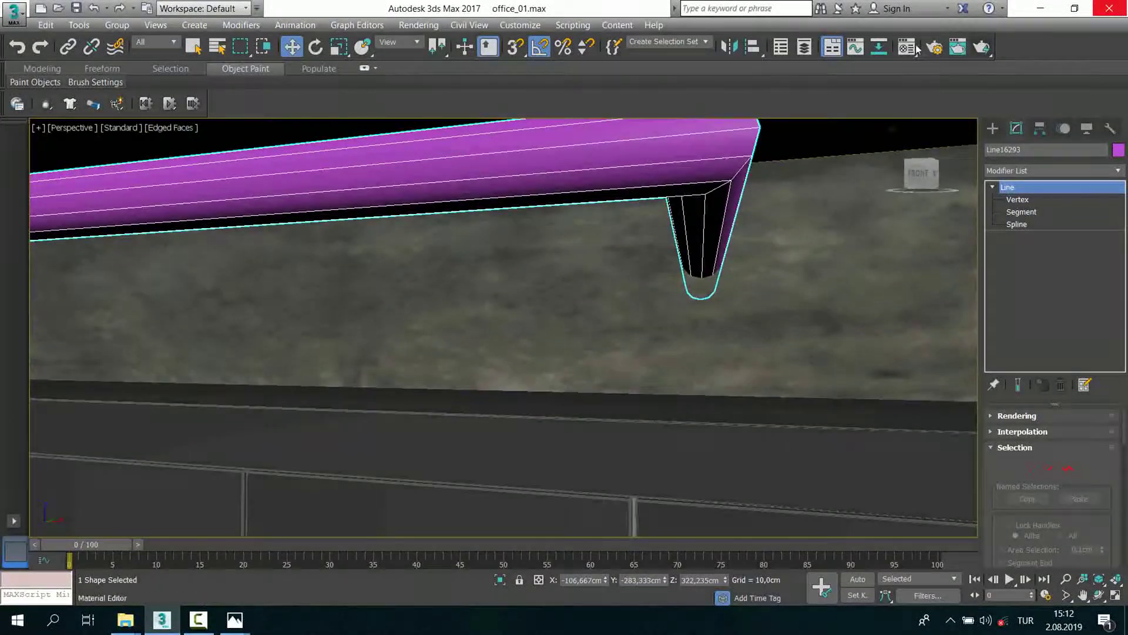
pyautogui.press('m')
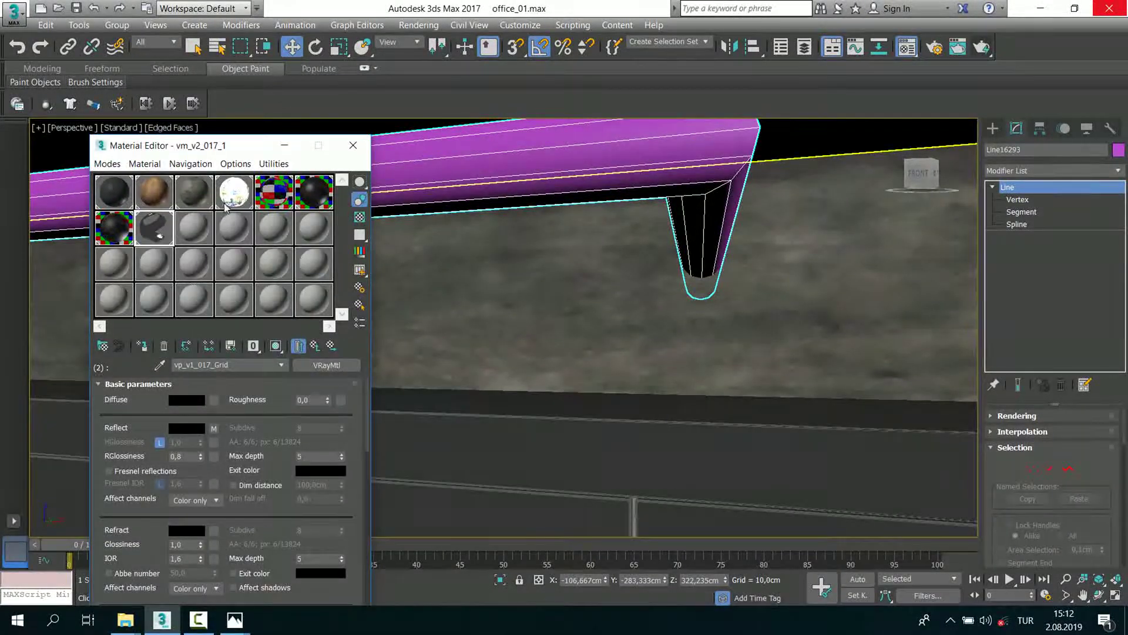
pyautogui.moveTo(154, 229); pyautogui.dragTo(440, 173)
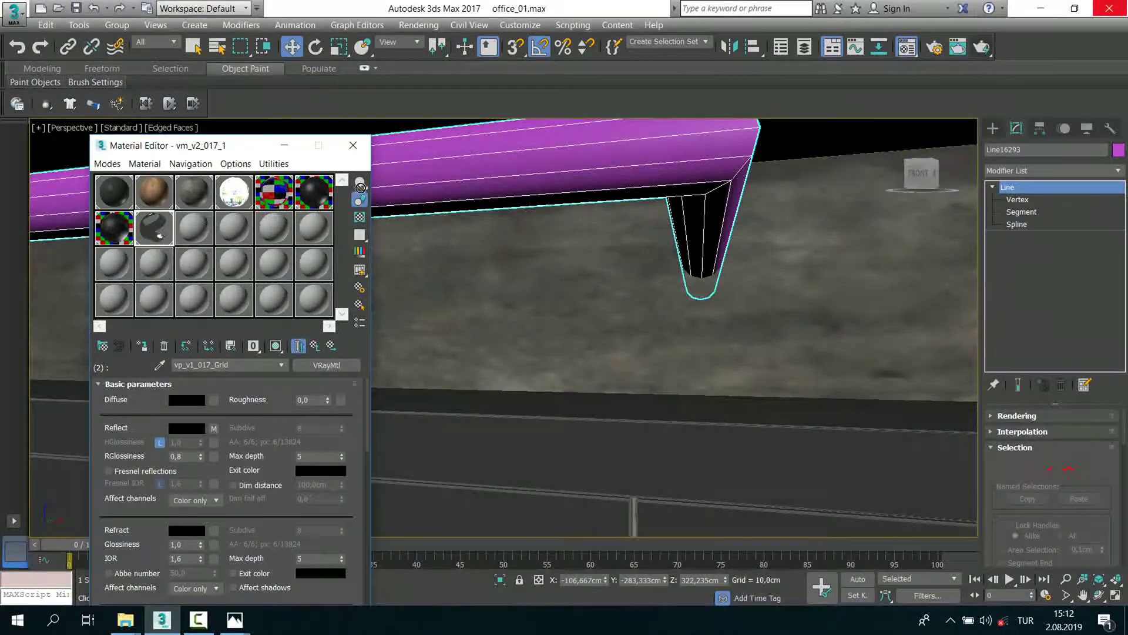
pyautogui.click(353, 145)
# Step: Render a production V-Ray image of the office camera view
pyautogui.press('c')
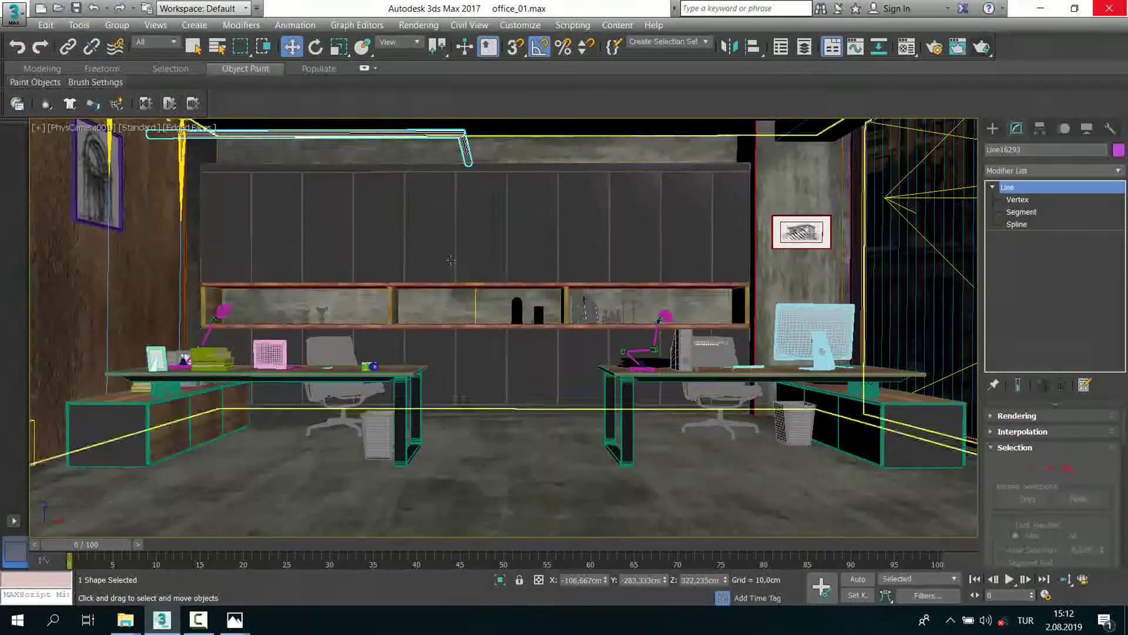
pyautogui.click(982, 47)
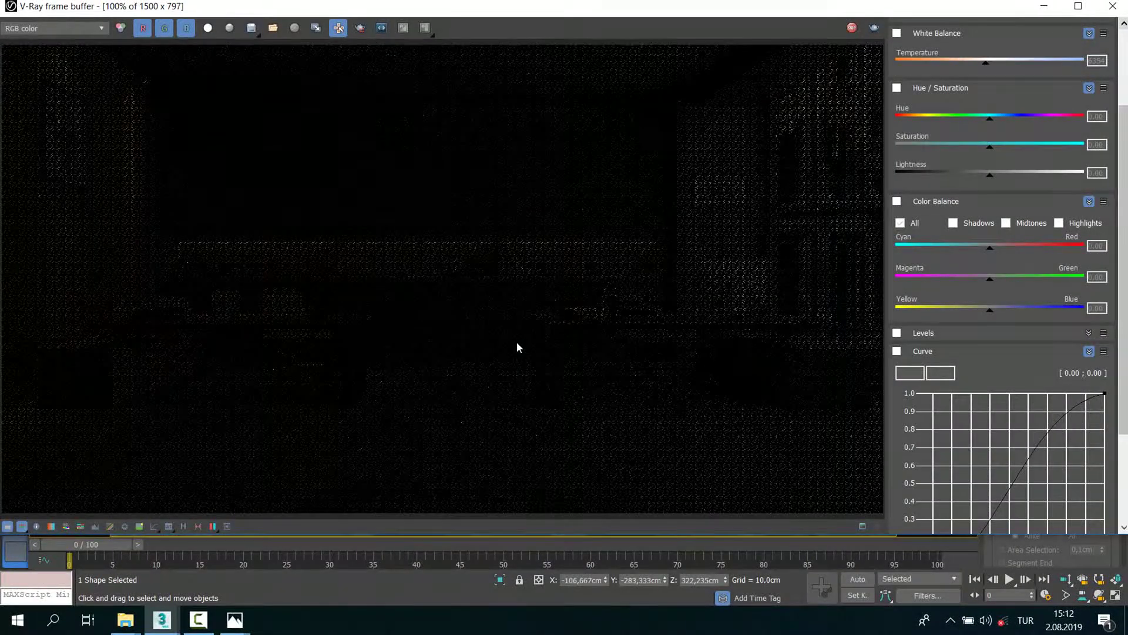
pyautogui.scroll(-2, 481, 266)
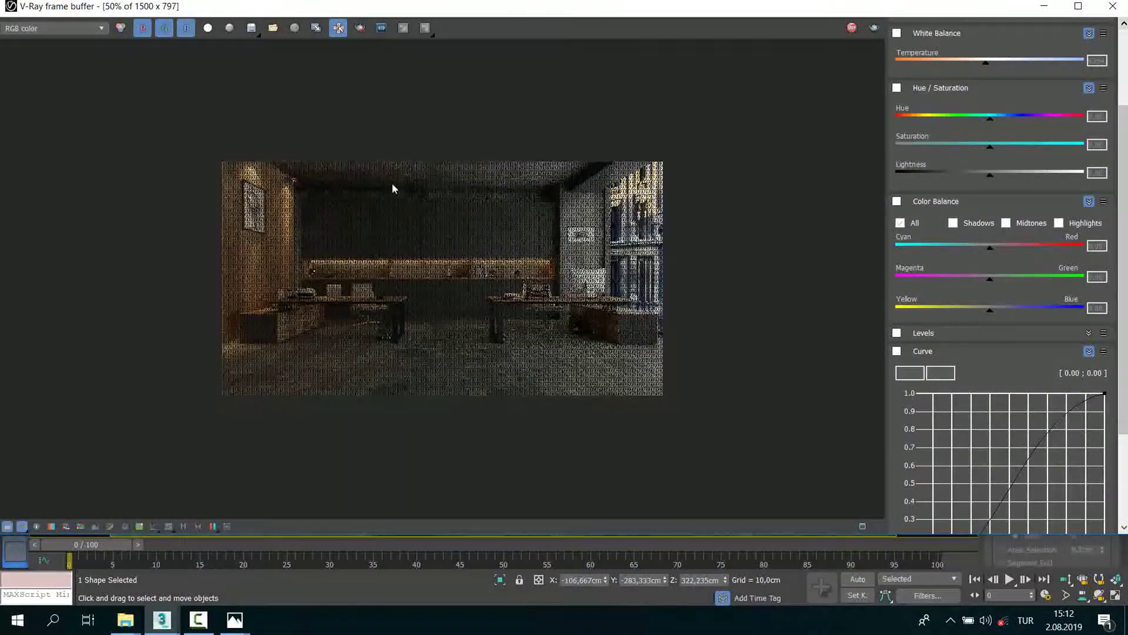
pyautogui.scroll(1, 400, 189)
pyautogui.scroll(-1, 395, 195)
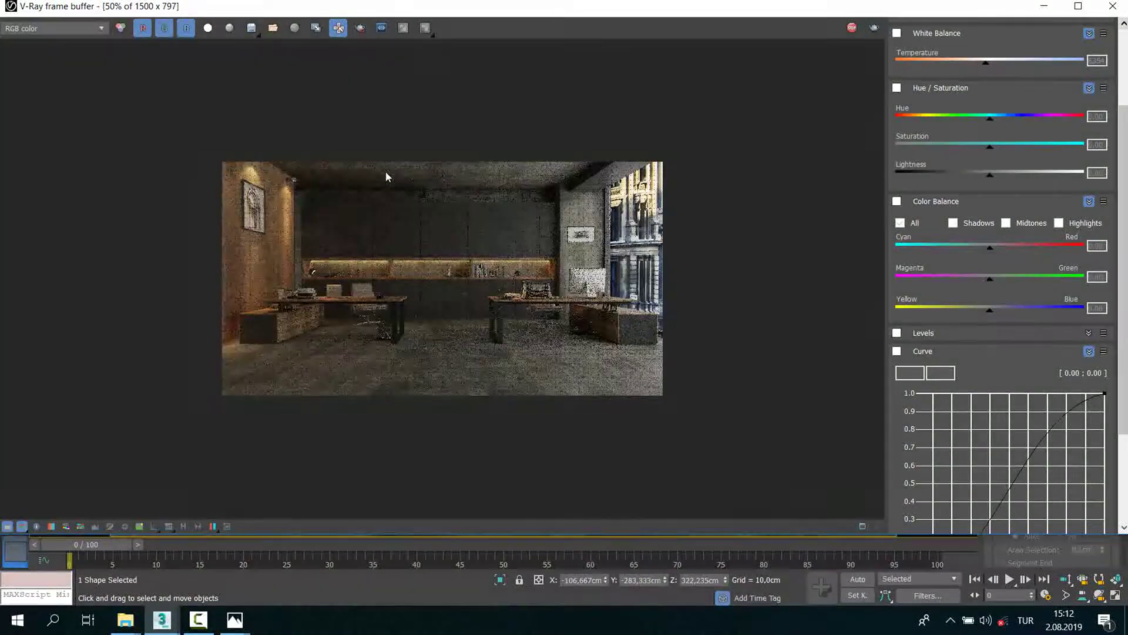
pyautogui.scroll(1, 386, 176)
pyautogui.scroll(-1, 388, 182)
pyautogui.scroll(1, 392, 183)
pyautogui.scroll(1, 411, 170)
pyautogui.scroll(-2, 428, 157)
pyautogui.scroll(1, 413, 192)
pyautogui.scroll(-1, 509, 192)
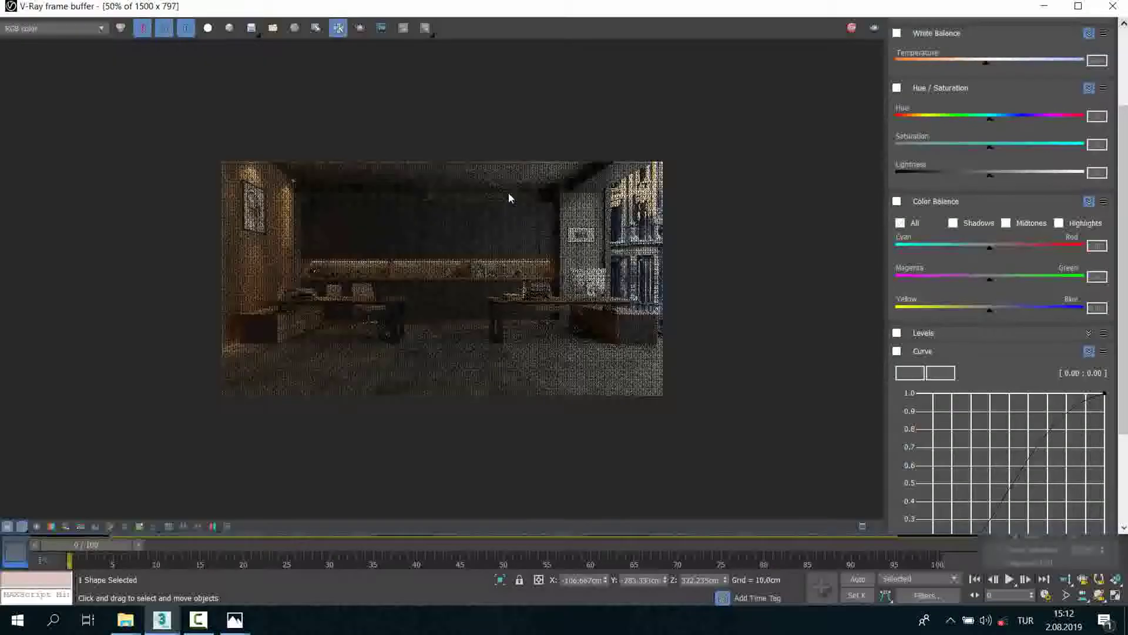
pyautogui.scroll(1, 402, 184)
pyautogui.scroll(-1, 405, 187)
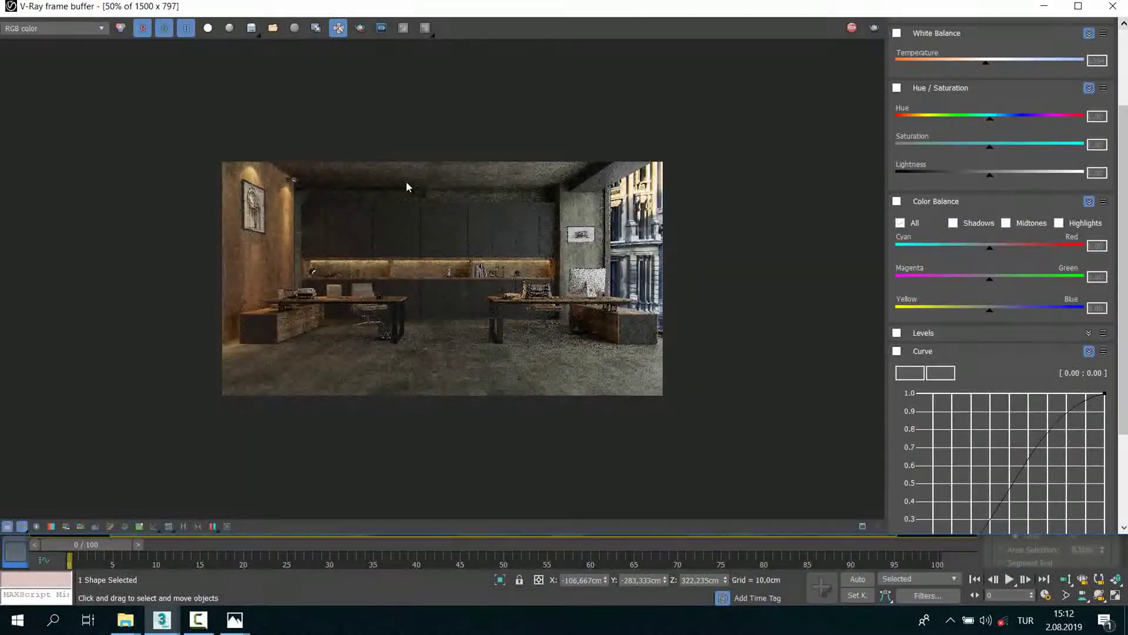
pyautogui.scroll(1, 407, 187)
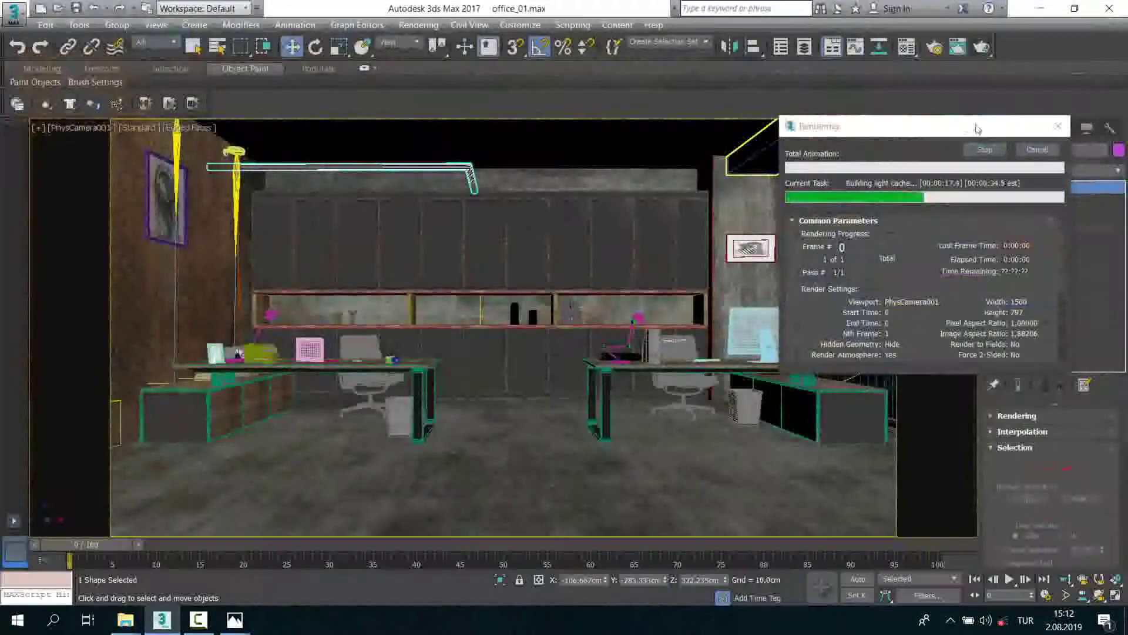
# Step: Isolate the L-shaped light strip in the perspective view
pyautogui.click(1046, 150)
pyautogui.press('p')
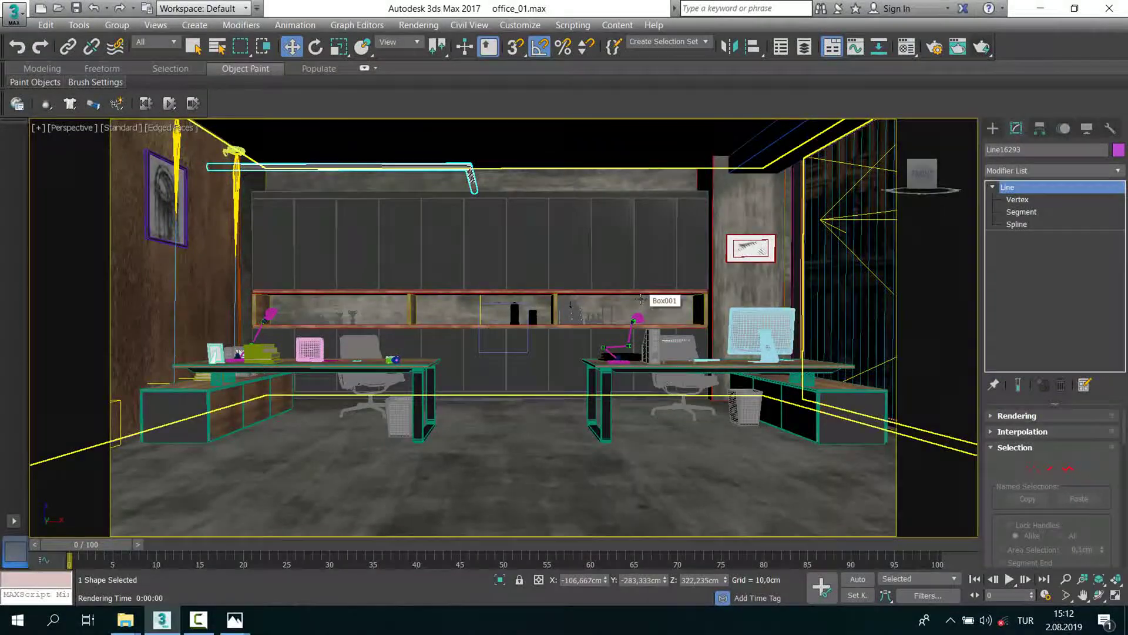
pyautogui.keyDown('alt'); pyautogui.moveTo(641, 299); pyautogui.dragTo(453, 159, button='middle'); pyautogui.keyUp('alt')
pyautogui.rightClick(453, 159)
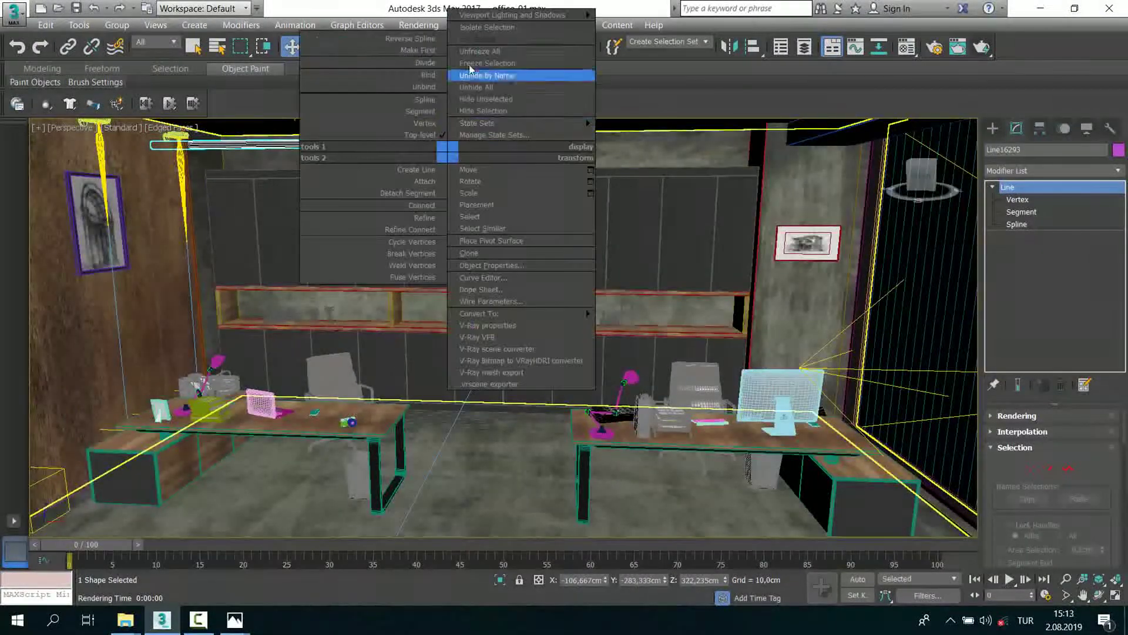
pyautogui.click(483, 29)
pyautogui.moveTo(492, 298)
pyautogui.keyDown('alt'); pyautogui.mouseDown(button='middle')
pyautogui.moveTo(647, 307)
pyautogui.moveTo(735, 262)
pyautogui.moveTo(766, 275)
pyautogui.moveTo(482, 397)
pyautogui.mouseUp(button='middle'); pyautogui.keyUp('alt')
pyautogui.click(588, 294)
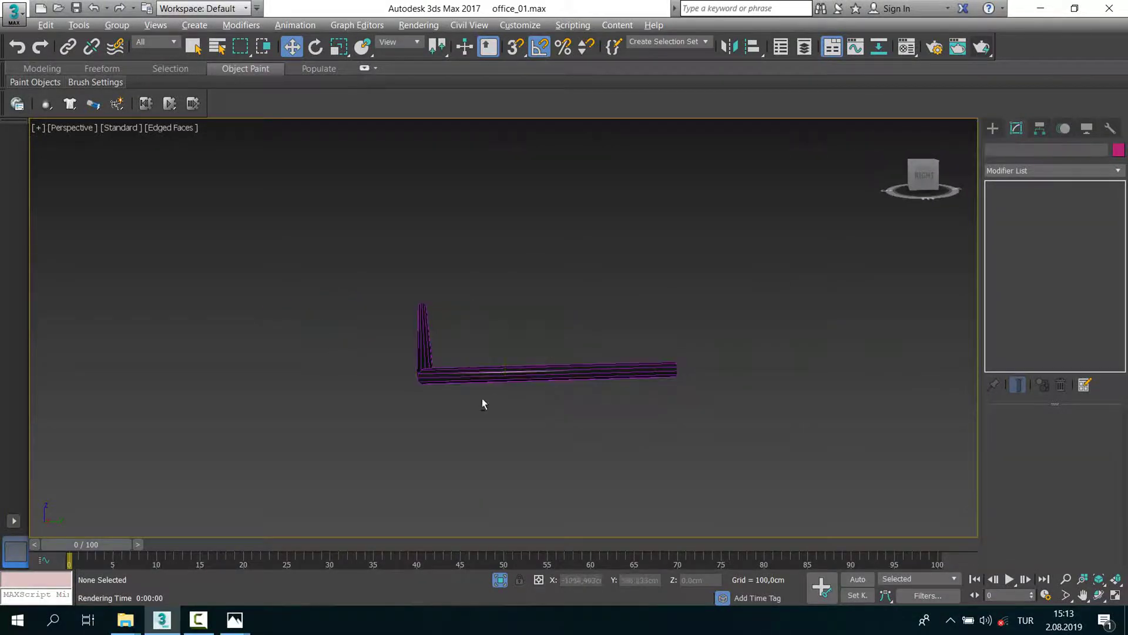
# Step: Select the light strip from the front view, then orbit the perspective view above it
pyautogui.hotkey('alt', 'w')
pyautogui.click(633, 268)
pyautogui.hotkey('alt', 'w')
pyautogui.scroll(-4, 590, 320)
pyautogui.moveTo(651, 265); pyautogui.dragTo(379, 466)
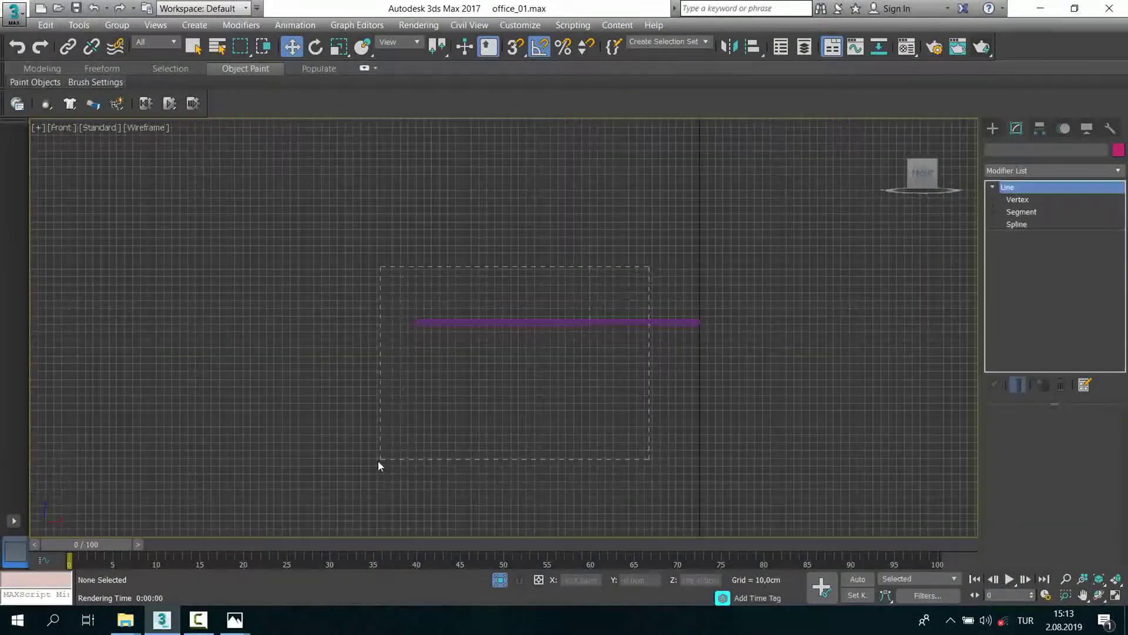
pyautogui.hotkey('alt', 'w')
pyautogui.rightClick(647, 398)
pyautogui.hotkey('alt', 'w')
pyautogui.moveTo(530, 451)
pyautogui.keyDown('alt'); pyautogui.mouseDown(button='middle')
pyautogui.moveTo(626, 444)
pyautogui.moveTo(676, 369)
pyautogui.mouseUp(button='middle'); pyautogui.keyUp('alt')
# Step: Convert the light strip to an Editable Poly and reselect it around its corner
pyautogui.rightClick(694, 370)
pyautogui.moveTo(720, 522)
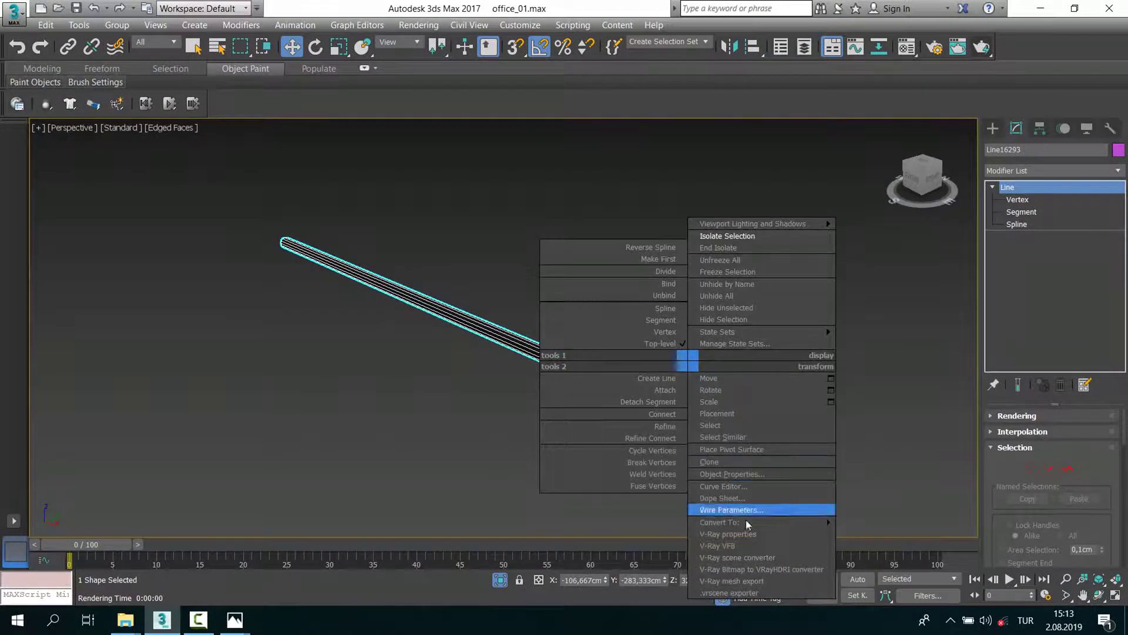
pyautogui.click(917, 546)
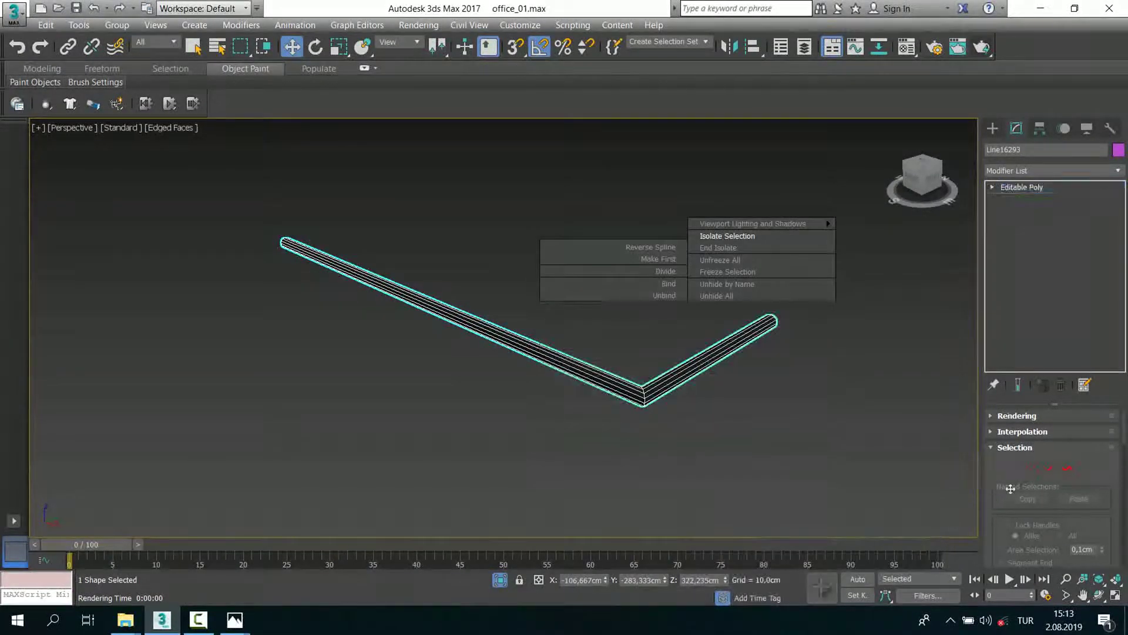
pyautogui.click(753, 423)
pyautogui.moveTo(559, 320); pyautogui.dragTo(700, 492)
pyautogui.moveTo(778, 431)
pyautogui.keyDown('alt'); pyautogui.mouseDown(button='middle')
pyautogui.moveTo(650, 428)
pyautogui.moveTo(608, 352)
pyautogui.moveTo(519, 411)
pyautogui.moveTo(486, 214)
pyautogui.mouseUp(button='middle'); pyautogui.keyUp('alt')
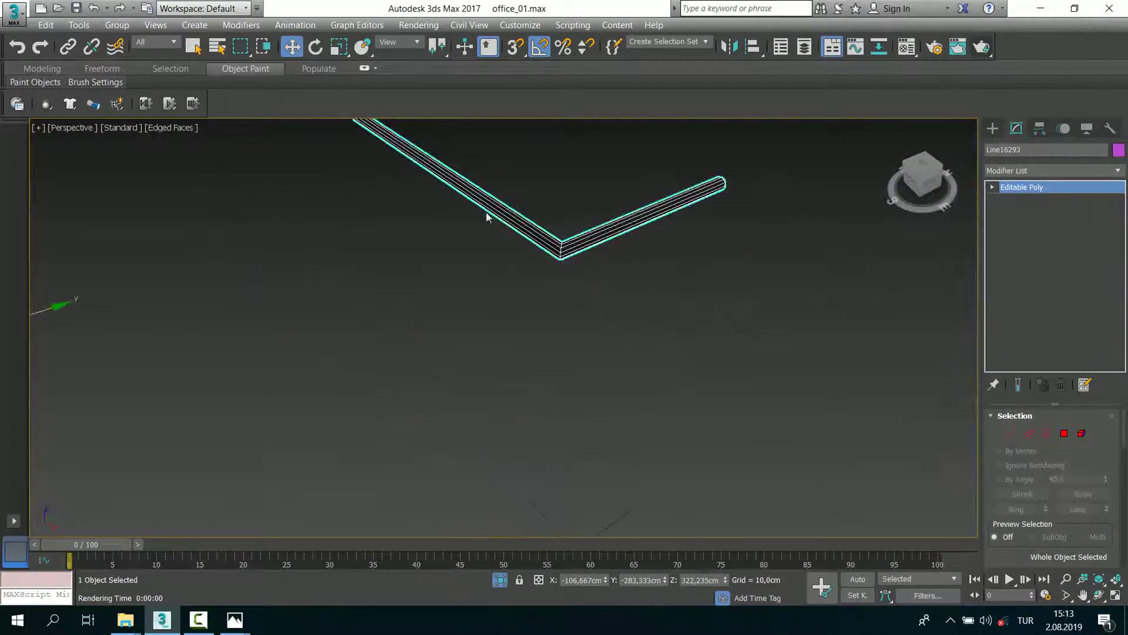
pyautogui.scroll(3, 579, 295)
pyautogui.scroll(2, 580, 295)
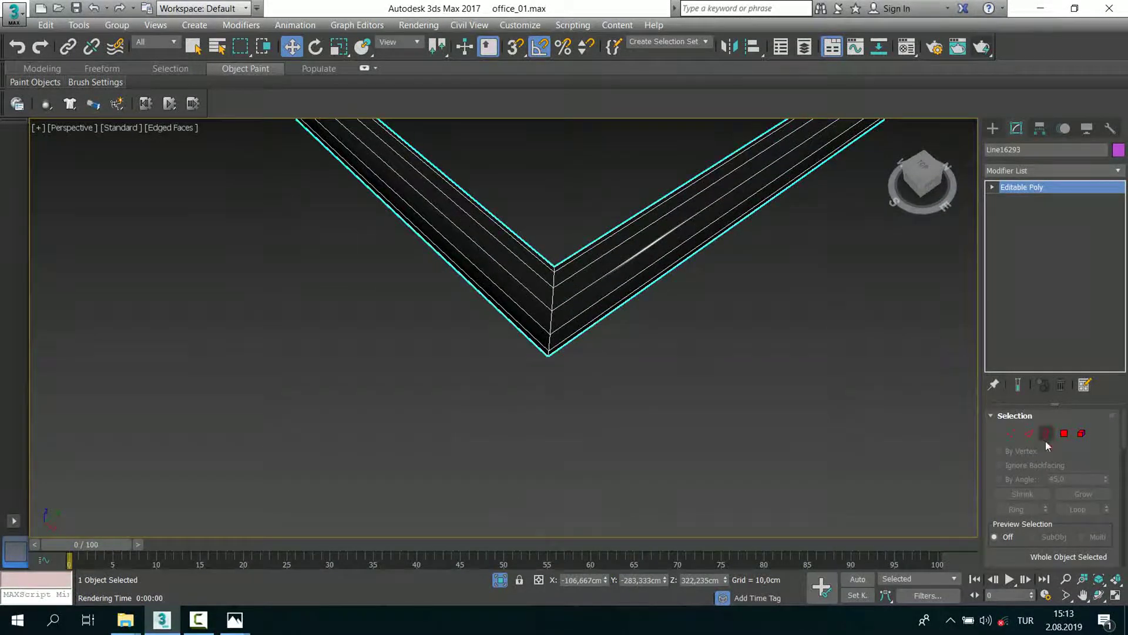
# Step: Select the edges around the strip's V-shaped corner at Edge level
pyautogui.click(1028, 434)
pyautogui.moveTo(626, 448)
pyautogui.mouseDown()
pyautogui.moveTo(479, 167)
pyautogui.moveTo(539, 170)
pyautogui.mouseUp()
pyautogui.scroll(-2, 517, 295)
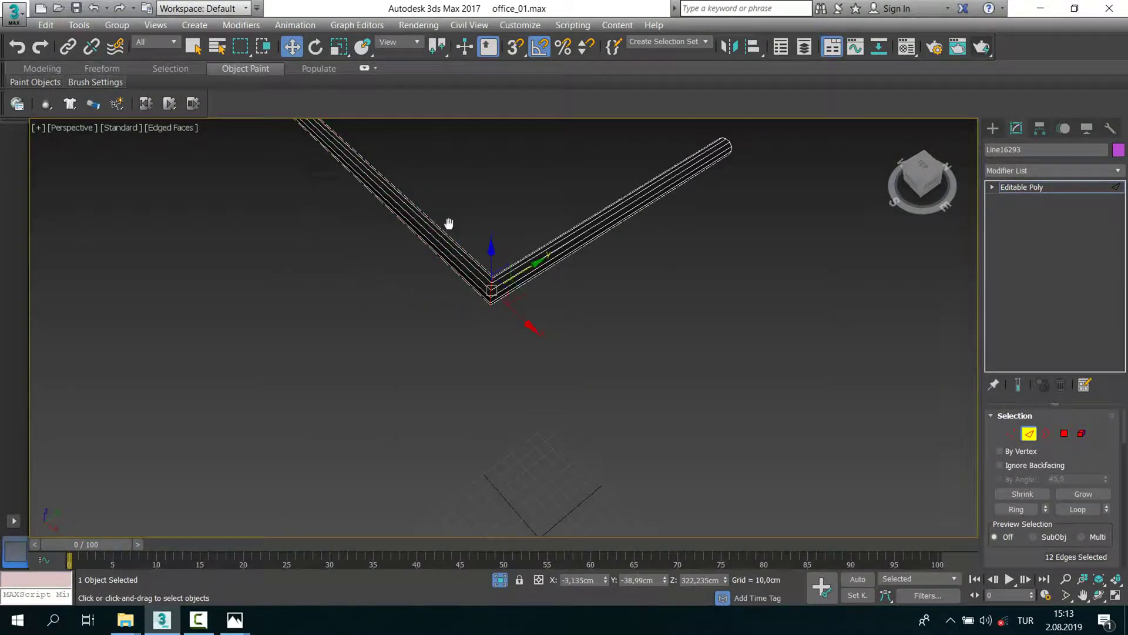
pyautogui.scroll(3, 467, 285)
pyautogui.scroll(3, 406, 296)
pyautogui.keyDown('alt'); pyautogui.moveTo(405, 297); pyautogui.dragTo(468, 290, button='middle'); pyautogui.keyUp('alt')
pyautogui.scroll(-2, 499, 329)
pyautogui.scroll(-3, 1011, 523)
pyautogui.scroll(-3, 1034, 512)
pyautogui.scroll(-3, 1050, 505)
# Step: Chamfer the corner edges by 2,0cm with 5 segments
pyautogui.click(1044, 502)
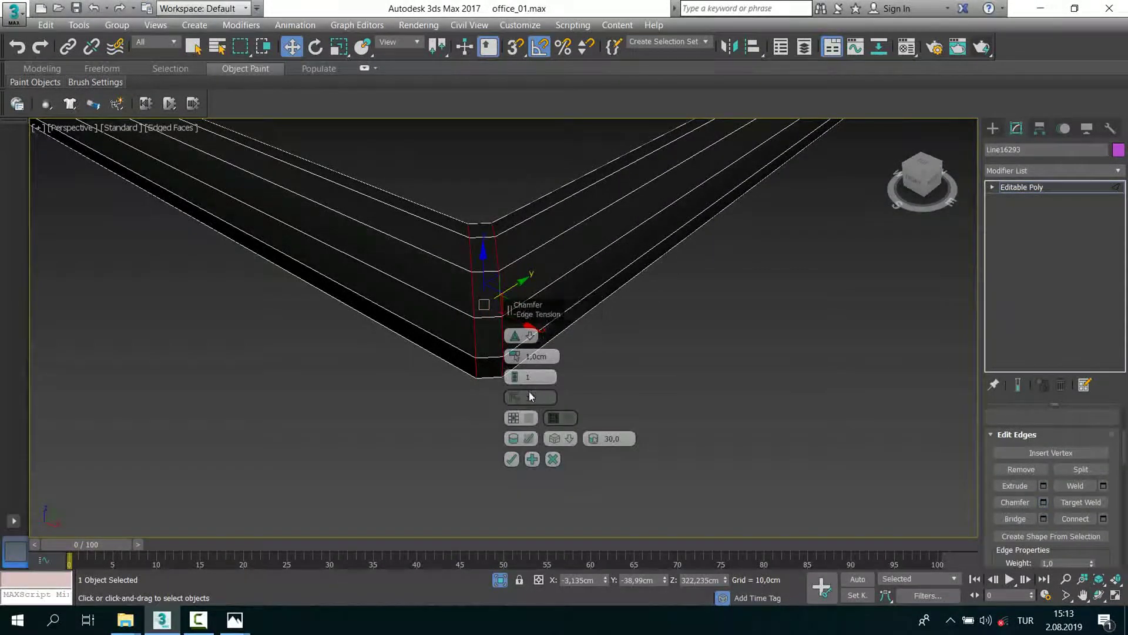
pyautogui.keyDown('alt'); pyautogui.moveTo(365, 382); pyautogui.dragTo(459, 384, button='middle'); pyautogui.keyUp('alt')
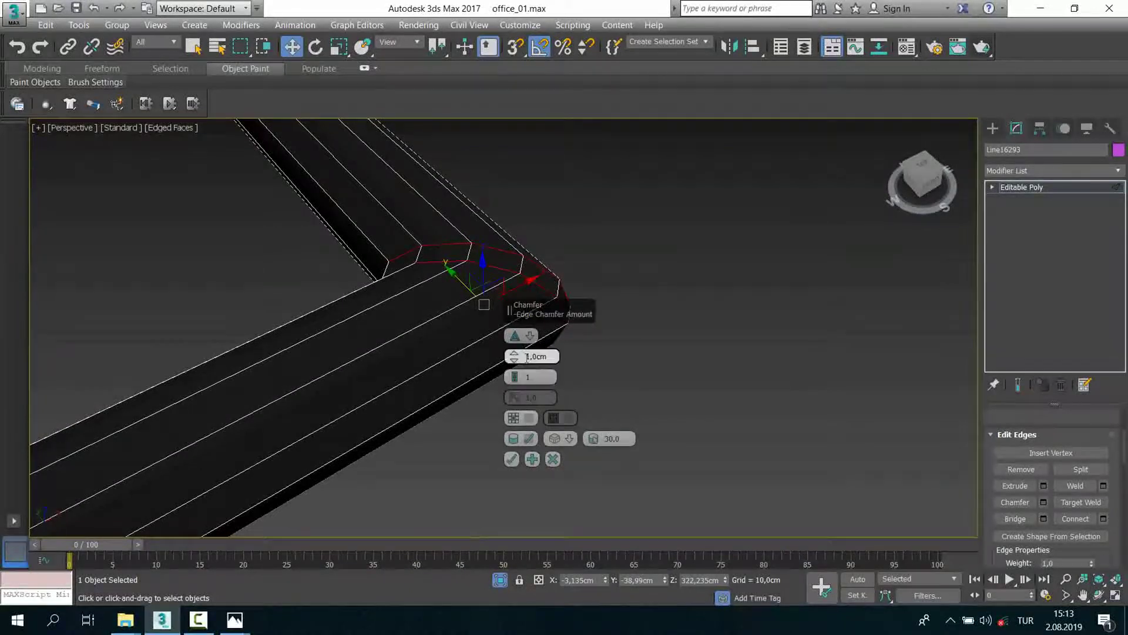
pyautogui.write('2')
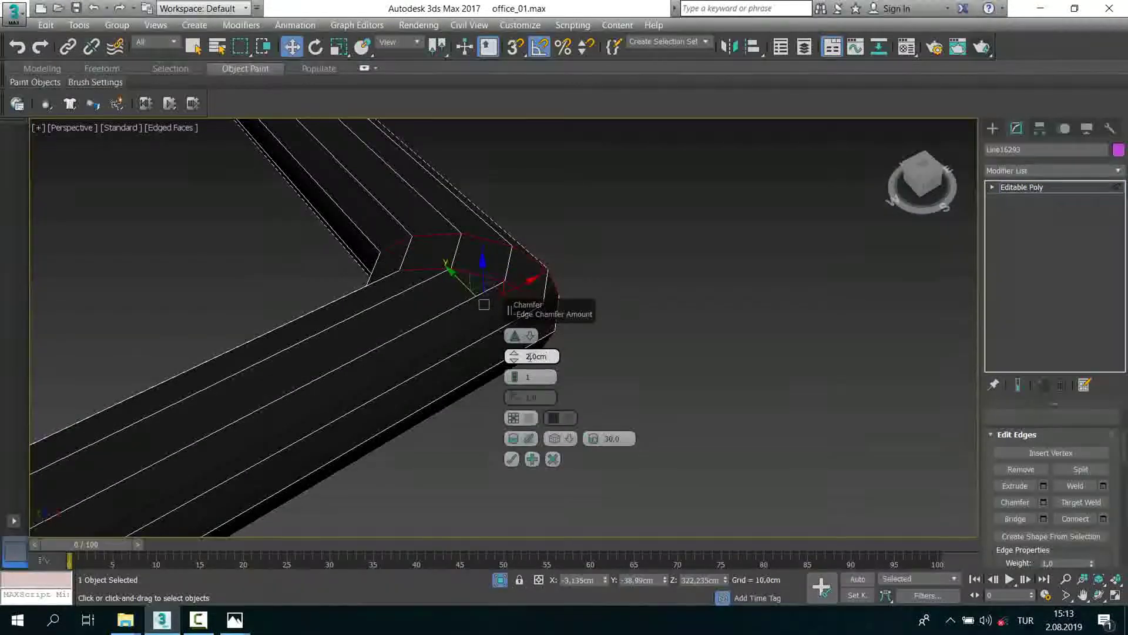
pyautogui.click(536, 376)
pyautogui.write('5')
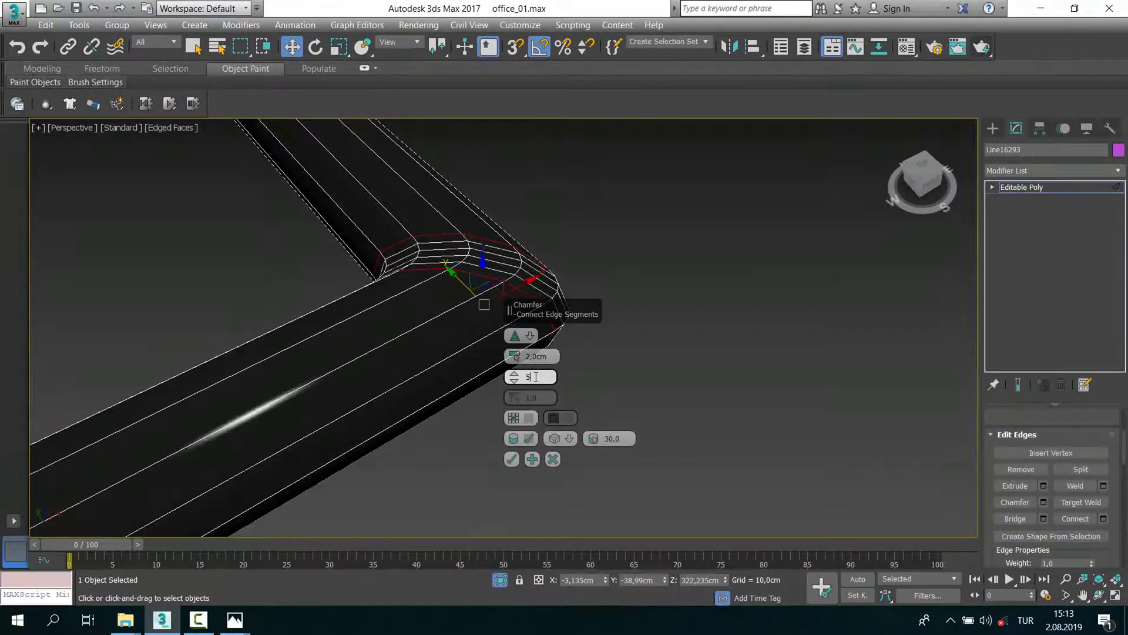
pyautogui.keyDown('alt'); pyautogui.moveTo(570, 347); pyautogui.dragTo(447, 377, button='middle'); pyautogui.keyUp('alt')
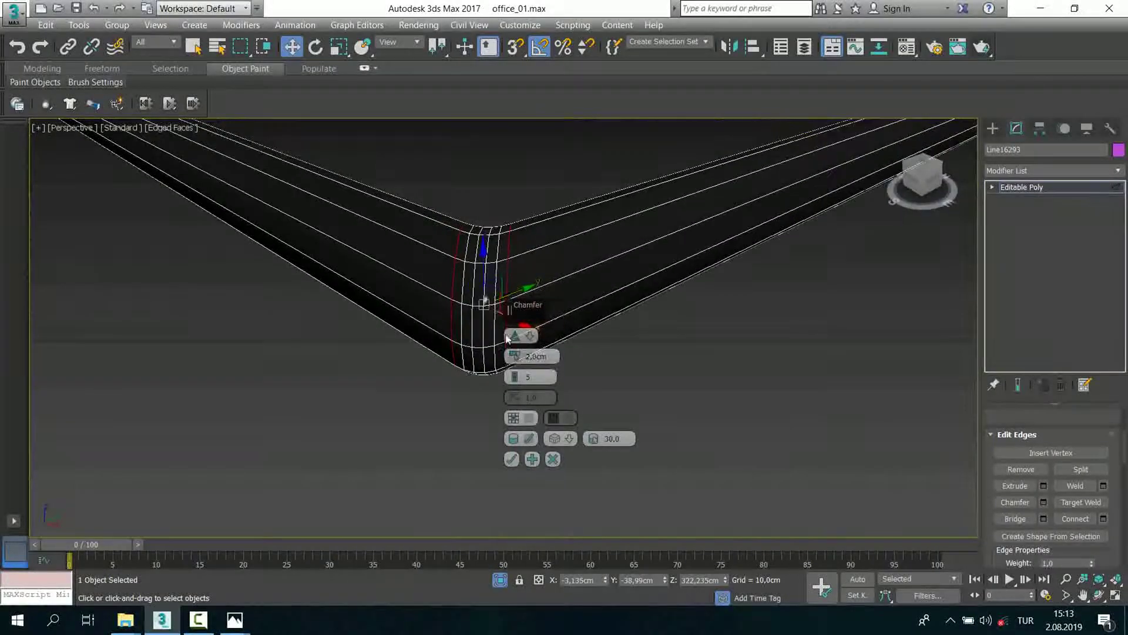
pyautogui.press('F4')
pyautogui.press('F4')
pyautogui.keyDown('alt'); pyautogui.moveTo(407, 380); pyautogui.dragTo(458, 411, button='middle'); pyautogui.keyUp('alt')
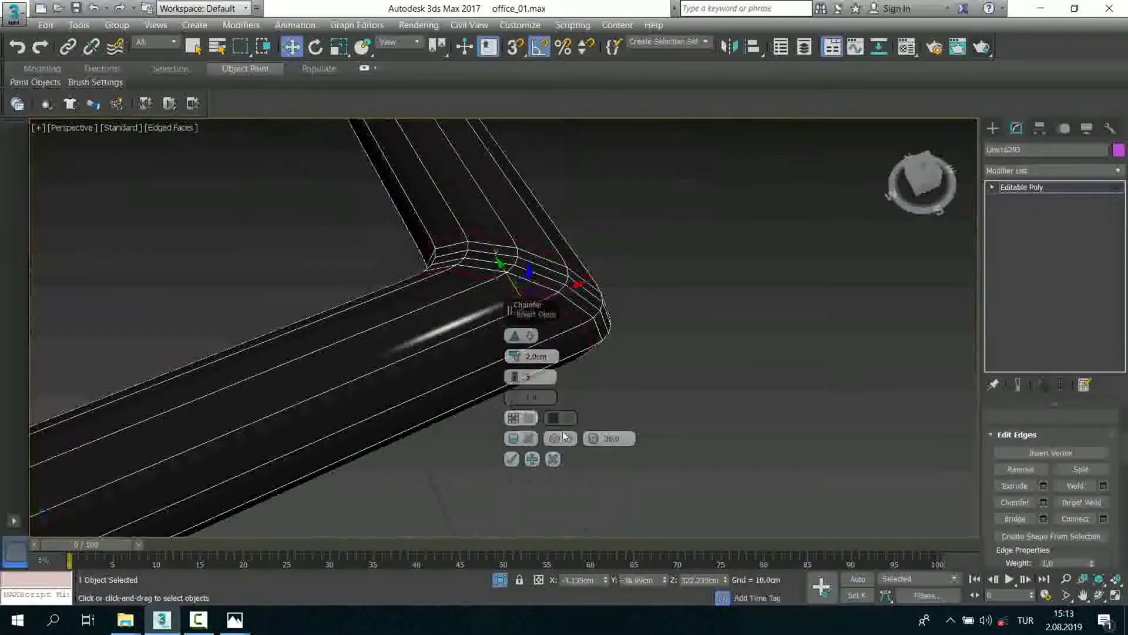
pyautogui.click(518, 457)
# Step: End isolation to bring back the whole office and return to the camera view
pyautogui.scroll(-4, 711, 367)
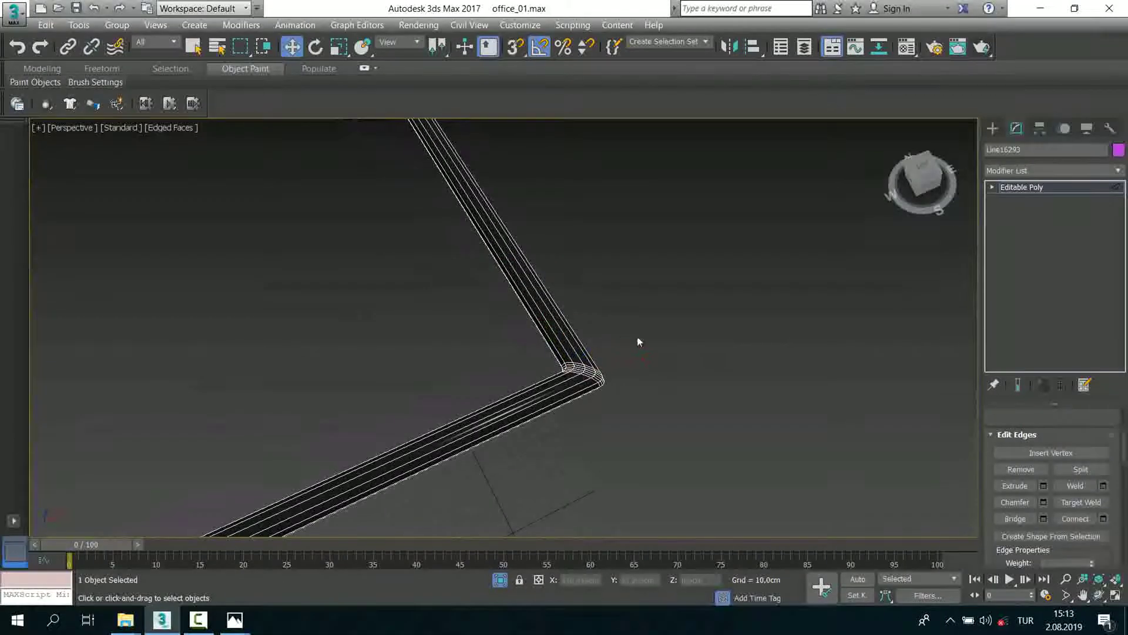
pyautogui.click(1051, 188)
pyautogui.rightClick(816, 228)
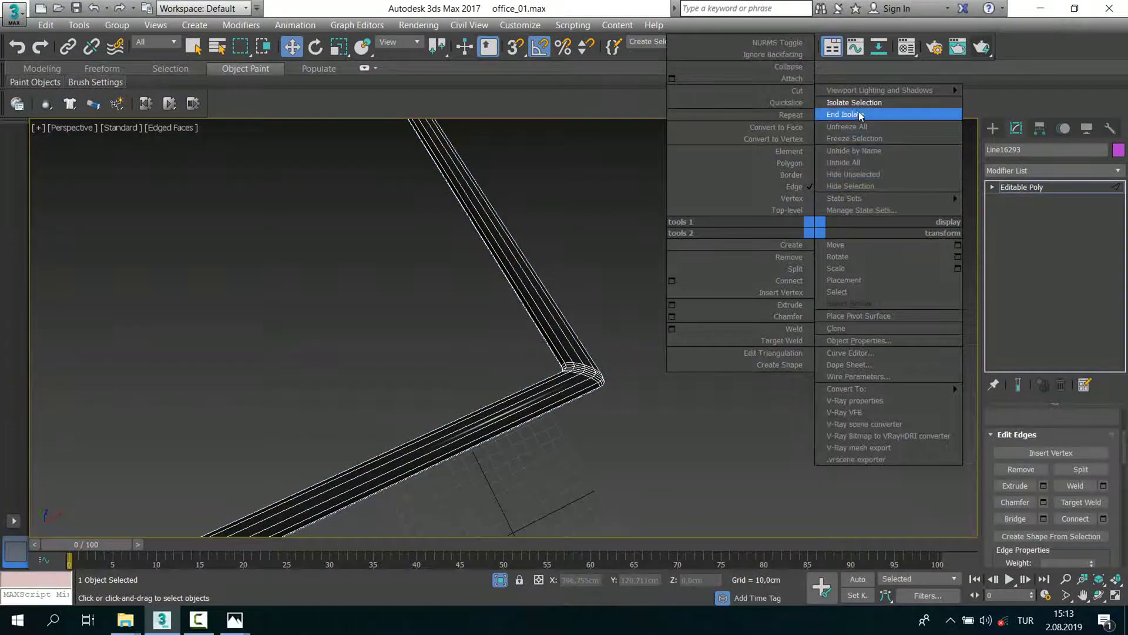
pyautogui.click(854, 115)
pyautogui.scroll(5, 627, 264)
pyautogui.scroll(3, 569, 280)
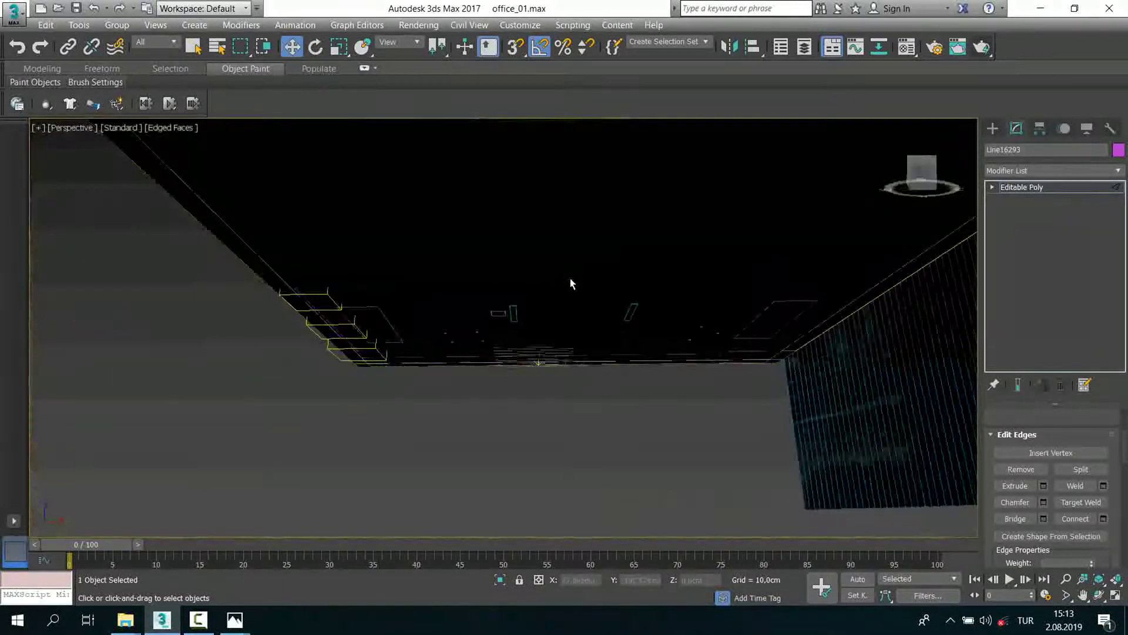
pyautogui.press('c')
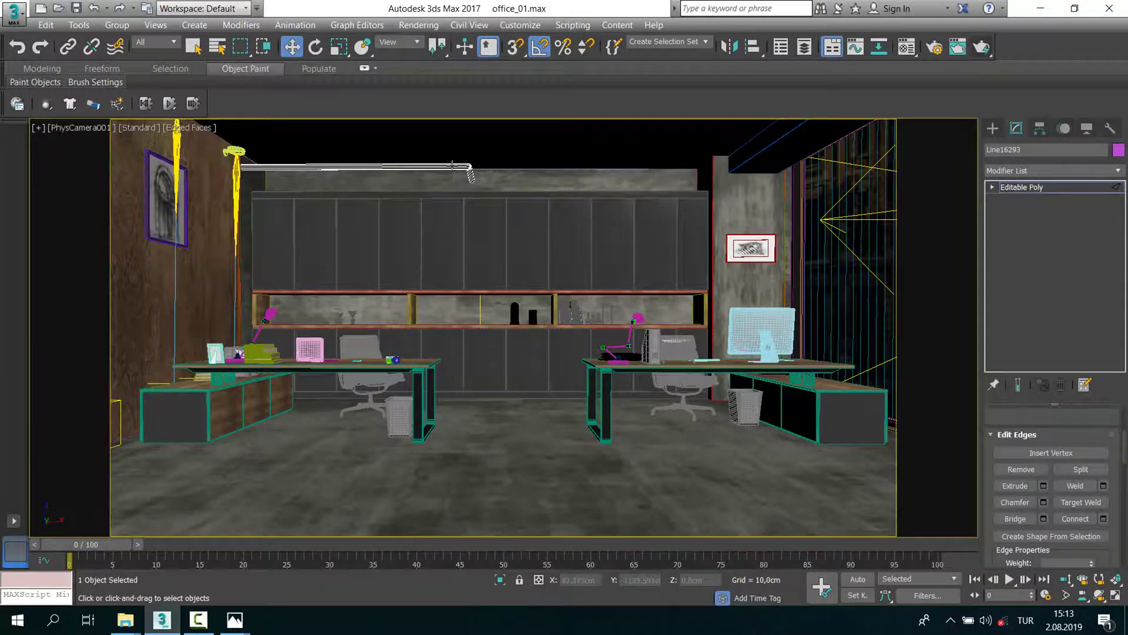
# Step: Leave Edge level and copy AM160_014_black into an empty Material Editor slot
pyautogui.click(1029, 189)
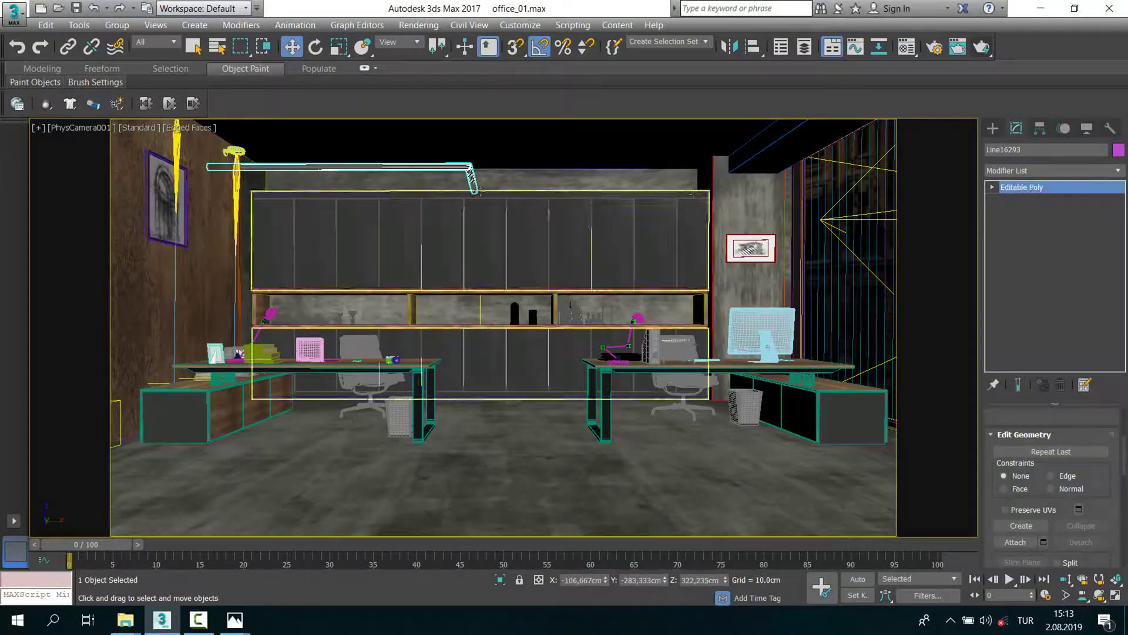
pyautogui.press('m')
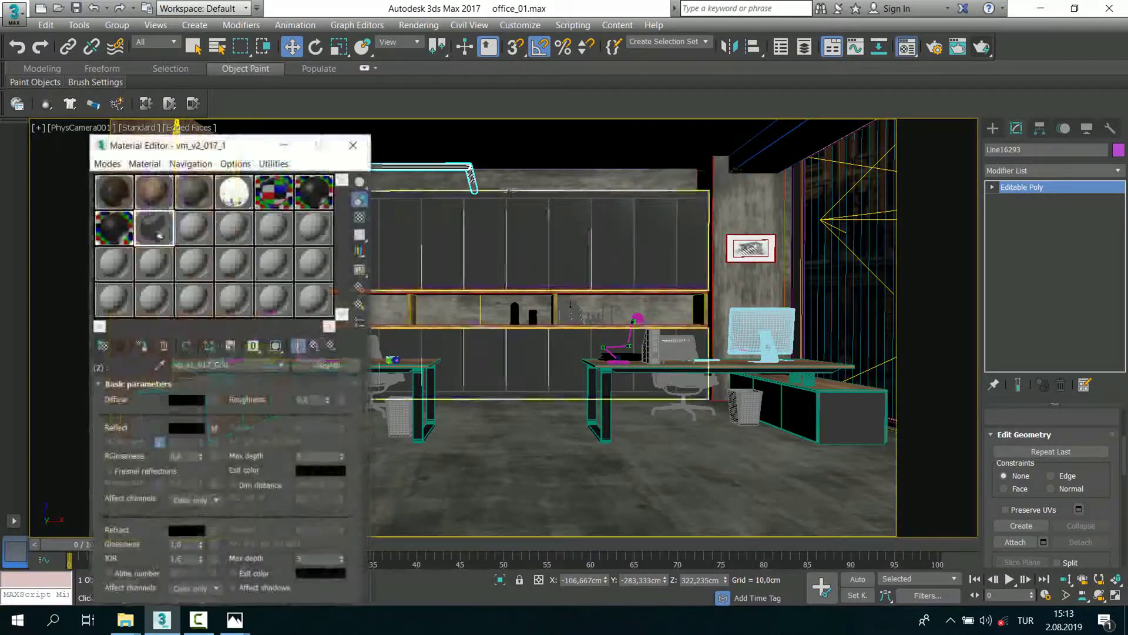
pyautogui.click(116, 232)
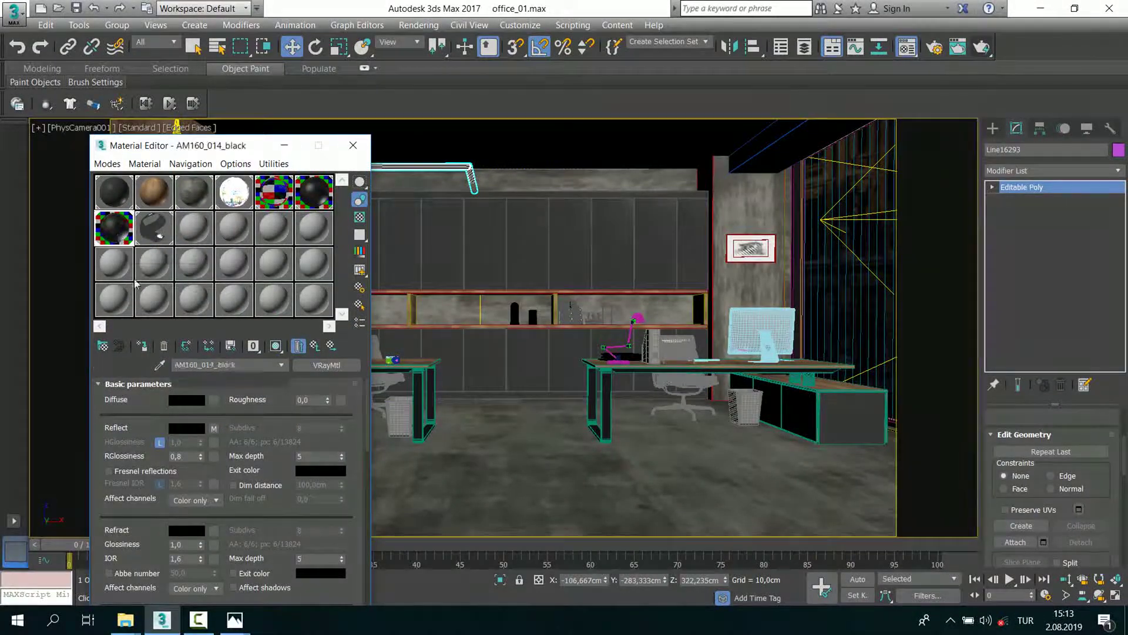
pyautogui.click(197, 225)
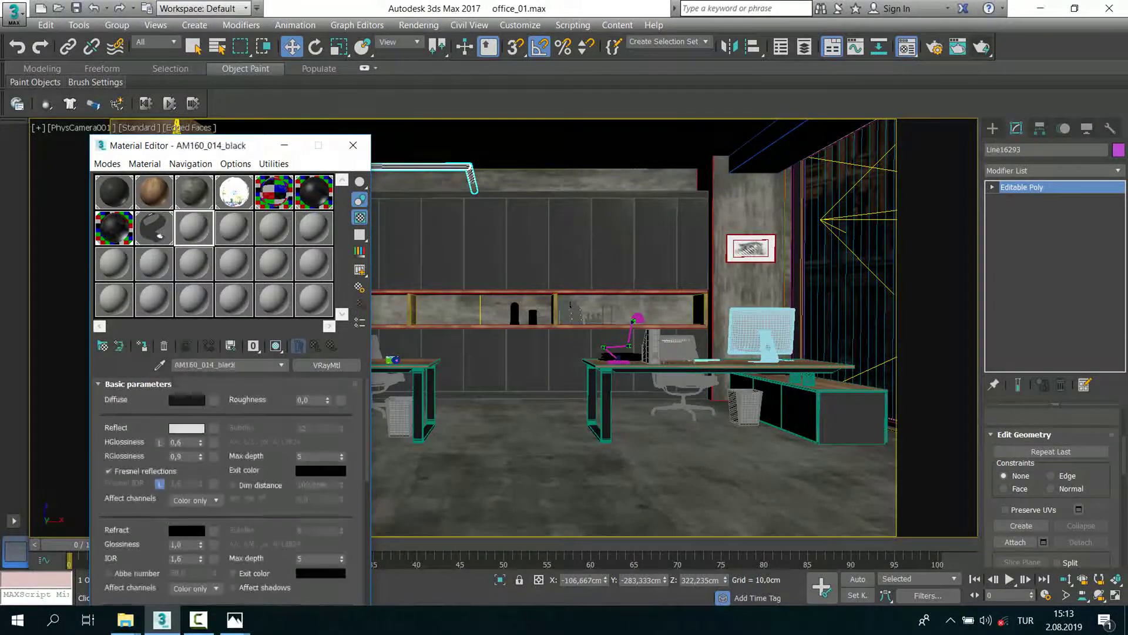
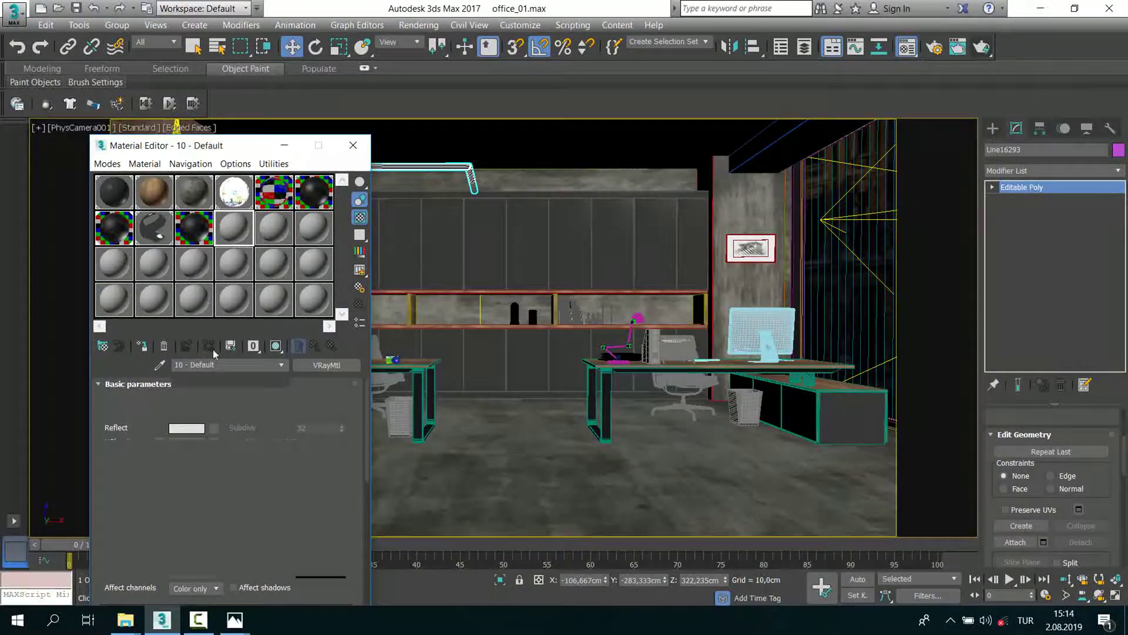
# Step: Give the boru material a dark grey RGB 28 diffuse, then start a production render
pyautogui.click(199, 399)
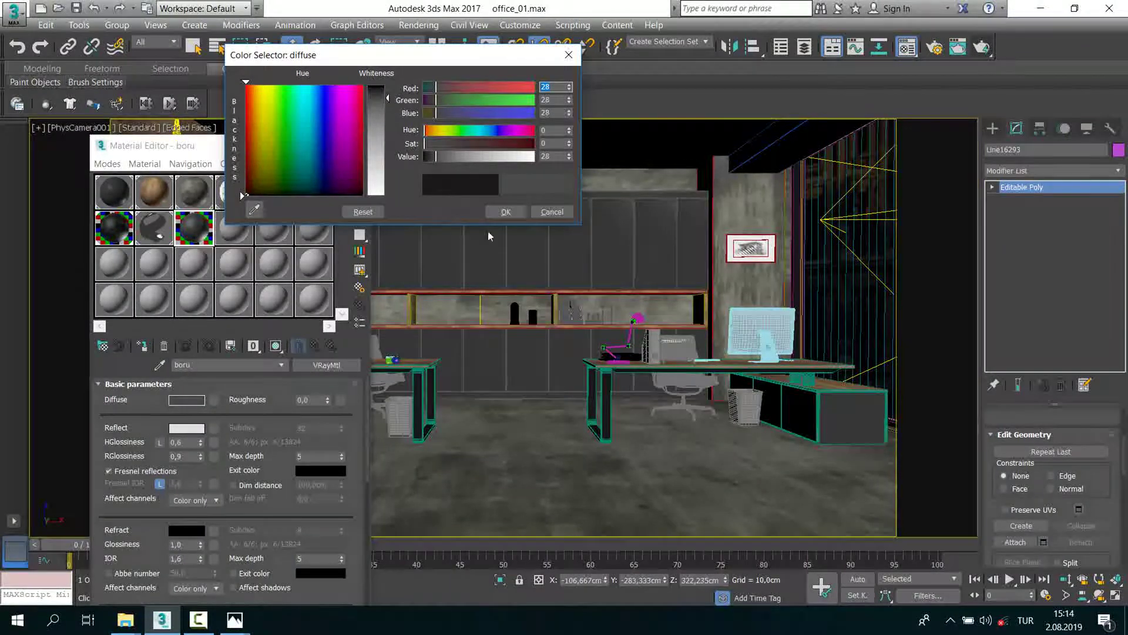
pyautogui.click(505, 212)
pyautogui.click(454, 209)
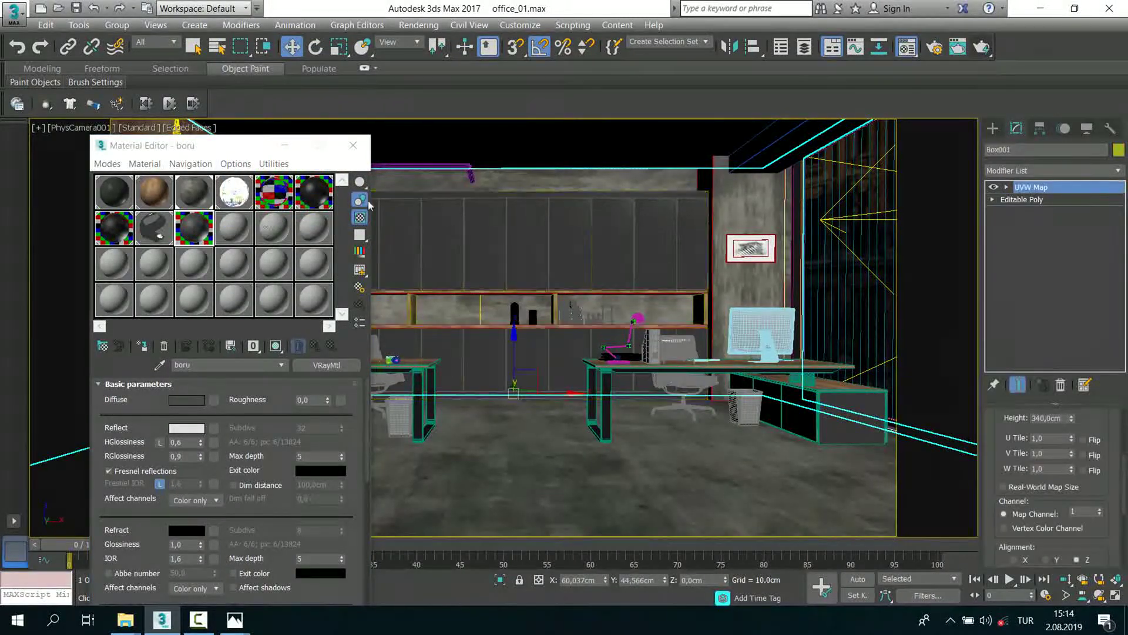
pyautogui.click(456, 167)
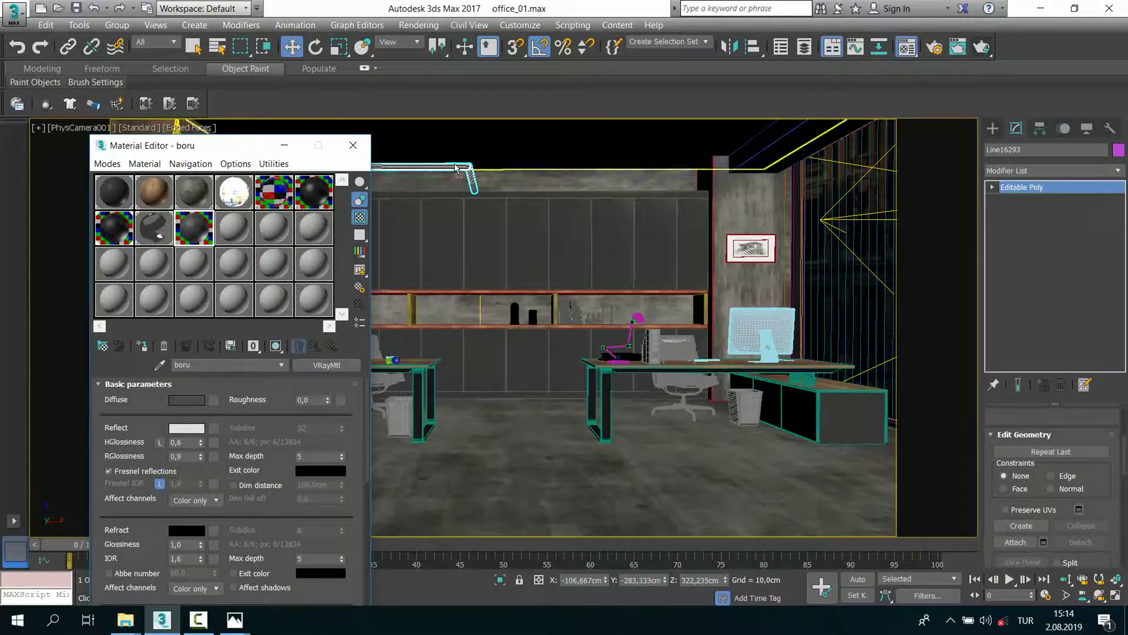
pyautogui.click(352, 145)
pyautogui.click(983, 49)
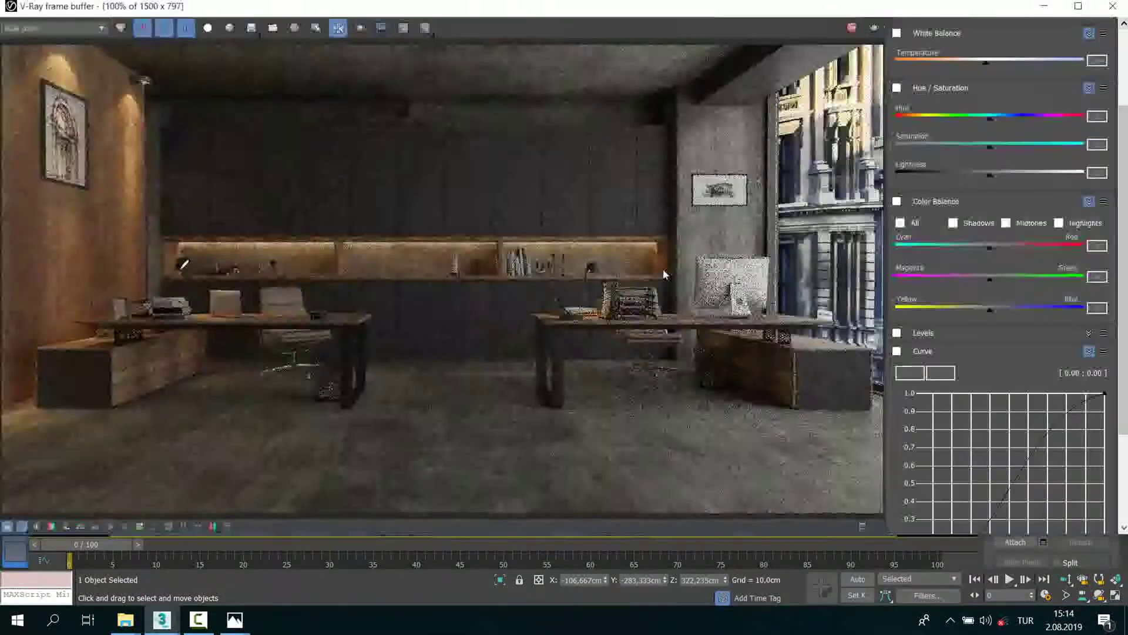
# Step: Zoom around the V-Ray render to check cabinet-wall grain, then bring up the reference office photo
pyautogui.scroll(-2, 535, 329)
pyautogui.scroll(1, 398, 222)
pyautogui.scroll(1, 412, 231)
pyautogui.scroll(-1, 430, 235)
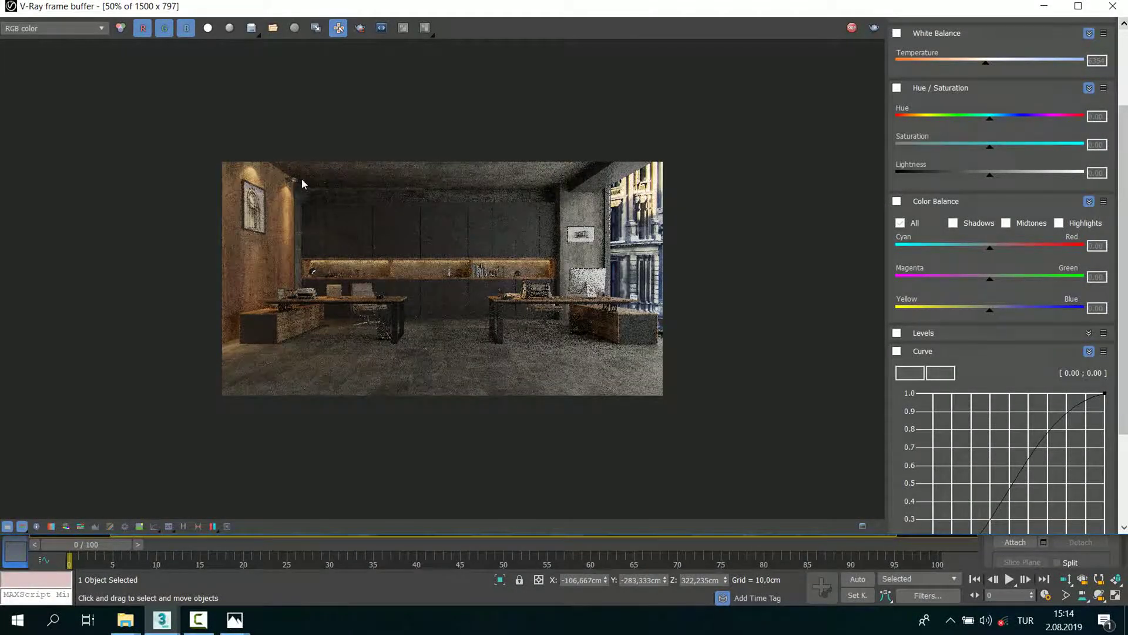
pyautogui.scroll(1, 320, 176)
pyautogui.scroll(-1, 412, 194)
pyautogui.scroll(-1, 406, 217)
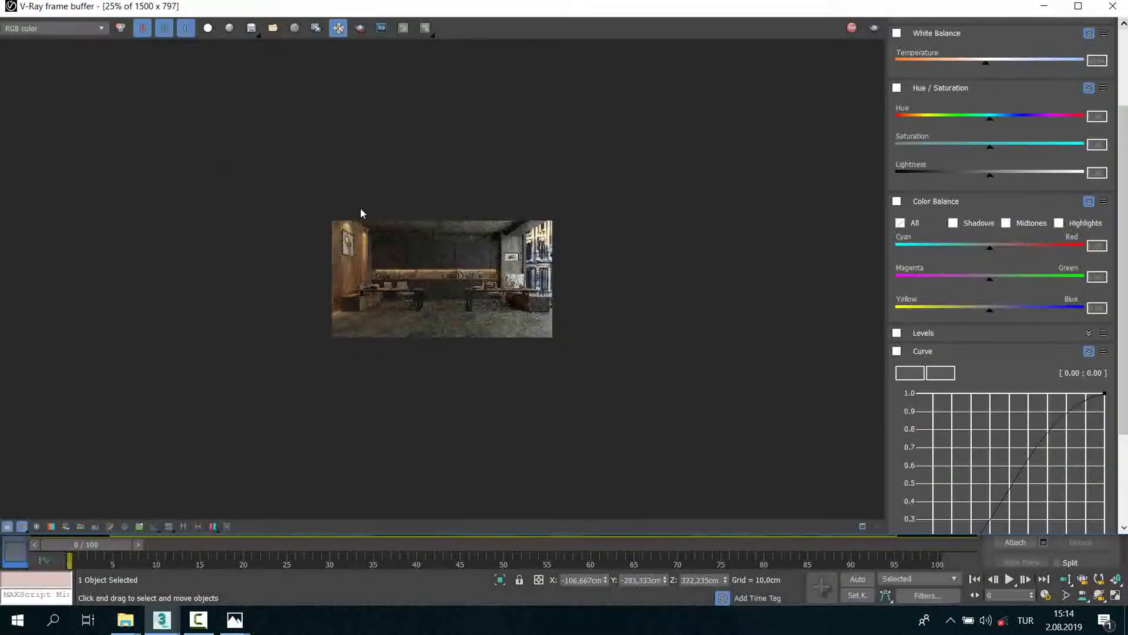
pyautogui.scroll(1, 361, 212)
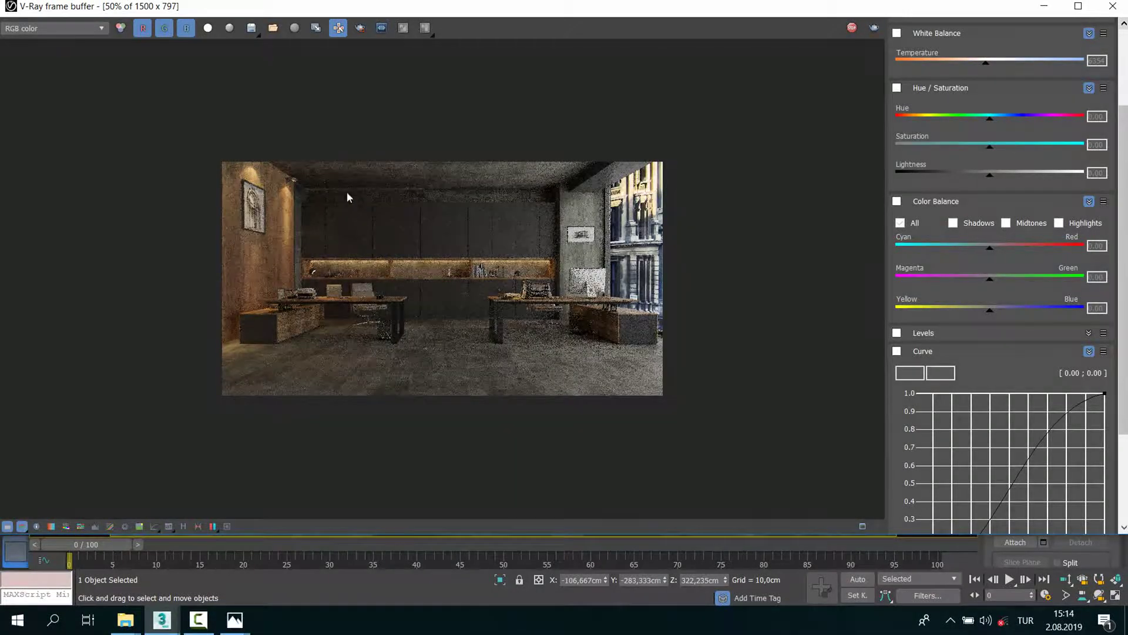
pyautogui.scroll(1, 347, 197)
pyautogui.scroll(-1, 406, 211)
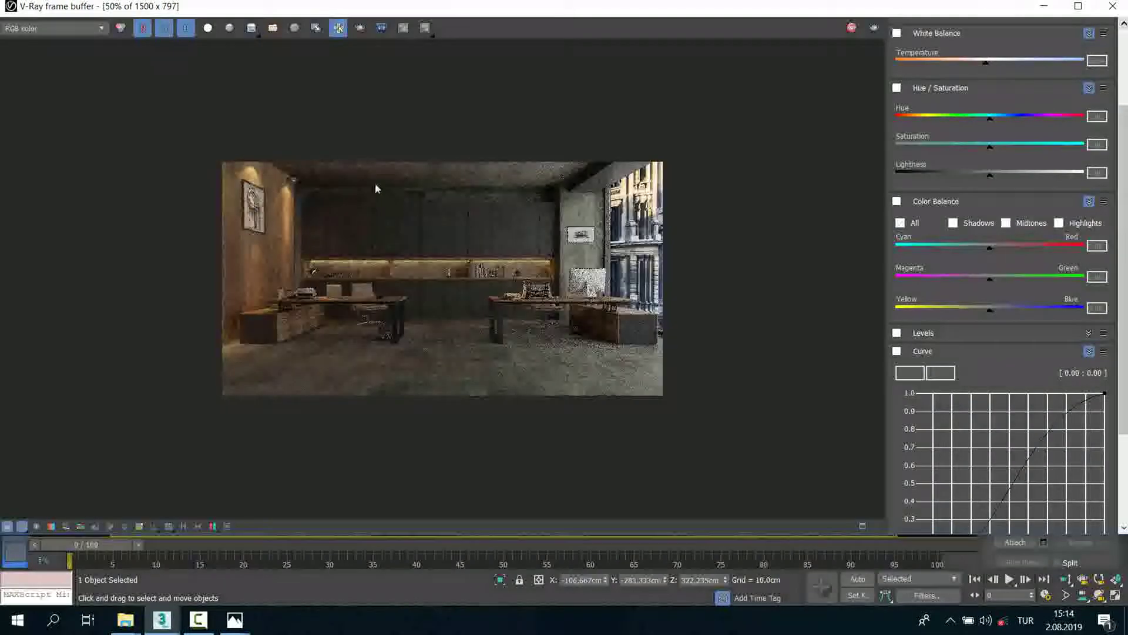
pyautogui.scroll(1, 376, 176)
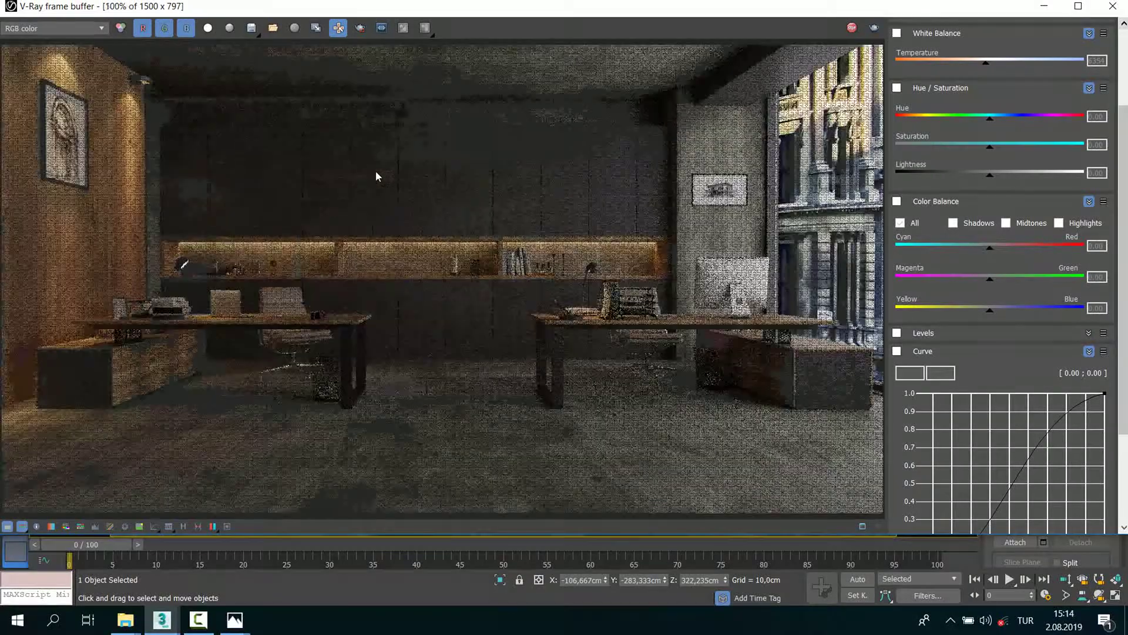
pyautogui.scroll(-1, 361, 101)
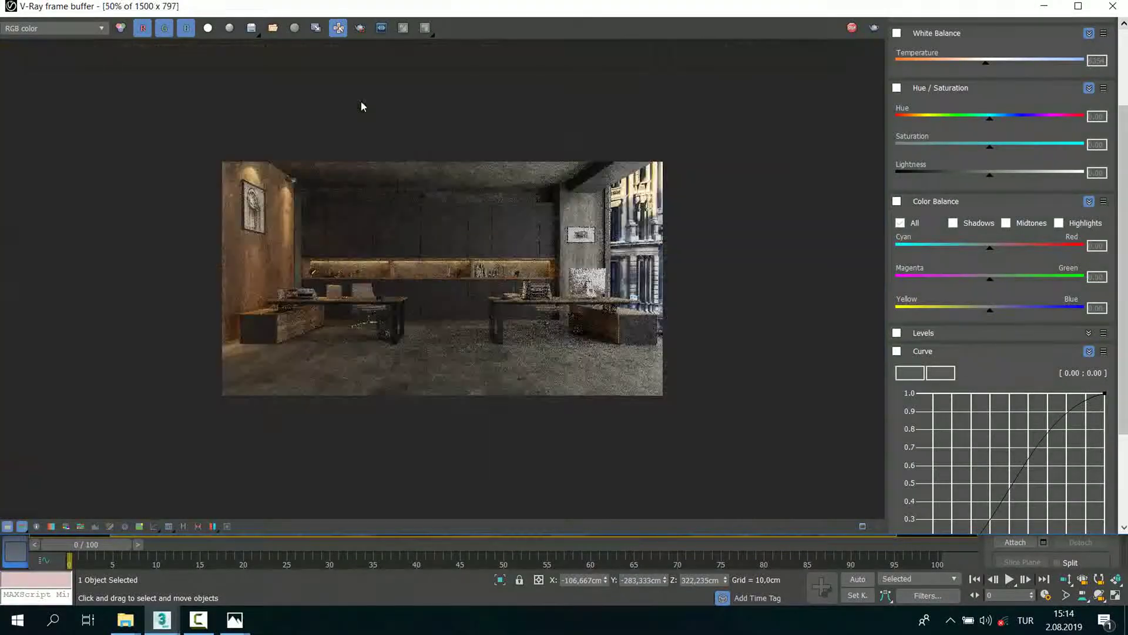
pyautogui.scroll(1, 394, 187)
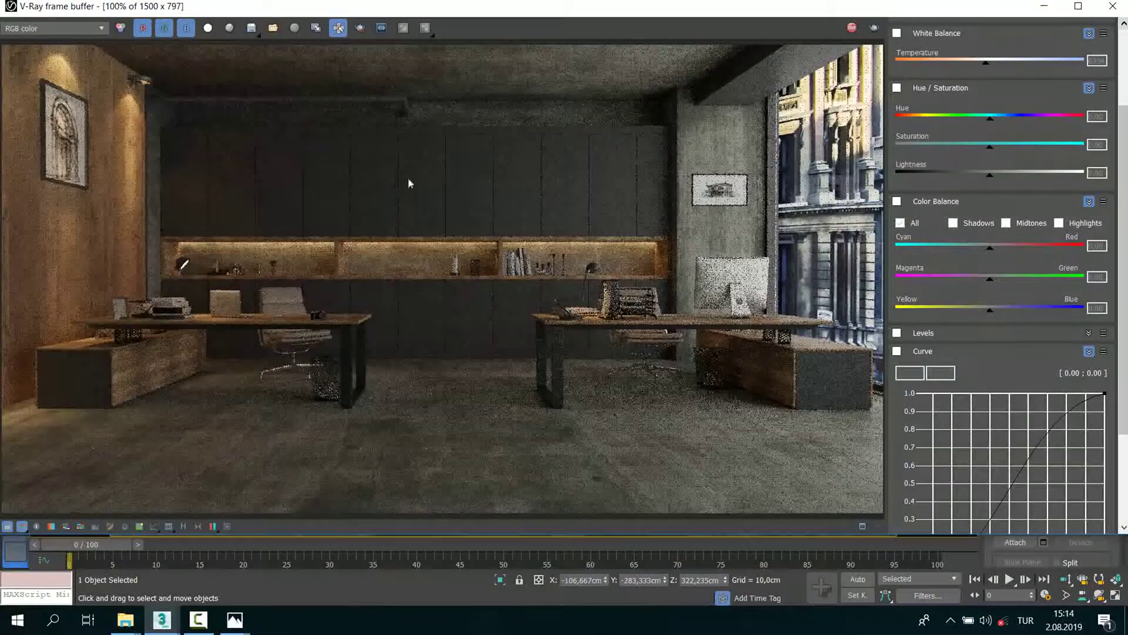
pyautogui.scroll(1, 382, 106)
pyautogui.scroll(-1, 381, 107)
pyautogui.scroll(-1, 374, 104)
pyautogui.scroll(1, 382, 135)
pyautogui.scroll(1, 412, 105)
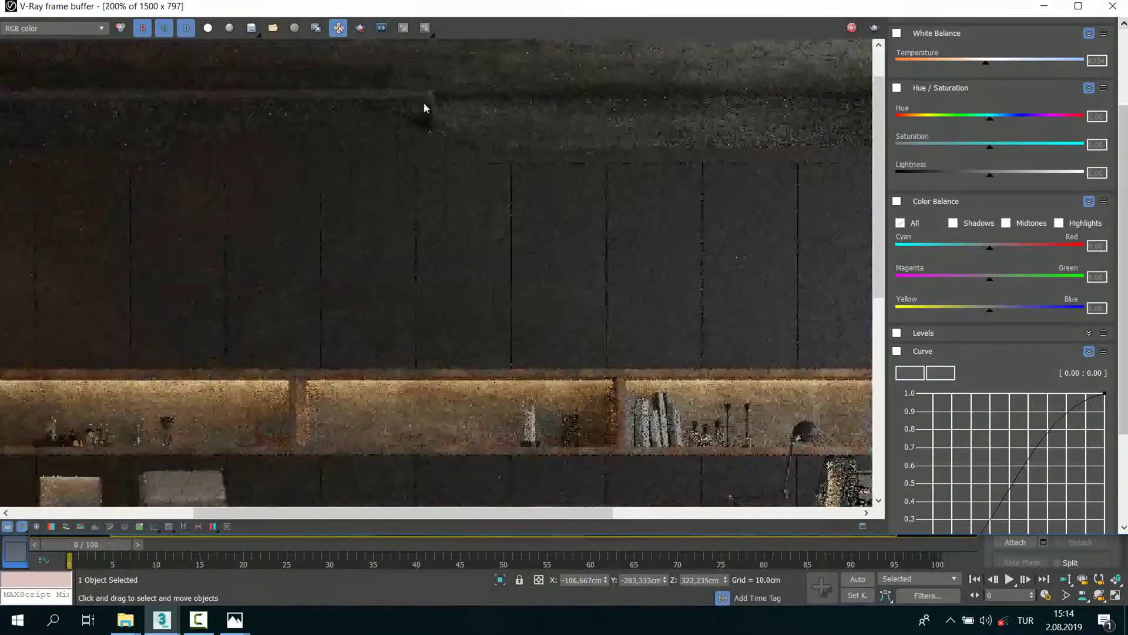
pyautogui.scroll(1, 421, 104)
pyautogui.scroll(1, 441, 144)
pyautogui.scroll(-2, 476, 195)
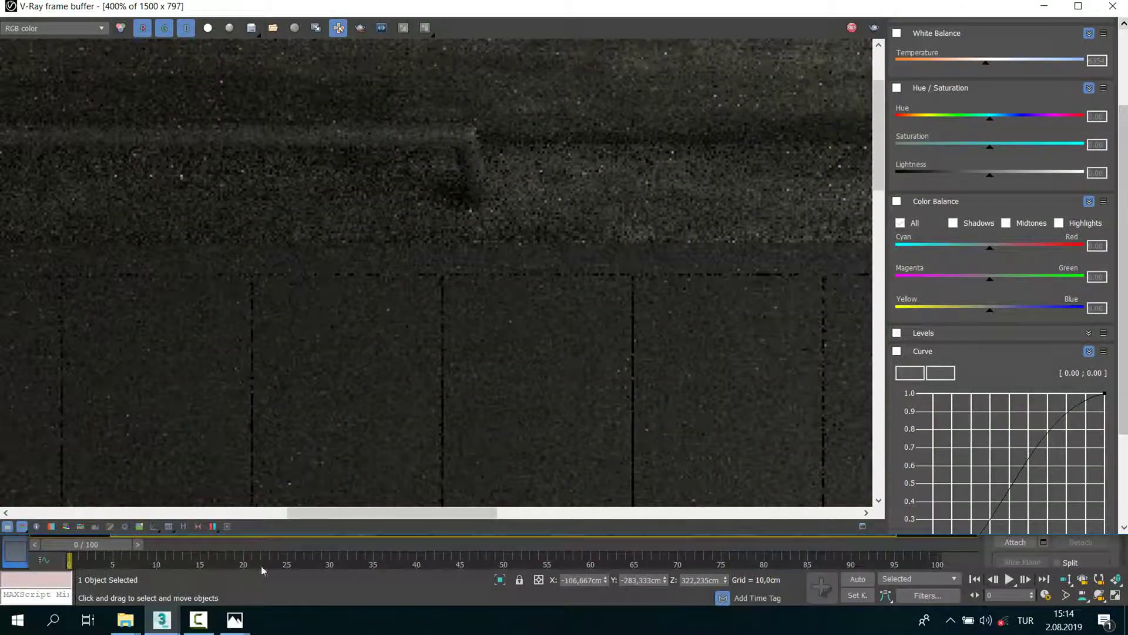
pyautogui.click(235, 619)
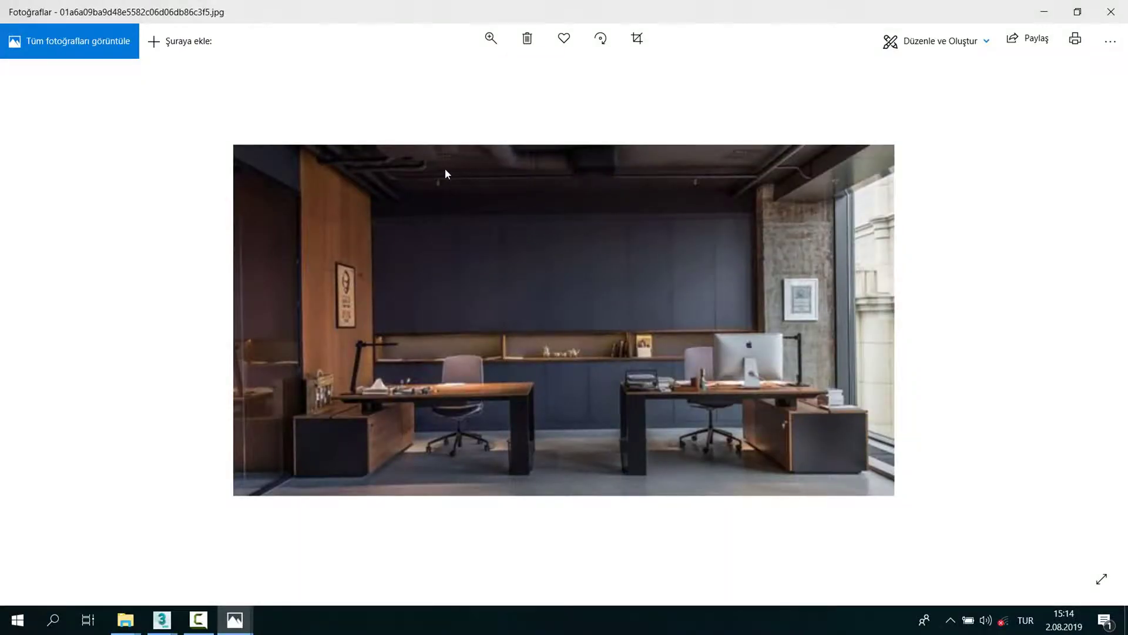
pyautogui.scroll(1, 447, 159)
pyautogui.scroll(1, 588, 126)
pyautogui.scroll(1, 775, 88)
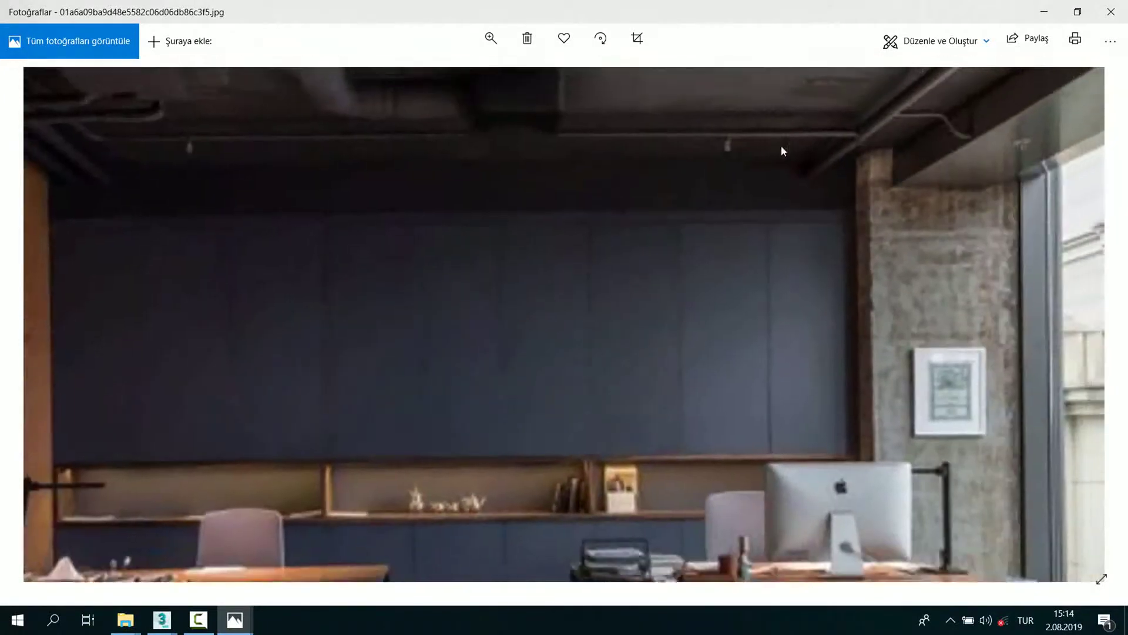
pyautogui.scroll(-1, 781, 151)
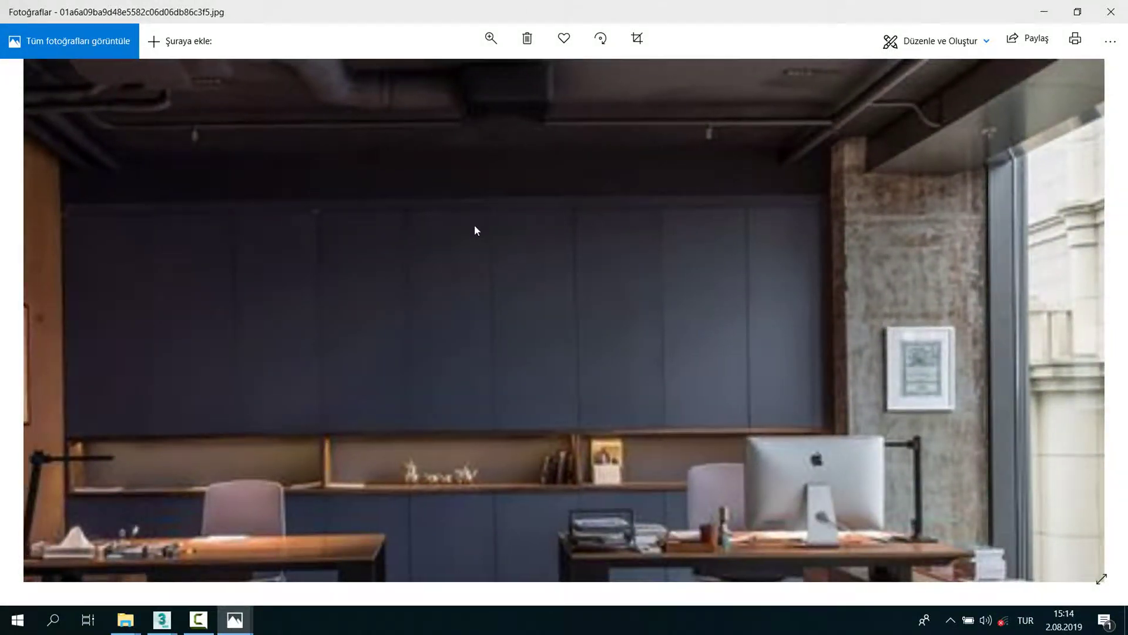
pyautogui.moveTo(474, 224); pyautogui.dragTo(930, 293)
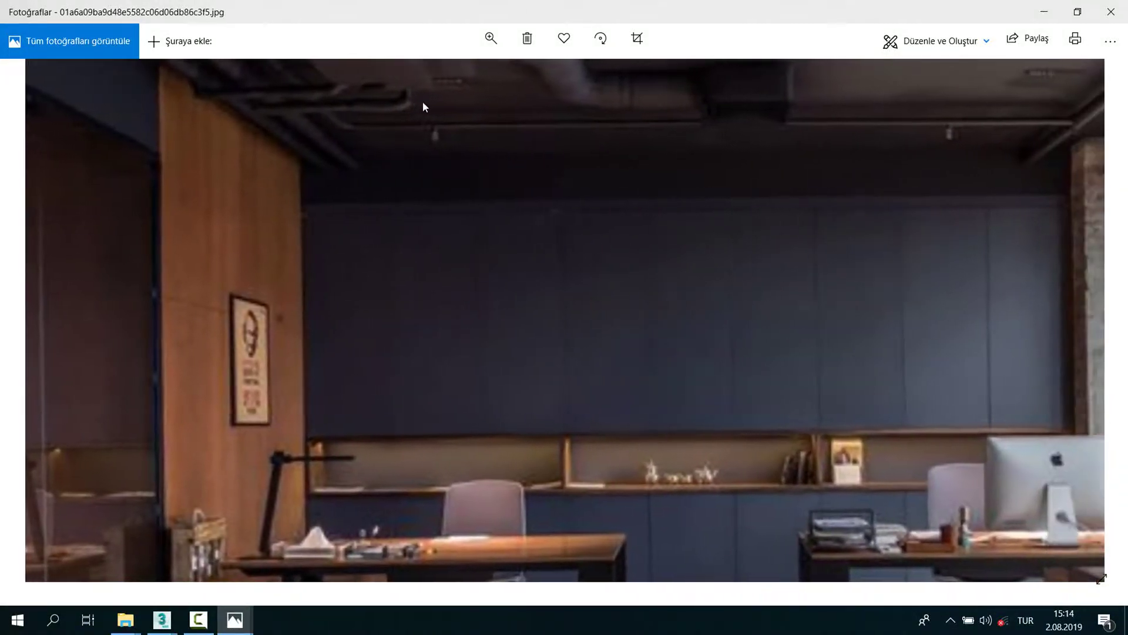
pyautogui.scroll(-5, 747, 170)
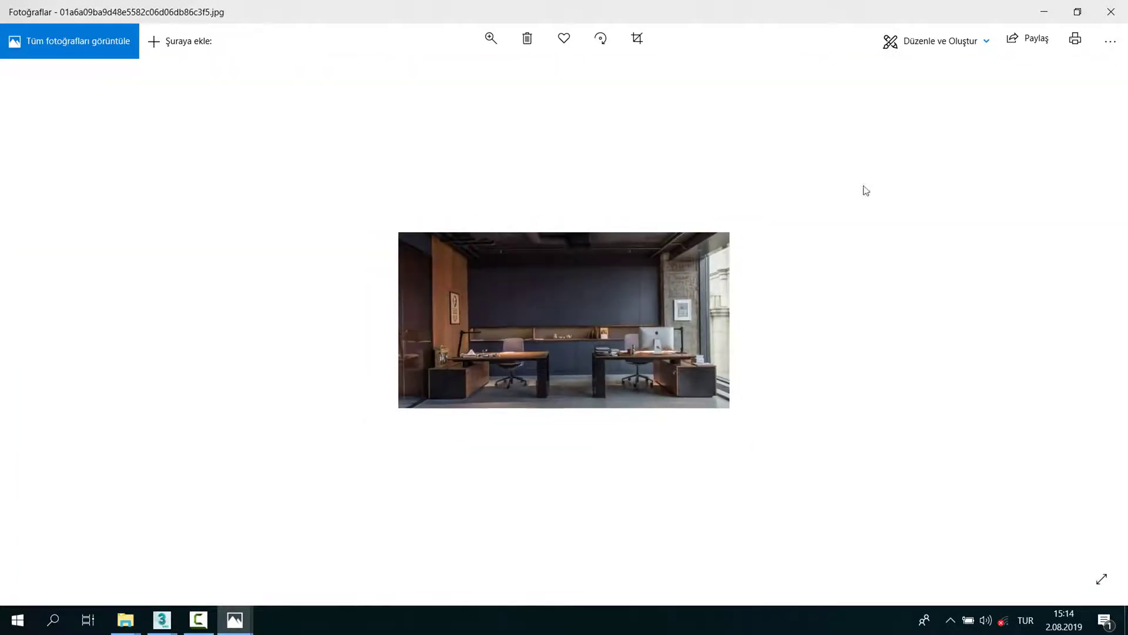
pyautogui.click(1051, 14)
pyautogui.scroll(-1, 505, 230)
pyautogui.scroll(1, 435, 191)
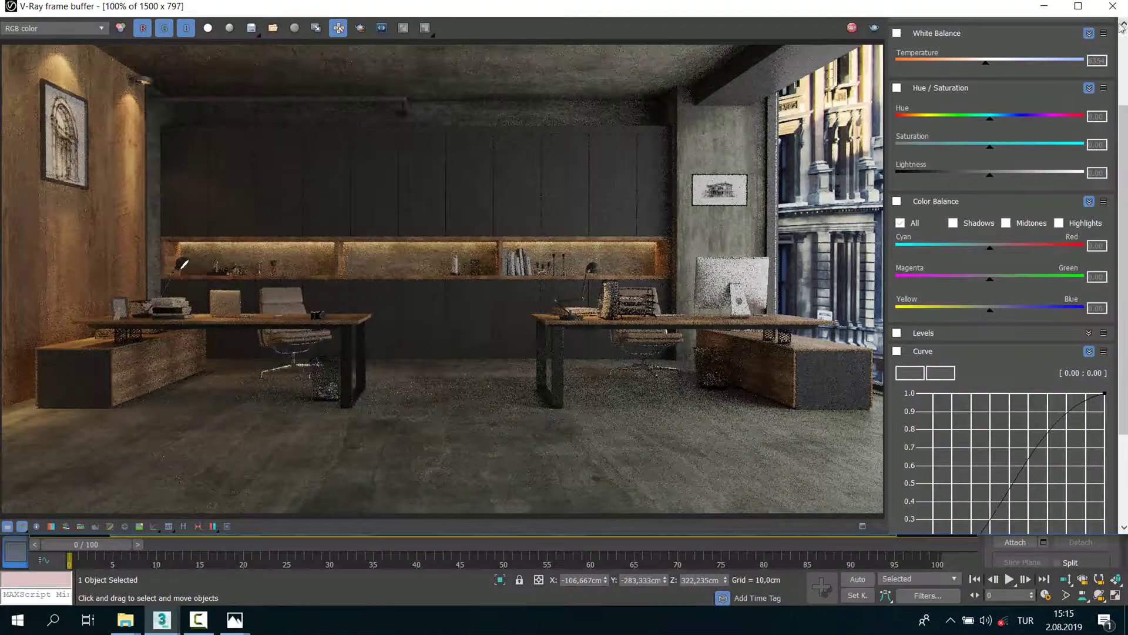
pyautogui.scroll(-1, 684, 200)
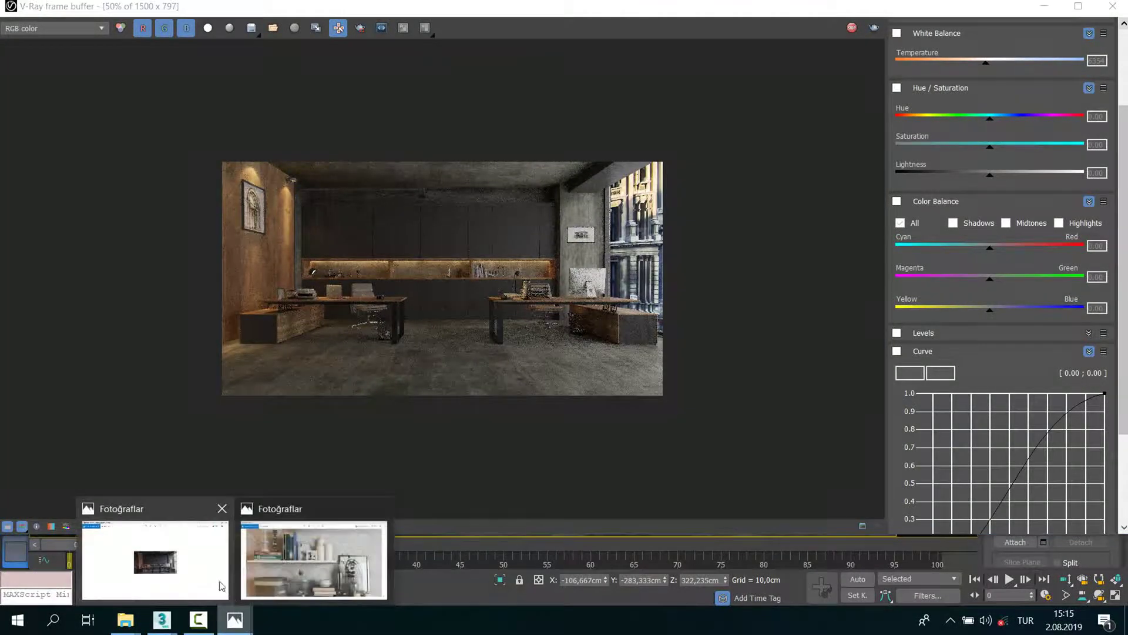
pyautogui.moveTo(235, 619)
pyautogui.click(311, 558)
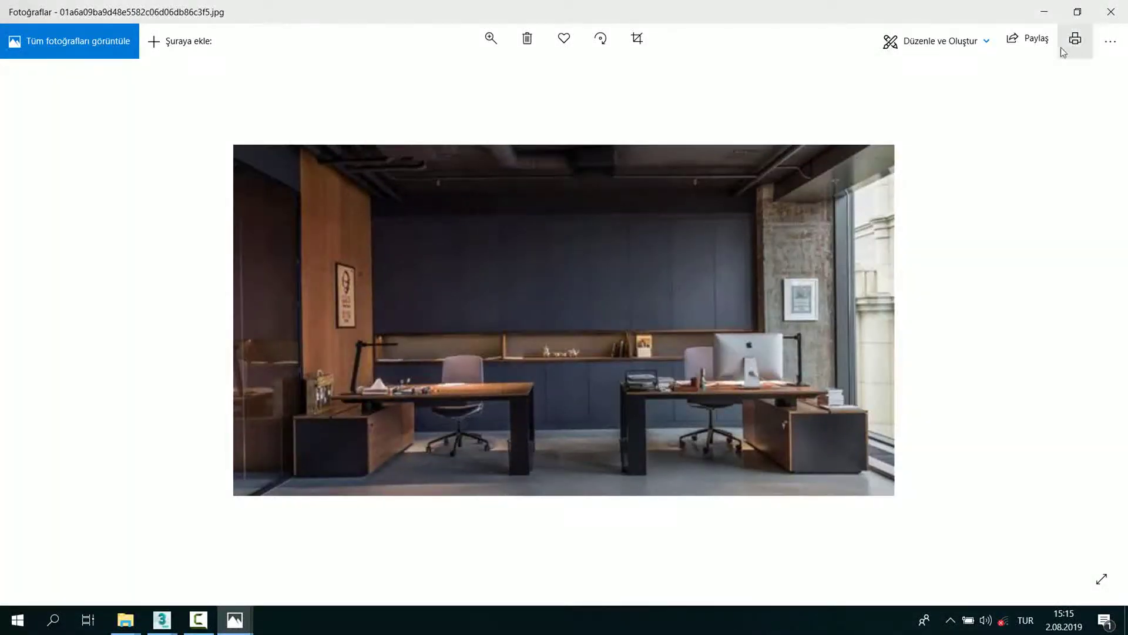
pyautogui.moveTo(161, 620)
pyautogui.click(243, 567)
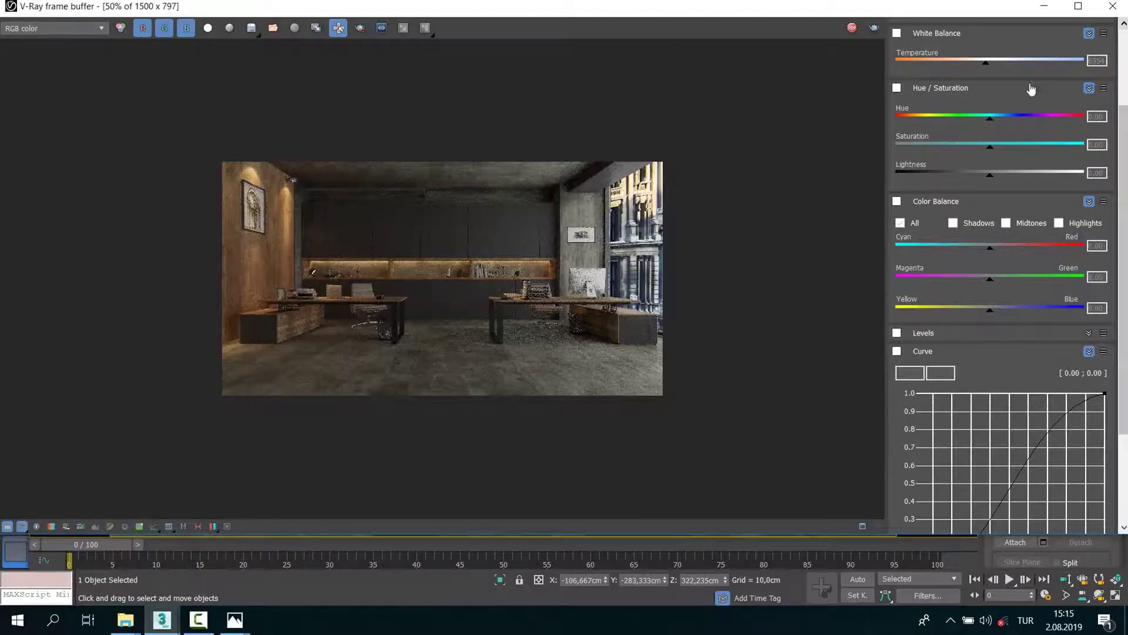
pyautogui.click(1112, 8)
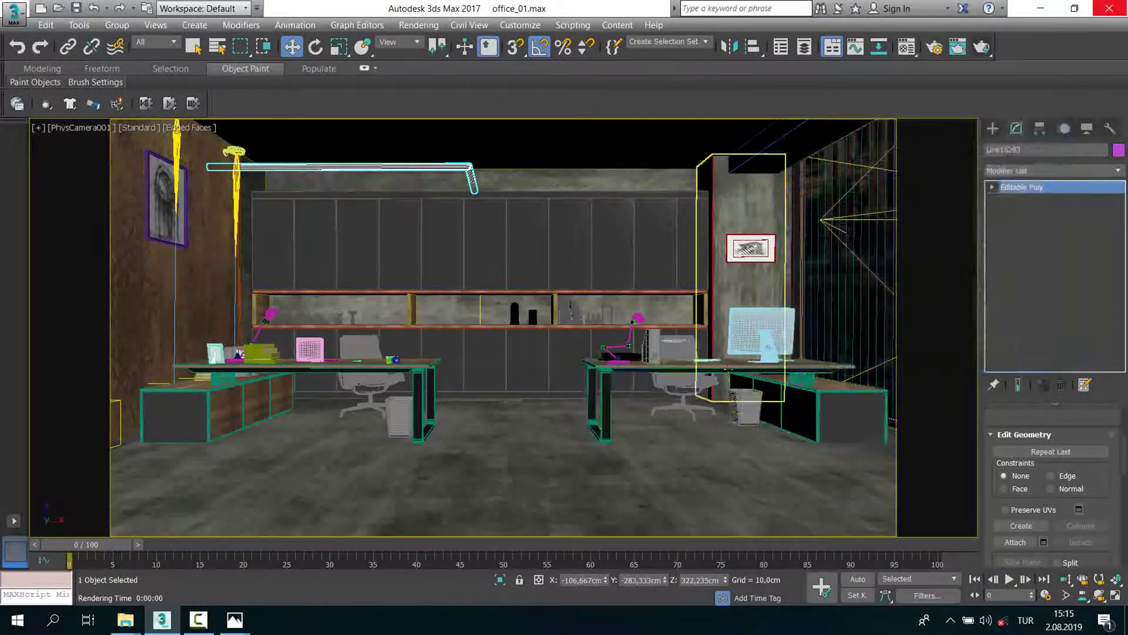
# Step: Set VRayLight001's multiplier to 15 in Top view, then re-render from the camera view
pyautogui.hotkey('alt', 'w')
pyautogui.hotkey('alt', 'w')
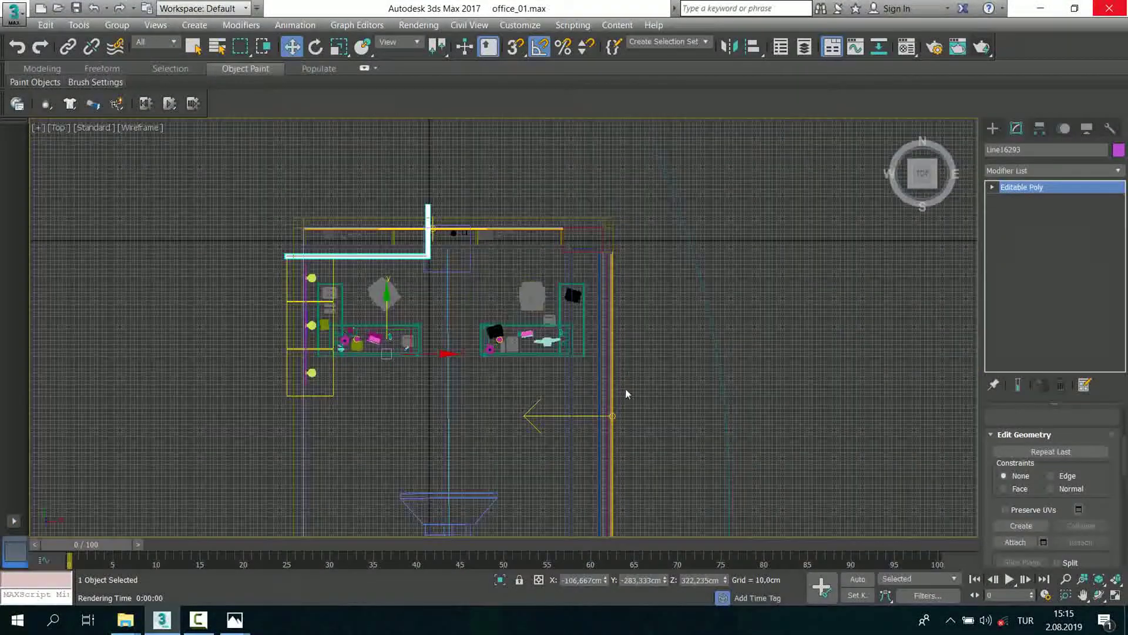
pyautogui.click(535, 424)
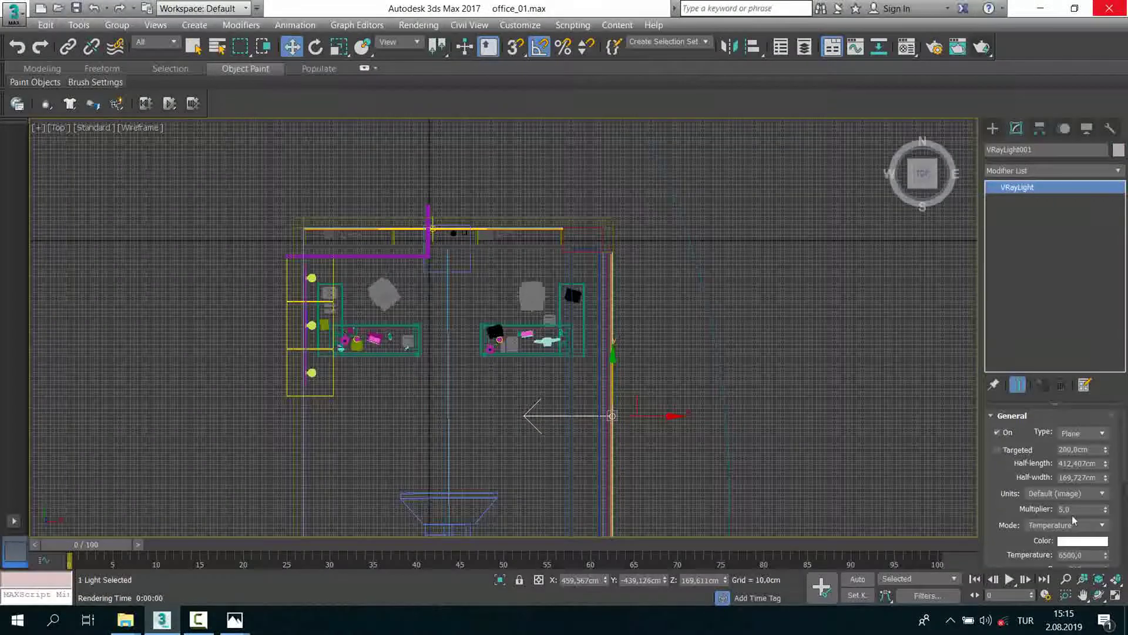
pyautogui.write('1')
pyautogui.hotkey('alt', 'w')
pyautogui.rightClick(800, 477)
pyautogui.hotkey('alt', 'w')
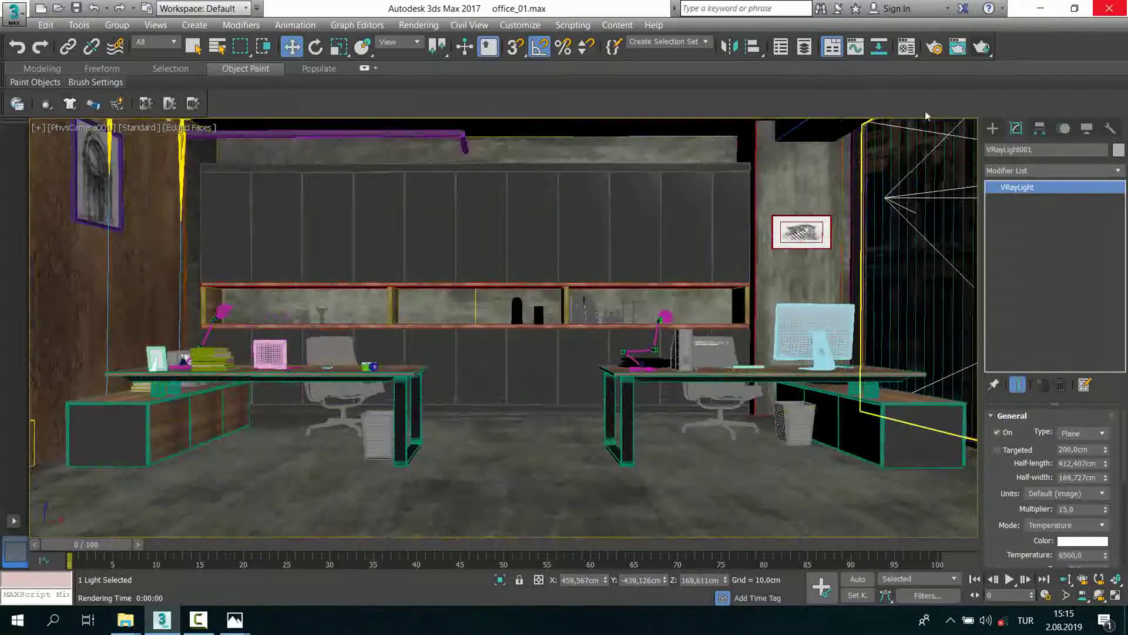
pyautogui.click(990, 55)
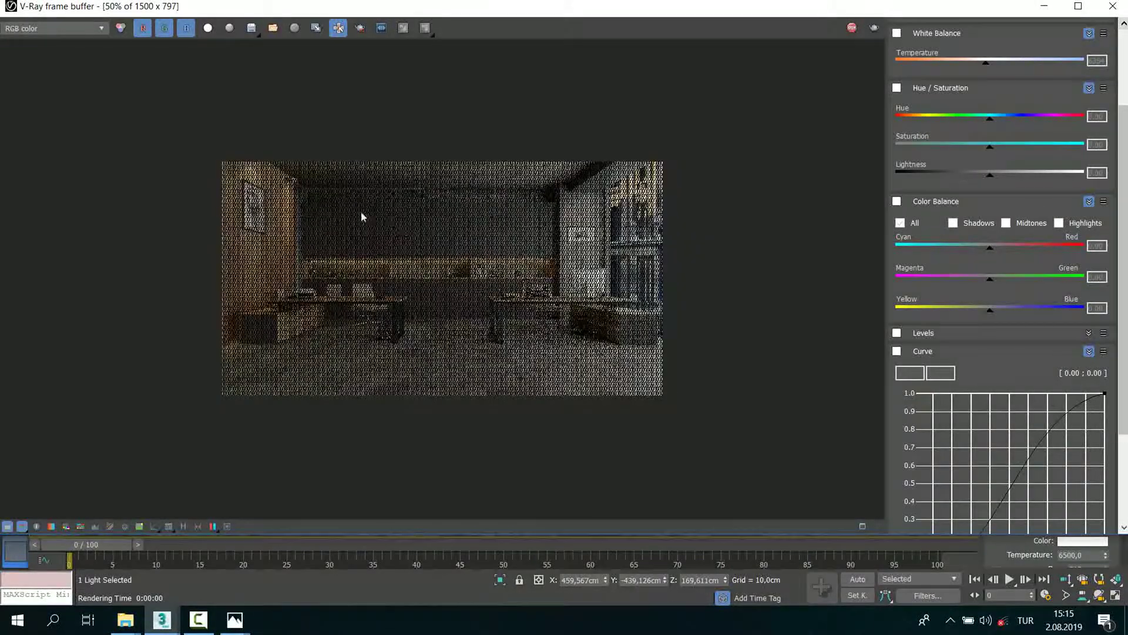
# Step: Zoom the V-Ray frame buffer between 50% and 100% as the brighter render's noise clears
pyautogui.scroll(1, 359, 216)
pyautogui.scroll(-1, 359, 216)
pyautogui.scroll(1, 645, 227)
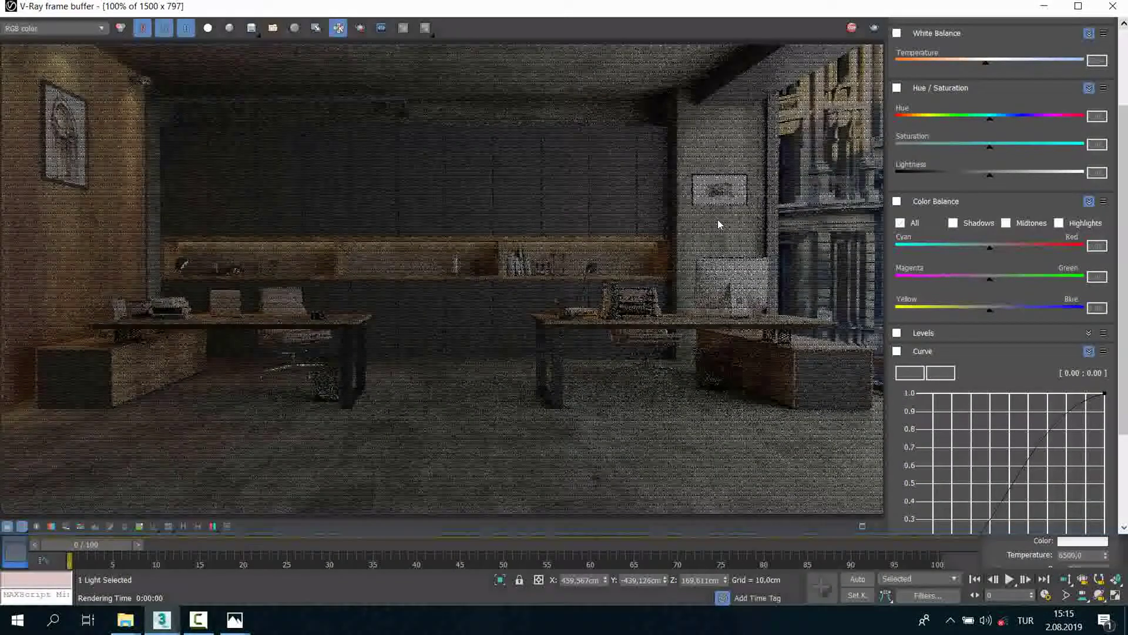
pyautogui.scroll(-1, 718, 223)
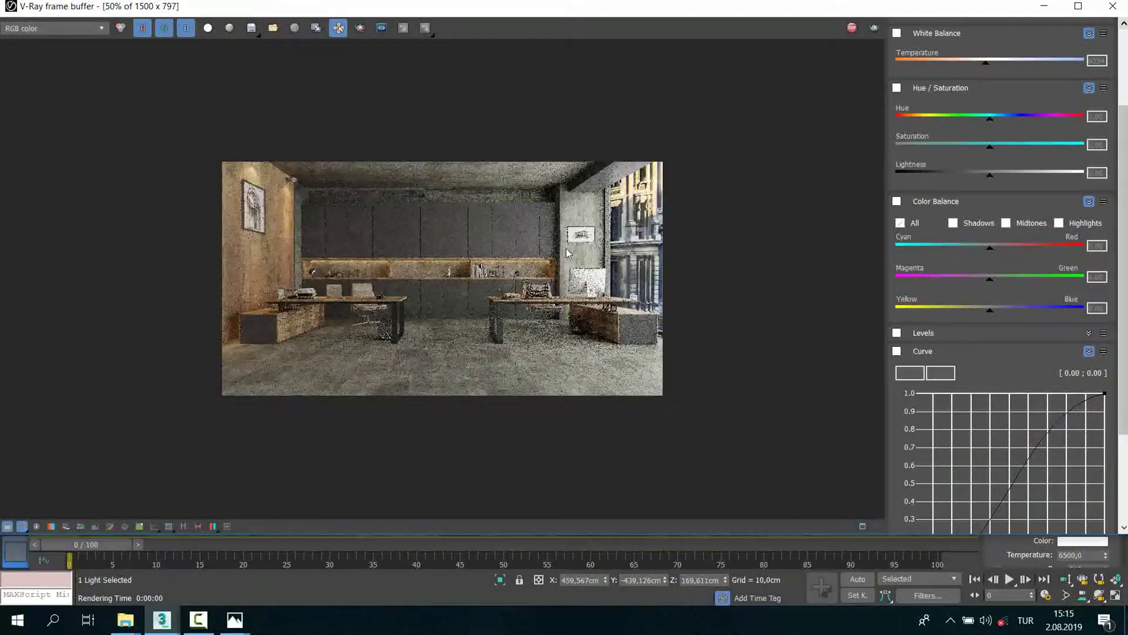
pyautogui.scroll(1, 393, 254)
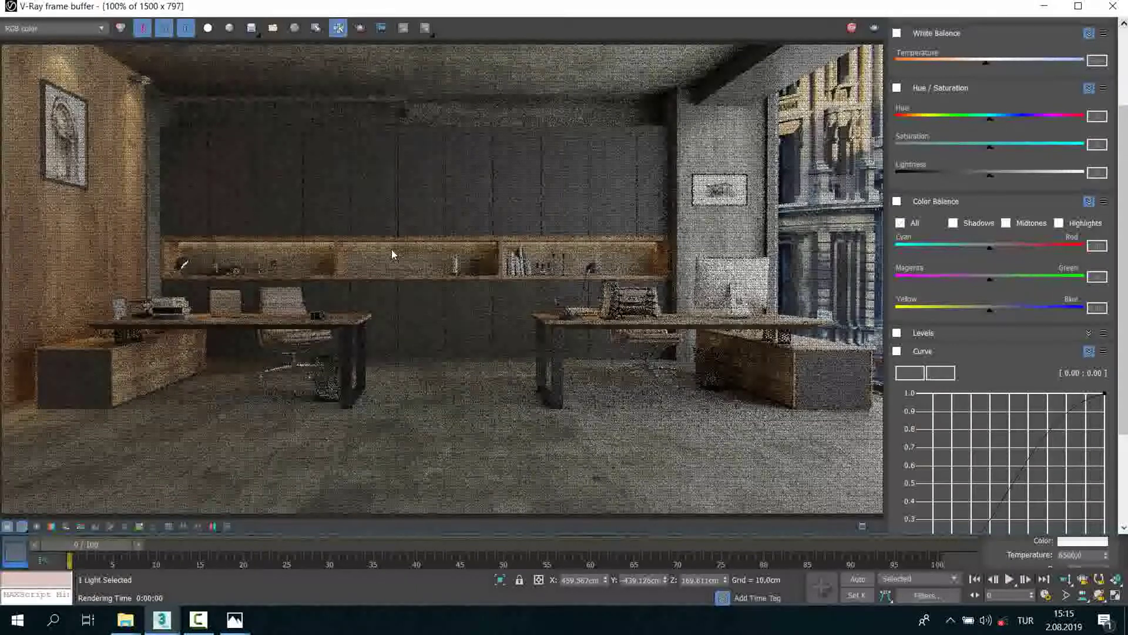
pyautogui.scroll(-1, 380, 249)
pyautogui.scroll(1, 354, 195)
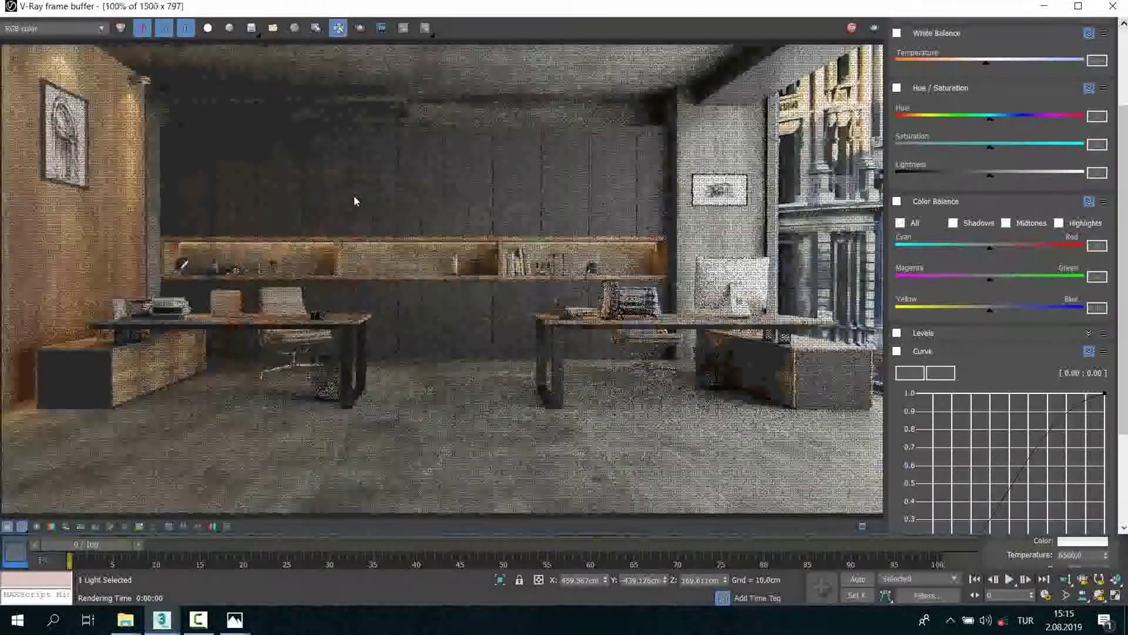
pyautogui.scroll(-1, 361, 191)
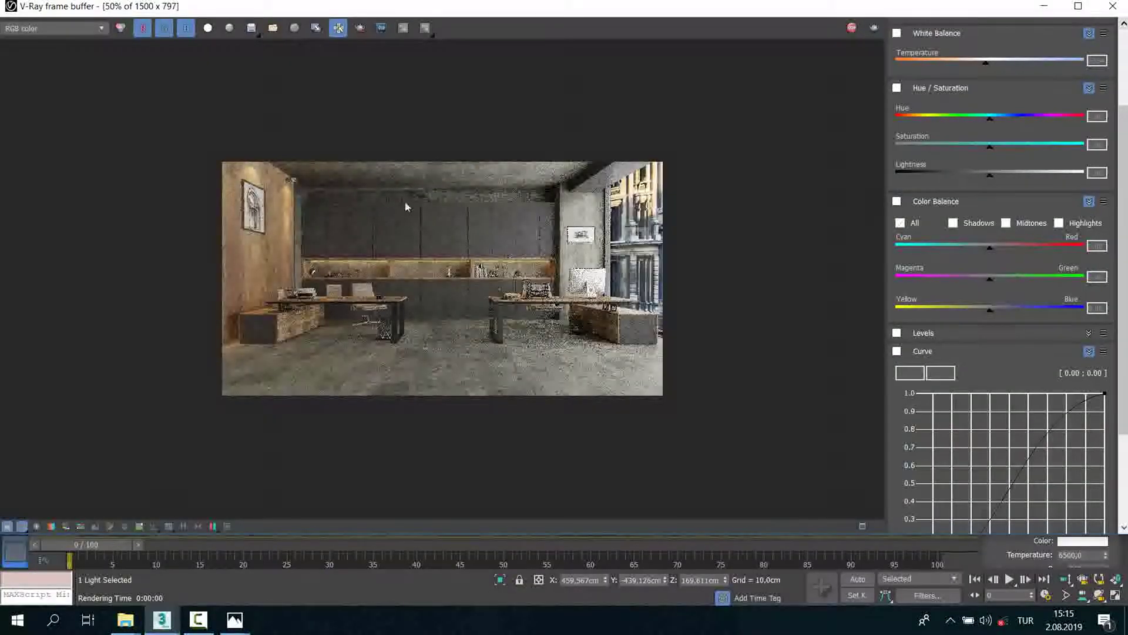
pyautogui.scroll(1, 688, 215)
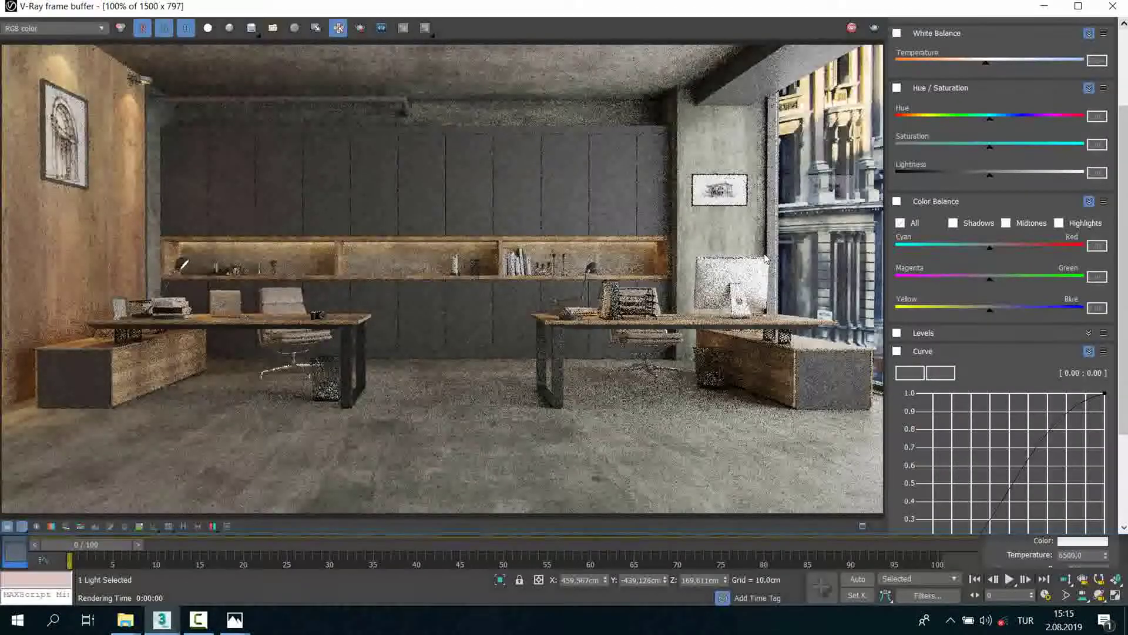
pyautogui.scroll(1, 742, 186)
pyautogui.scroll(1, 742, 186)
pyautogui.scroll(-2, 742, 185)
pyautogui.scroll(-1, 741, 185)
pyautogui.scroll(1, 636, 176)
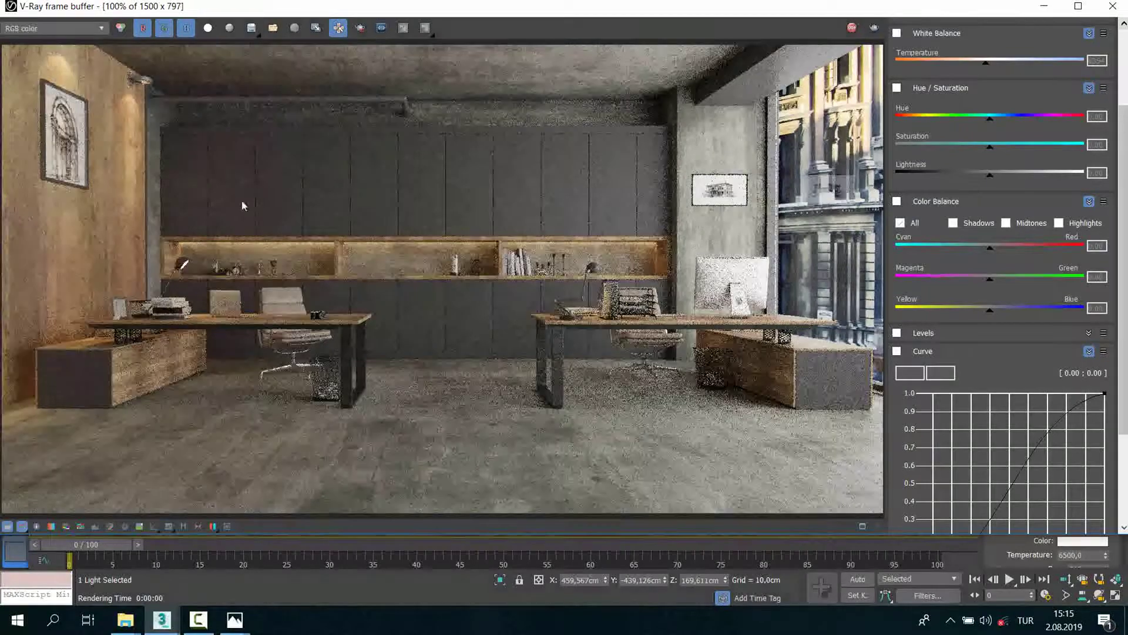
pyautogui.scroll(-3, 470, 224)
pyautogui.scroll(3, 385, 188)
# Step: Close the finished render and open the Material Editor, browsing the boru and dolap kapak slots
pyautogui.click(1113, 9)
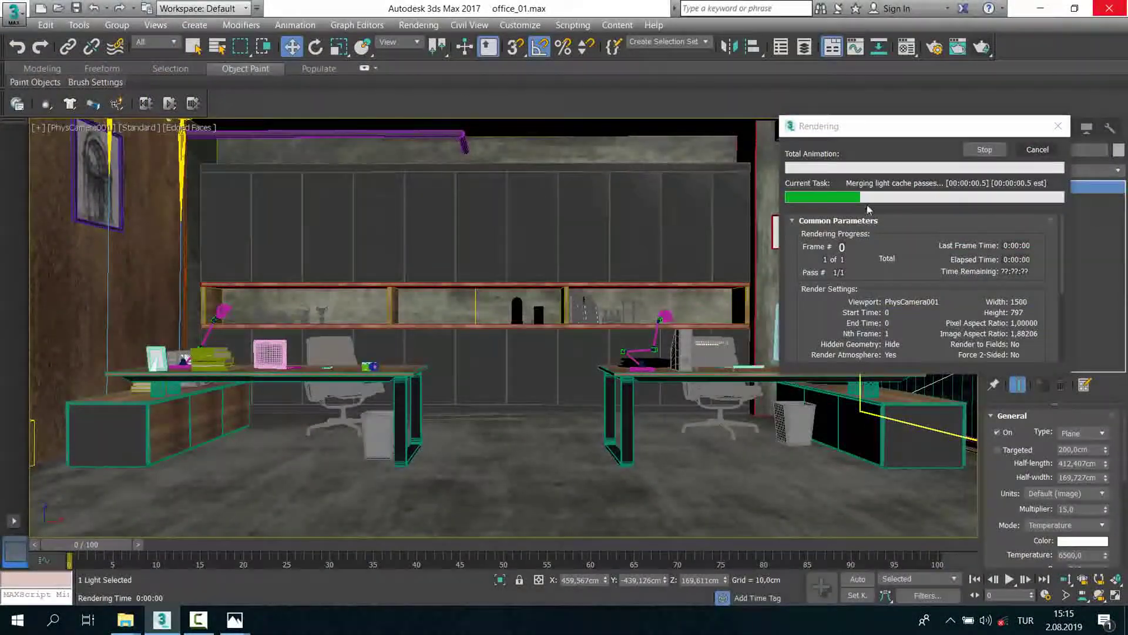
pyautogui.click(1037, 149)
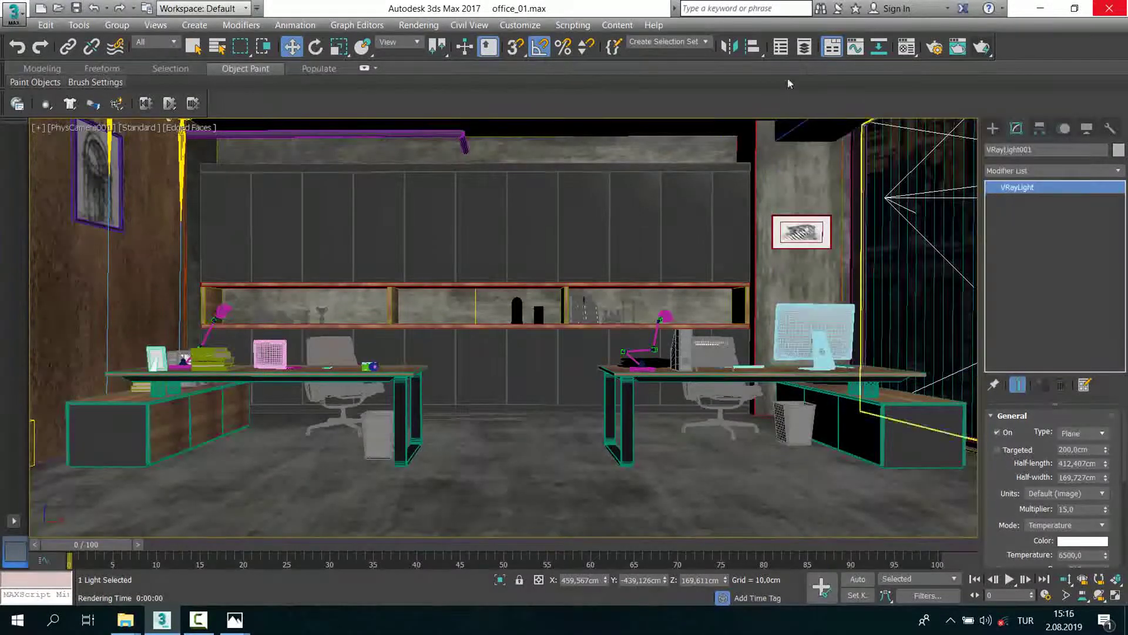
pyautogui.press('m')
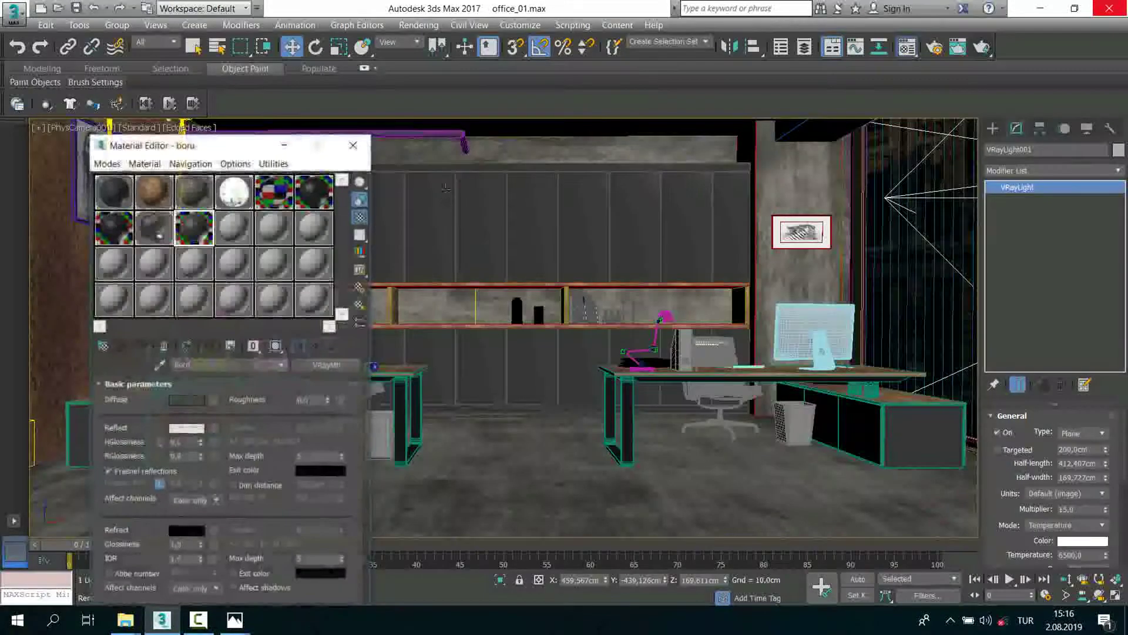
pyautogui.click(208, 203)
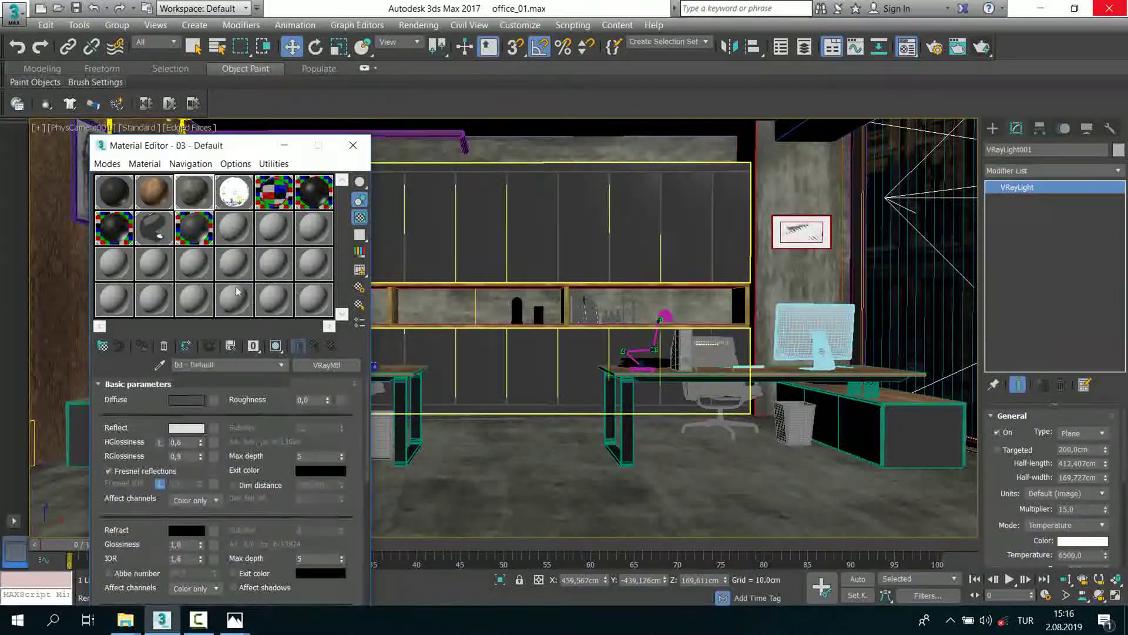
pyautogui.moveTo(246, 416); pyautogui.dragTo(245, 414)
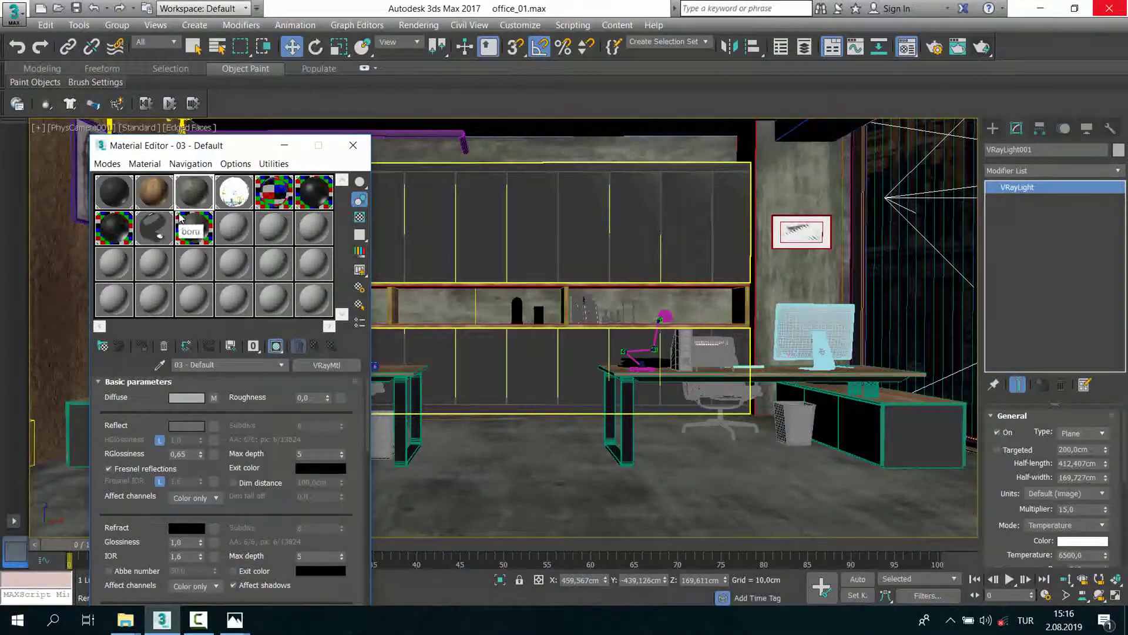
pyautogui.click(131, 203)
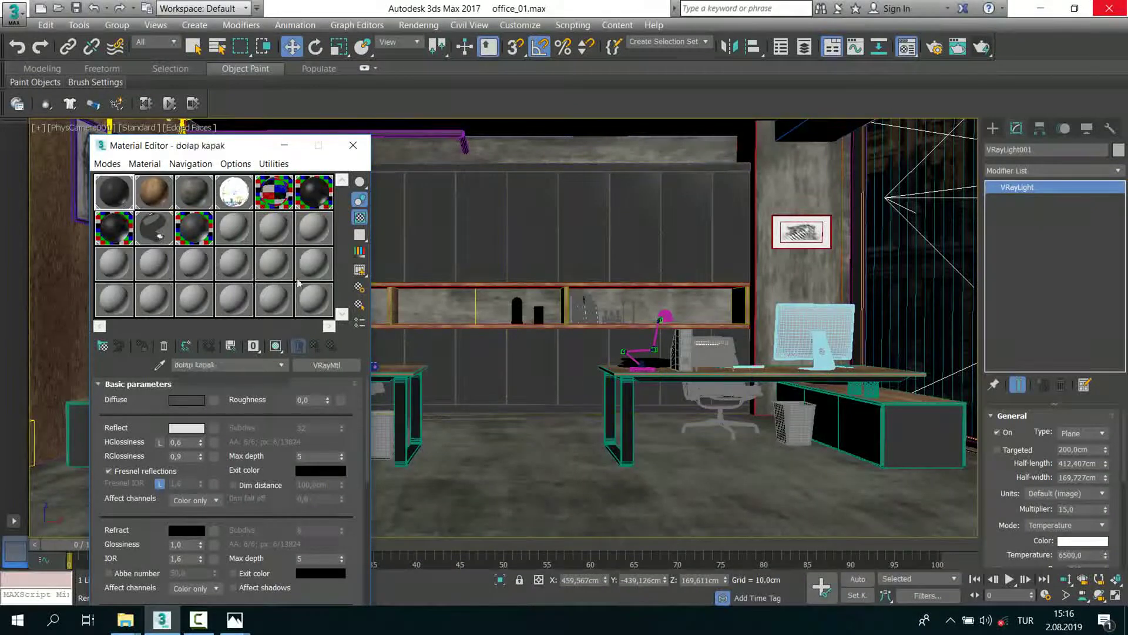
pyautogui.click(234, 228)
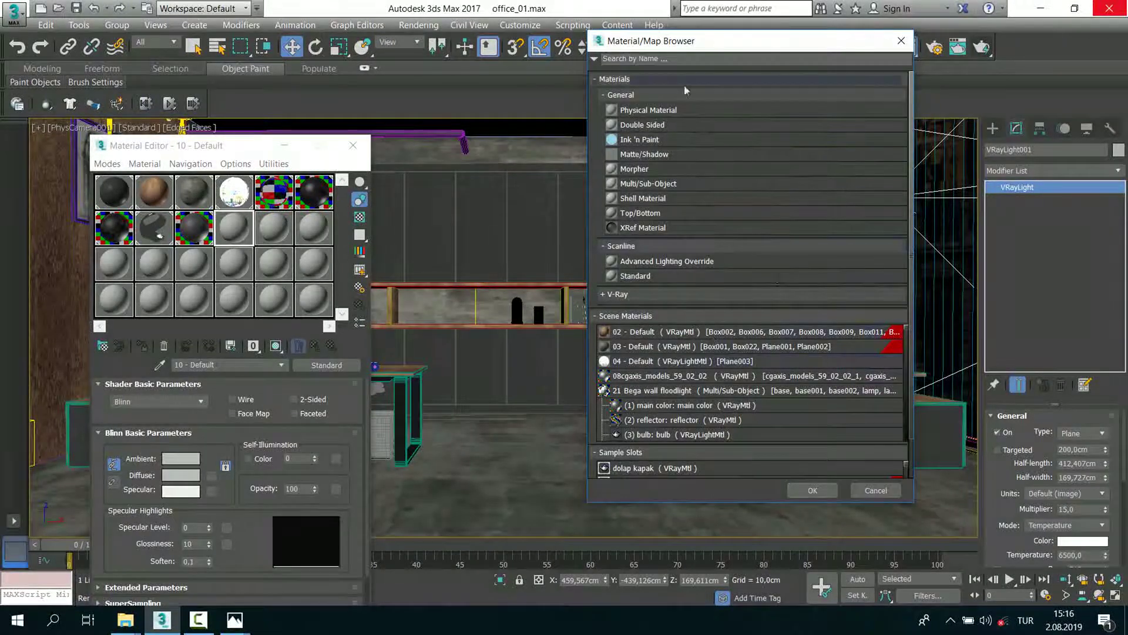
pyautogui.click(901, 42)
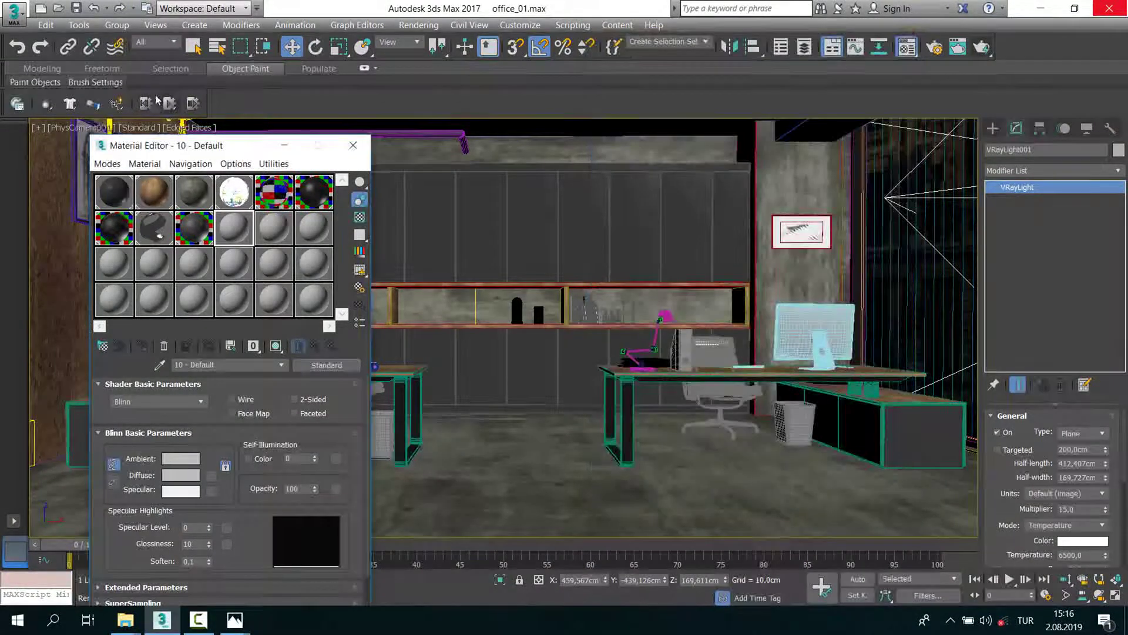
pyautogui.click(115, 203)
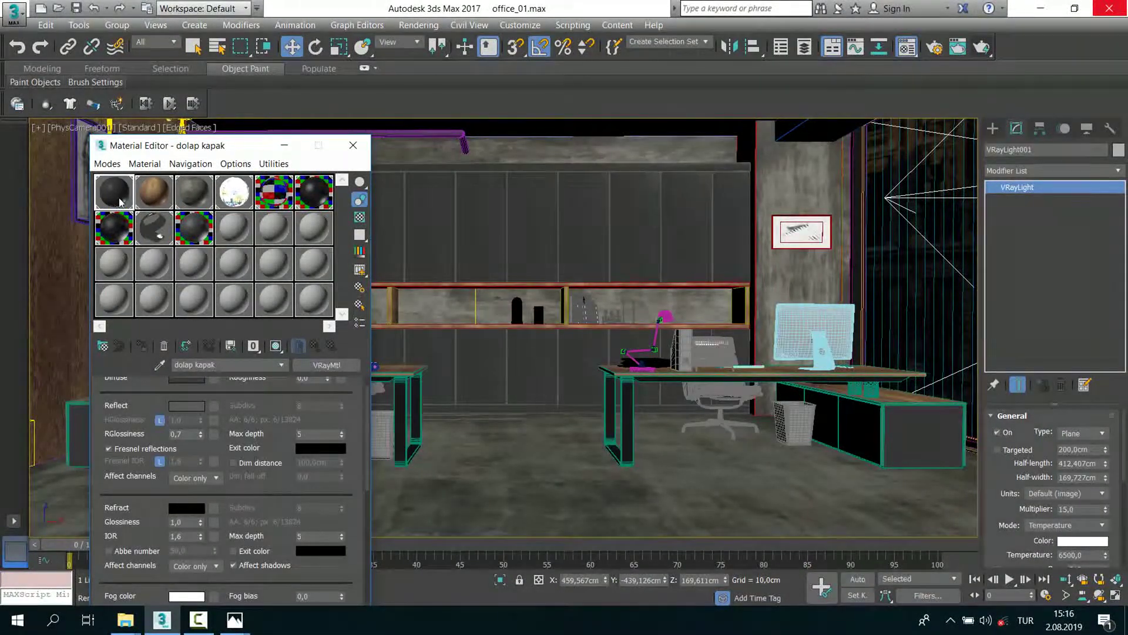
pyautogui.click(223, 226)
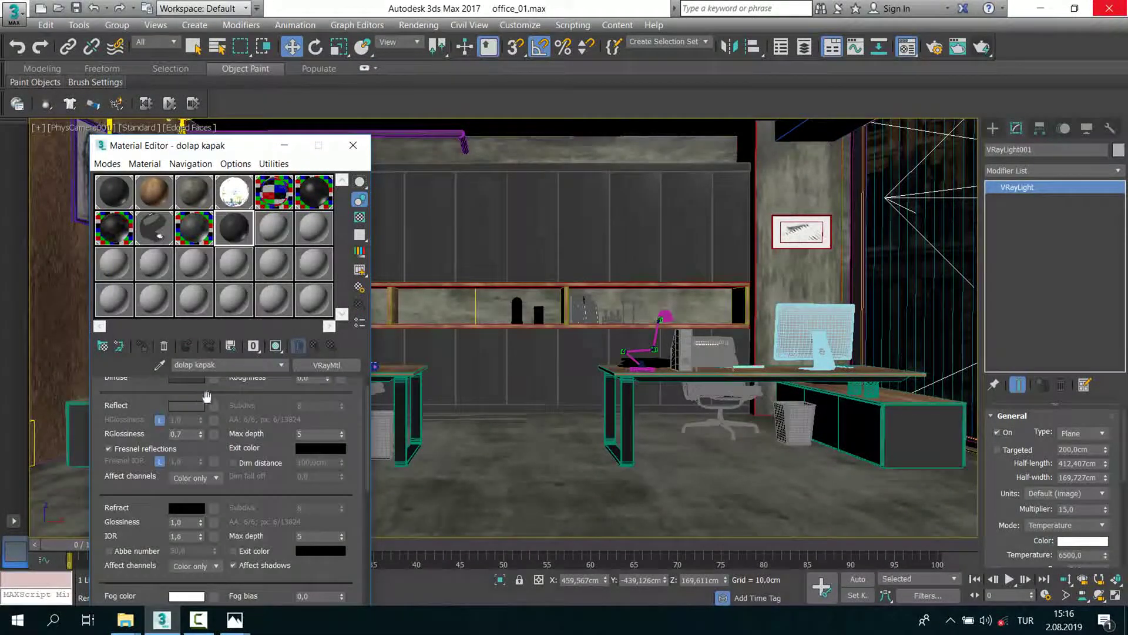
# Step: Eyedrop the ceiling's tavan material and darken its diffuse from grey 19 to 9
pyautogui.click(159, 365)
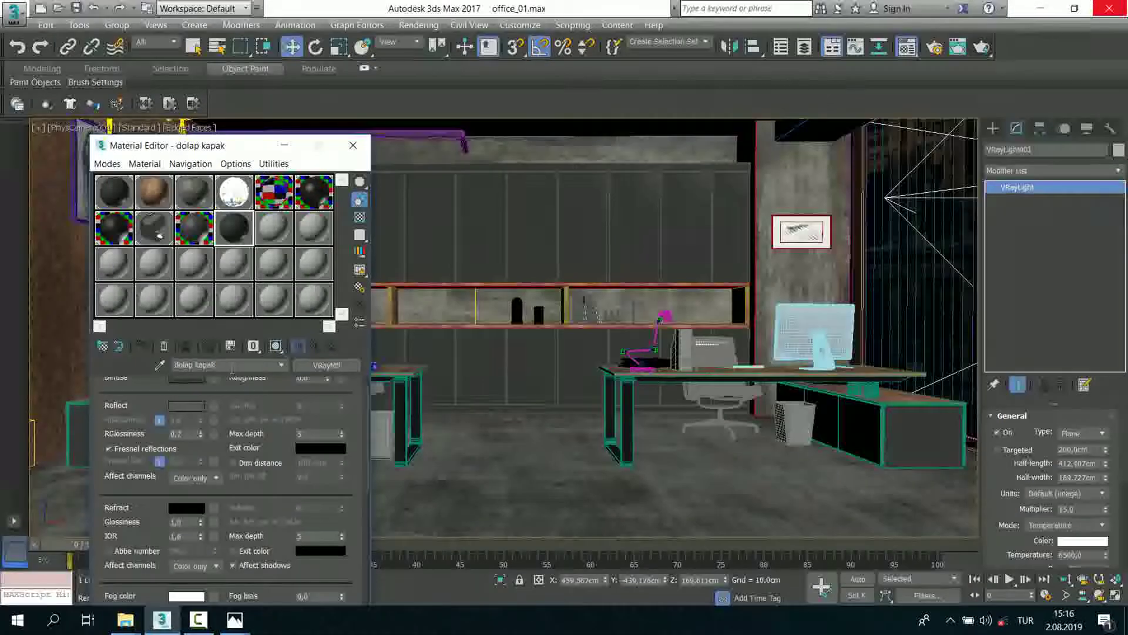
pyautogui.click(53, 363)
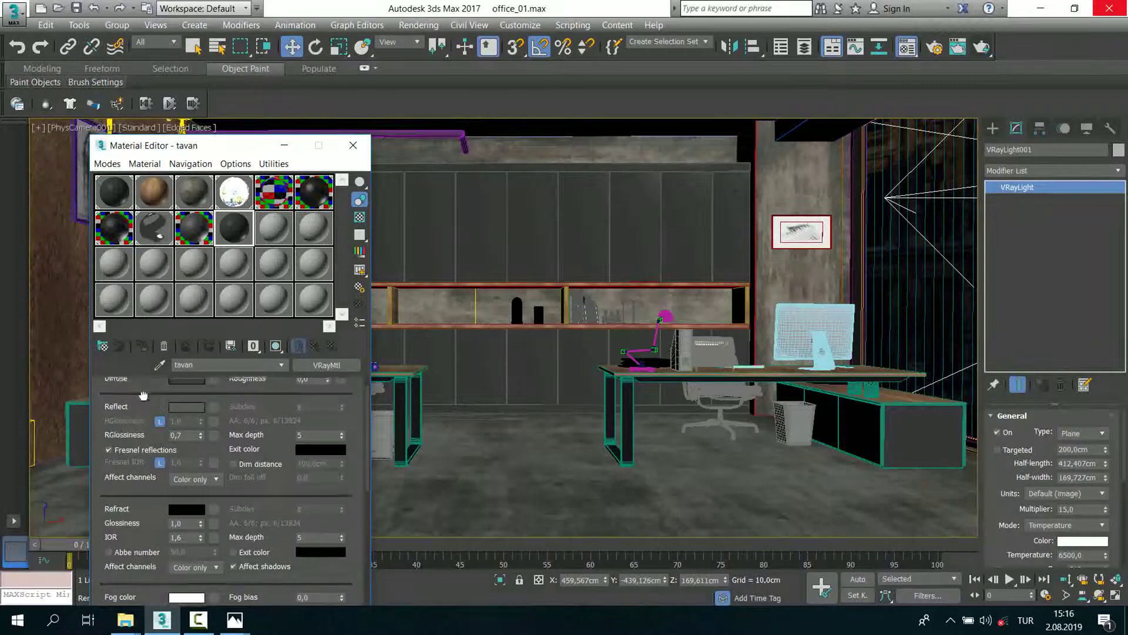
pyautogui.scroll(1, 174, 391)
pyautogui.click(187, 395)
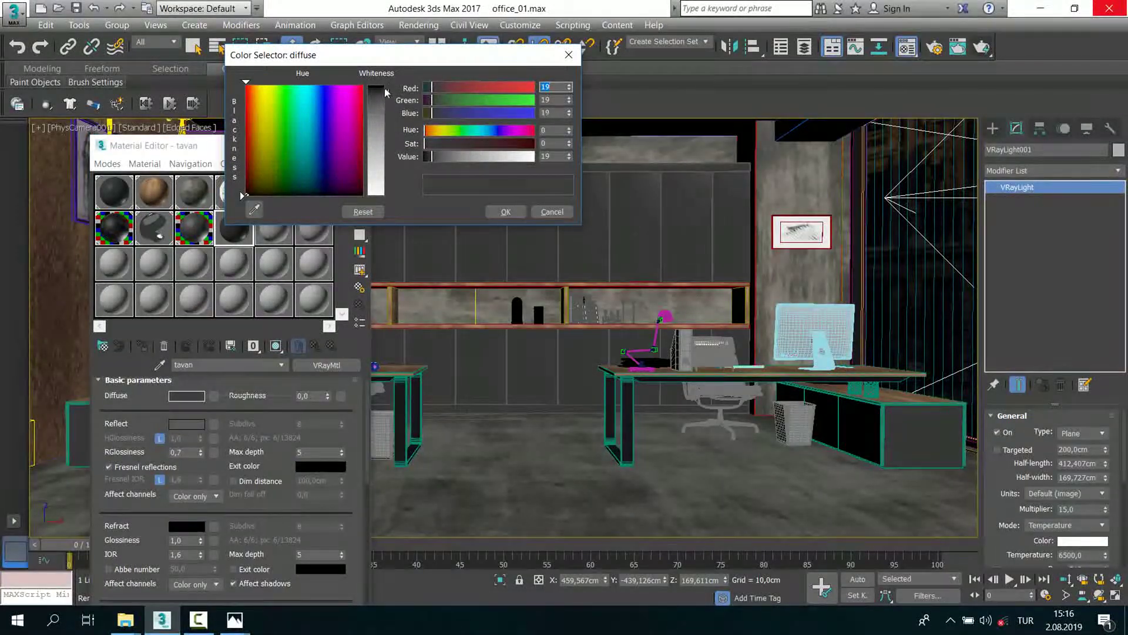
pyautogui.moveTo(386, 93); pyautogui.dragTo(386, 89)
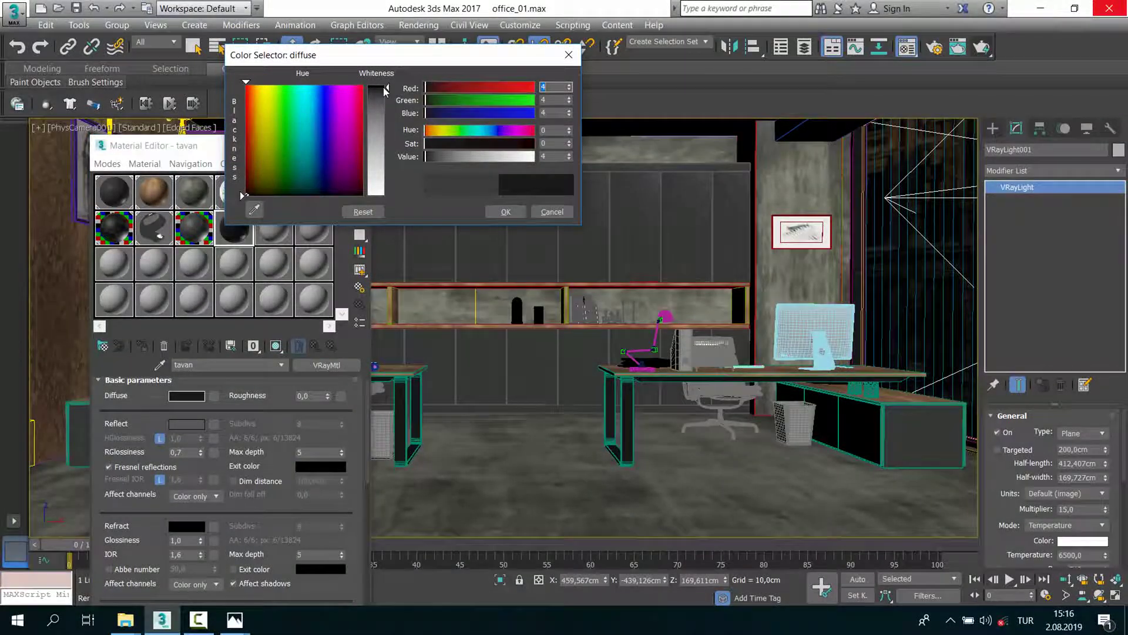
pyautogui.click(506, 213)
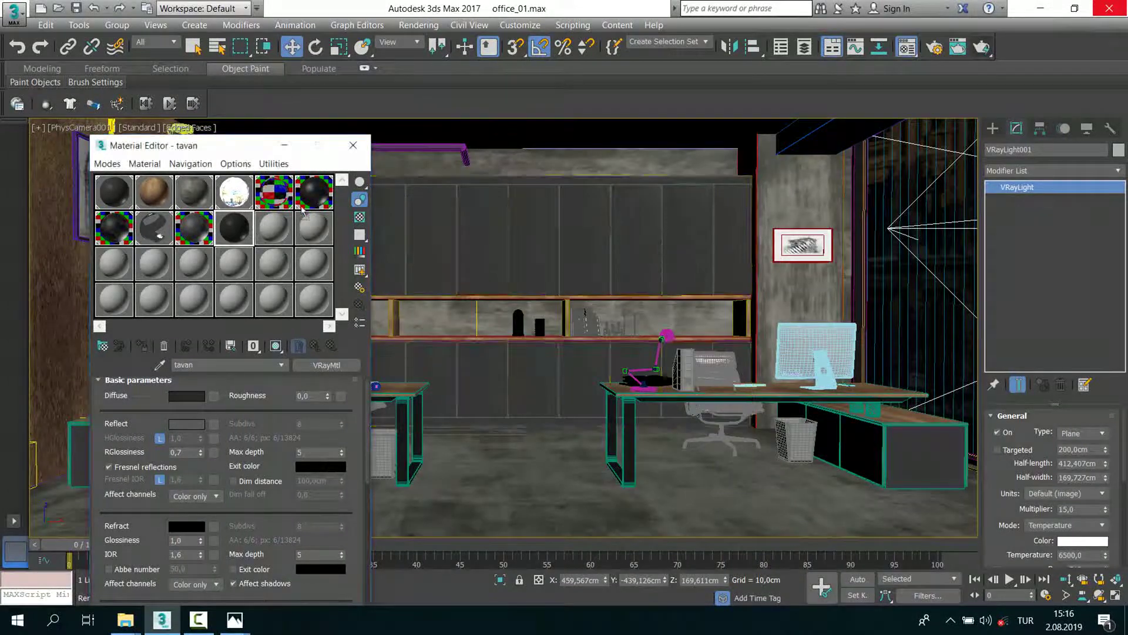
# Step: Check the ceiling objects, close the Material Editor and start a new office render
pyautogui.click(451, 147)
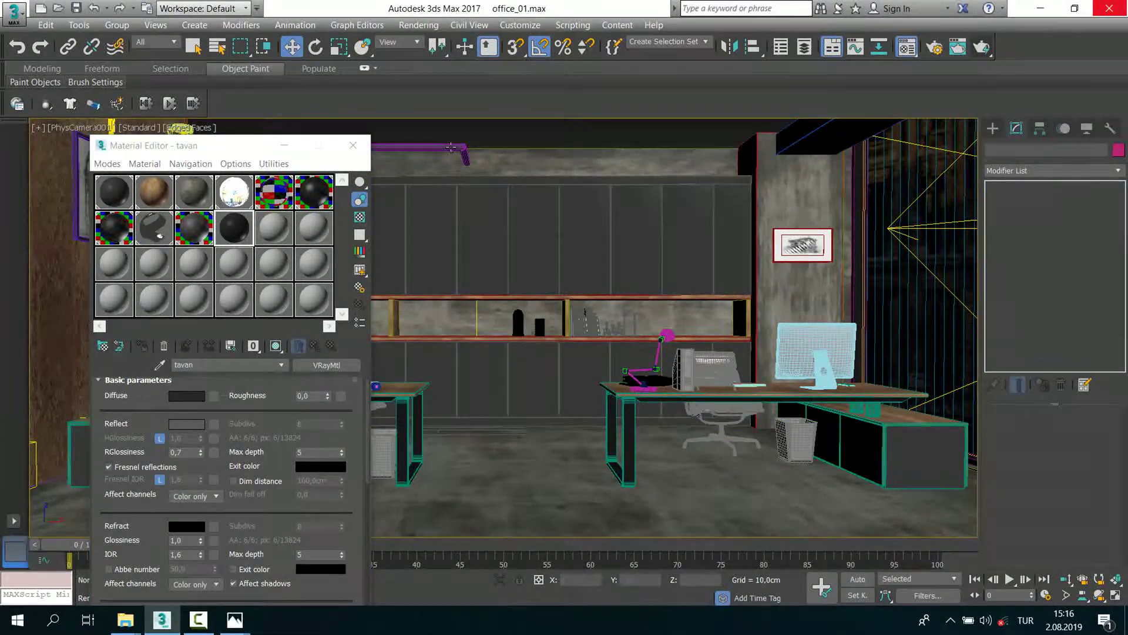
pyautogui.click(450, 147)
pyautogui.click(464, 150)
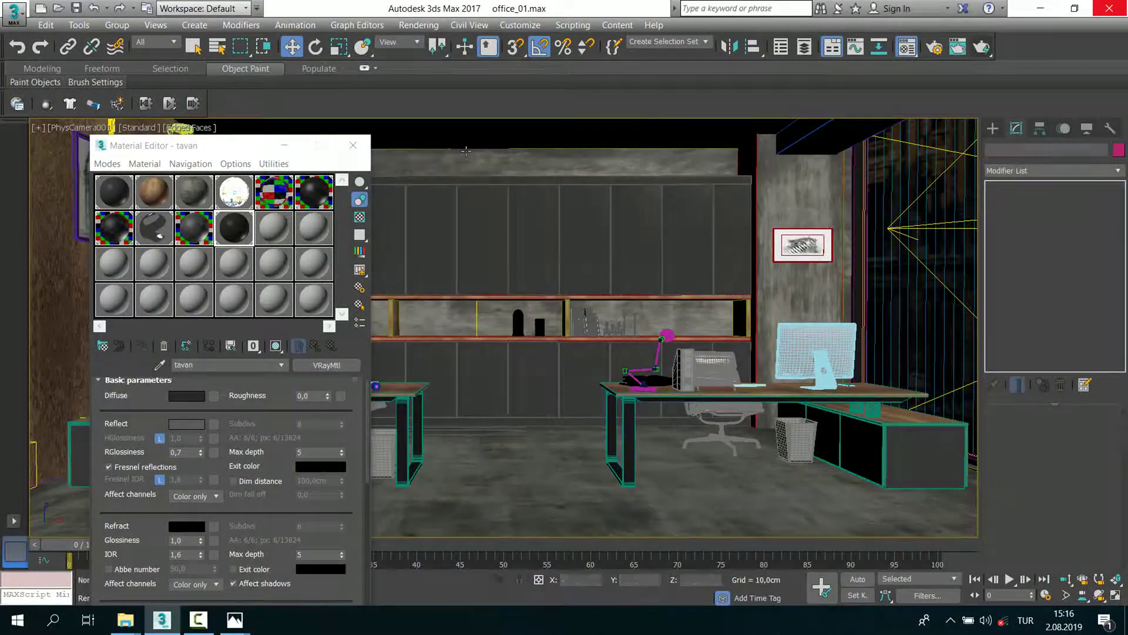
pyautogui.click(352, 145)
pyautogui.moveTo(428, 215); pyautogui.dragTo(428, 184, button='middle')
pyautogui.click(985, 48)
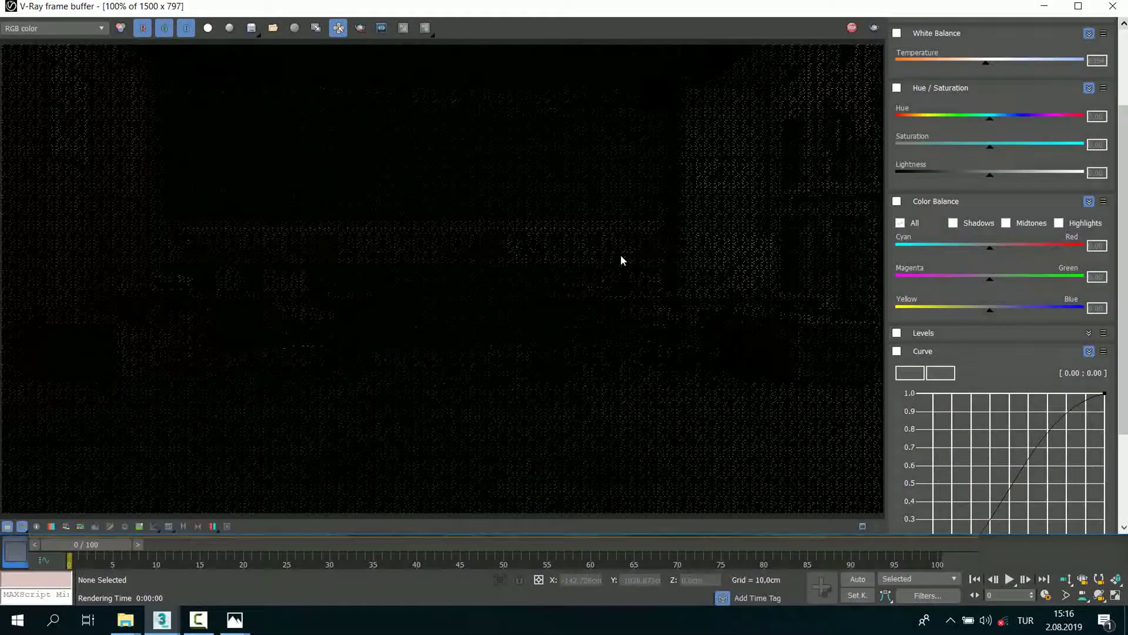
# Step: Zoom in and out of the V-Ray frame buffer as the darker-ceiling render refines
pyautogui.scroll(-2, 613, 262)
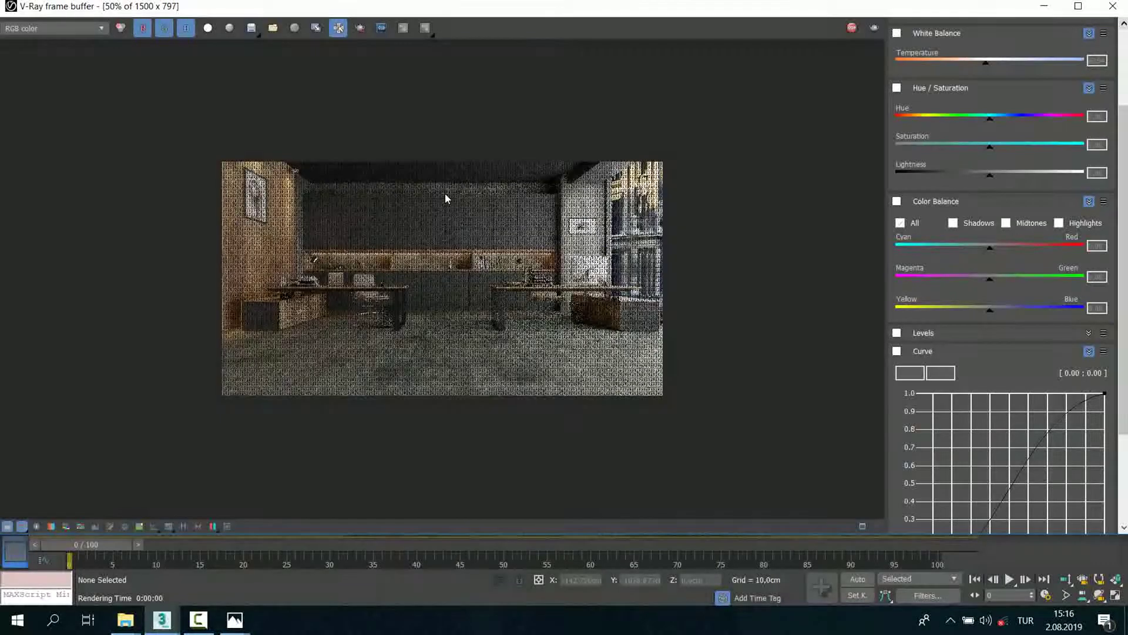
pyautogui.scroll(2, 447, 232)
pyautogui.scroll(-2, 448, 237)
pyautogui.scroll(2, 448, 237)
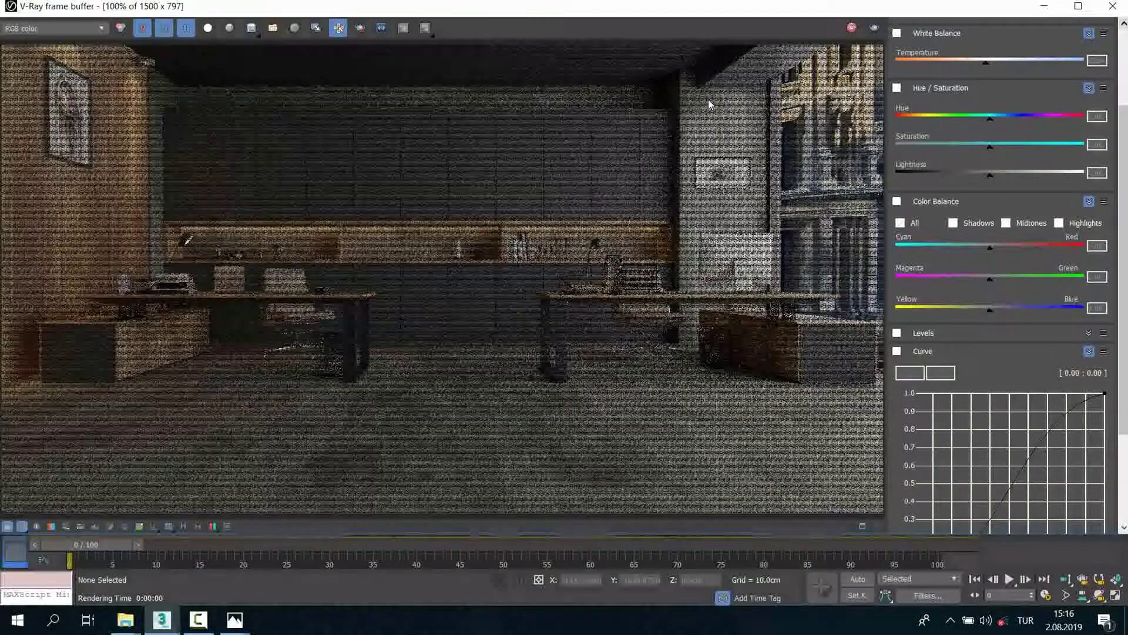
pyautogui.scroll(-2, 609, 266)
pyautogui.scroll(2, 609, 266)
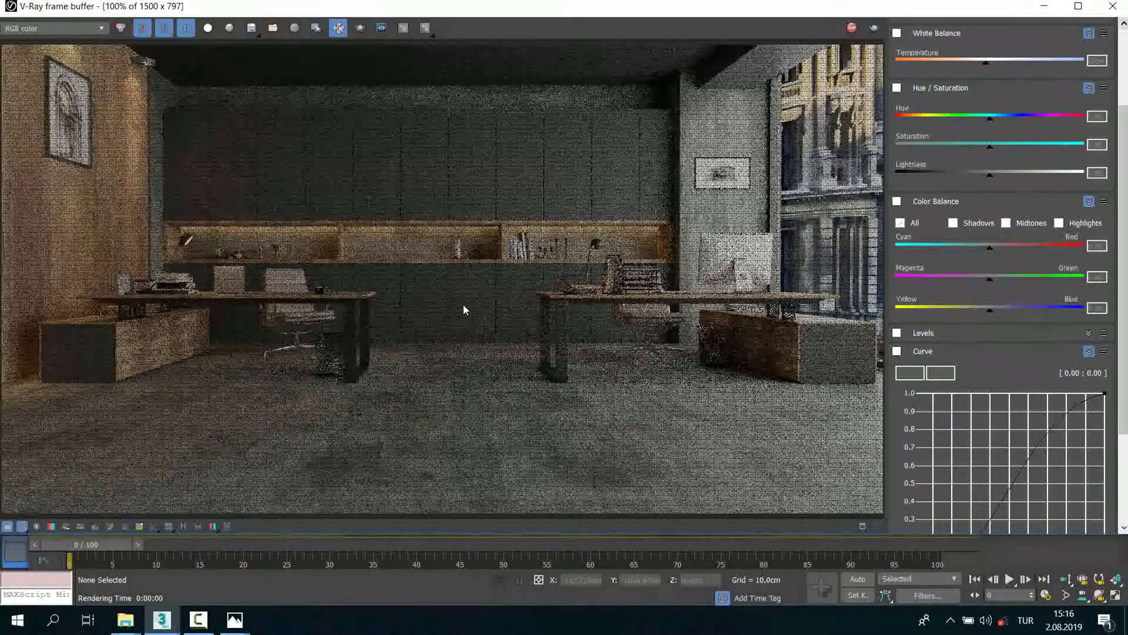
pyautogui.scroll(-2, 464, 310)
pyautogui.scroll(2, 650, 206)
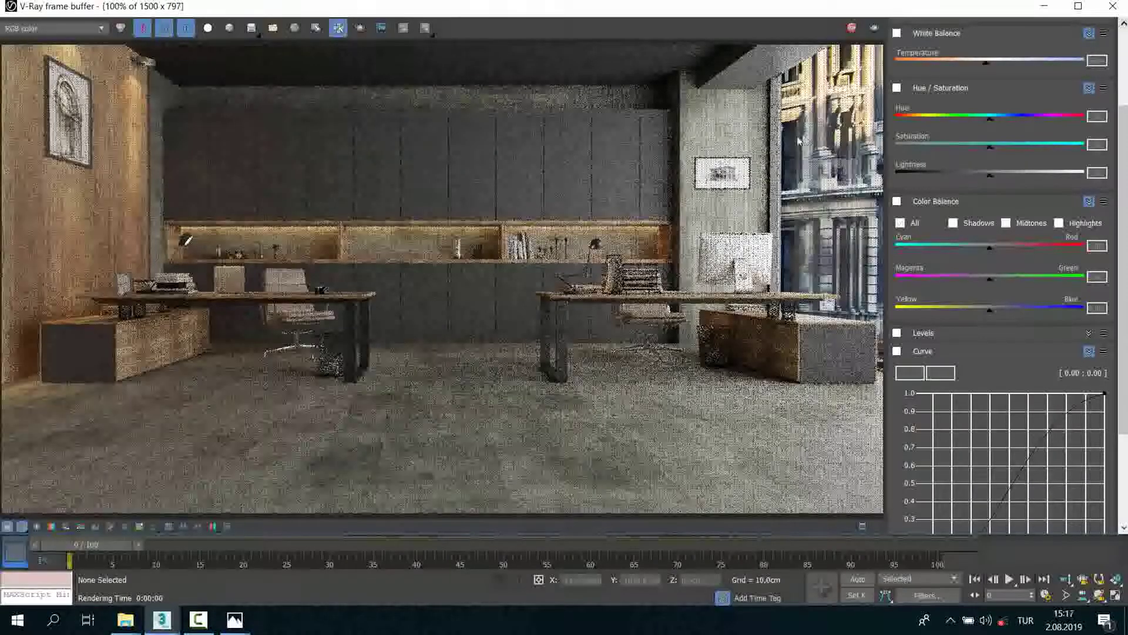
pyautogui.scroll(-2, 294, 123)
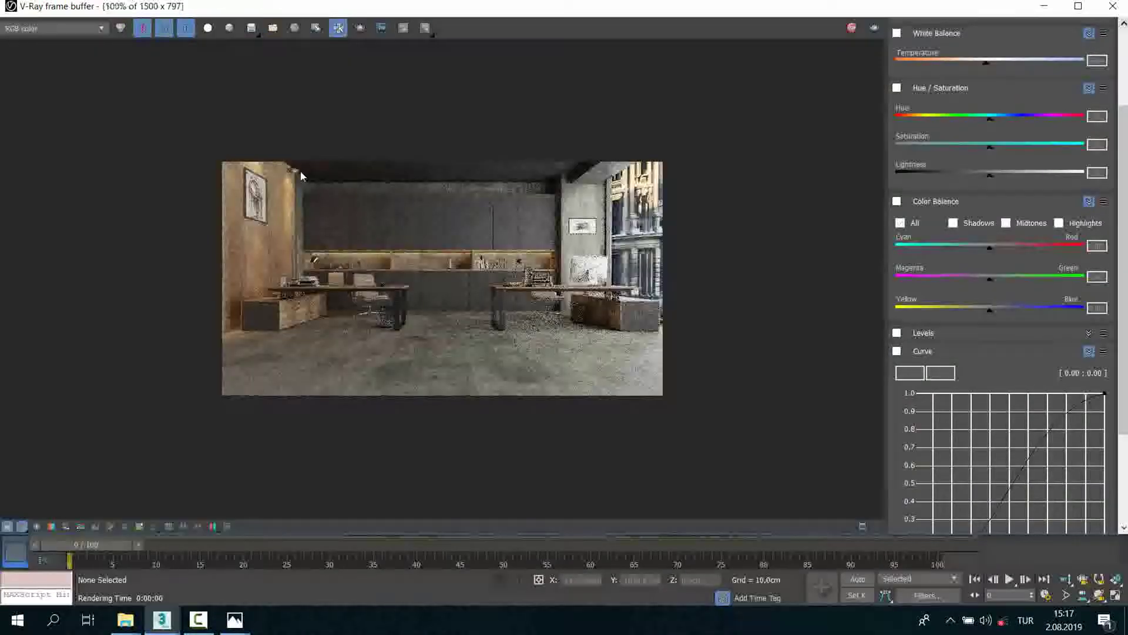
pyautogui.scroll(2, 327, 238)
# Step: Close the frame buffer and progress window, and turn off Edged Faces with F4
pyautogui.click(1112, 6)
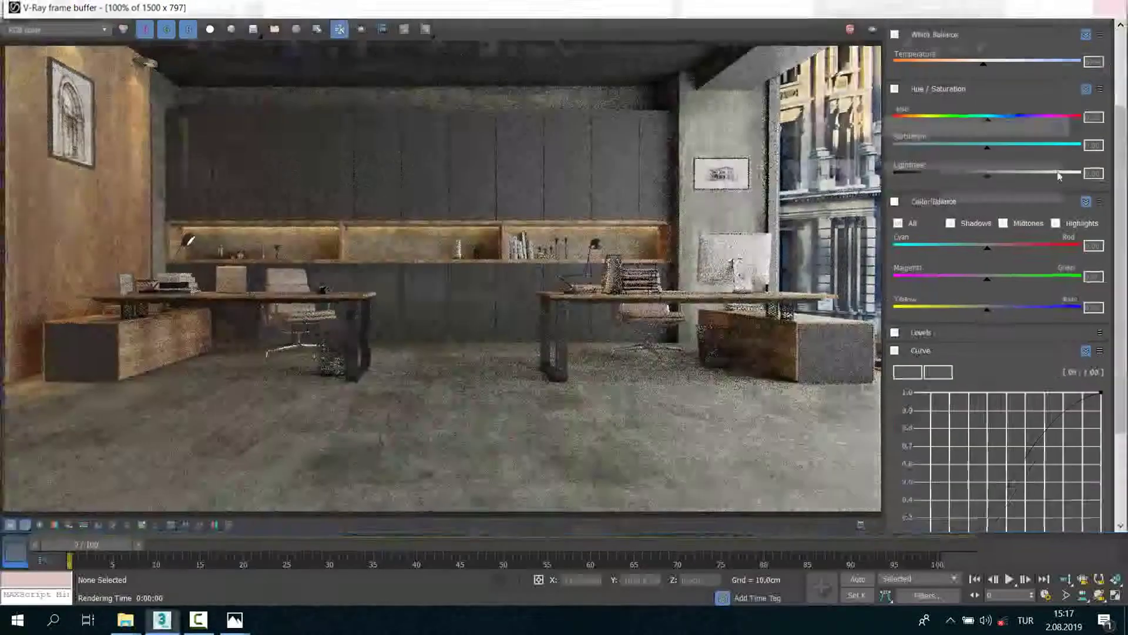
pyautogui.click(1066, 579)
pyautogui.press('F4')
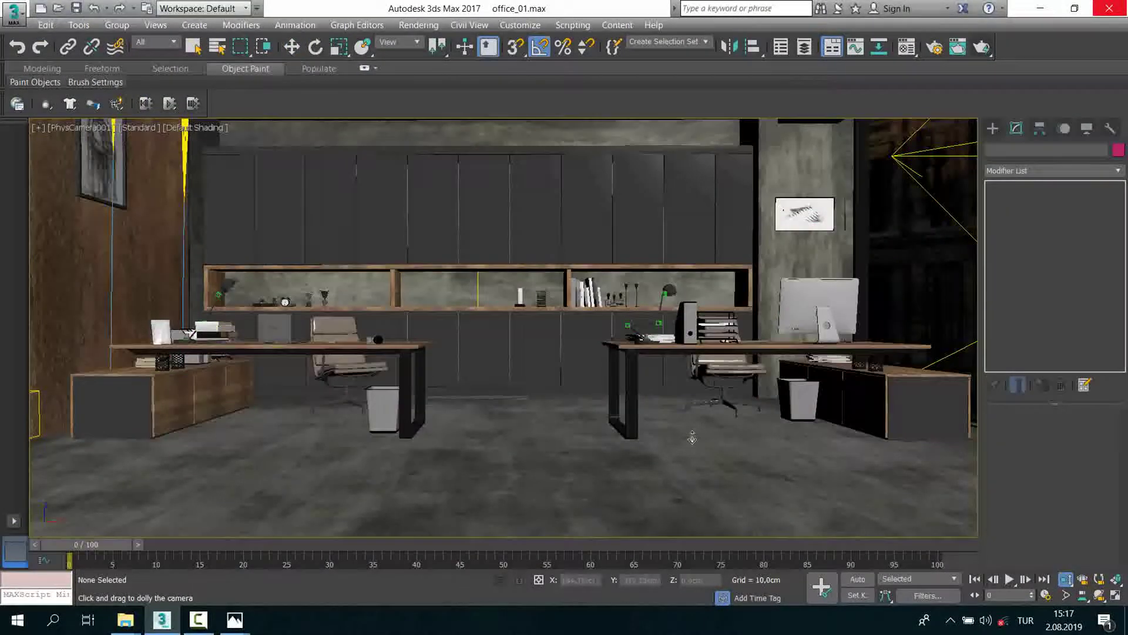
# Step: Nudge the PhysCamera001 framing and start a production render with Shift+Q
pyautogui.moveTo(703, 440)
pyautogui.mouseDown(button='middle')
pyautogui.moveTo(696, 469)
pyautogui.moveTo(720, 465)
pyautogui.moveTo(707, 466)
pyautogui.mouseUp(button='middle')
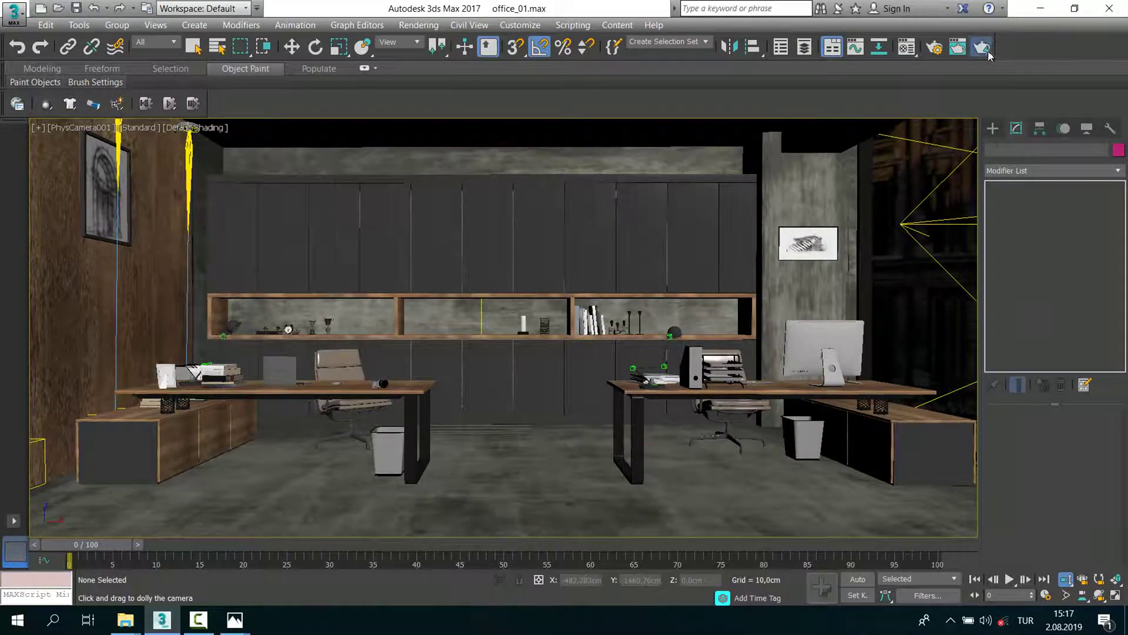
pyautogui.hotkey('shift', 'q')
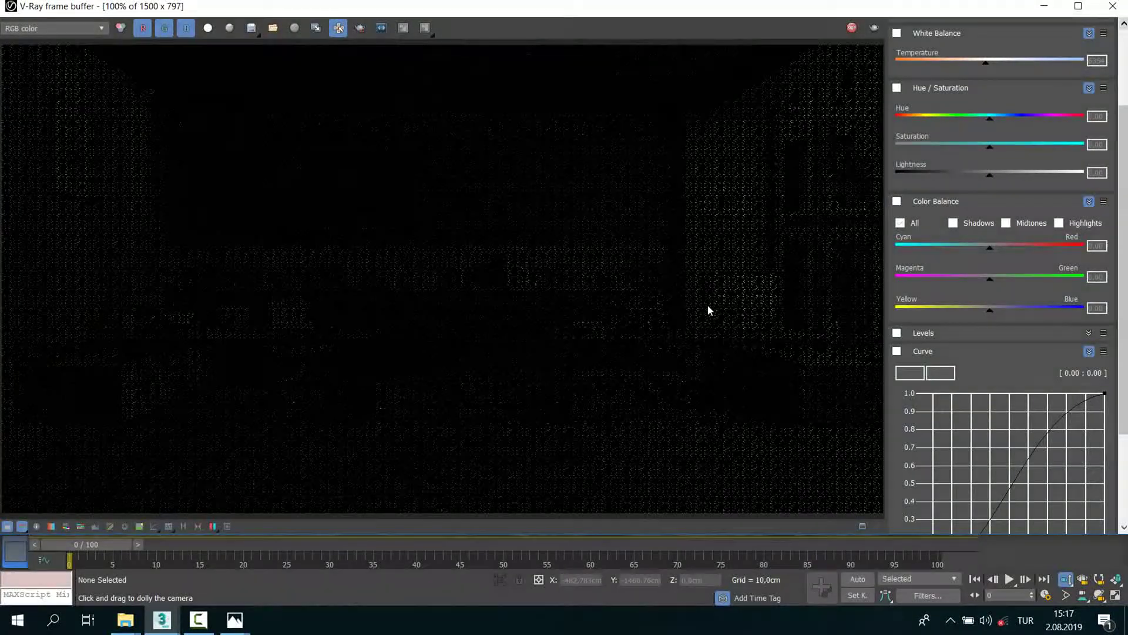
# Step: Zoom in and out of the V-Ray frame buffer to check the reframed render's progress
pyautogui.scroll(-2, 690, 304)
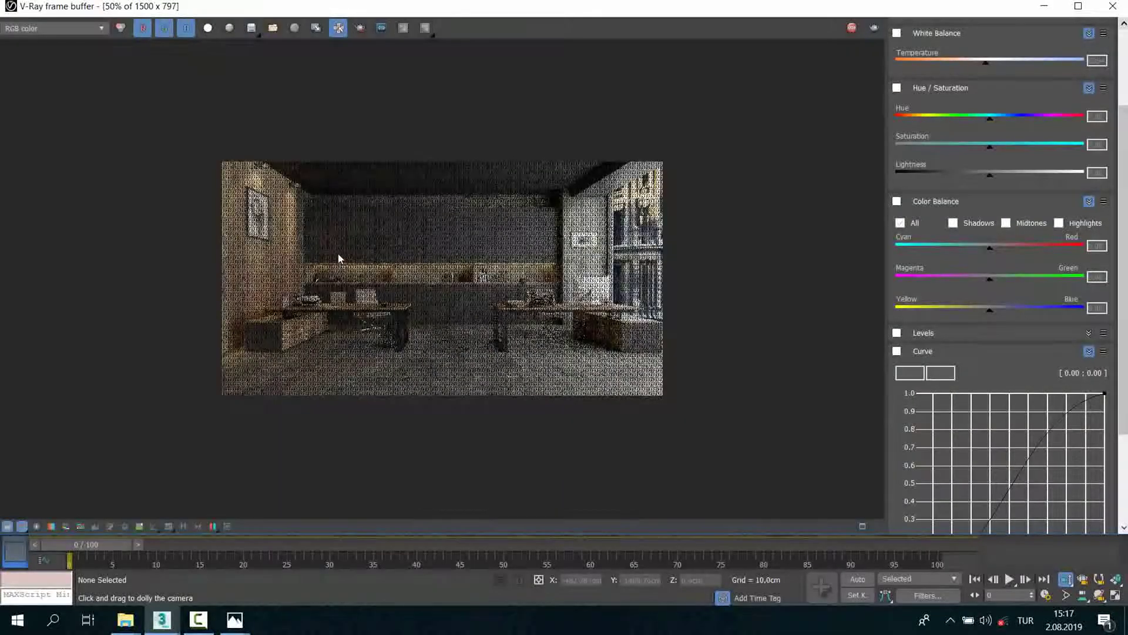
pyautogui.scroll(2, 337, 253)
pyautogui.scroll(-1, 337, 252)
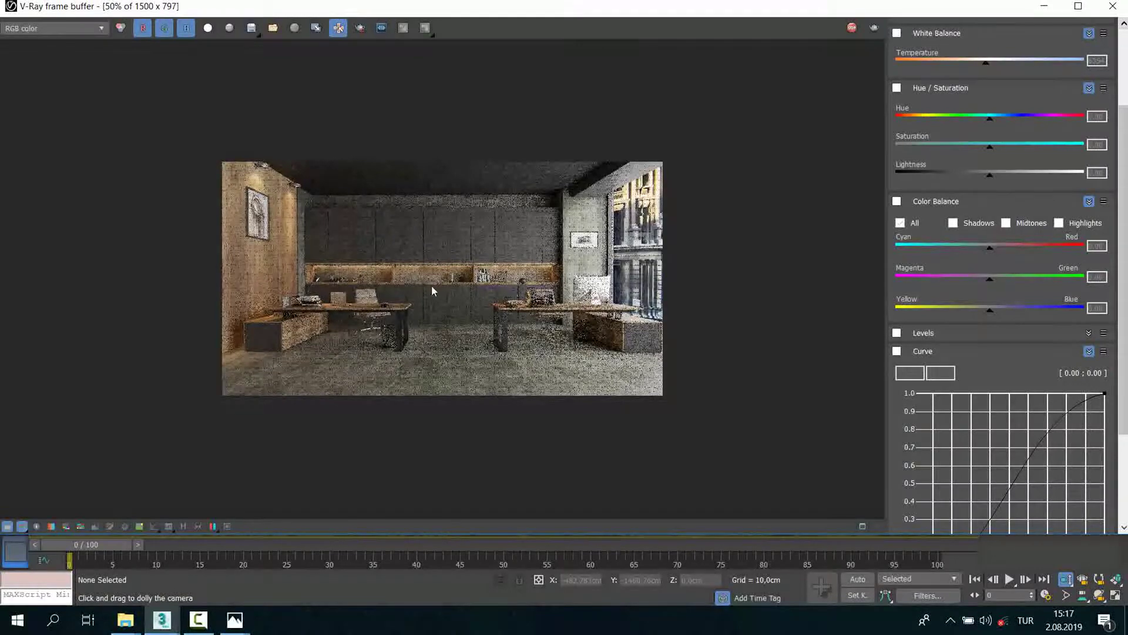
pyautogui.scroll(1, 425, 281)
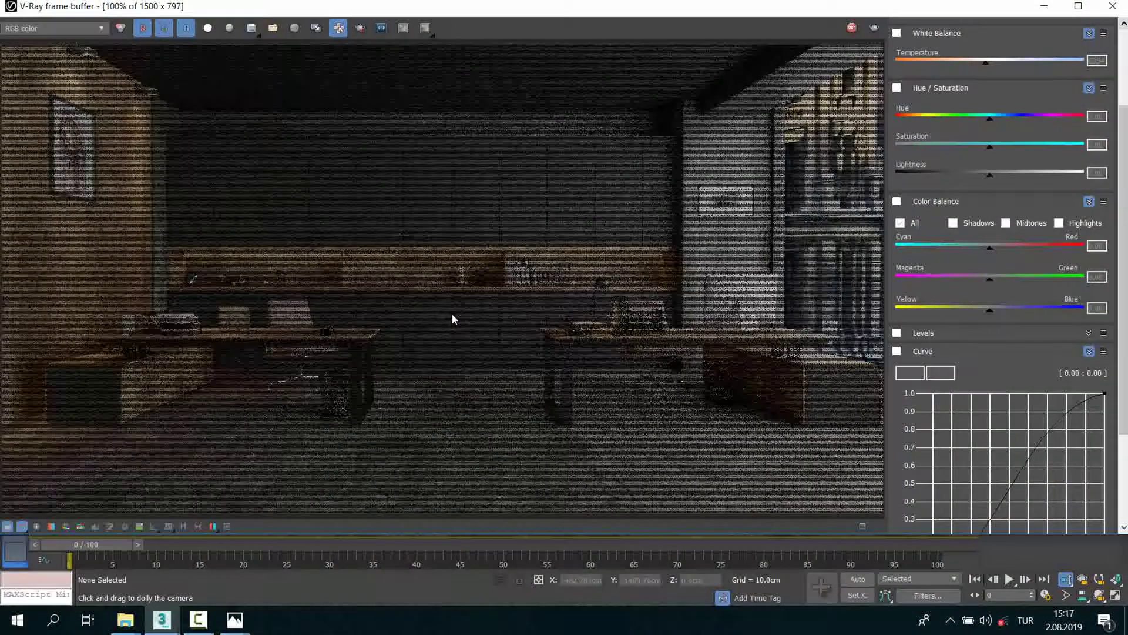
pyautogui.scroll(-1, 418, 283)
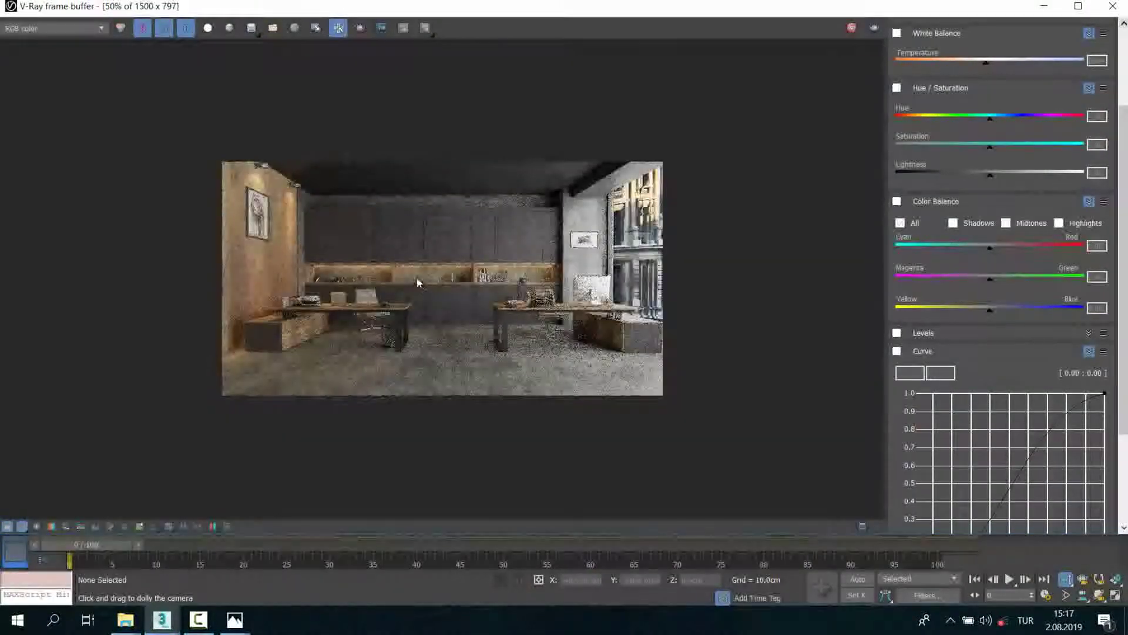
pyautogui.scroll(1, 420, 283)
pyautogui.scroll(-1, 435, 282)
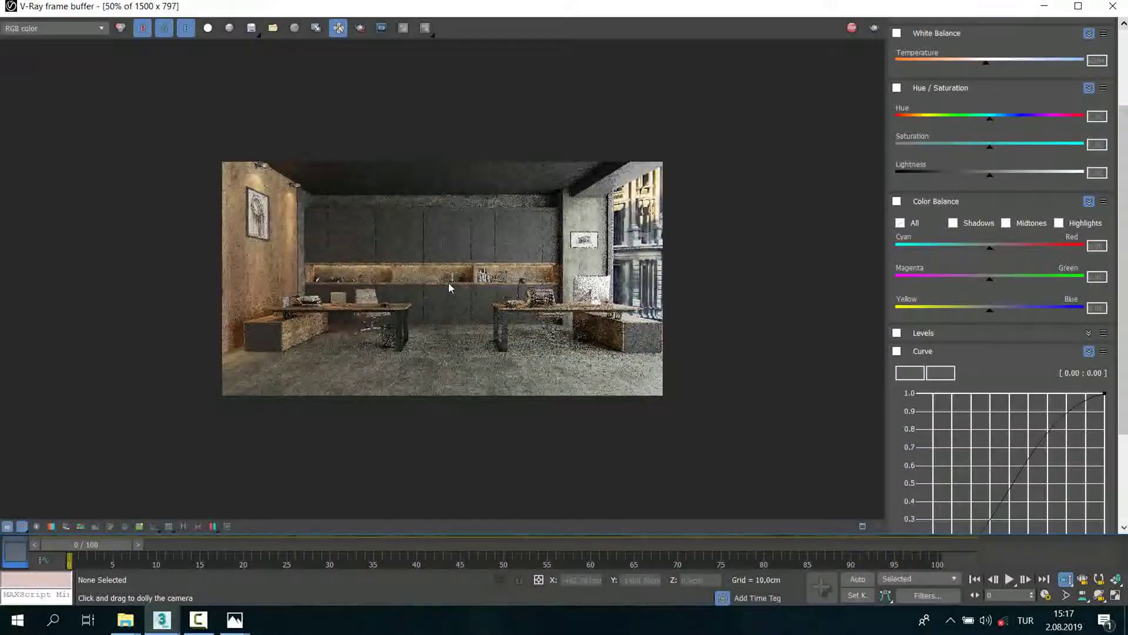
pyautogui.scroll(1, 456, 224)
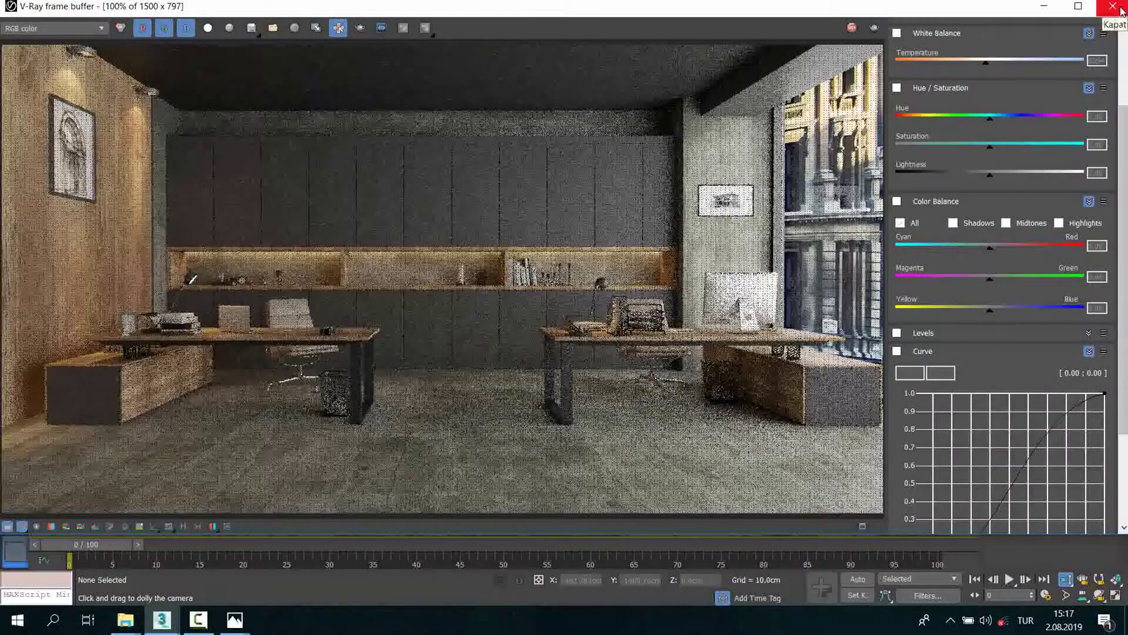
pyautogui.scroll(-1, 529, 311)
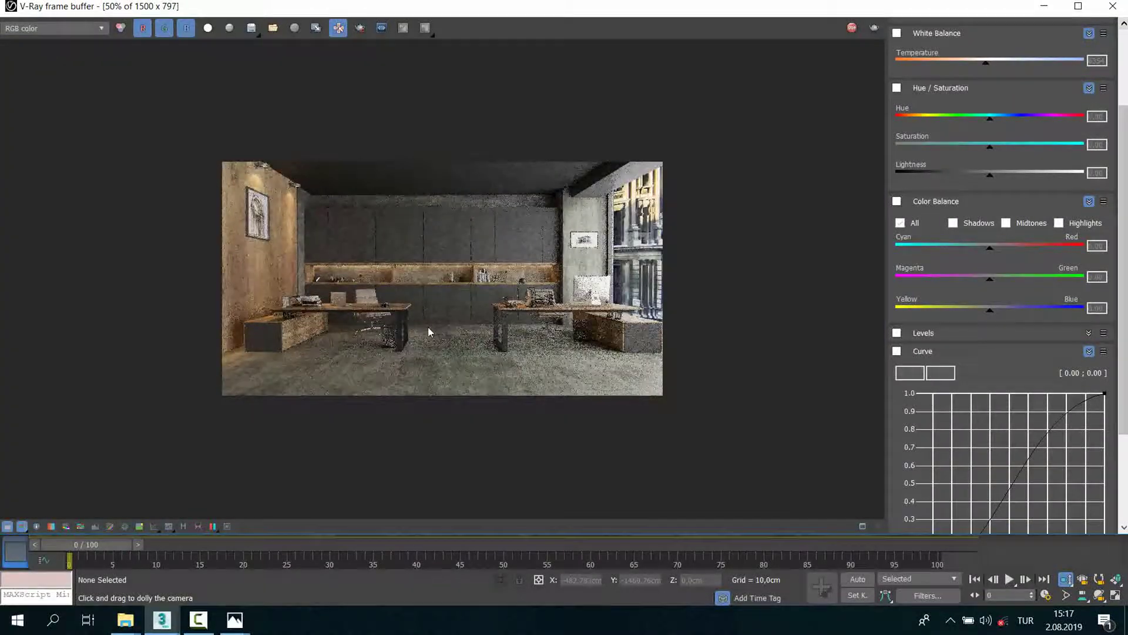
pyautogui.scroll(1, 432, 329)
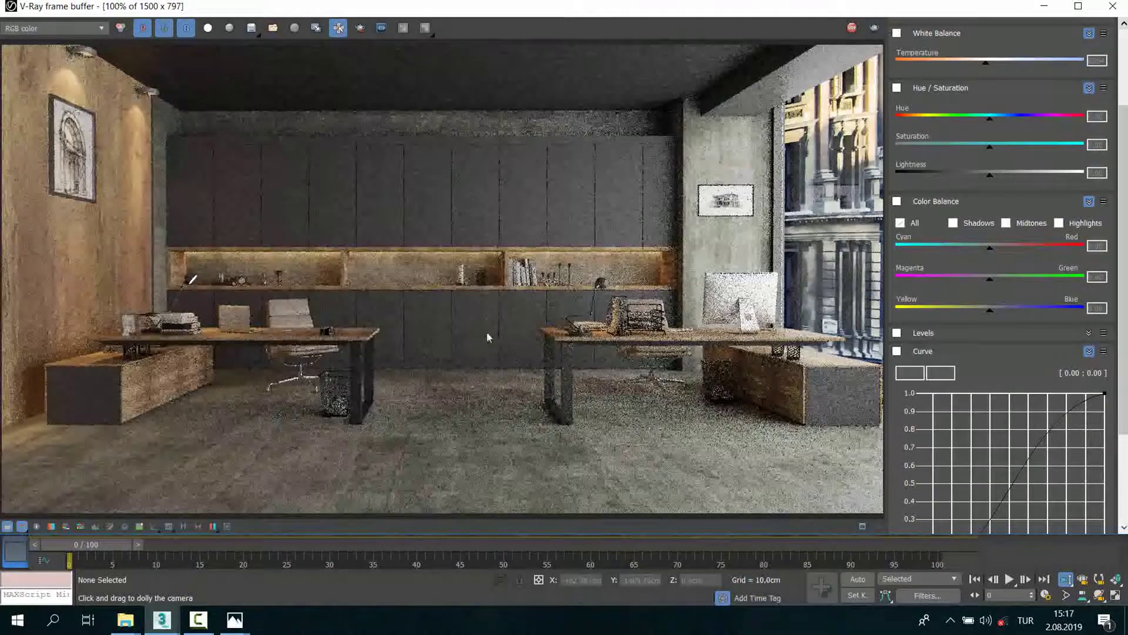
pyautogui.scroll(-1, 487, 337)
pyautogui.scroll(-2, 940, 329)
pyautogui.scroll(-2, 910, 281)
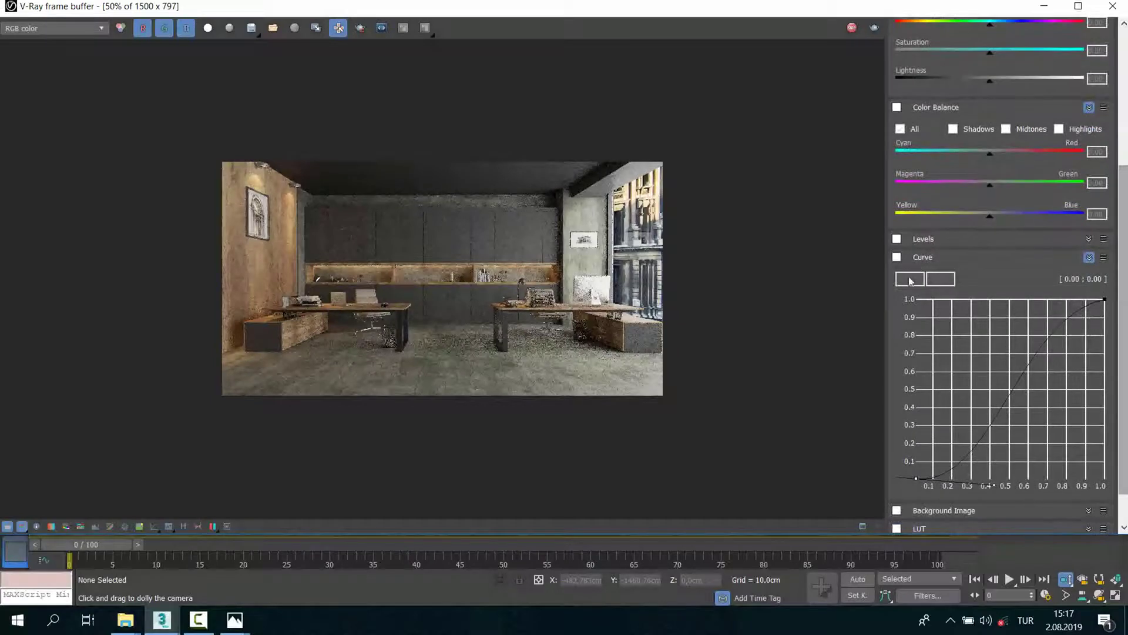
pyautogui.scroll(1, 641, 252)
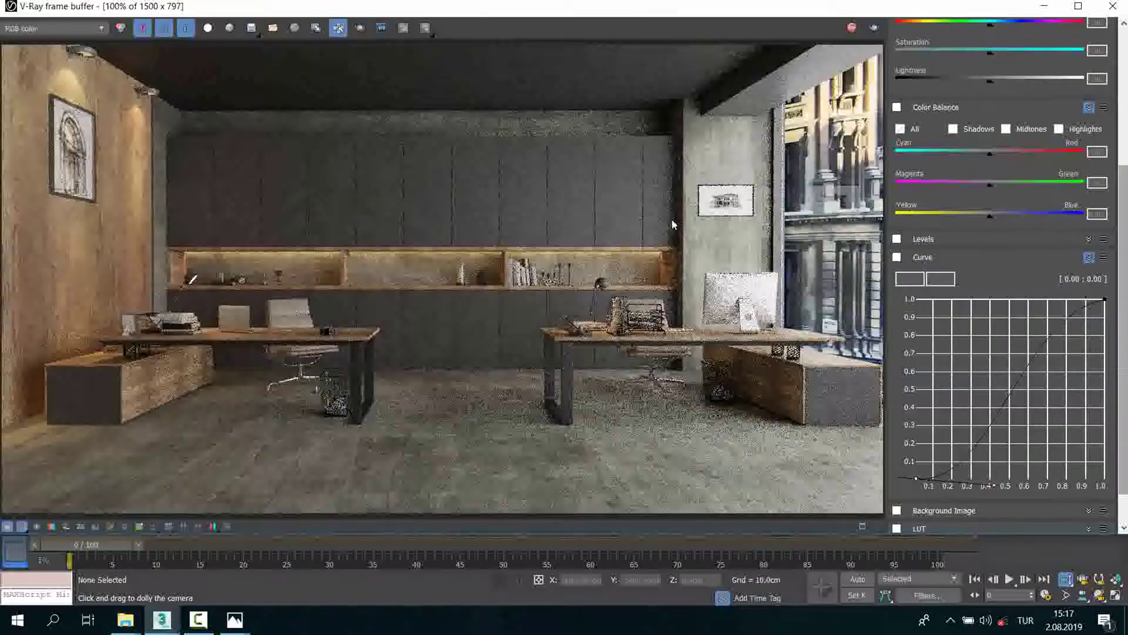
pyautogui.scroll(-1, 644, 214)
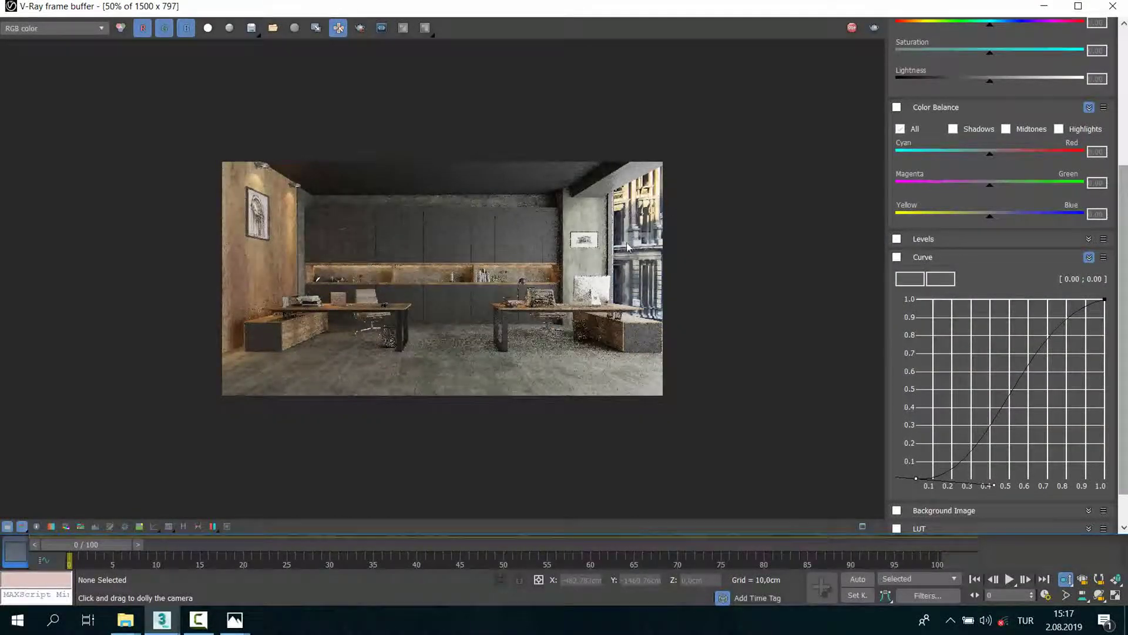
pyautogui.scroll(1, 630, 213)
pyautogui.scroll(-1, 771, 164)
pyautogui.scroll(1, 648, 210)
pyautogui.scroll(-1, 505, 268)
pyautogui.scroll(1, 462, 264)
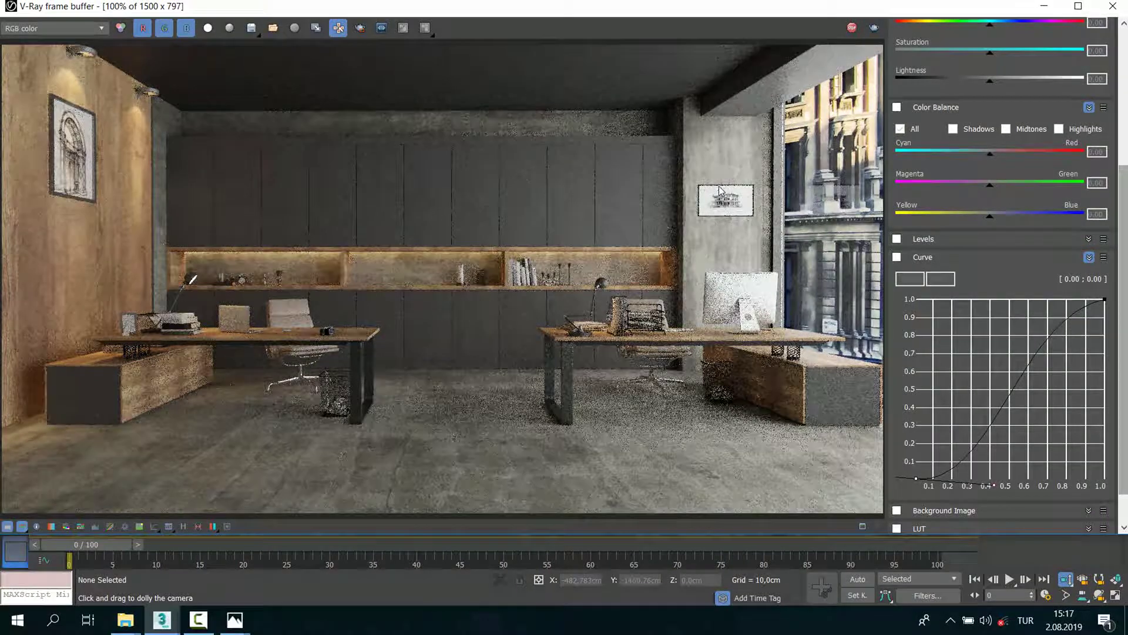
pyautogui.scroll(-1, 669, 195)
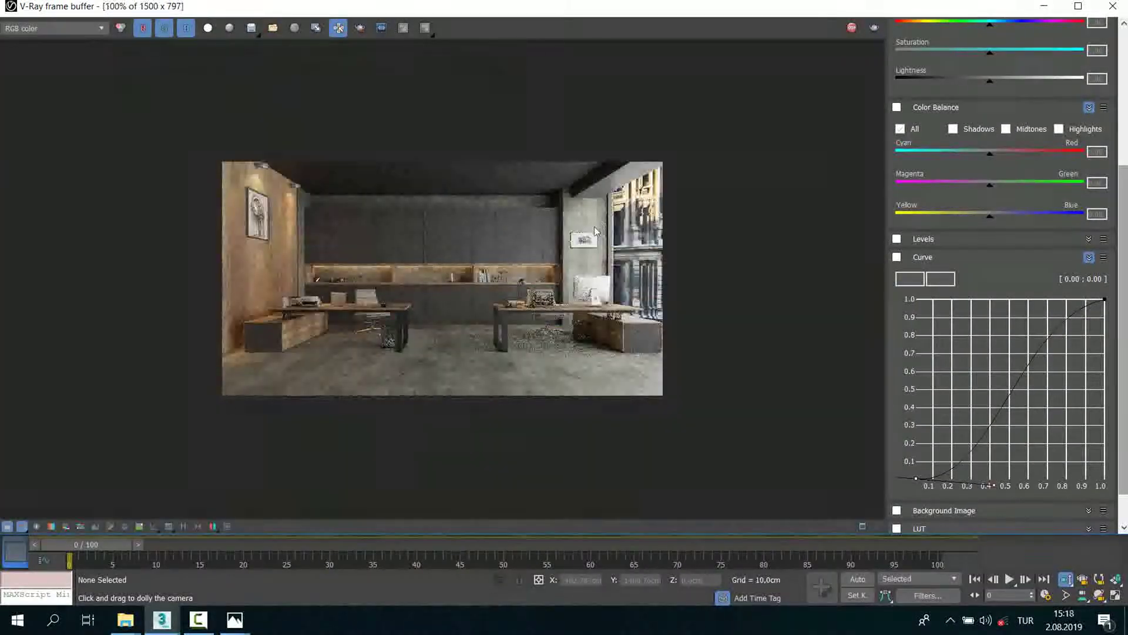
pyautogui.scroll(1, 608, 213)
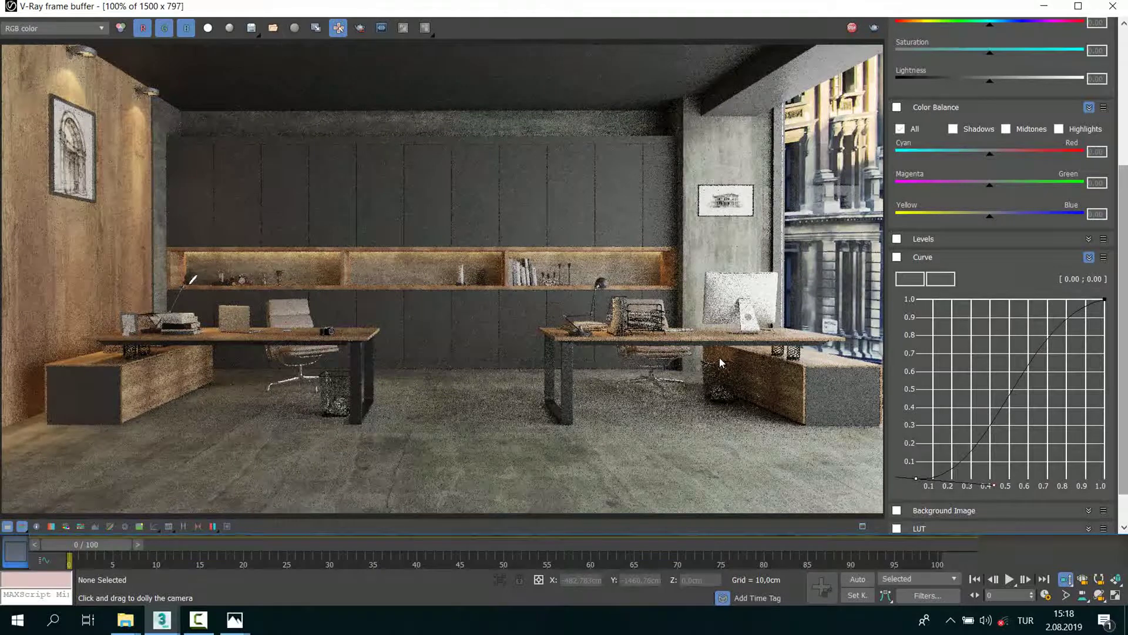
pyautogui.scroll(-2, 596, 207)
pyautogui.scroll(2, 495, 195)
# Step: Close the frame buffer, cancel the render, and bring up the Material Editor on tavan
pyautogui.click(1112, 8)
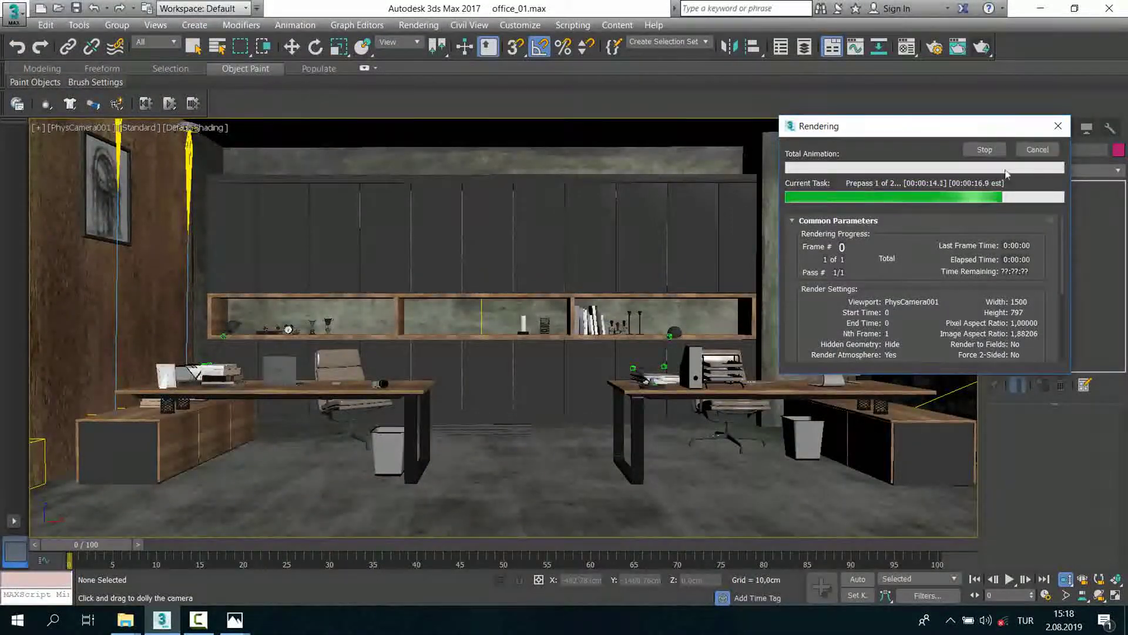
pyautogui.click(1046, 152)
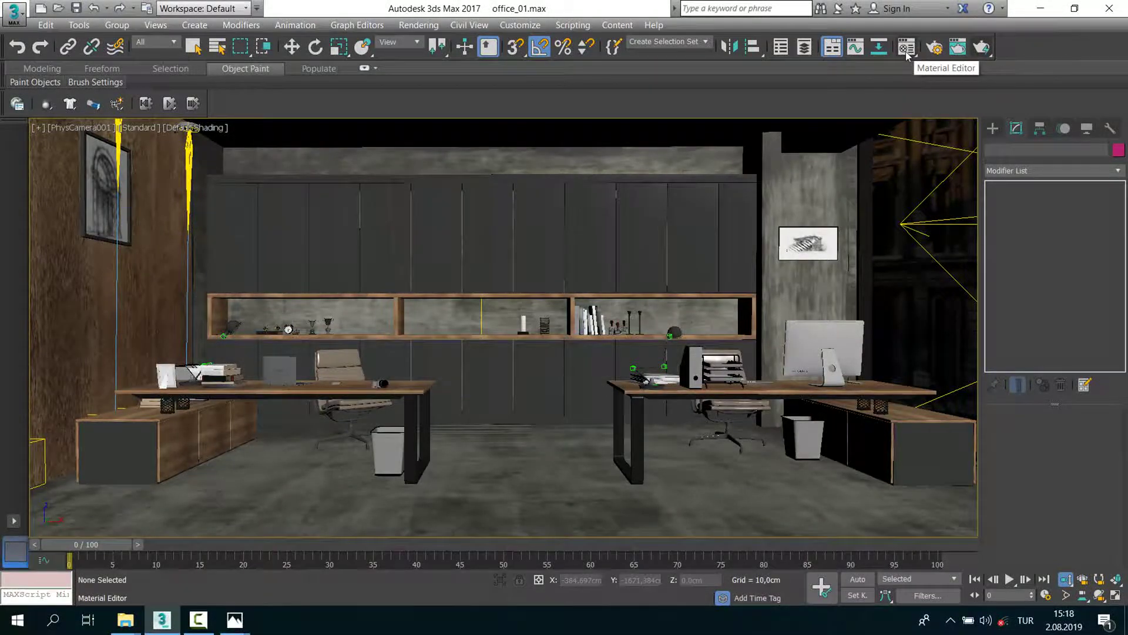
pyautogui.click(907, 47)
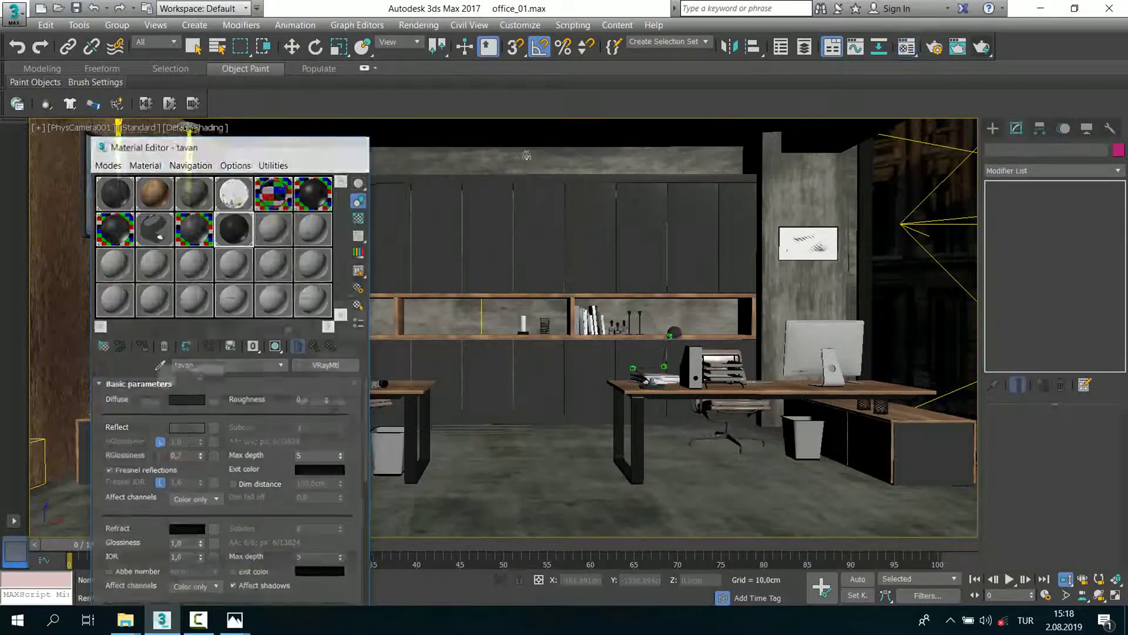
# Step: Close the Material Editor and Render Setup, save the scene, then browse to This PC in Explorer
pyautogui.click(908, 48)
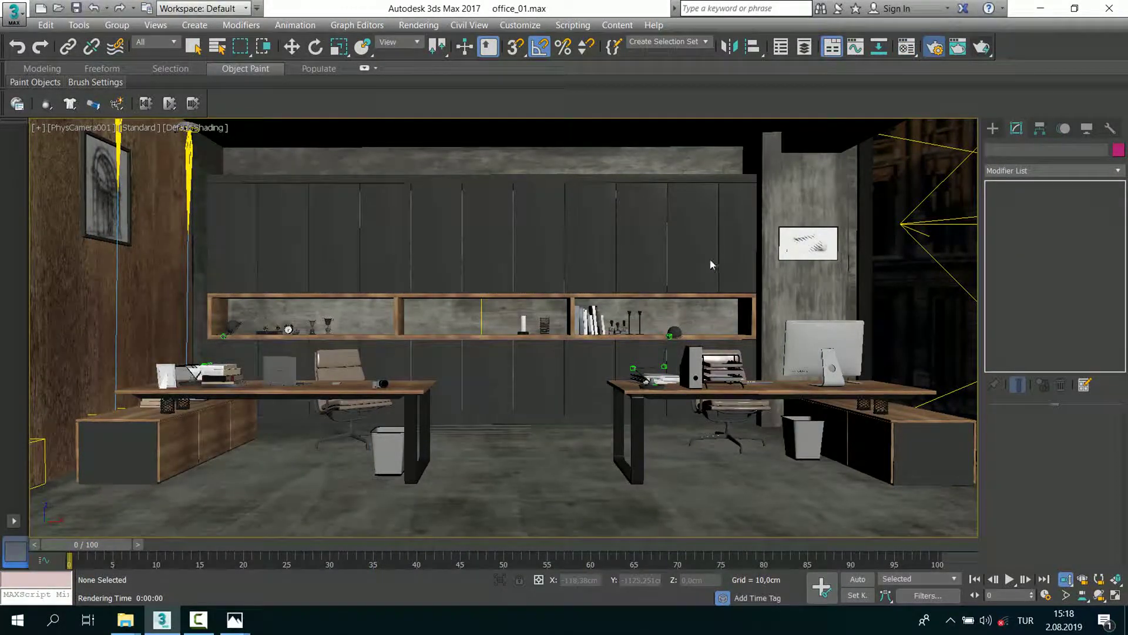
pyautogui.click(934, 47)
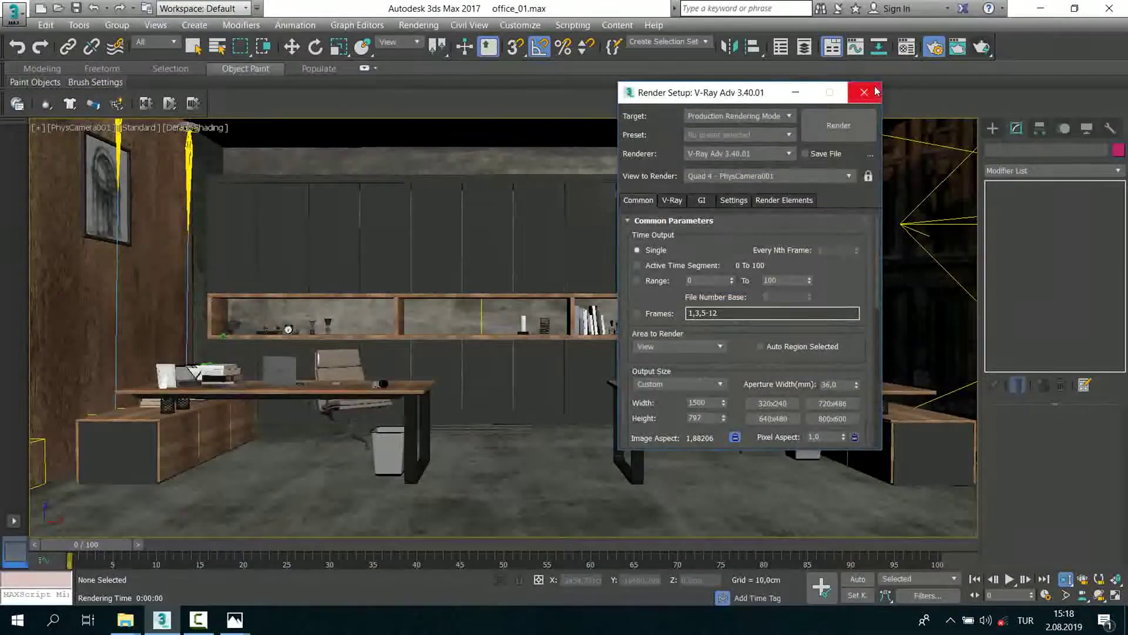
pyautogui.click(873, 91)
pyautogui.hotkey('ctrl', 's')
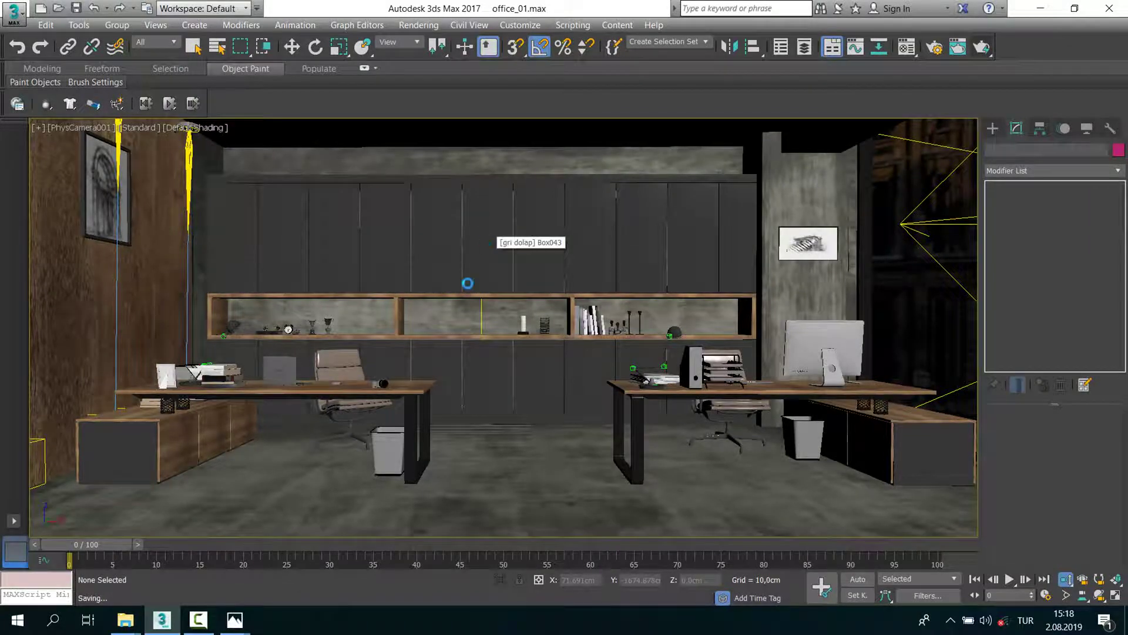
pyautogui.click(76, 564)
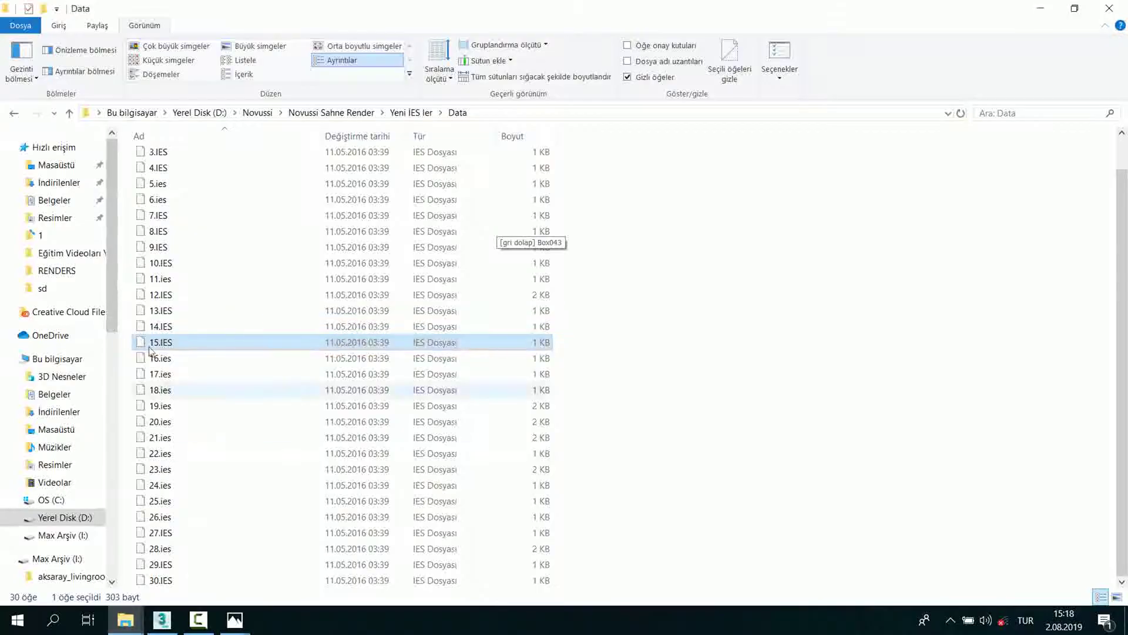
pyautogui.click(59, 359)
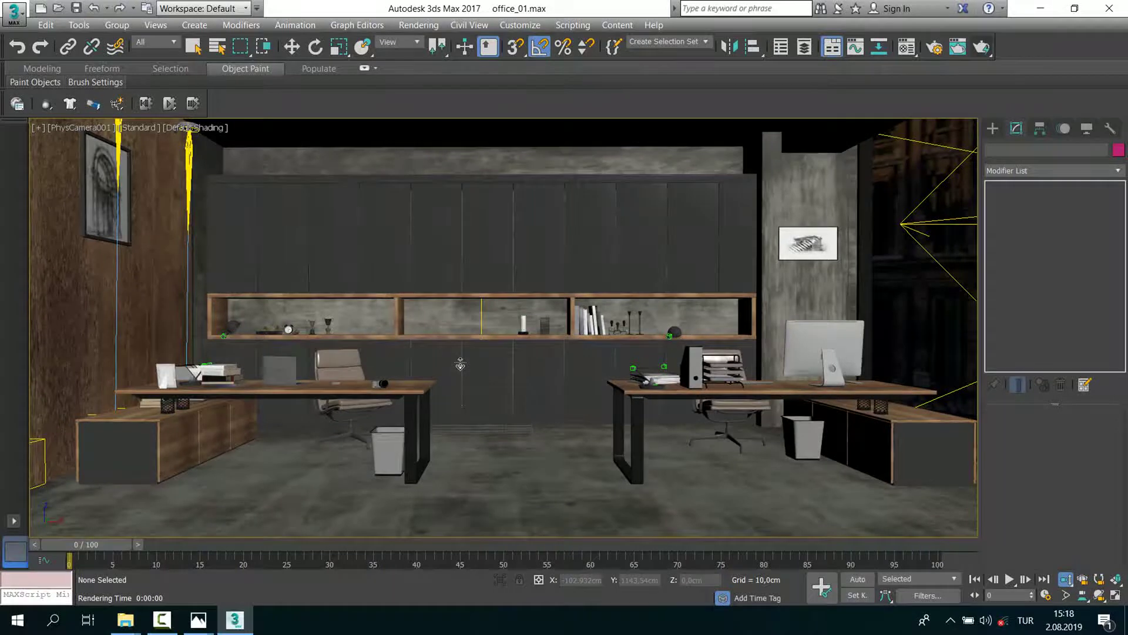
# Step: In Save As, navigate to D:\Arge Kariyer\Udemy 3ds Max Sahneleri\İç Mekan
pyautogui.click(23, 23)
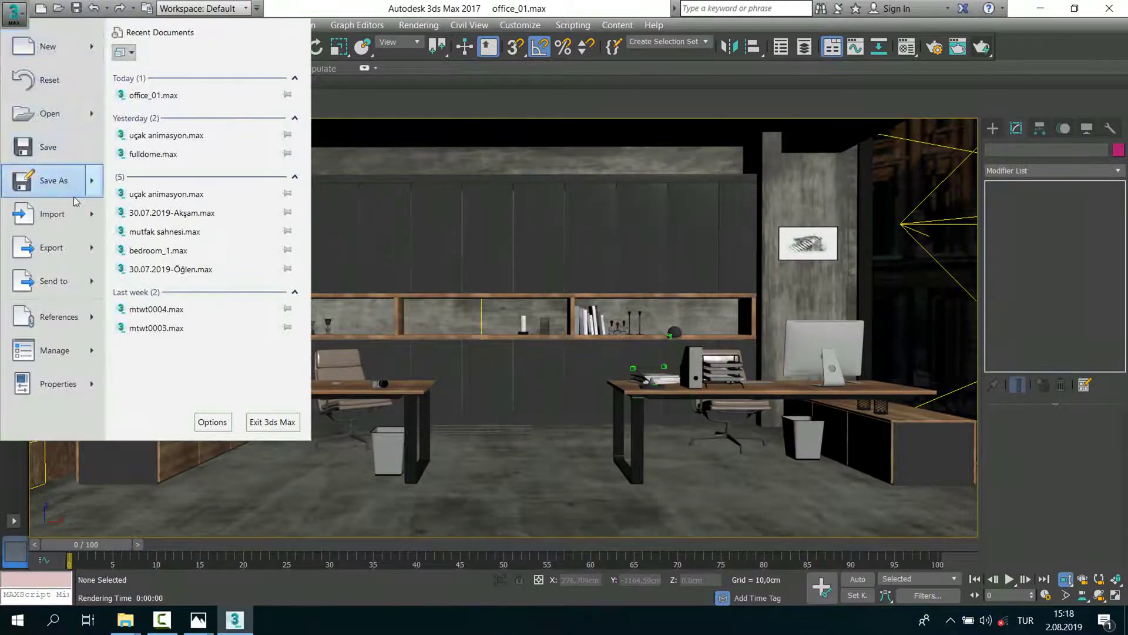
pyautogui.moveTo(53, 180)
pyautogui.click(141, 75)
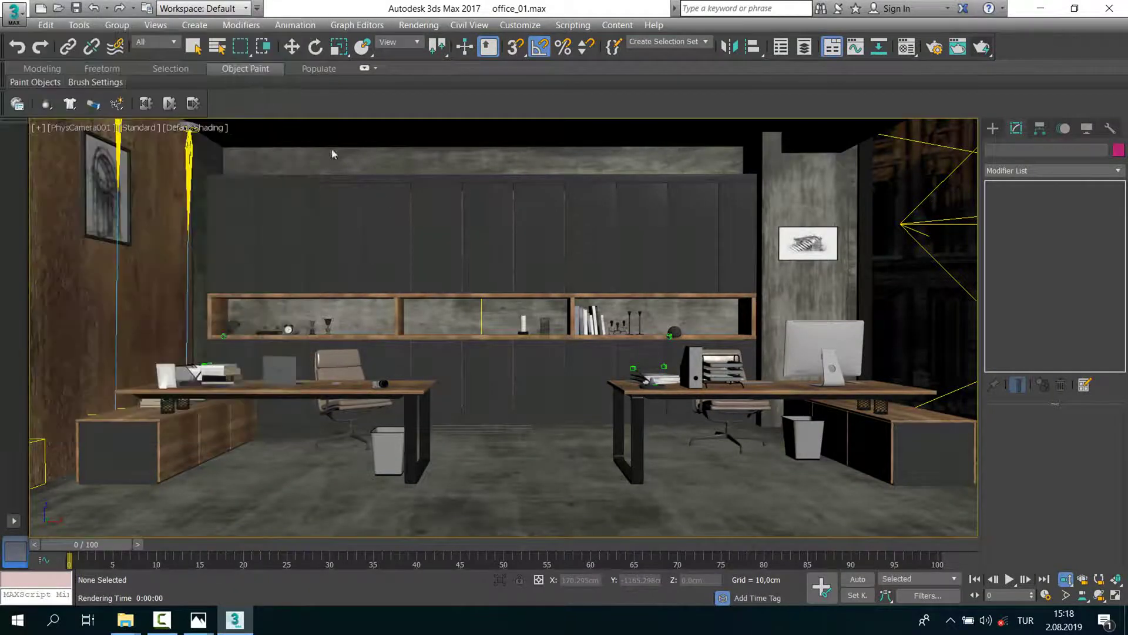
pyautogui.click(44, 223)
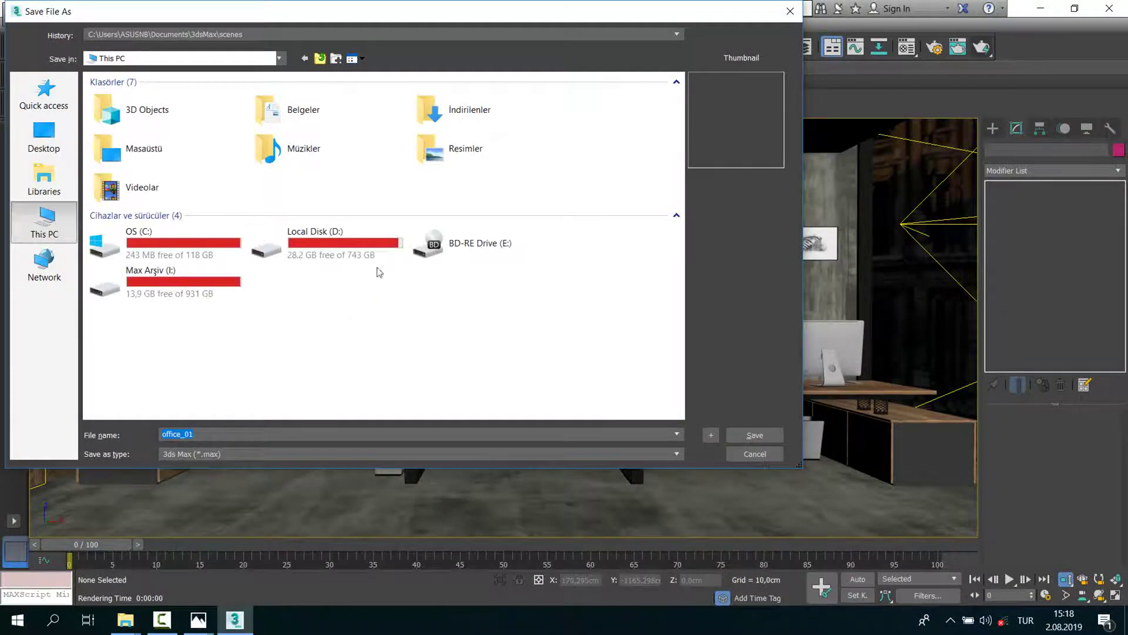
pyautogui.doubleClick(297, 262)
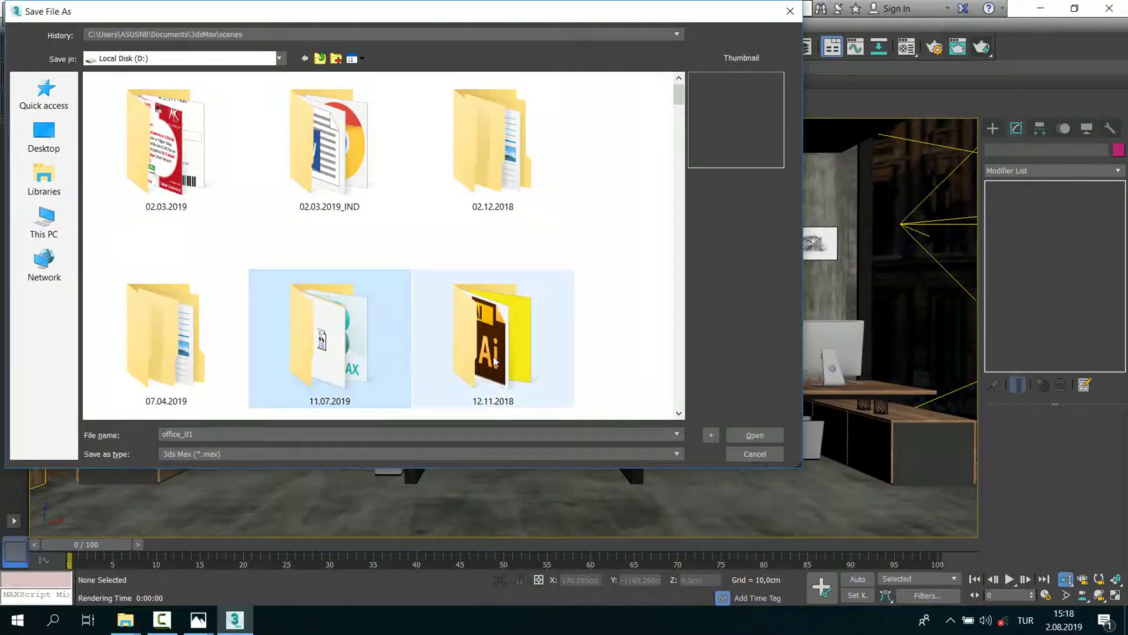
pyautogui.scroll(-3, 343, 201)
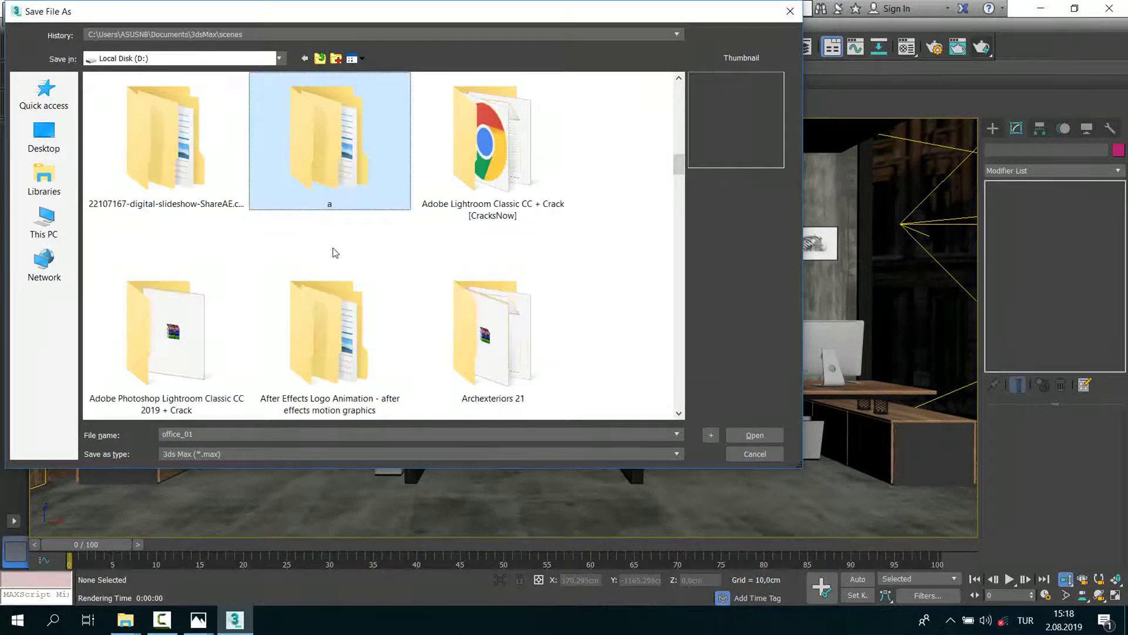
pyautogui.scroll(-3, 335, 252)
pyautogui.doubleClick(227, 297)
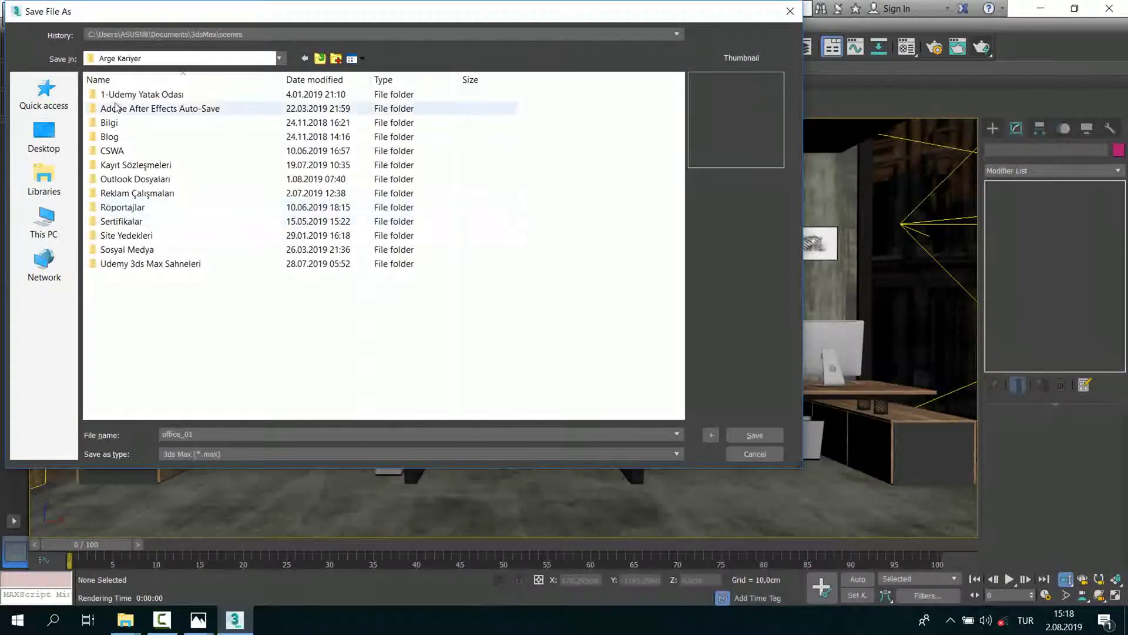
pyautogui.doubleClick(154, 263)
pyautogui.doubleClick(164, 119)
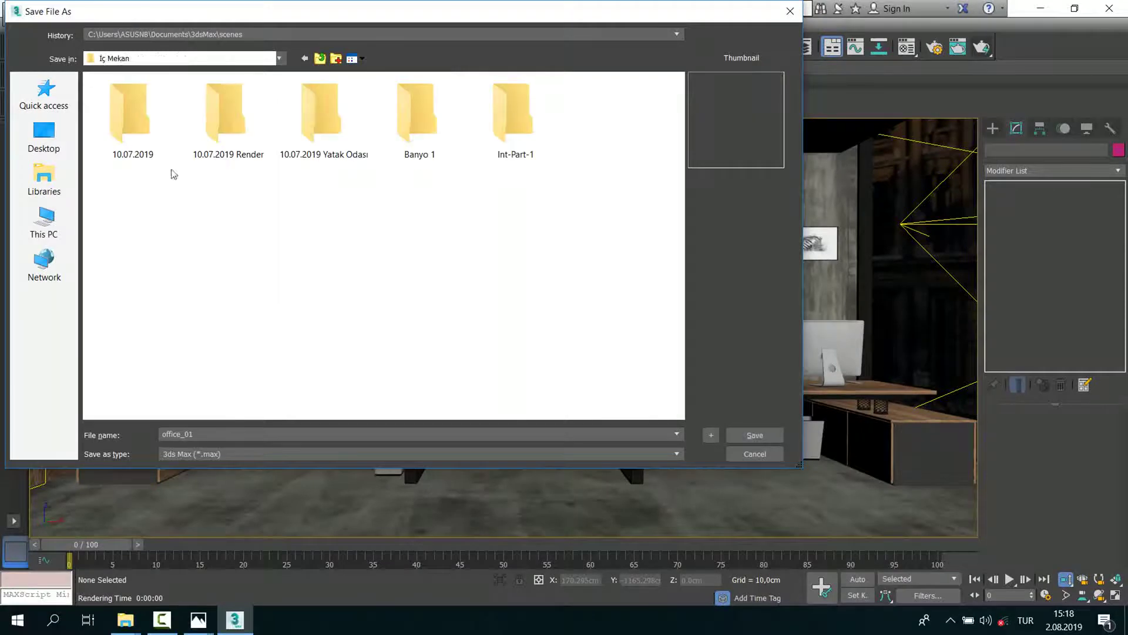
# Step: Change the file name to office_001 and save the scene there
pyautogui.rightClick(256, 329)
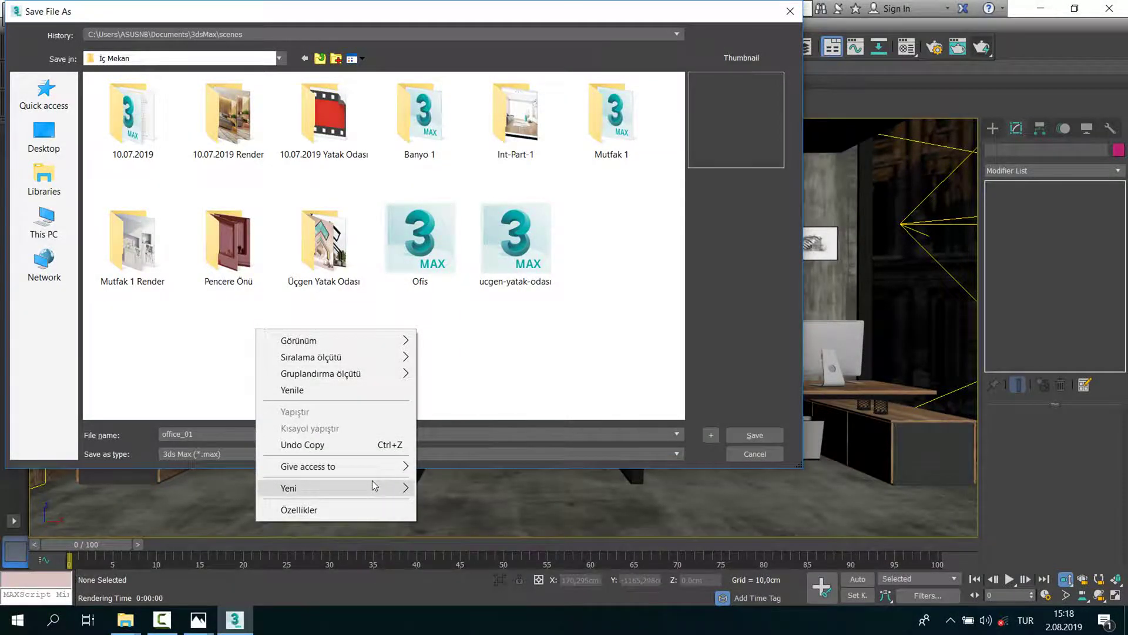
pyautogui.click(649, 279)
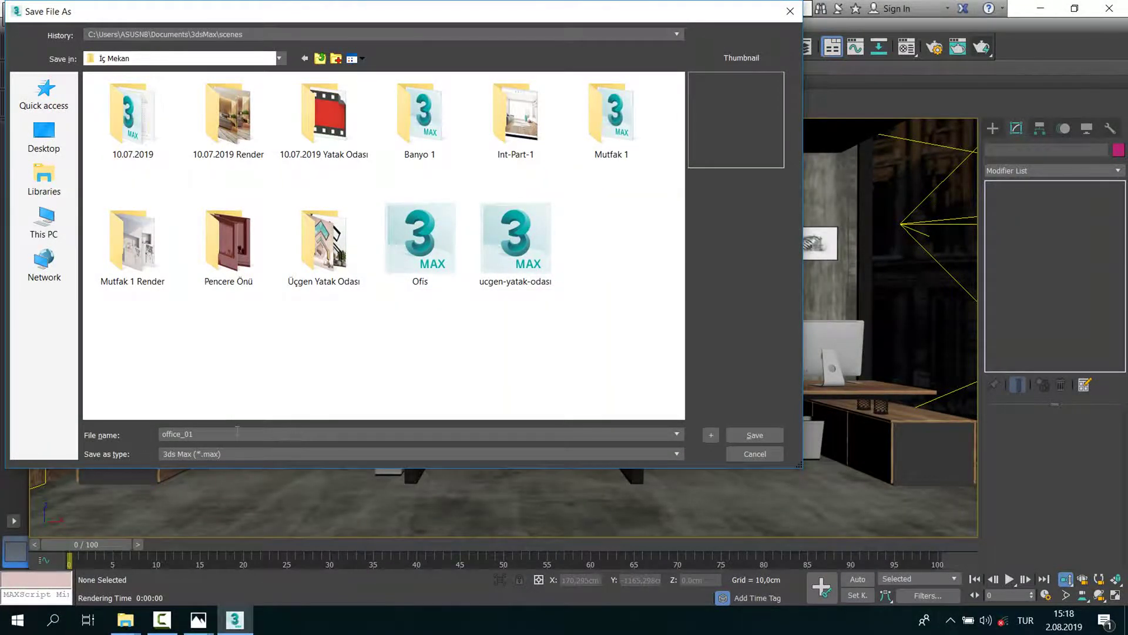
pyautogui.doubleClick(195, 434)
pyautogui.write('0')
pyautogui.click(319, 374)
pyautogui.click(764, 434)
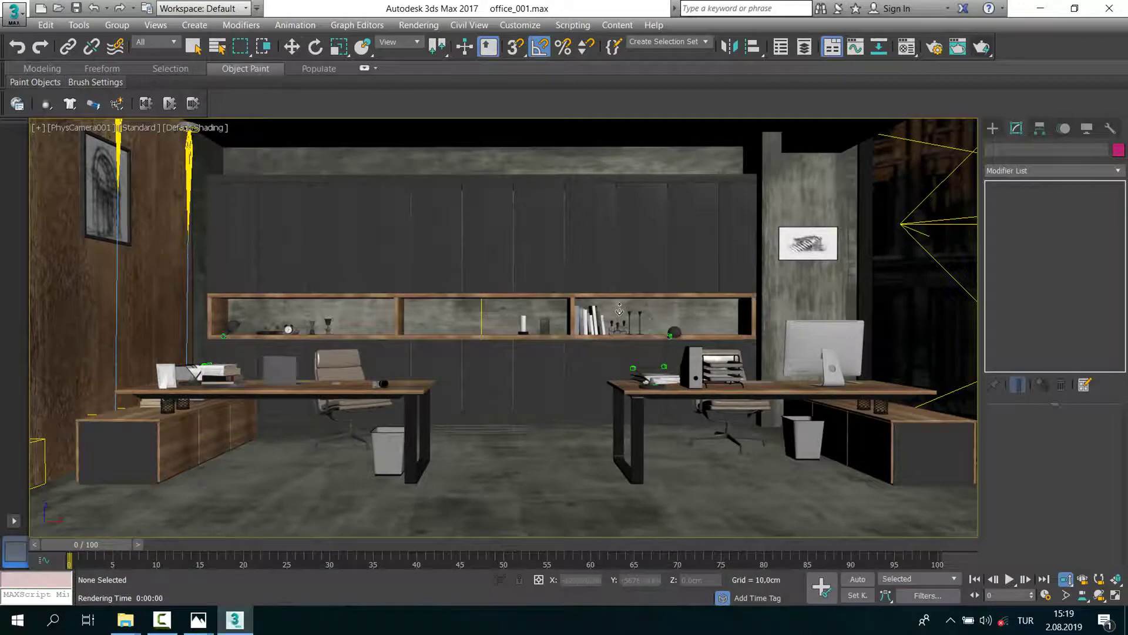
# Step: Switch to Select and Move, open the Material Editor, then bring File Explorer forward
pyautogui.press('w')
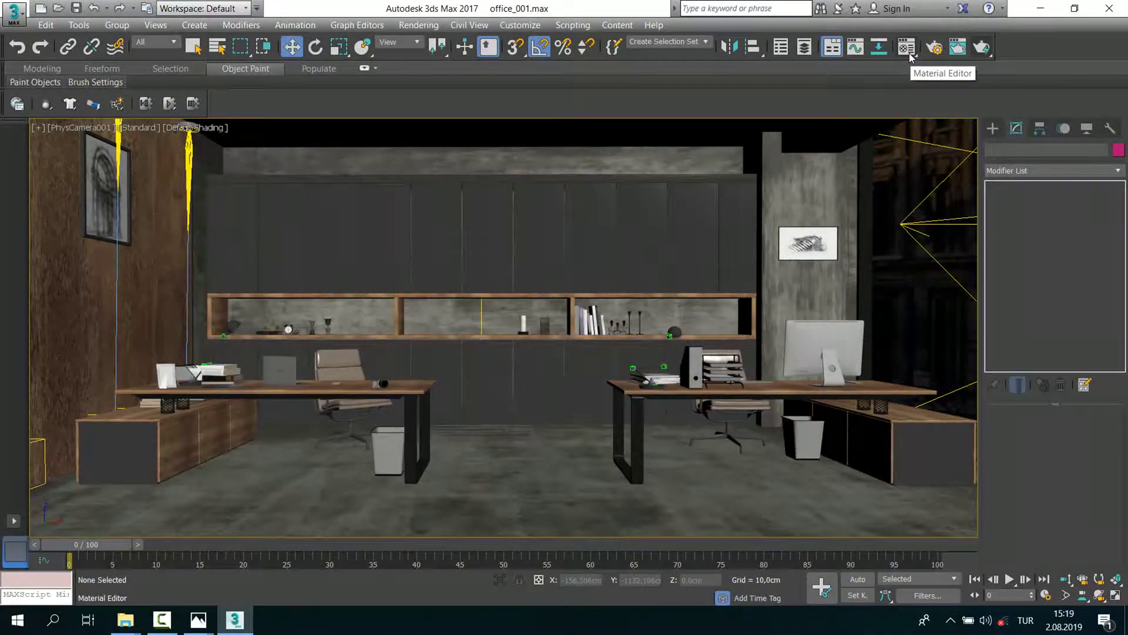
pyautogui.click(909, 53)
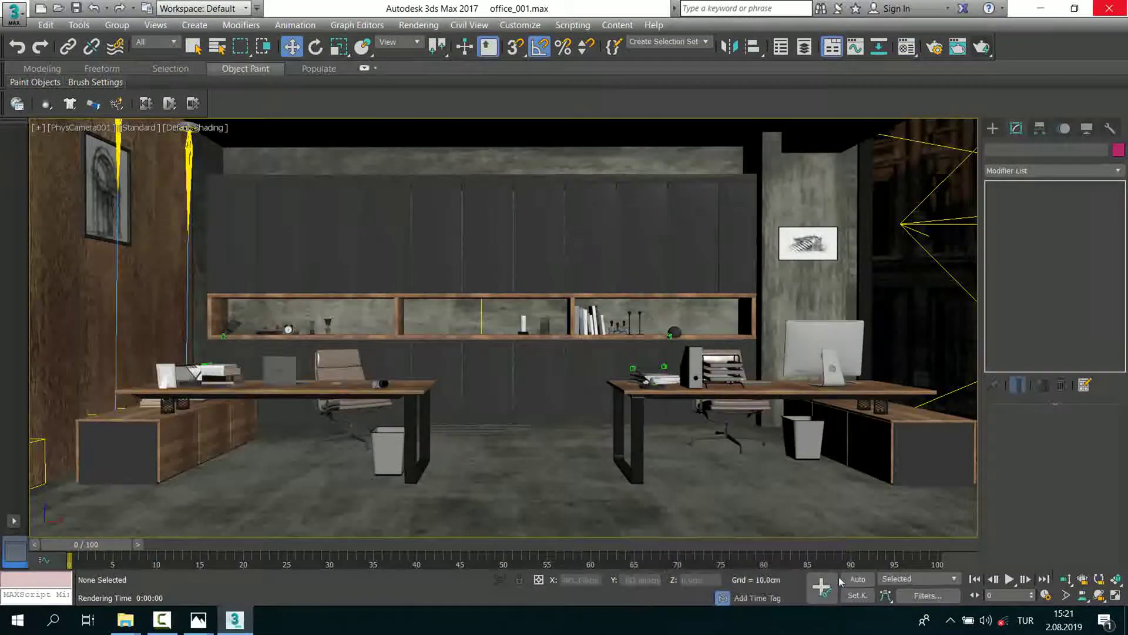
pyautogui.click(125, 620)
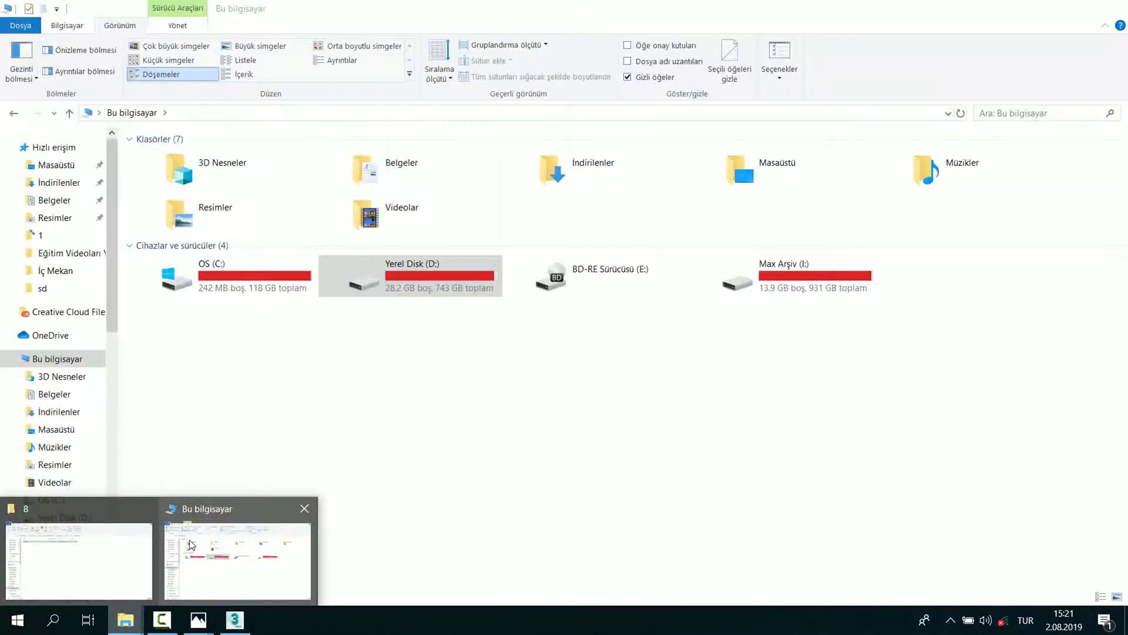
# Step: Open office_001 from D:\Arge Kariyer\Udemy 3ds Max Sahneleri\İç Mekan in File Explorer
pyautogui.click(237, 620)
pyautogui.hotkey('alt', 'Tab')
pyautogui.doubleClick(456, 259)
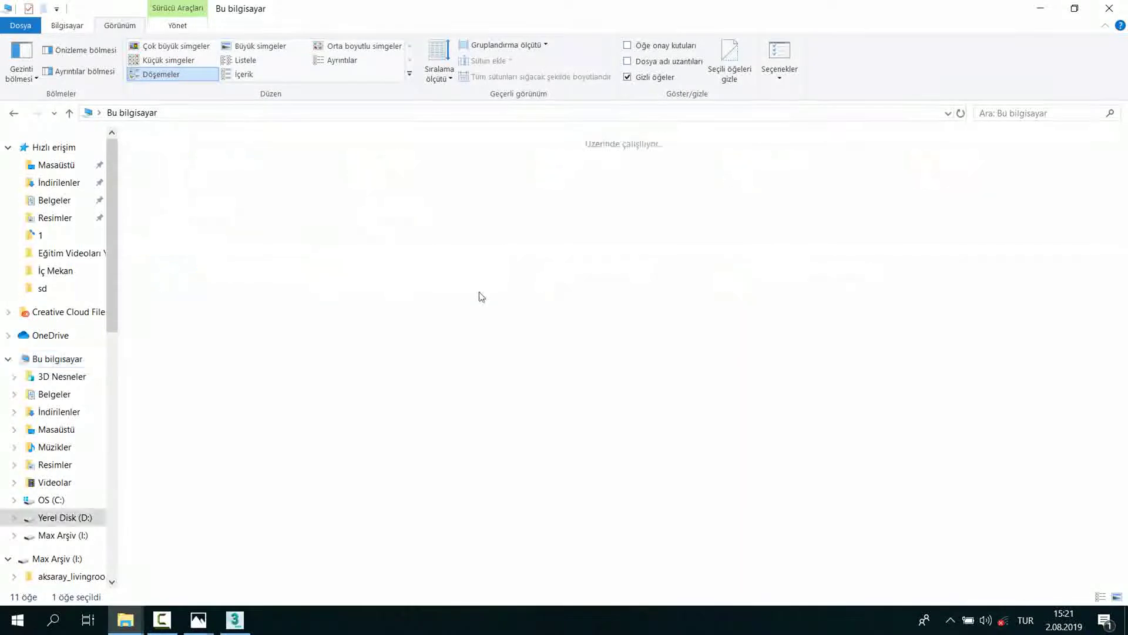
pyautogui.doubleClick(570, 435)
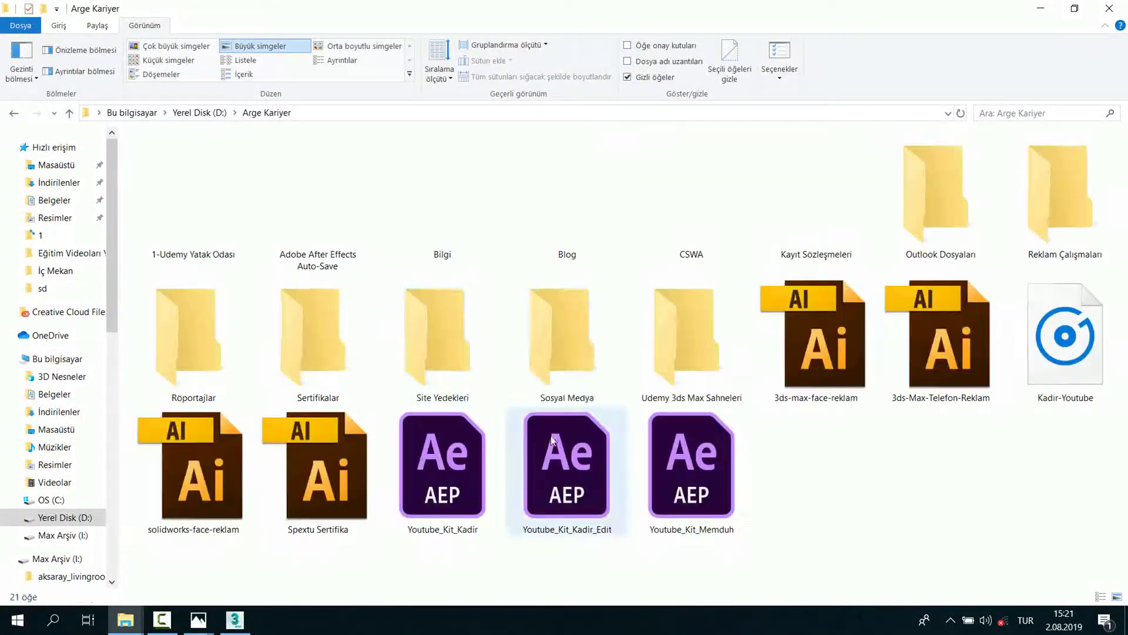
pyautogui.doubleClick(678, 356)
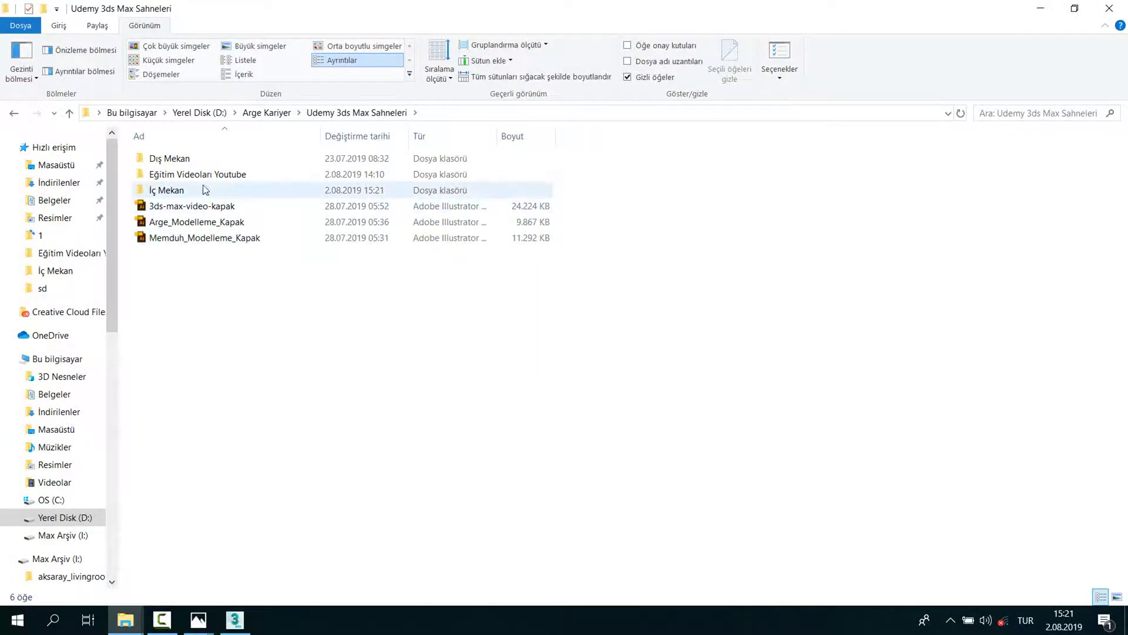
pyautogui.doubleClick(185, 192)
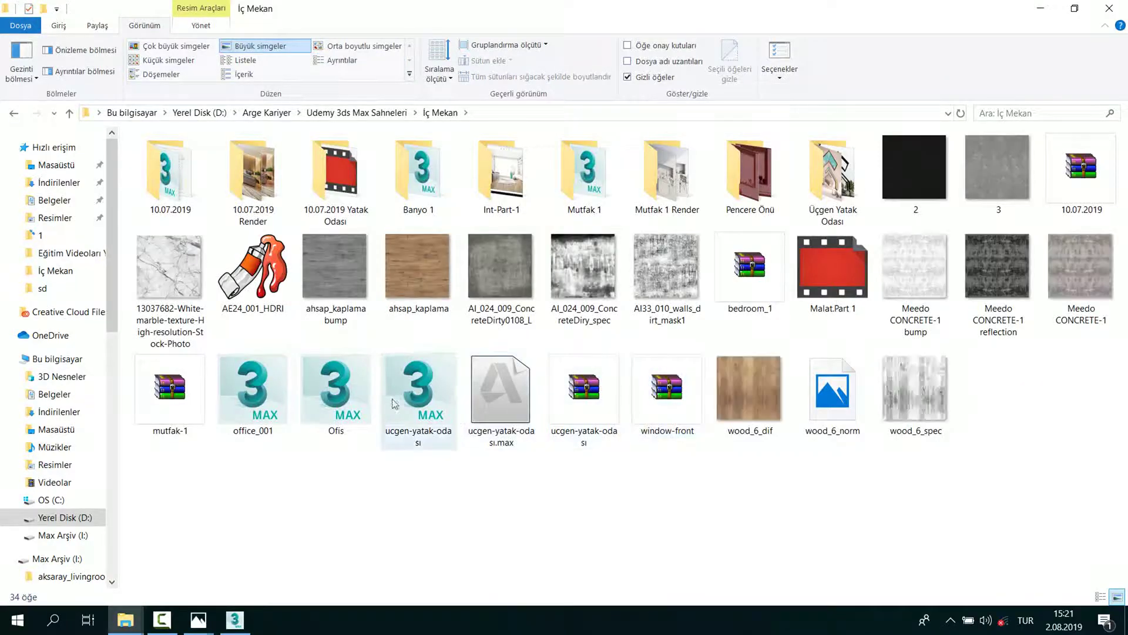
pyautogui.doubleClick(277, 398)
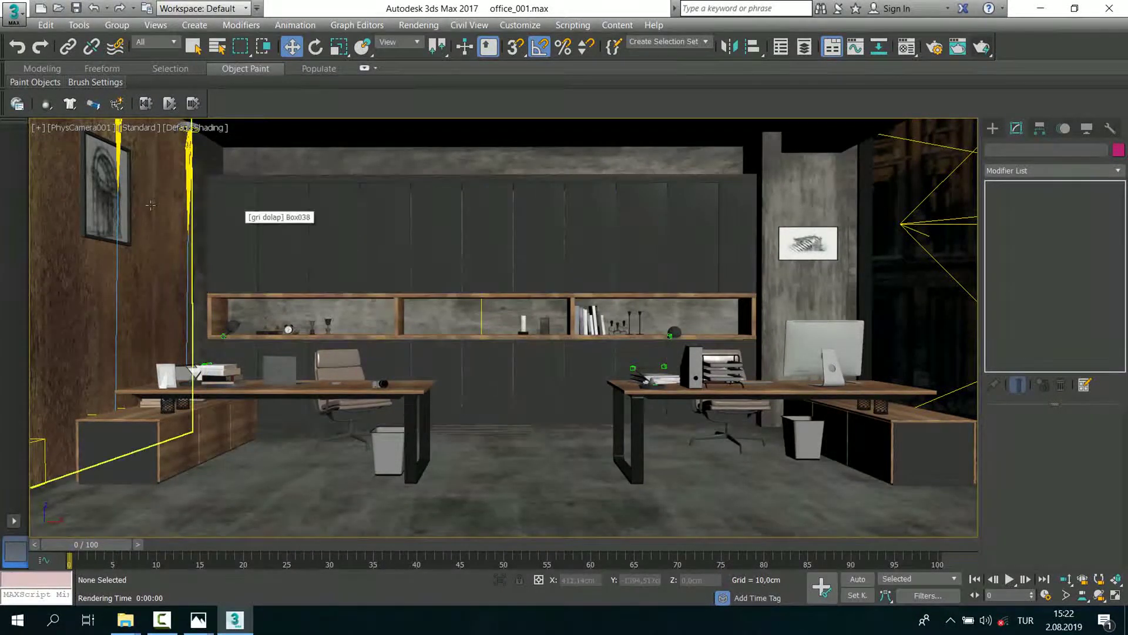
# Step: Archive the scene as office_001 in 3ds Max Archive (*.zip) format via Save As > Archive
pyautogui.click(25, 16)
pyautogui.moveTo(53, 181)
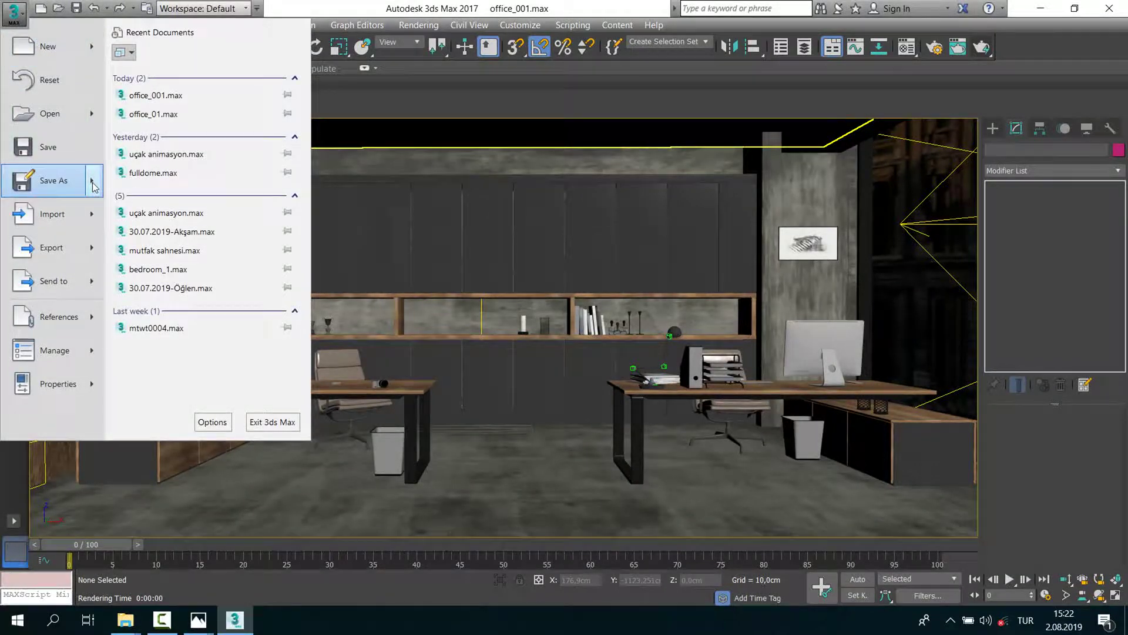
pyautogui.click(186, 218)
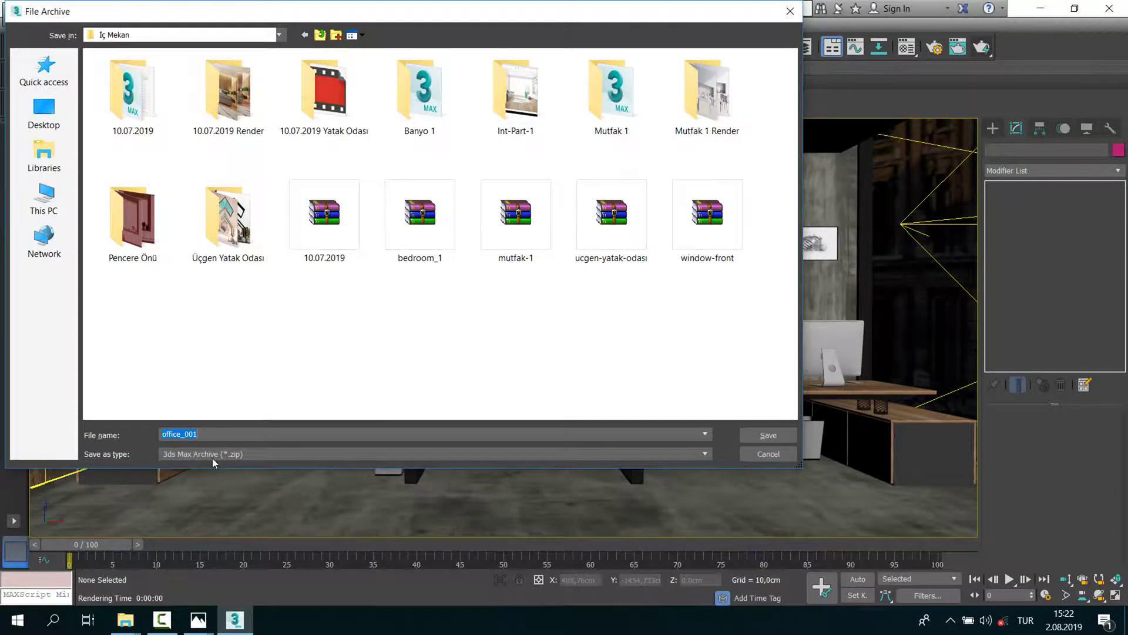
pyautogui.moveTo(288, 17); pyautogui.dragTo(326, 61)
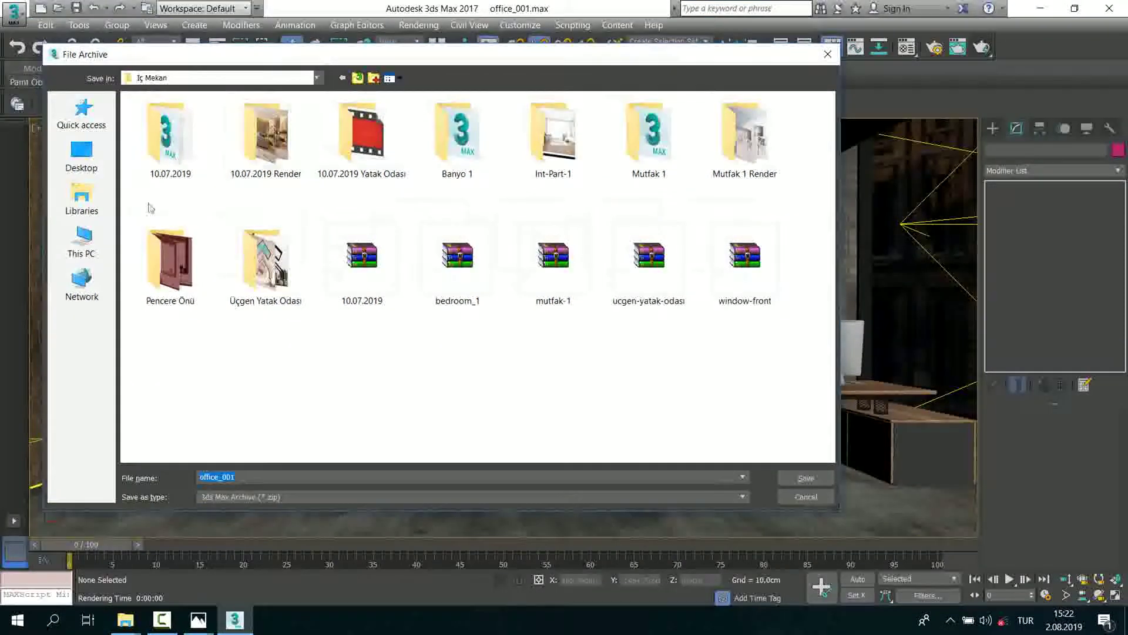
pyautogui.click(791, 482)
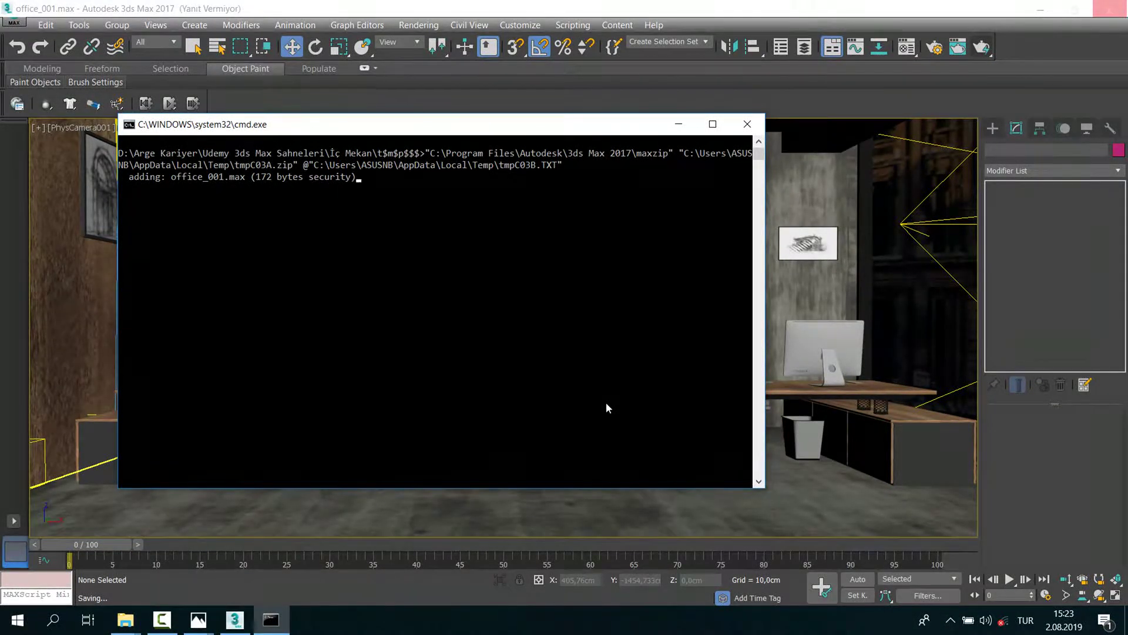
# Step: Reposition the maxzip console window and clear its text selection while archiving runs
pyautogui.click(512, 223)
pyautogui.press('Escape')
pyautogui.moveTo(396, 125); pyautogui.dragTo(446, 144)
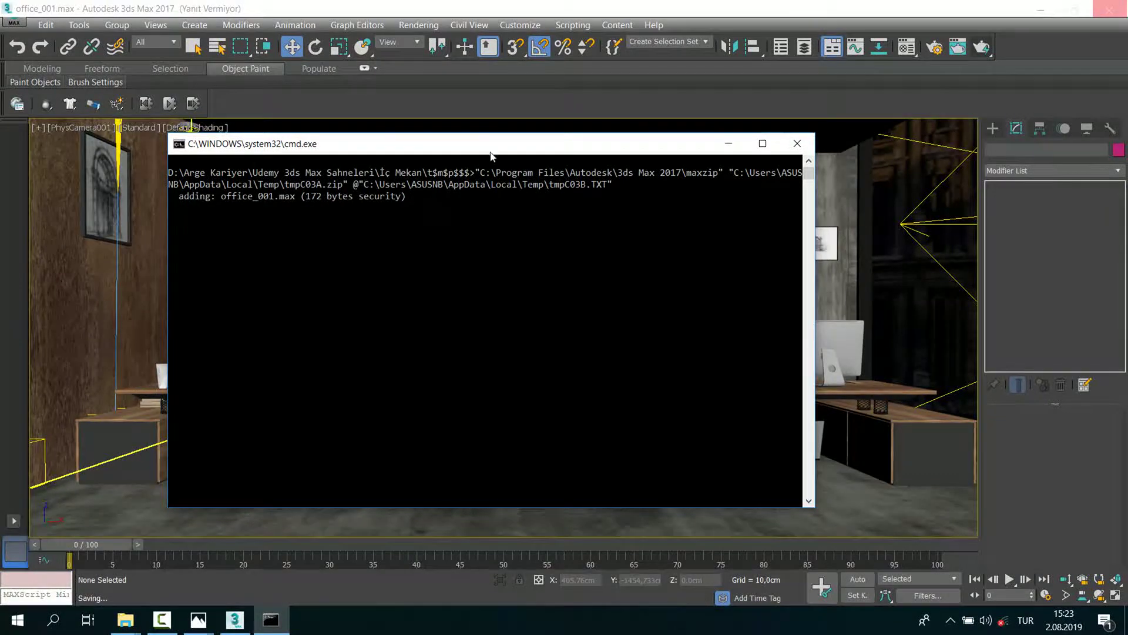
pyautogui.moveTo(691, 150); pyautogui.dragTo(649, 163)
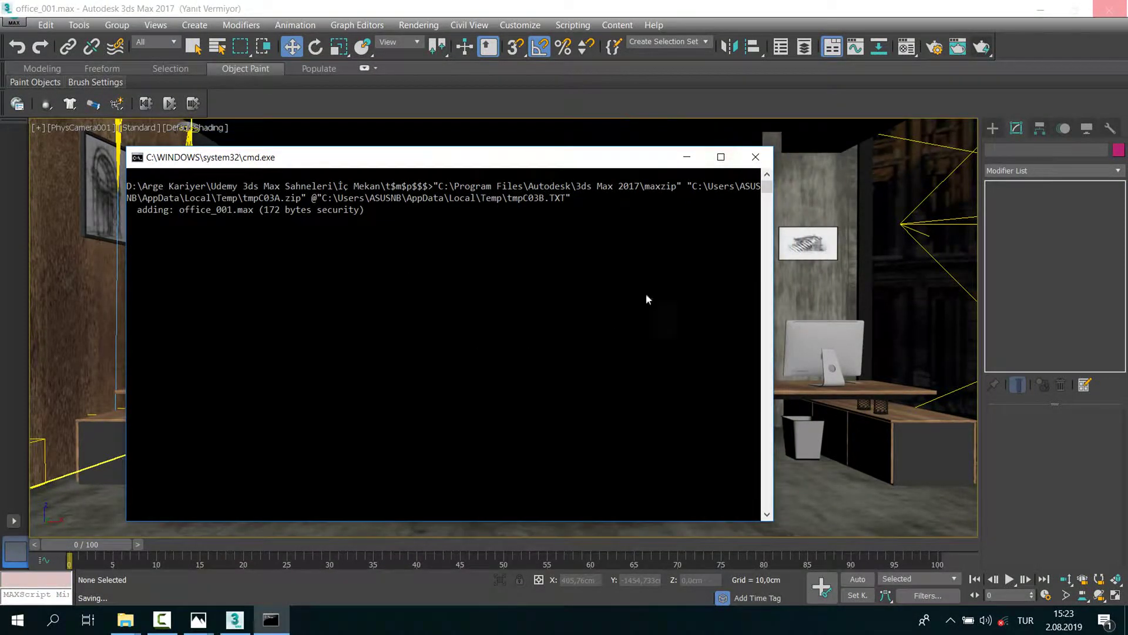
pyautogui.moveTo(406, 157); pyautogui.dragTo(453, 159)
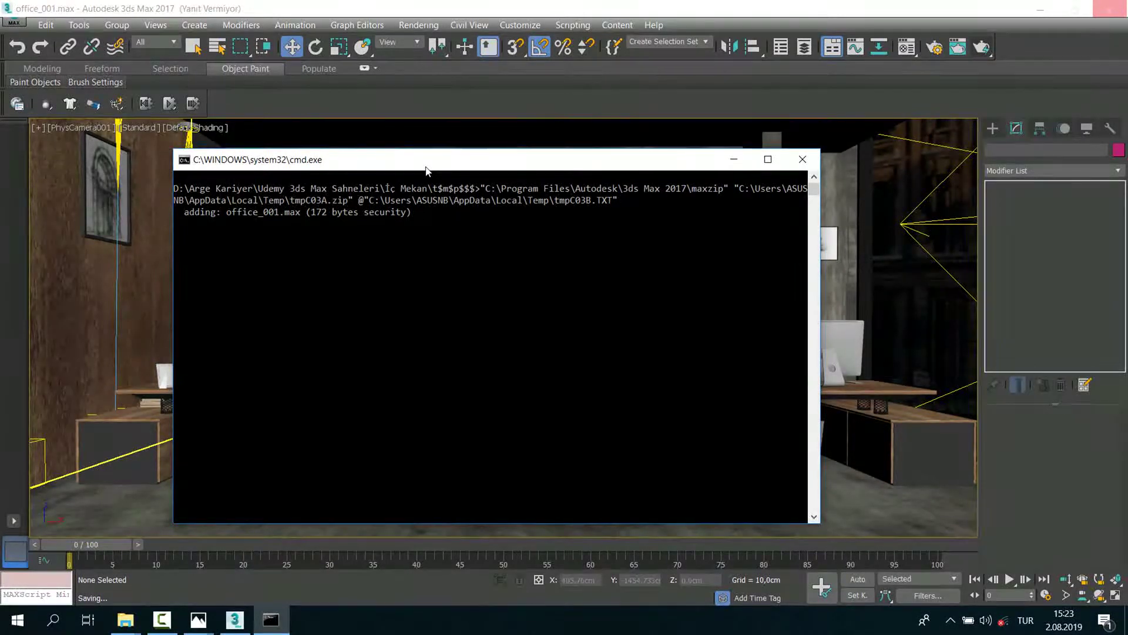
pyautogui.moveTo(426, 170); pyautogui.dragTo(452, 152)
pyautogui.click(460, 218)
pyautogui.rightClick(459, 221)
pyautogui.click(445, 203)
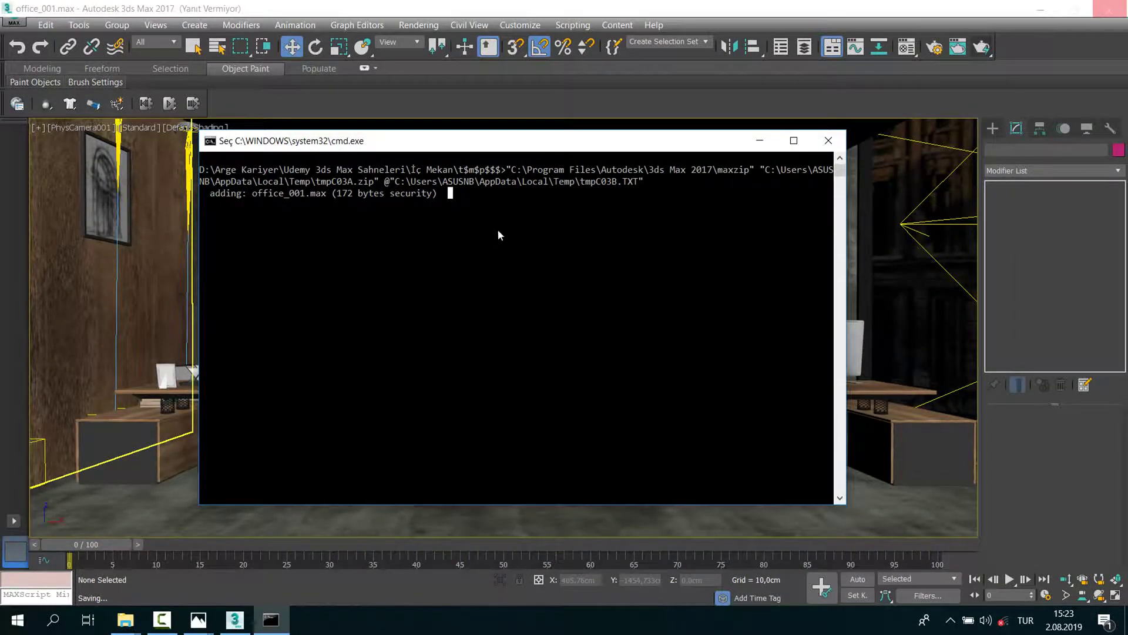
pyautogui.click(447, 197)
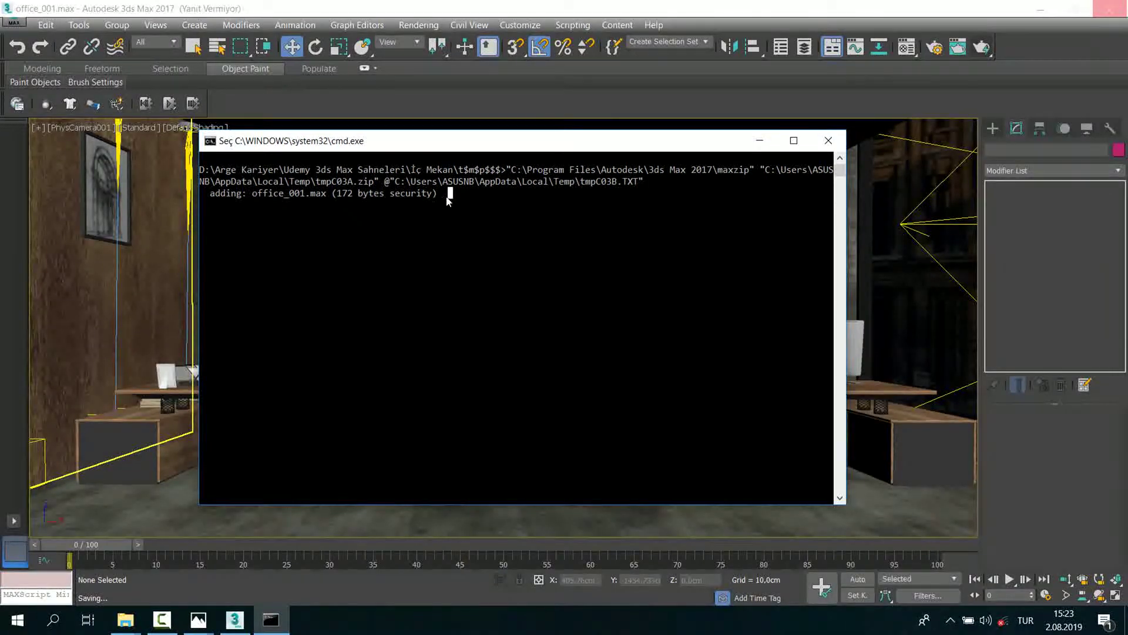
pyautogui.rightClick(564, 286)
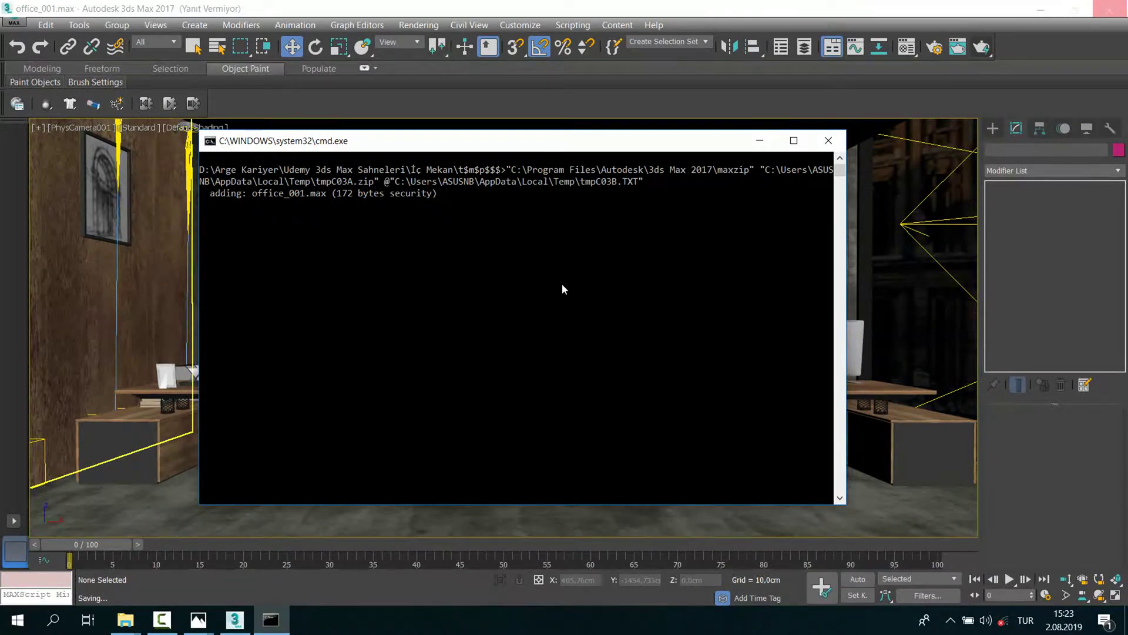
pyautogui.moveTo(199, 619)
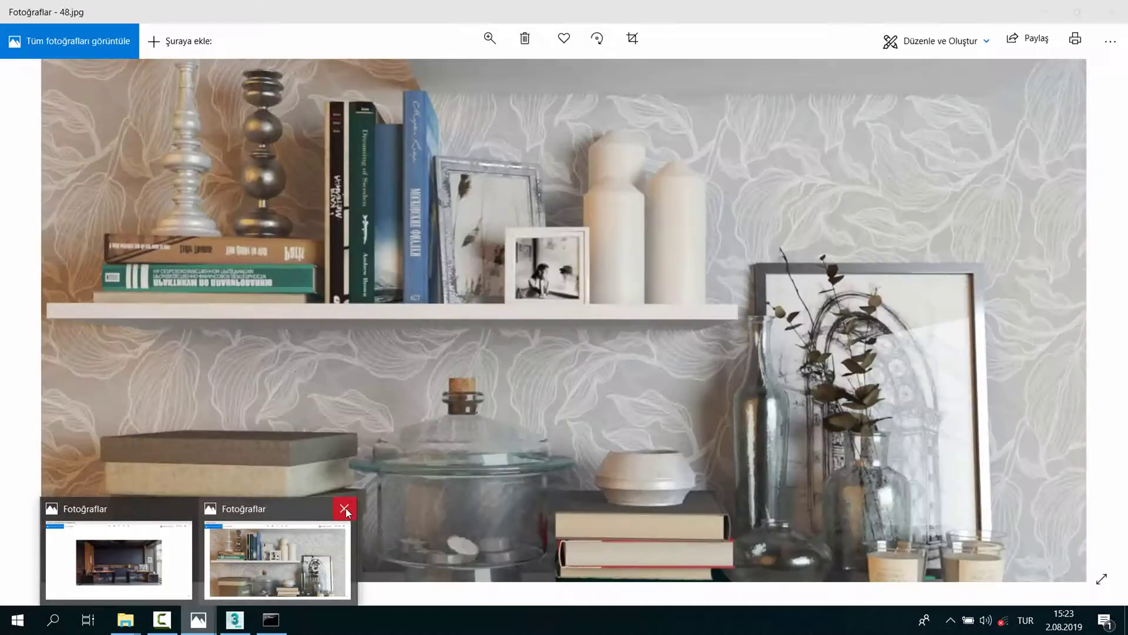
# Step: Close both Photos windows and acknowledge the could-not-create-output-file error
pyautogui.click(345, 509)
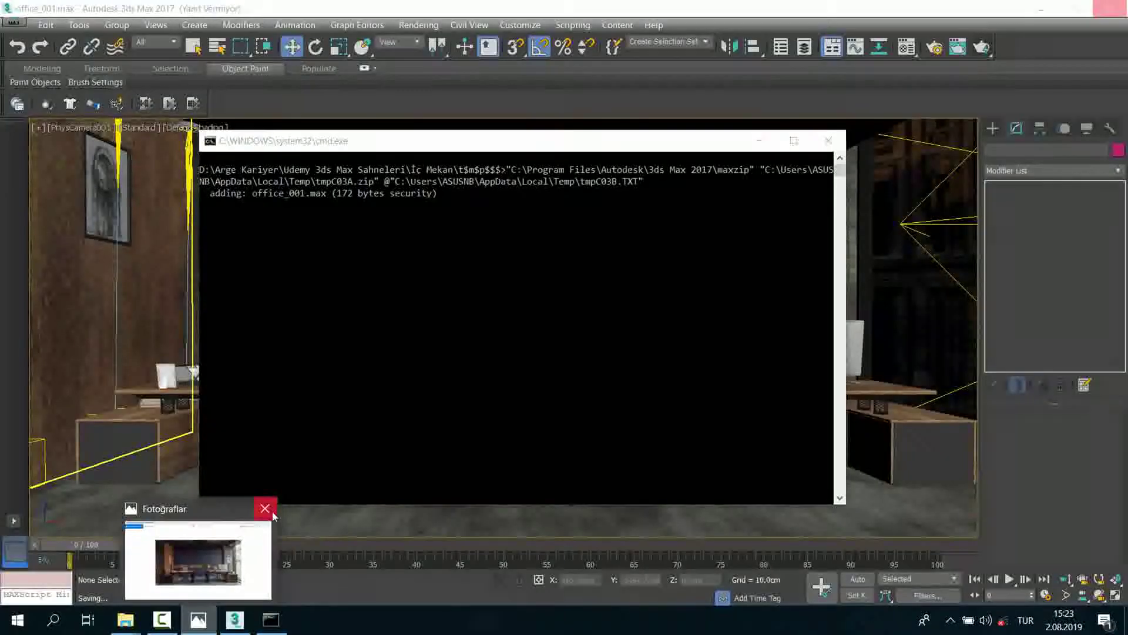
pyautogui.click(266, 508)
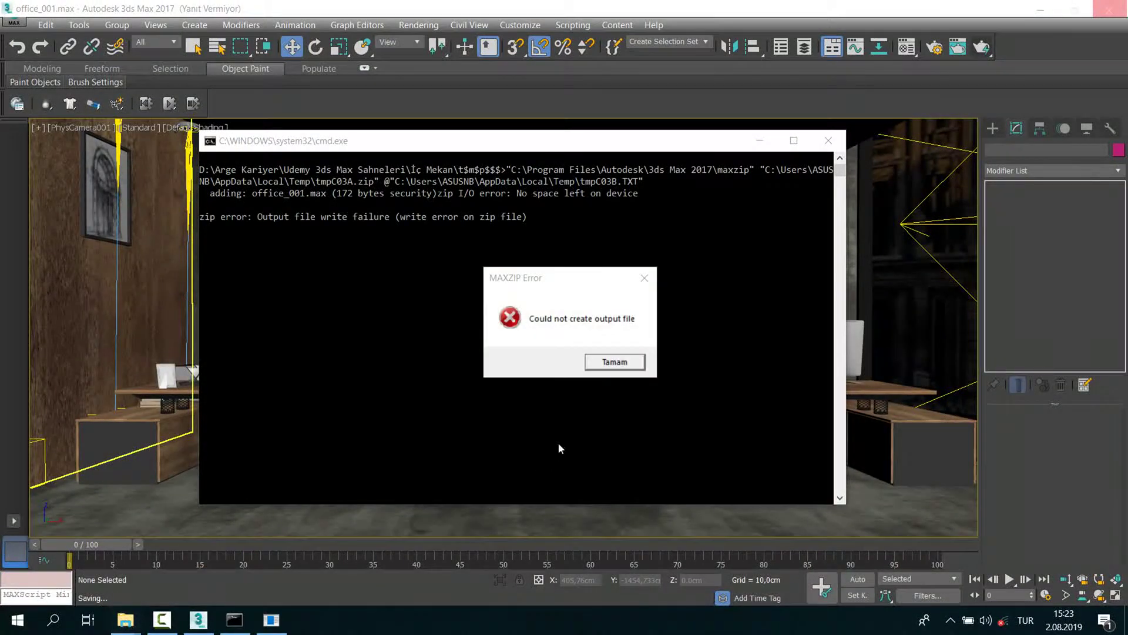
pyautogui.click(624, 365)
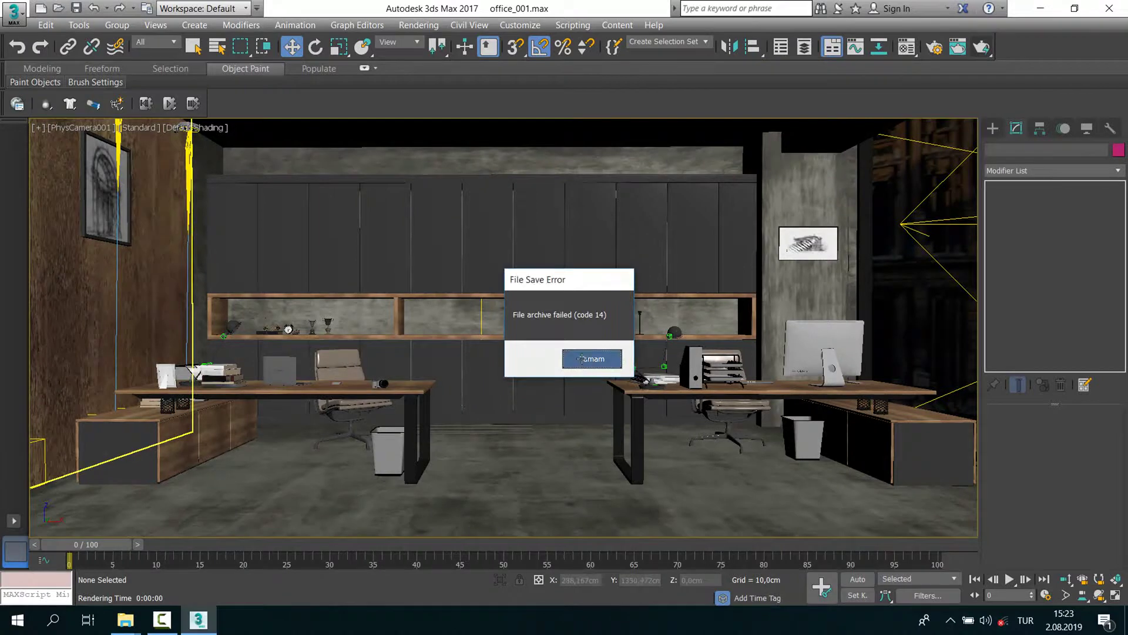
# Step: Acknowledge the 'File archive failed (code 14)' error and save office_001.max again with Ctrl+S
pyautogui.click(580, 368)
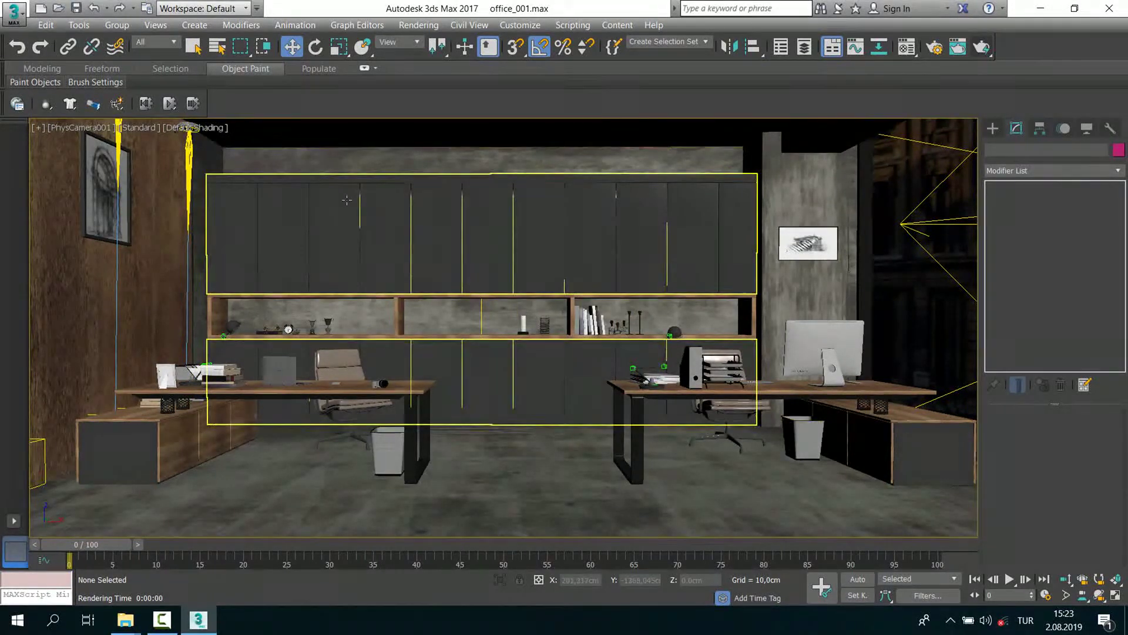
pyautogui.hotkey('ctrl', 's')
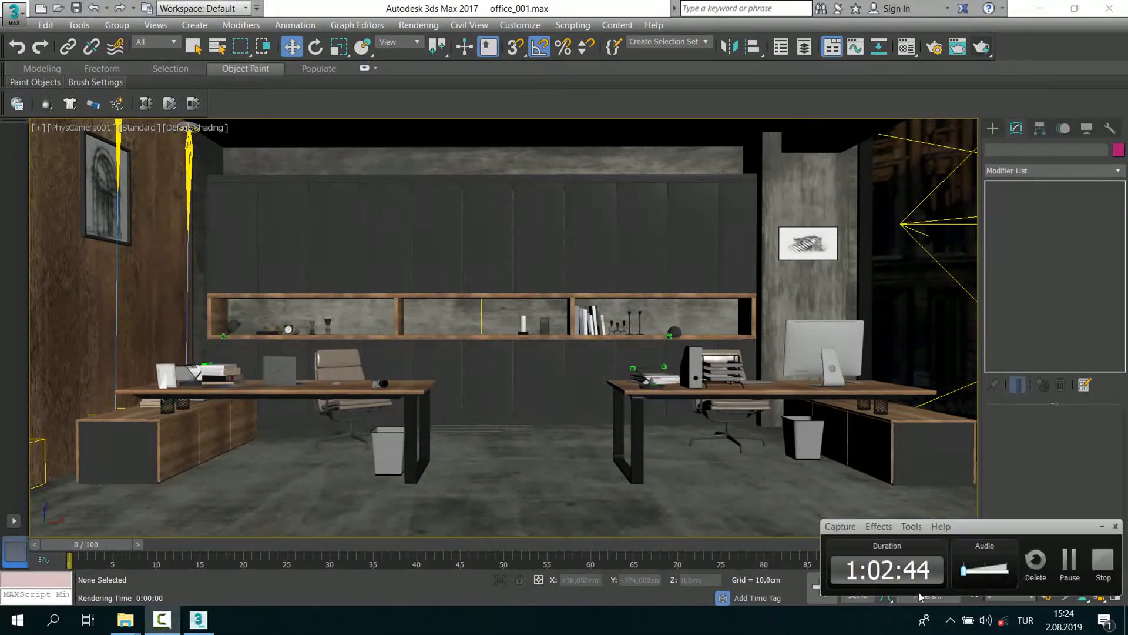
pyautogui.click(1104, 564)
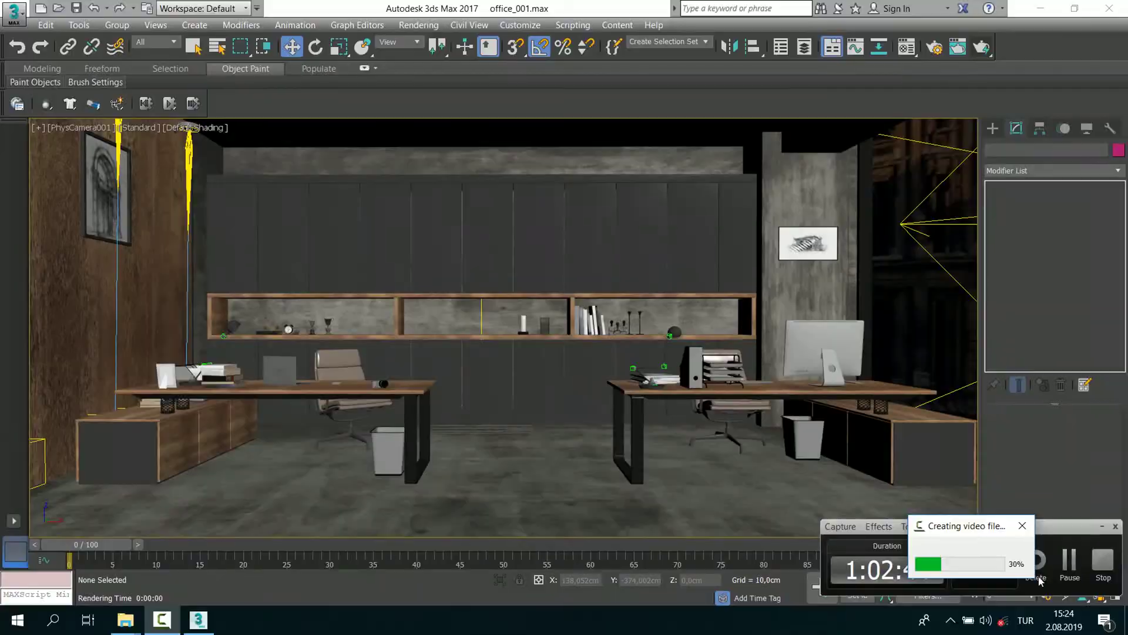